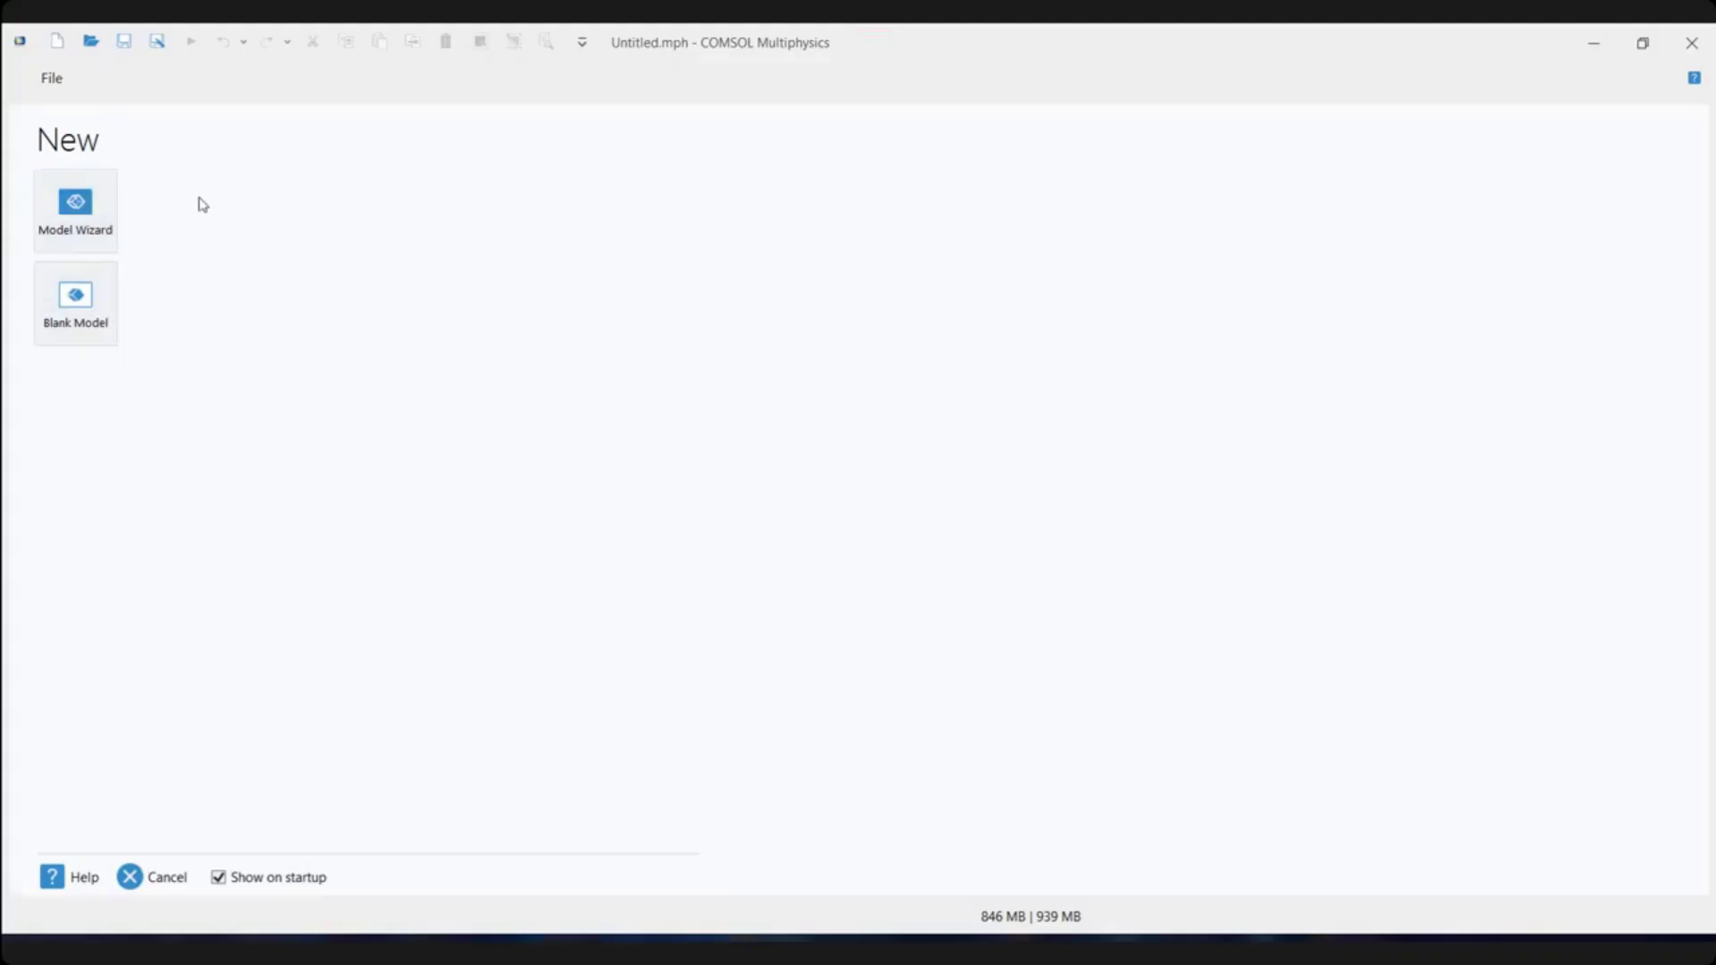
# Browse the Phase Change examples of the Heat Transfer Module in the Application Libraries, view the phase_change description, and close the library
pyautogui.click(53, 81)
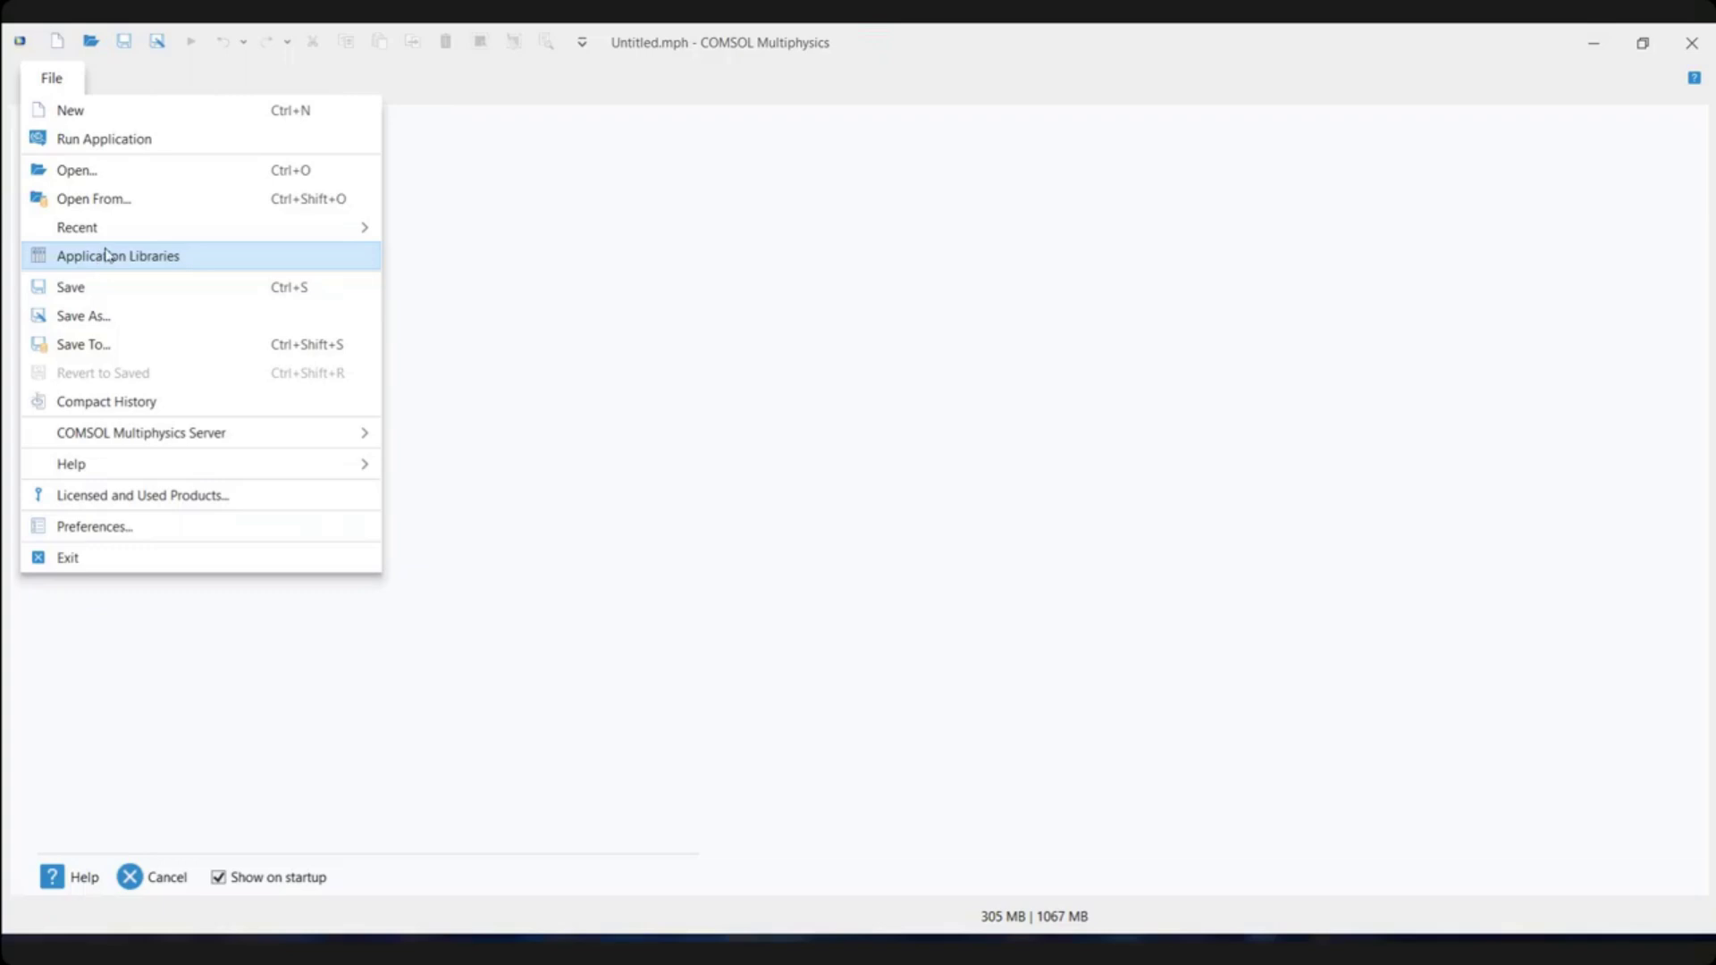
pyautogui.click(104, 258)
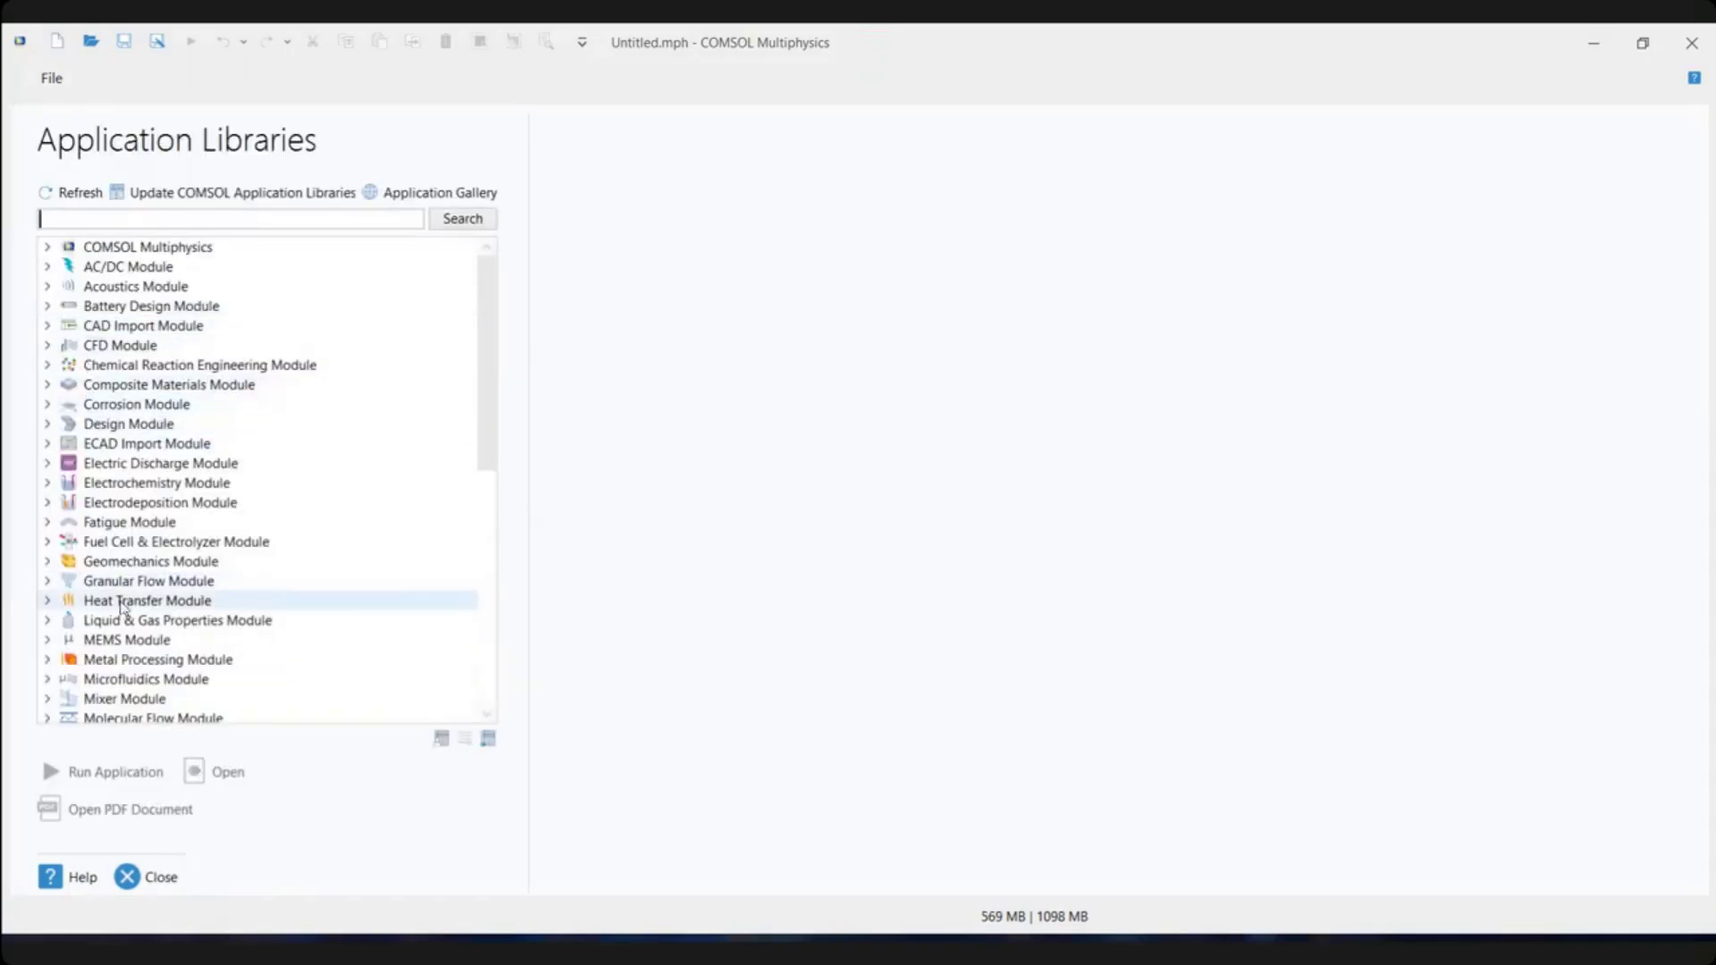
pyautogui.scroll(-6, 125, 597)
pyautogui.scroll(6, 74, 563)
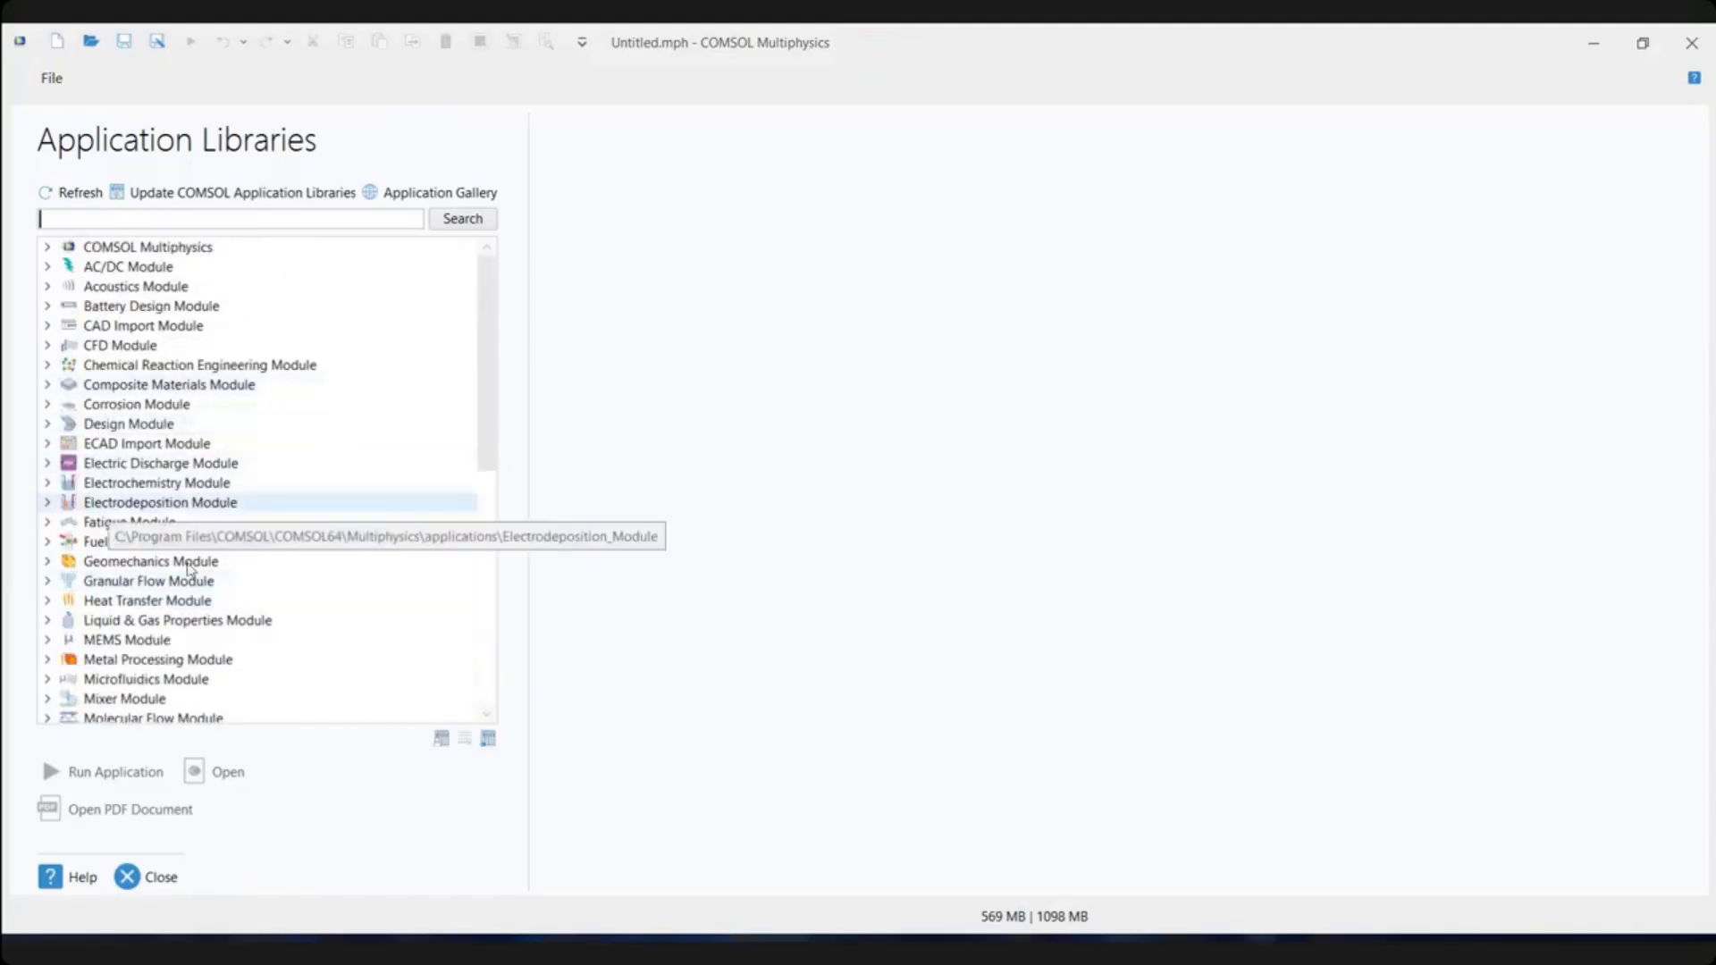
pyautogui.doubleClick(137, 603)
pyautogui.scroll(-4, 136, 606)
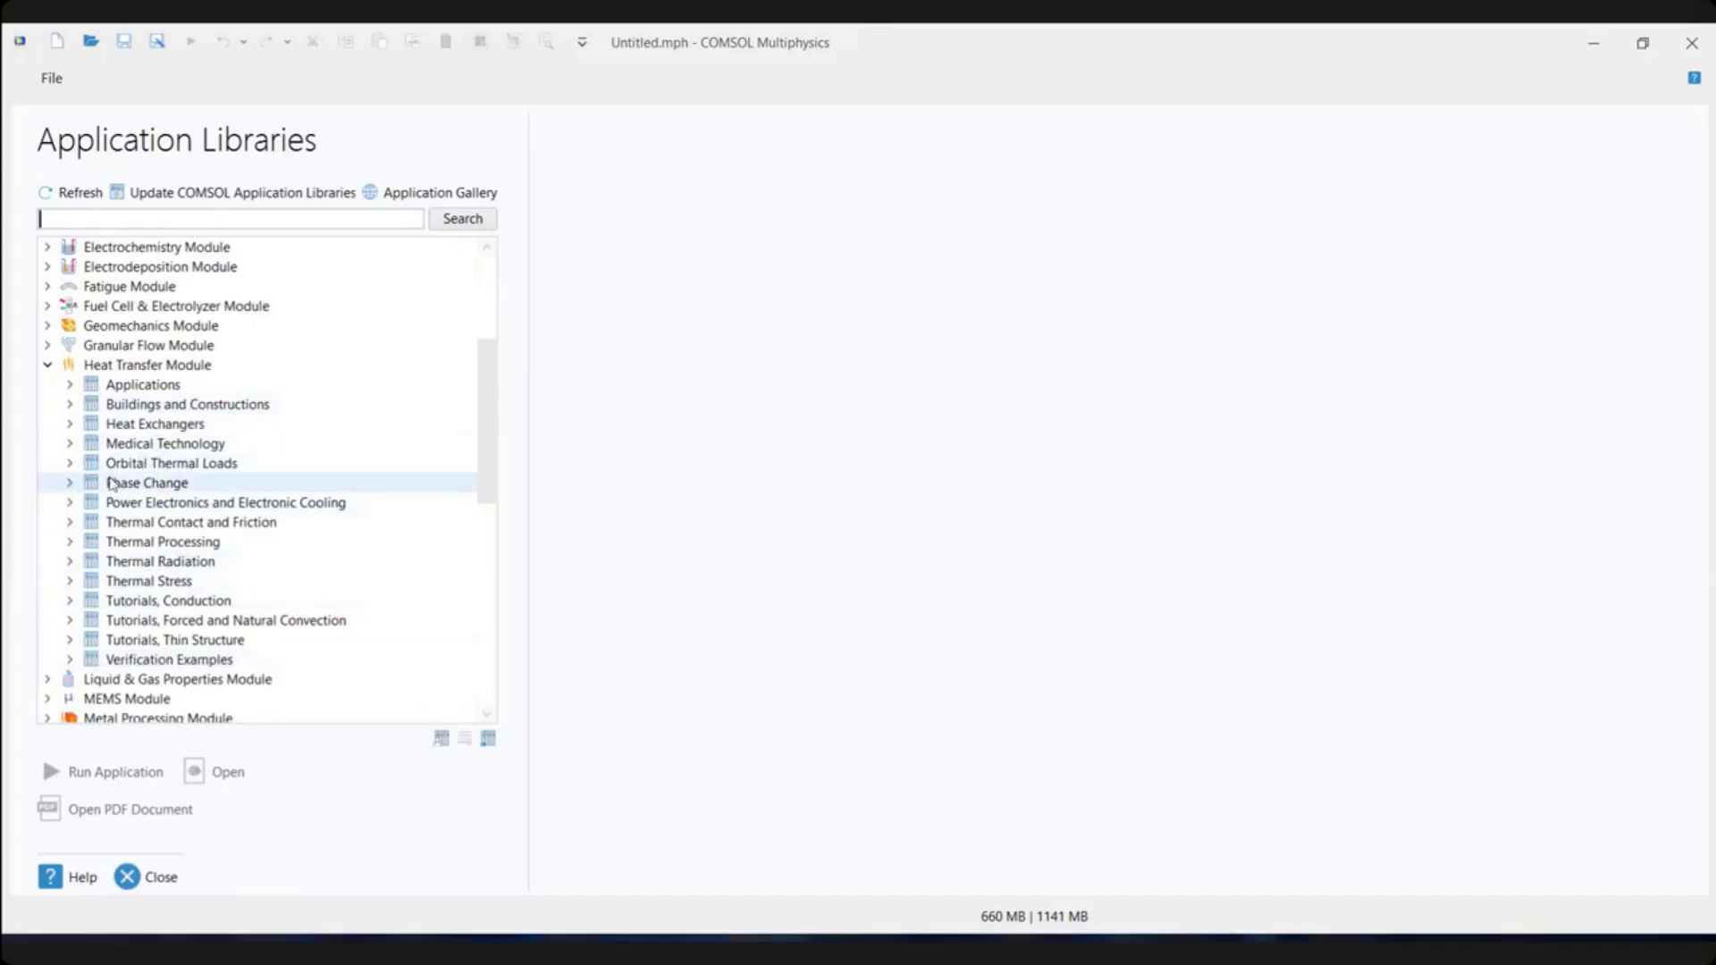
pyautogui.click(71, 483)
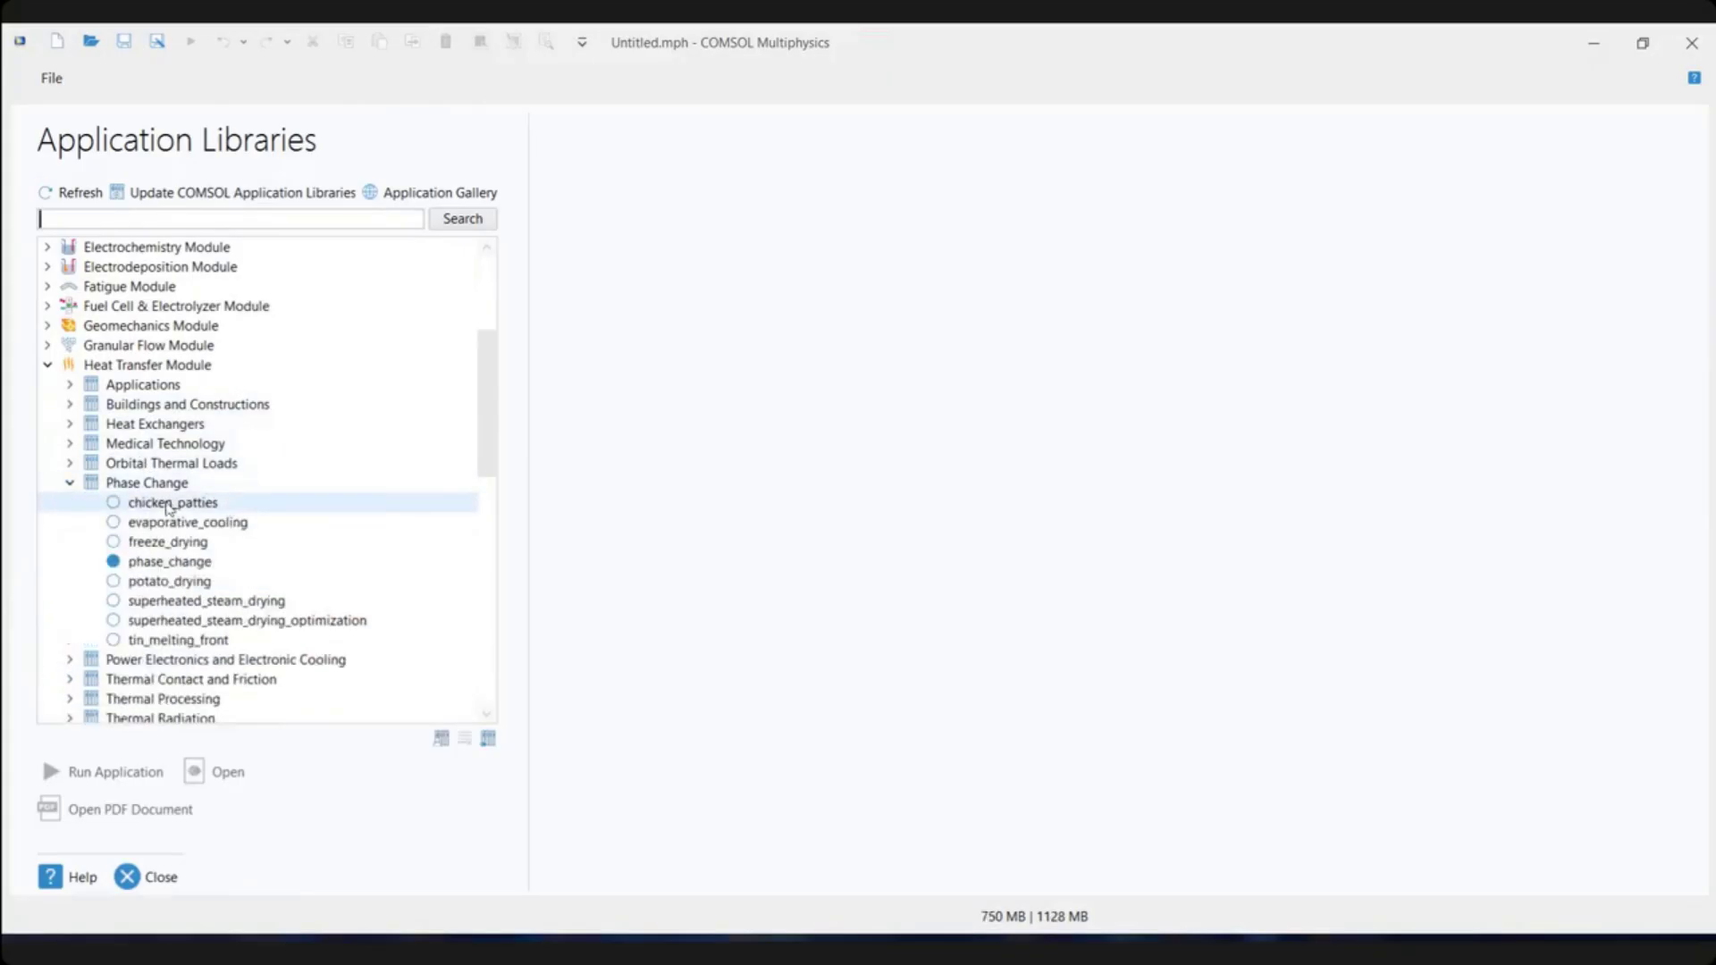
pyautogui.click(176, 502)
pyautogui.click(189, 563)
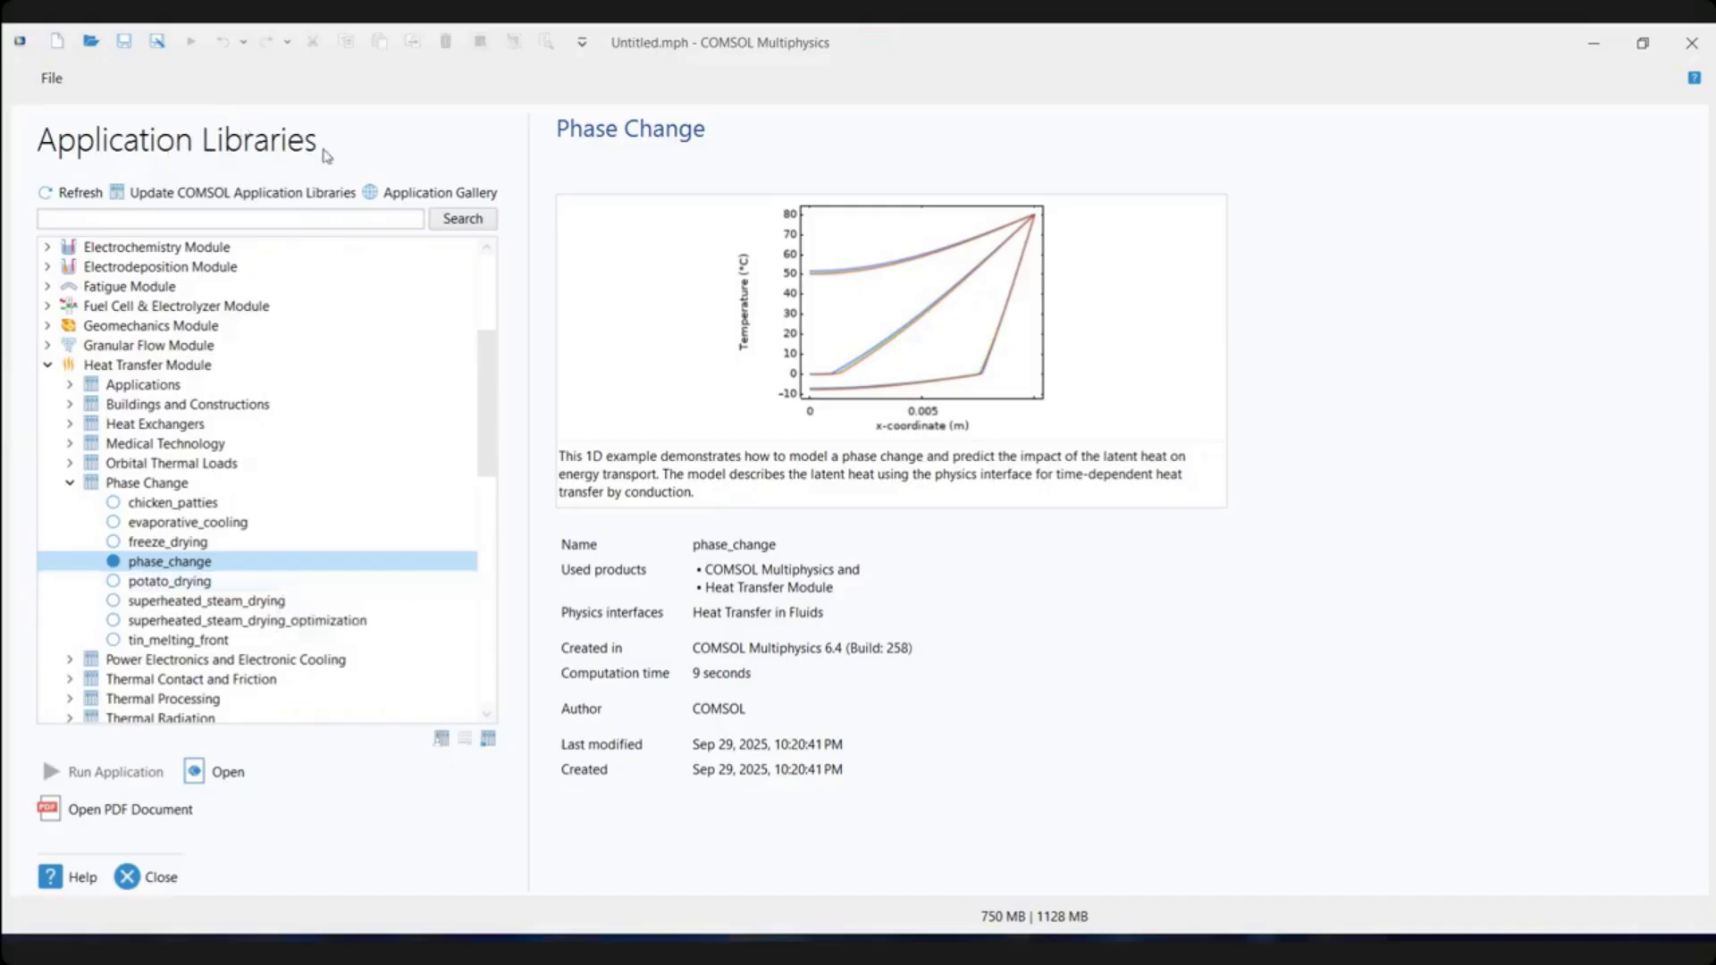
pyautogui.click(175, 874)
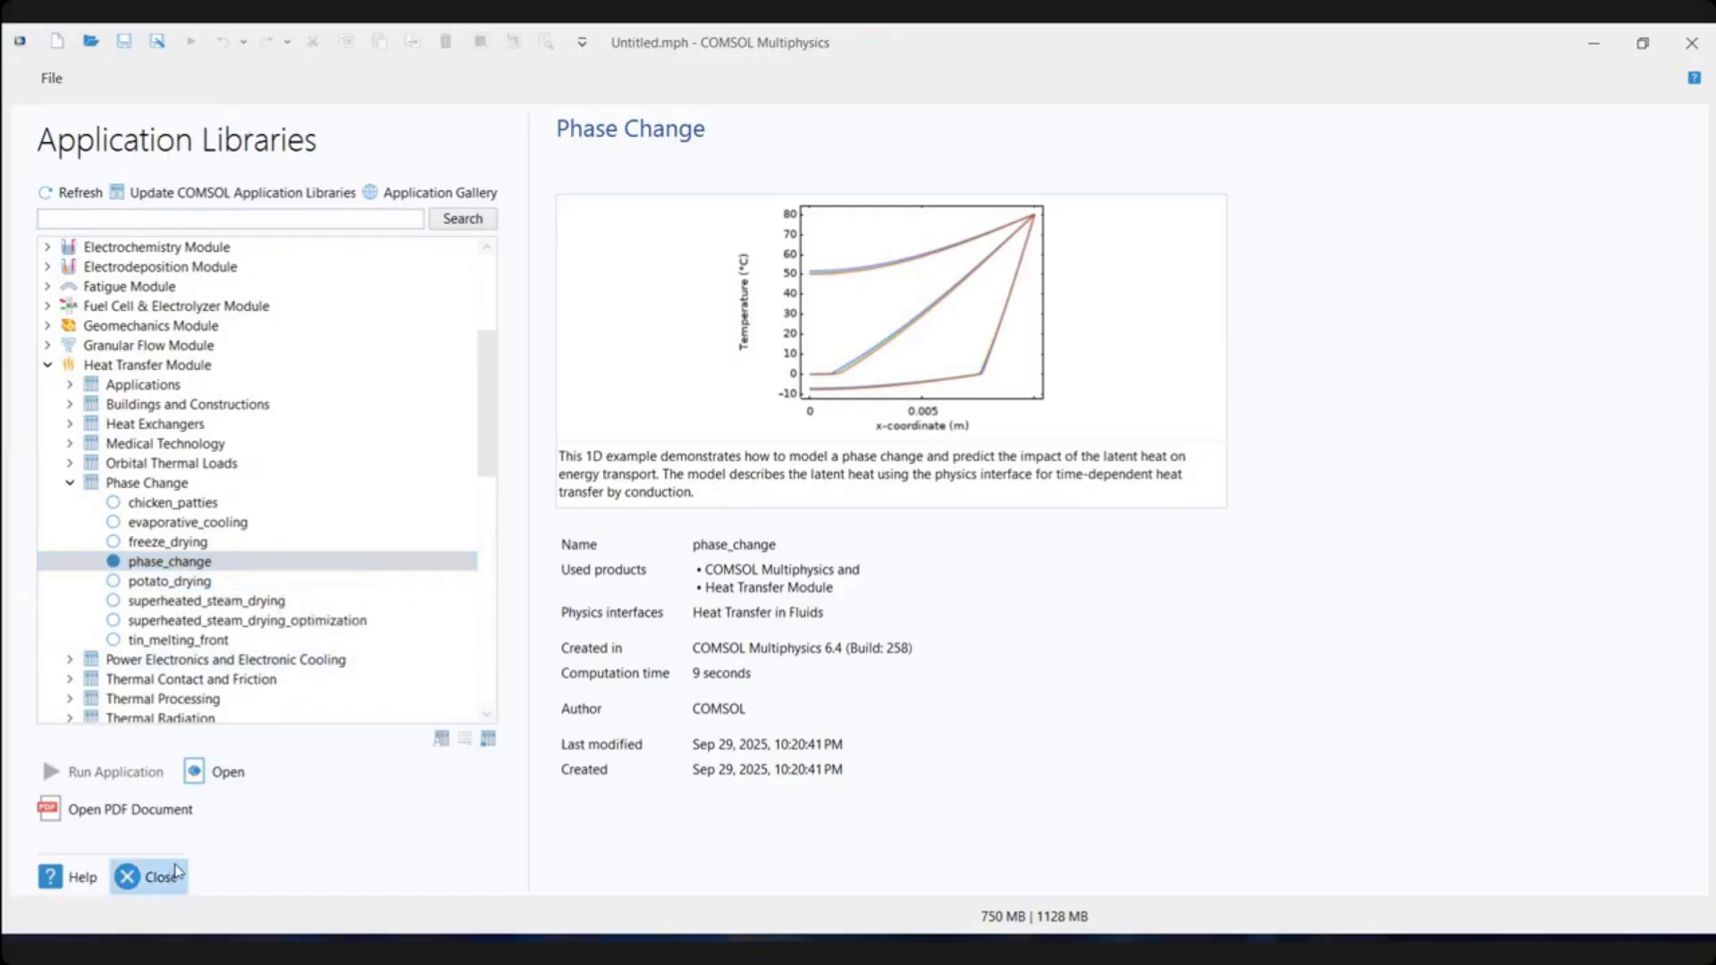
# Start a new model with the Model Wizard and choose 3D as its space dimension
pyautogui.click(51, 79)
pyautogui.click(61, 108)
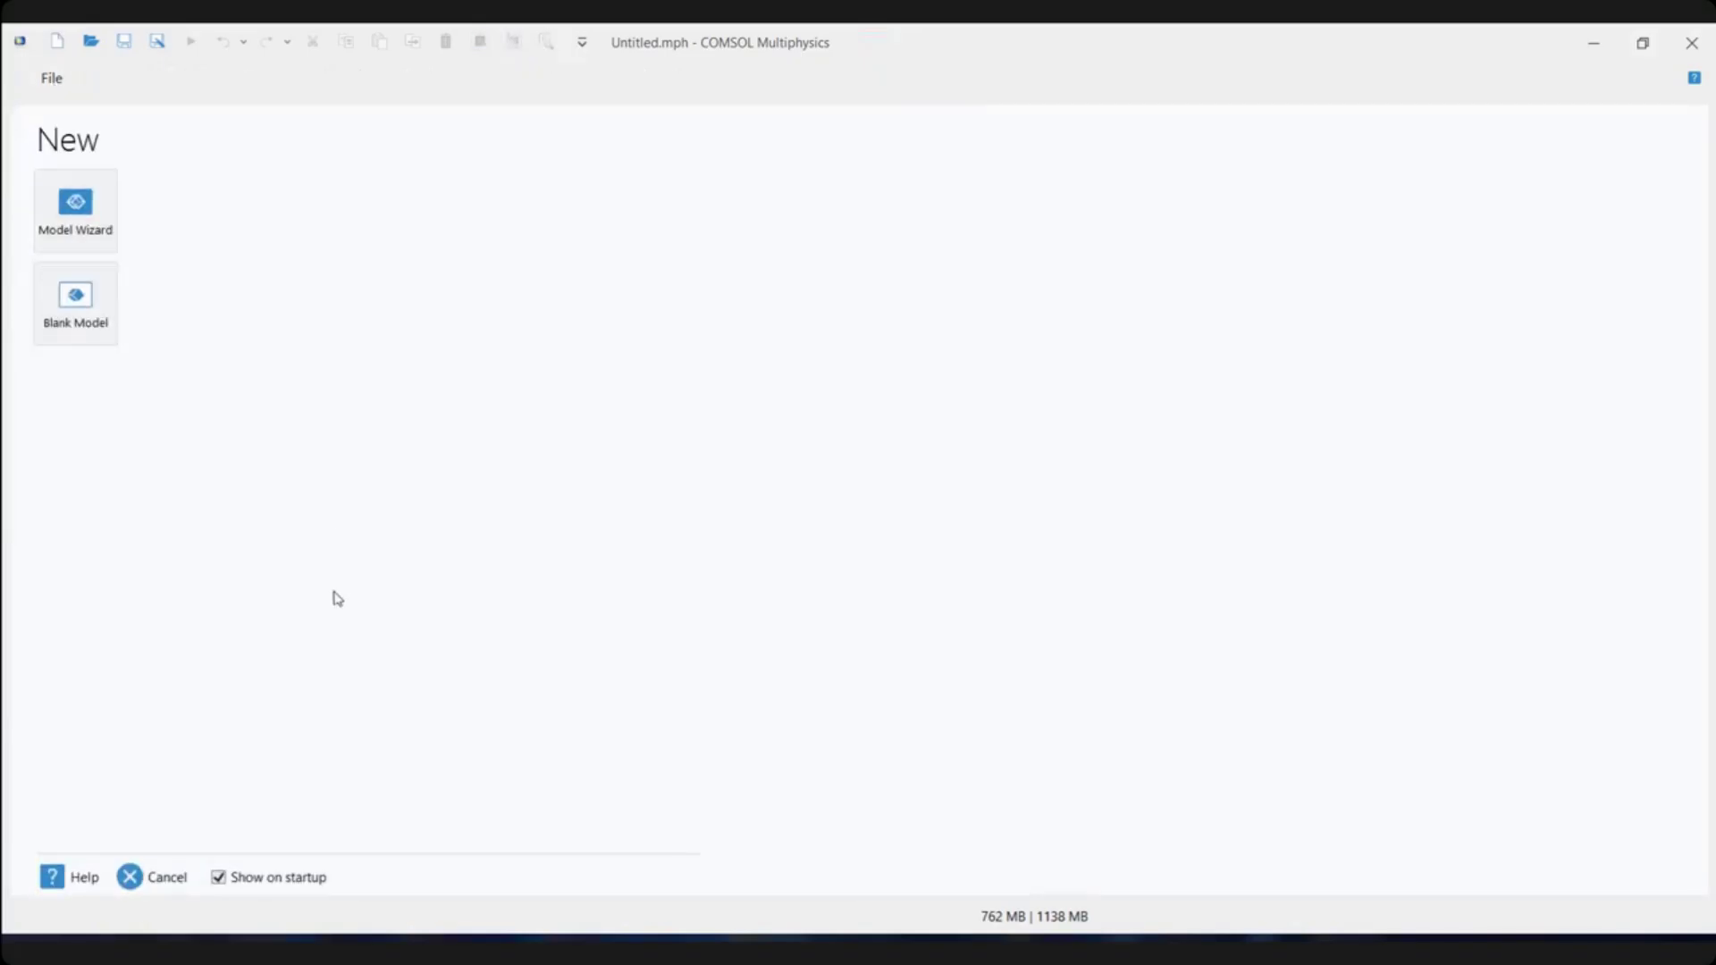
pyautogui.click(86, 212)
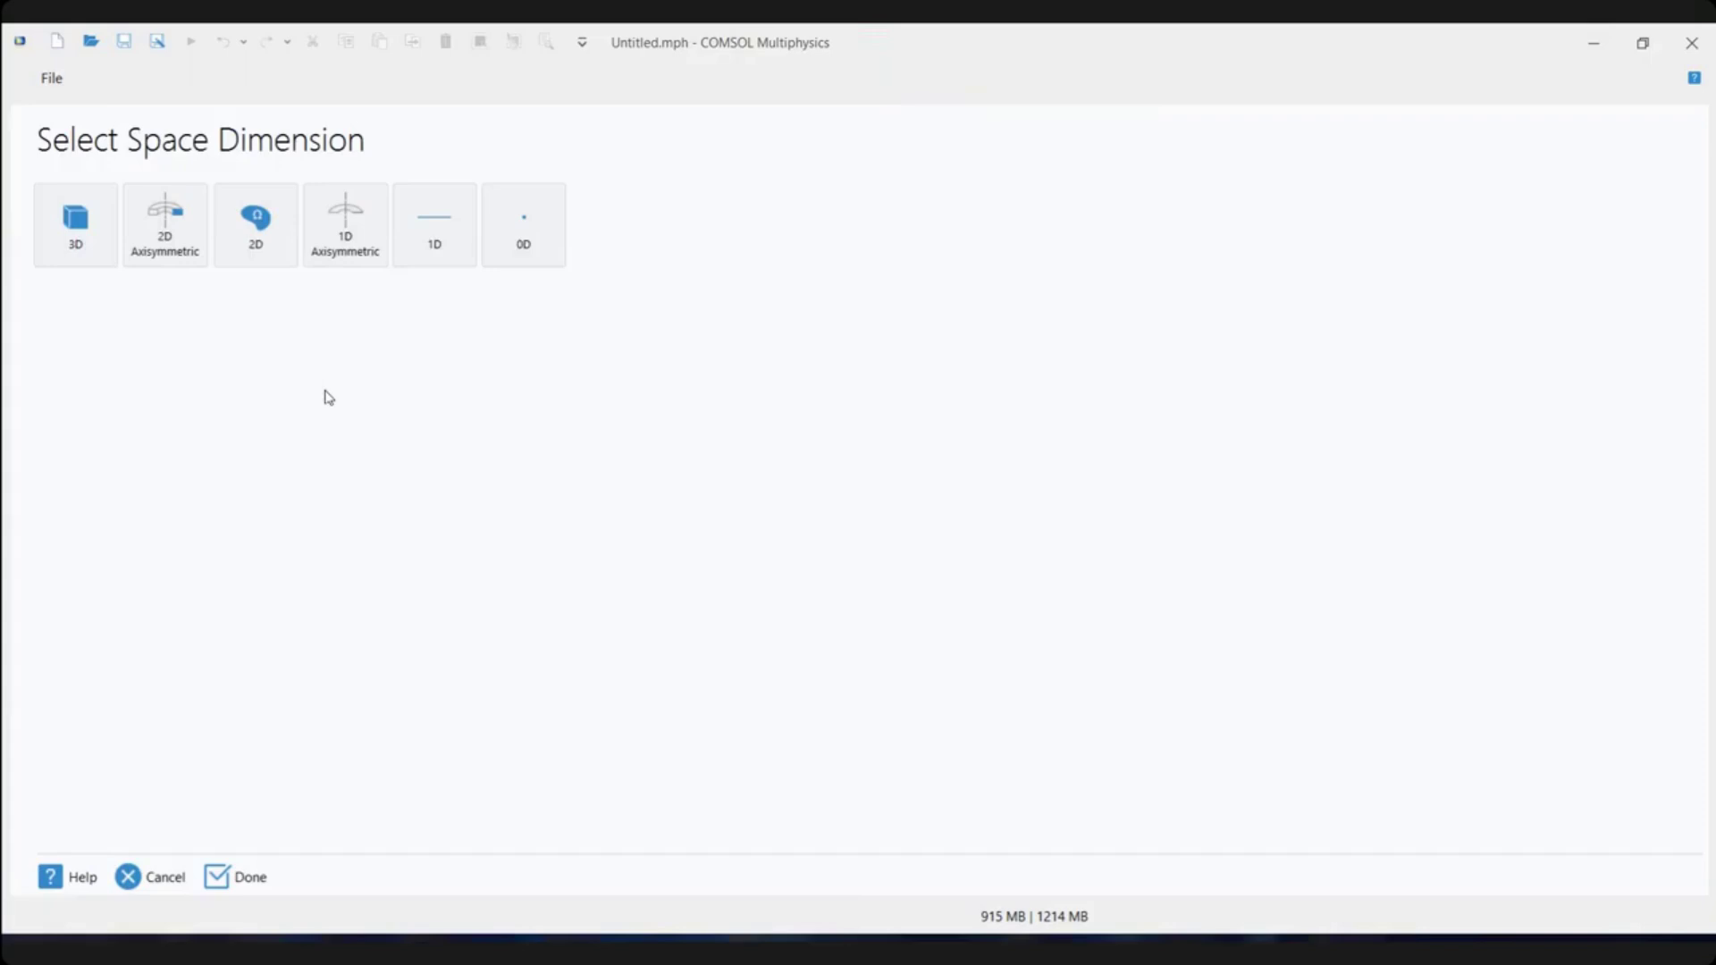
pyautogui.click(473, 248)
pyautogui.click(104, 222)
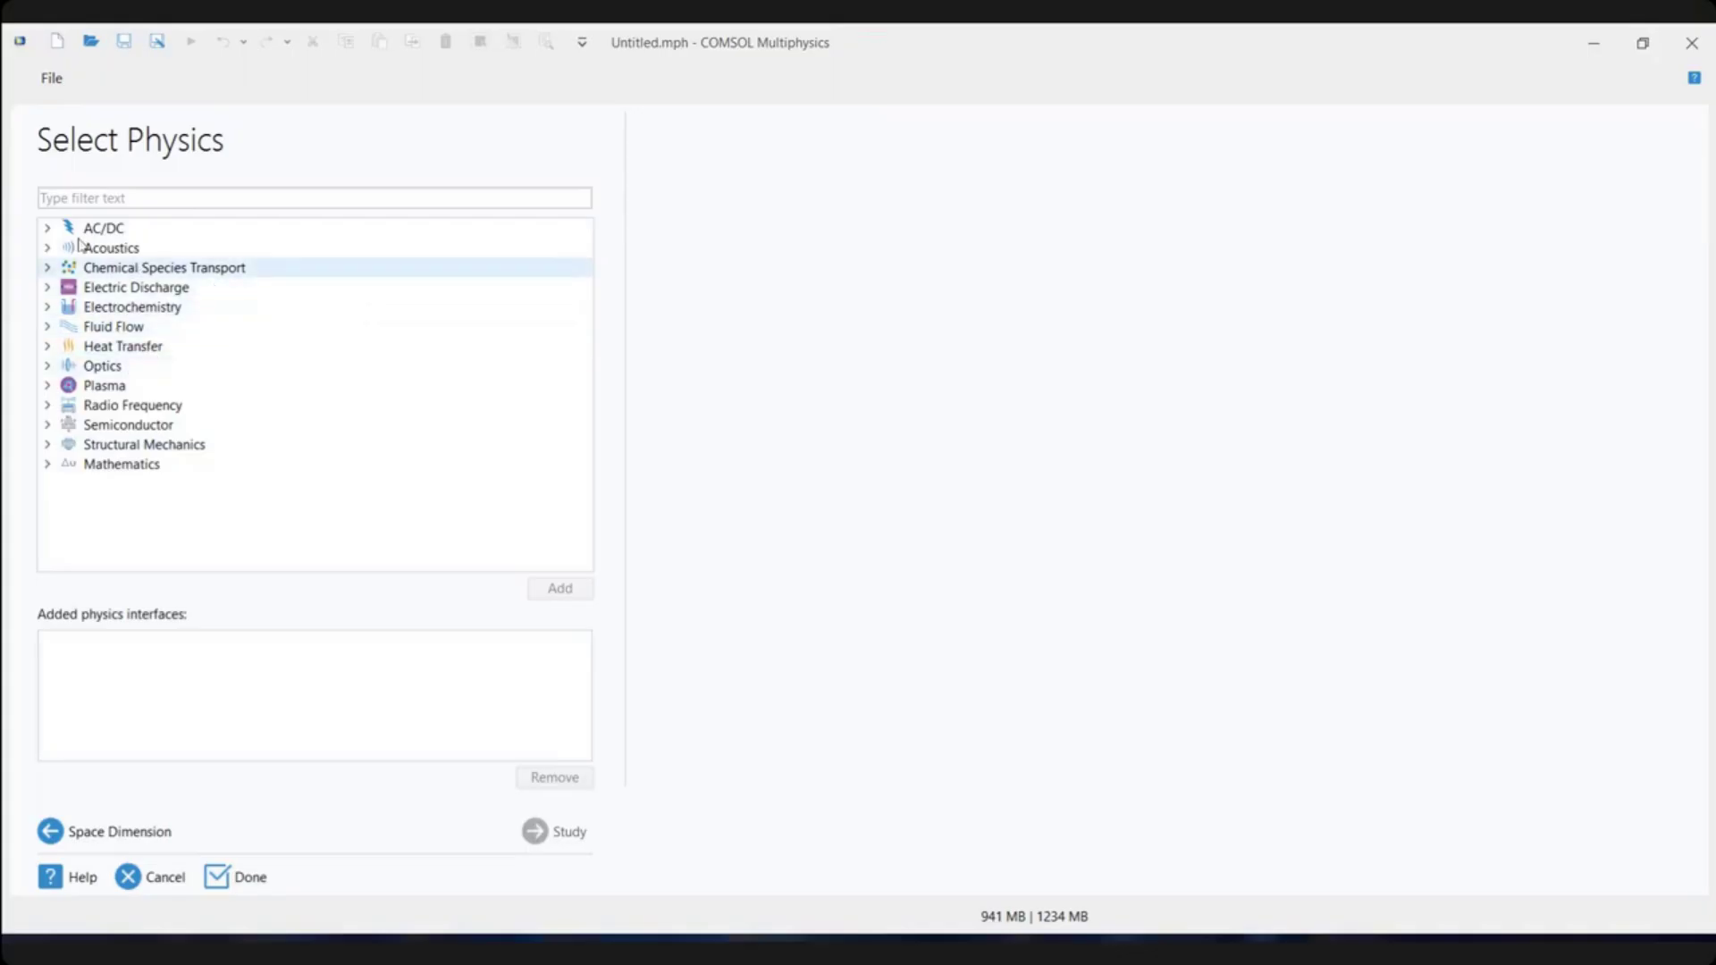
# Add the Electric Currents (ec) interface from the AC/DC Electric Fields and Currents group to the model
pyautogui.click(48, 228)
pyautogui.click(70, 248)
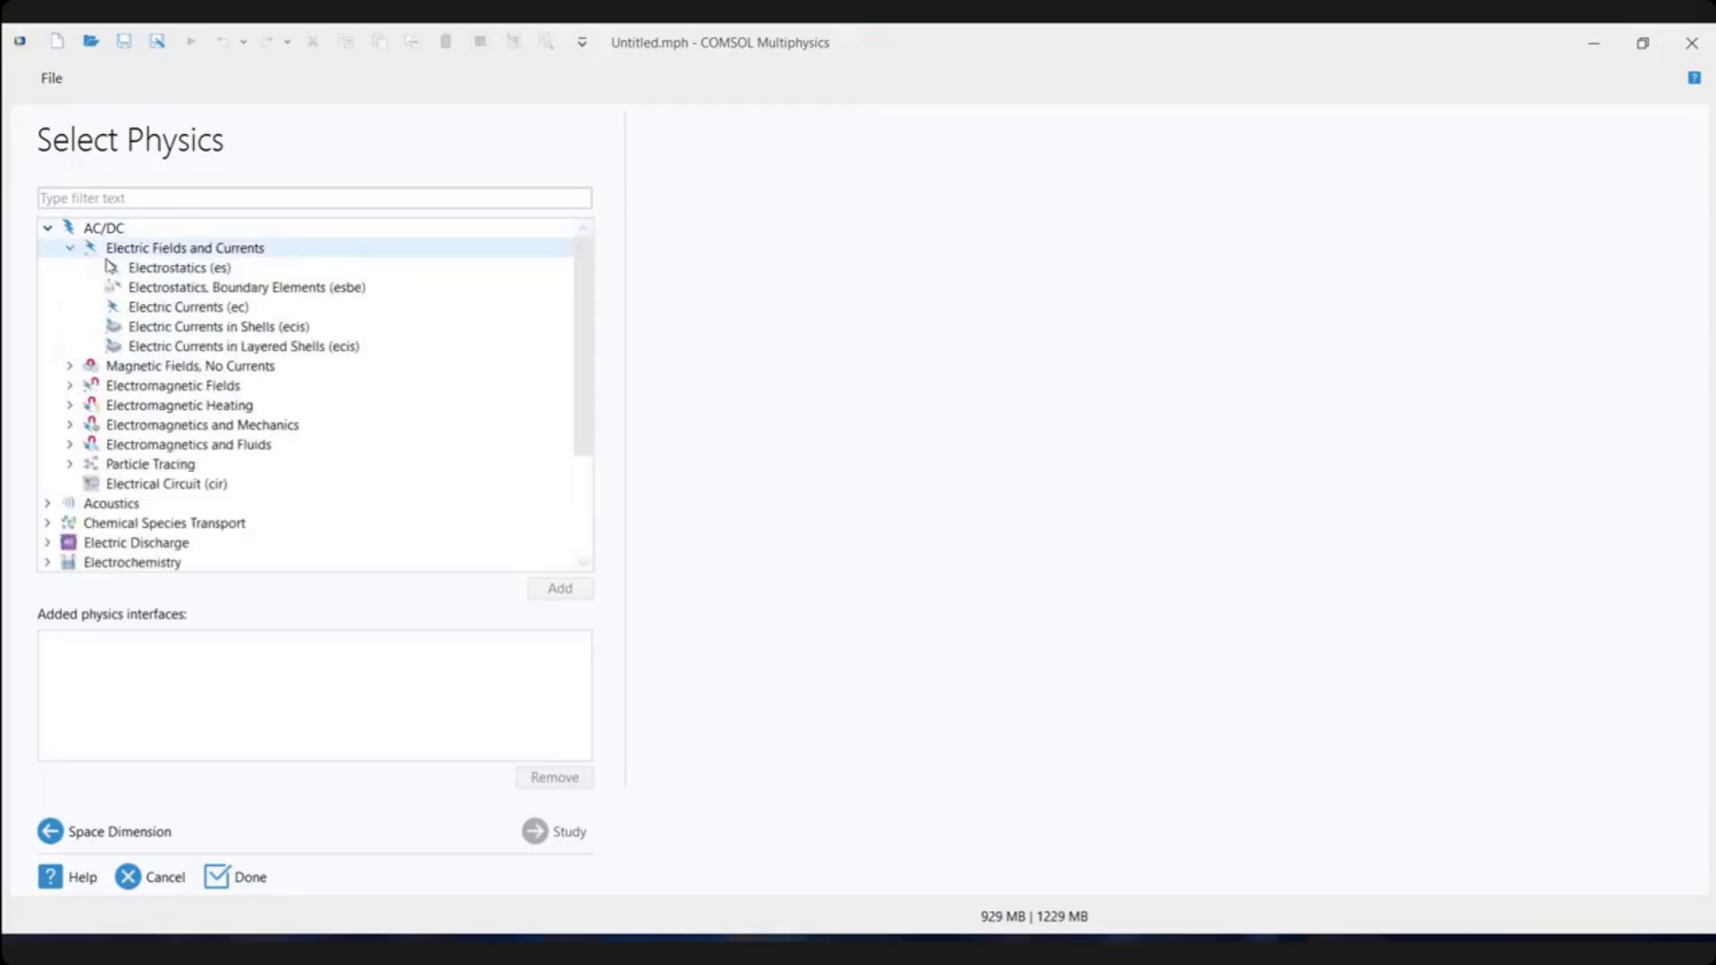
pyautogui.click(159, 308)
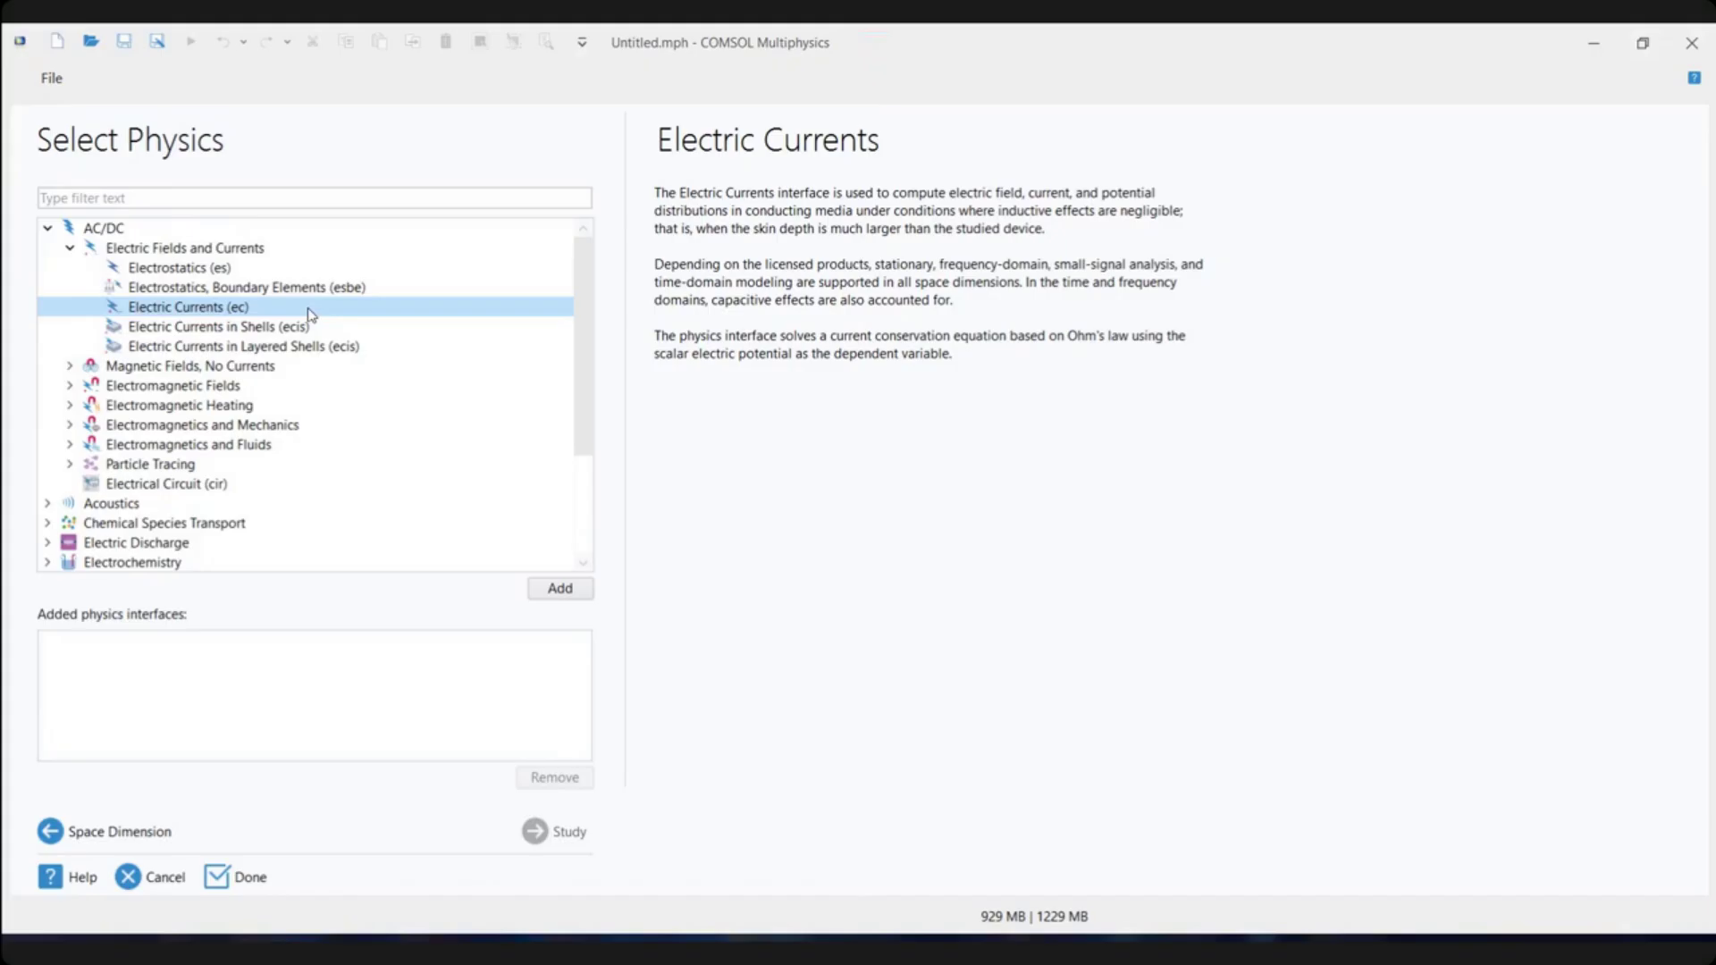
pyautogui.click(582, 593)
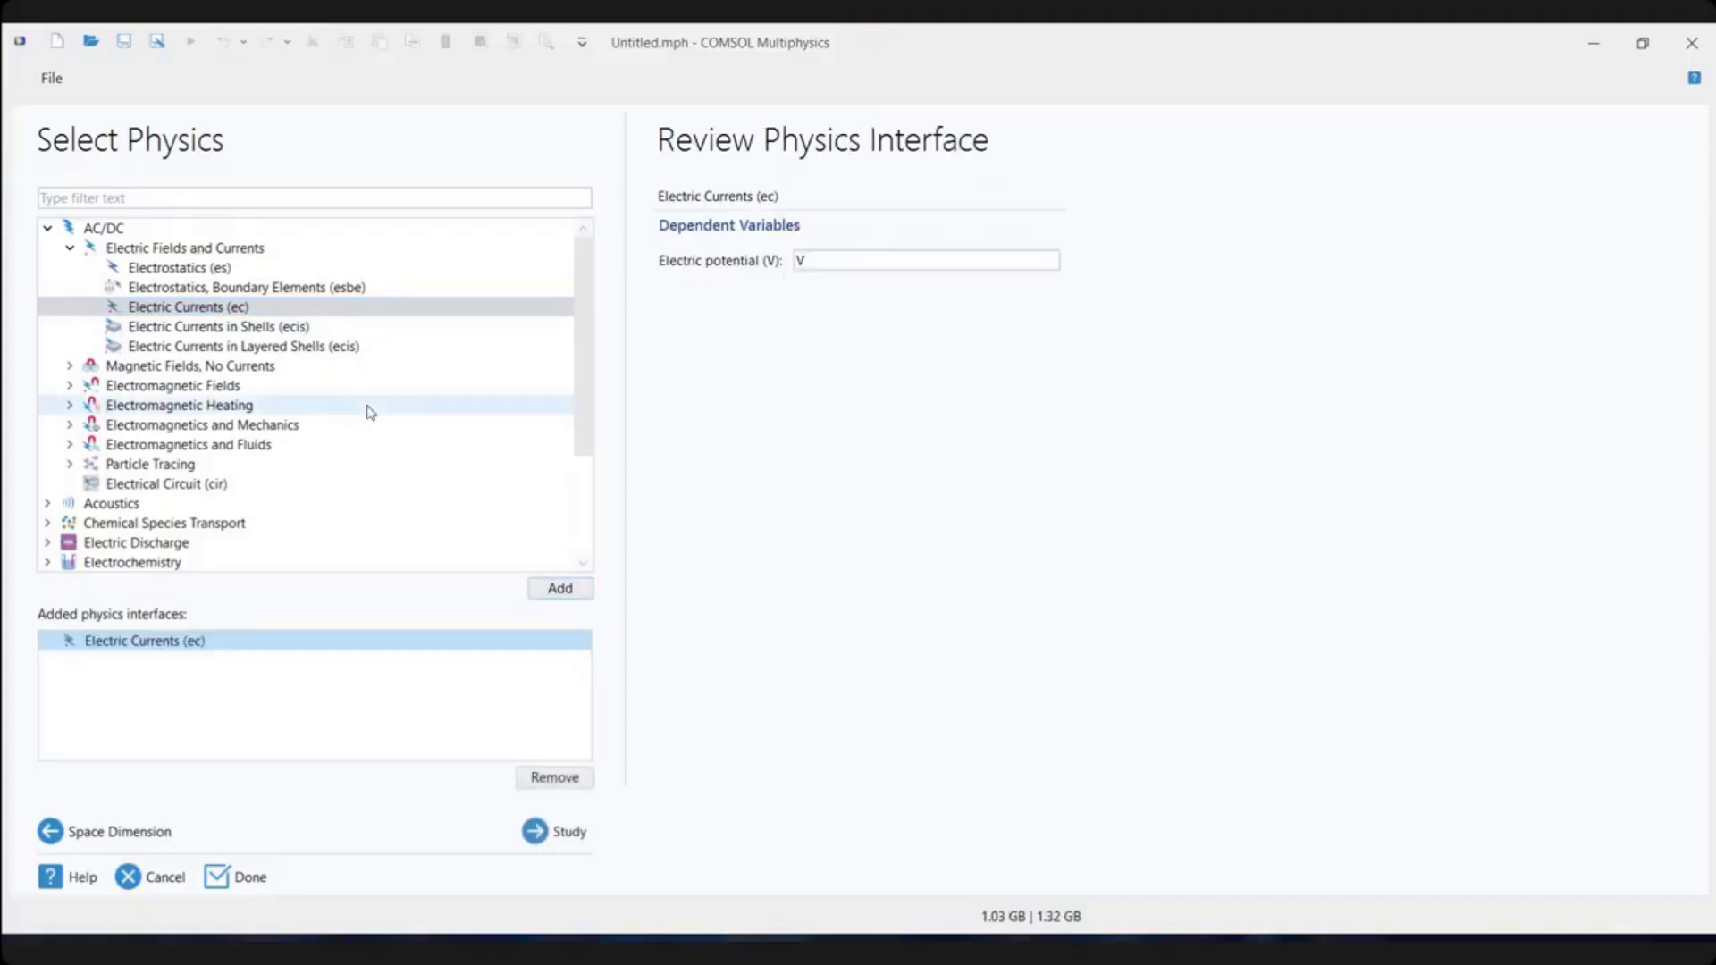
# Add the Heat Transfer in Solids (ht) interface from the Heat Transfer group to the model's physics
pyautogui.click(47, 229)
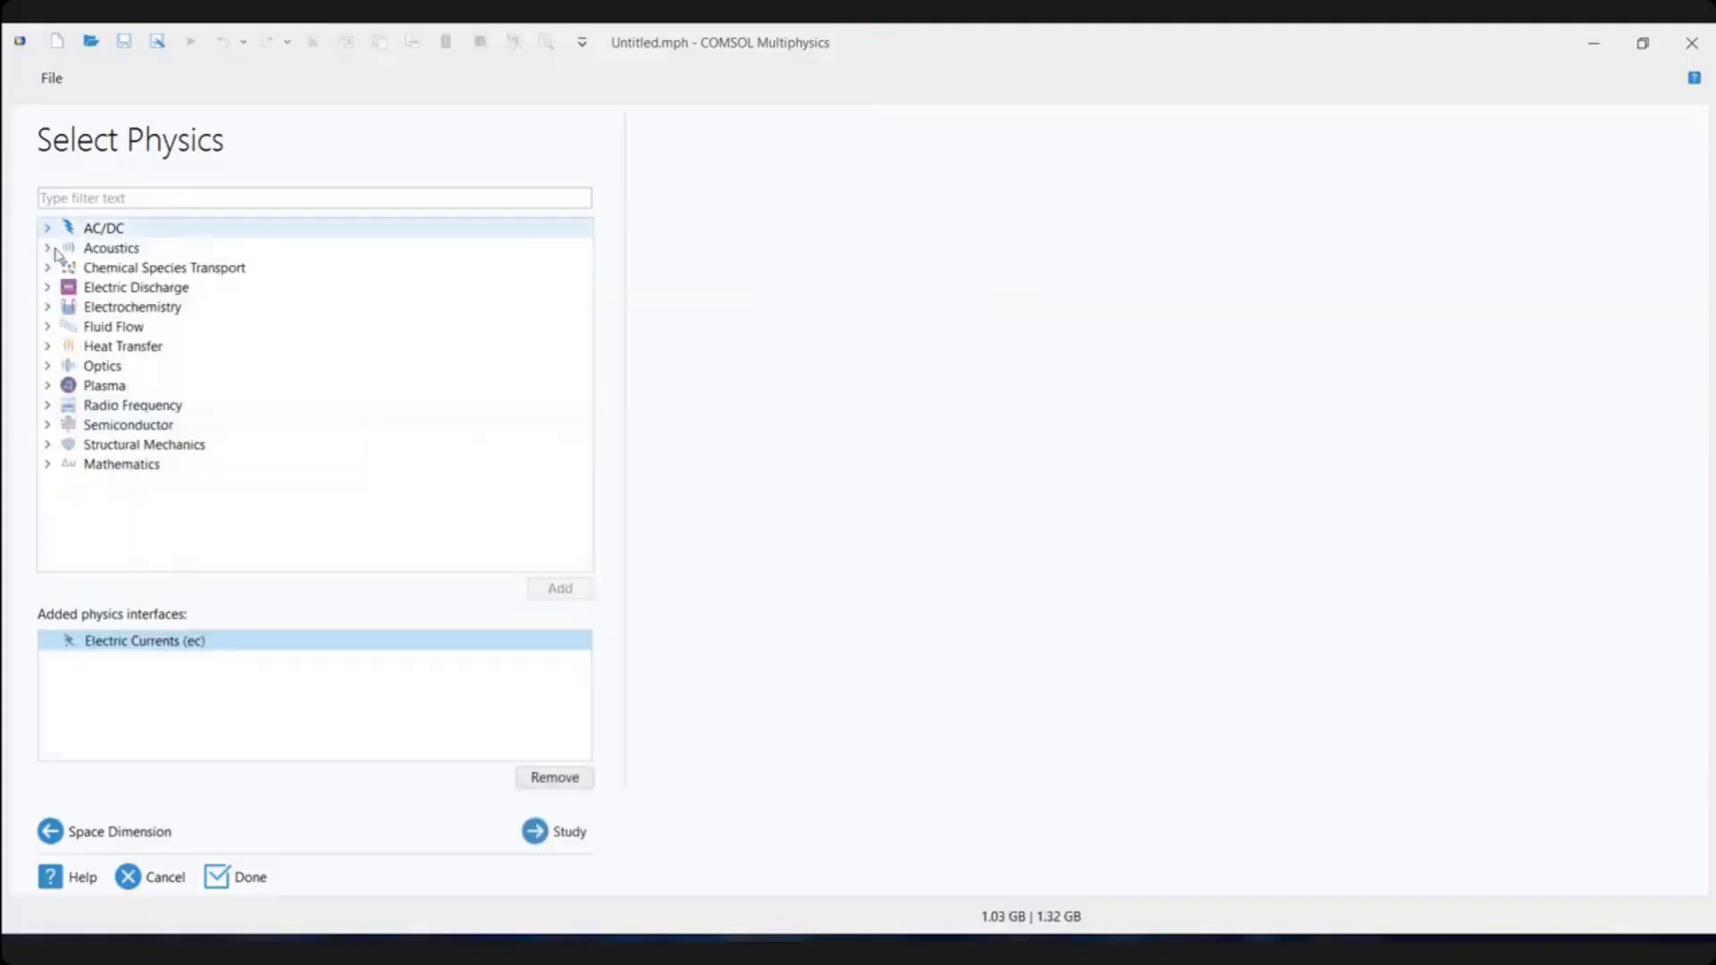
pyautogui.click(48, 347)
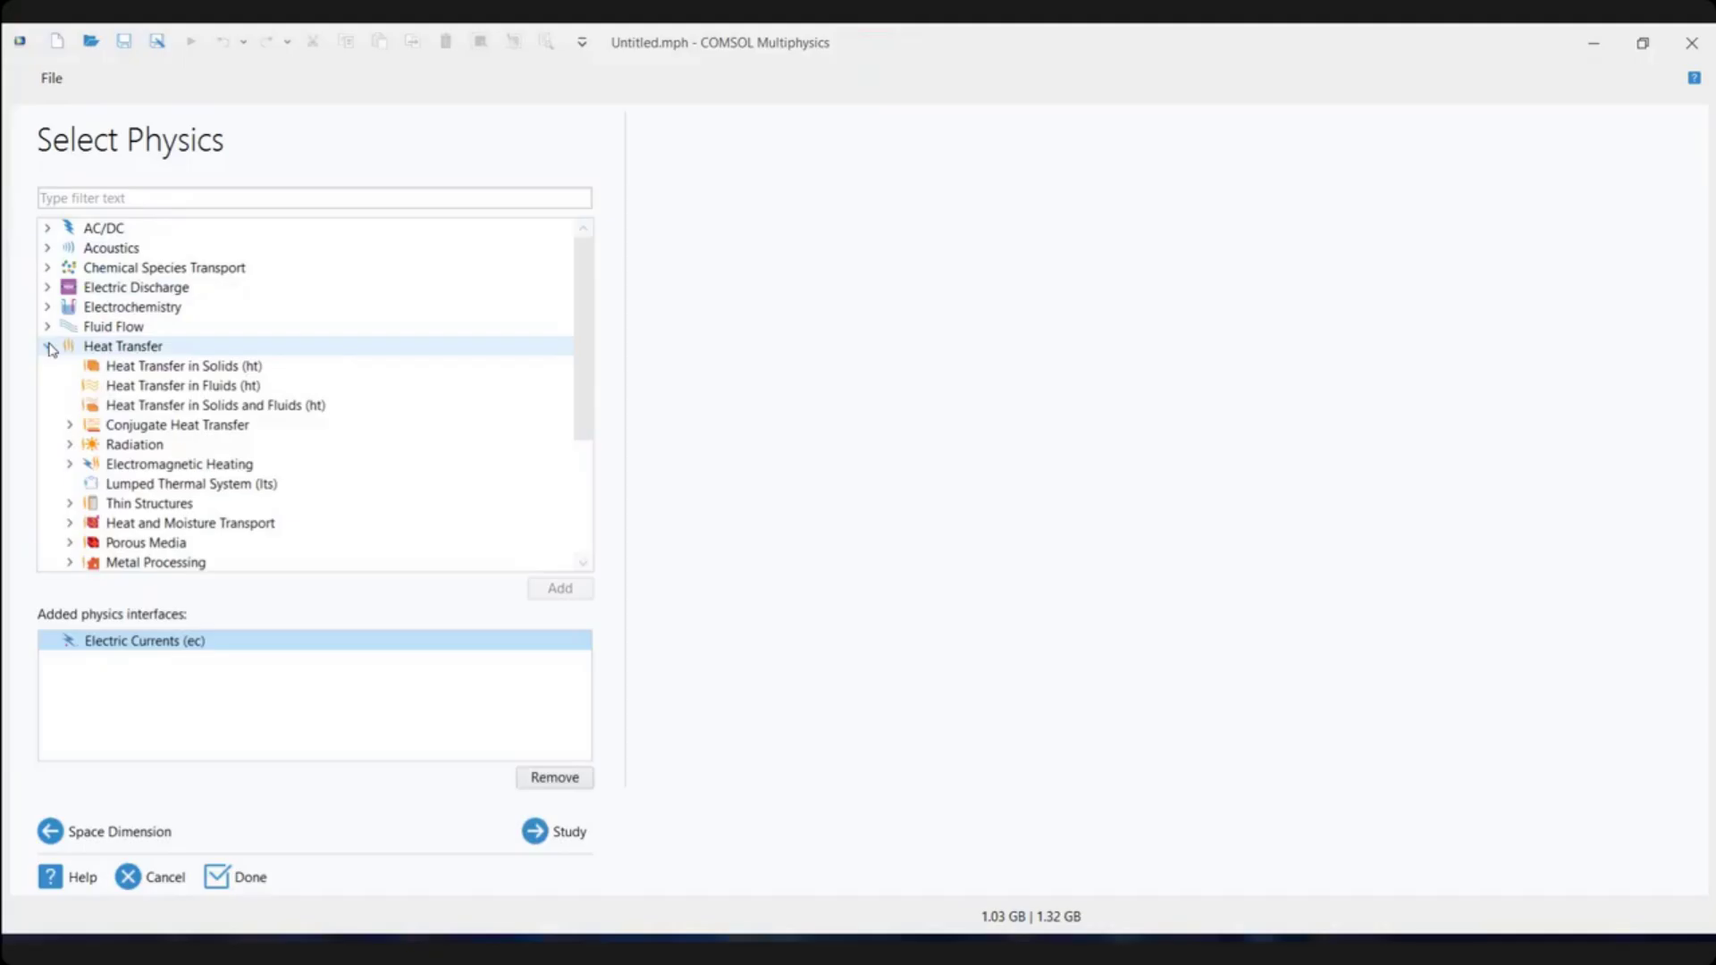
pyautogui.click(122, 367)
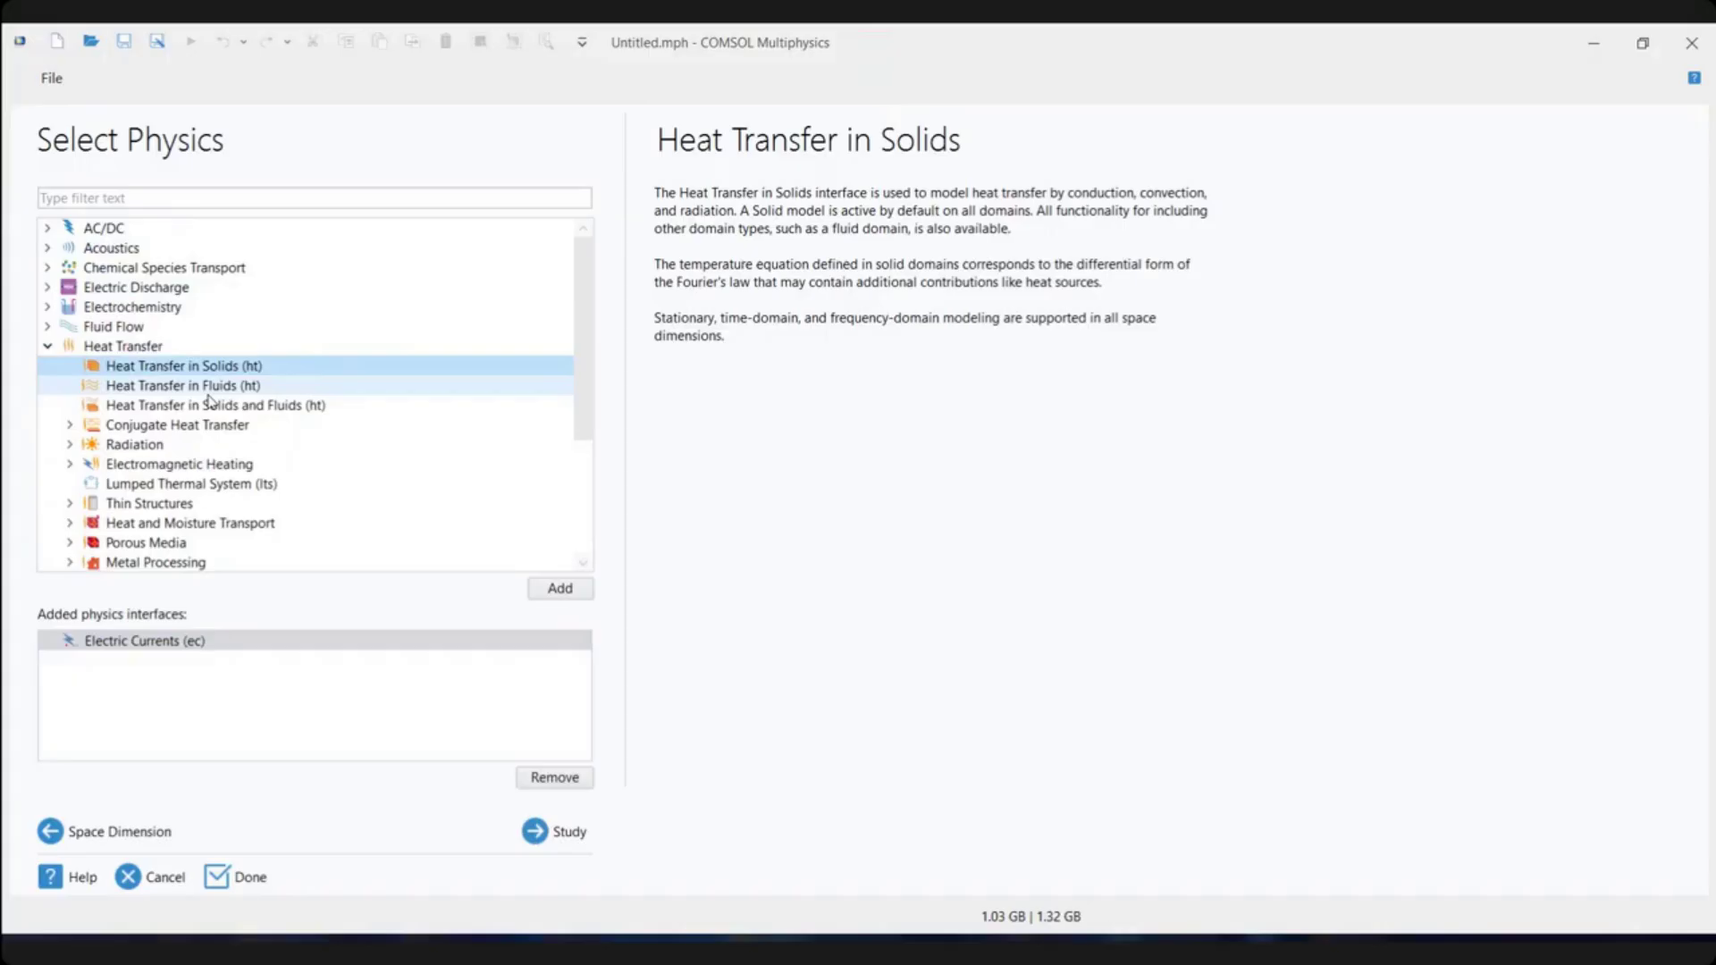
pyautogui.click(548, 589)
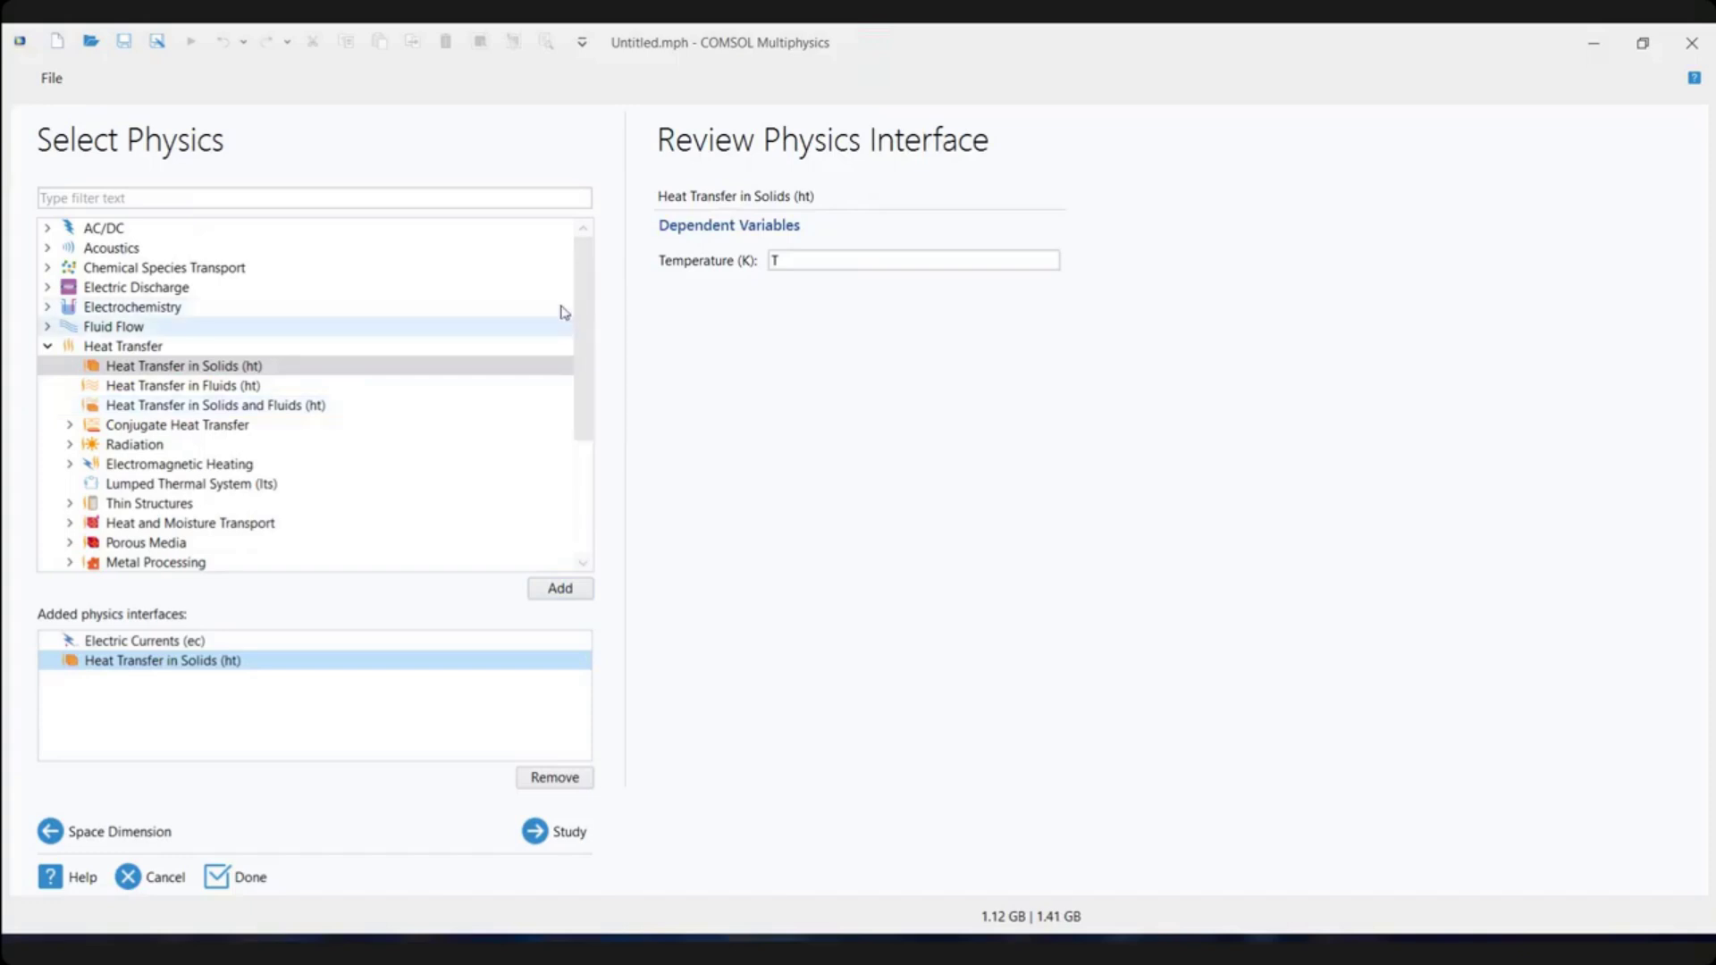
# Choose a Stationary general study and finish the wizard to create the model
pyautogui.click(566, 838)
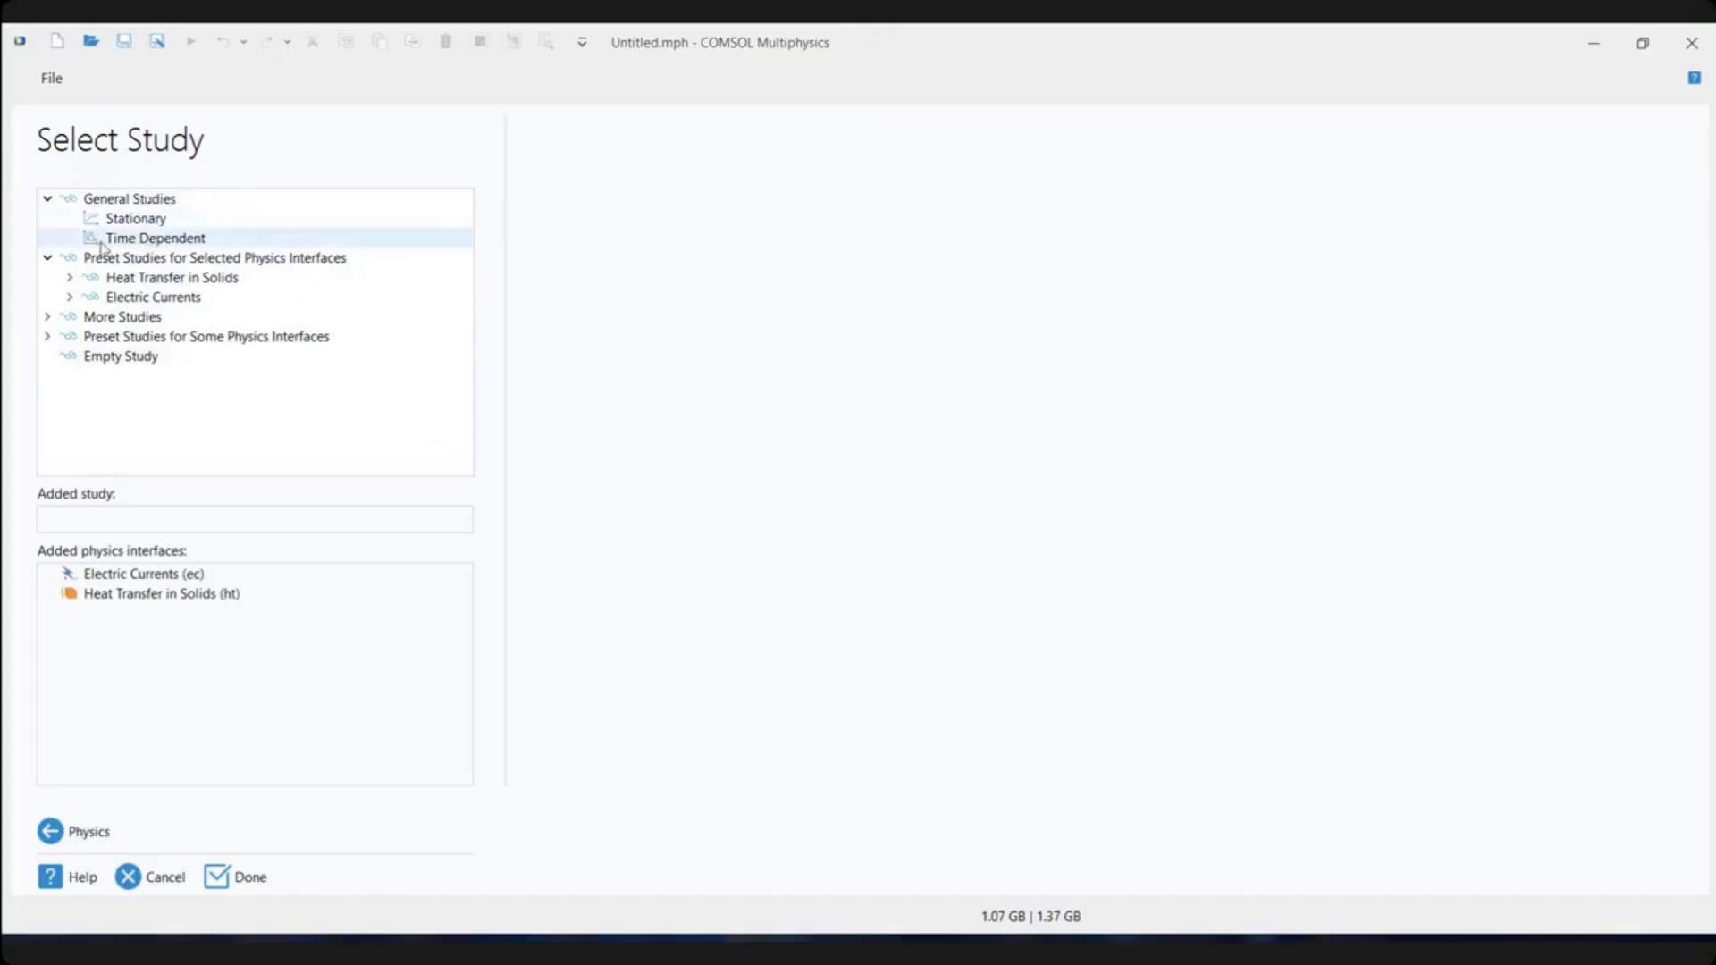
pyautogui.click(163, 222)
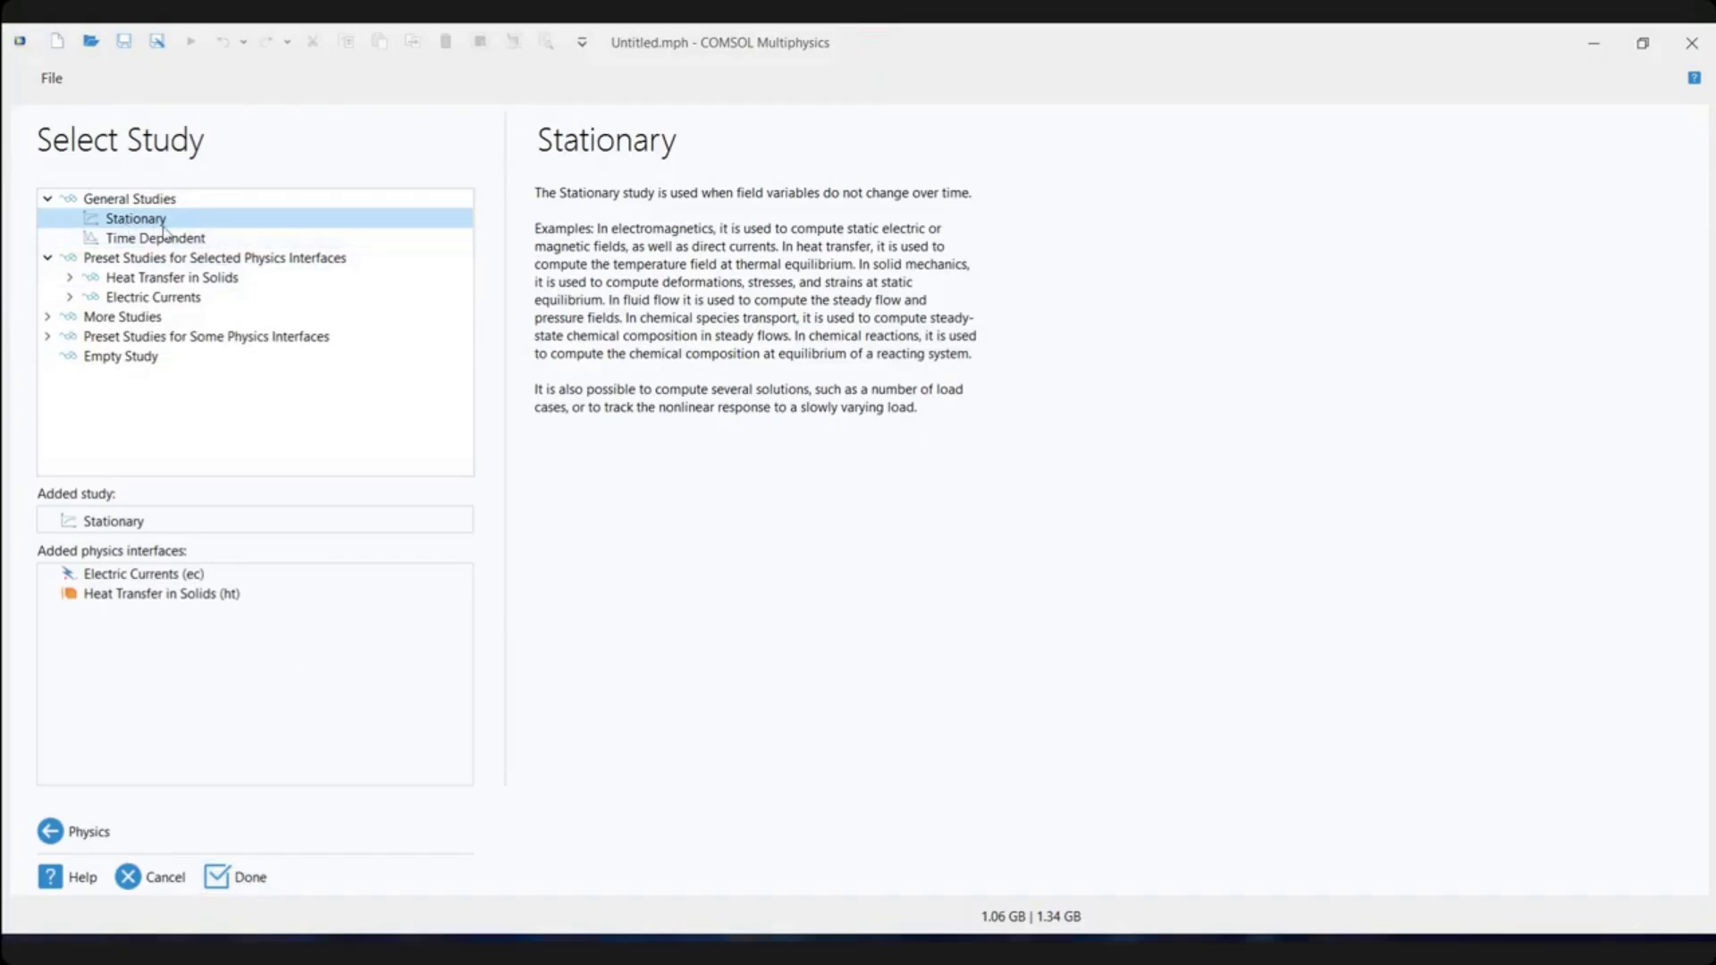
pyautogui.click(238, 874)
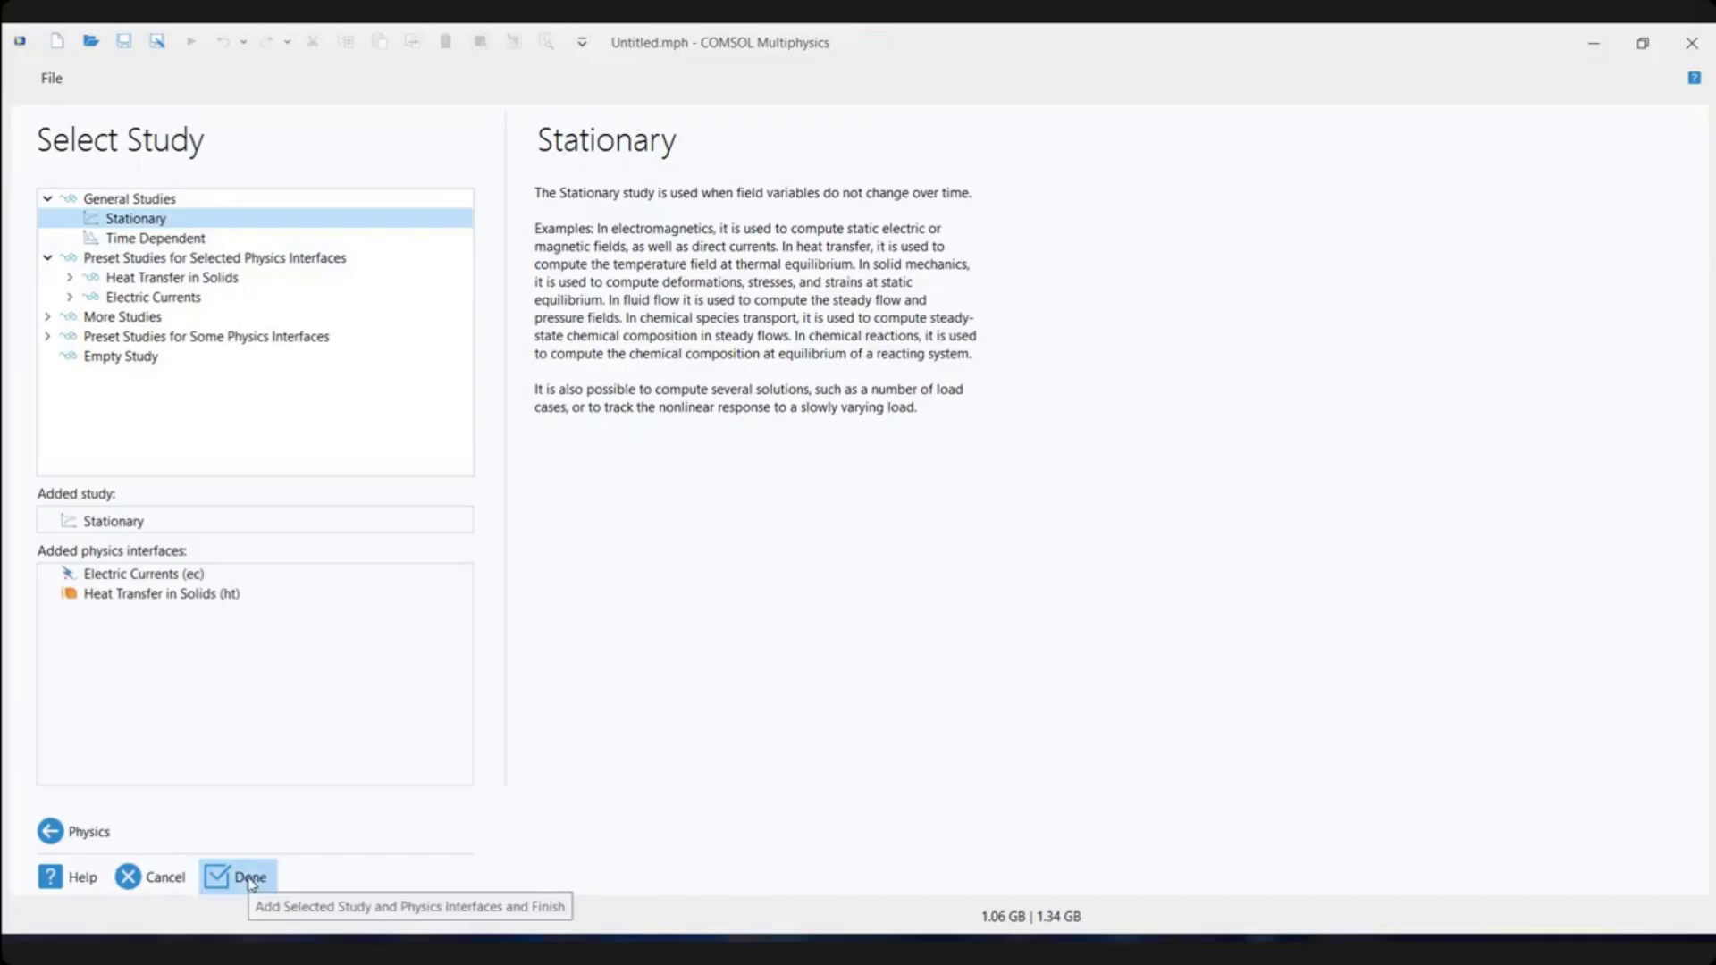
pyautogui.click(249, 879)
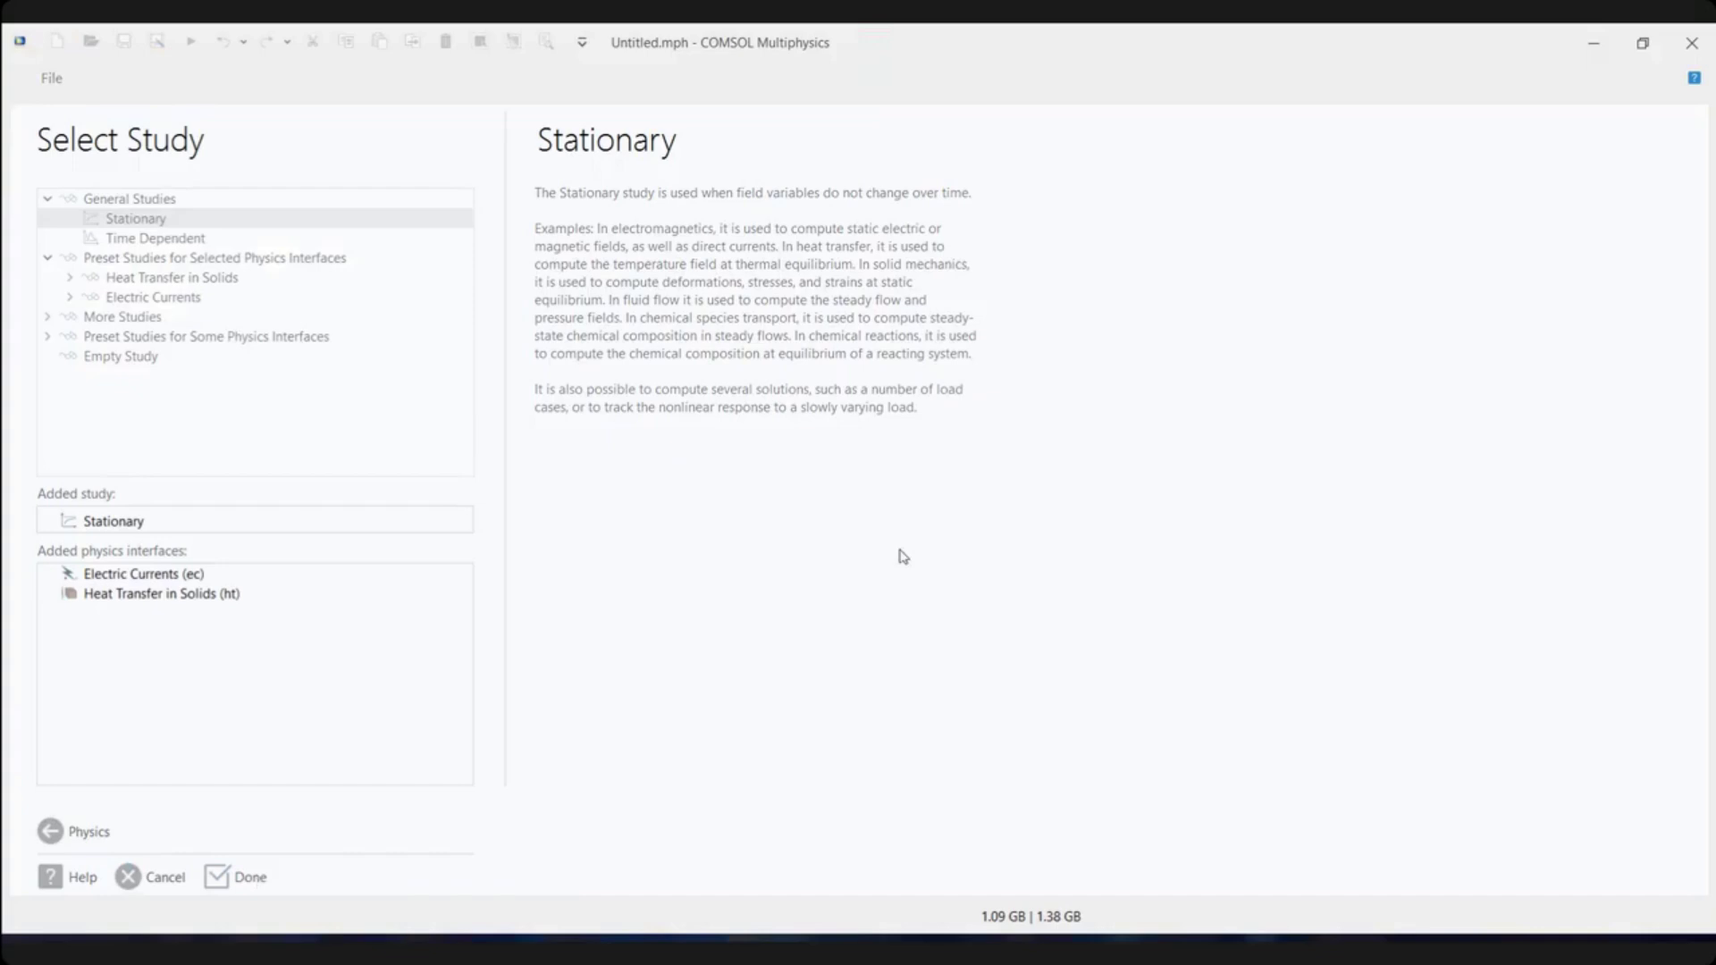
pyautogui.moveTo(367, 370); pyautogui.dragTo(348, 369)
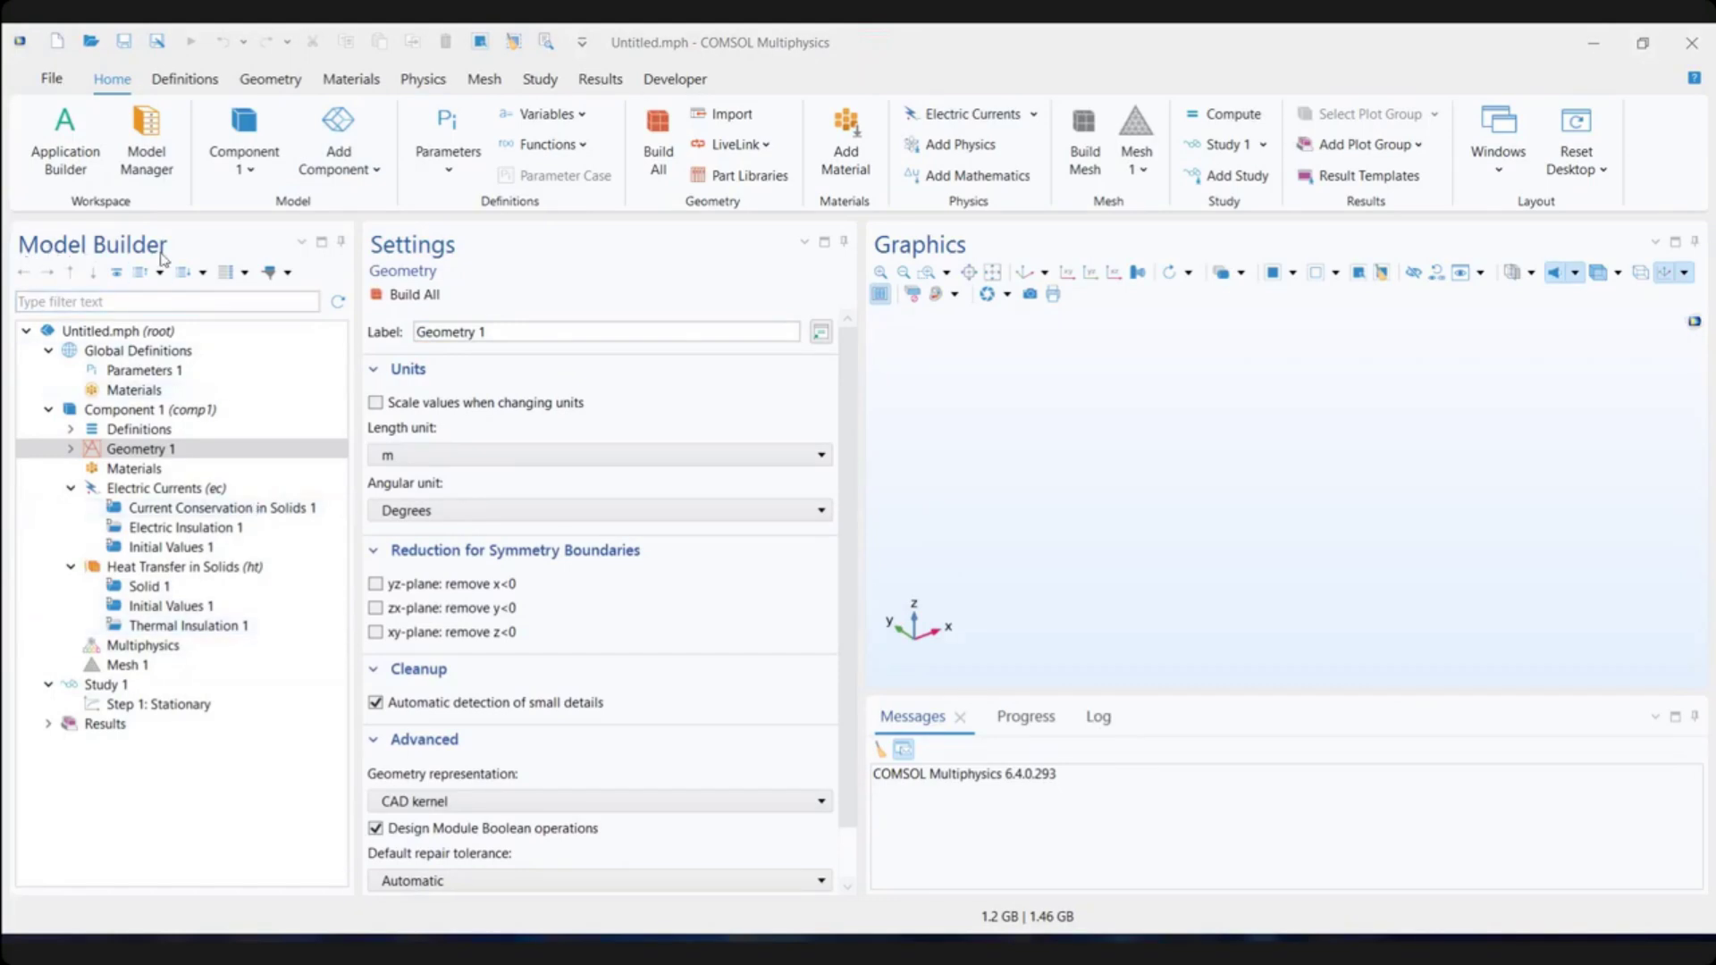
# Examine the available commands for files, definitions, geometry, materials, physics, mesh, study, results and development
pyautogui.click(56, 83)
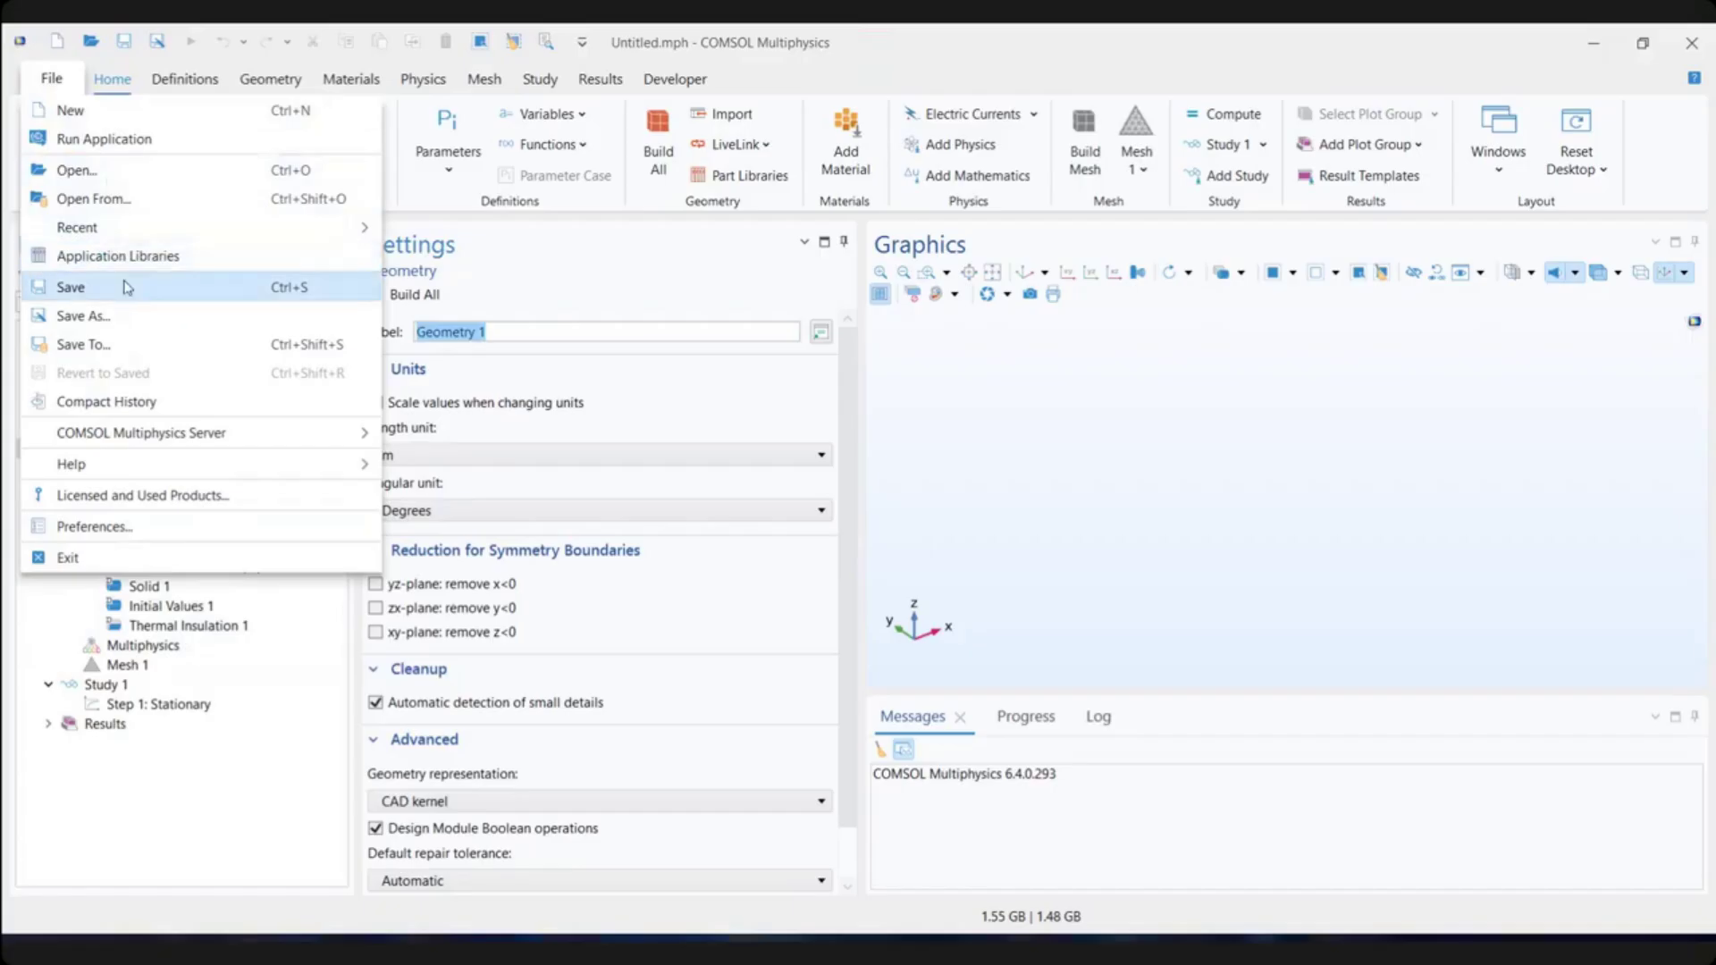
pyautogui.click(154, 80)
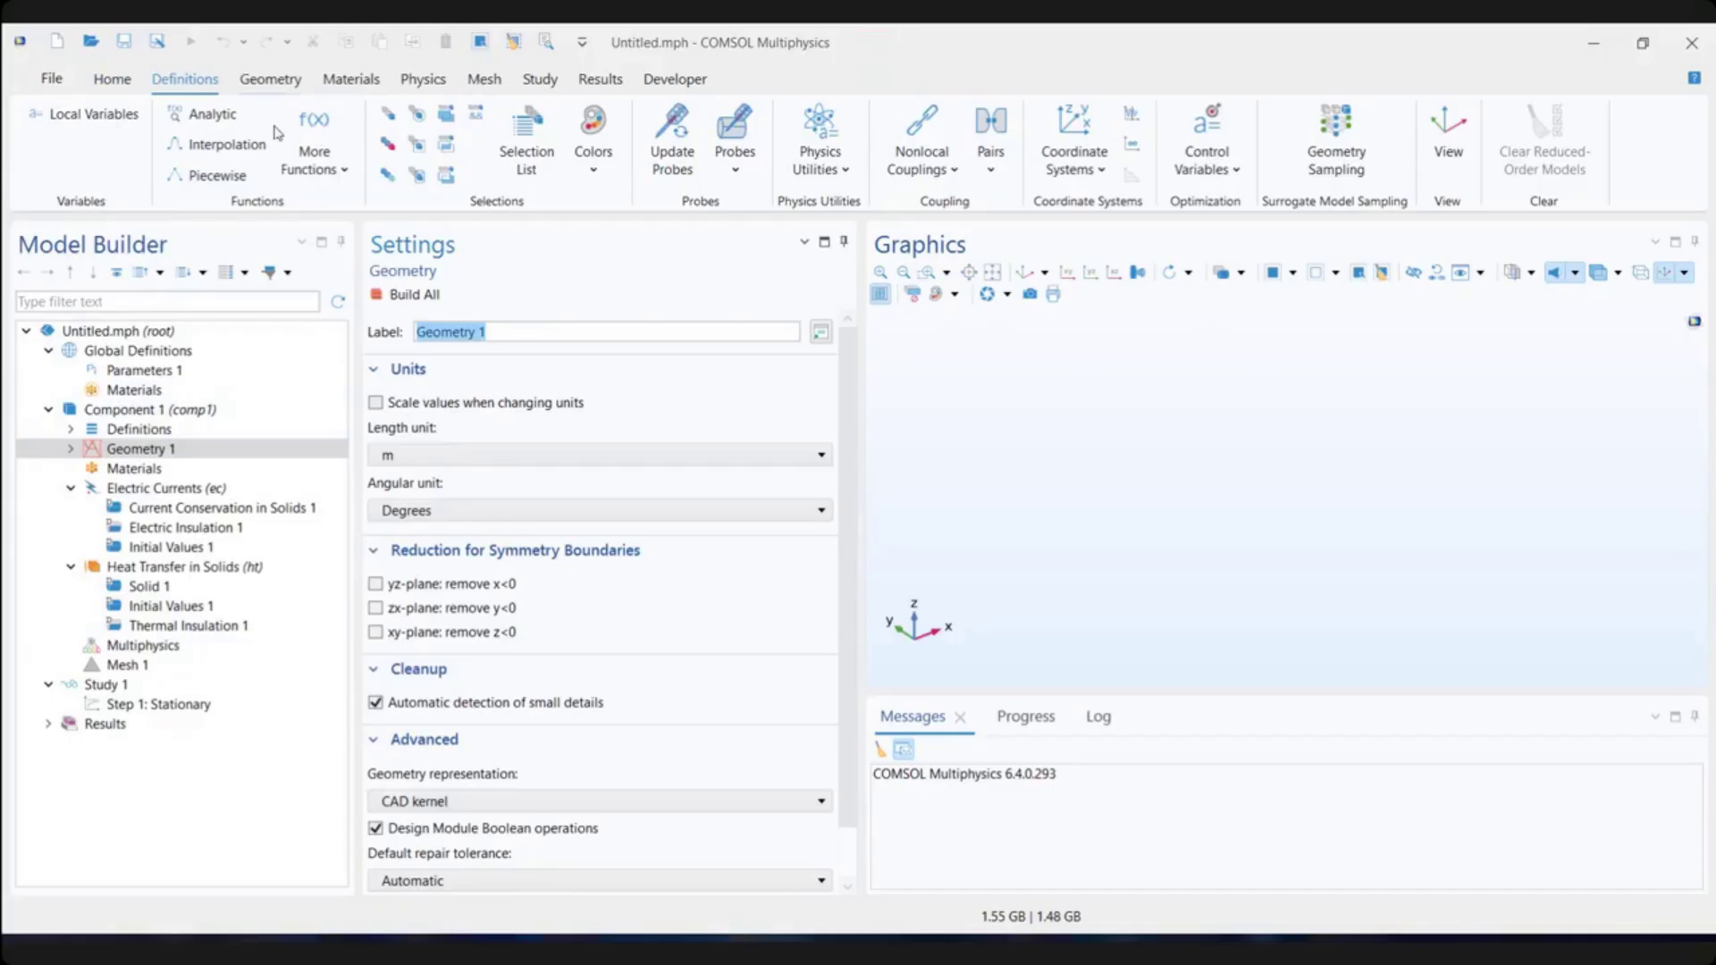
pyautogui.click(270, 83)
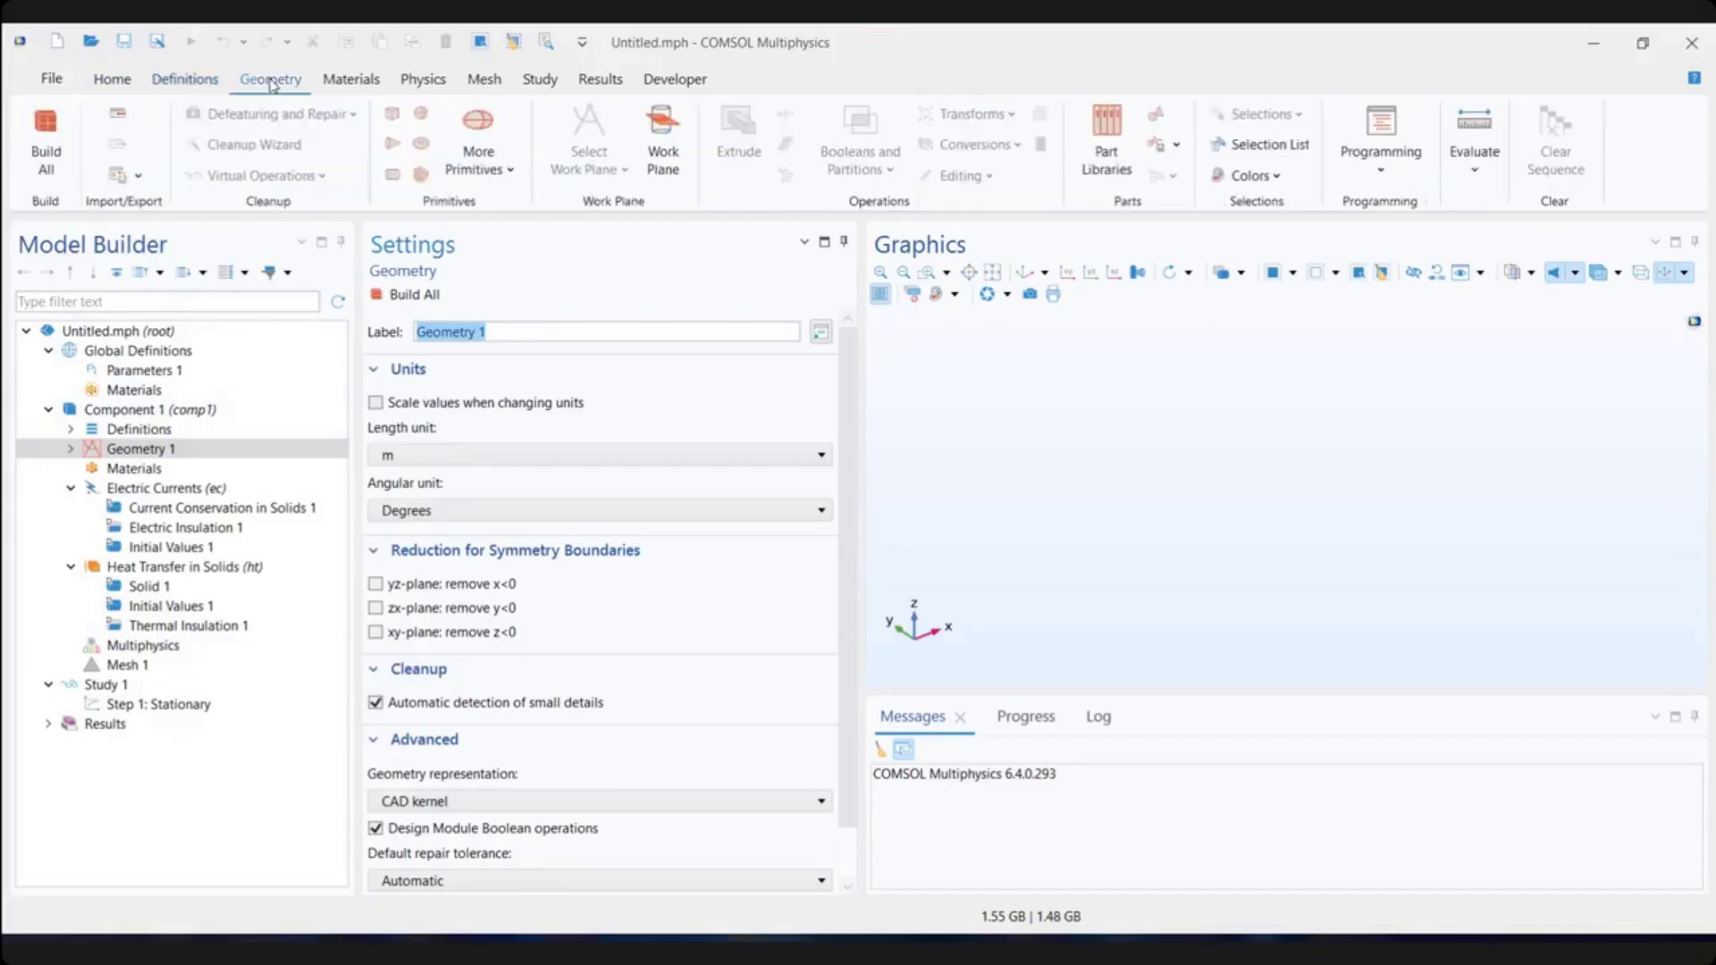
pyautogui.click(152, 447)
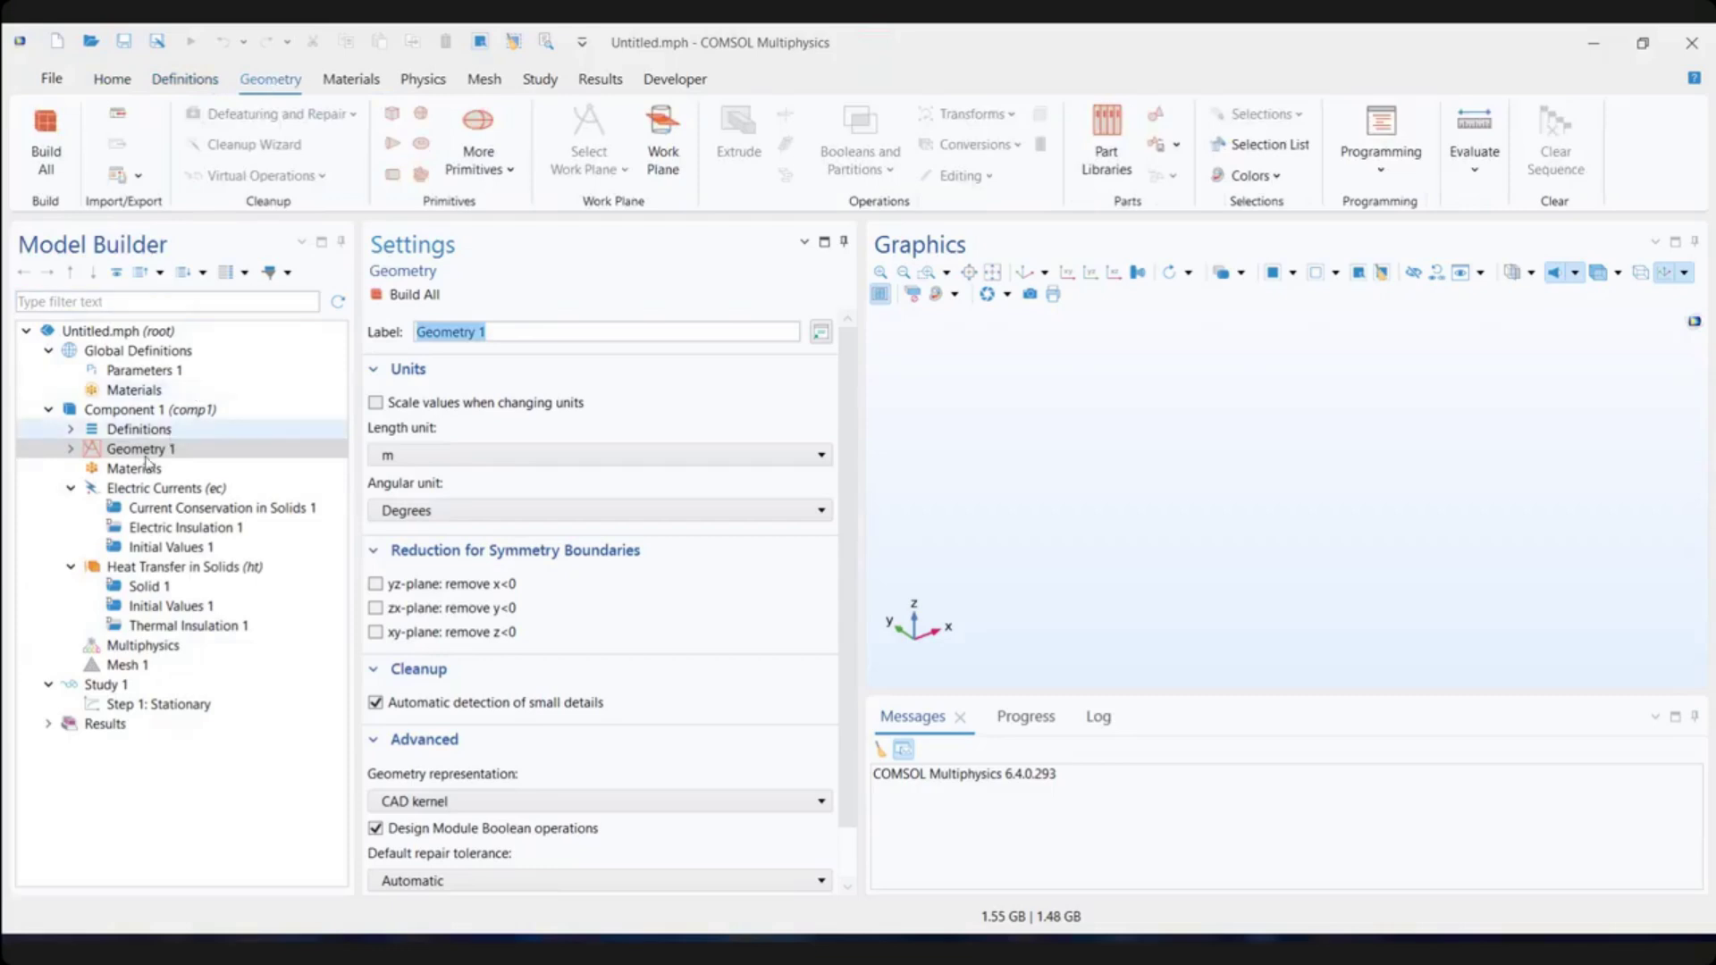
pyautogui.click(344, 84)
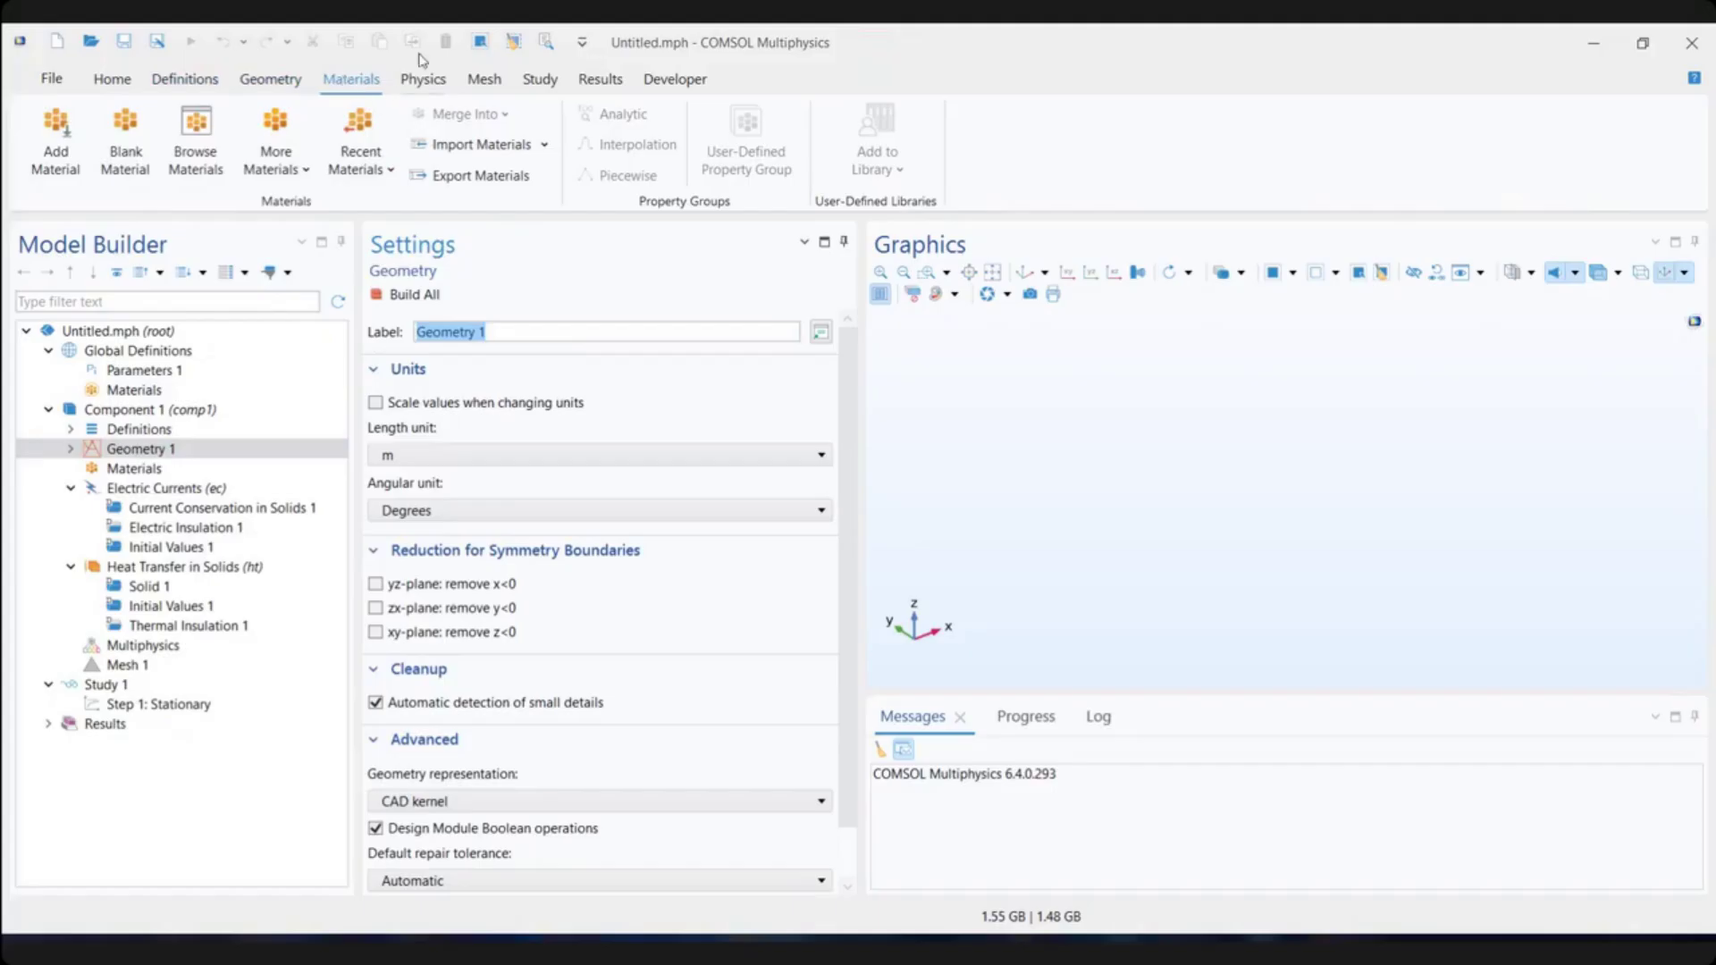
pyautogui.click(422, 81)
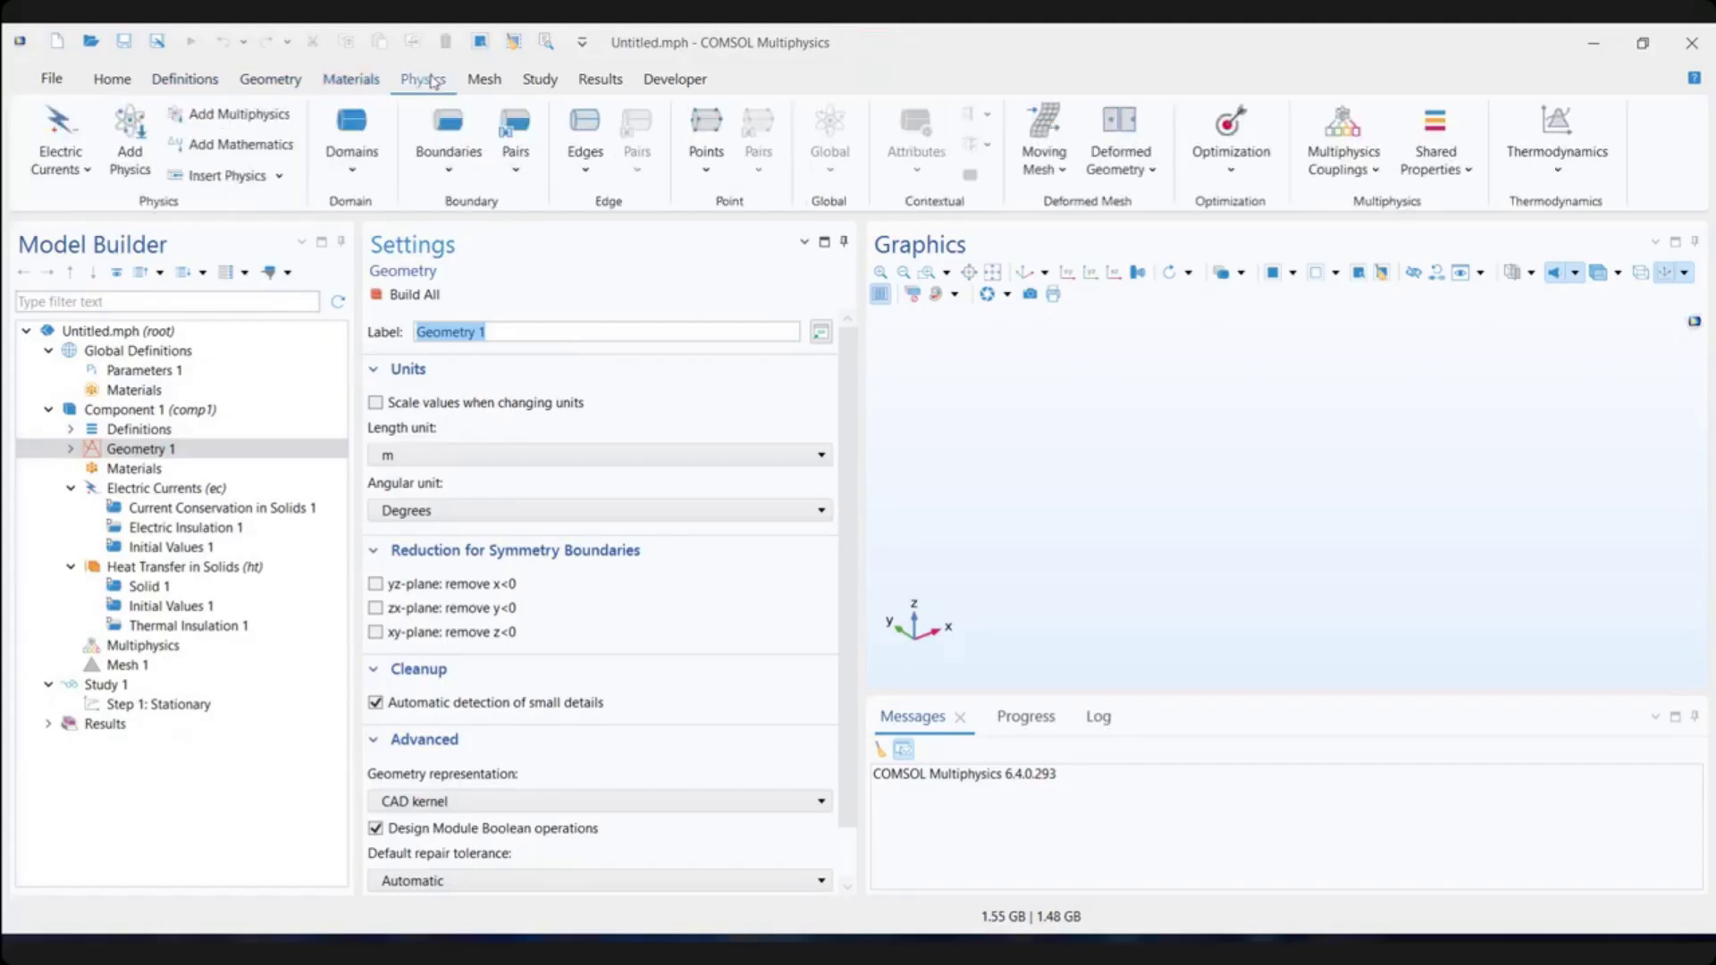
pyautogui.click(481, 82)
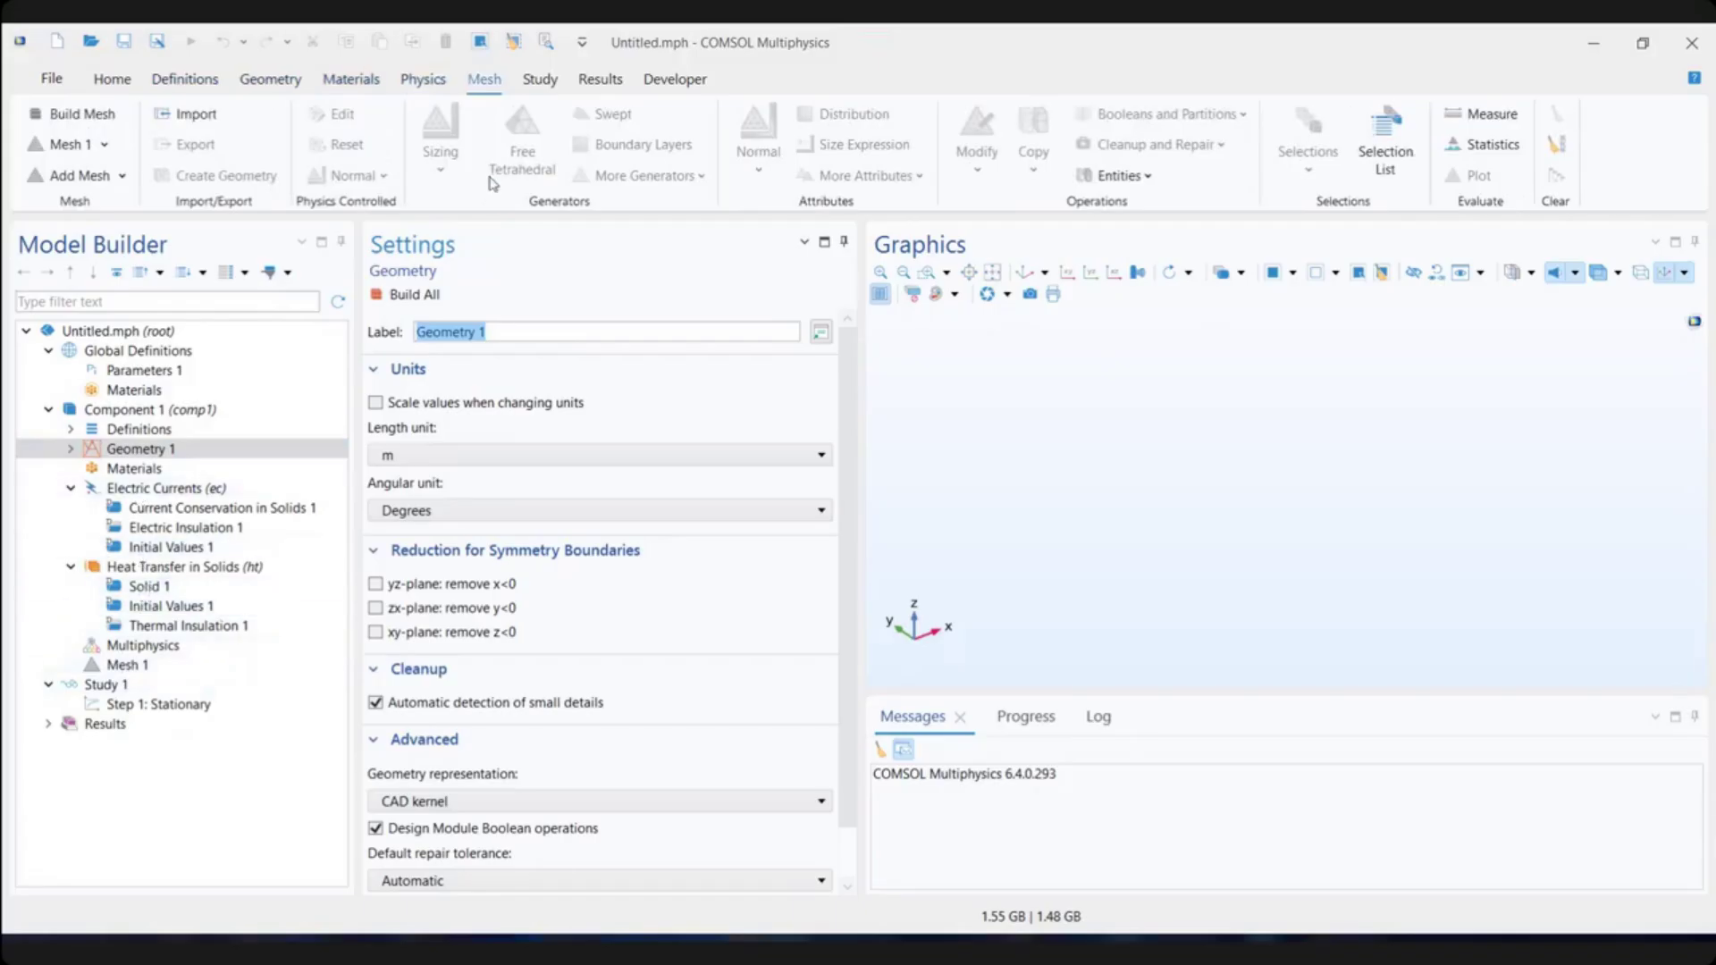
pyautogui.click(526, 79)
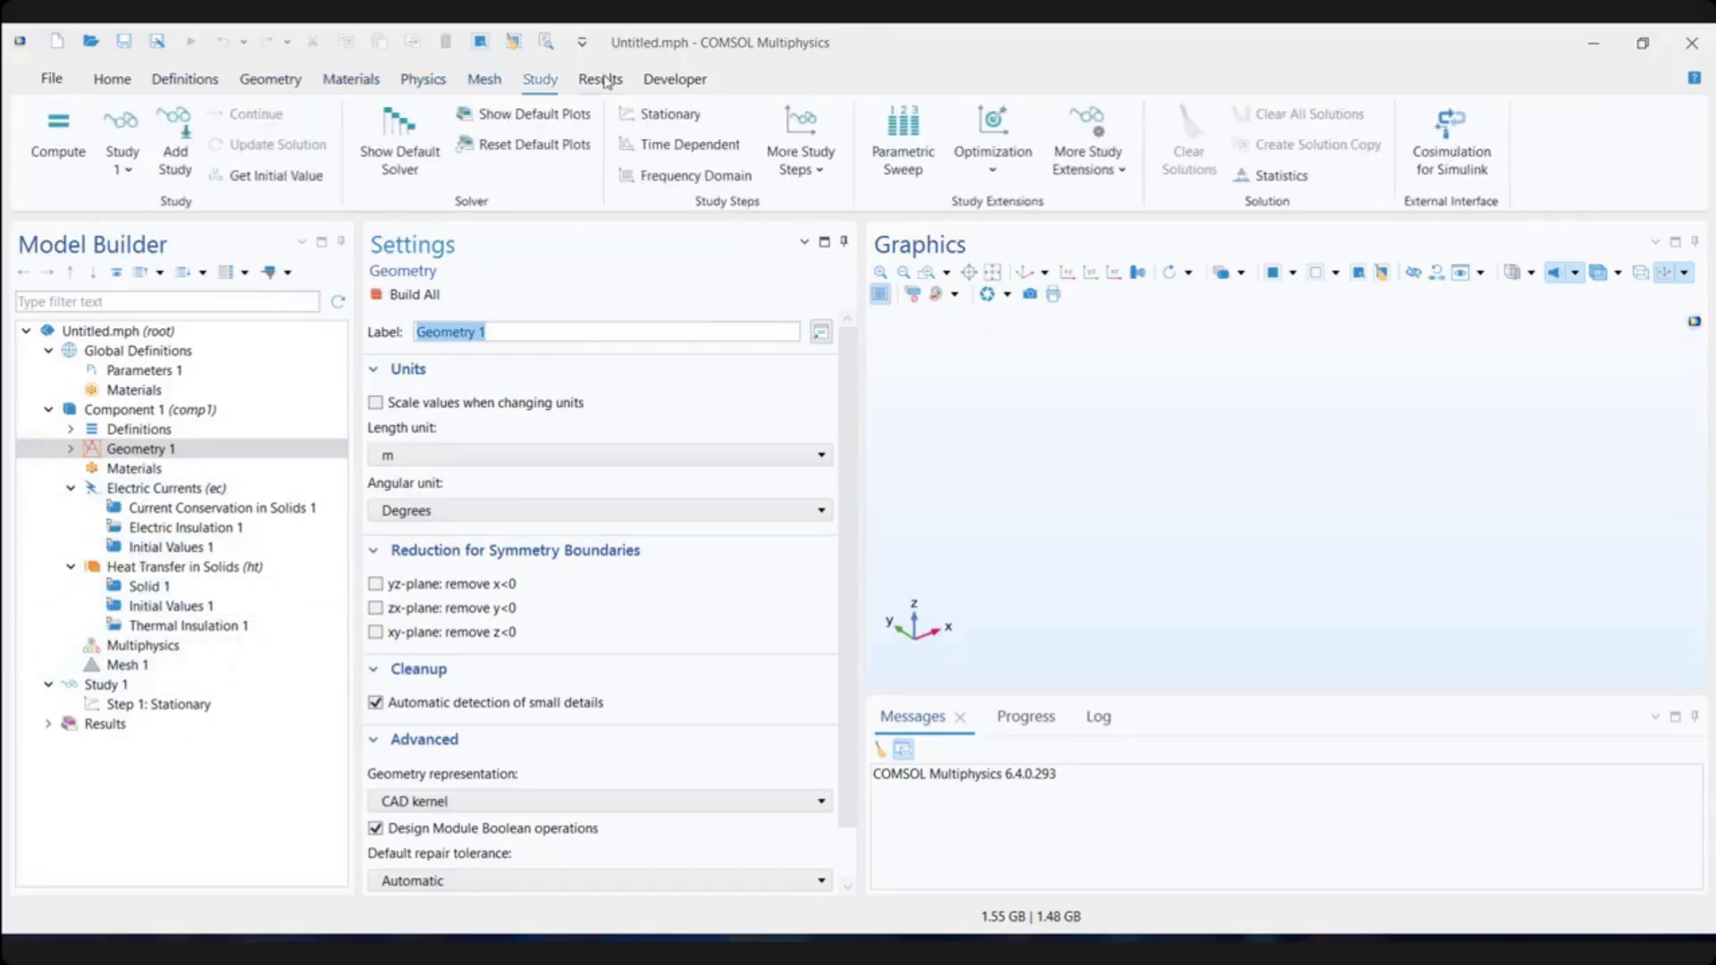
pyautogui.click(601, 78)
pyautogui.click(657, 80)
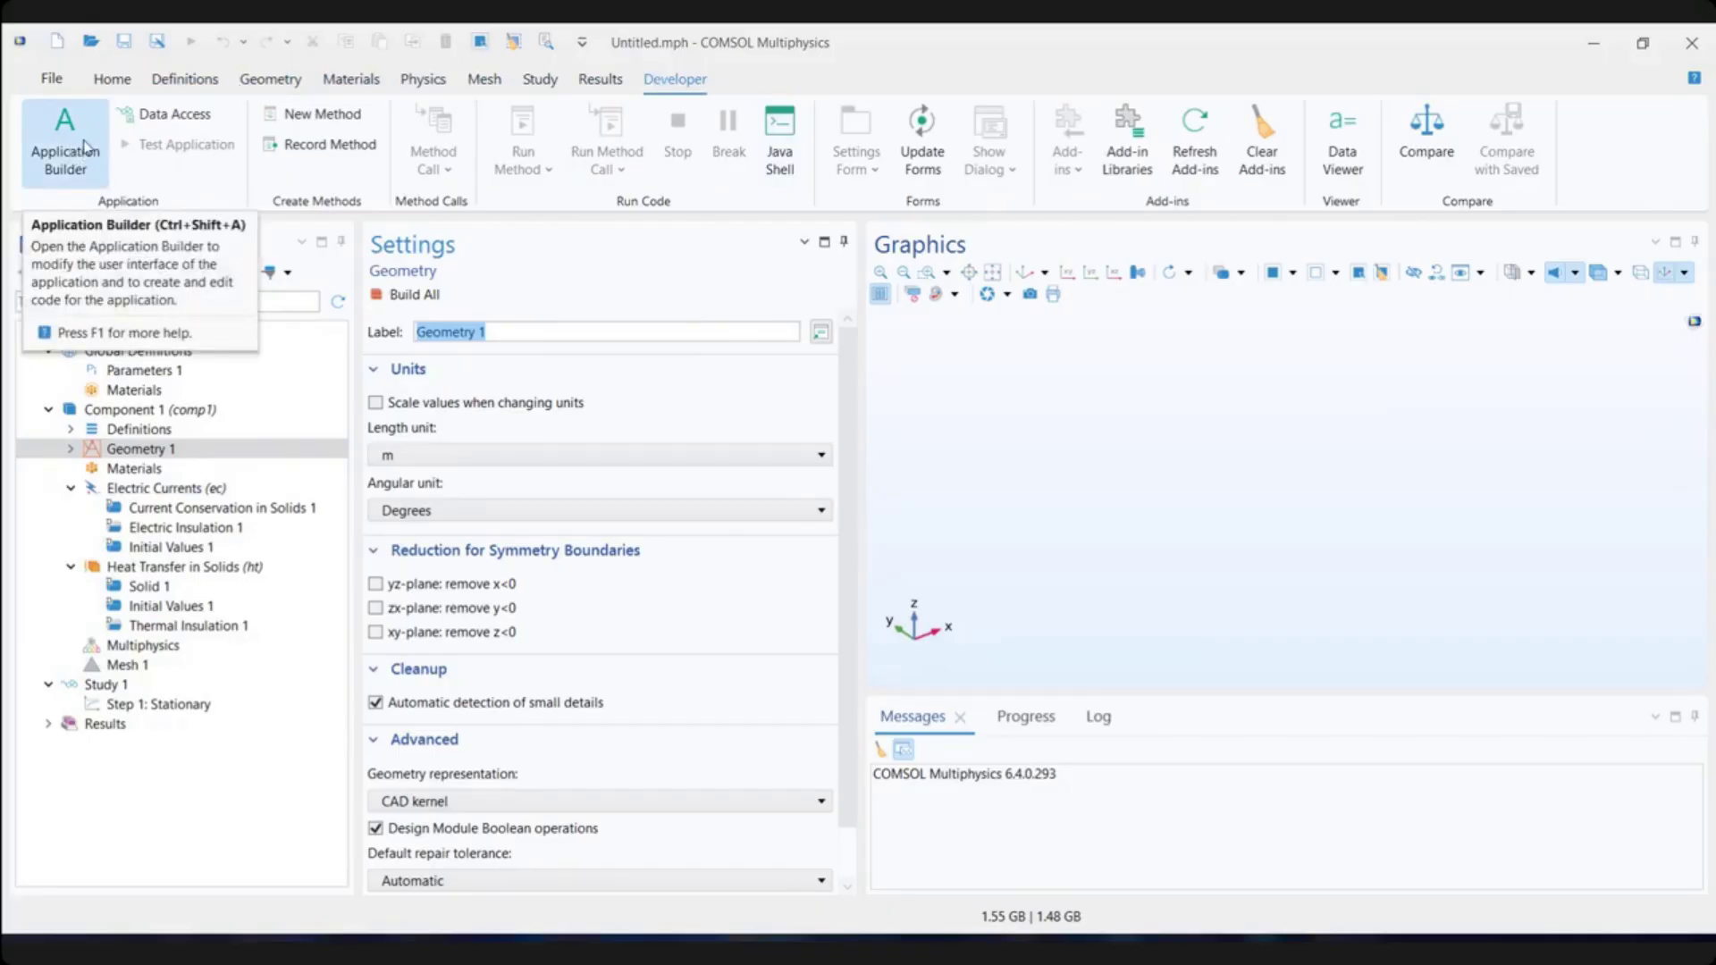
pyautogui.click(93, 82)
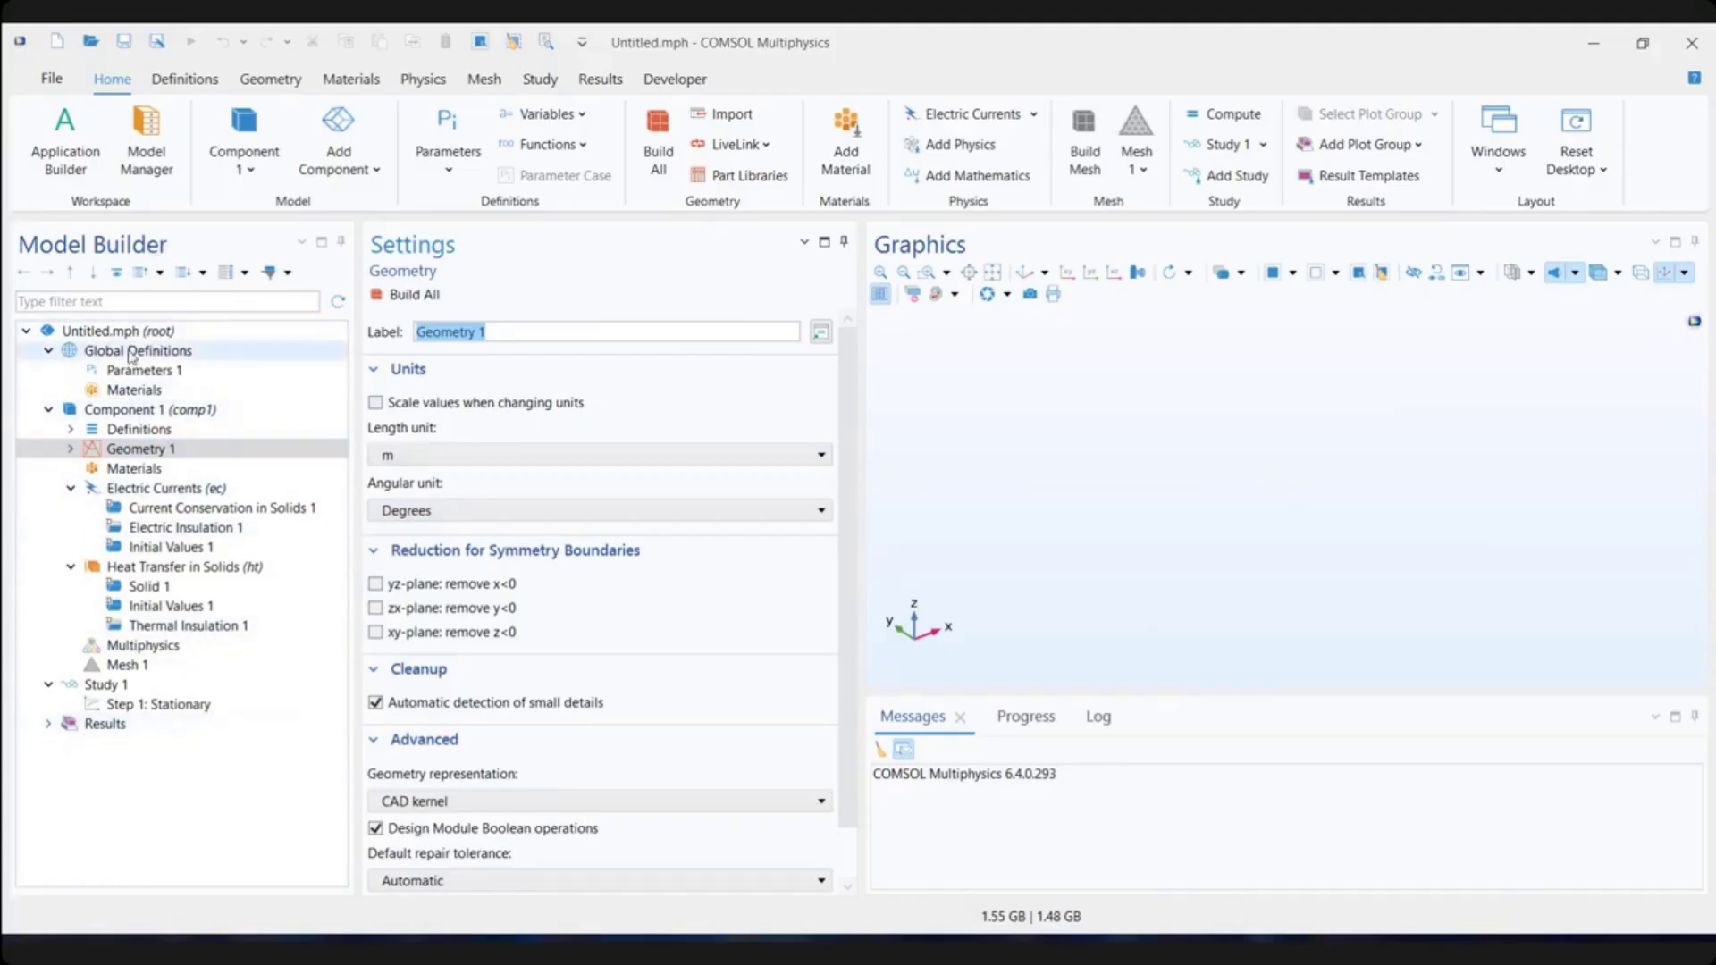
# Look over the Results settings and open the Parameters 1 table under Global Definitions
pyautogui.click(161, 373)
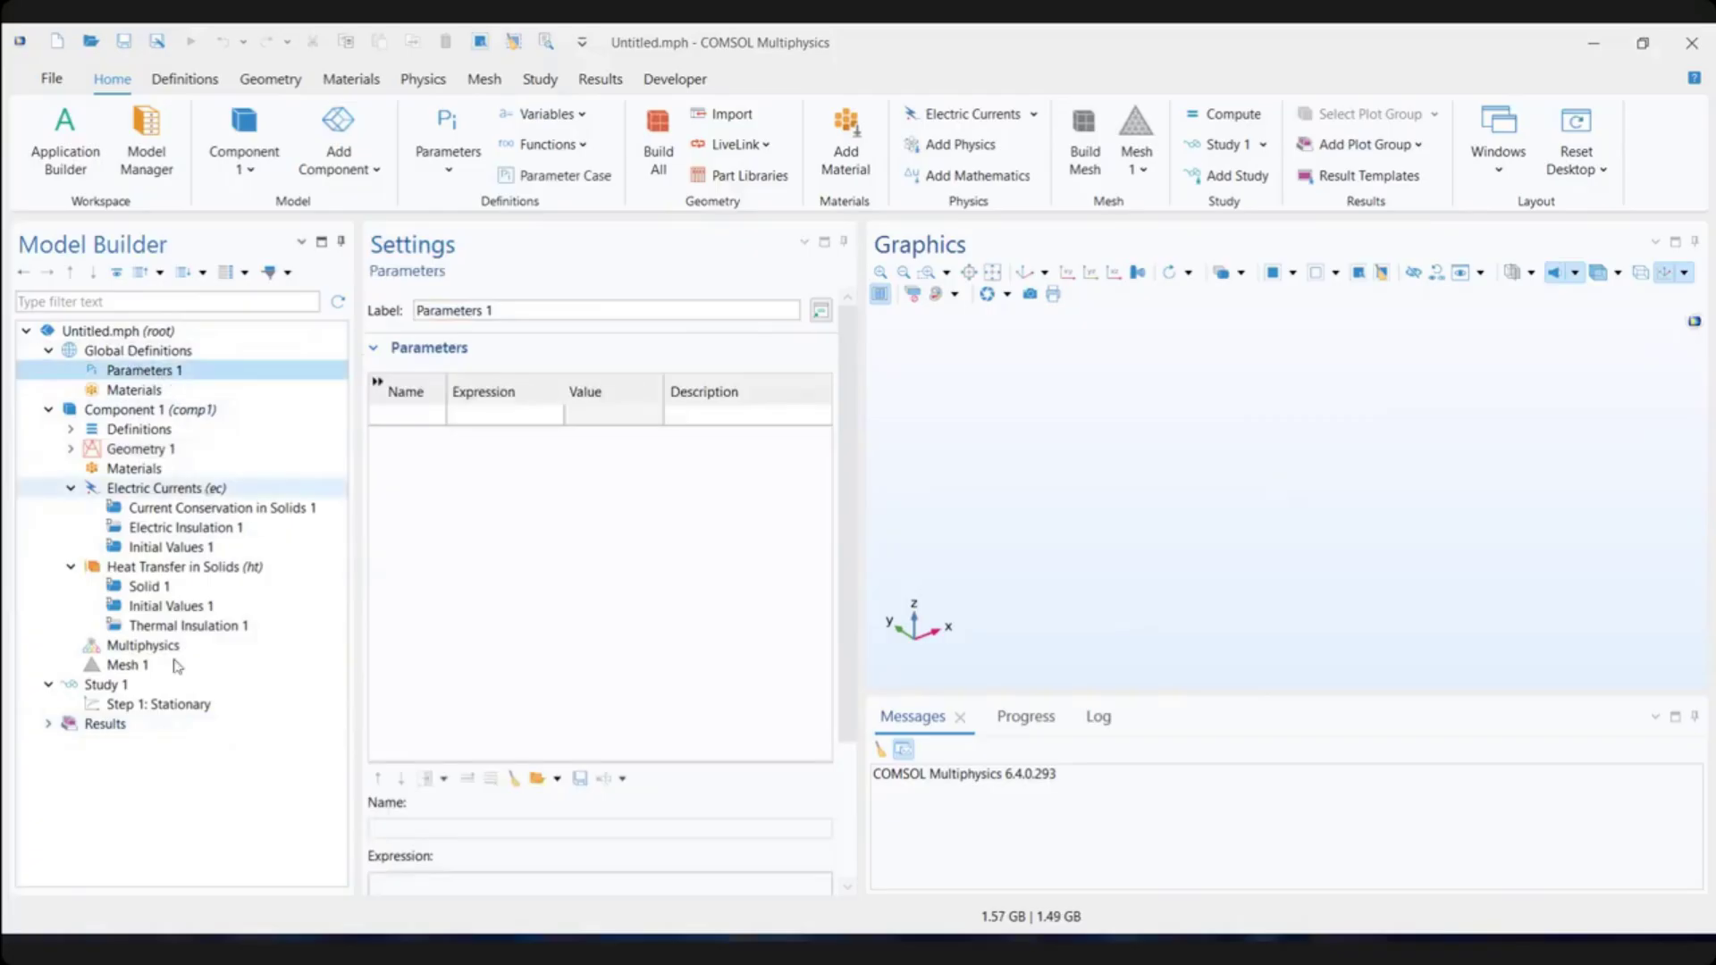
pyautogui.click(106, 724)
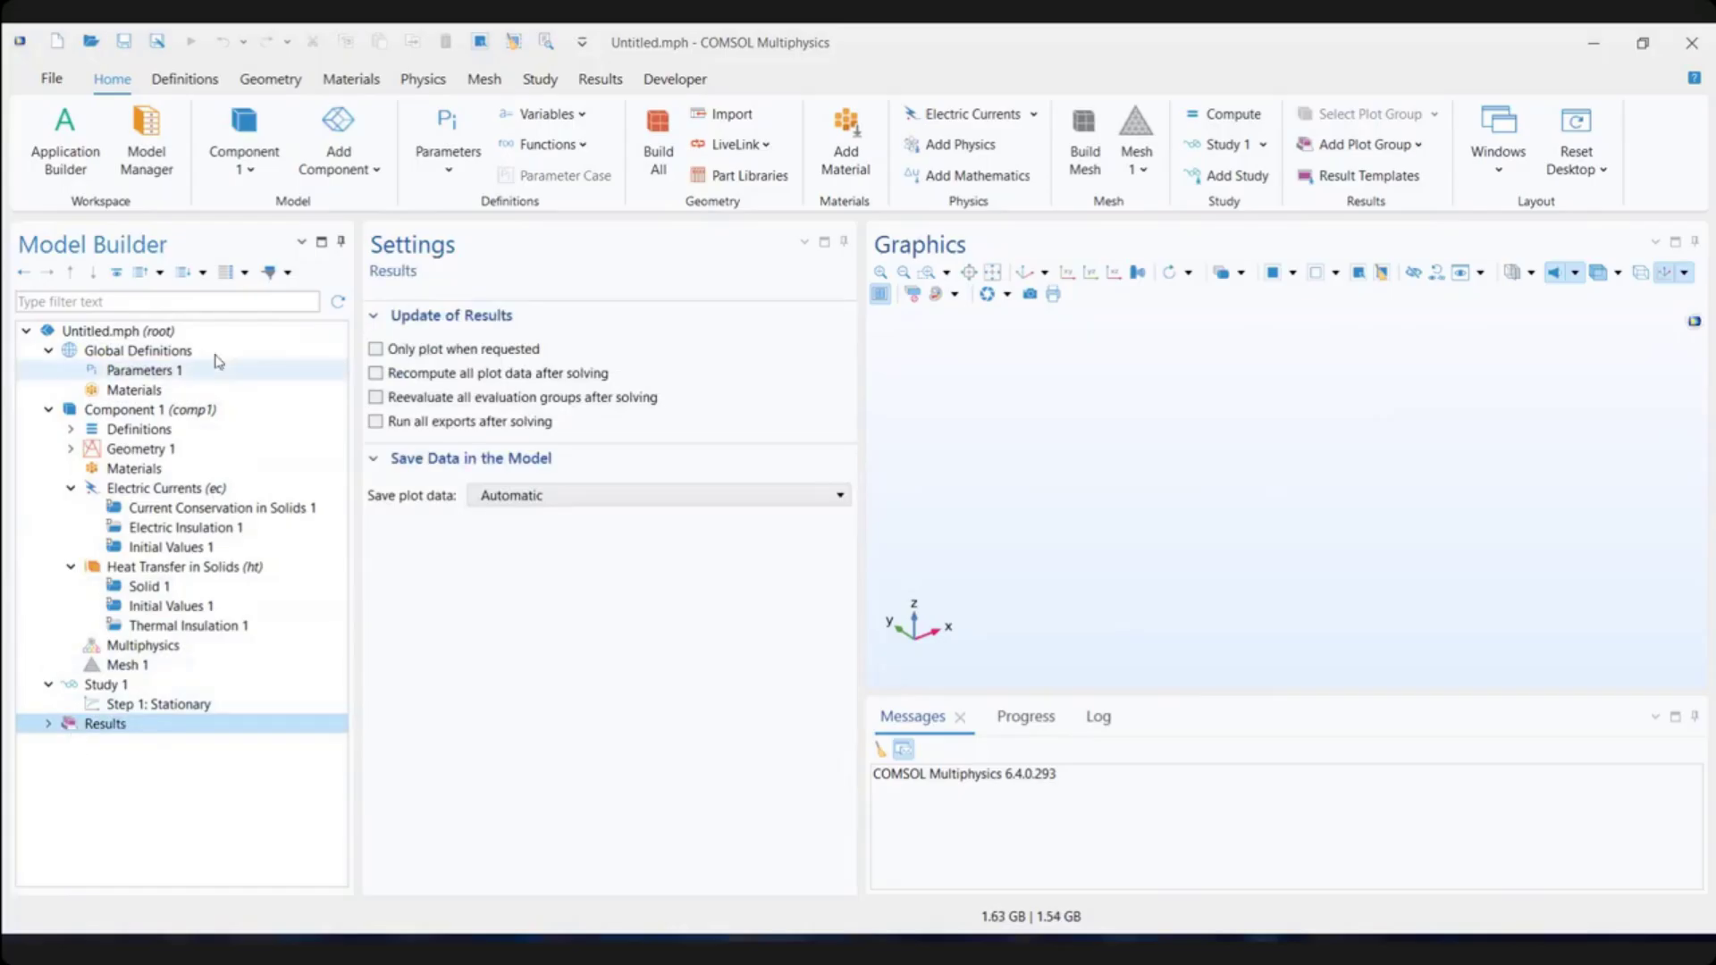
pyautogui.click(181, 372)
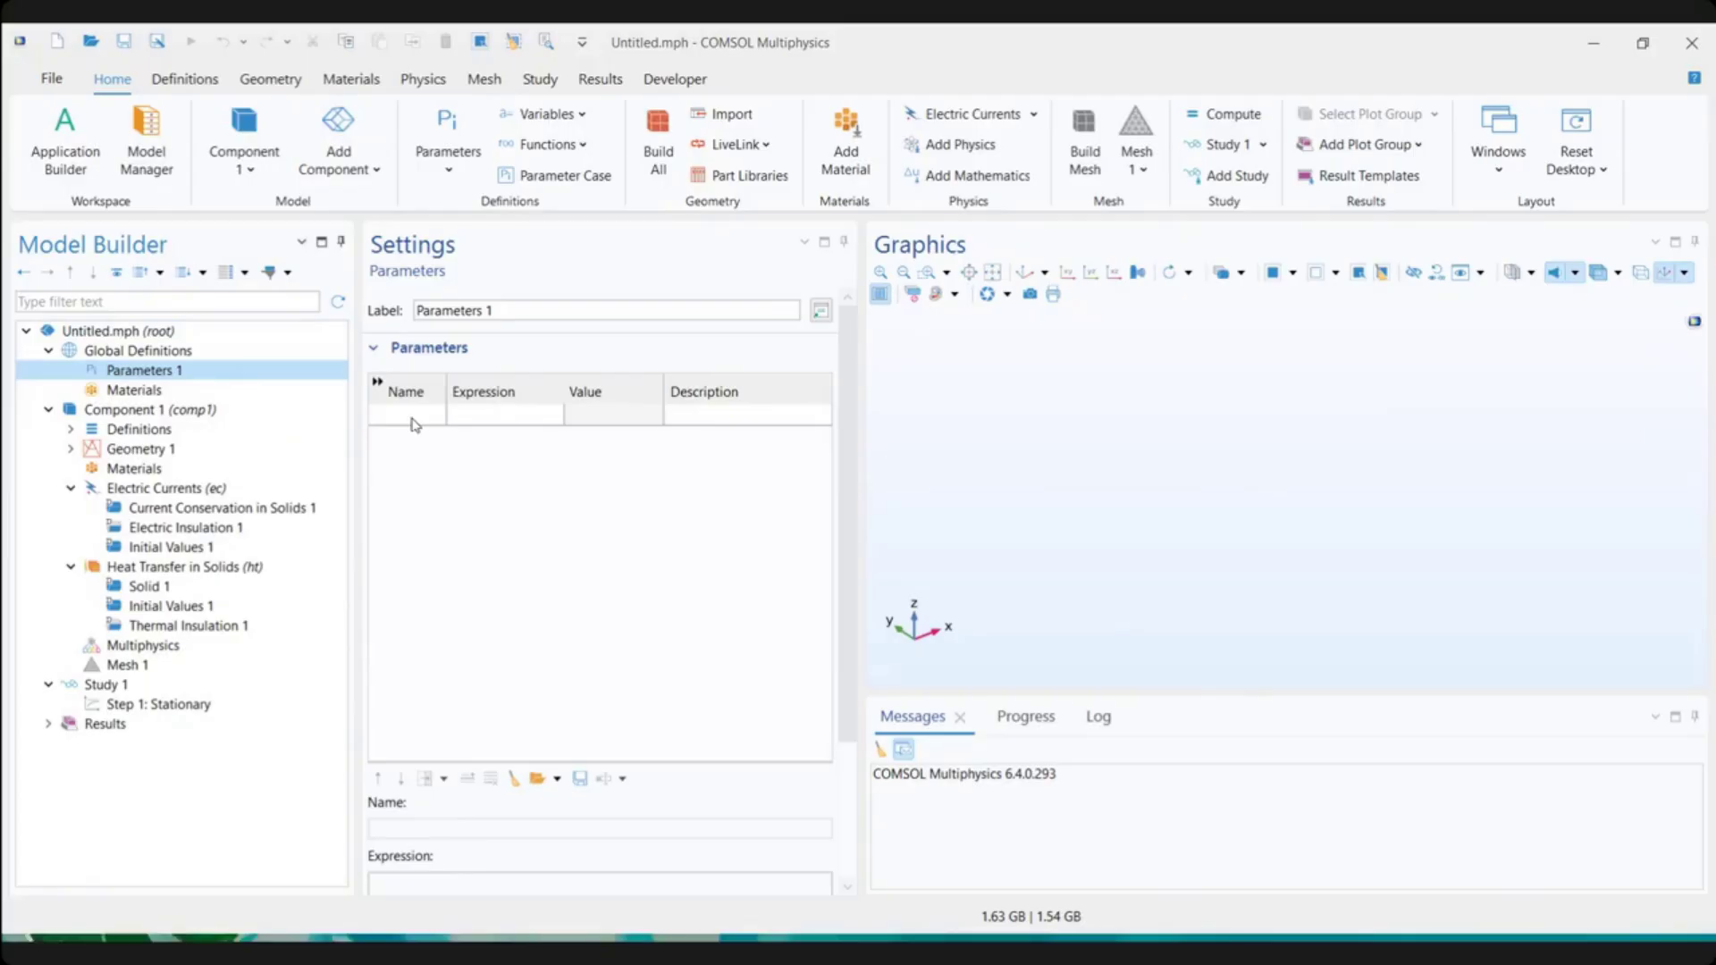
# Define the global parameter L with the expression 9 [cm] and the description Longitud
pyautogui.click(413, 417)
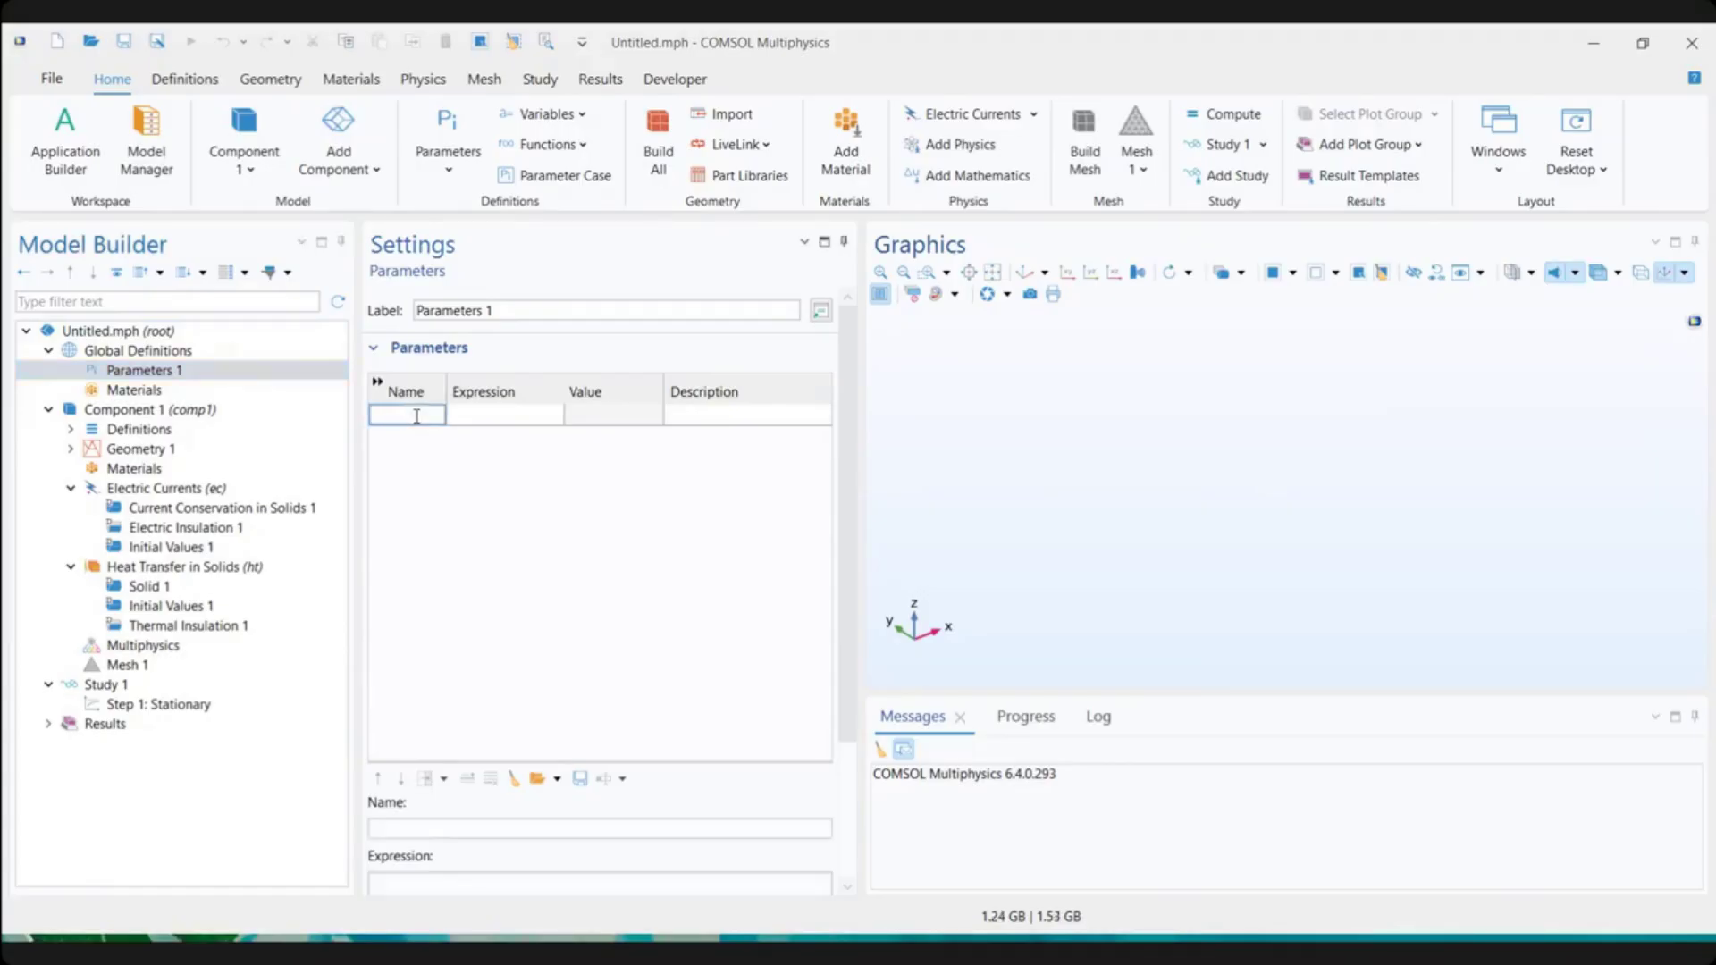
pyautogui.write('L')
pyautogui.click(472, 420)
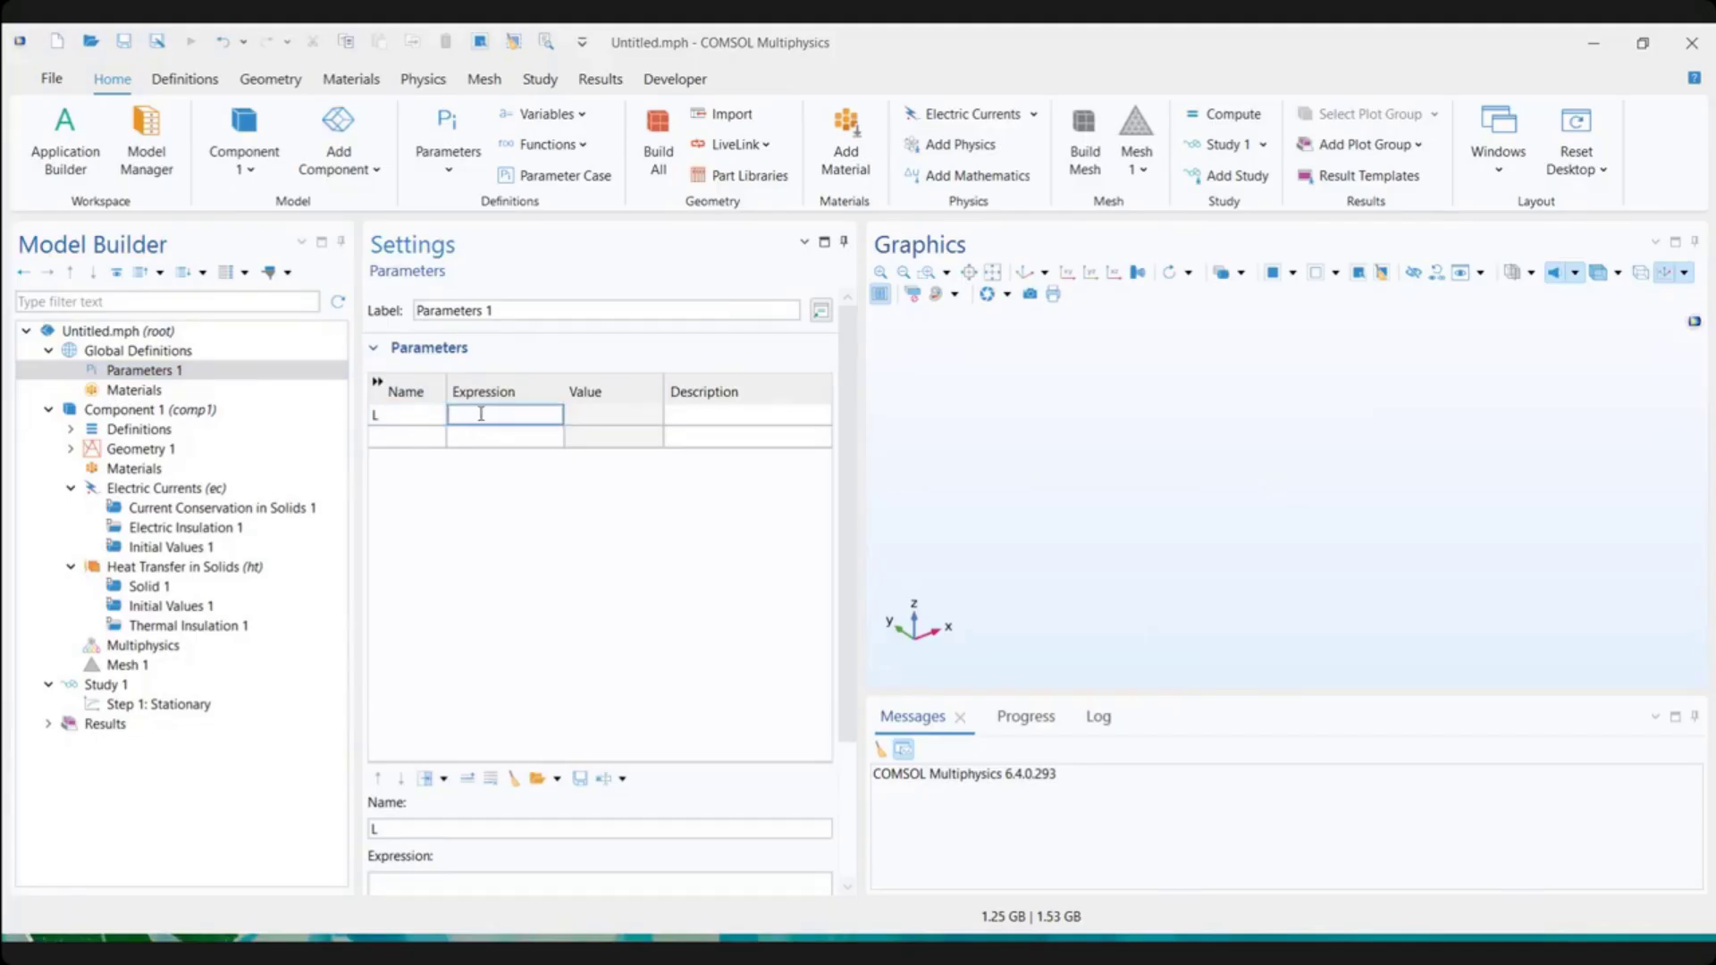
pyautogui.click(422, 415)
pyautogui.click(474, 417)
pyautogui.click(410, 417)
pyautogui.click(478, 417)
pyautogui.write('9 [cm]')
pyautogui.click(703, 419)
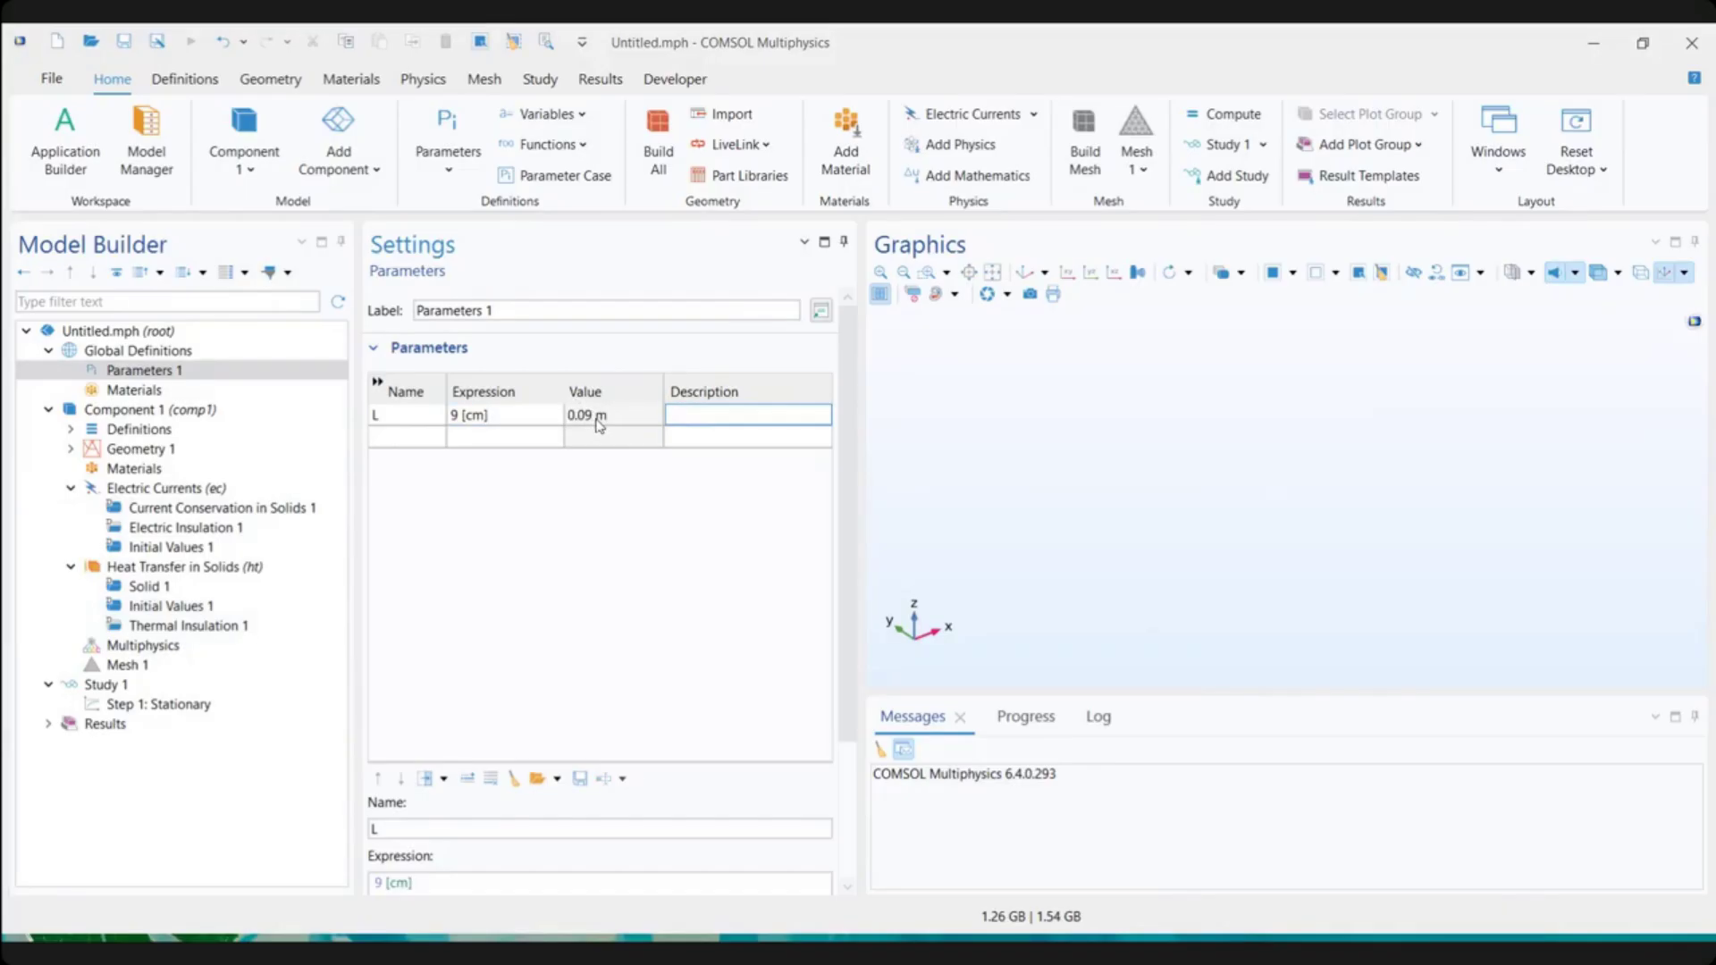
pyautogui.click(679, 414)
pyautogui.write('Longitud')
pyautogui.click(418, 444)
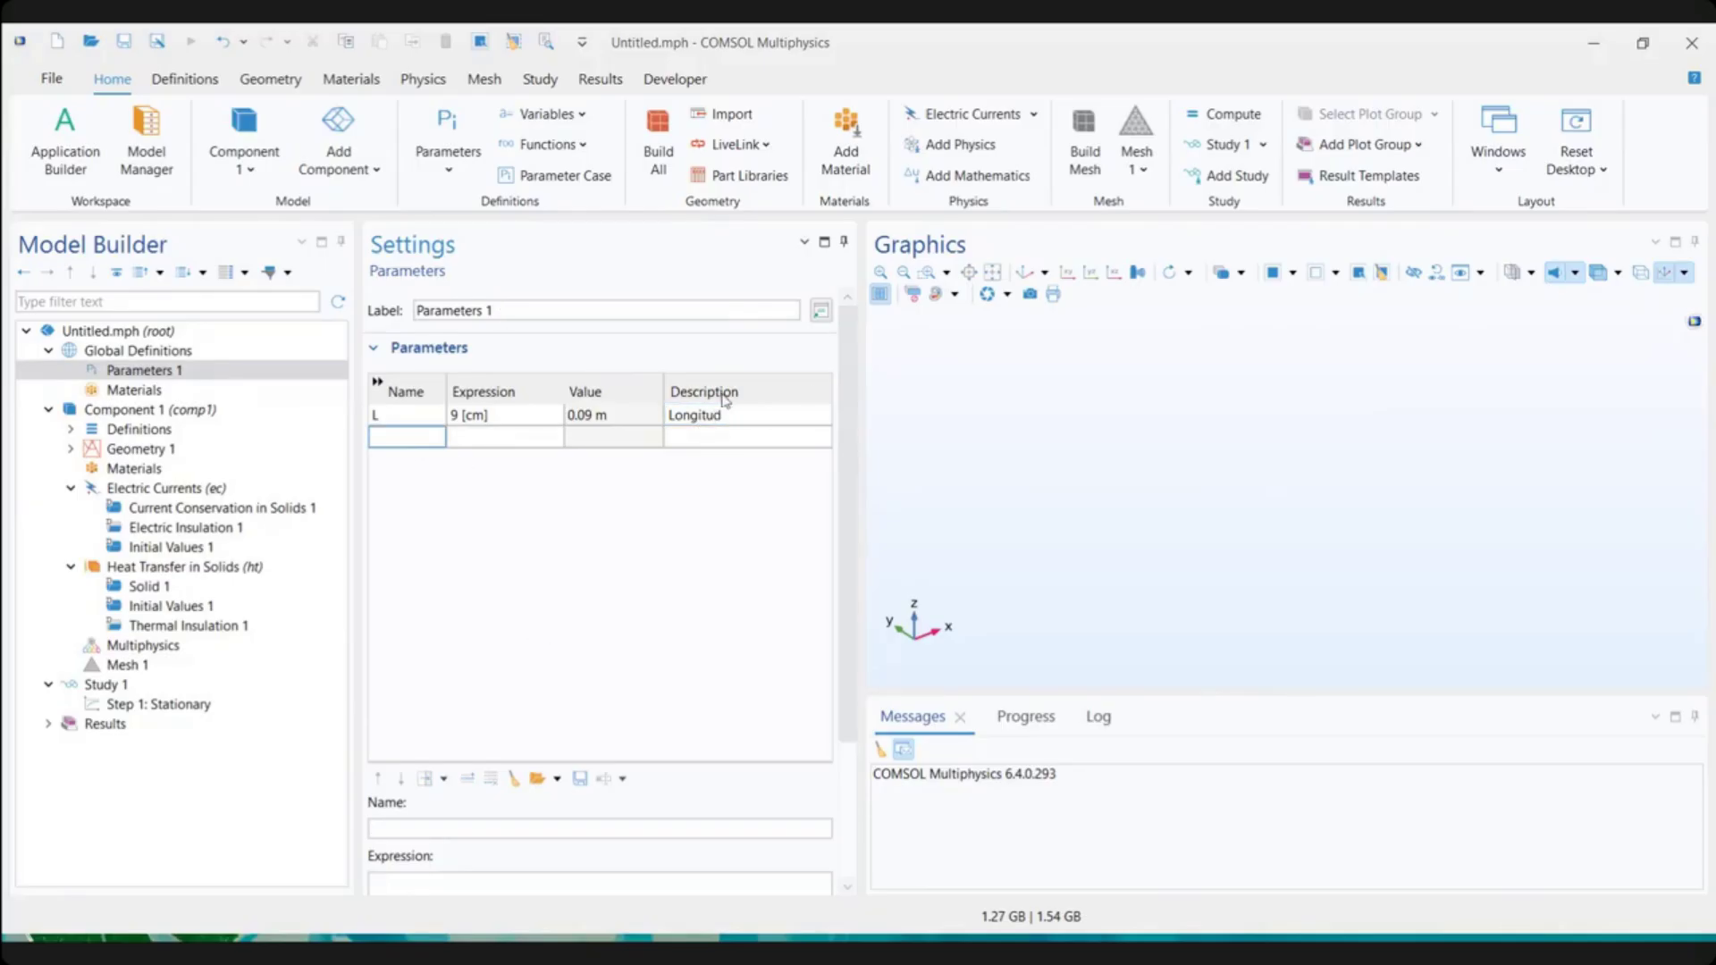
pyautogui.click(751, 417)
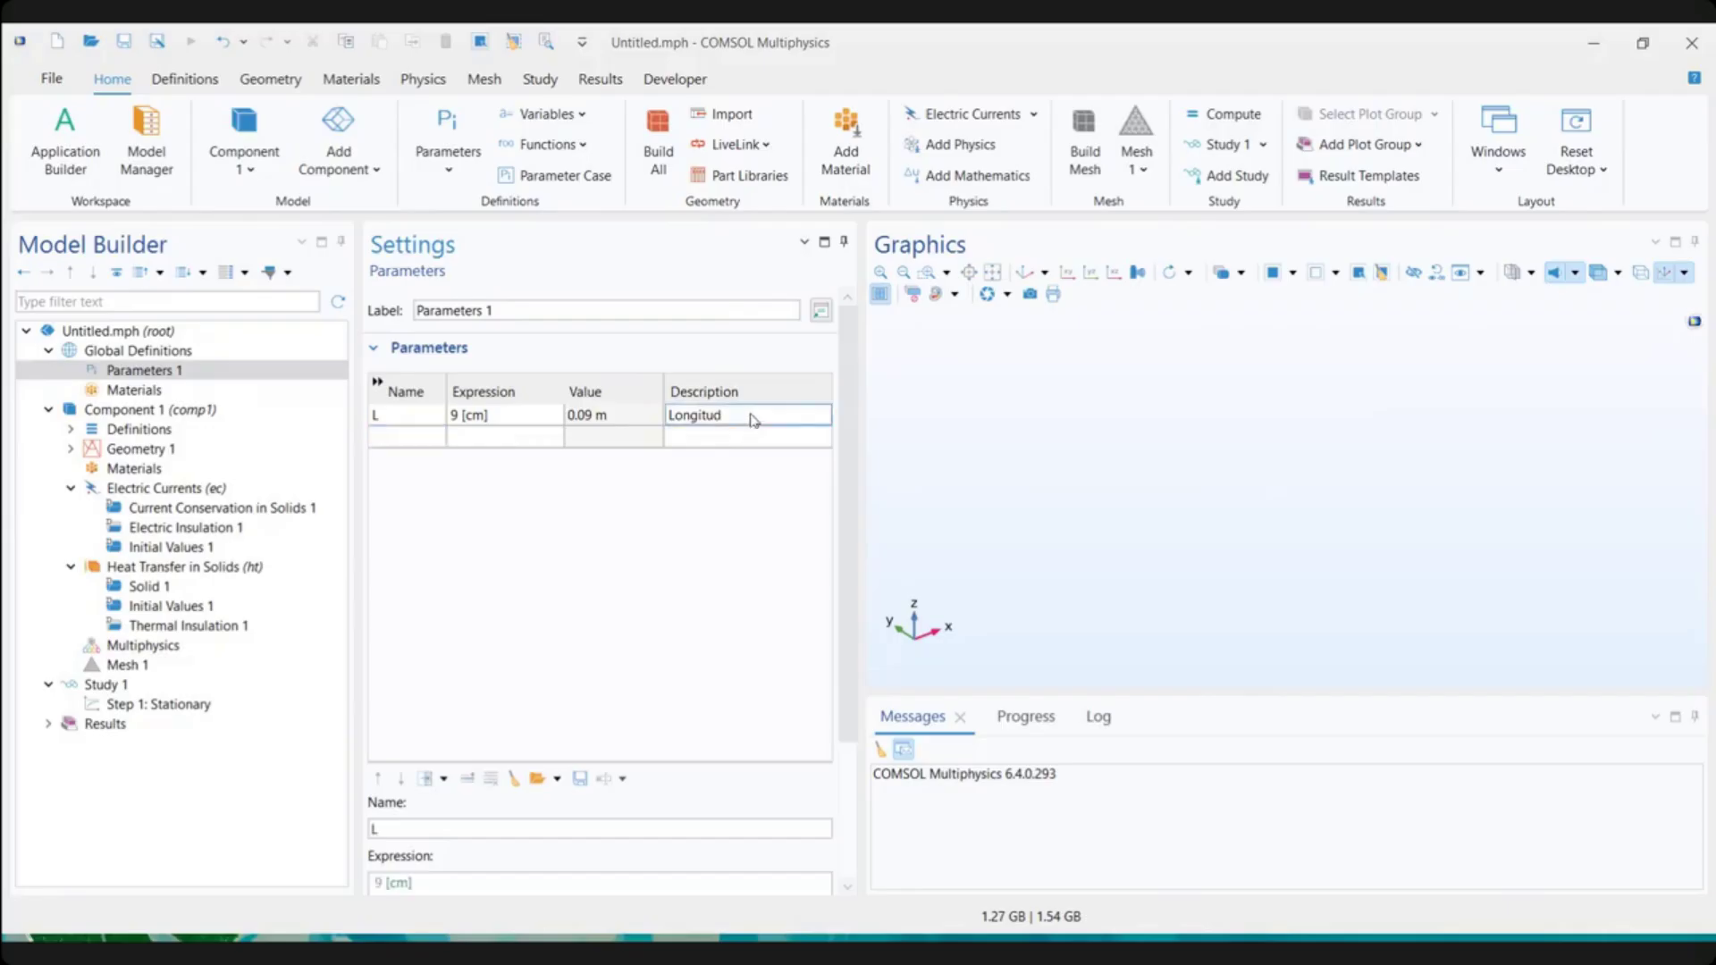
pyautogui.click(408, 417)
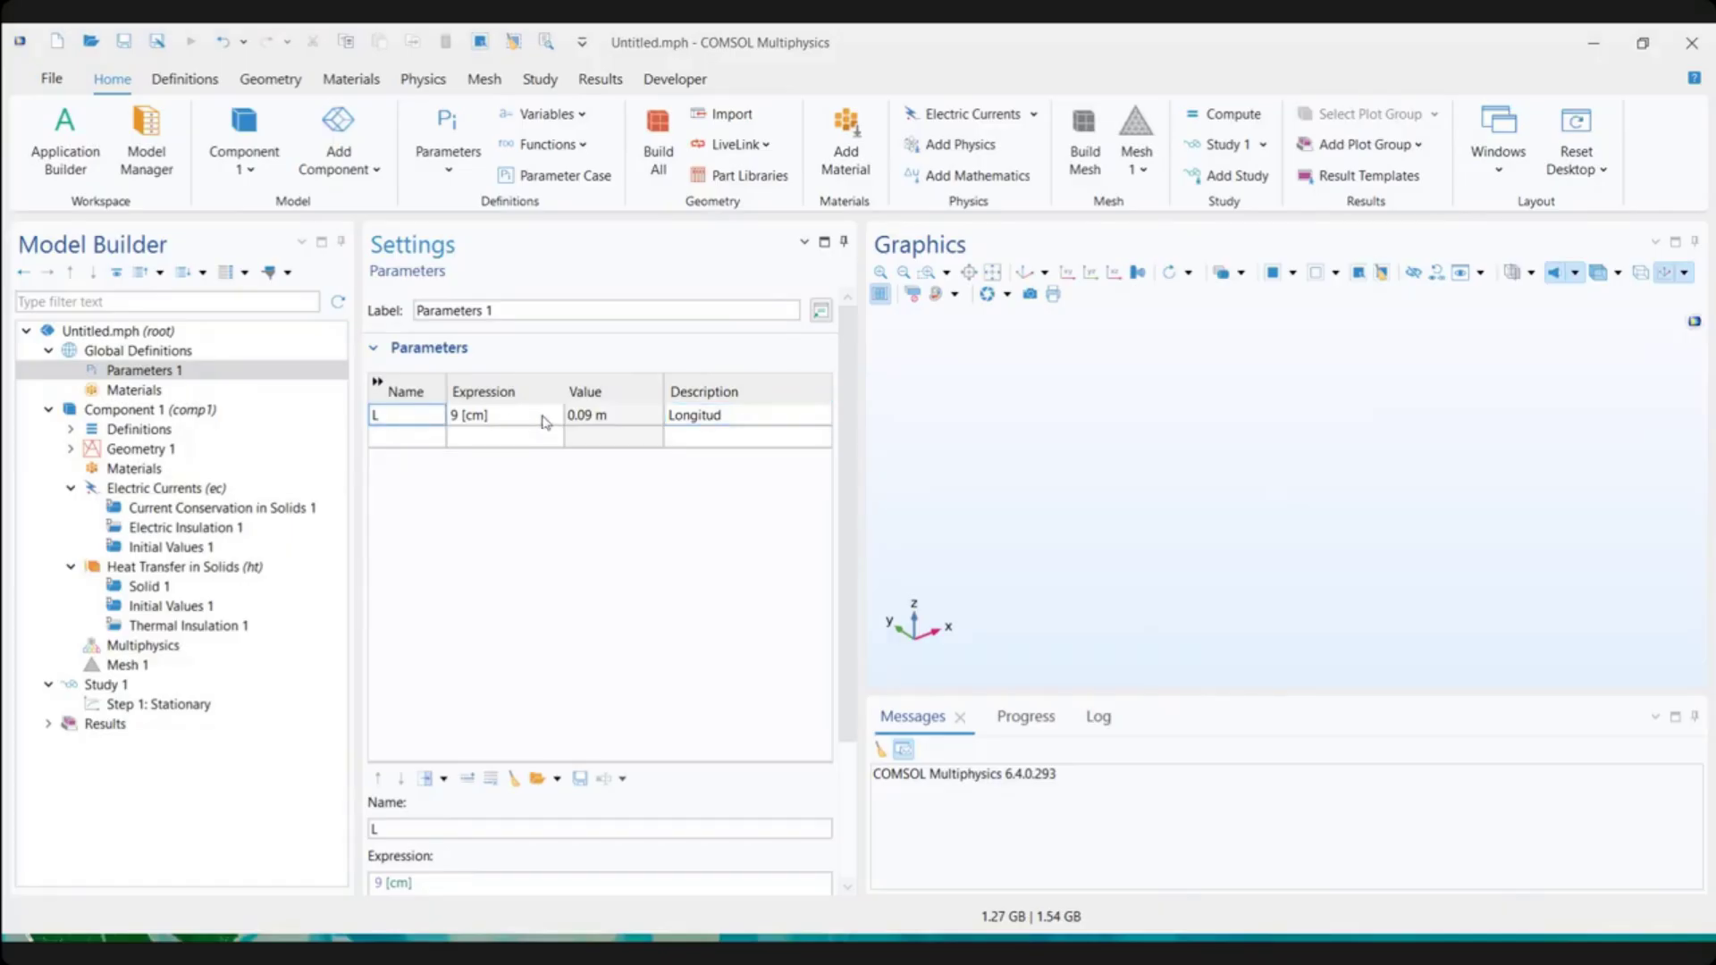
# Add a parameter rad_1 with the expression 6[mm] and the description Radio tornillos
pyautogui.click(429, 439)
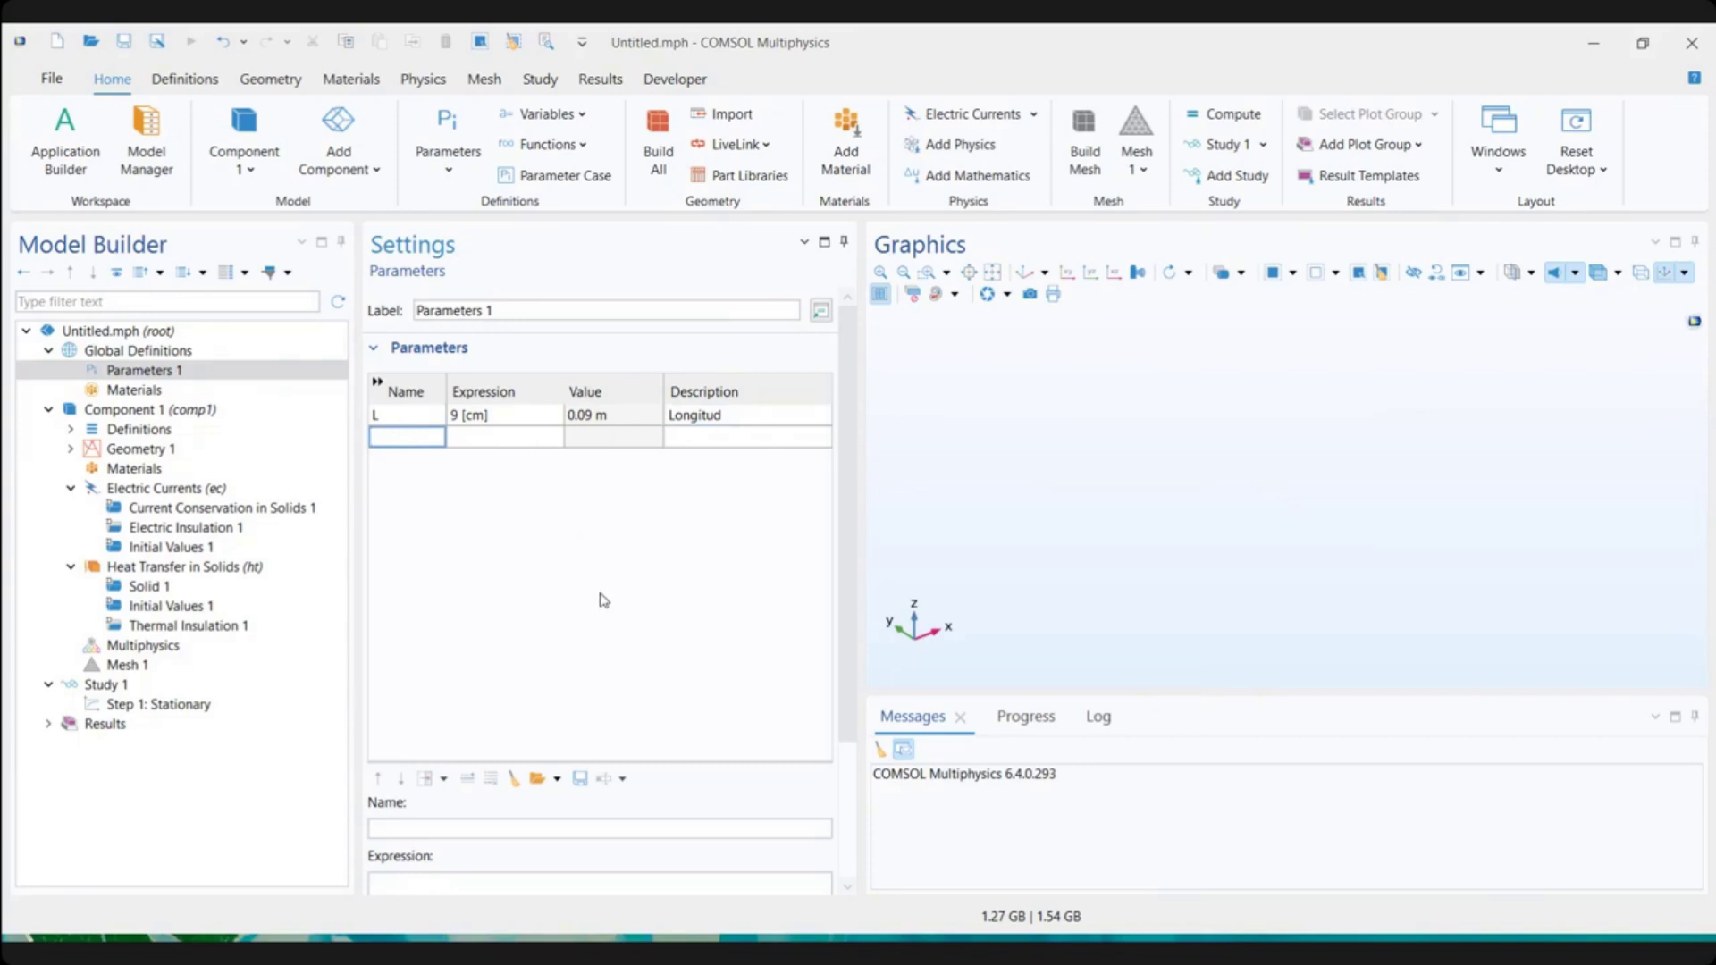
pyautogui.write('rad_1')
pyautogui.click(505, 439)
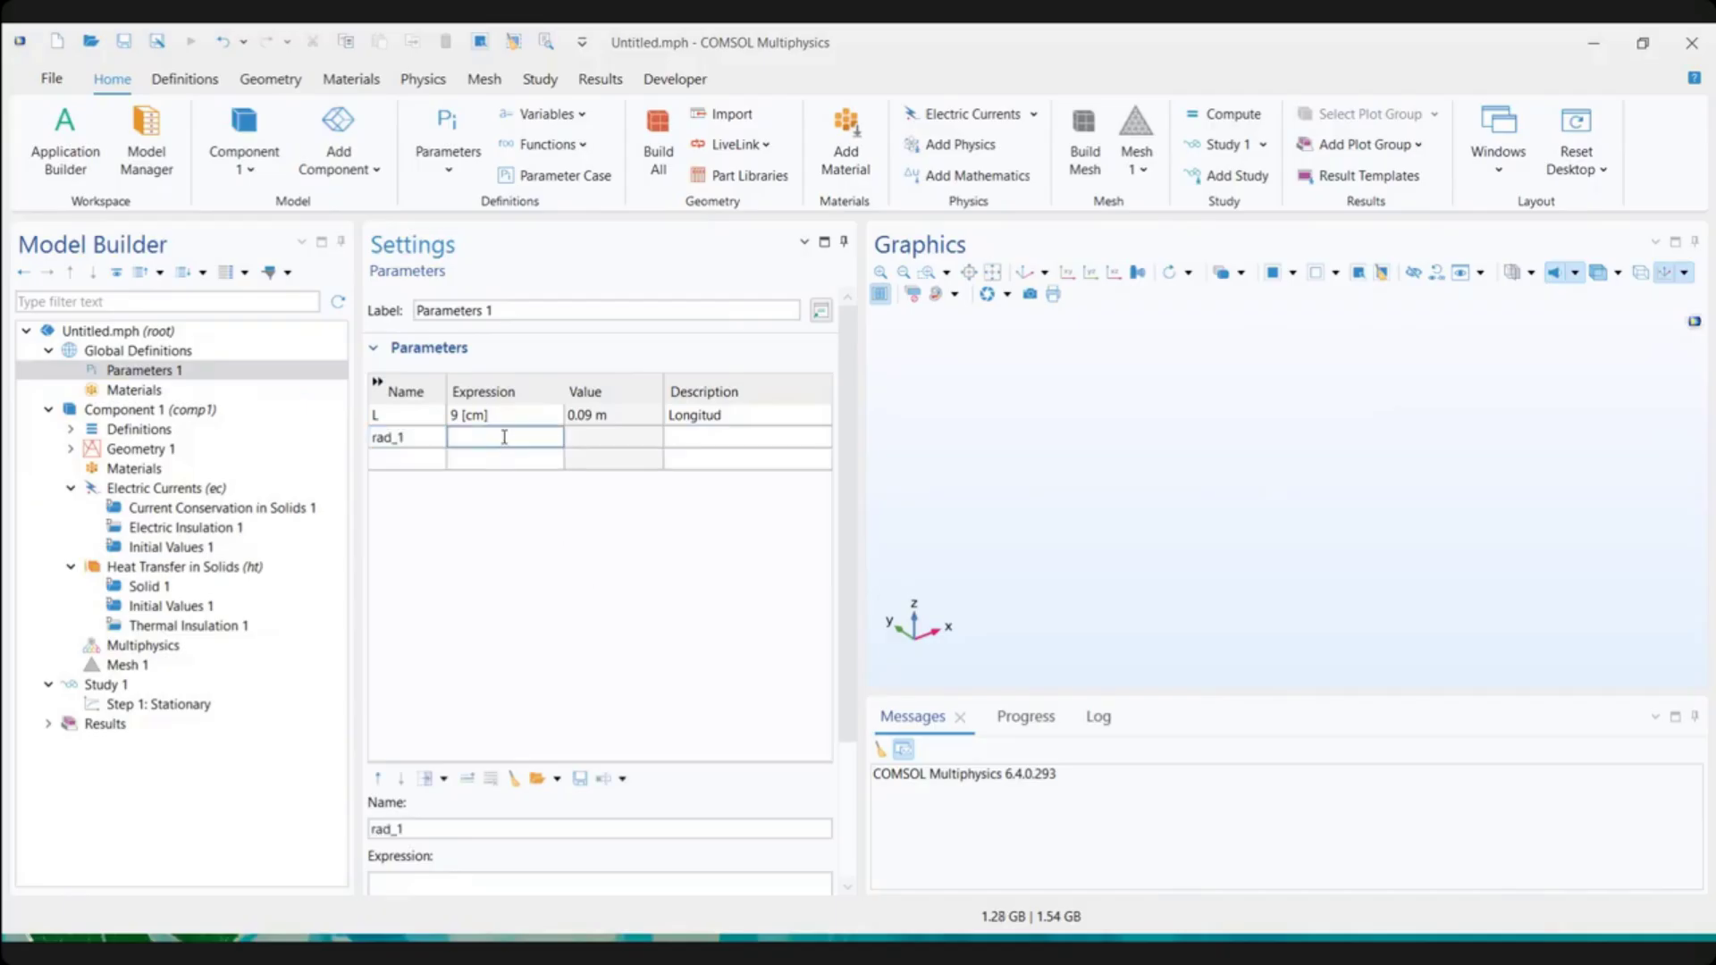
pyautogui.write('6[mm]')
pyautogui.click(555, 463)
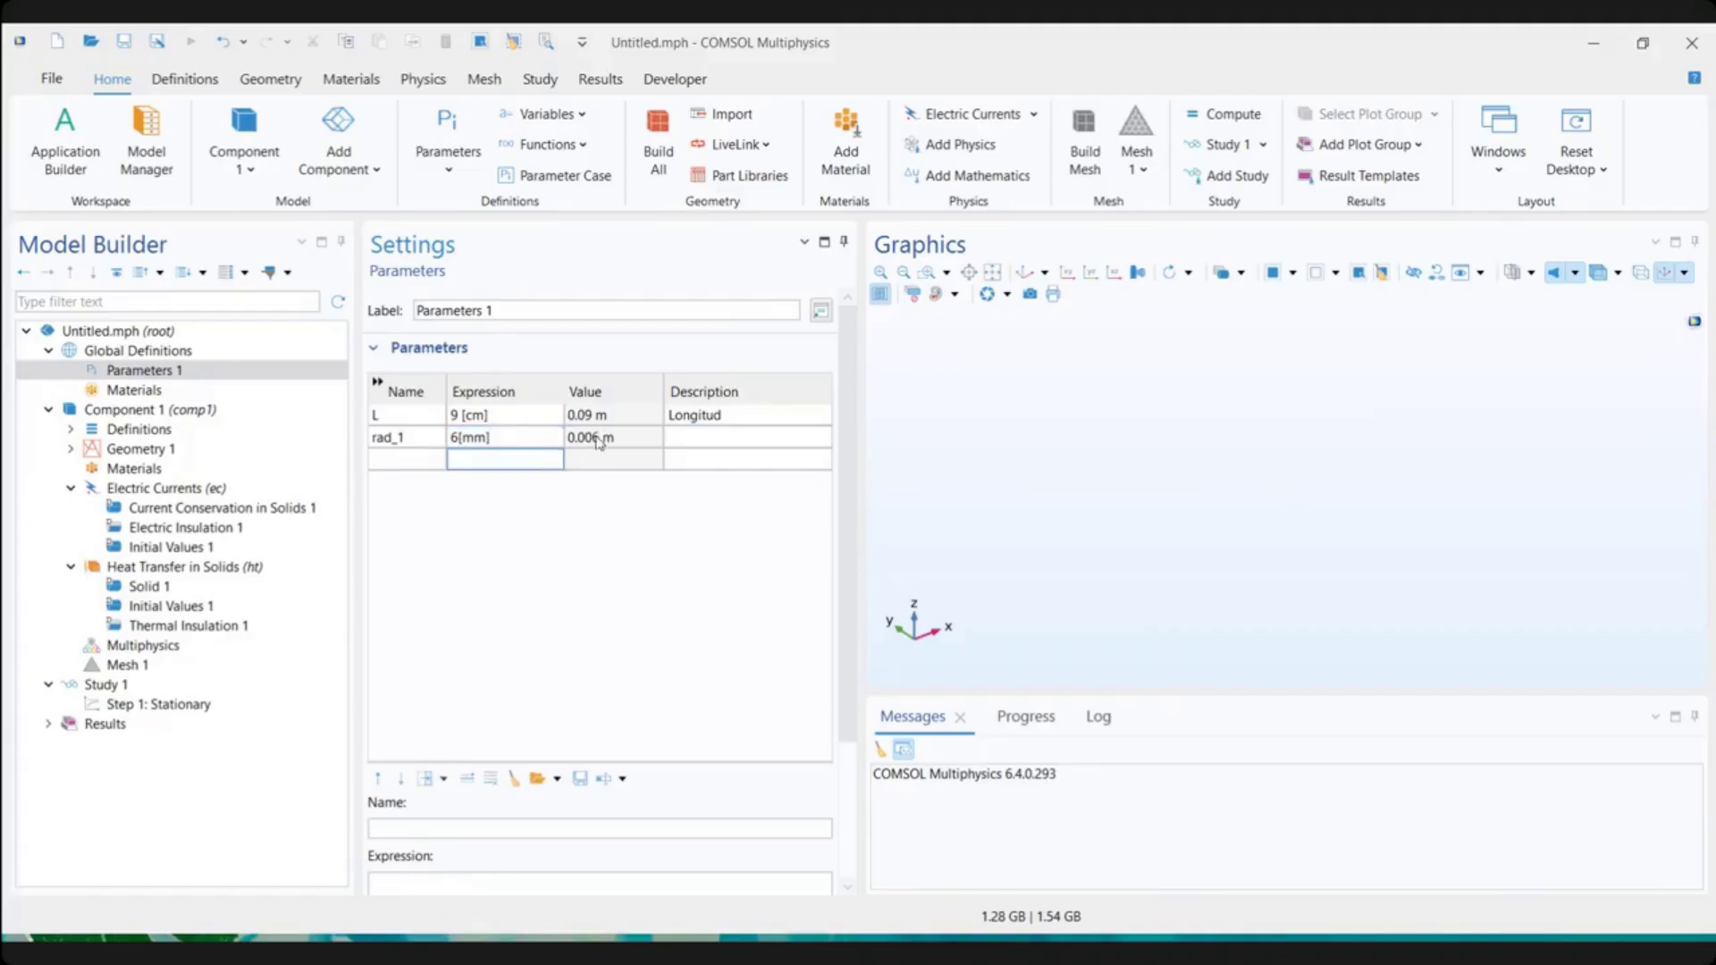
pyautogui.click(712, 436)
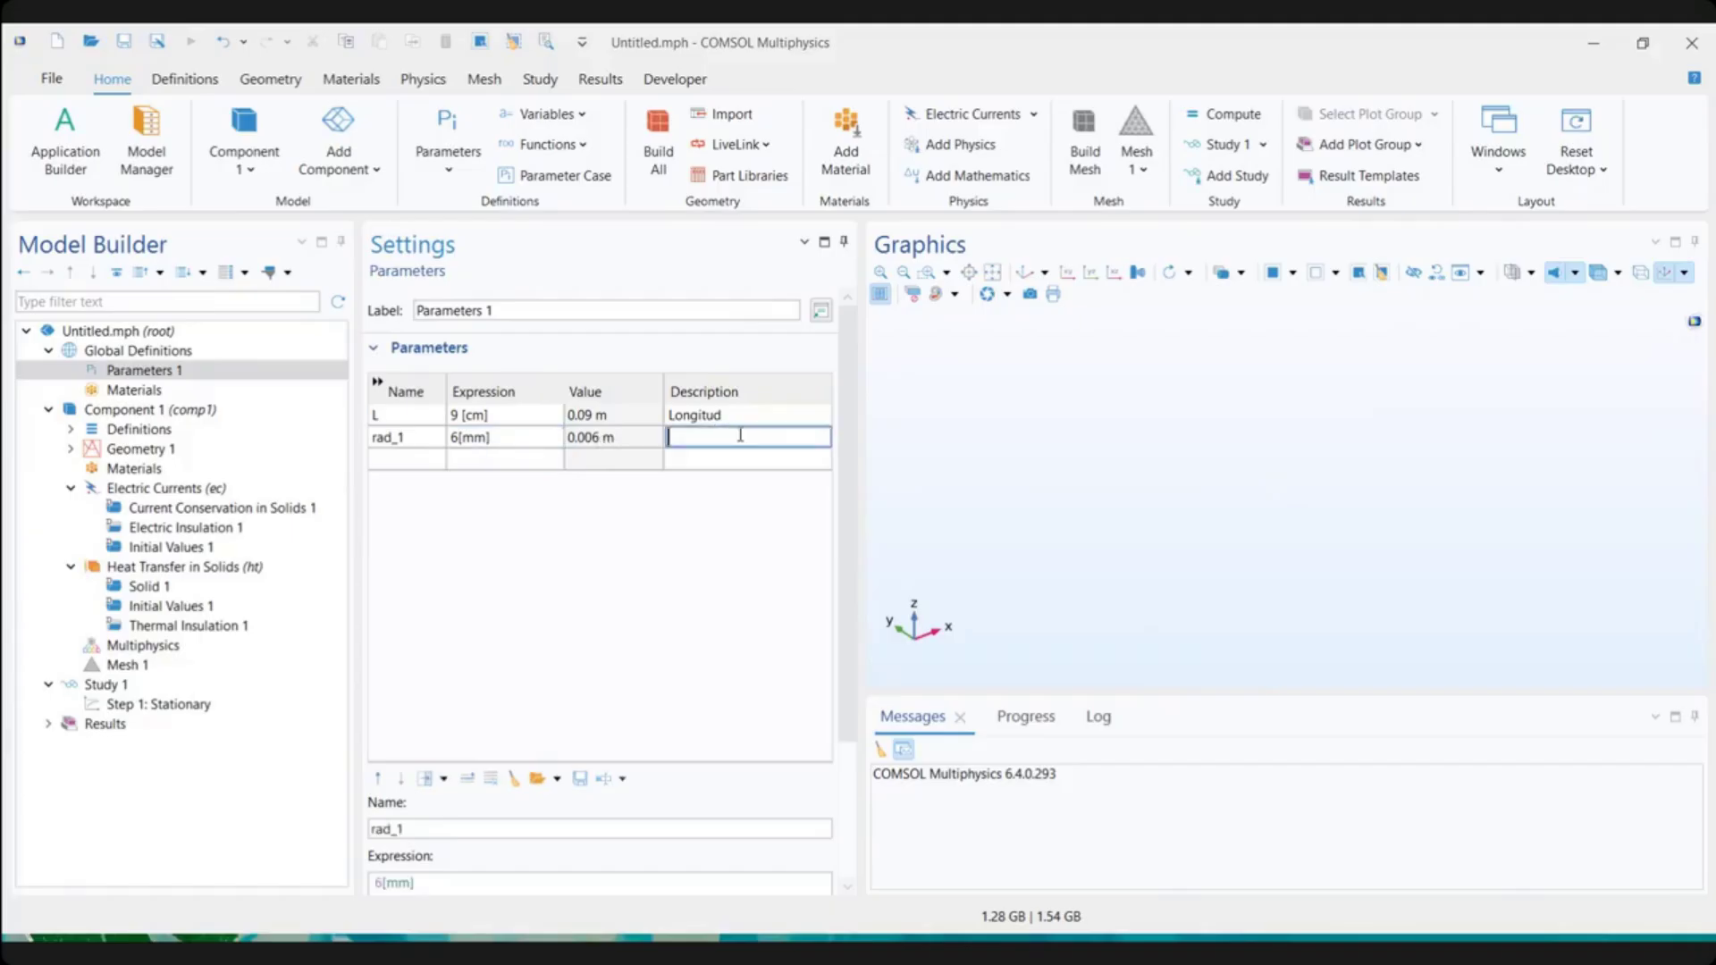
pyautogui.write('Radio tomillos')
pyautogui.click(741, 461)
pyautogui.click(684, 442)
# Add a parameter tbb with the expression 5[mm] below rad_1
pyautogui.click(418, 463)
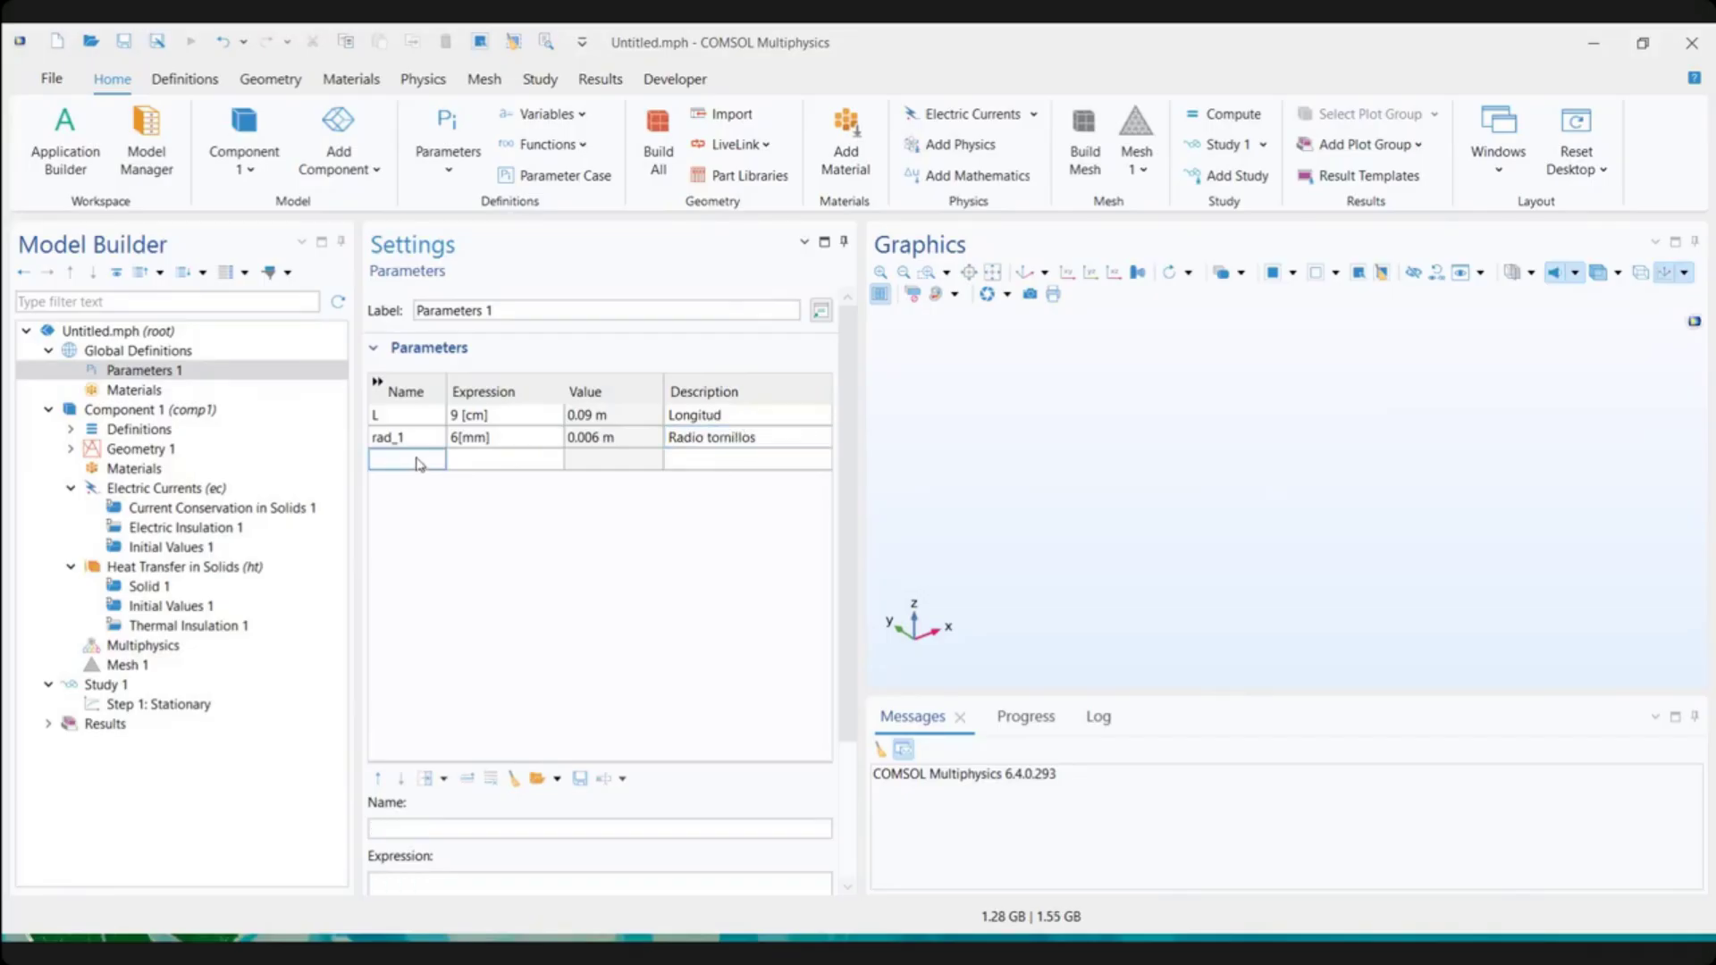
pyautogui.click(419, 454)
pyautogui.write('r')
pyautogui.write('bb')
pyautogui.click(470, 461)
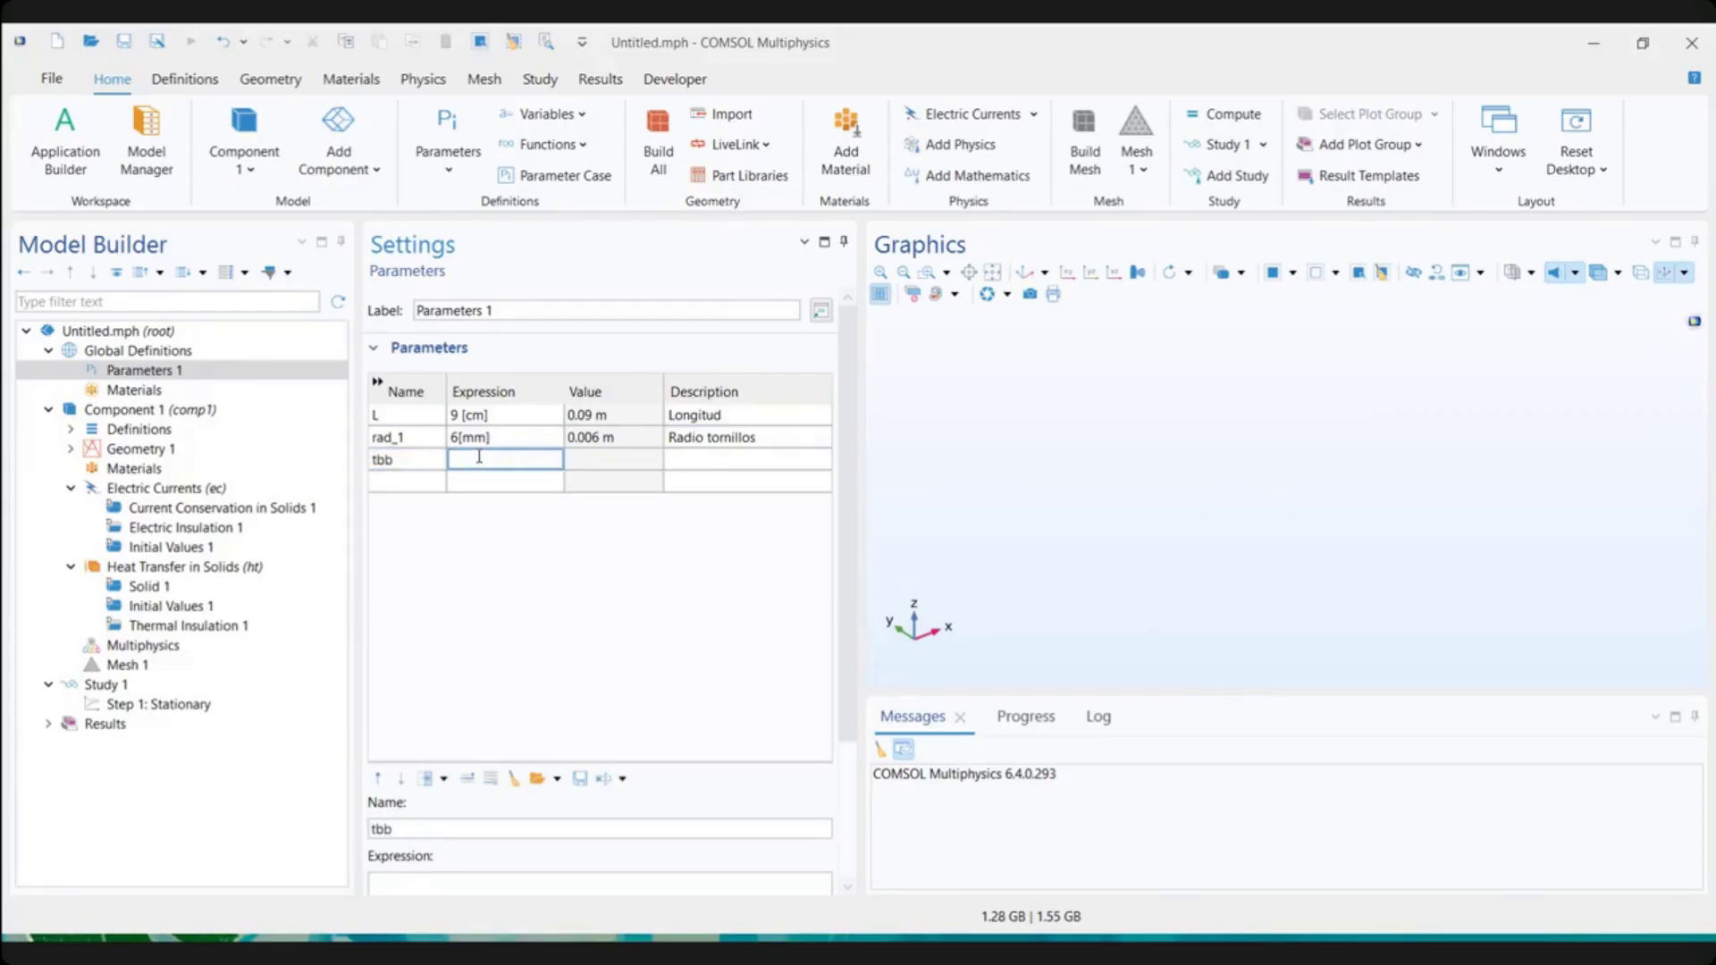
pyautogui.write('5[mm]')
pyautogui.click(404, 484)
pyautogui.click(680, 462)
# Add a parameter wbb with the expression 5[cm] below tbb
pyautogui.click(416, 487)
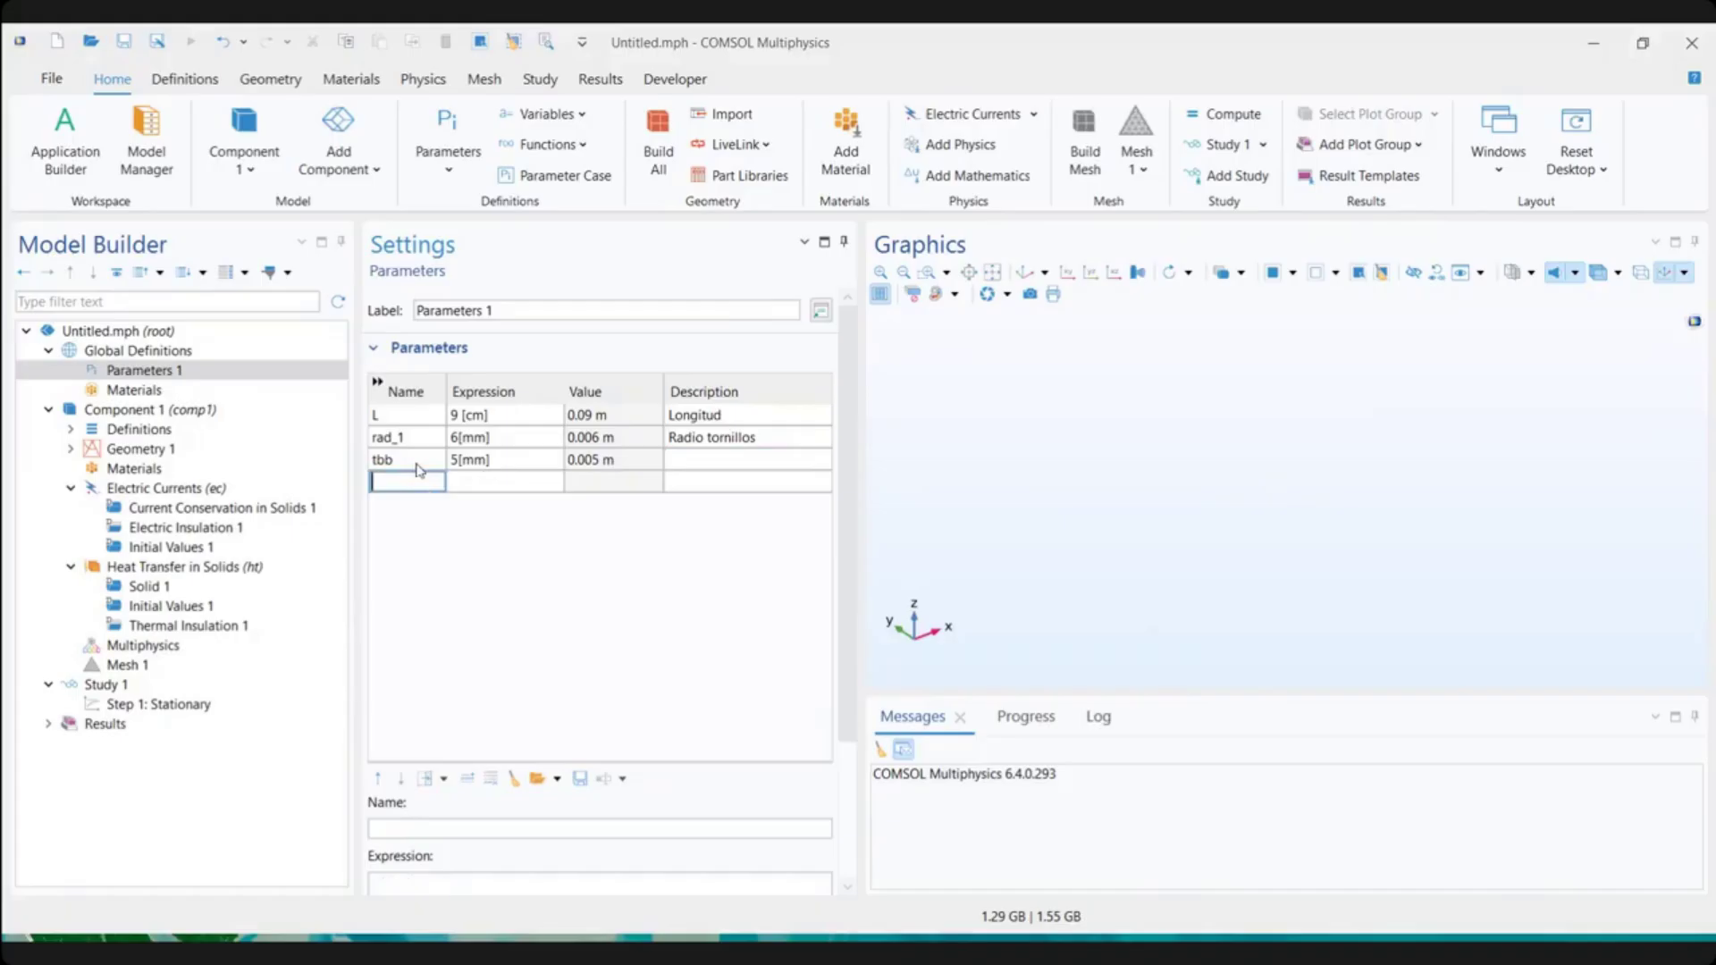
pyautogui.write('wbb')
pyautogui.click(526, 482)
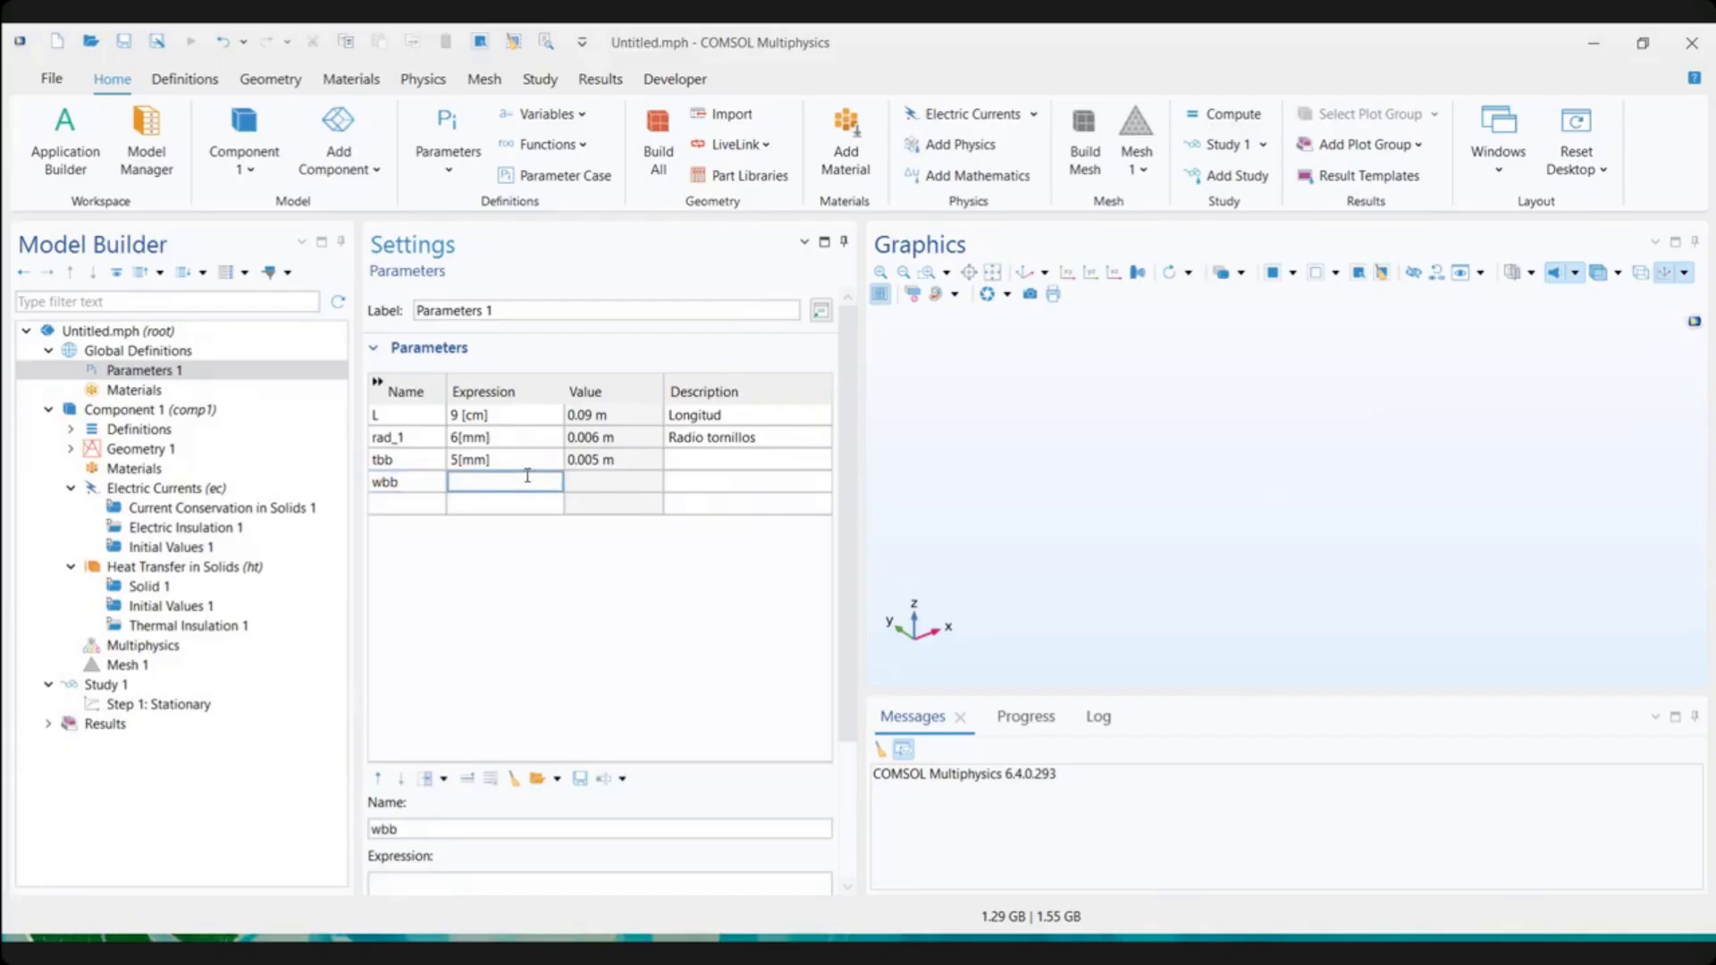
pyautogui.write('5')
pyautogui.write('[cm')
pyautogui.write(')')
pyautogui.click(719, 481)
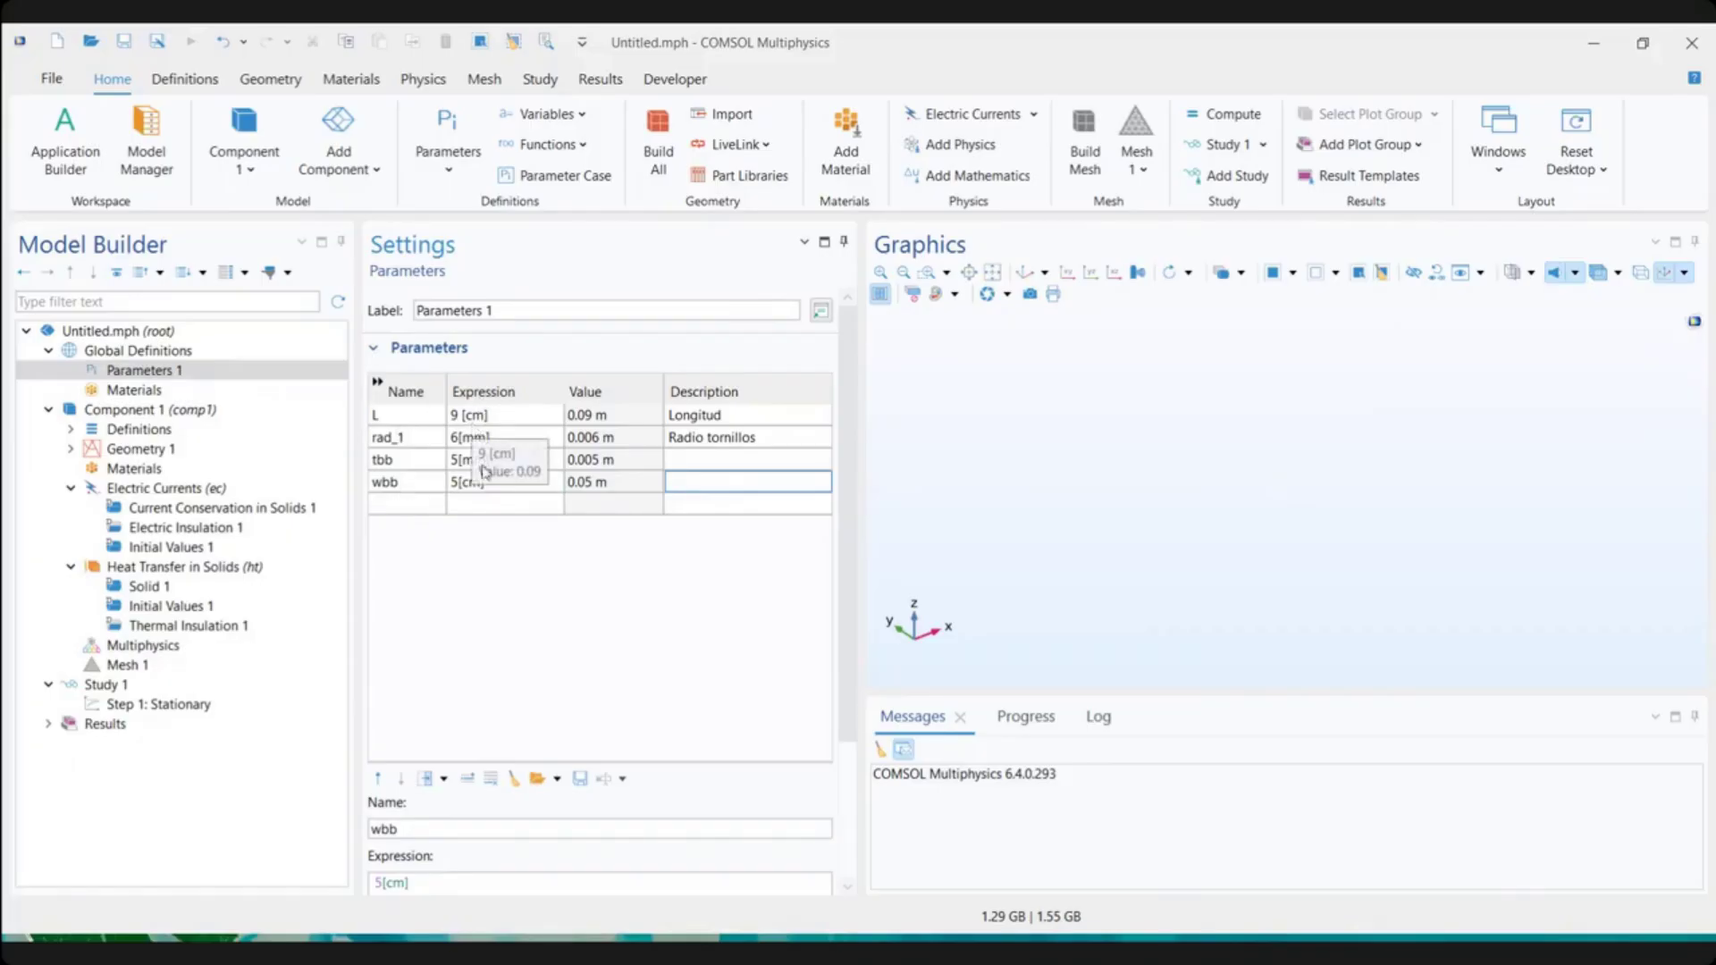
# Add a parameter htc with the expression 5 [W/(m^2*K)] below wbb
pyautogui.click(427, 504)
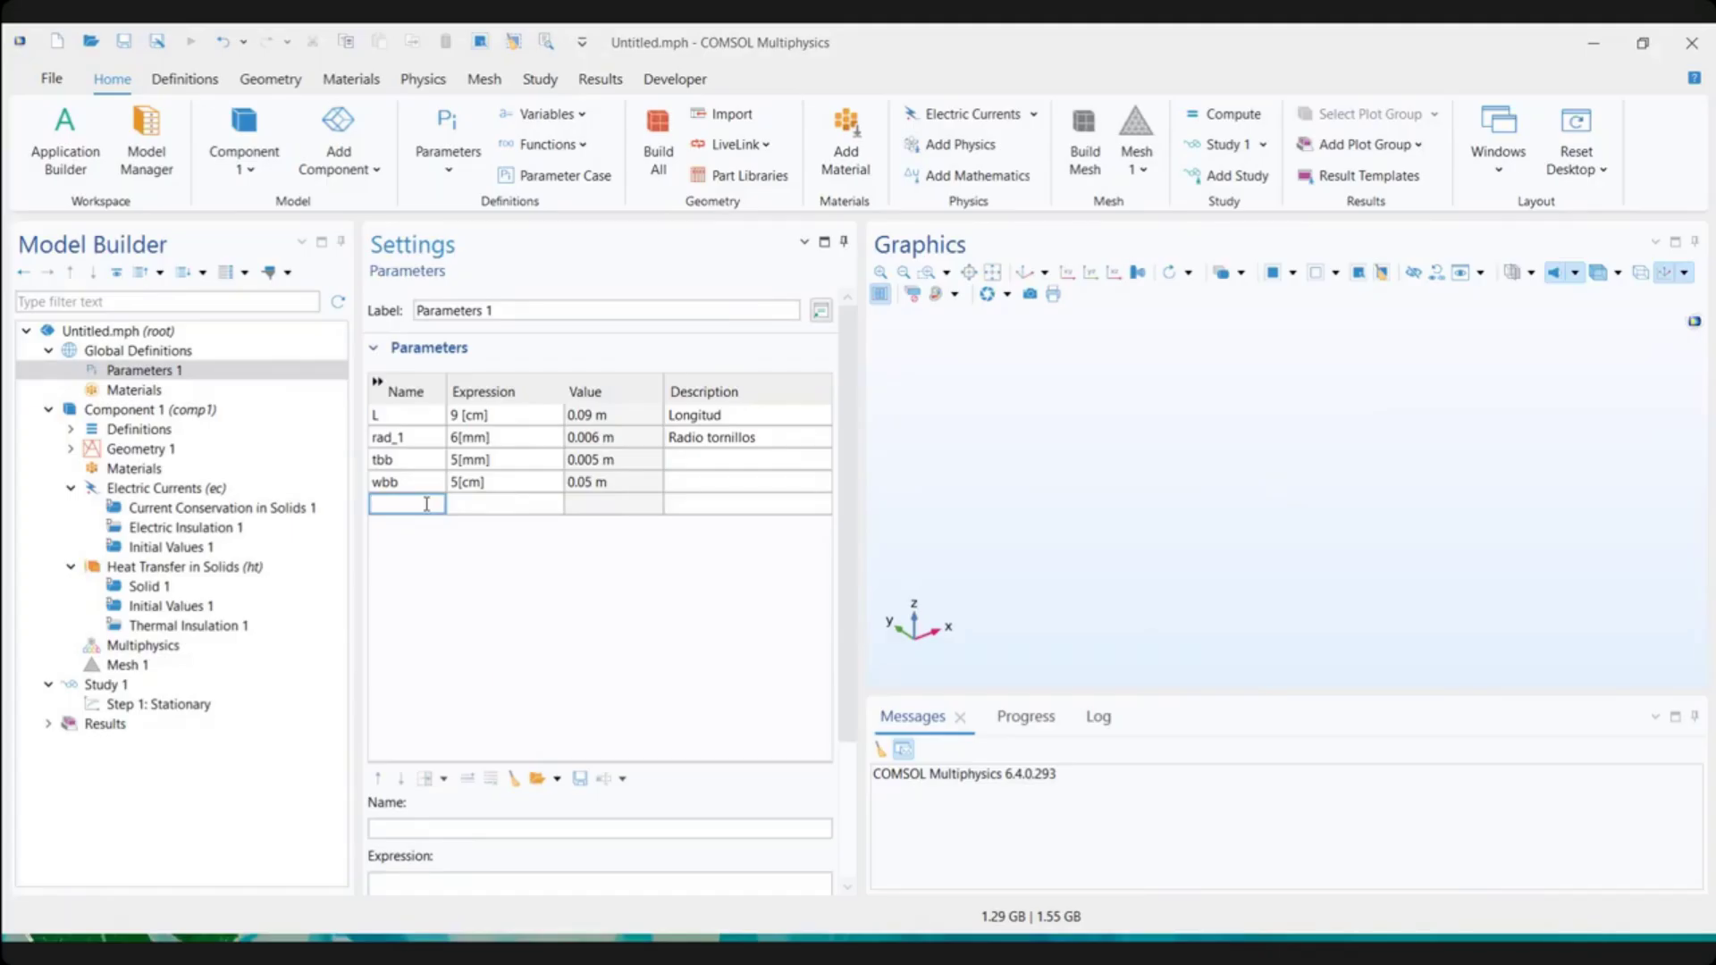
pyautogui.write('htc')
pyautogui.click(508, 503)
pyautogui.write('5')
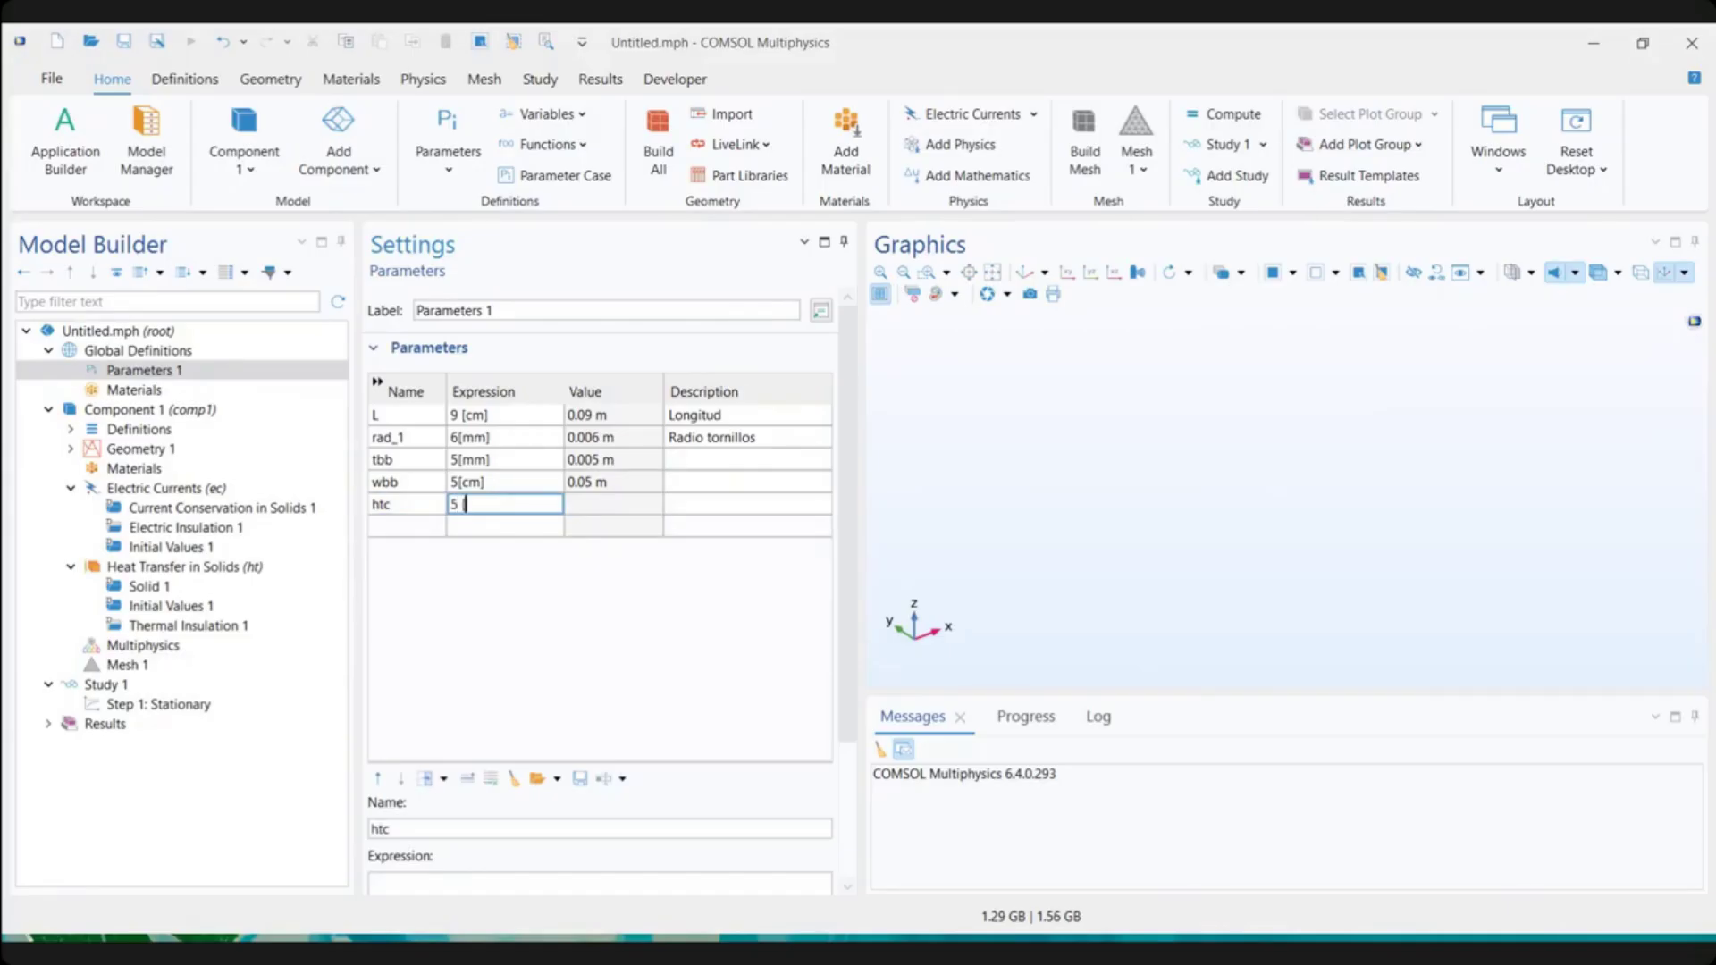
pyautogui.write(' [W/(m^2*K)]')
pyautogui.click(723, 507)
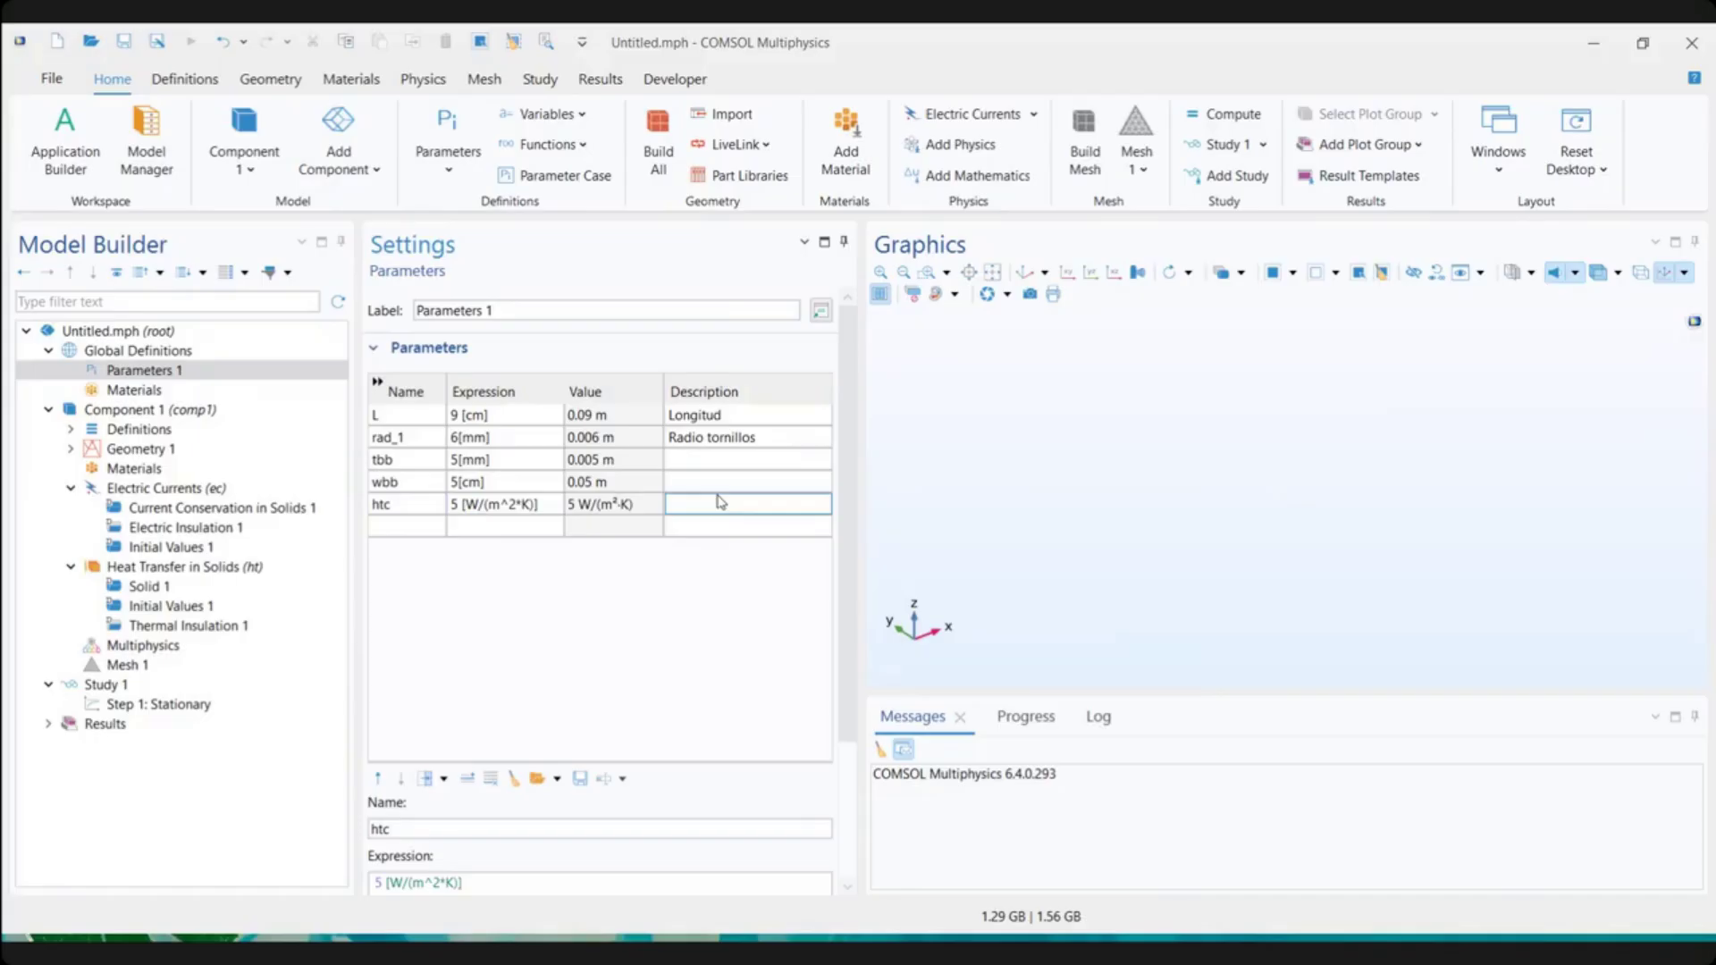
# Add a parameter Vtot with the expression 20 [mV] below htc
pyautogui.click(429, 528)
pyautogui.write('V')
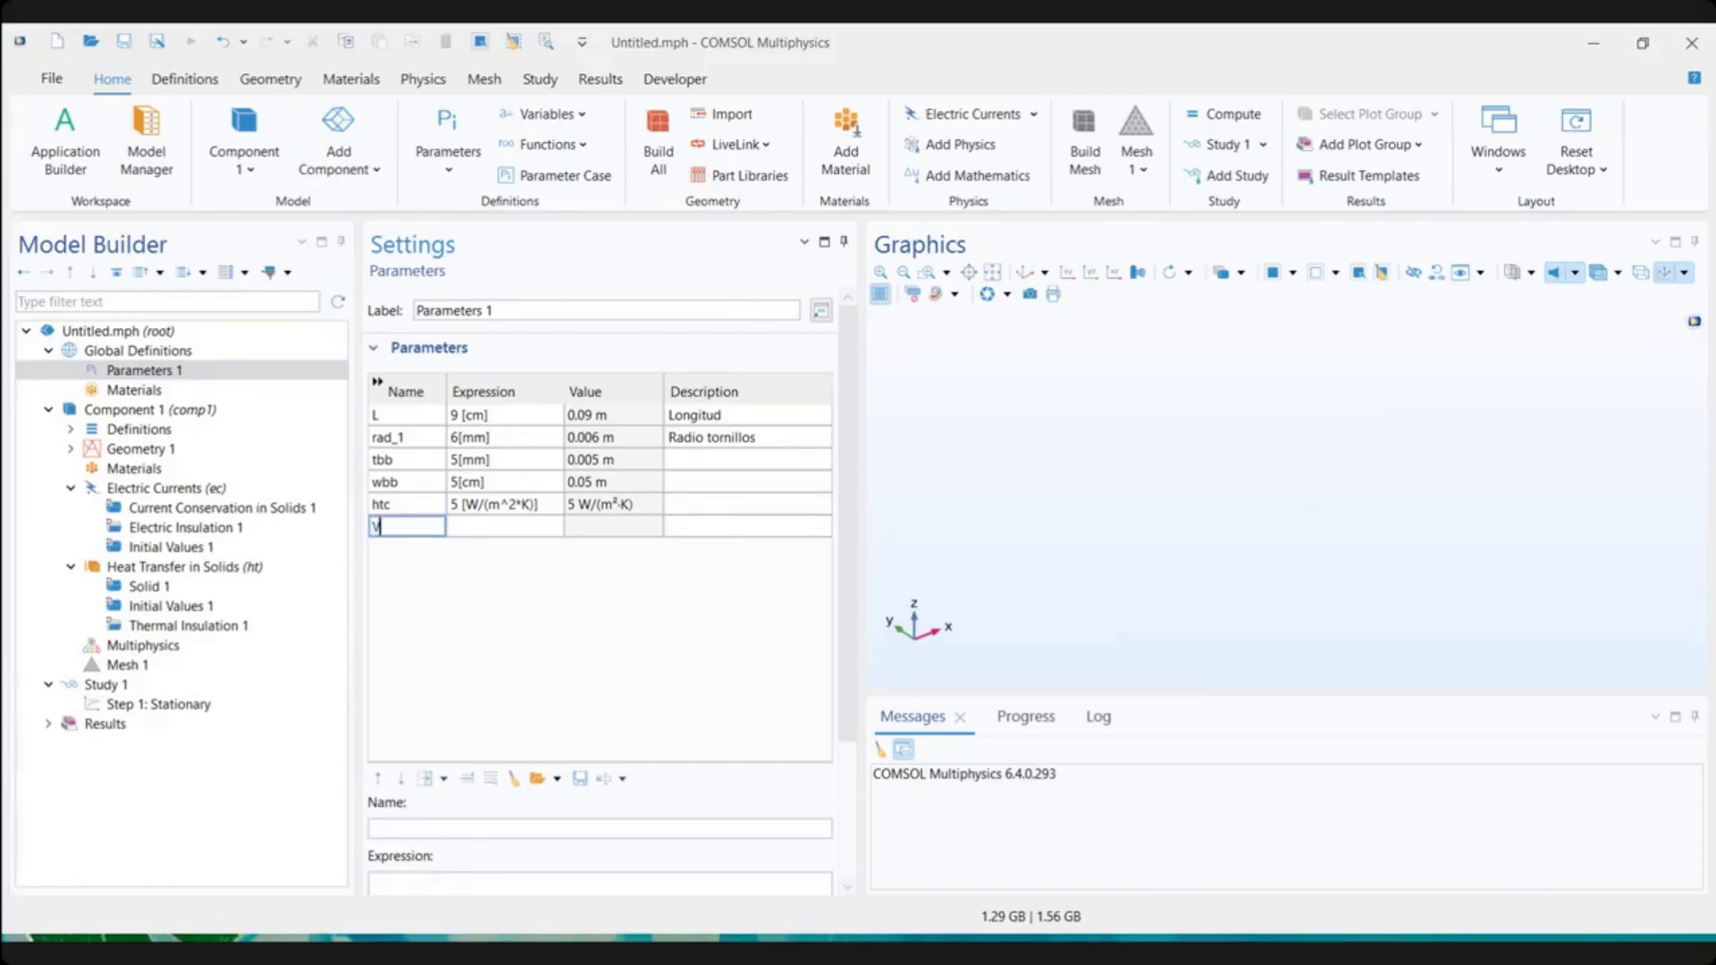
pyautogui.write('tot')
pyautogui.click(514, 536)
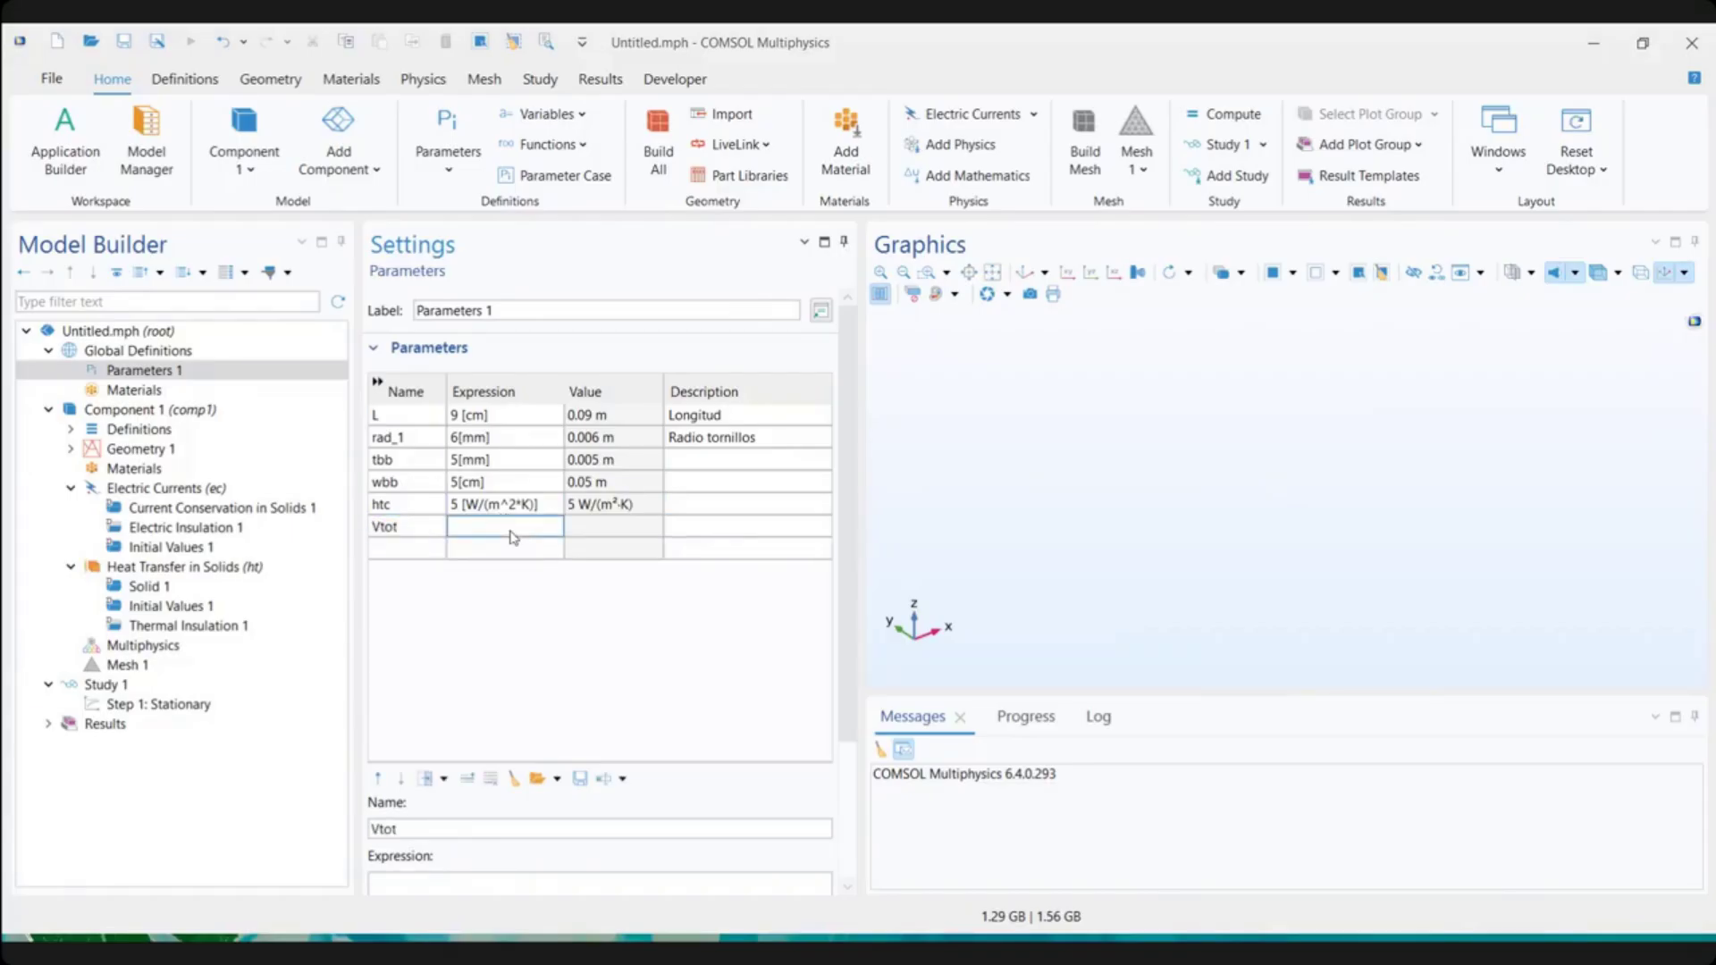
pyautogui.click(511, 530)
pyautogui.write('20 [mV]')
pyautogui.click(744, 533)
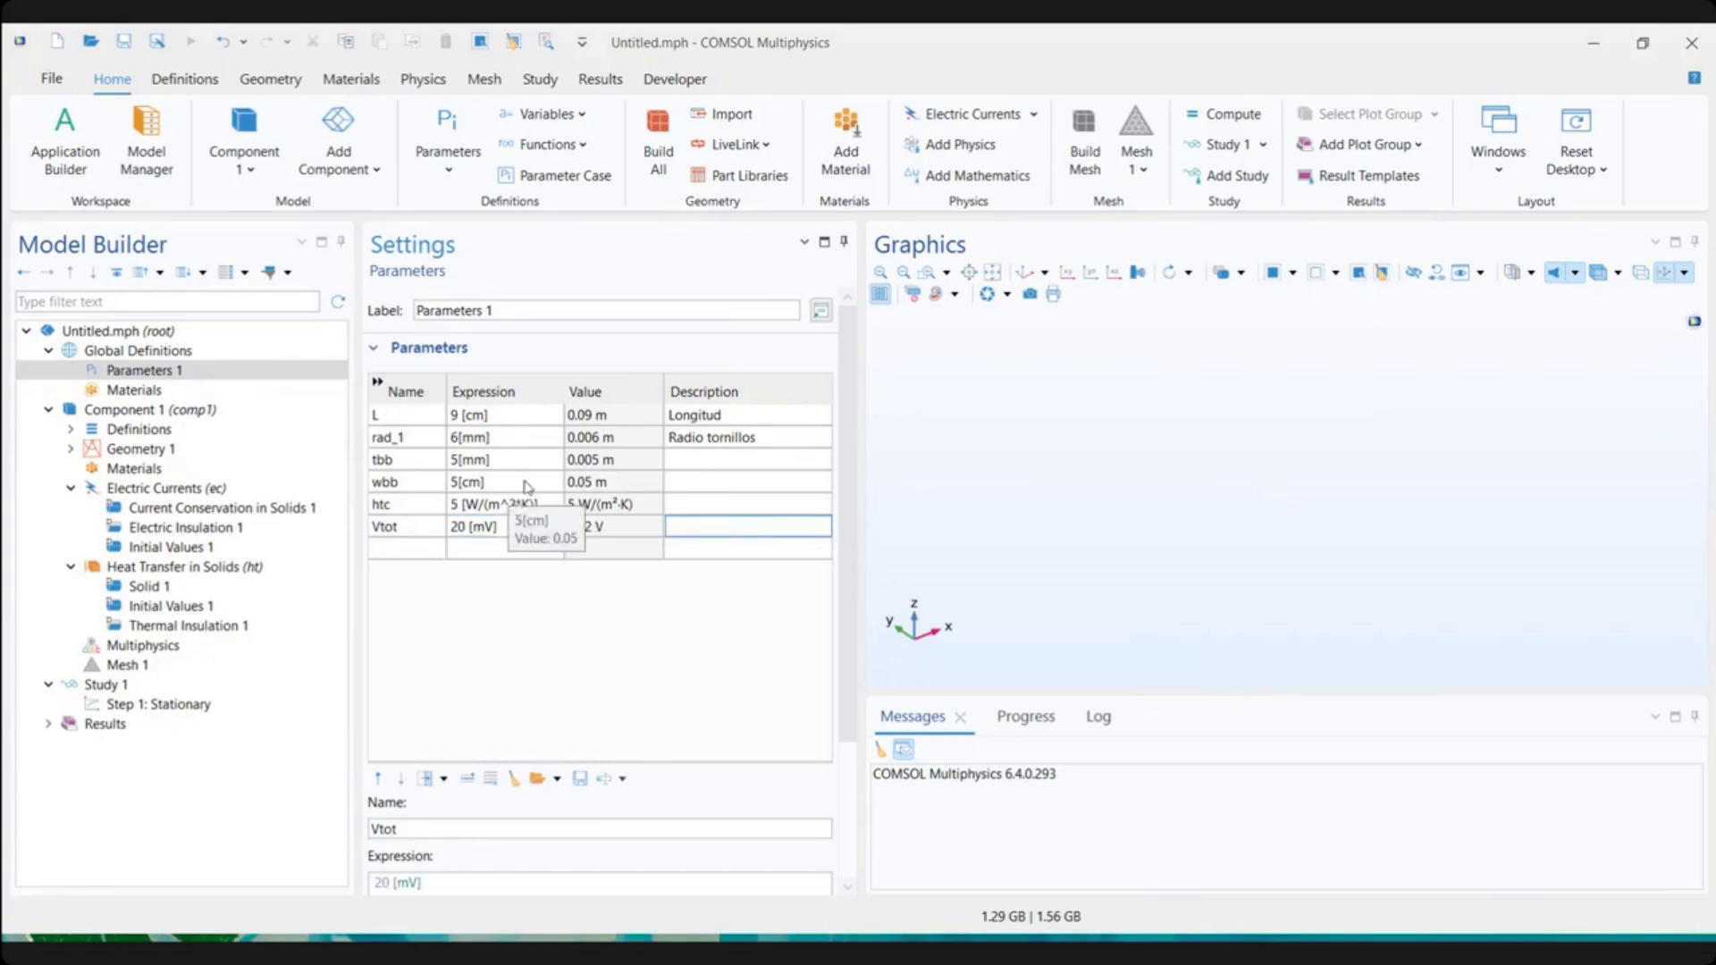
pyautogui.click(146, 393)
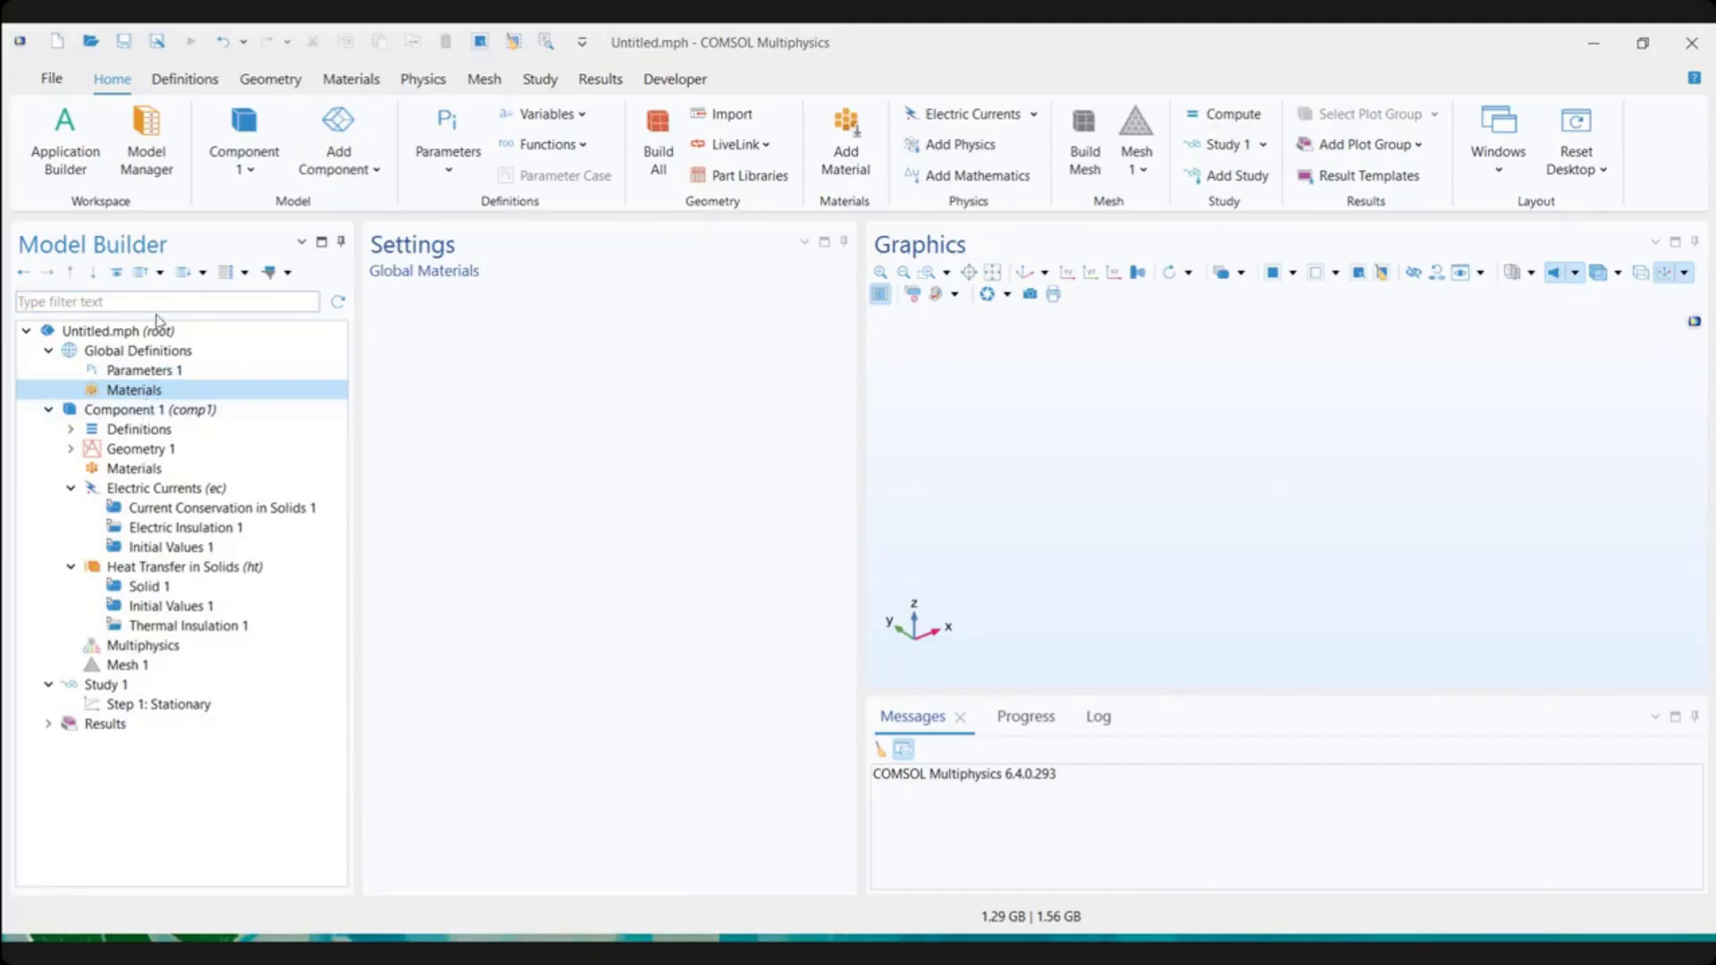
pyautogui.click(125, 411)
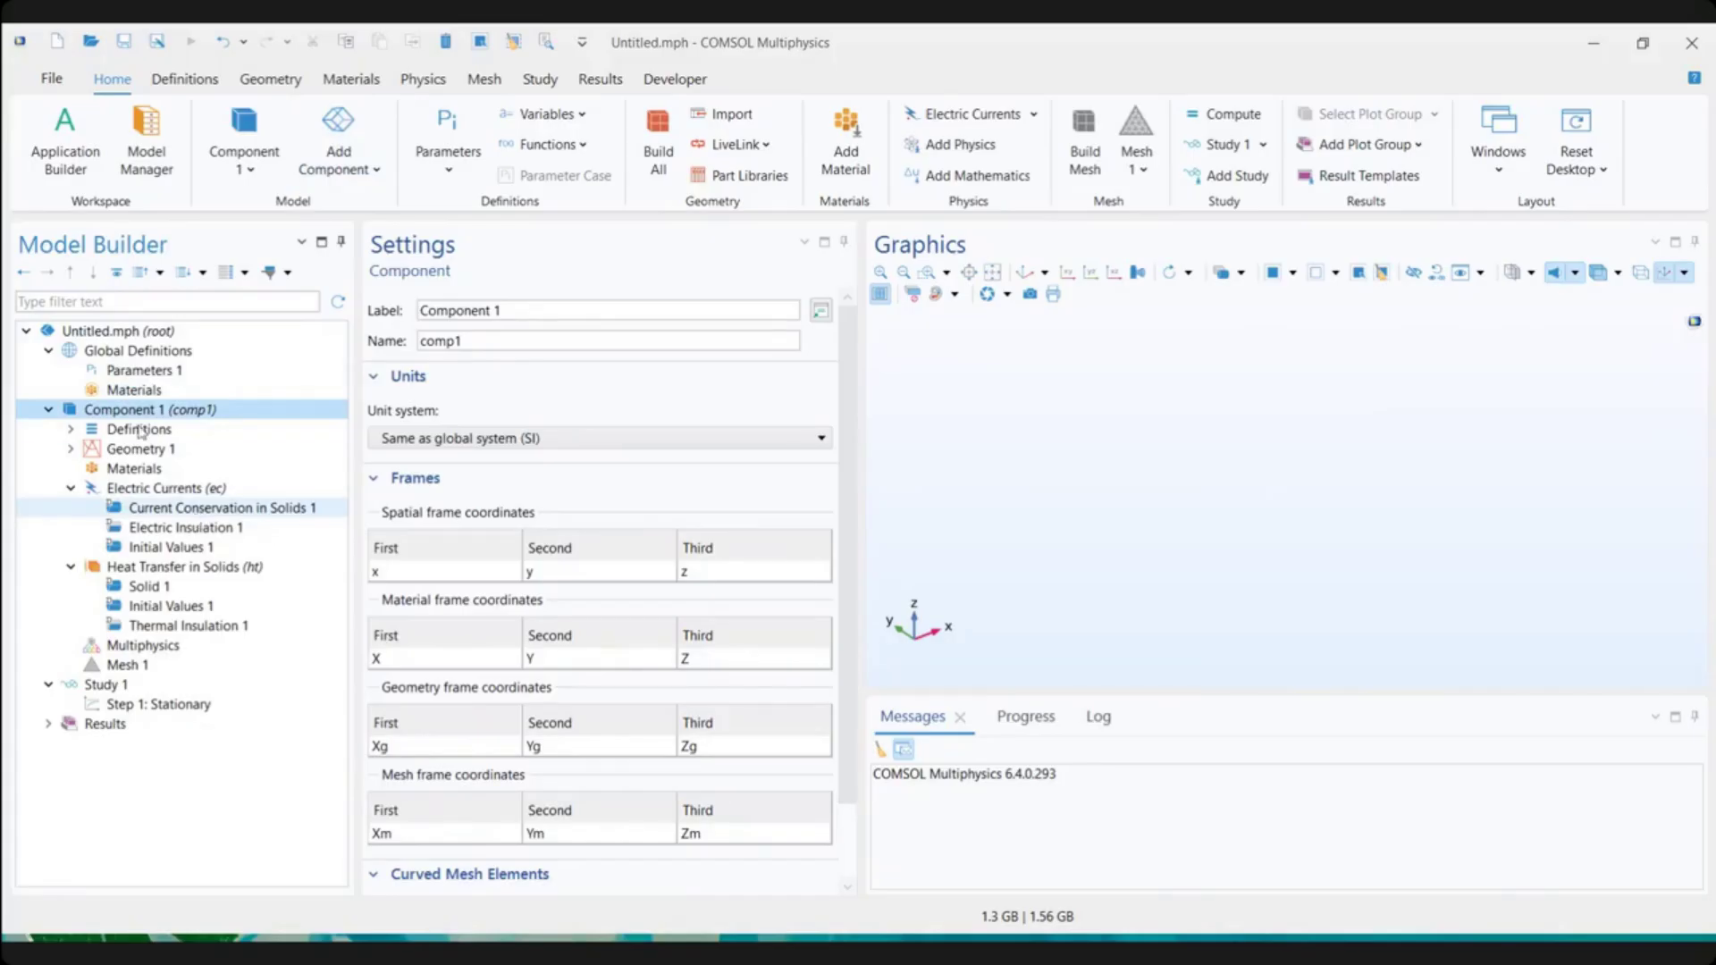
pyautogui.click(118, 393)
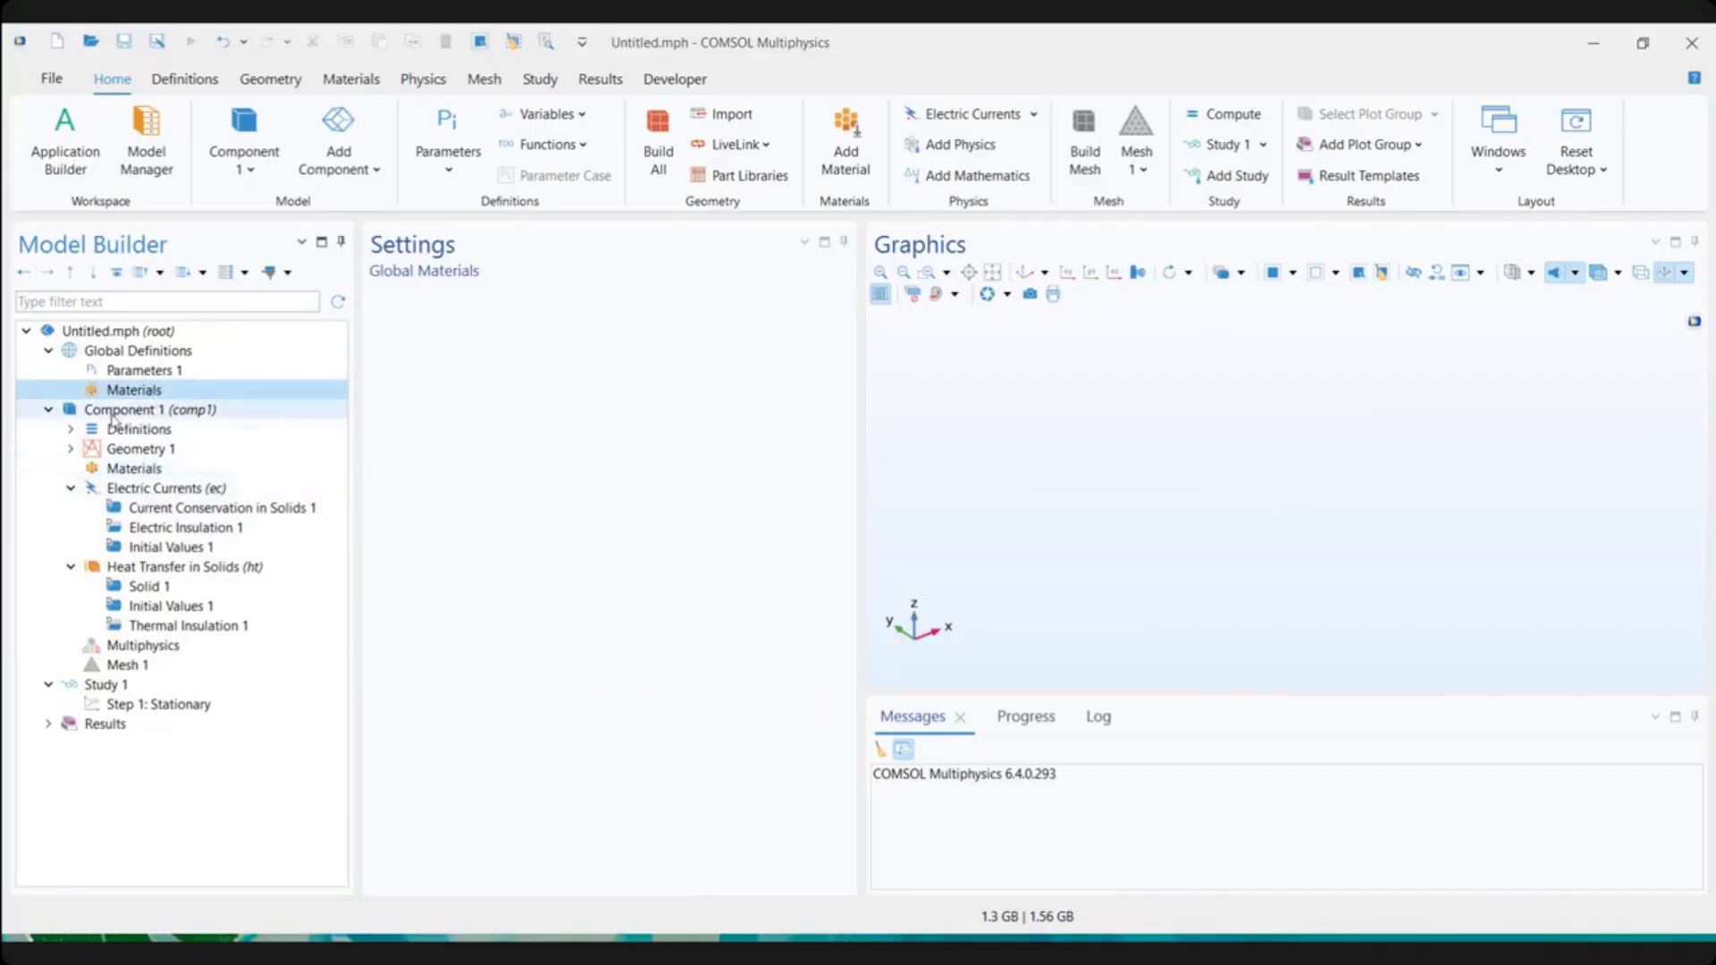
# Set the length unit of Geometry 1 to cm and its geometry representation to COMSOL kernel
pyautogui.click(148, 449)
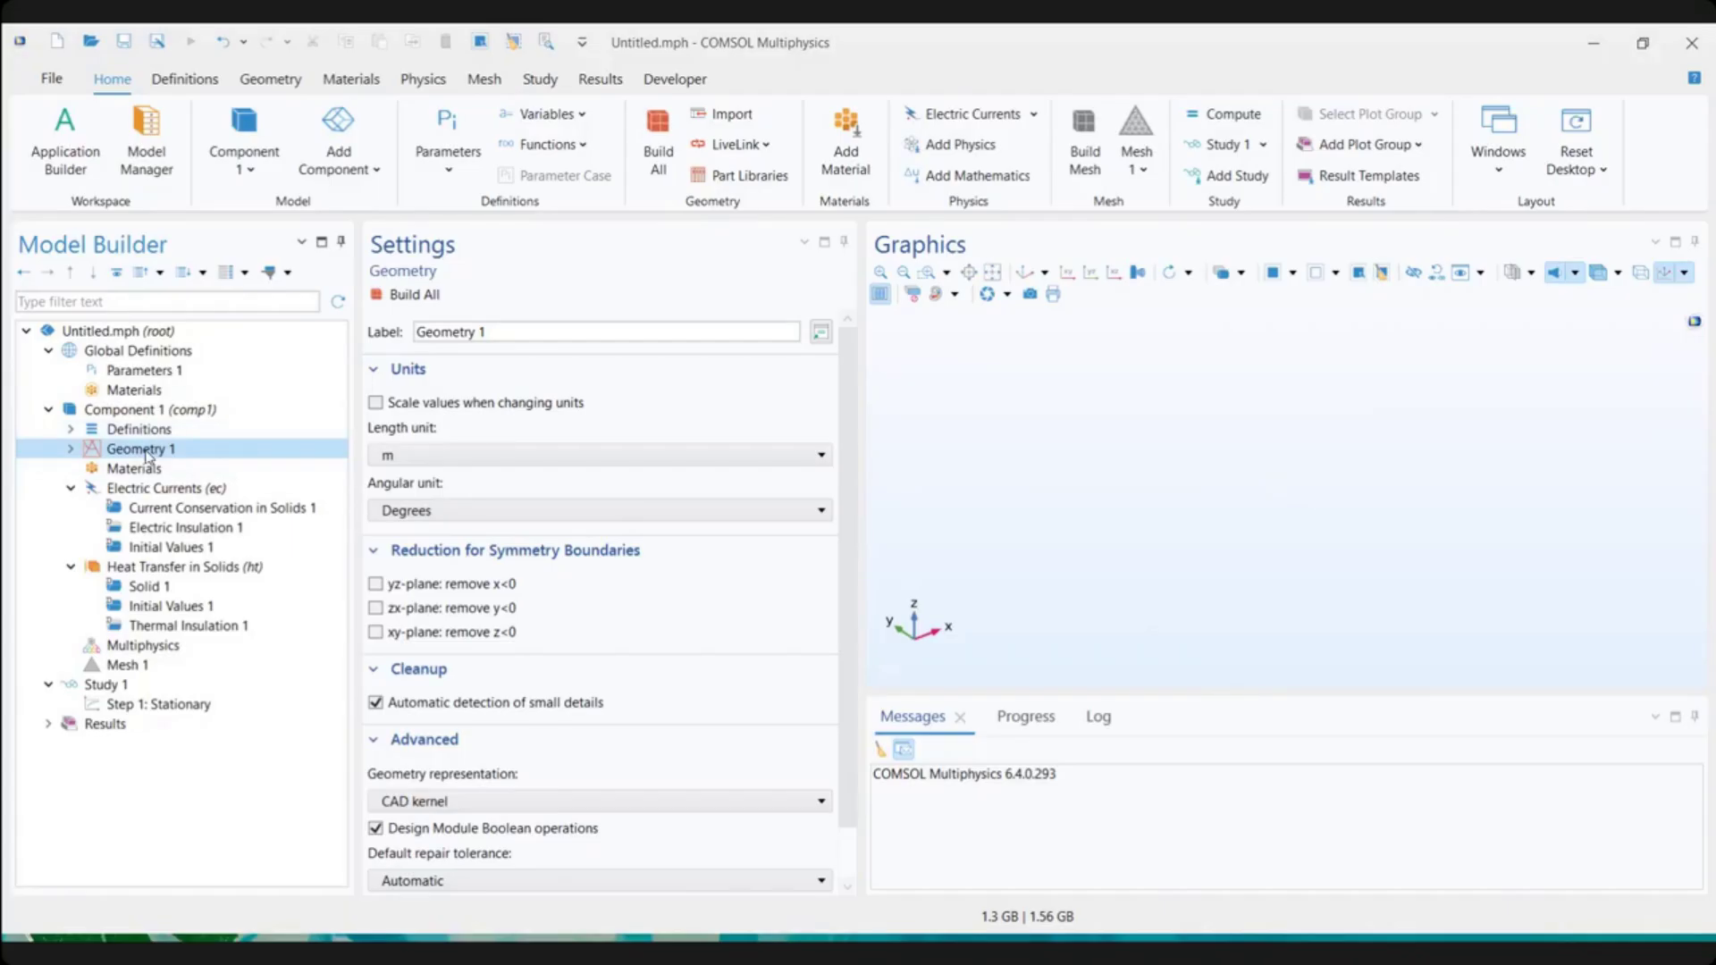
pyautogui.click(496, 467)
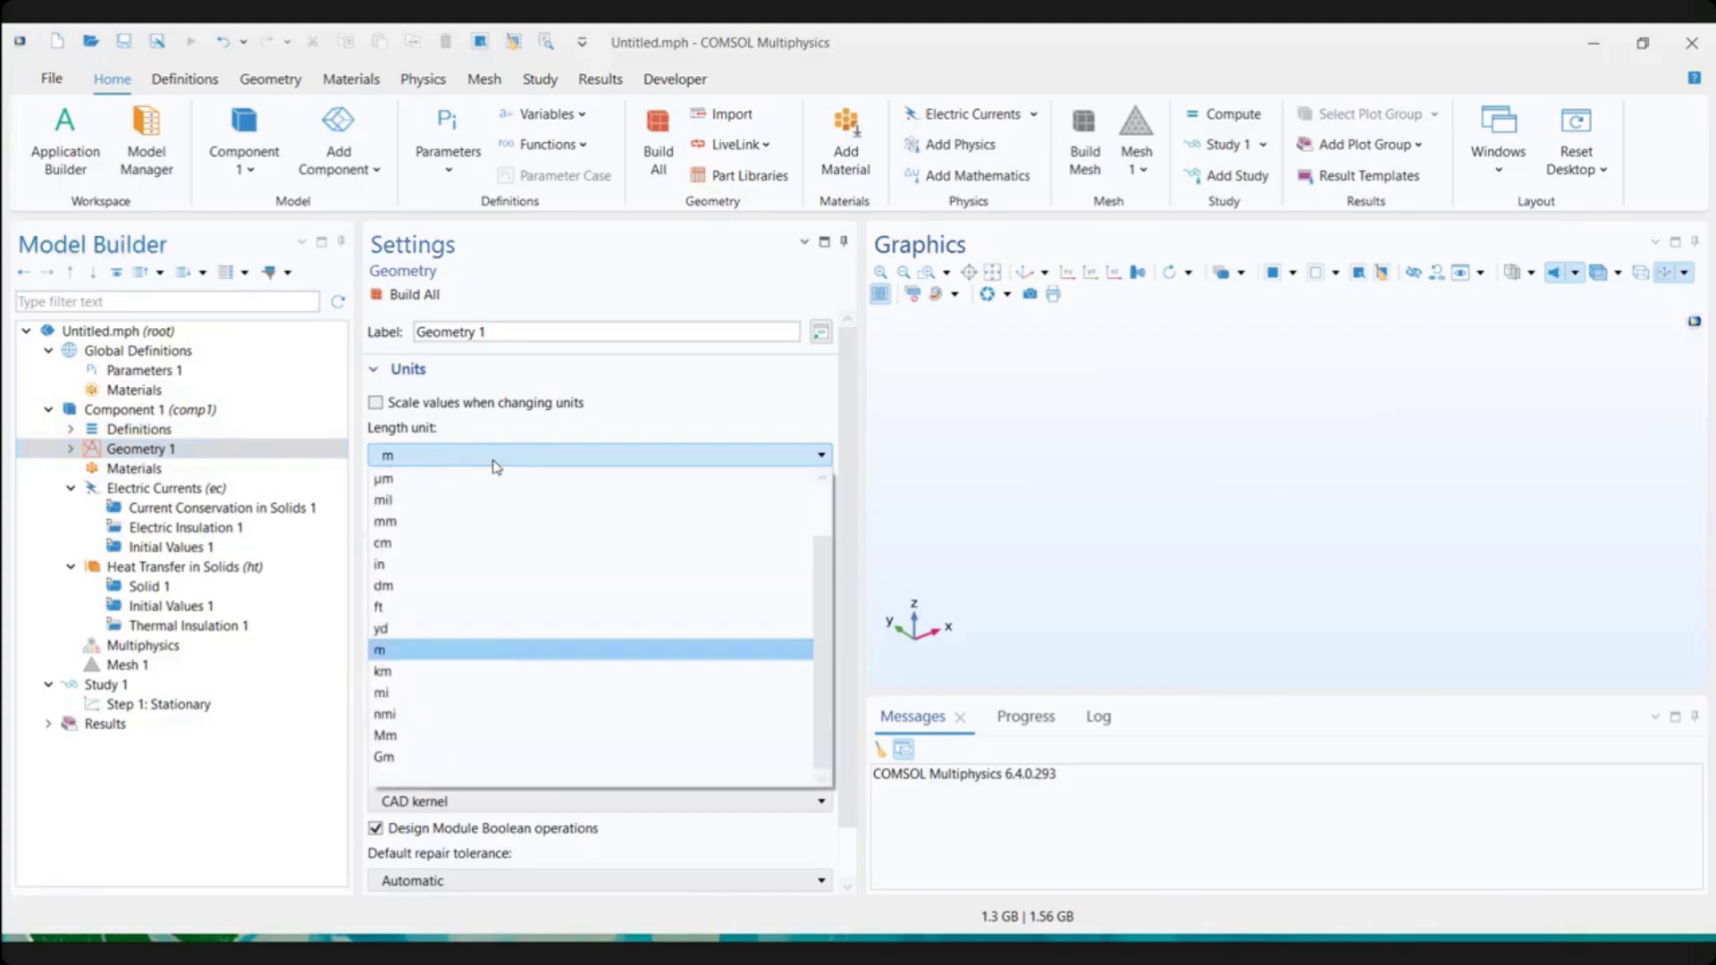
pyautogui.click(469, 546)
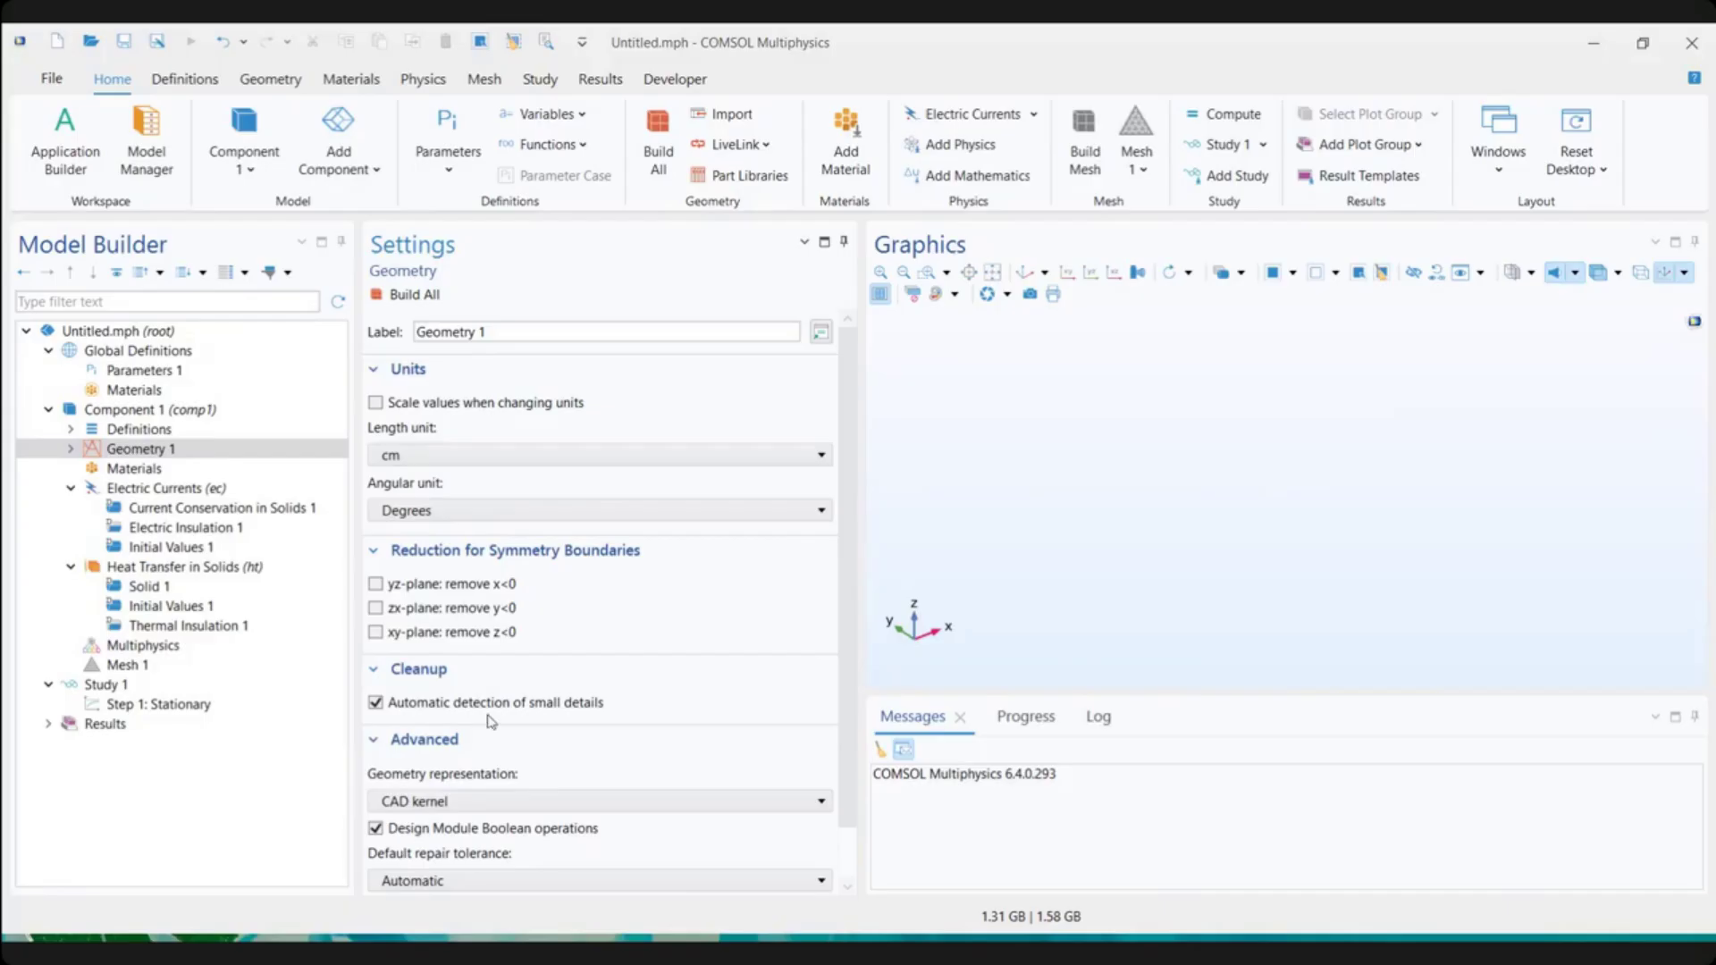
pyautogui.scroll(-1, 457, 715)
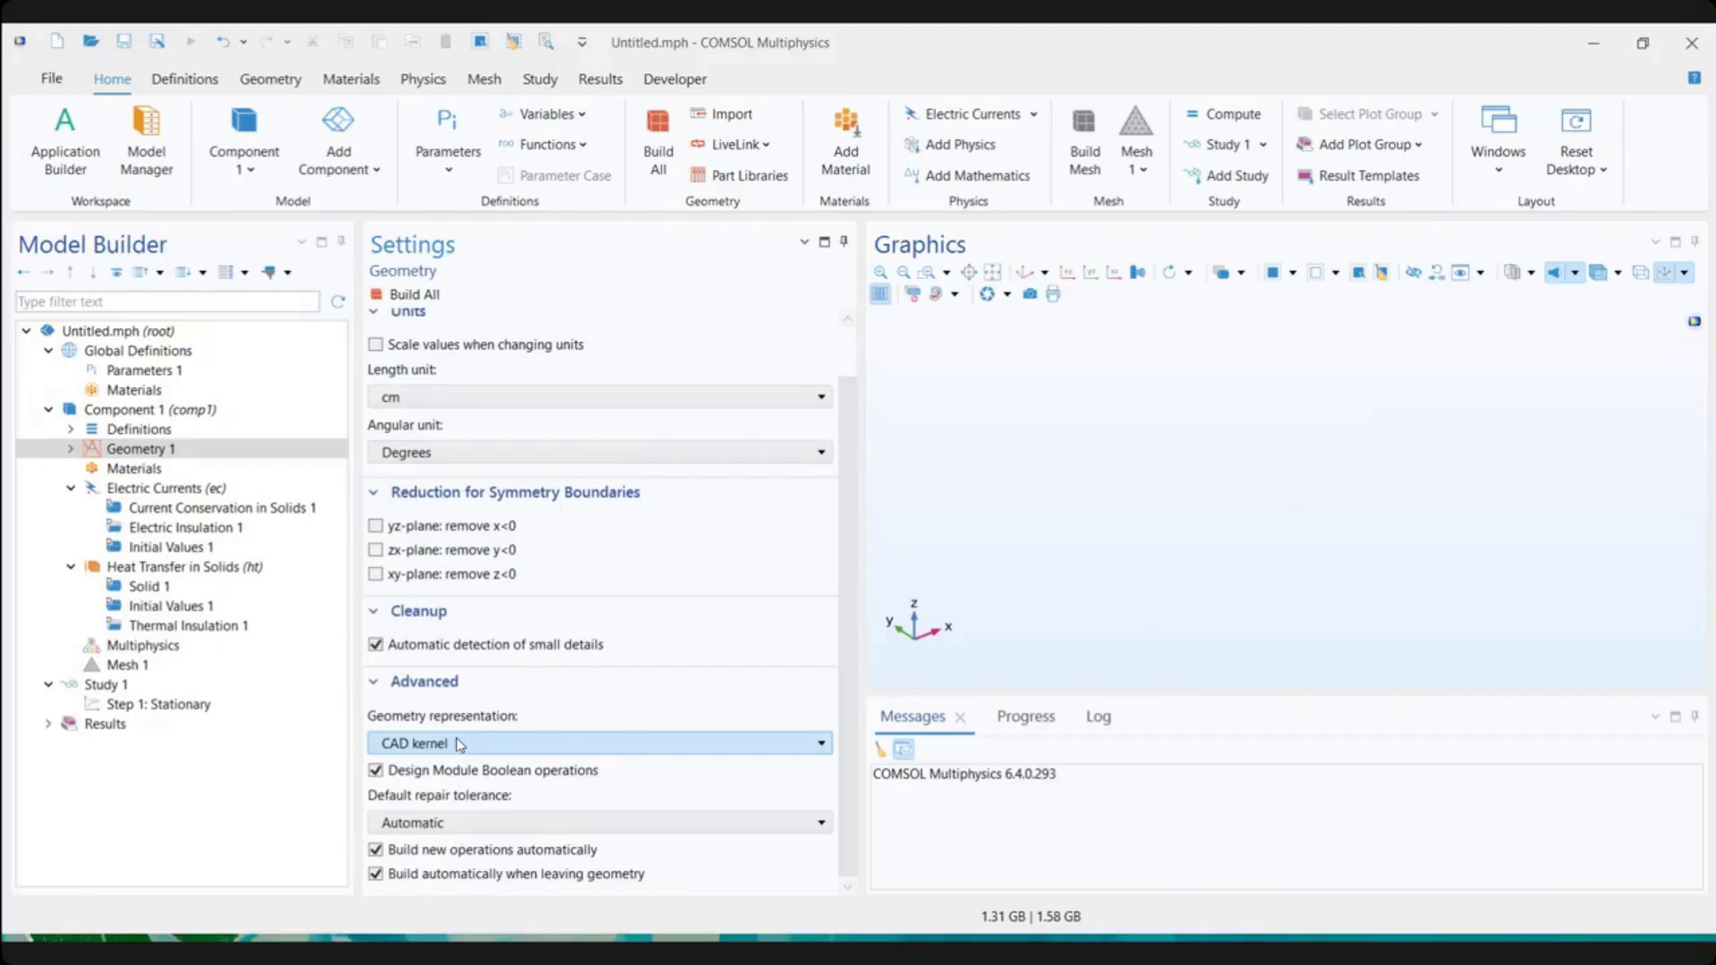
pyautogui.click(458, 743)
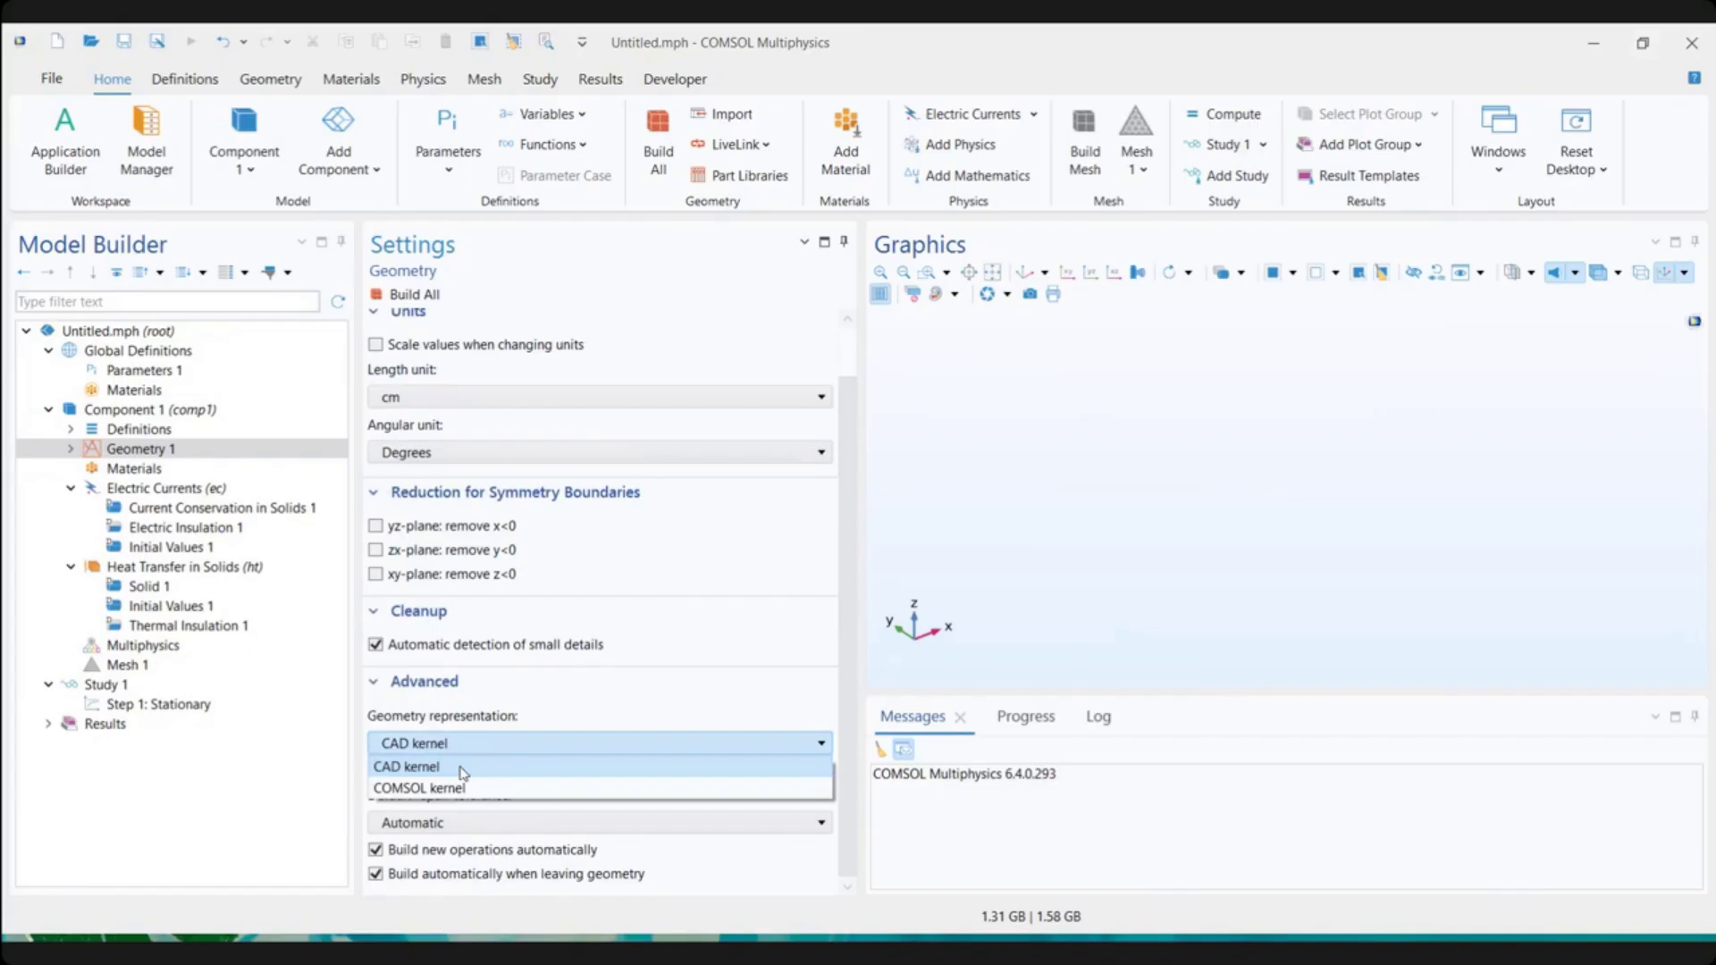
pyautogui.click(413, 788)
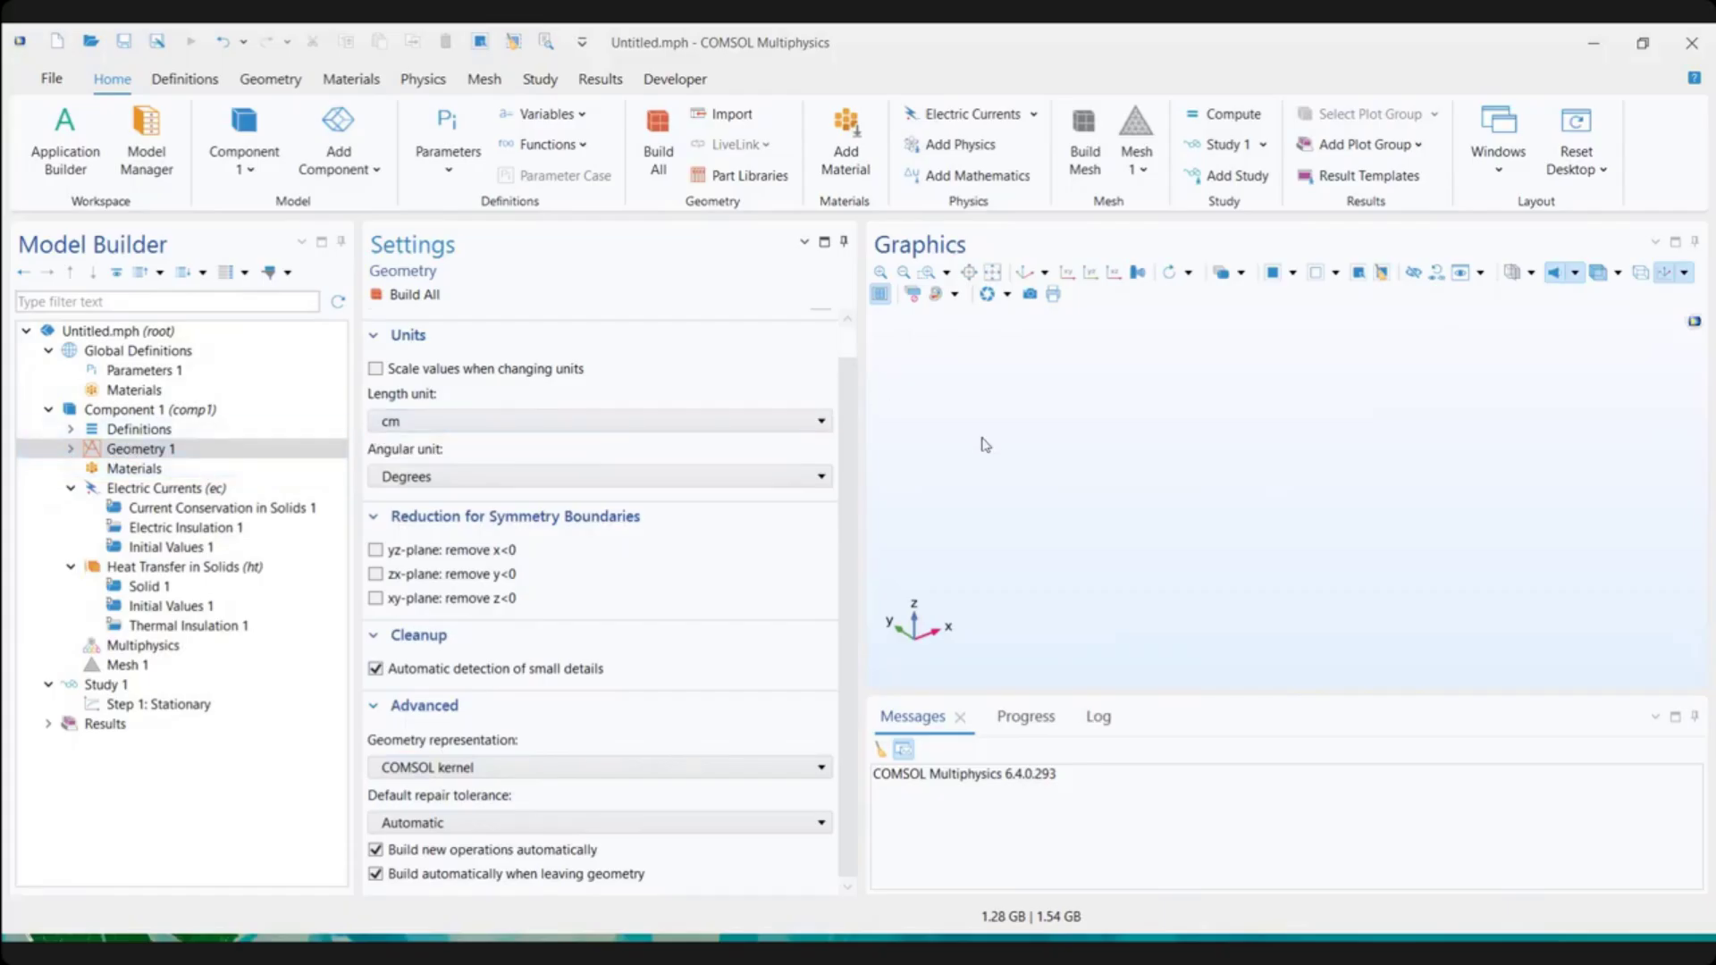
# Add a work plane to Geometry 1, keeping it on the xy-plane
pyautogui.click(139, 450)
pyautogui.click(268, 81)
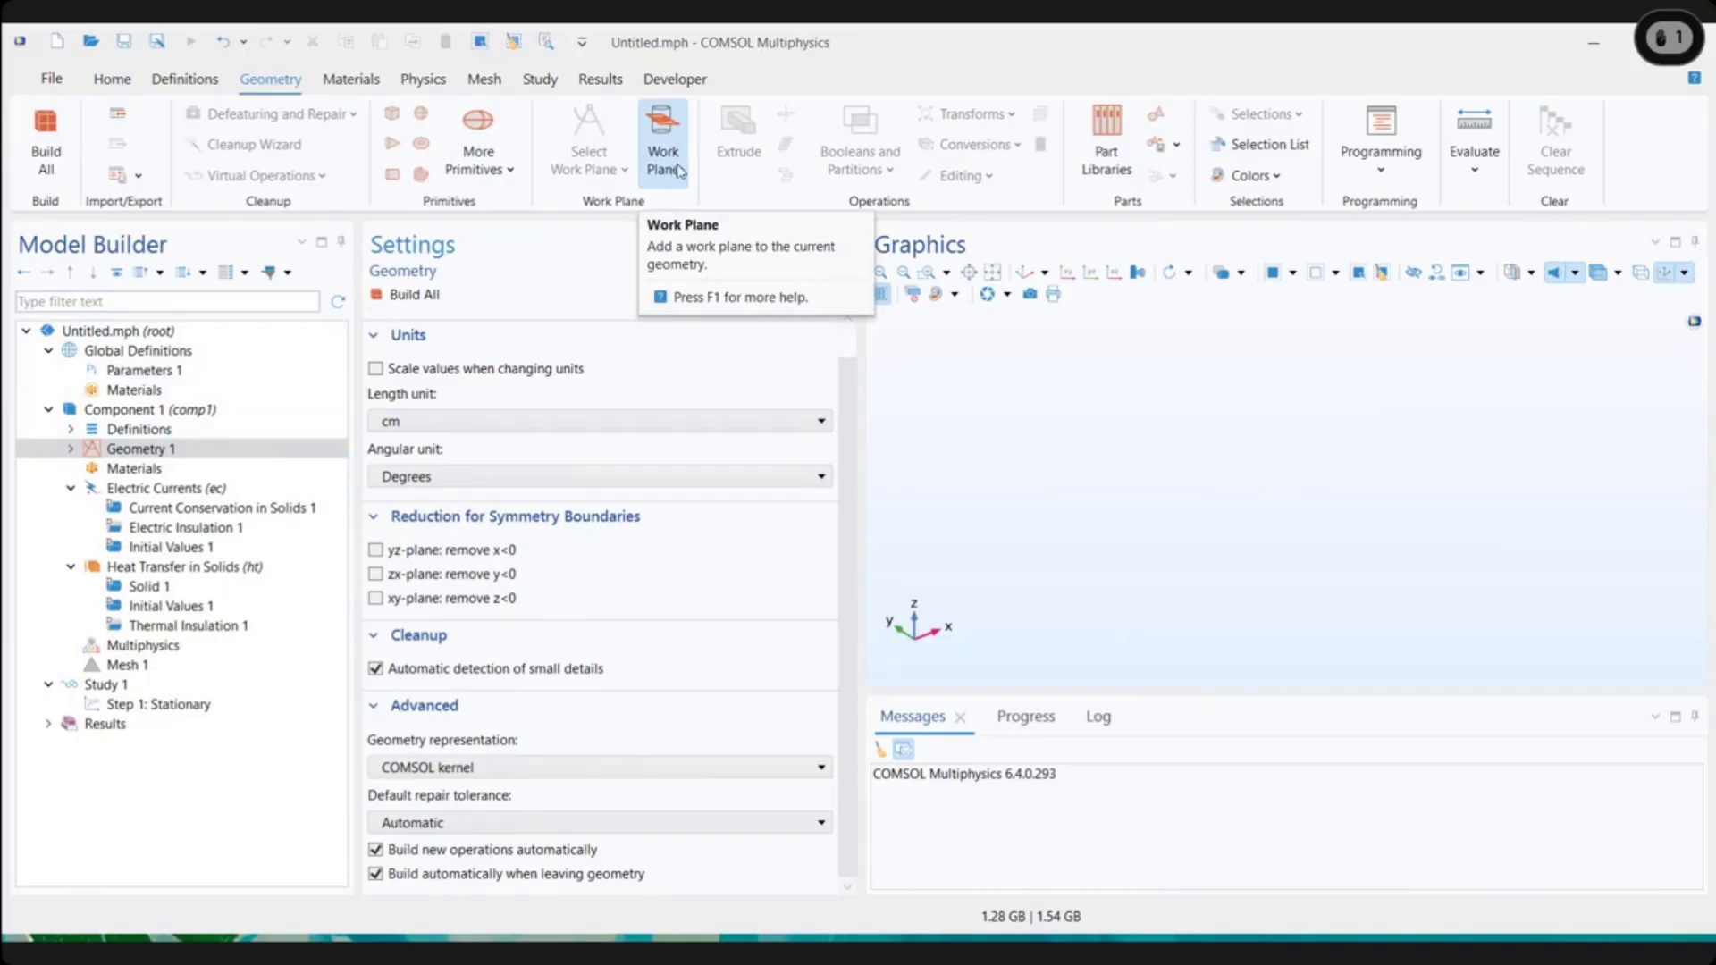
pyautogui.rightClick(138, 449)
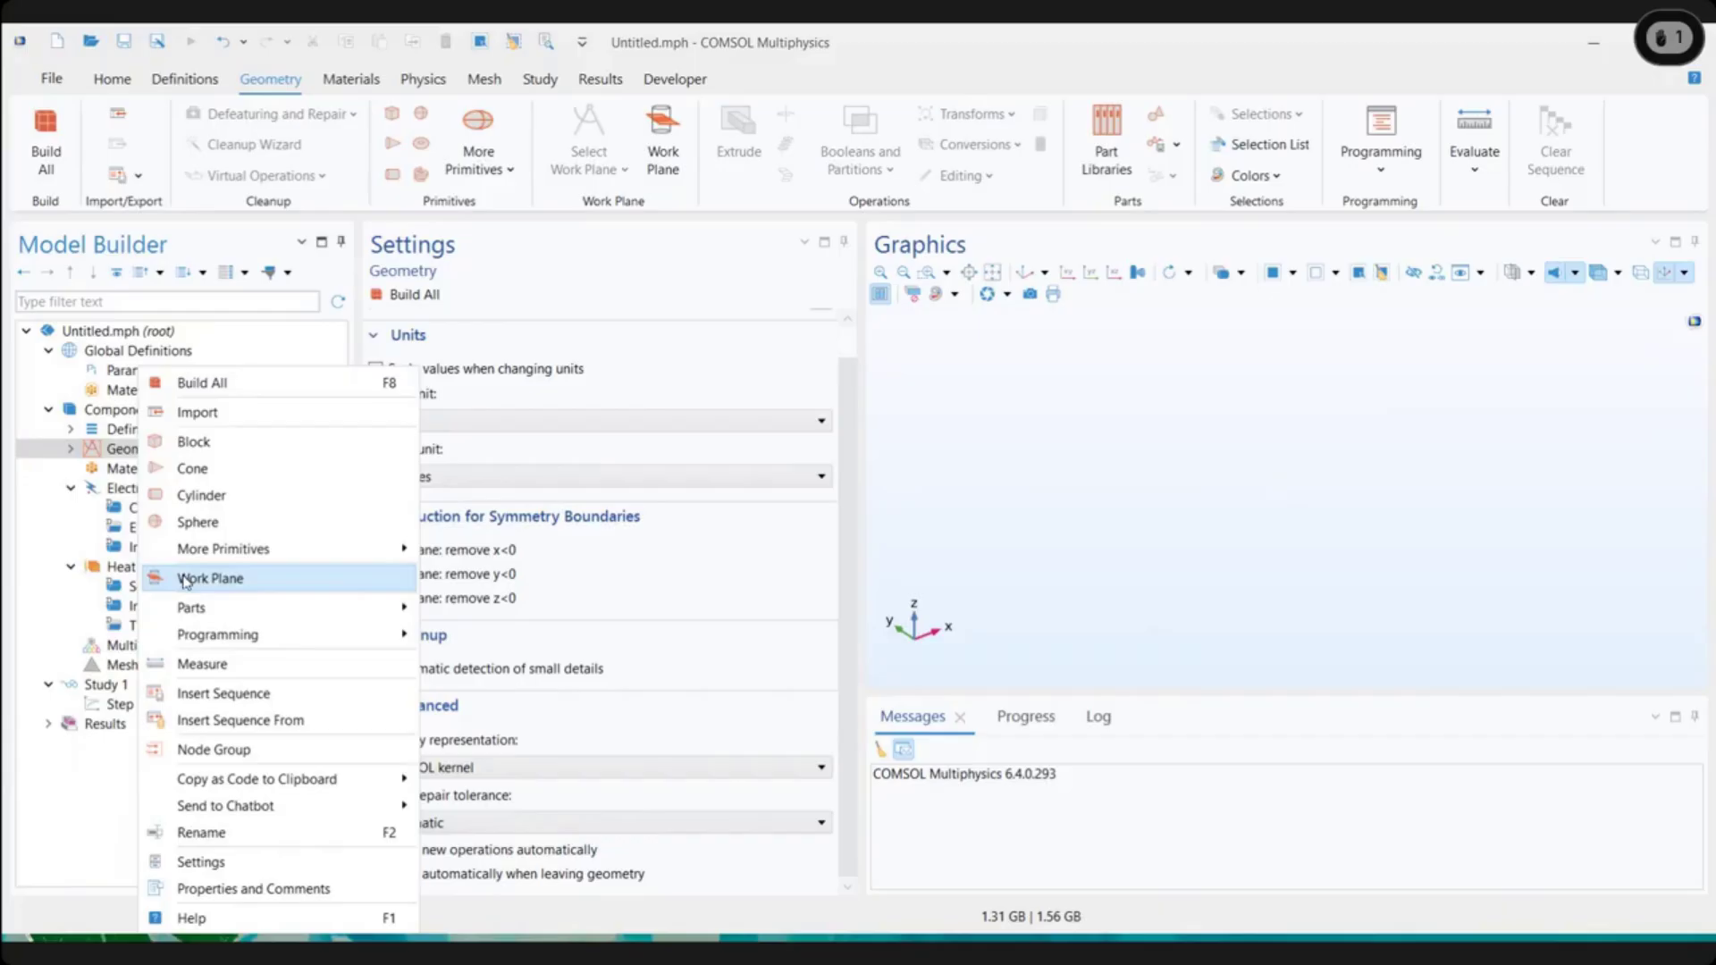
pyautogui.click(185, 579)
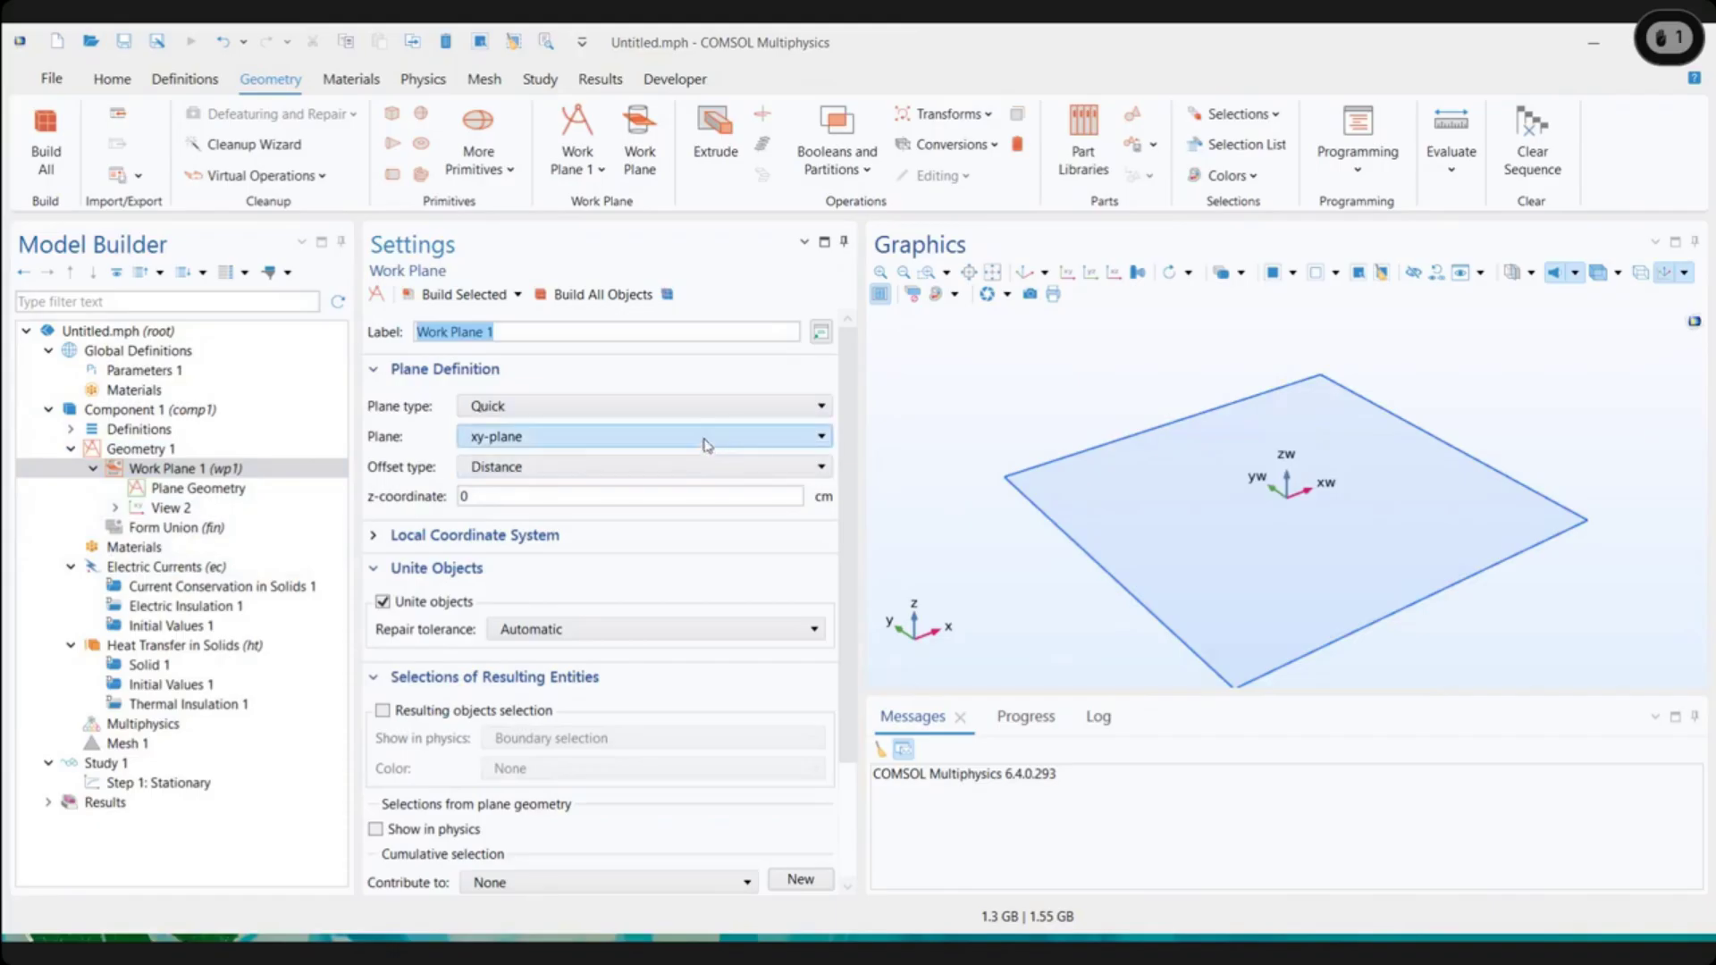
pyautogui.click(519, 438)
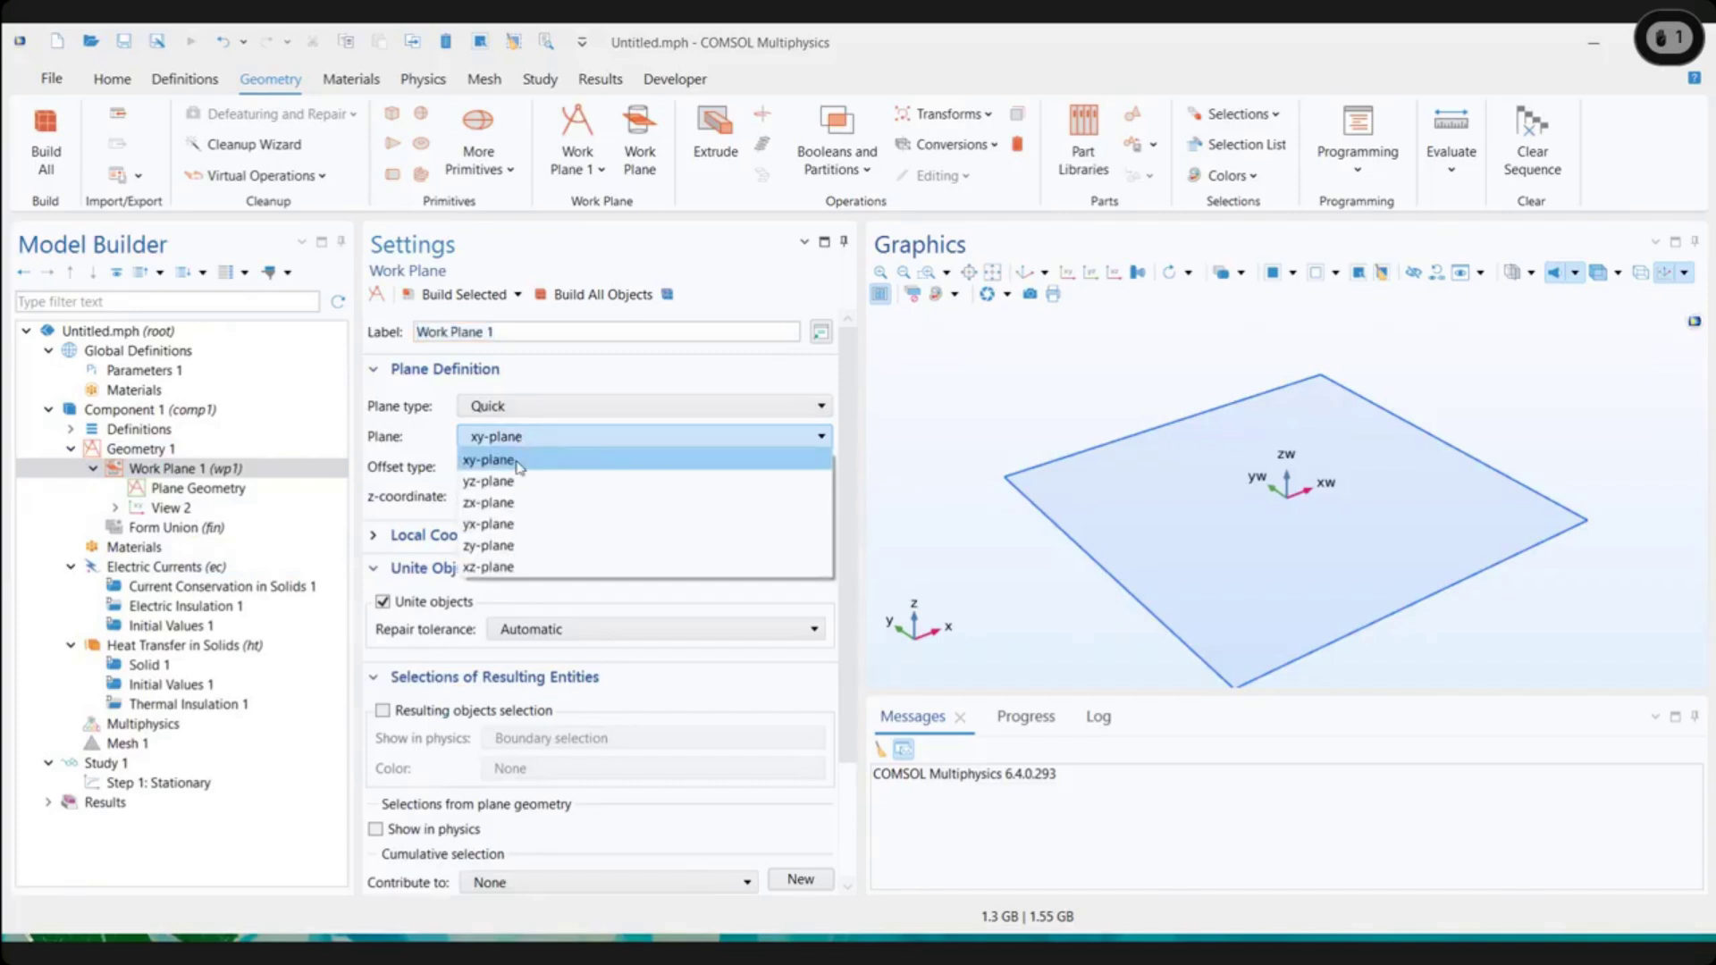
pyautogui.click(961, 597)
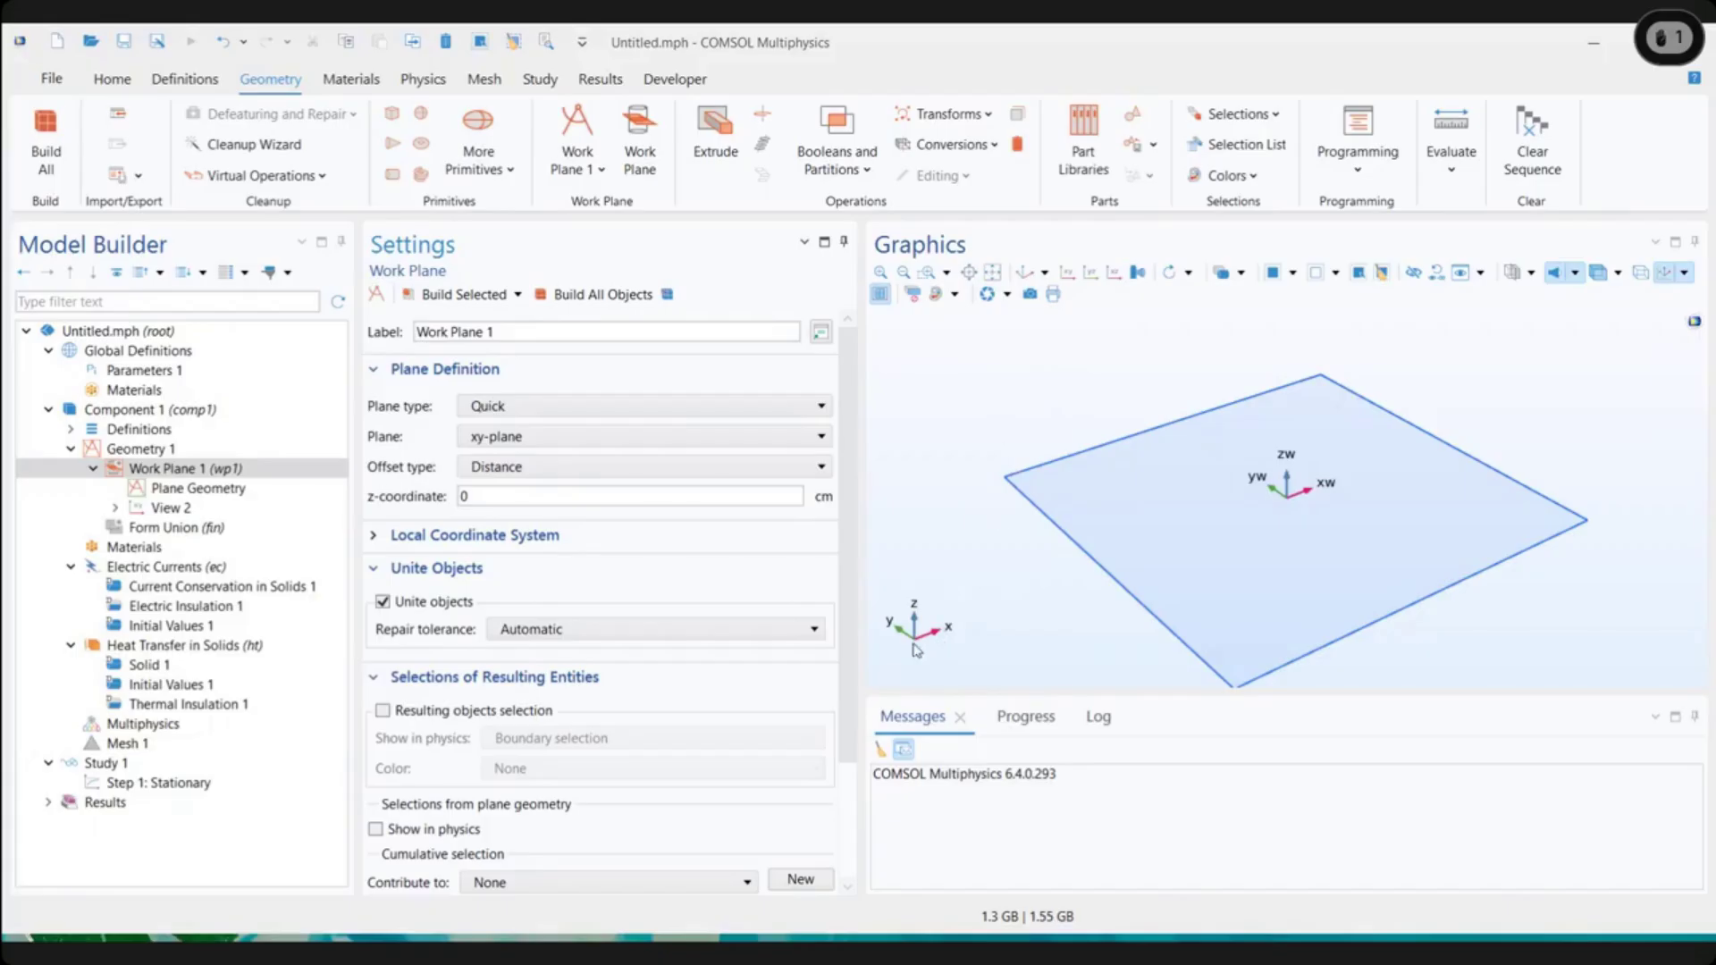
# Set Work Plane 1 to the xz-plane and build it
pyautogui.click(501, 437)
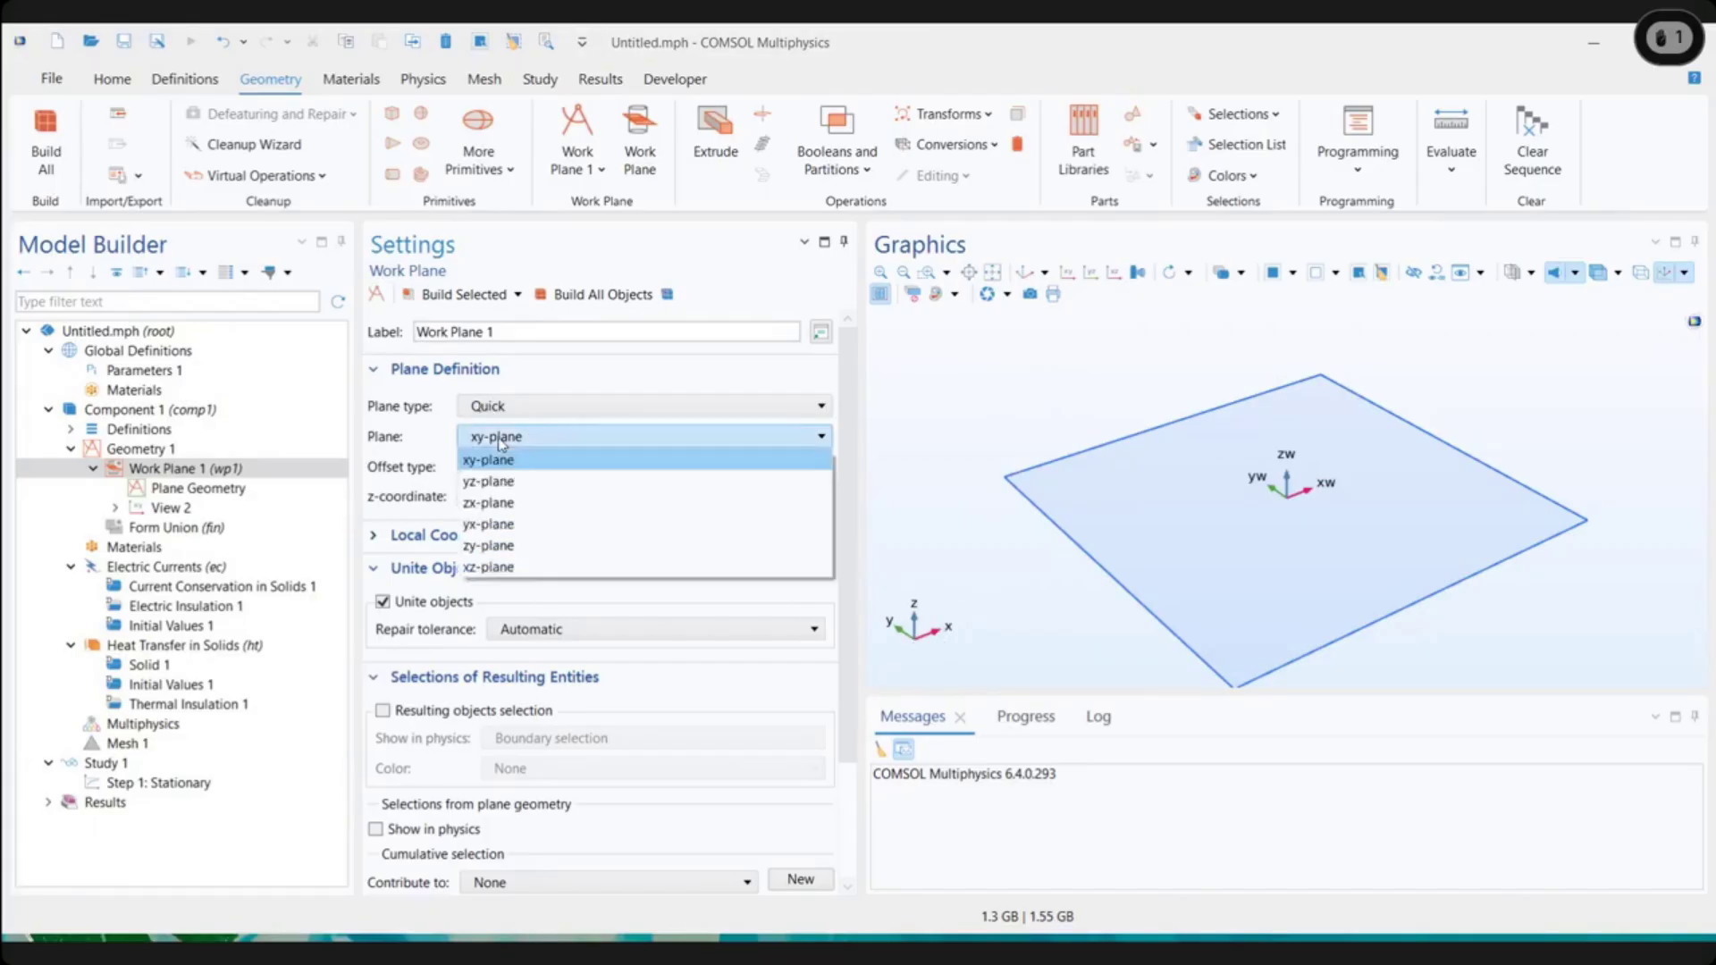
pyautogui.click(505, 568)
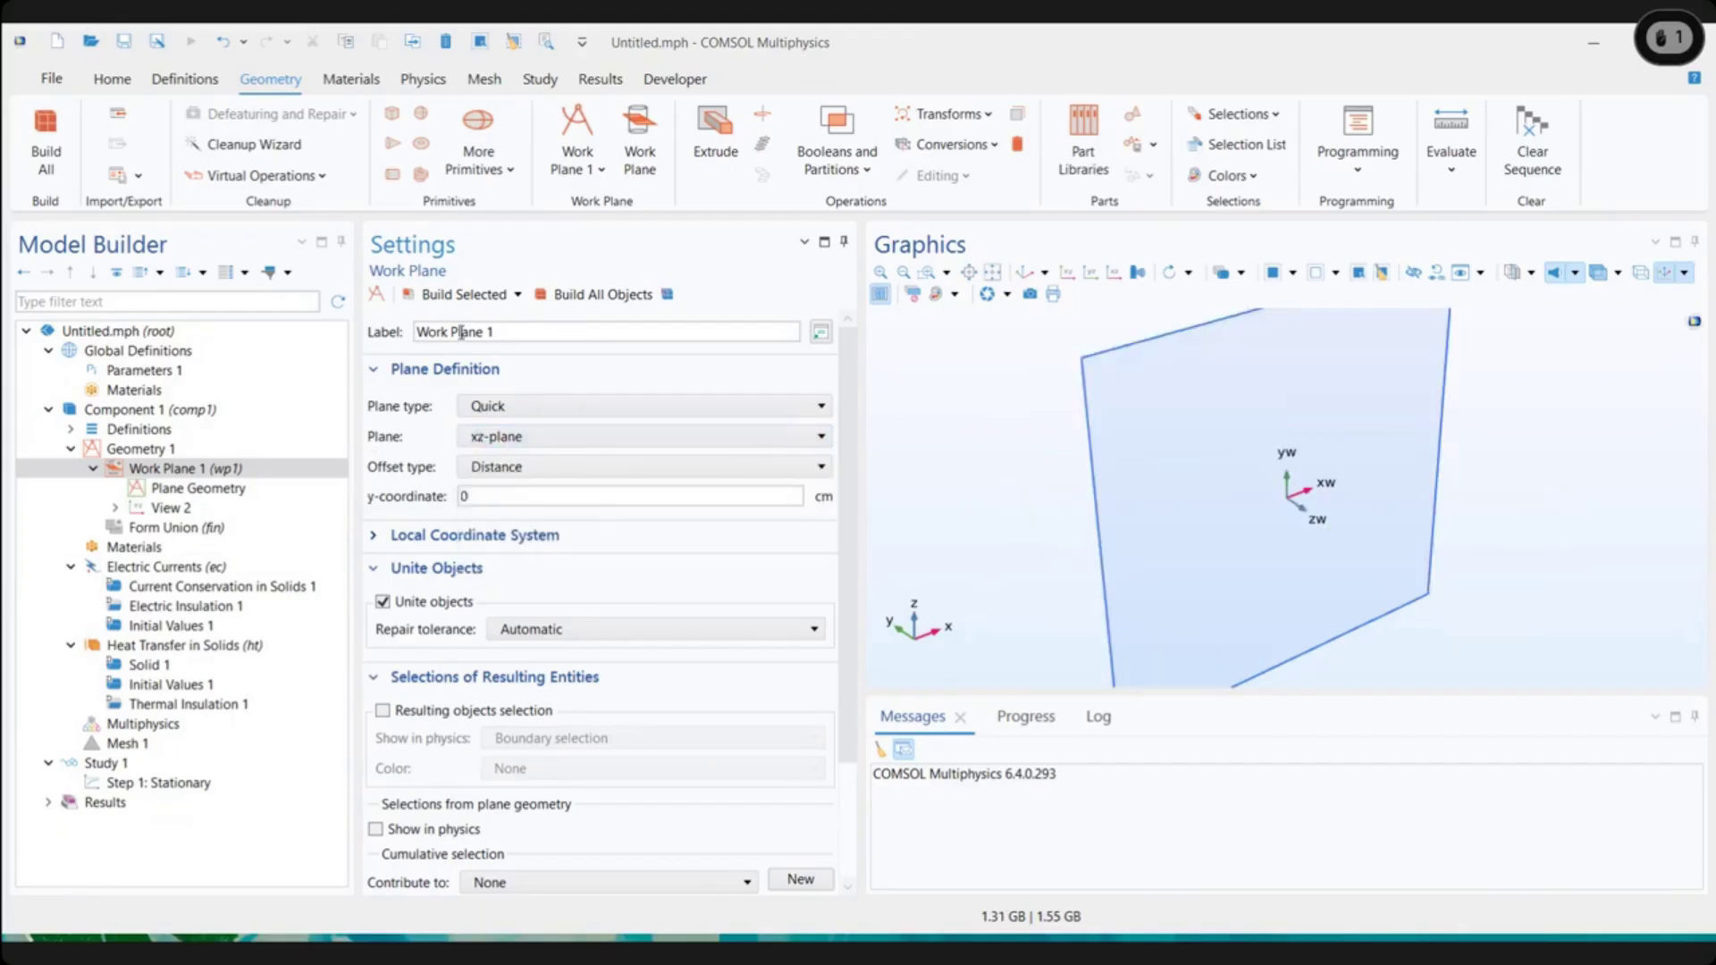
pyautogui.click(456, 295)
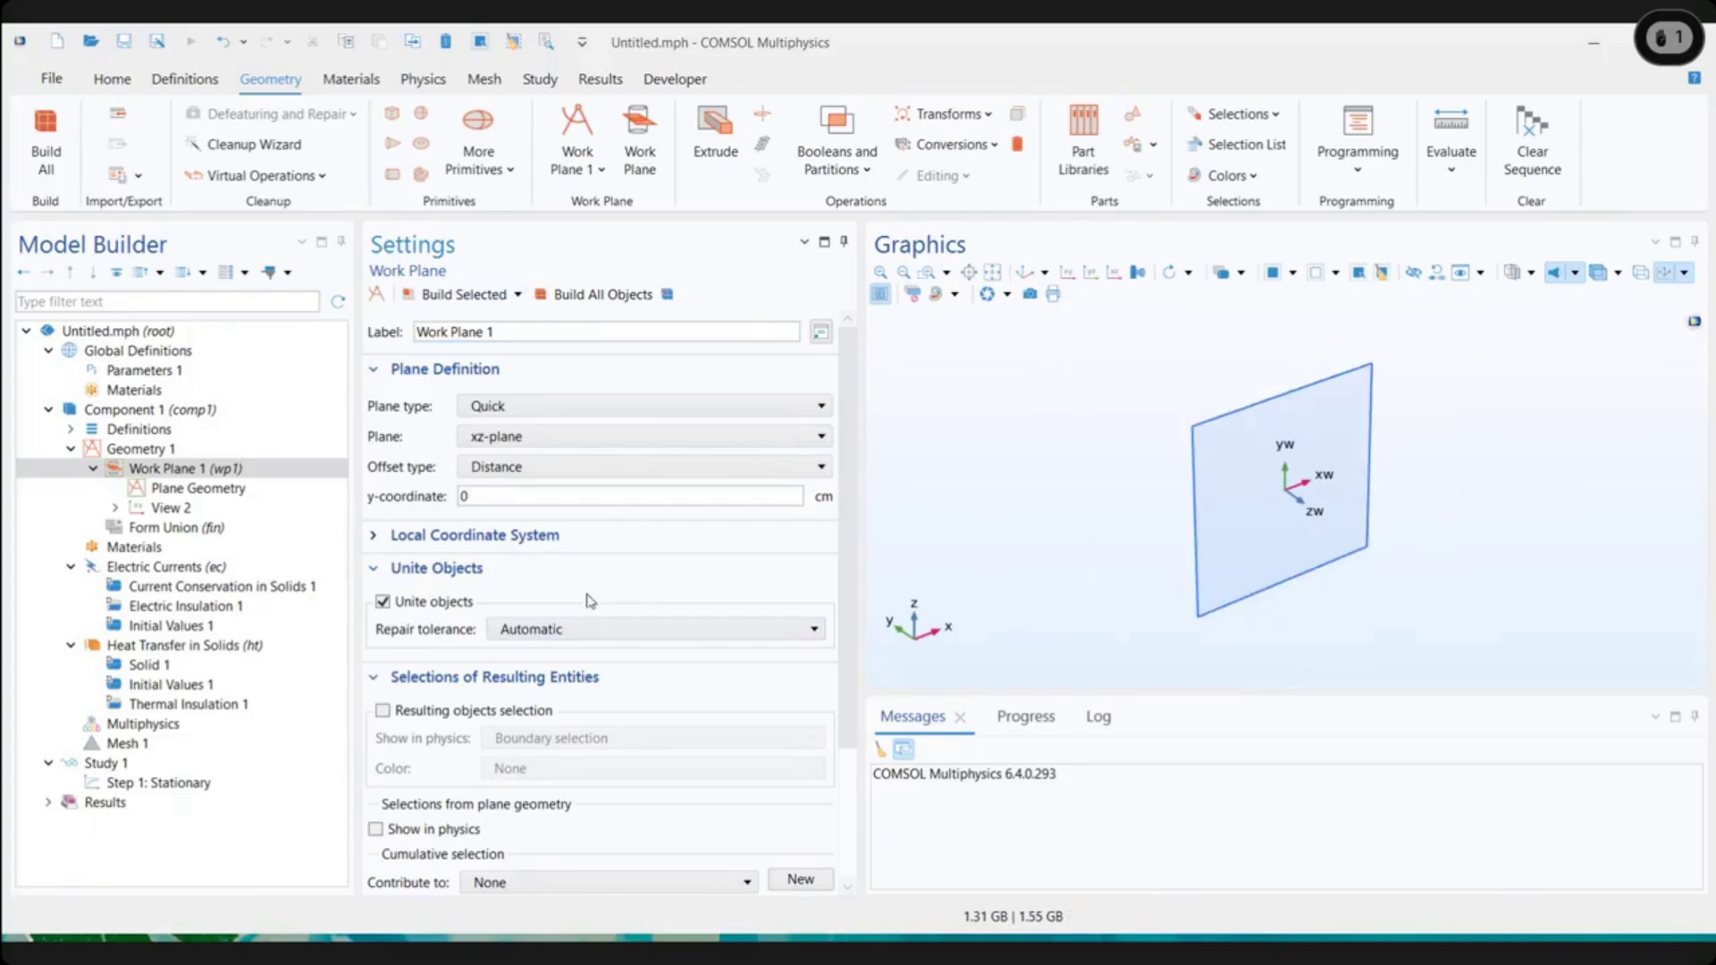
# Open the plane geometry of Work Plane 1
pyautogui.click(204, 490)
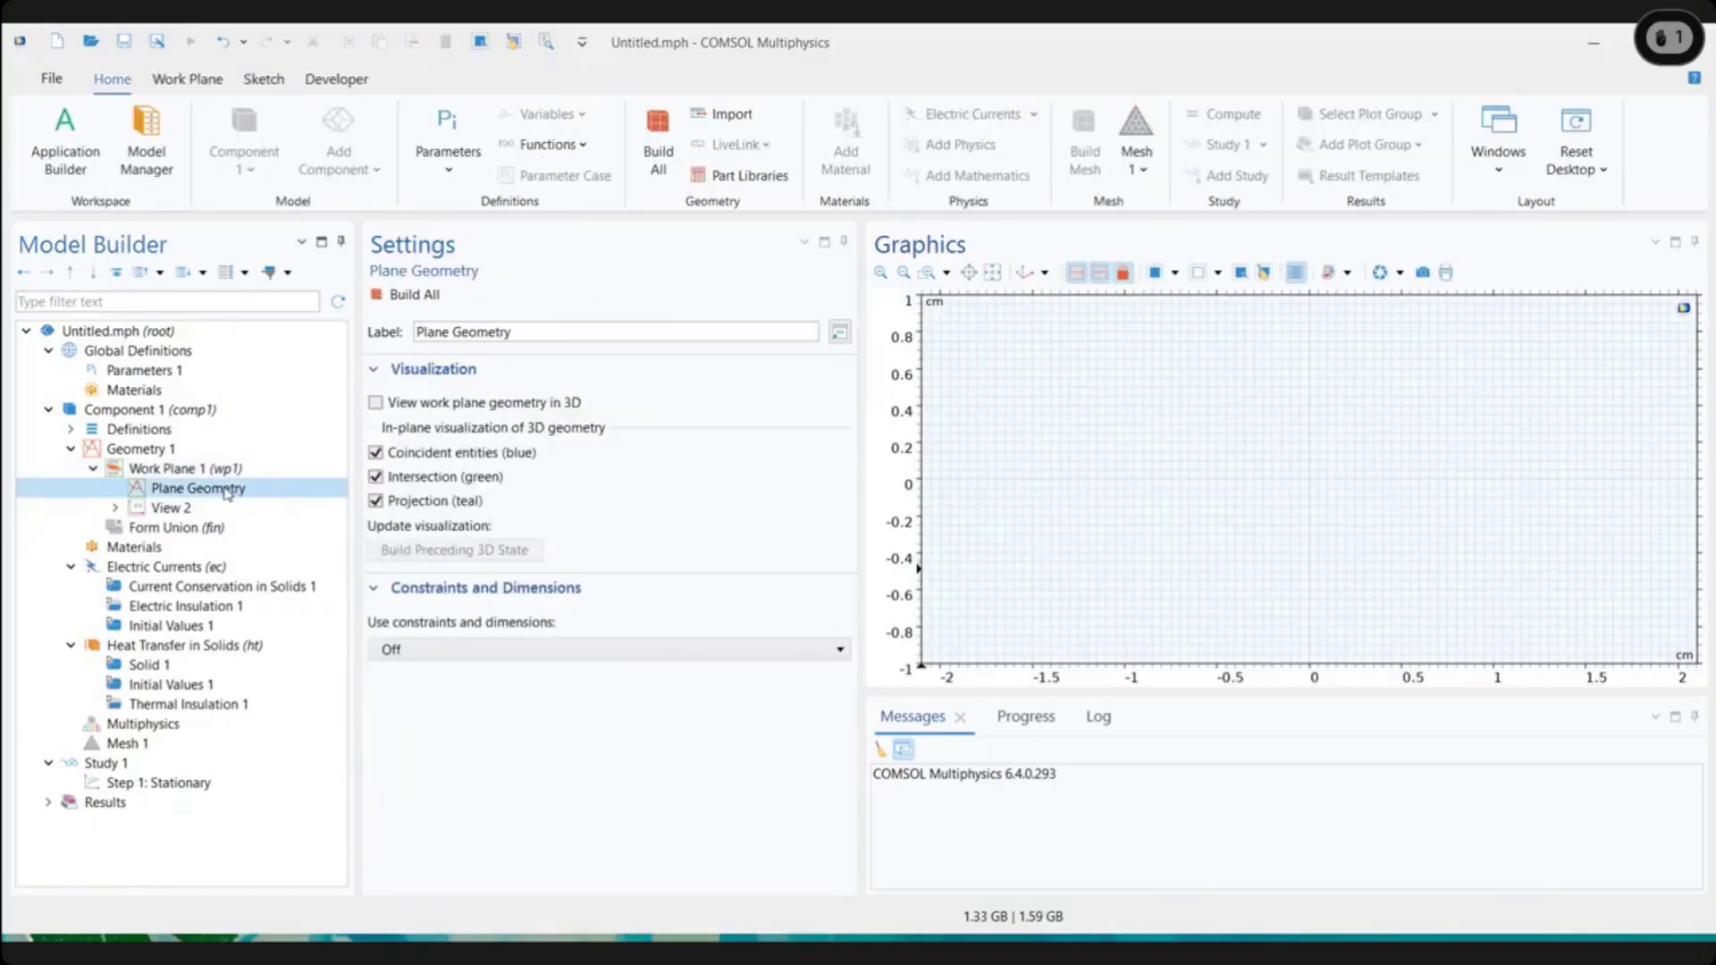
pyautogui.rightClick(236, 490)
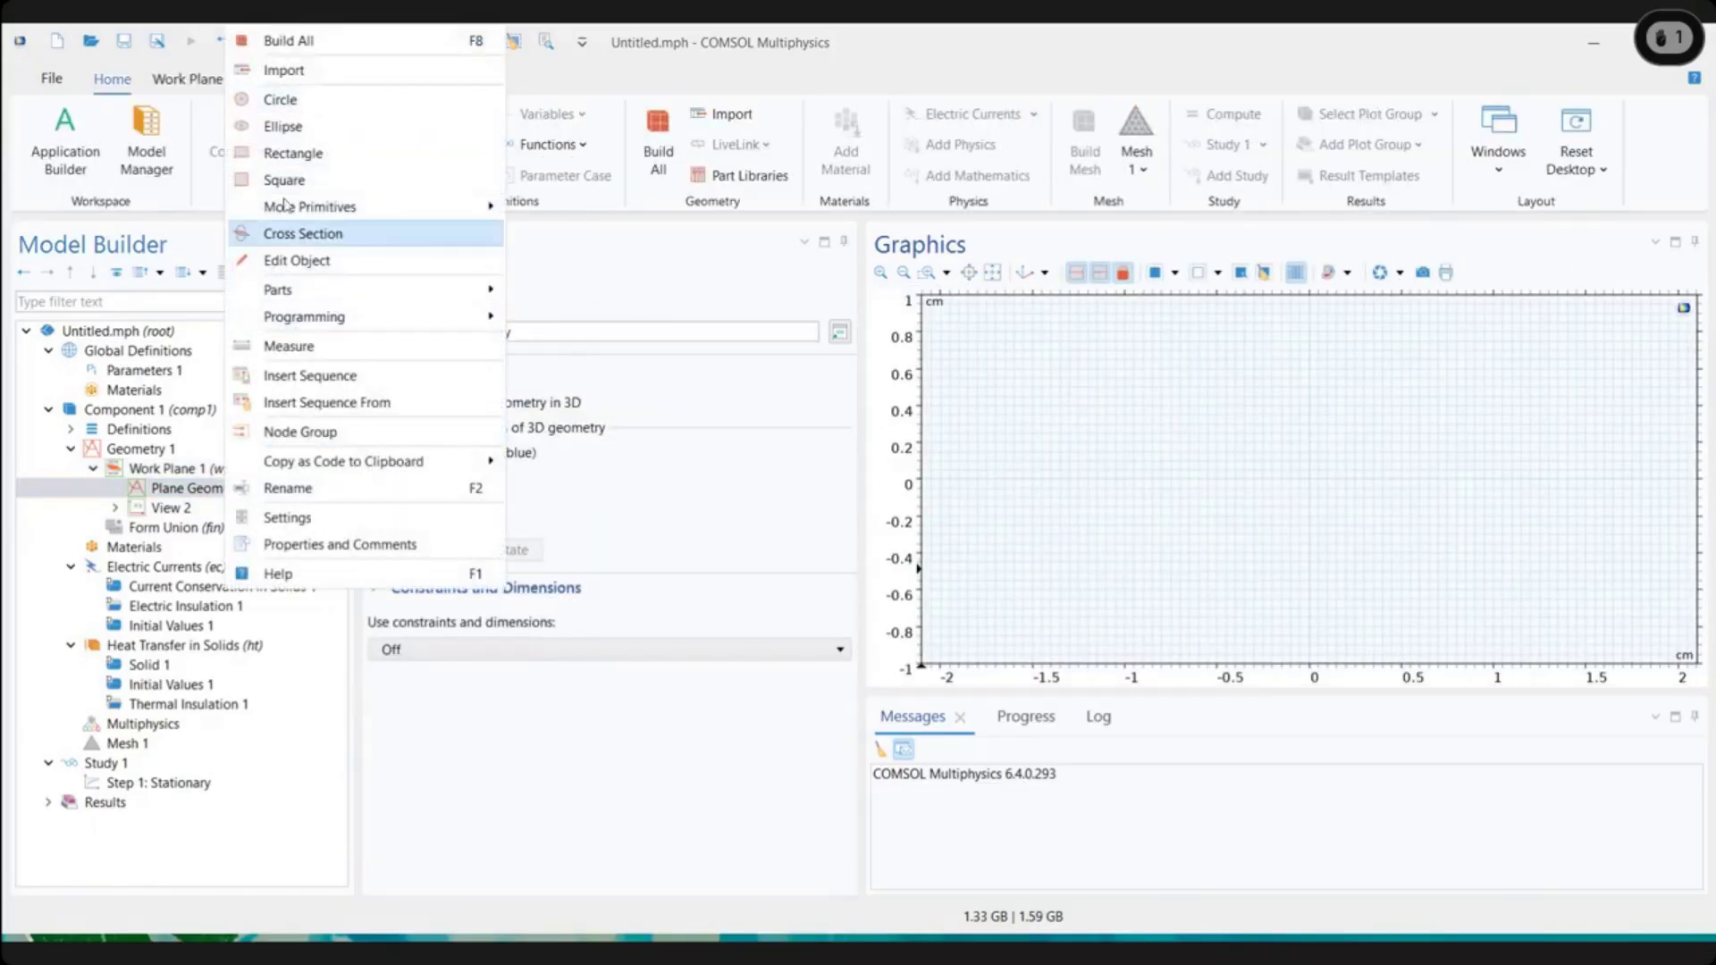
pyautogui.moveTo(285, 206)
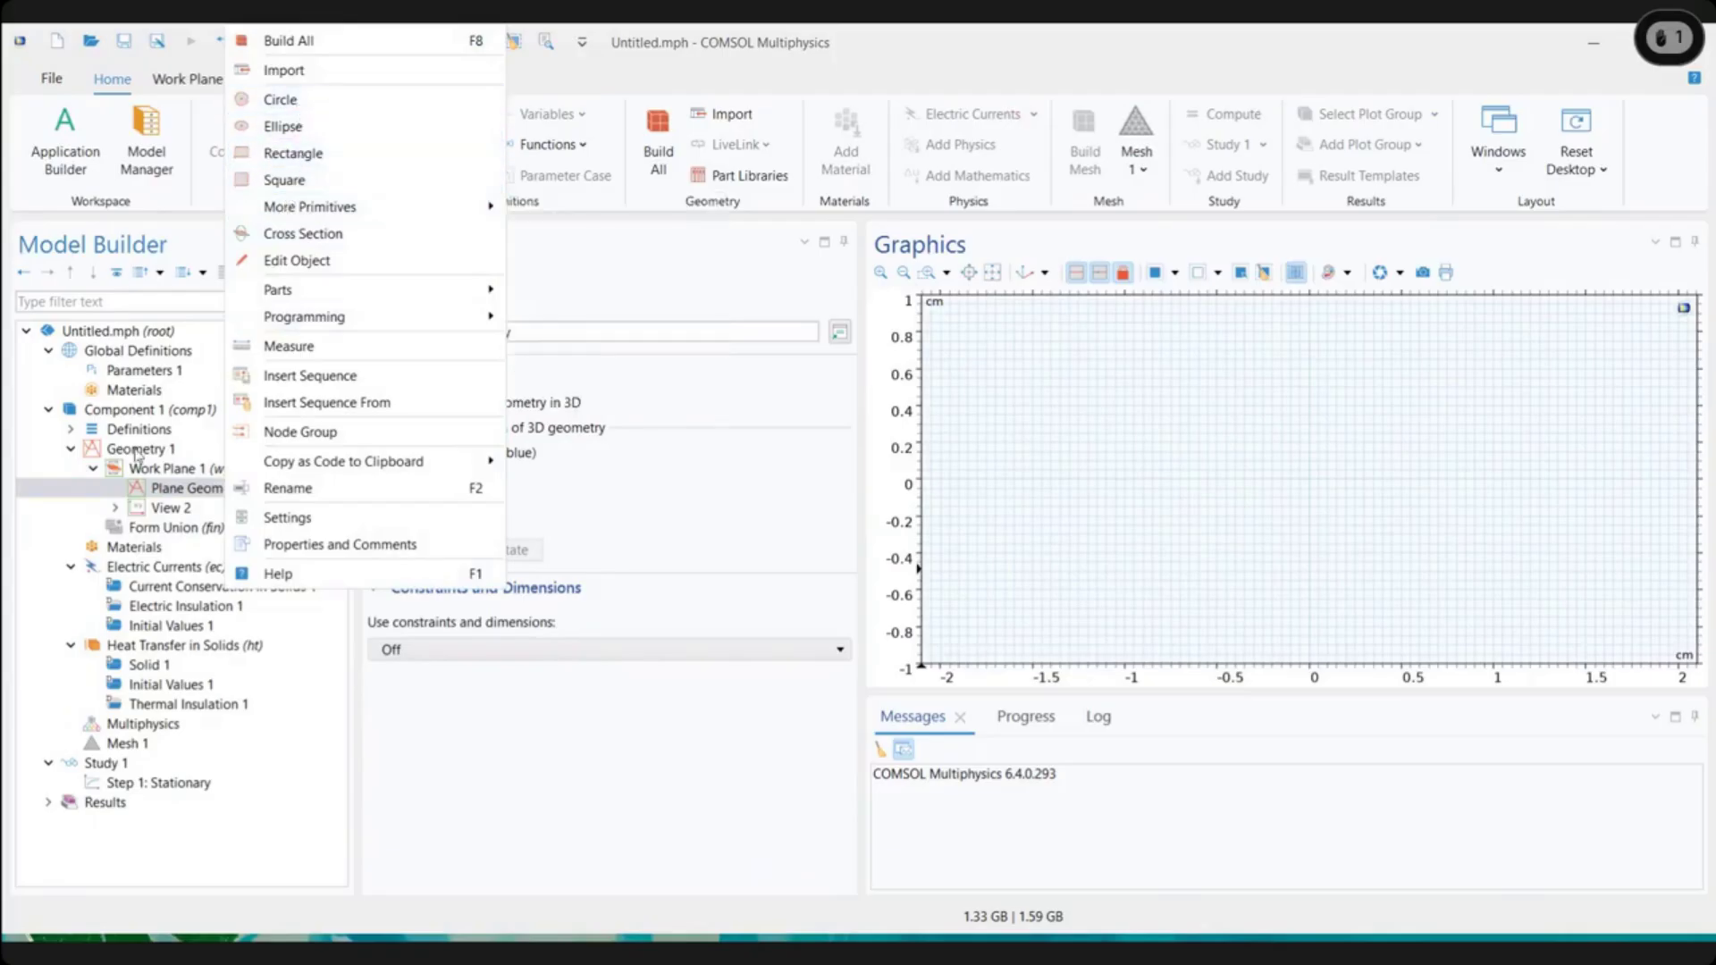
pyautogui.click(159, 491)
pyautogui.click(179, 488)
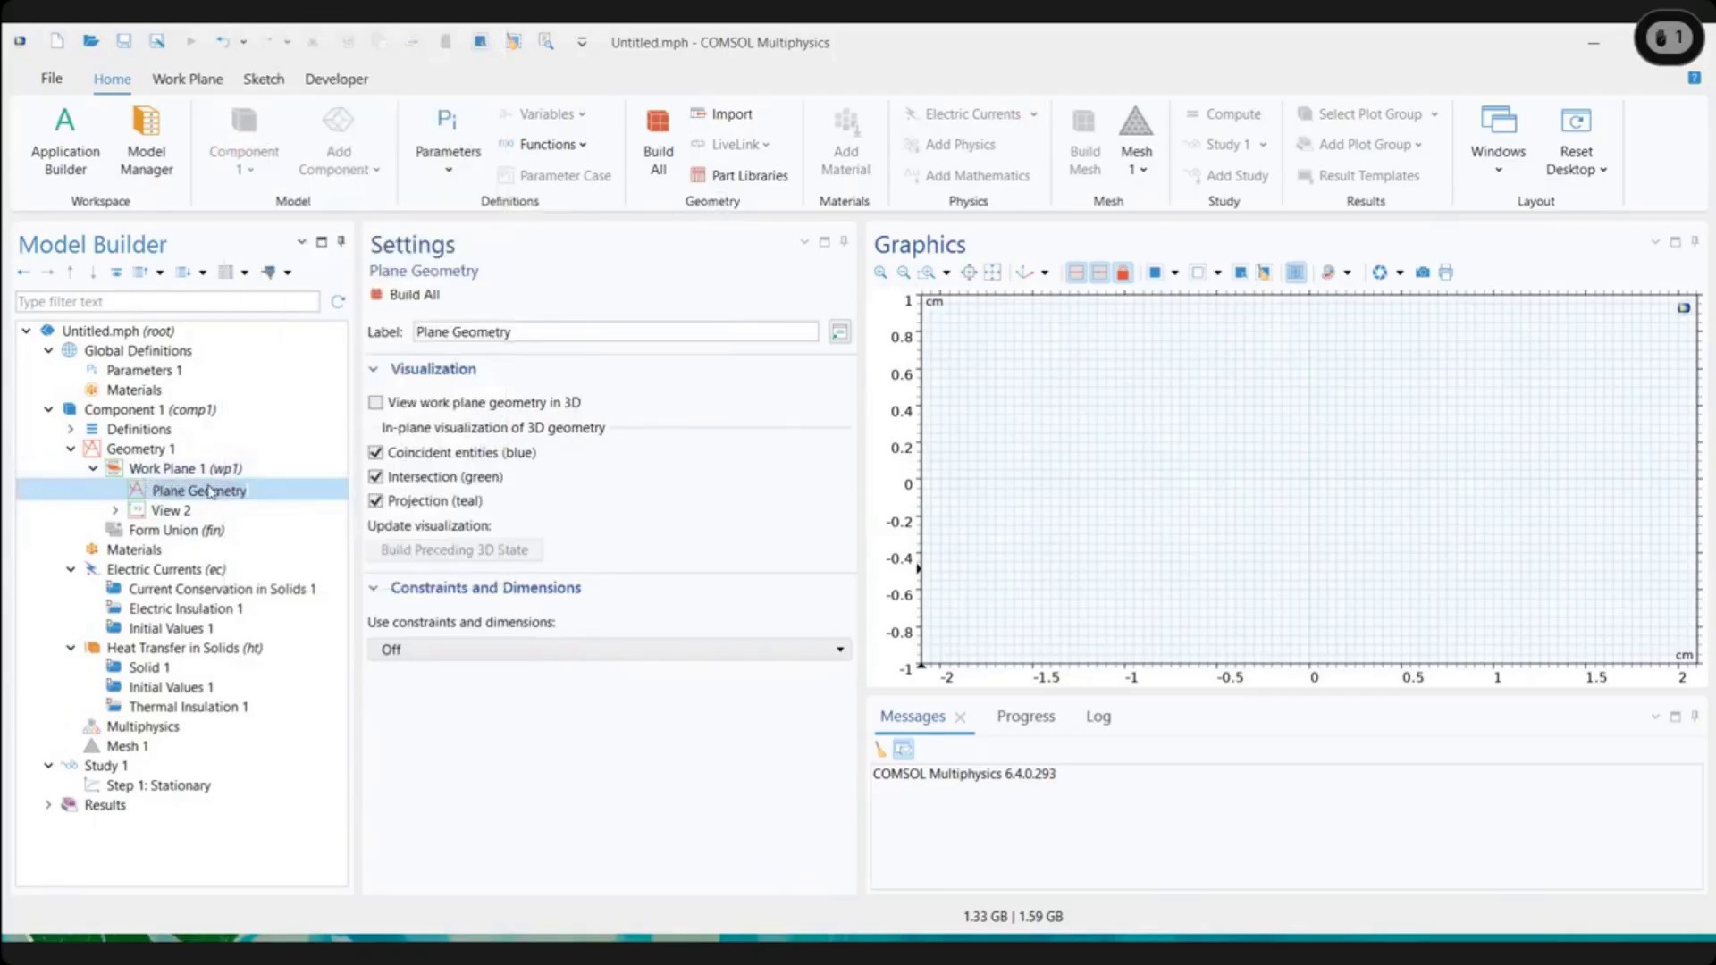
pyautogui.press('Return')
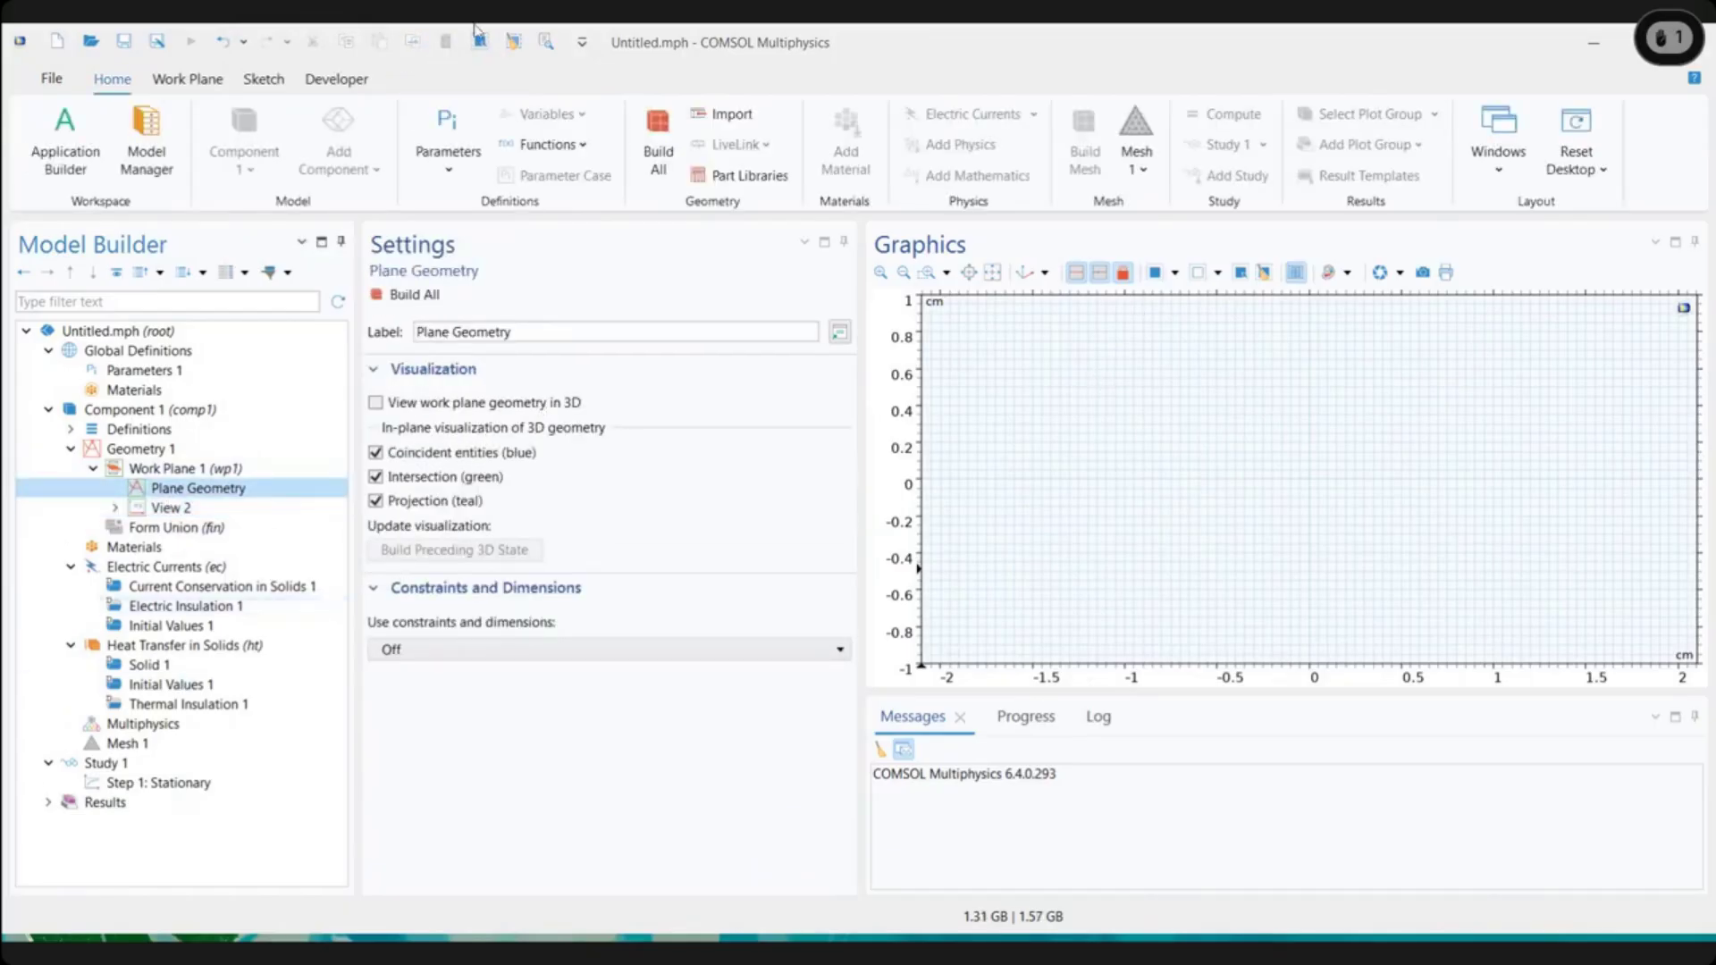
# Add a rectangle to the plane geometry with width L+2*tbb and height 0.1 [m]
pyautogui.click(203, 85)
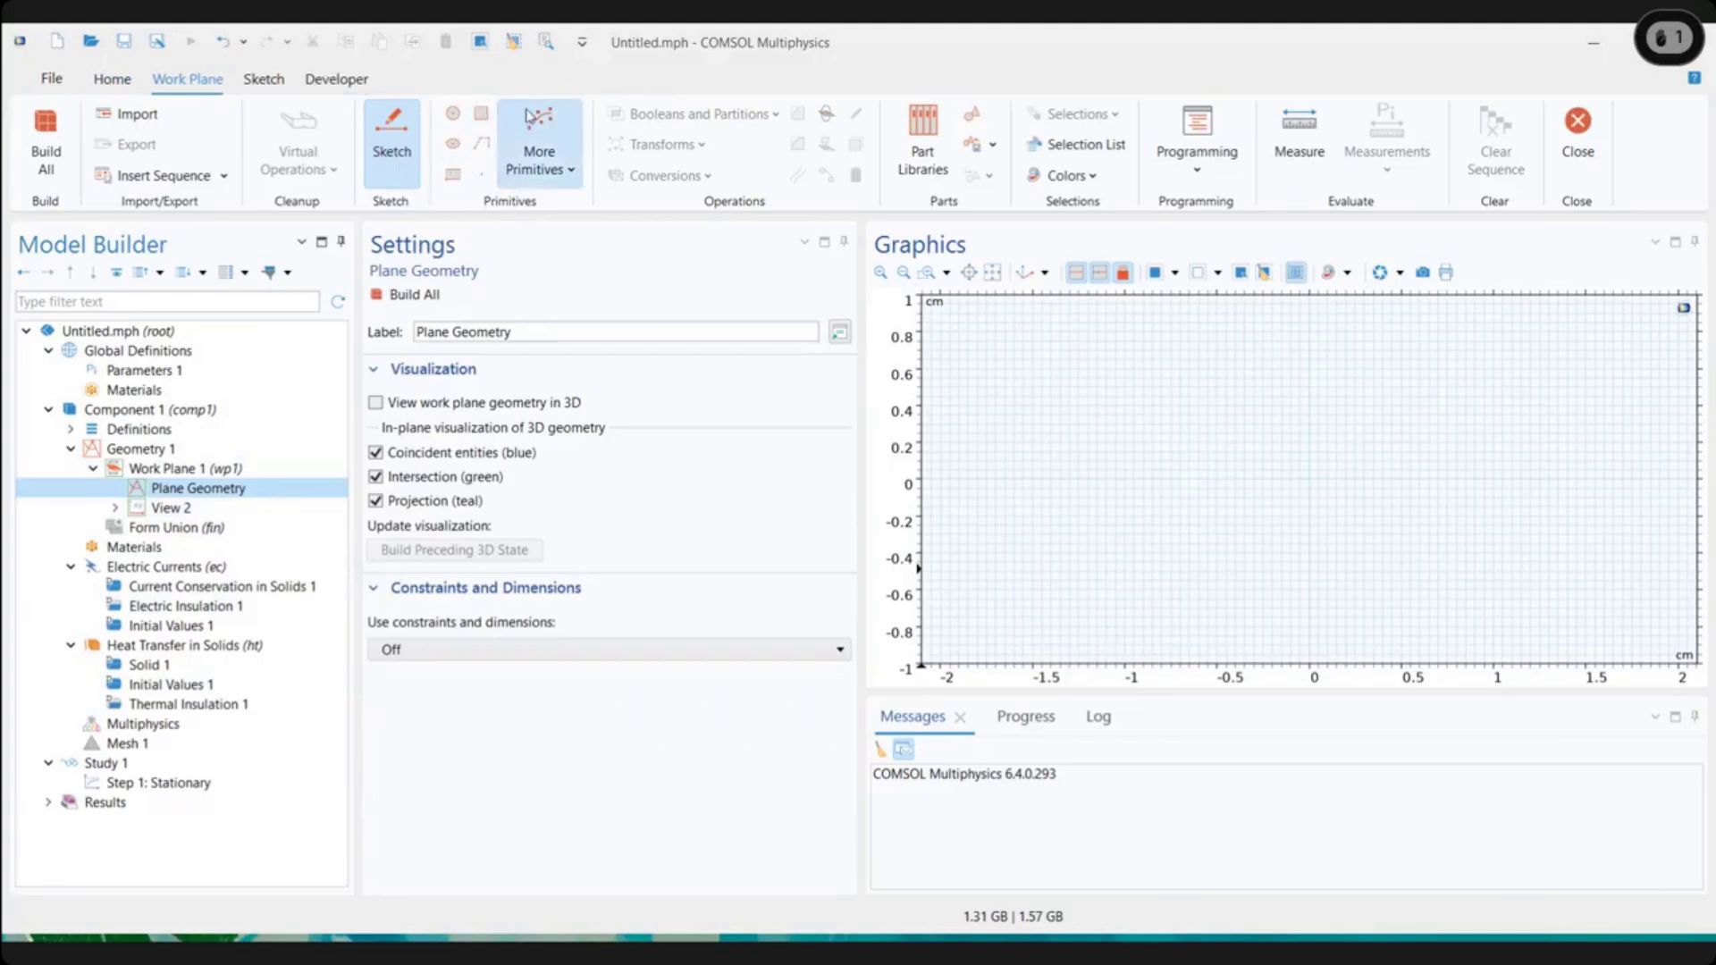
pyautogui.click(455, 179)
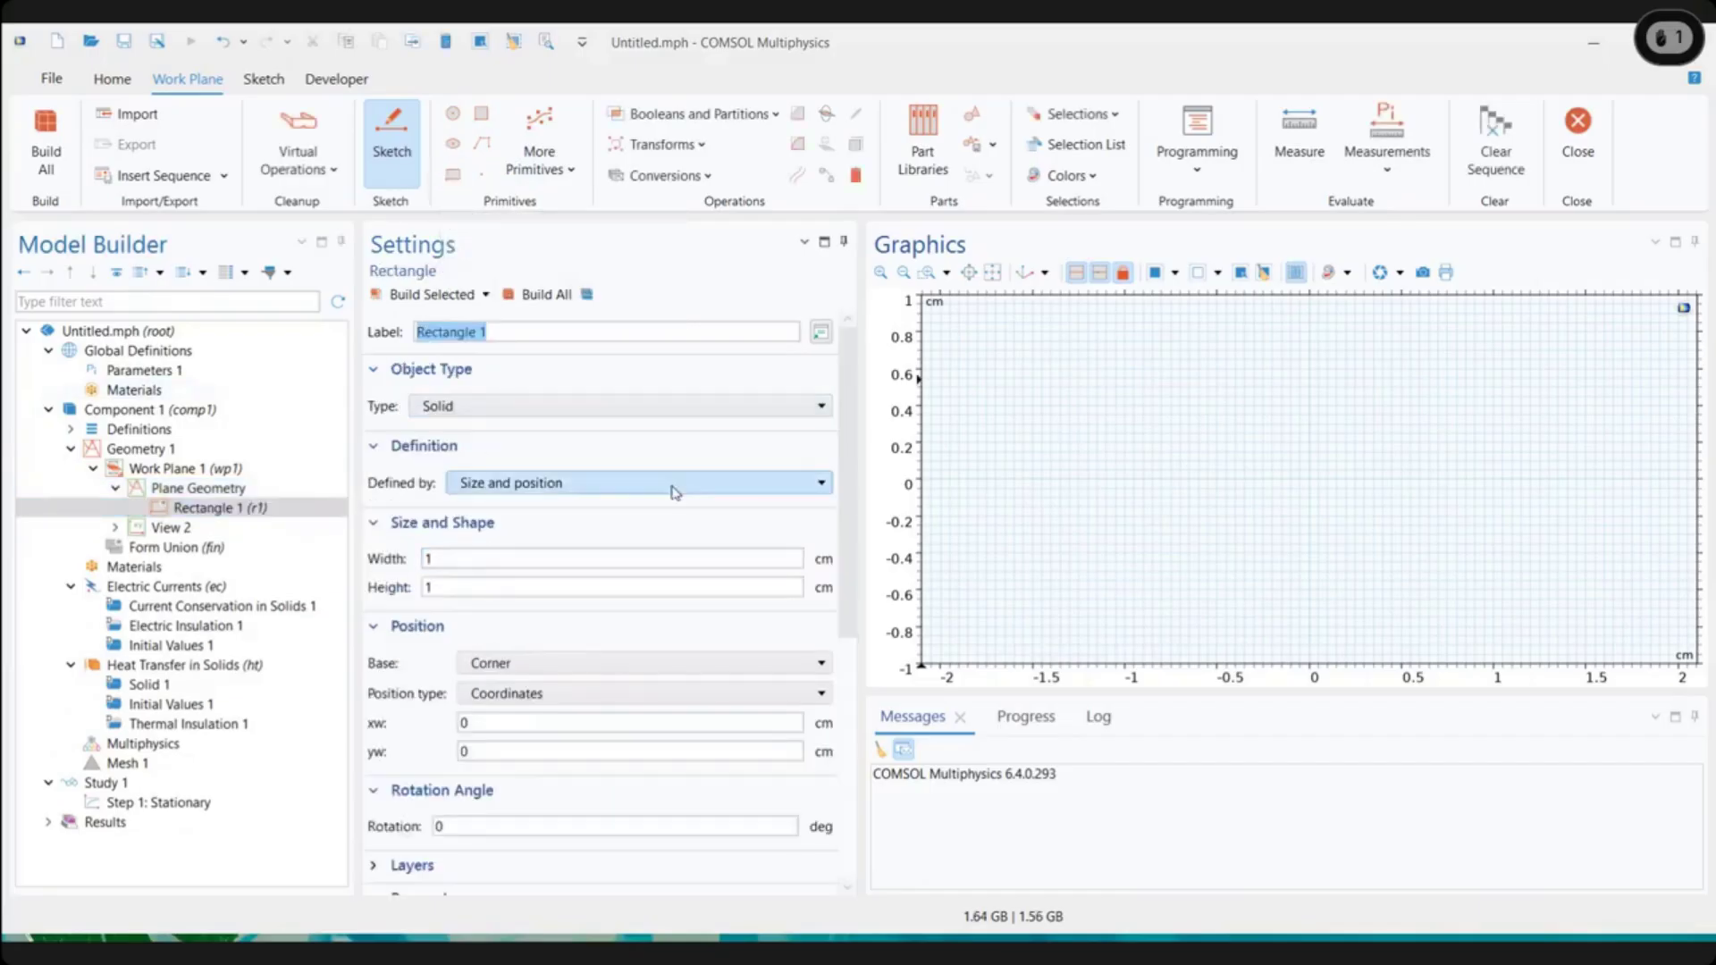
pyautogui.click(459, 555)
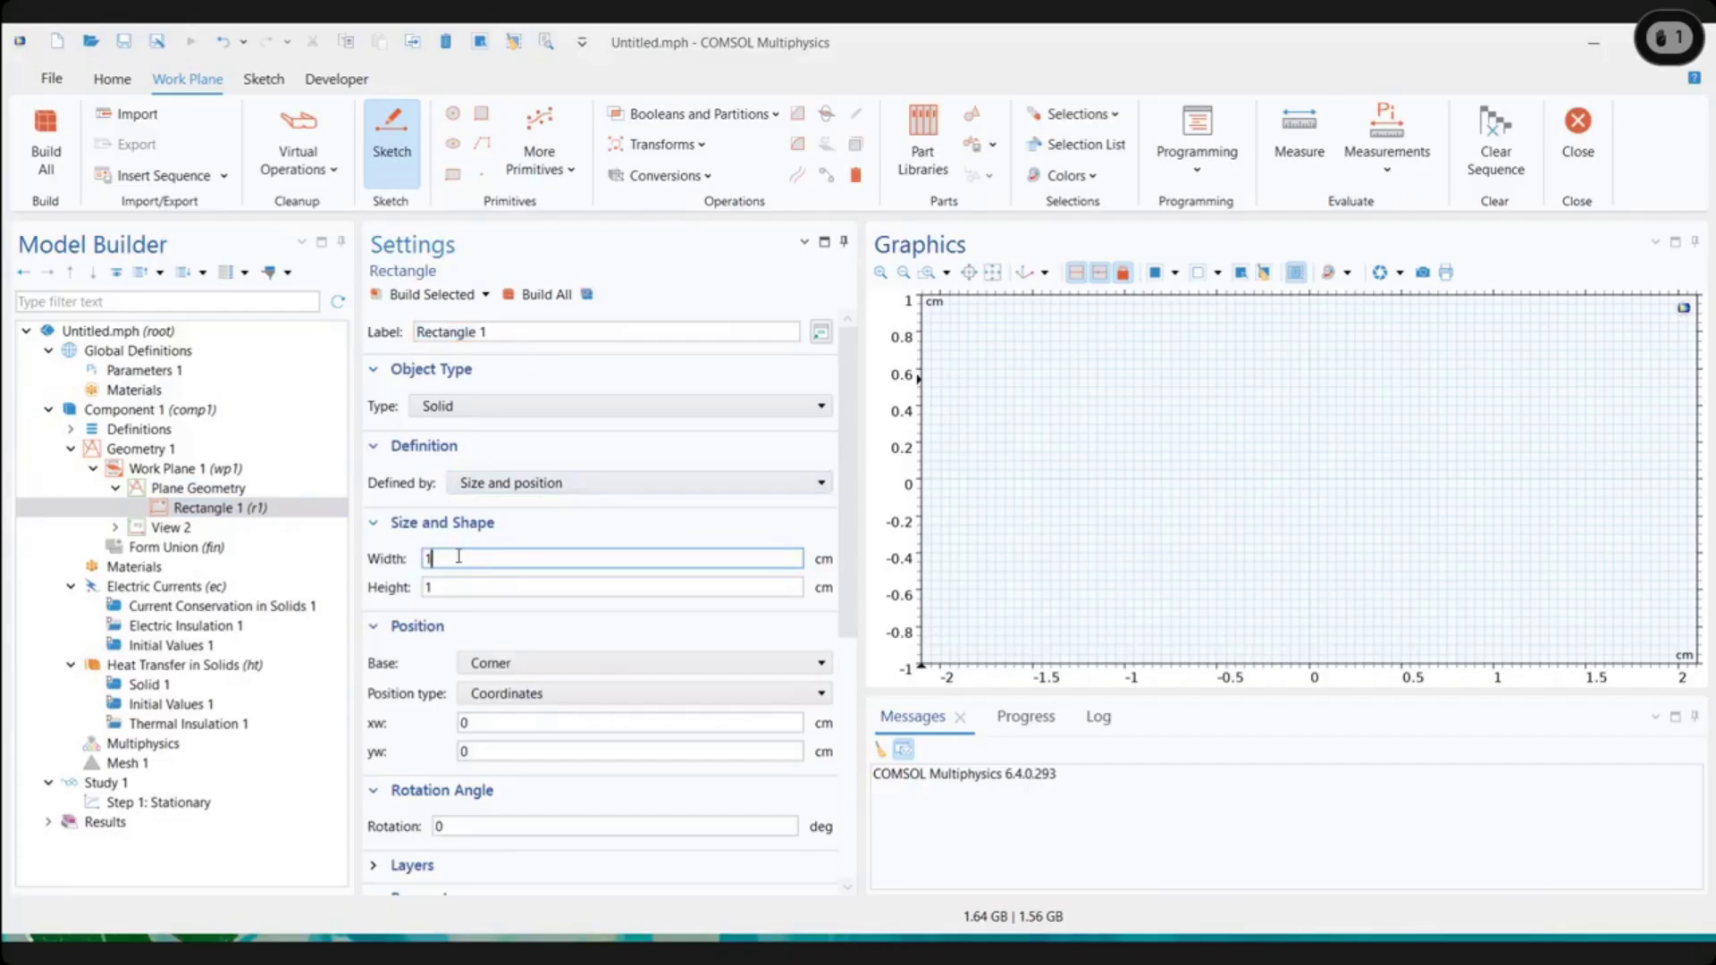
pyautogui.moveTo(443, 559); pyautogui.dragTo(383, 561)
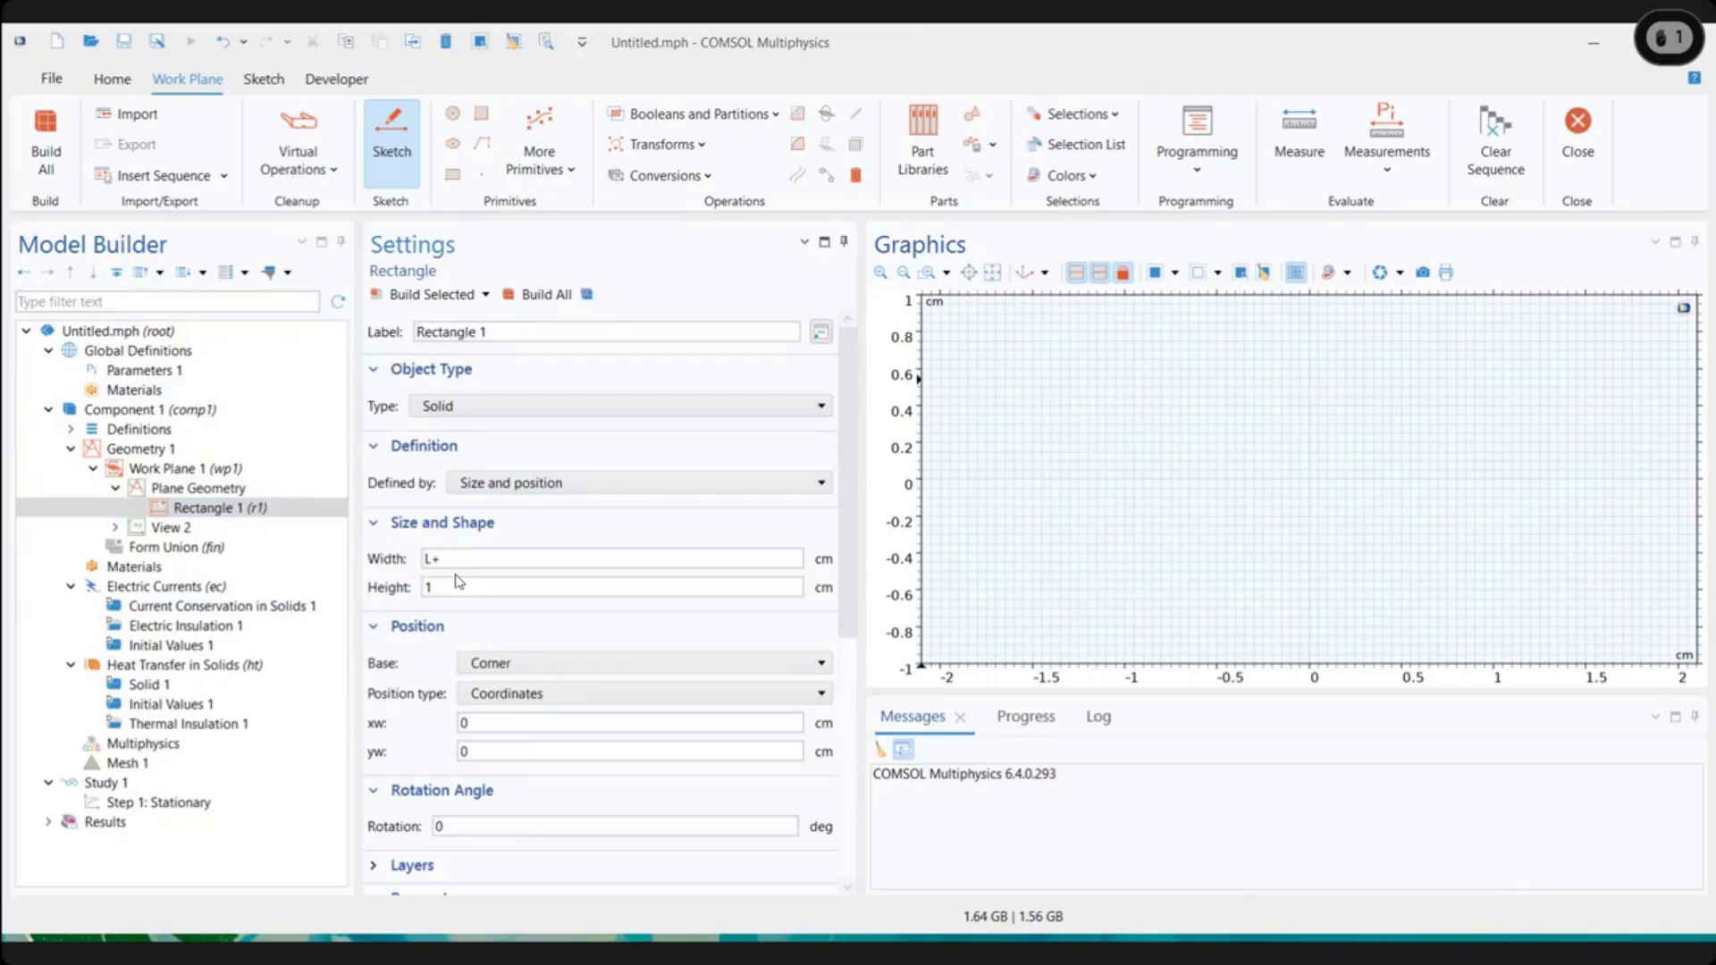
pyautogui.write('tbb')
pyautogui.press('Tab')
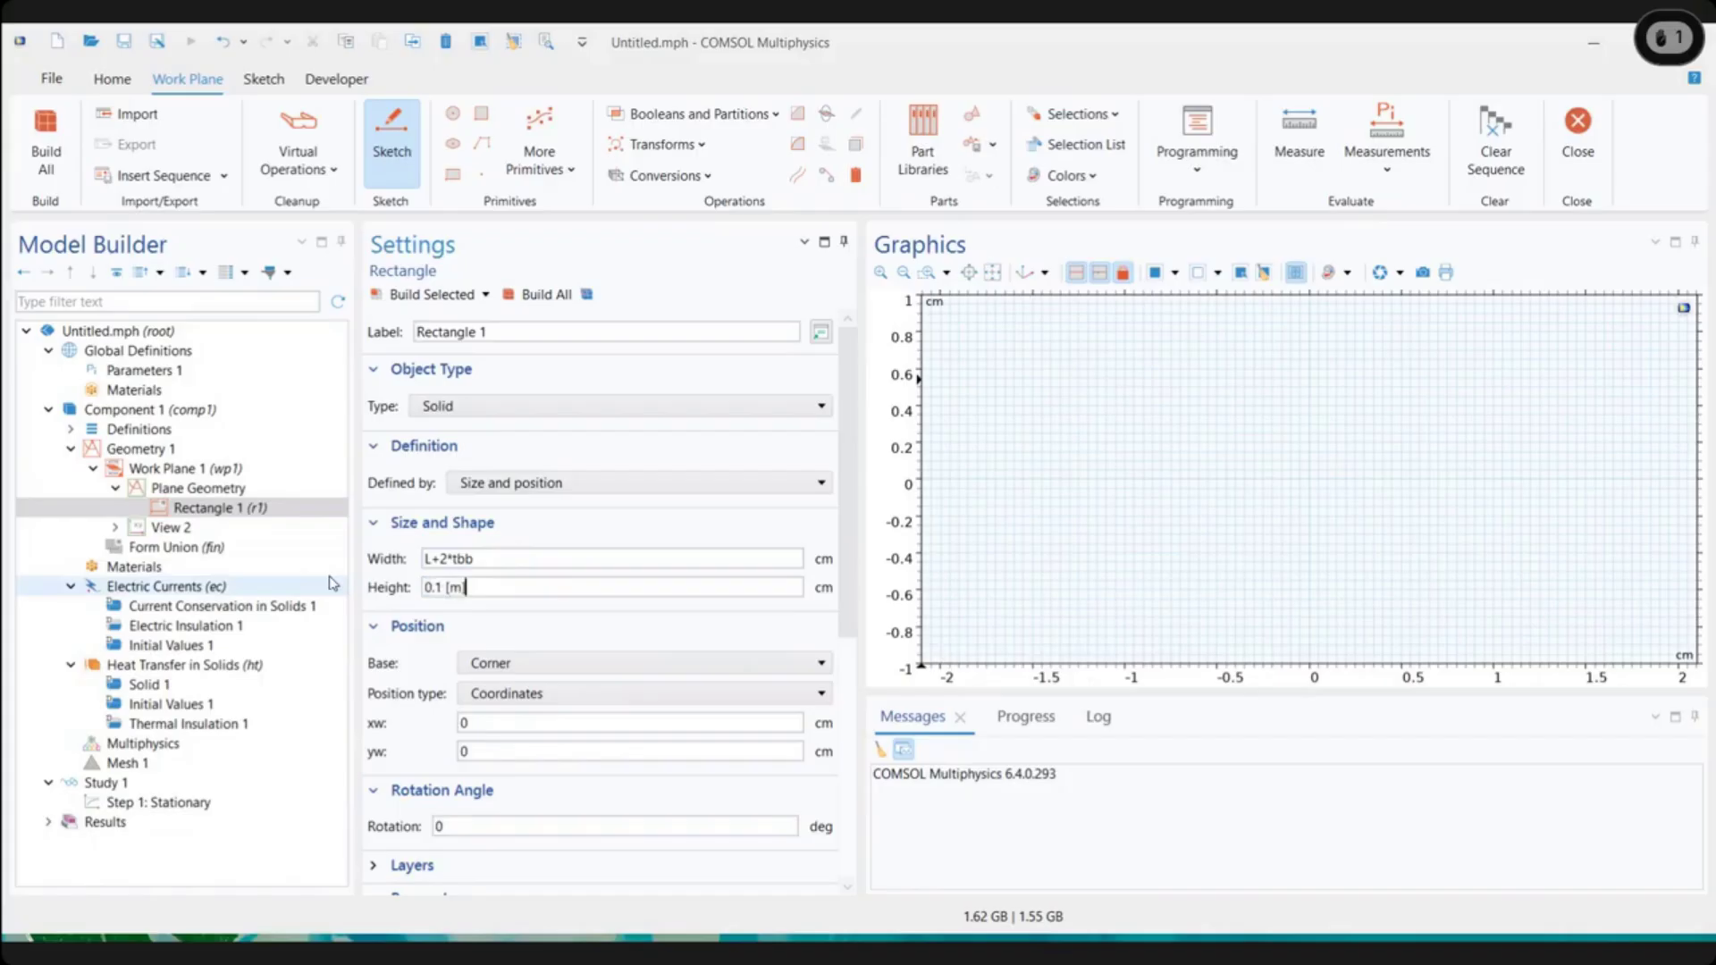
# Check Geometry 1's length unit against the rectangle's height, and build Rectangle 1
pyautogui.click(464, 594)
pyautogui.moveTo(467, 587); pyautogui.dragTo(446, 587)
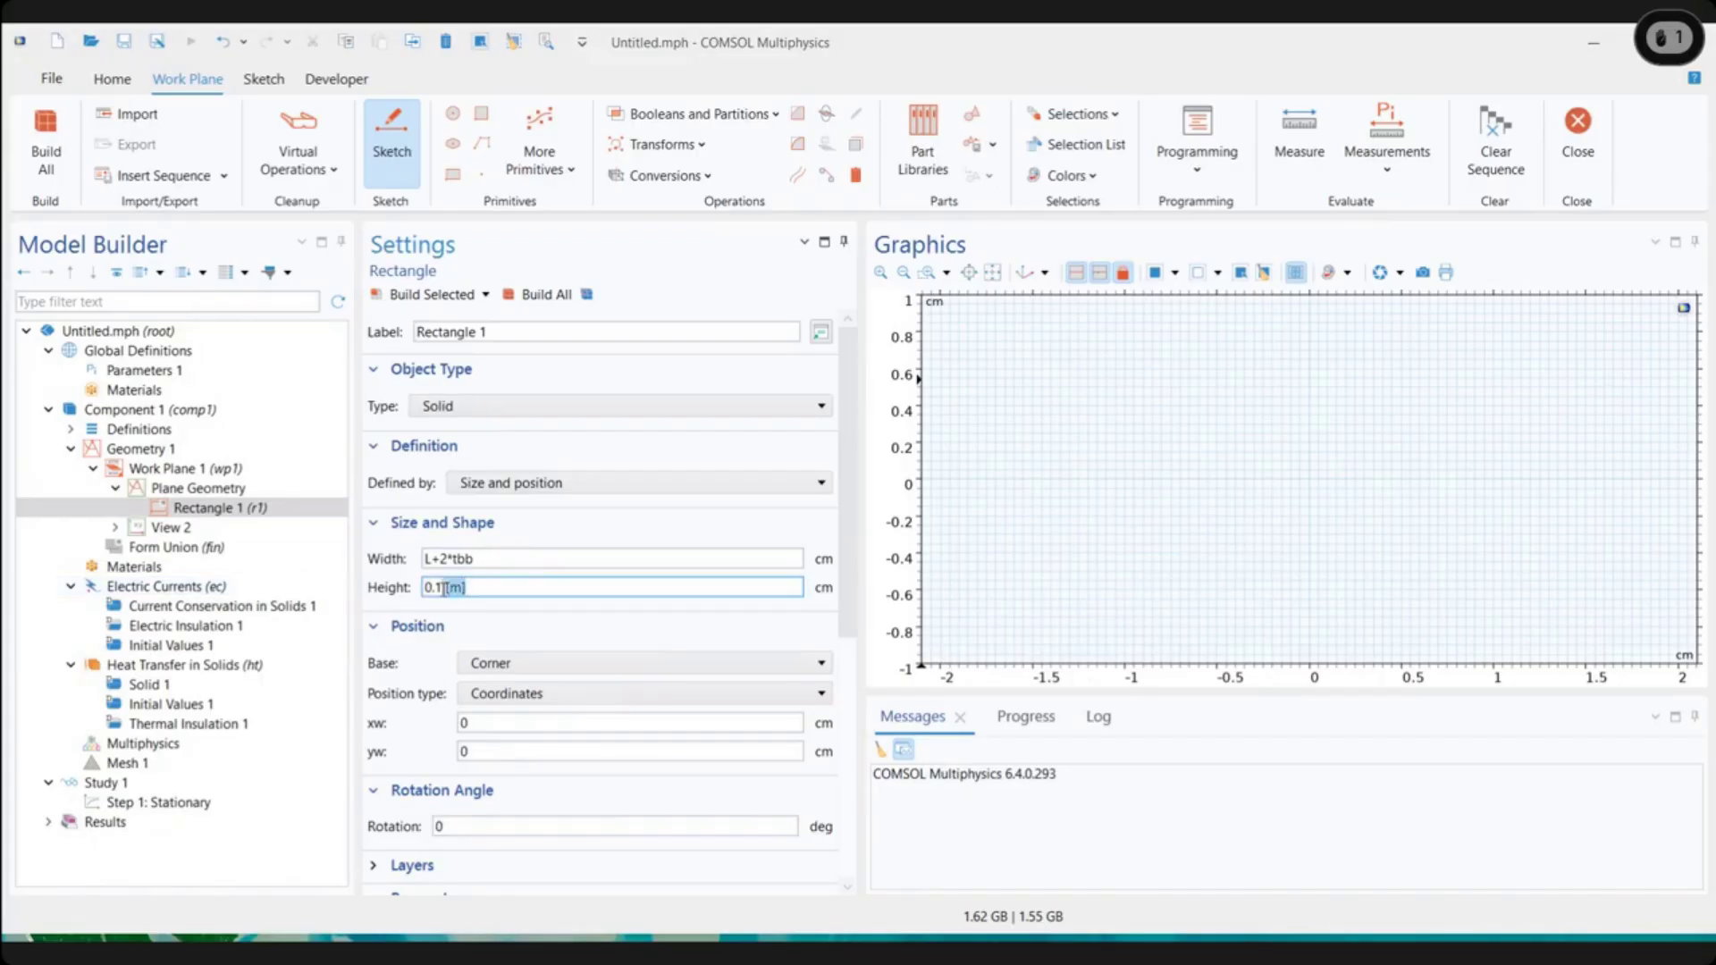
pyautogui.click(430, 587)
pyautogui.click(143, 456)
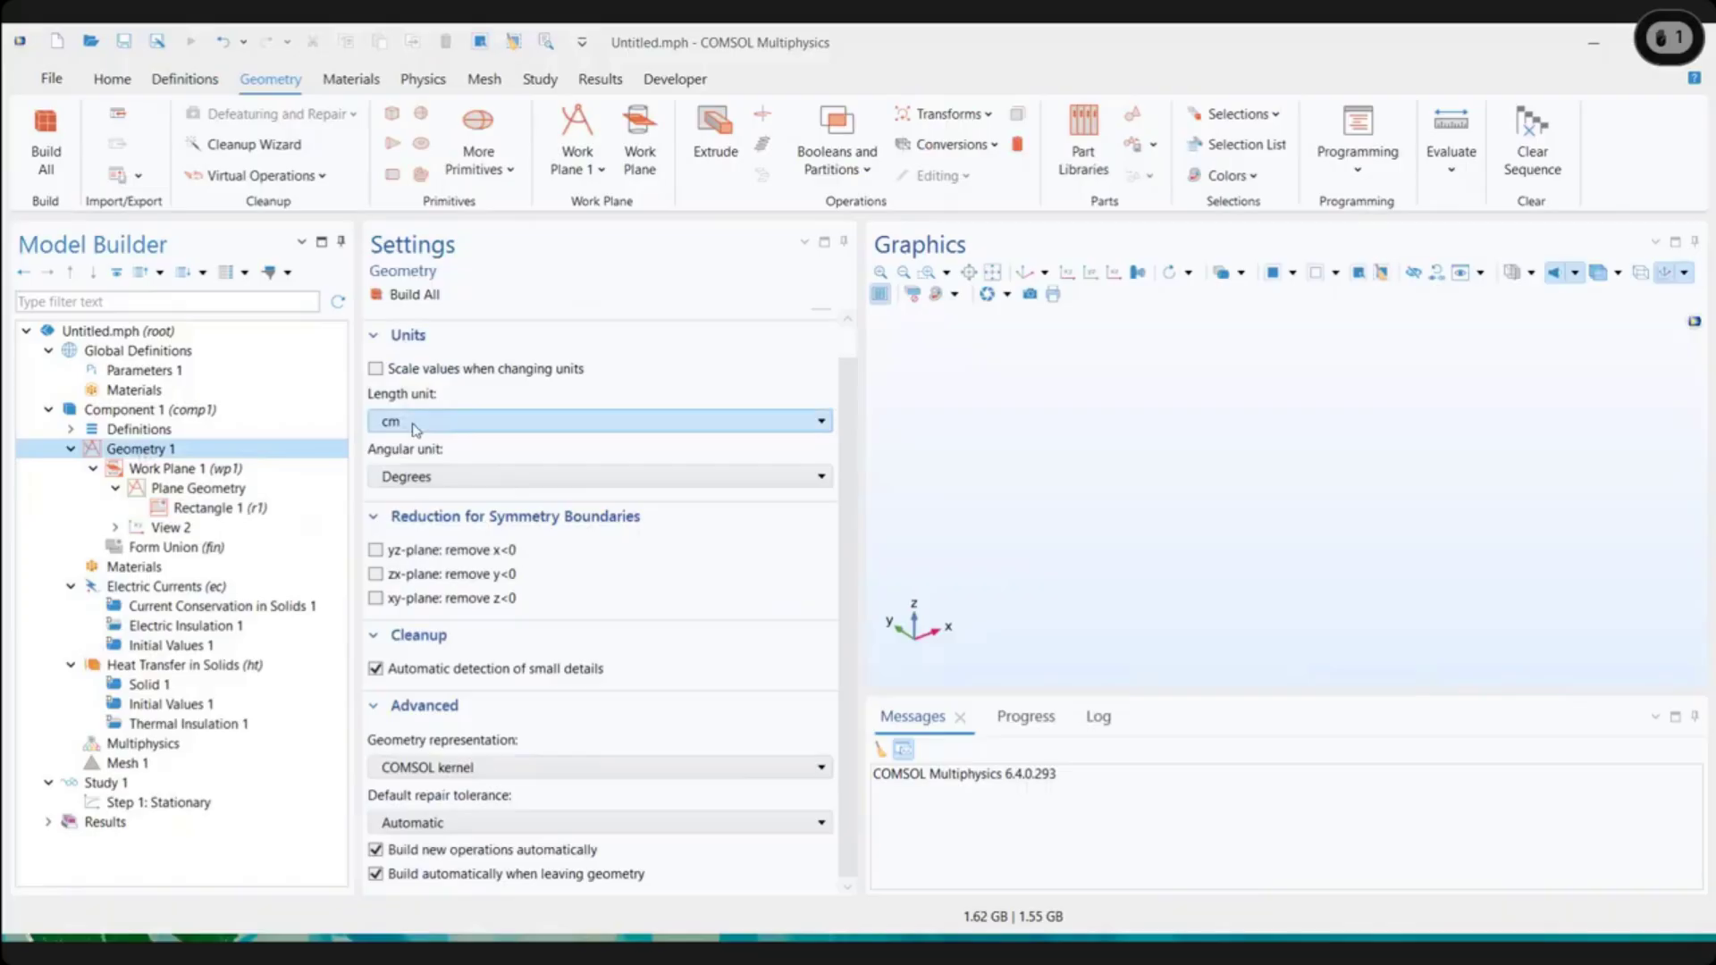
pyautogui.click(254, 511)
pyautogui.click(505, 587)
pyautogui.click(593, 563)
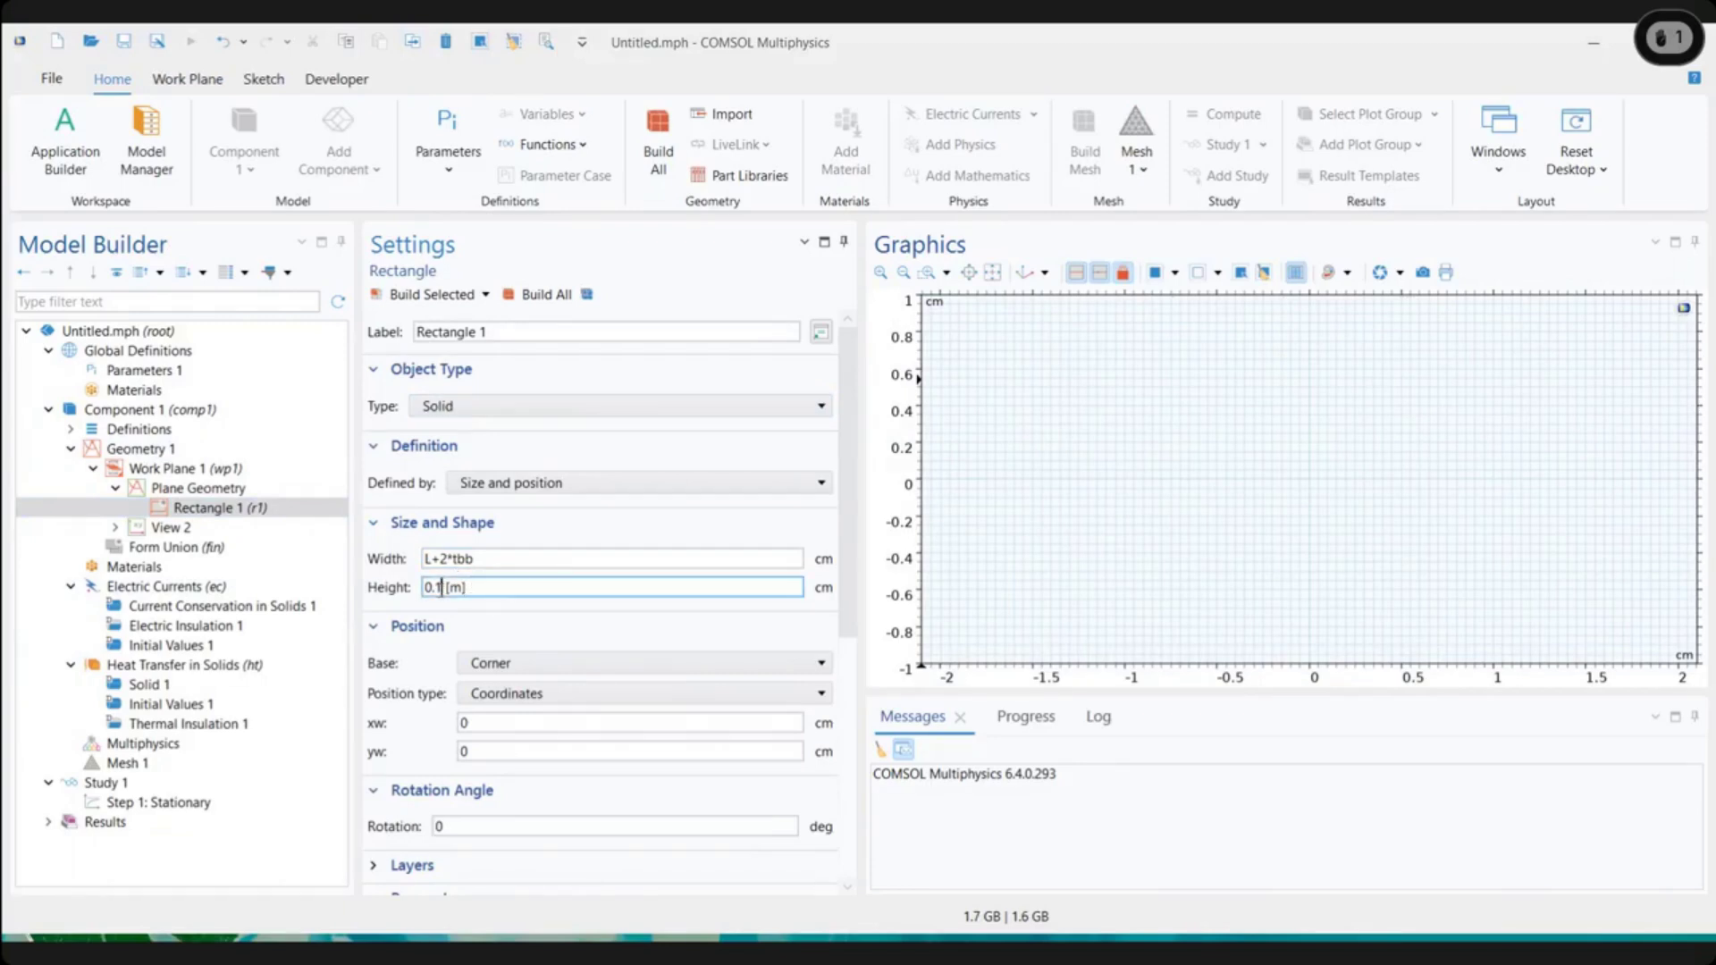
pyautogui.tripleClick(474, 582)
pyautogui.click(429, 294)
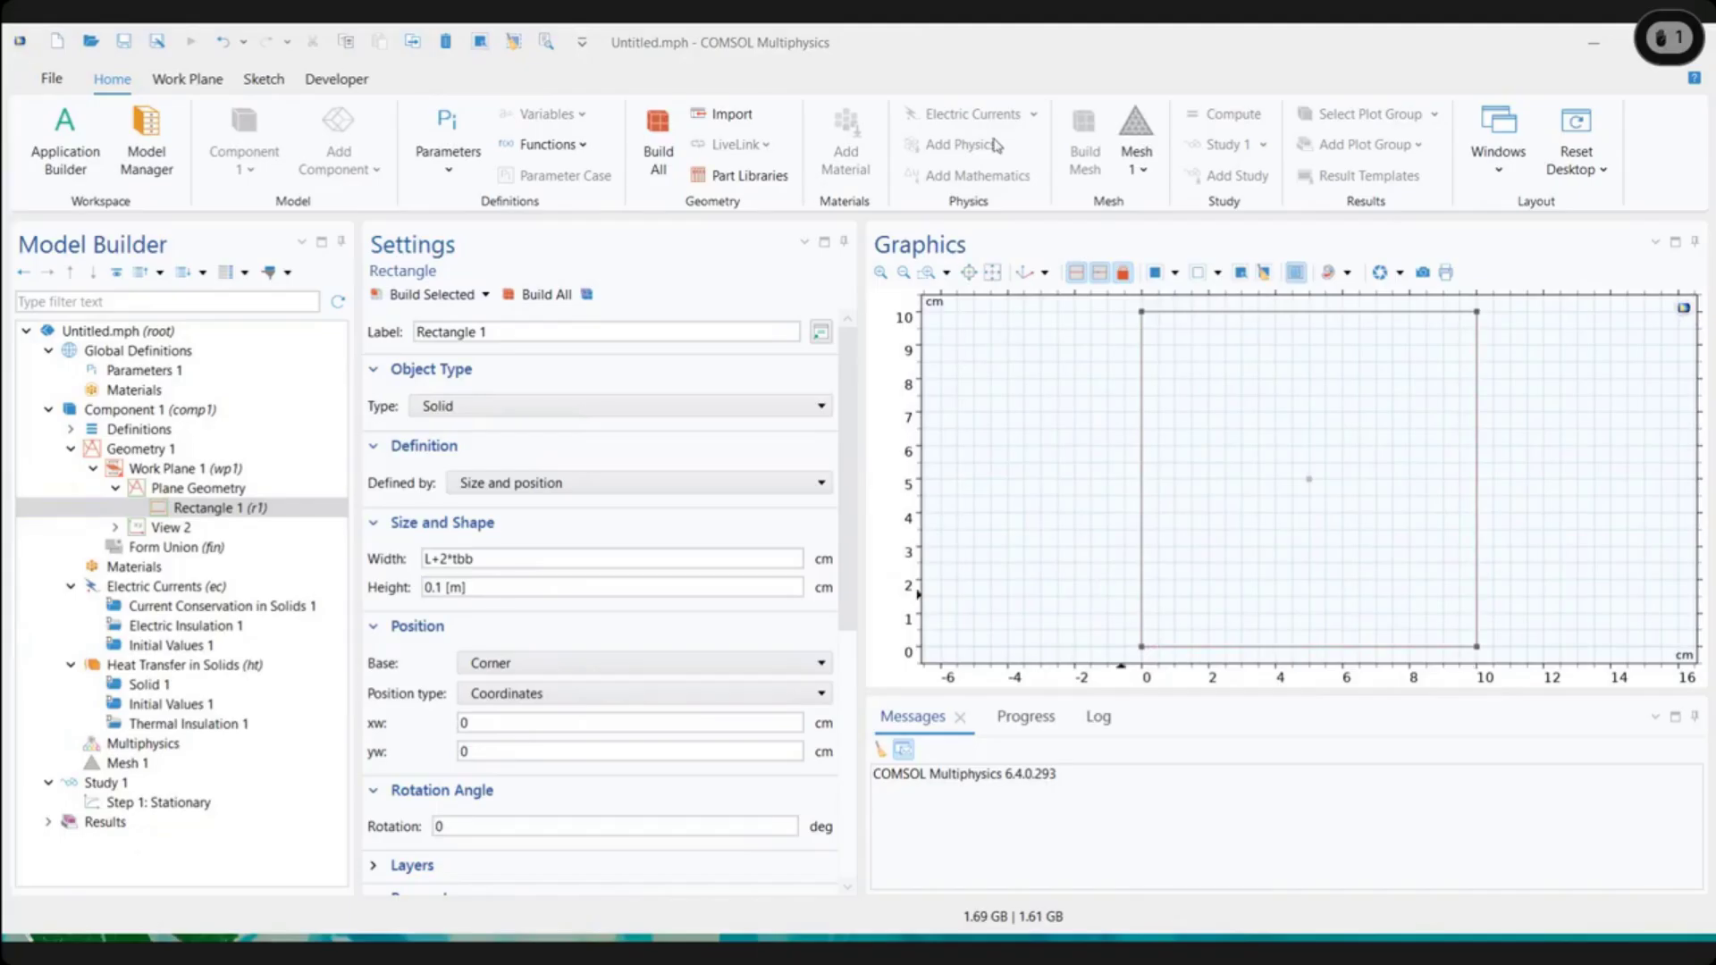
# Add a second rectangle to the plane geometry with width L+tbb and height 0.1[m]-tbb, and build it
pyautogui.click(176, 491)
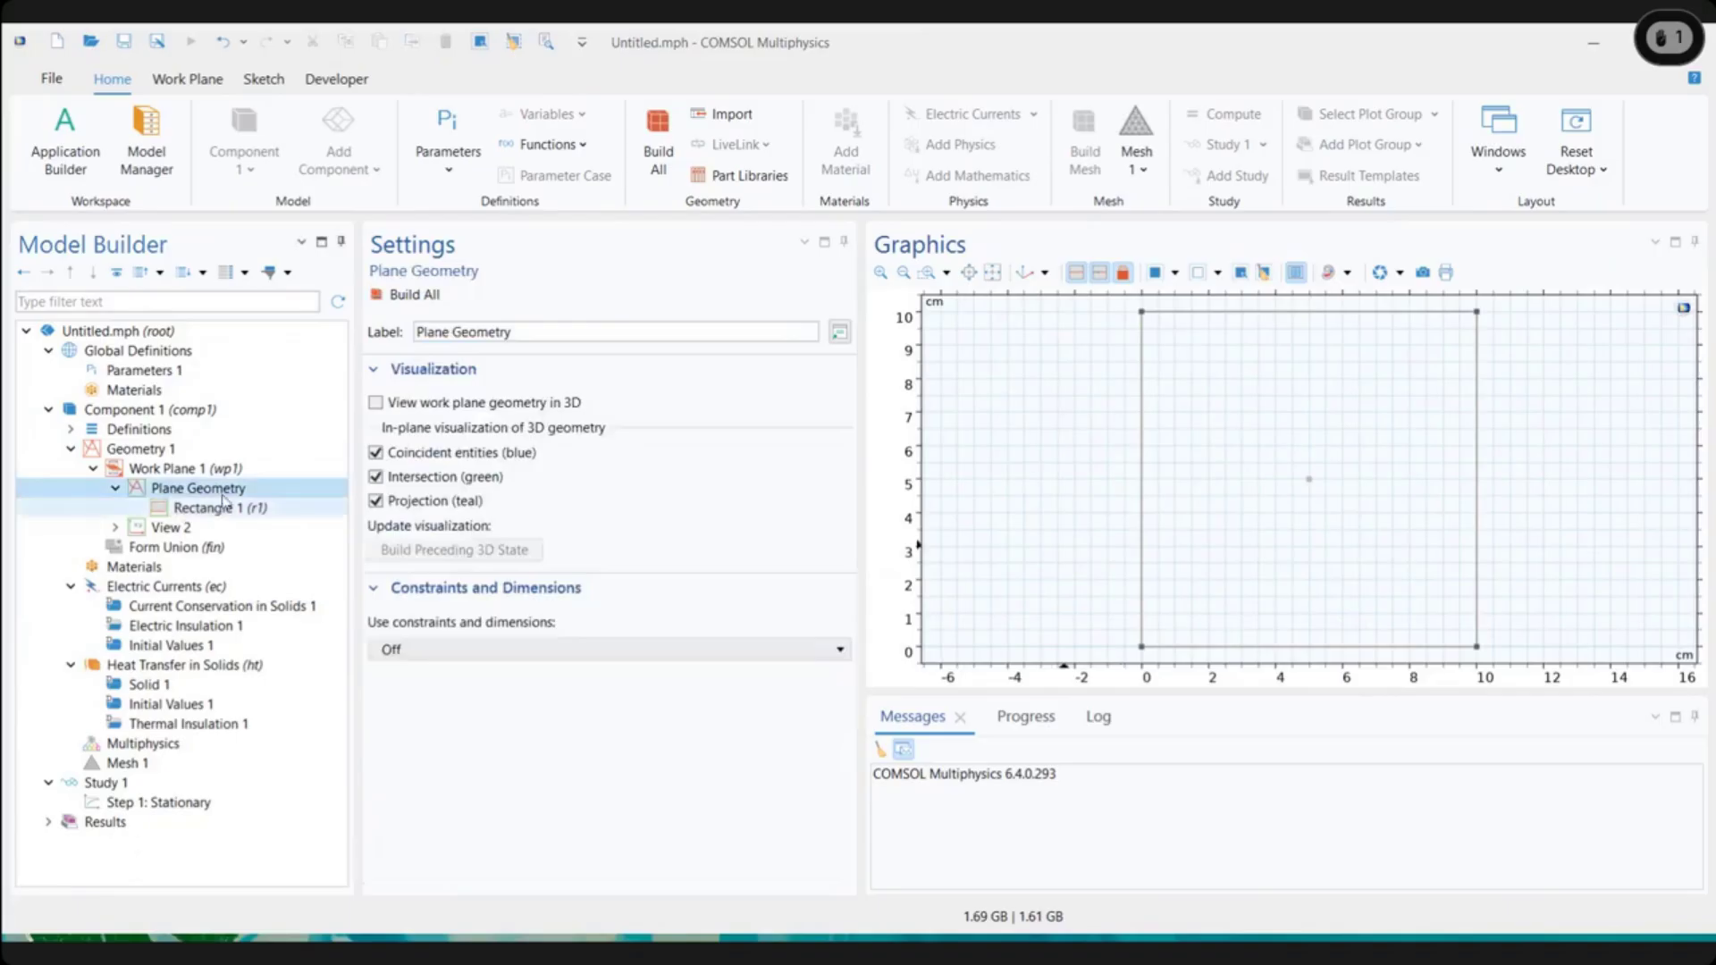
pyautogui.rightClick(217, 493)
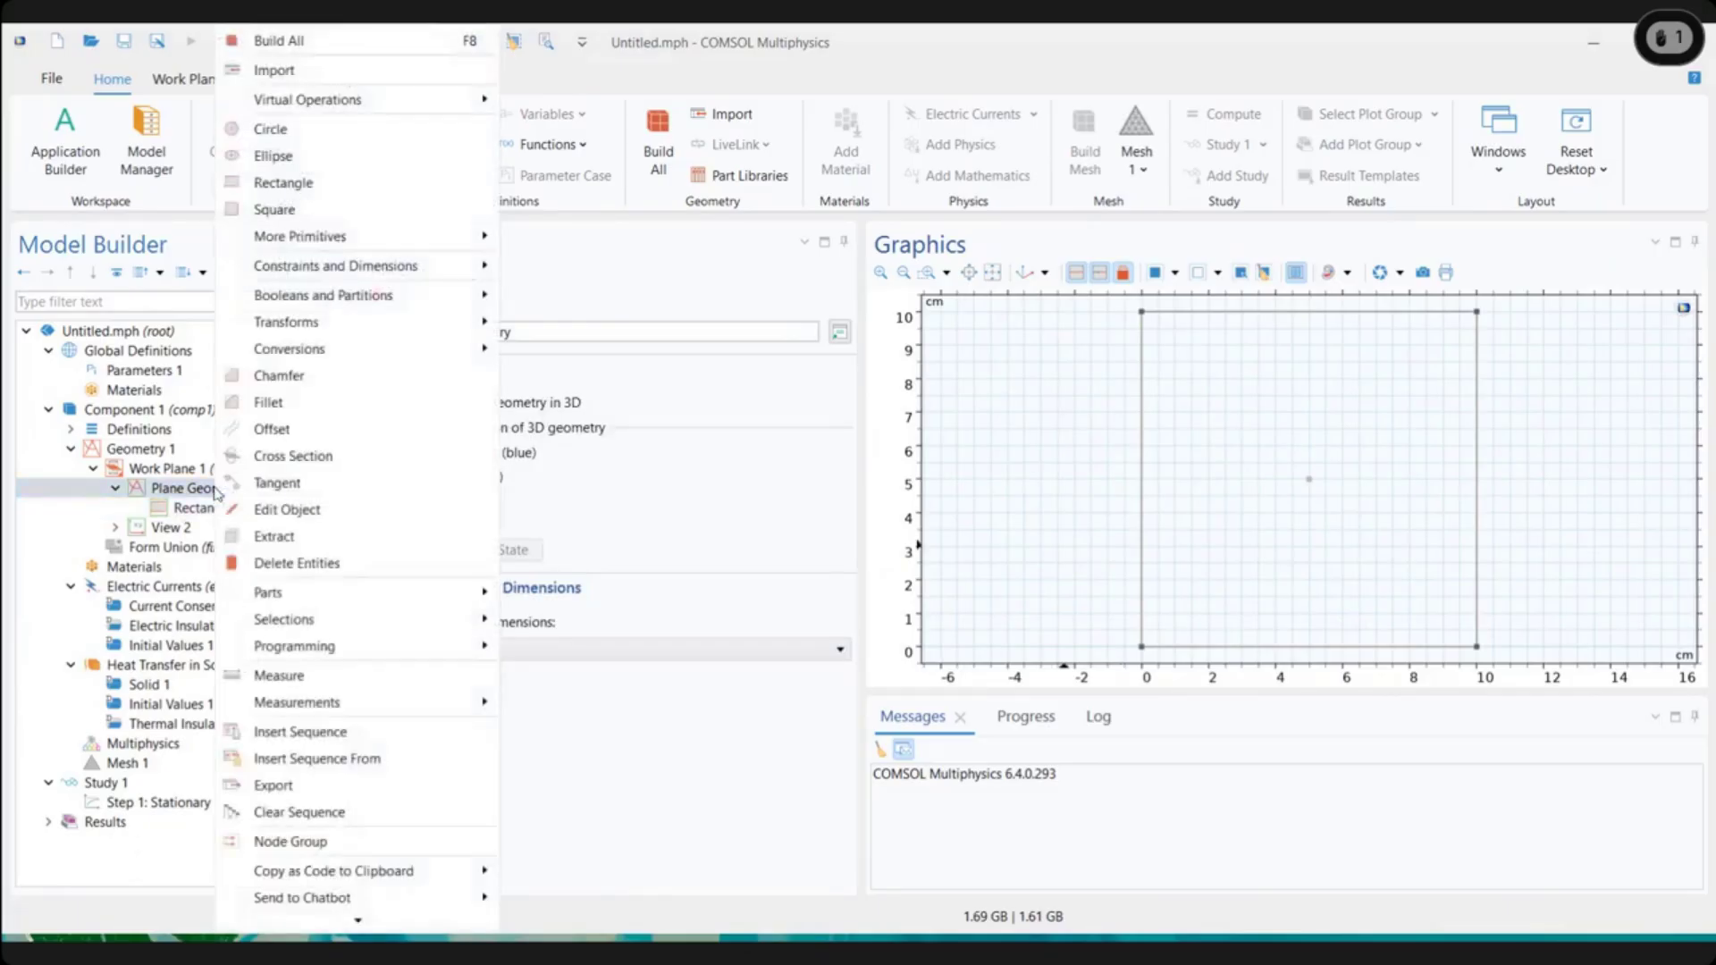
pyautogui.click(367, 184)
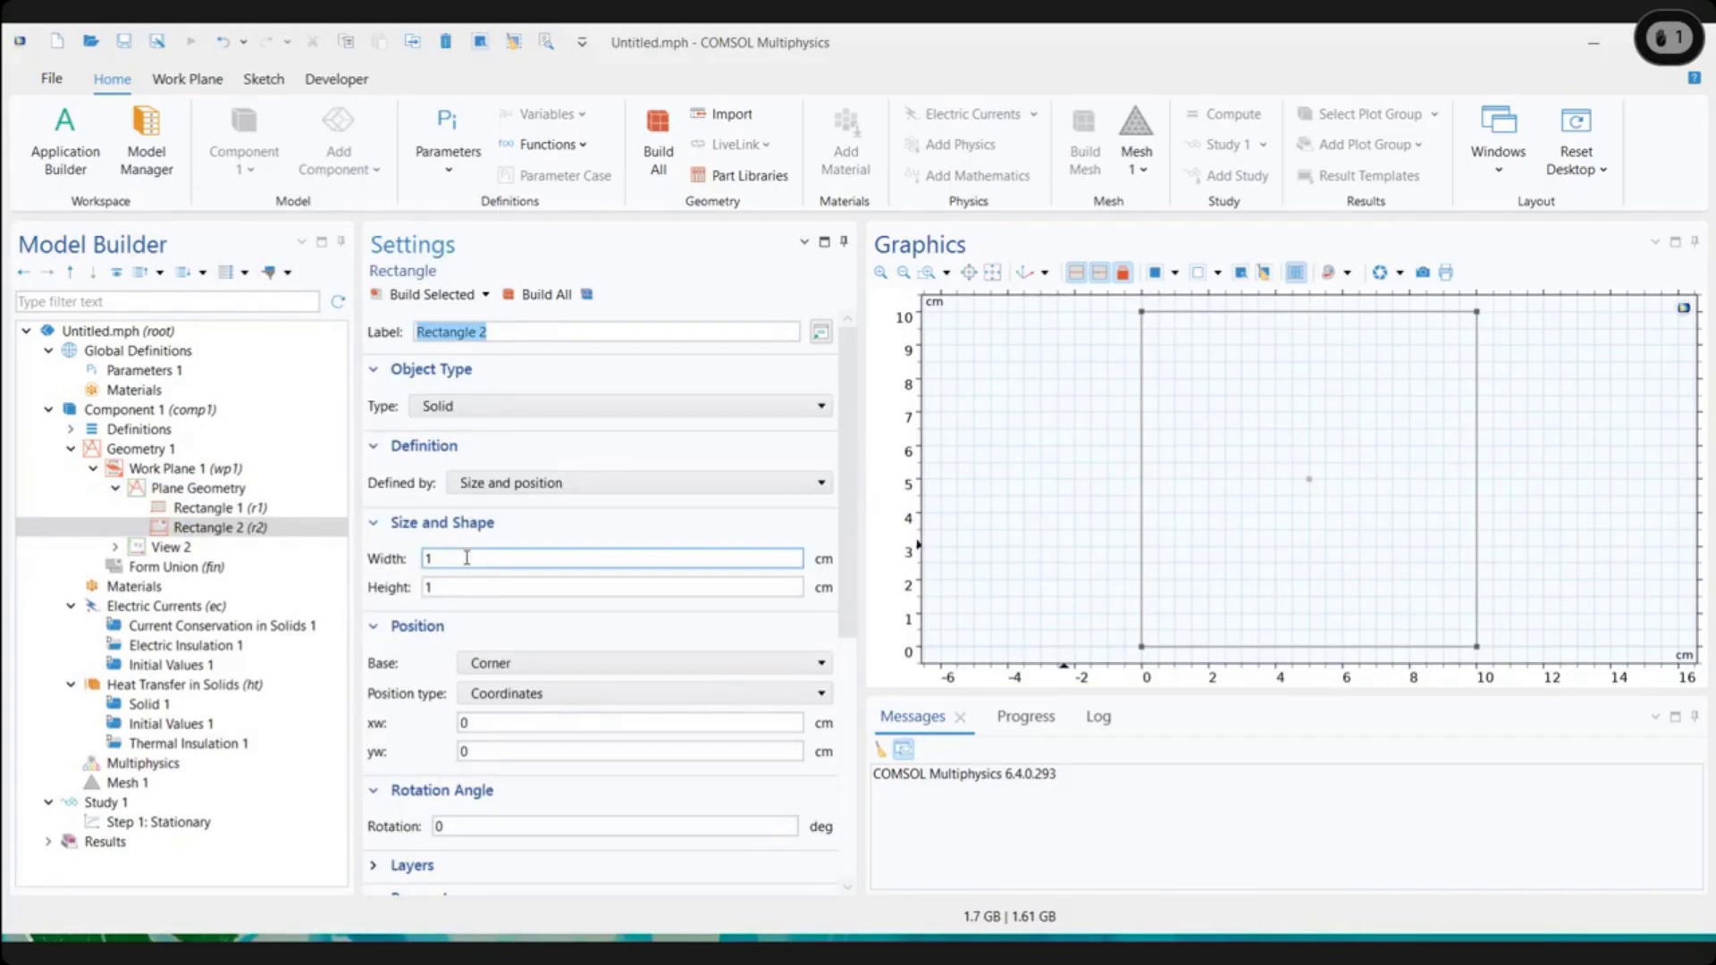
pyautogui.doubleClick(428, 557)
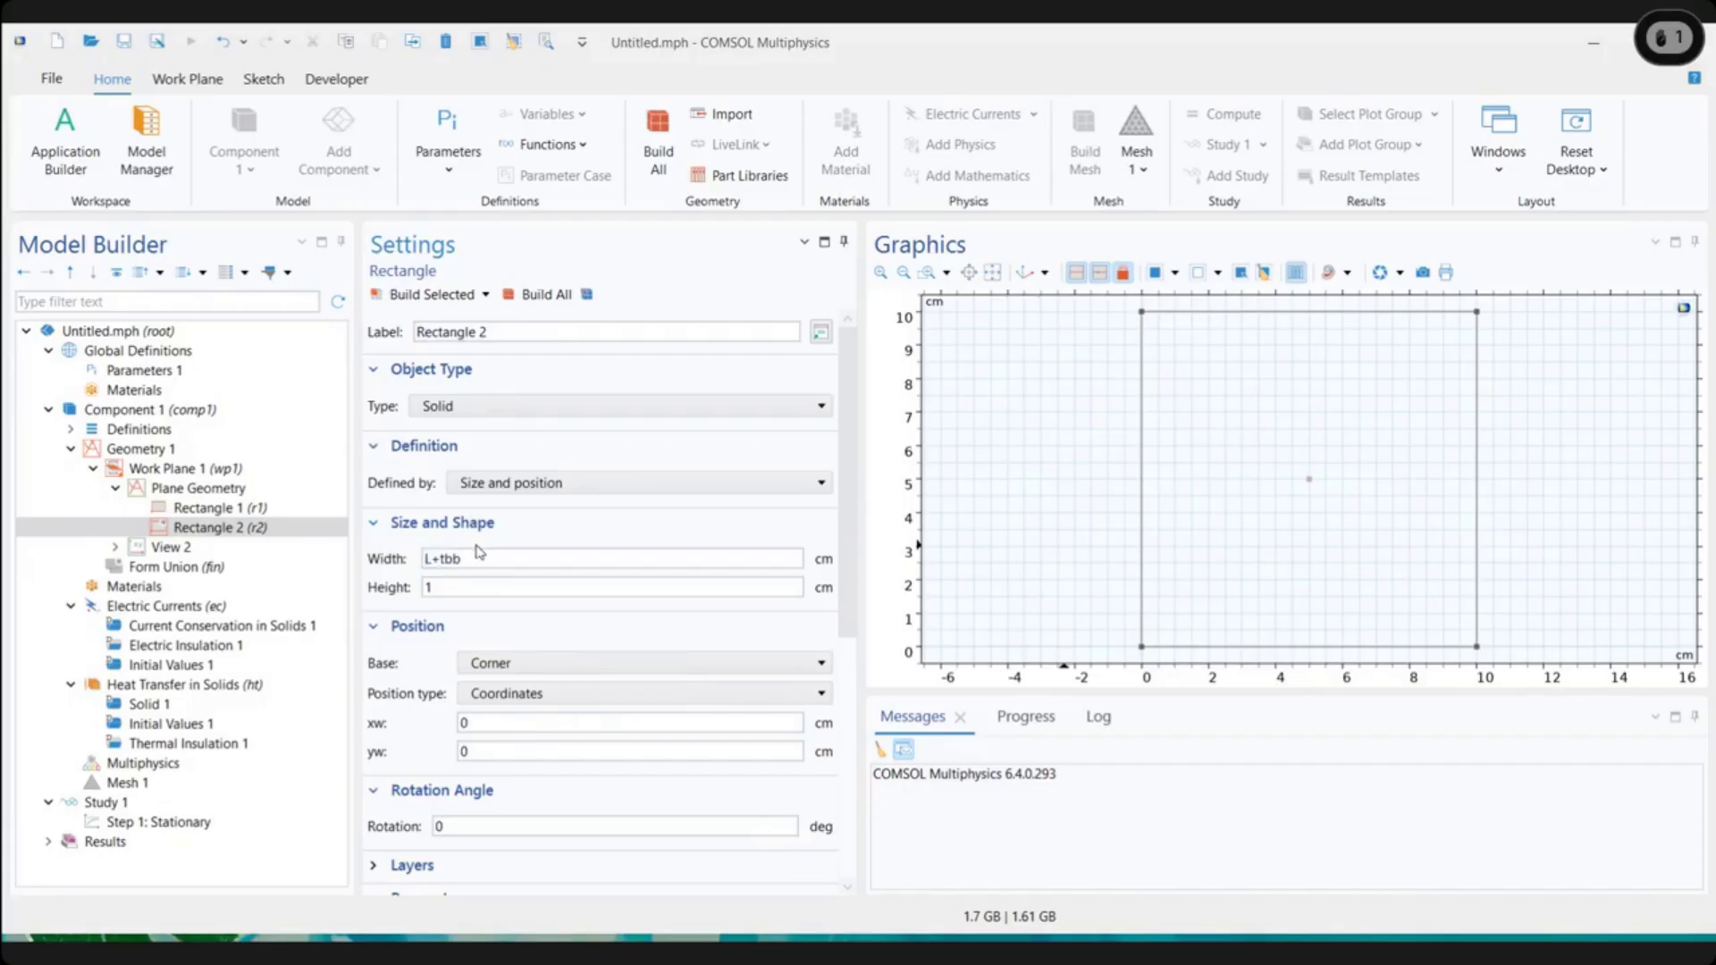
pyautogui.doubleClick(429, 587)
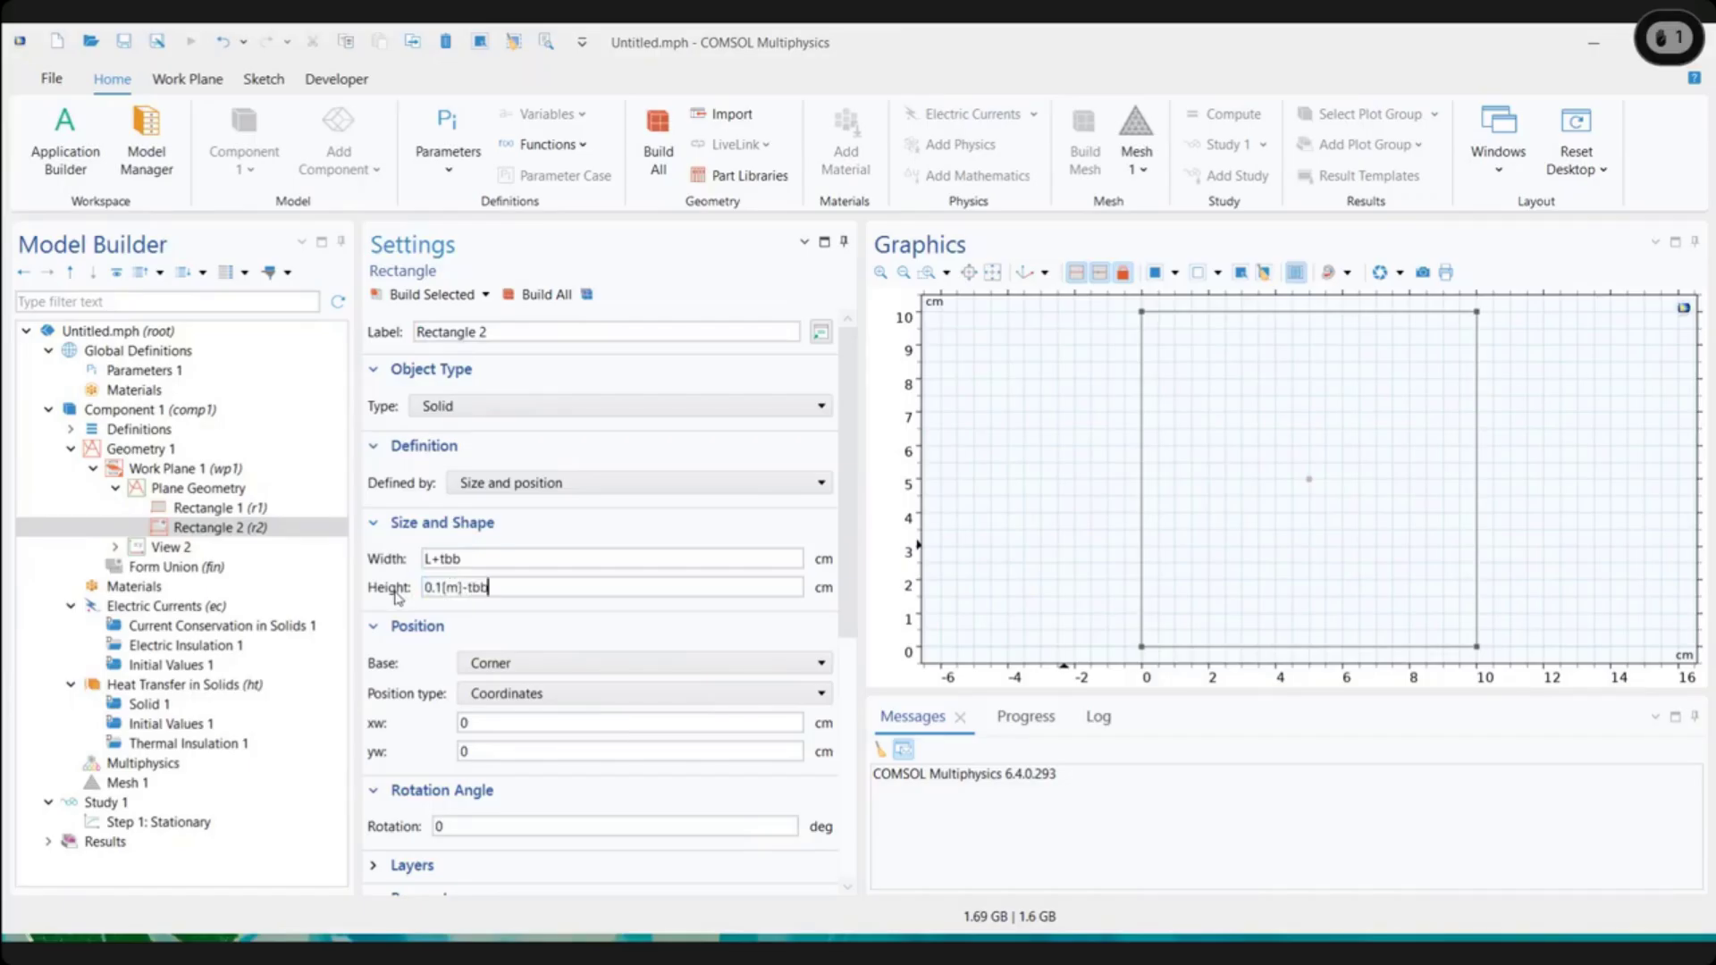
pyautogui.moveTo(464, 559); pyautogui.dragTo(410, 558)
pyautogui.click(508, 588)
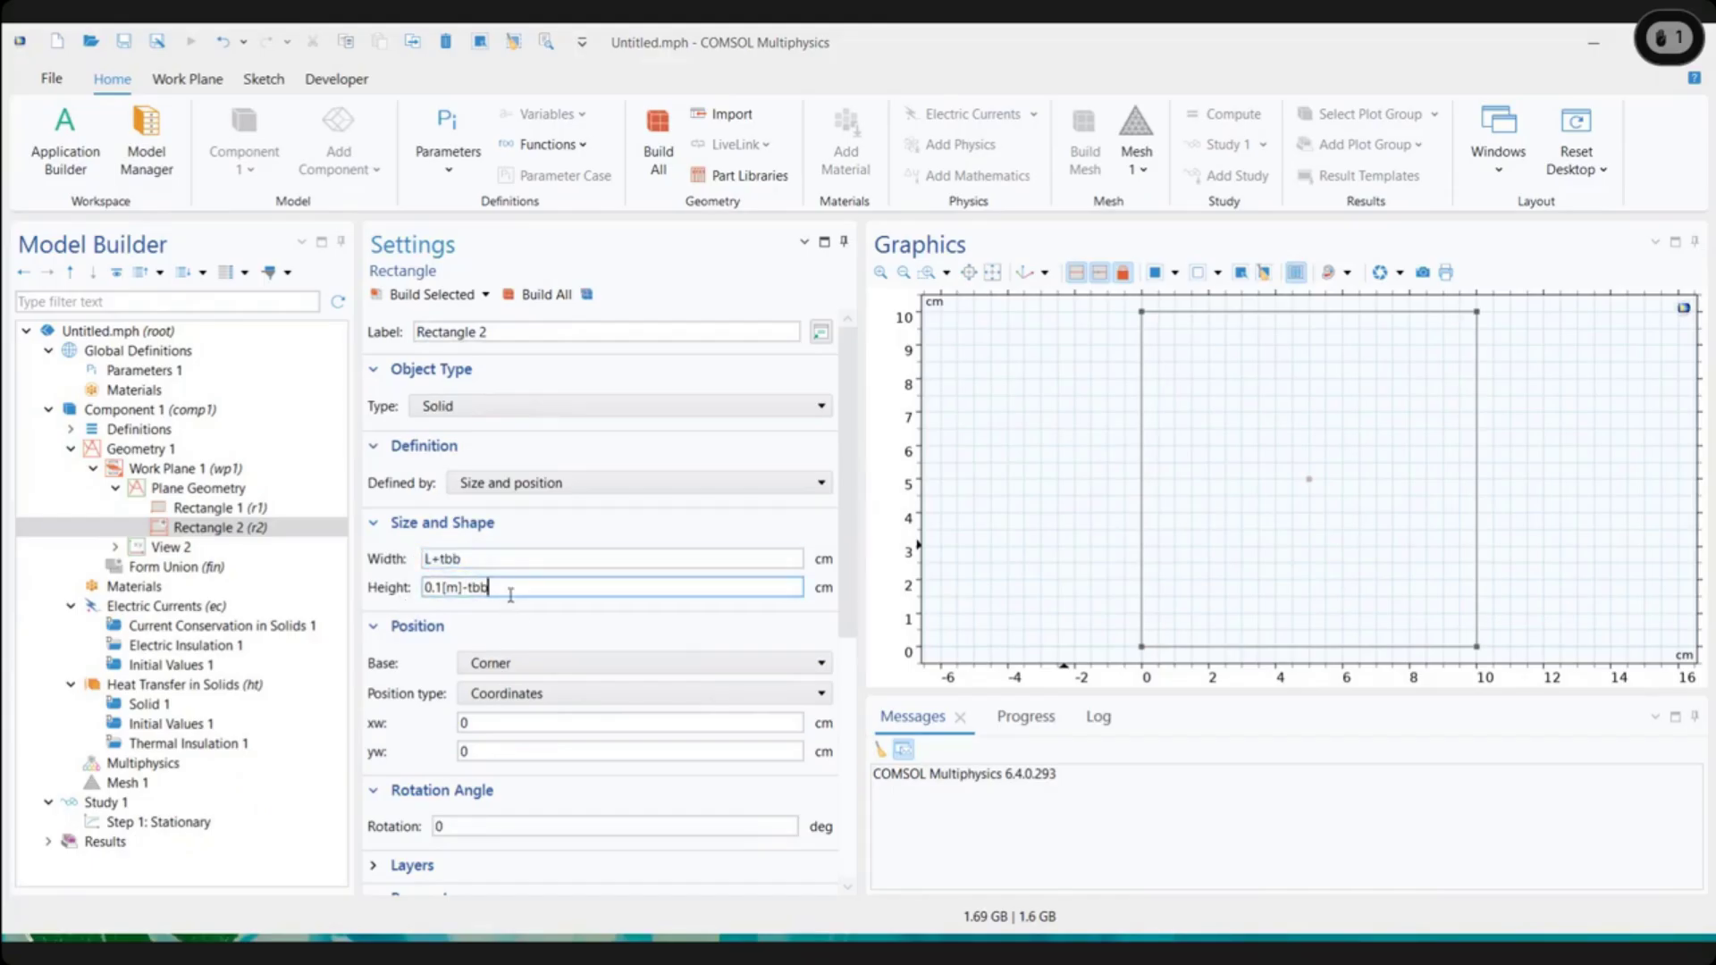
pyautogui.click(436, 560)
pyautogui.click(424, 595)
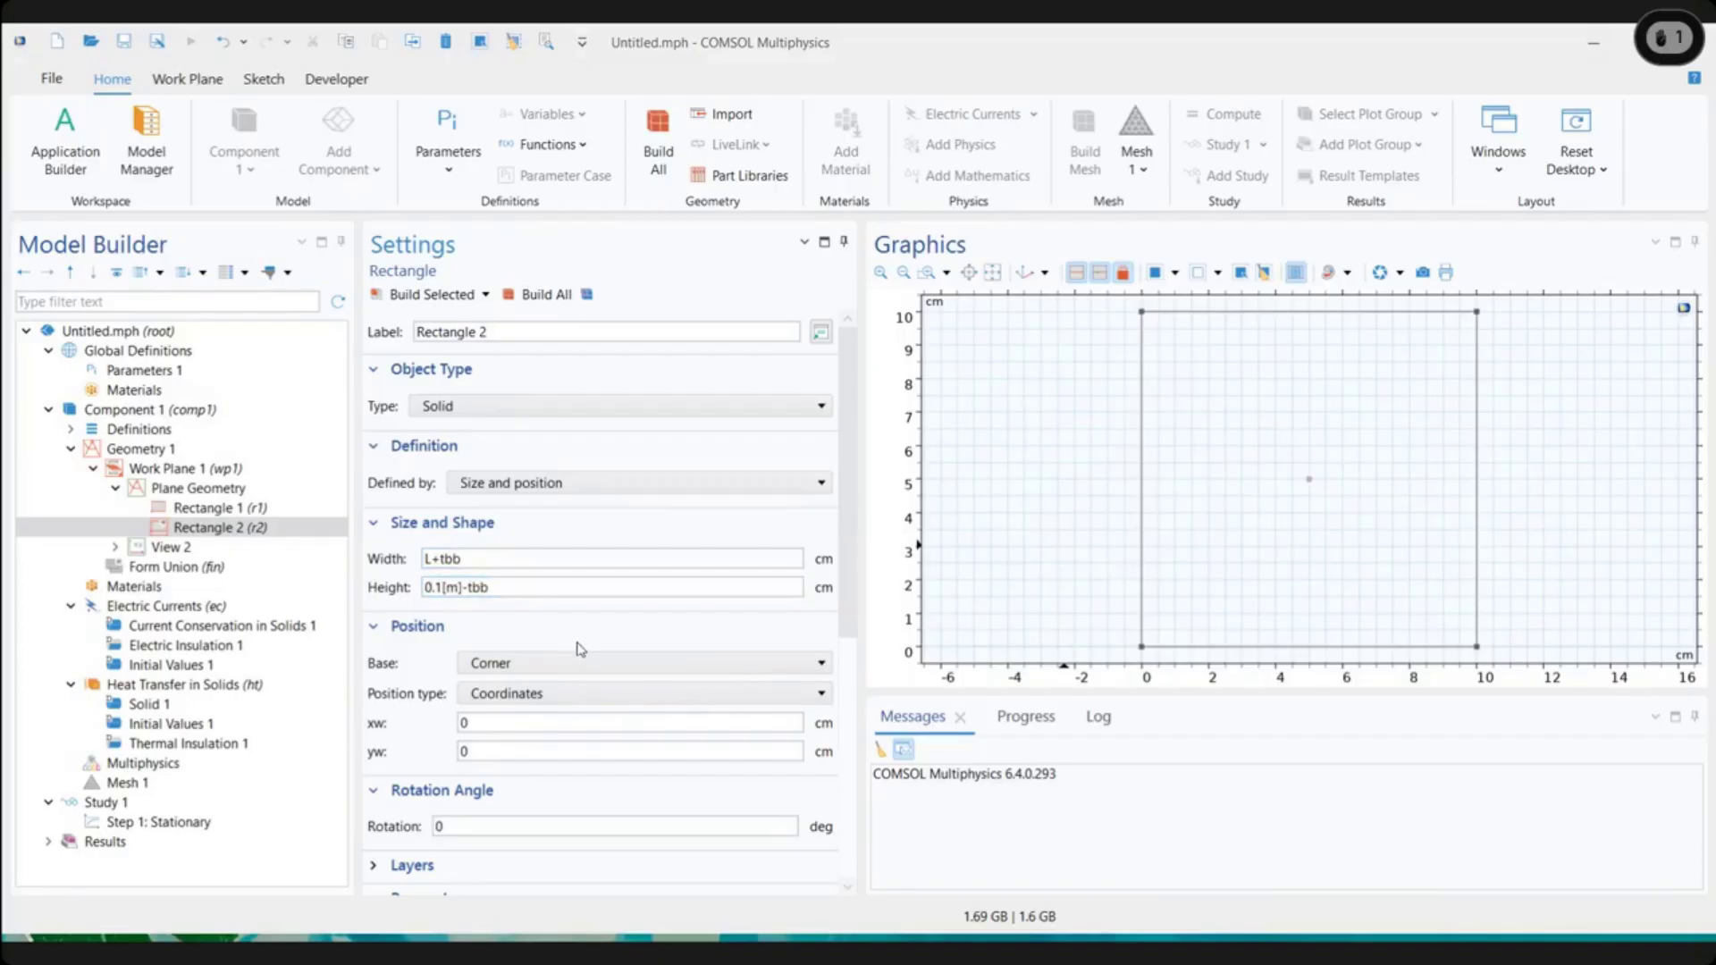
pyautogui.click(429, 296)
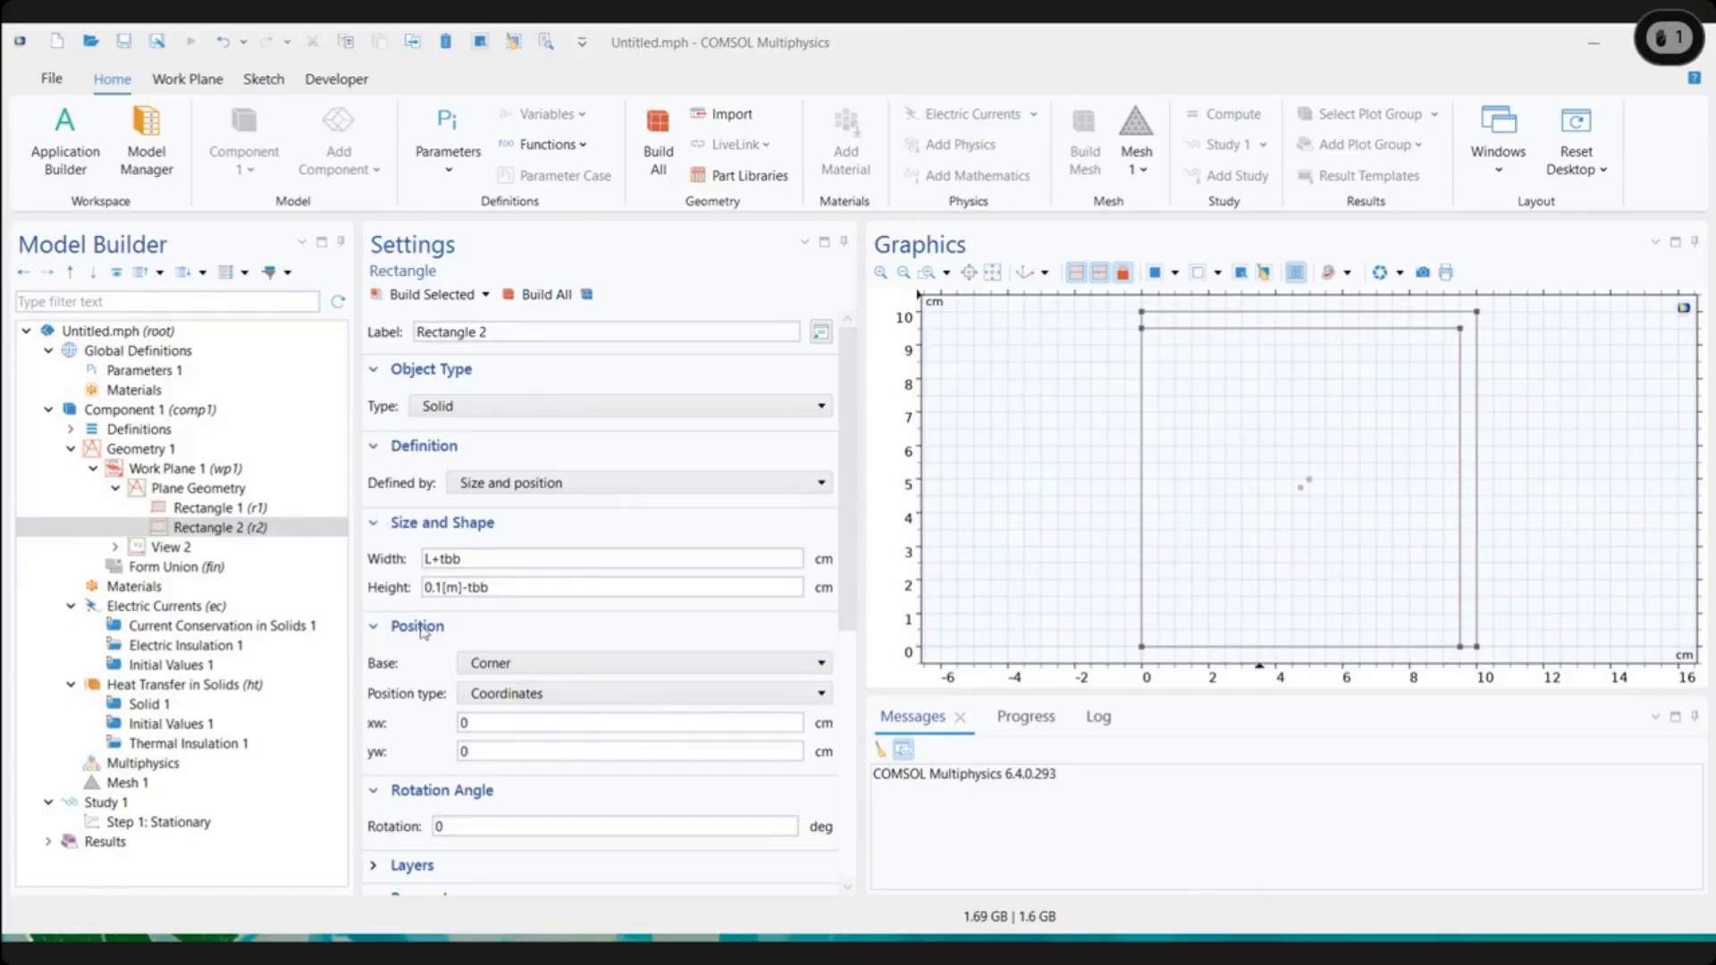
# Set the yw position of Rectangle 2 to tbb and rebuild it
pyautogui.click(494, 723)
pyautogui.click(493, 751)
pyautogui.hotkey('ctrl', 'a')
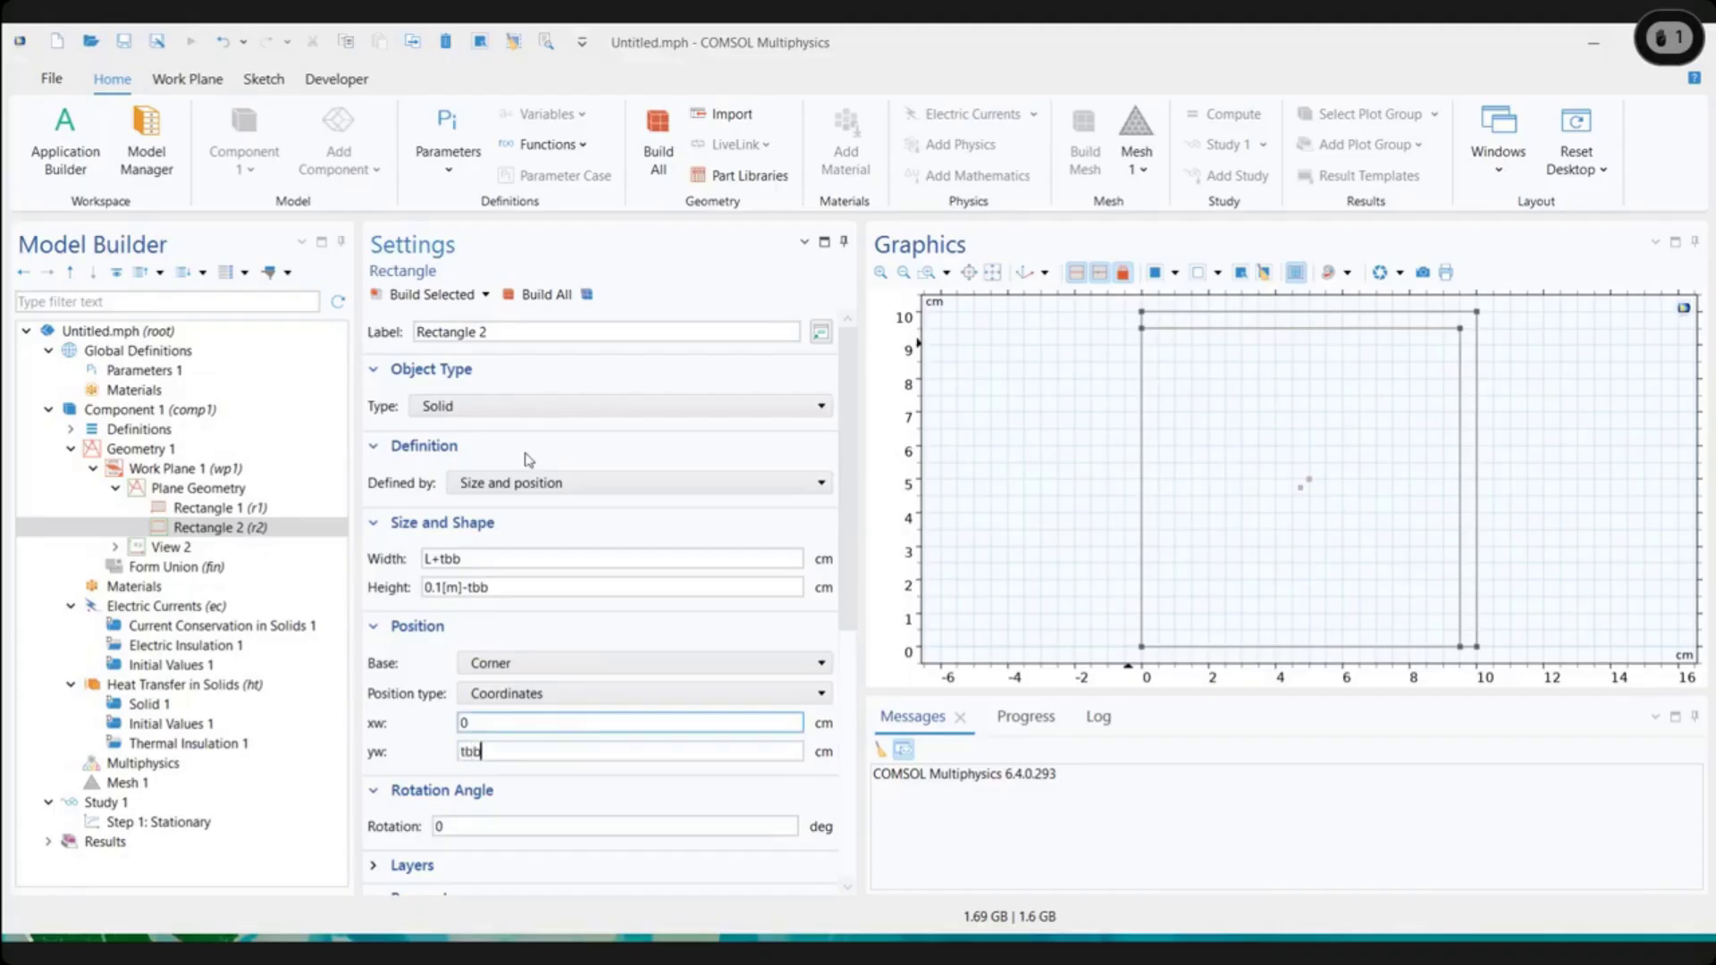
pyautogui.click(447, 301)
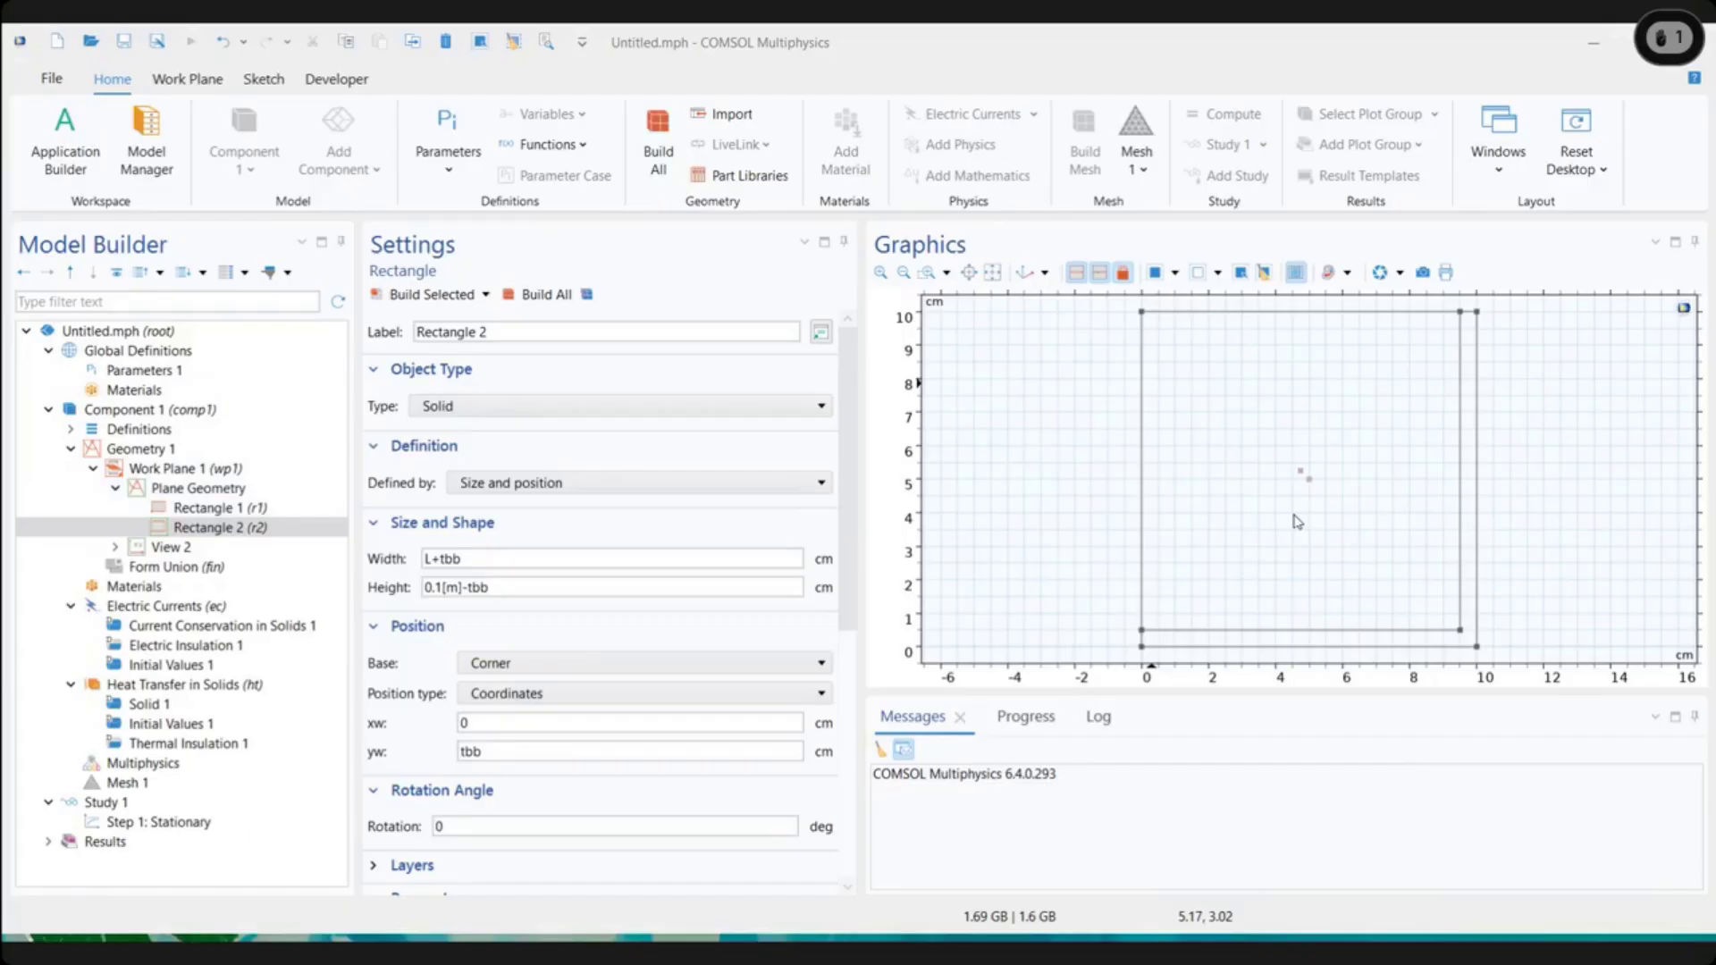
pyautogui.rightClick(178, 492)
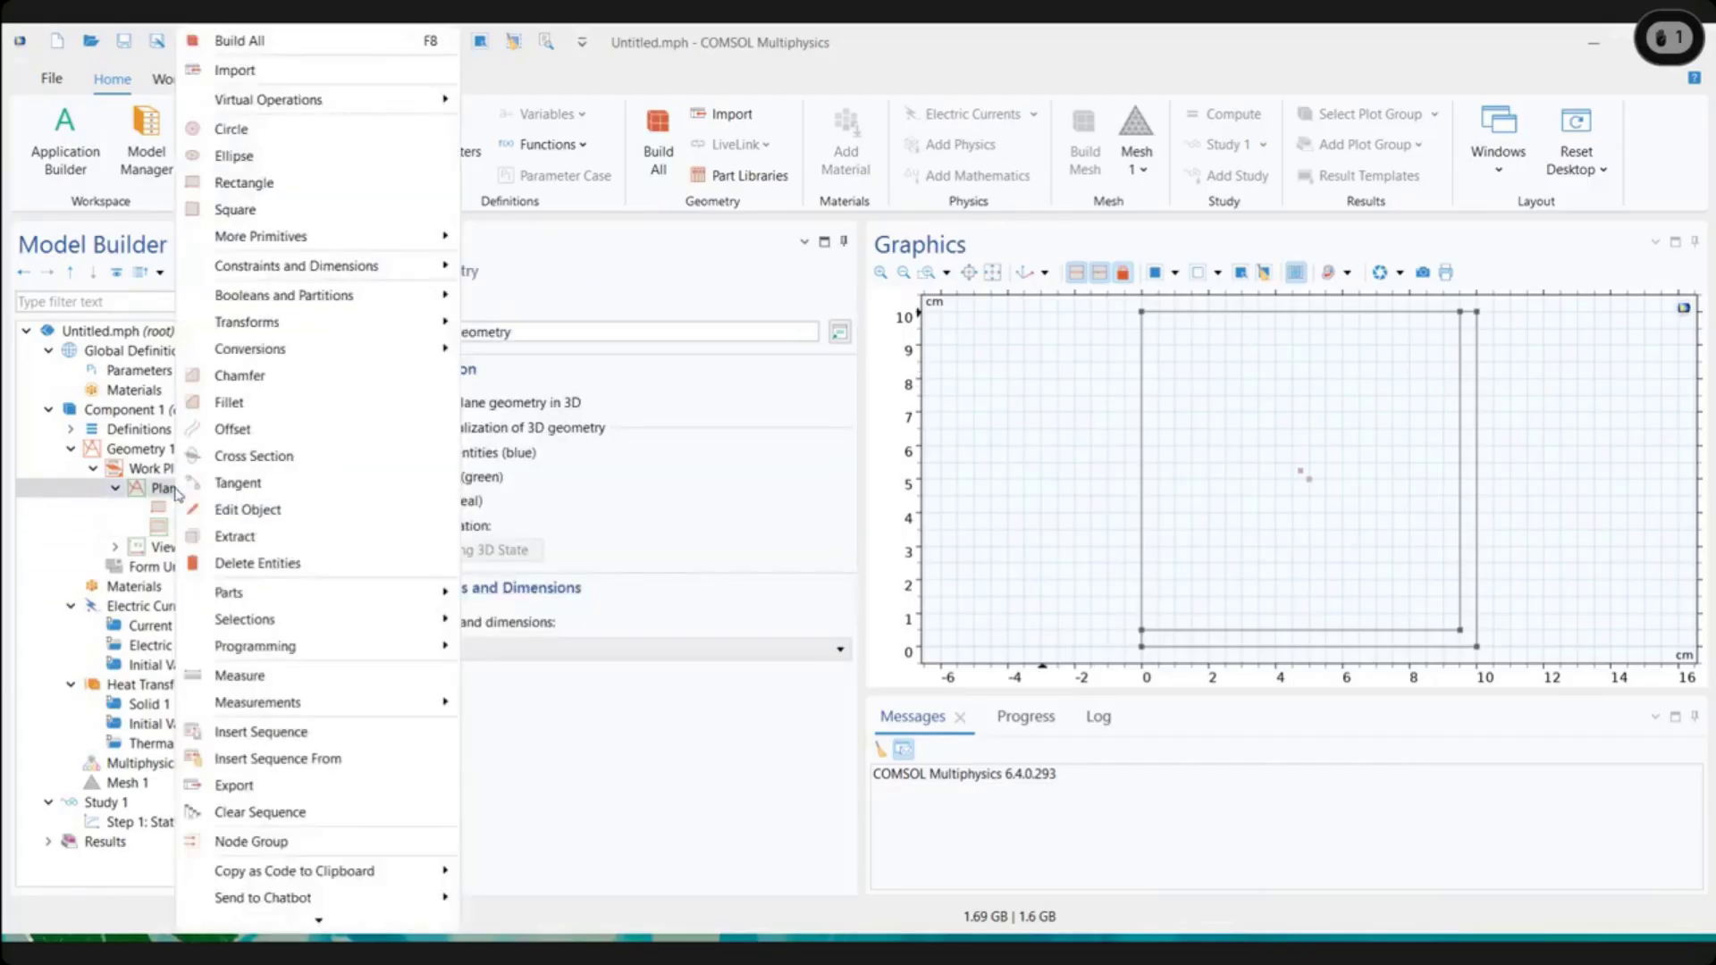
pyautogui.moveTo(278, 327)
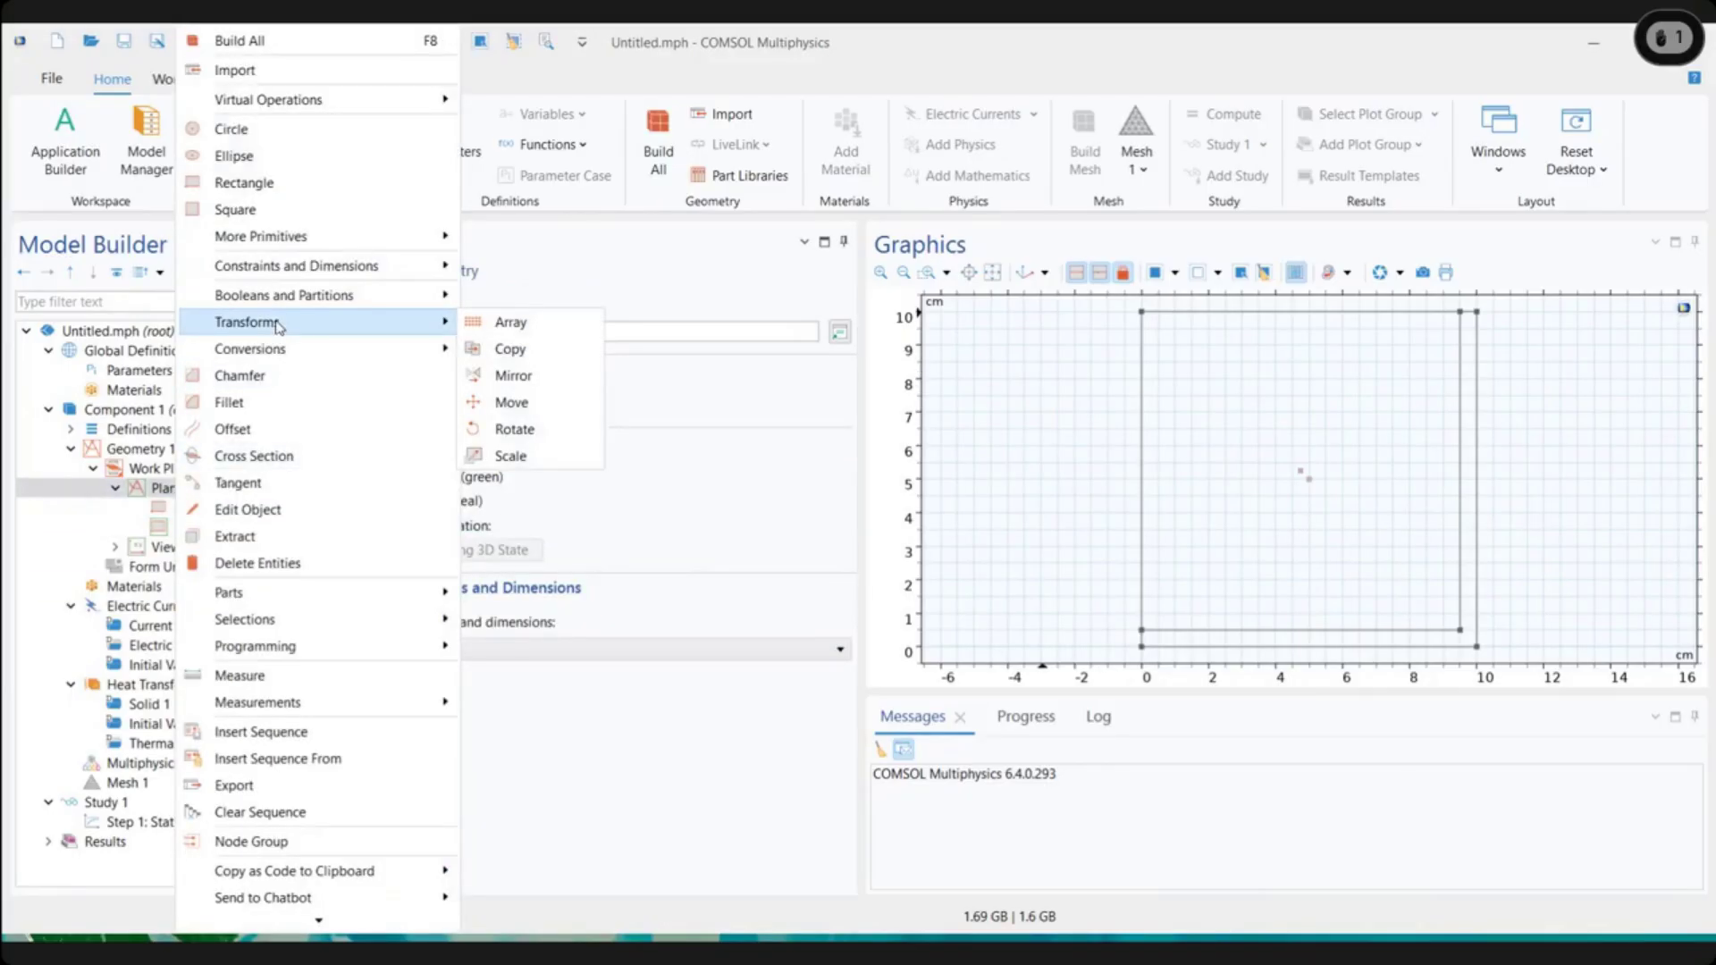
pyautogui.rightClick(142, 491)
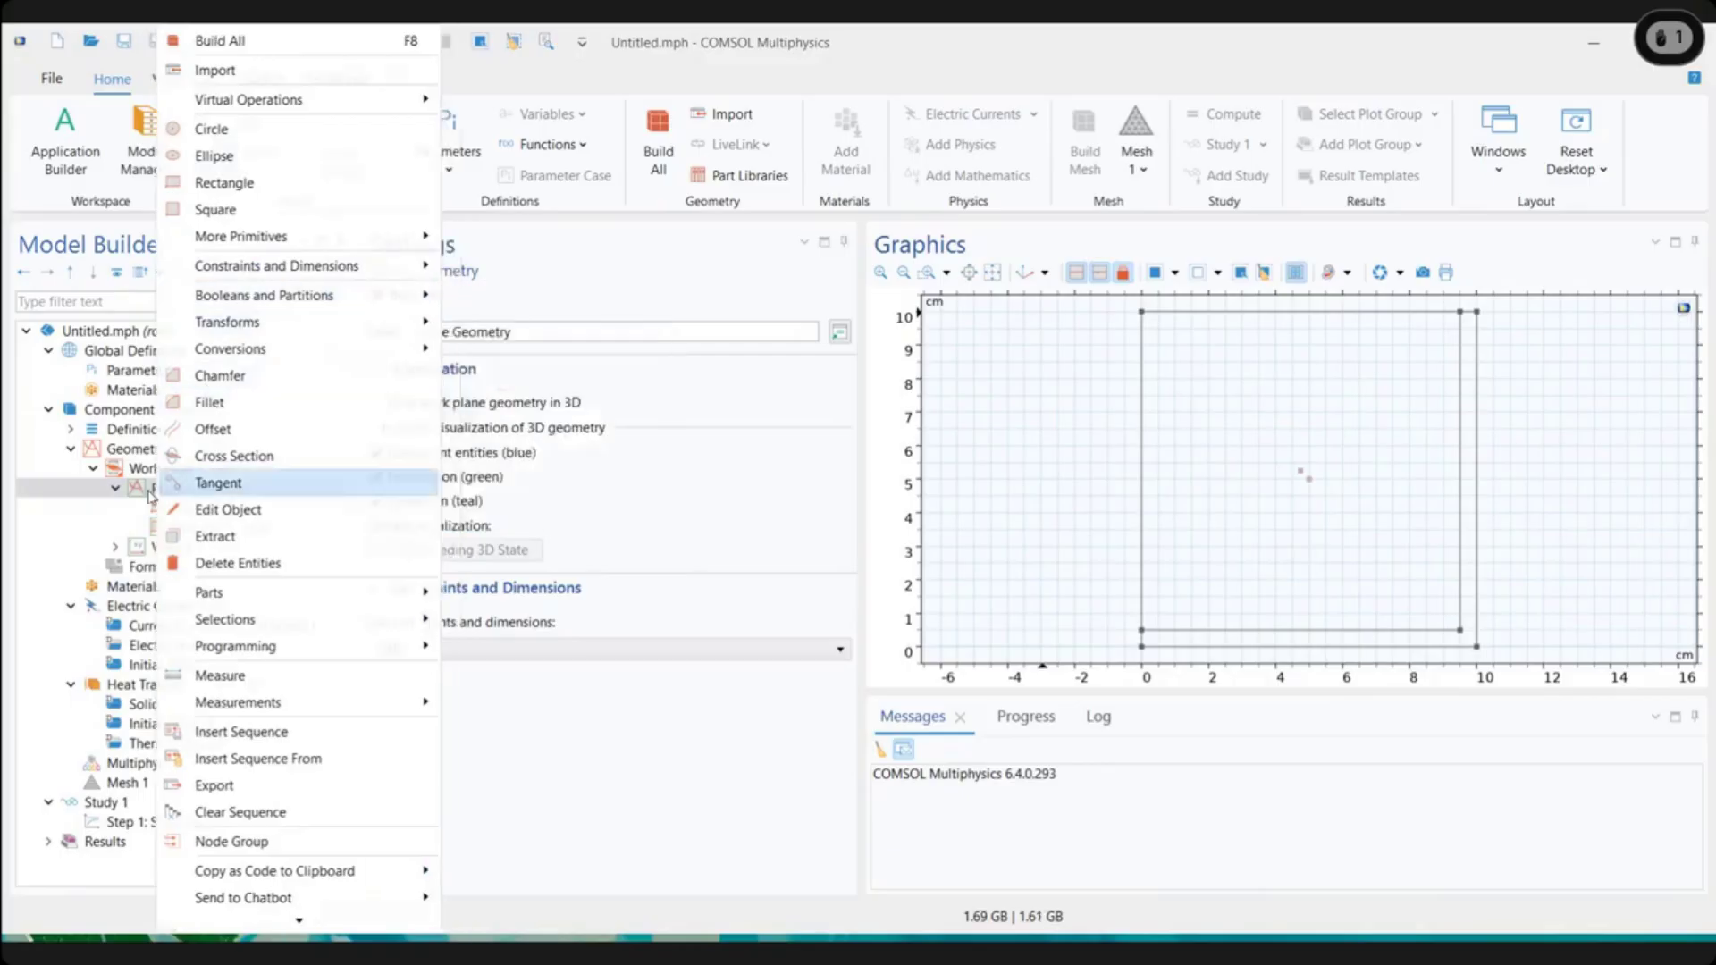
pyautogui.click(142, 491)
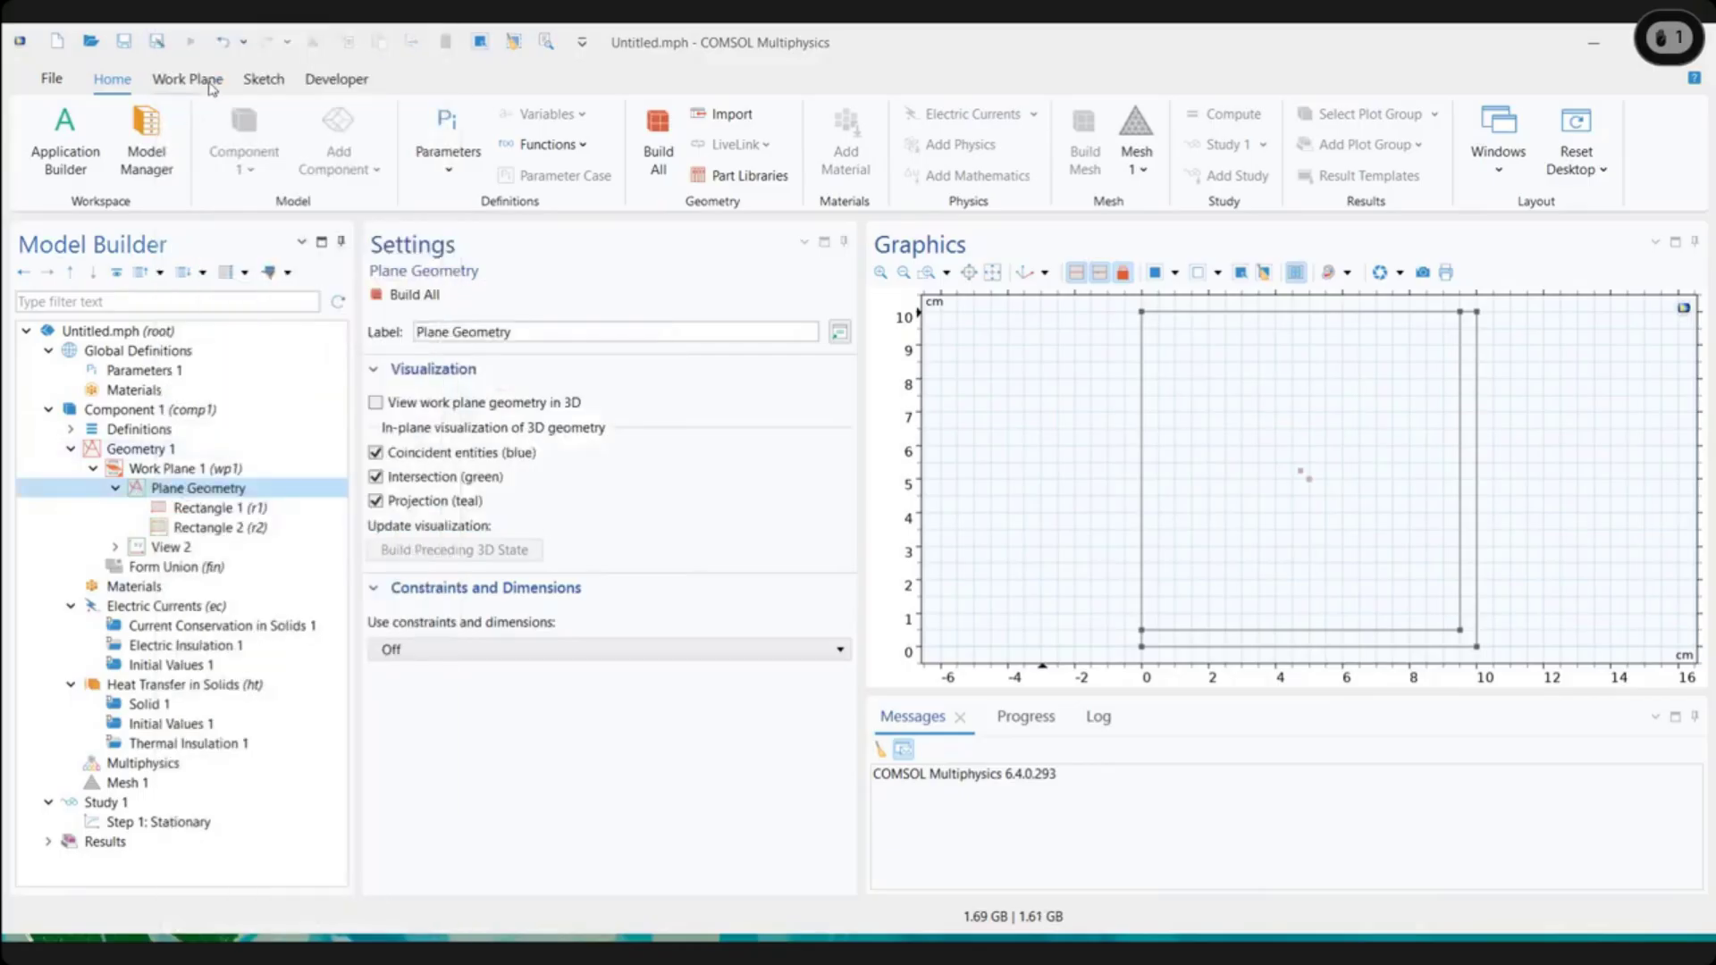
pyautogui.click(211, 87)
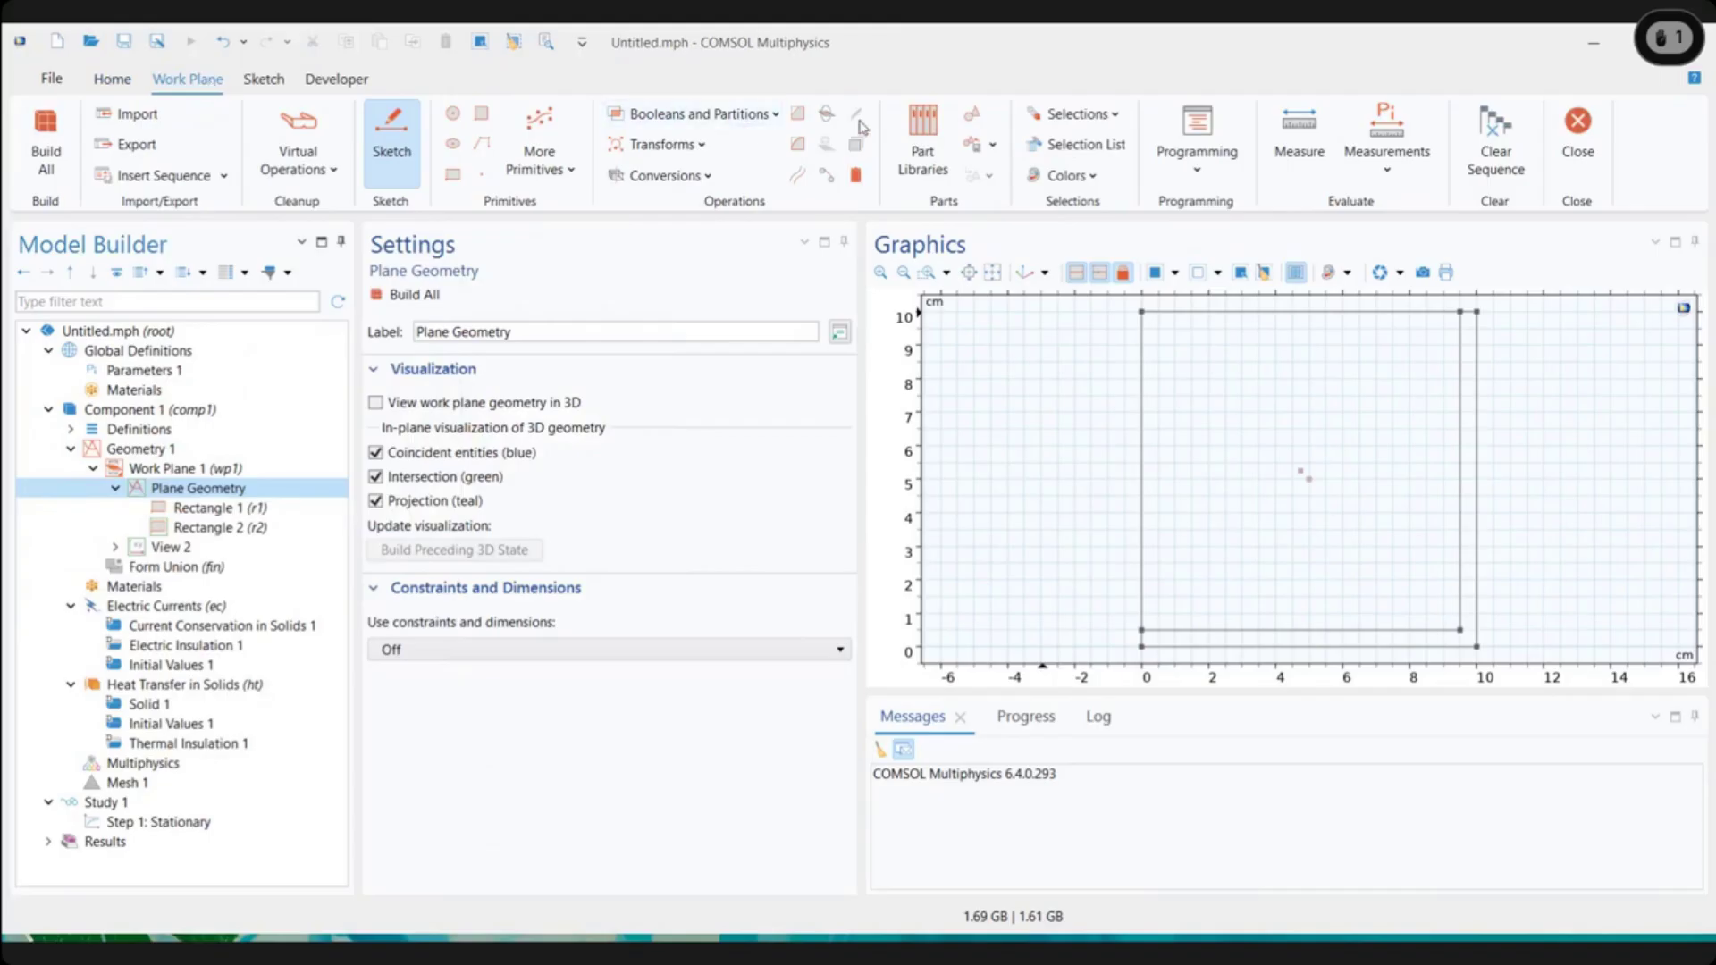
pyautogui.click(706, 152)
pyautogui.click(706, 152)
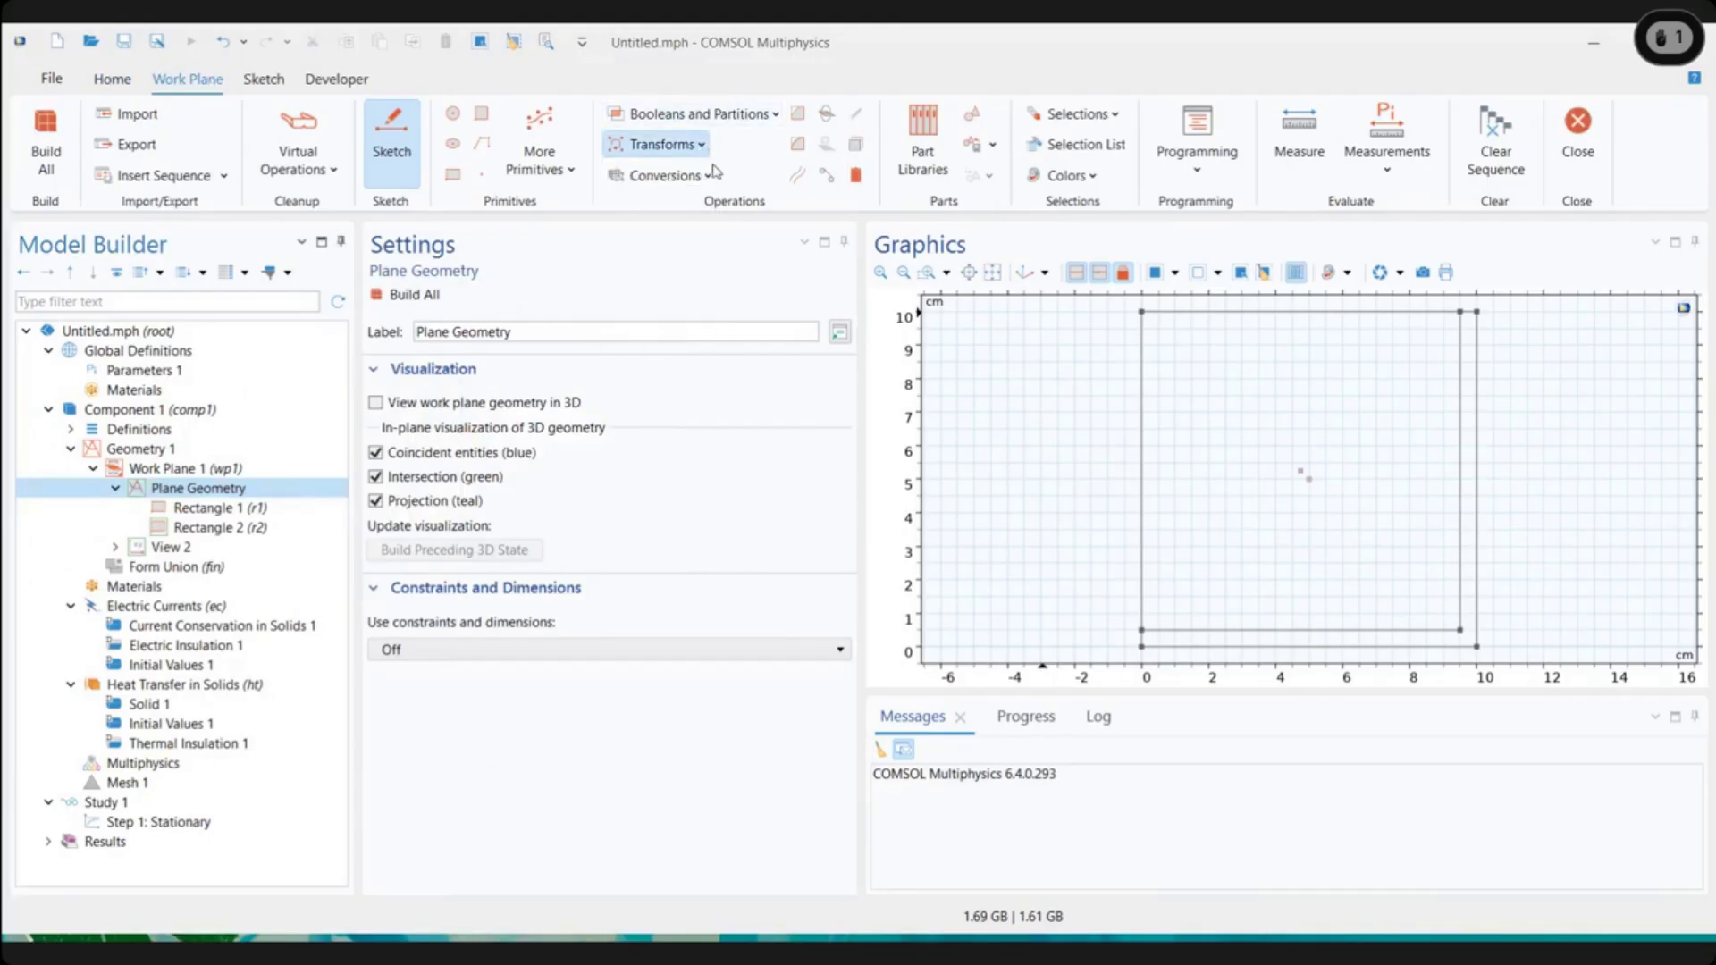
pyautogui.click(712, 176)
pyautogui.click(712, 175)
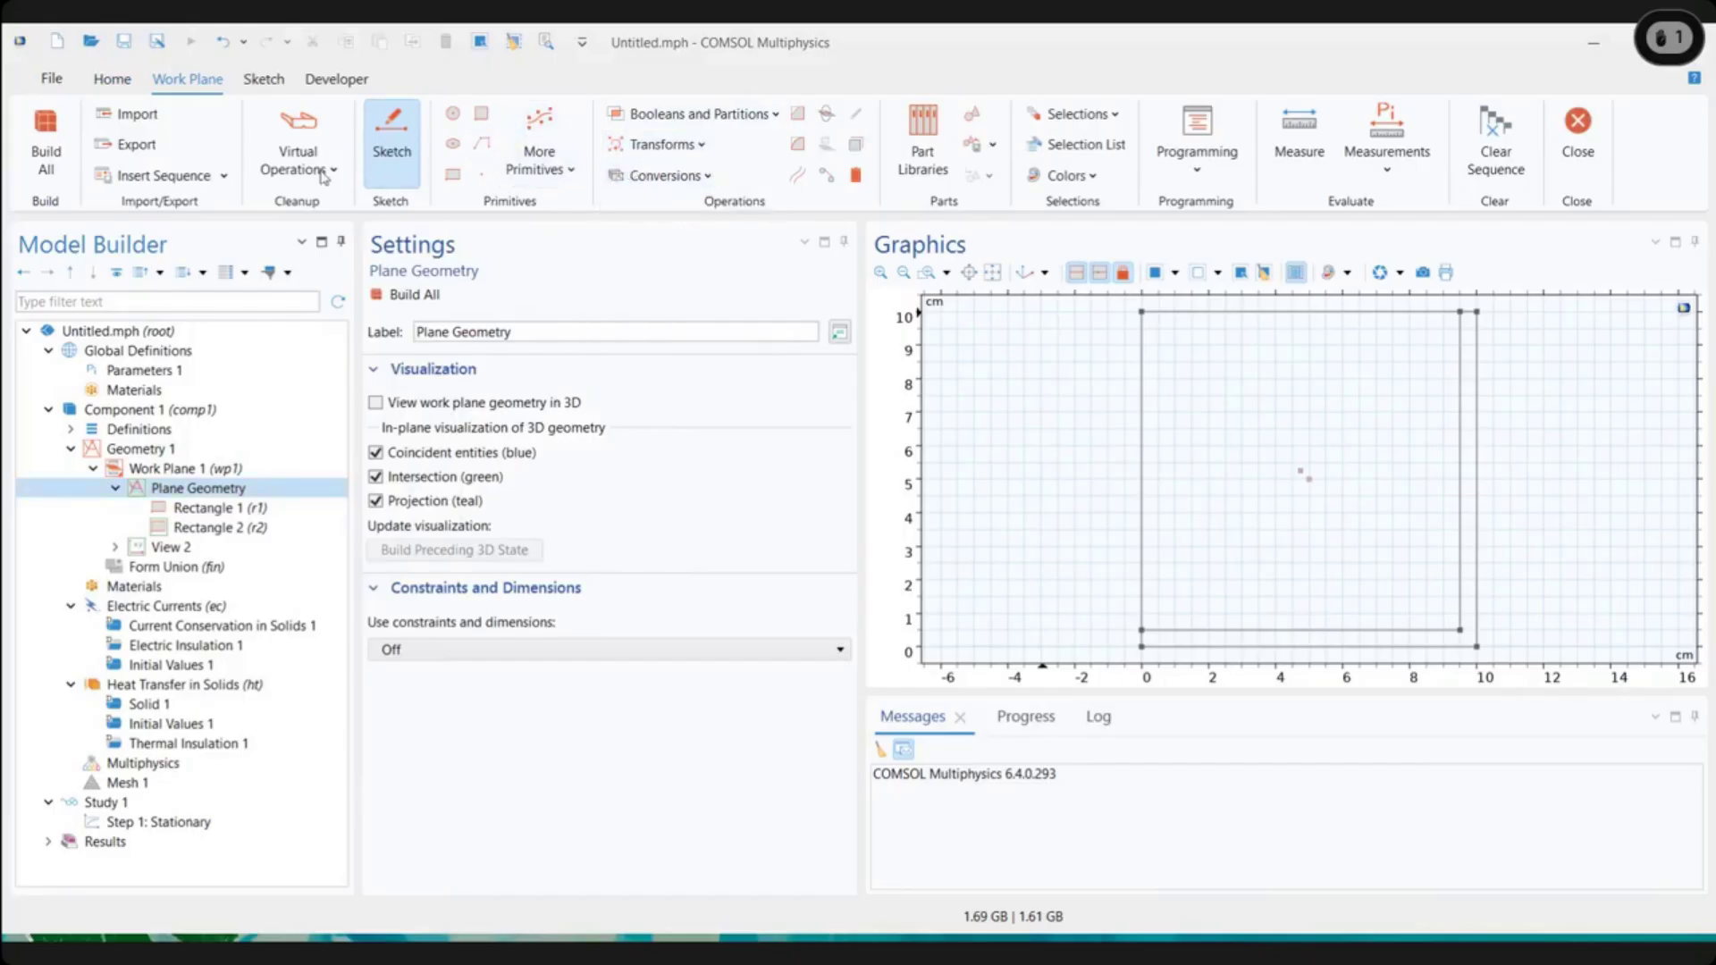
pyautogui.click(291, 165)
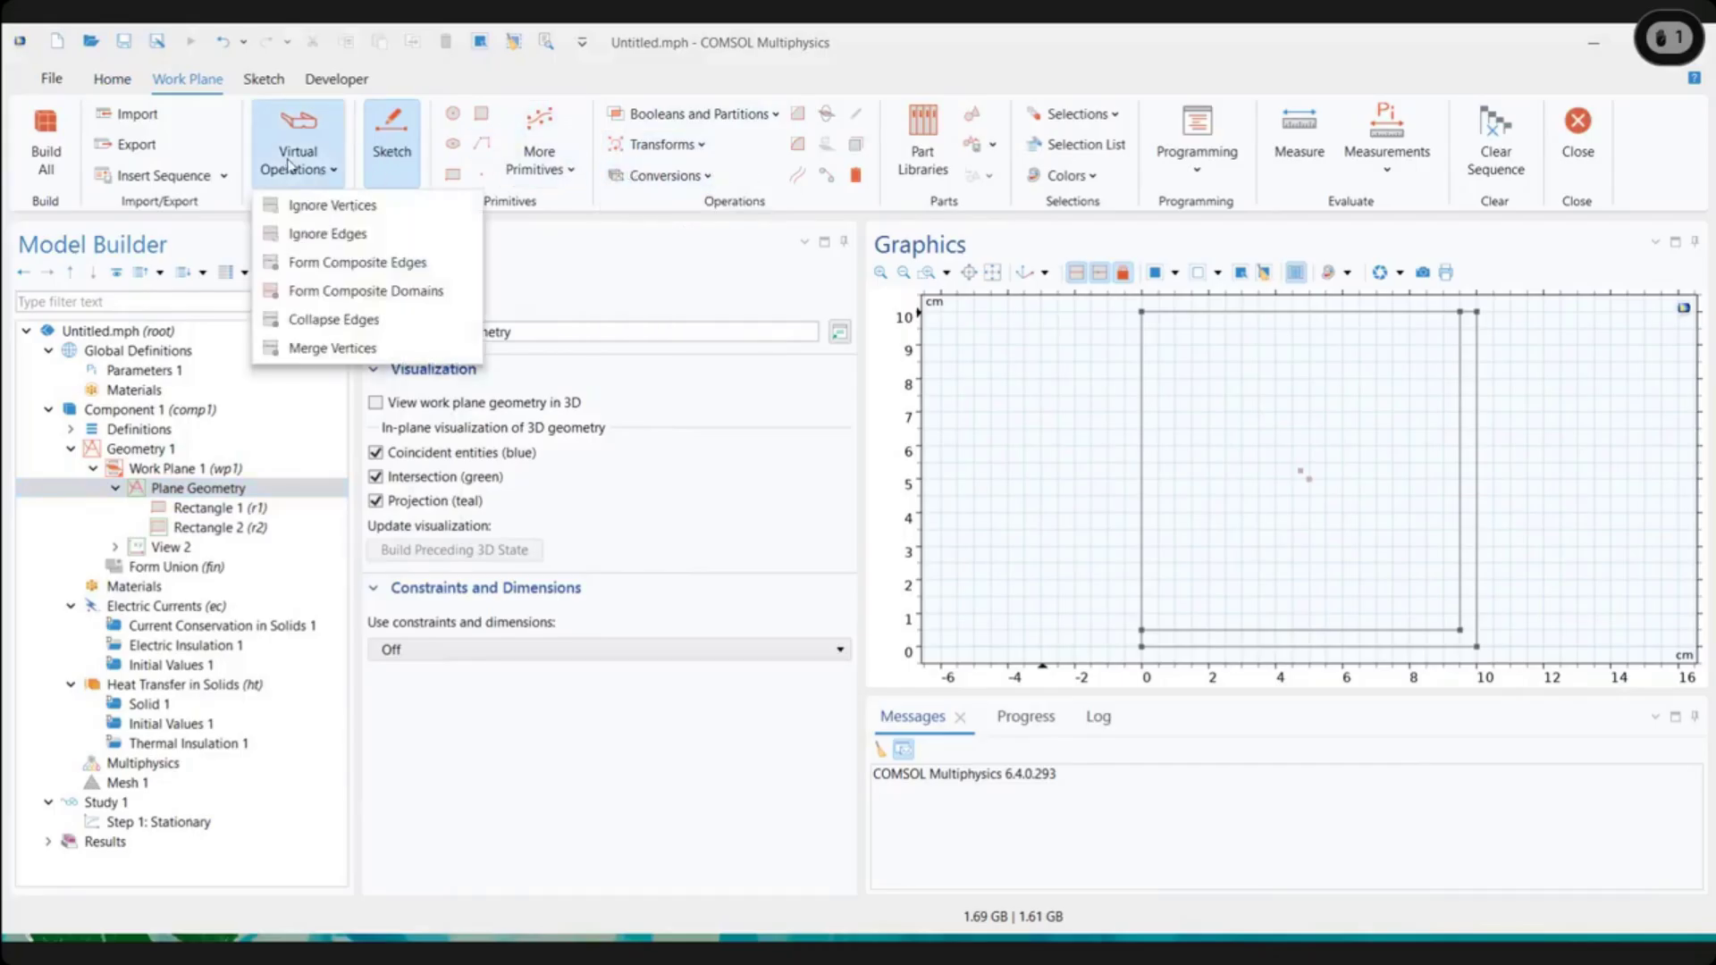
pyautogui.click(891, 205)
pyautogui.click(702, 146)
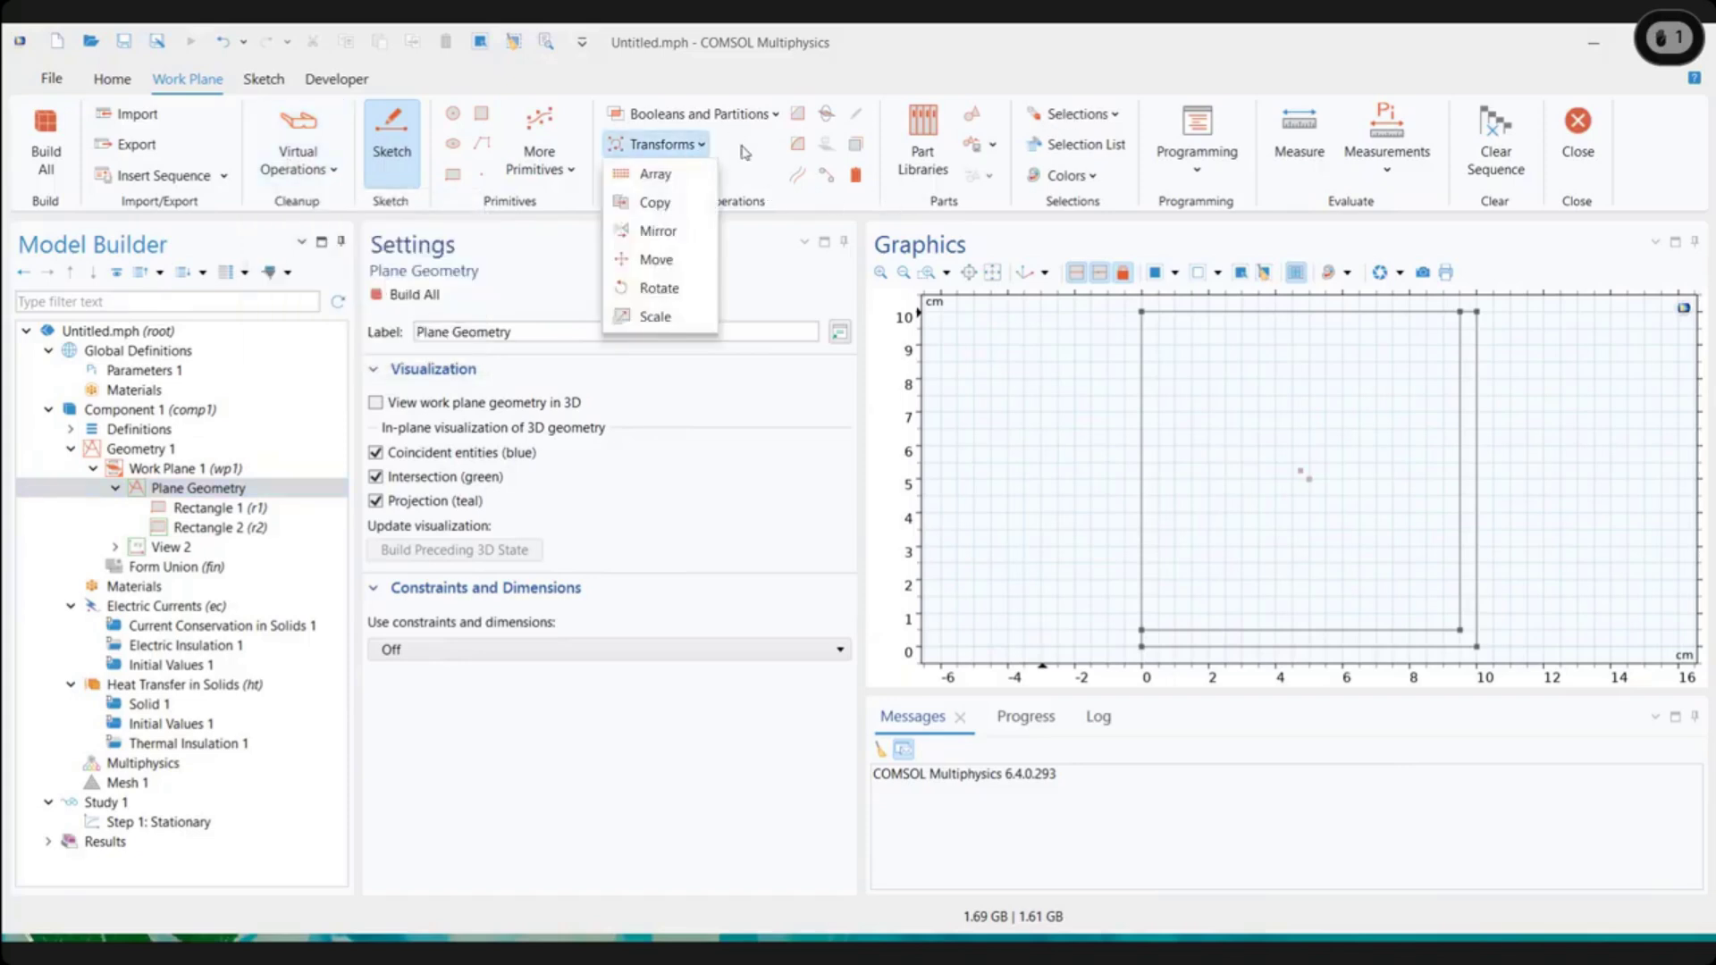
pyautogui.click(728, 134)
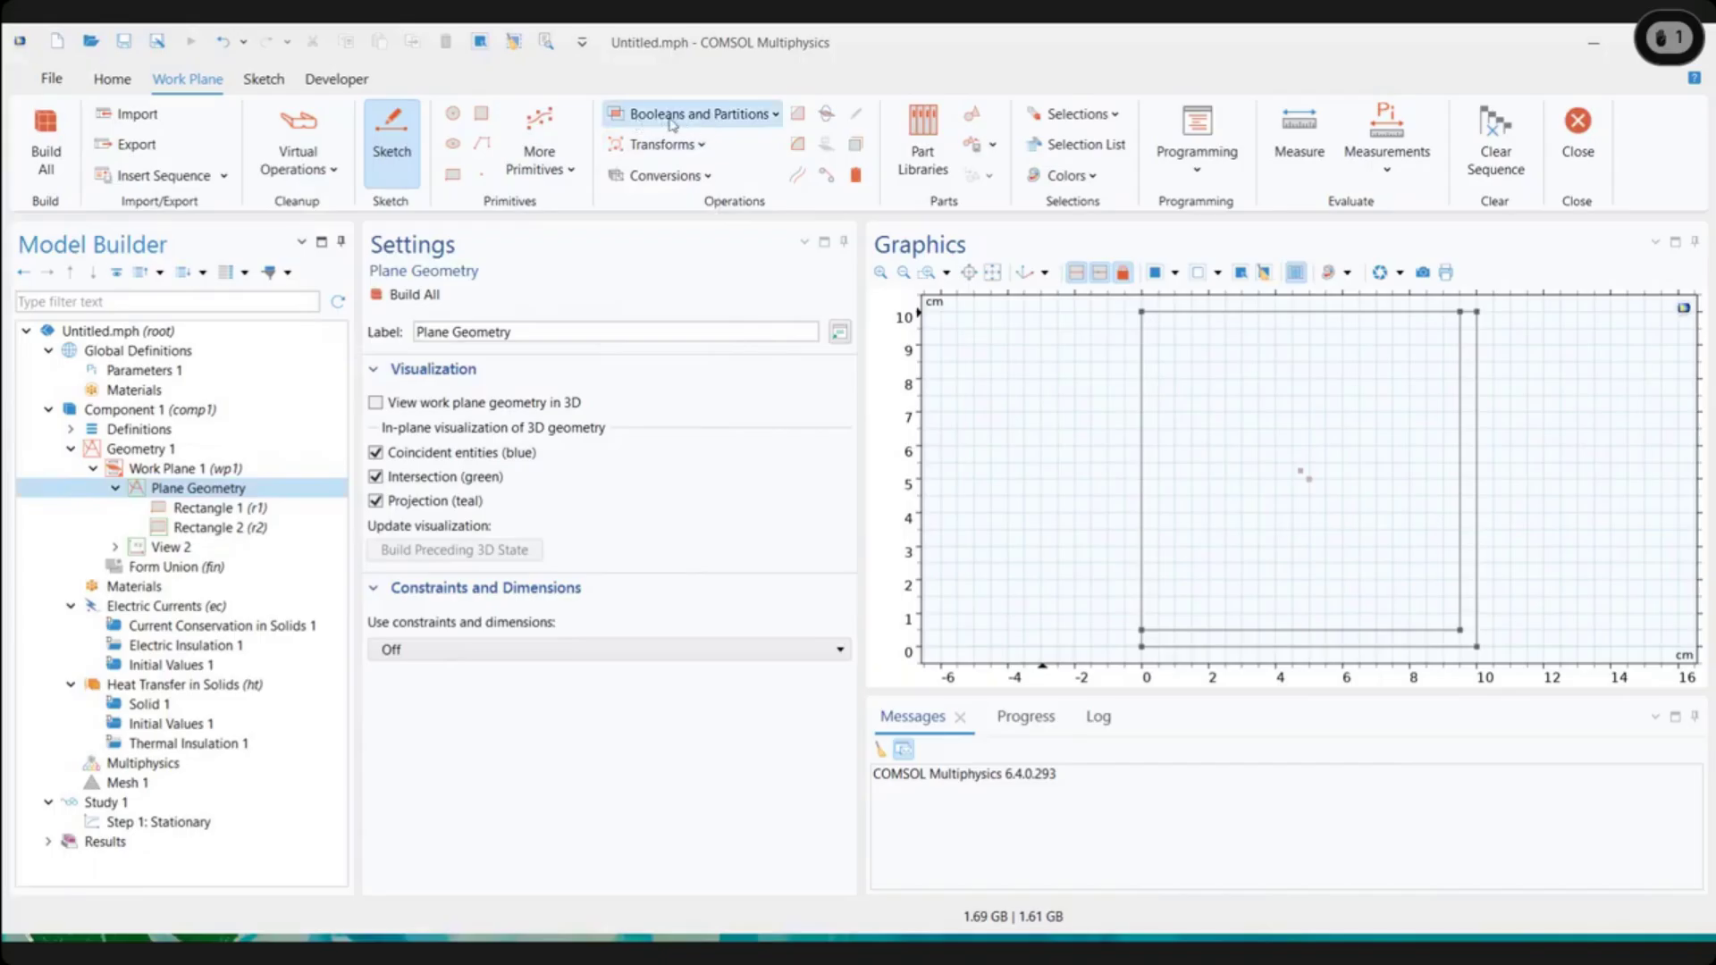
pyautogui.click(685, 122)
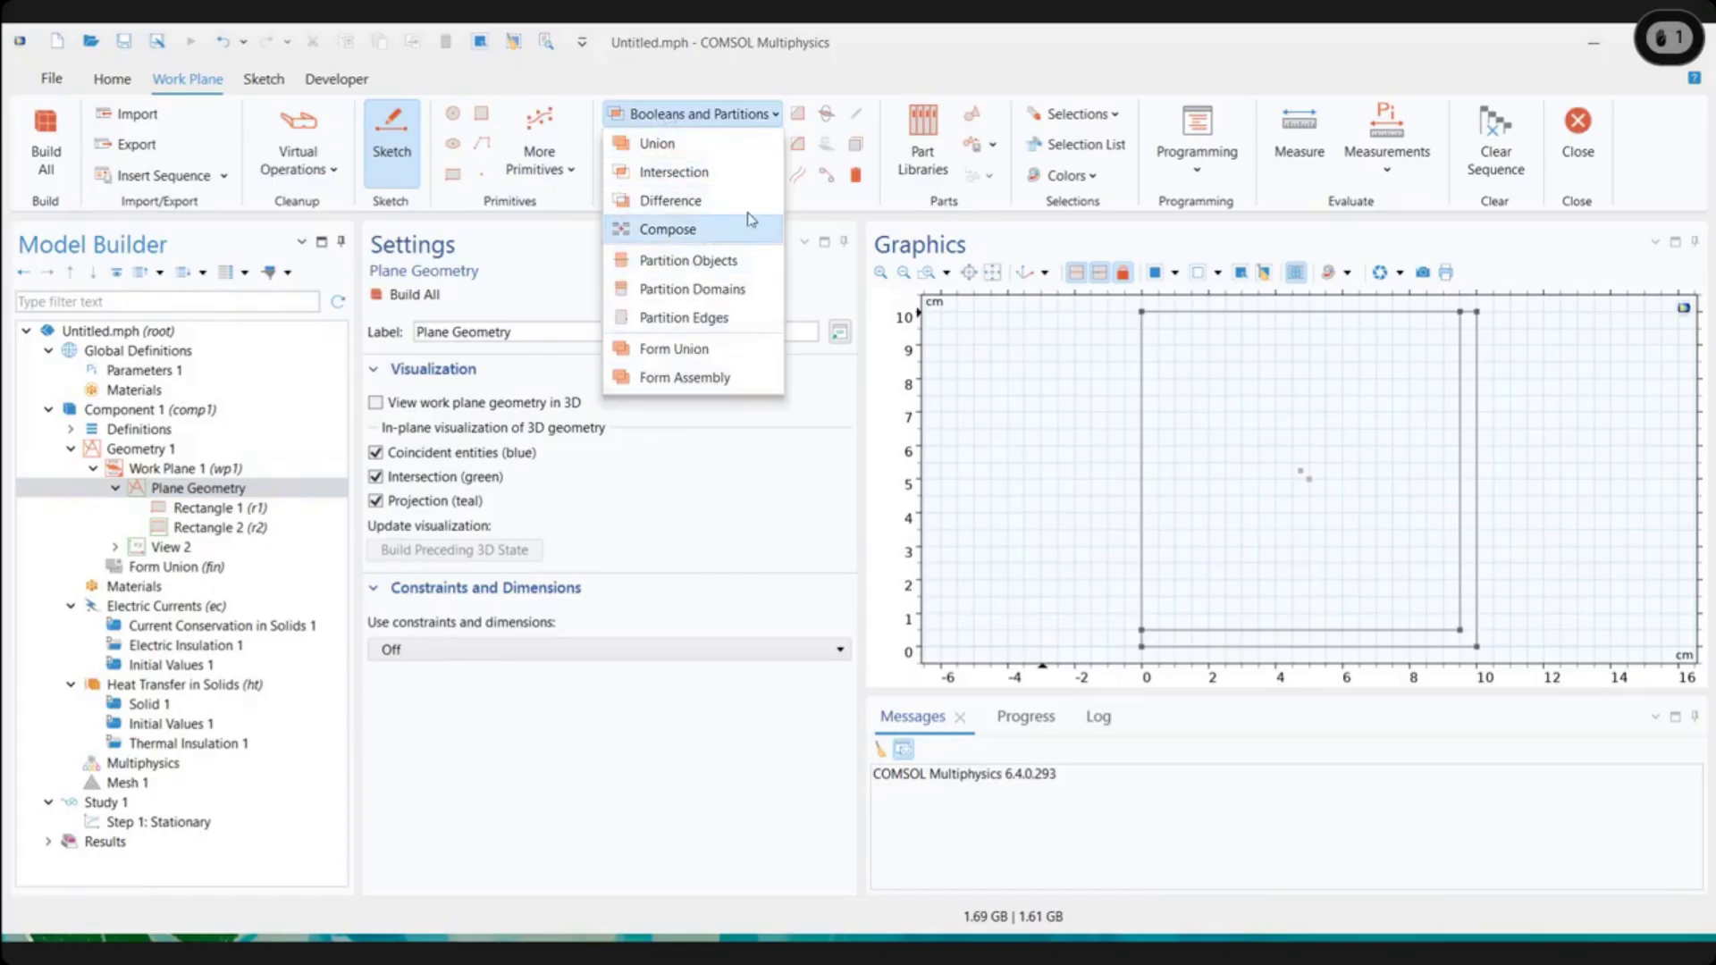
pyautogui.click(661, 115)
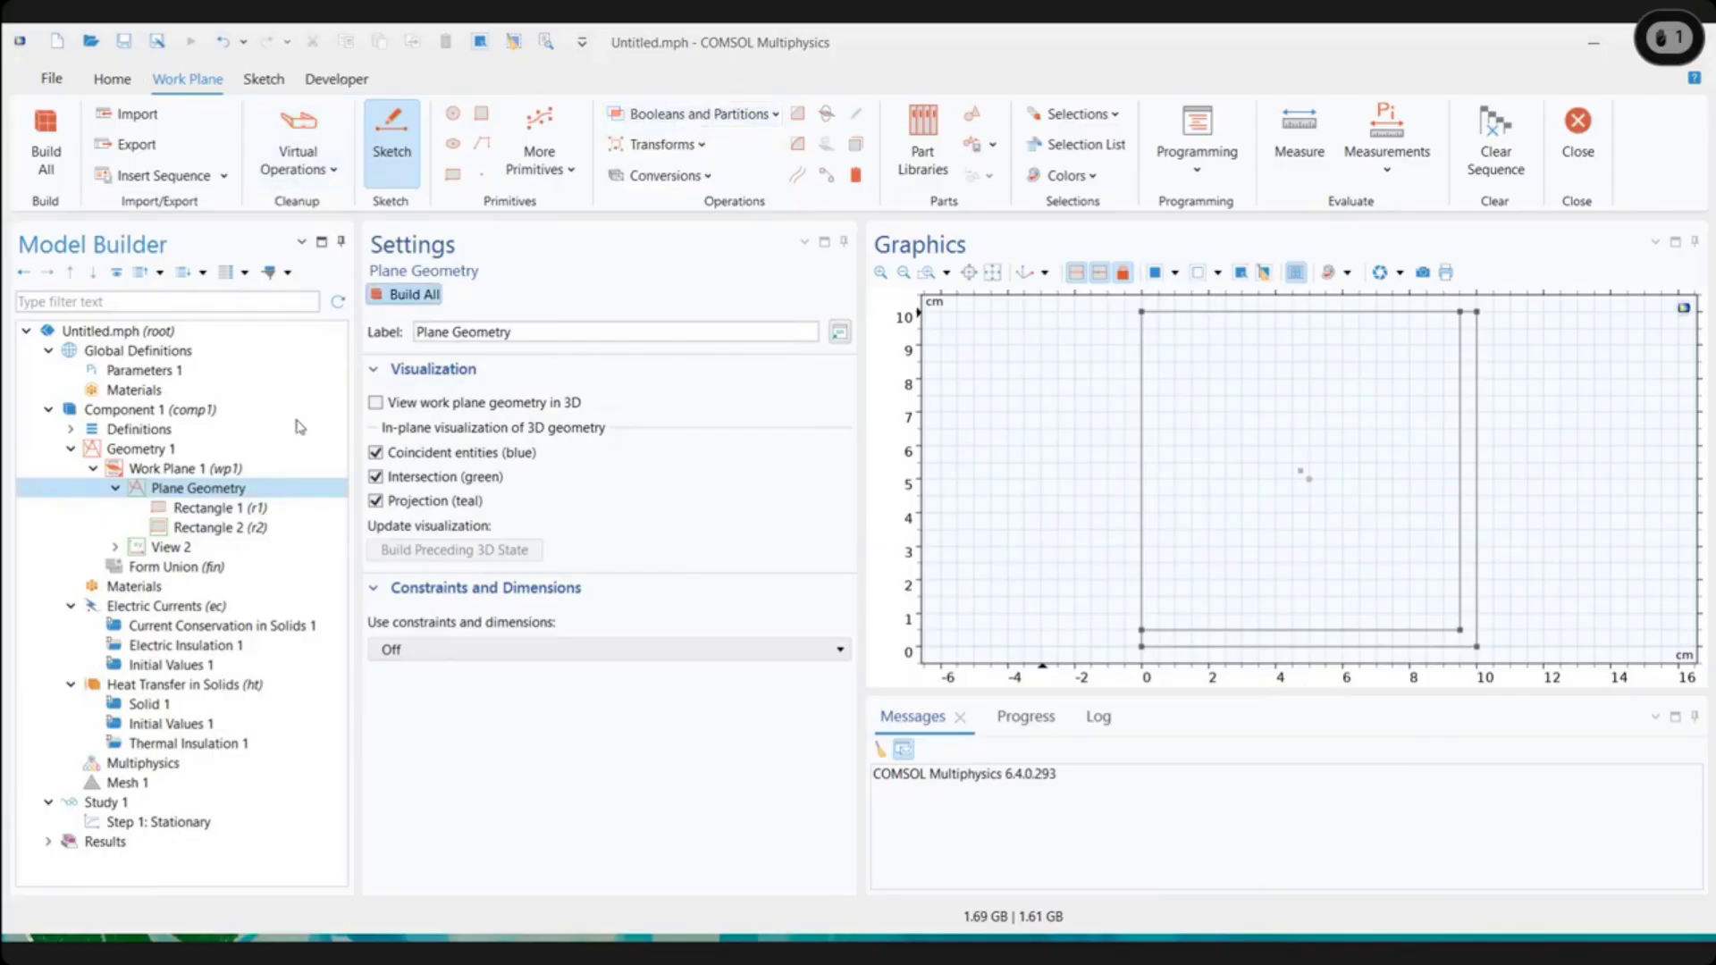
# Add a Difference to the plane geometry that subtracts Rectangle 2 from Rectangle 1, and build it
pyautogui.rightClick(195, 490)
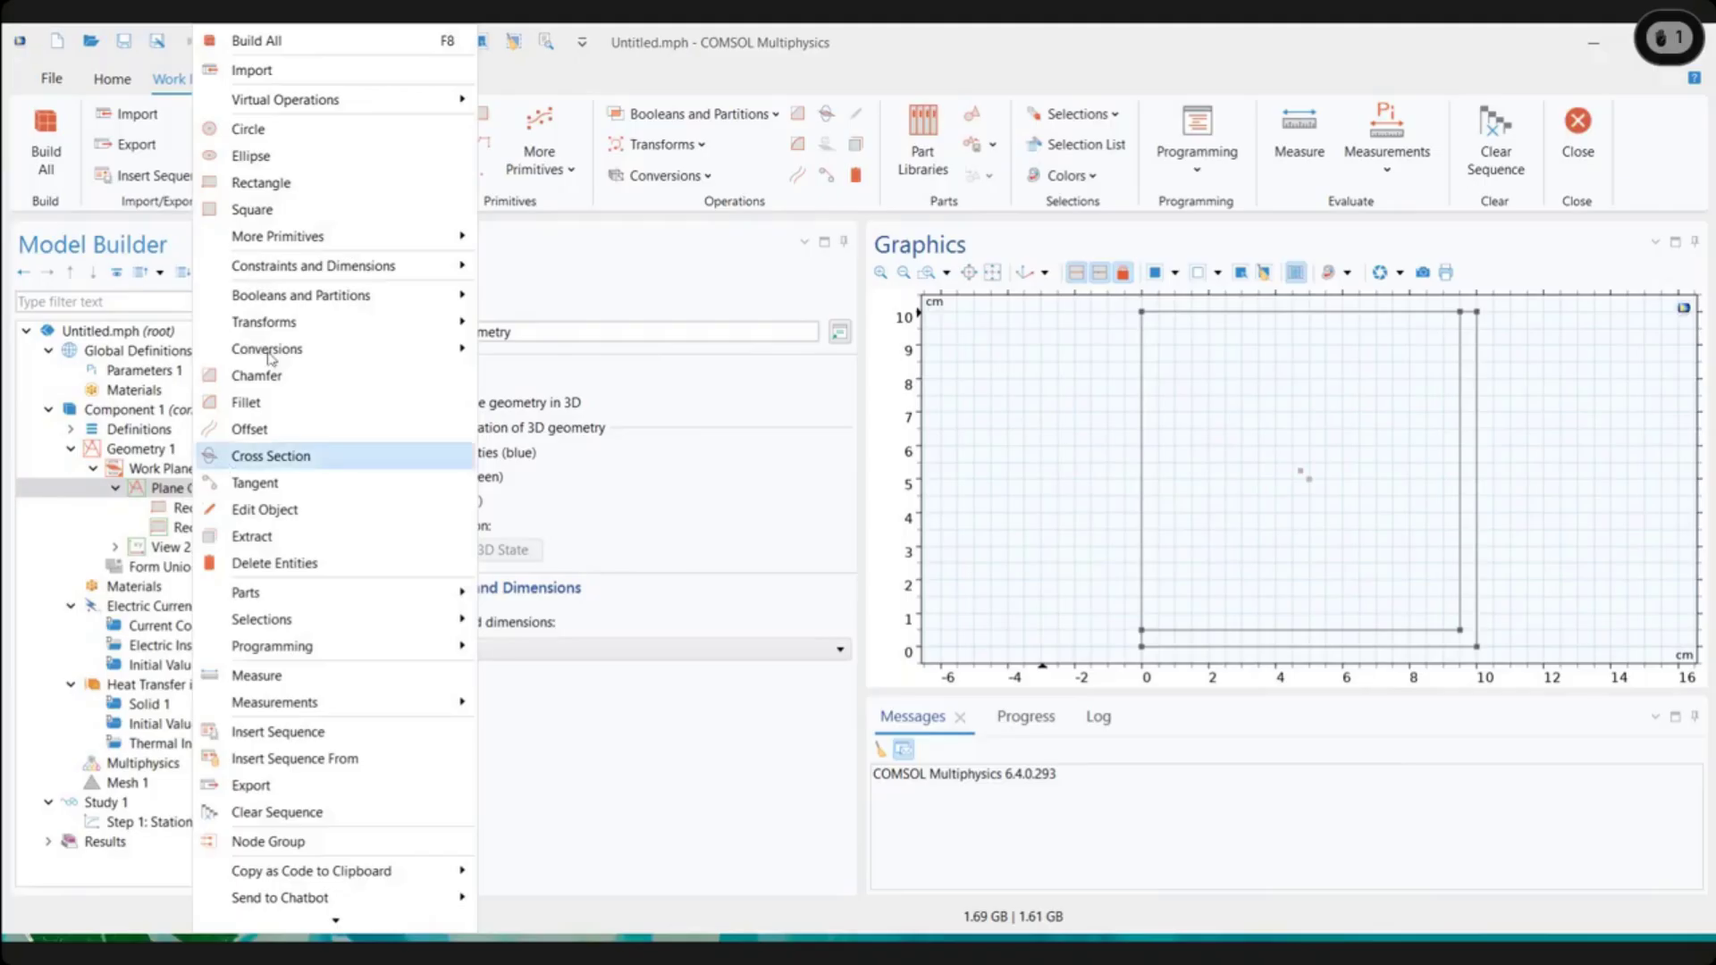
pyautogui.moveTo(268, 299)
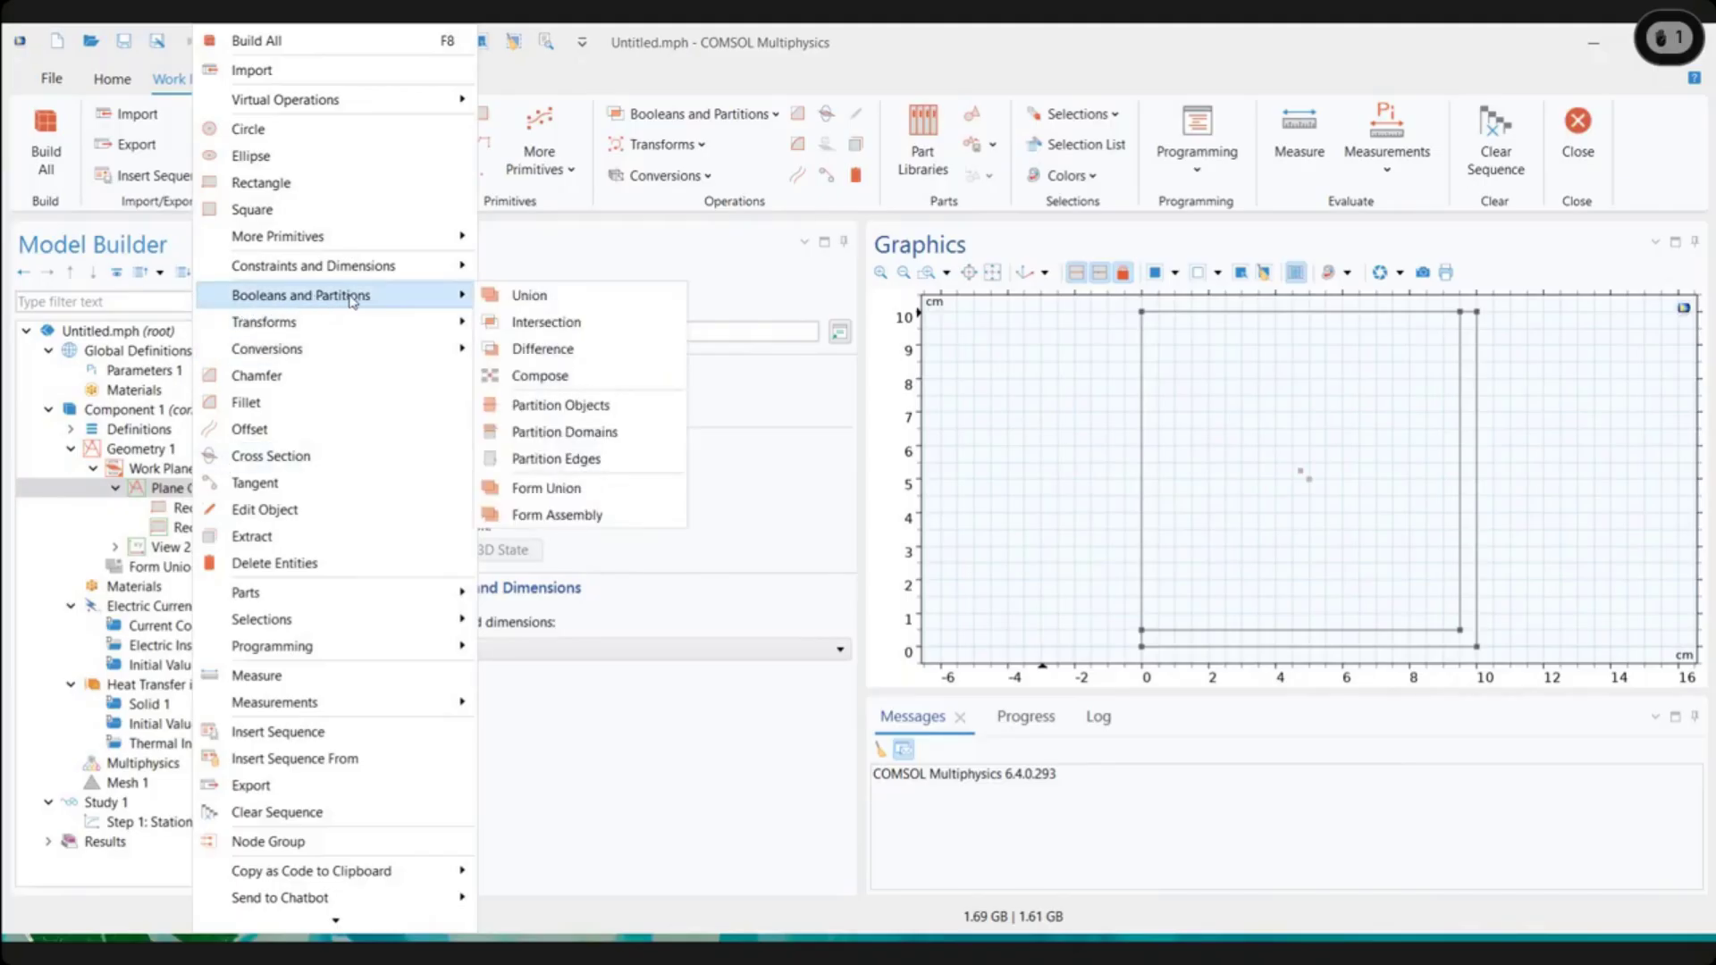
pyautogui.click(545, 350)
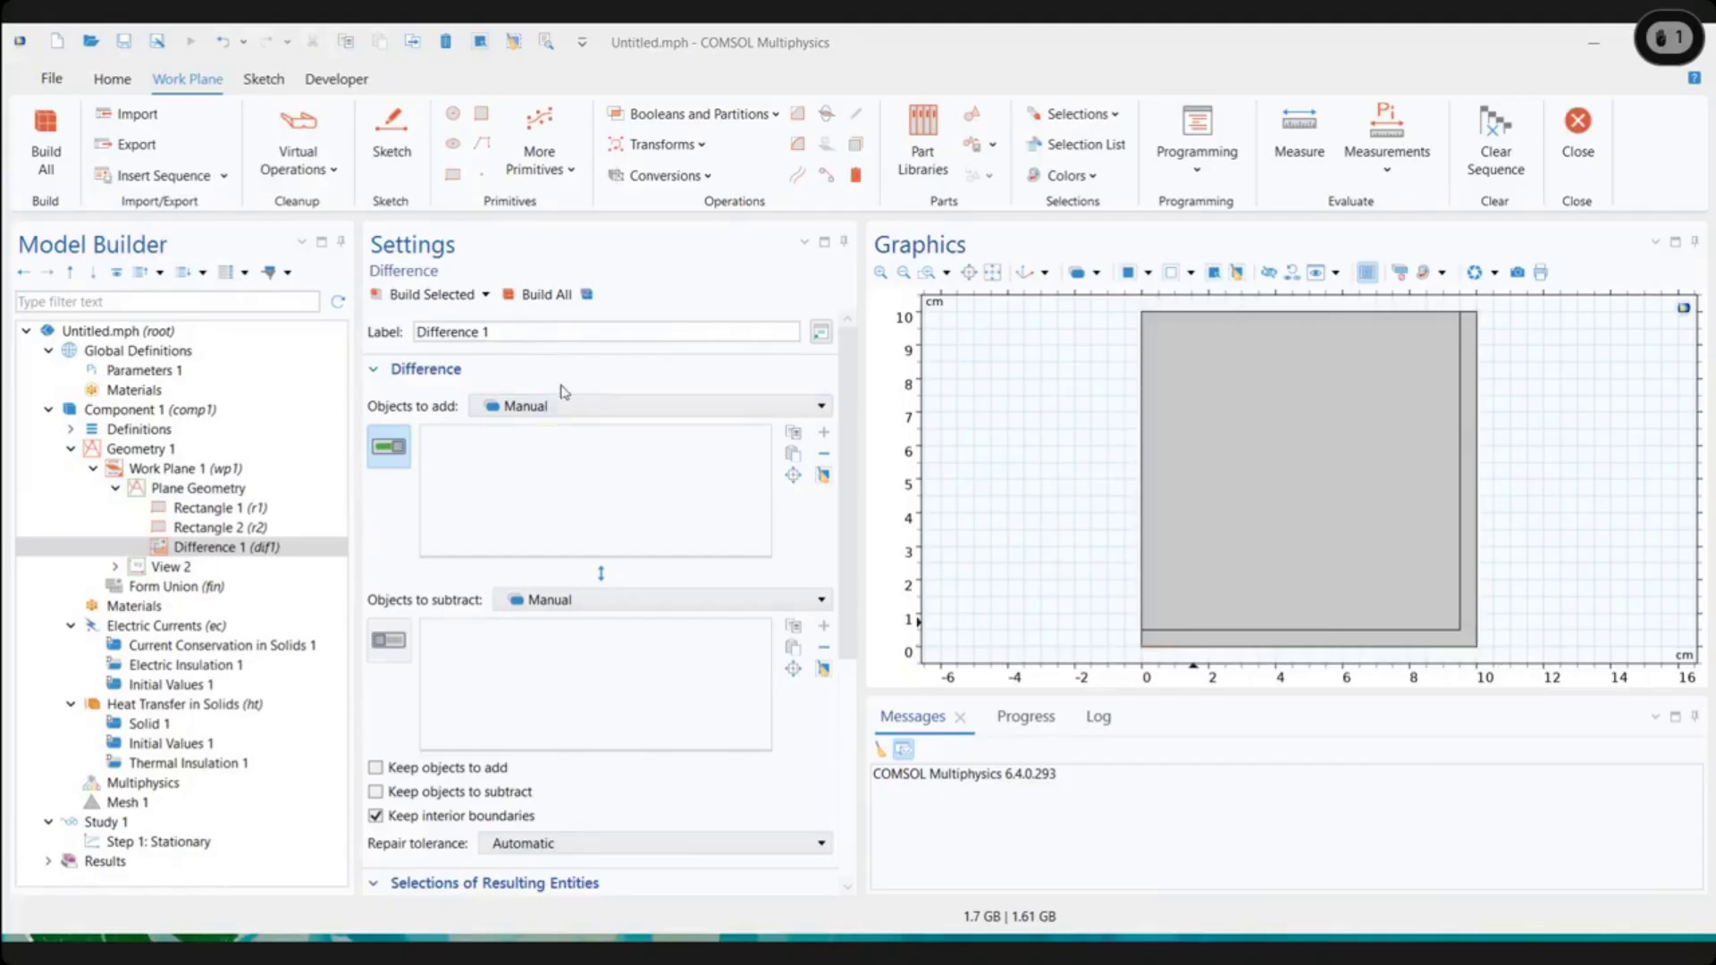
pyautogui.click(1465, 645)
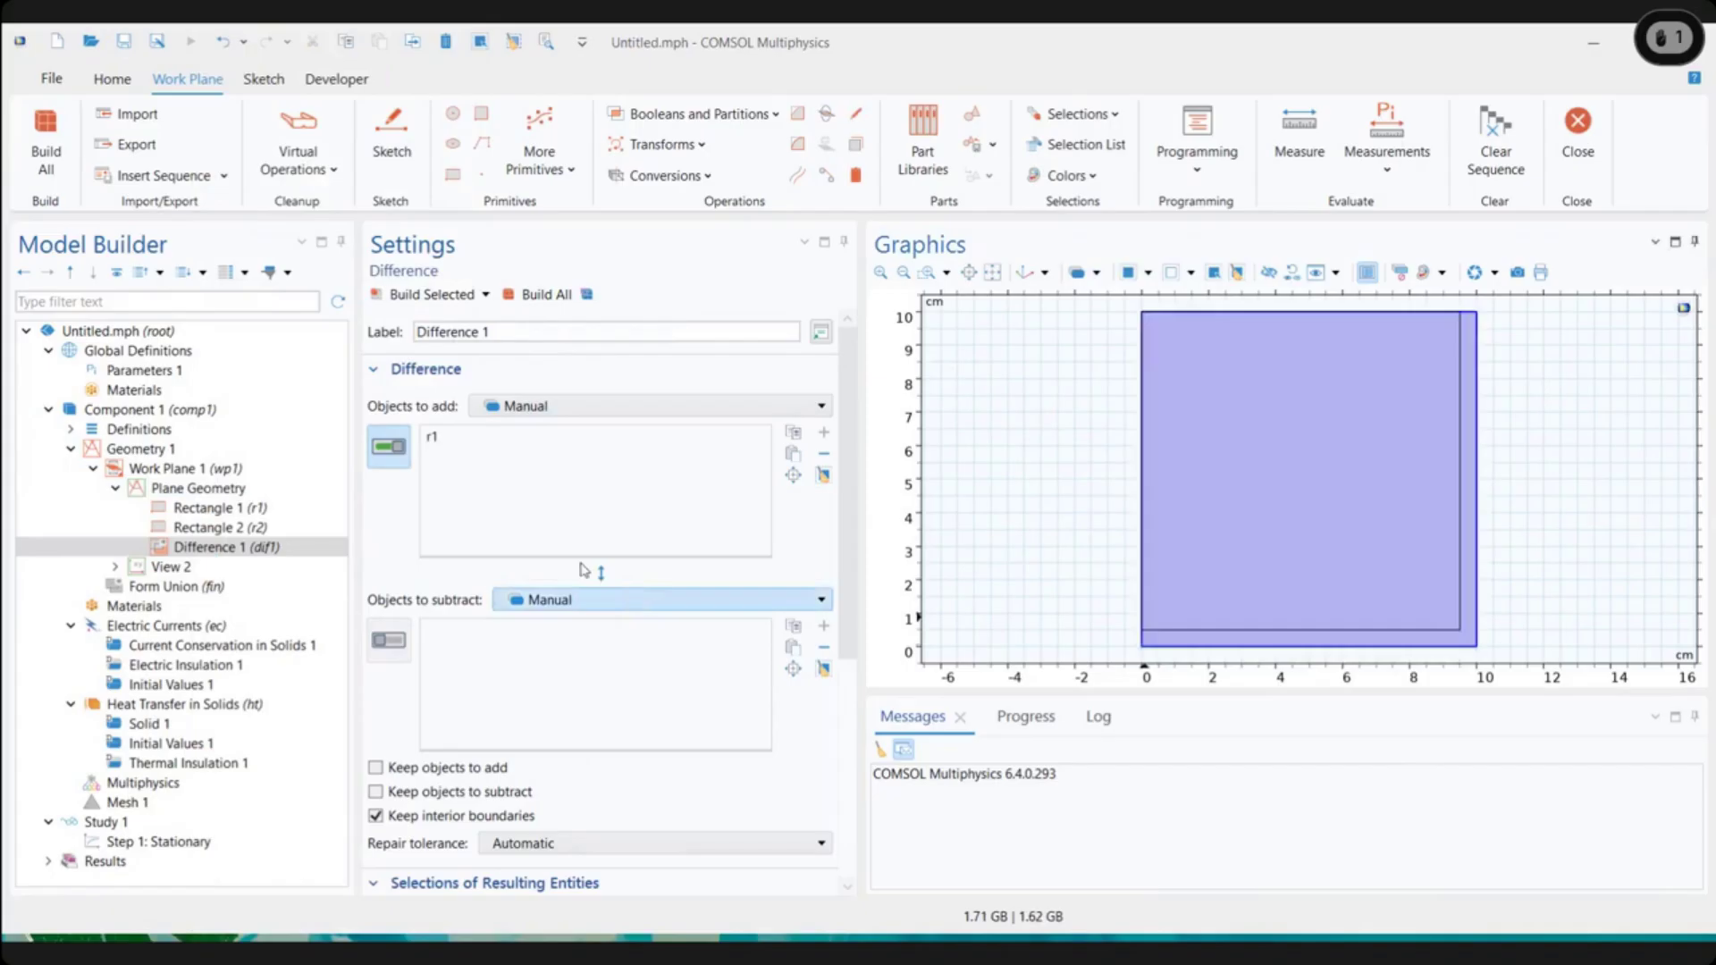
pyautogui.click(387, 640)
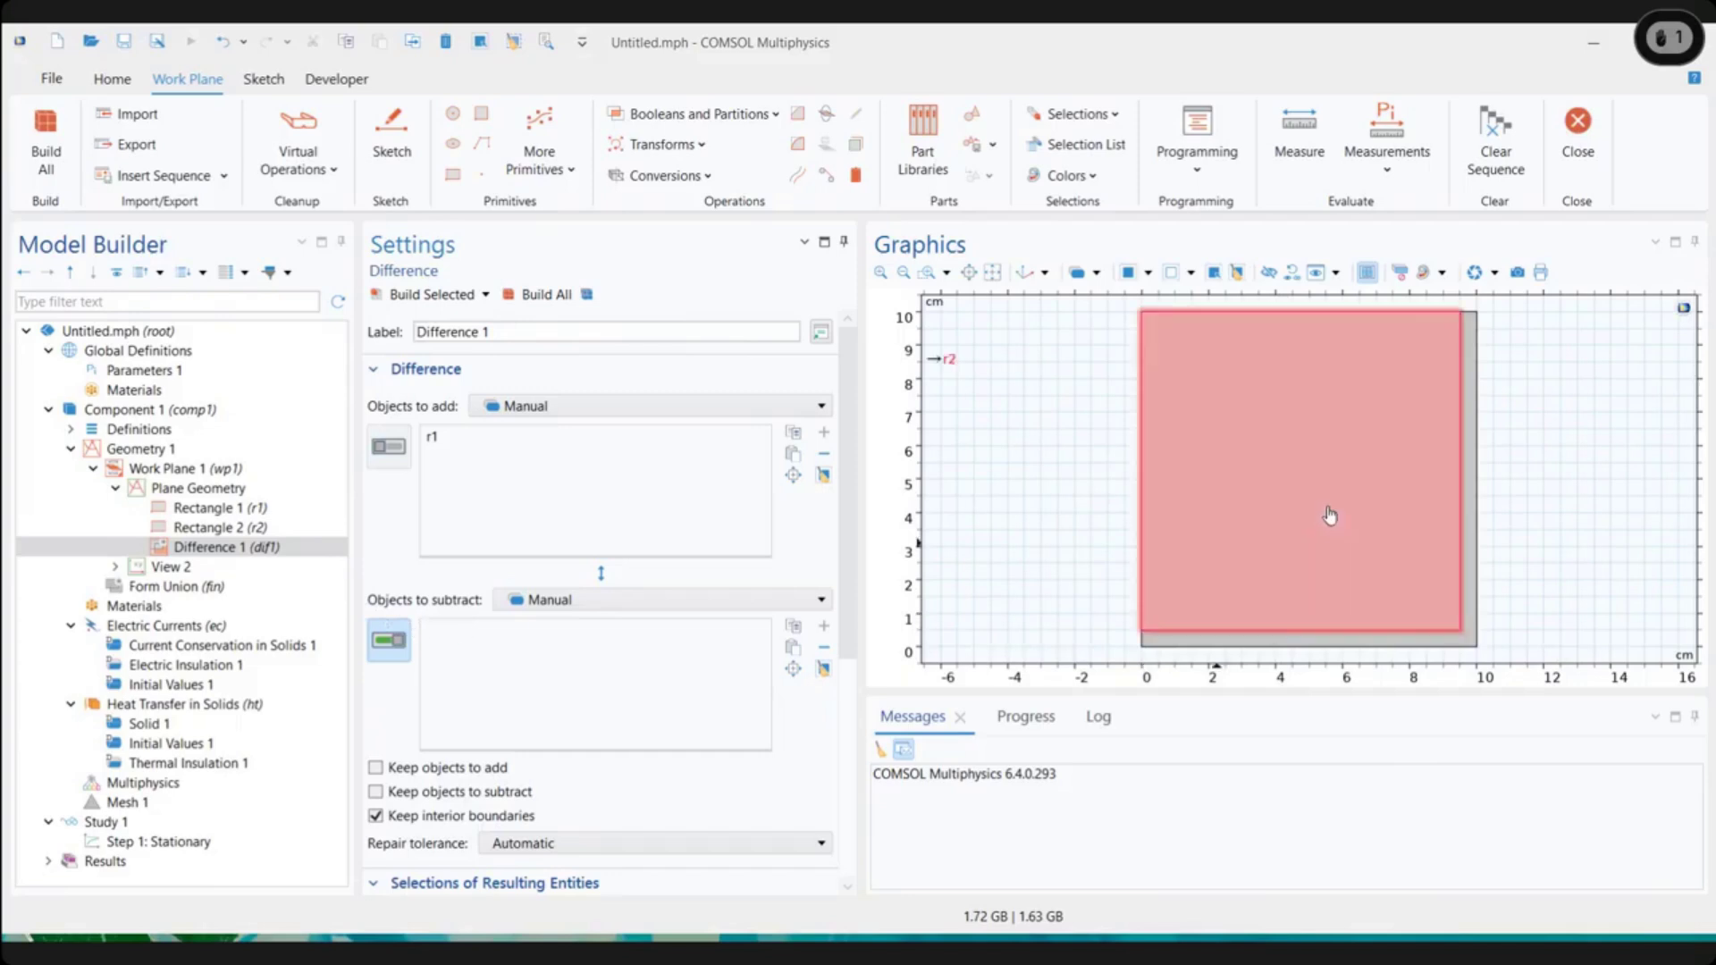
pyautogui.click(1330, 512)
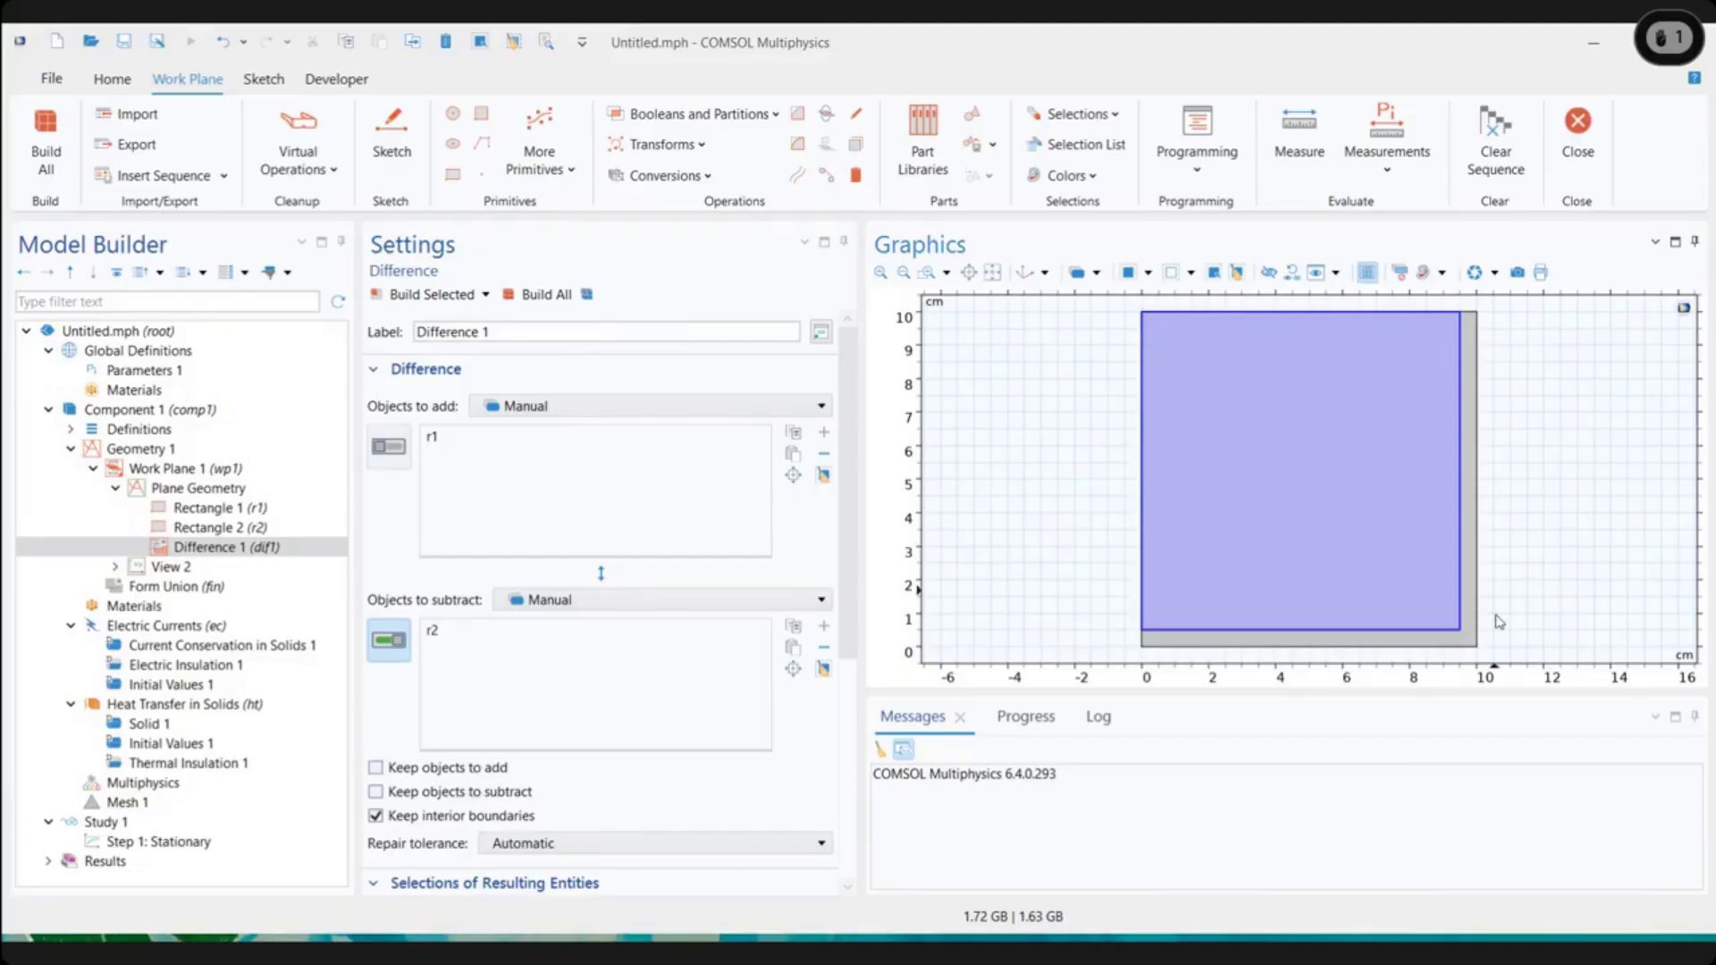
pyautogui.click(452, 302)
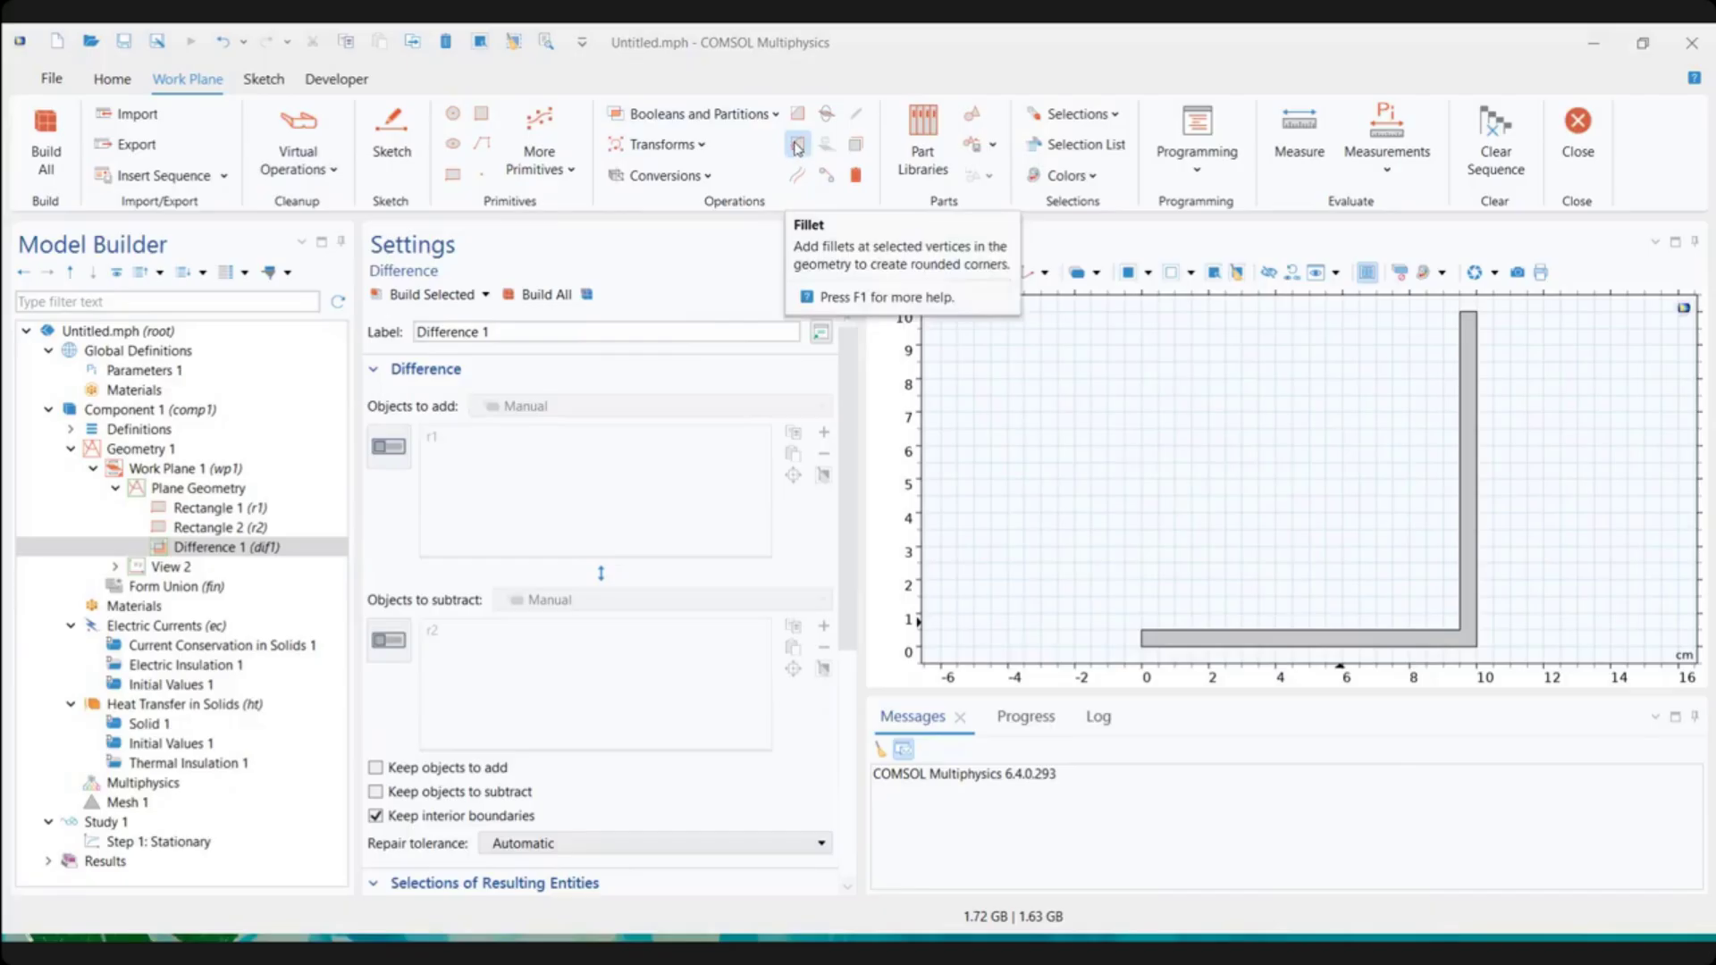
# Fillet the inner corner vertex of the L-shaped profile with radius tbb and build it
pyautogui.click(202, 489)
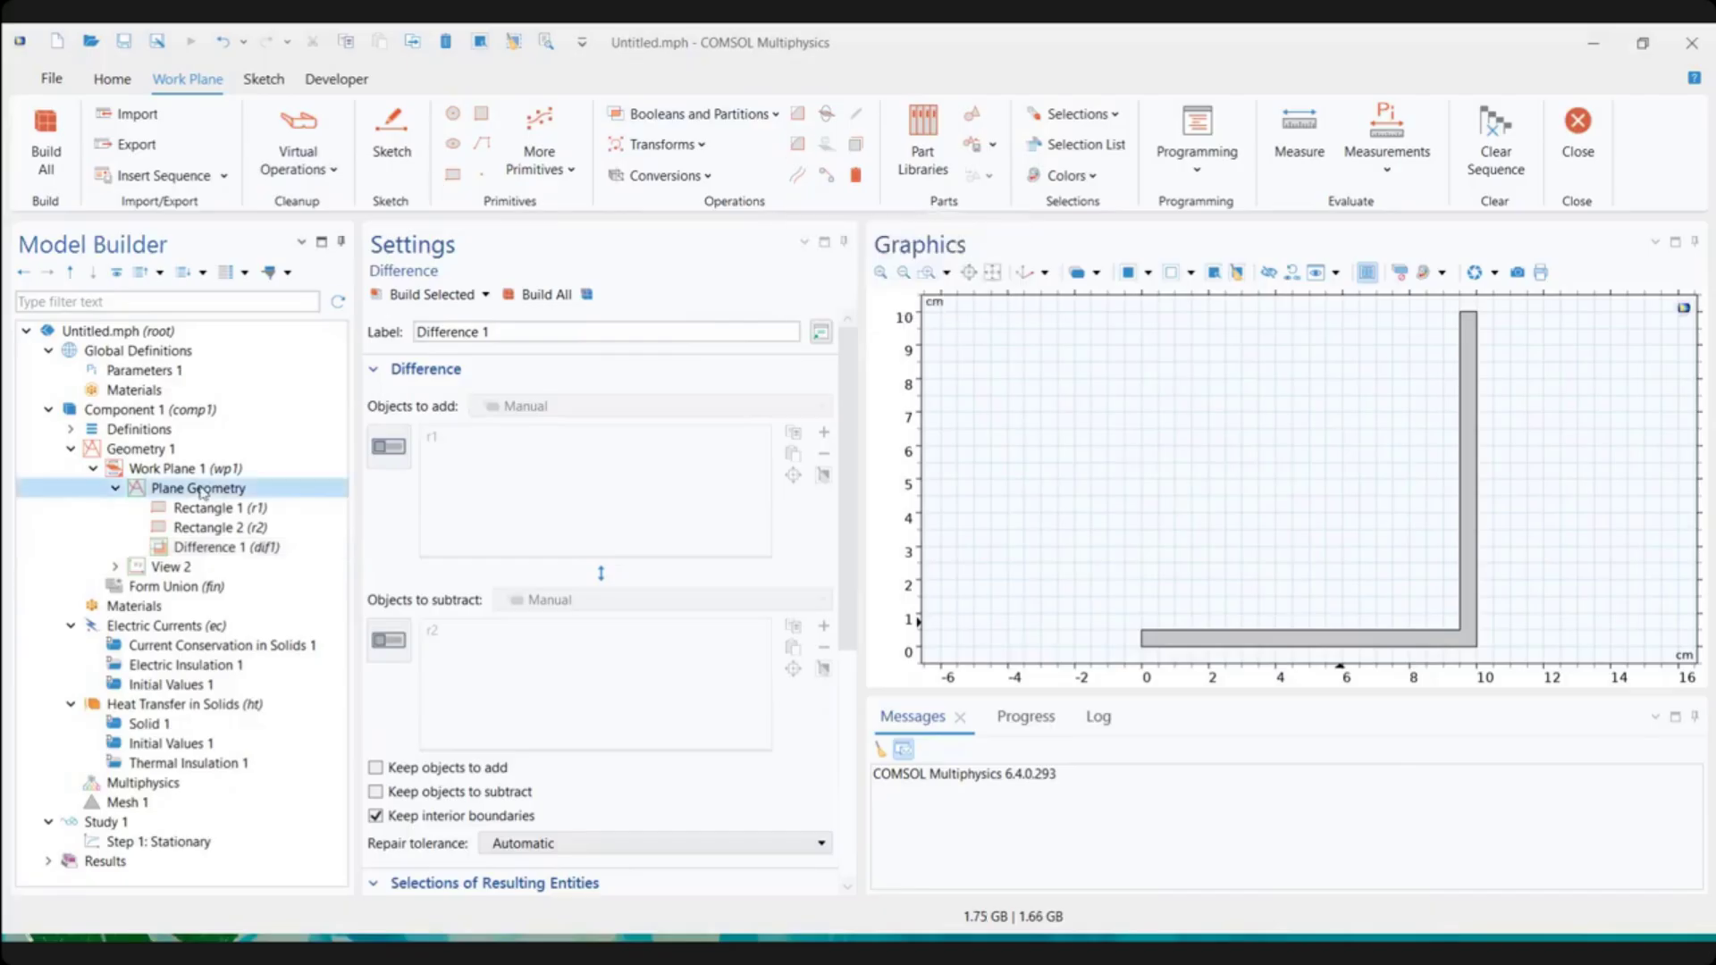
pyautogui.rightClick(203, 489)
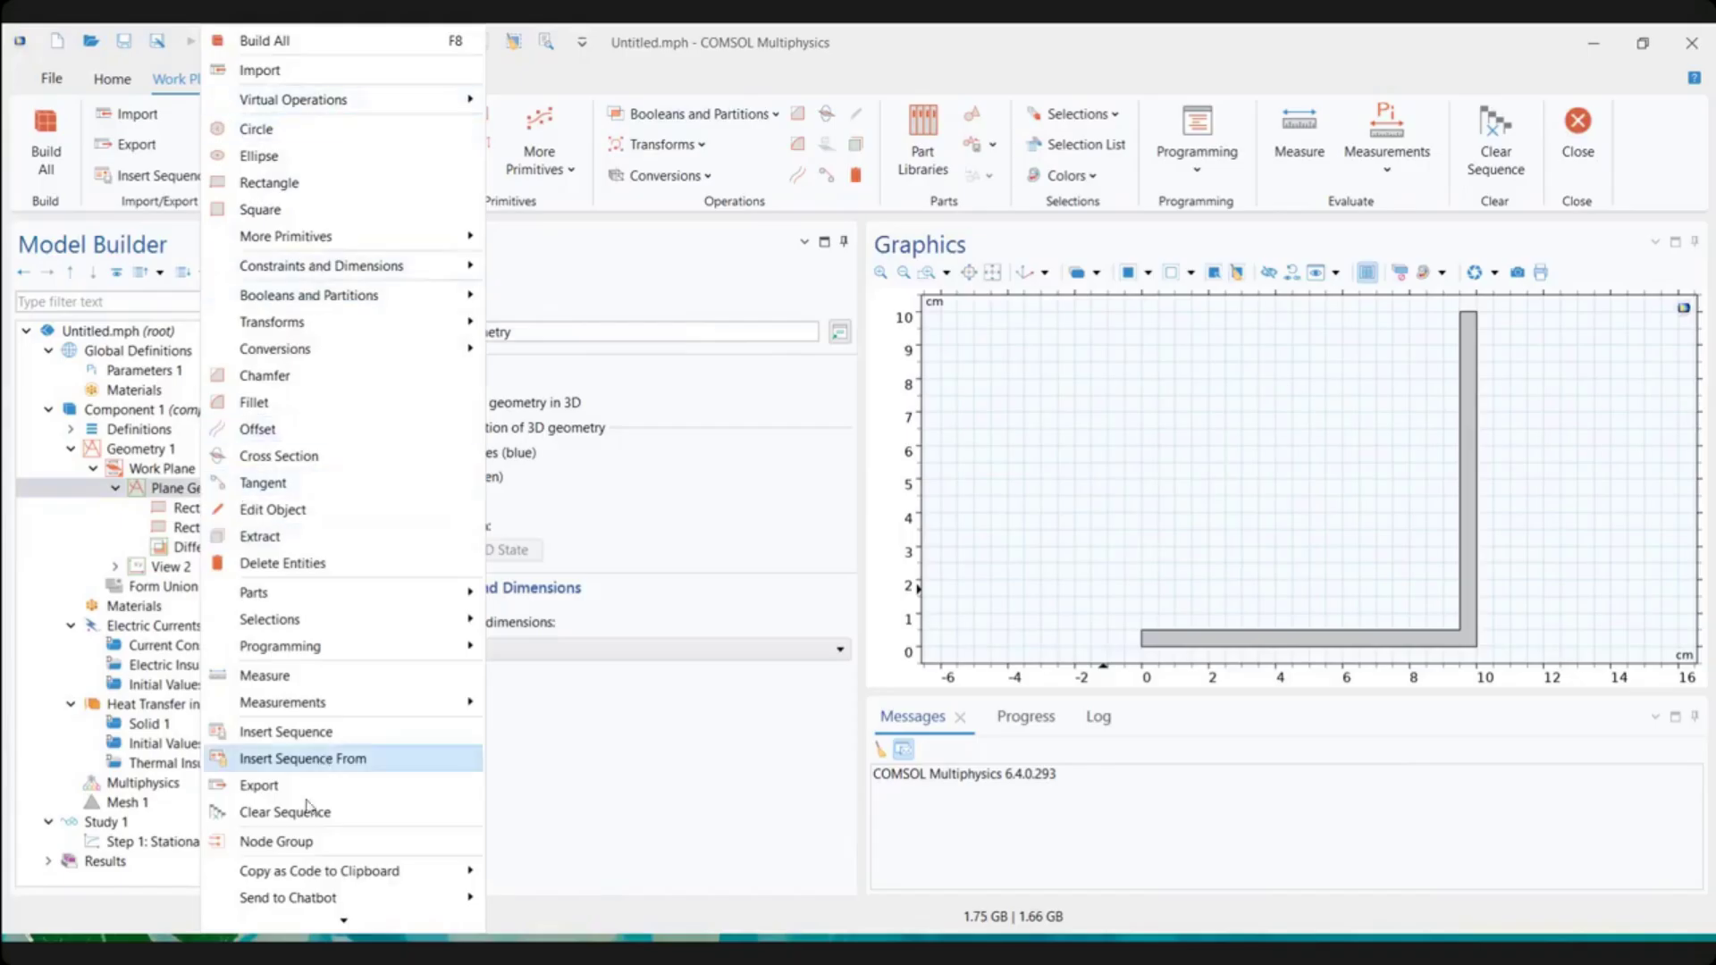
pyautogui.click(291, 407)
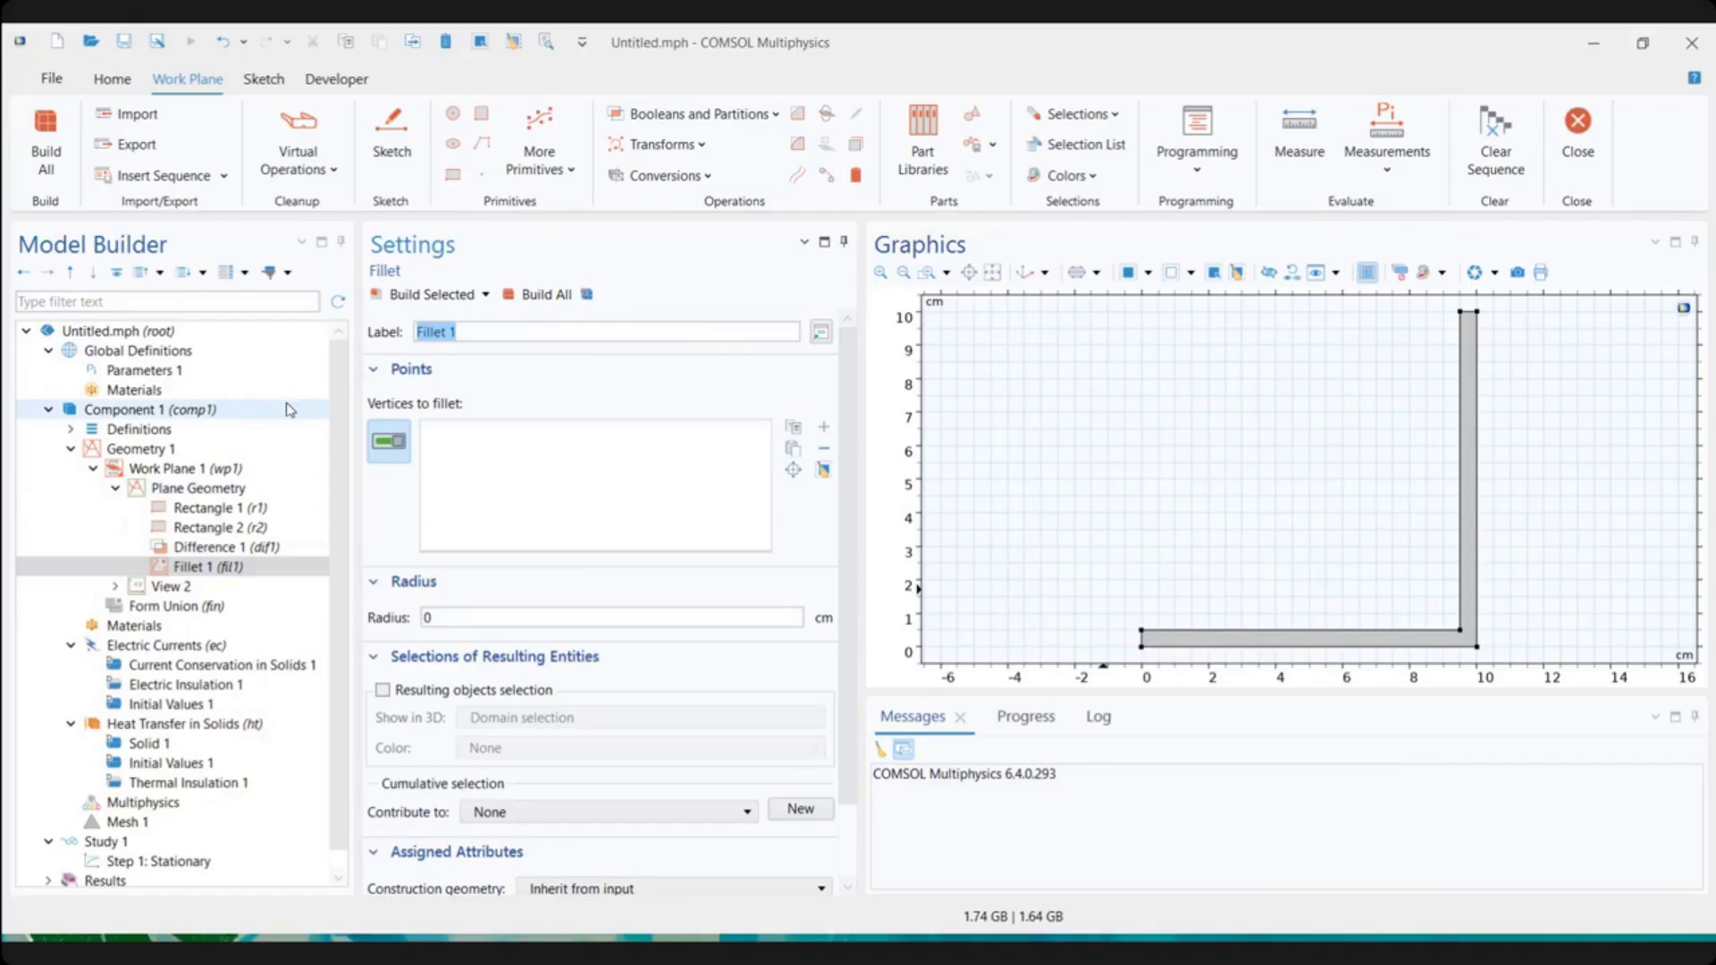
pyautogui.click(1461, 632)
pyautogui.click(430, 616)
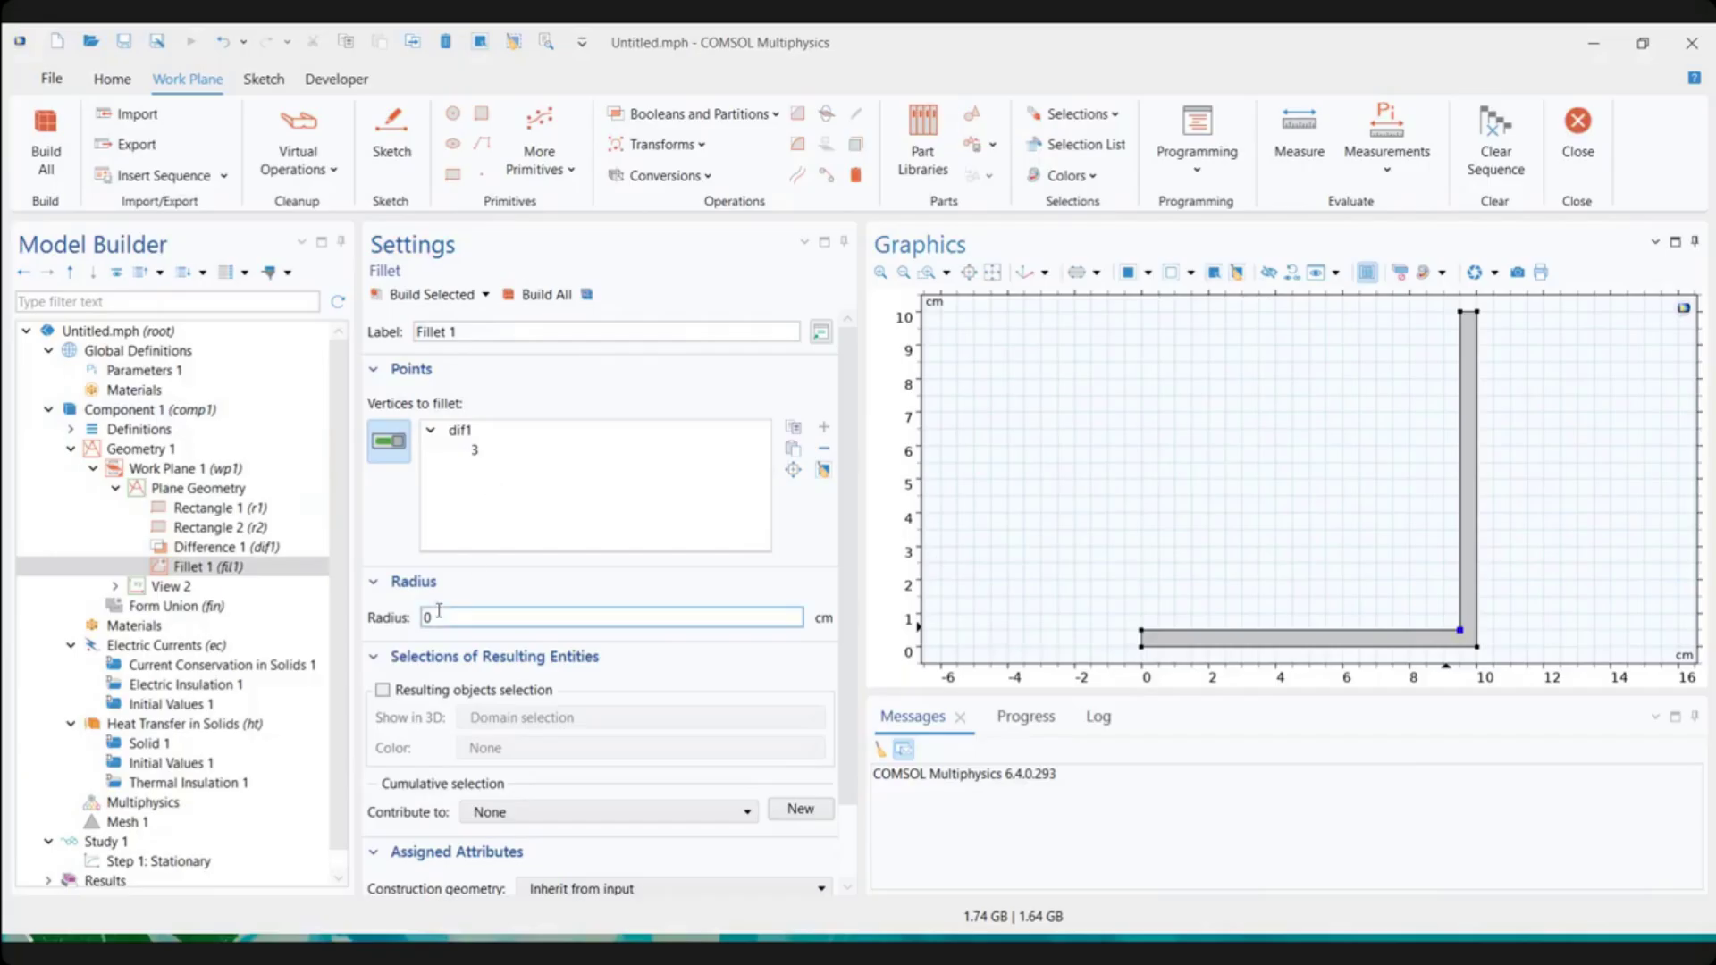
pyautogui.moveTo(438, 618); pyautogui.dragTo(394, 621)
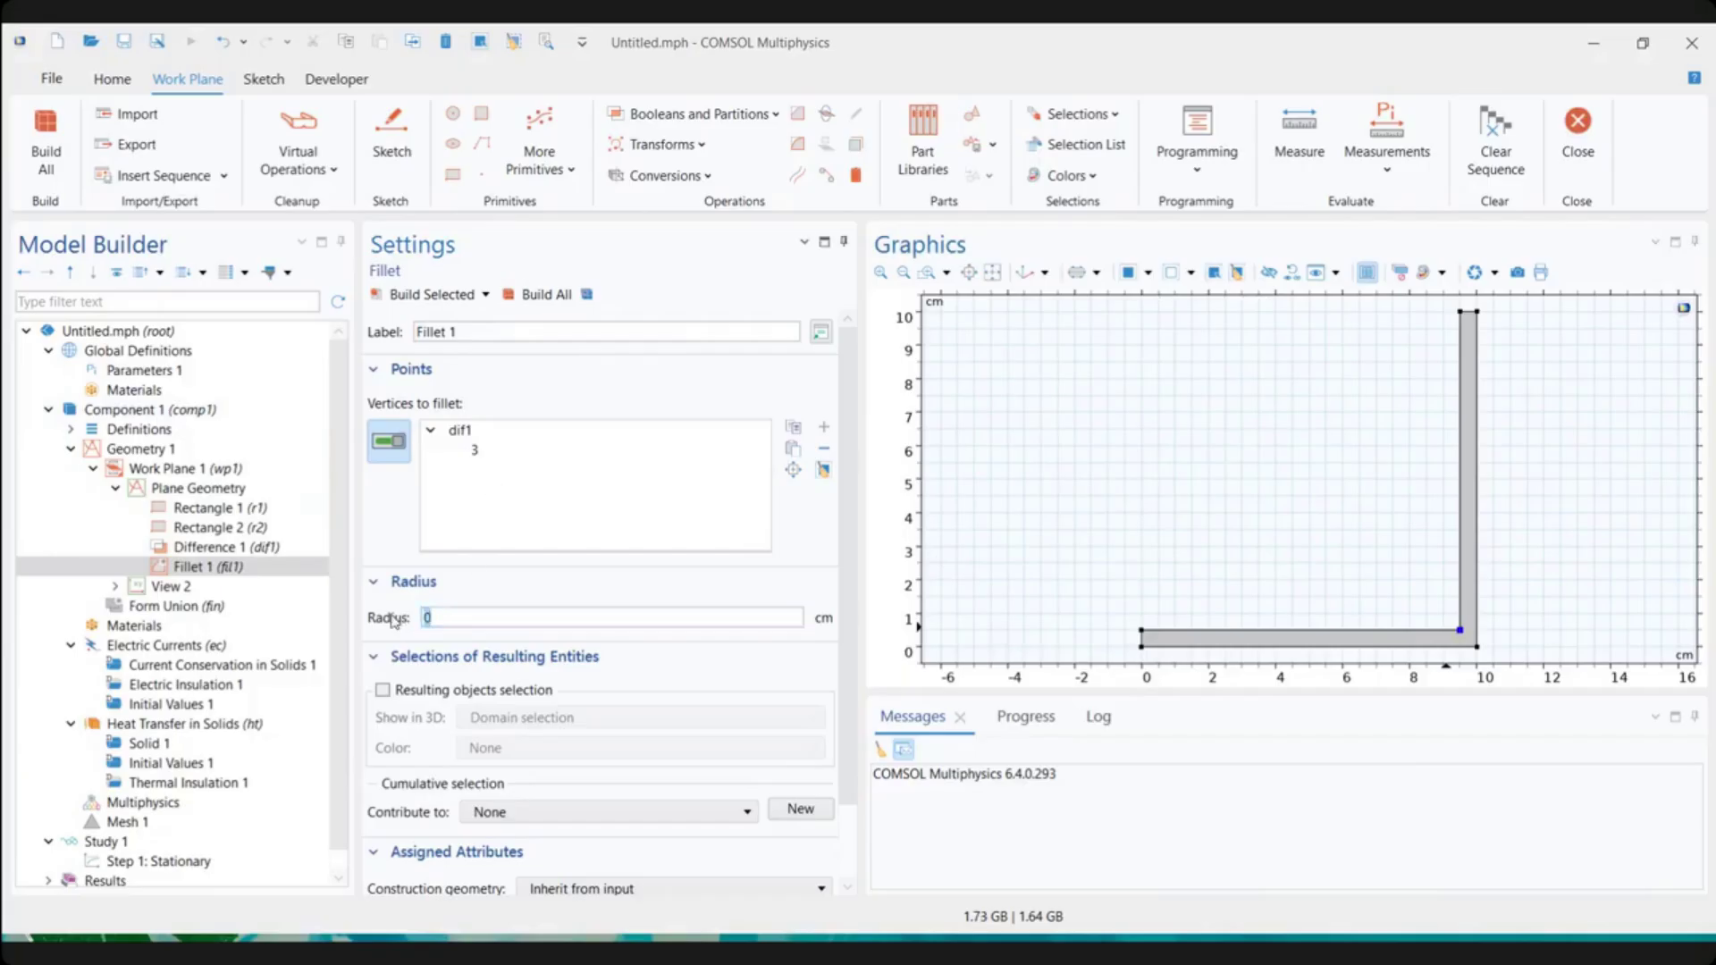
pyautogui.write('tbb')
pyautogui.click(432, 298)
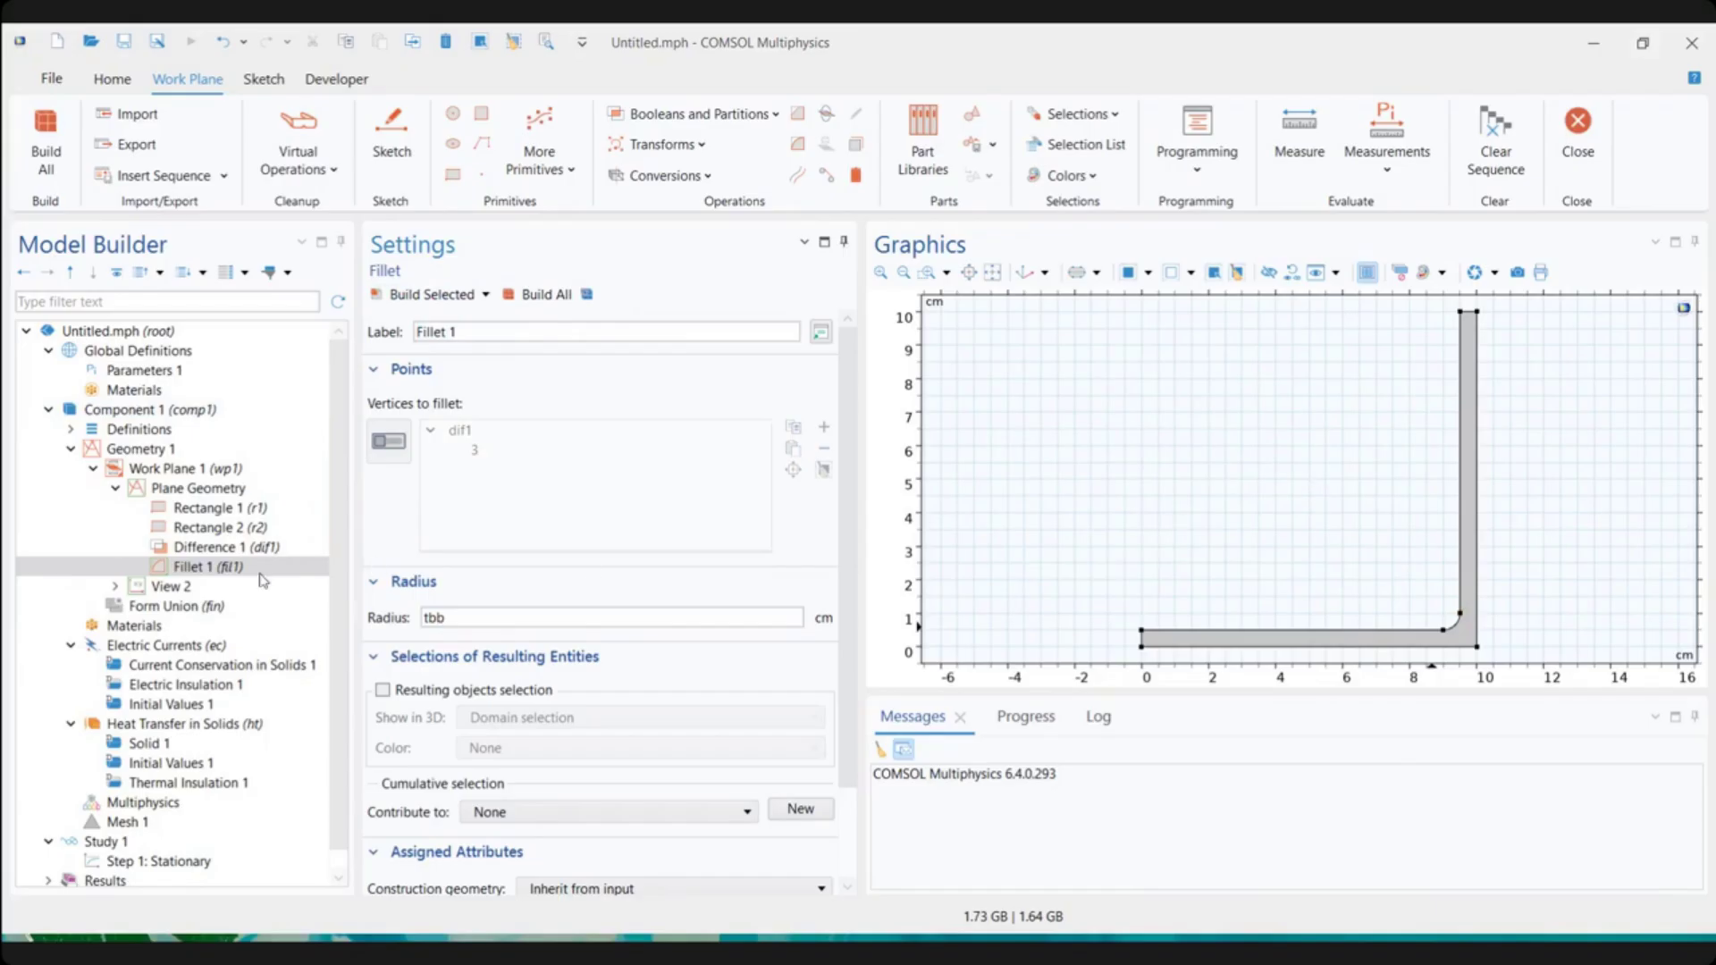
# Fillet the outer corner vertex of the L-shaped profile with radius 2*tbb and build it
pyautogui.rightClick(173, 496)
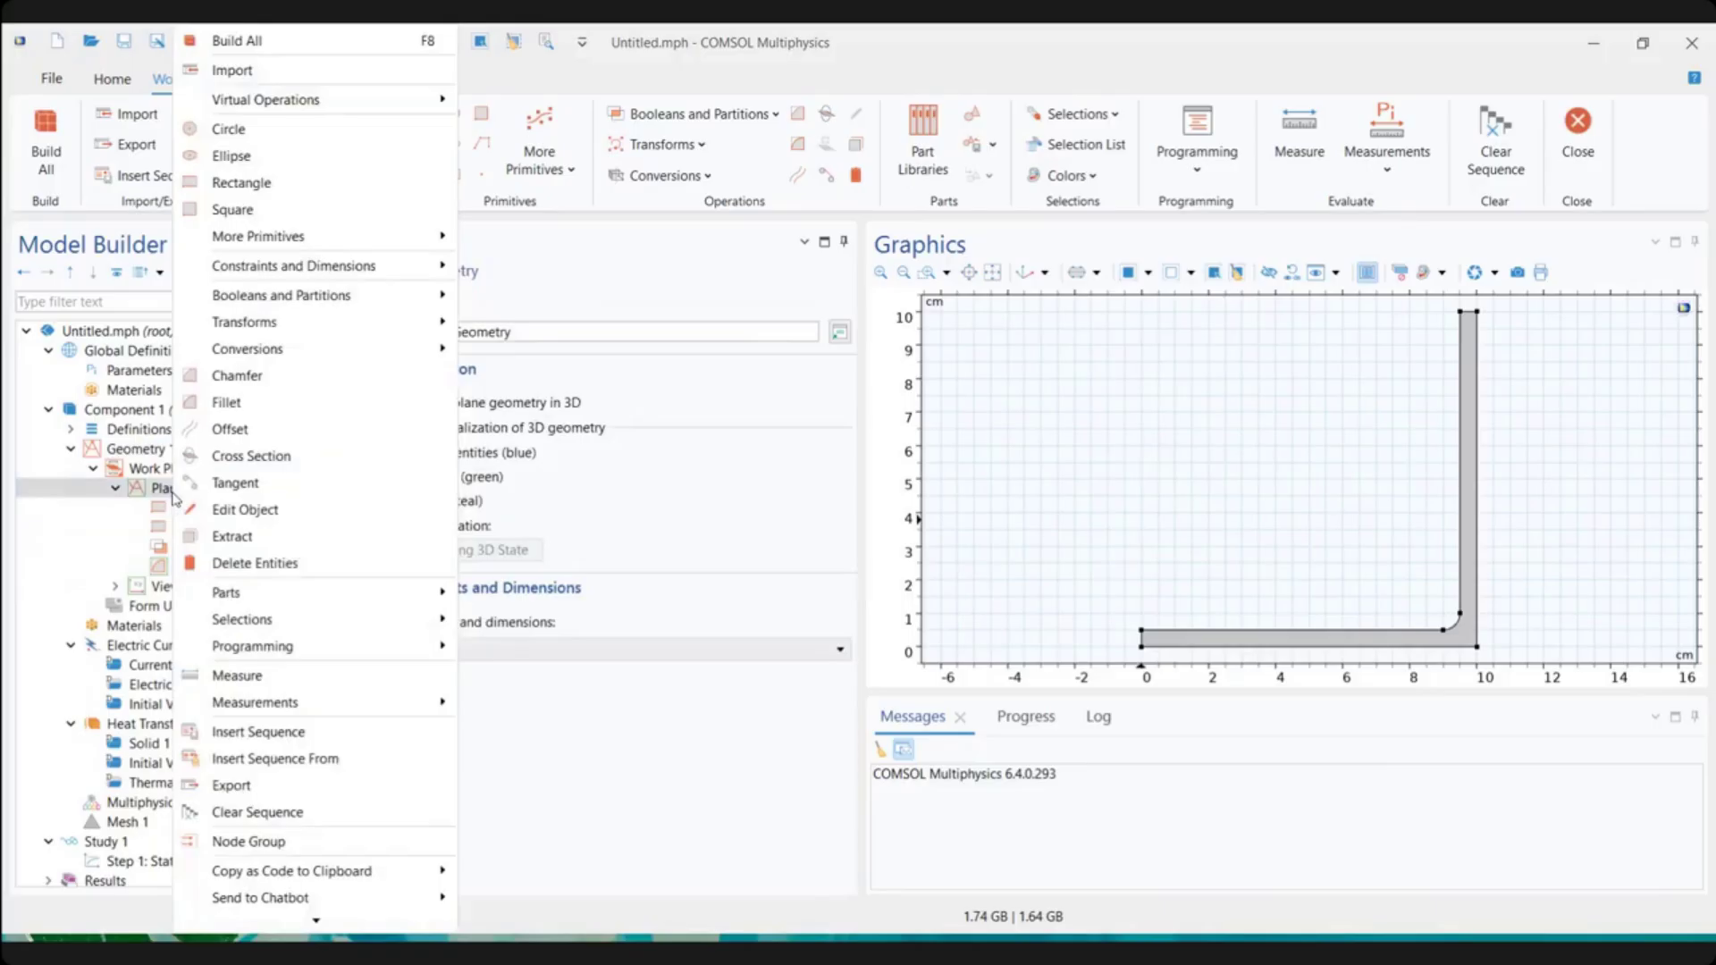
pyautogui.click(290, 405)
pyautogui.click(1477, 649)
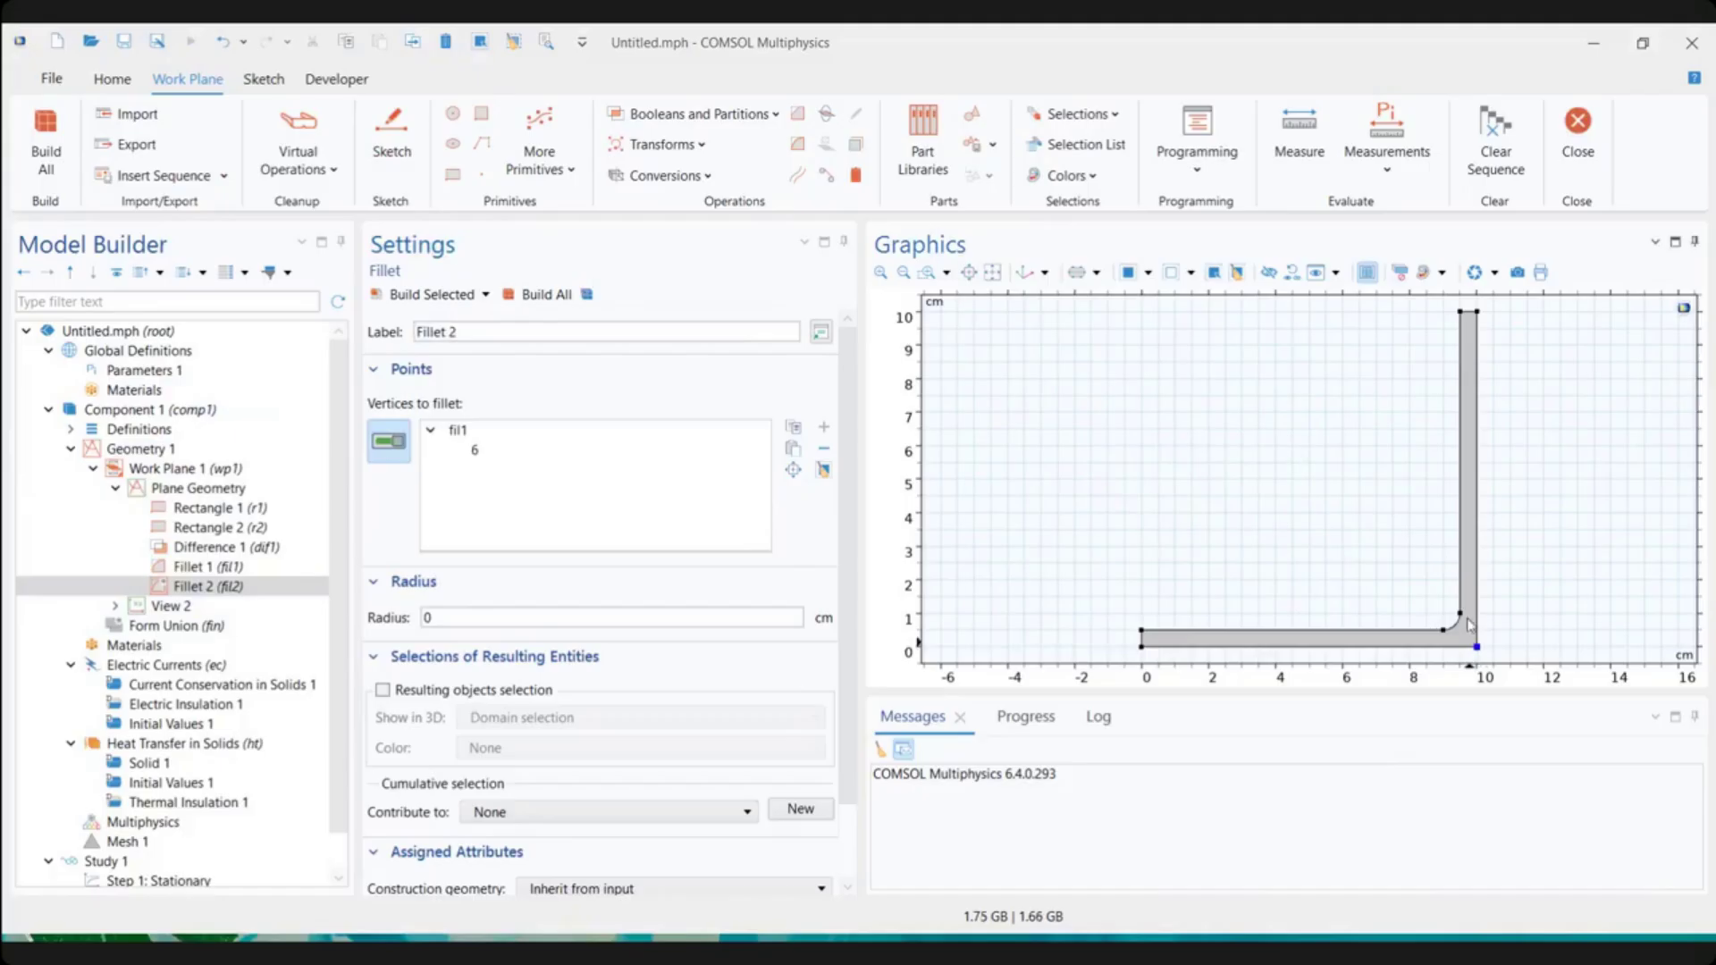
pyautogui.click(449, 617)
pyautogui.moveTo(362, 614); pyautogui.dragTo(358, 601)
pyautogui.write('2*tbb')
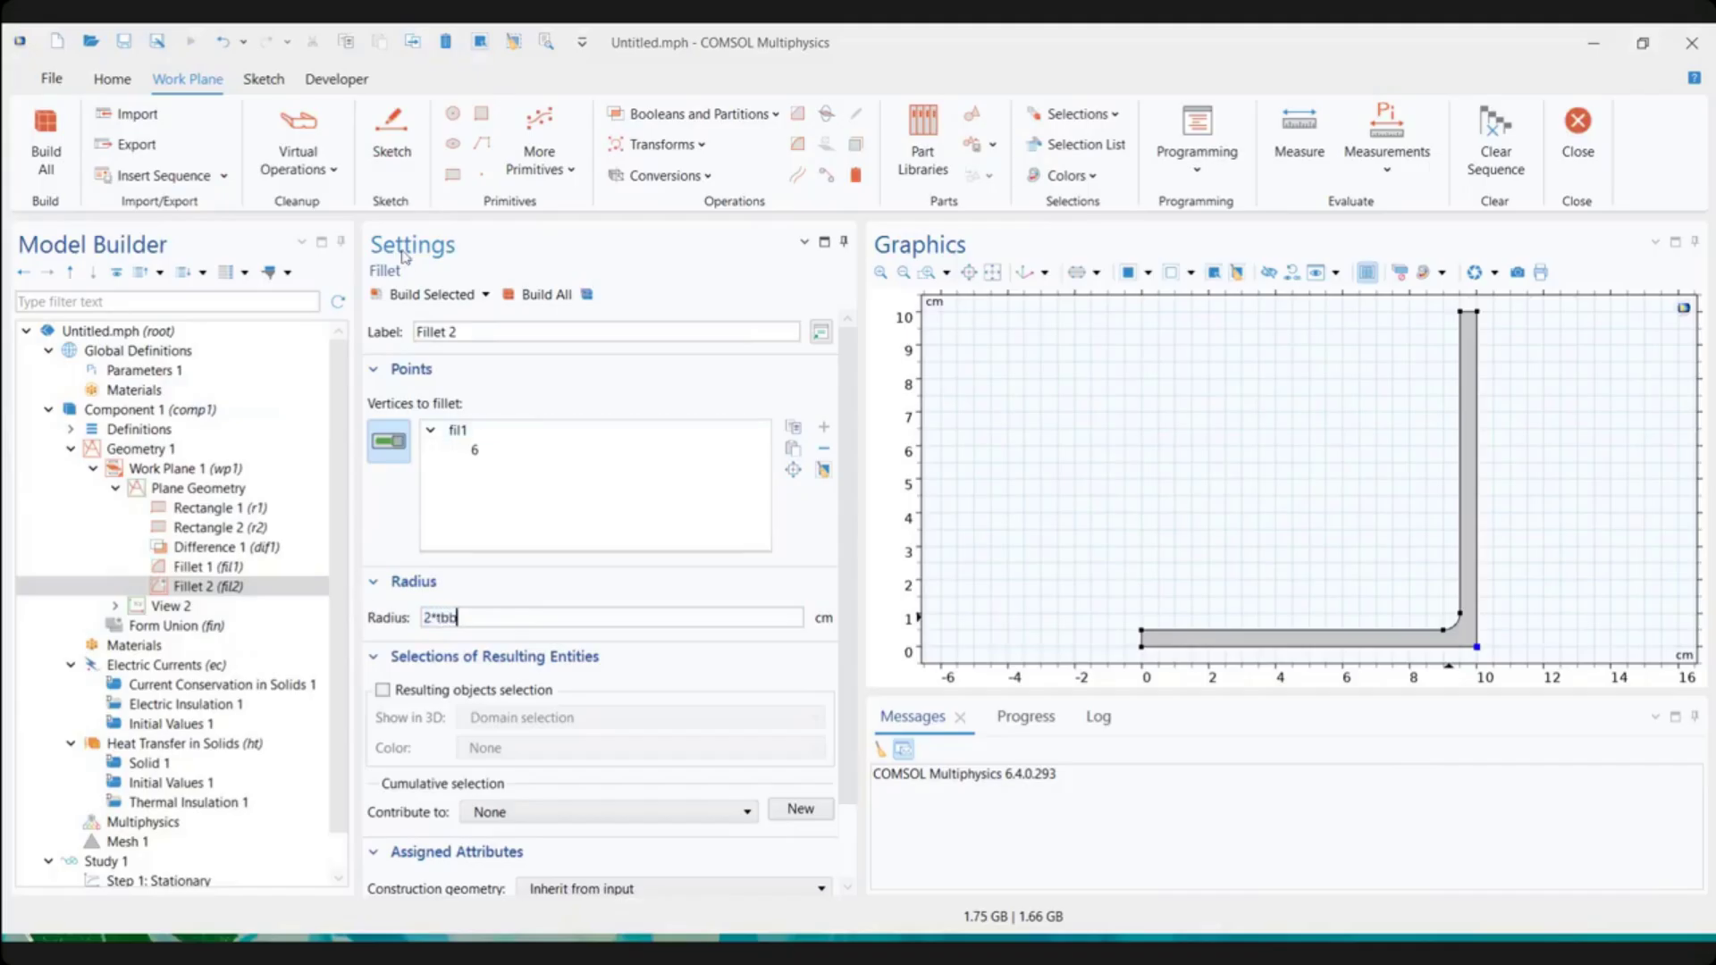
pyautogui.click(417, 297)
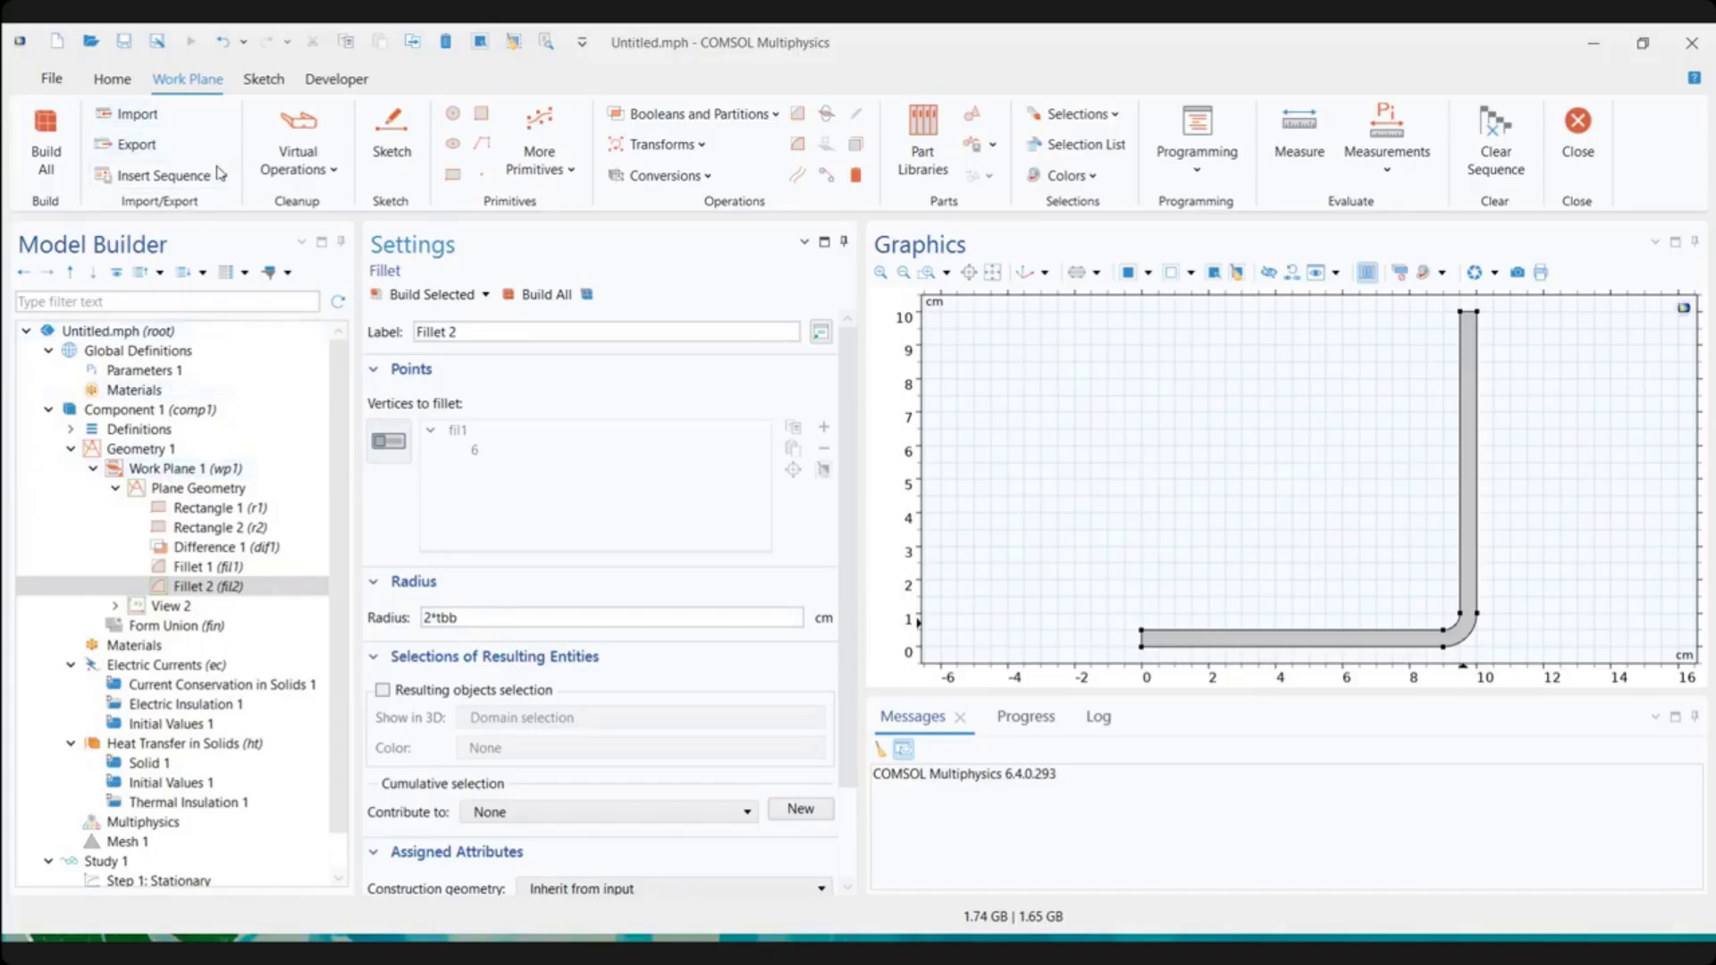
pyautogui.click(111, 79)
pyautogui.click(193, 81)
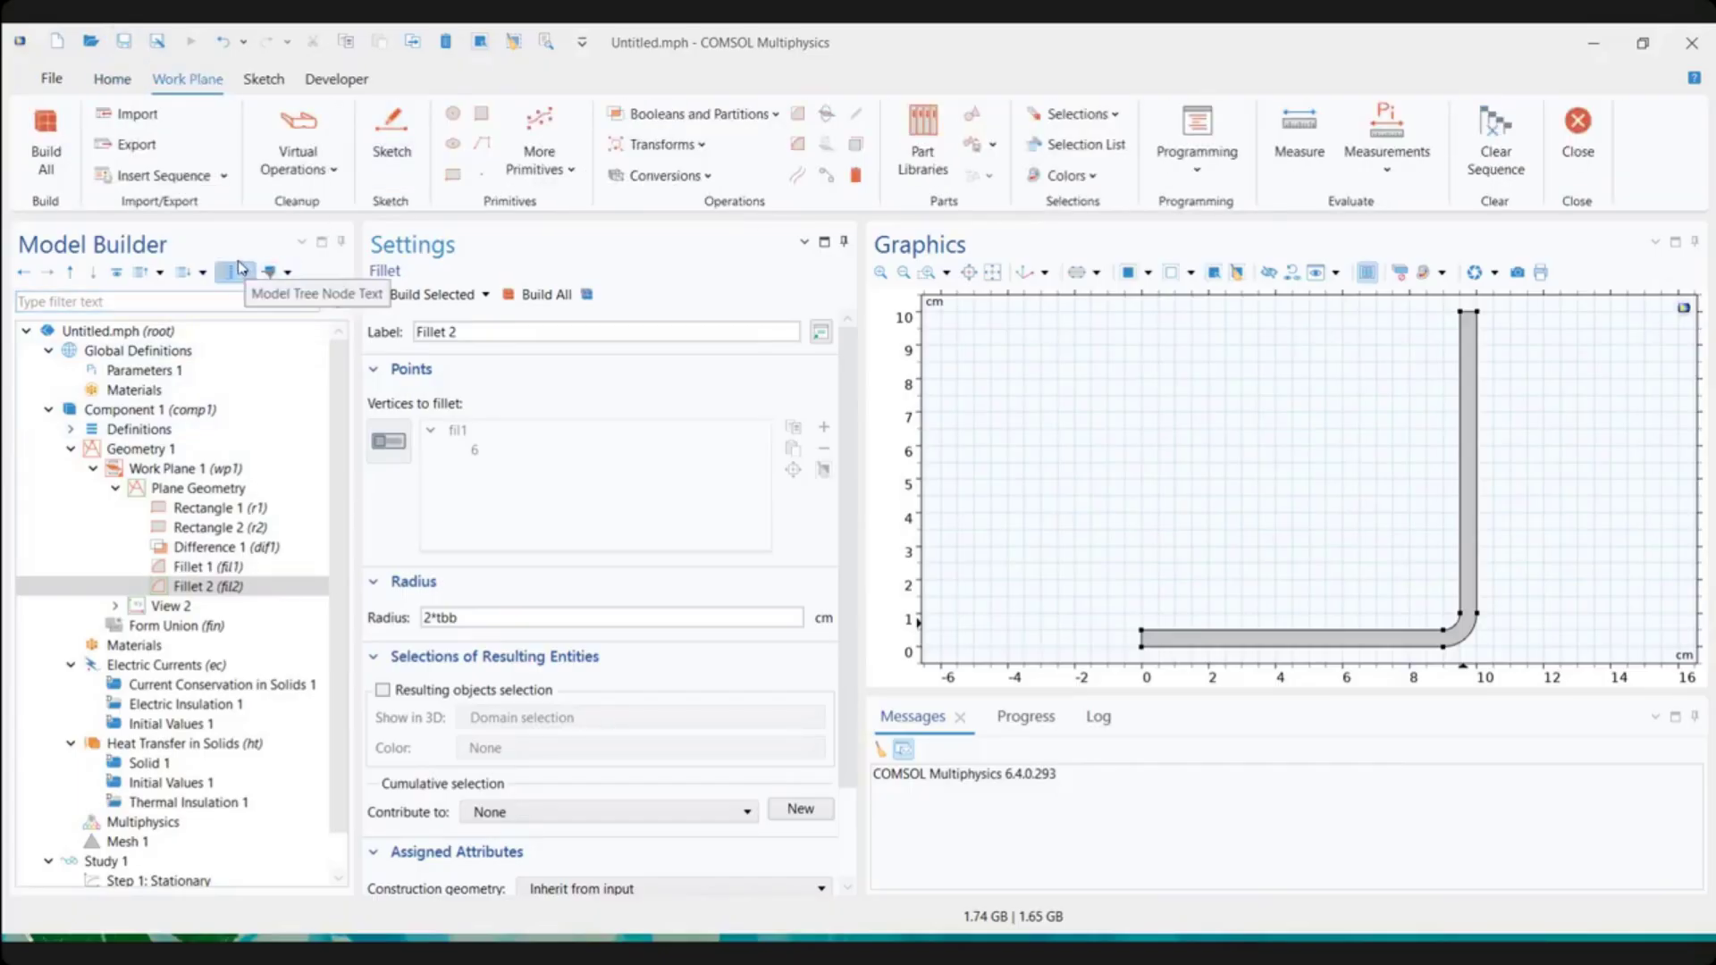
pyautogui.click(264, 80)
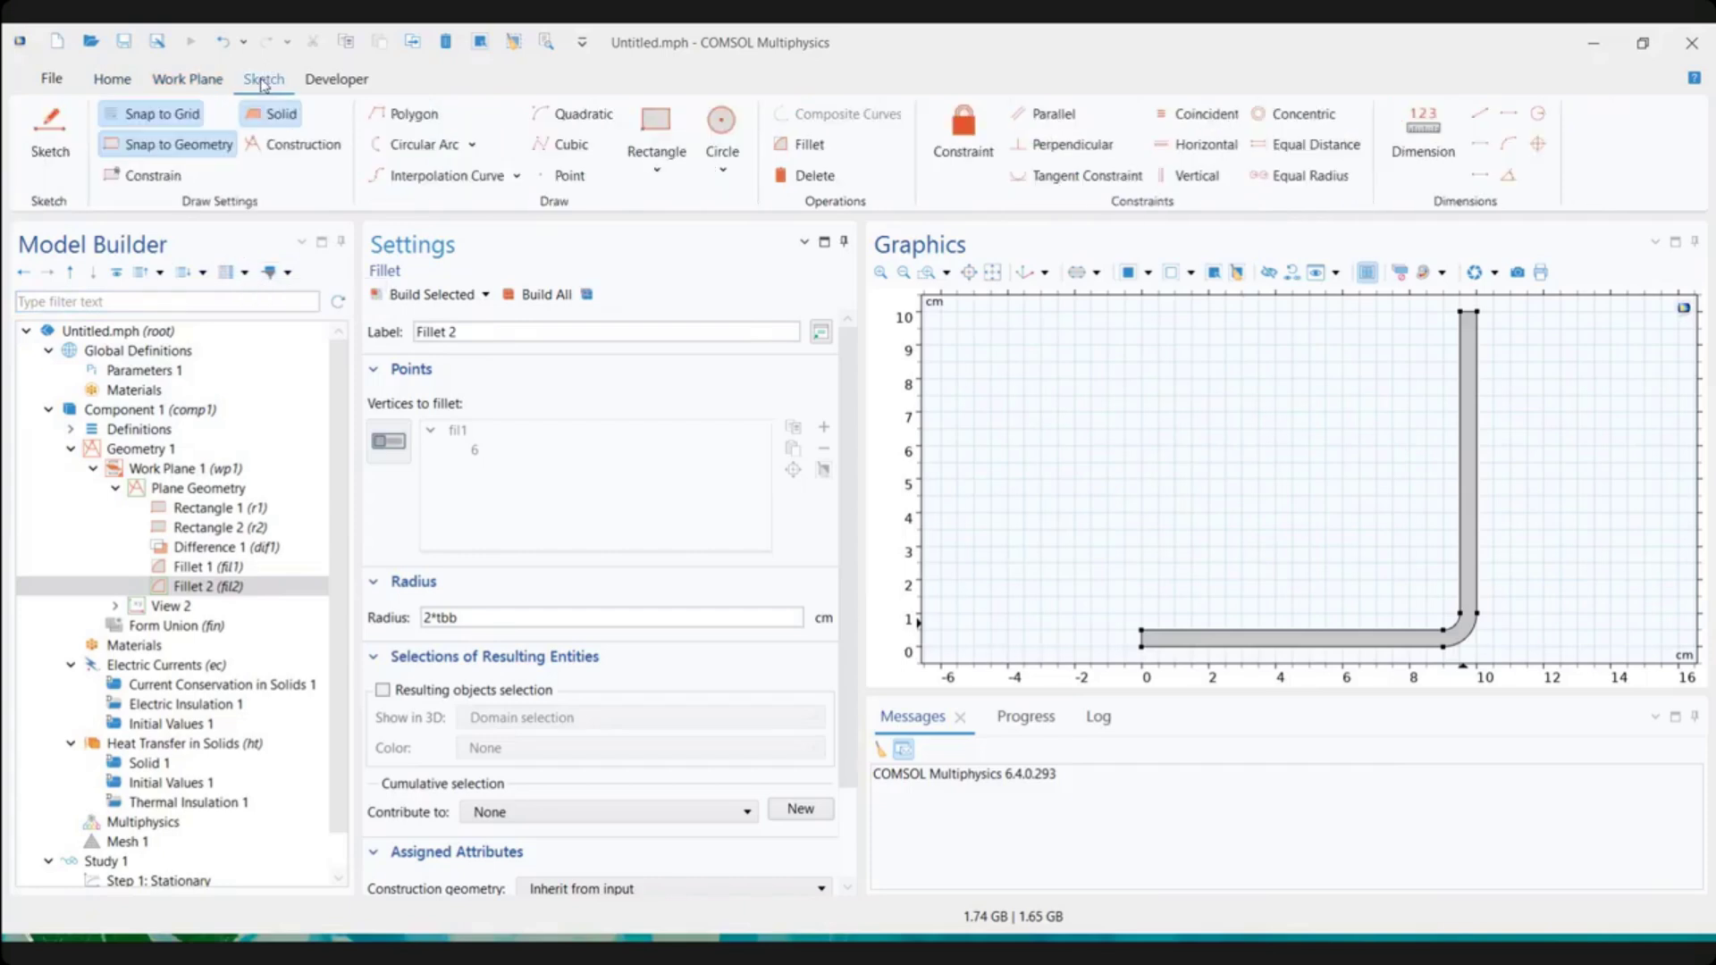
pyautogui.click(167, 80)
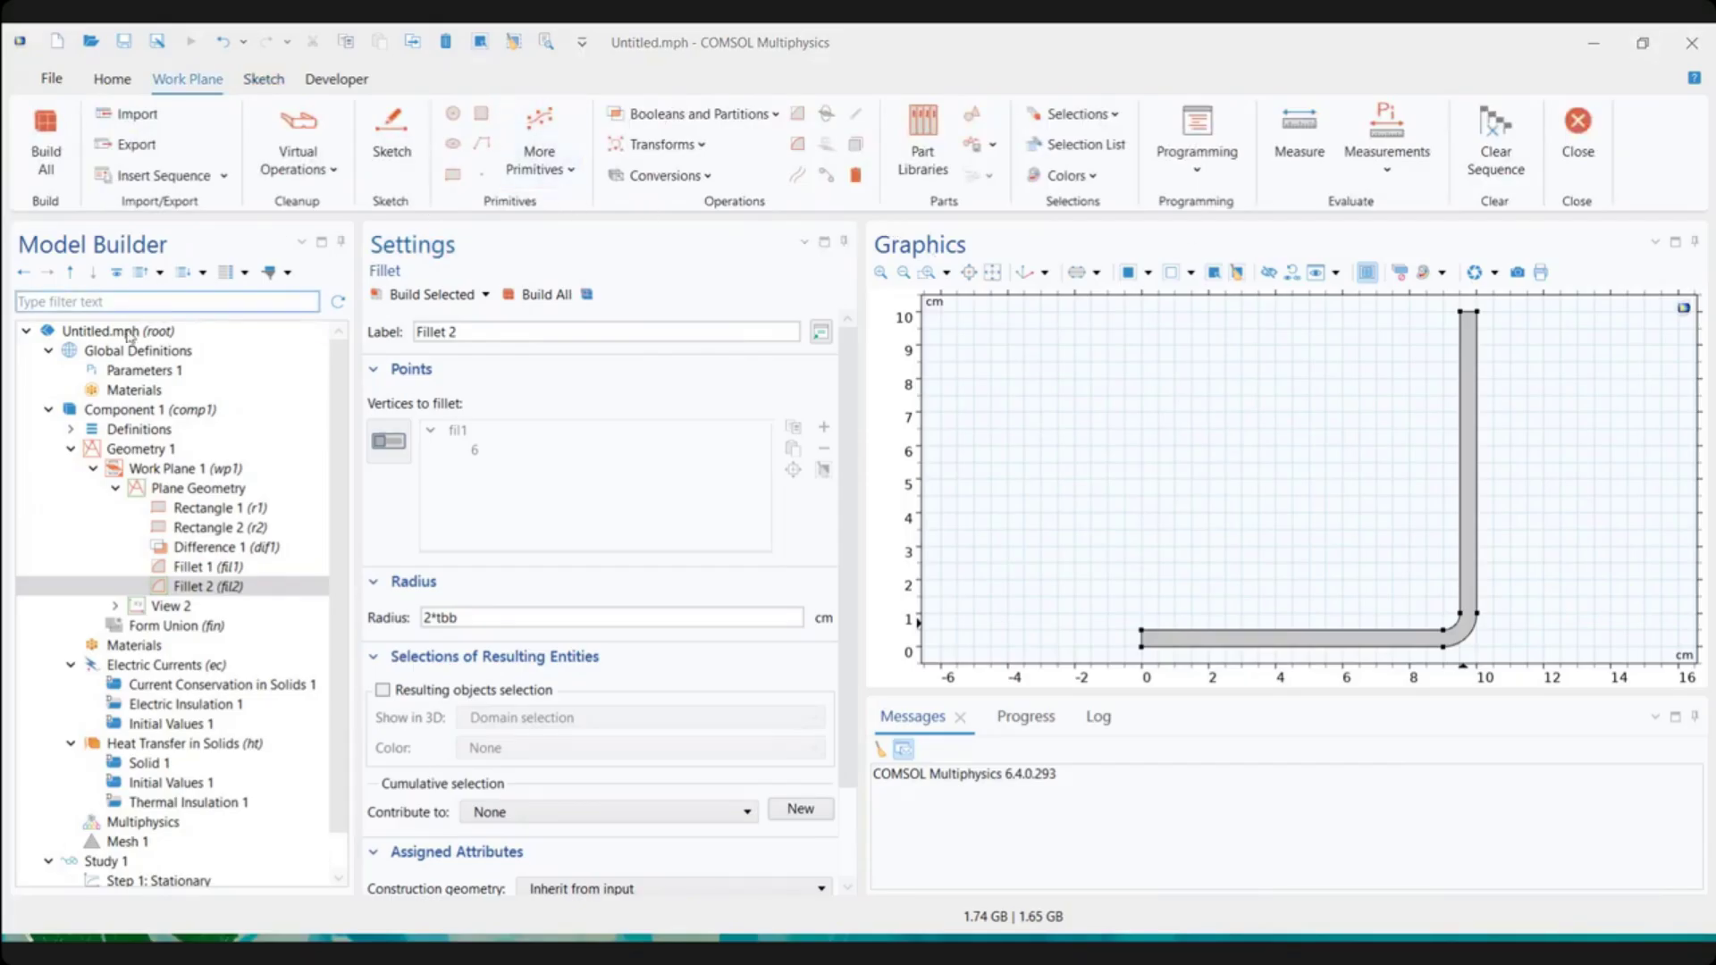
pyautogui.click(168, 475)
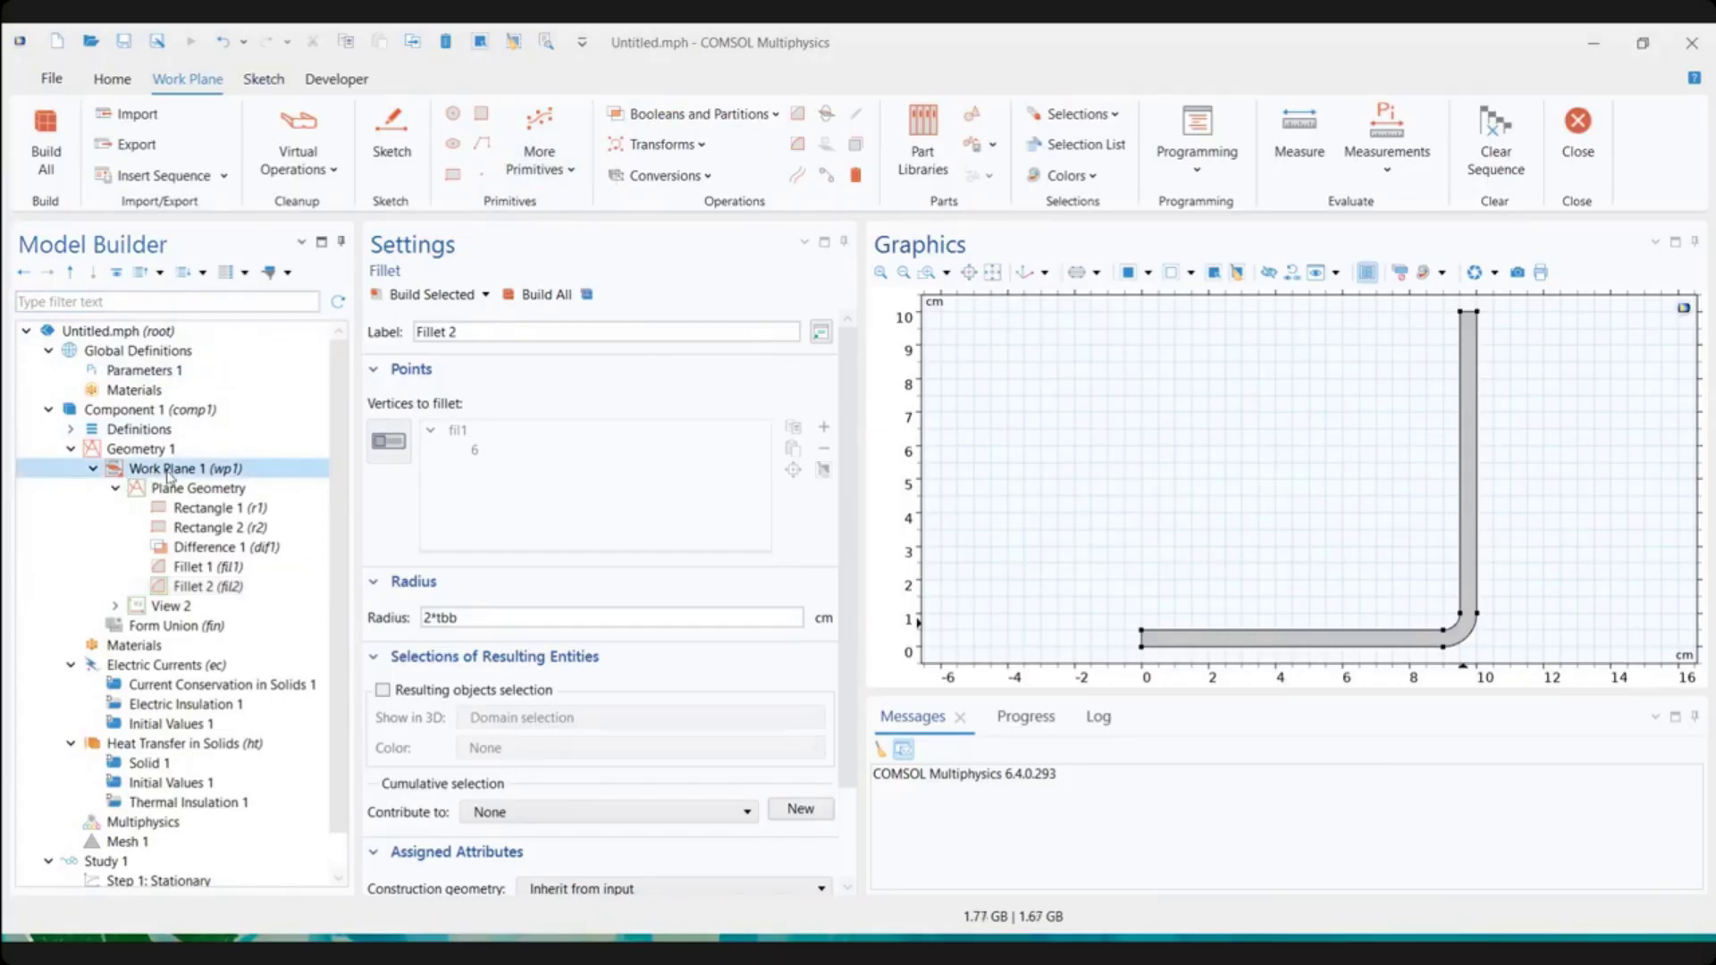
pyautogui.rightClick(168, 477)
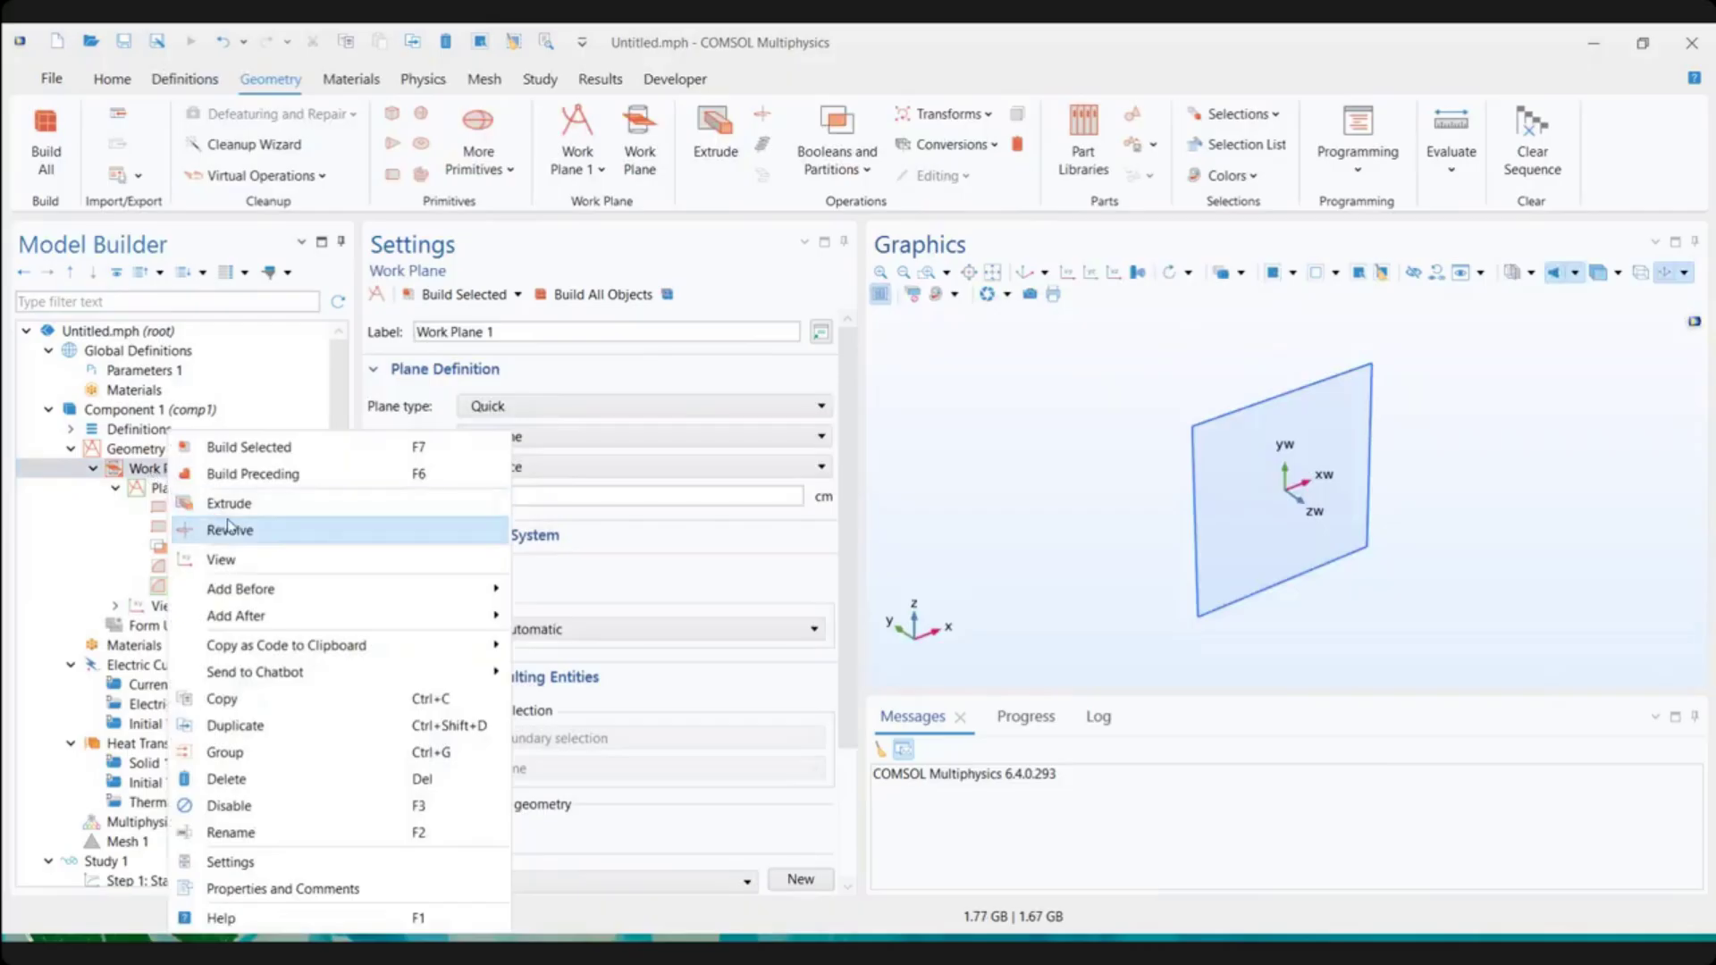
pyautogui.click(153, 474)
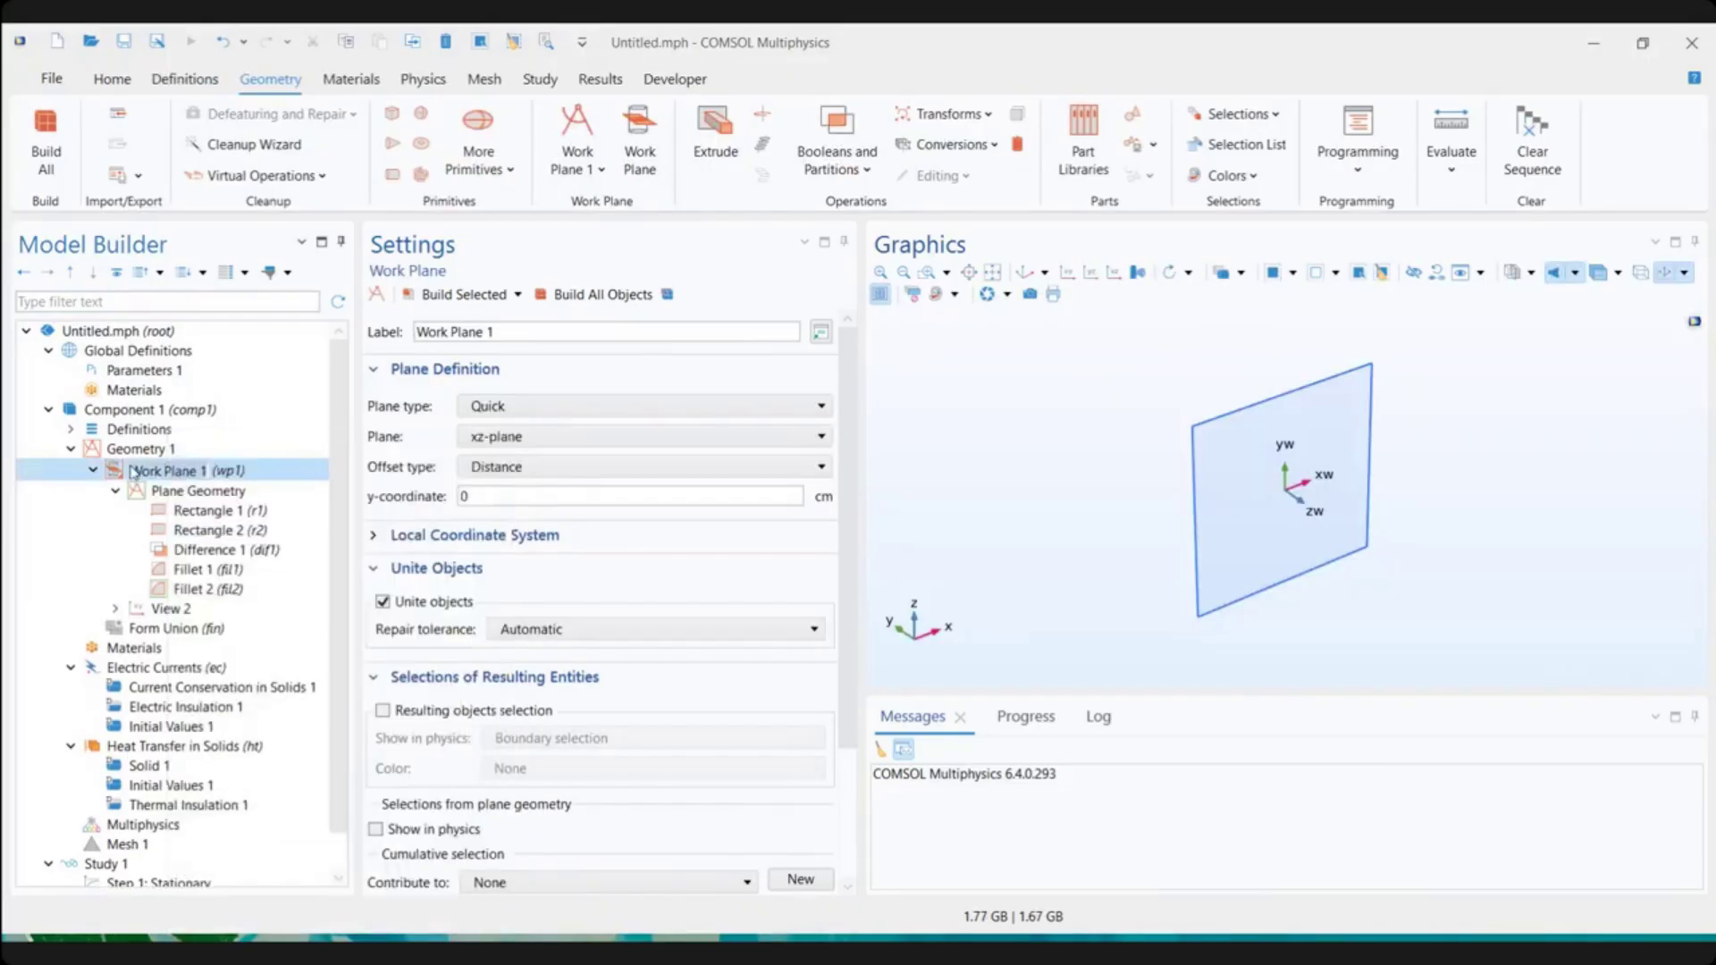
pyautogui.click(166, 492)
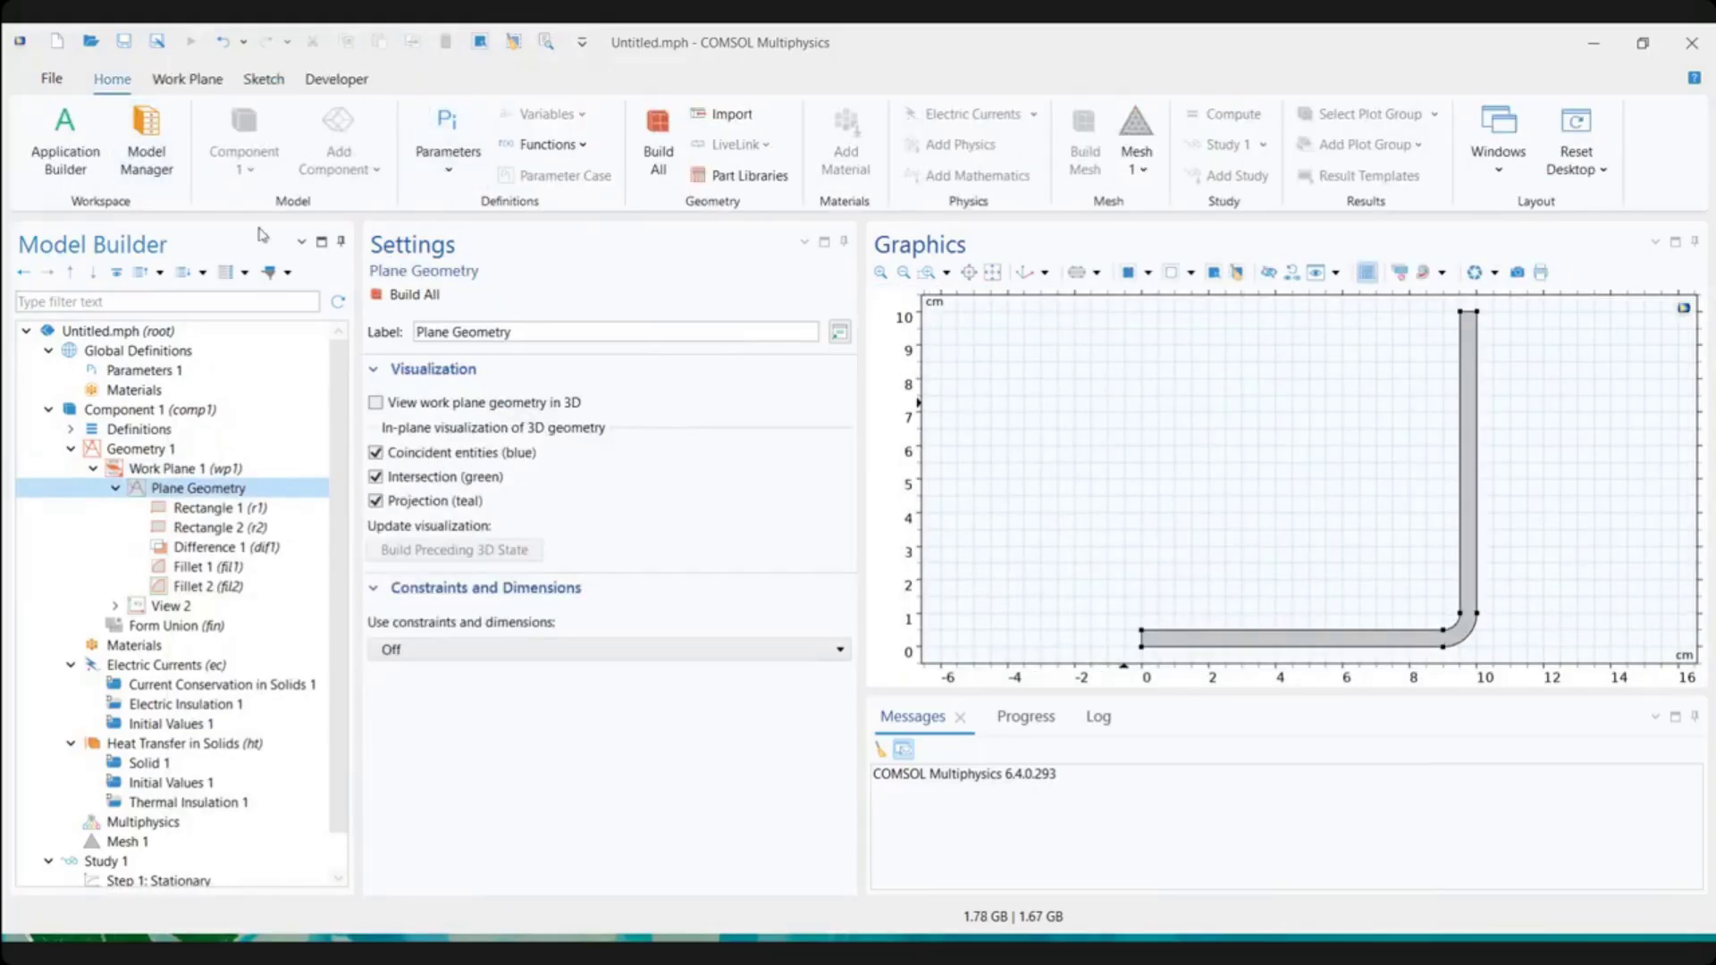
# Add an Extrude operation based on Work Plane 1 containing the L-shaped profile
pyautogui.click(160, 473)
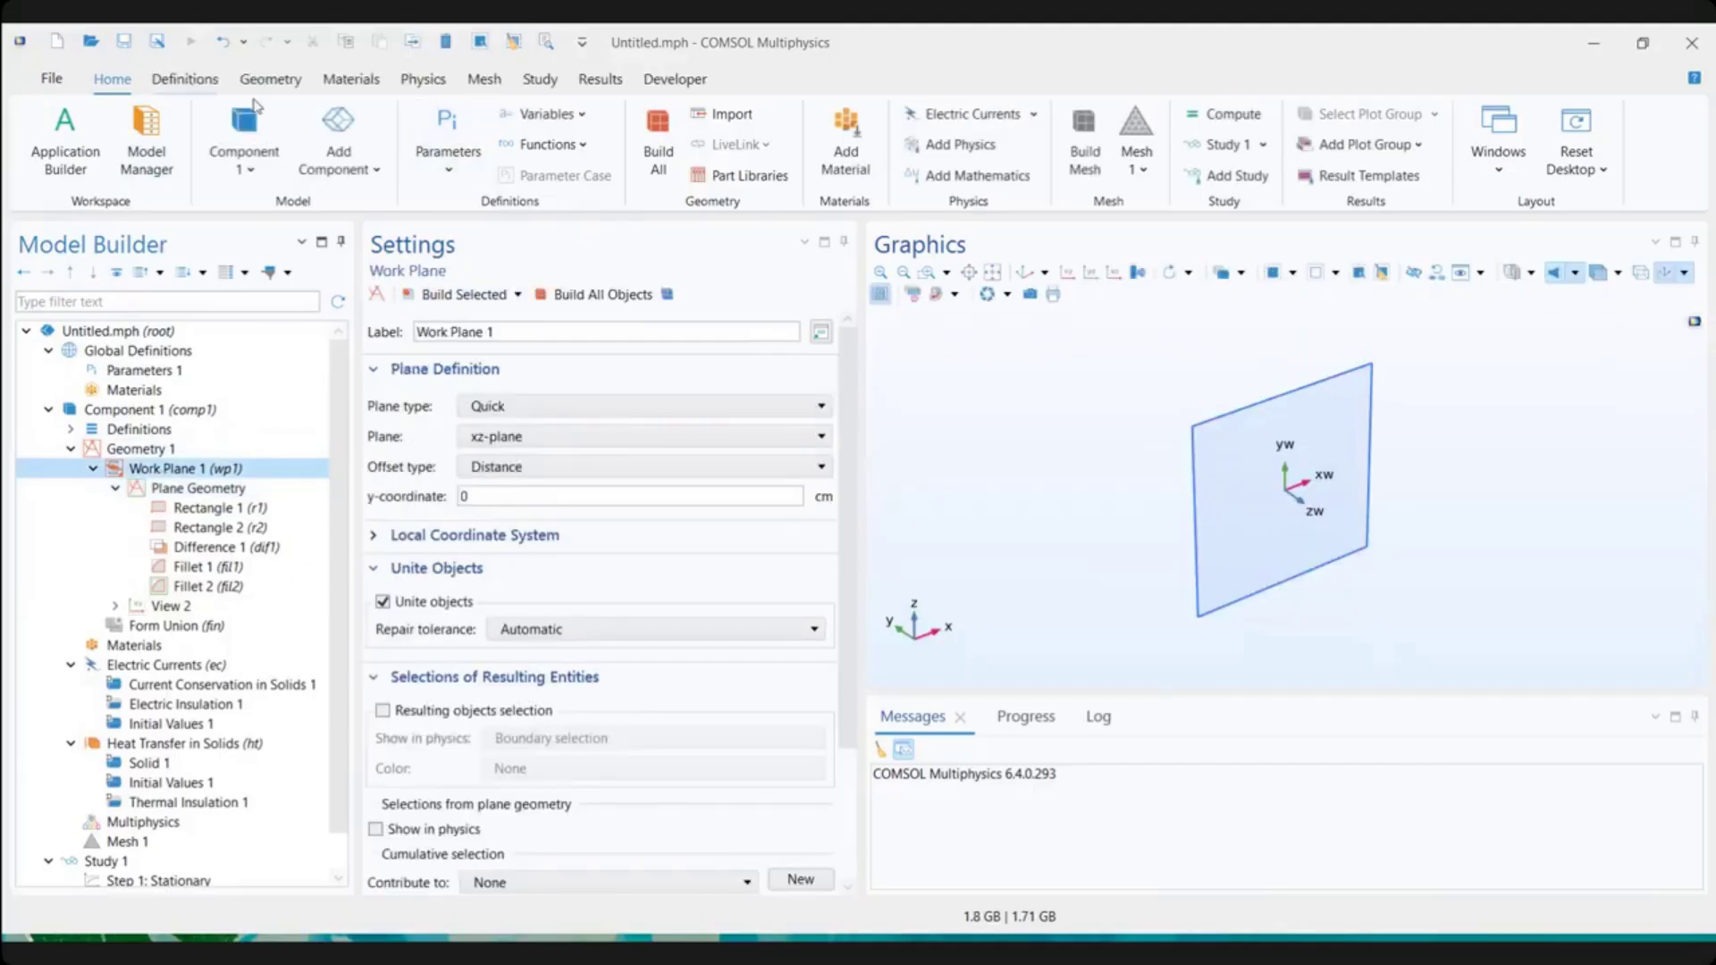
pyautogui.click(286, 83)
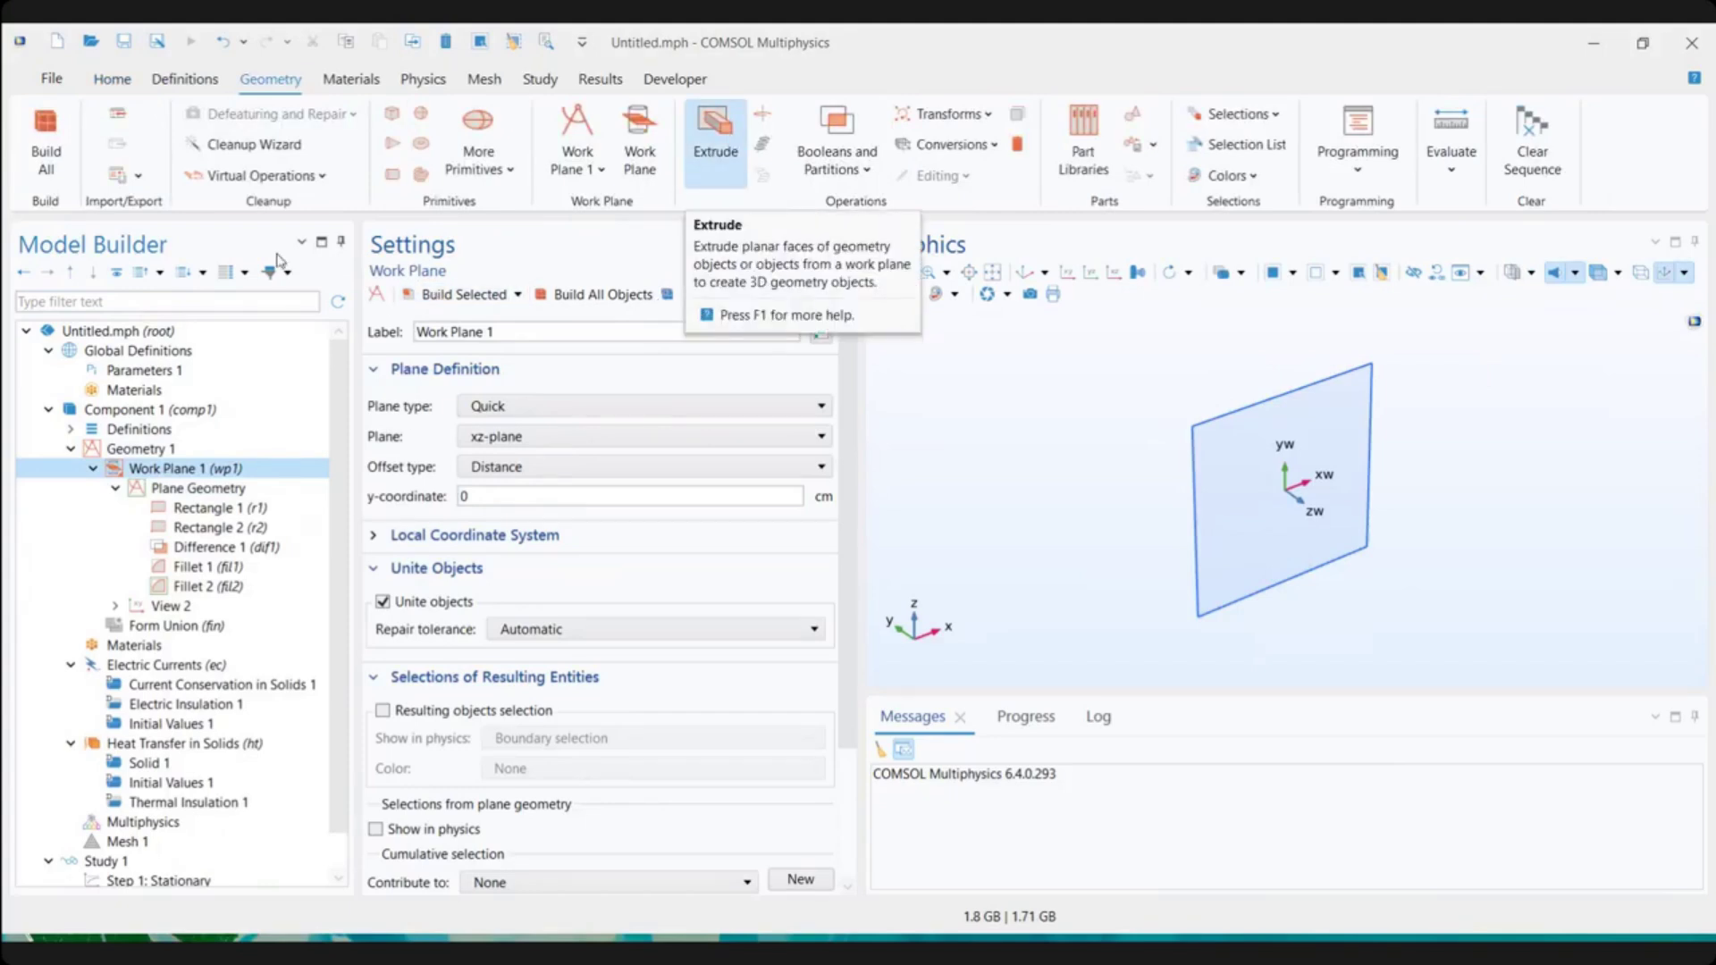
pyautogui.rightClick(159, 471)
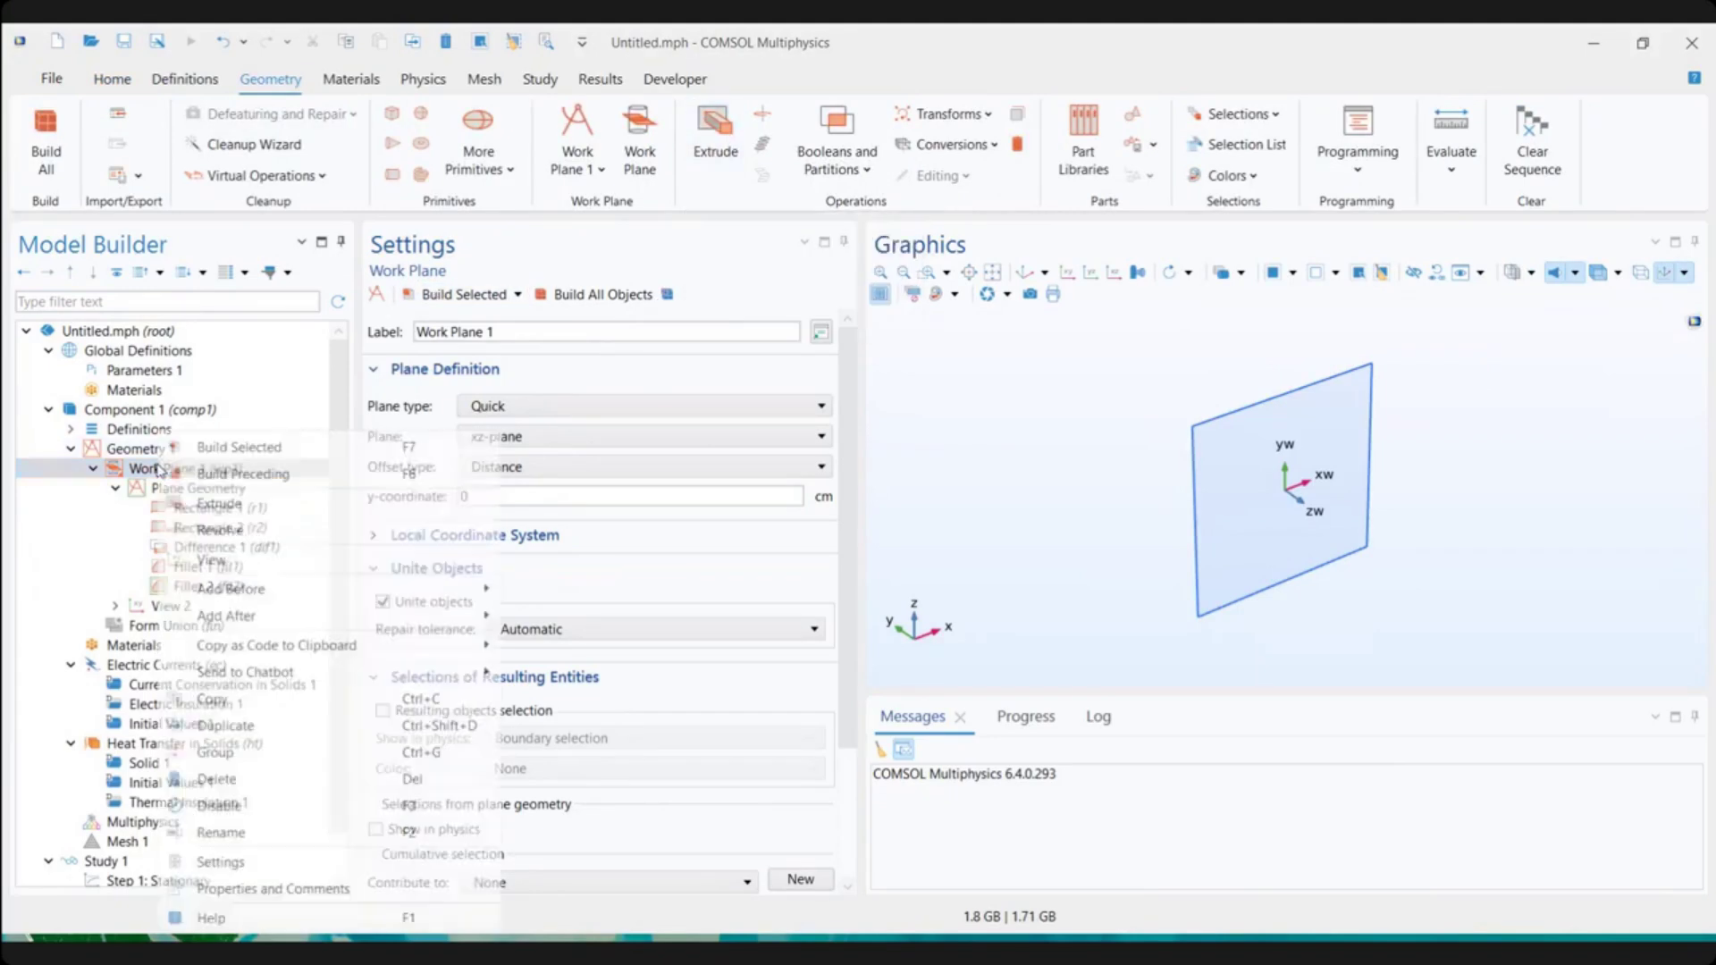
pyautogui.click(212, 503)
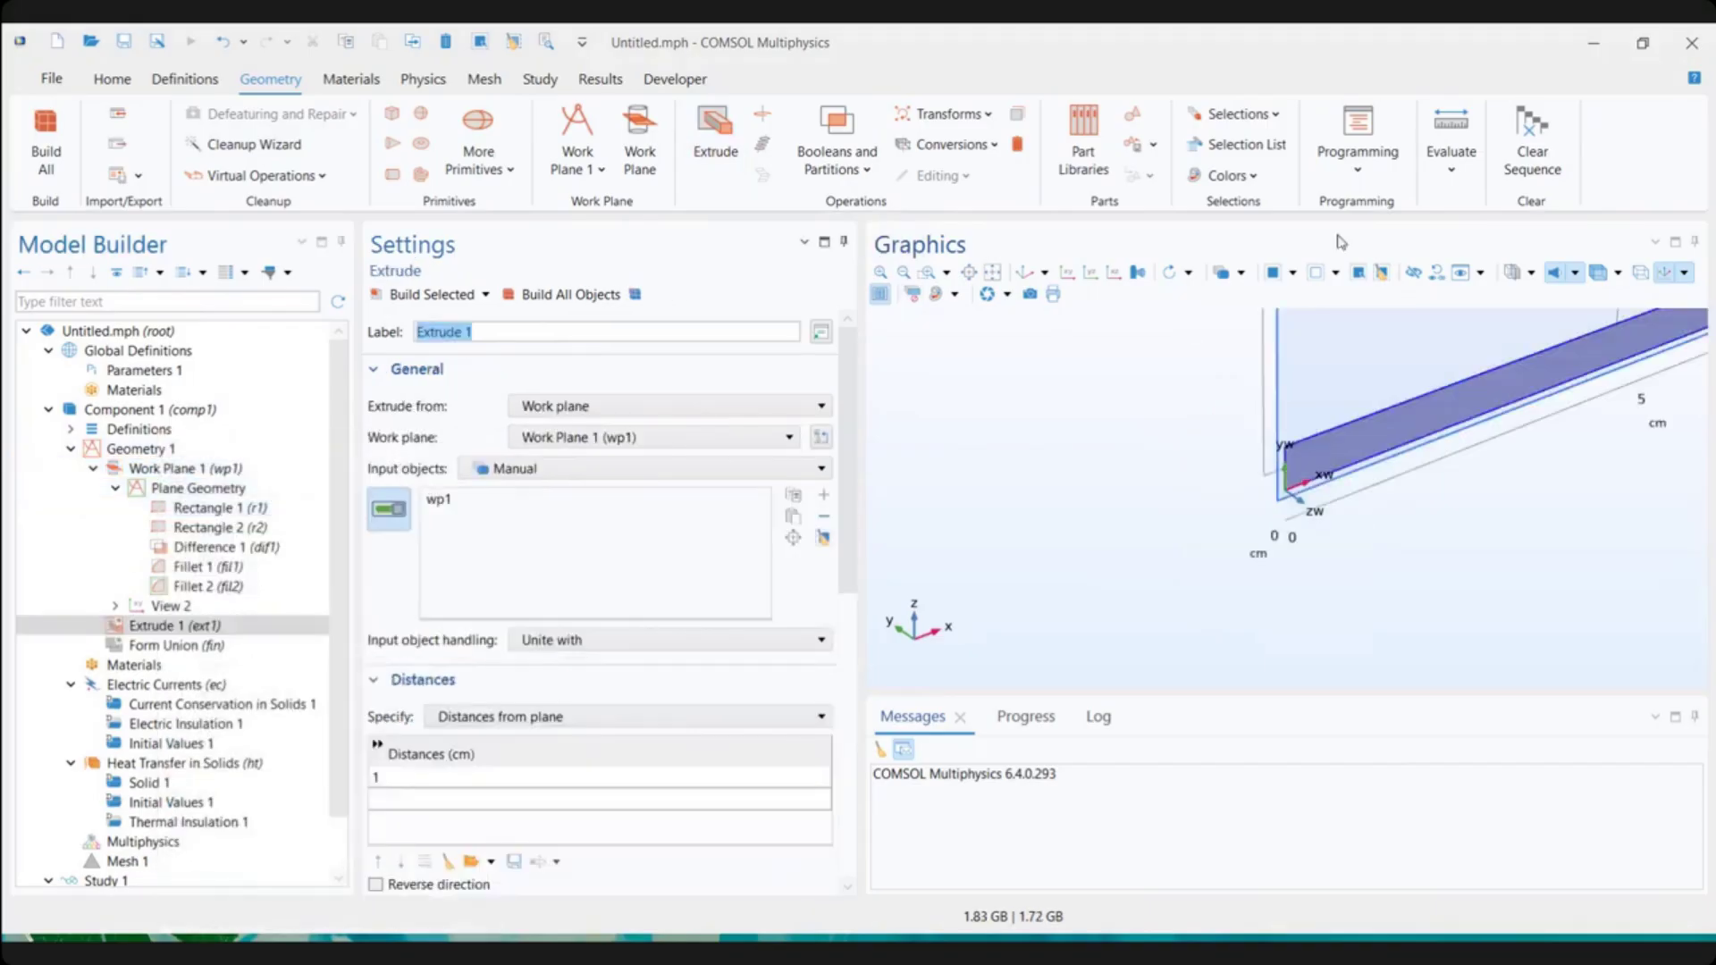
pyautogui.click(1341, 242)
pyautogui.click(1025, 278)
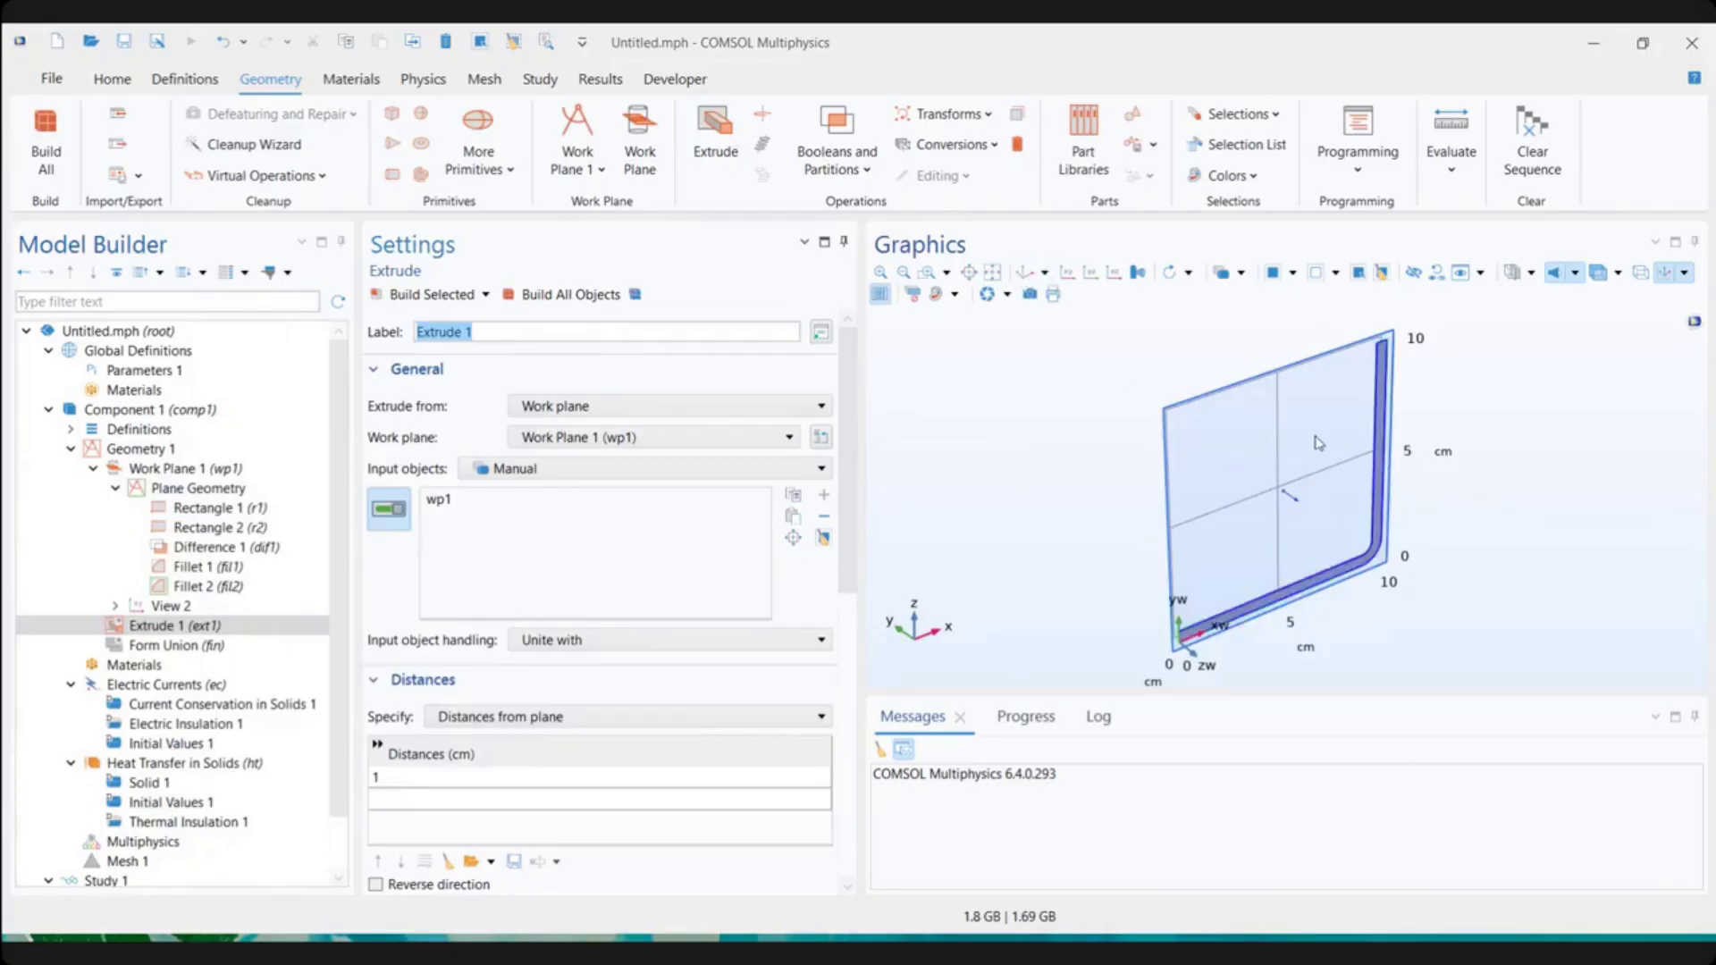
# Examine the L-shaped profile and its extrusion direction arrow in the axis-aligned and default 3D views and up close
pyautogui.click(897, 278)
pyautogui.click(900, 278)
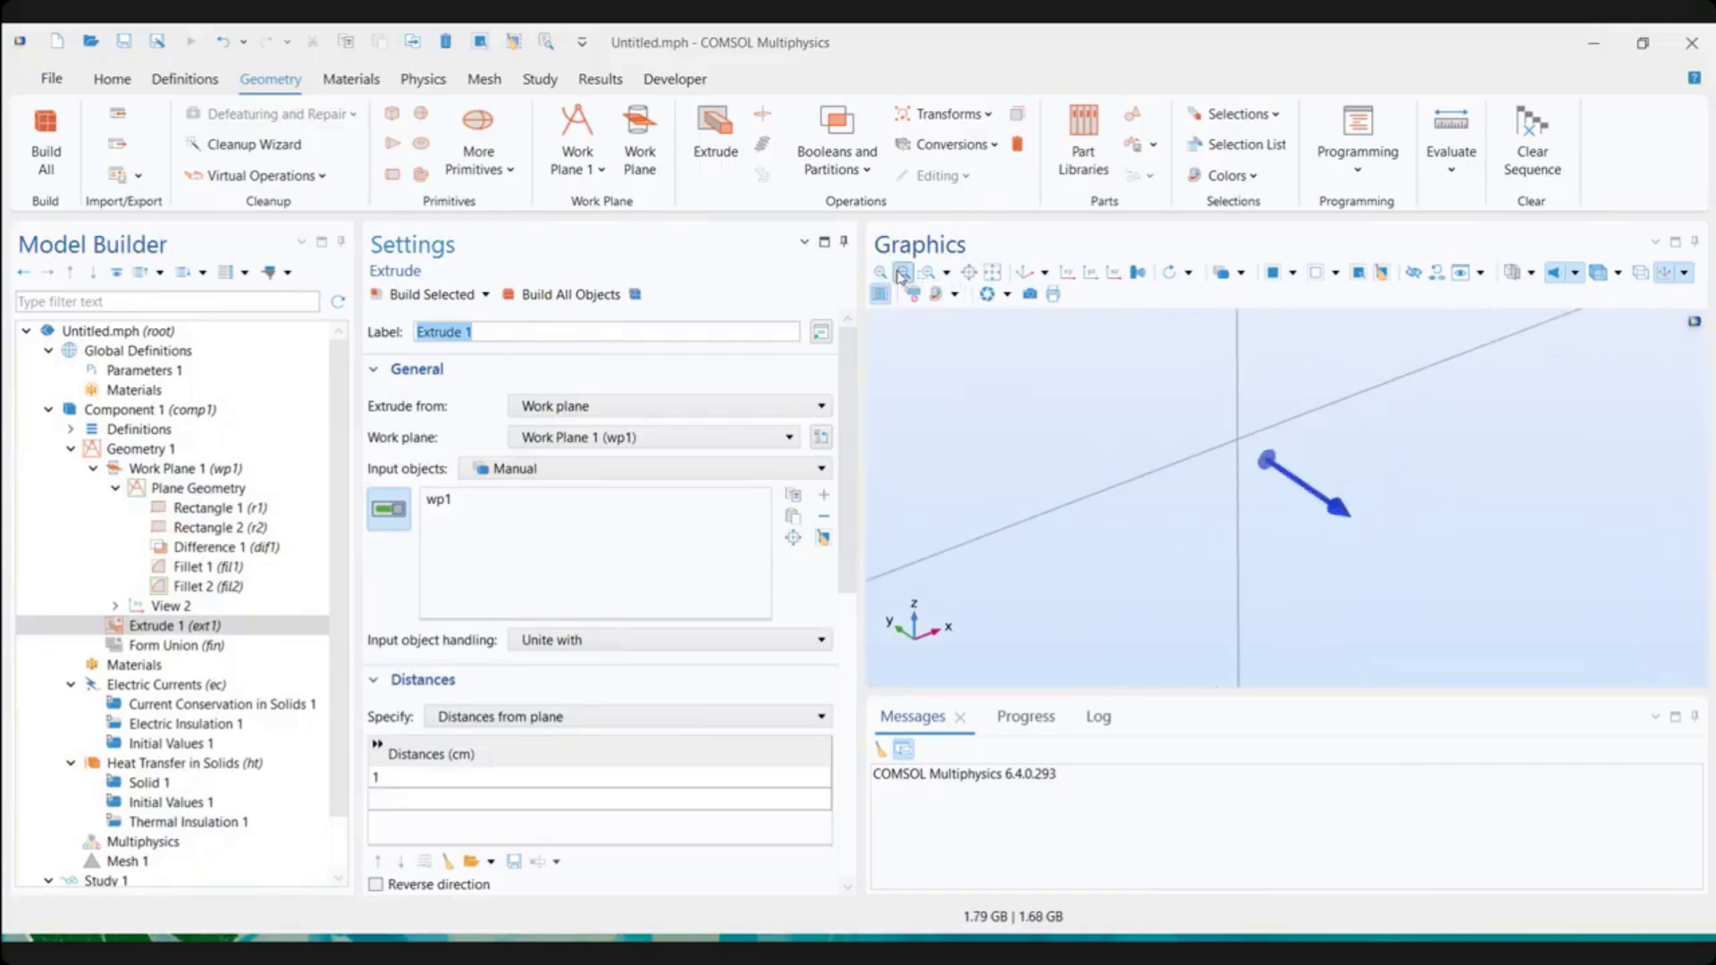
pyautogui.click(926, 272)
pyautogui.moveTo(1214, 550); pyautogui.dragTo(1253, 586)
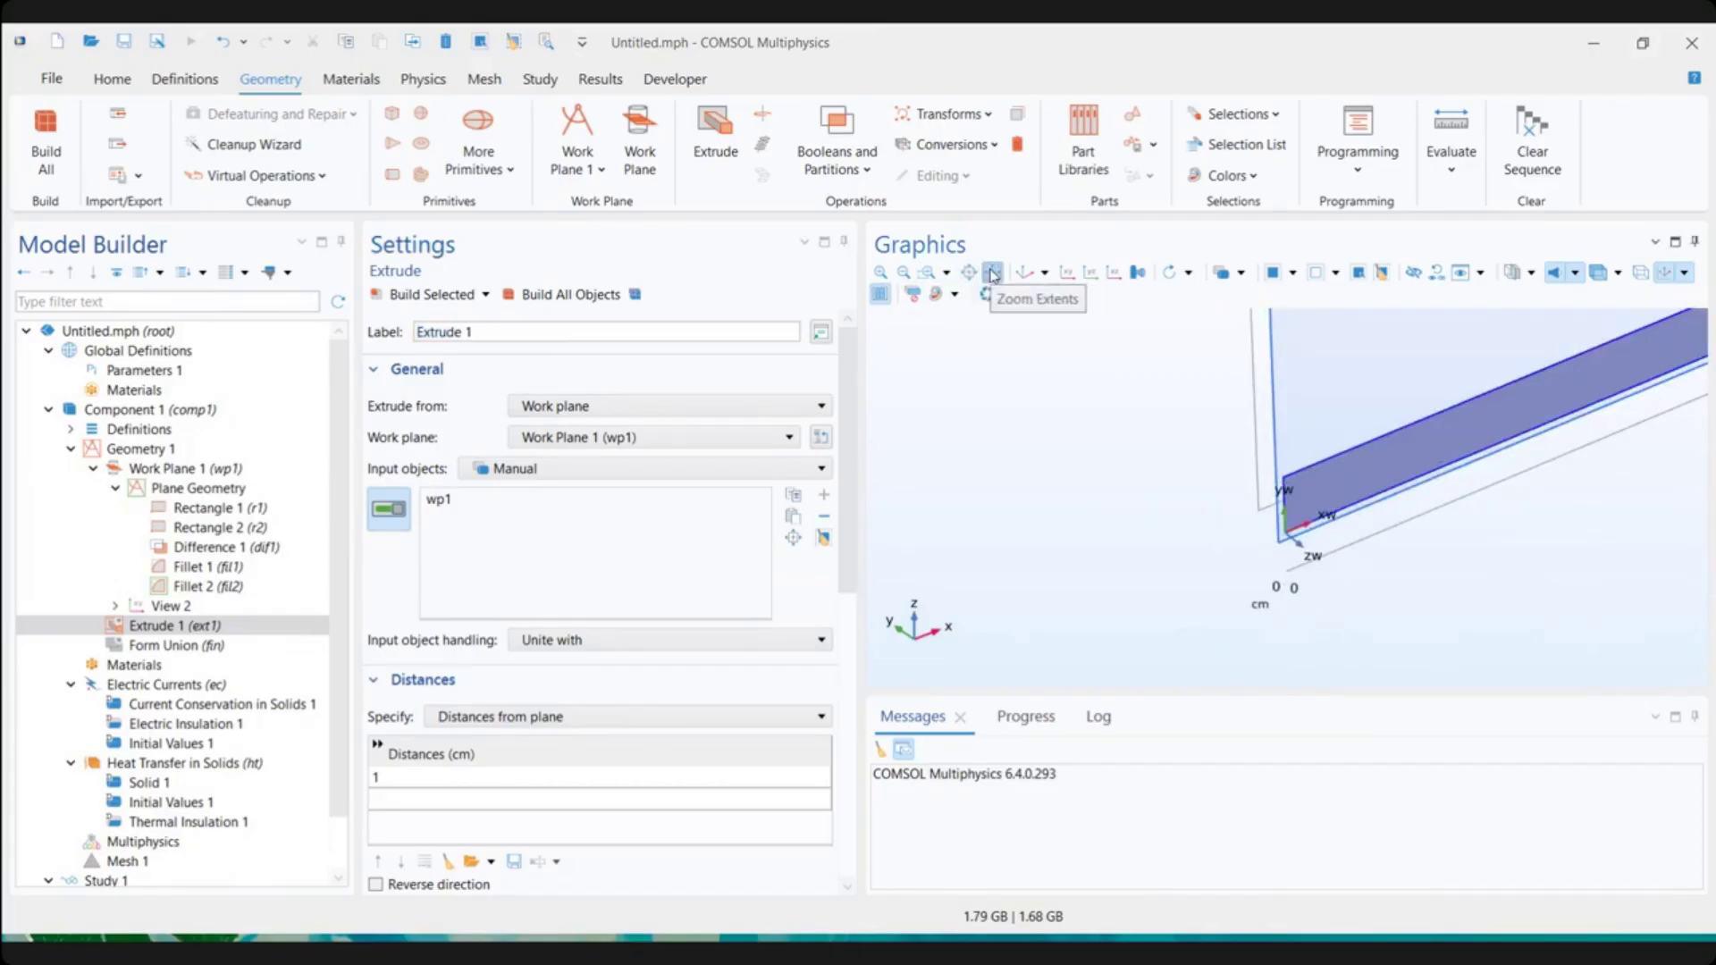
pyautogui.click(986, 274)
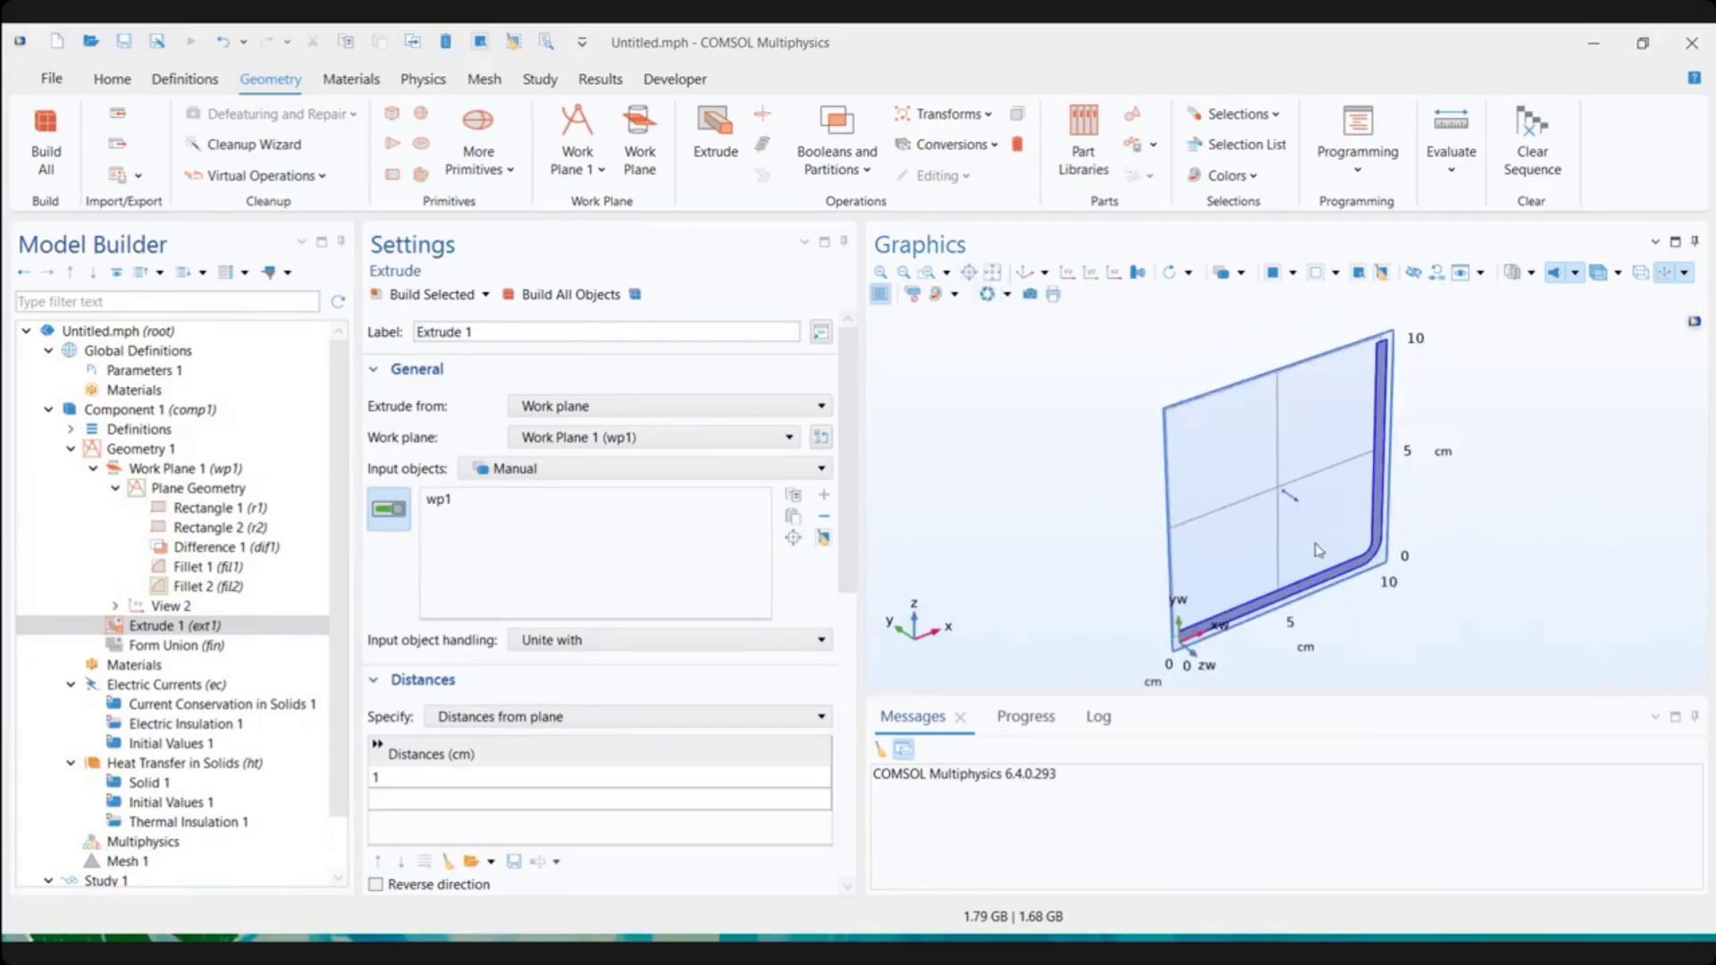
pyautogui.click(1068, 275)
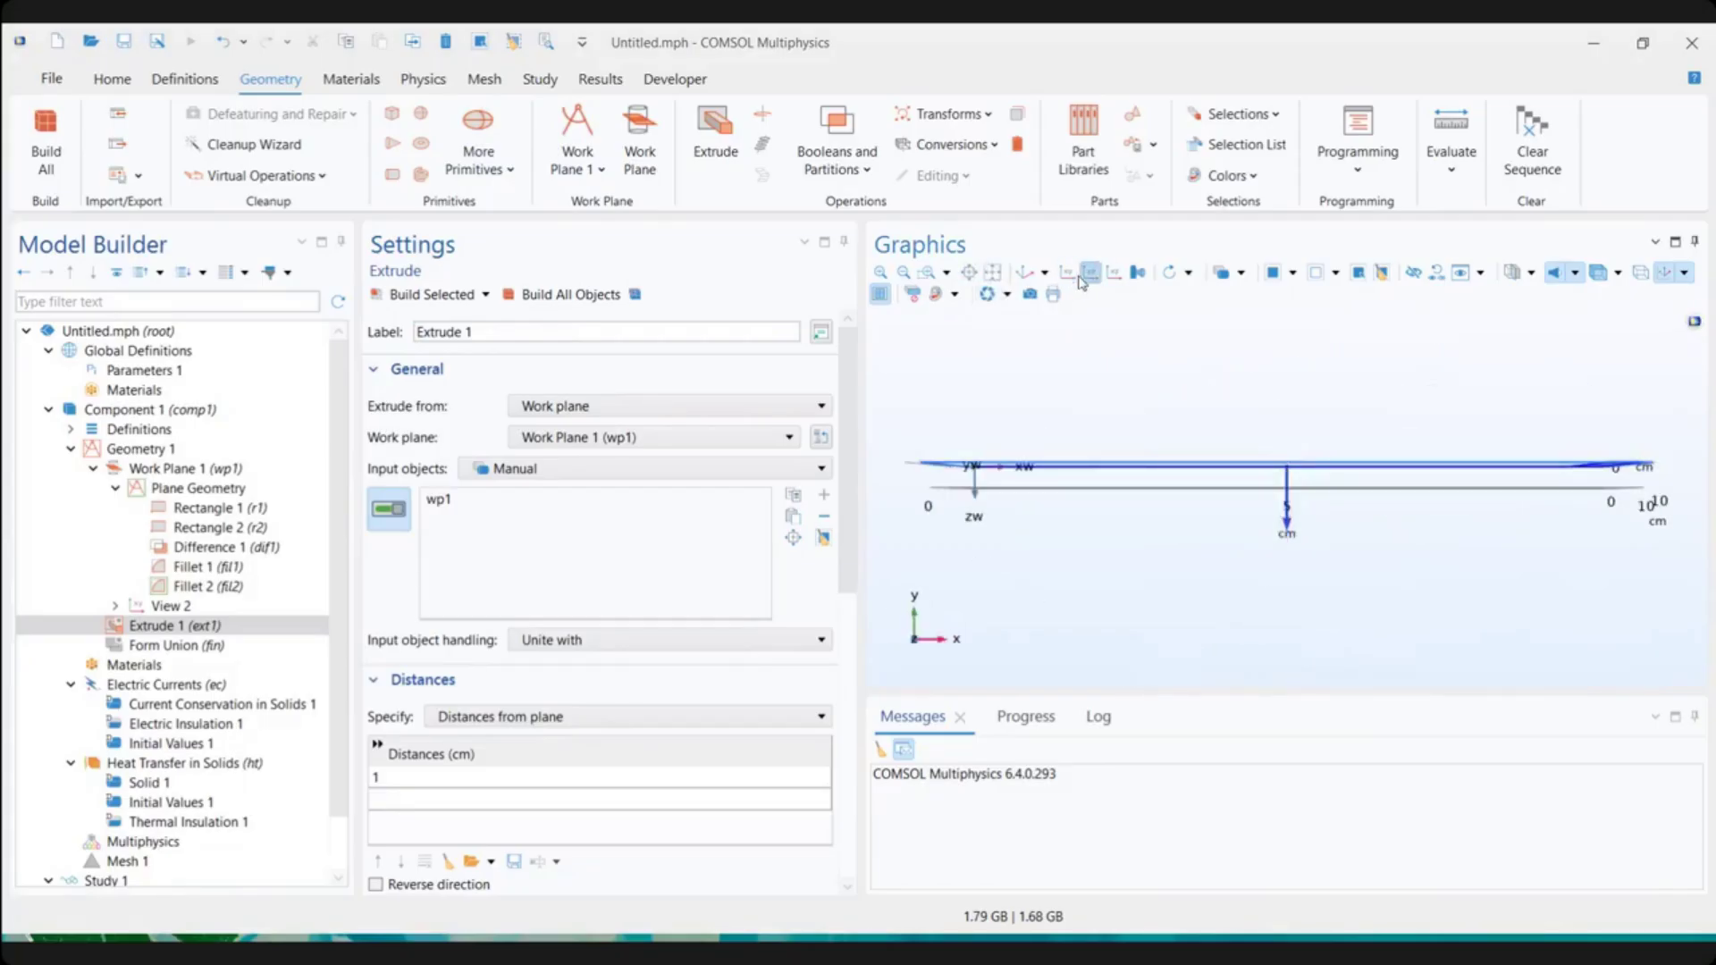
pyautogui.click(1091, 273)
pyautogui.click(1112, 274)
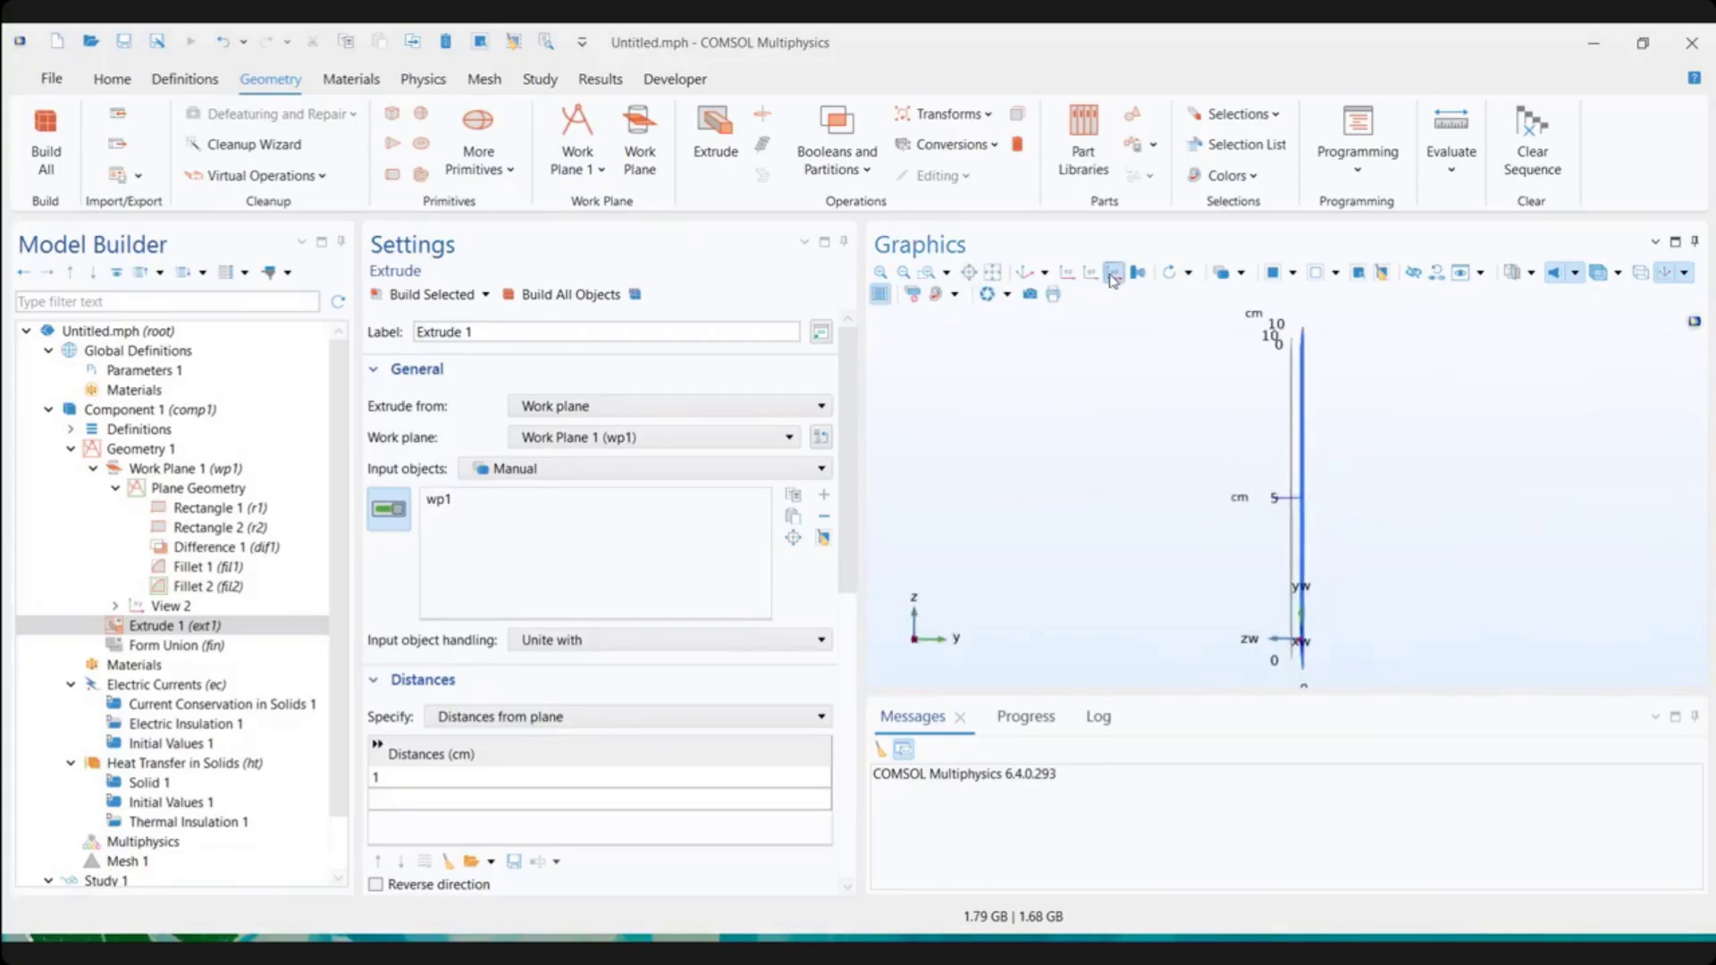
pyautogui.click(1024, 272)
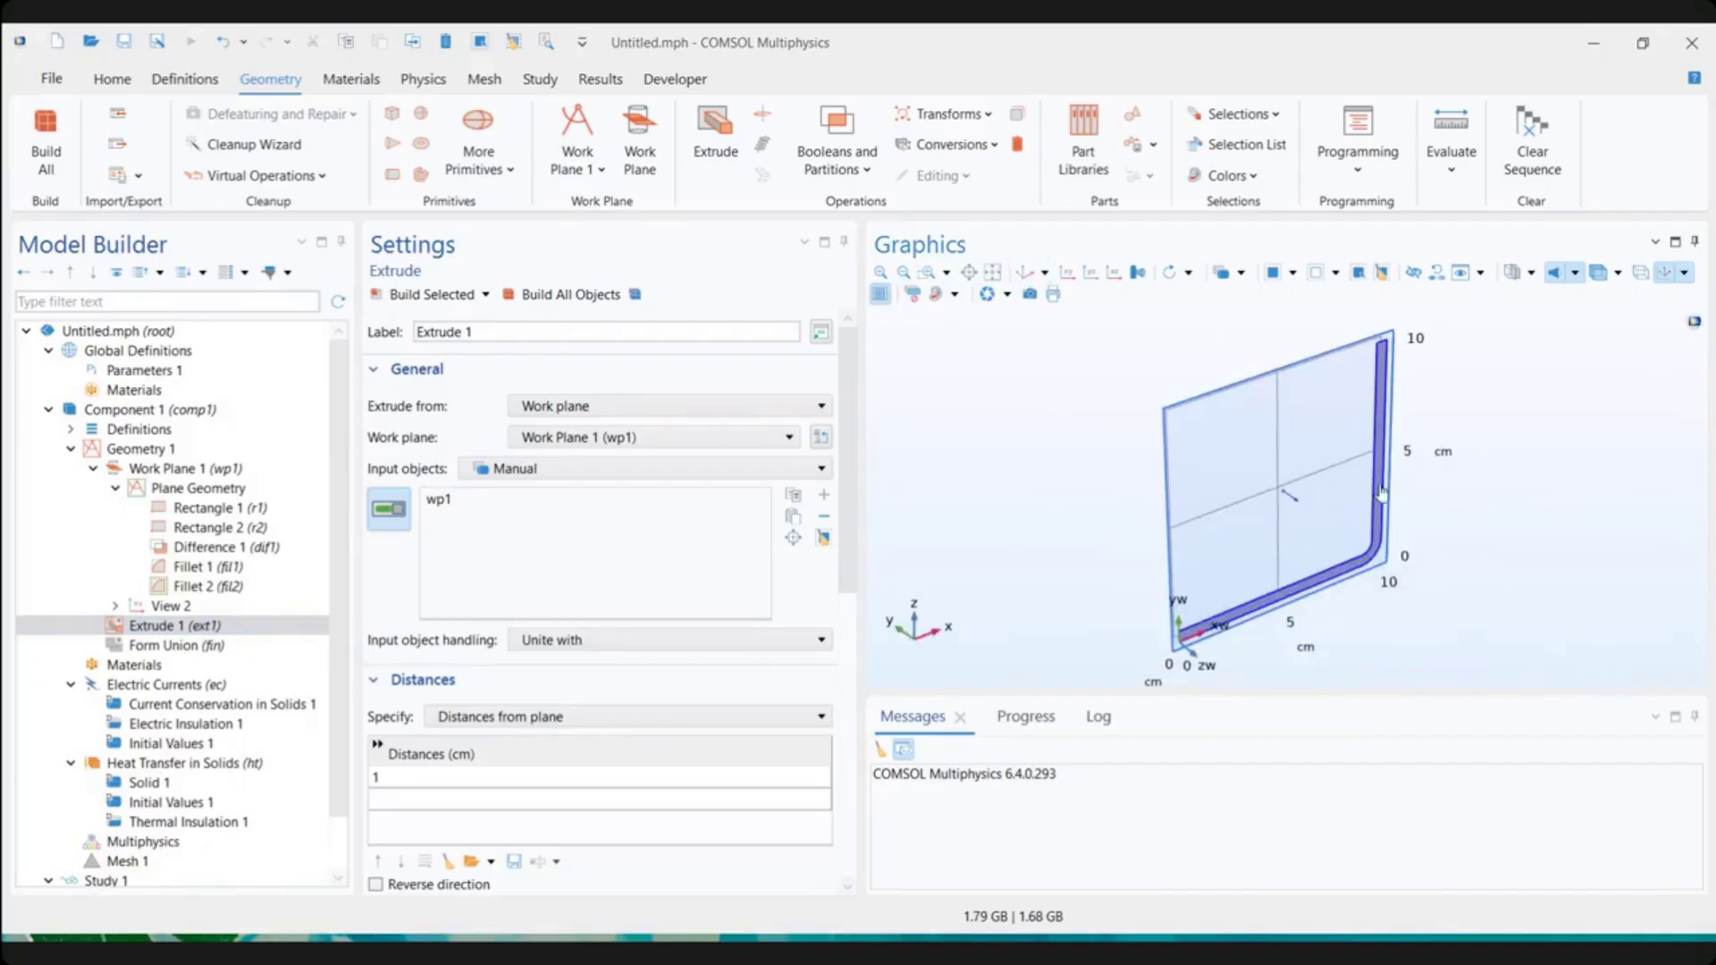
pyautogui.scroll(2, 1305, 503)
pyautogui.scroll(2, 1305, 503)
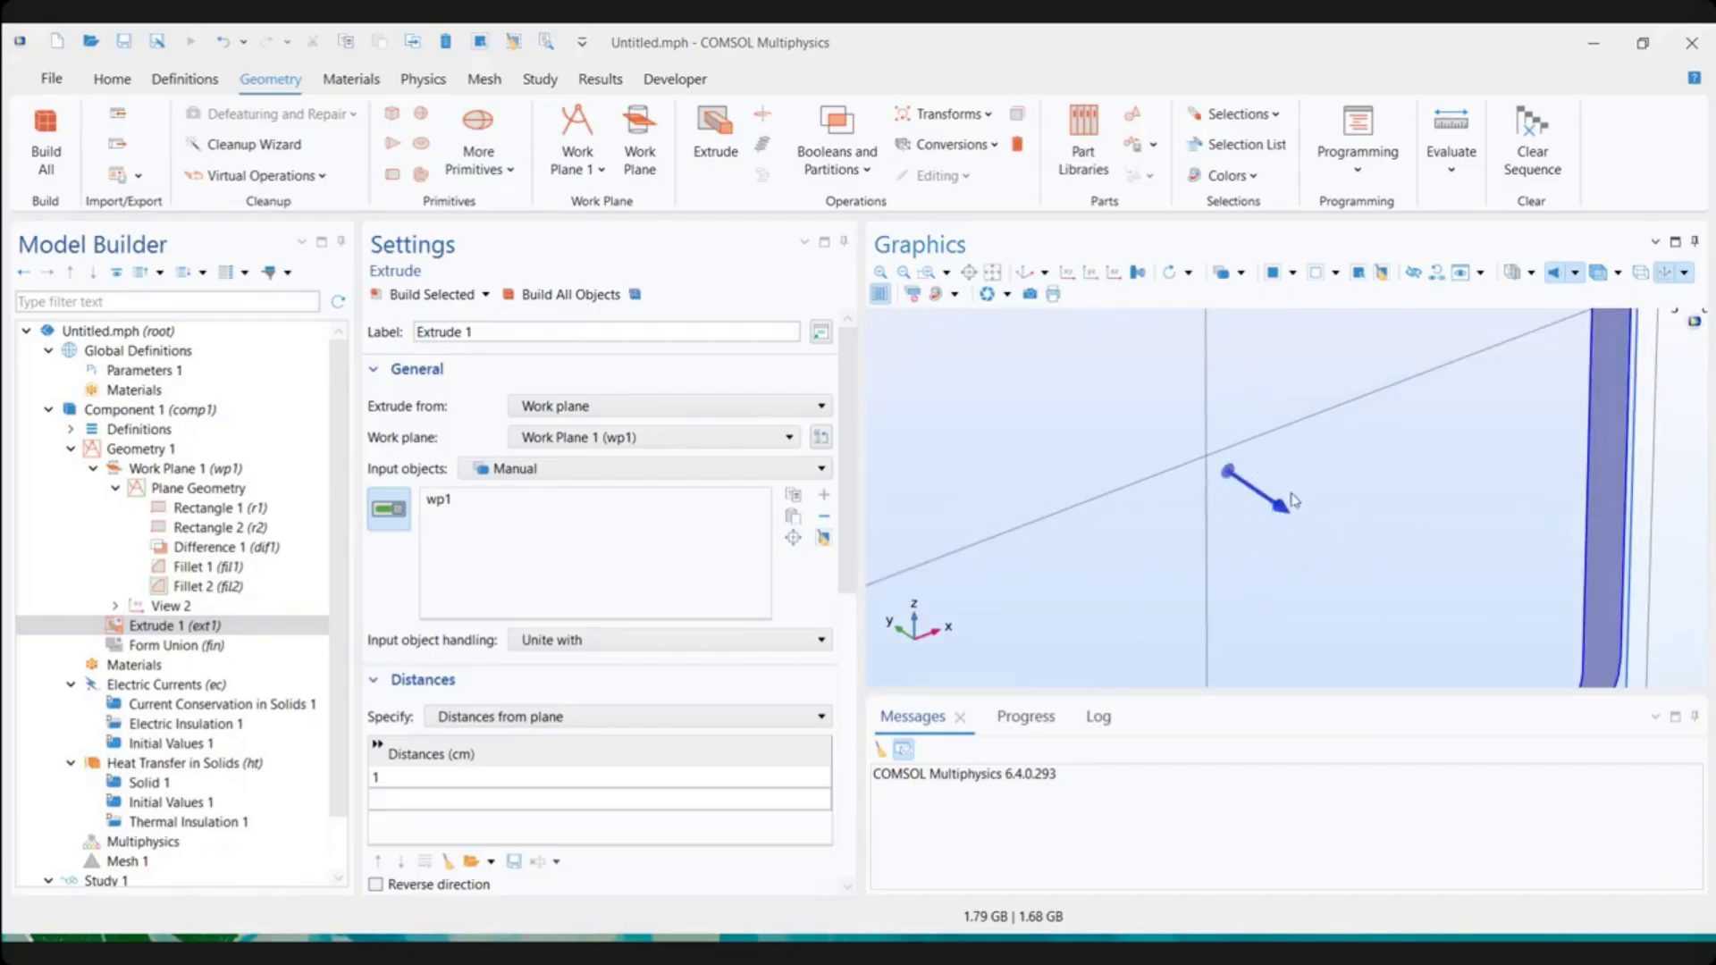
pyautogui.scroll(-4, 1224, 412)
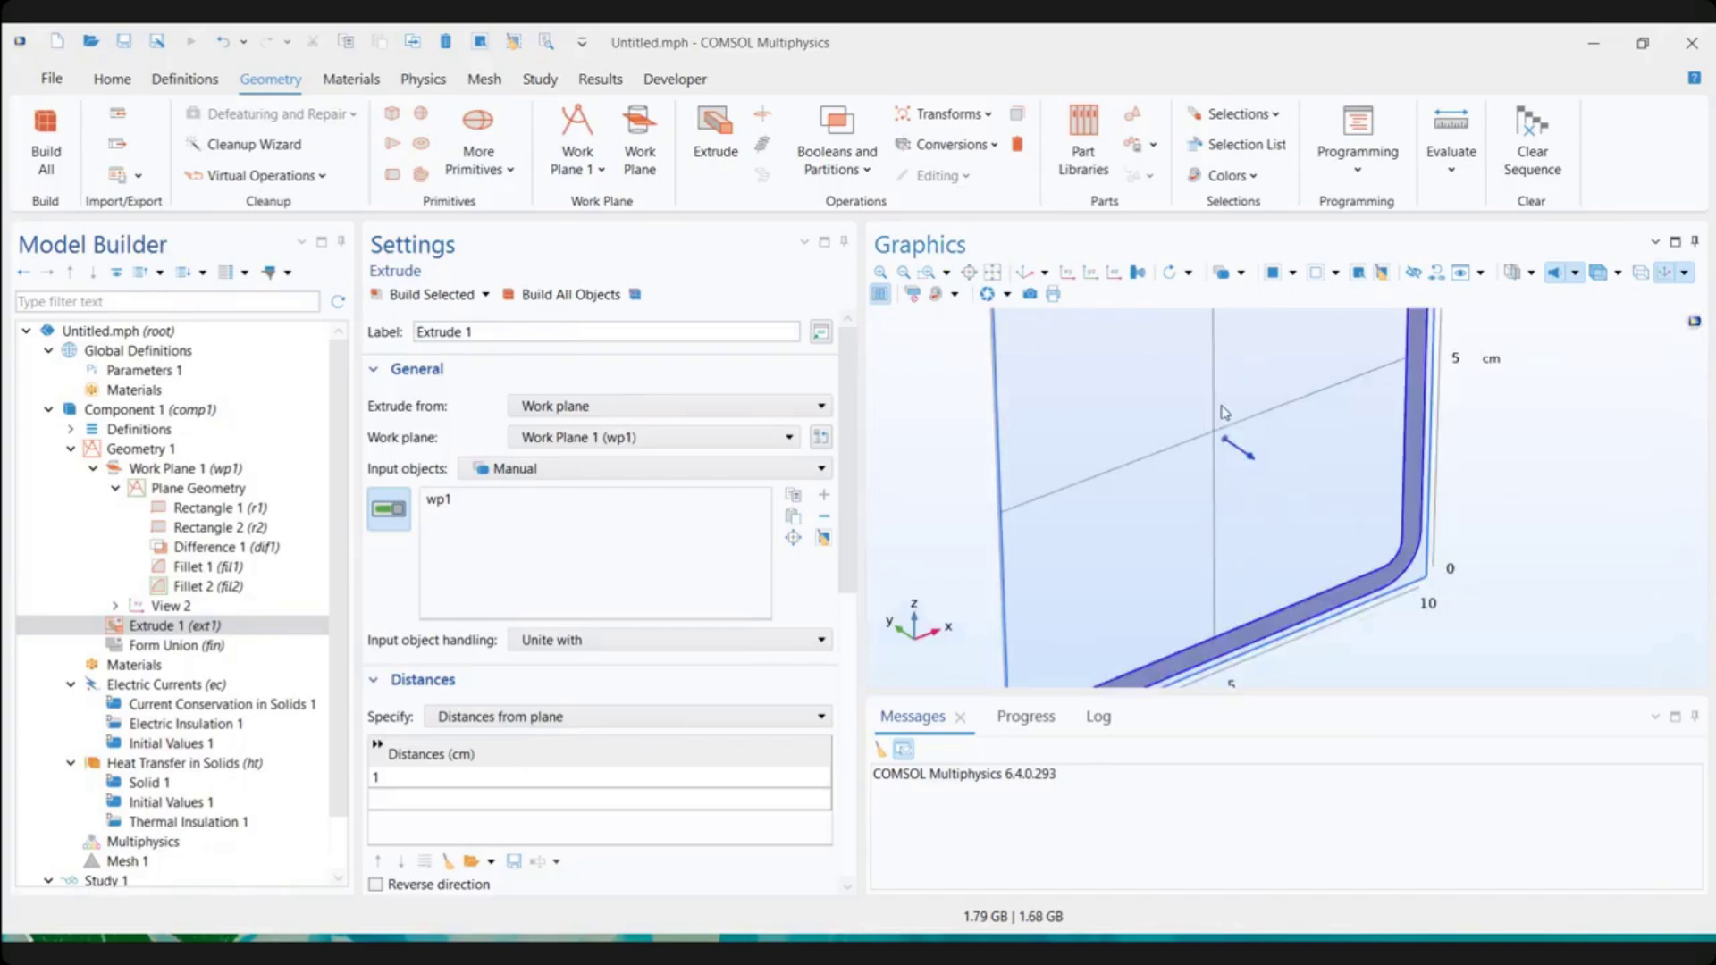
pyautogui.scroll(4, 1224, 411)
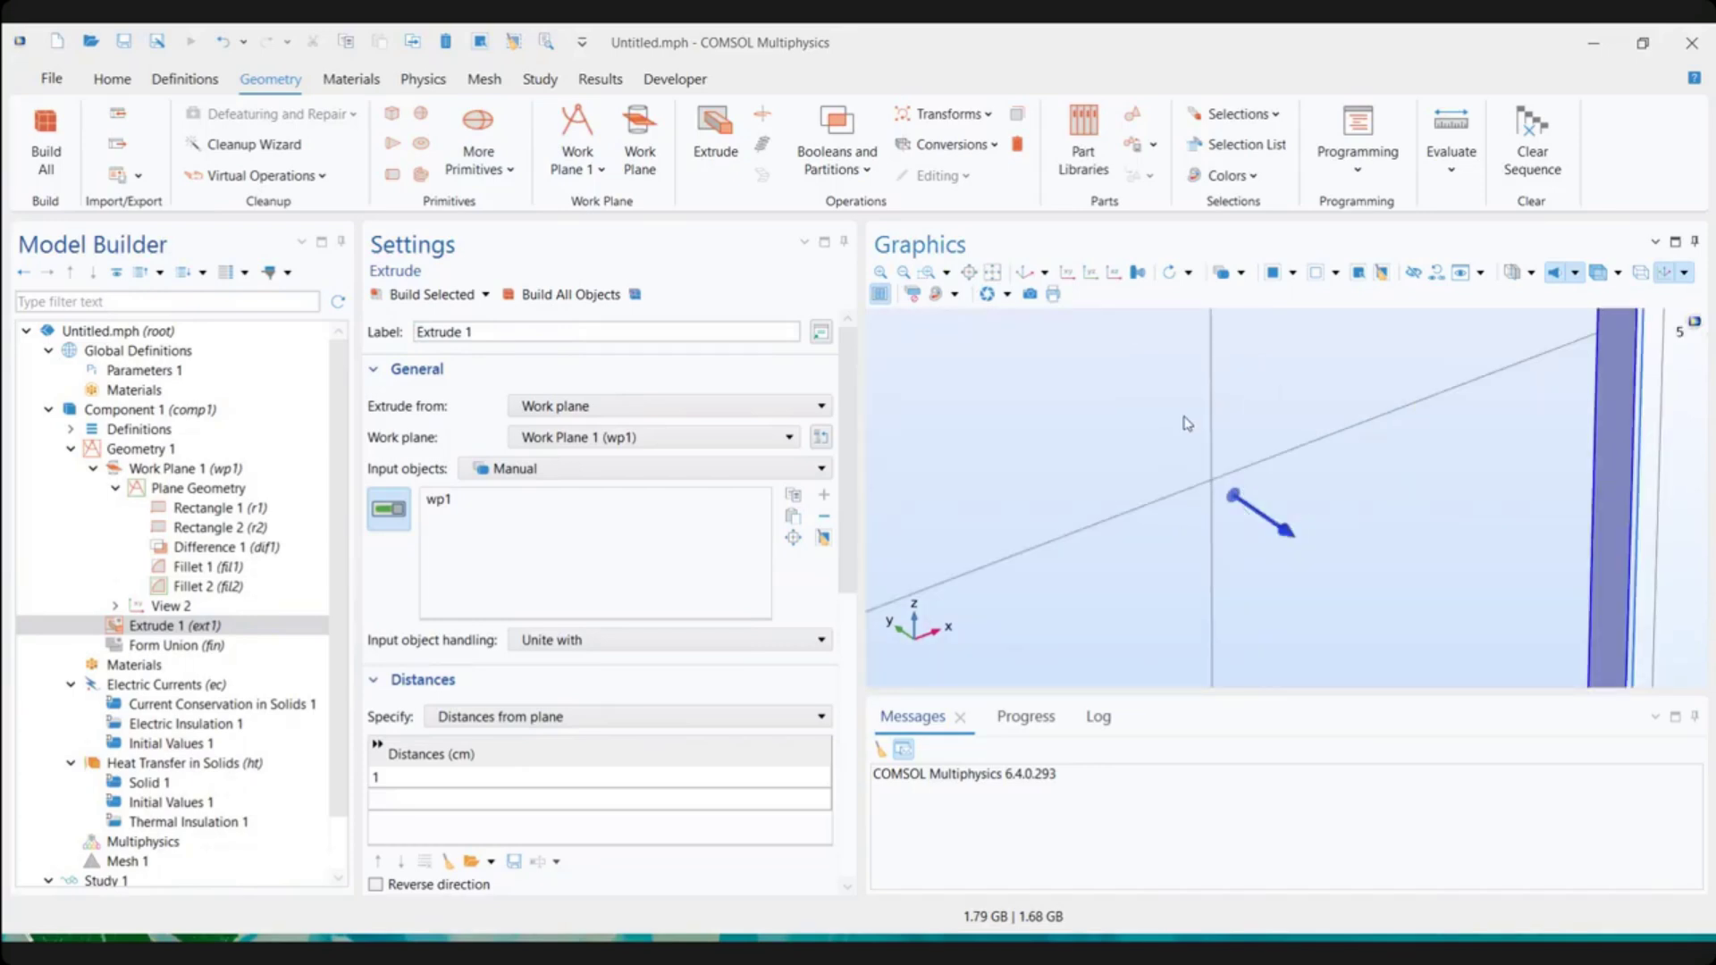
pyautogui.scroll(-4, 1189, 422)
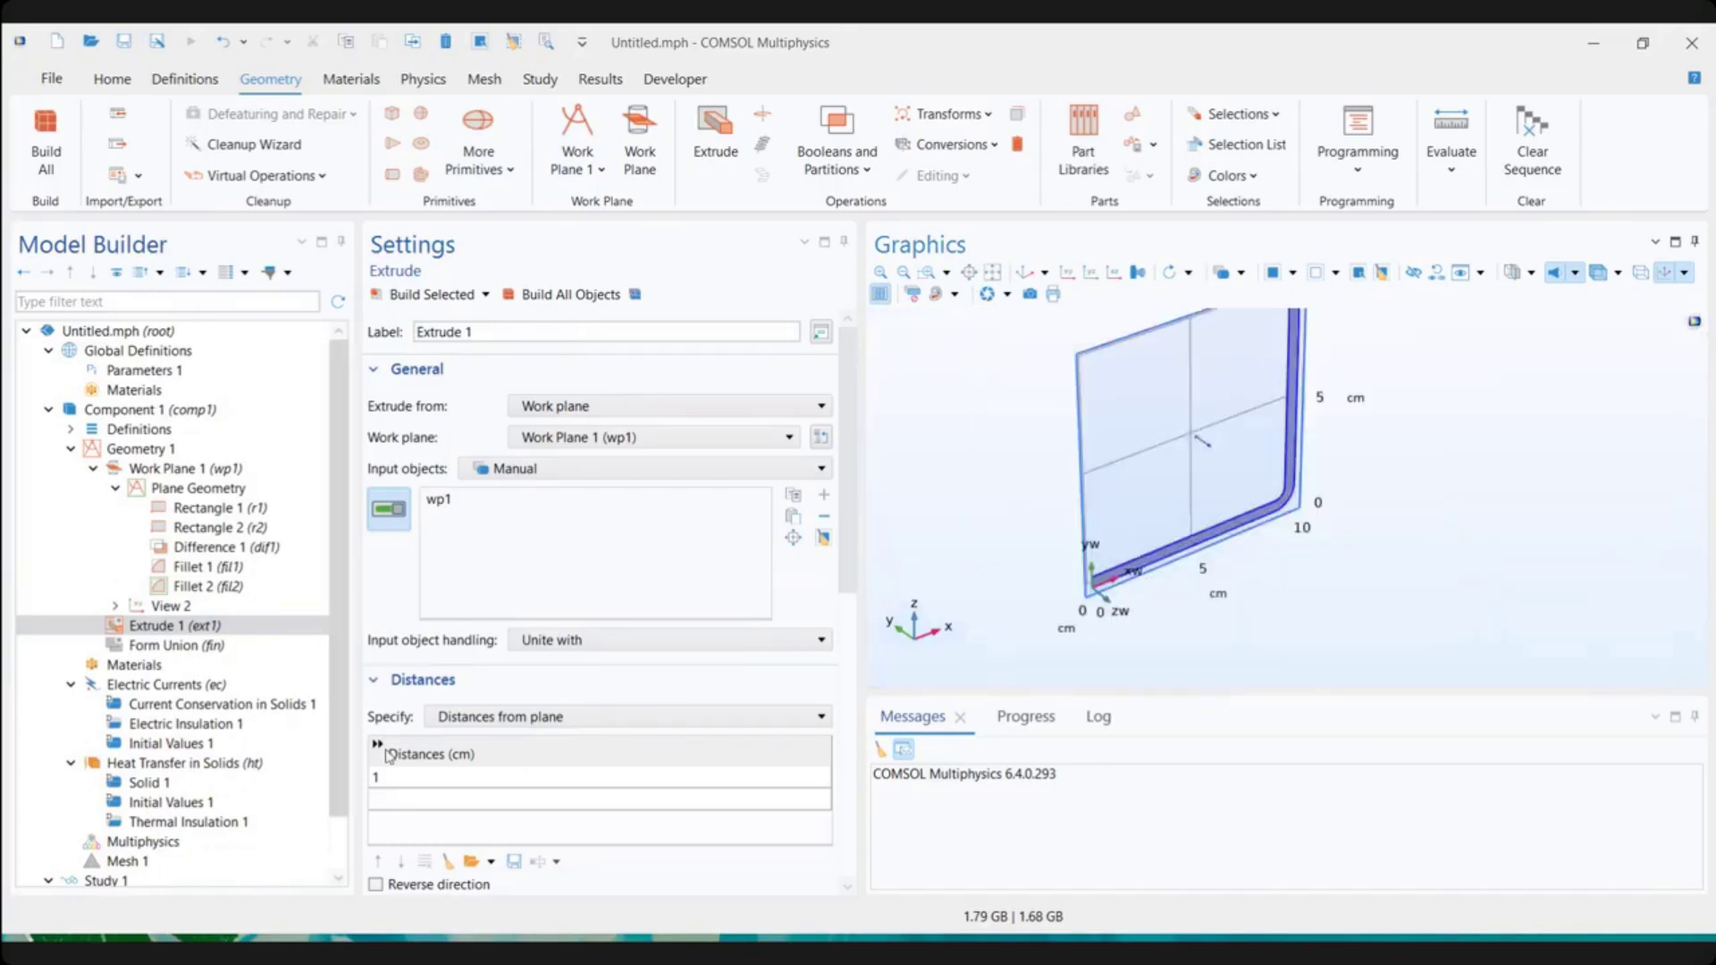
# Set the extrusion distance of the L-shaped profile to wbb and build it
pyautogui.click(390, 778)
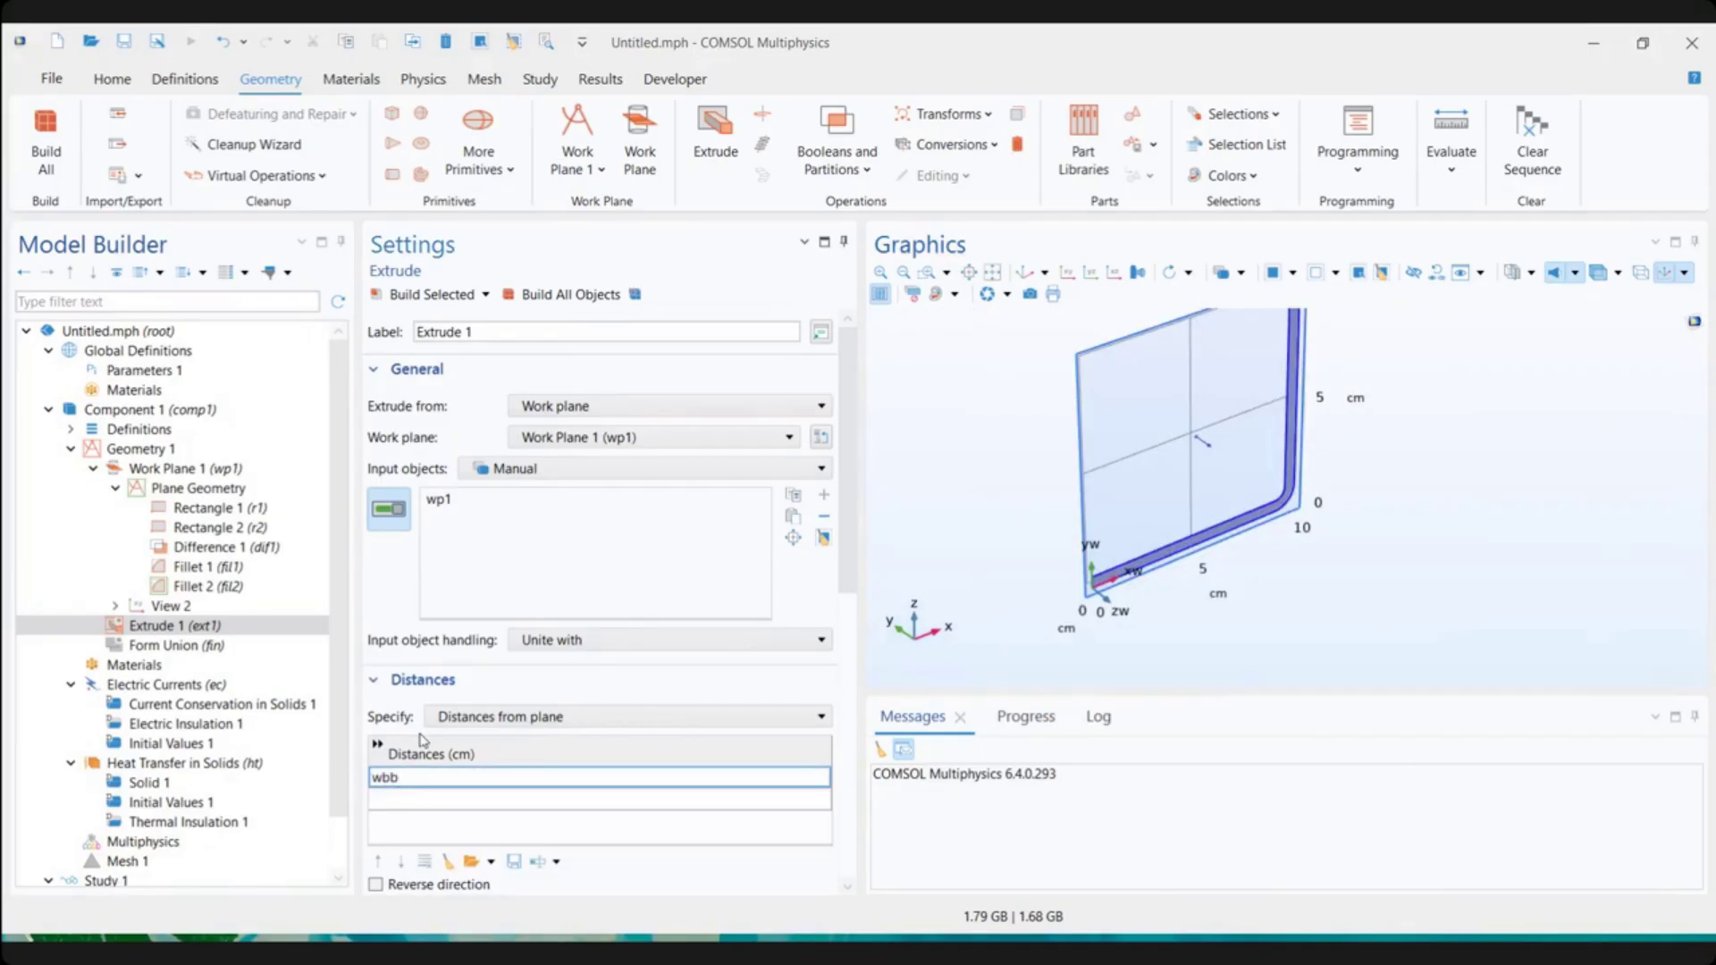
pyautogui.click(445, 296)
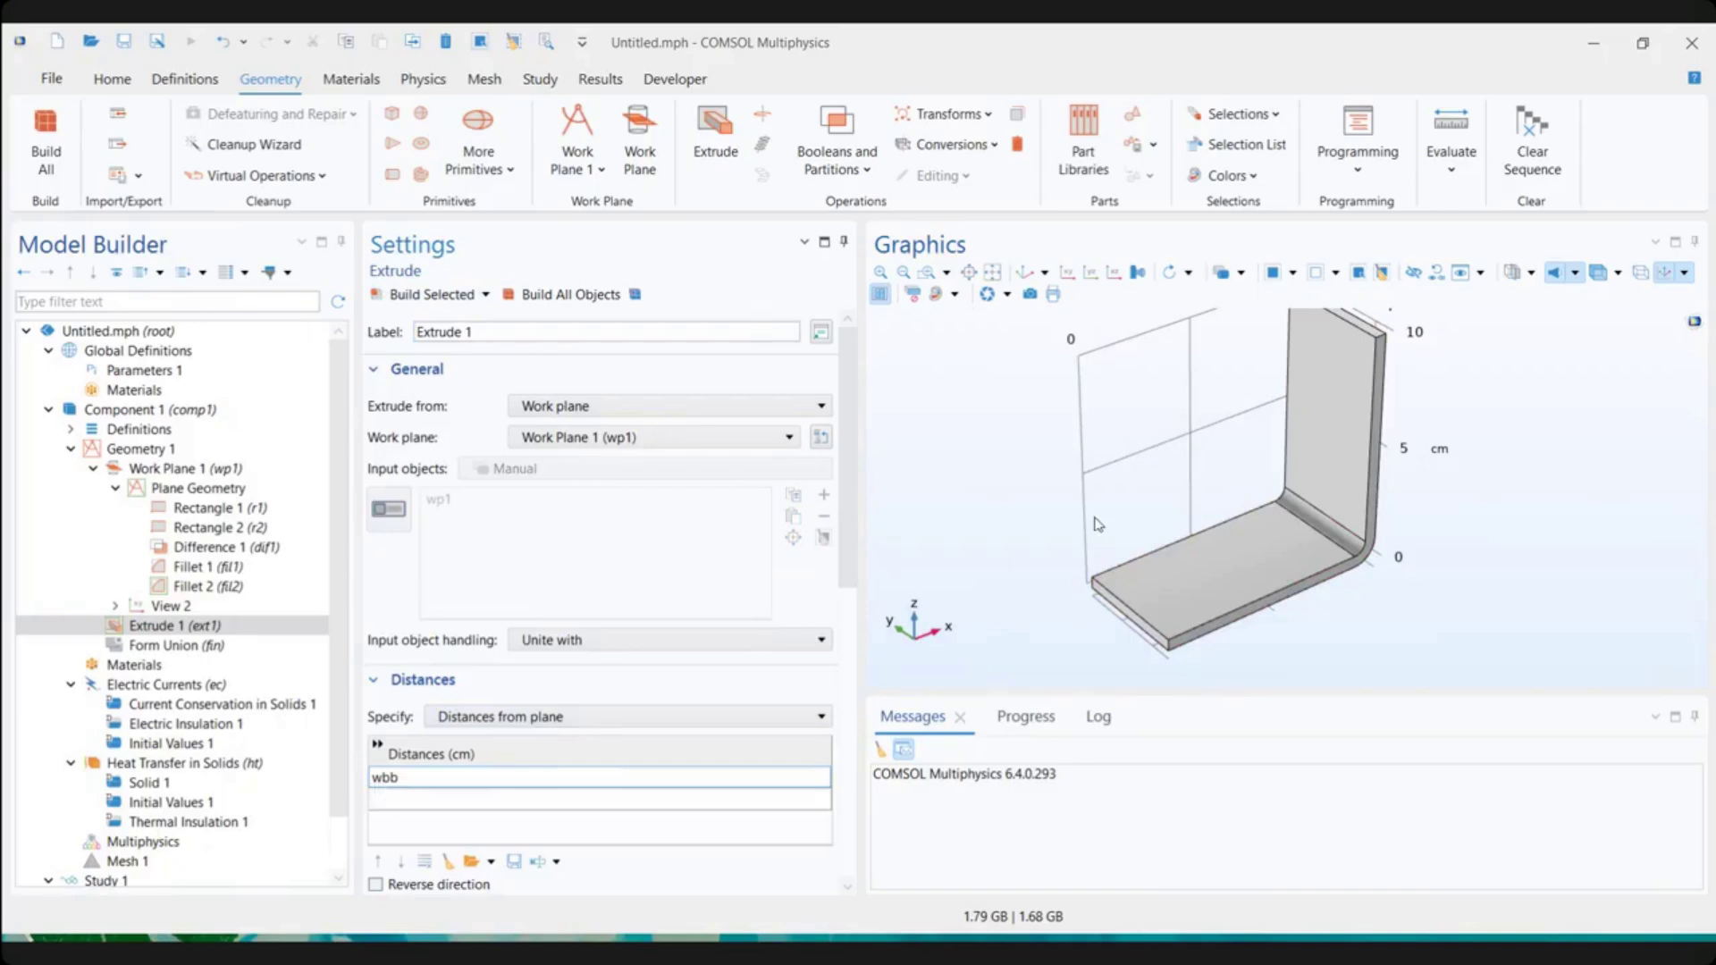
pyautogui.click(1024, 272)
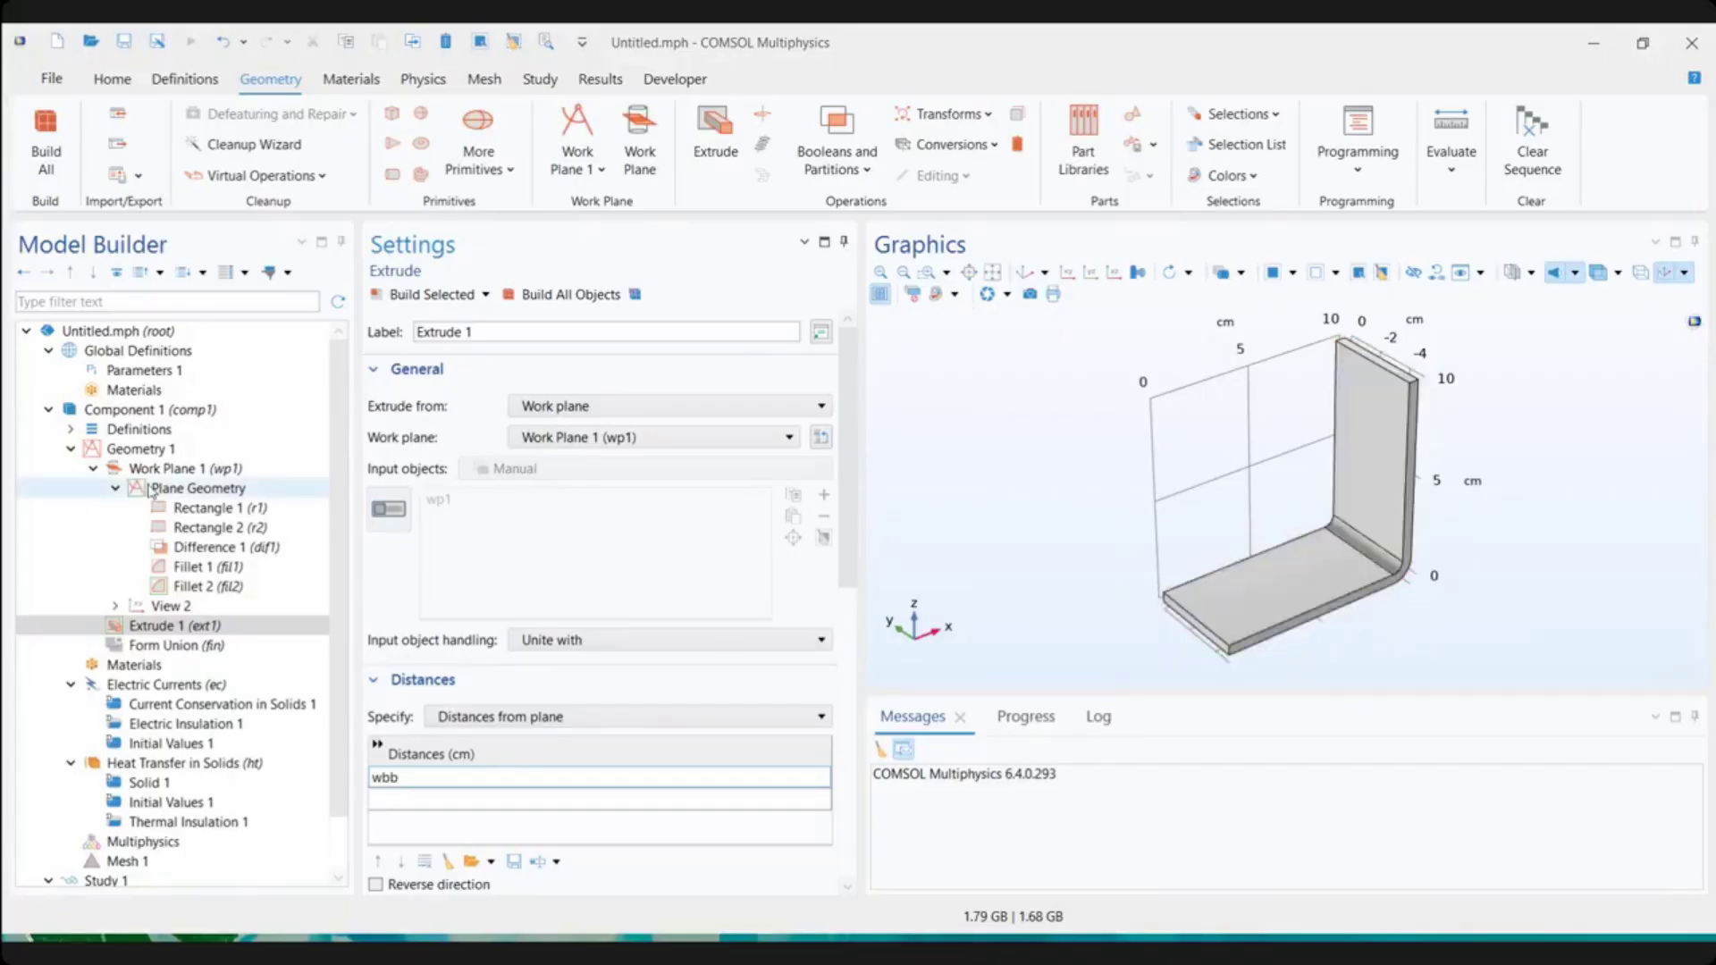
# Add a second work plane of type Face parallel on the inner face of the bracket's vertical leg and build it
pyautogui.click(148, 454)
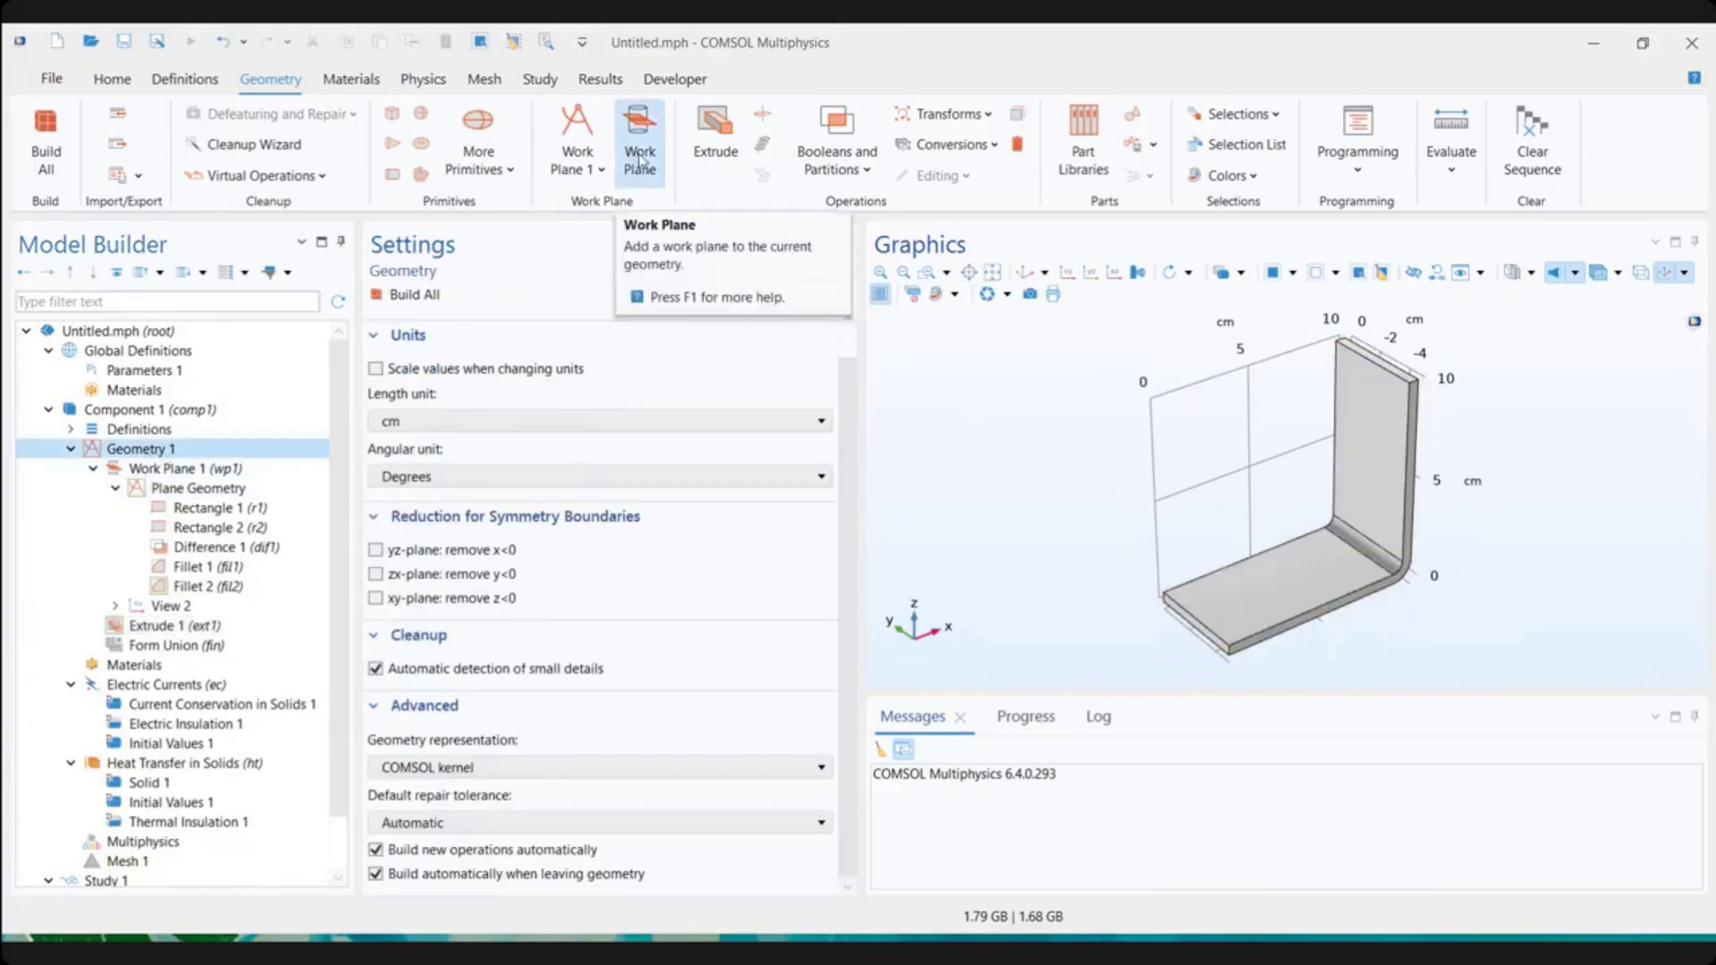
pyautogui.rightClick(132, 458)
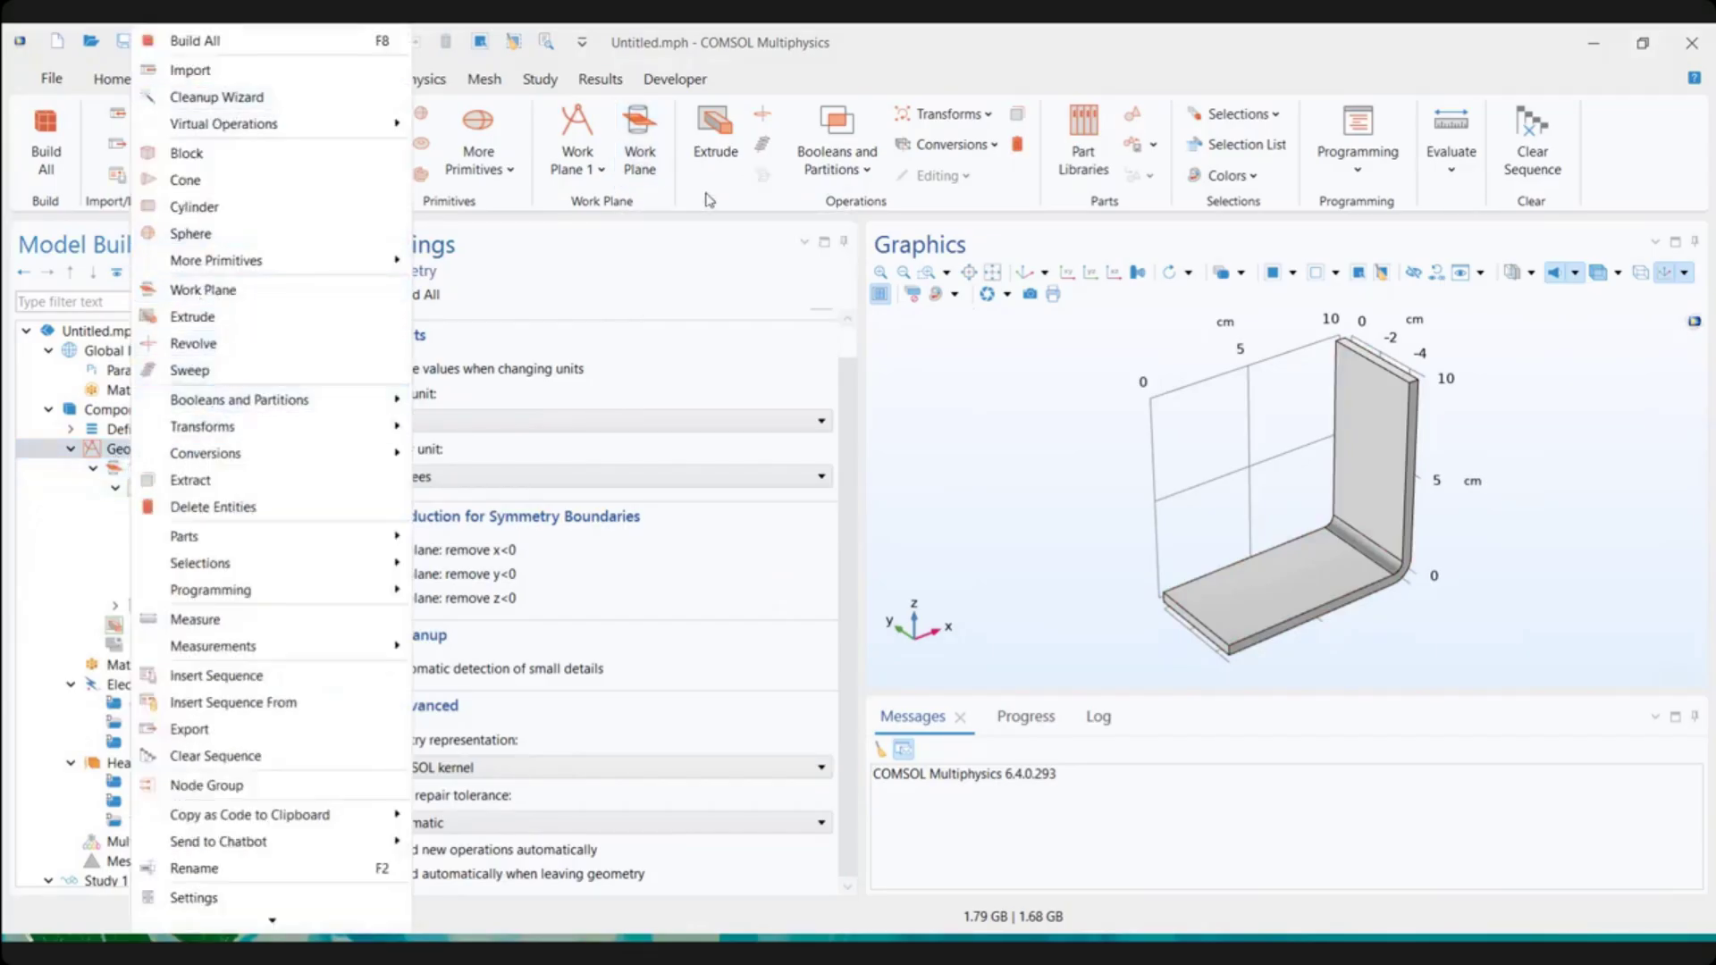
pyautogui.click(725, 134)
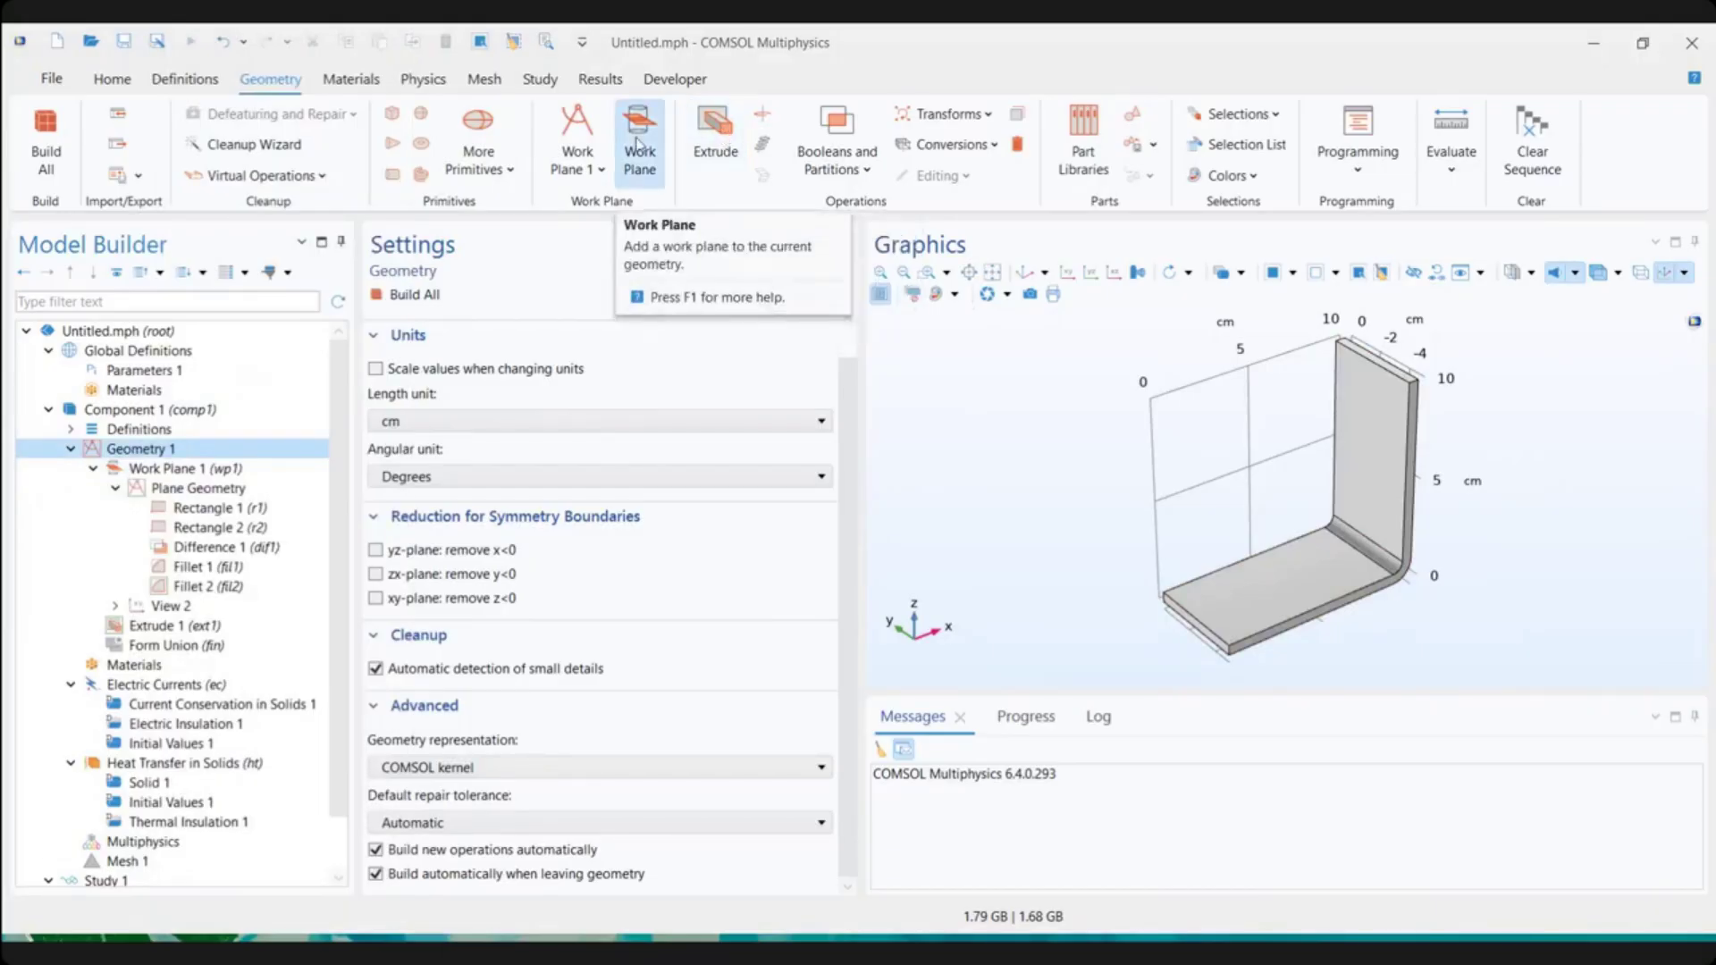
pyautogui.click(638, 143)
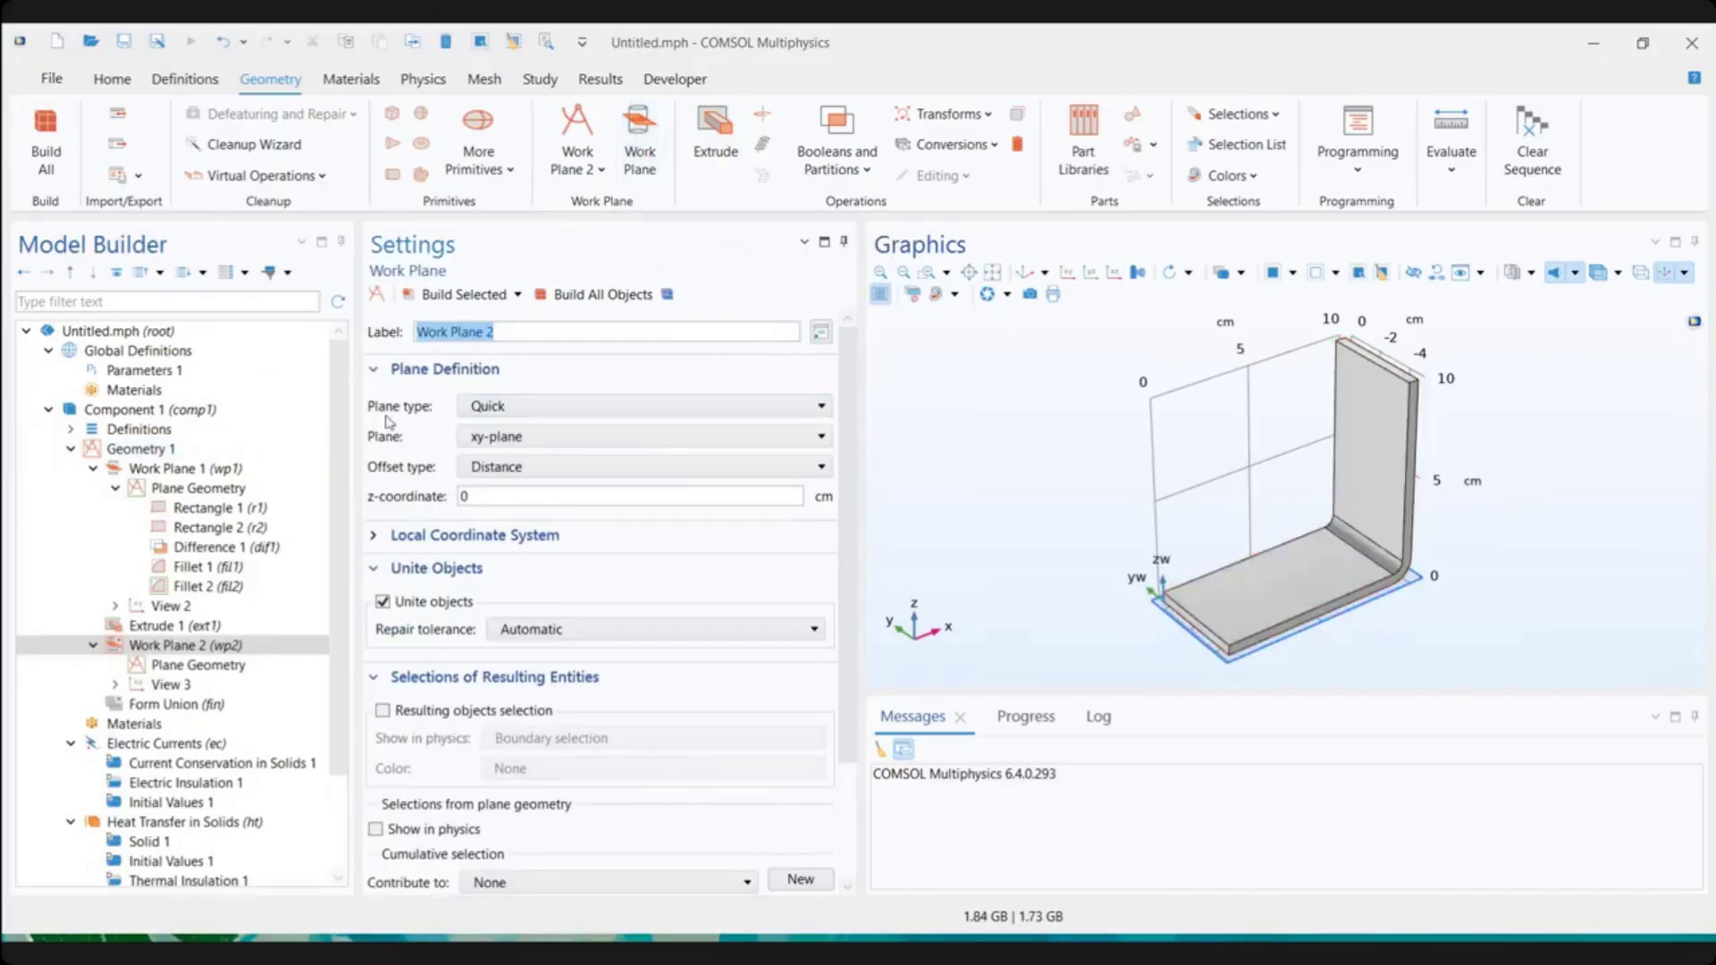
pyautogui.click(487, 407)
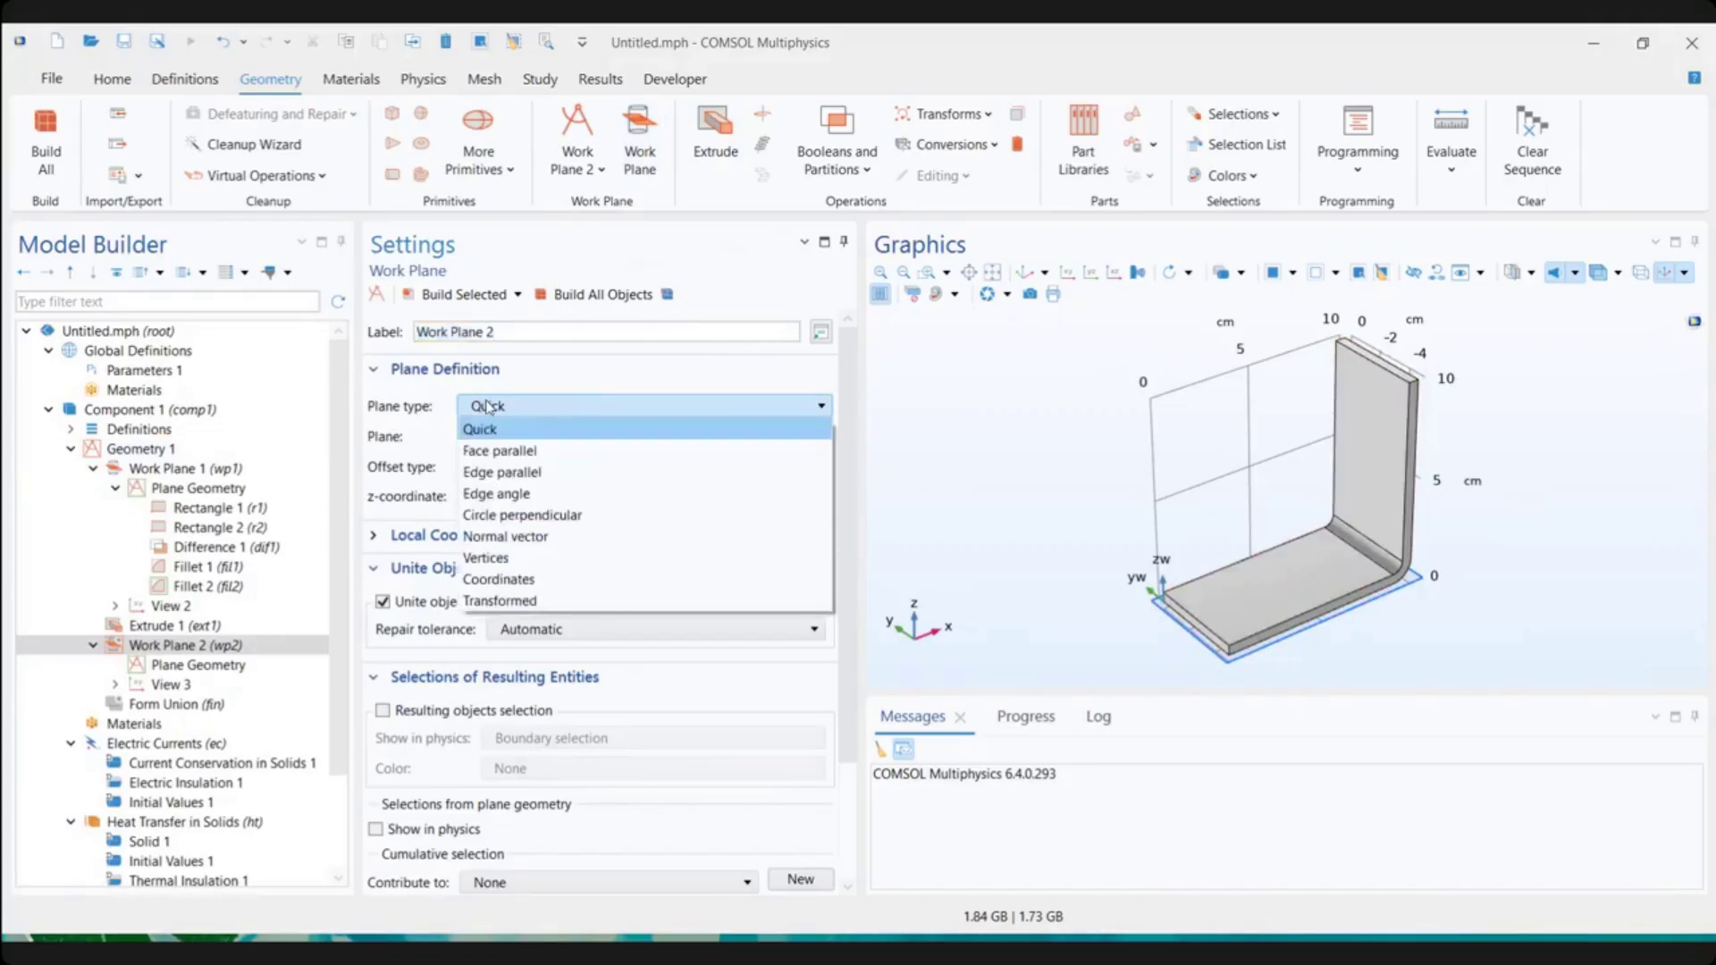
pyautogui.click(517, 454)
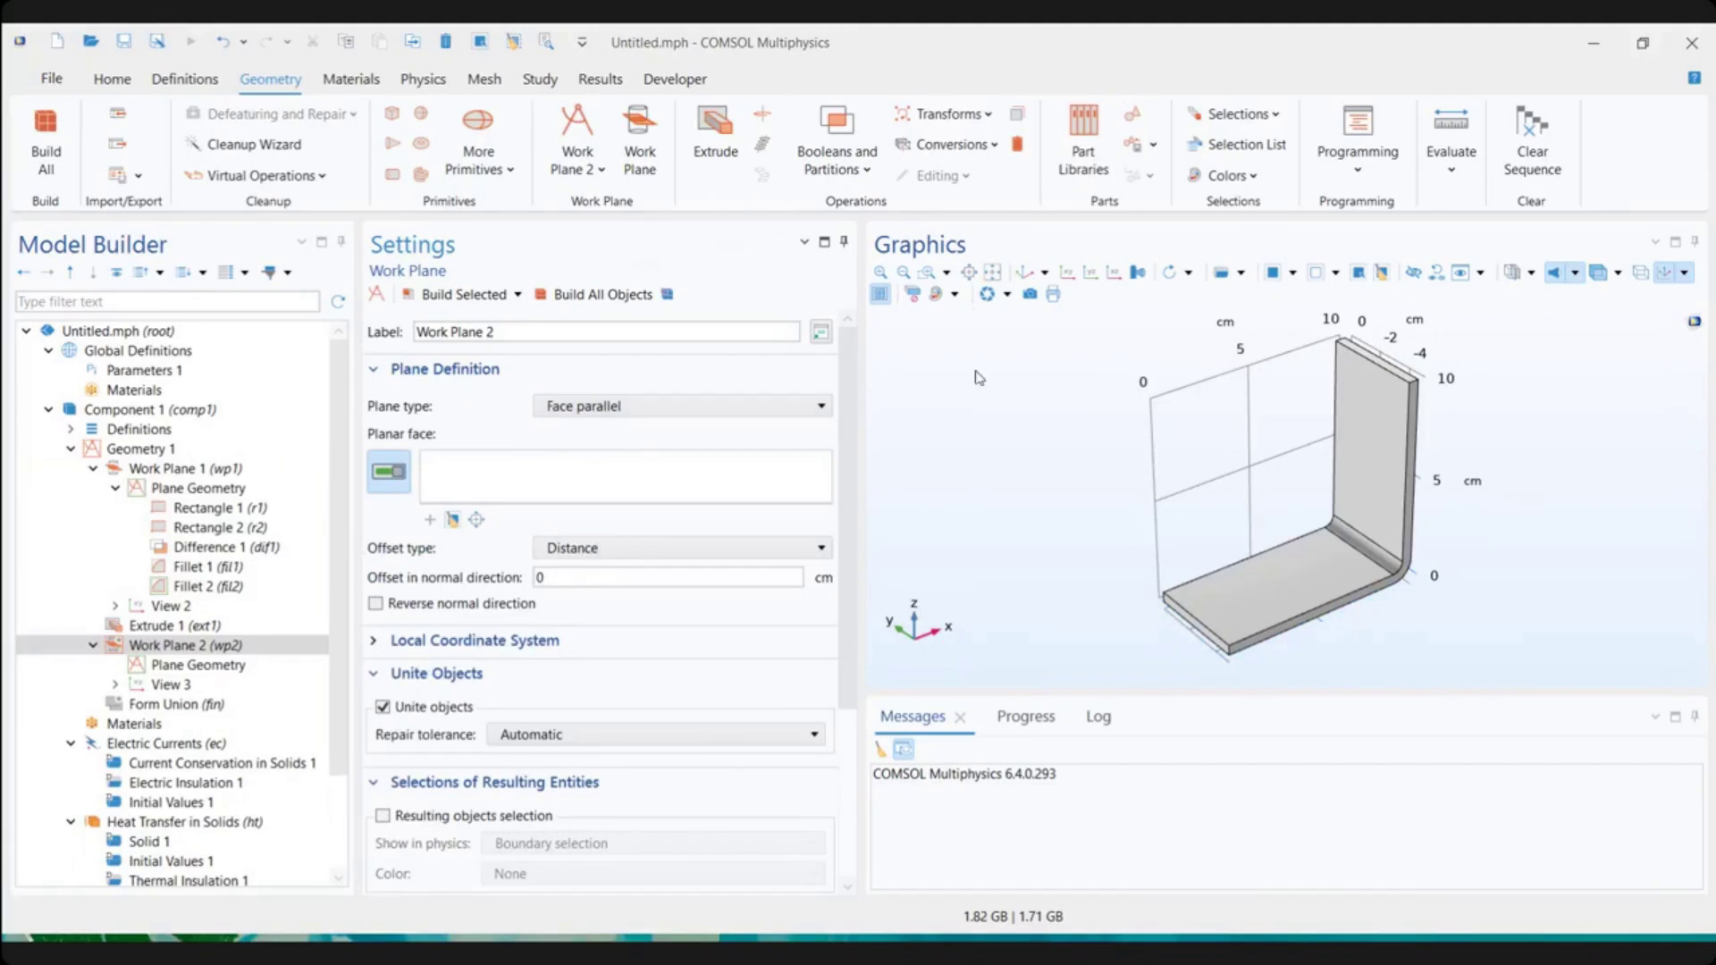
pyautogui.click(1371, 435)
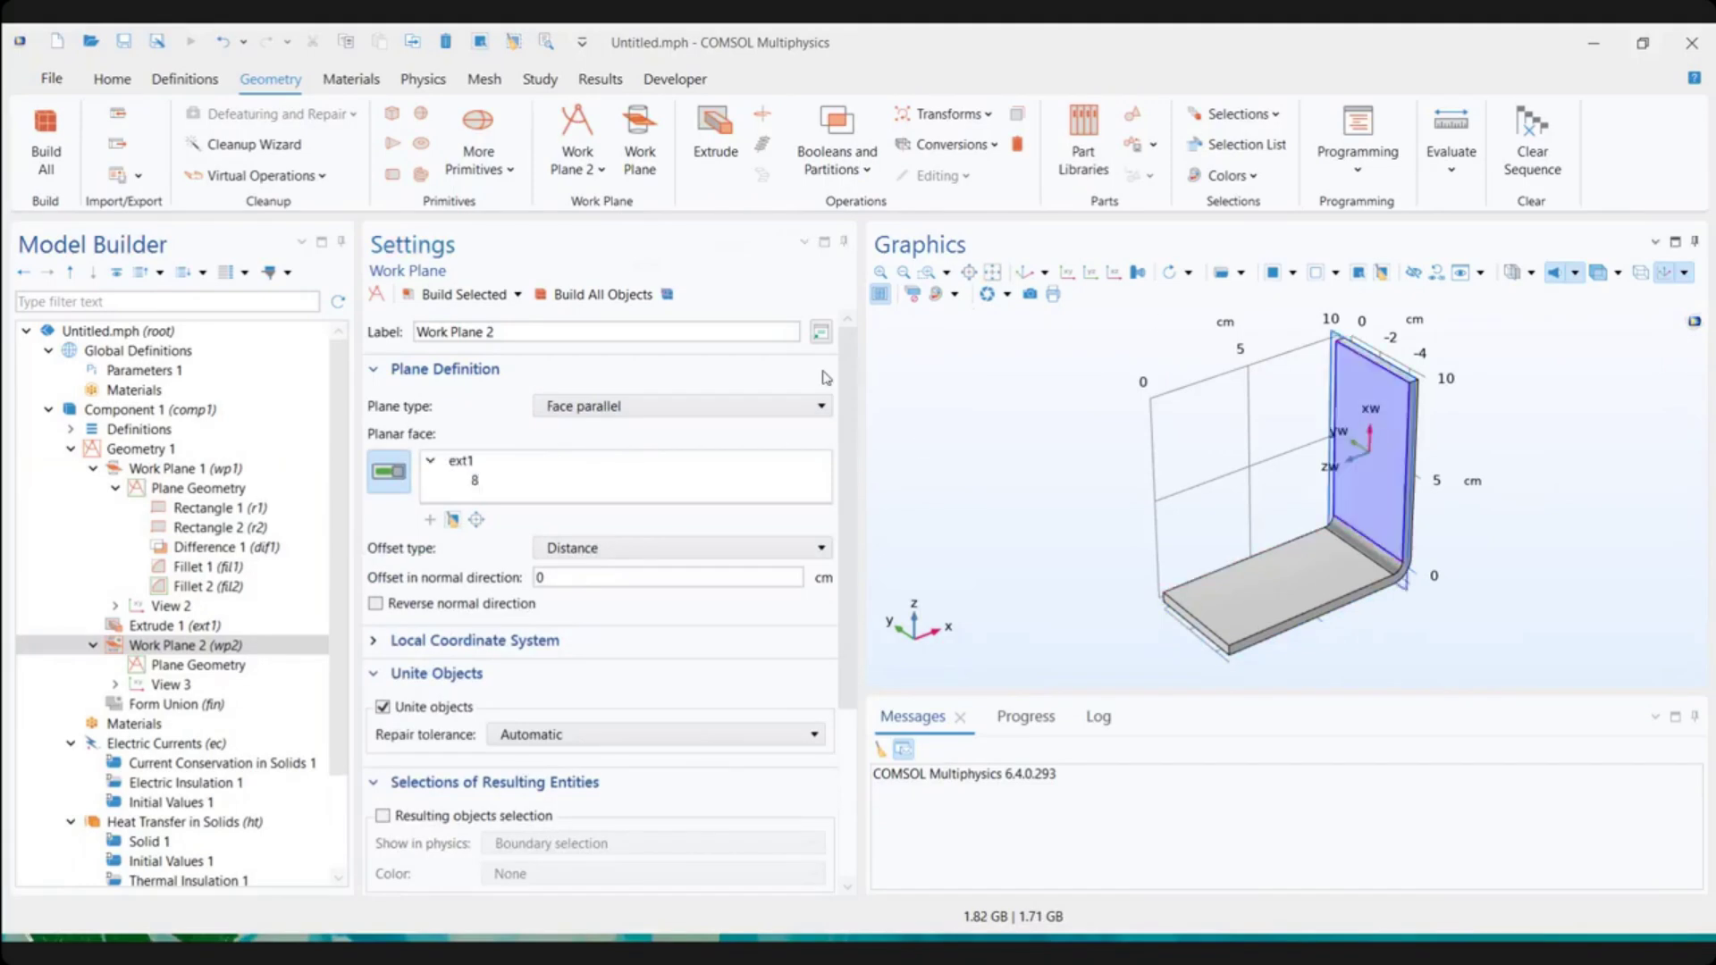
pyautogui.click(464, 296)
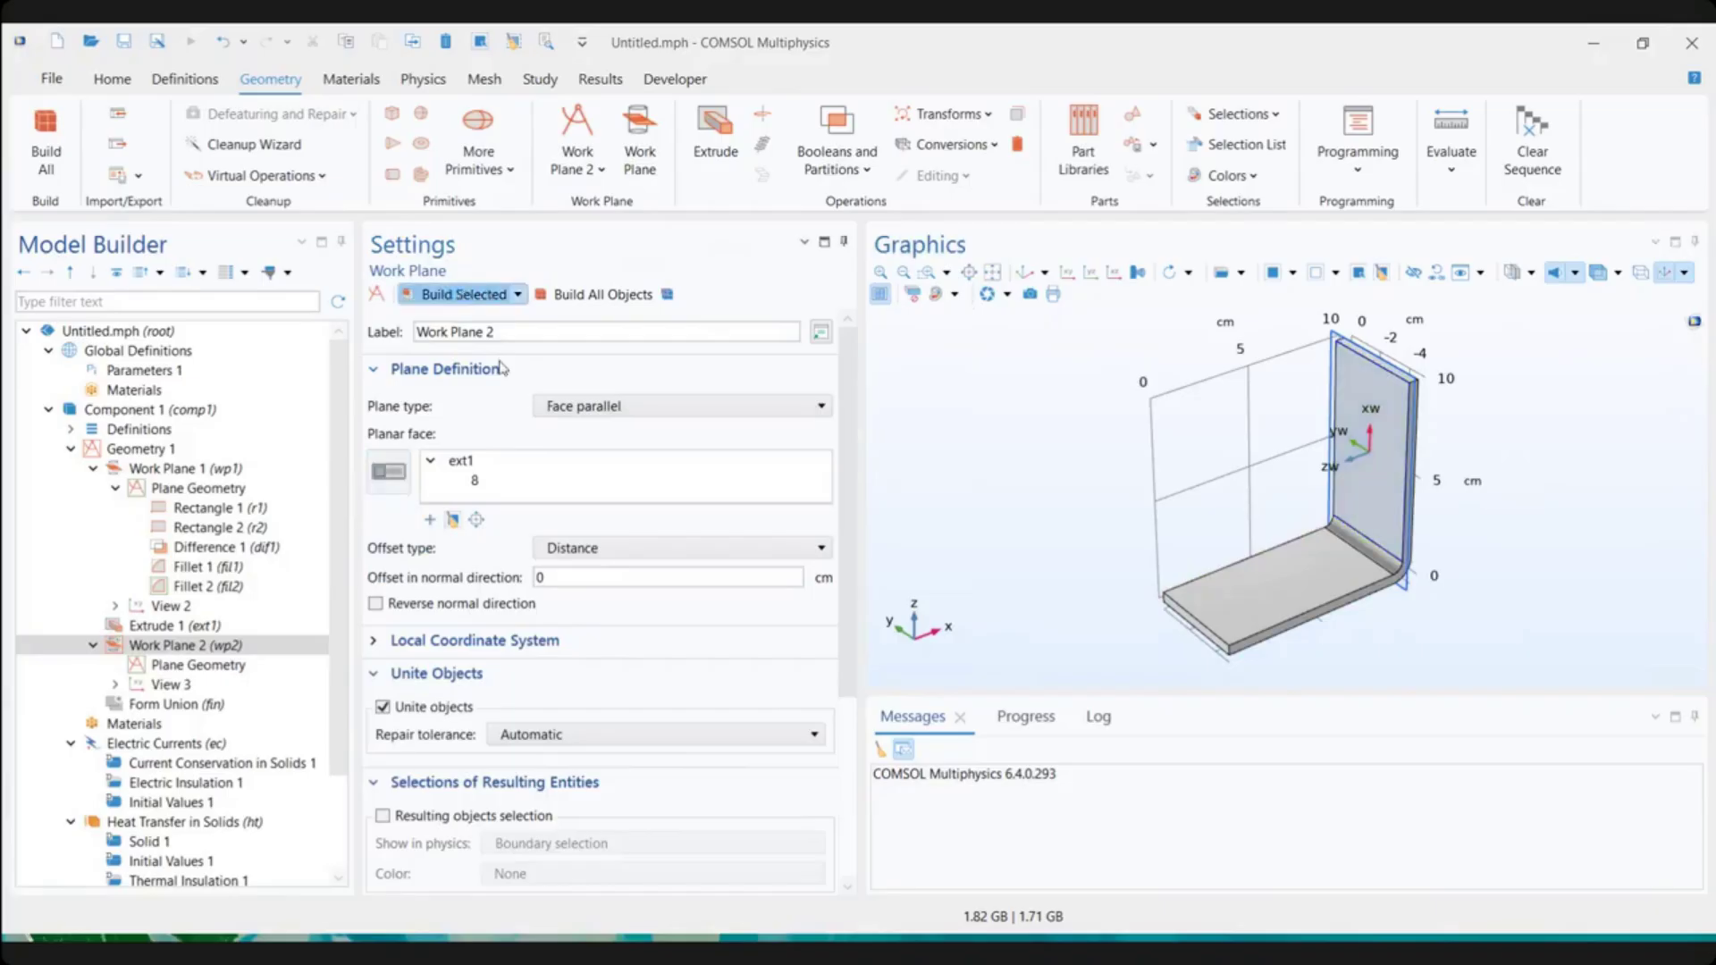
# Add a circle with radius rad_1 centred at the origin of Work Plane 2's plane geometry and build it
pyautogui.click(215, 669)
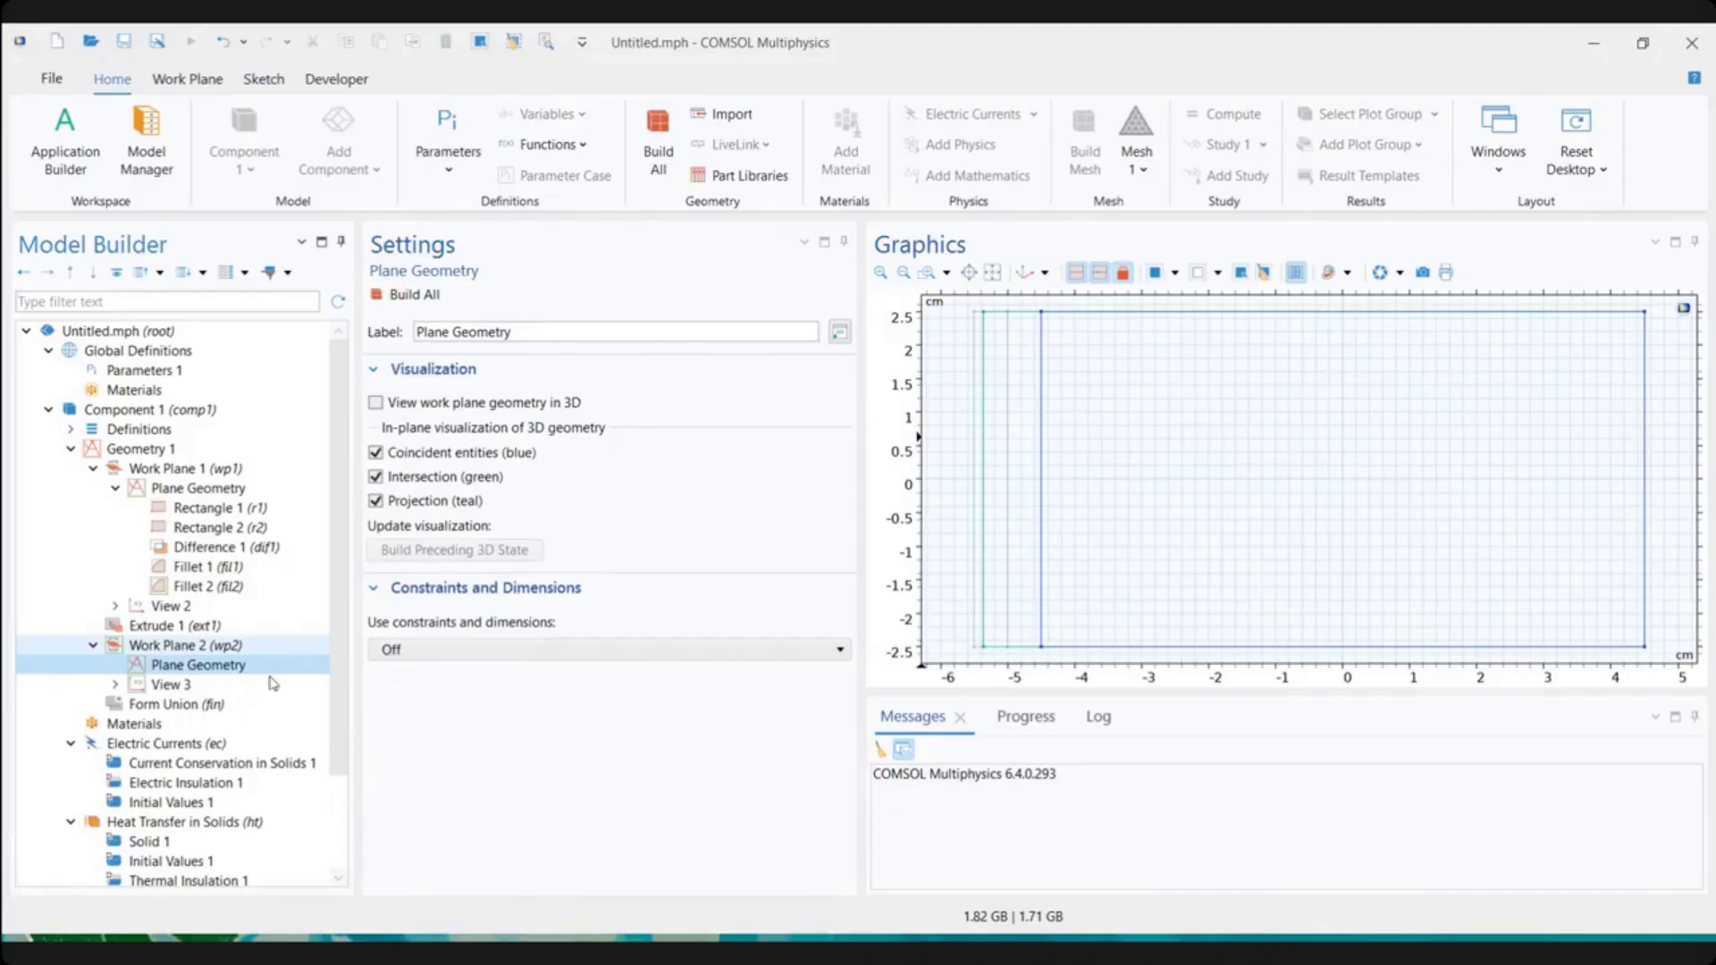
pyautogui.rightClick(187, 673)
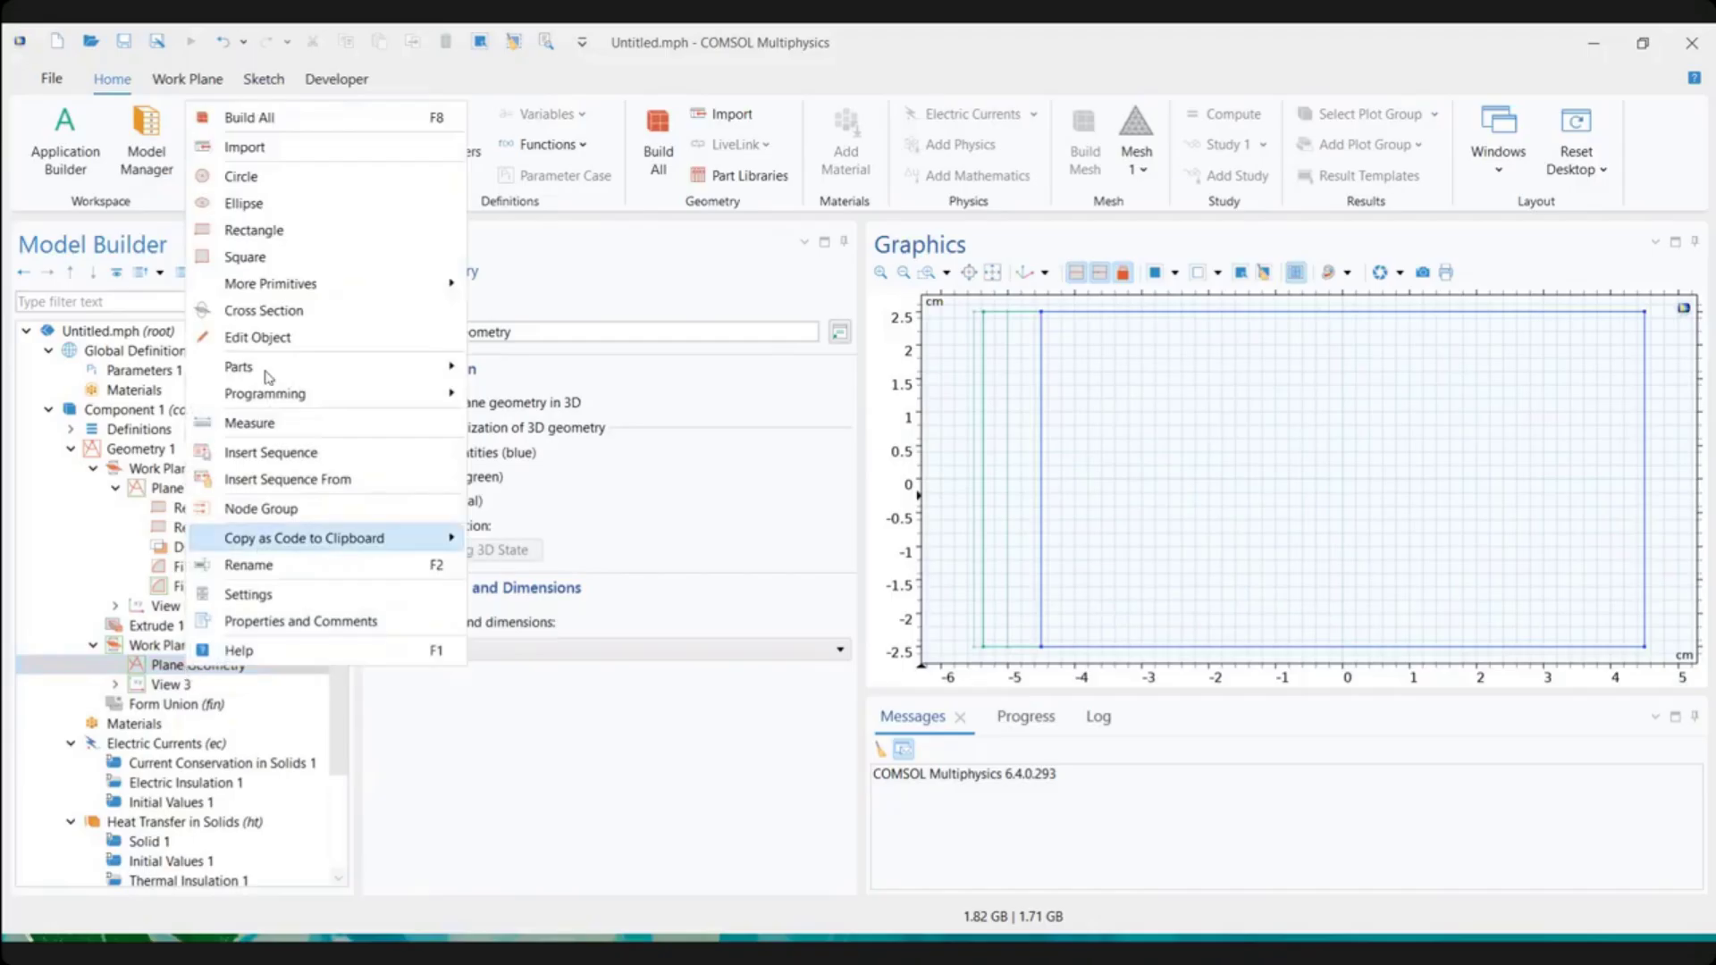
pyautogui.click(260, 179)
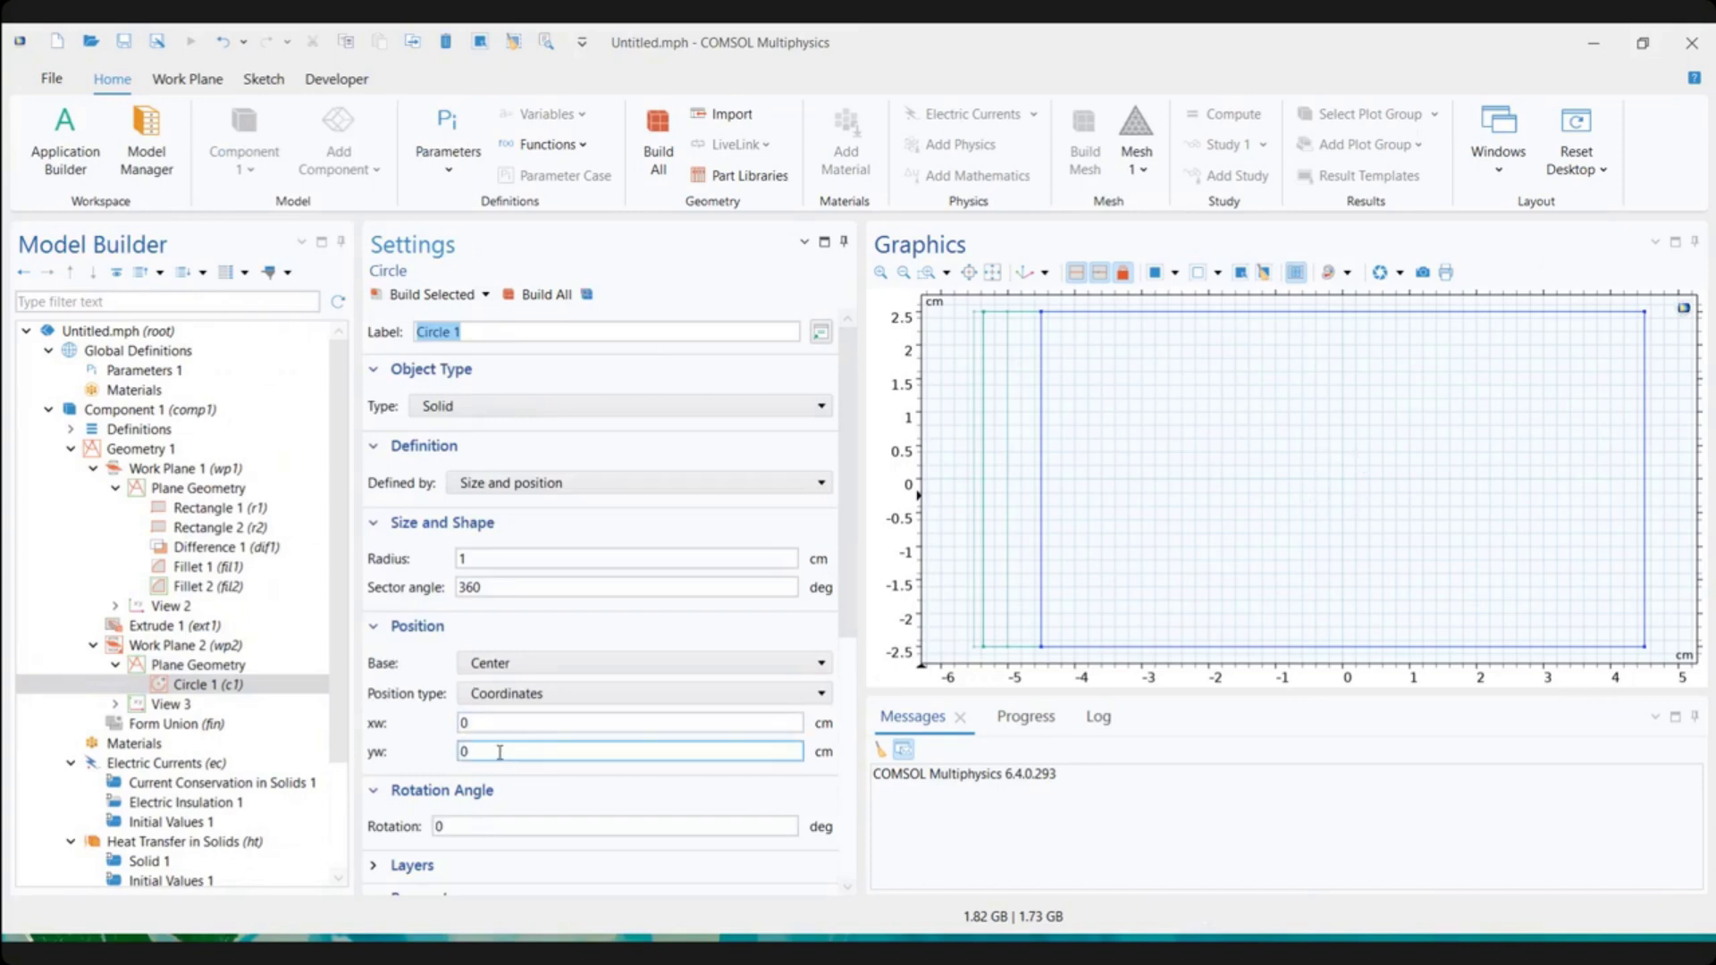
pyautogui.click(465, 558)
pyautogui.moveTo(465, 558); pyautogui.dragTo(446, 557)
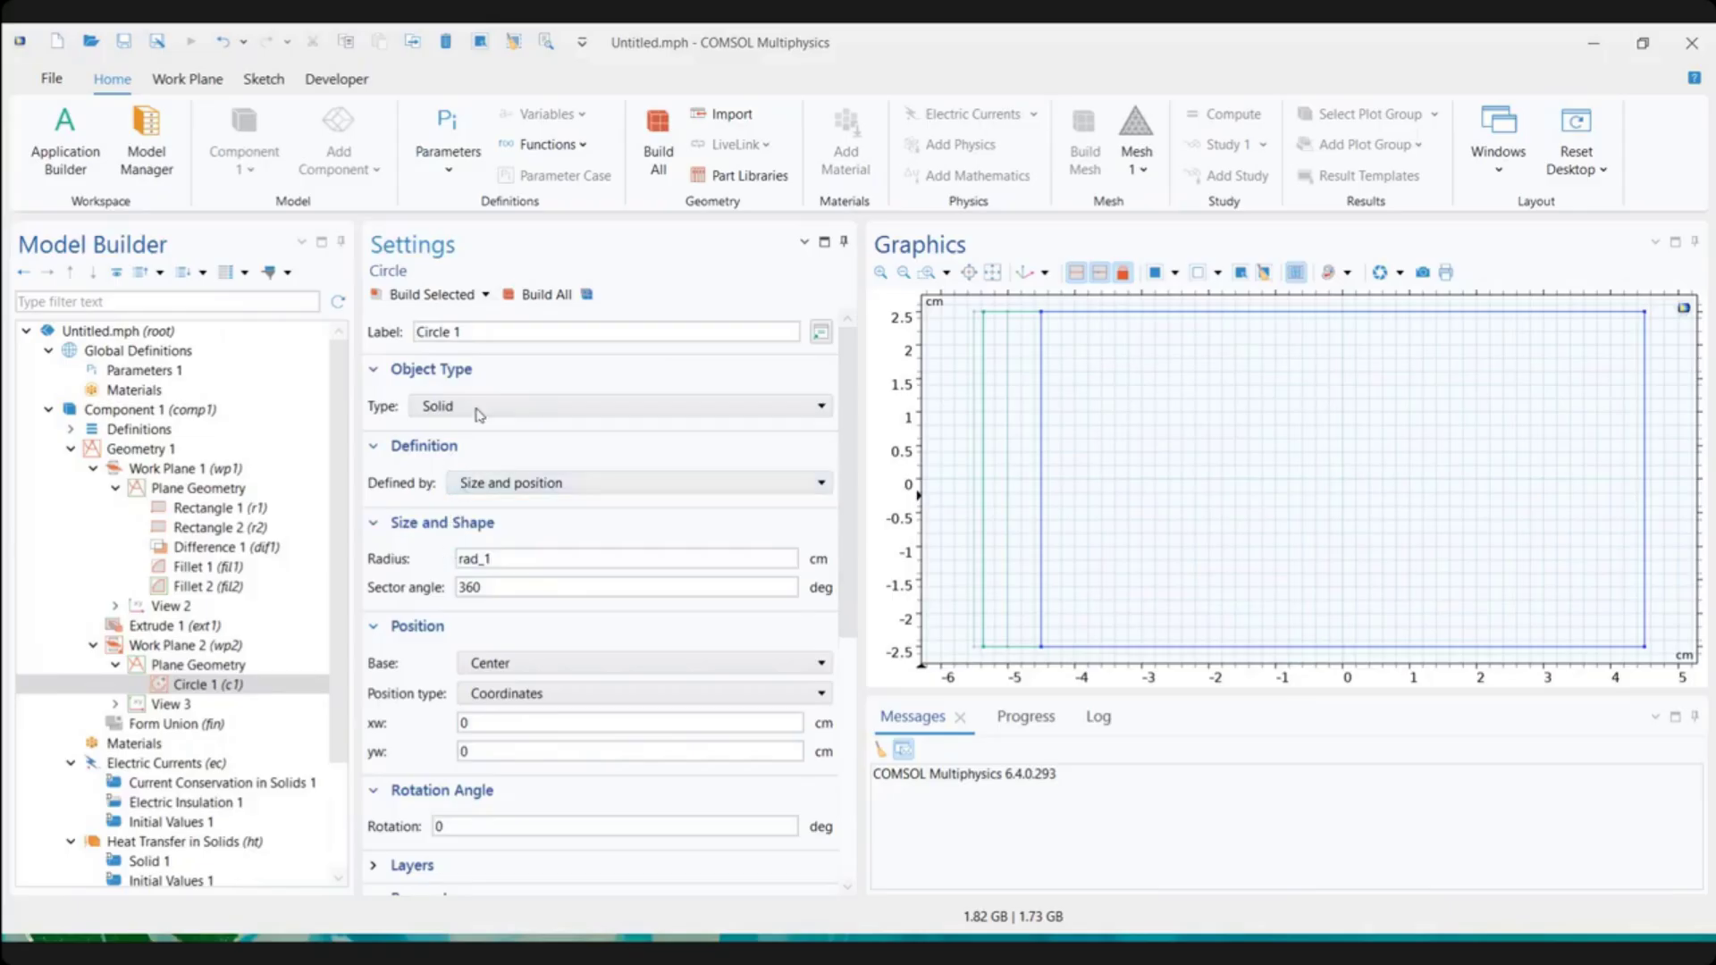
pyautogui.click(432, 298)
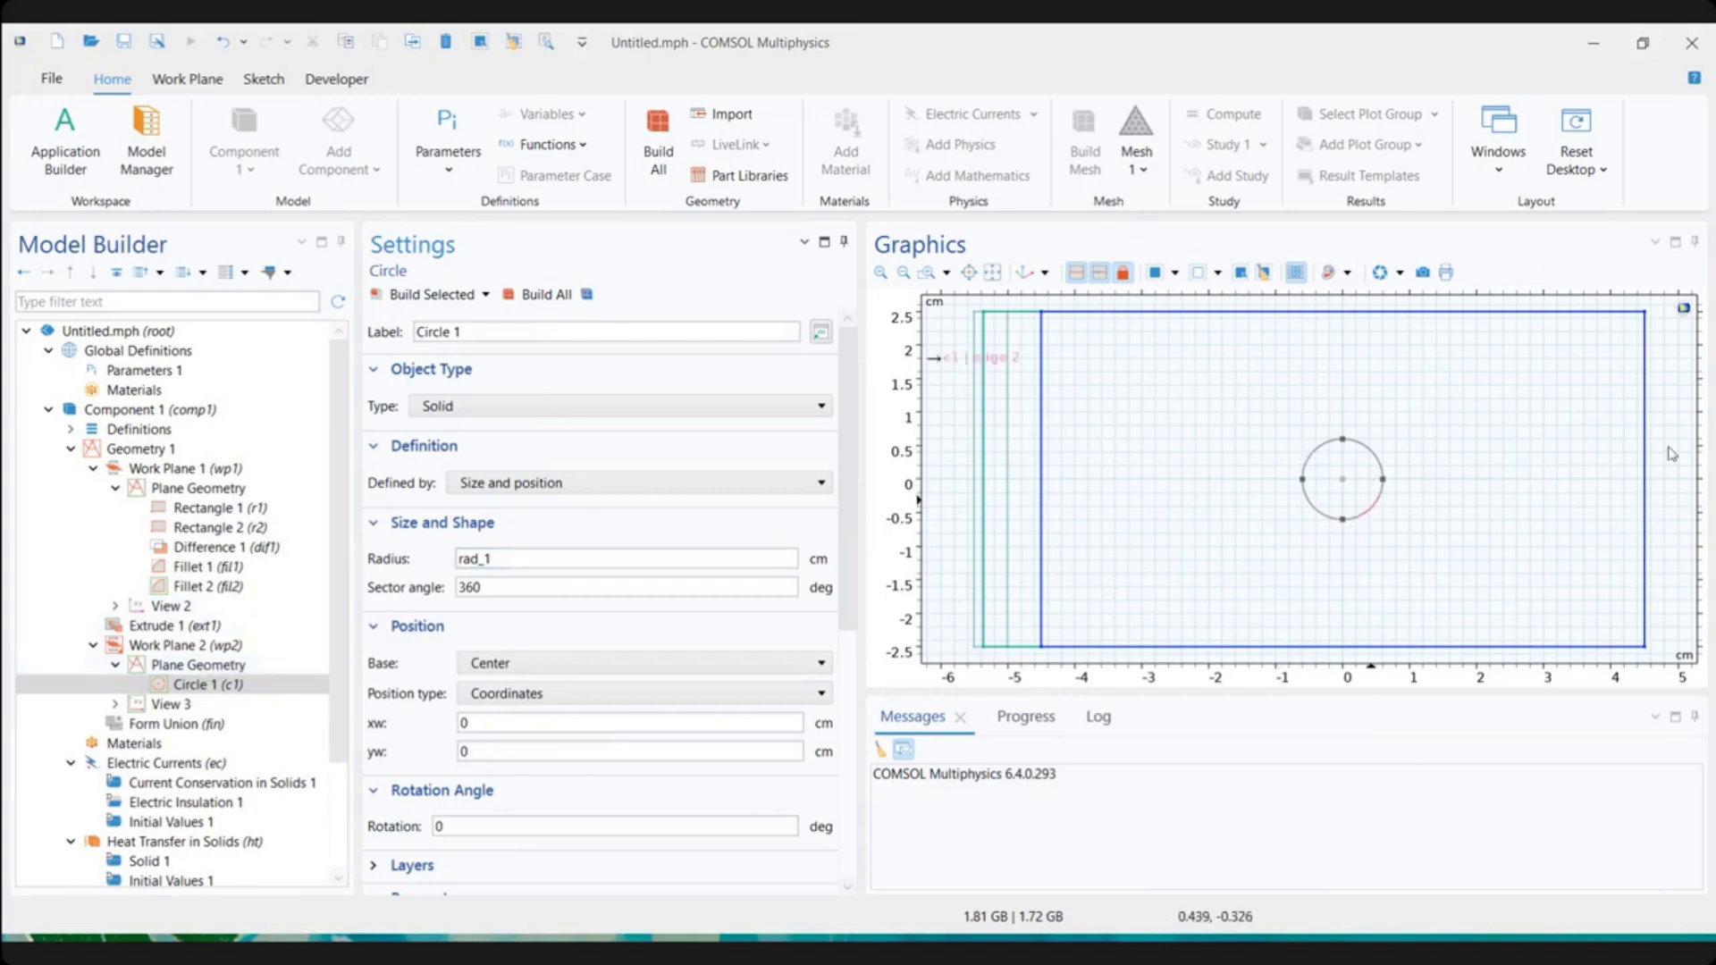
# Extrude Work Plane 2's circle by a distance of 2*tbb and build the extrusion
pyautogui.click(167, 649)
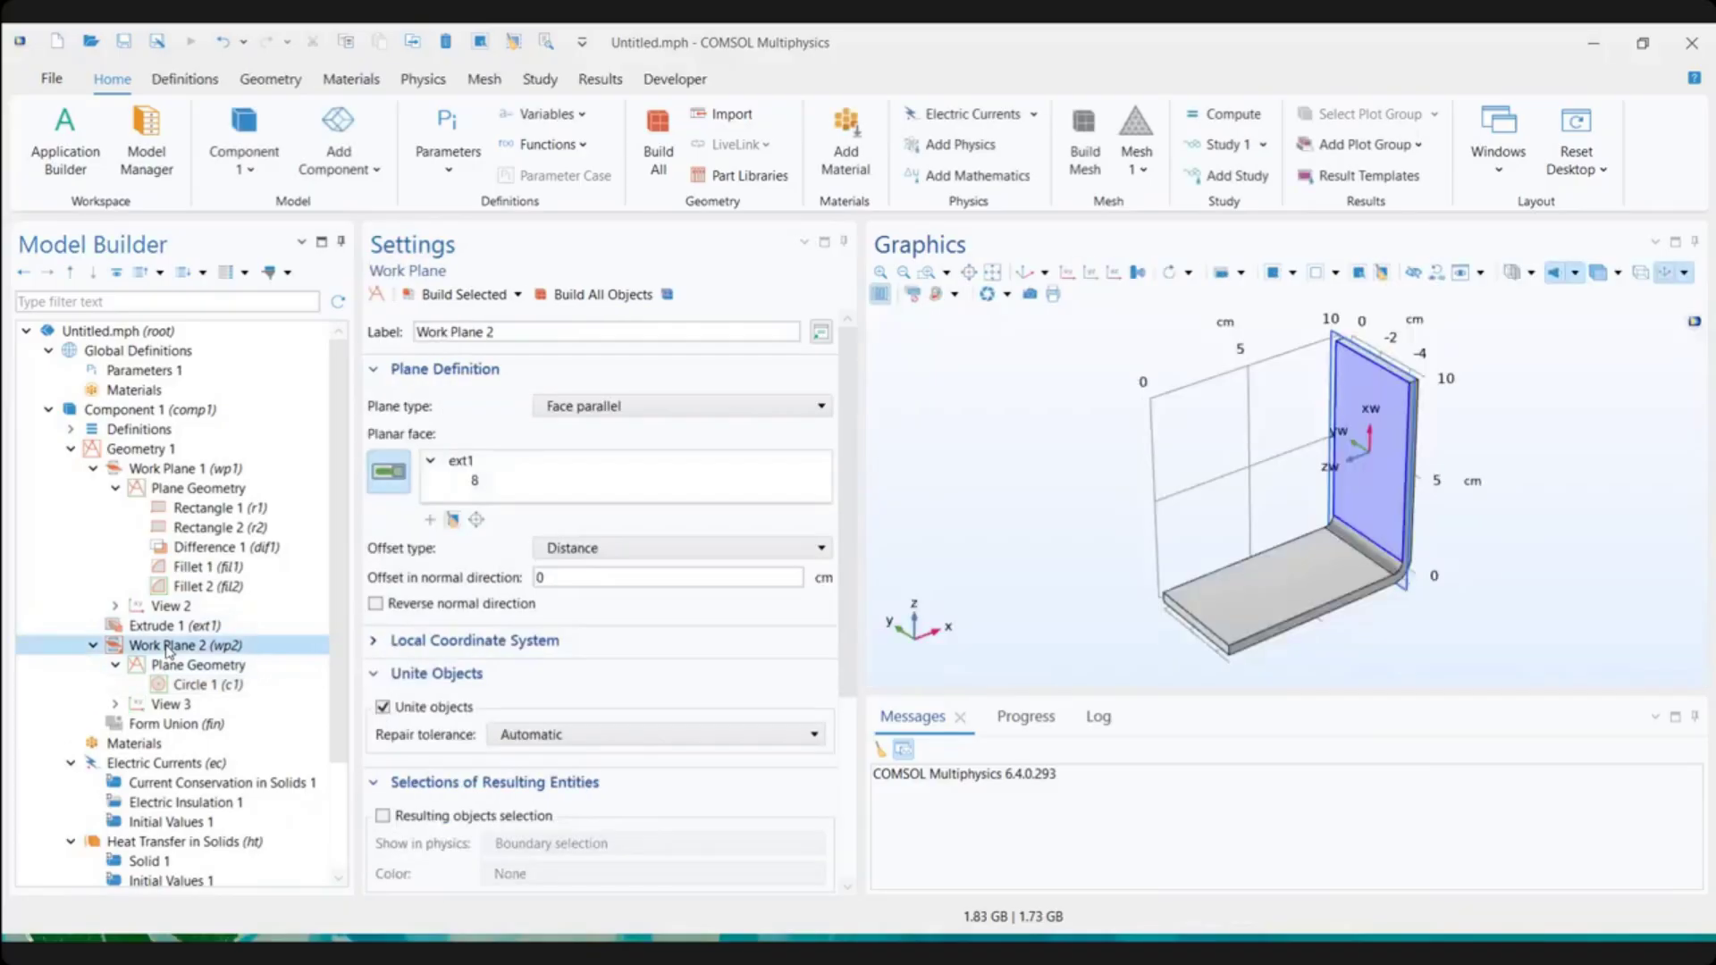
pyautogui.rightClick(167, 649)
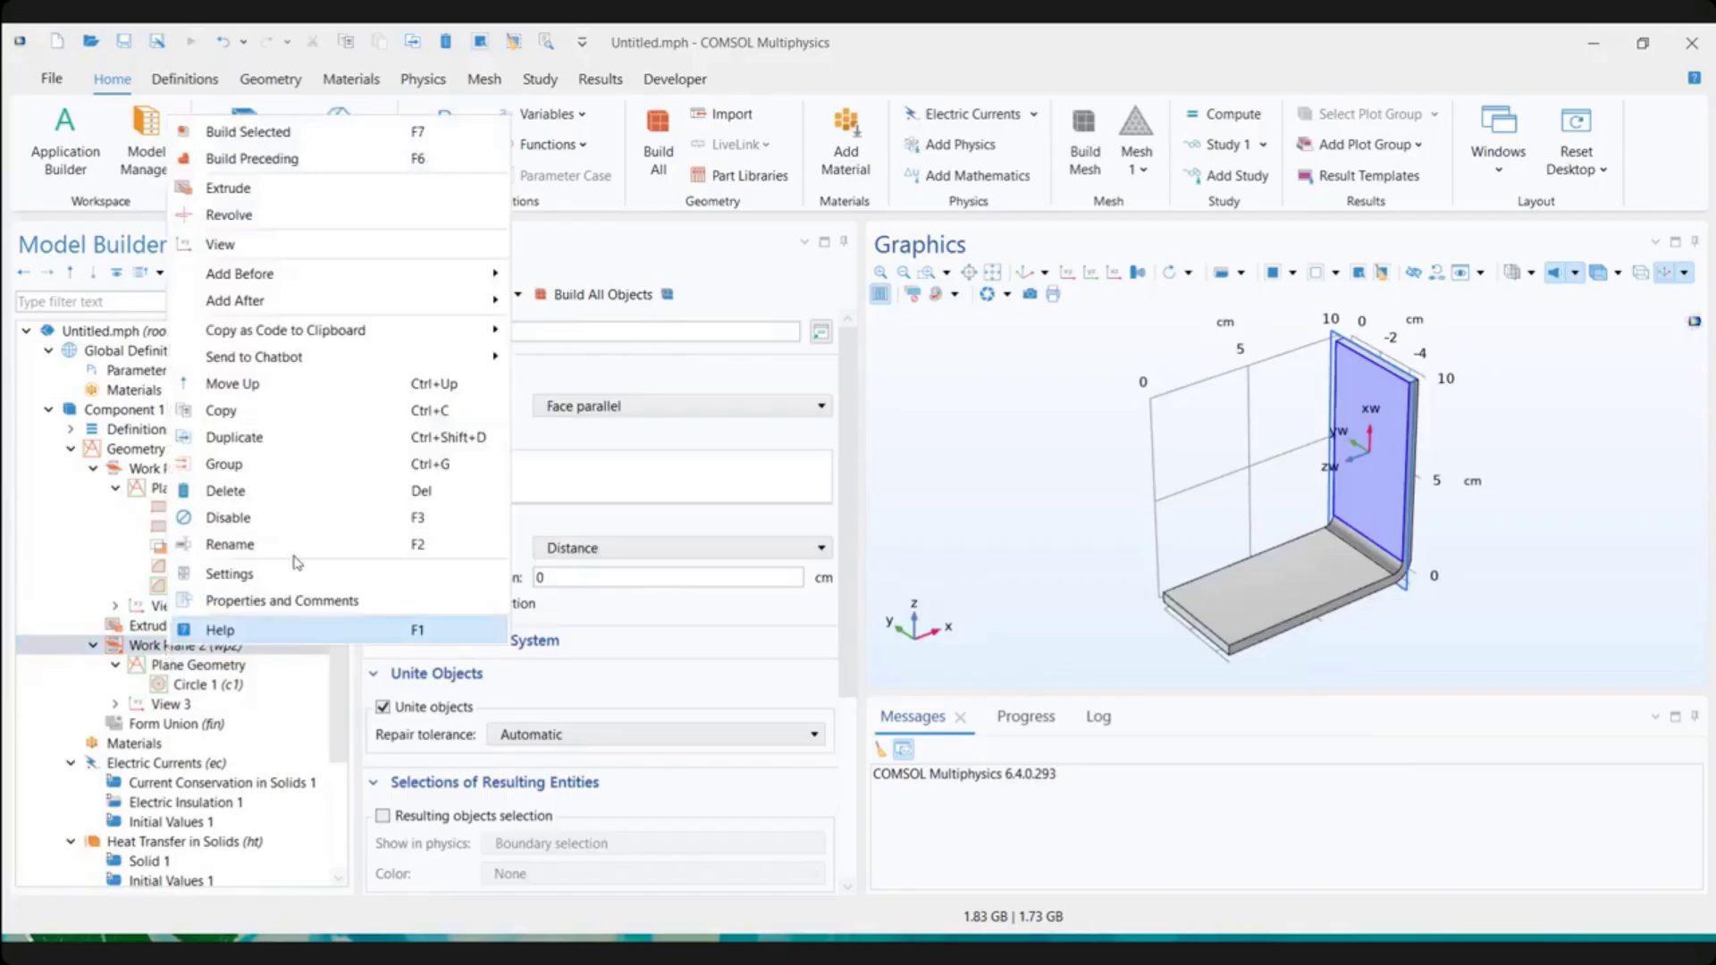
pyautogui.click(240, 191)
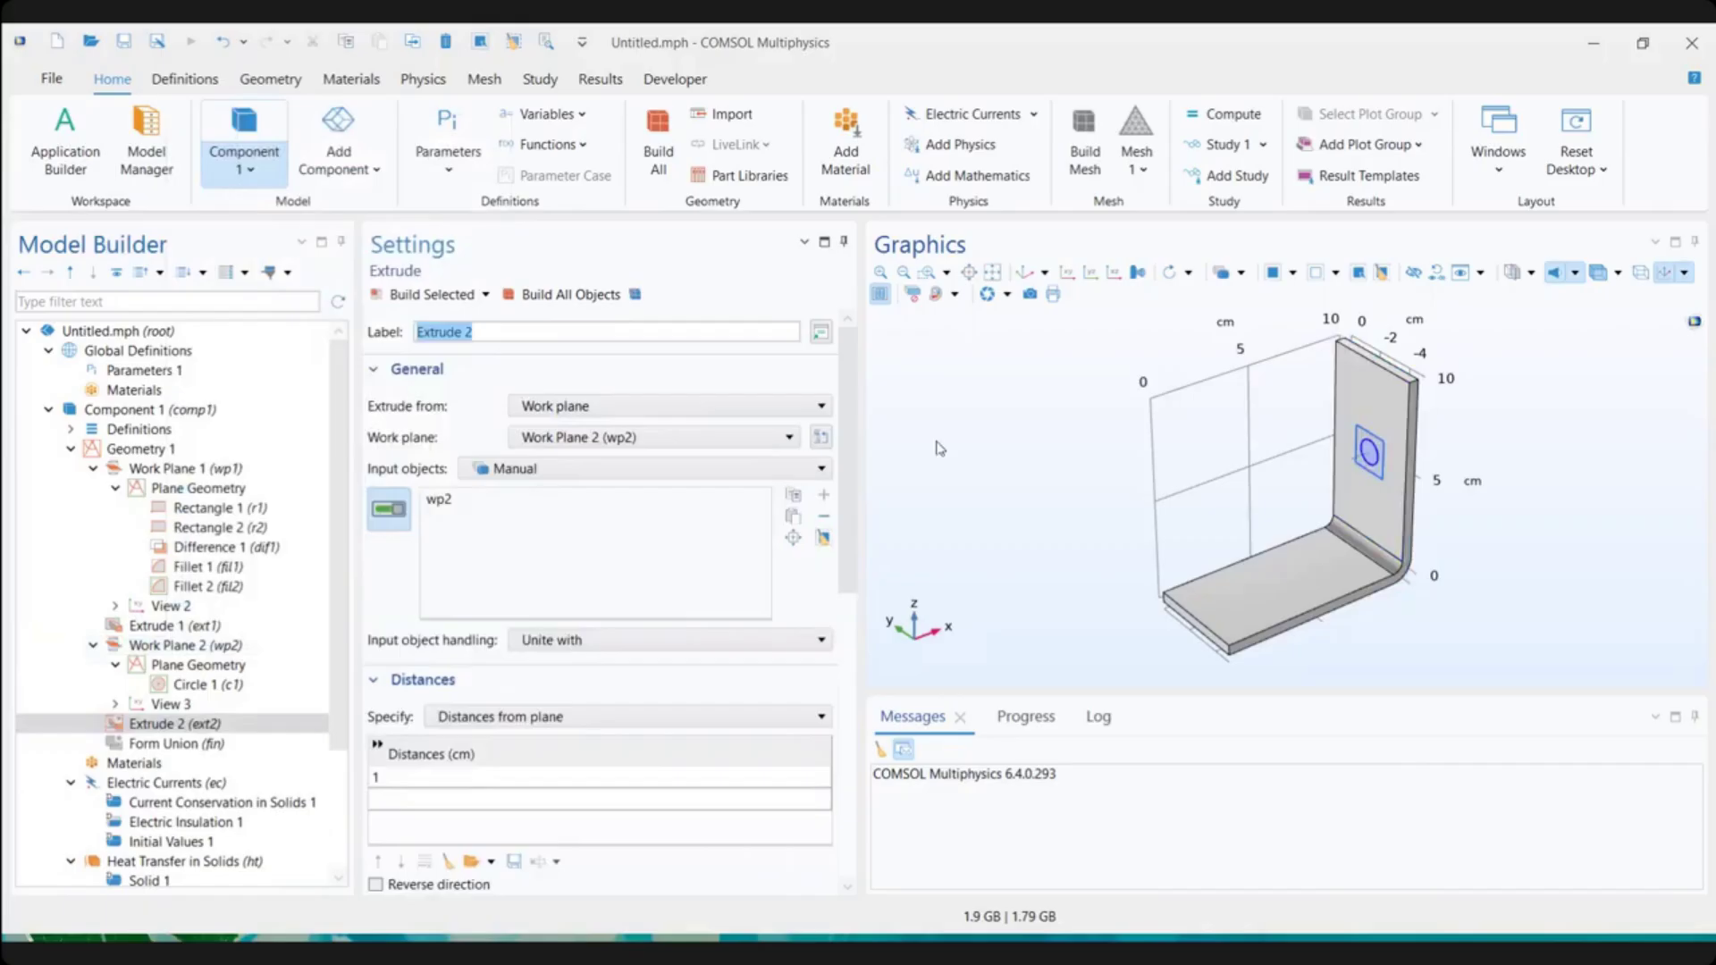
pyautogui.scroll(5, 1376, 460)
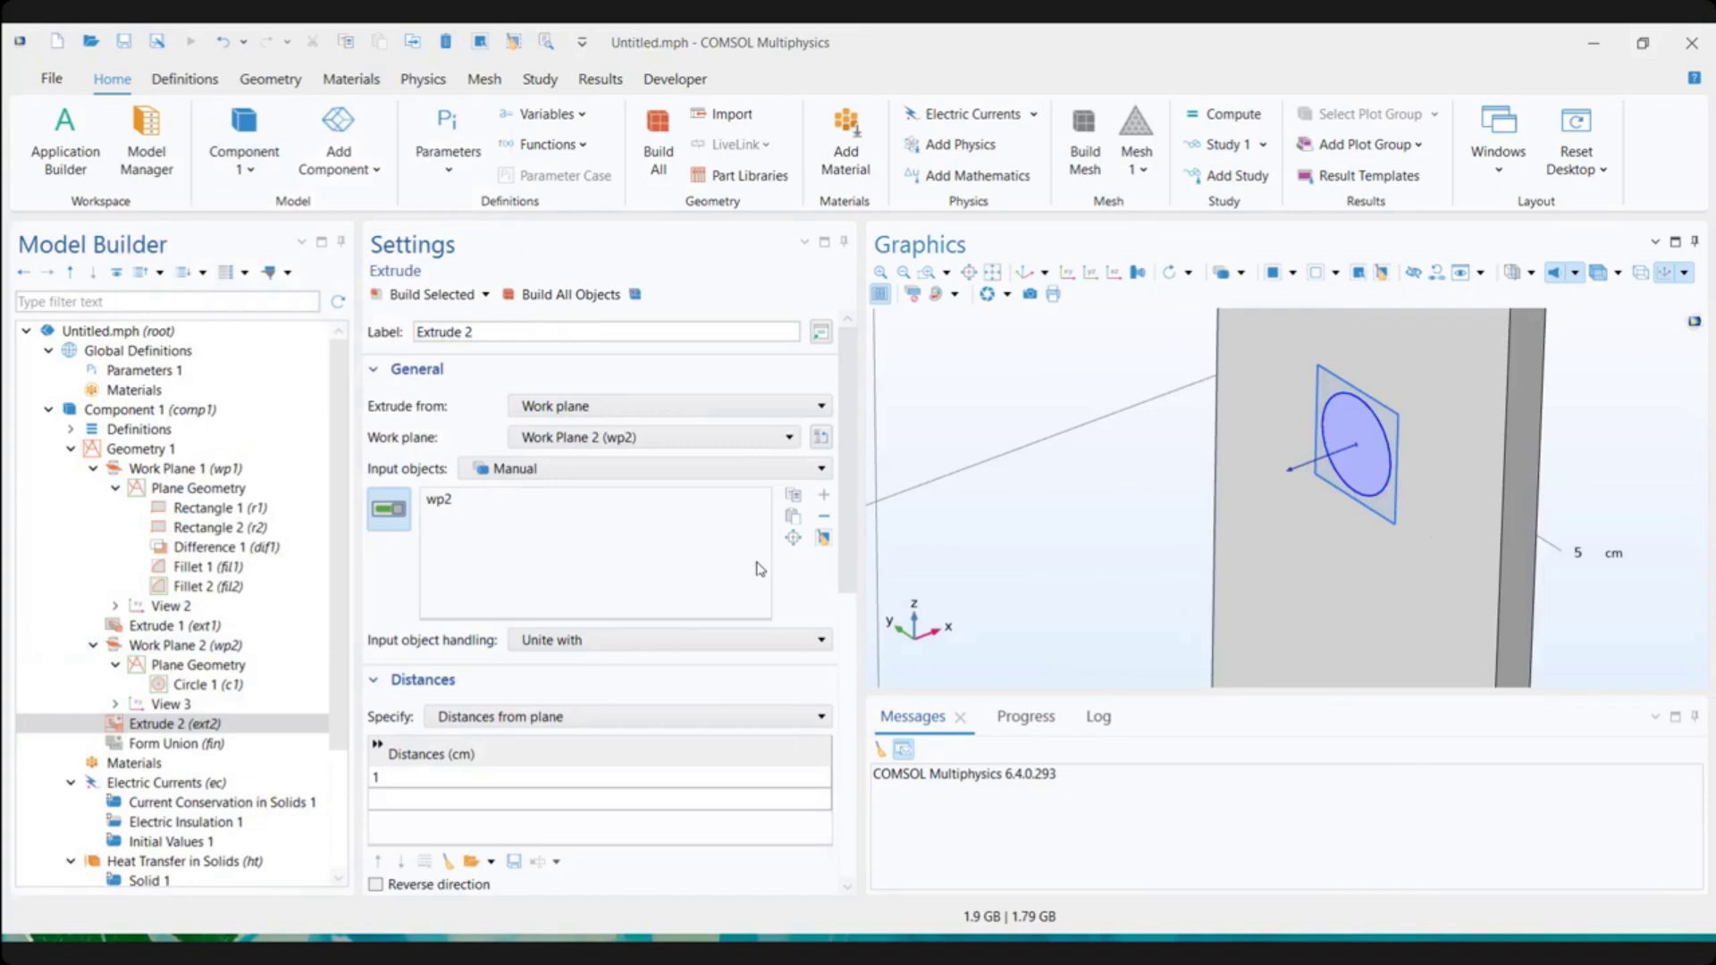
pyautogui.click(405, 778)
pyautogui.doubleClick(406, 777)
pyautogui.write('2*tbb')
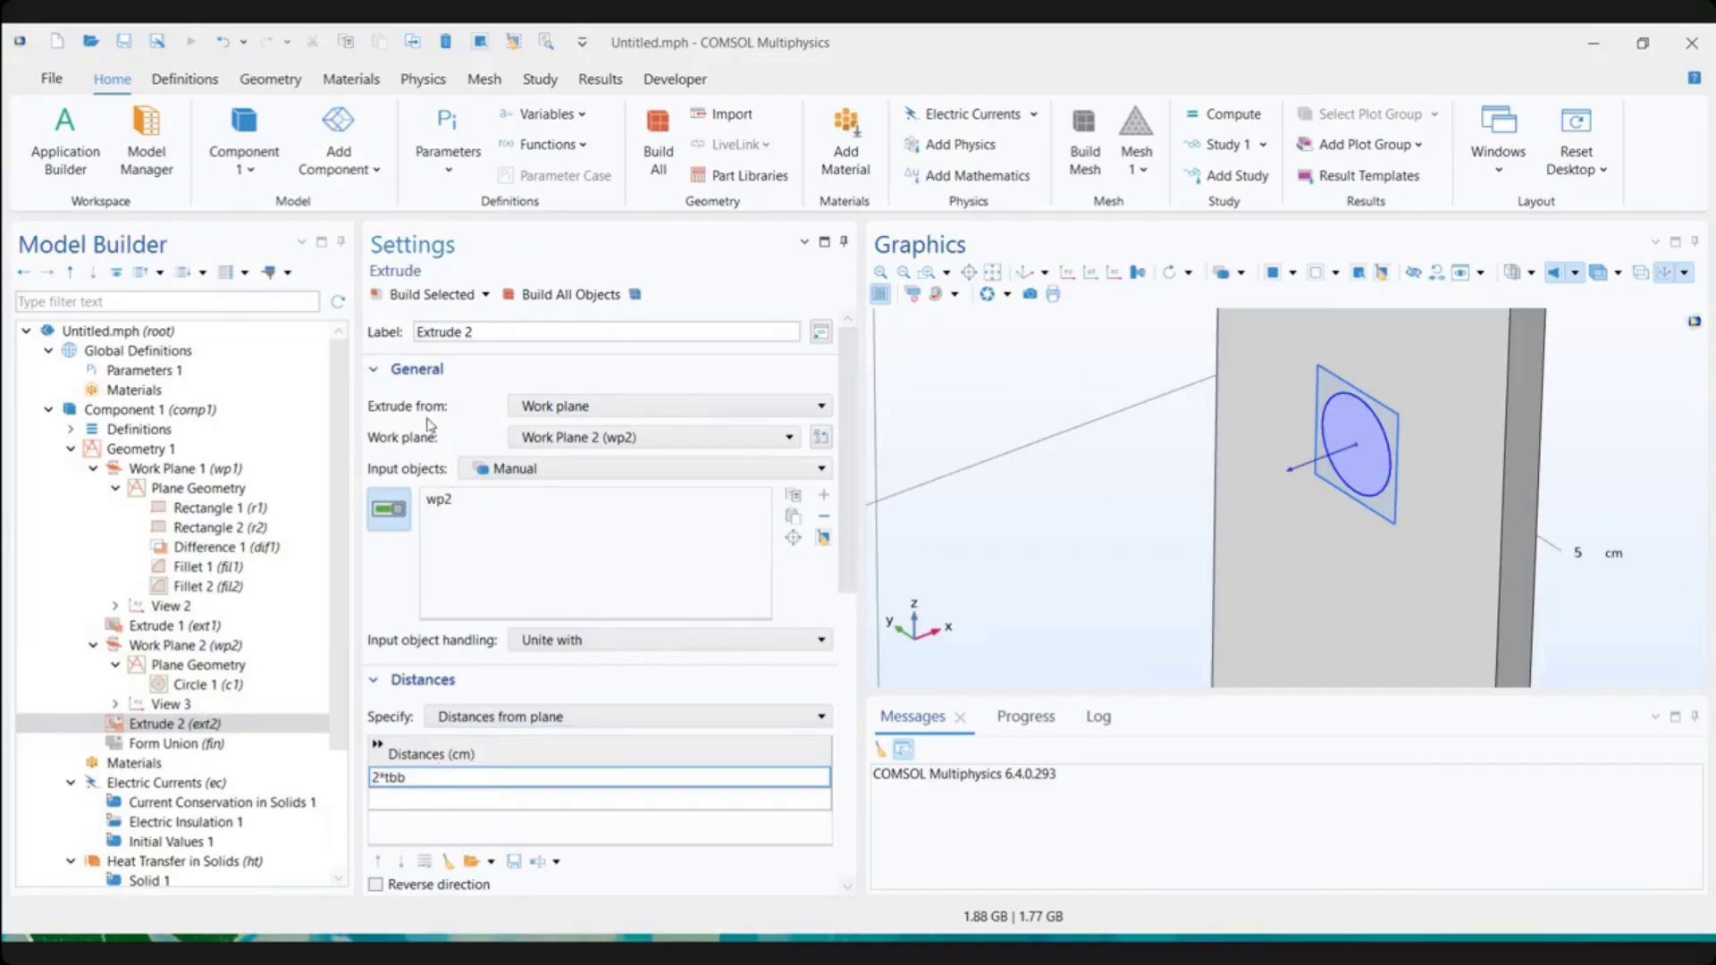
pyautogui.click(440, 296)
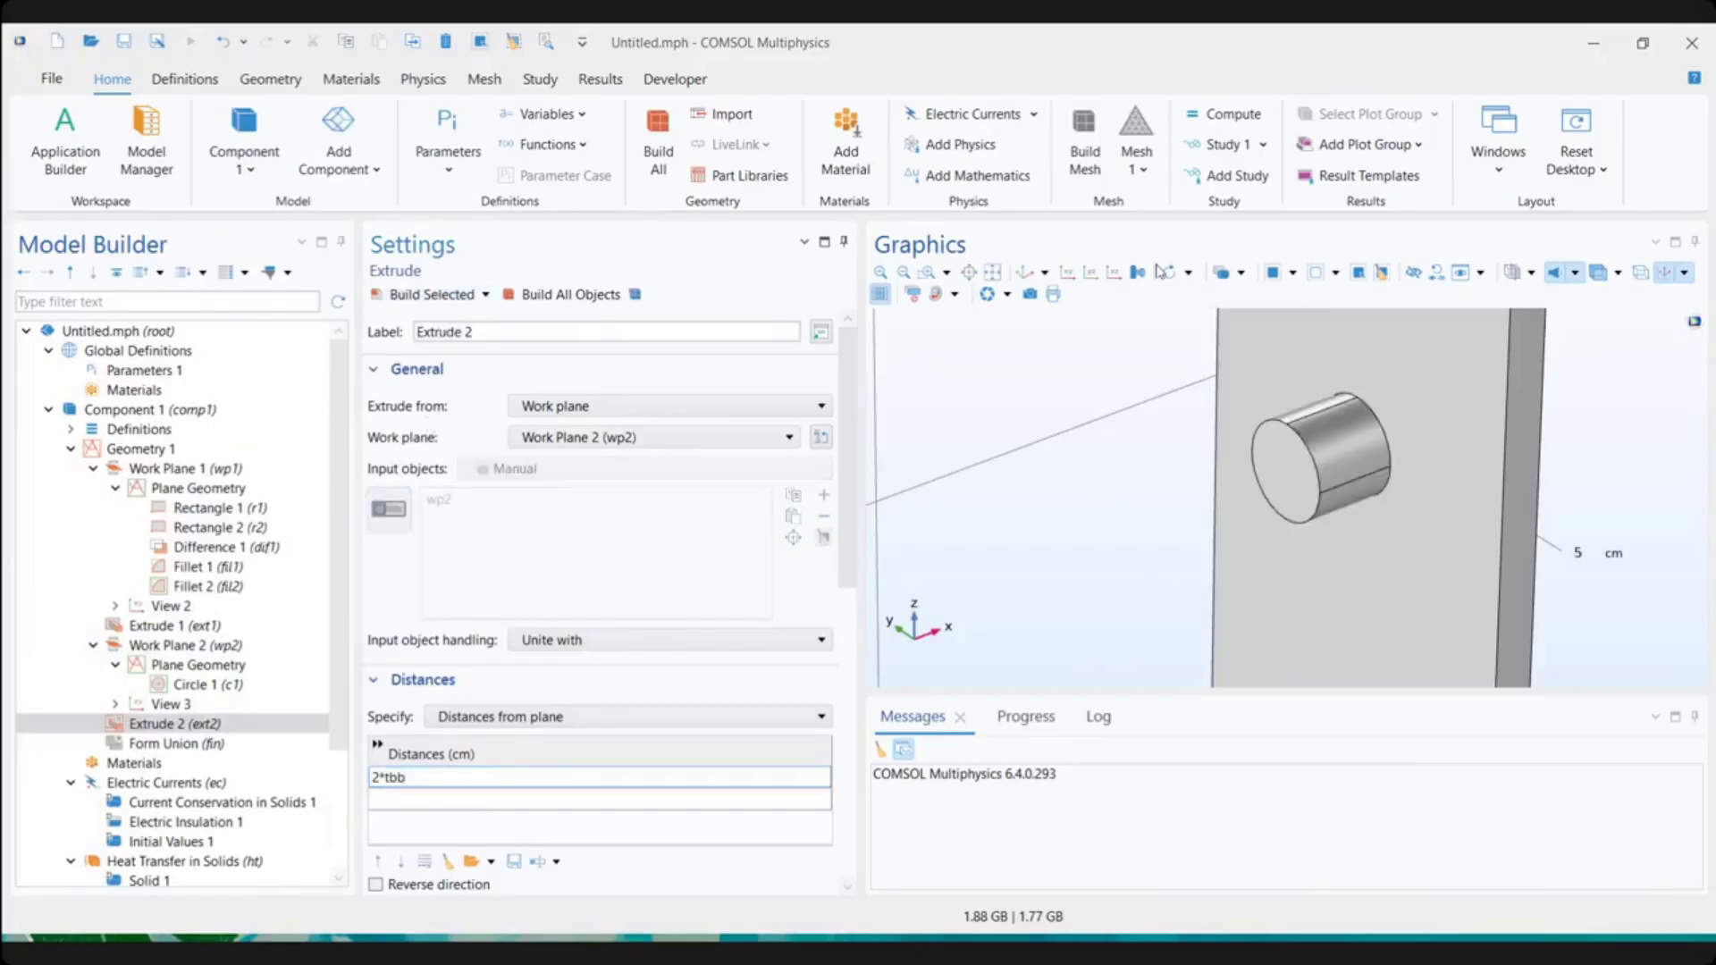
# Reverse the direction of the circle's extrusion so it passes through the vertical leg, and rebuild it
pyautogui.click(992, 272)
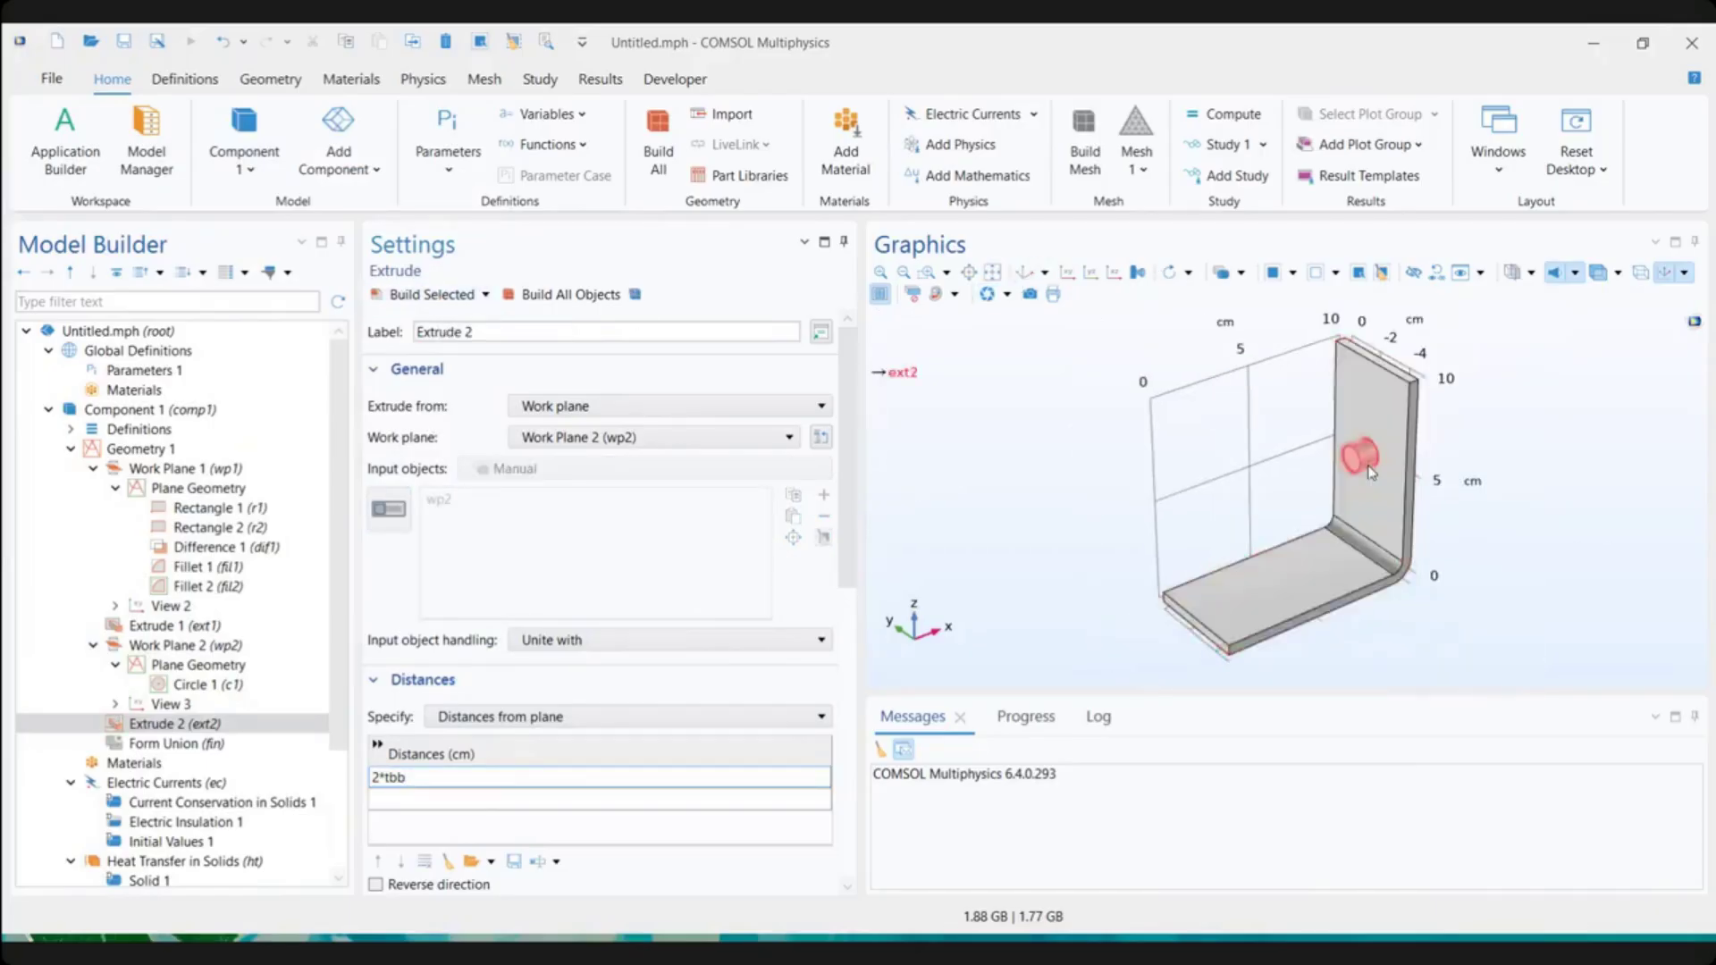
pyautogui.scroll(5, 1340, 435)
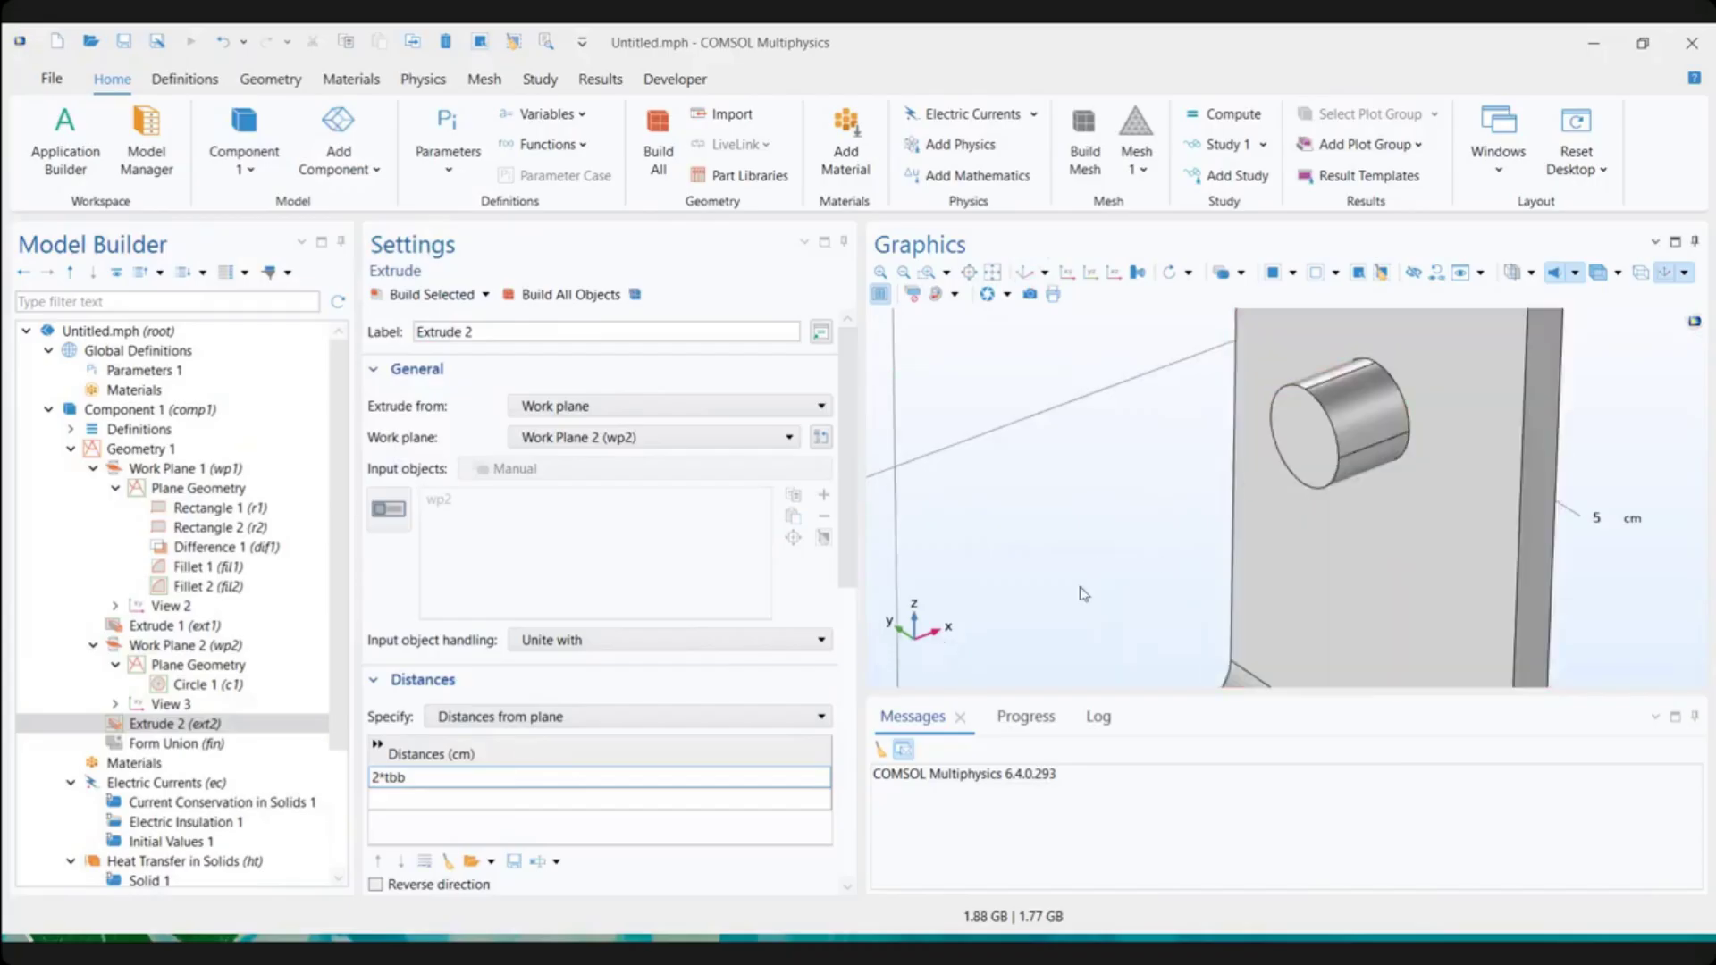
pyautogui.moveTo(1494, 470); pyautogui.dragTo(1373, 472)
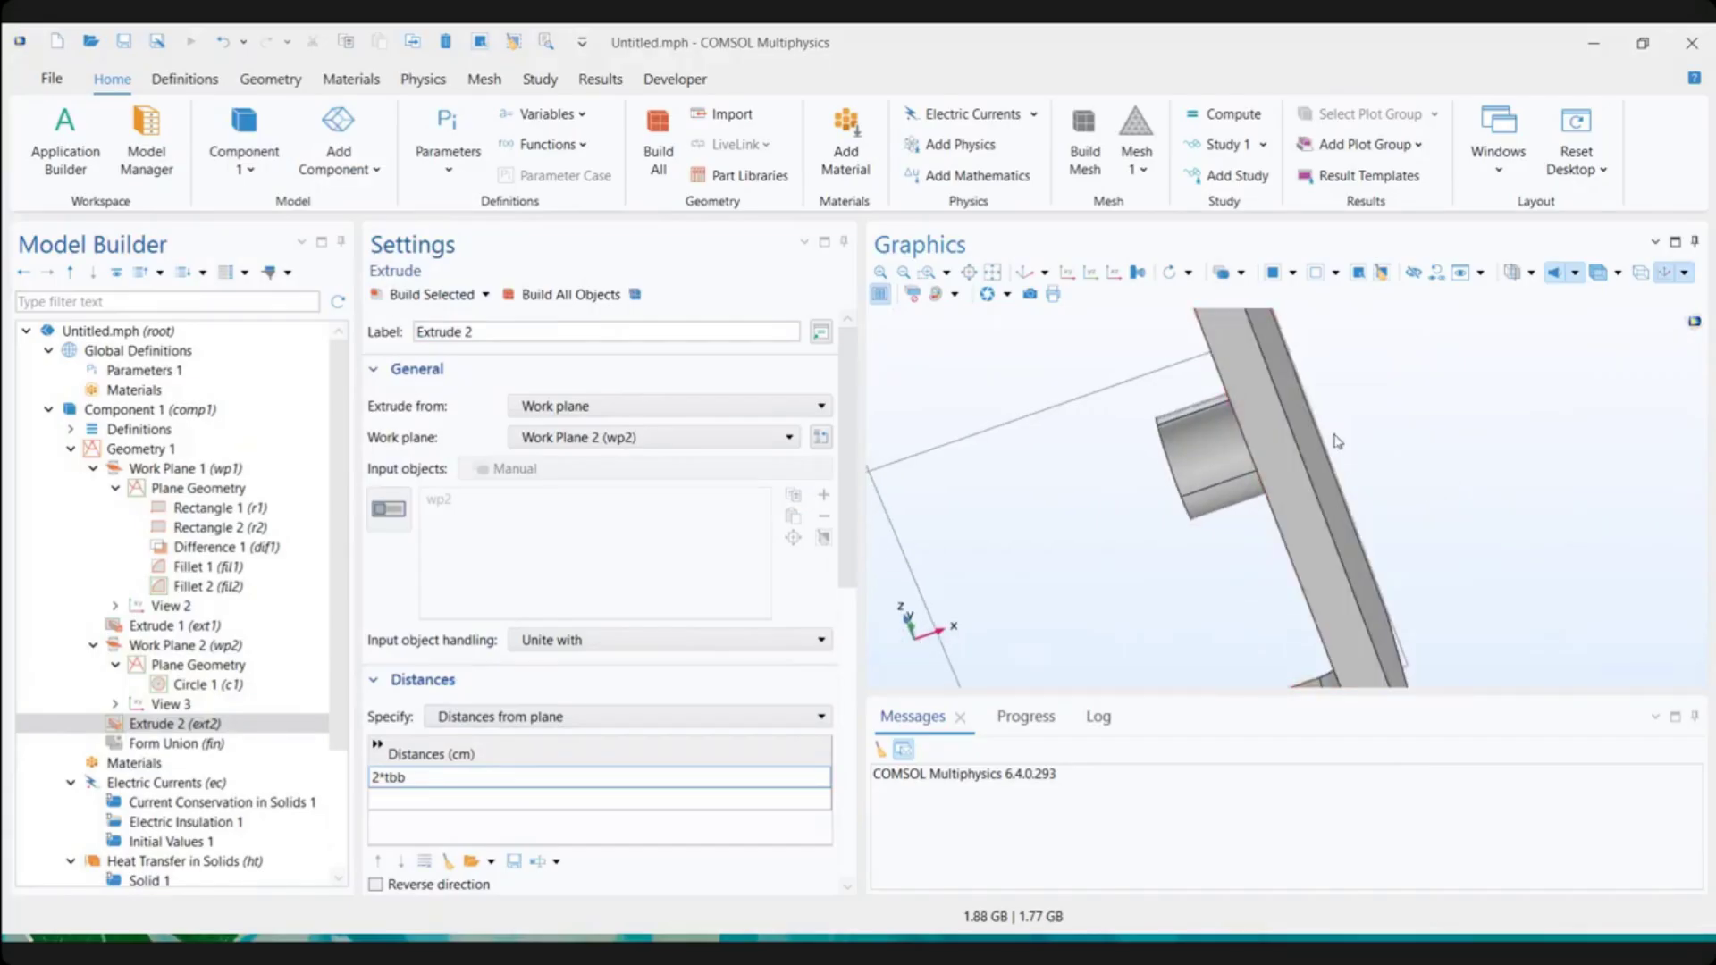
pyautogui.moveTo(849, 511); pyautogui.dragTo(847, 568)
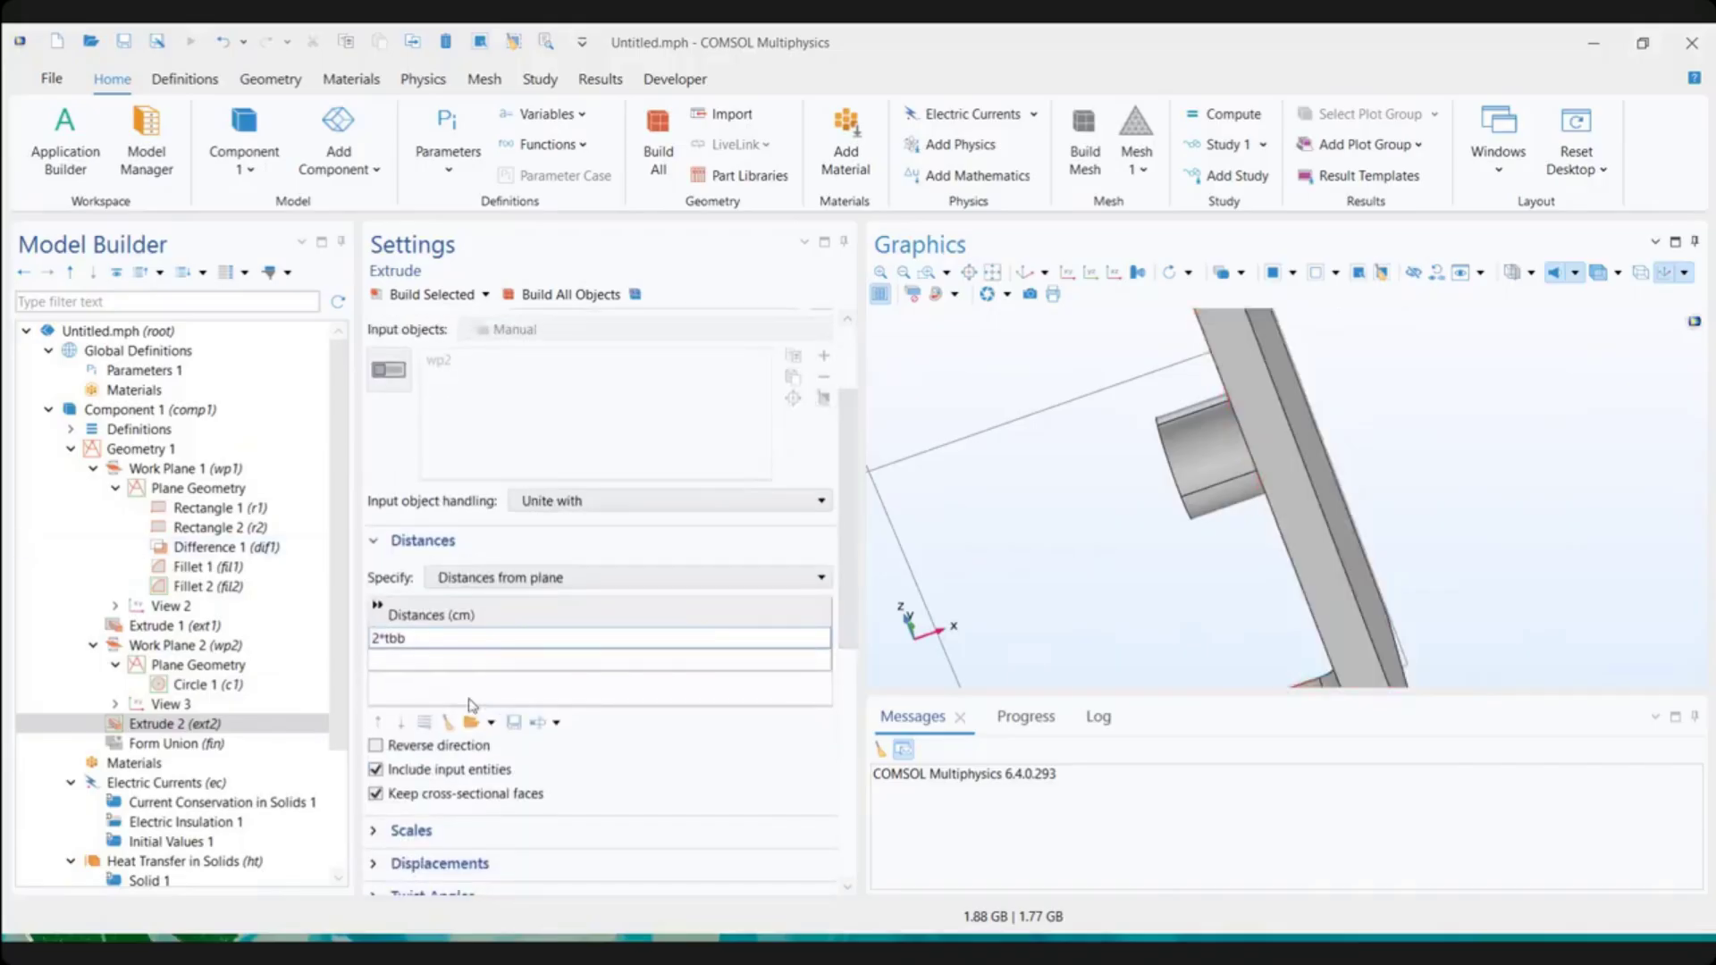
pyautogui.click(375, 745)
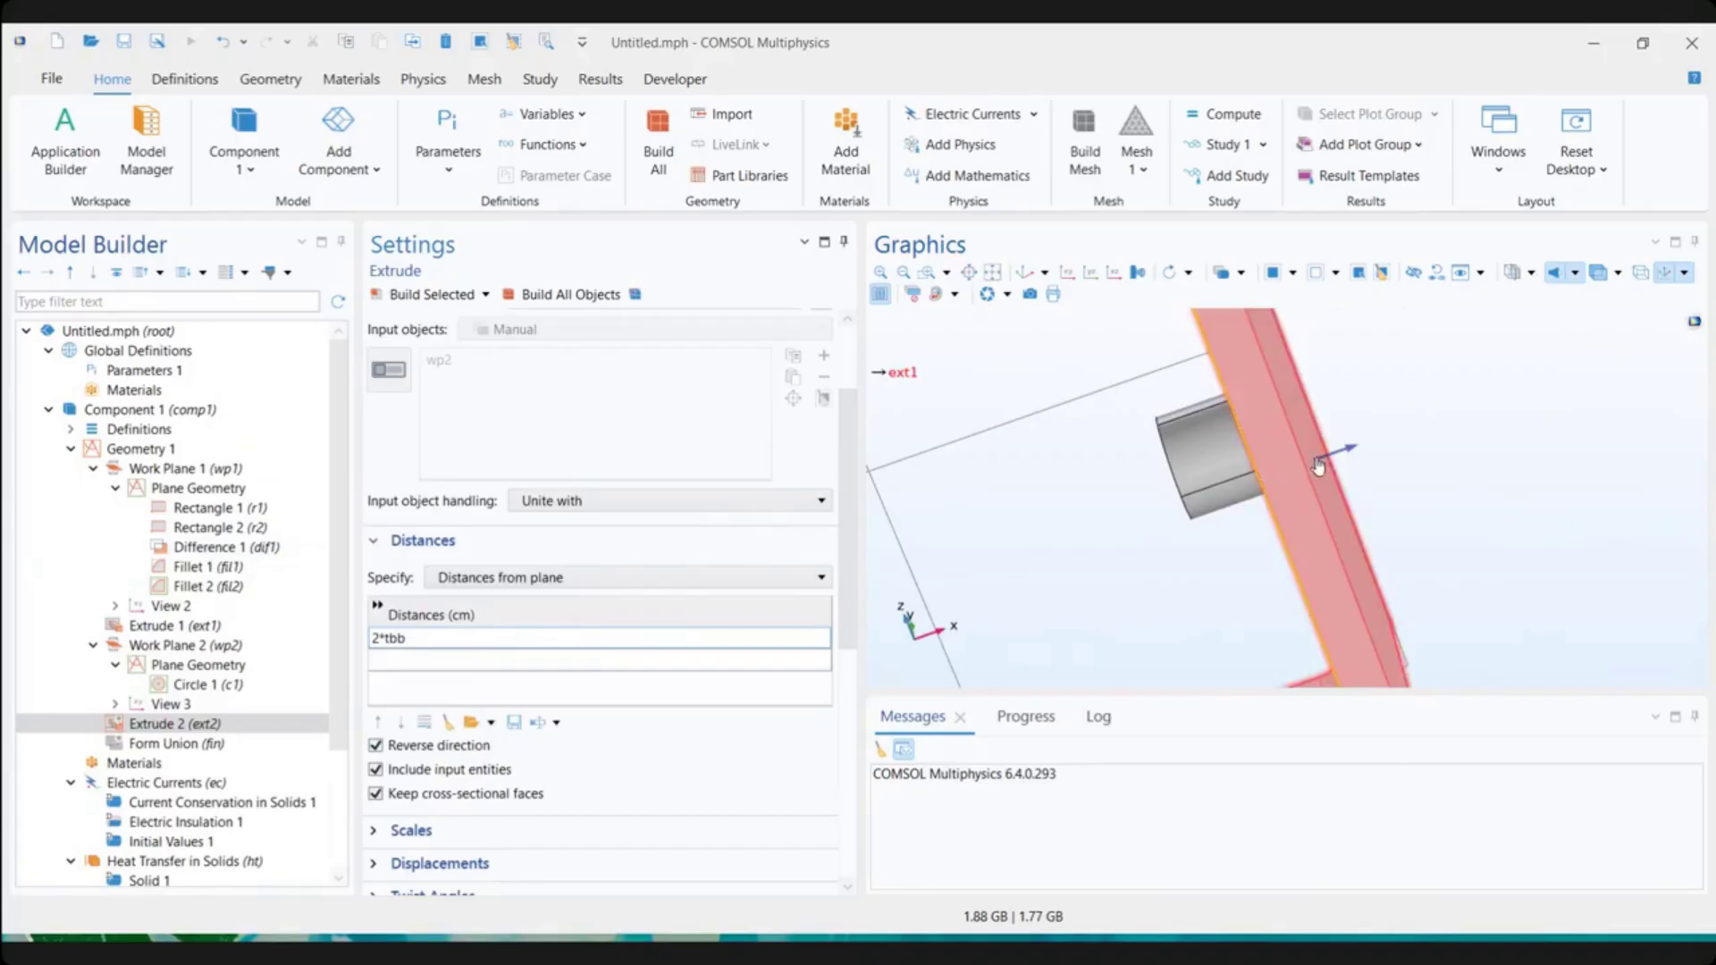
pyautogui.click(375, 638)
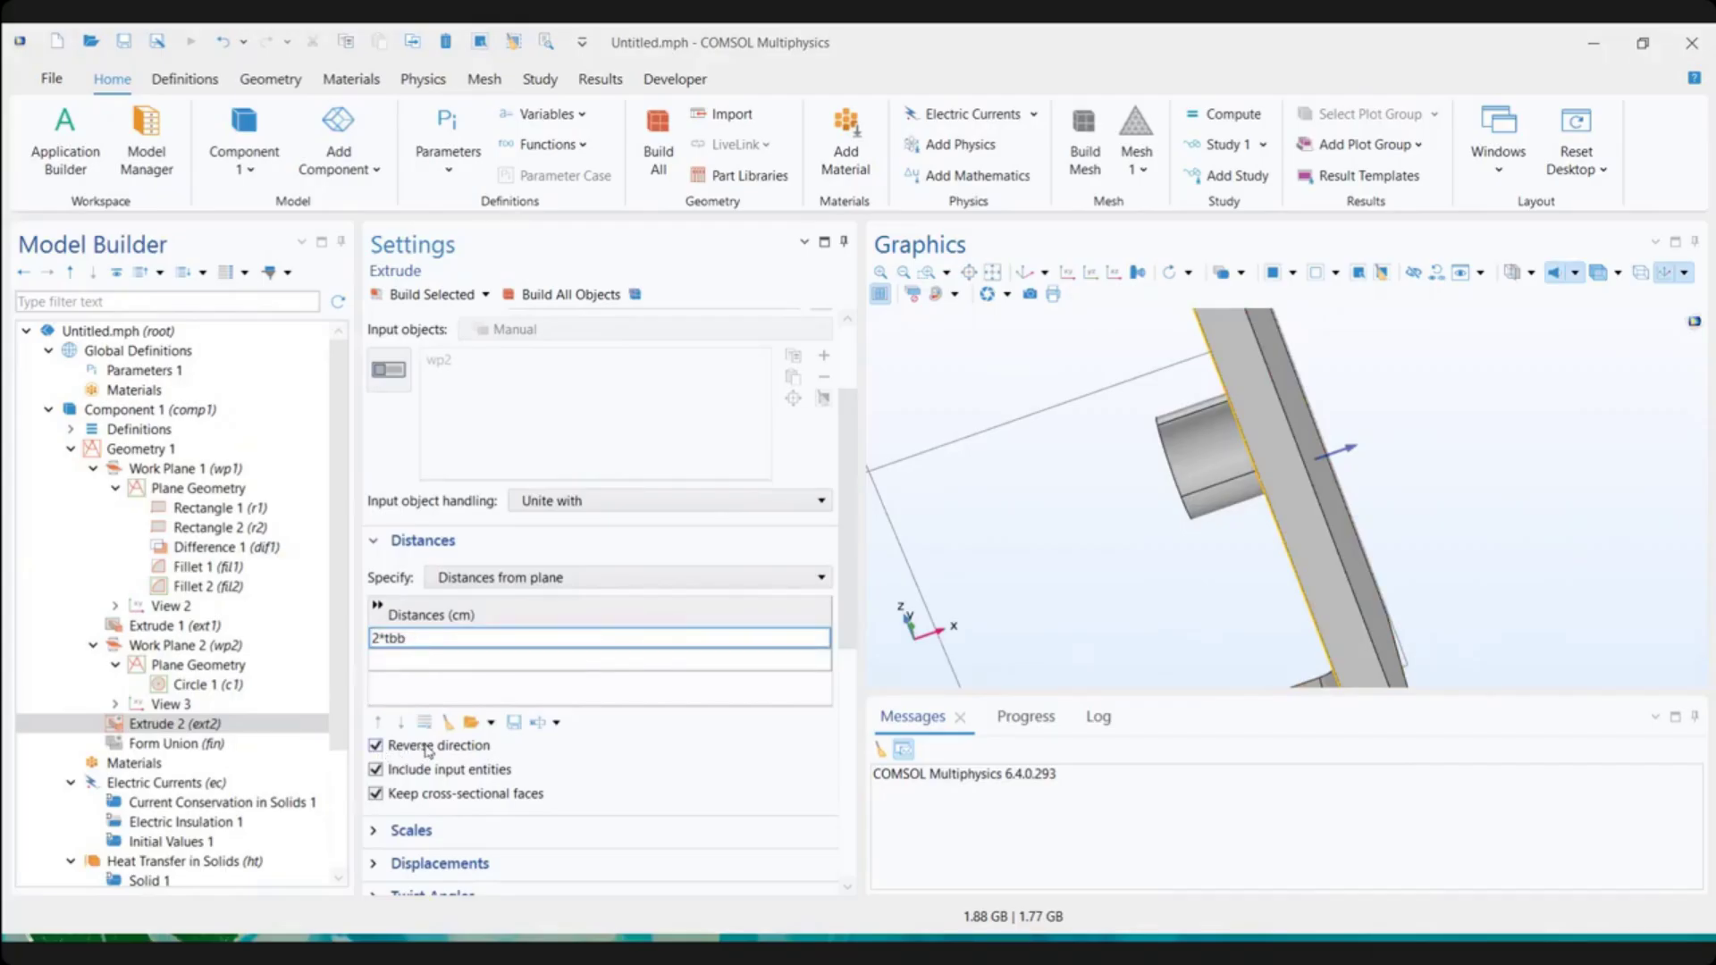
pyautogui.click(423, 297)
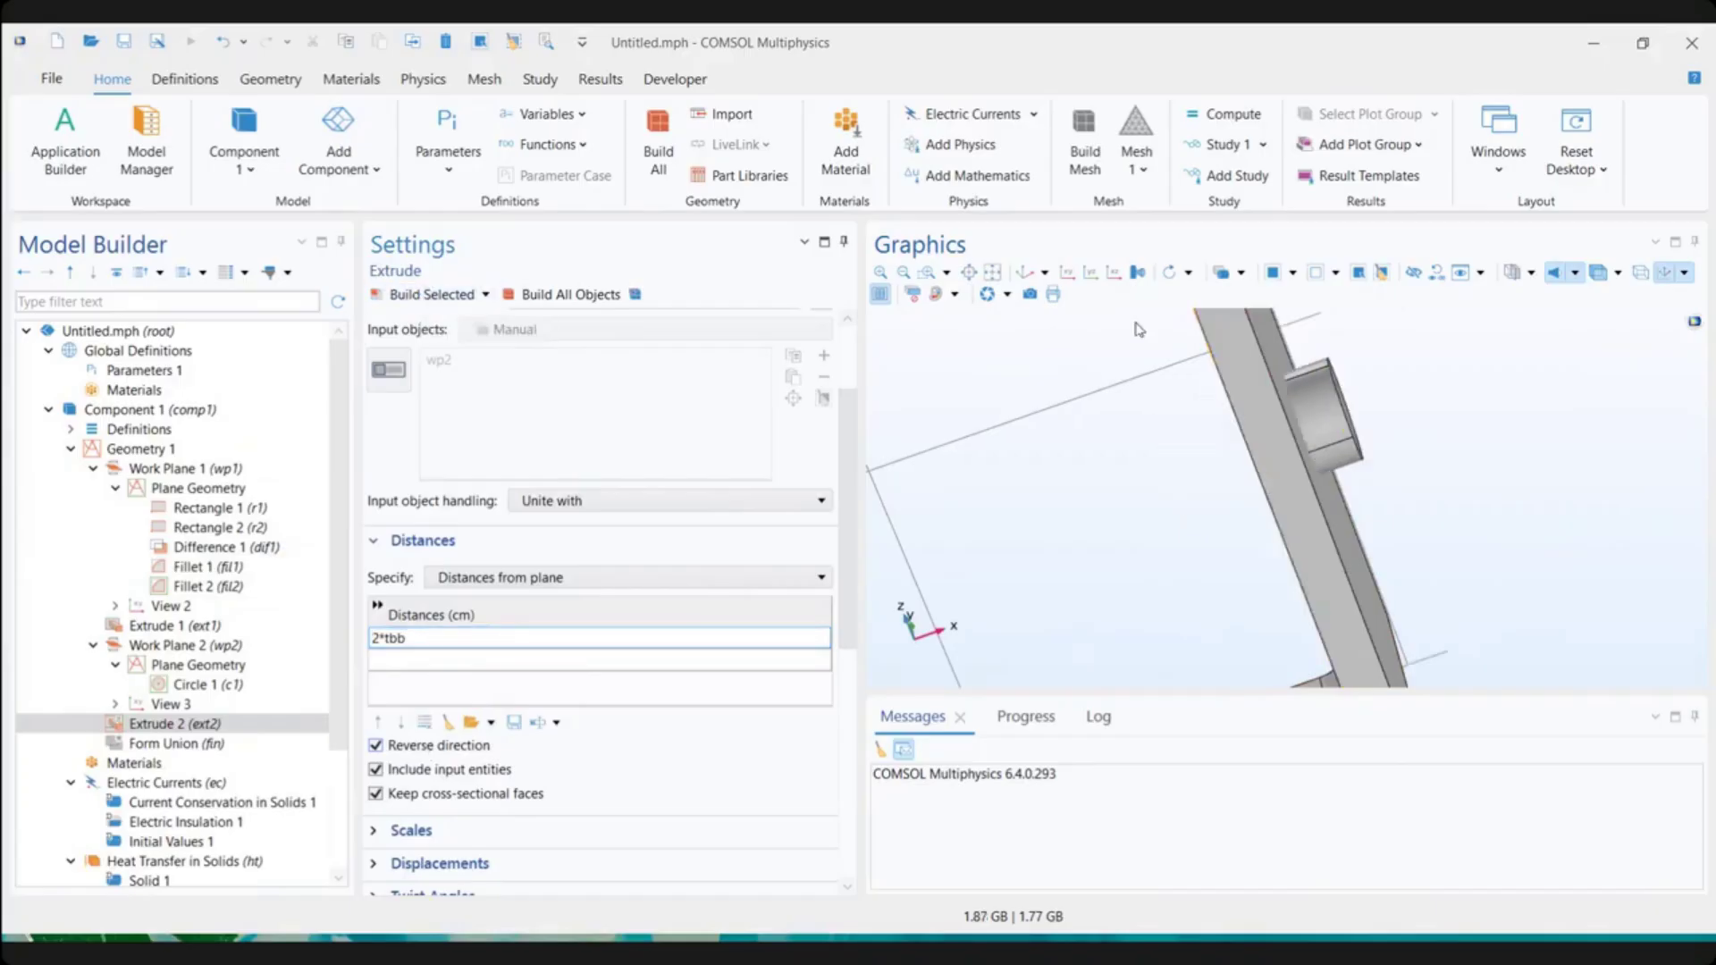
# Examine how the reversed cylinder sits in the bracket's vertical leg, up close and in axis-aligned, orthographic and default 3D views
pyautogui.scroll(-5, 1155, 395)
pyautogui.moveTo(1162, 394)
pyautogui.mouseDown()
pyautogui.moveTo(1171, 370)
pyautogui.moveTo(1167, 397)
pyautogui.mouseUp()
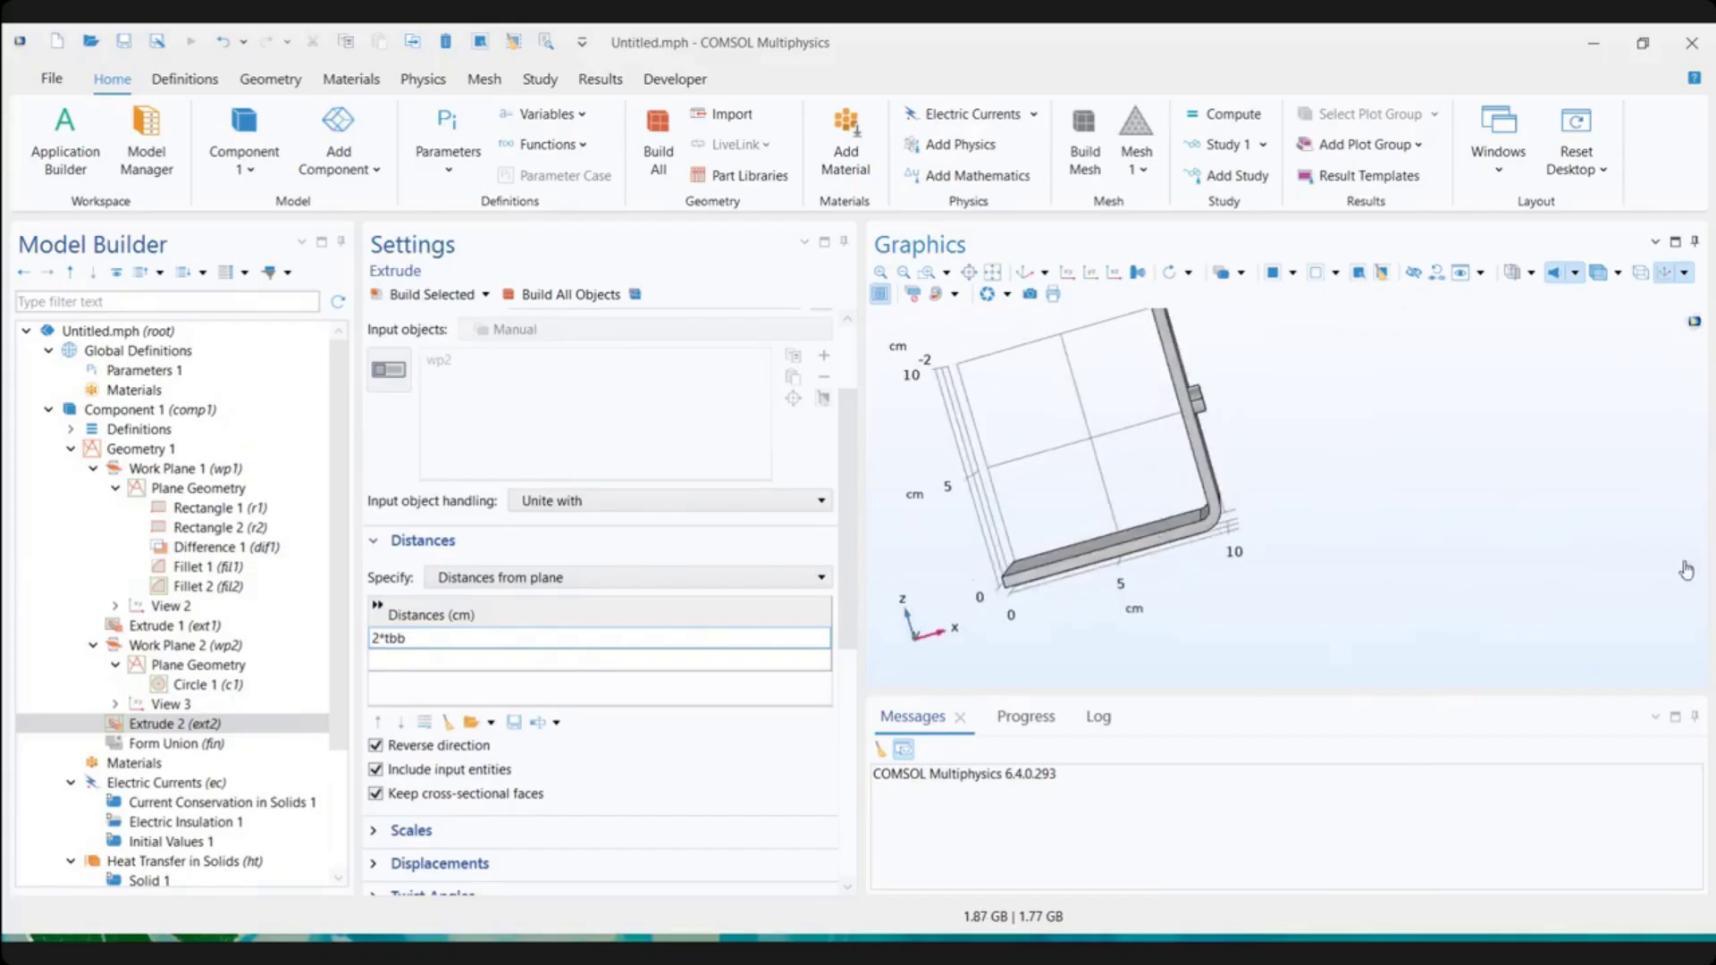
pyautogui.scroll(10, 1194, 403)
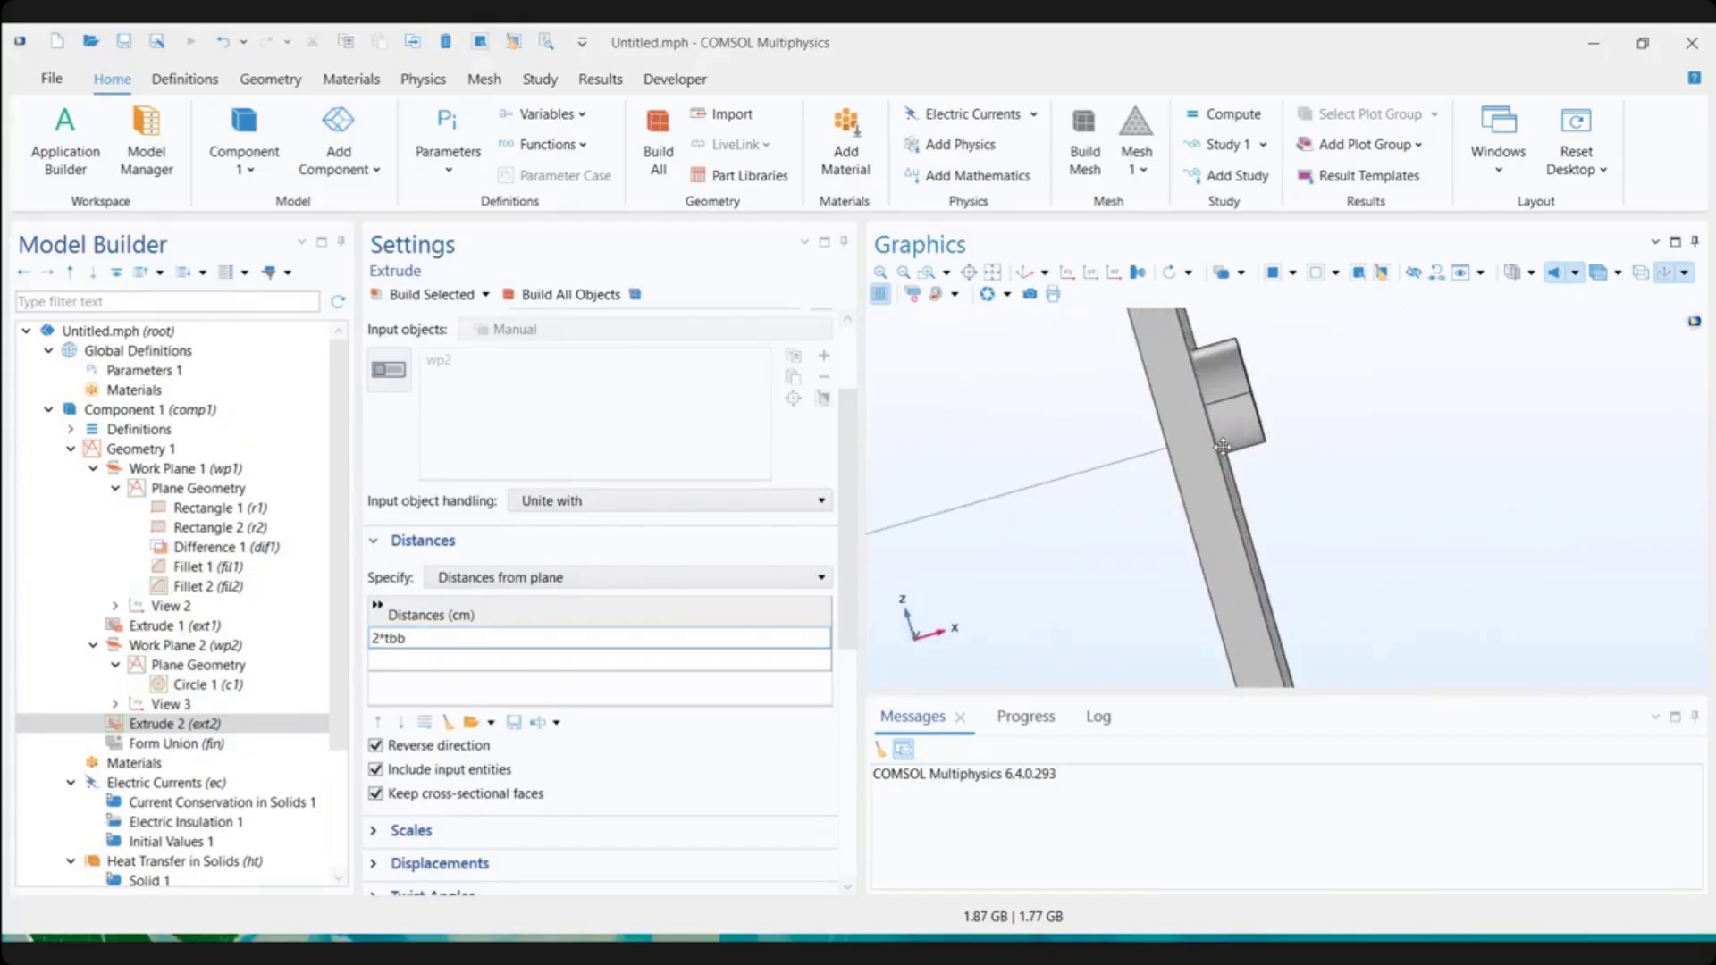
pyautogui.moveTo(1249, 449); pyautogui.dragTo(1259, 436)
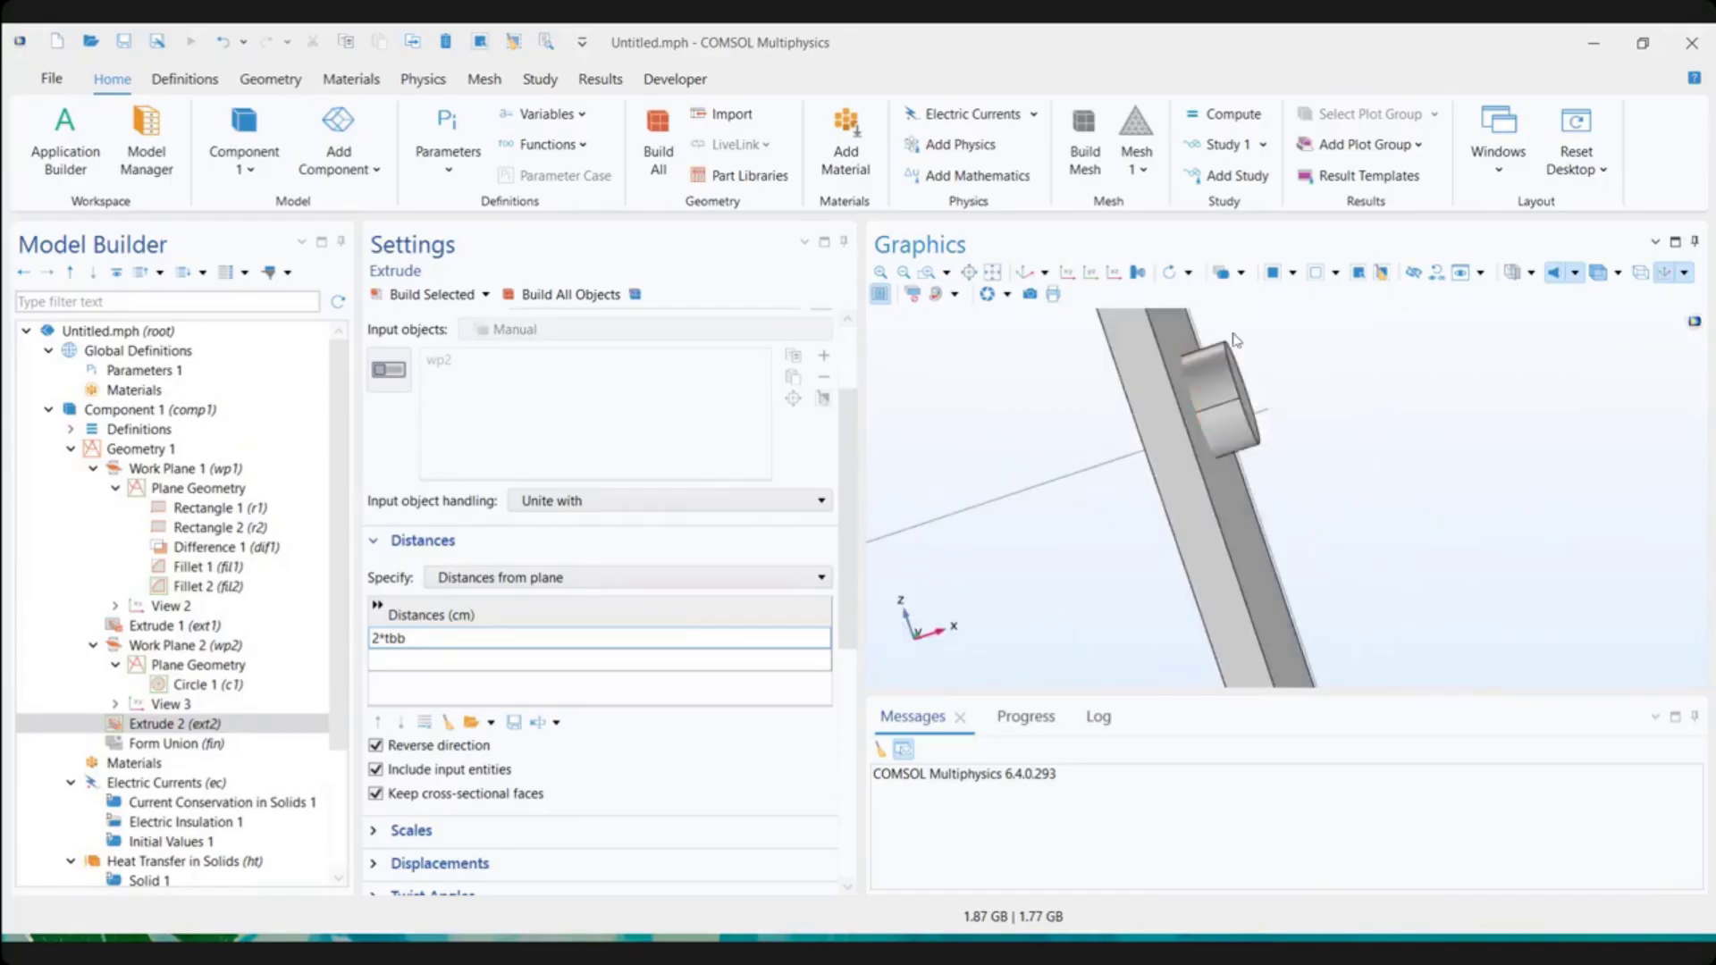
pyautogui.click(1111, 277)
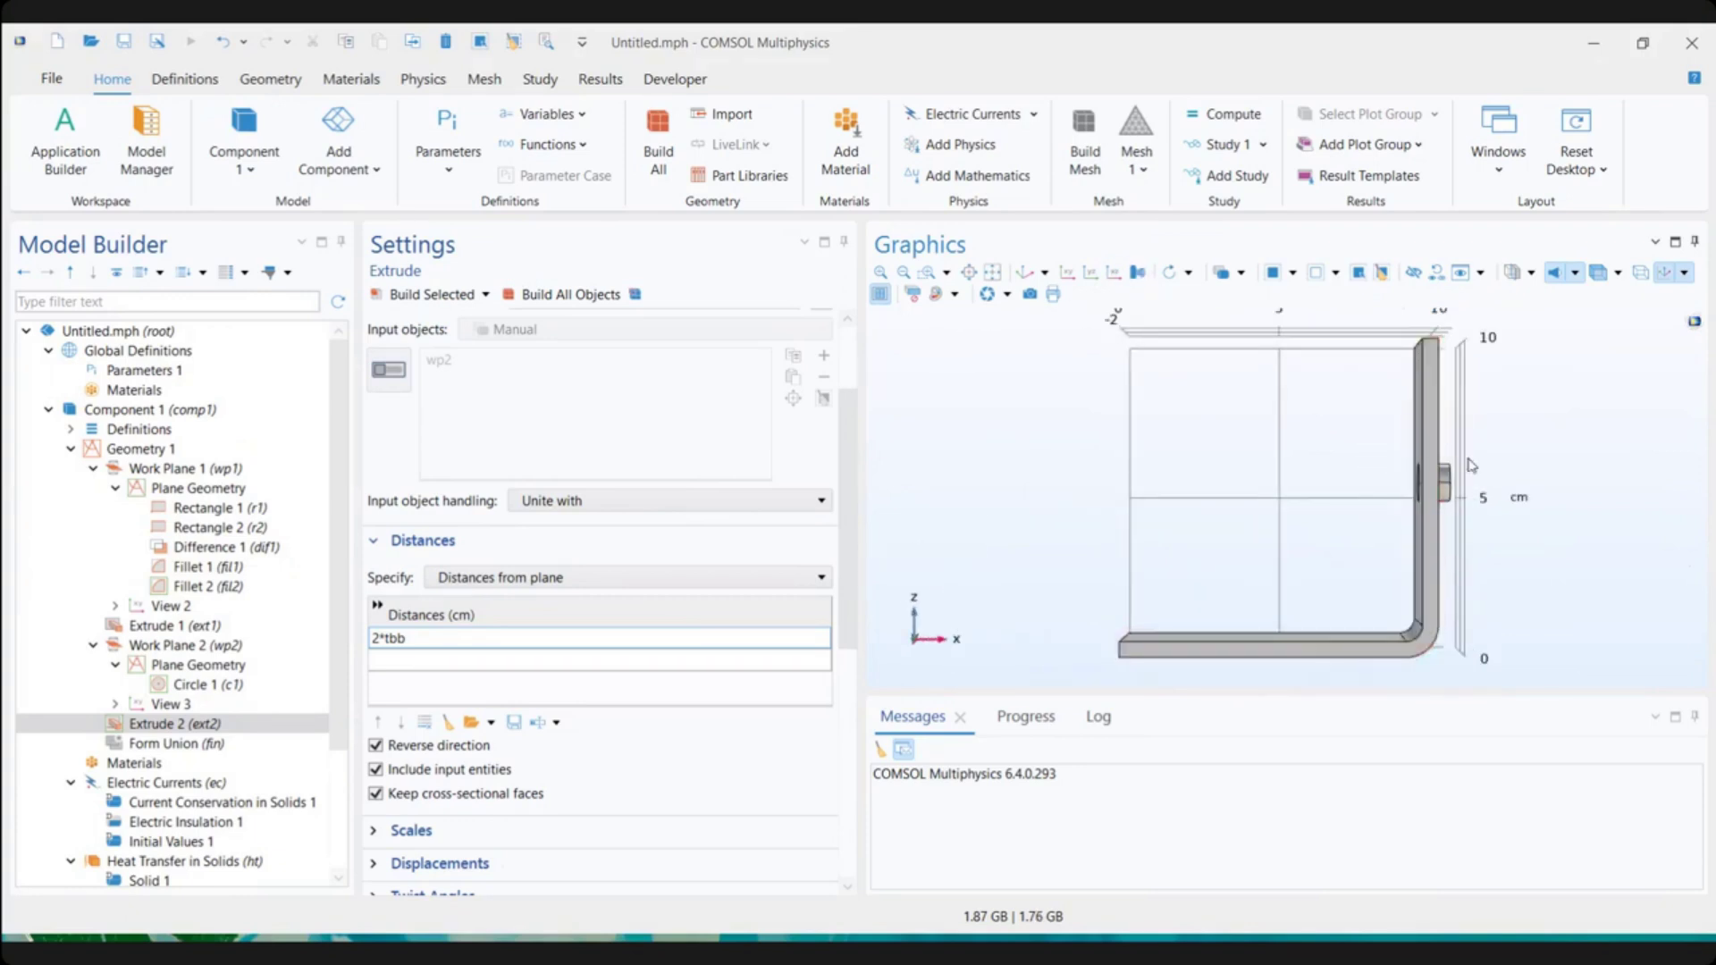
pyautogui.click(1139, 273)
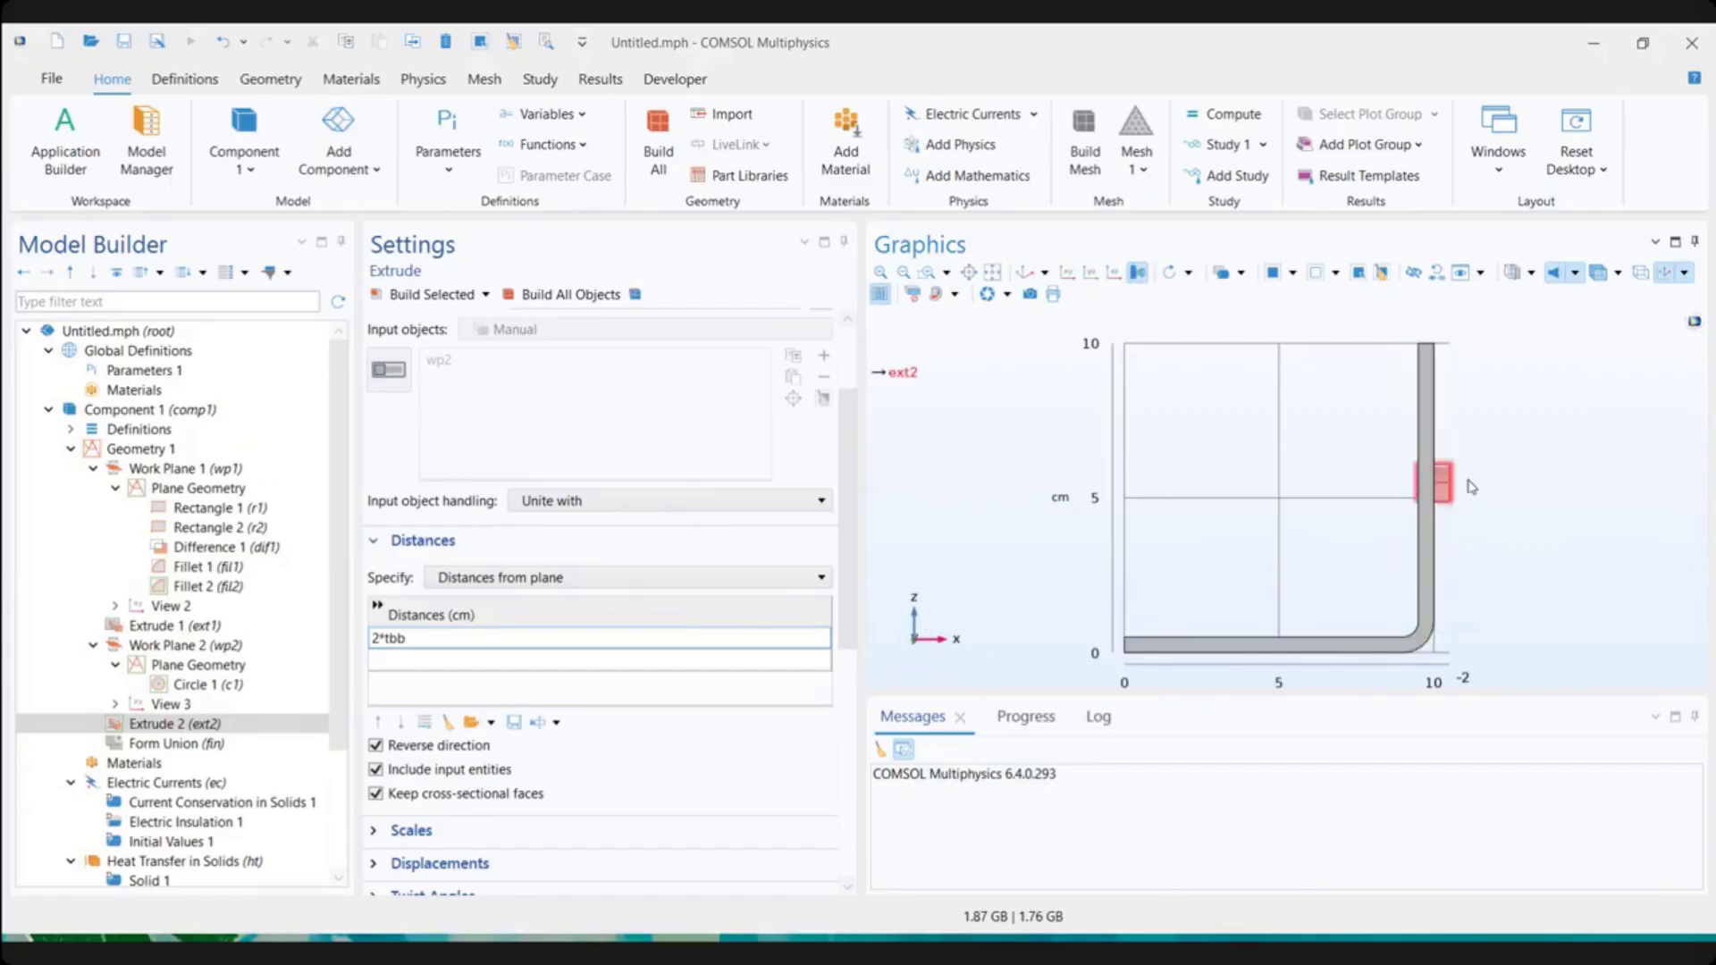
pyautogui.scroll(5, 1466, 486)
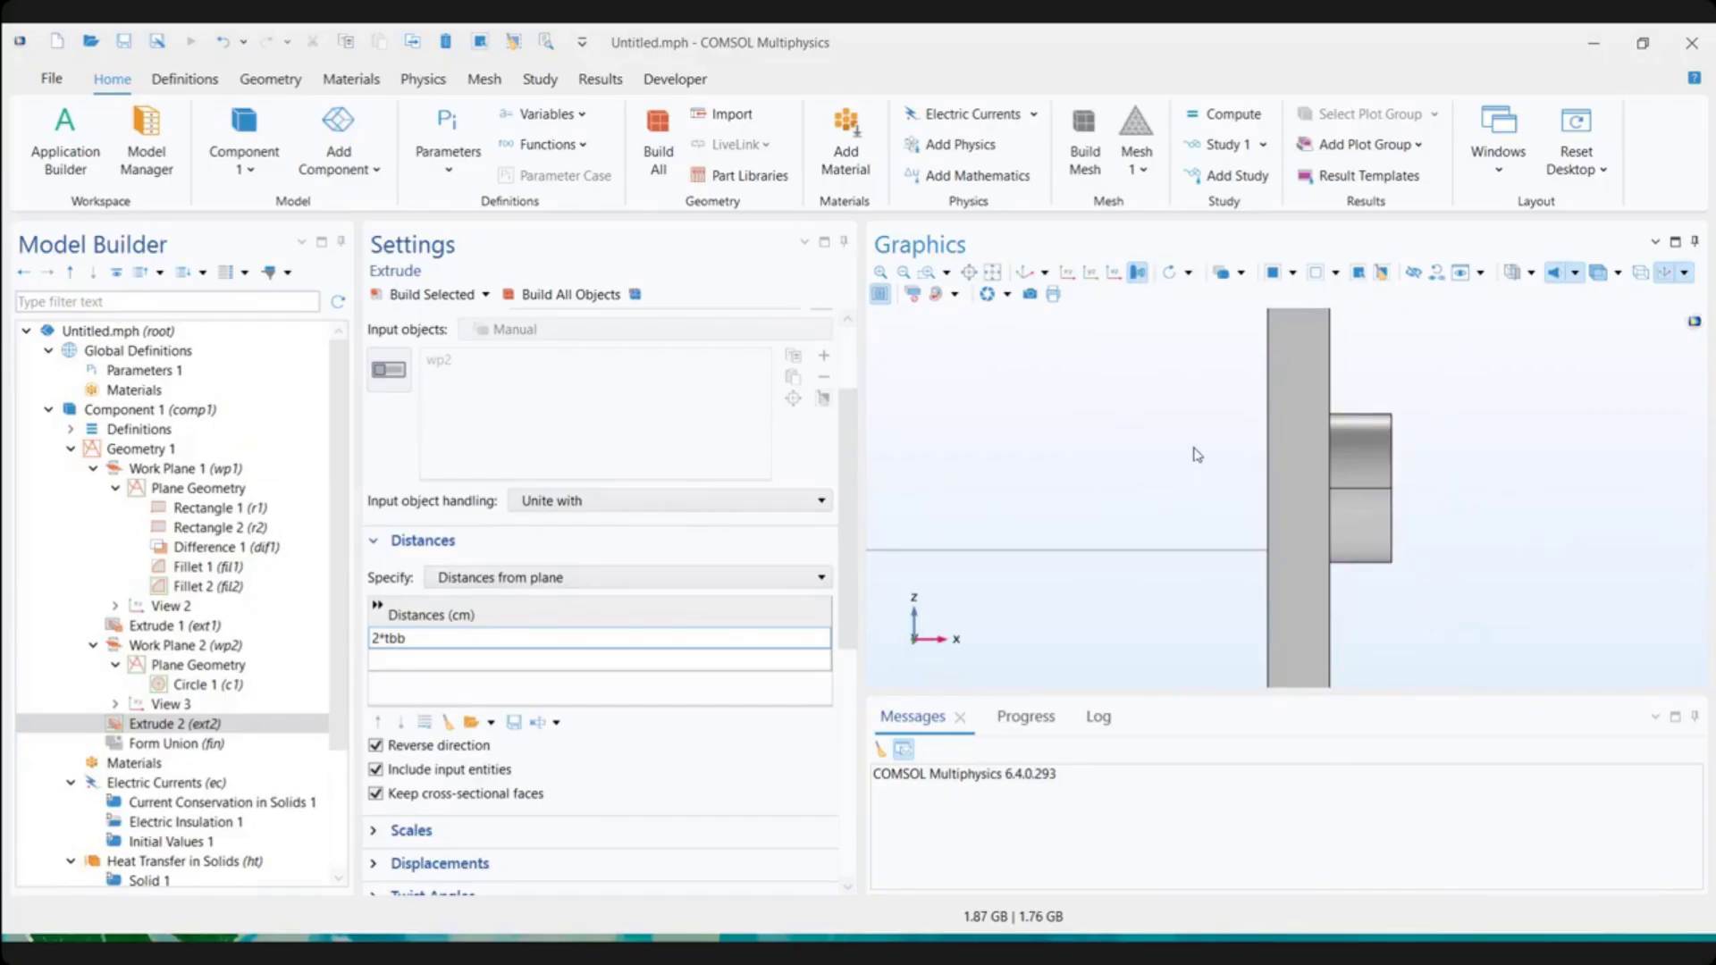
pyautogui.scroll(-2, 1196, 454)
pyautogui.scroll(1, 1196, 454)
pyautogui.scroll(-2, 1195, 454)
pyautogui.scroll(3, 1195, 454)
pyautogui.scroll(-2, 1196, 454)
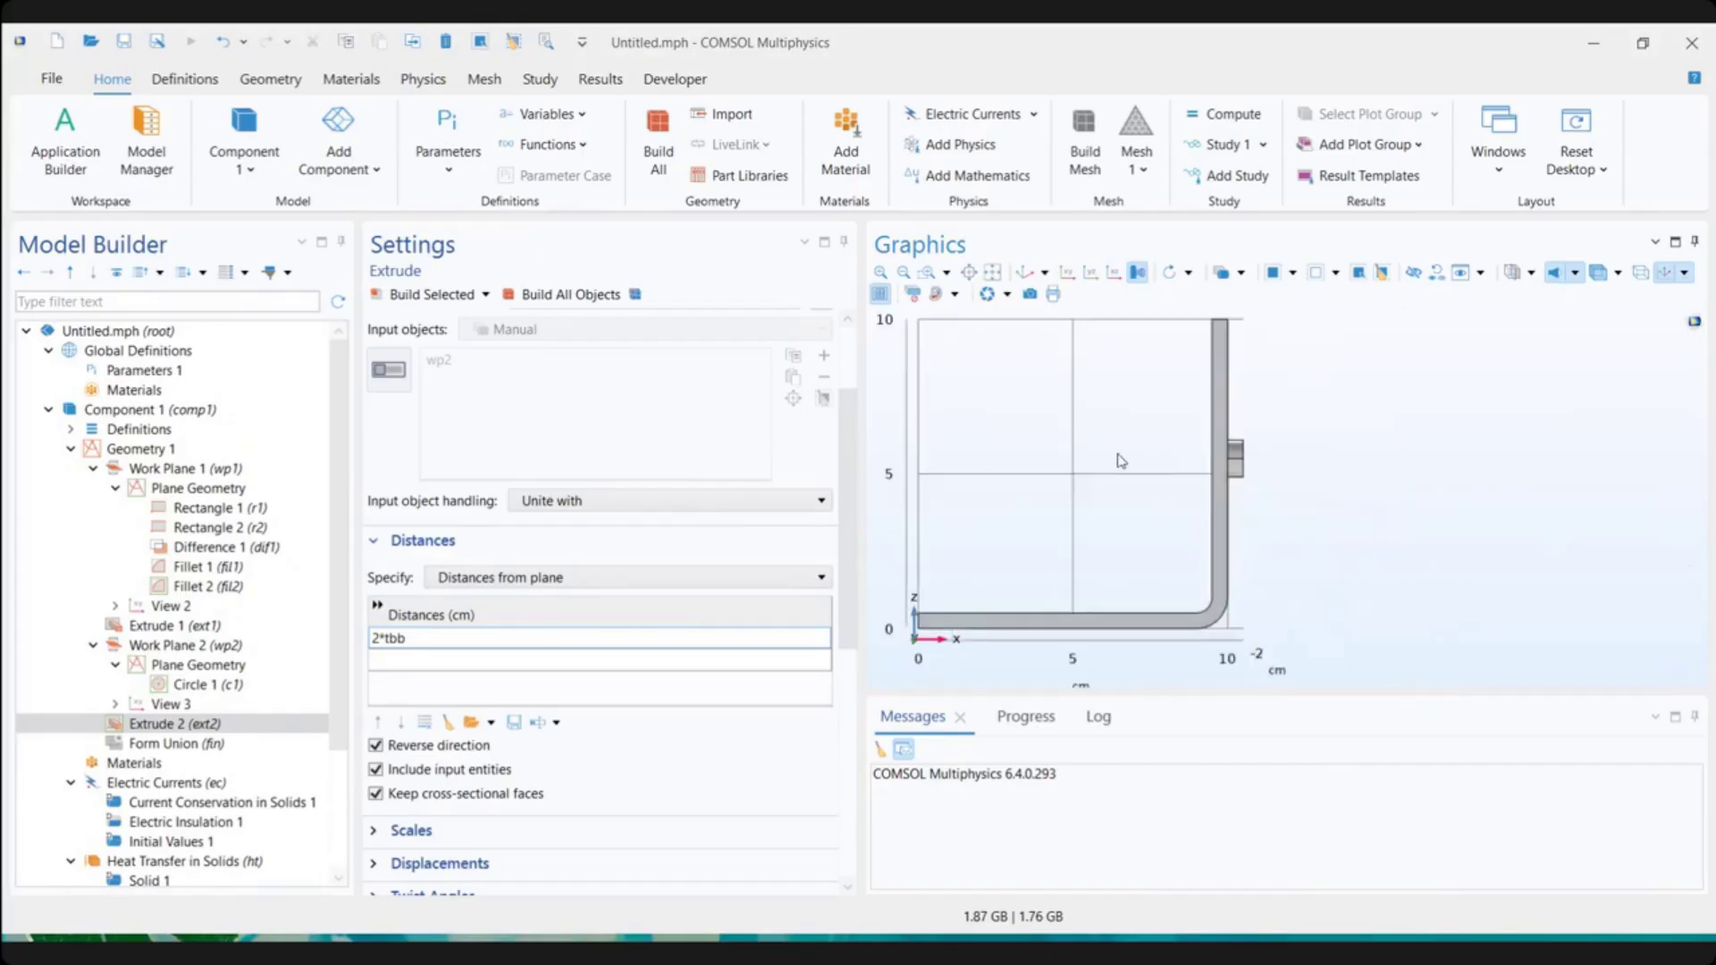
pyautogui.moveTo(1130, 460); pyautogui.dragTo(1505, 436)
pyautogui.click(1025, 272)
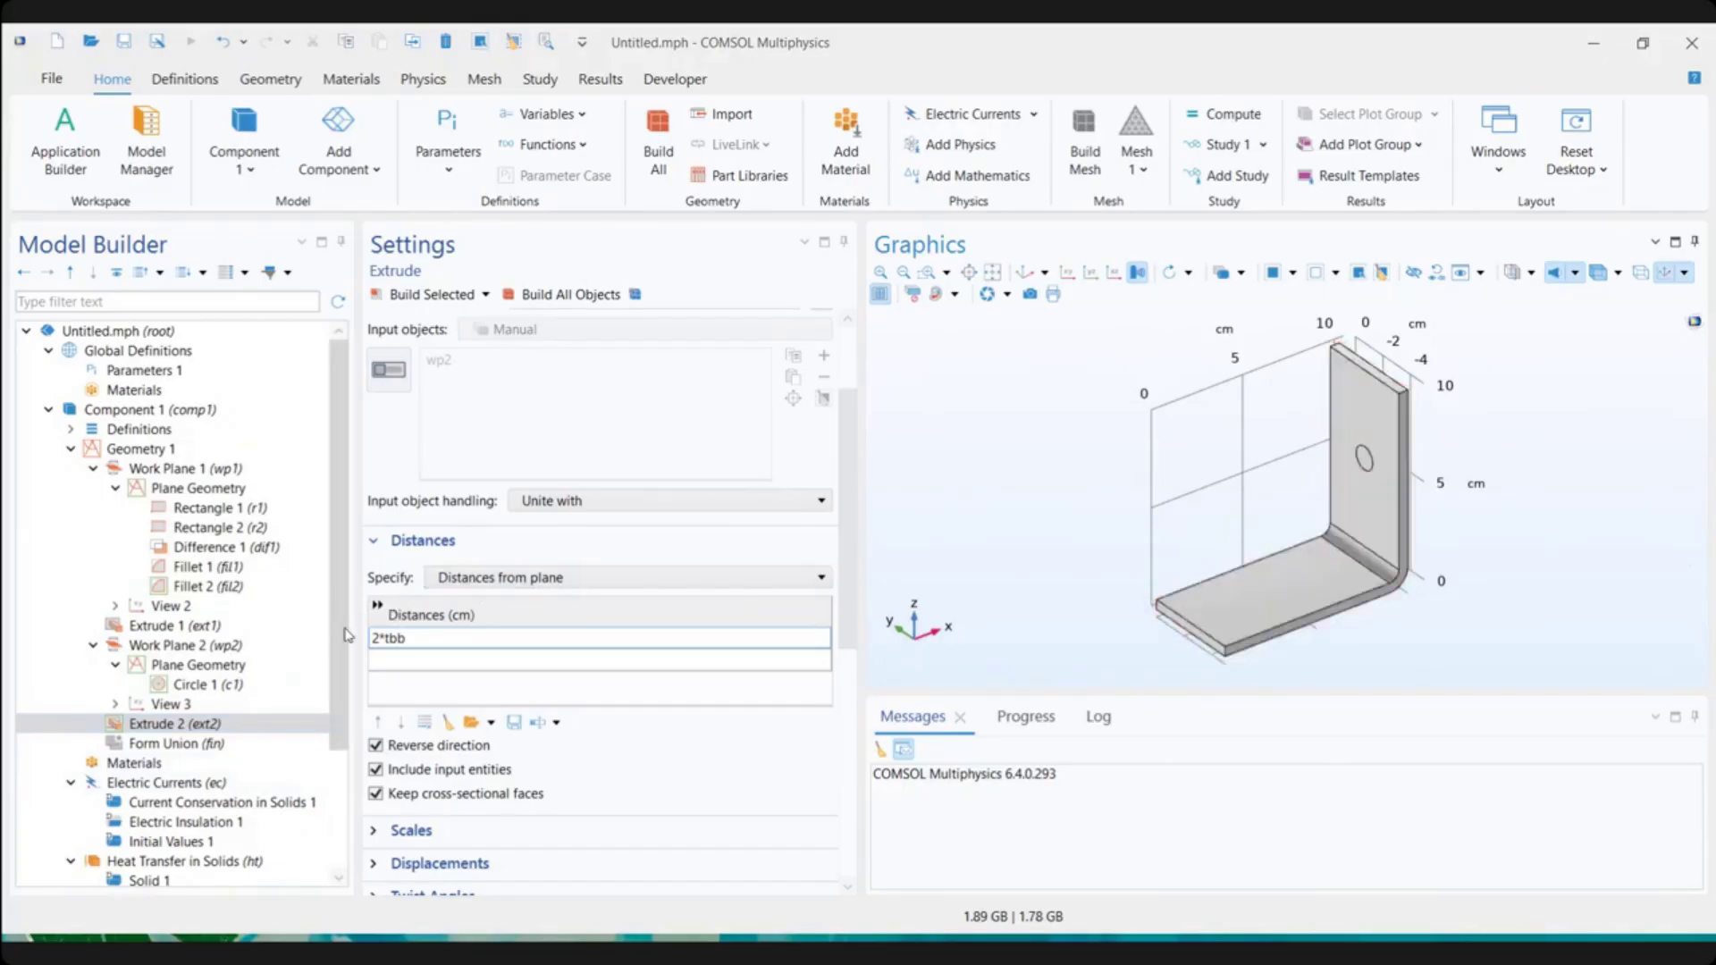
# Add a third work plane of type Face parallel on the upper face of the bracket's horizontal leg
pyautogui.scroll(-1, 347, 635)
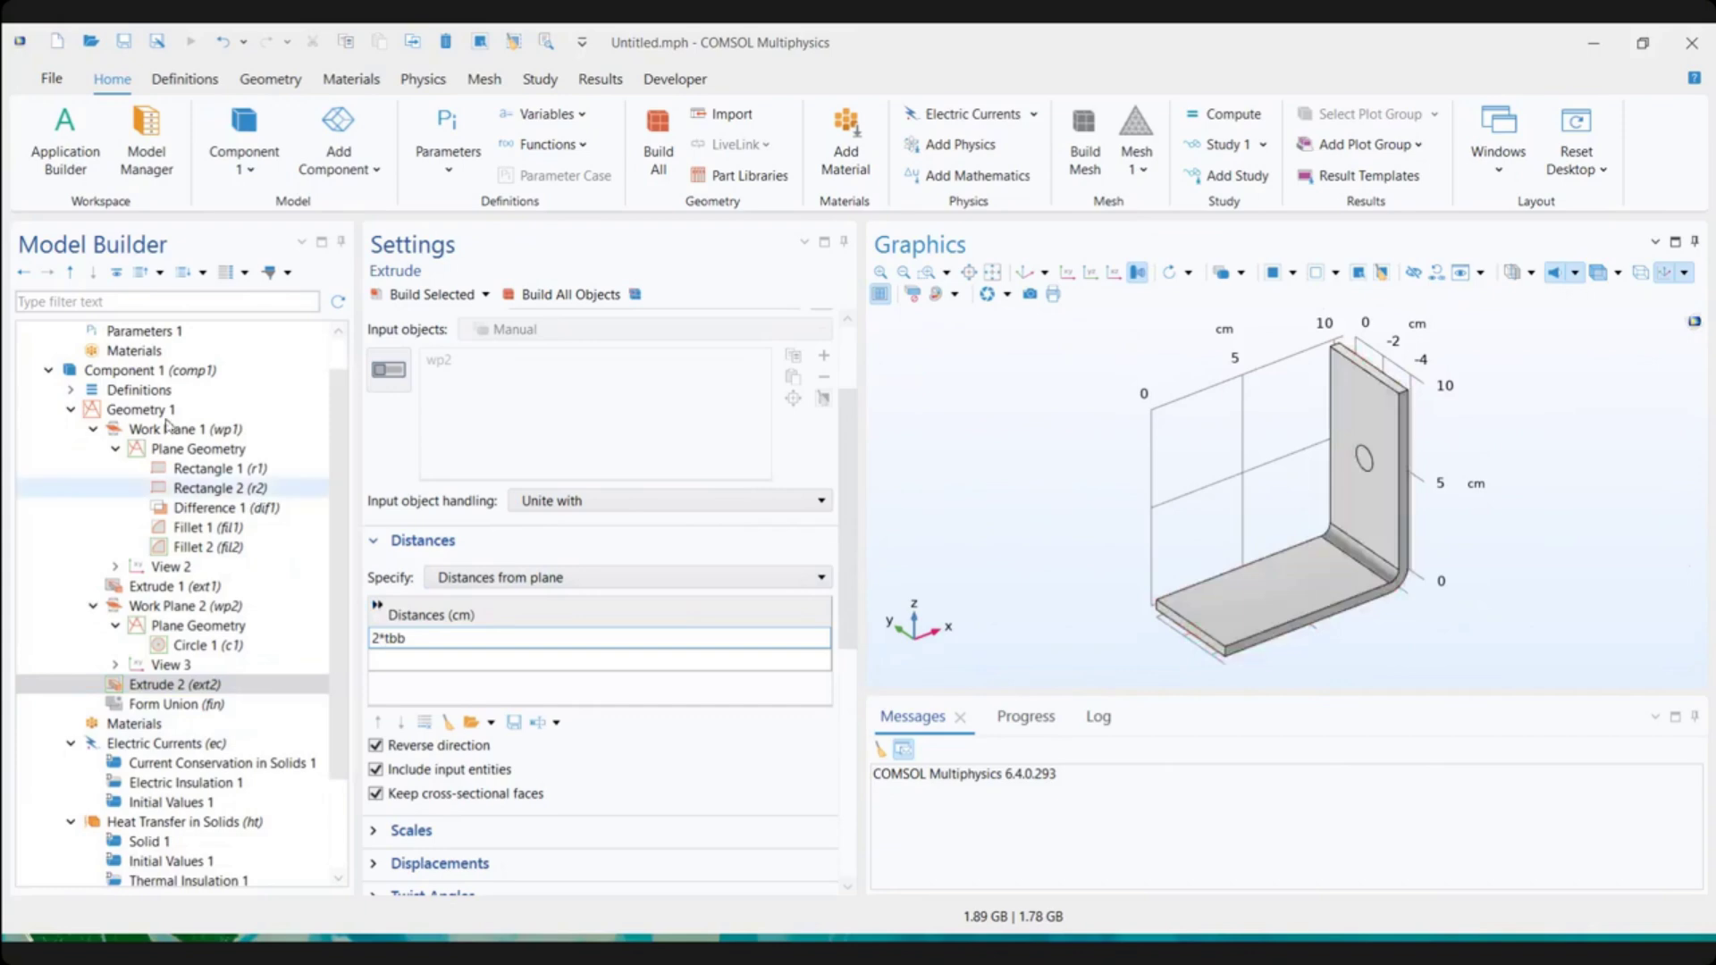
pyautogui.rightClick(141, 416)
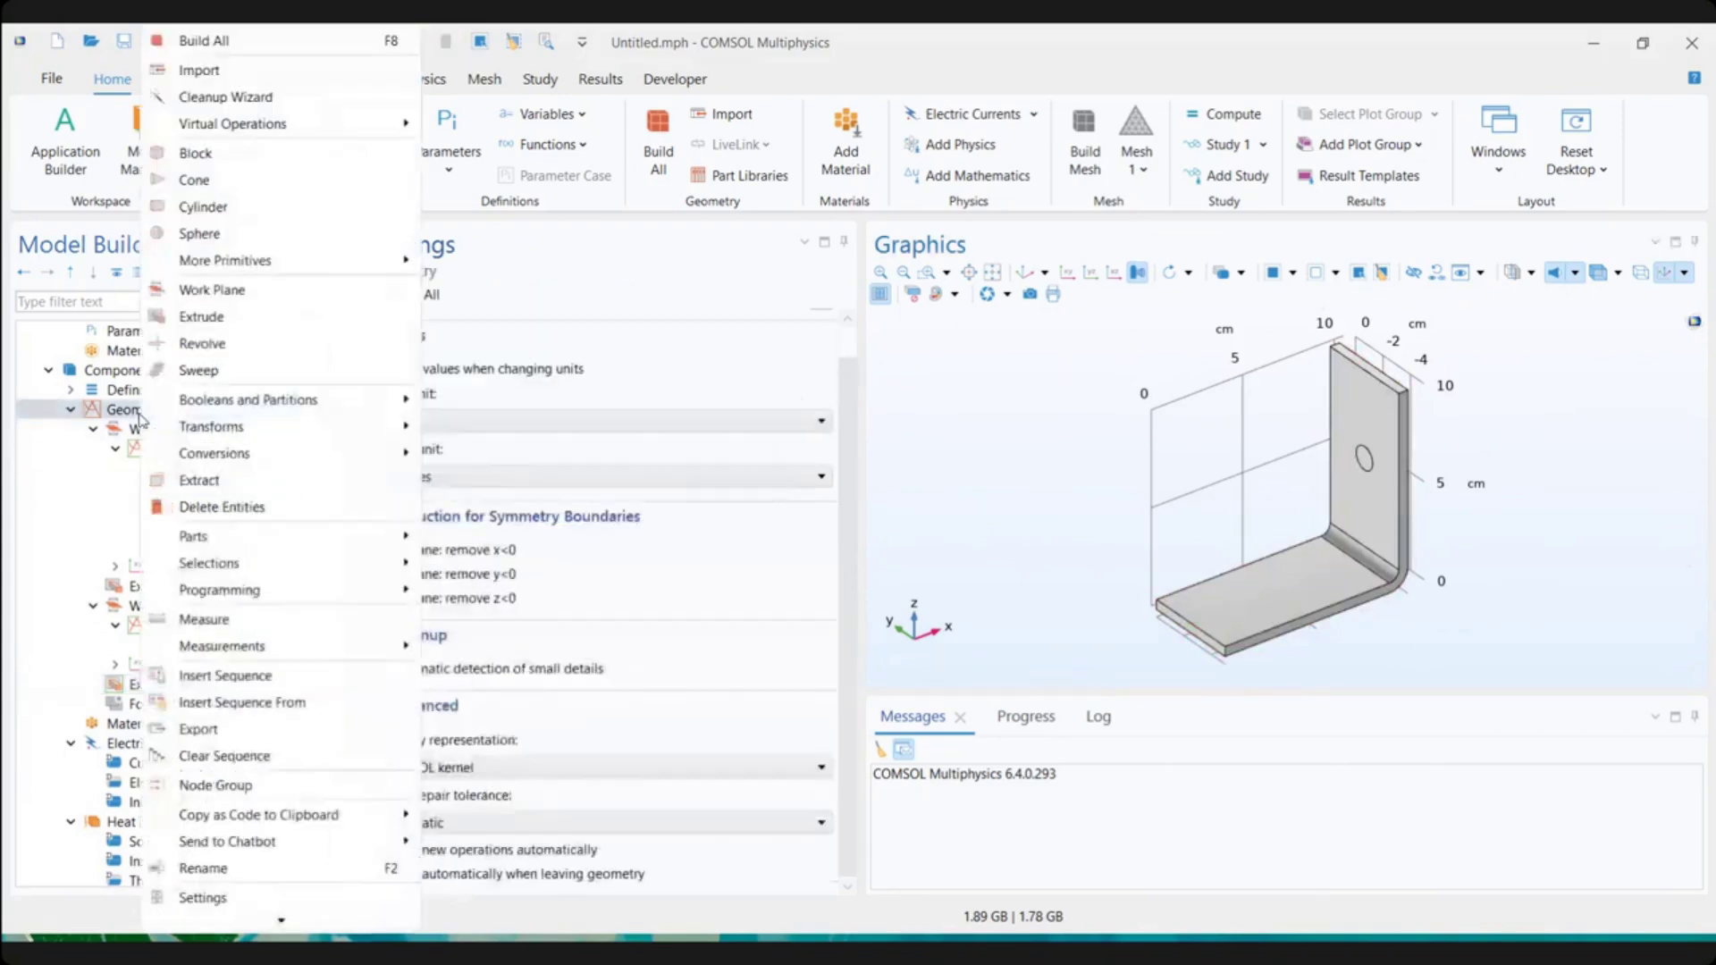
pyautogui.click(208, 290)
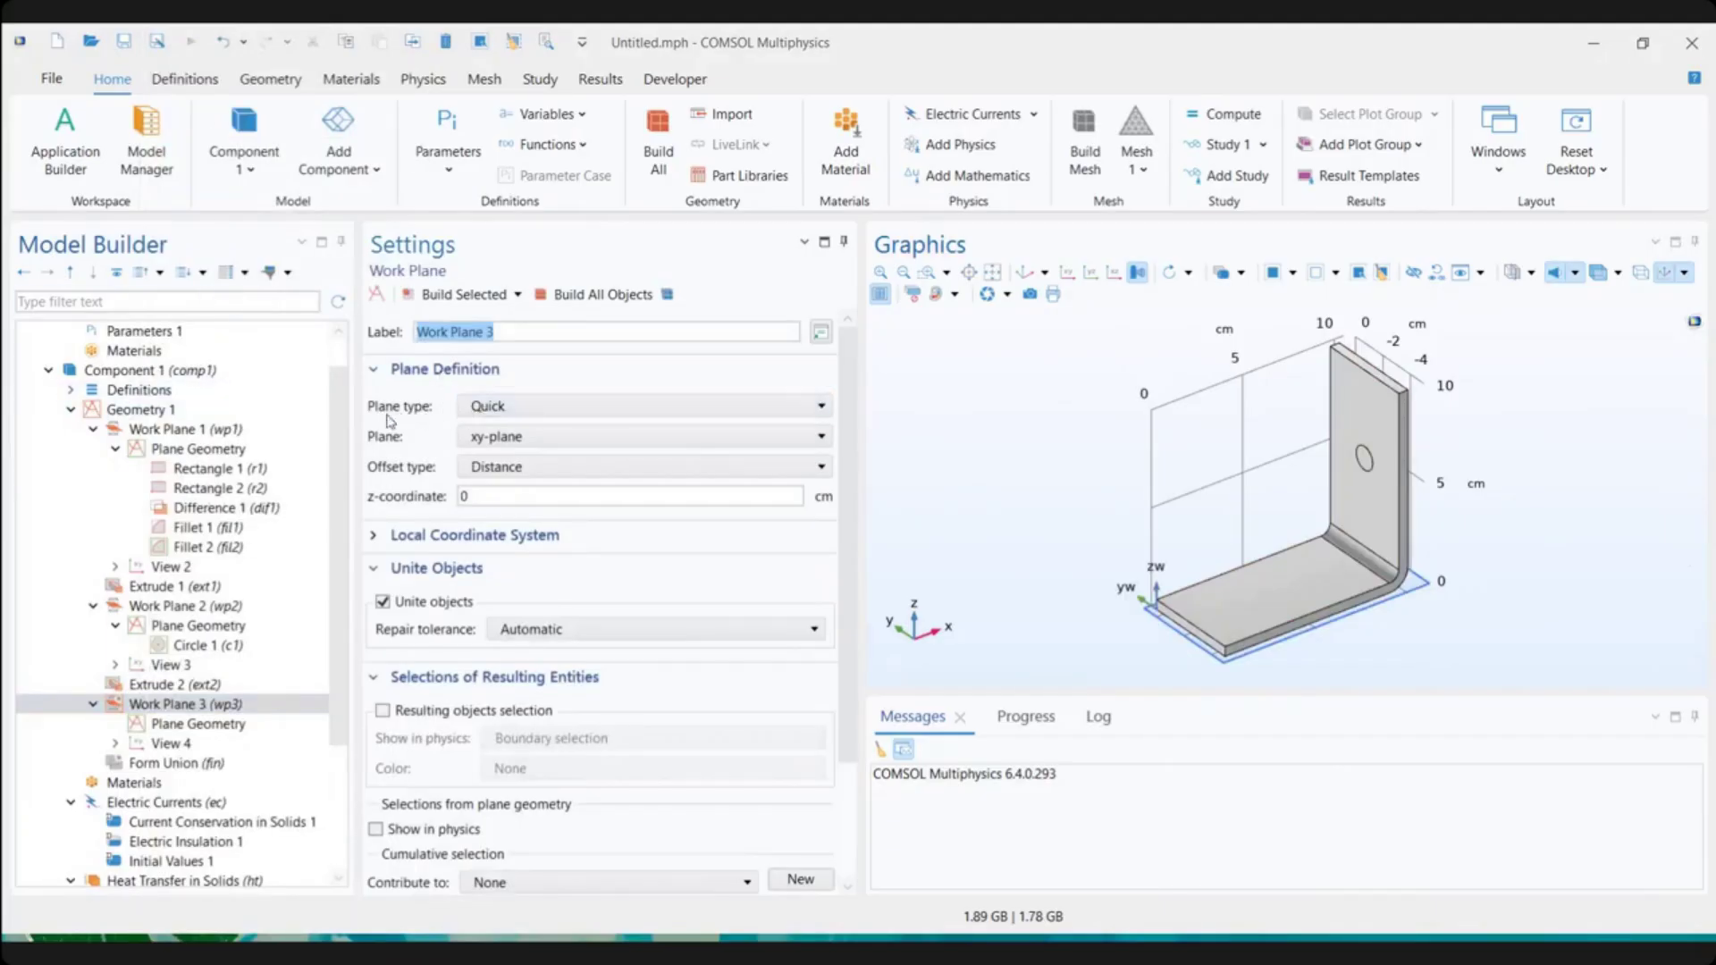
pyautogui.click(485, 416)
pyautogui.click(492, 450)
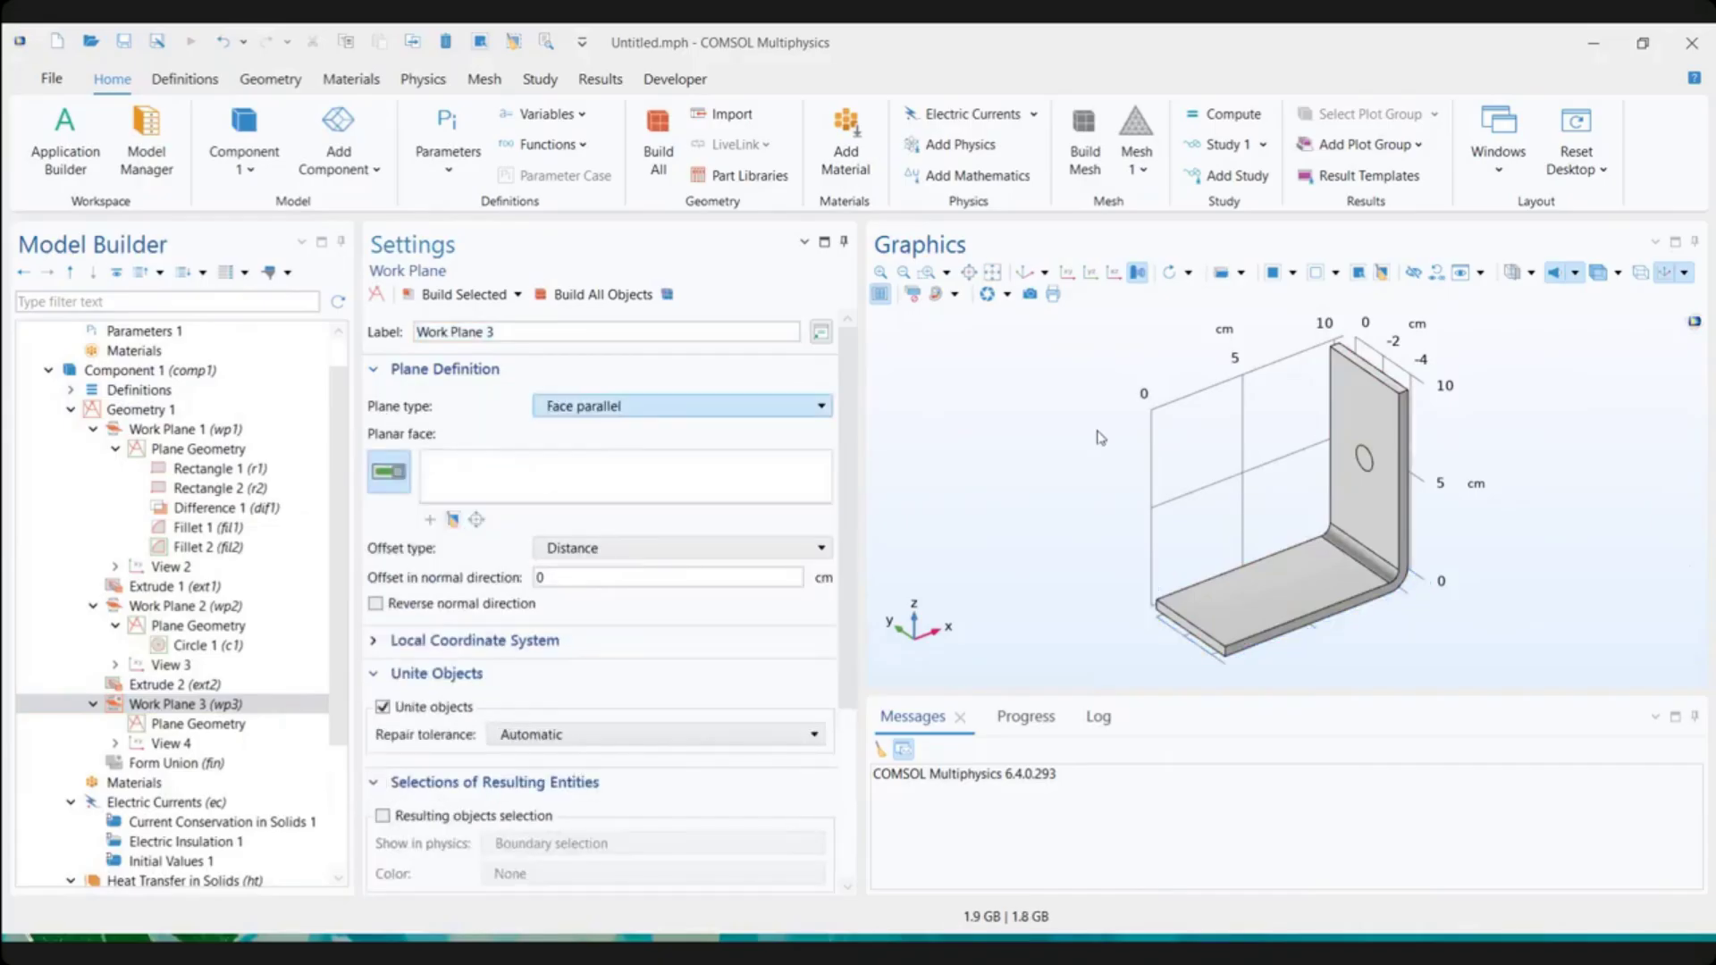
pyautogui.click(1263, 592)
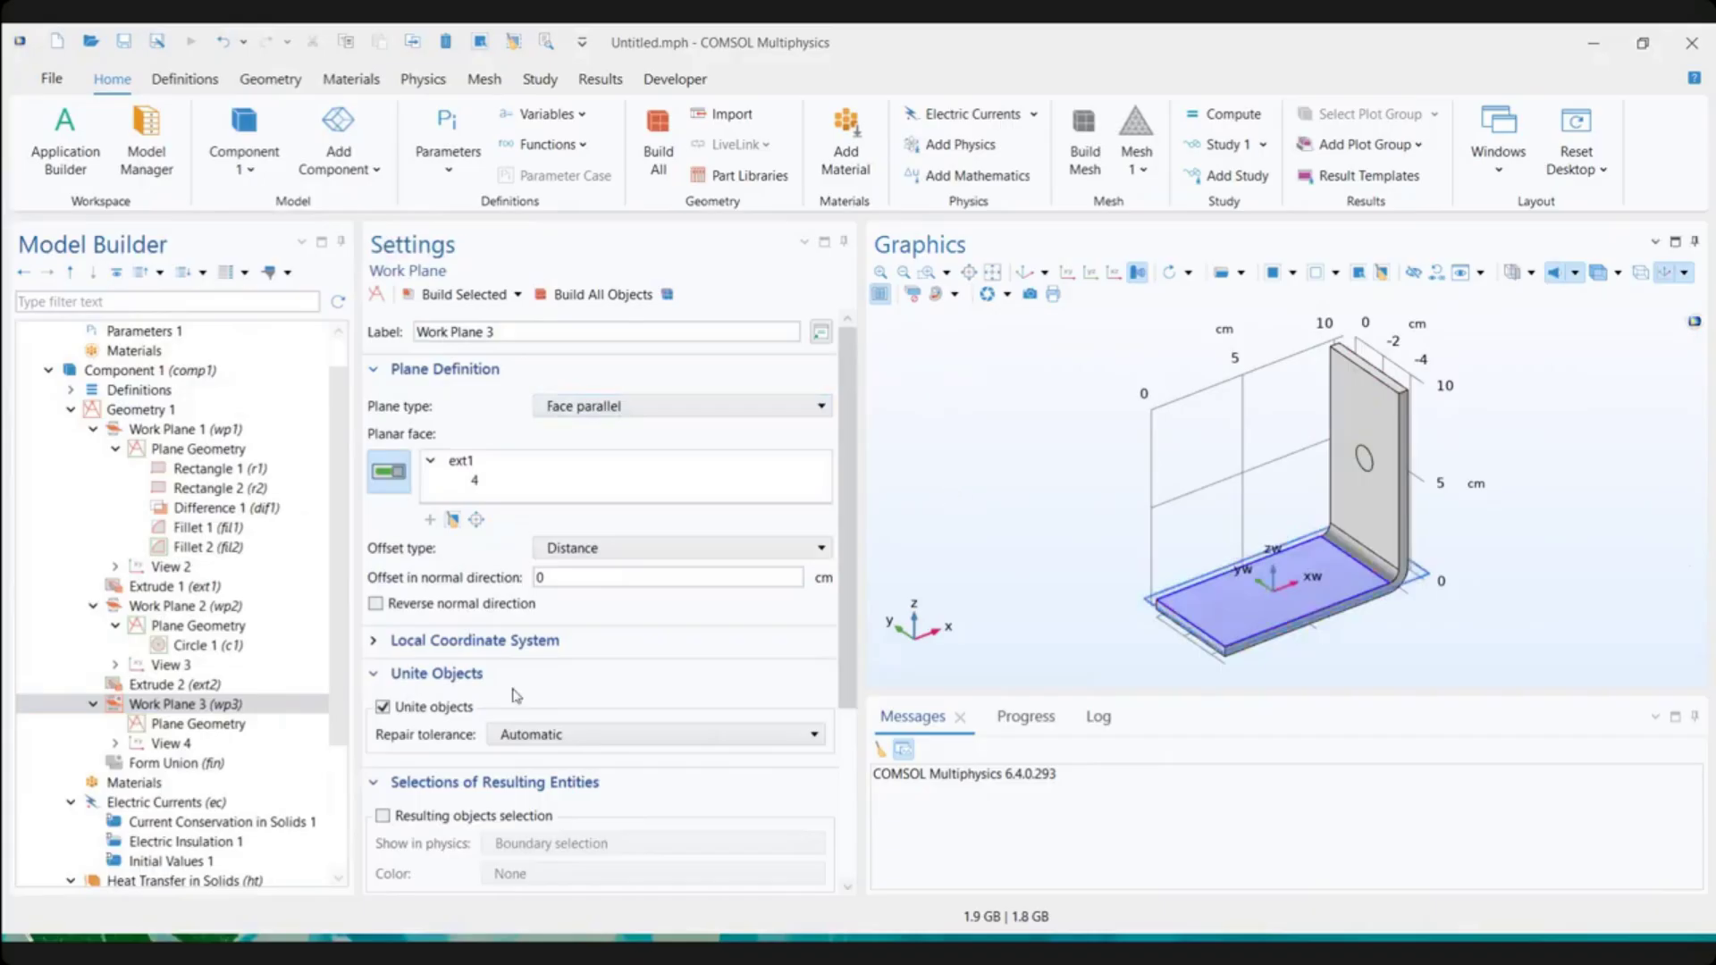
# Add a circle with radius rad_1 to Work Plane 3's plane geometry
pyautogui.click(199, 724)
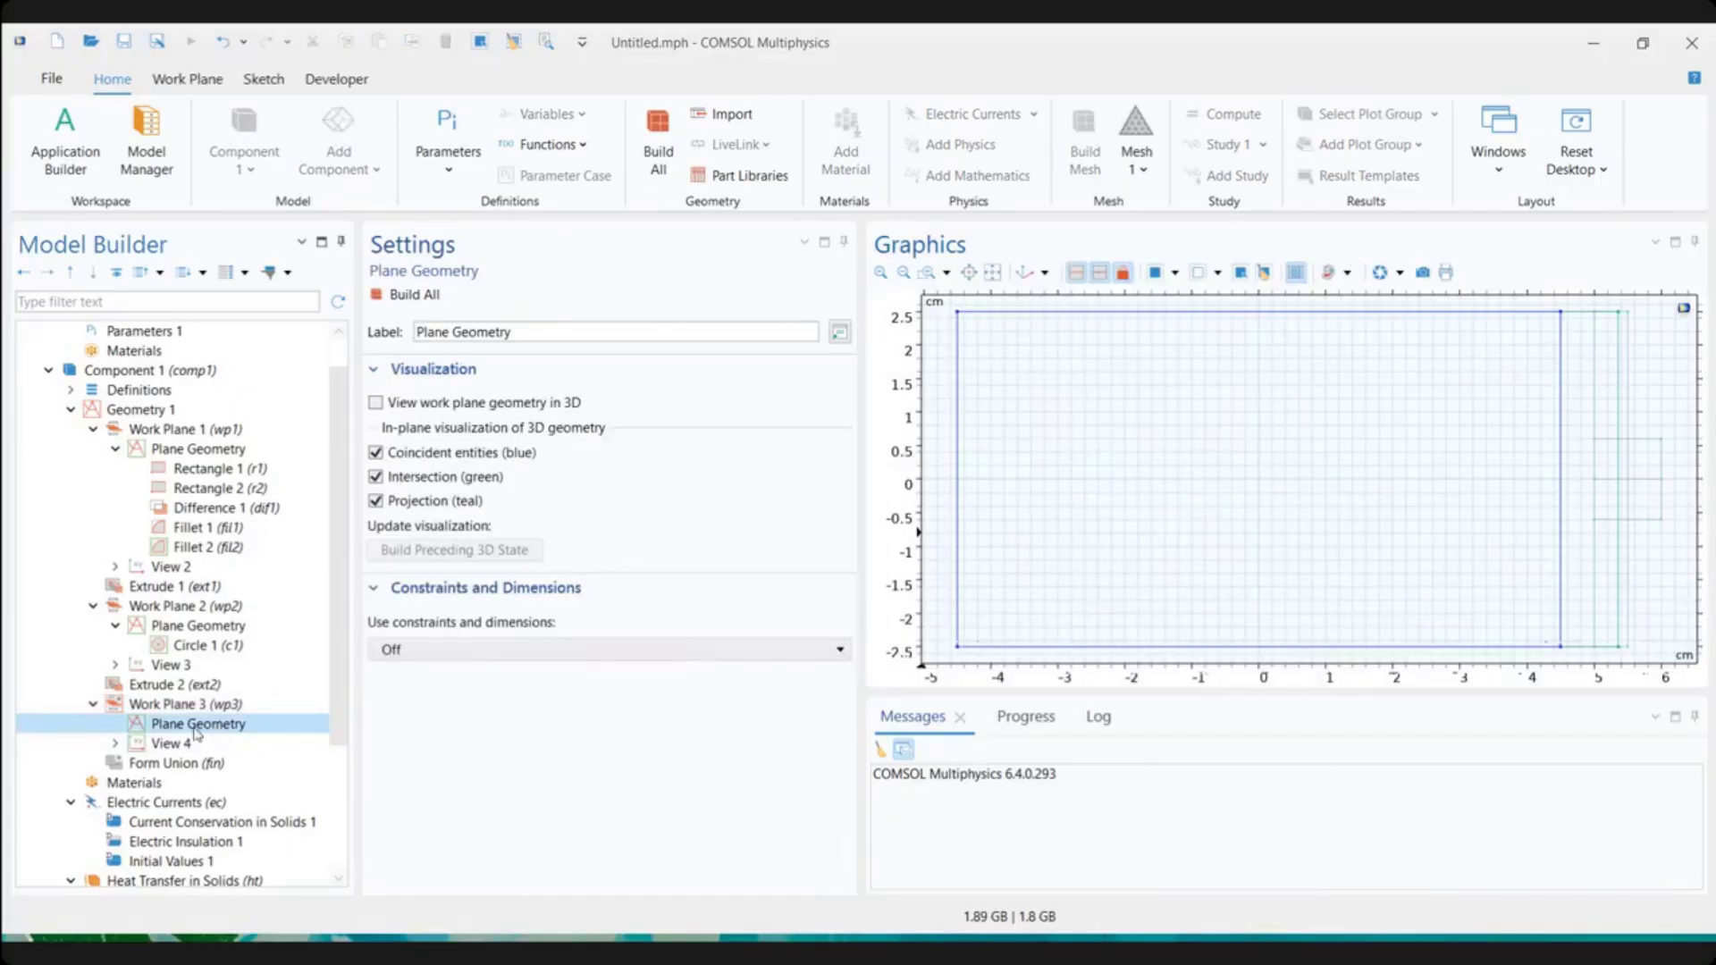
pyautogui.rightClick(213, 730)
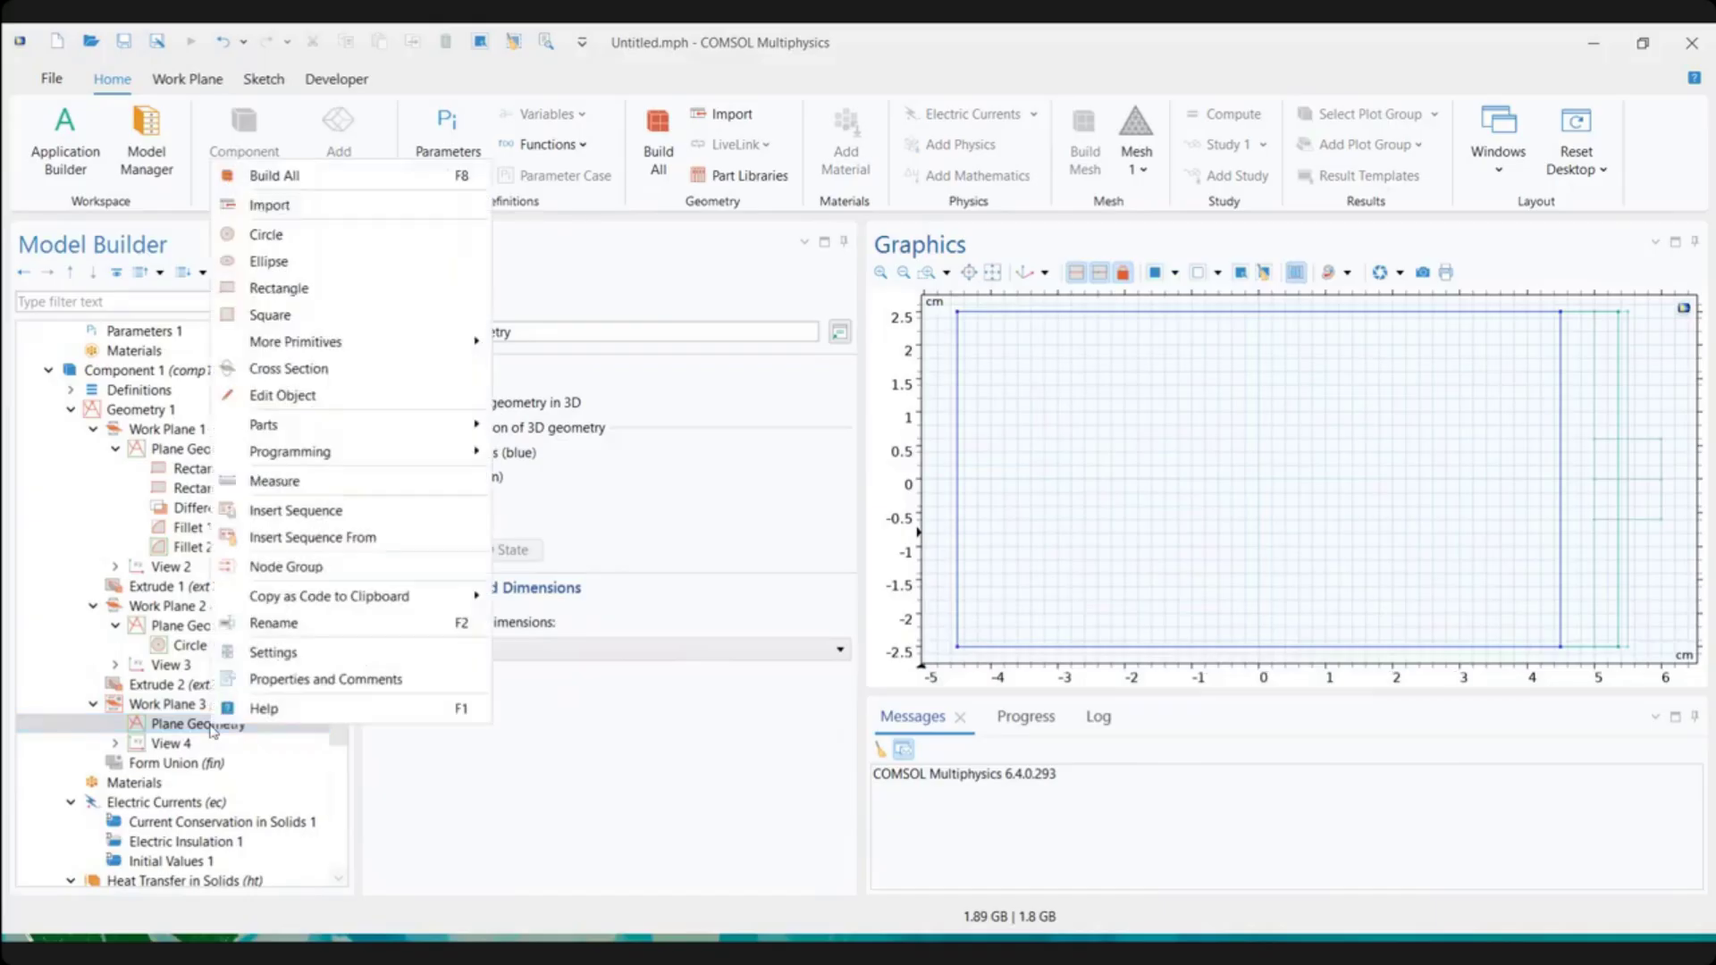
pyautogui.click(339, 239)
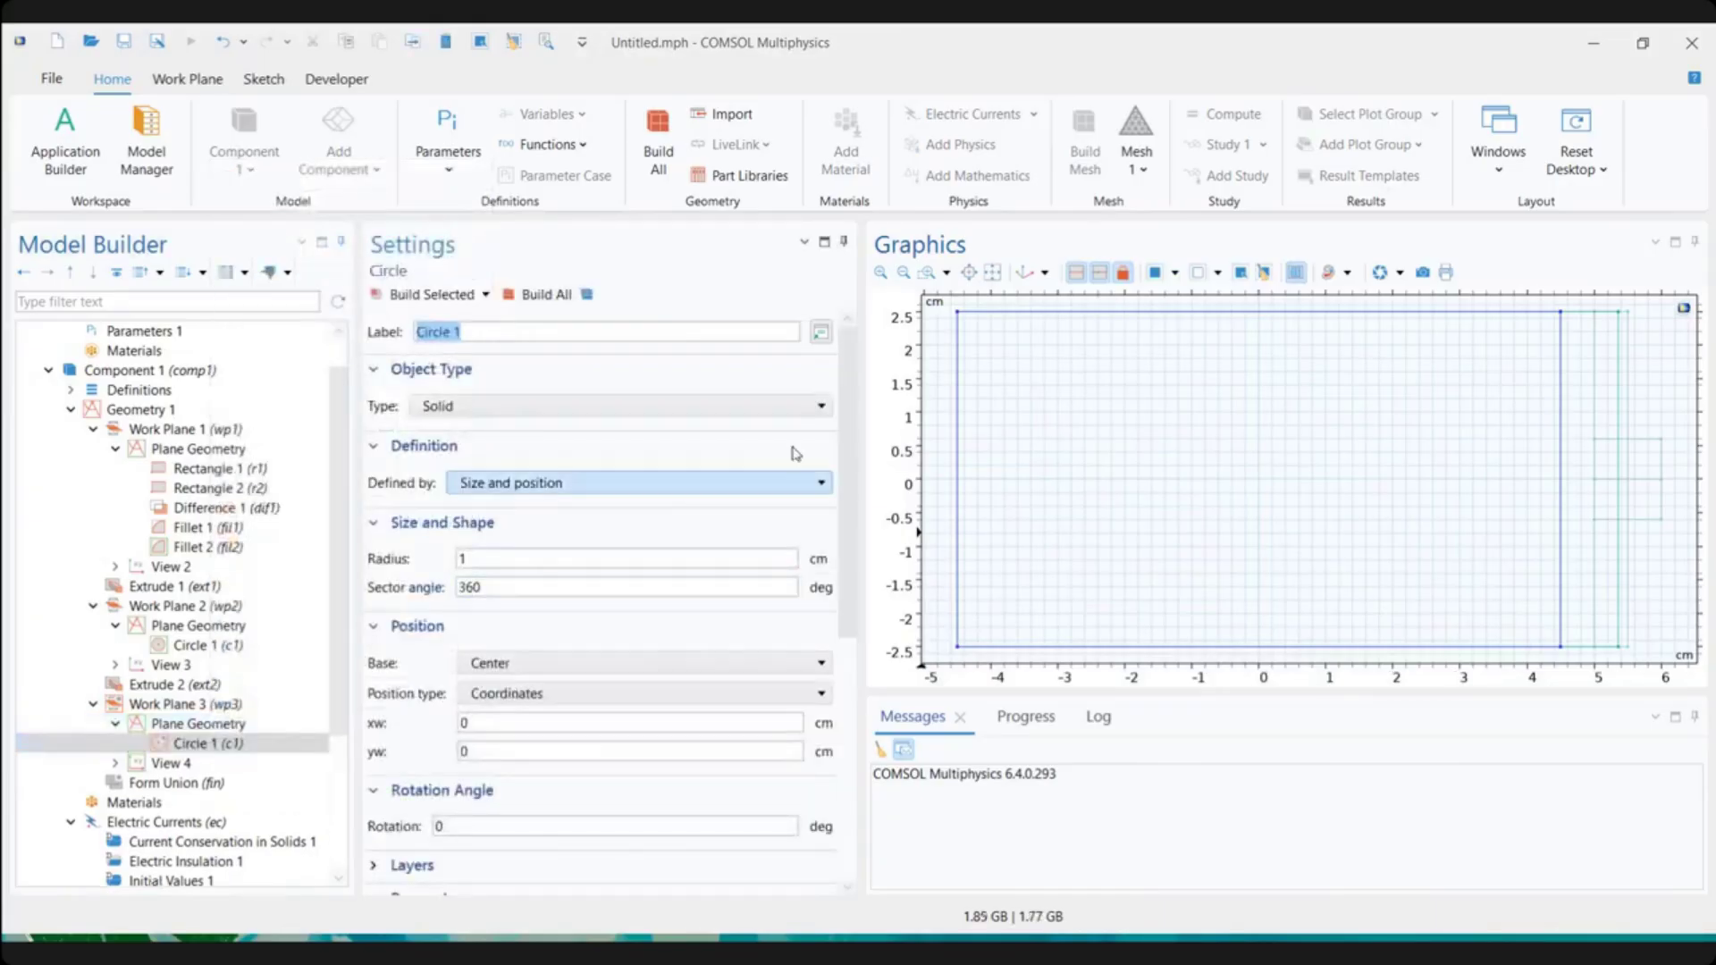
pyautogui.scroll(-2, 848, 476)
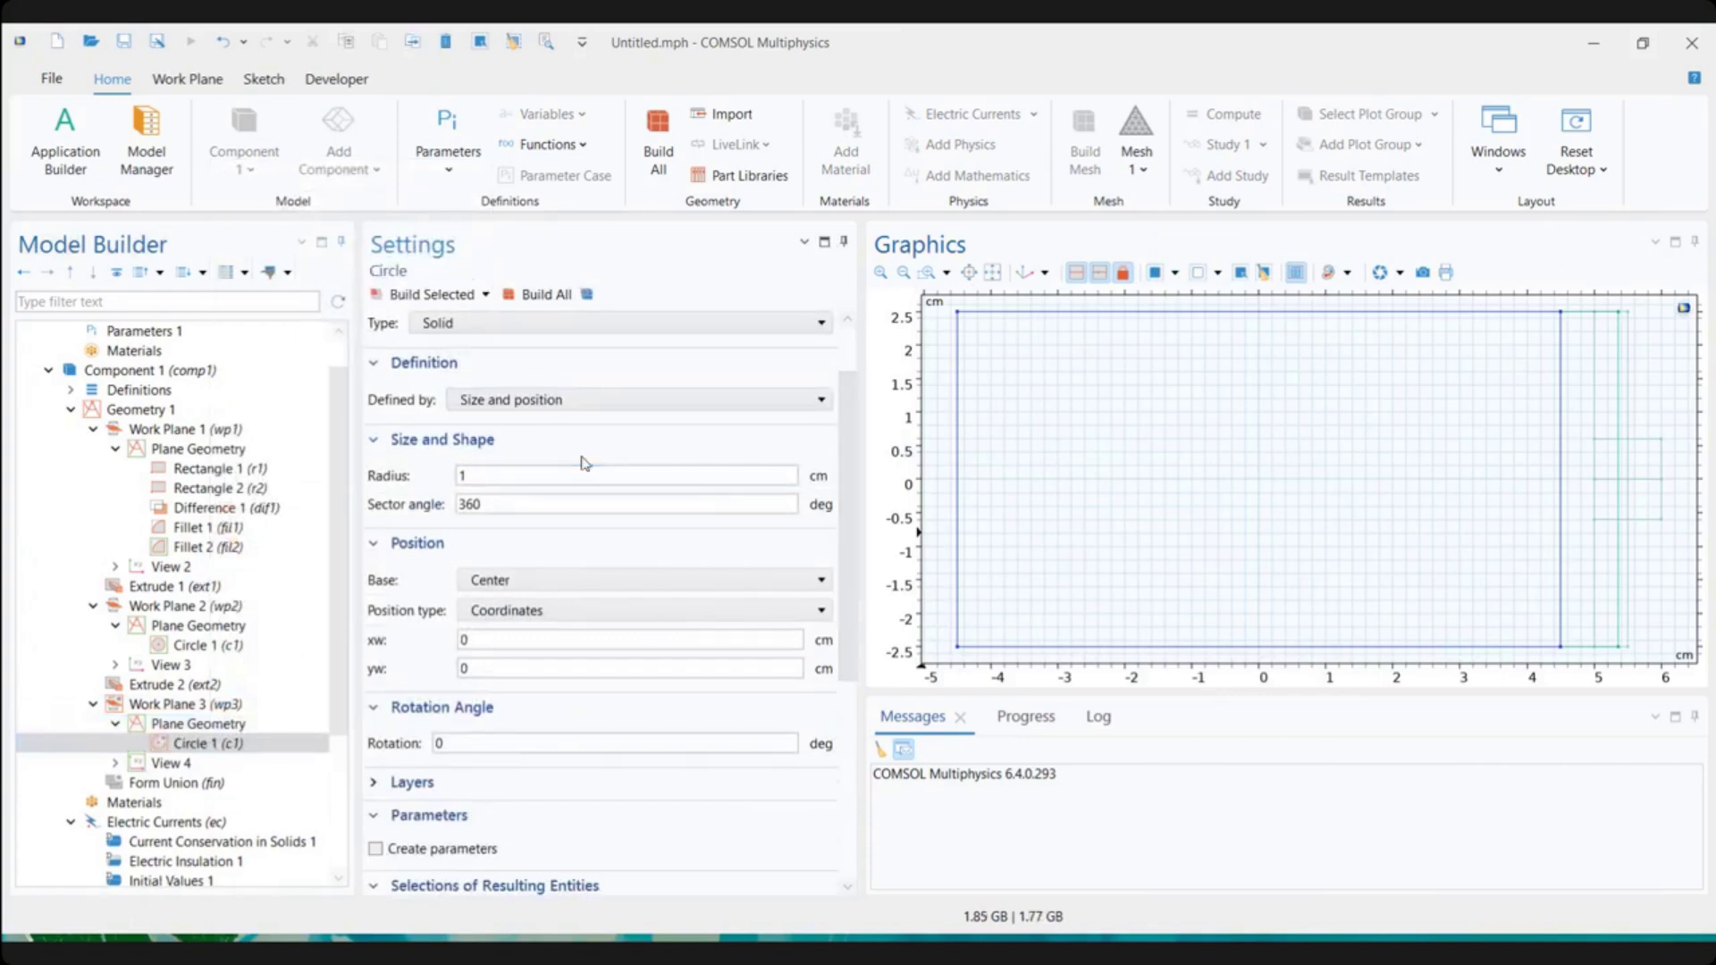
pyautogui.doubleClick(514, 475)
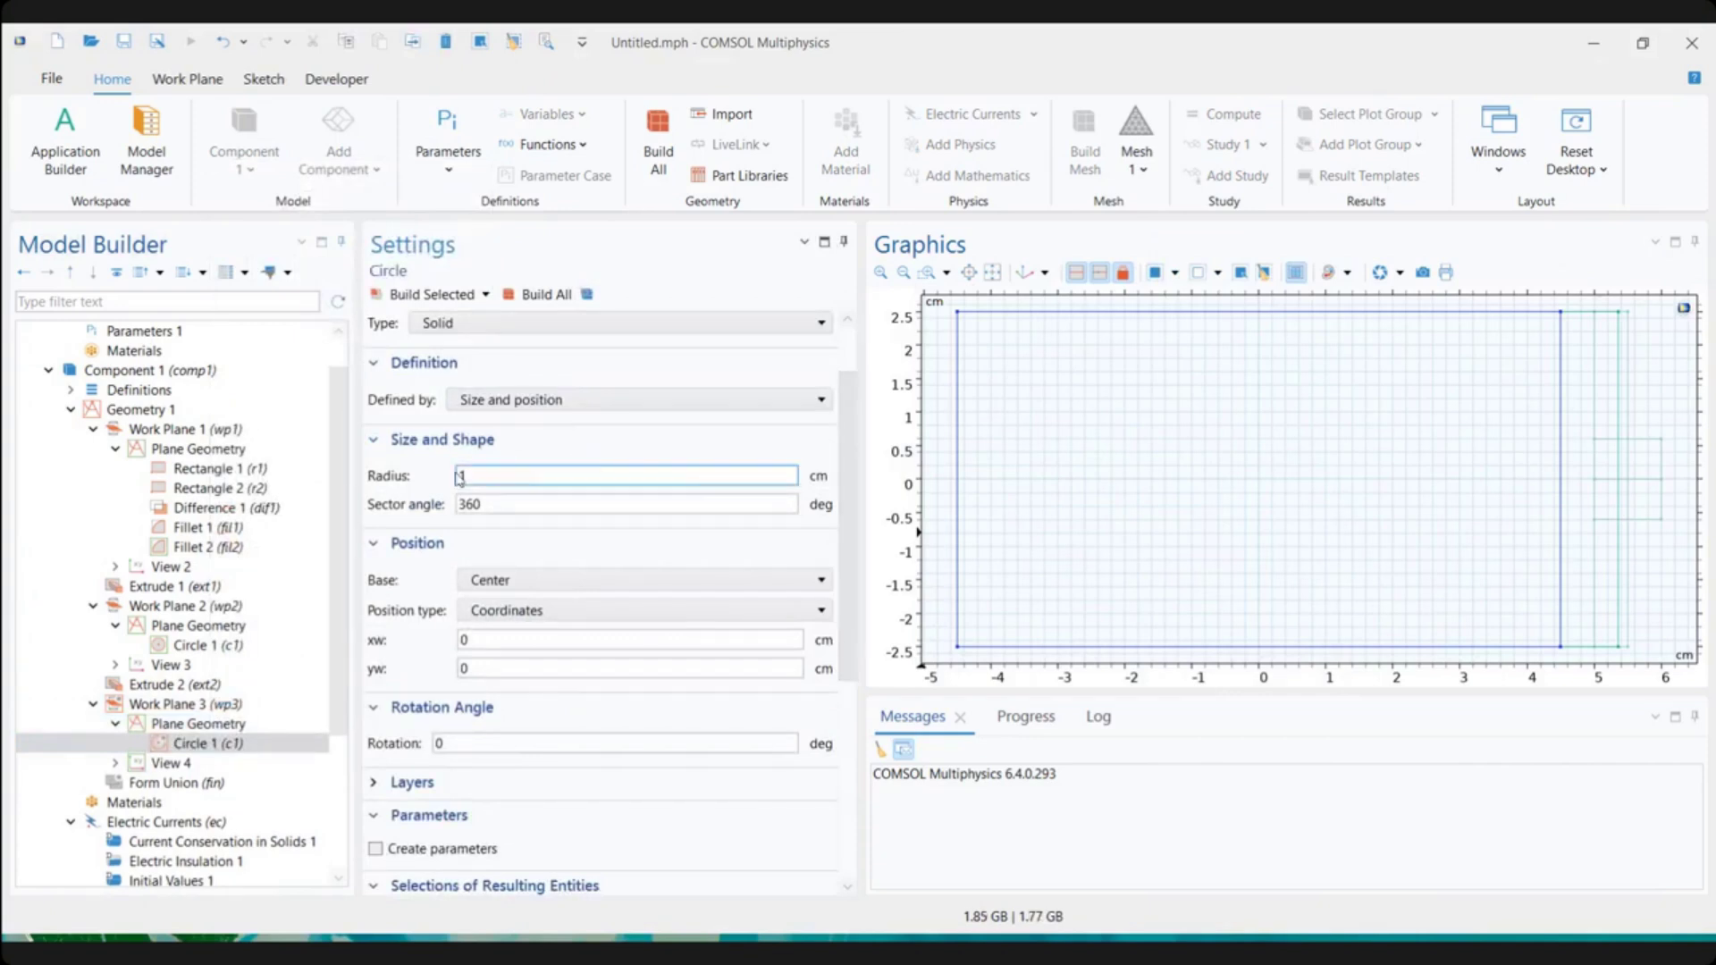
pyautogui.write('ra')
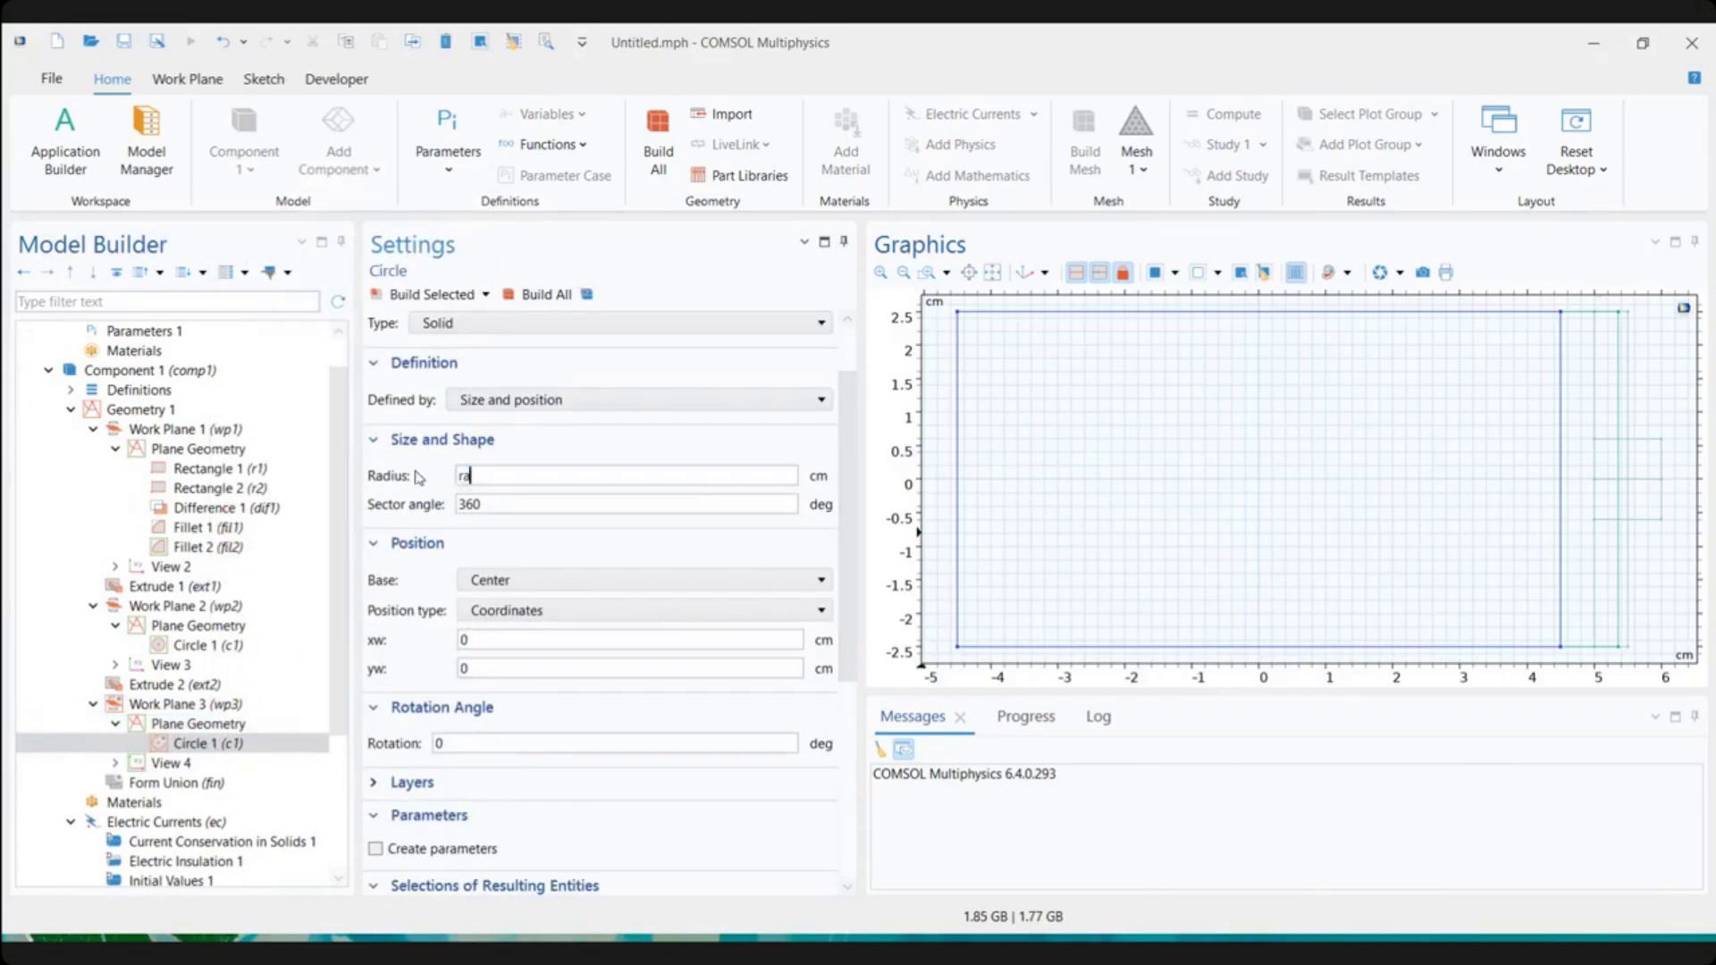
pyautogui.write('d_1')
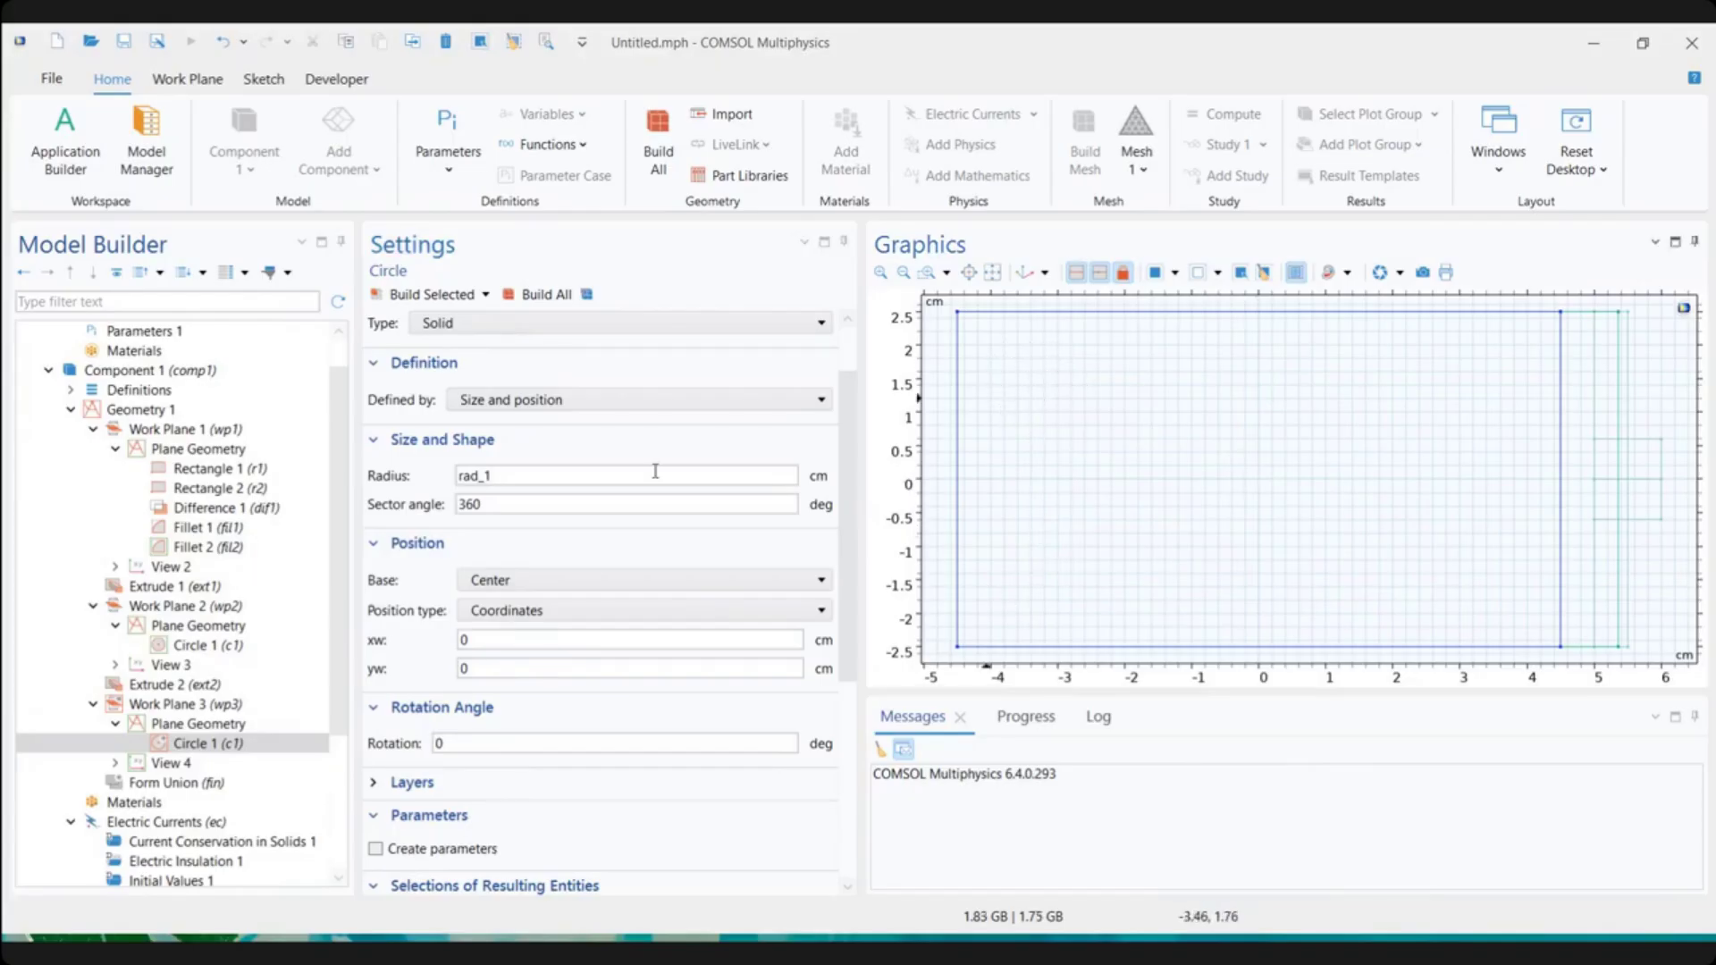
# Position the new circle's centre at xw -L/2+1.5[cm] and yw wbb/4
pyautogui.click(460, 640)
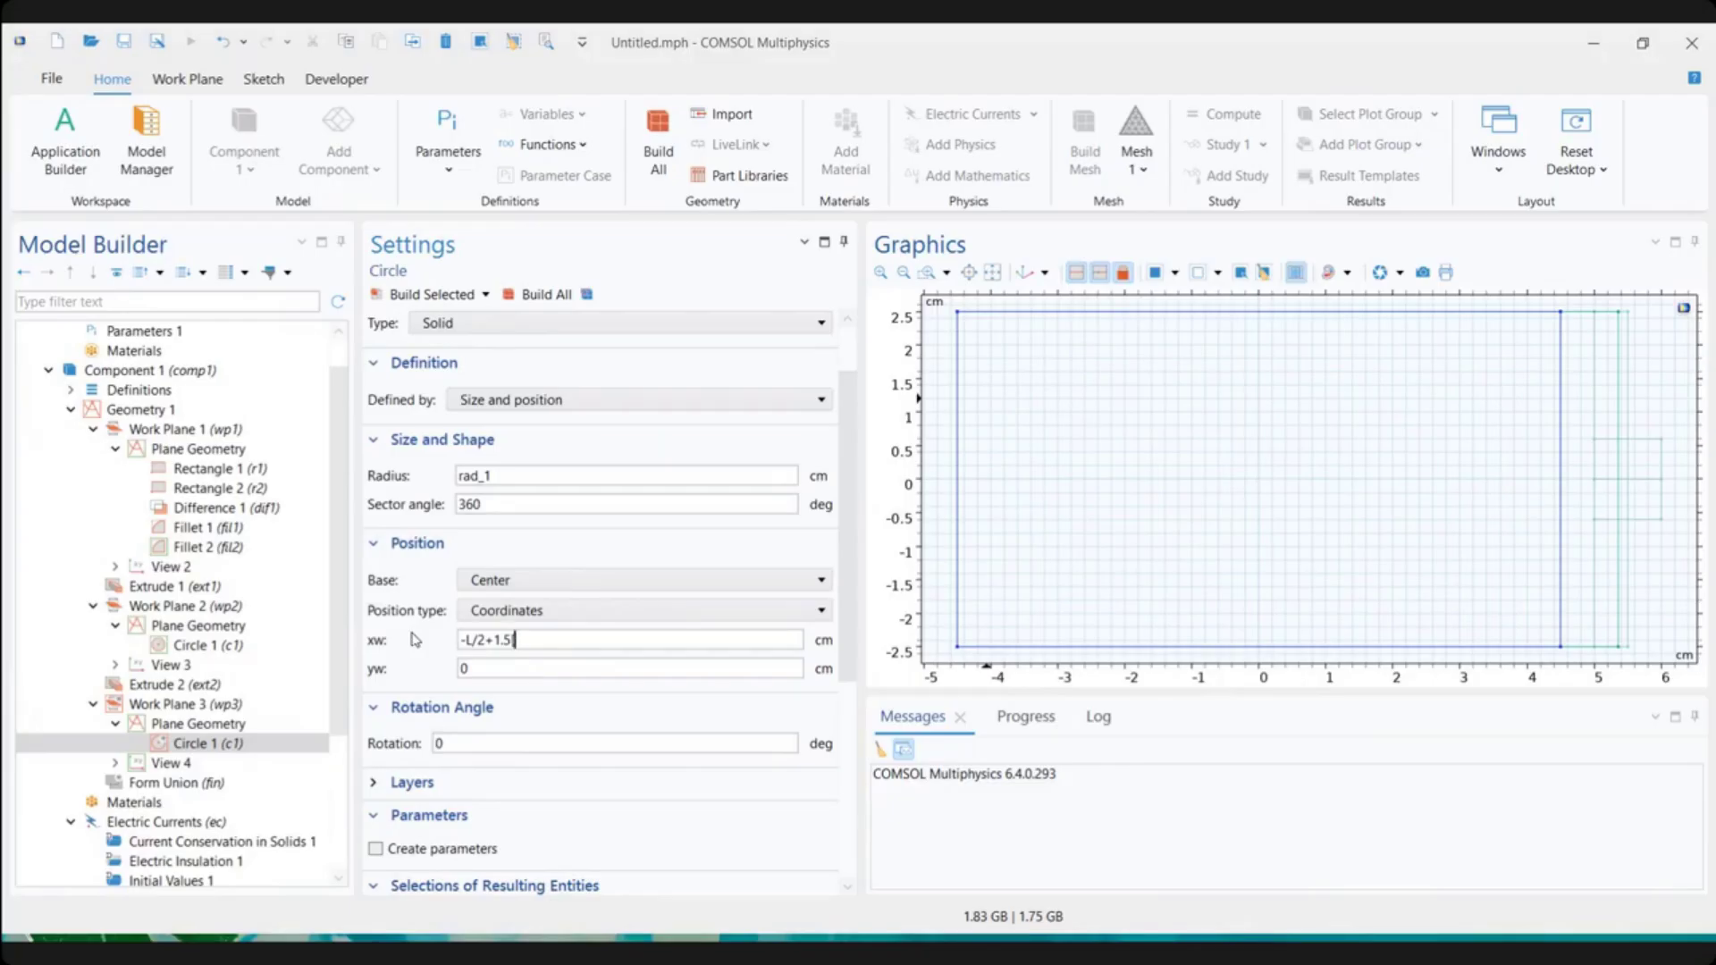
pyautogui.write('cm]')
pyautogui.press('Tab')
pyautogui.write('w')
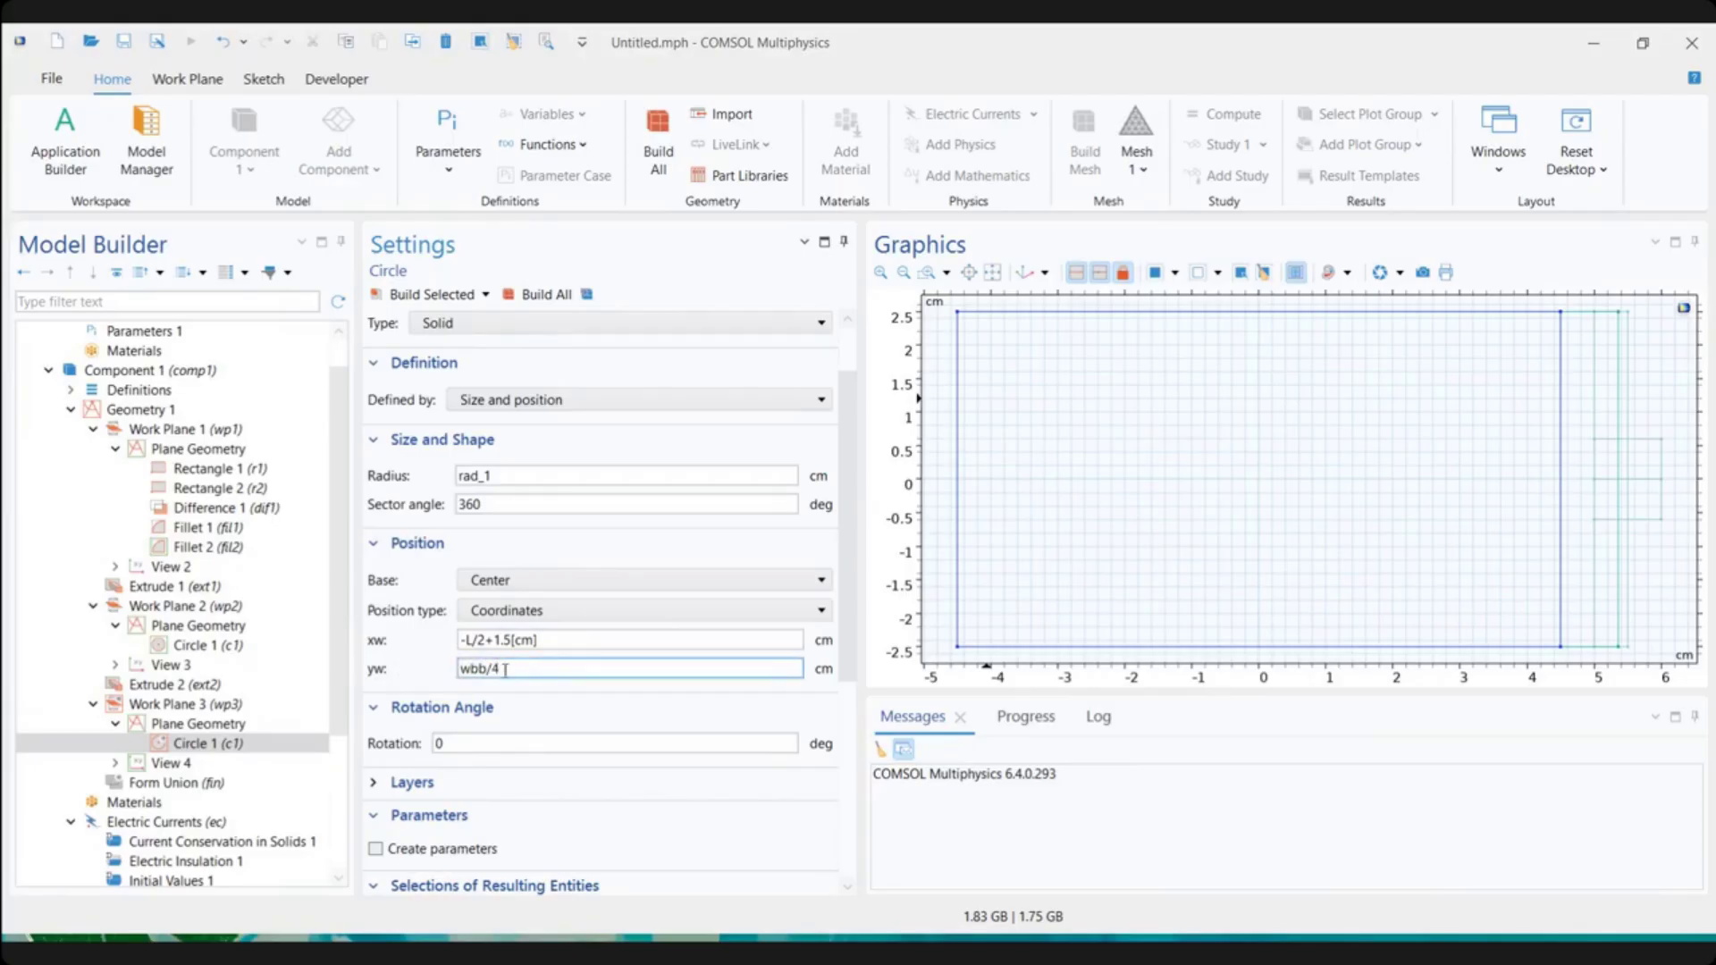
# Build the circle and add a Copy transform to Work Plane 3's plane geometry with that circle as input
pyautogui.click(540, 645)
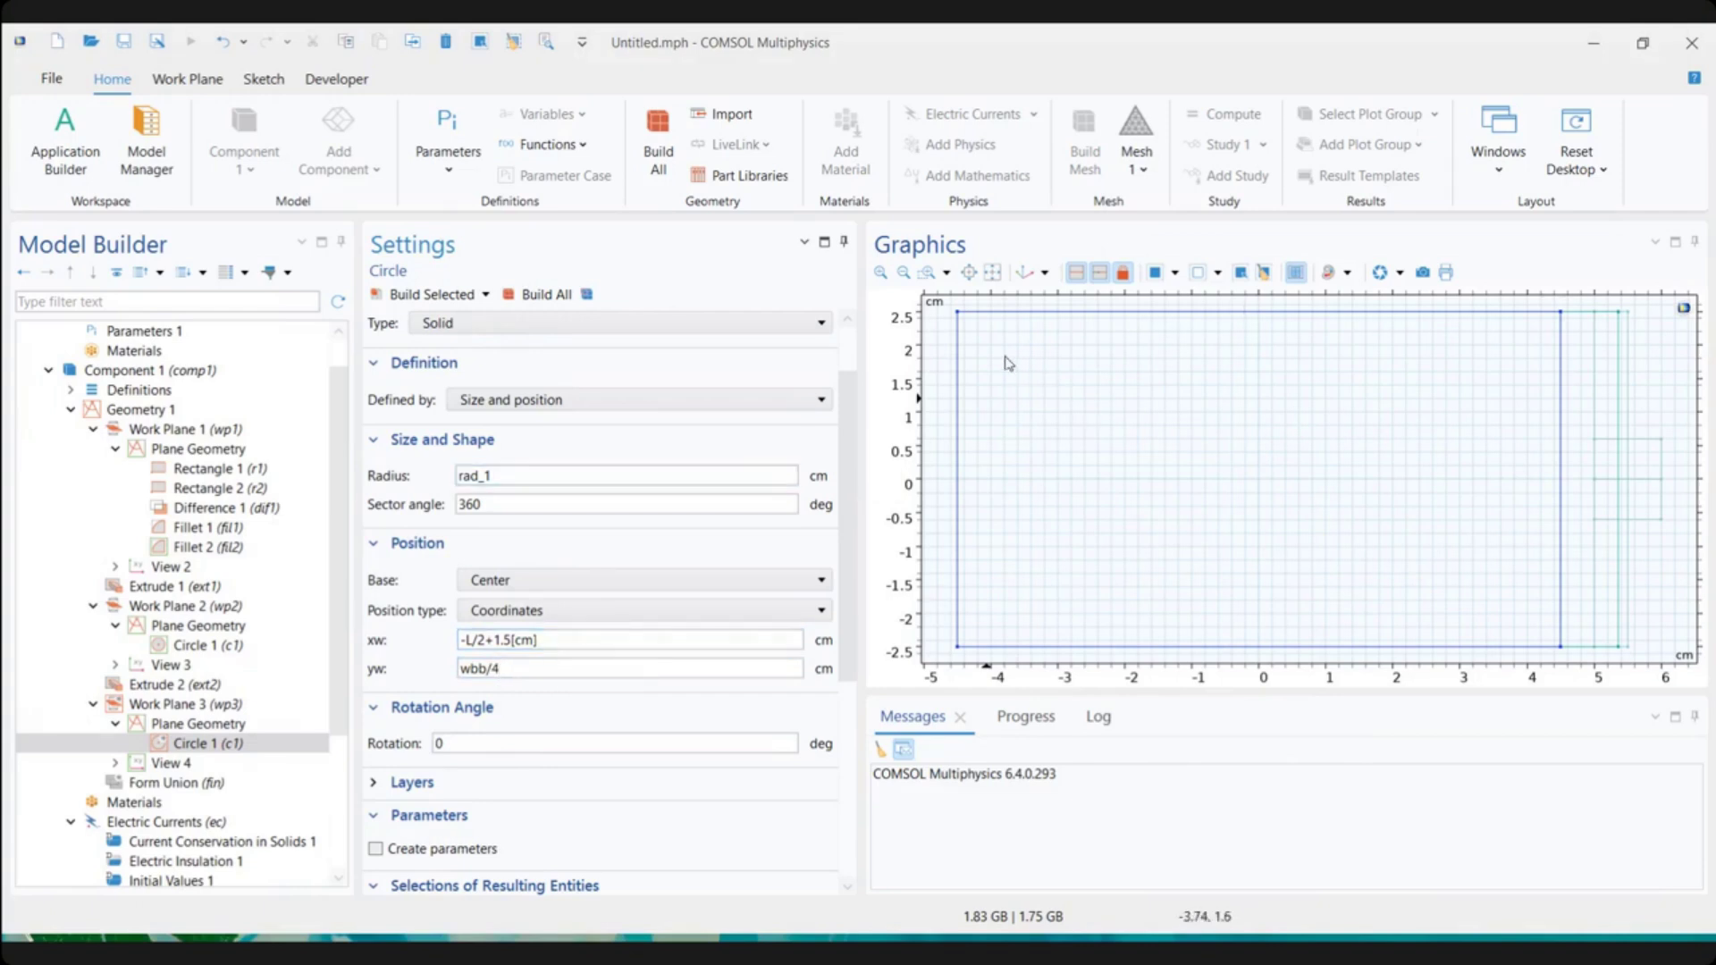
pyautogui.click(430, 292)
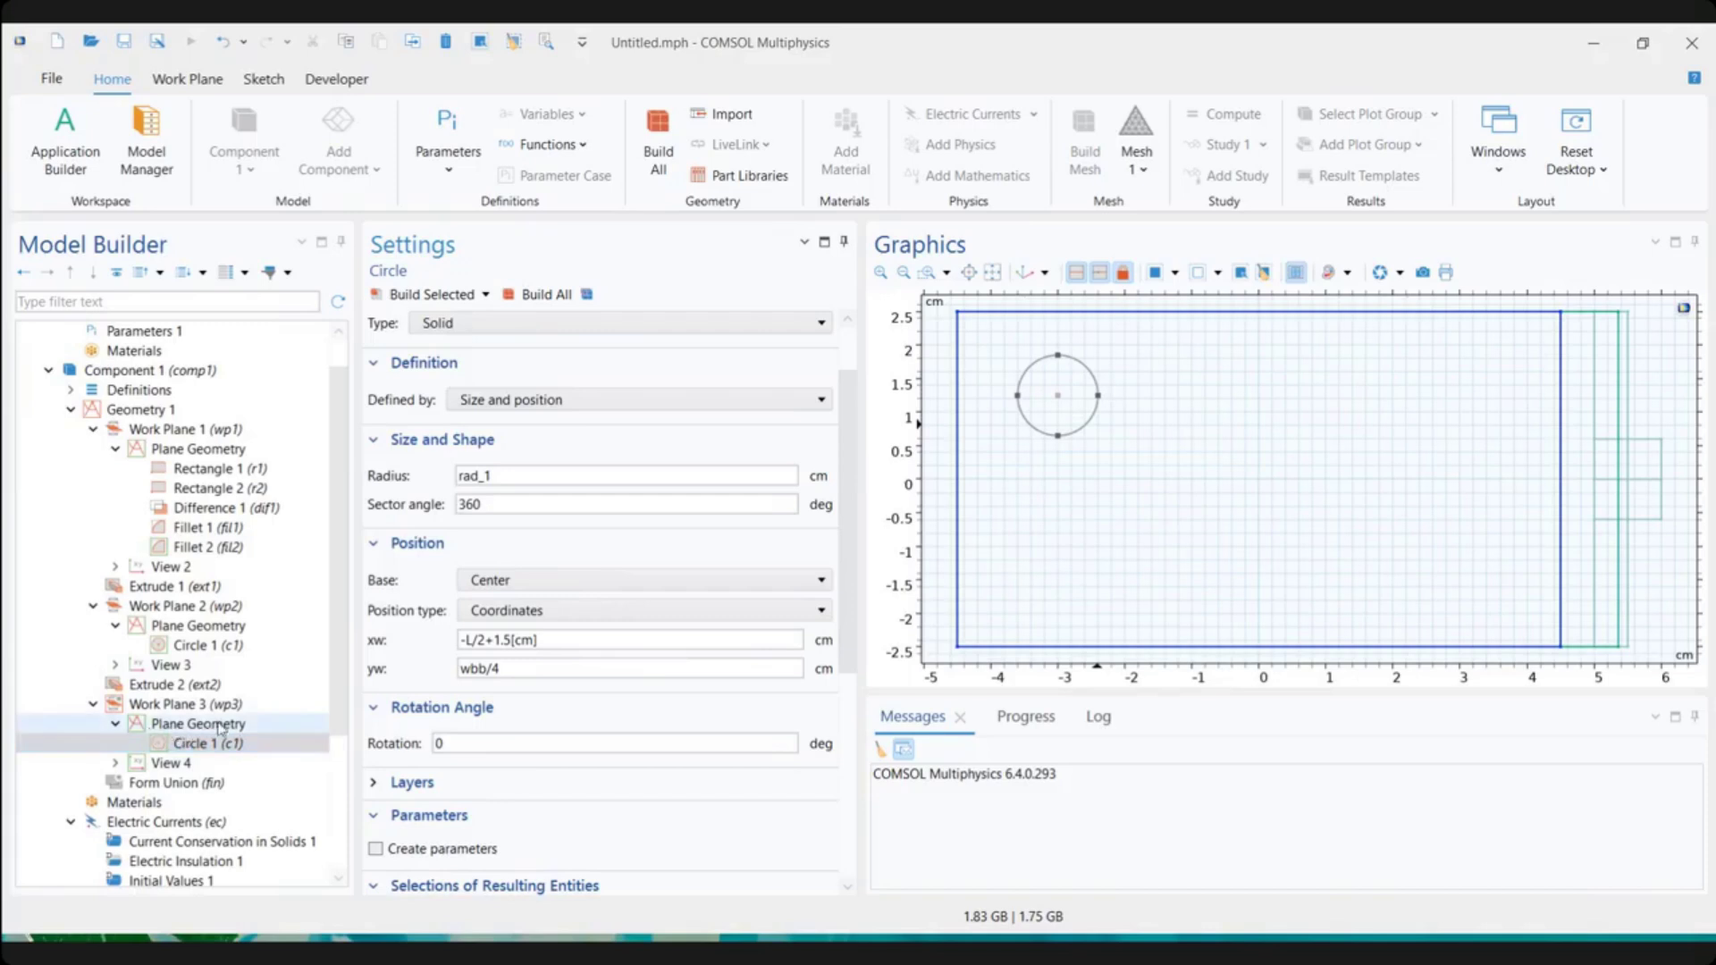
pyautogui.rightClick(219, 728)
pyautogui.moveTo(284, 325)
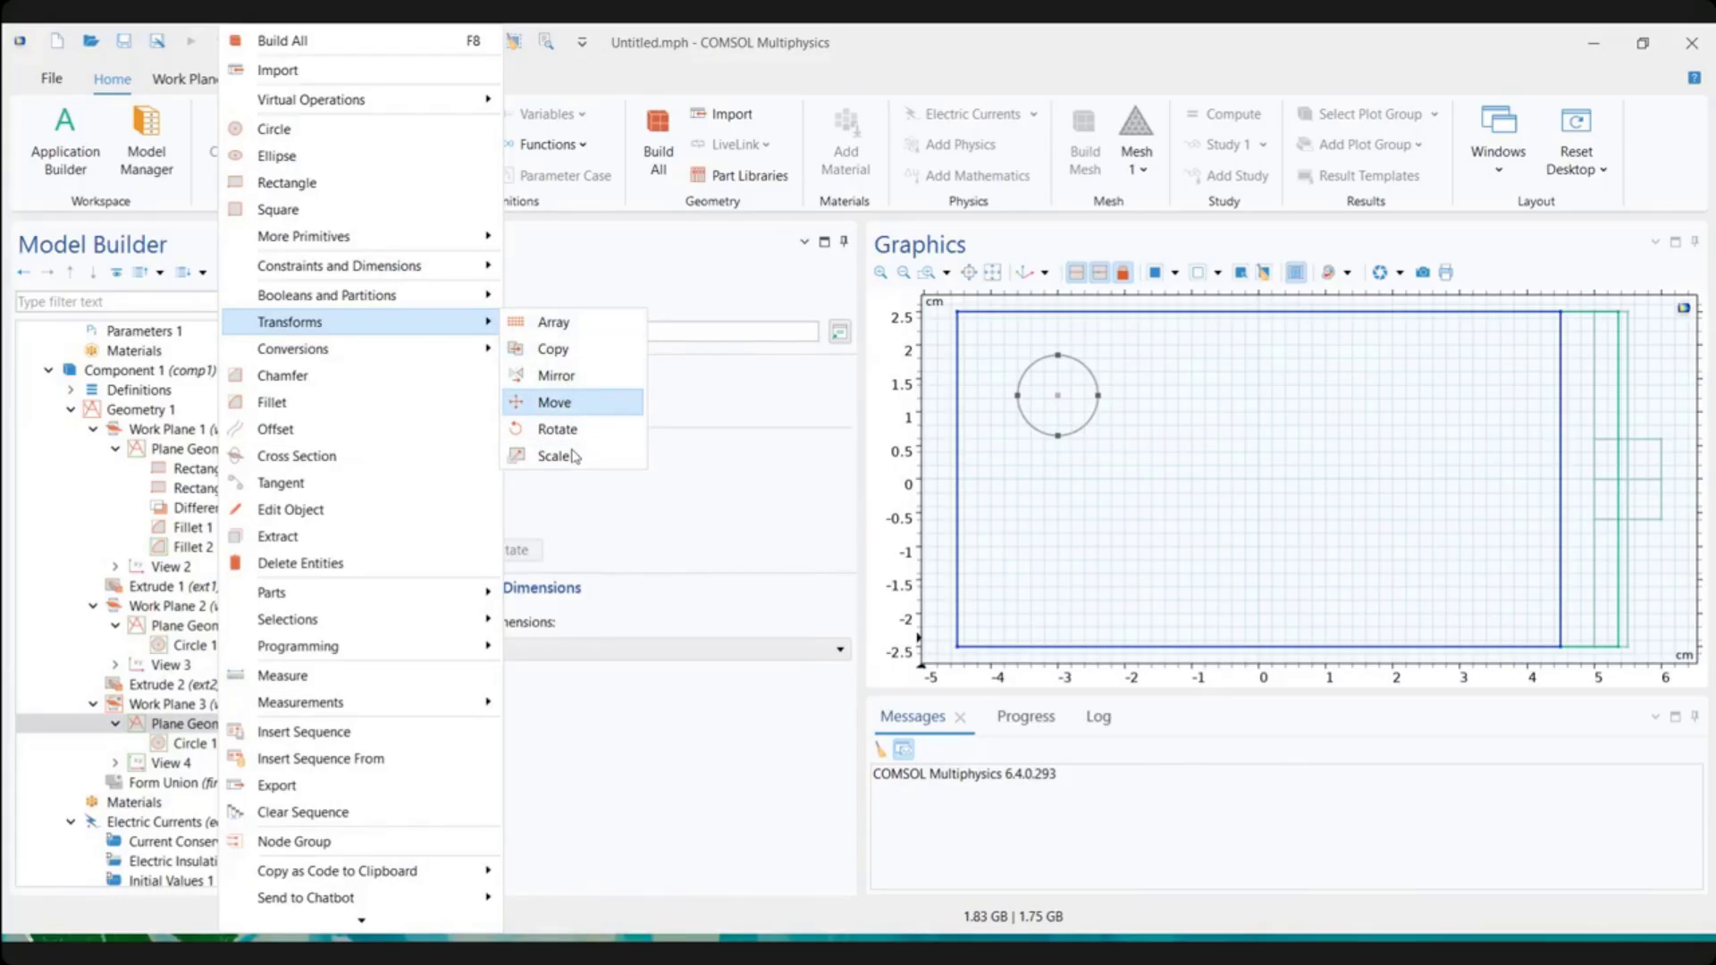
pyautogui.click(576, 356)
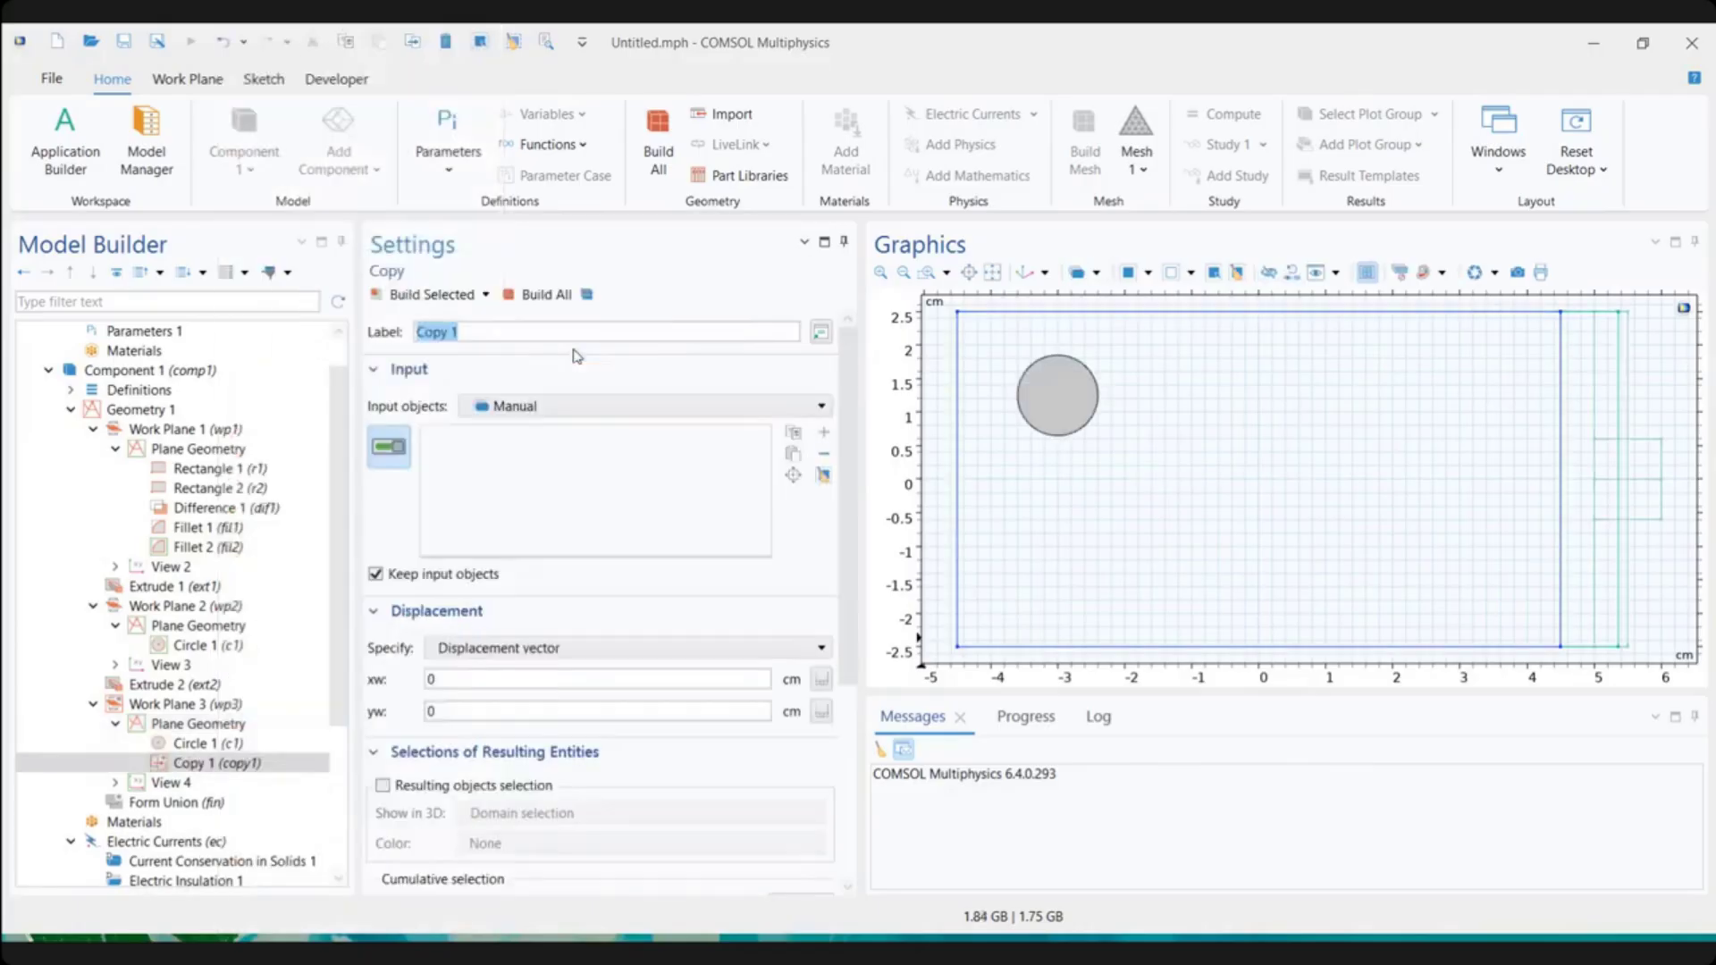
pyautogui.click(1046, 416)
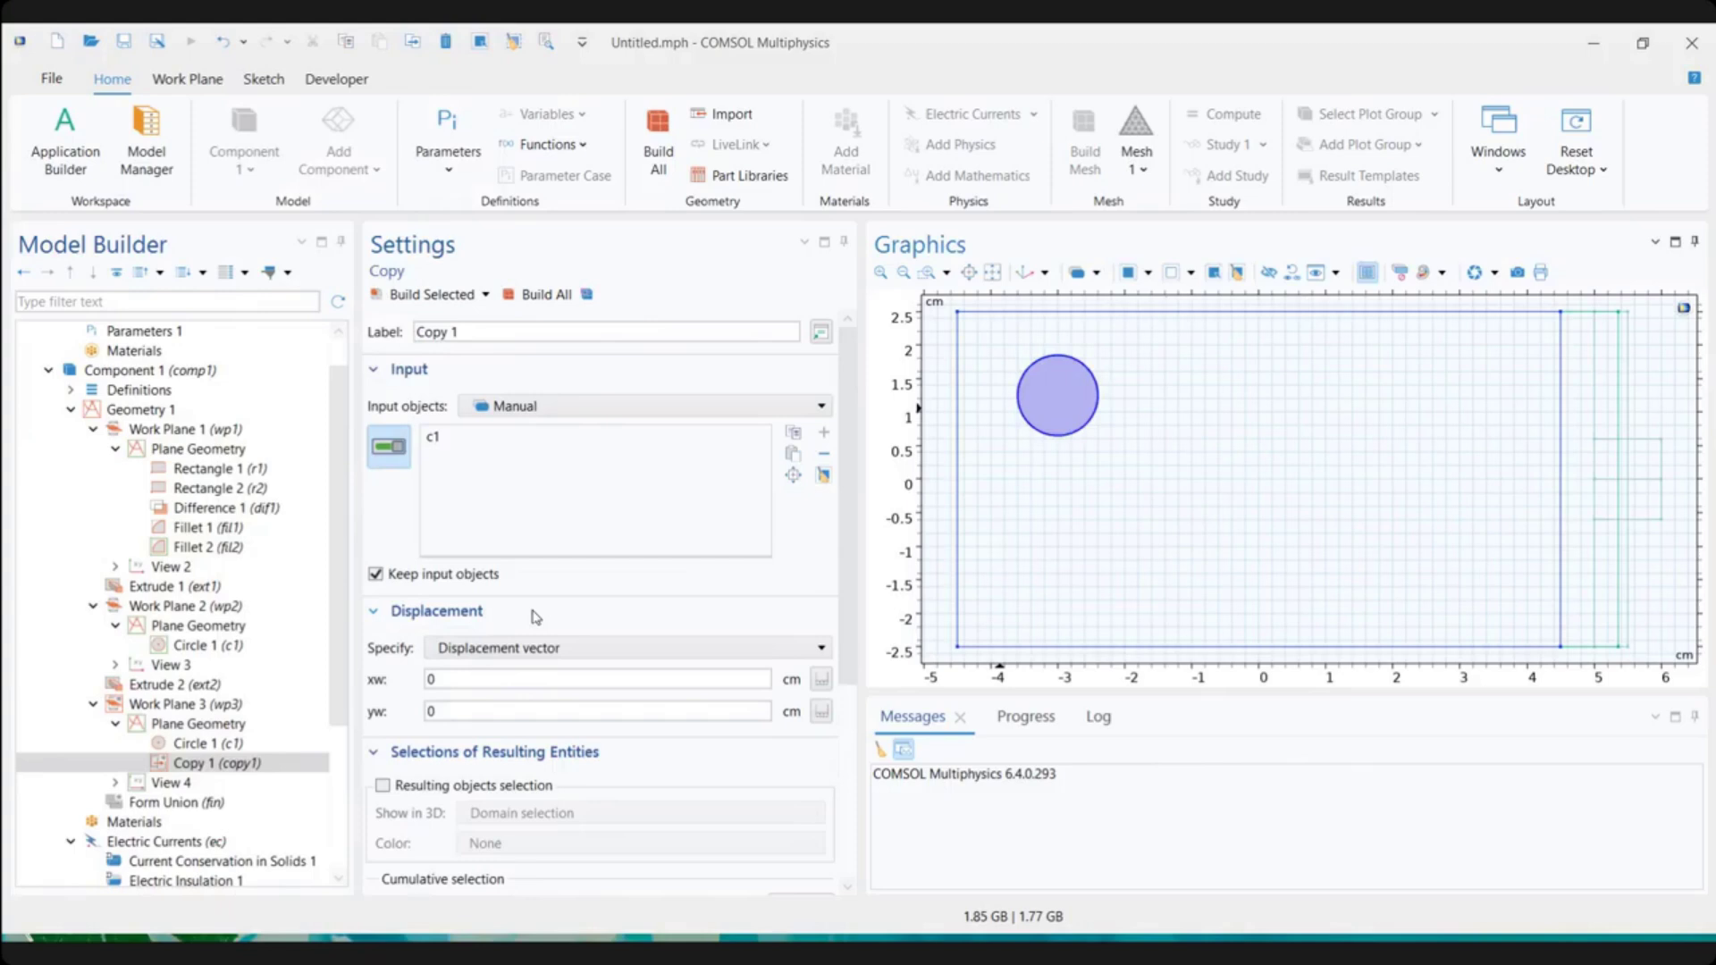
# Set the copy's yw displacement to -wbb/2 and build the second circle
pyautogui.click(430, 682)
pyautogui.doubleClick(428, 685)
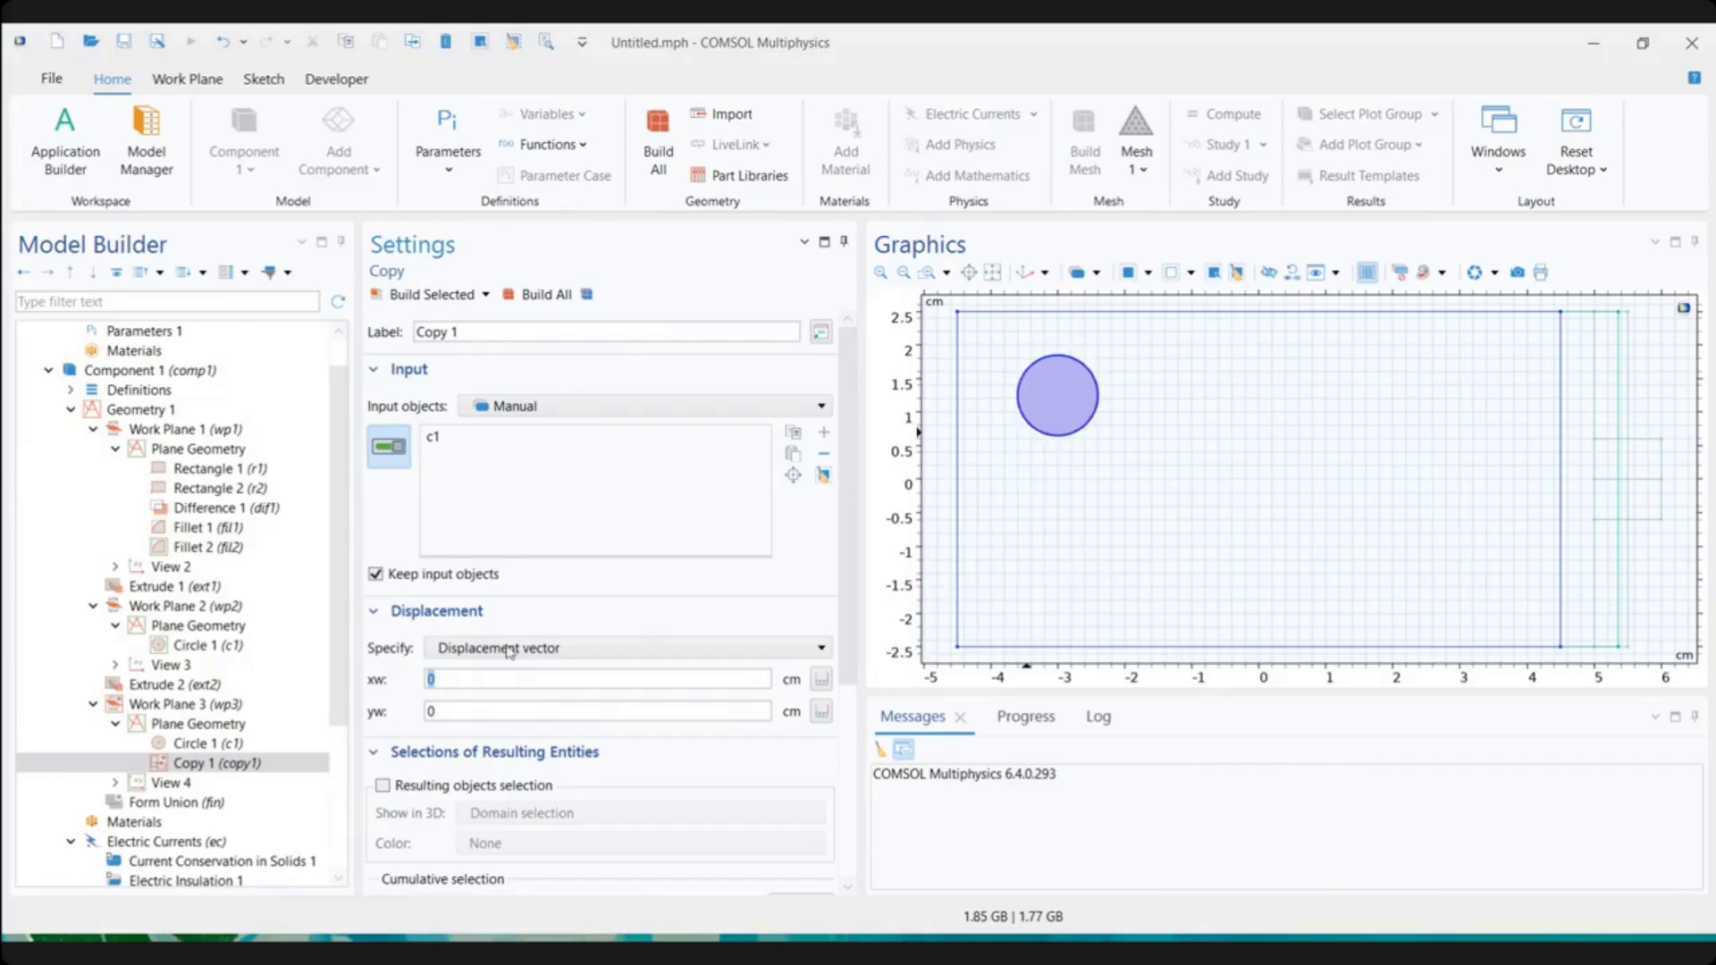
pyautogui.click(498, 703)
pyautogui.write('-wbb')
pyautogui.click(422, 298)
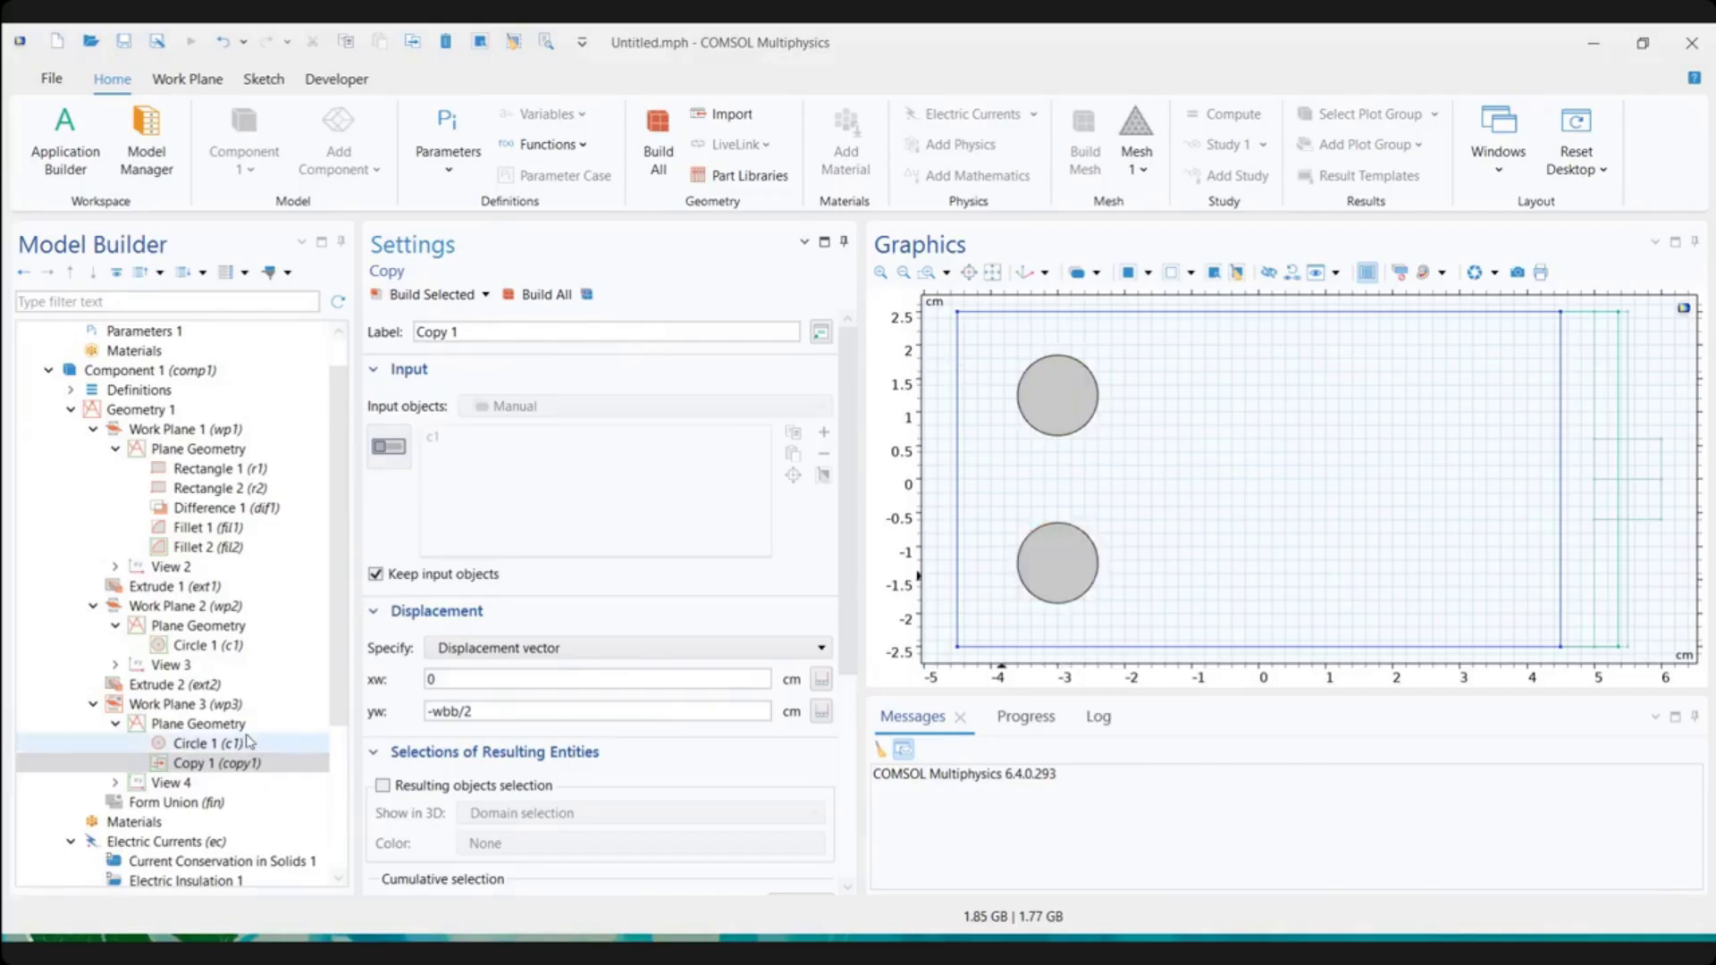
# Extrude Work Plane 3's two circles by a distance of -2*tbb through the horizontal leg and build the extrusion
pyautogui.rightClick(160, 708)
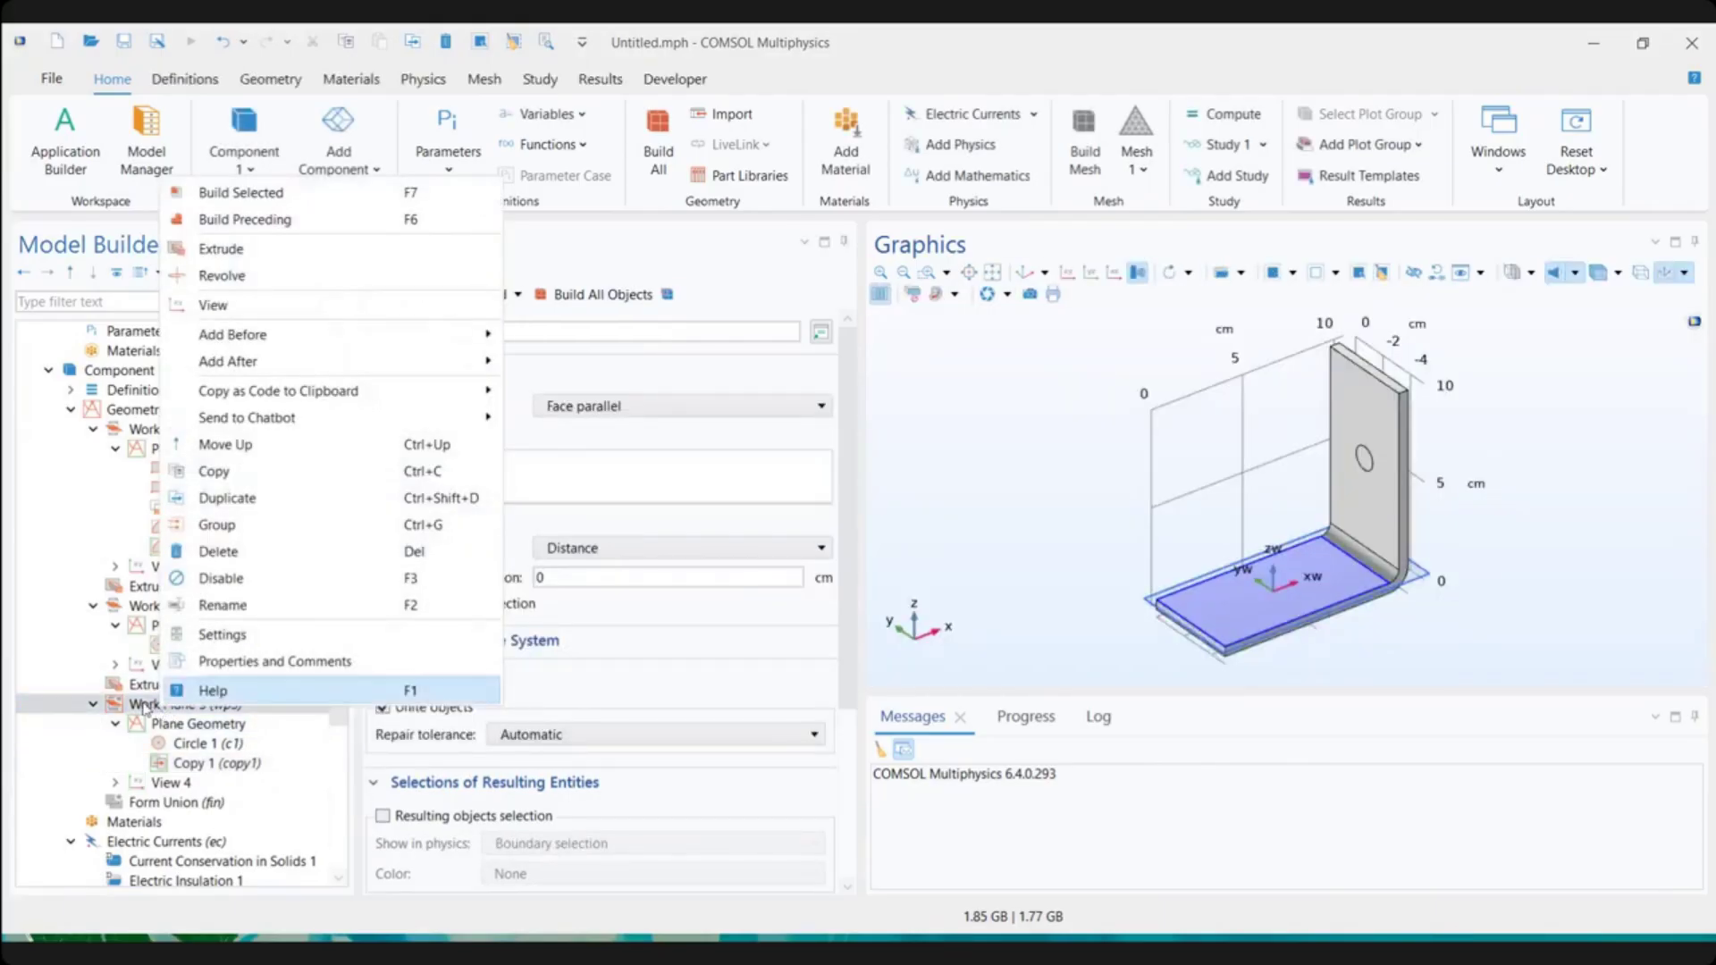
pyautogui.click(255, 253)
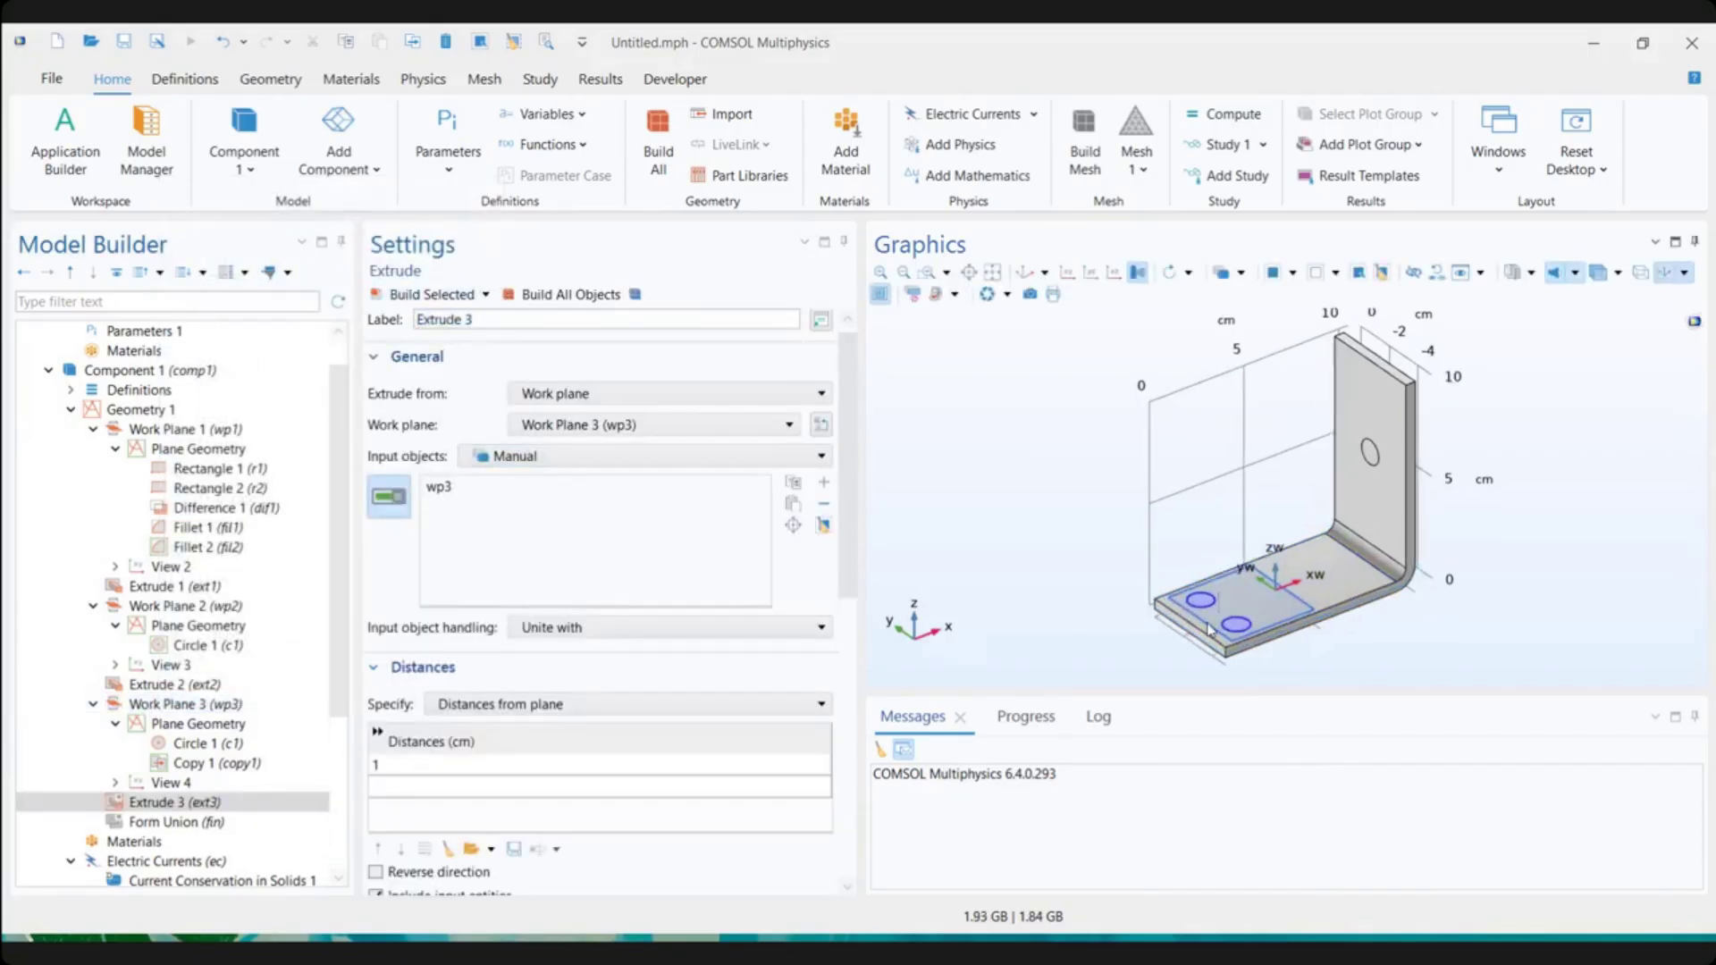
pyautogui.scroll(10, 1206, 624)
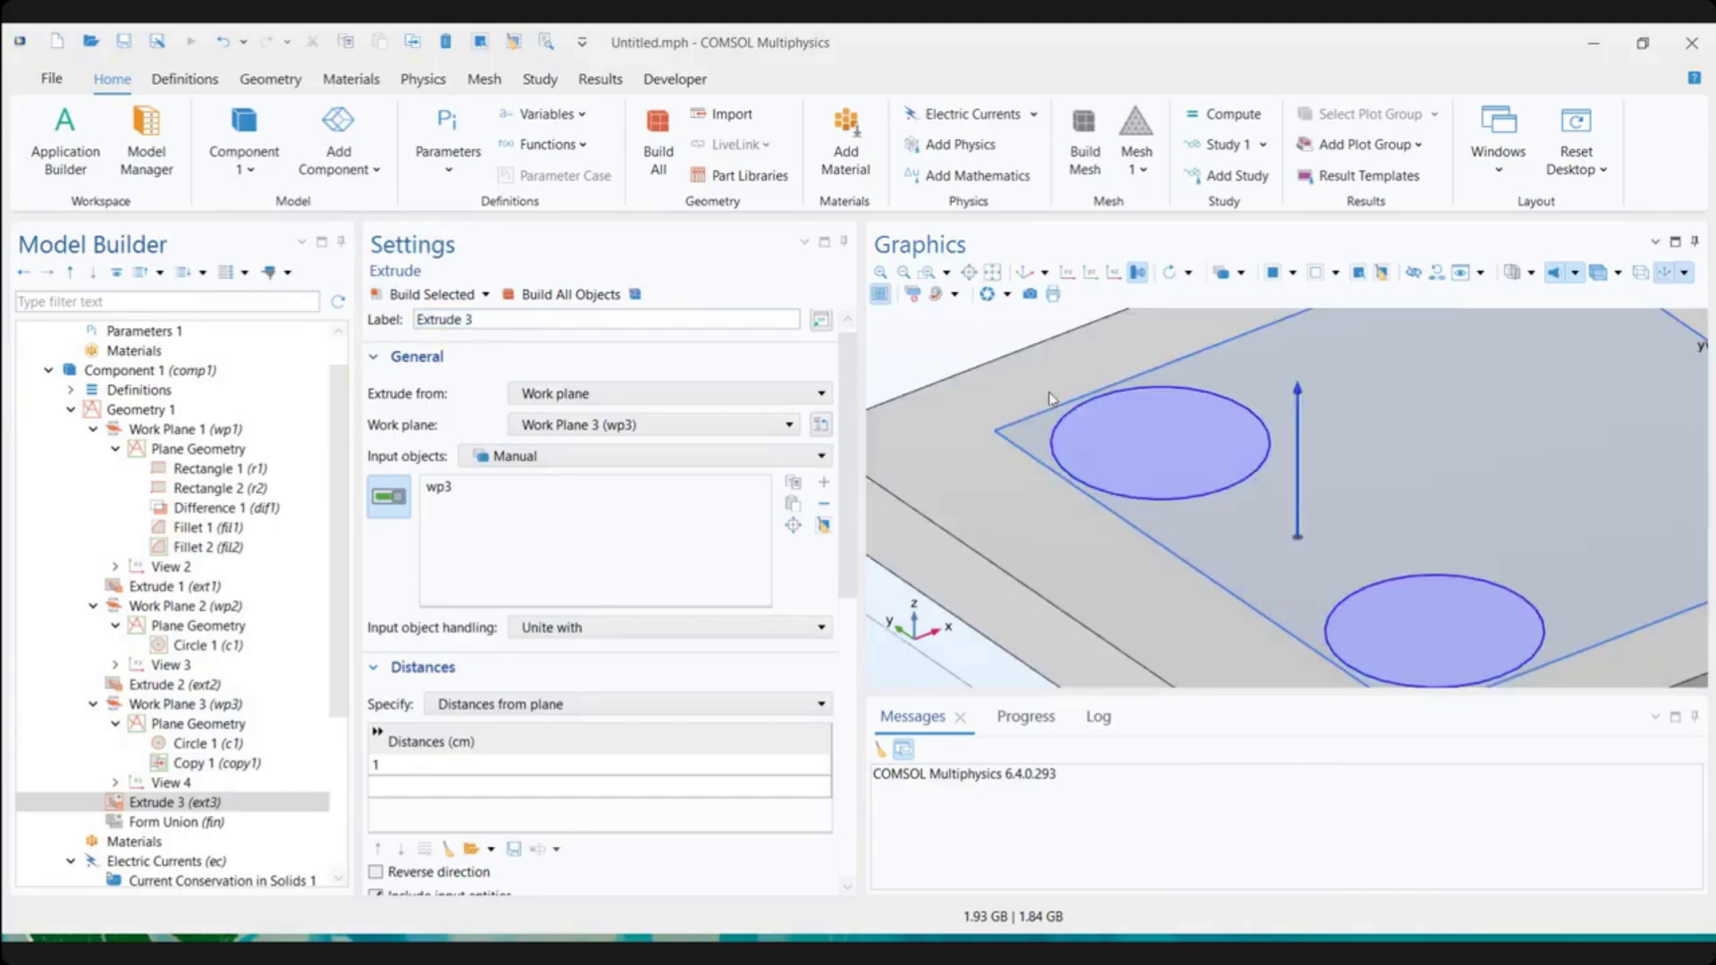
pyautogui.scroll(-10, 1050, 398)
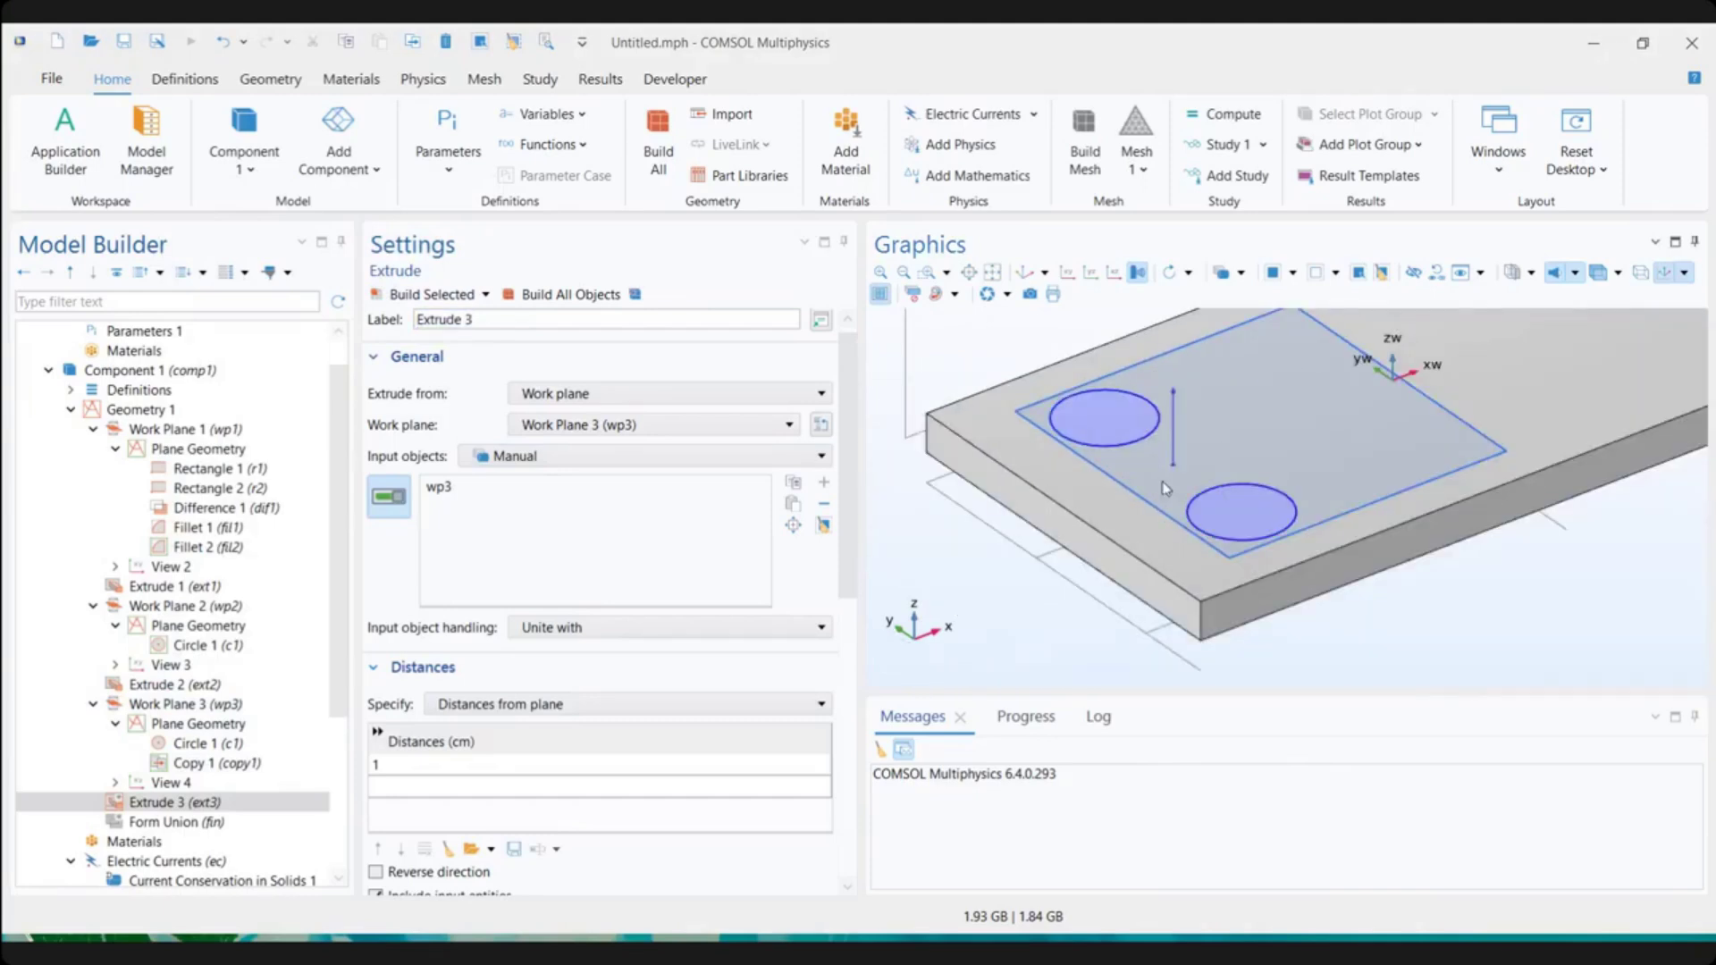
pyautogui.click(1097, 407)
pyautogui.click(454, 763)
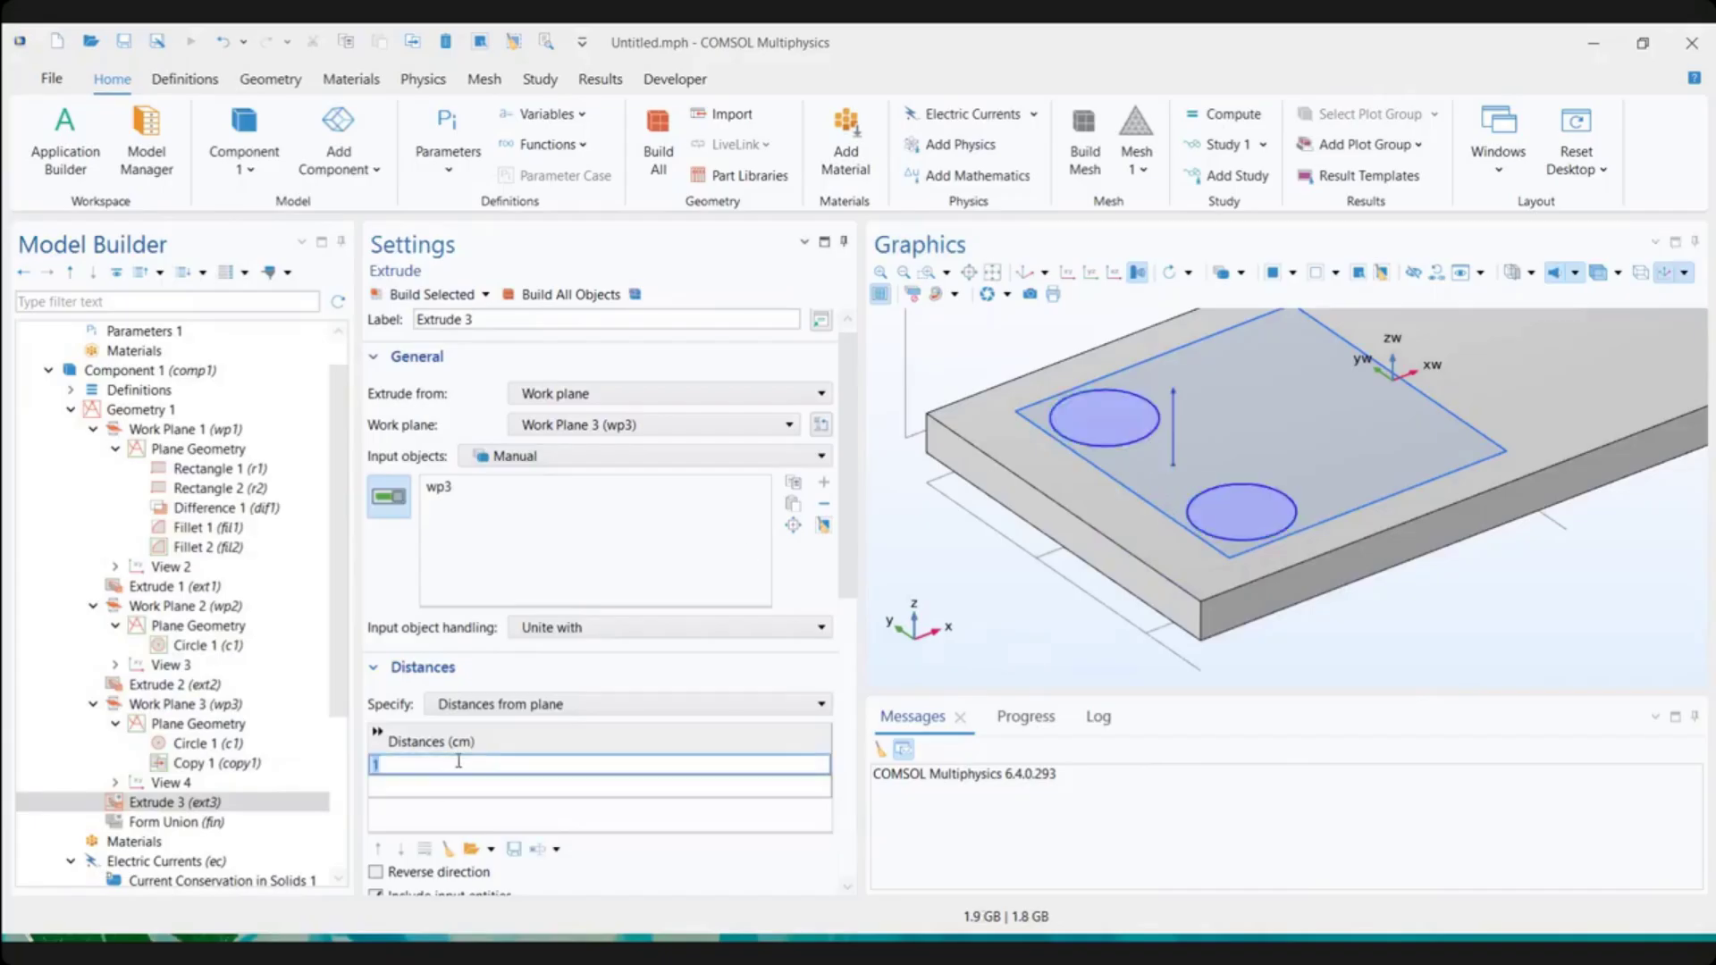
pyautogui.write('2*tbb')
pyautogui.write('-')
pyautogui.click(441, 304)
# Examine the cylinders in both bracket legs from several angles and in the default 3D view, with transparency turned on
pyautogui.moveTo(1198, 518); pyautogui.dragTo(1172, 479)
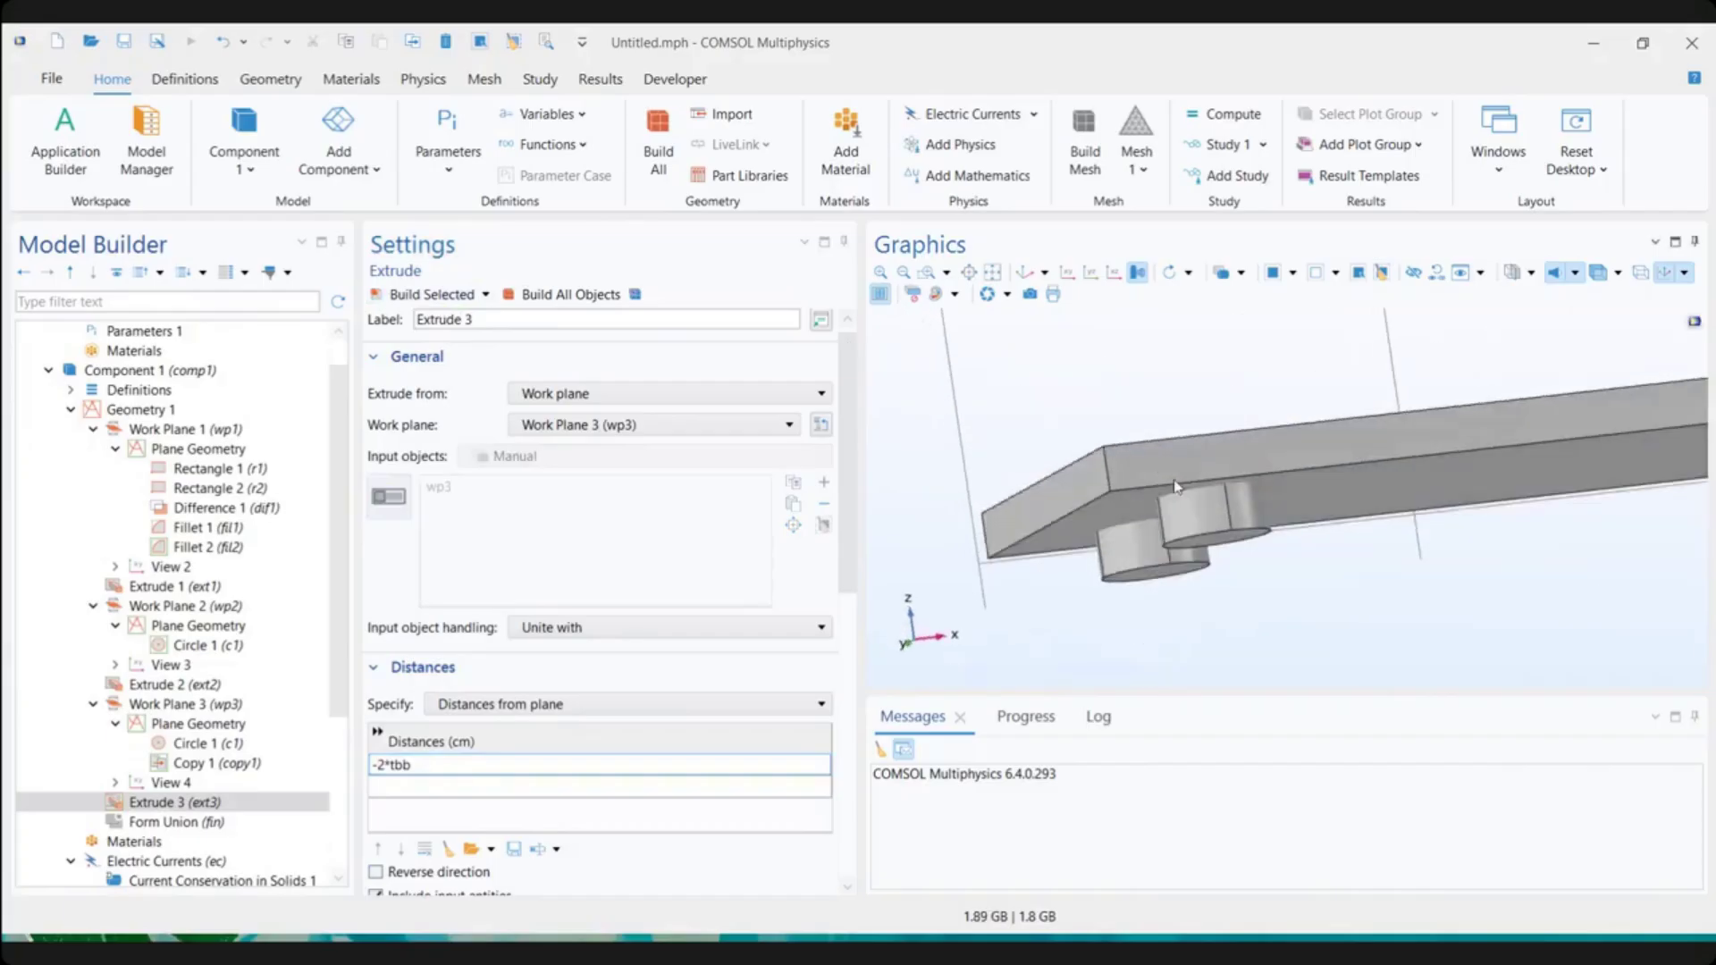
pyautogui.click(1024, 272)
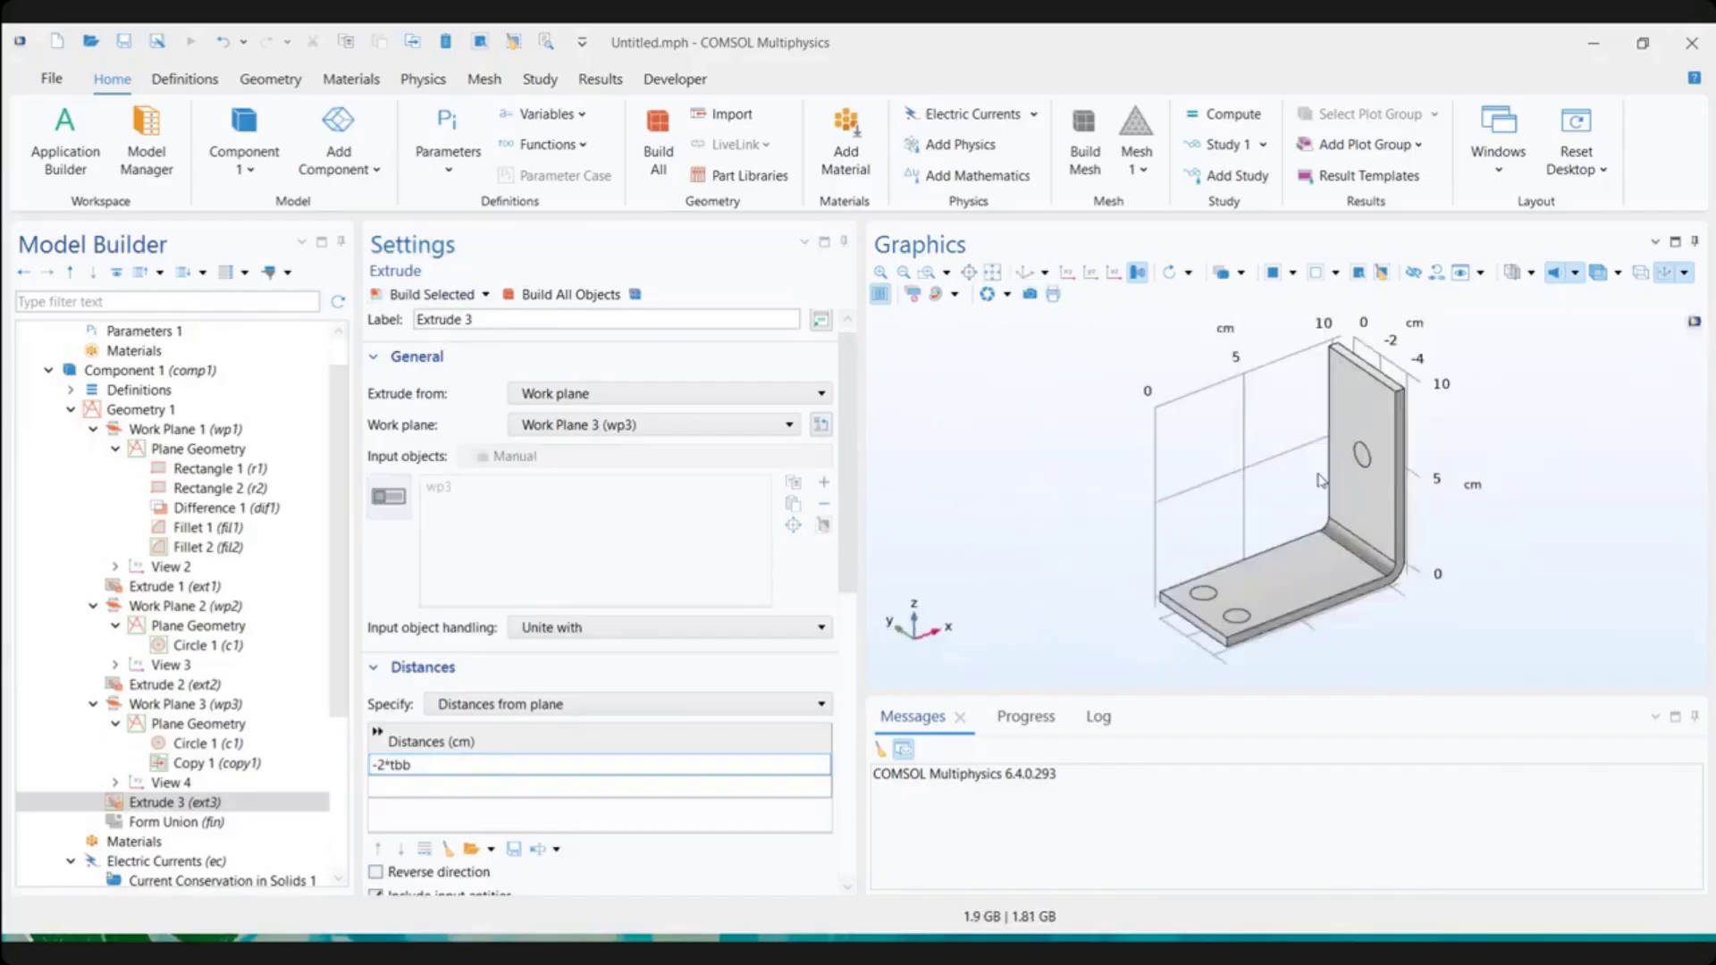
pyautogui.moveTo(1500, 548); pyautogui.dragTo(1151, 398)
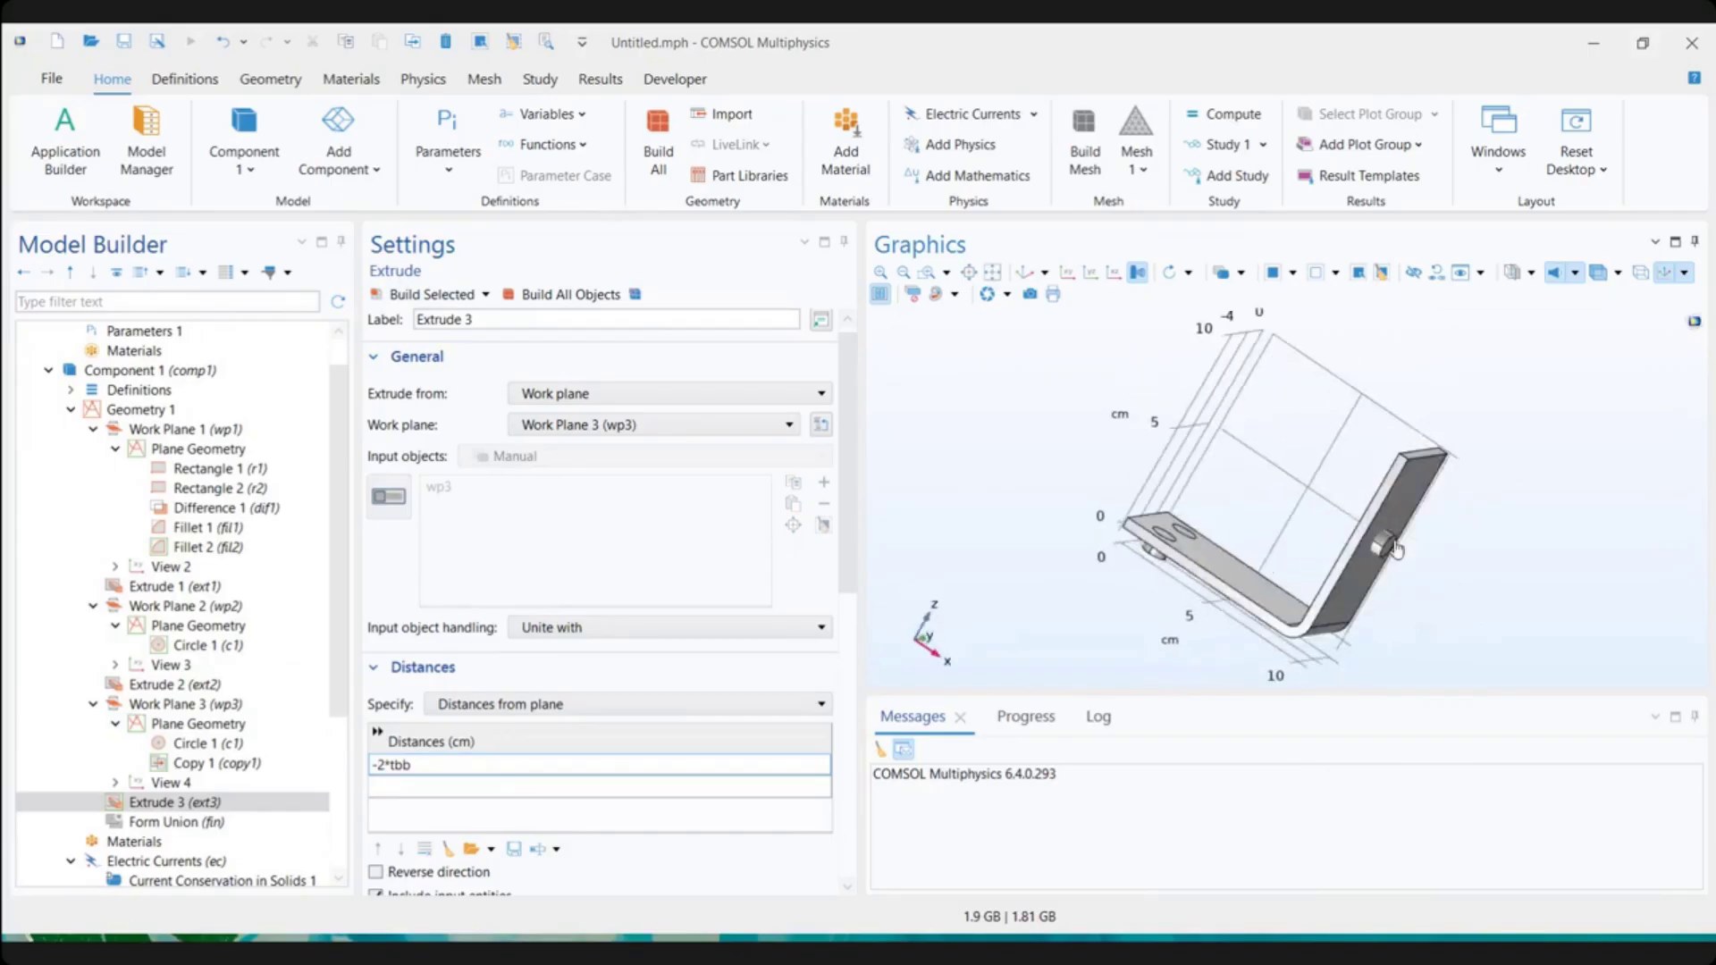
pyautogui.click(1026, 271)
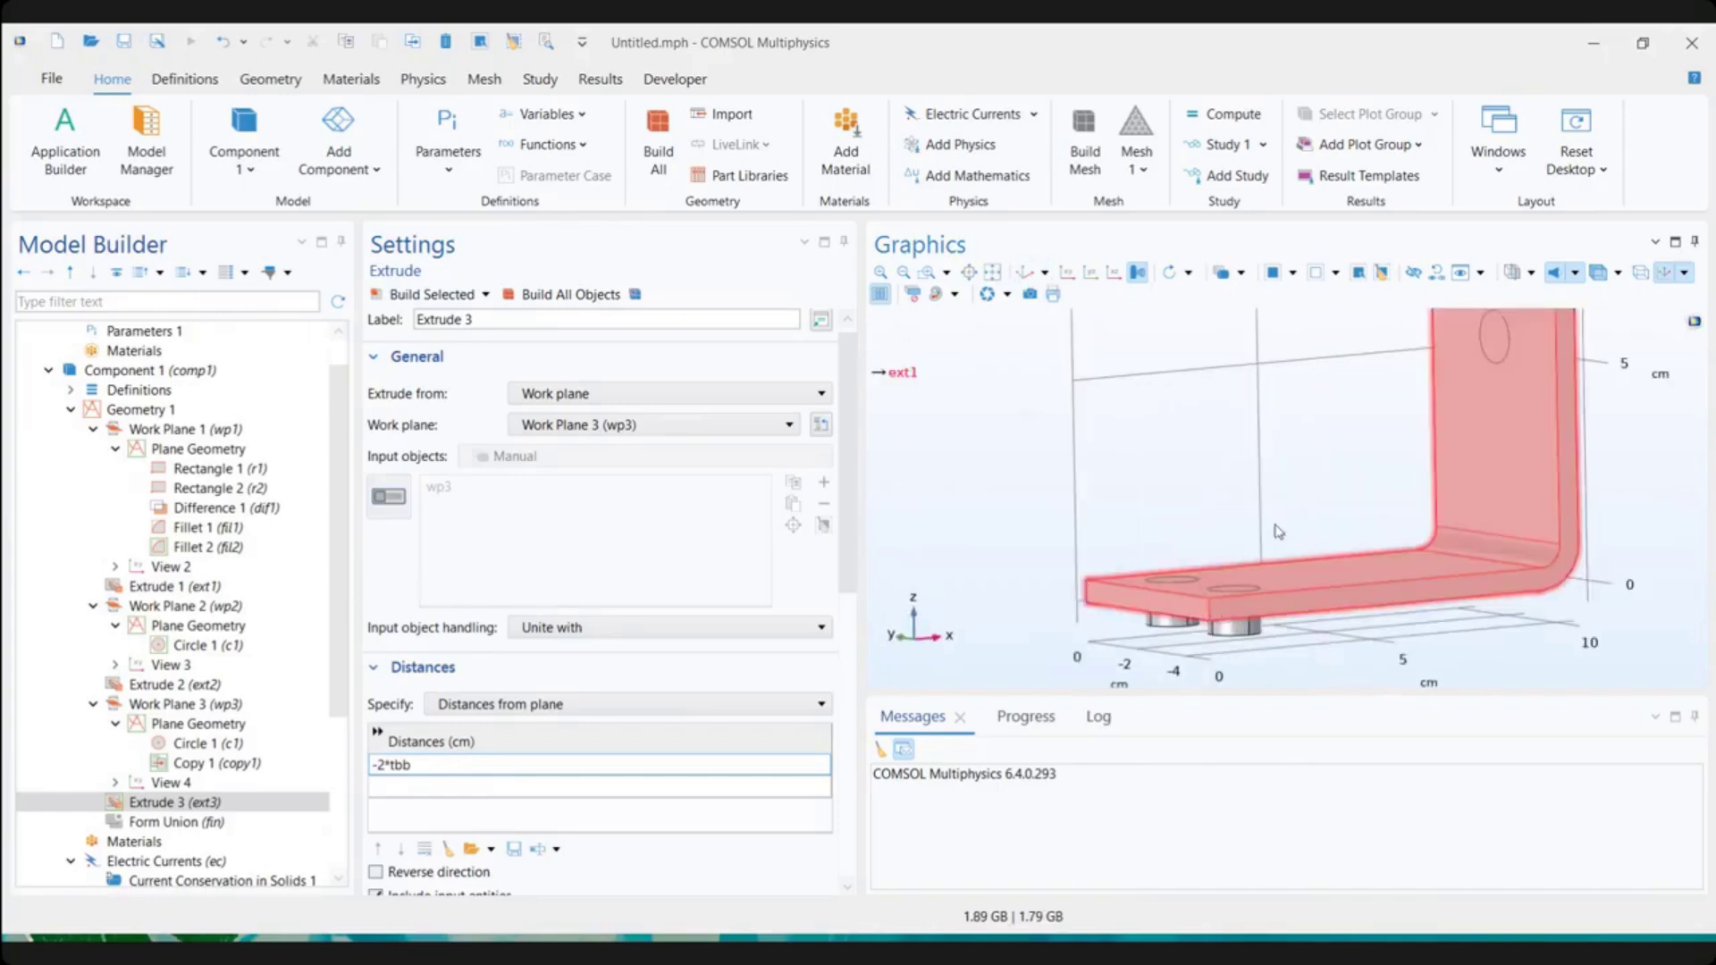
pyautogui.scroll(3, 1325, 508)
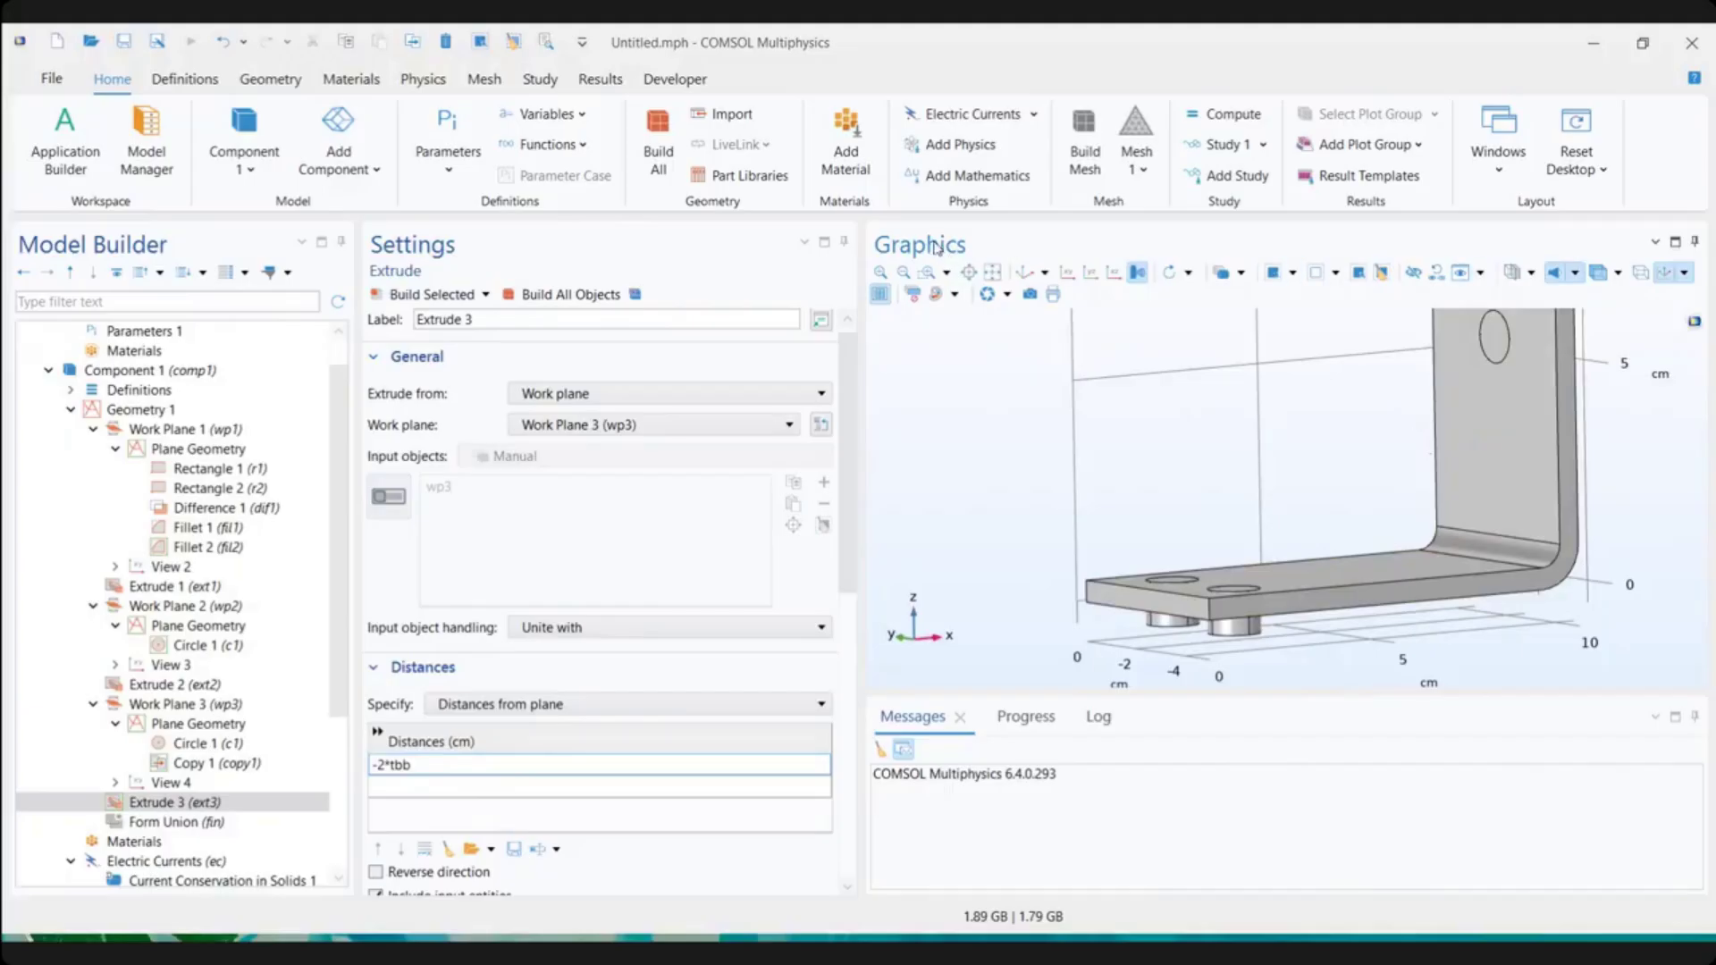
pyautogui.click(1598, 272)
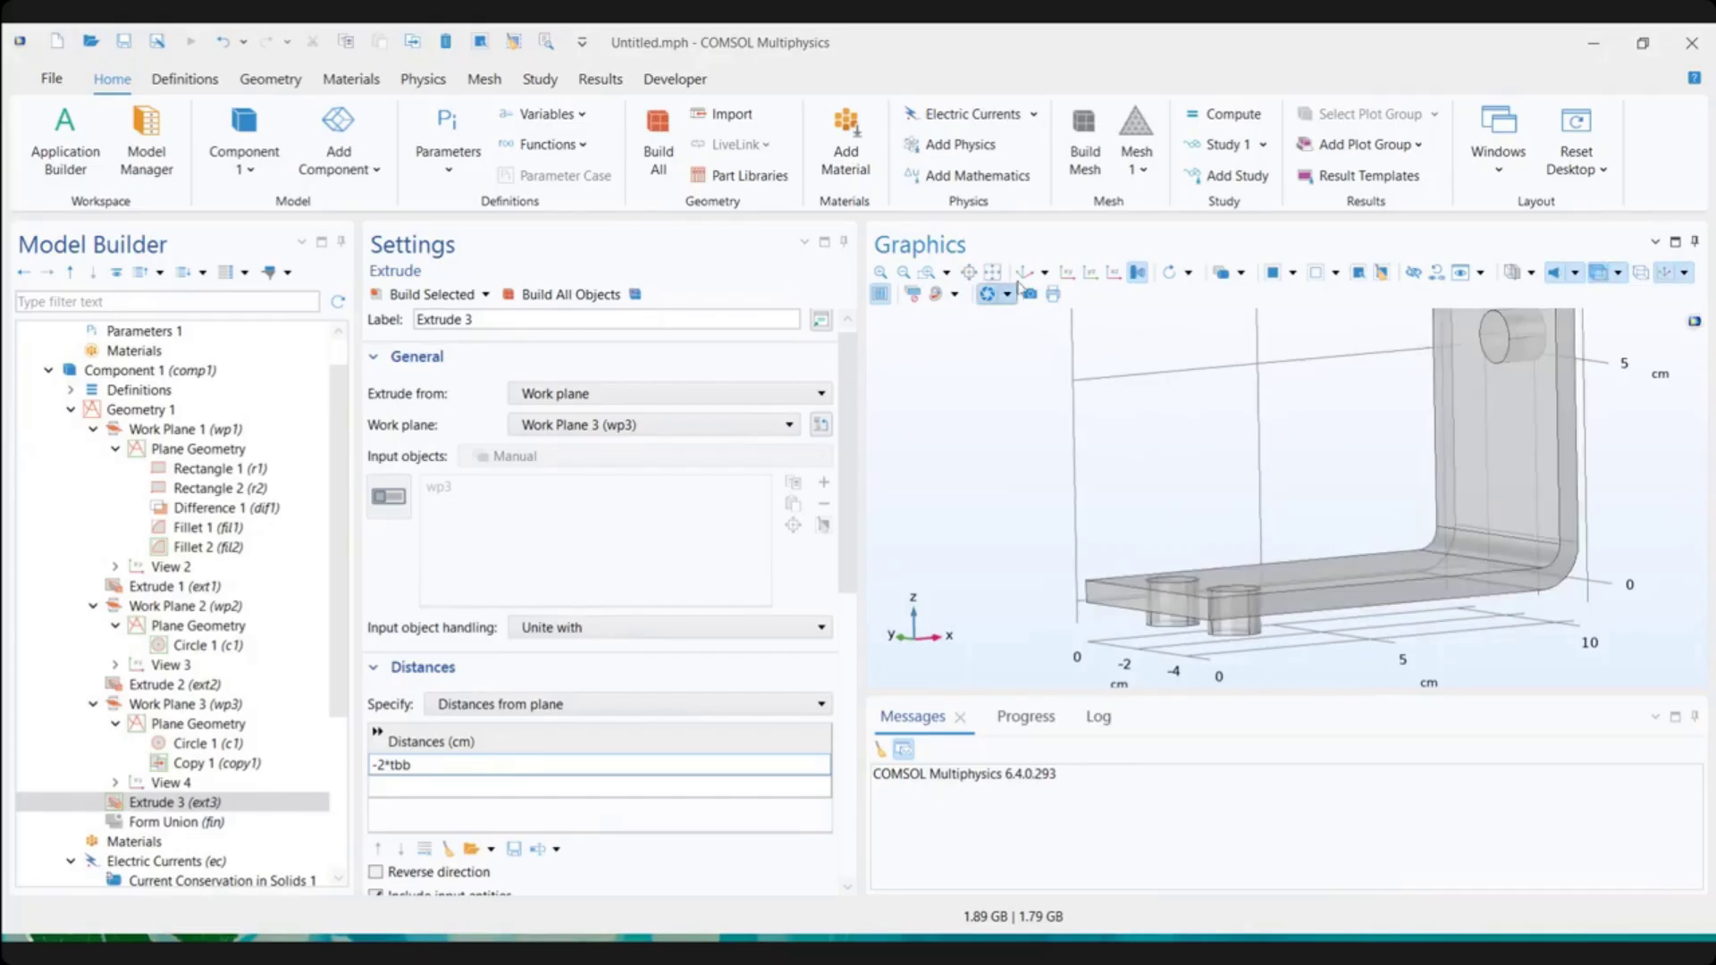
pyautogui.click(988, 293)
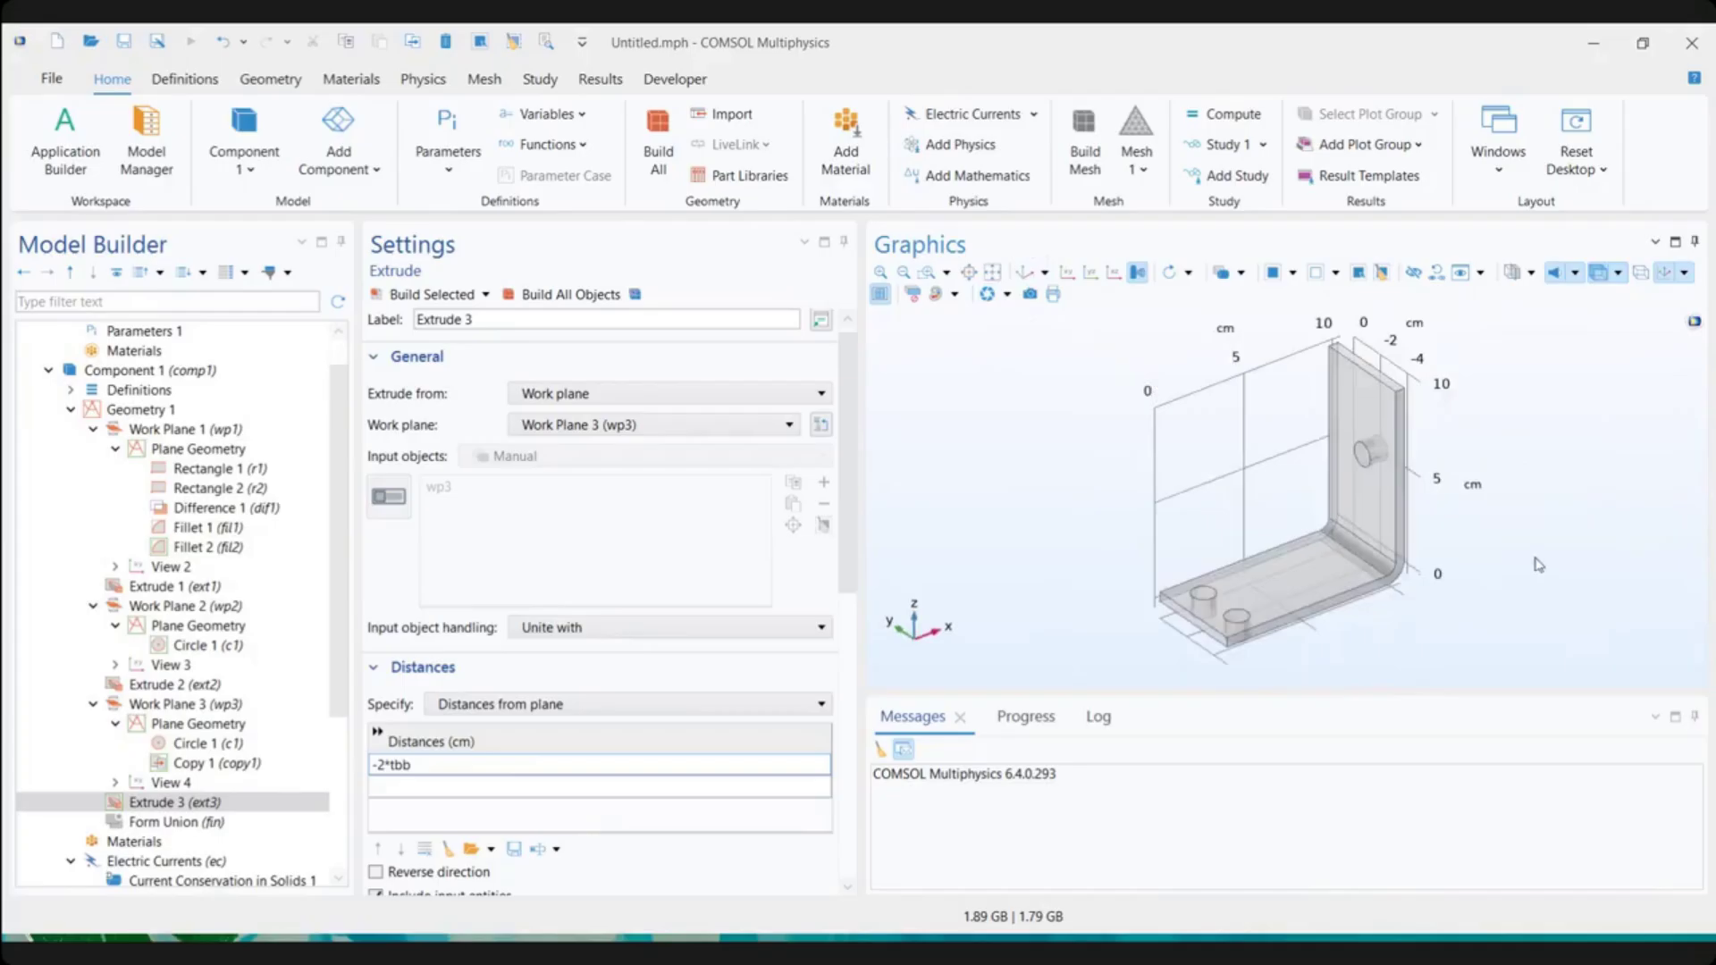
pyautogui.moveTo(1501, 517); pyautogui.dragTo(1151, 726)
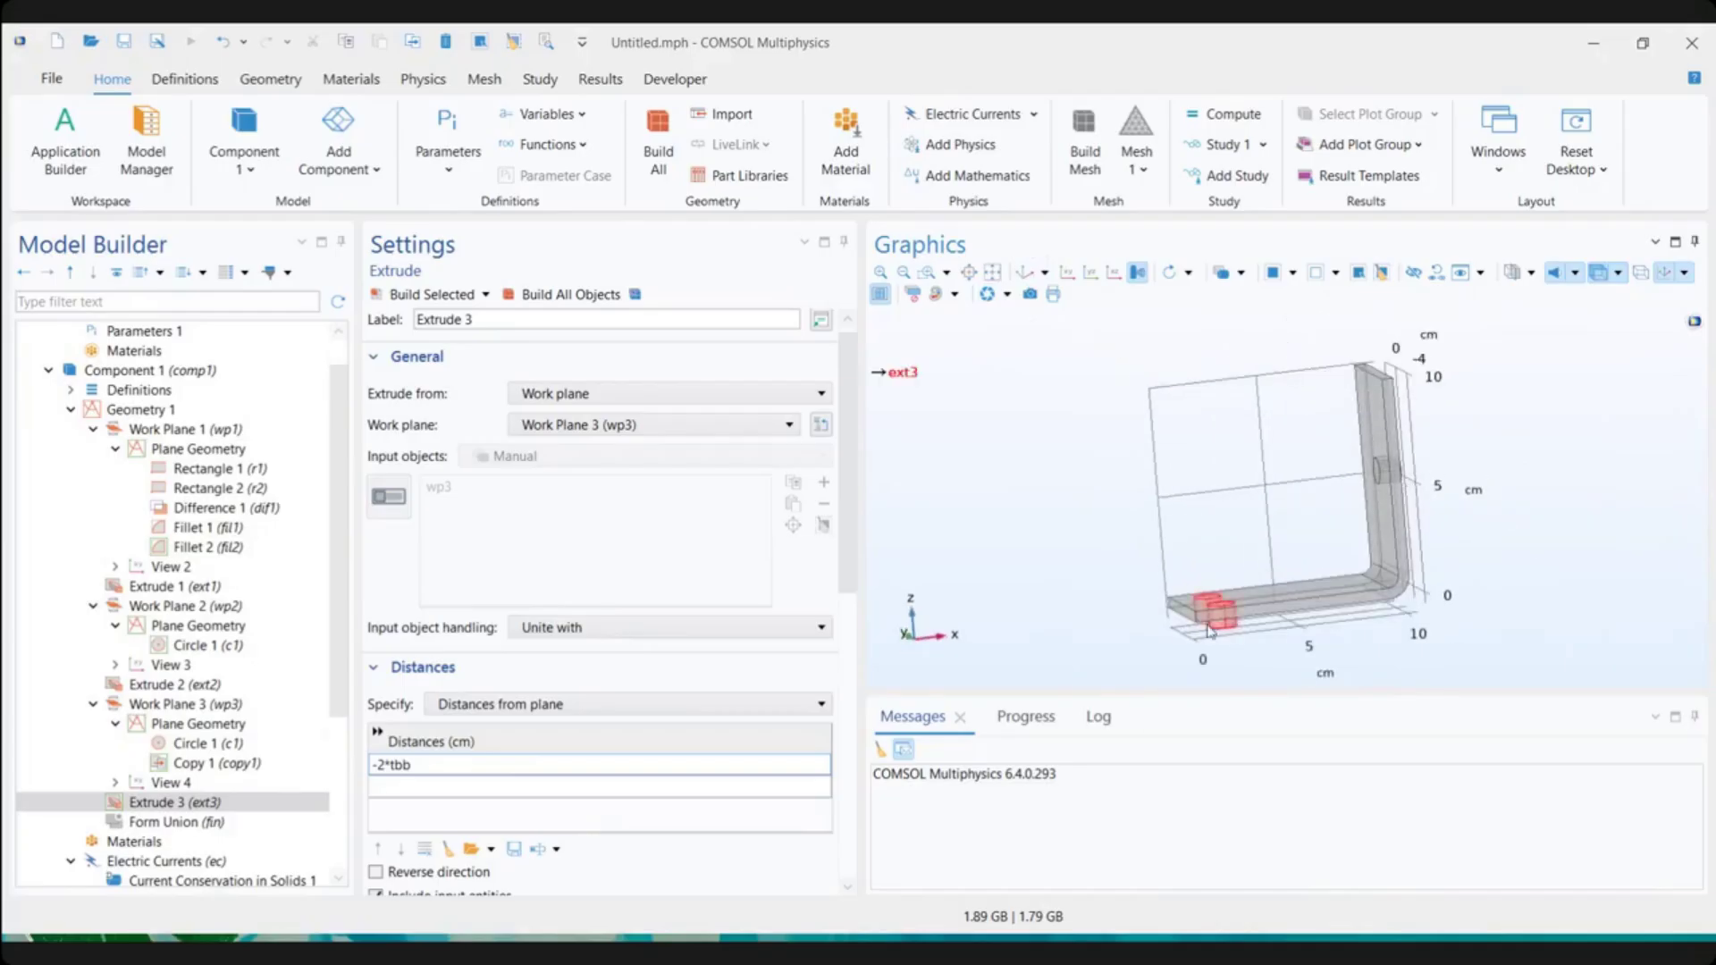
pyautogui.scroll(8, 1219, 612)
pyautogui.click(1025, 272)
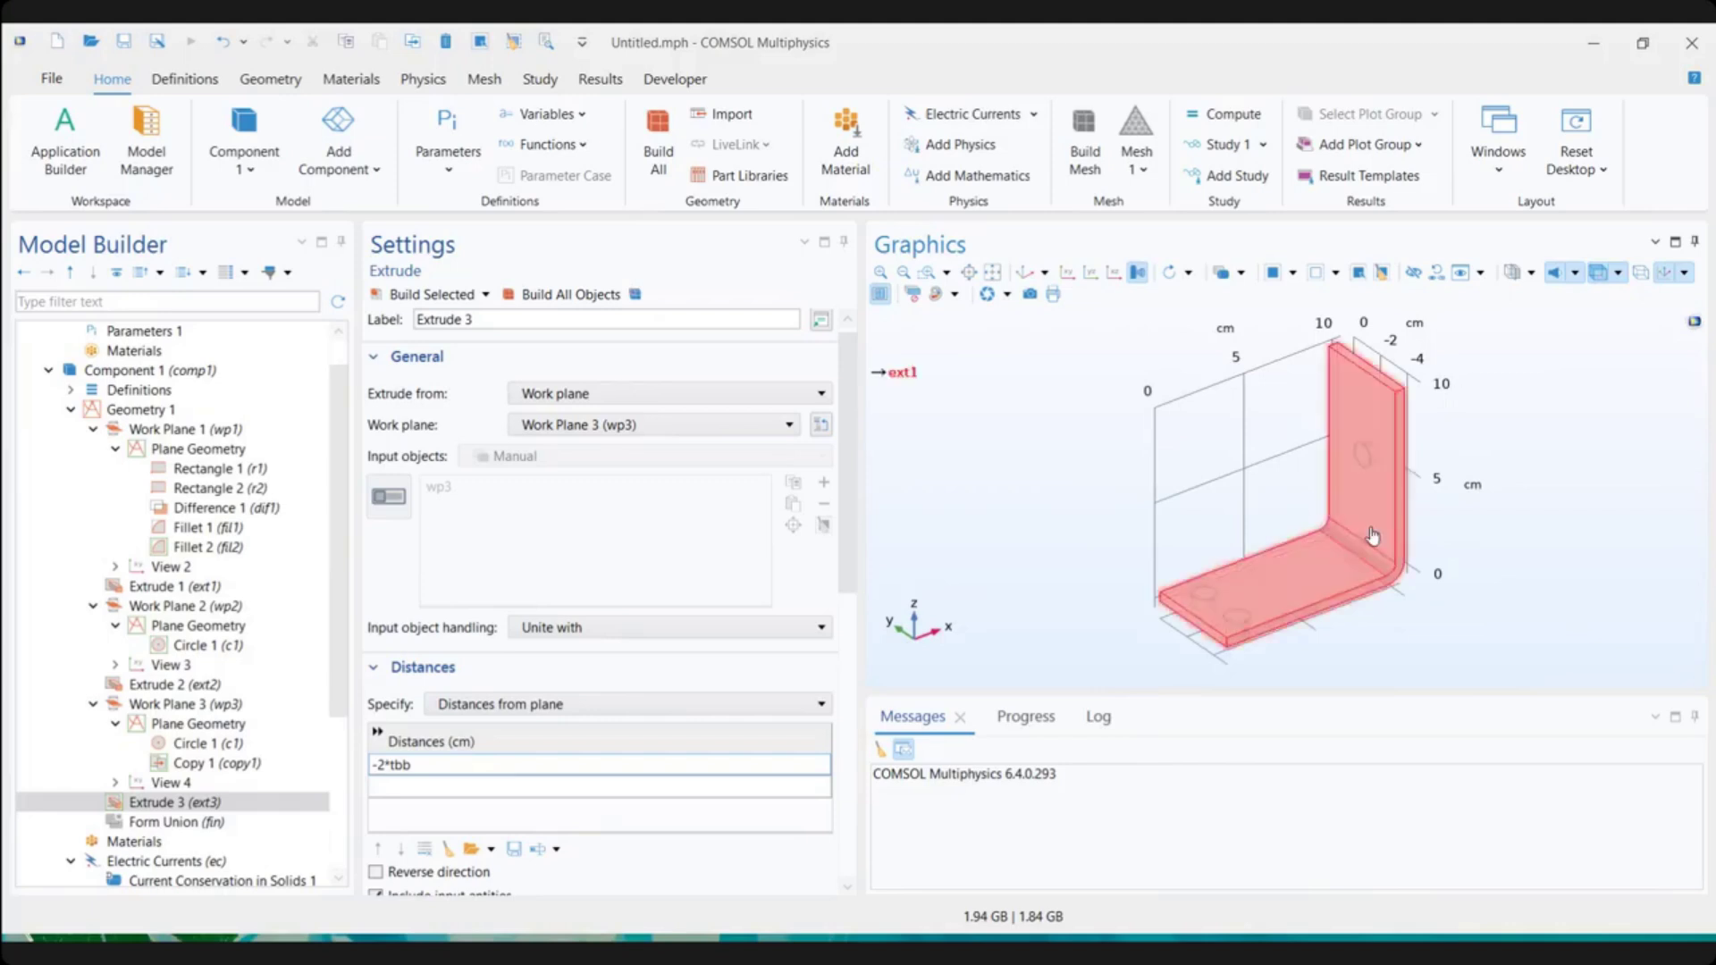
# Collapse the geometry sequence and open the Material Browser for Component 1's materials
pyautogui.scroll(-1, 333, 559)
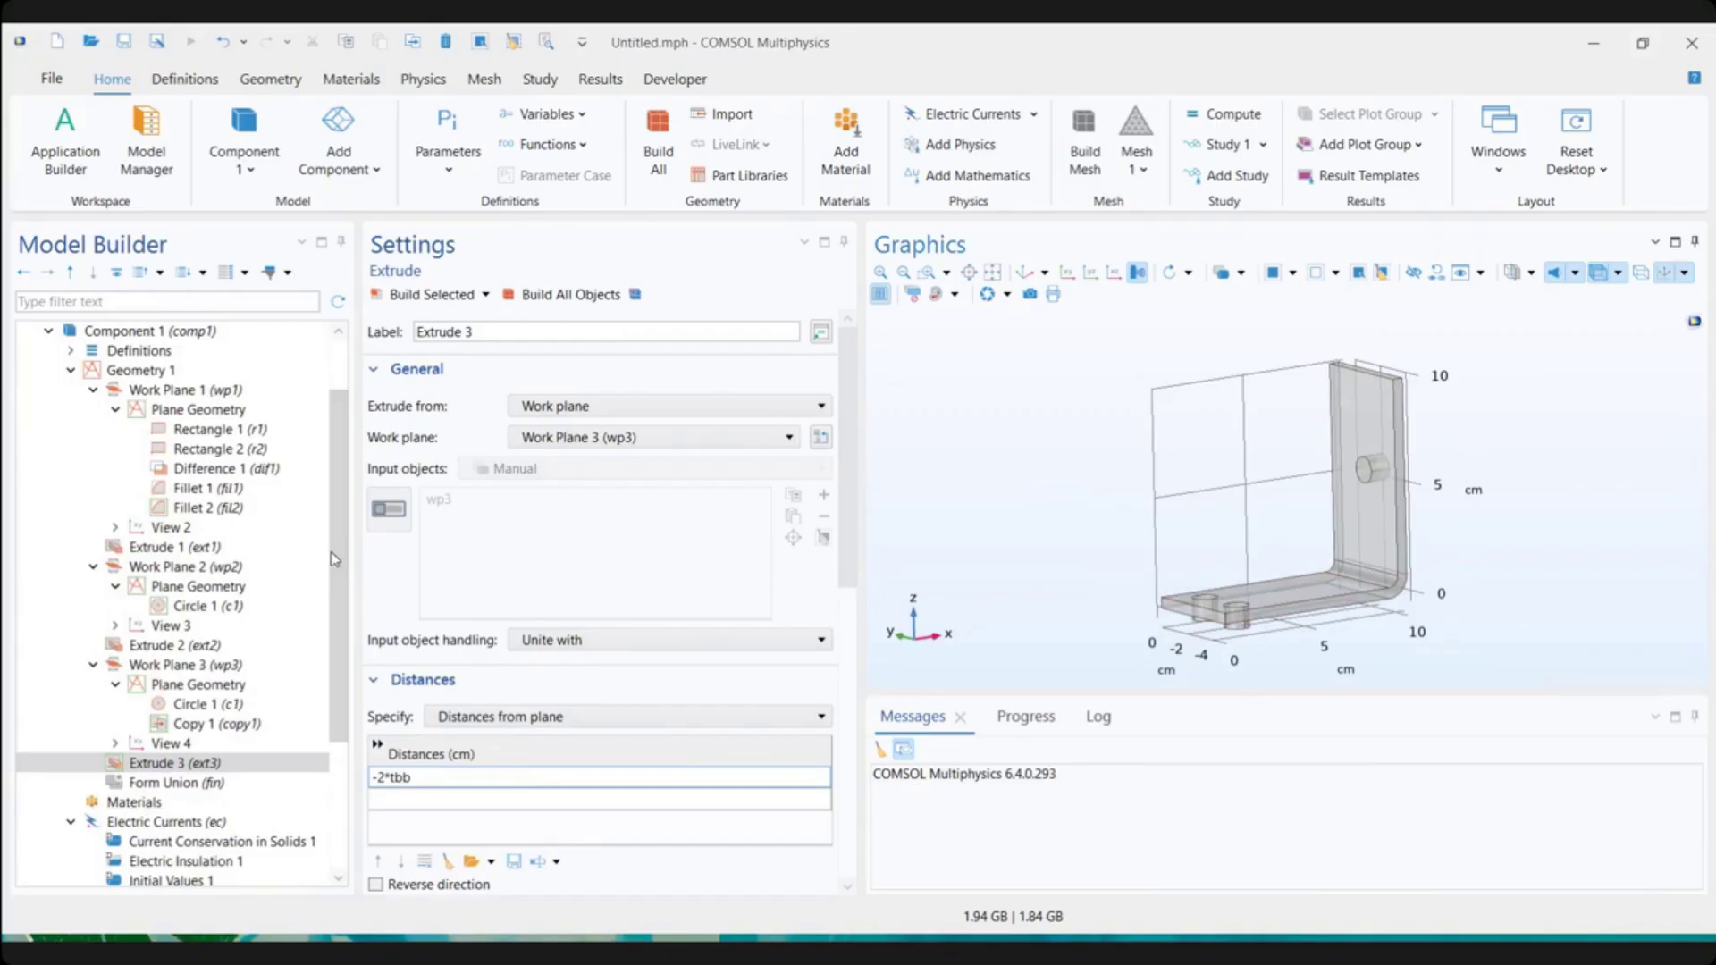
pyautogui.scroll(1, 333, 554)
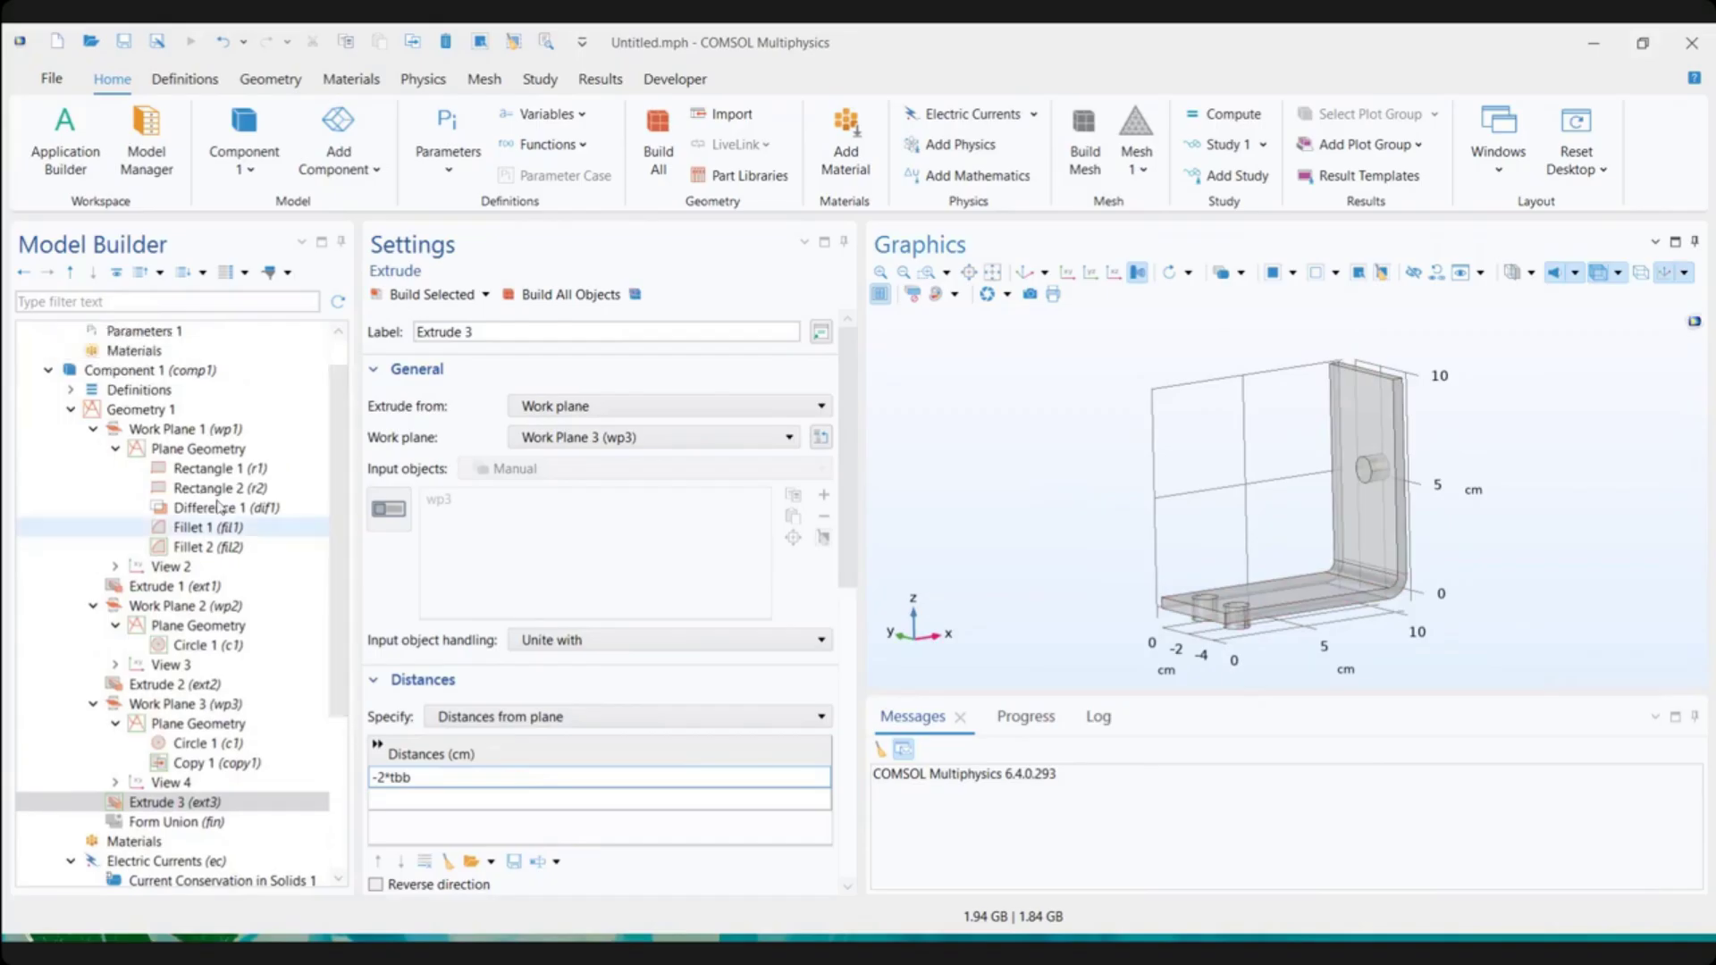
pyautogui.click(71, 410)
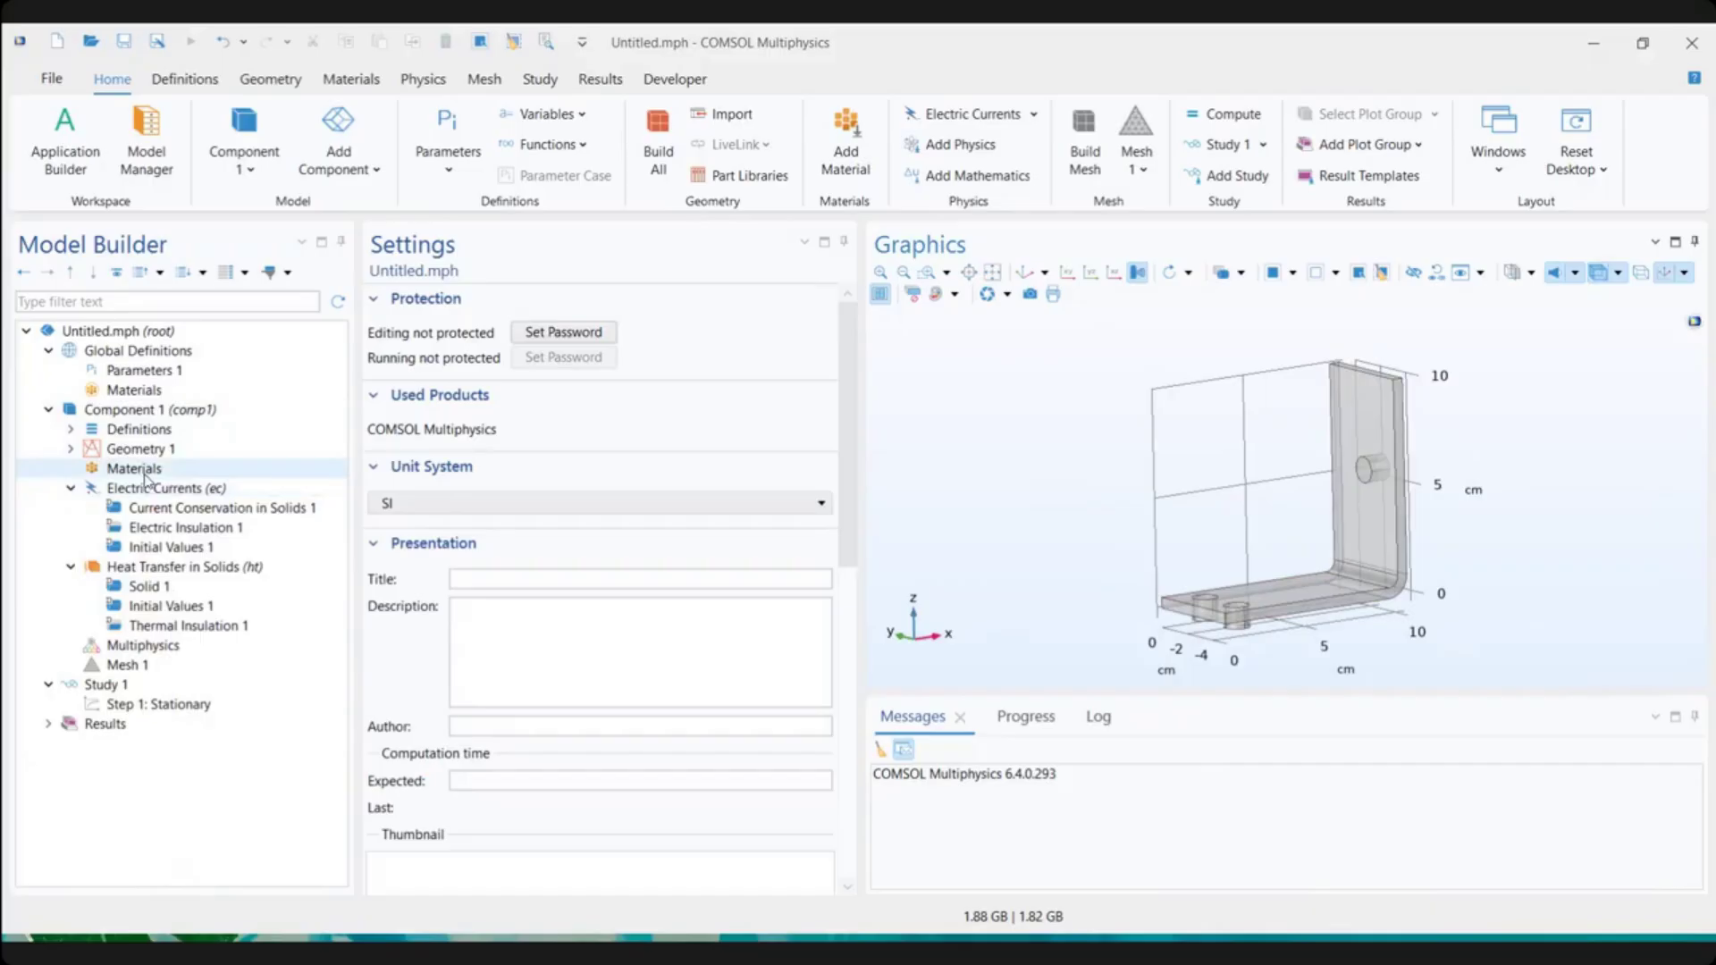
pyautogui.click(144, 474)
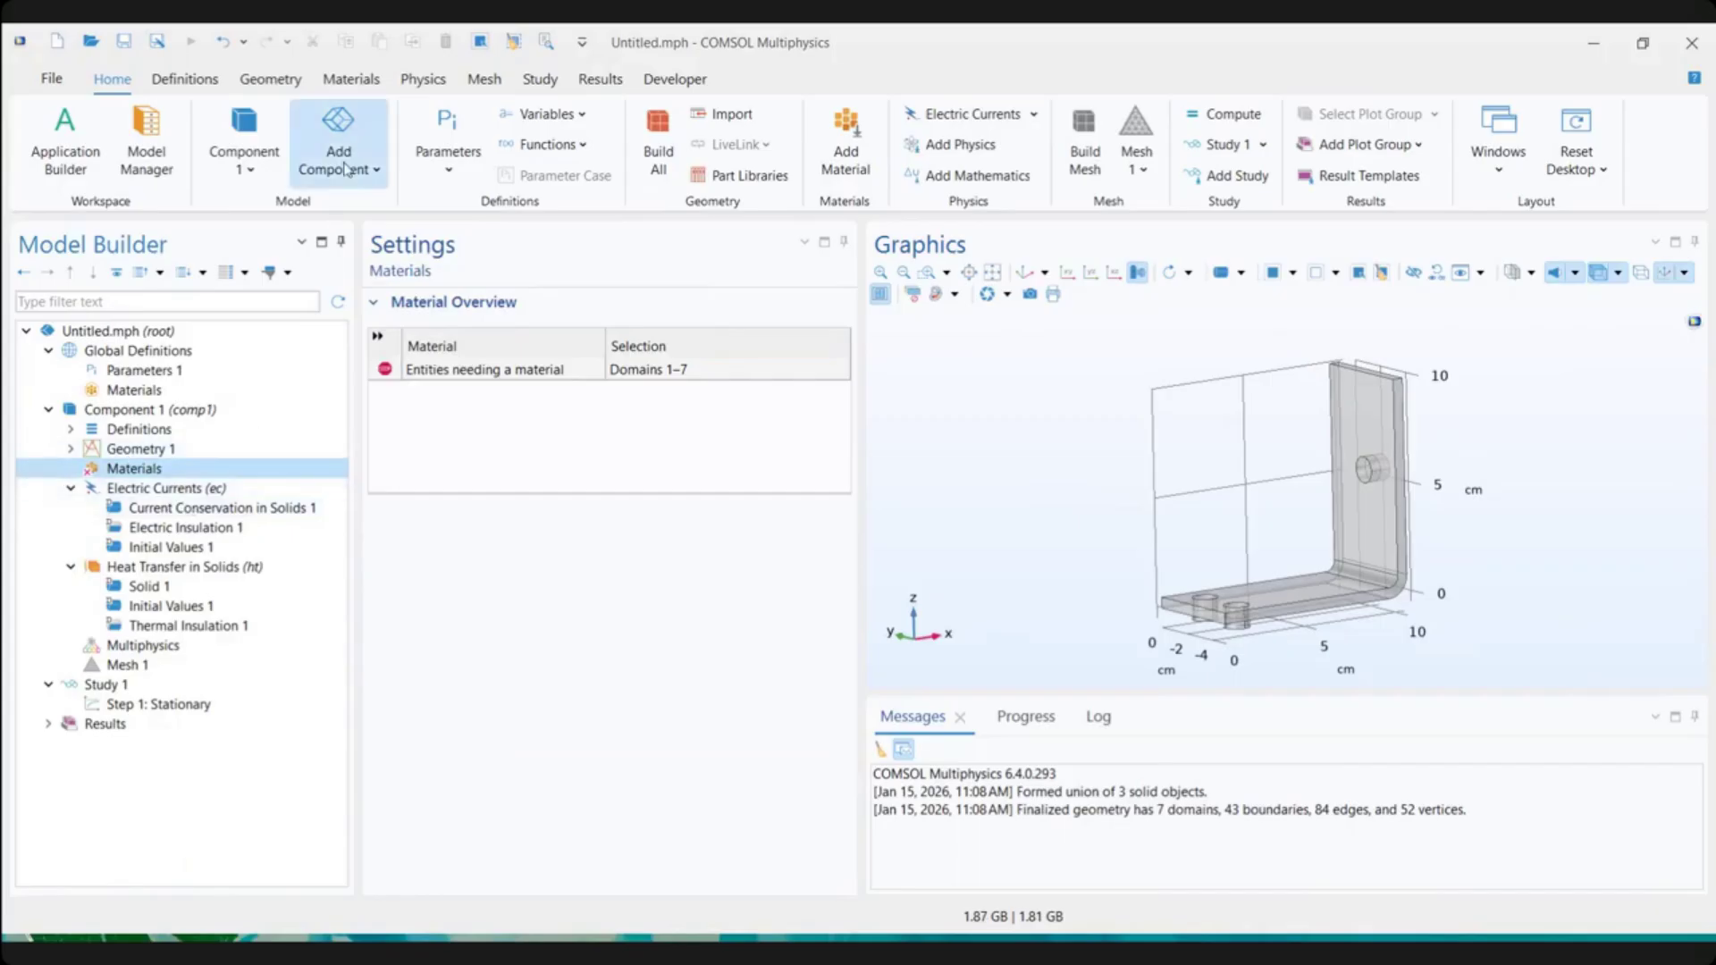
pyautogui.click(350, 80)
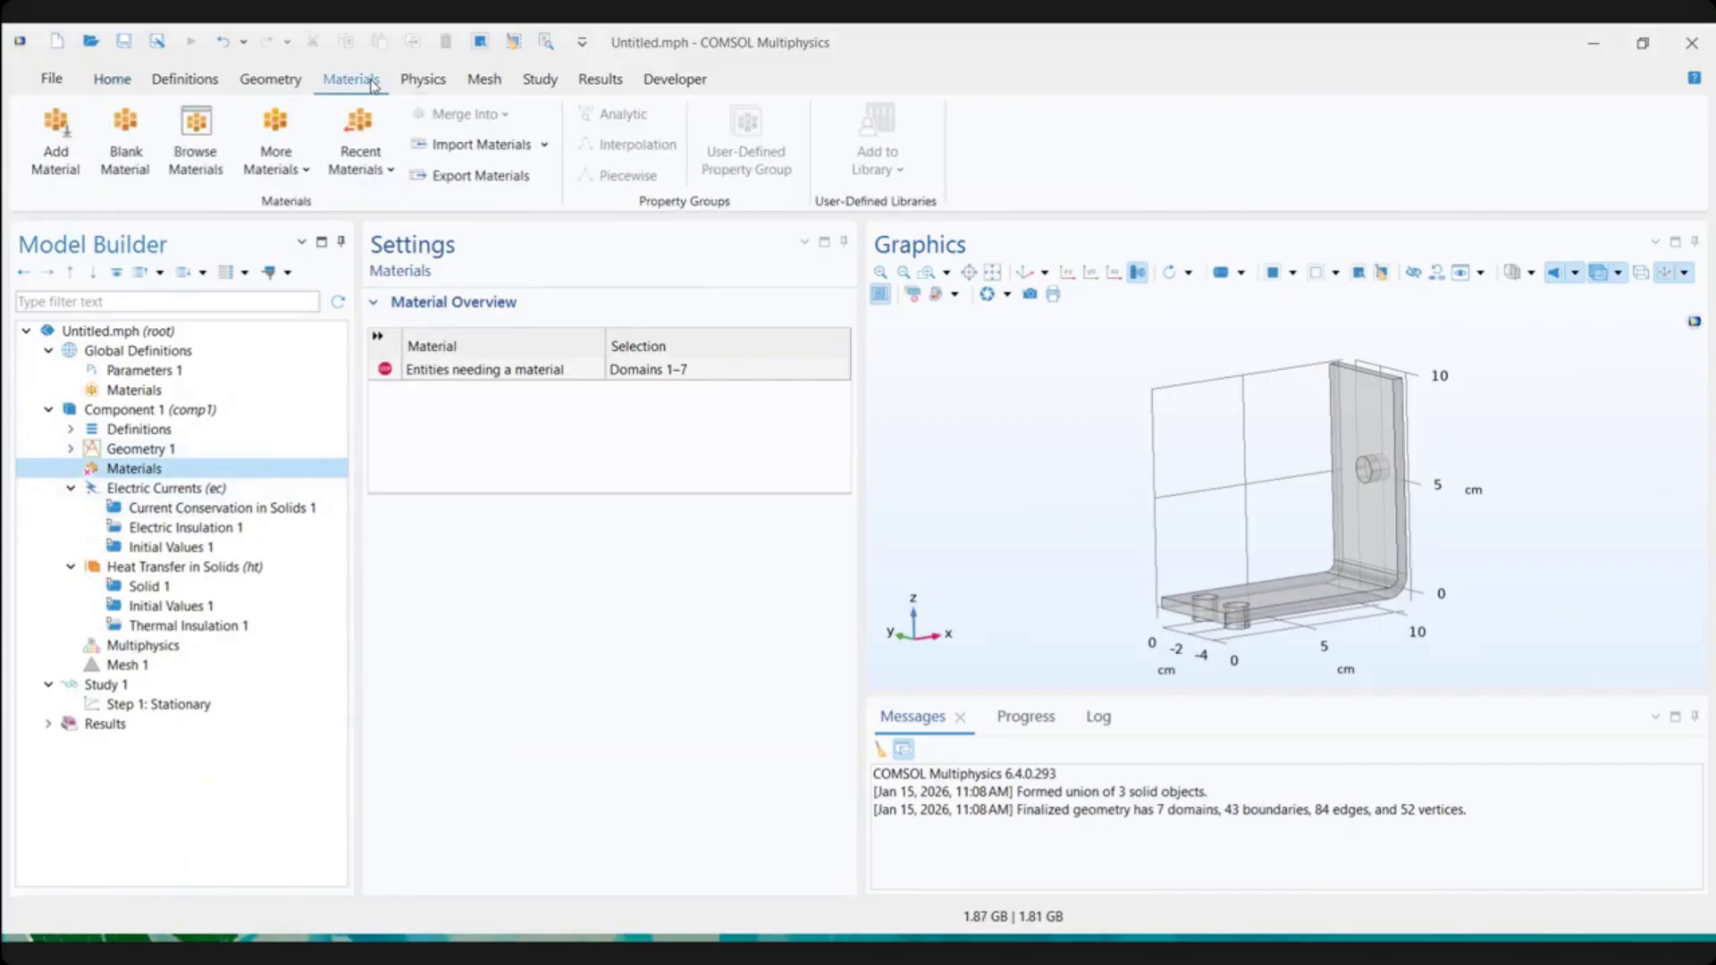
pyautogui.click(198, 153)
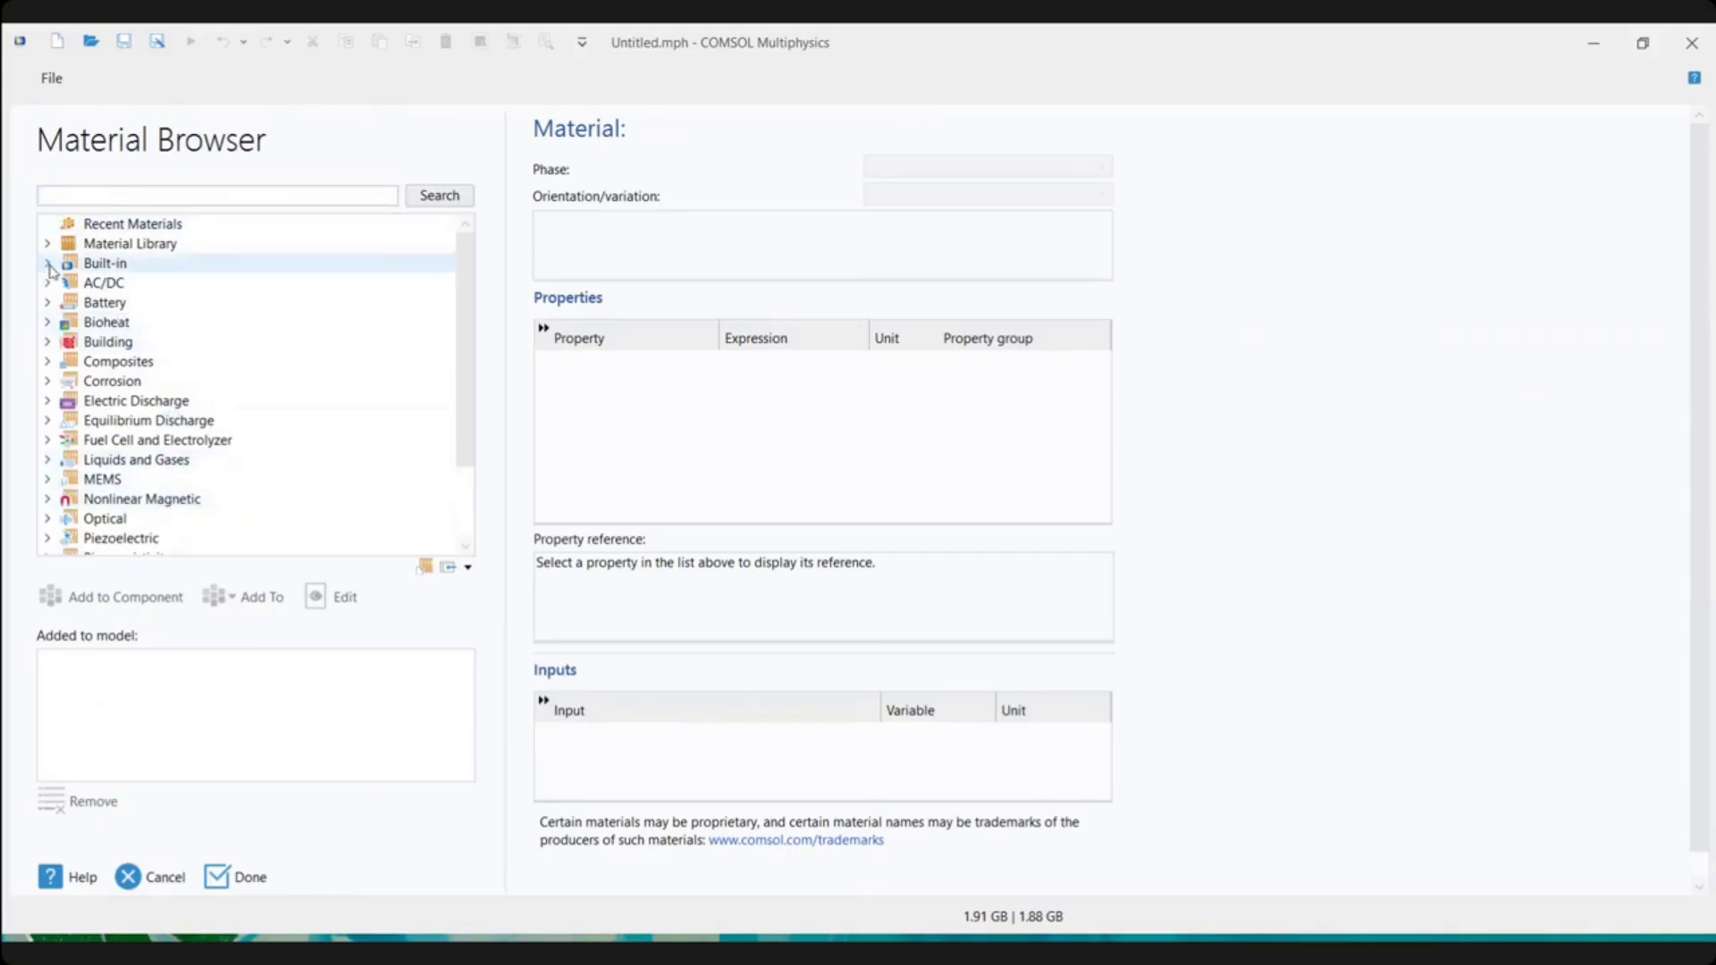
# Select Copper from the Built-in materials and enlarge its properties table to review the full list
pyautogui.scroll(-1, 51, 275)
pyautogui.scroll(1, 53, 281)
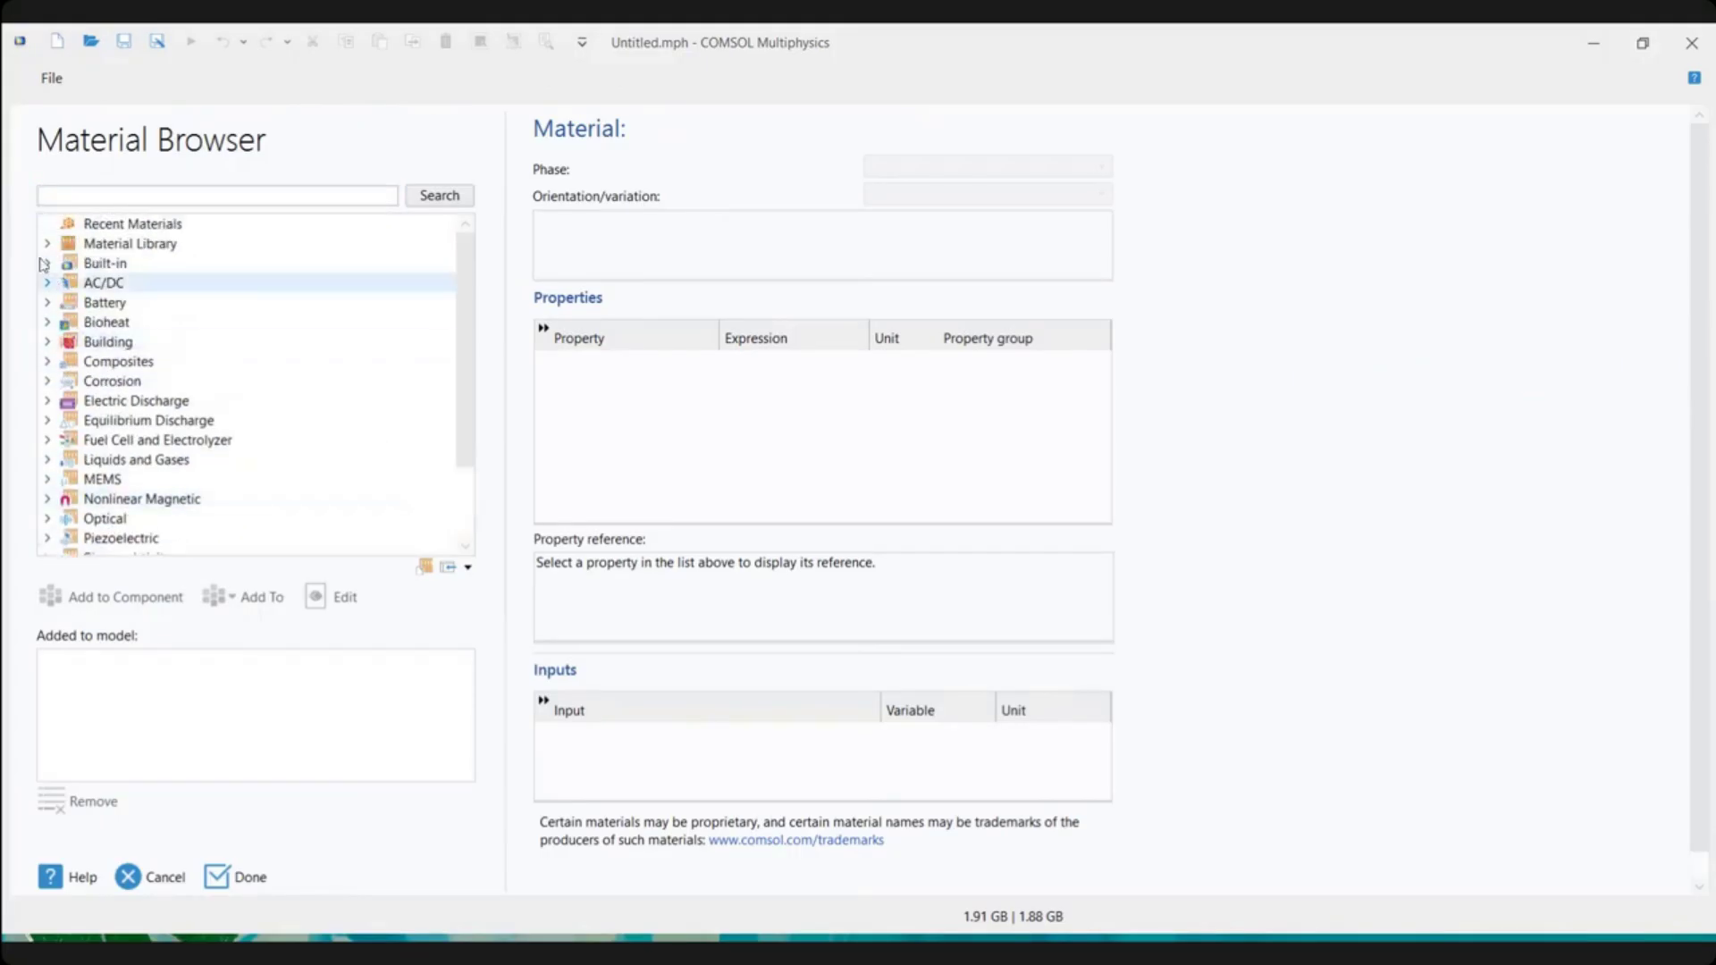
pyautogui.click(47, 264)
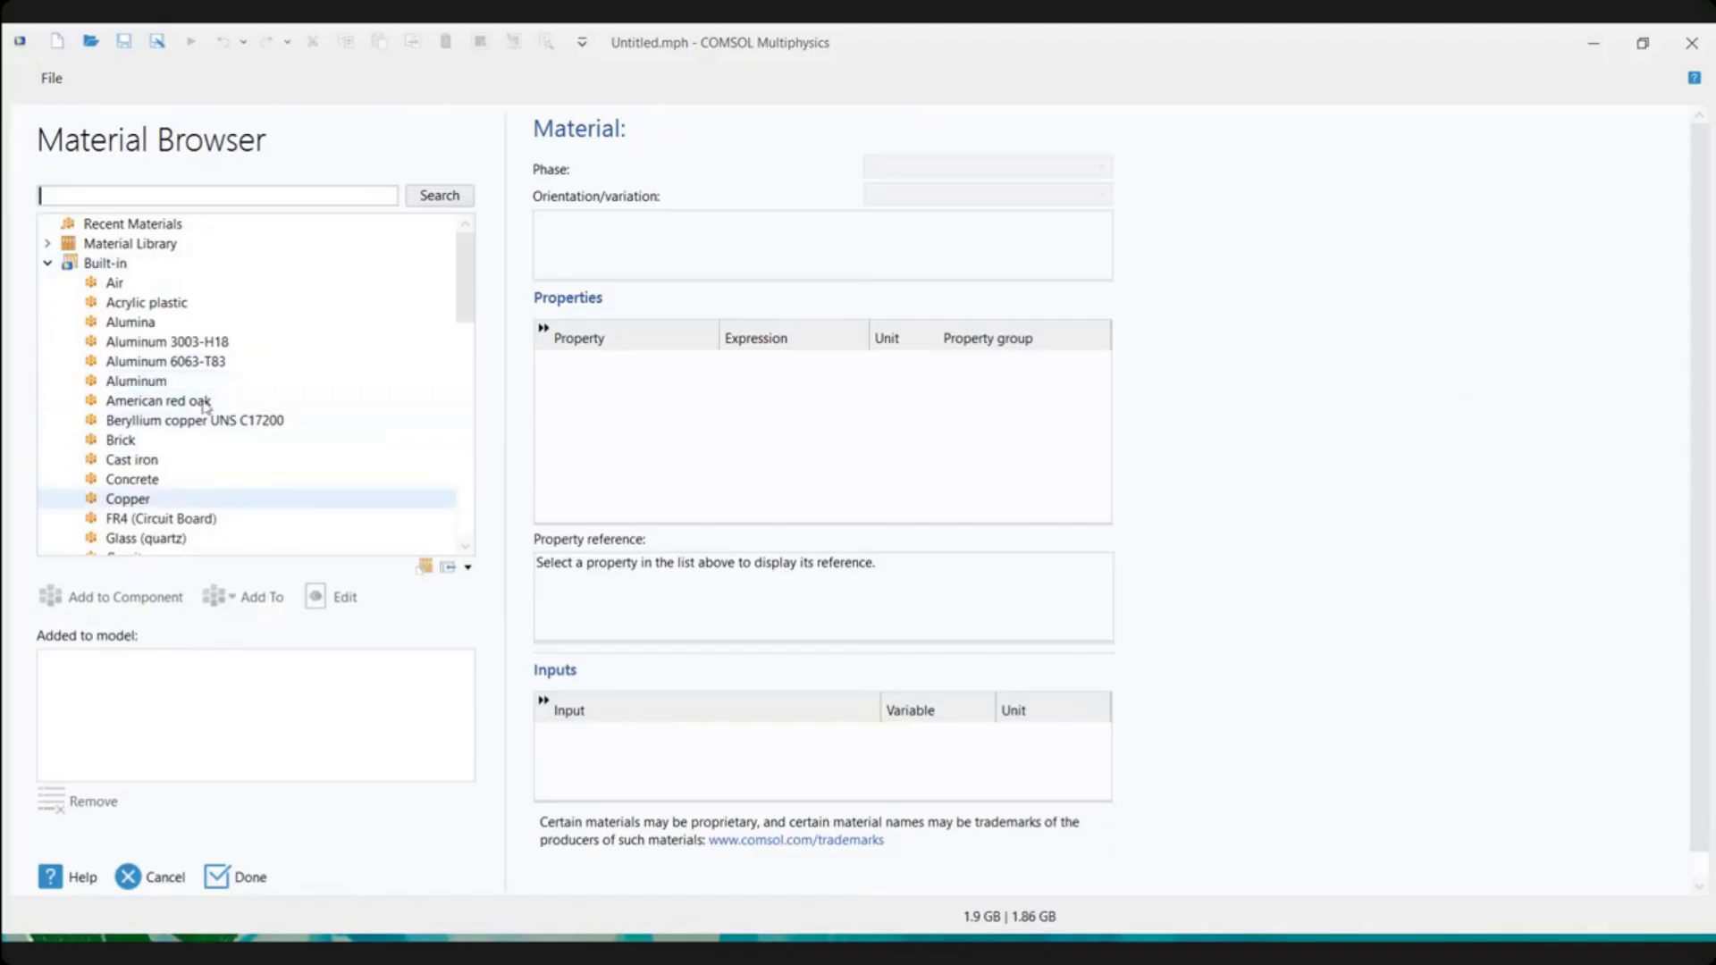
pyautogui.click(179, 501)
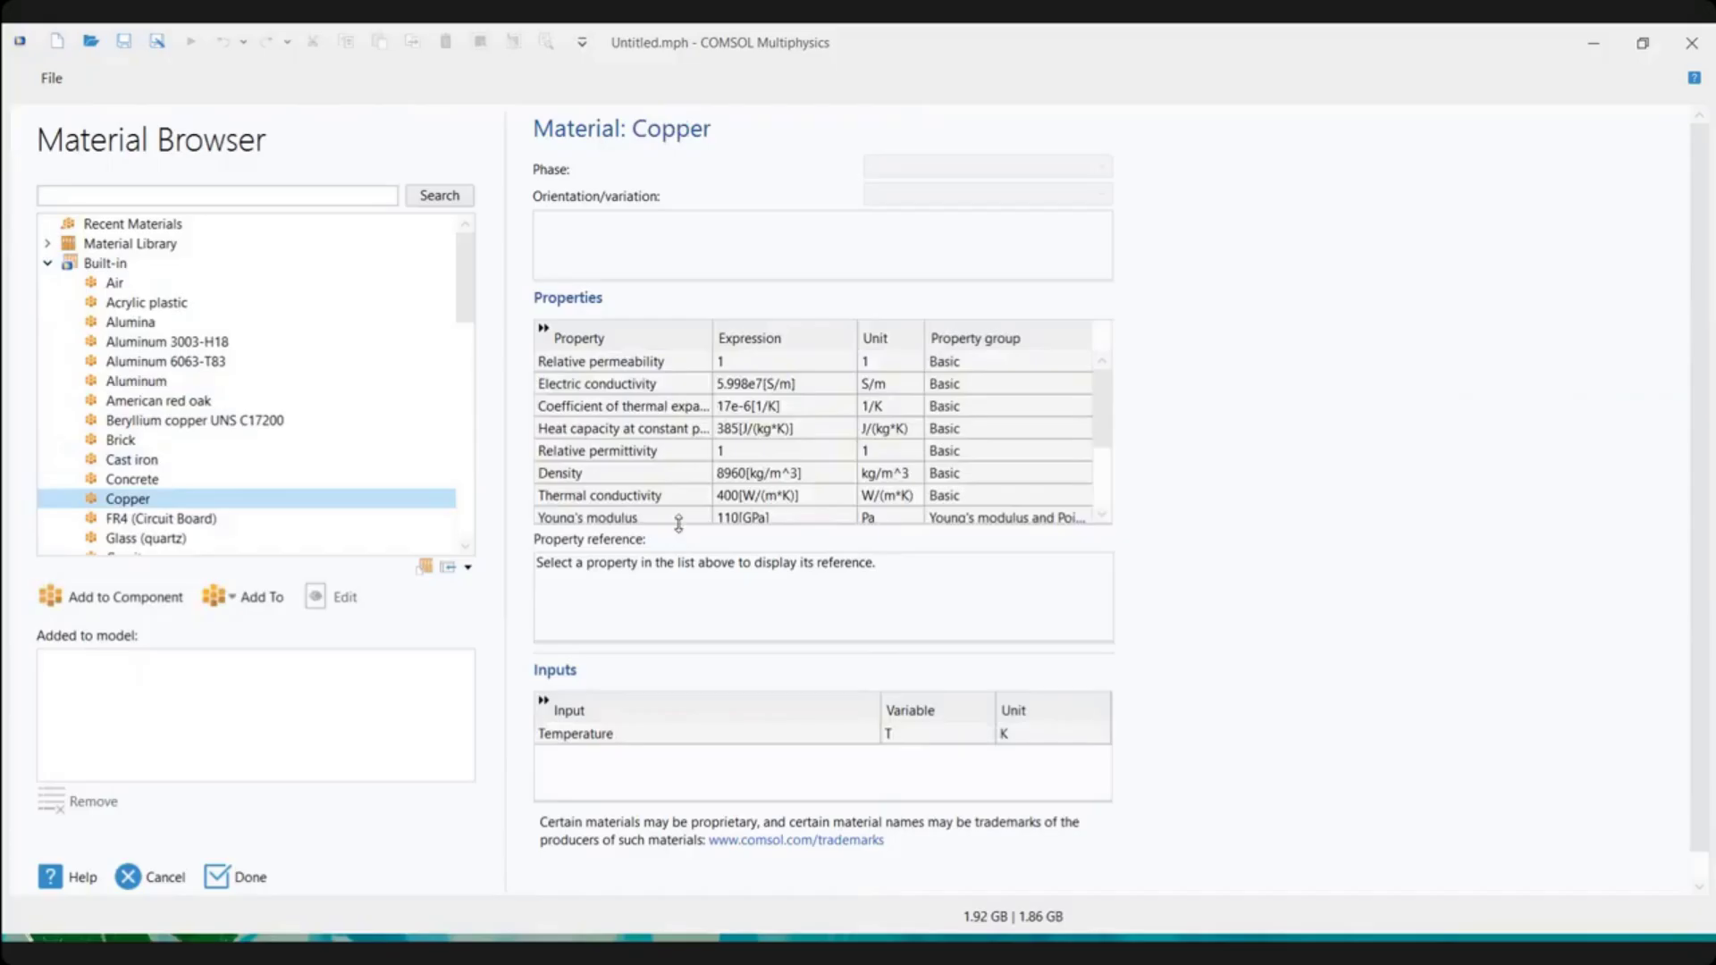
pyautogui.moveTo(685, 532); pyautogui.dragTo(669, 641)
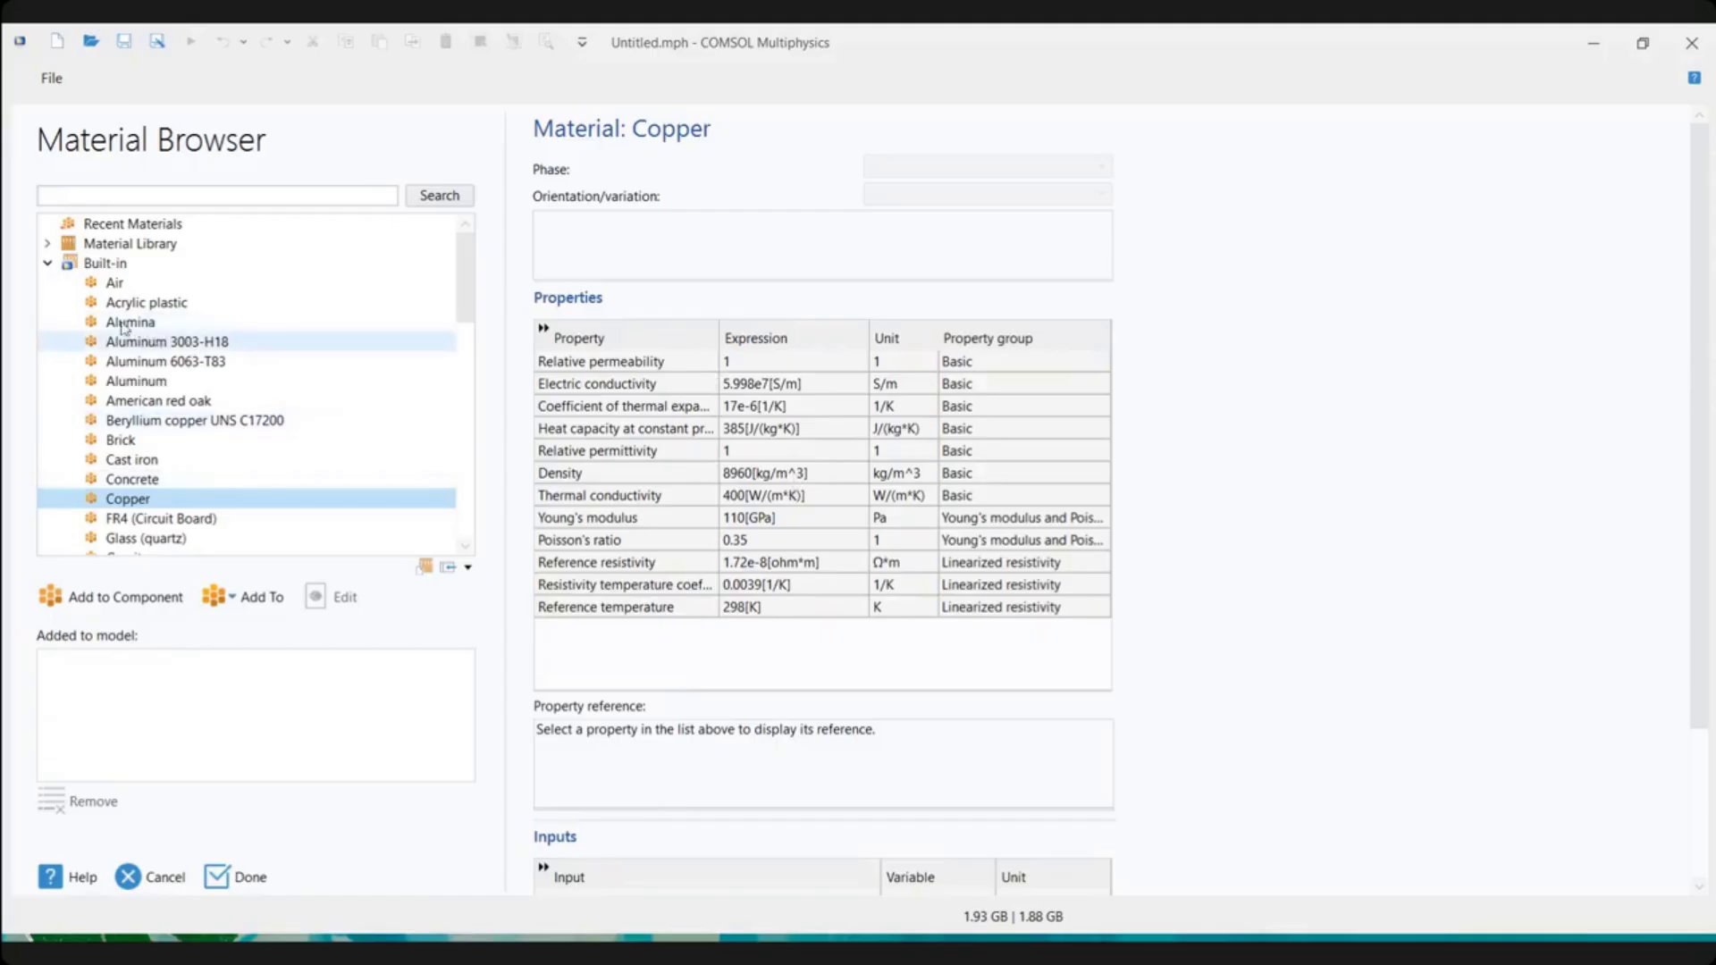
# Look over the material library categories and leave the Material Browser without adding a material
pyautogui.click(49, 264)
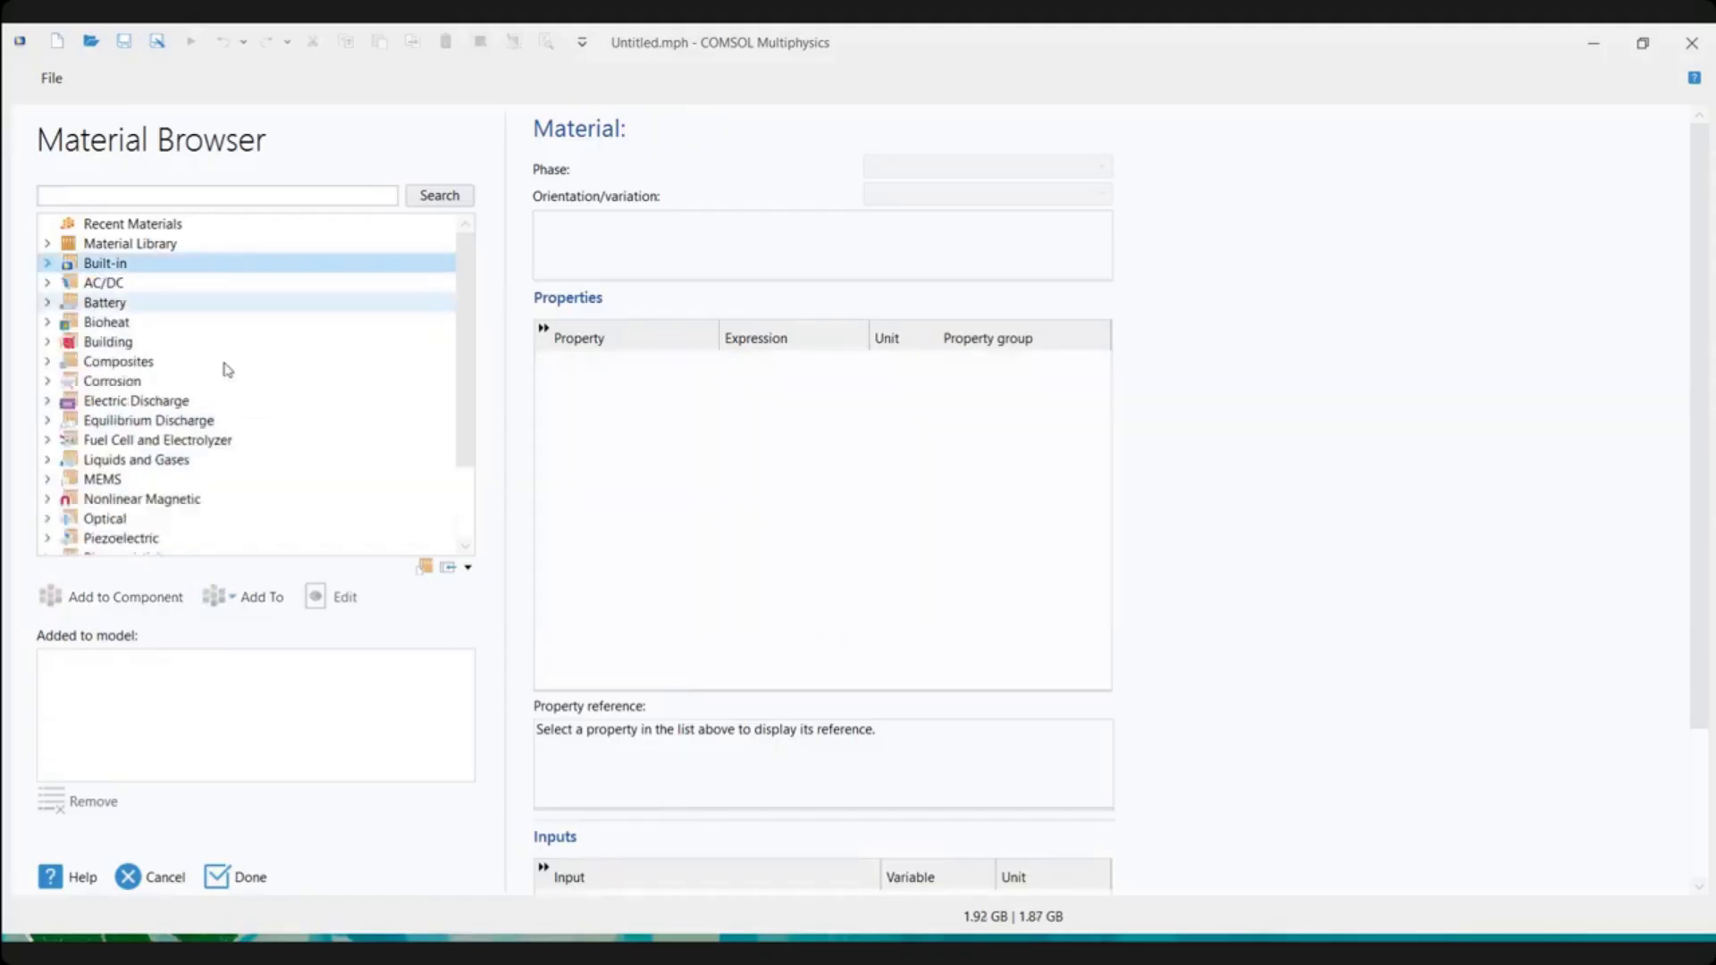
pyautogui.scroll(-2, 237, 406)
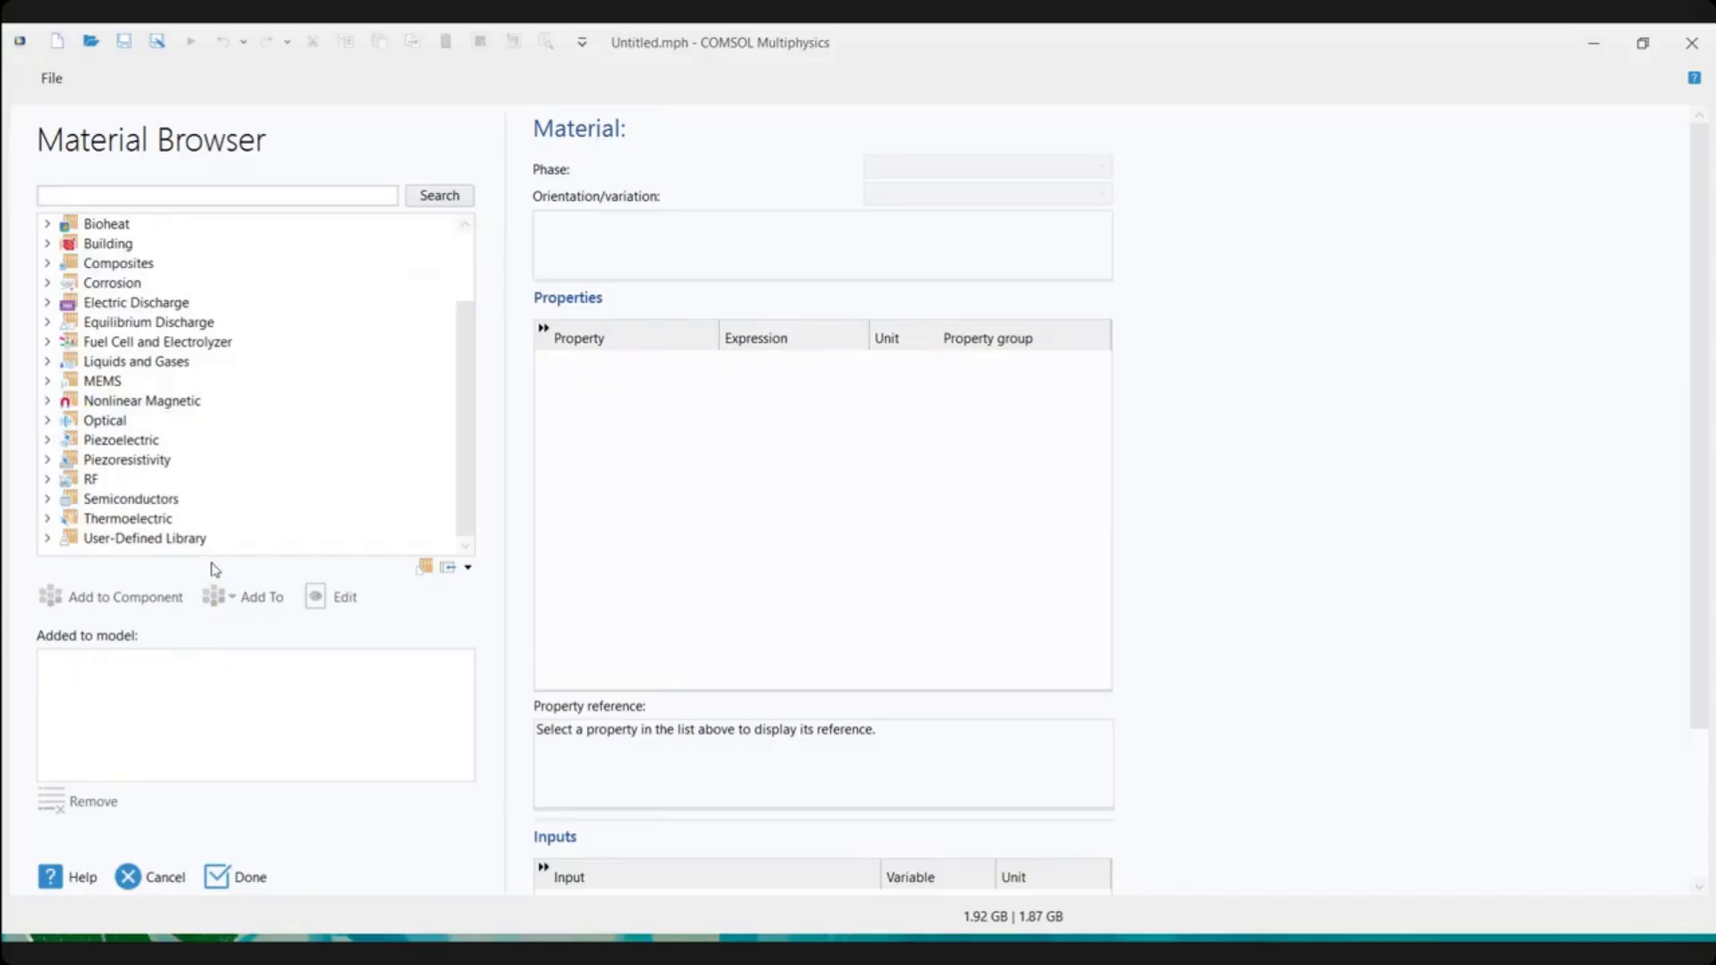
pyautogui.click(162, 879)
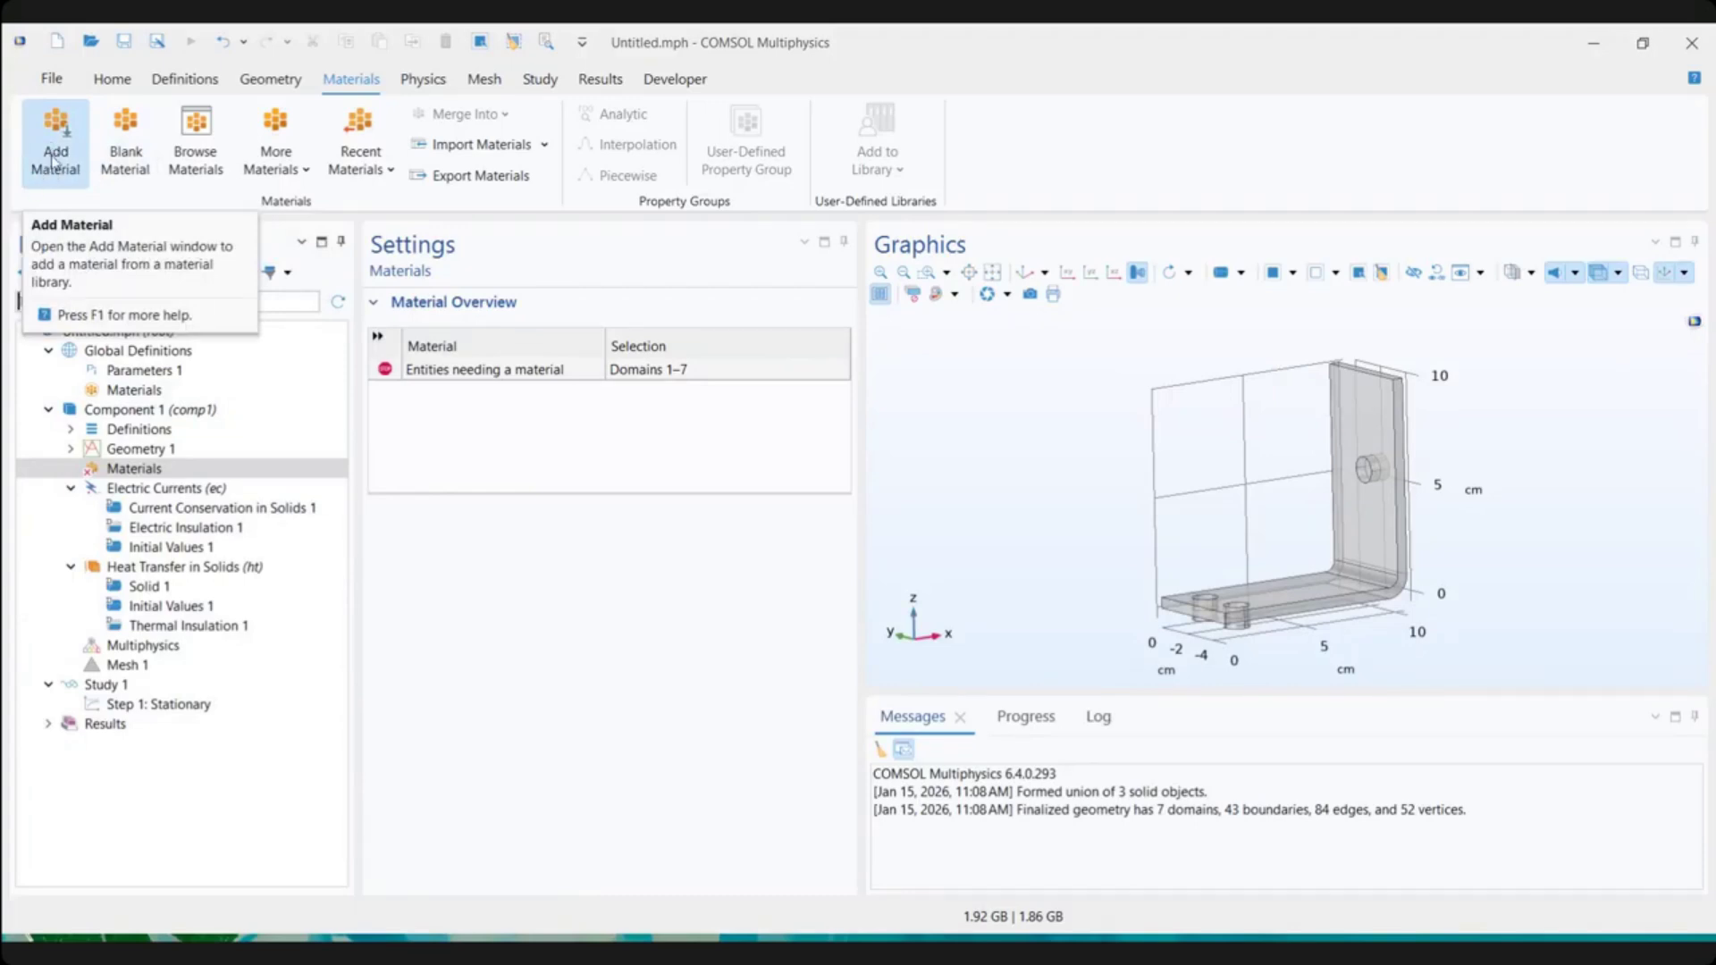
# Add Copper from the built-in material library to the component
pyautogui.click(54, 162)
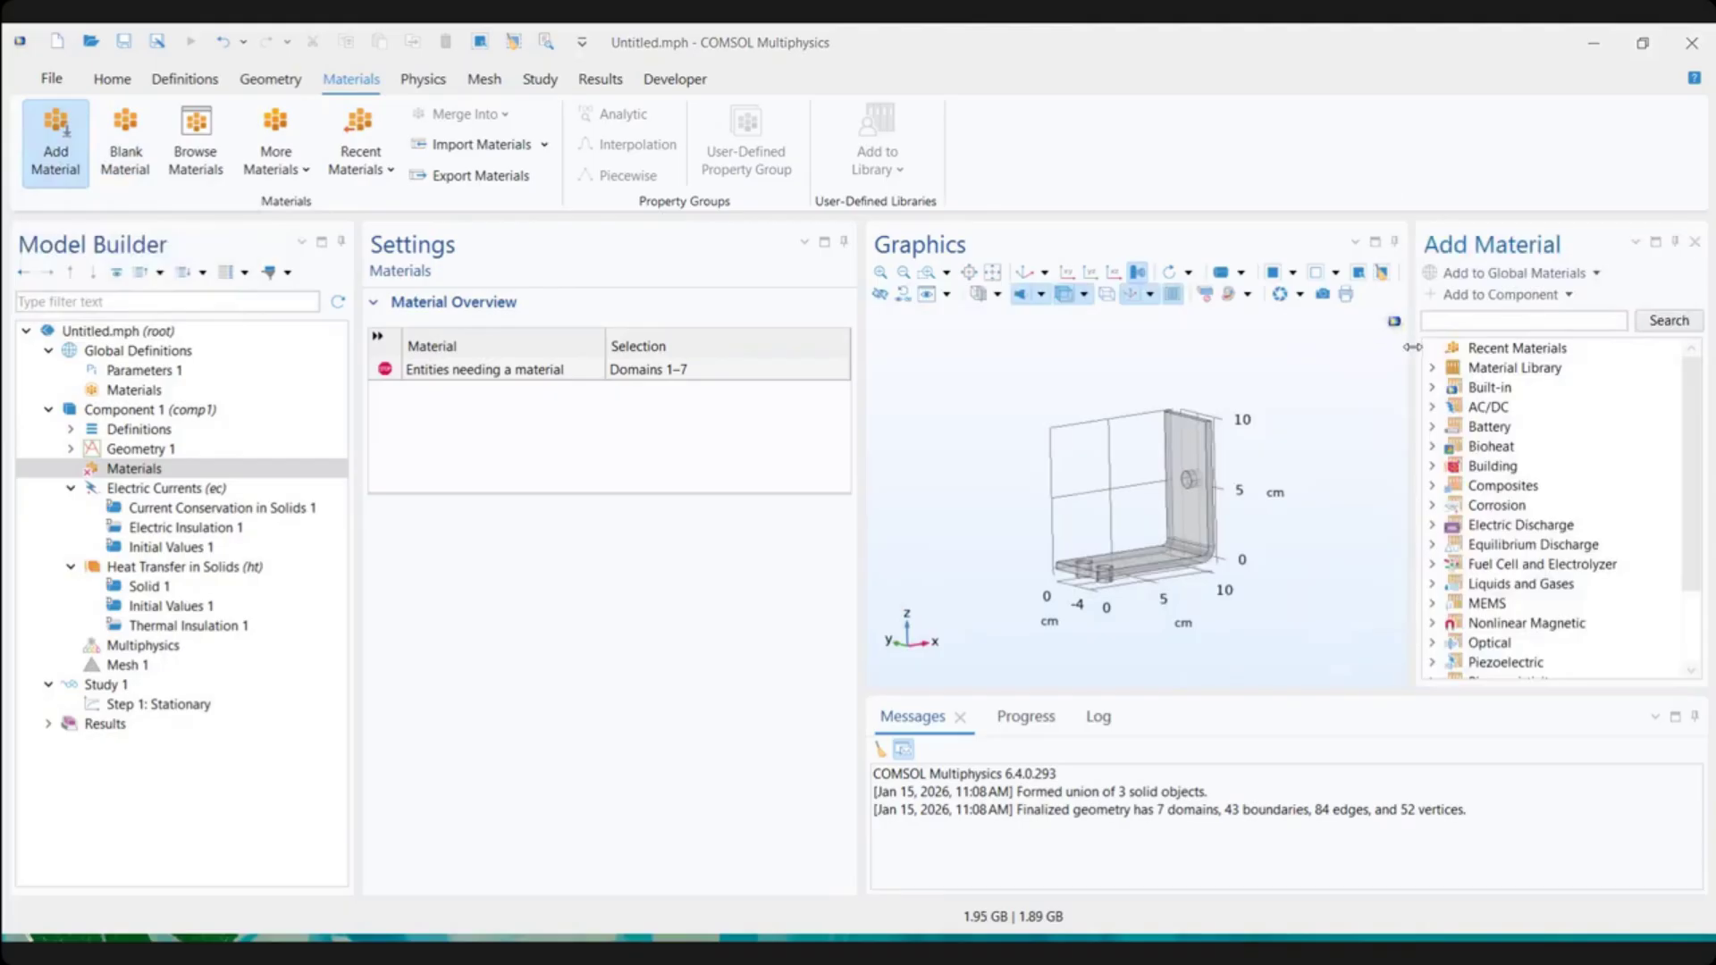
pyautogui.moveTo(1417, 347); pyautogui.dragTo(1367, 347)
pyautogui.scroll(-2, 1544, 487)
pyautogui.scroll(2, 1543, 498)
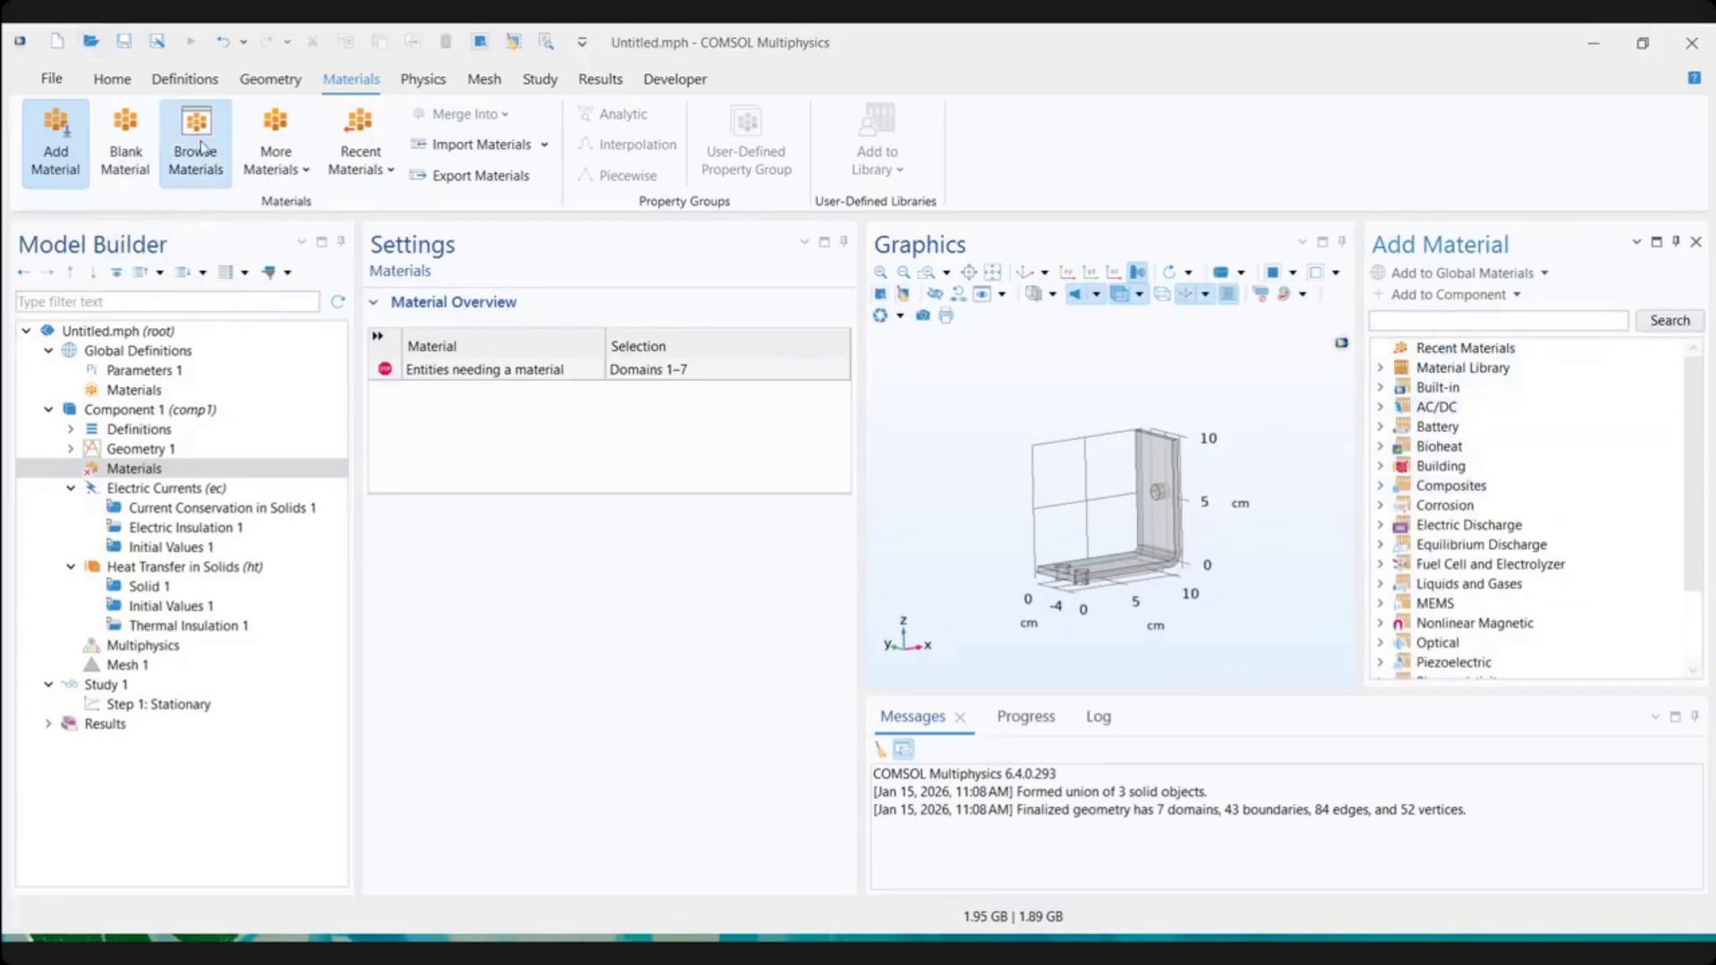
pyautogui.click(1382, 388)
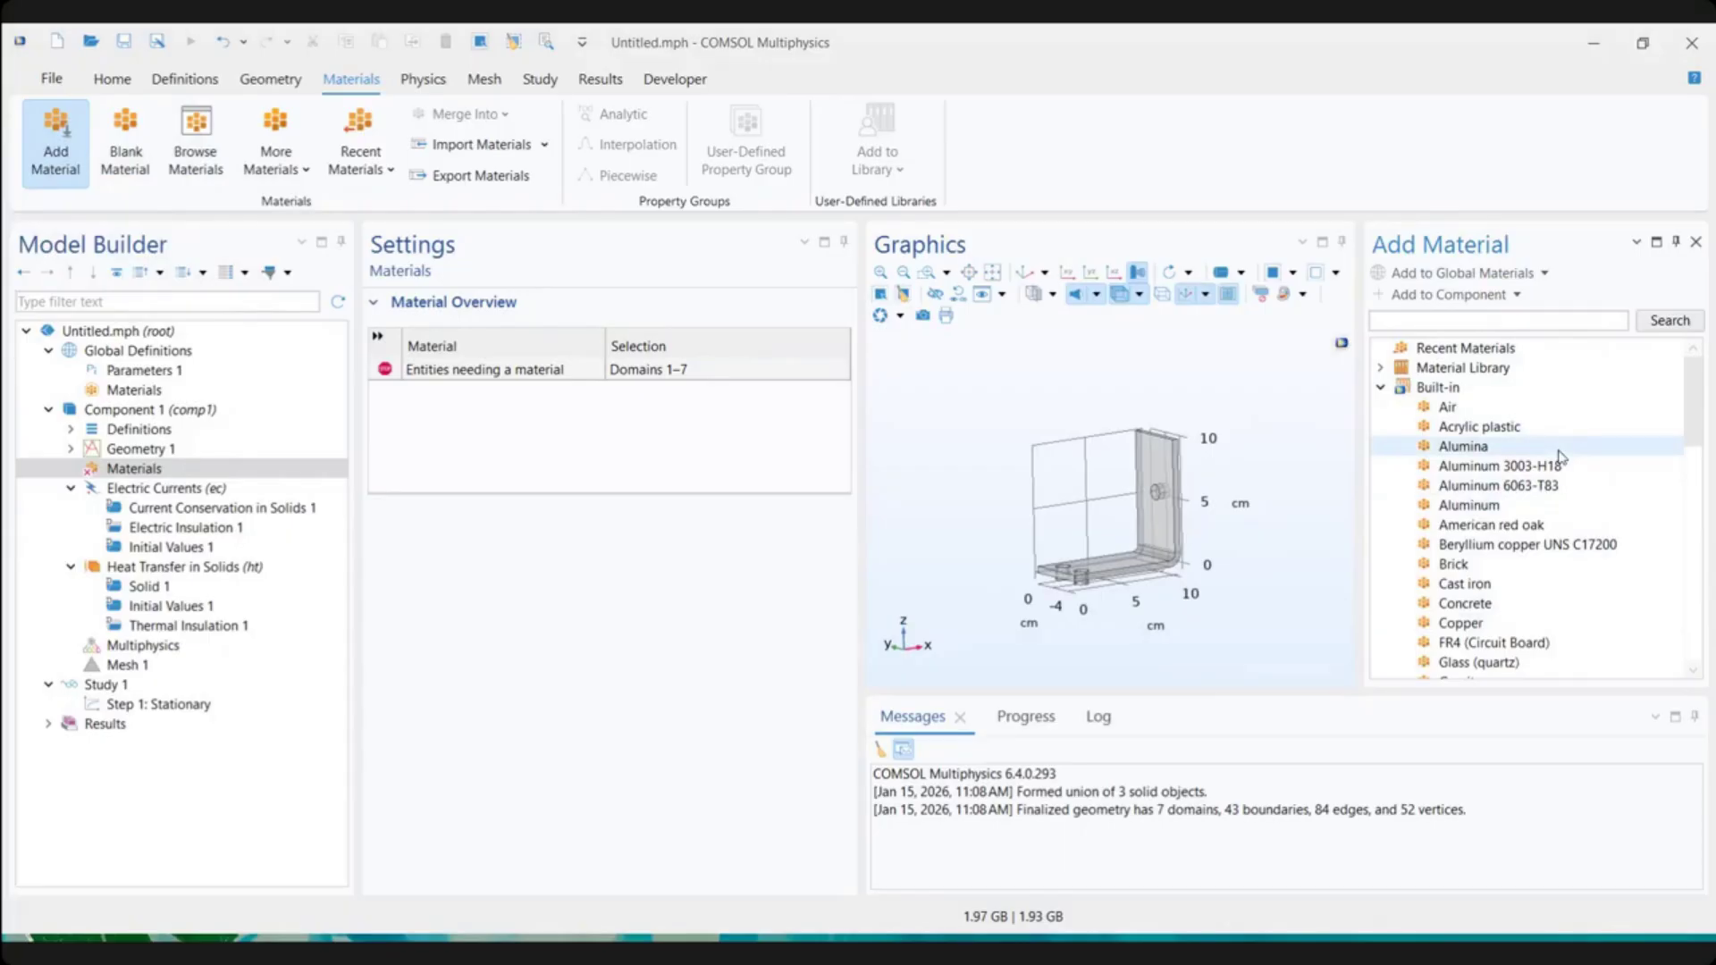
pyautogui.click(1466, 625)
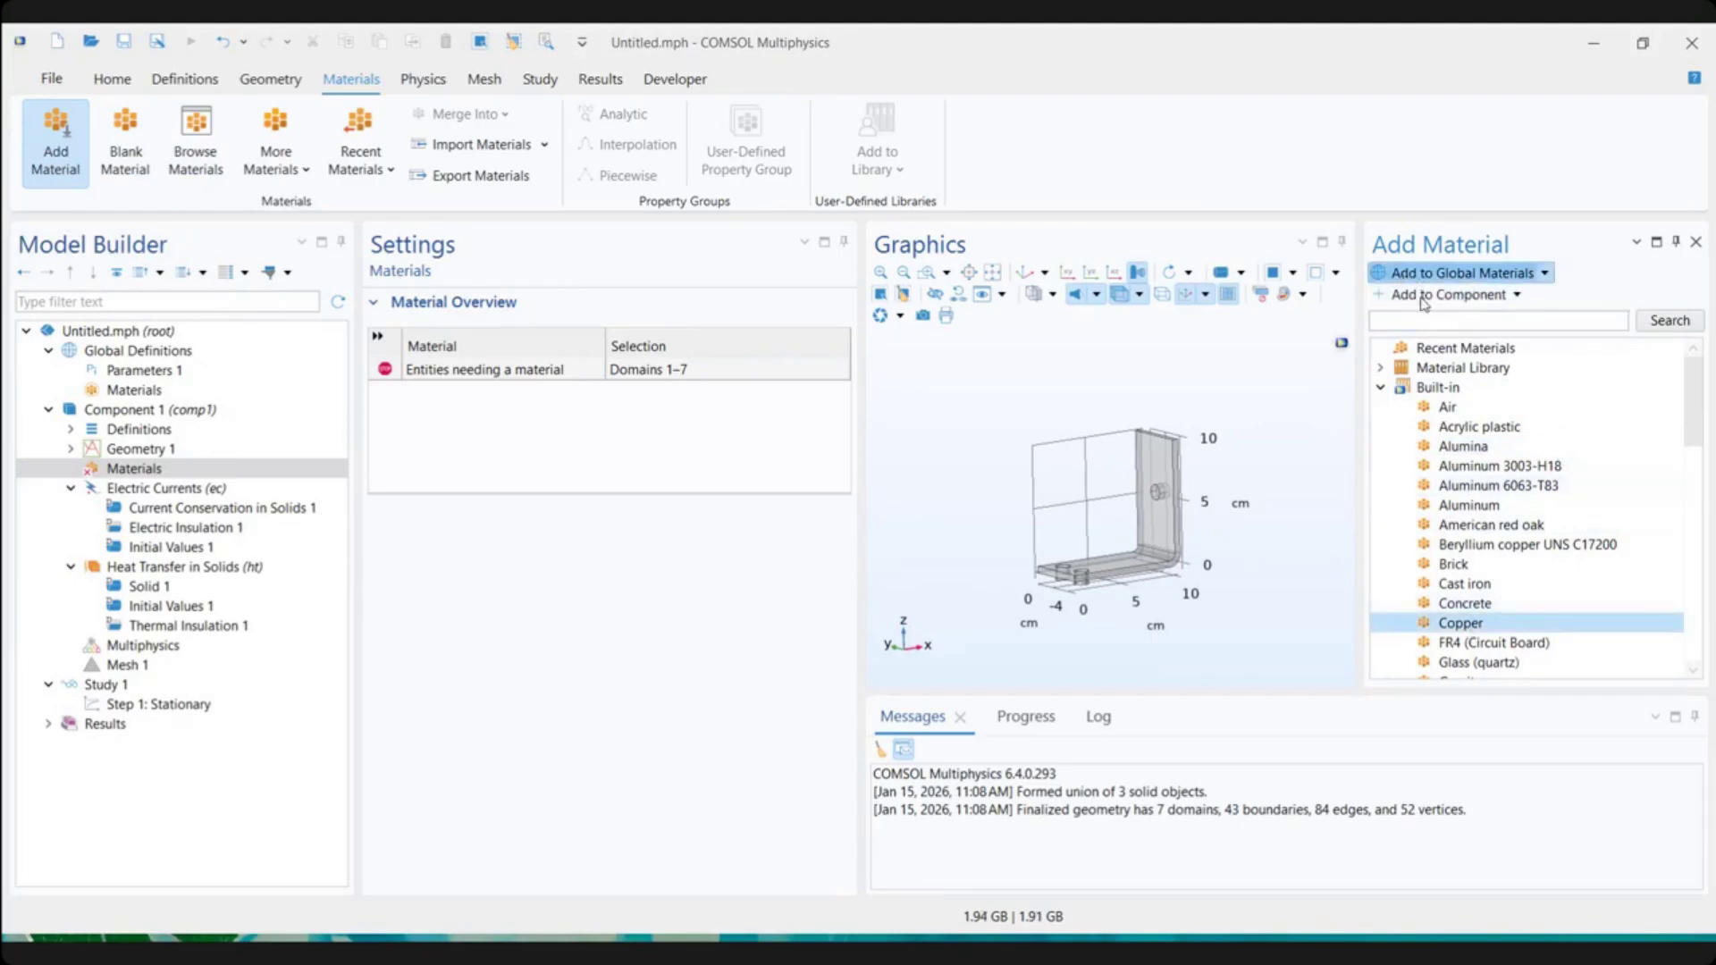
pyautogui.click(1518, 296)
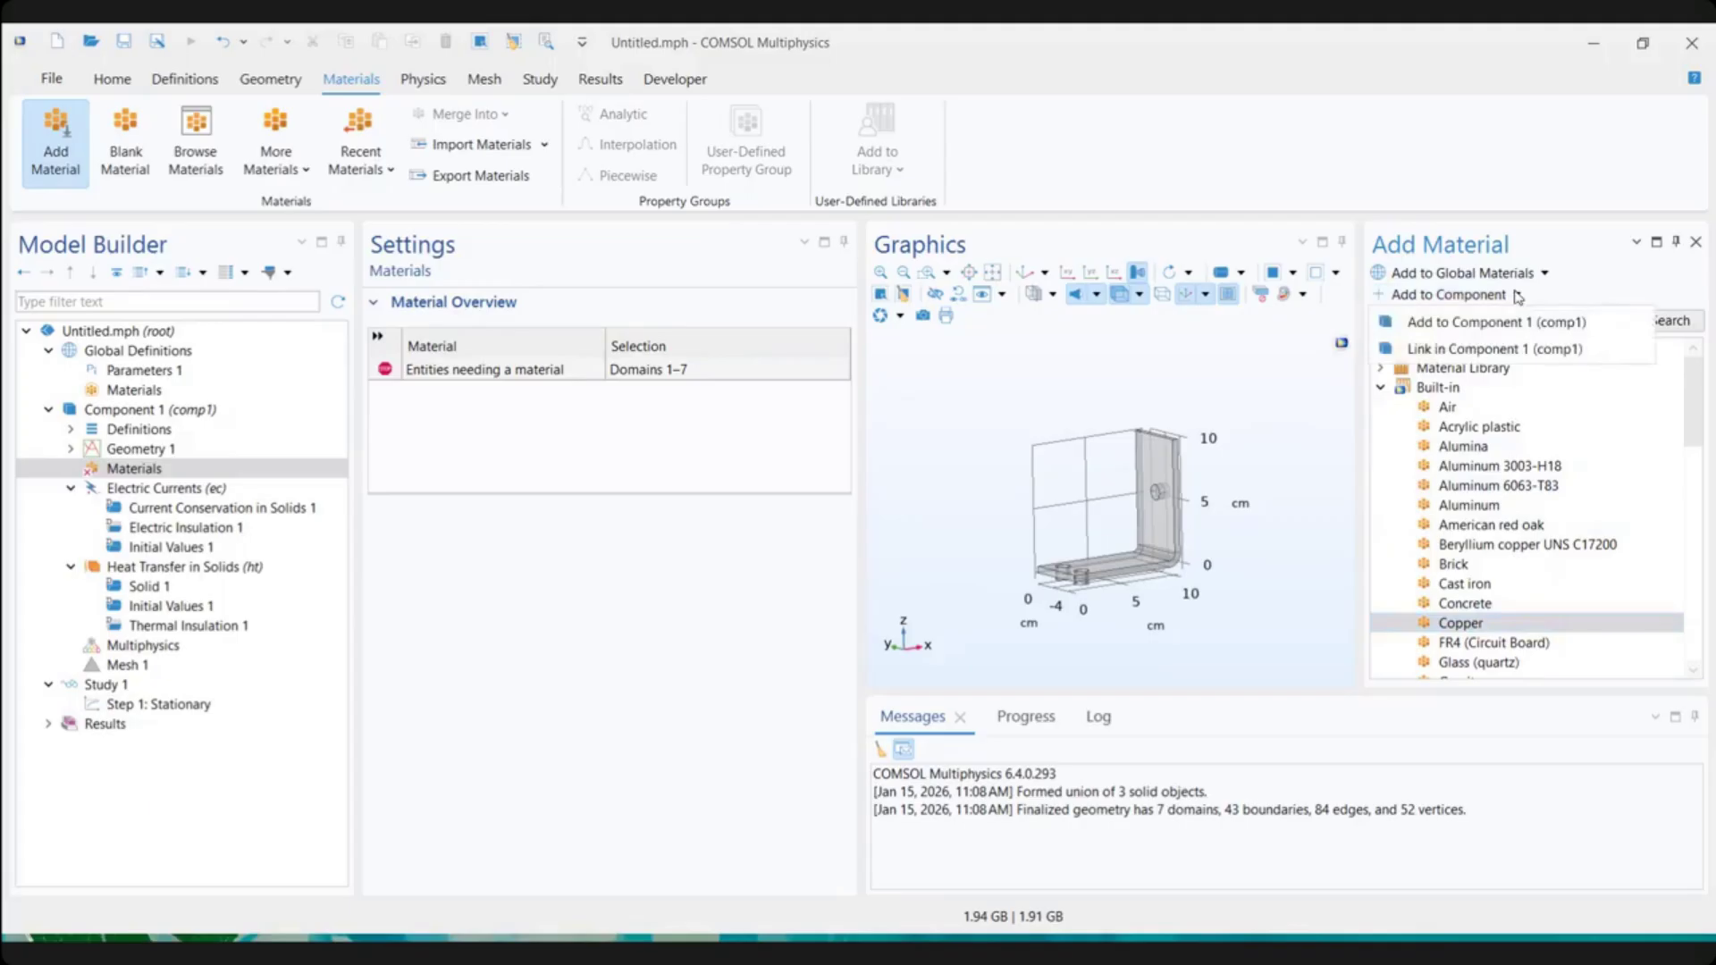
pyautogui.click(1581, 292)
pyautogui.click(1454, 623)
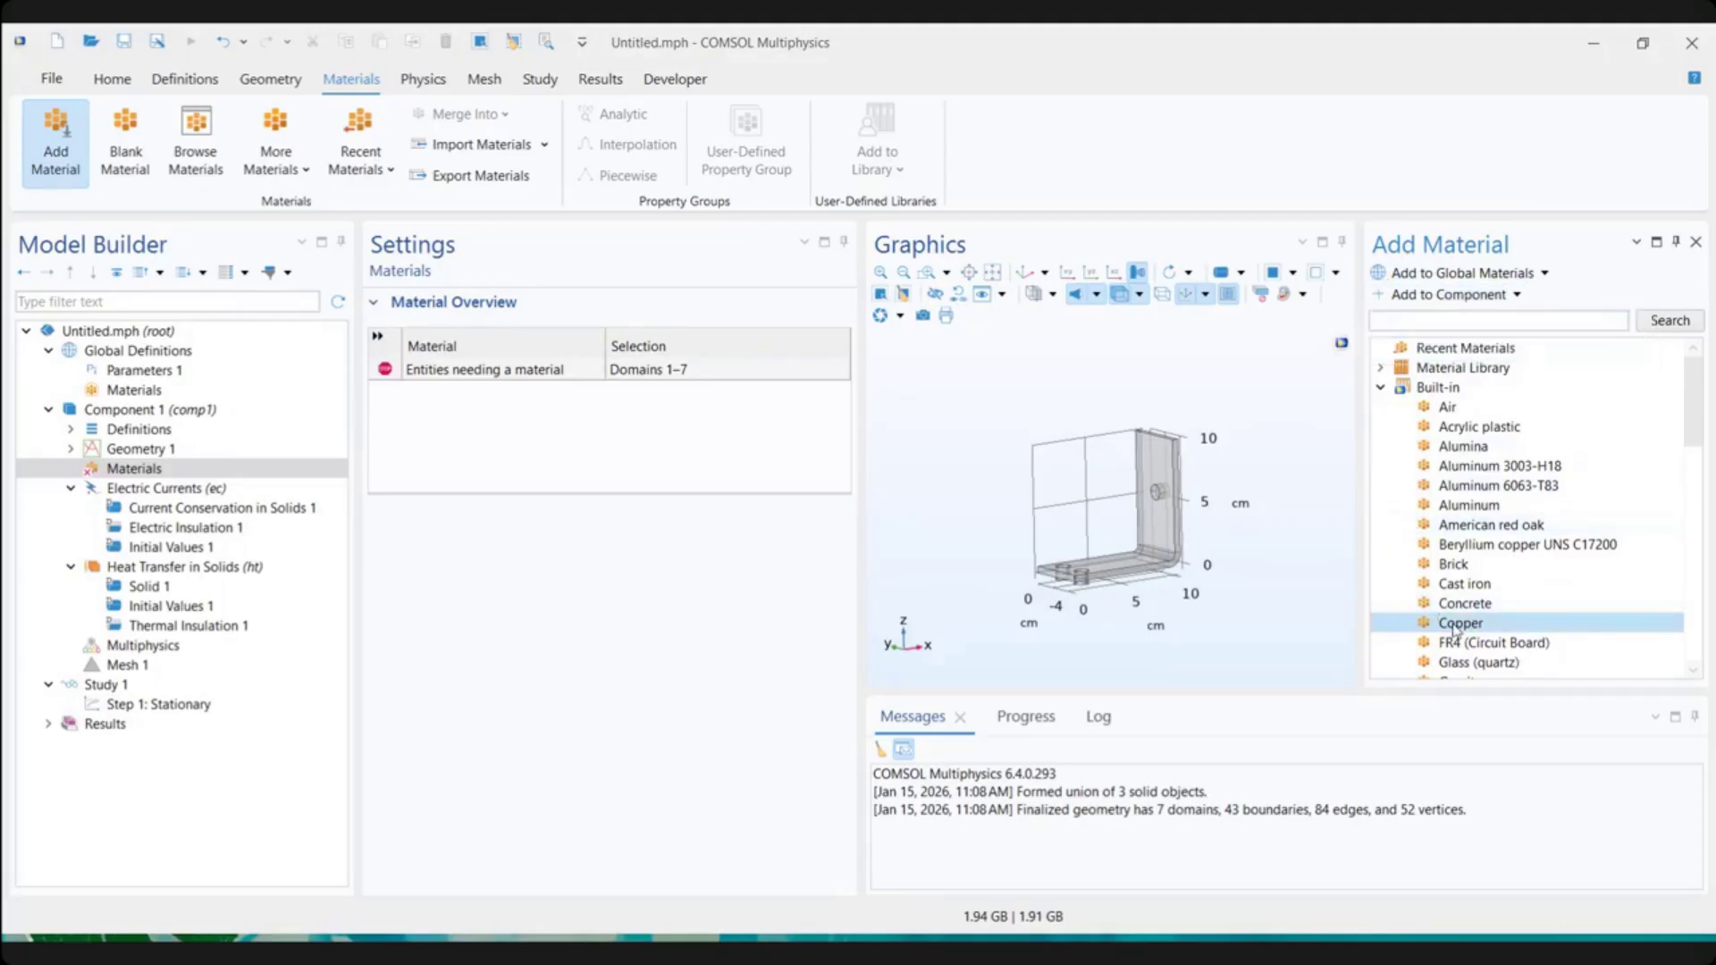
pyautogui.click(1467, 296)
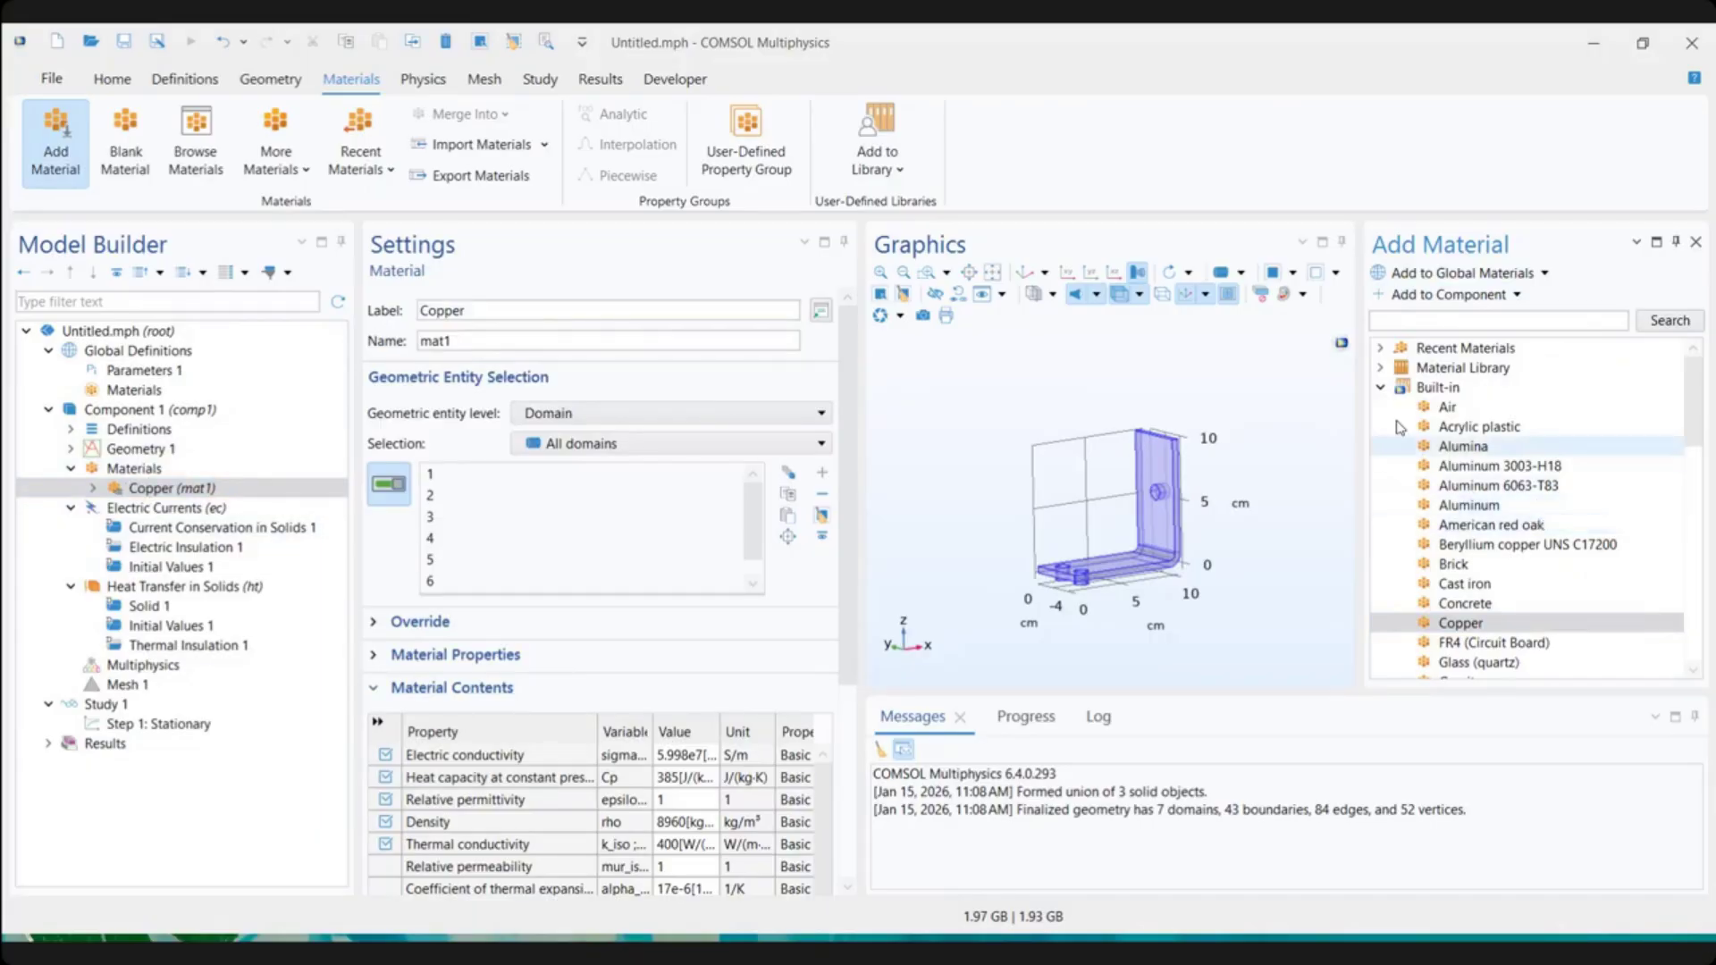
# Add the built-in material Titanium beta-21S to the component and close the Add Material window
pyautogui.scroll(-1, 1474, 447)
pyautogui.scroll(1, 1429, 420)
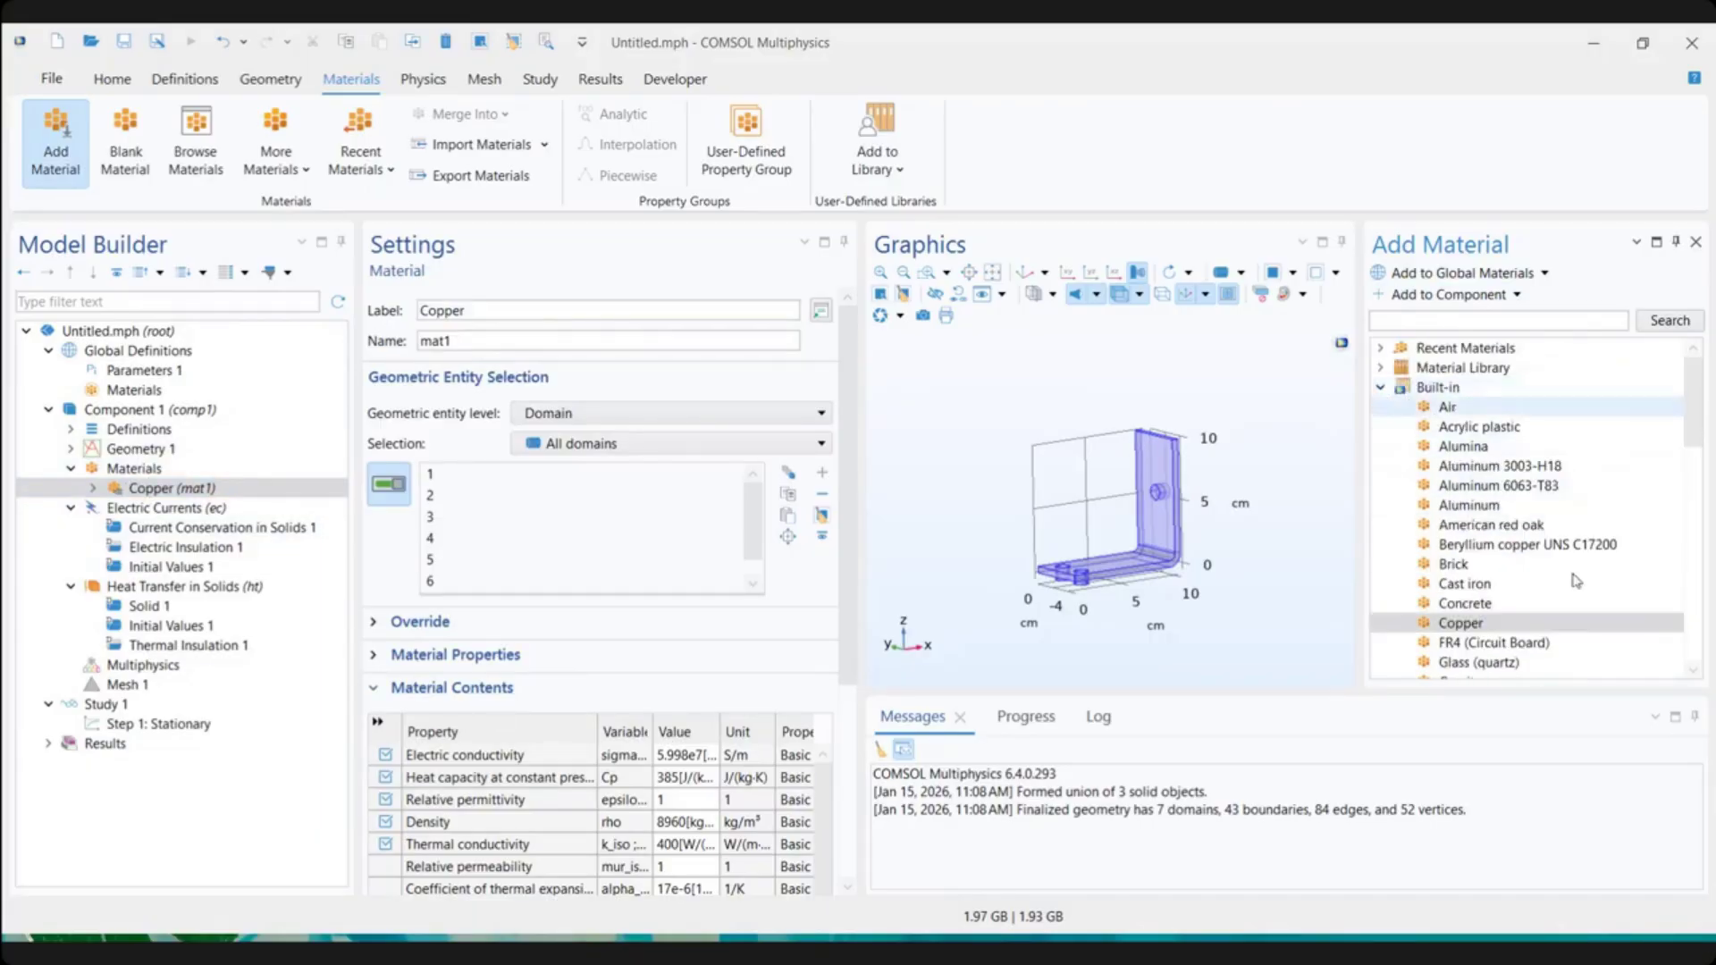
pyautogui.scroll(-5, 1560, 597)
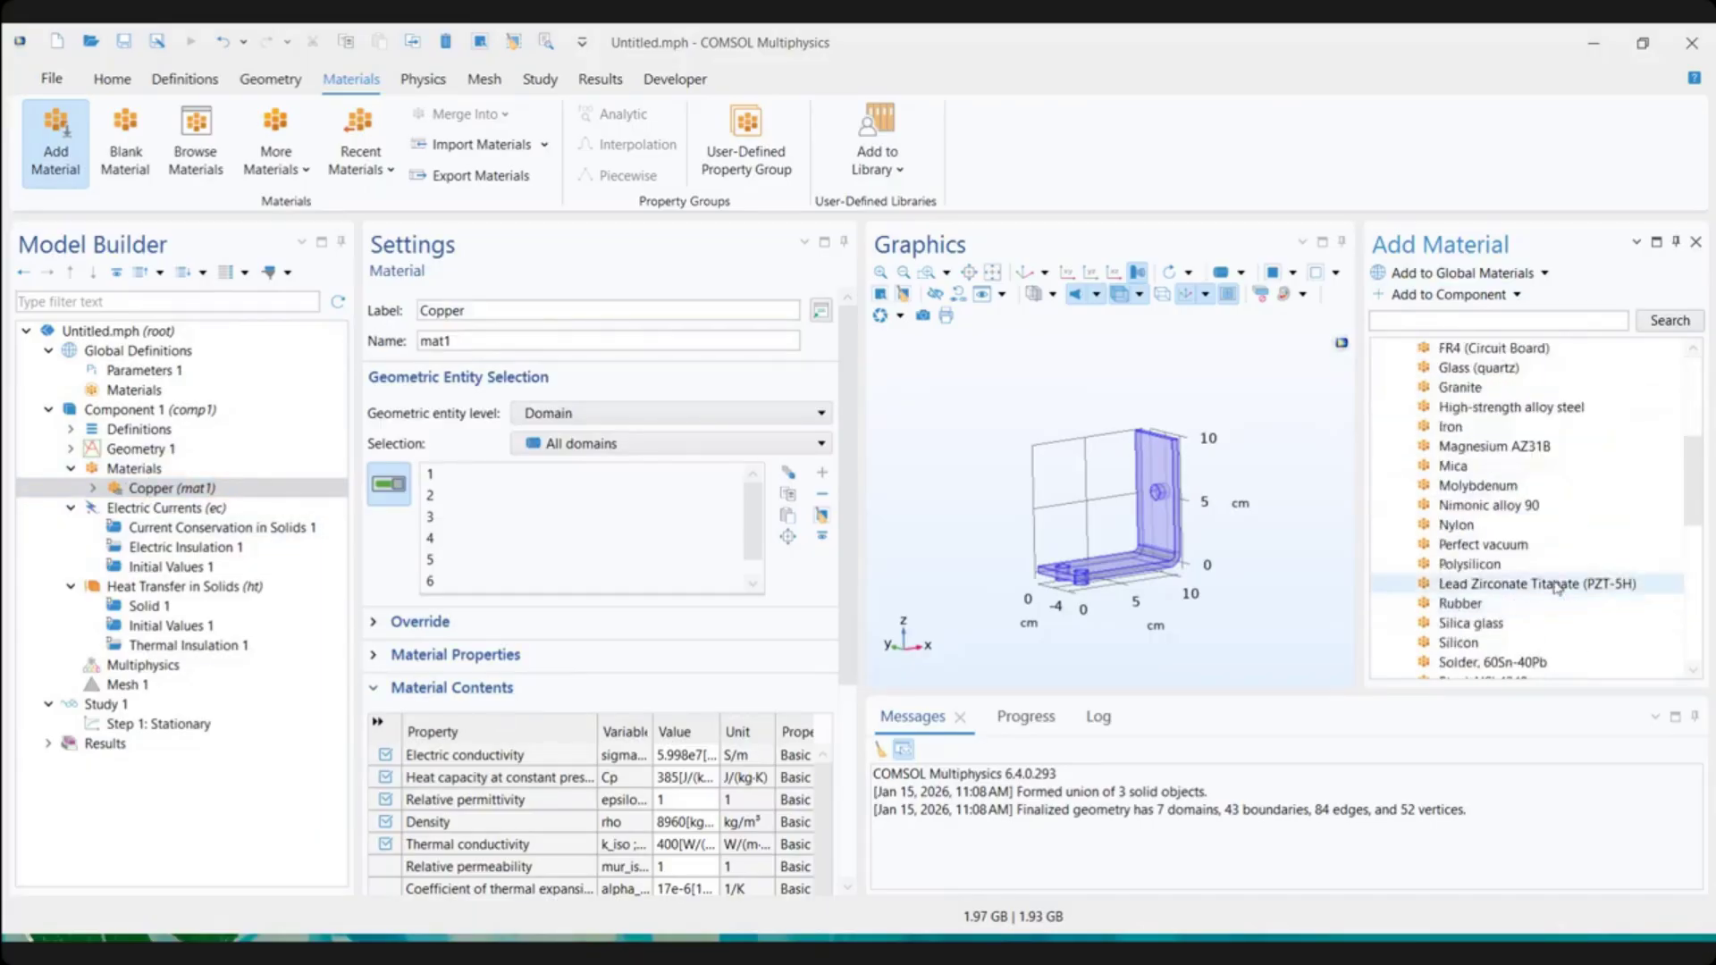
pyautogui.scroll(-2, 1559, 596)
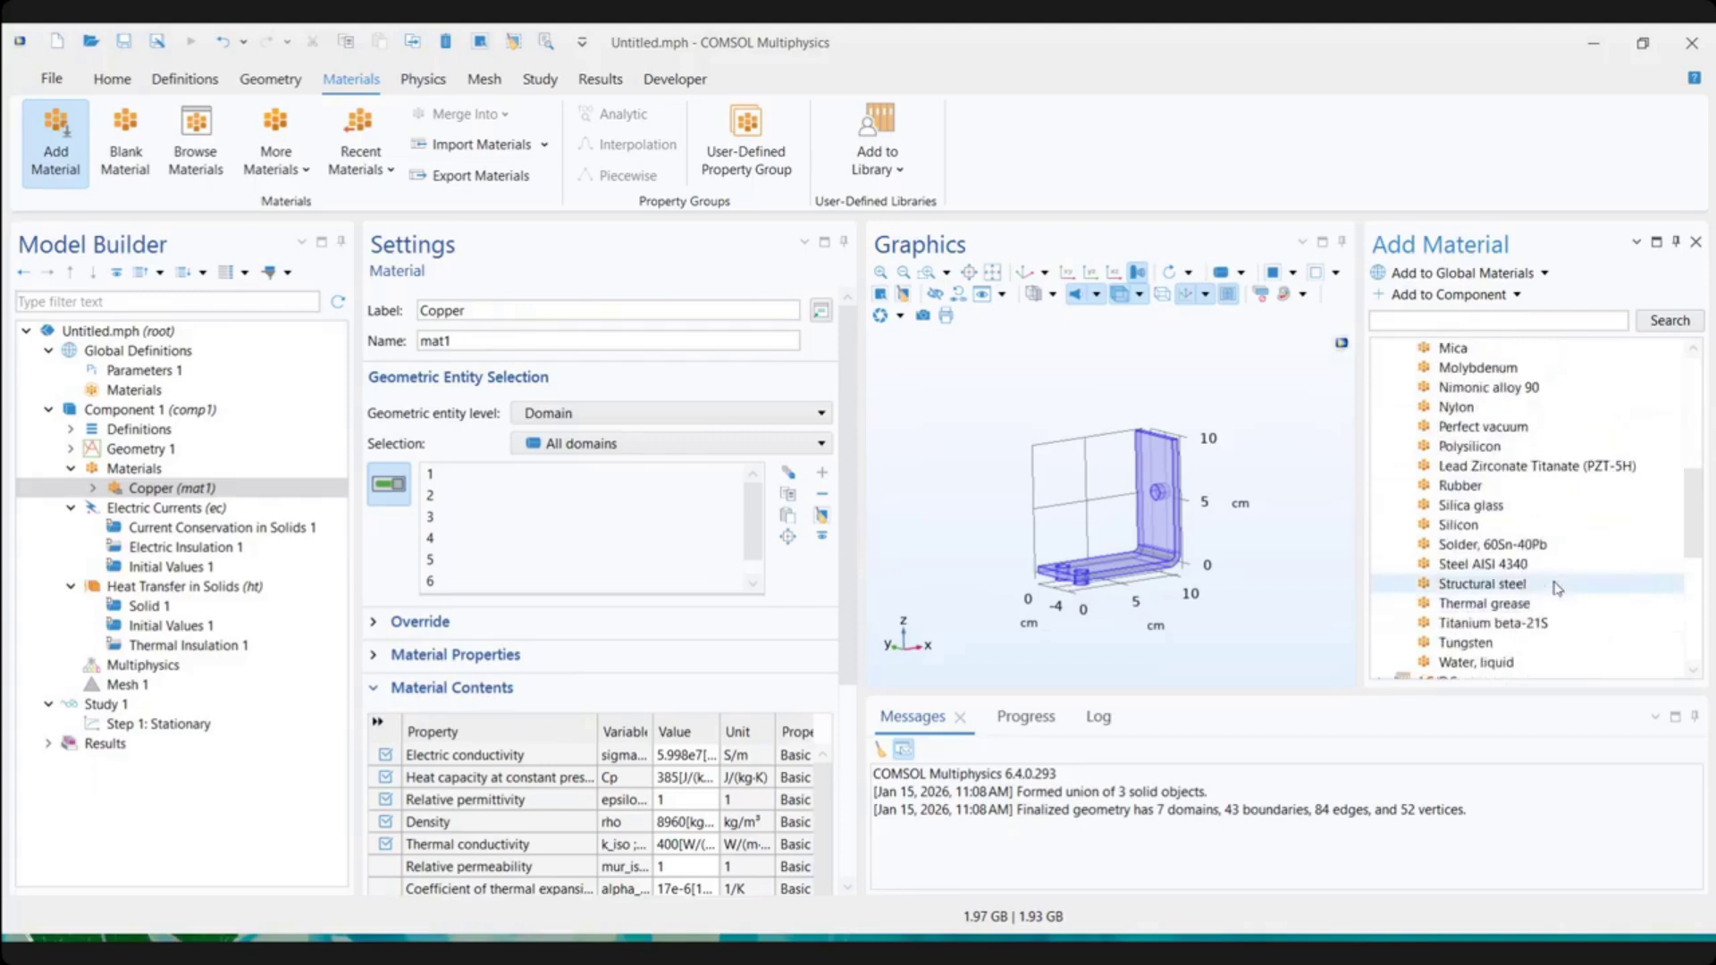
pyautogui.click(1460, 627)
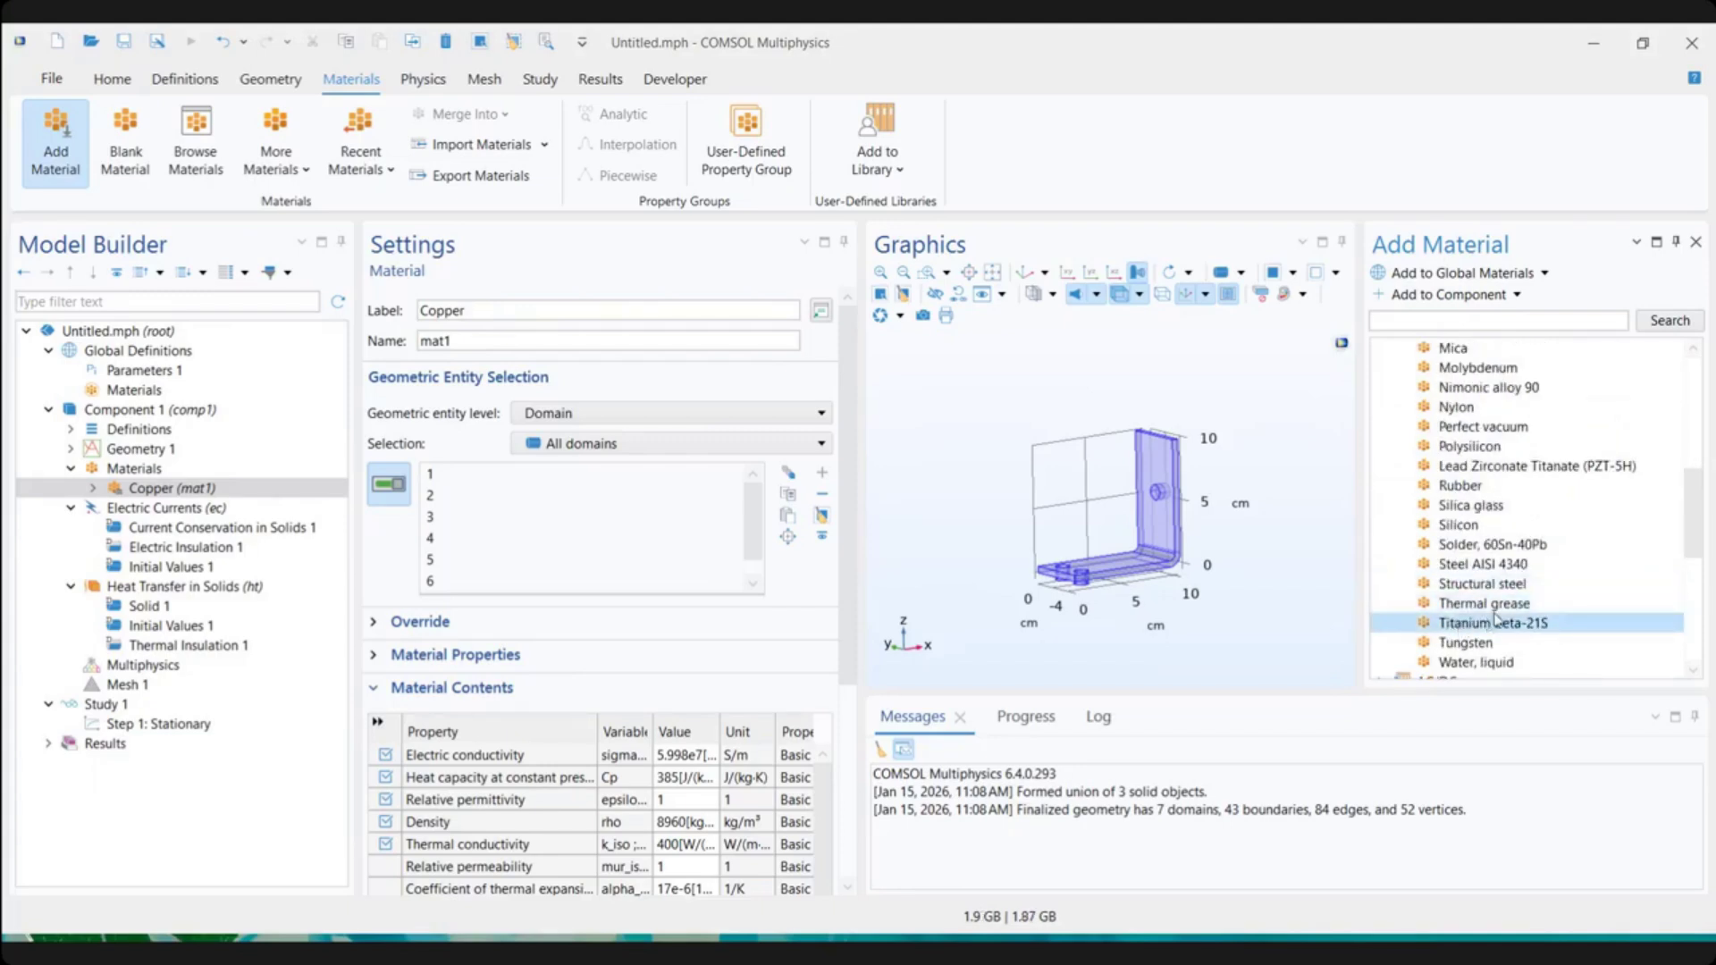
pyautogui.doubleClick(1498, 625)
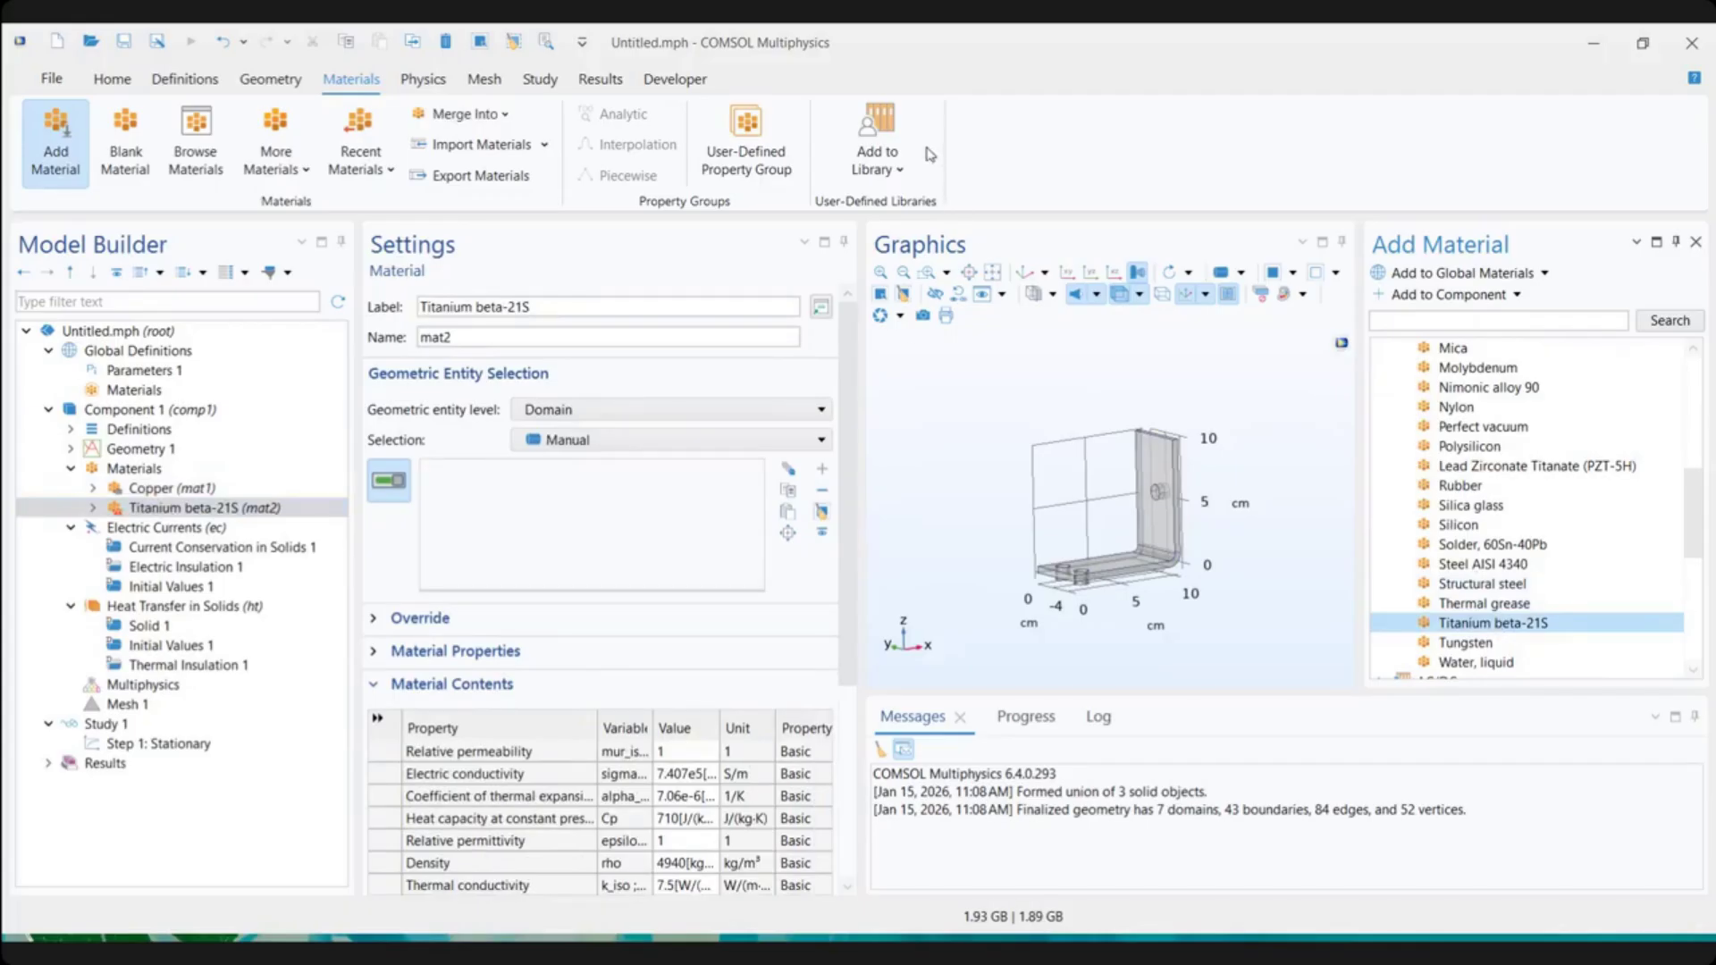
pyautogui.click(1697, 243)
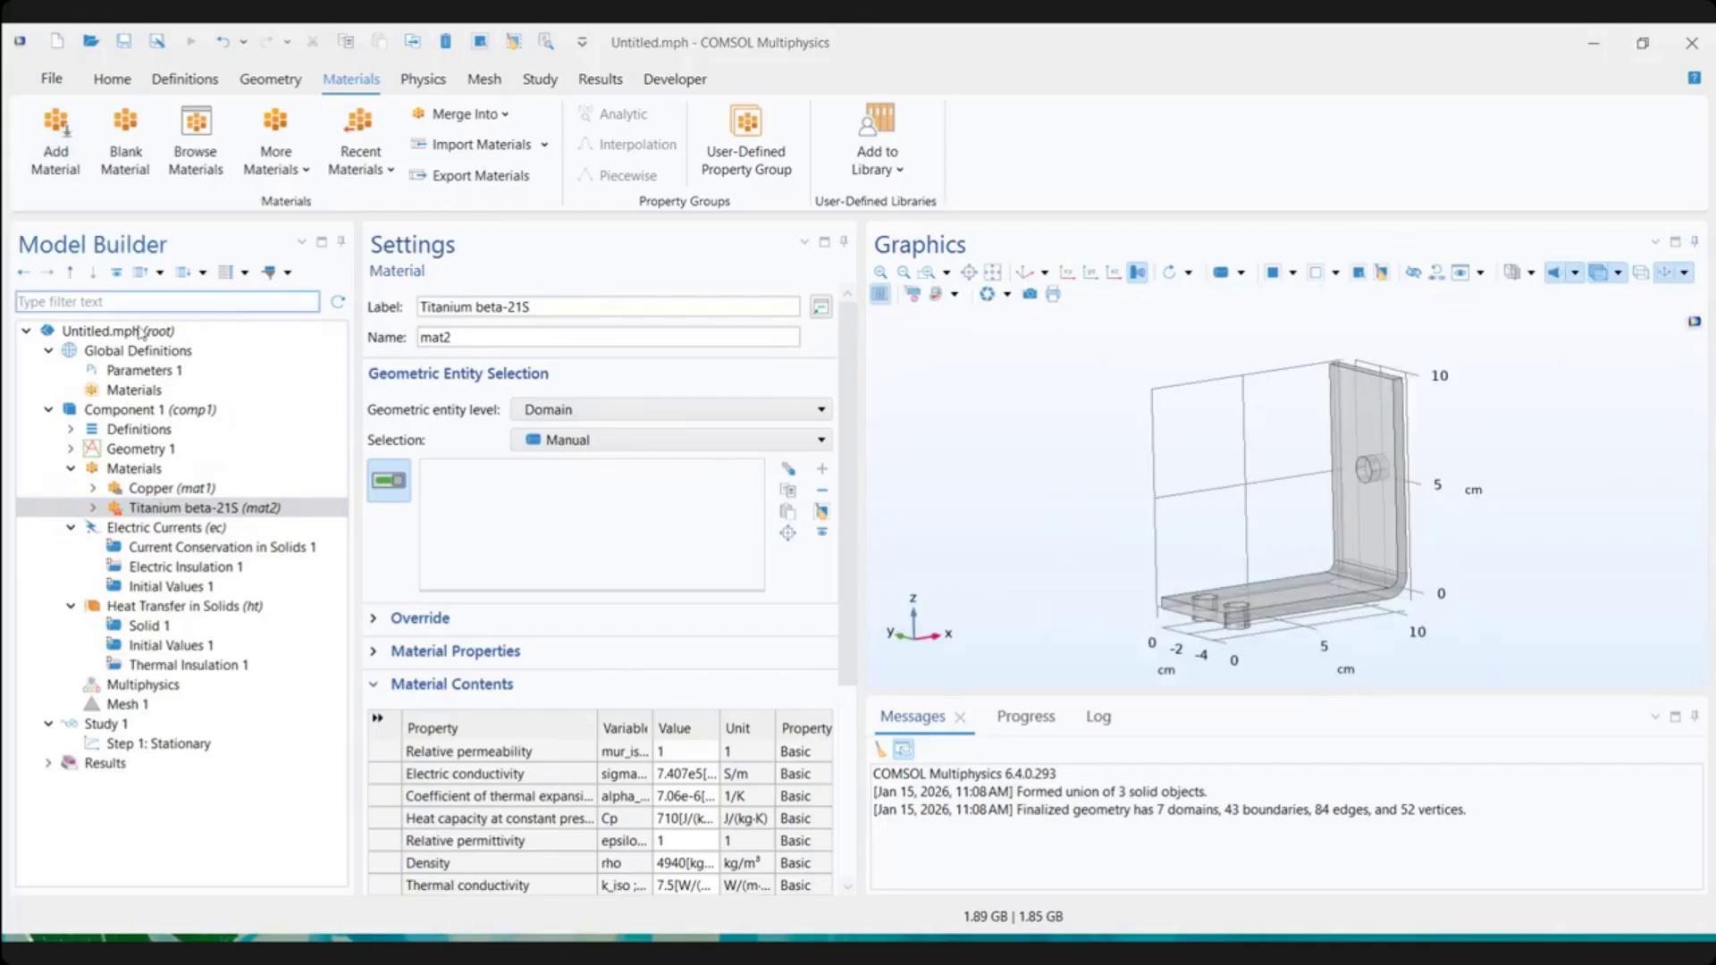
# Clear Copper's domain selection and assign the material only to the L-shaped plate, domain 1
pyautogui.click(303, 488)
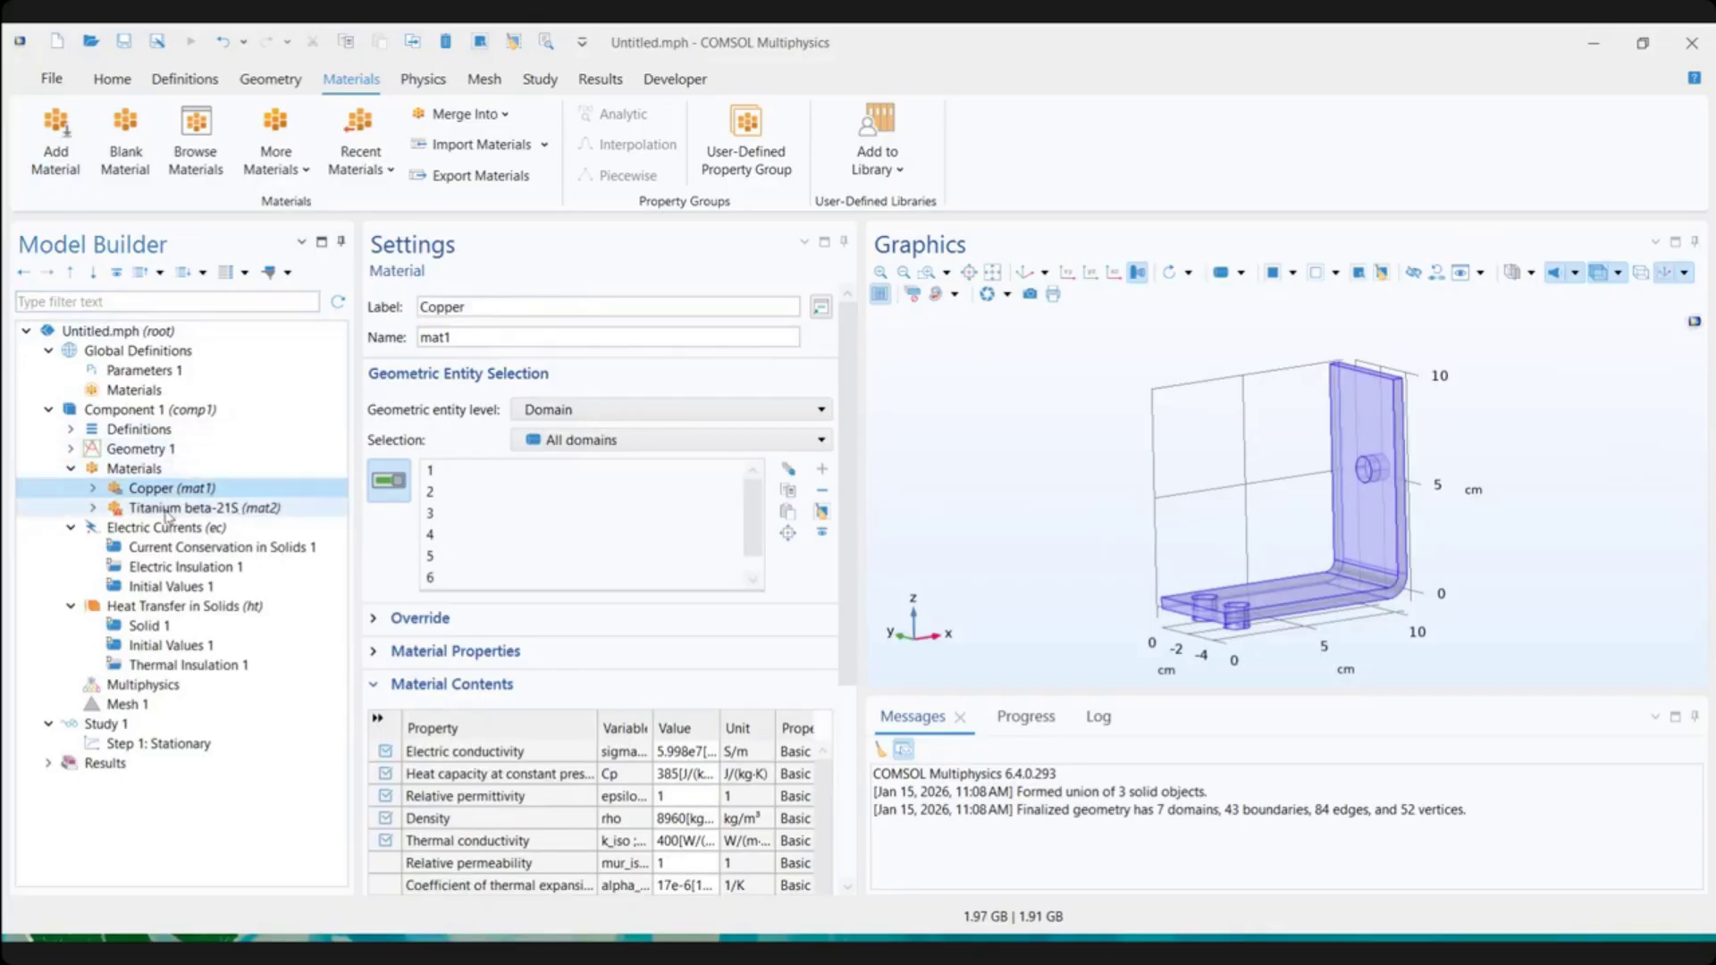
pyautogui.click(821, 513)
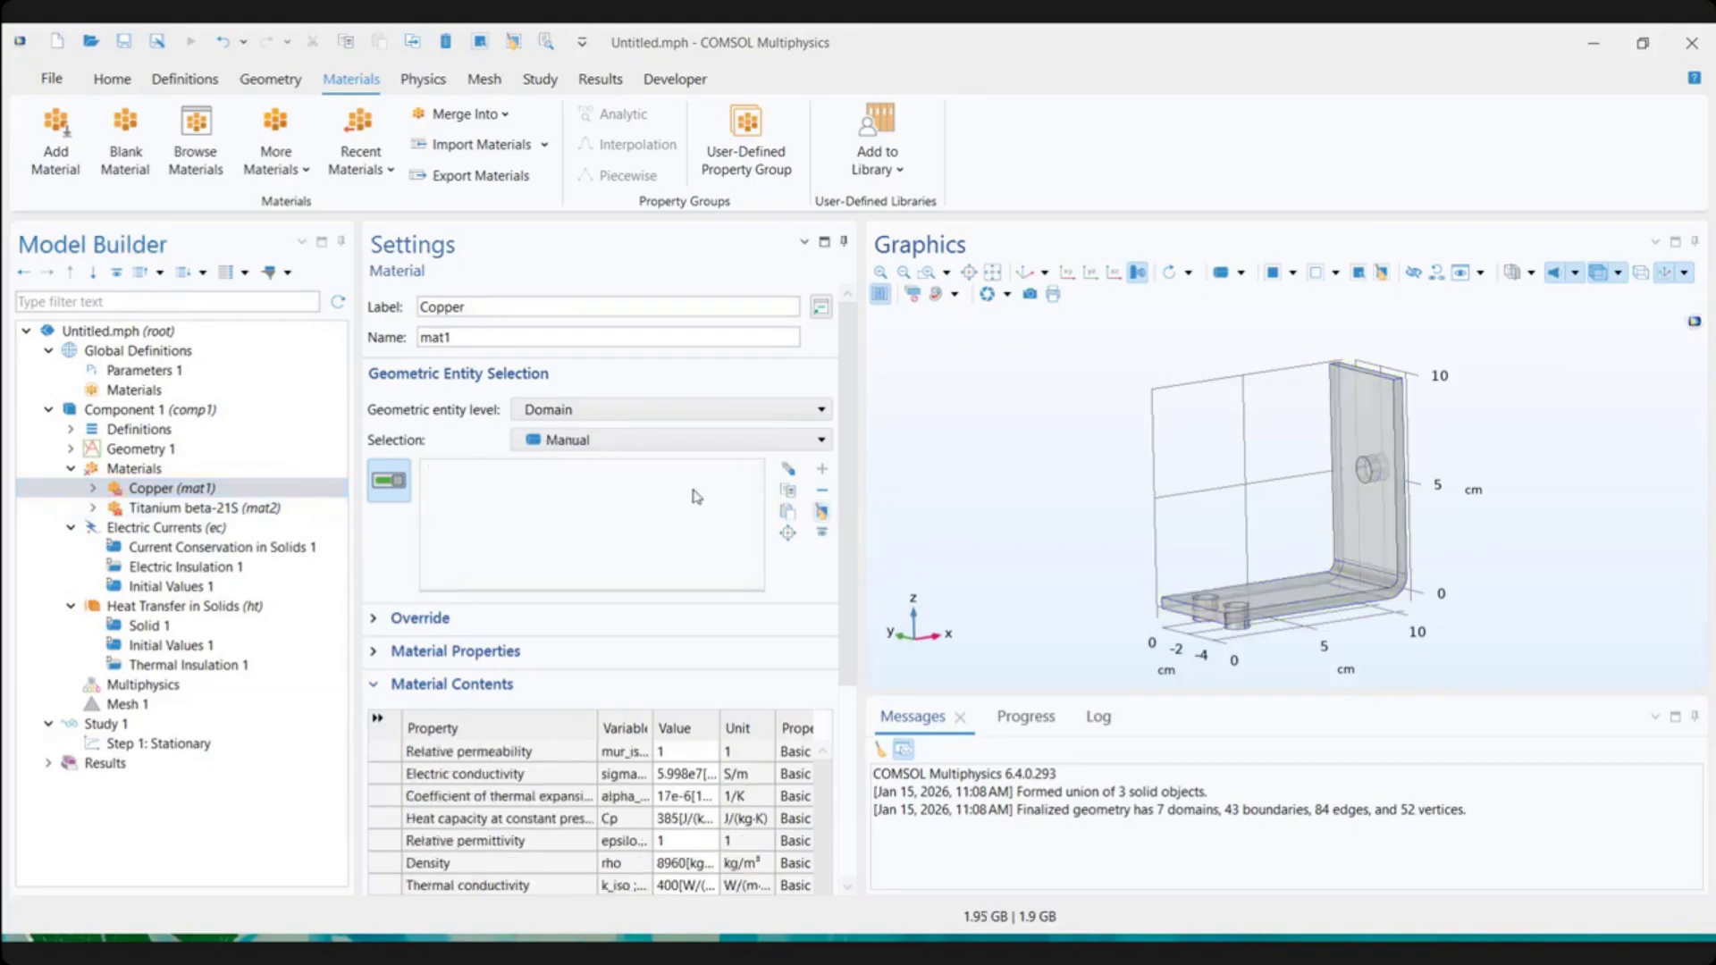
pyautogui.click(103, 474)
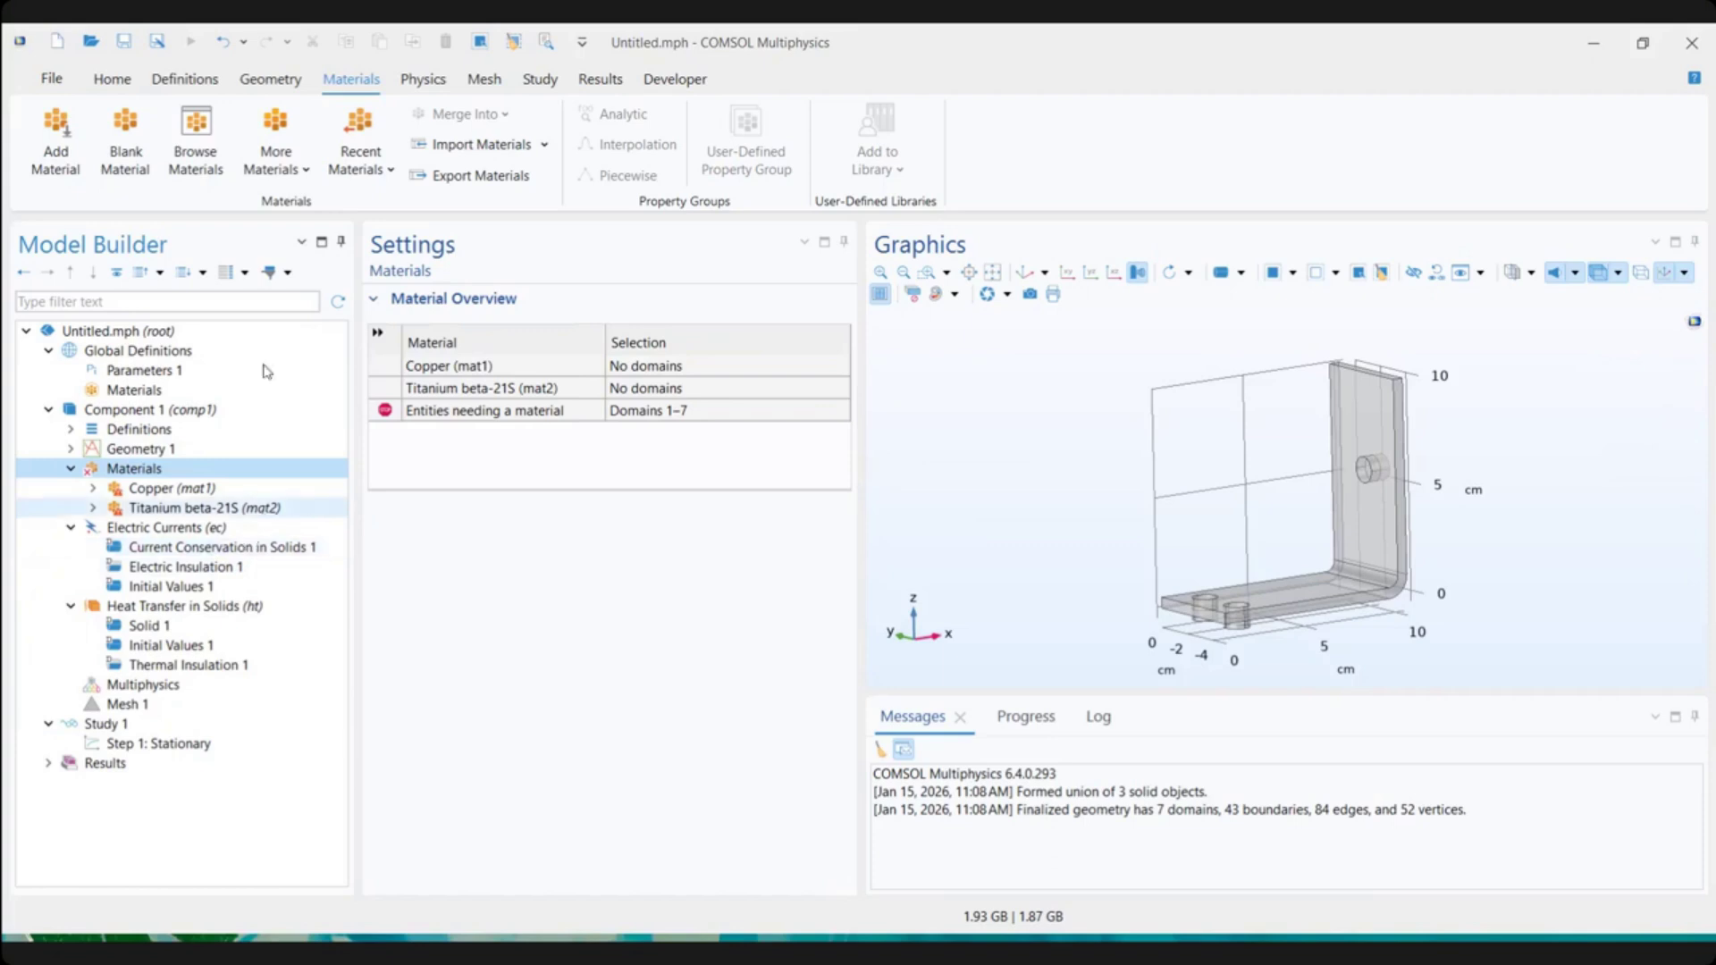
pyautogui.click(179, 490)
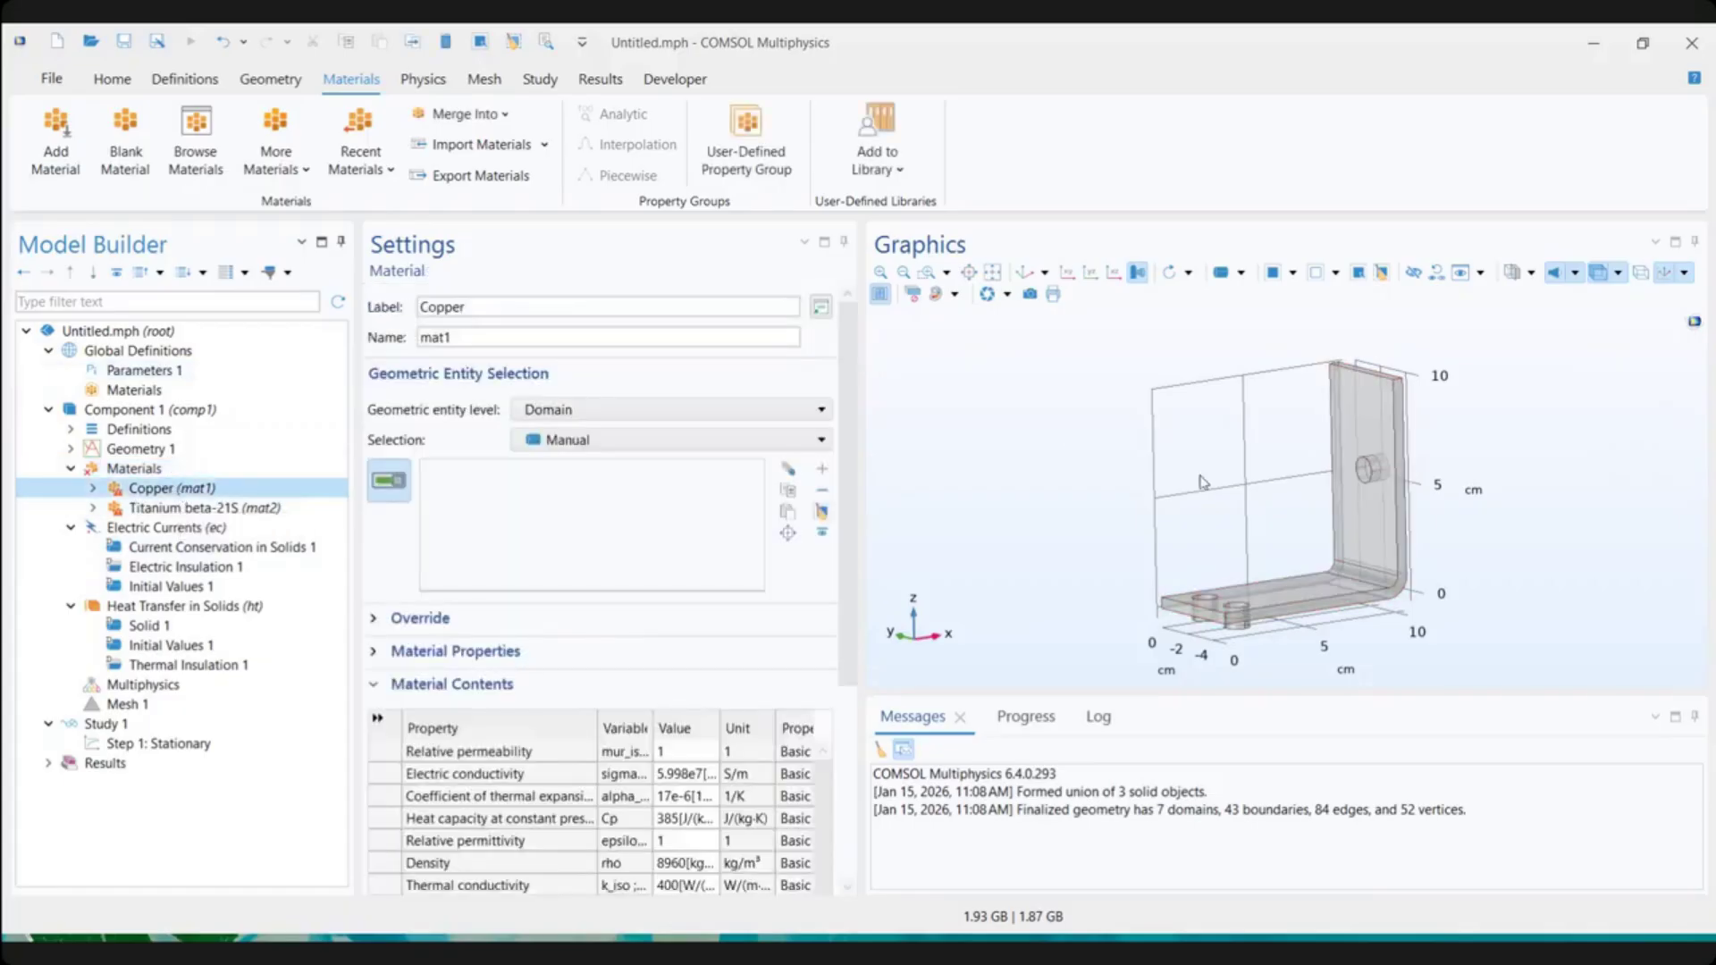
pyautogui.click(1355, 529)
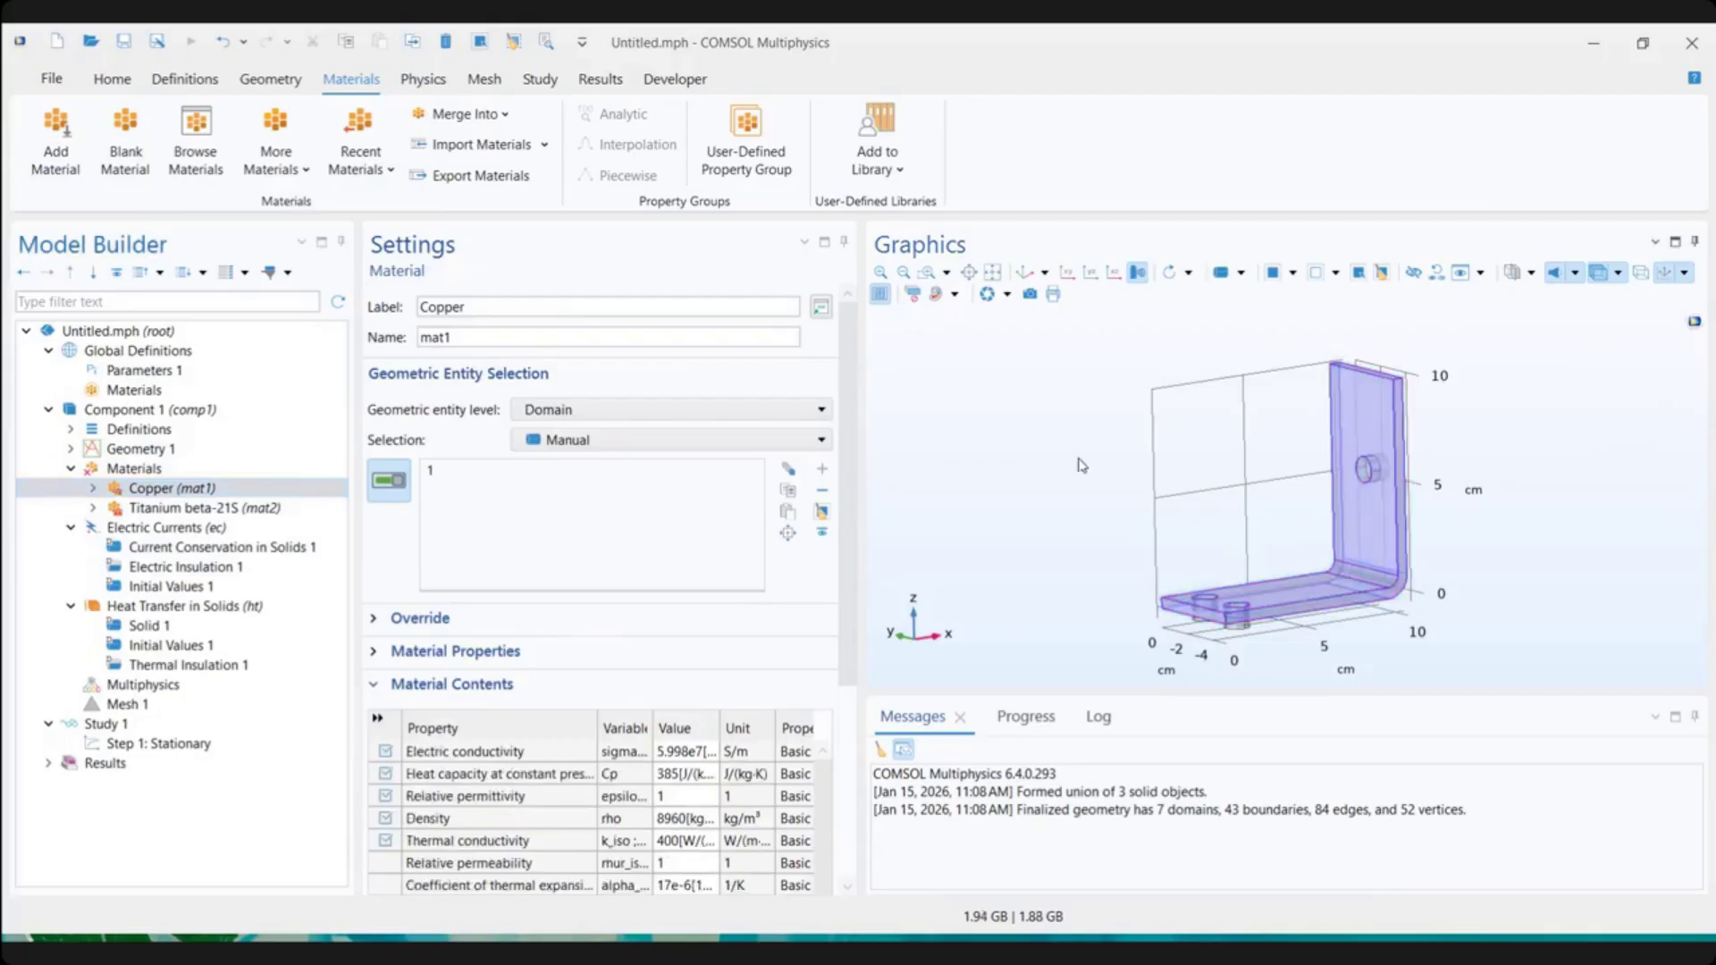
pyautogui.moveTo(1088, 437); pyautogui.dragTo(1016, 528)
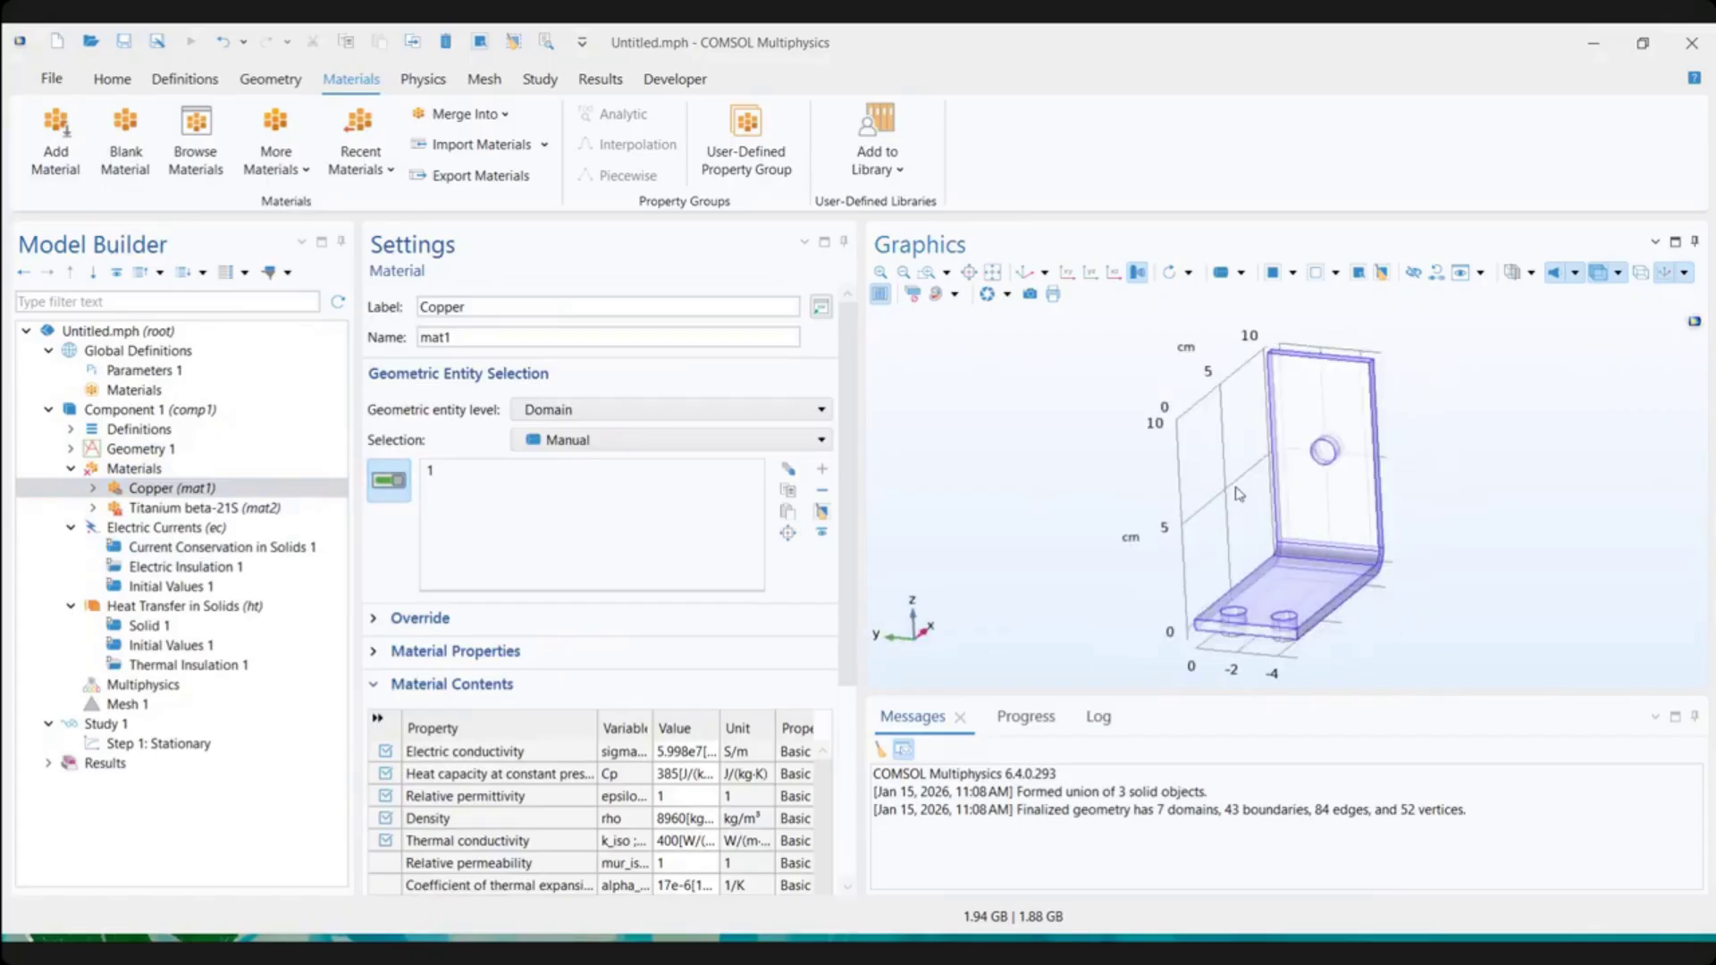
pyautogui.click(395, 493)
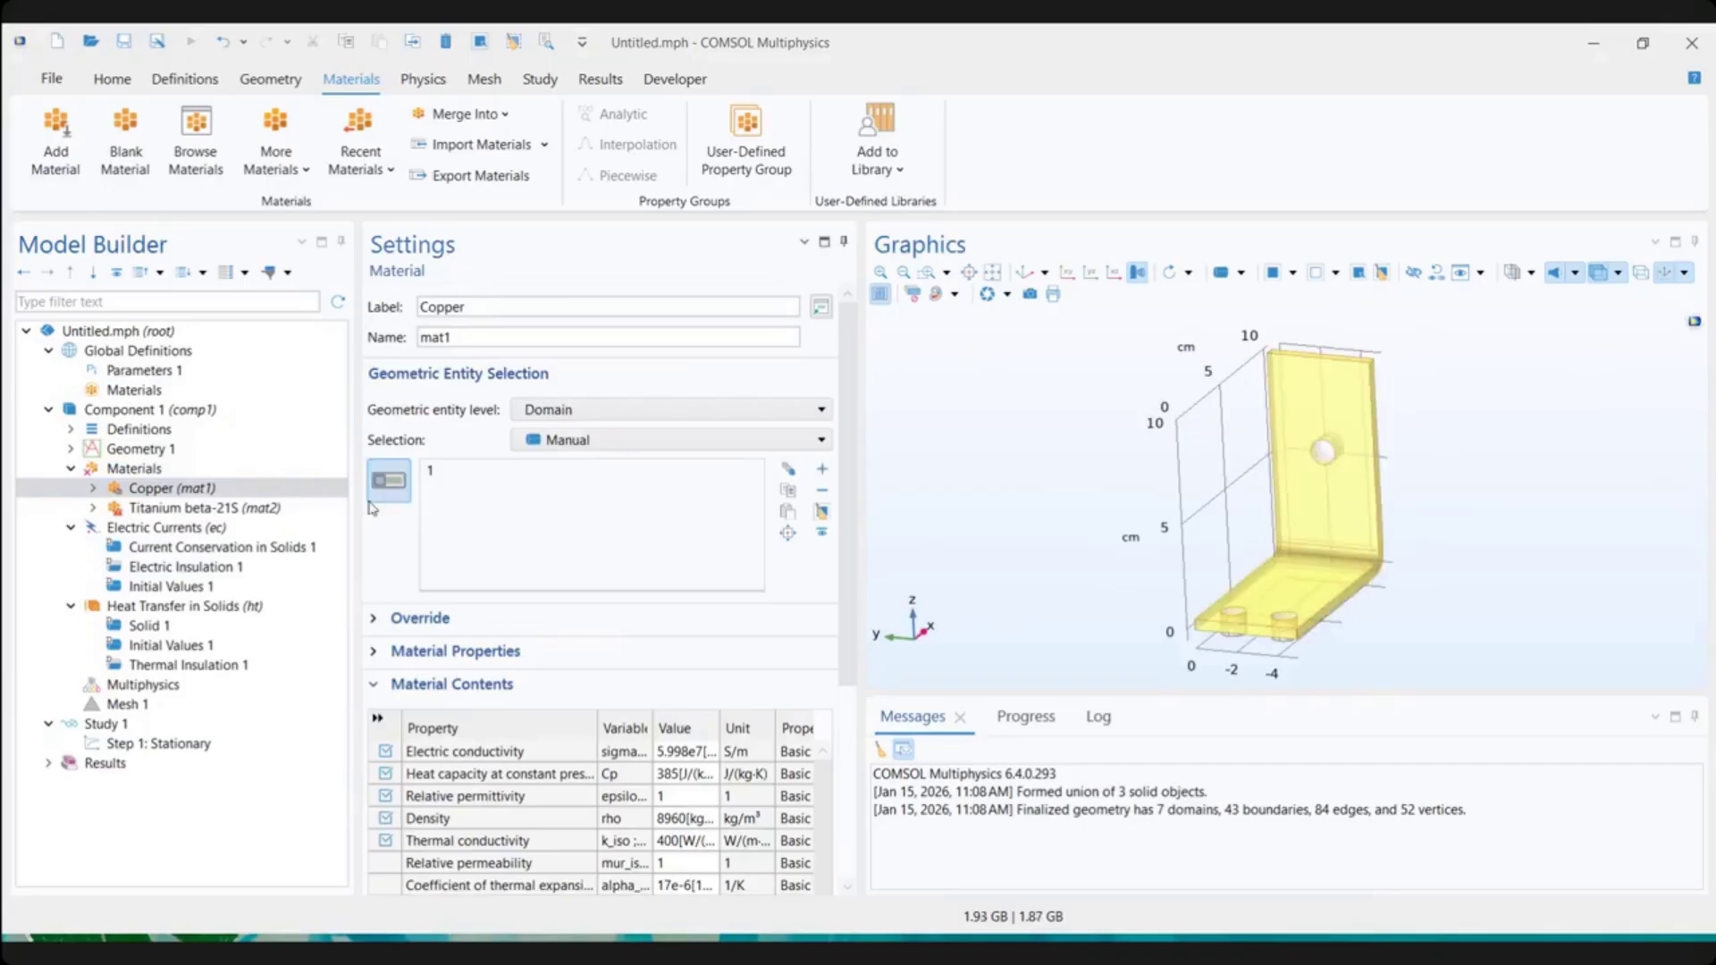
pyautogui.click(1028, 272)
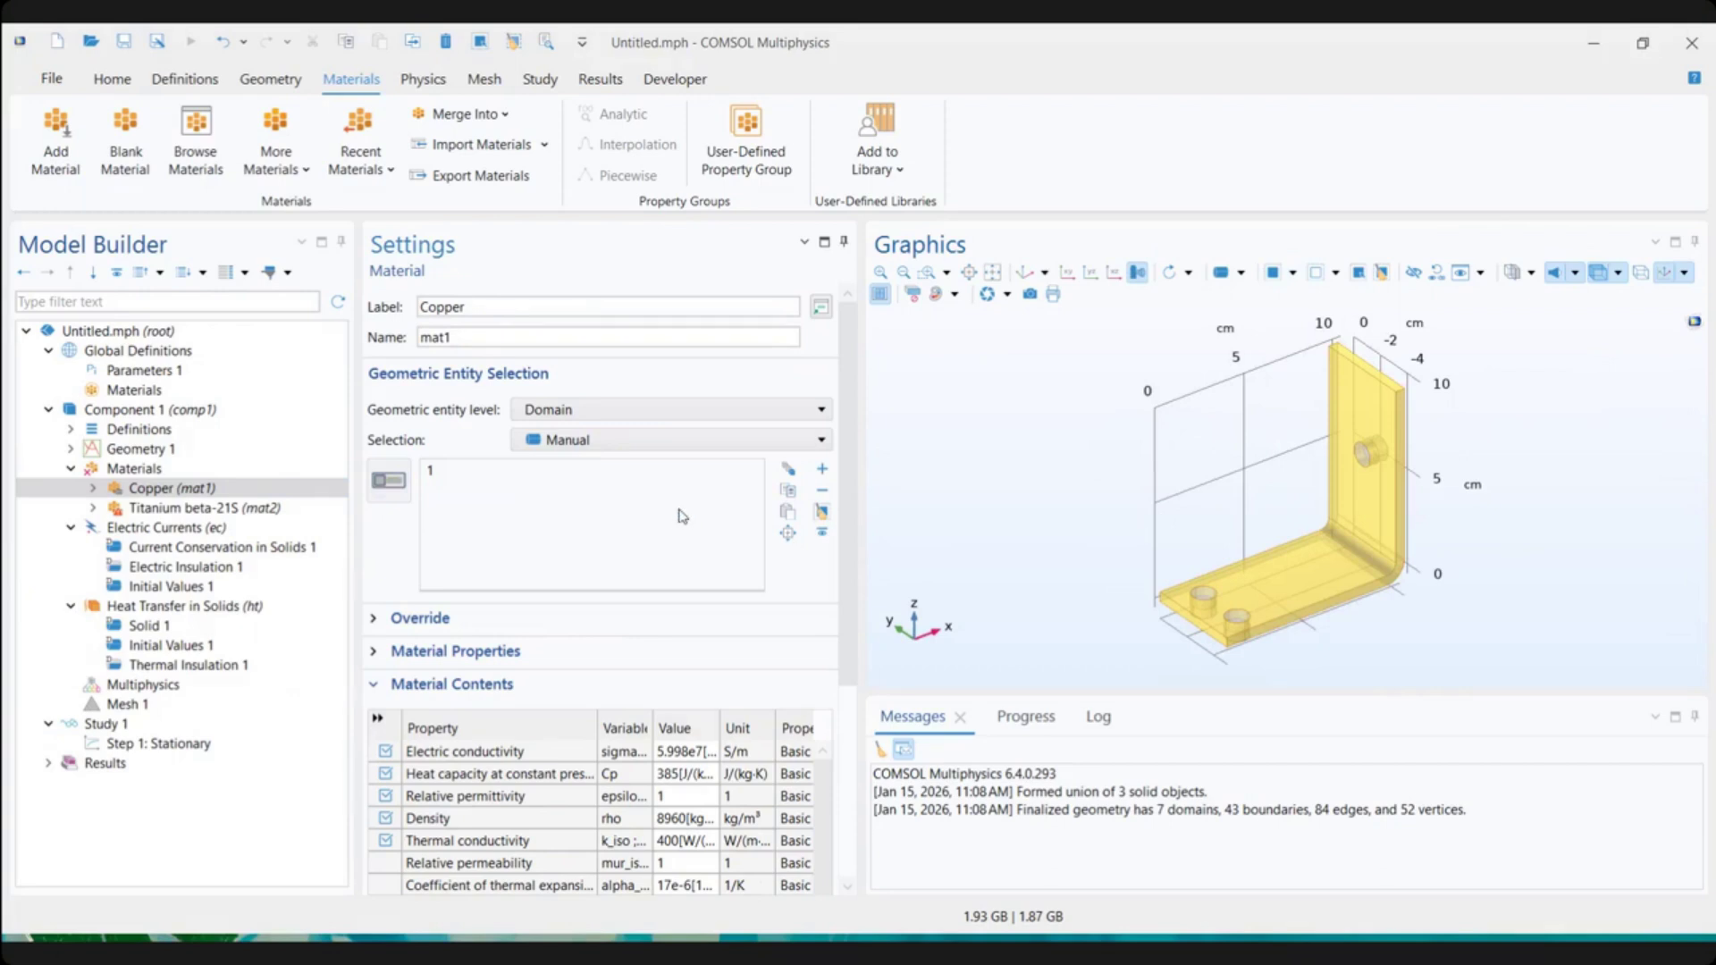
# Create an explicit domain selection in the component's definitions and label it Tornillos
pyautogui.click(201, 509)
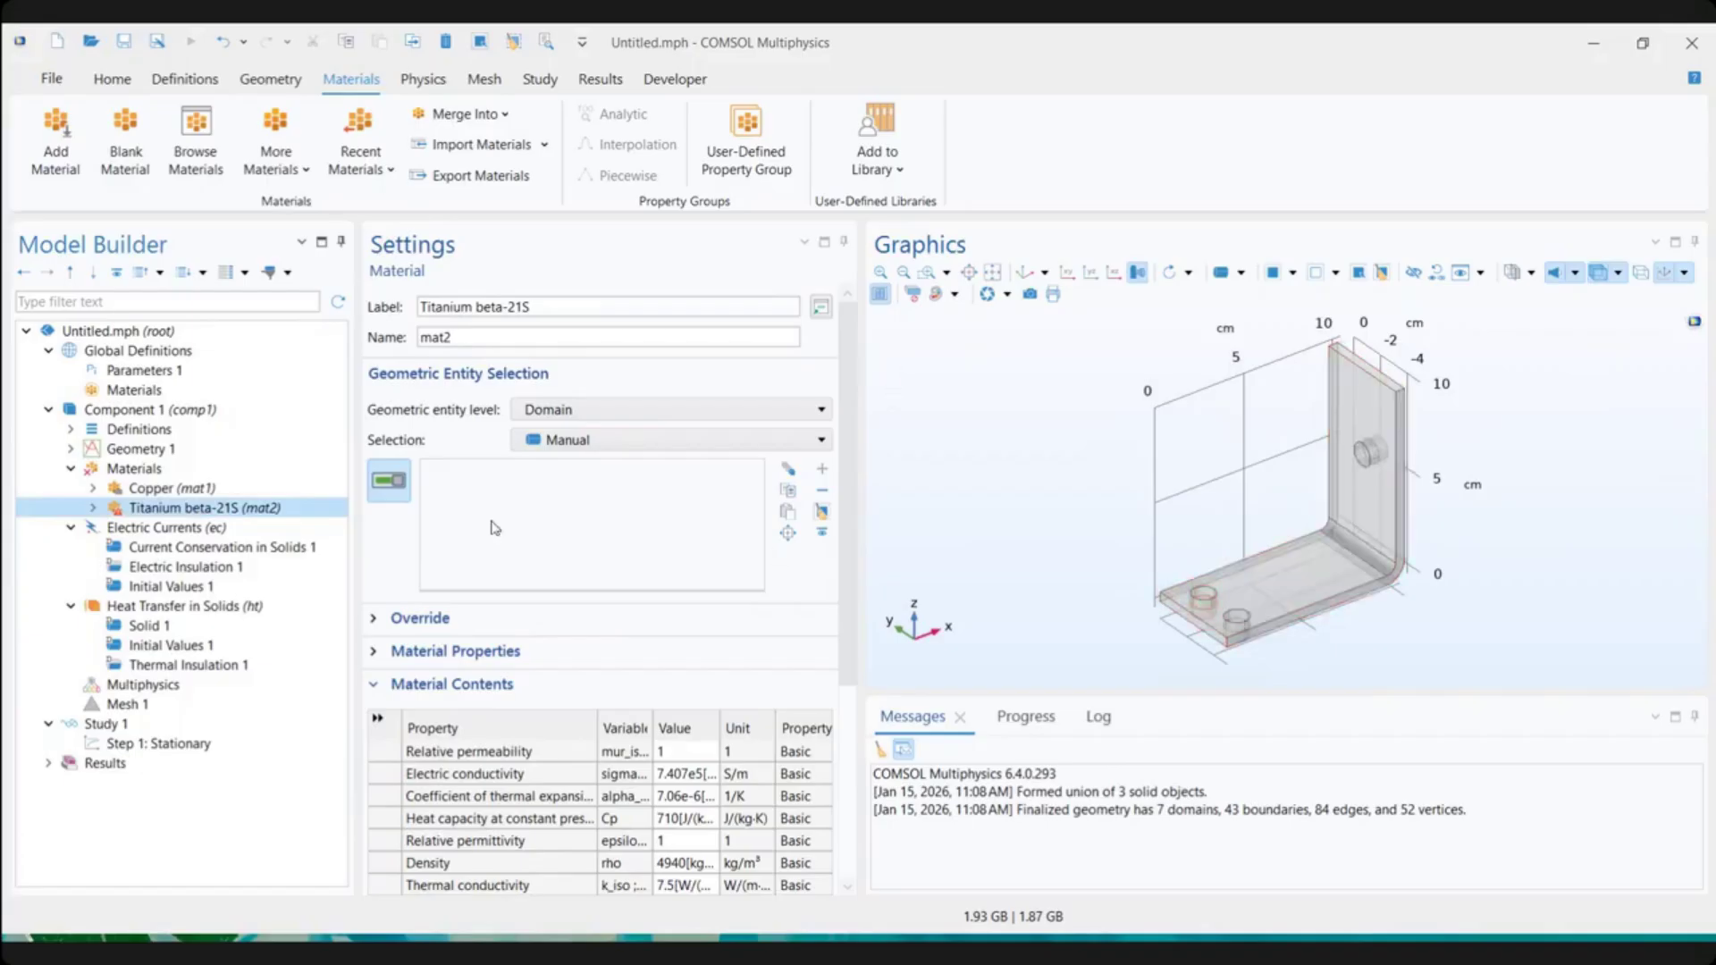
pyautogui.click(71, 430)
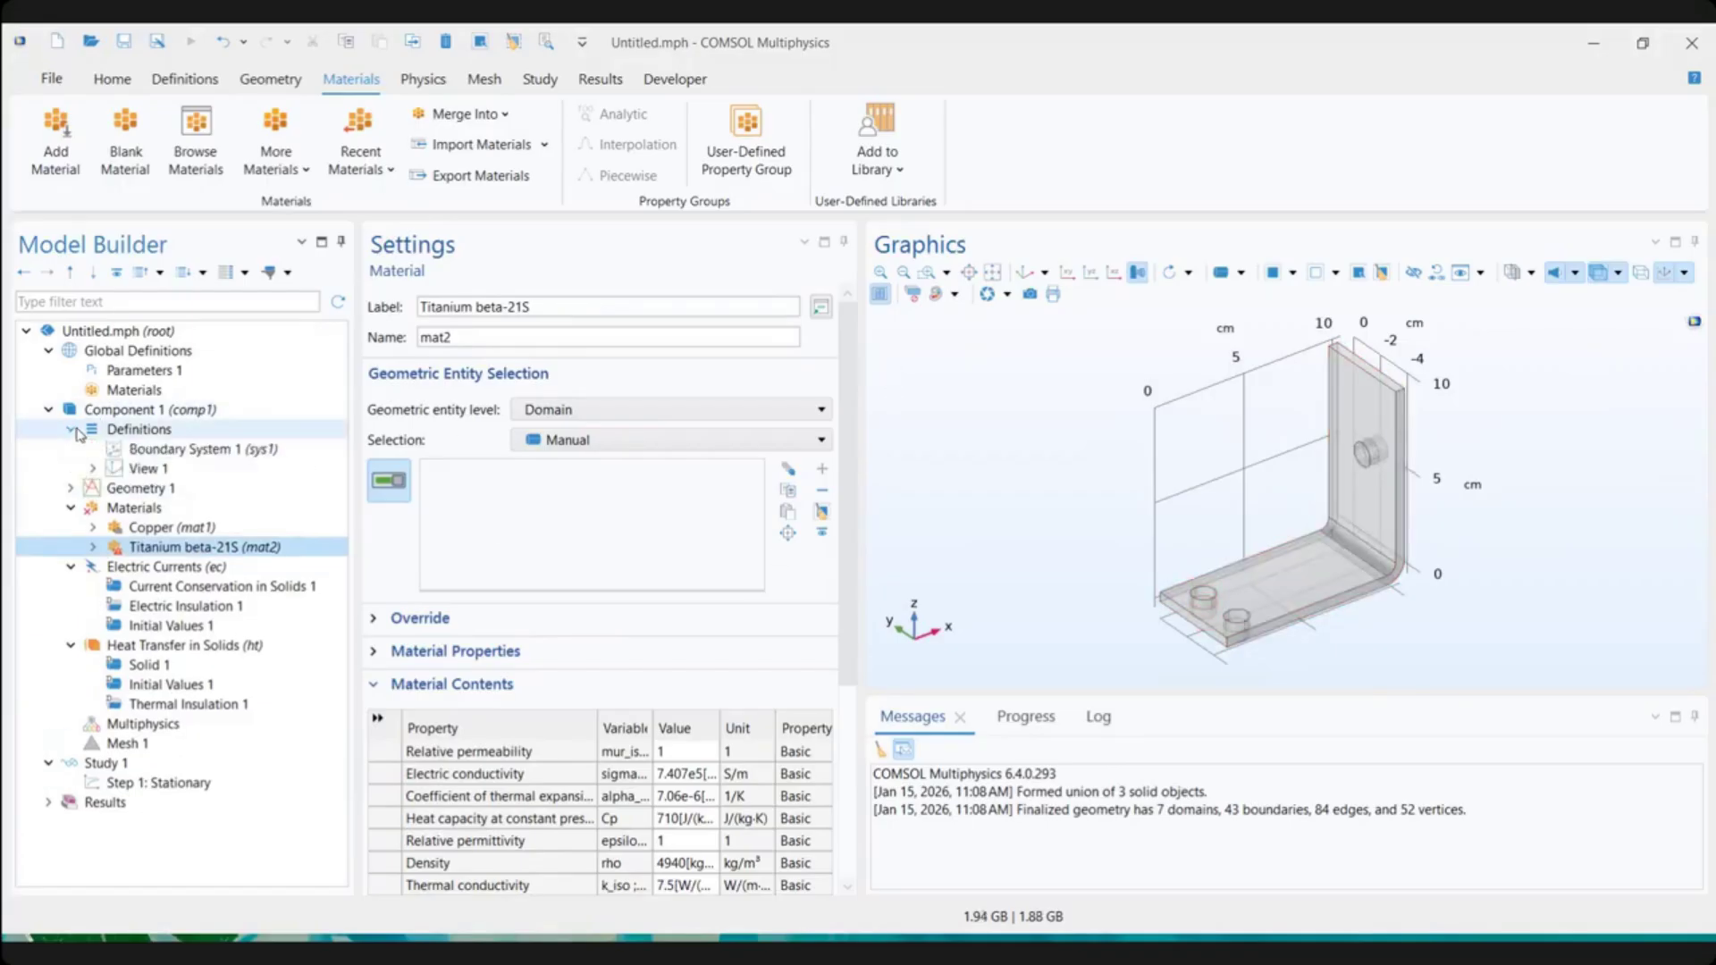
pyautogui.click(125, 432)
pyautogui.rightClick(125, 431)
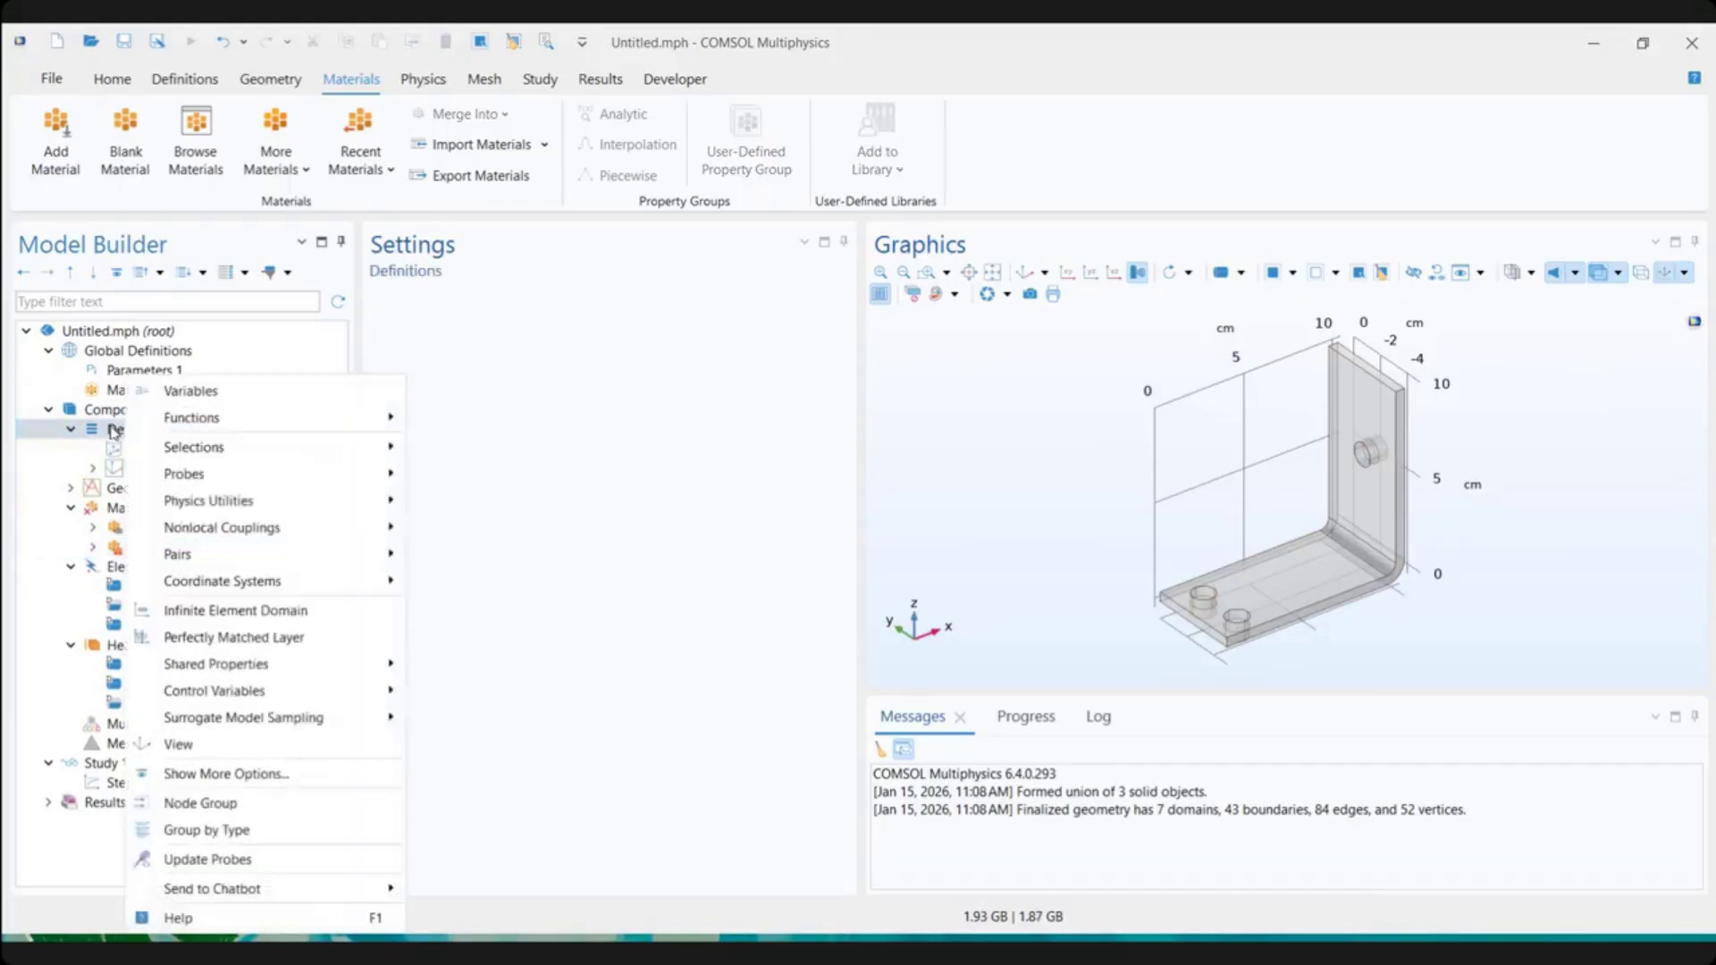
pyautogui.moveTo(188, 454)
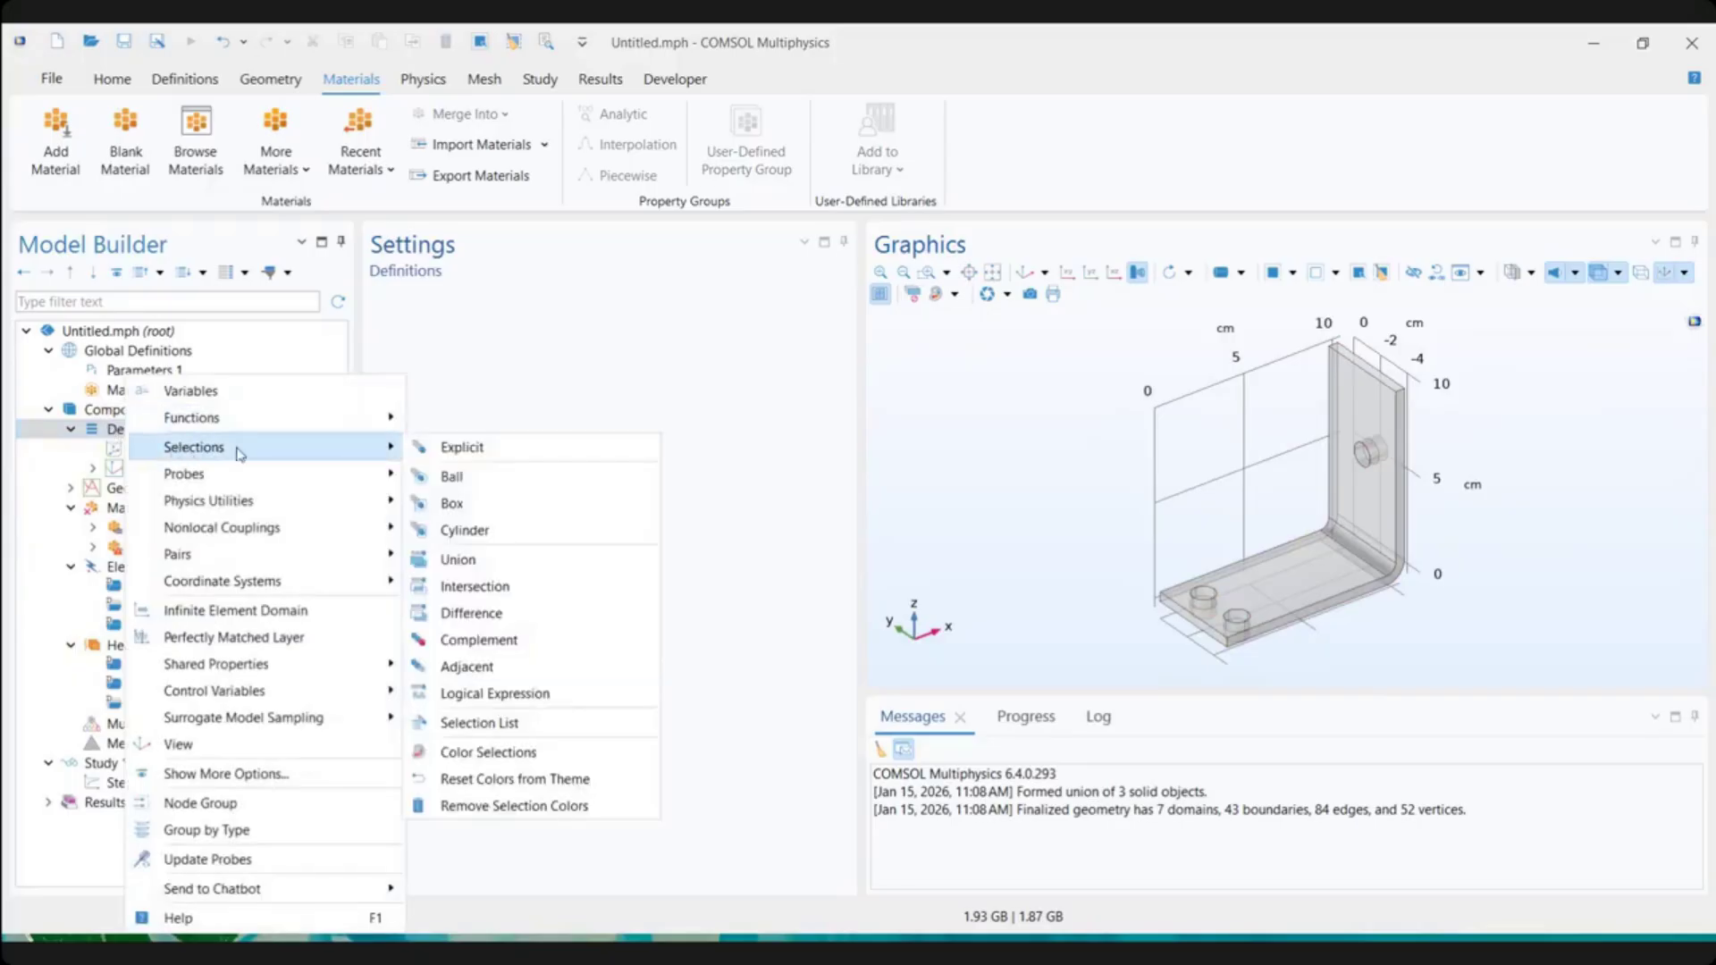
pyautogui.click(474, 451)
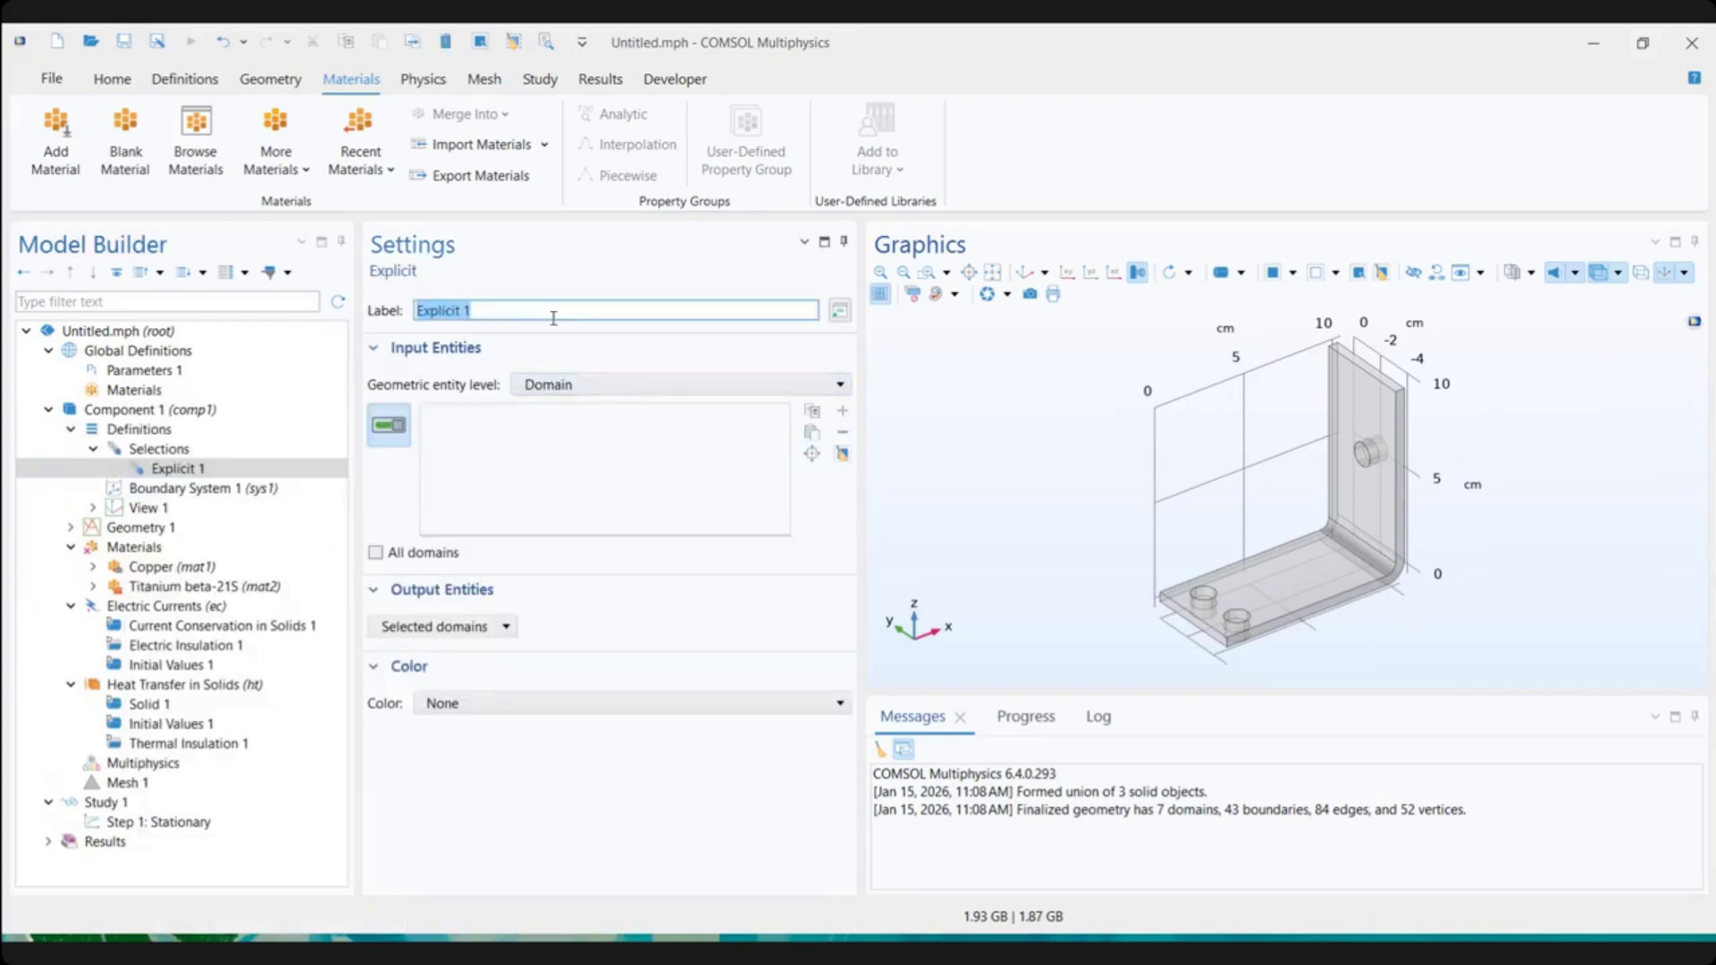
pyautogui.write('illos')
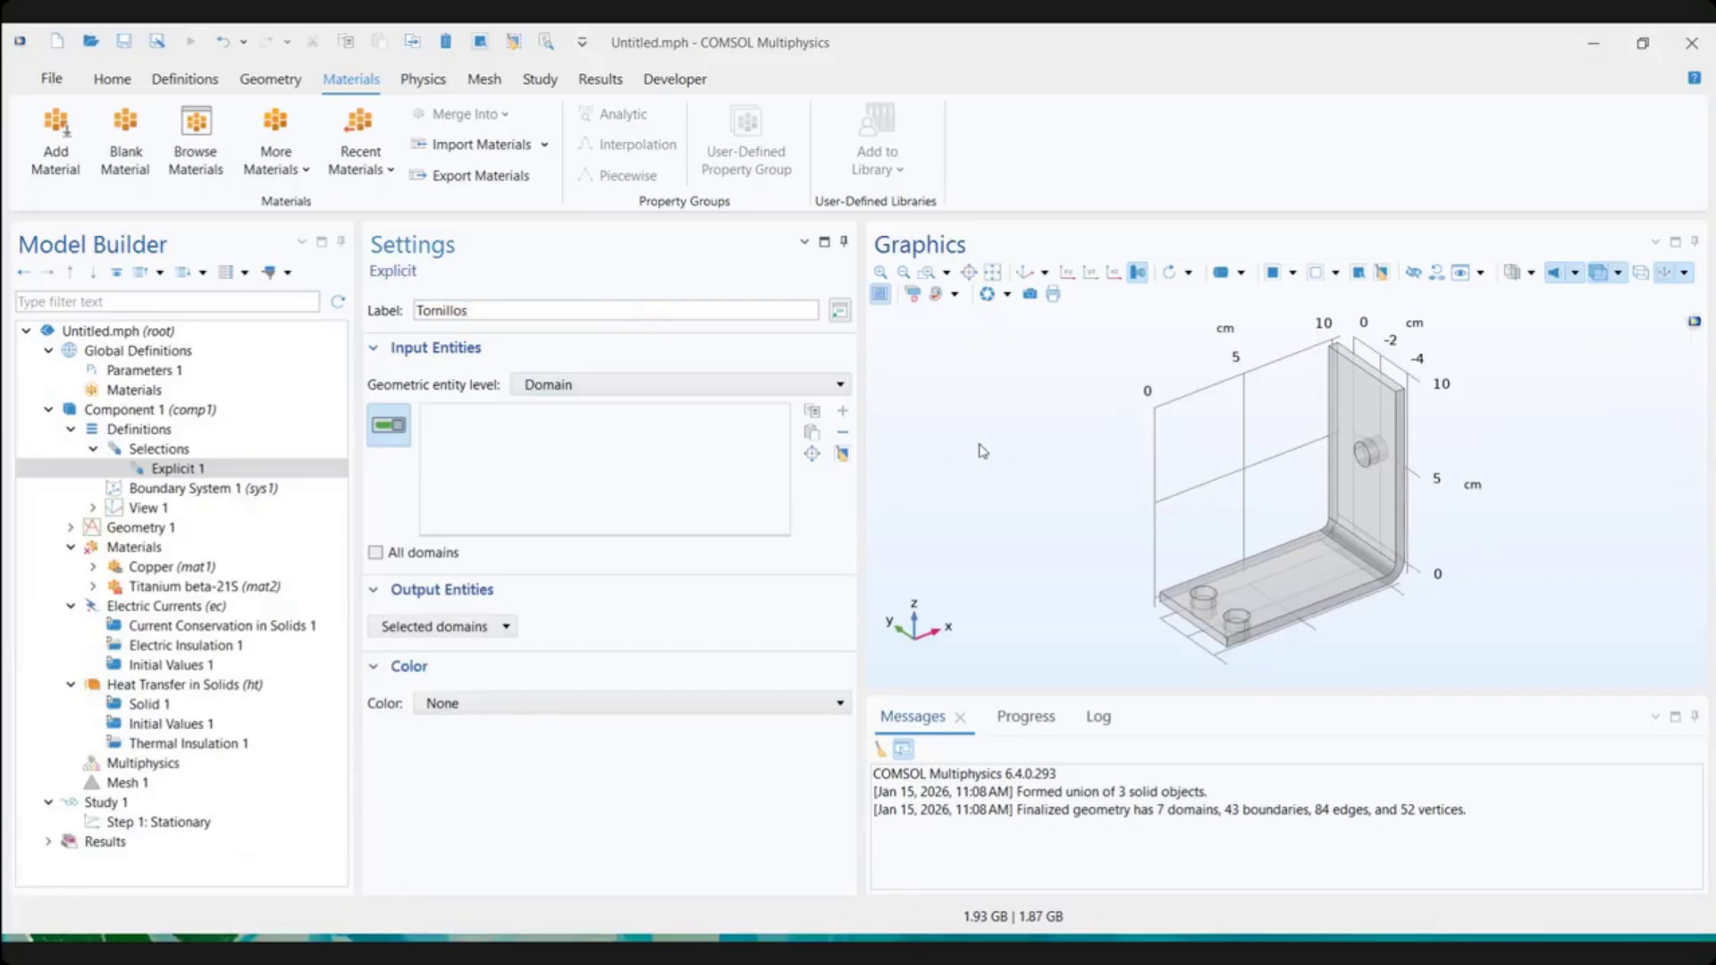
# Add the domains of the two bolts in the horizontal plate (2, 3, 4 and 5) to the Tornillos selection
pyautogui.scroll(5, 1211, 599)
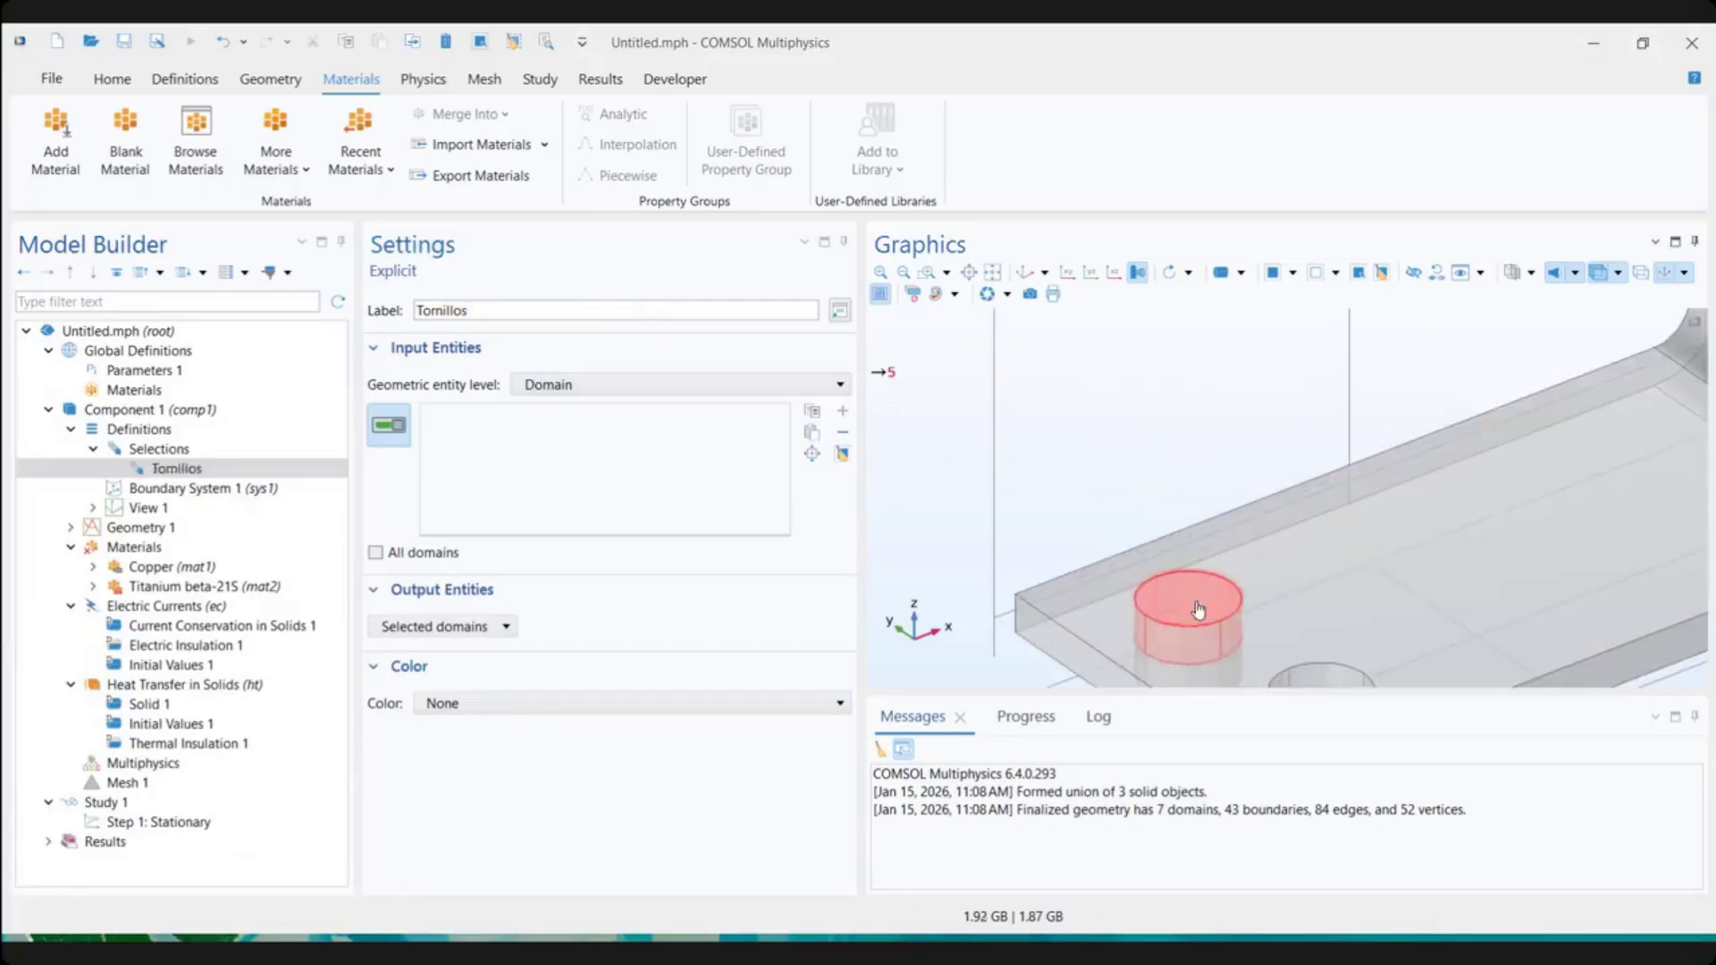
pyautogui.click(1199, 605)
pyautogui.moveTo(1260, 624)
pyautogui.mouseDown()
pyautogui.moveTo(1244, 556)
pyautogui.moveTo(1231, 607)
pyautogui.mouseUp()
pyautogui.click(1235, 610)
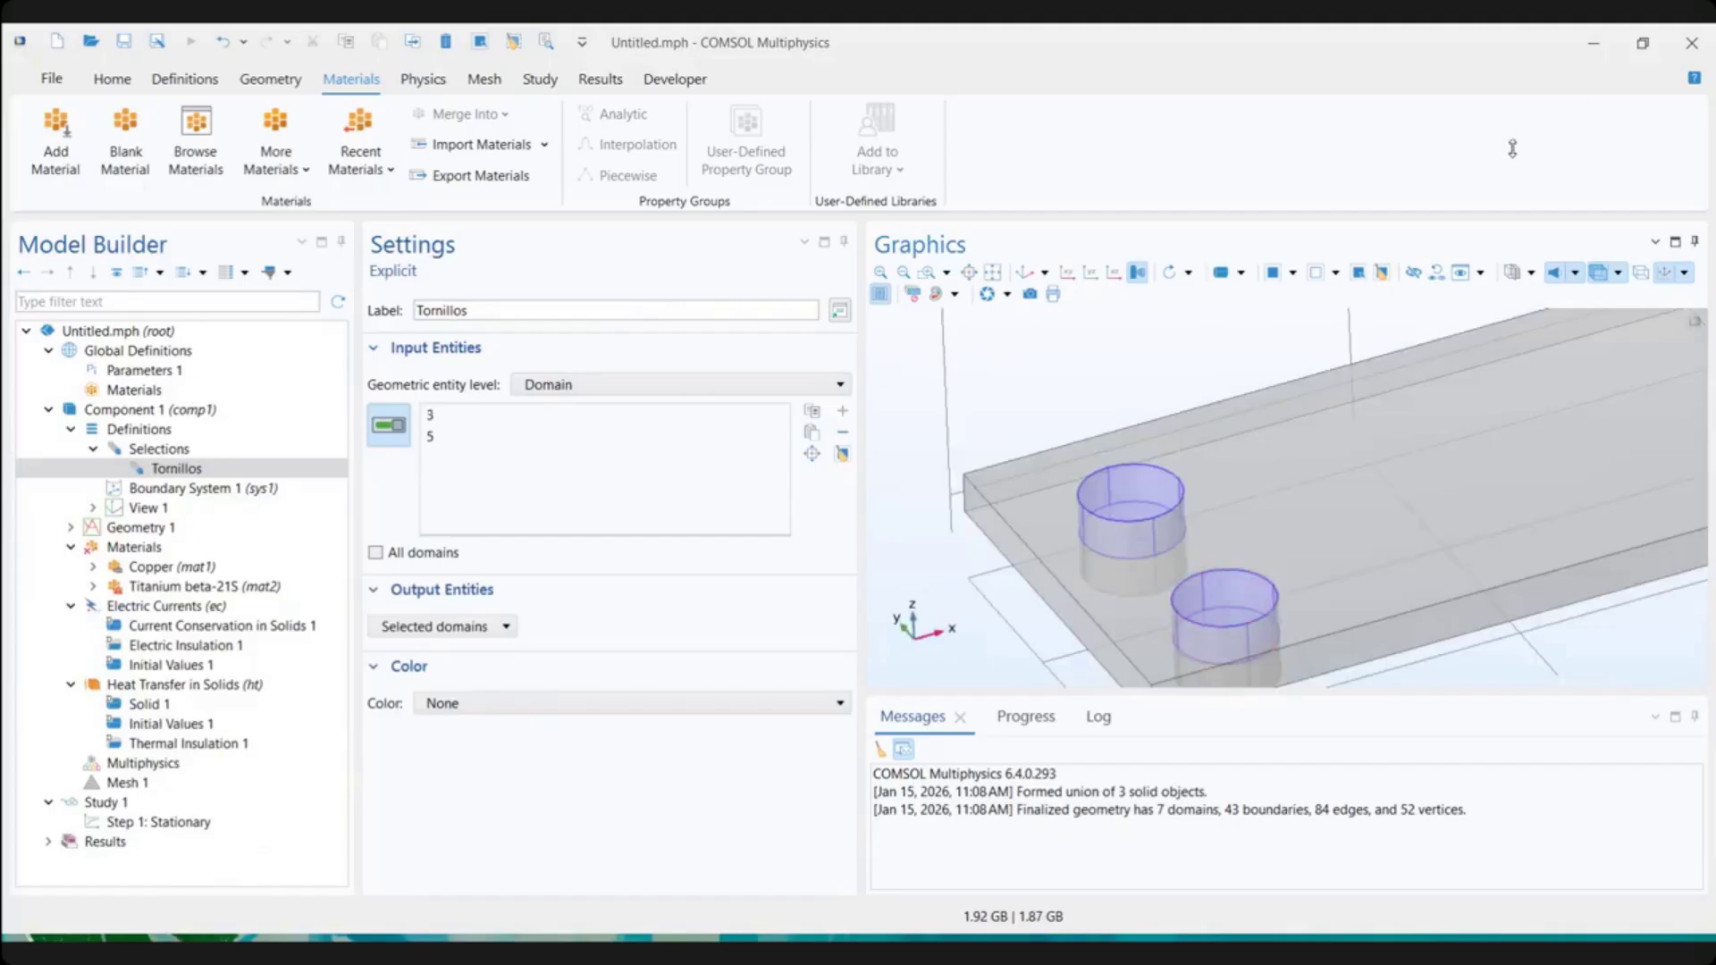
pyautogui.moveTo(1386, 589); pyautogui.dragTo(1402, 487)
pyautogui.click(1115, 567)
pyautogui.click(1241, 540)
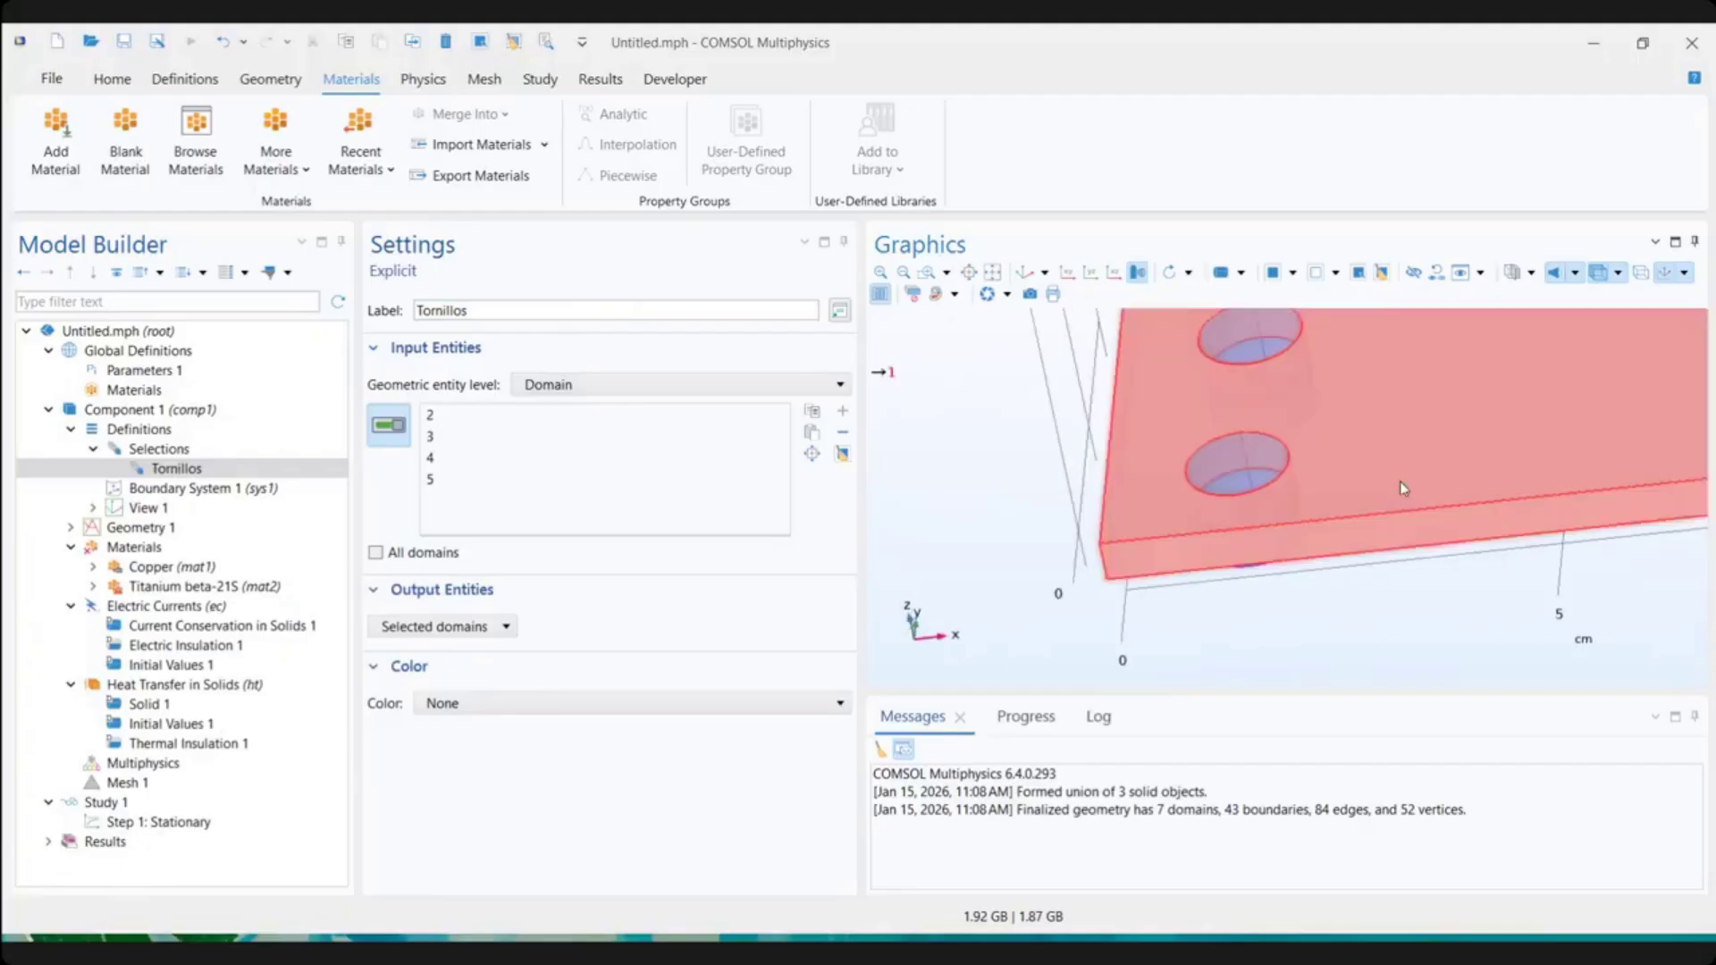
# Add the vertical plate's bolt domains, 6 and 7, to the Tornillos selection, deactivate the selection and restore the default 3D view
pyautogui.scroll(-5, 1396, 479)
pyautogui.moveTo(1557, 442); pyautogui.dragTo(1548, 600)
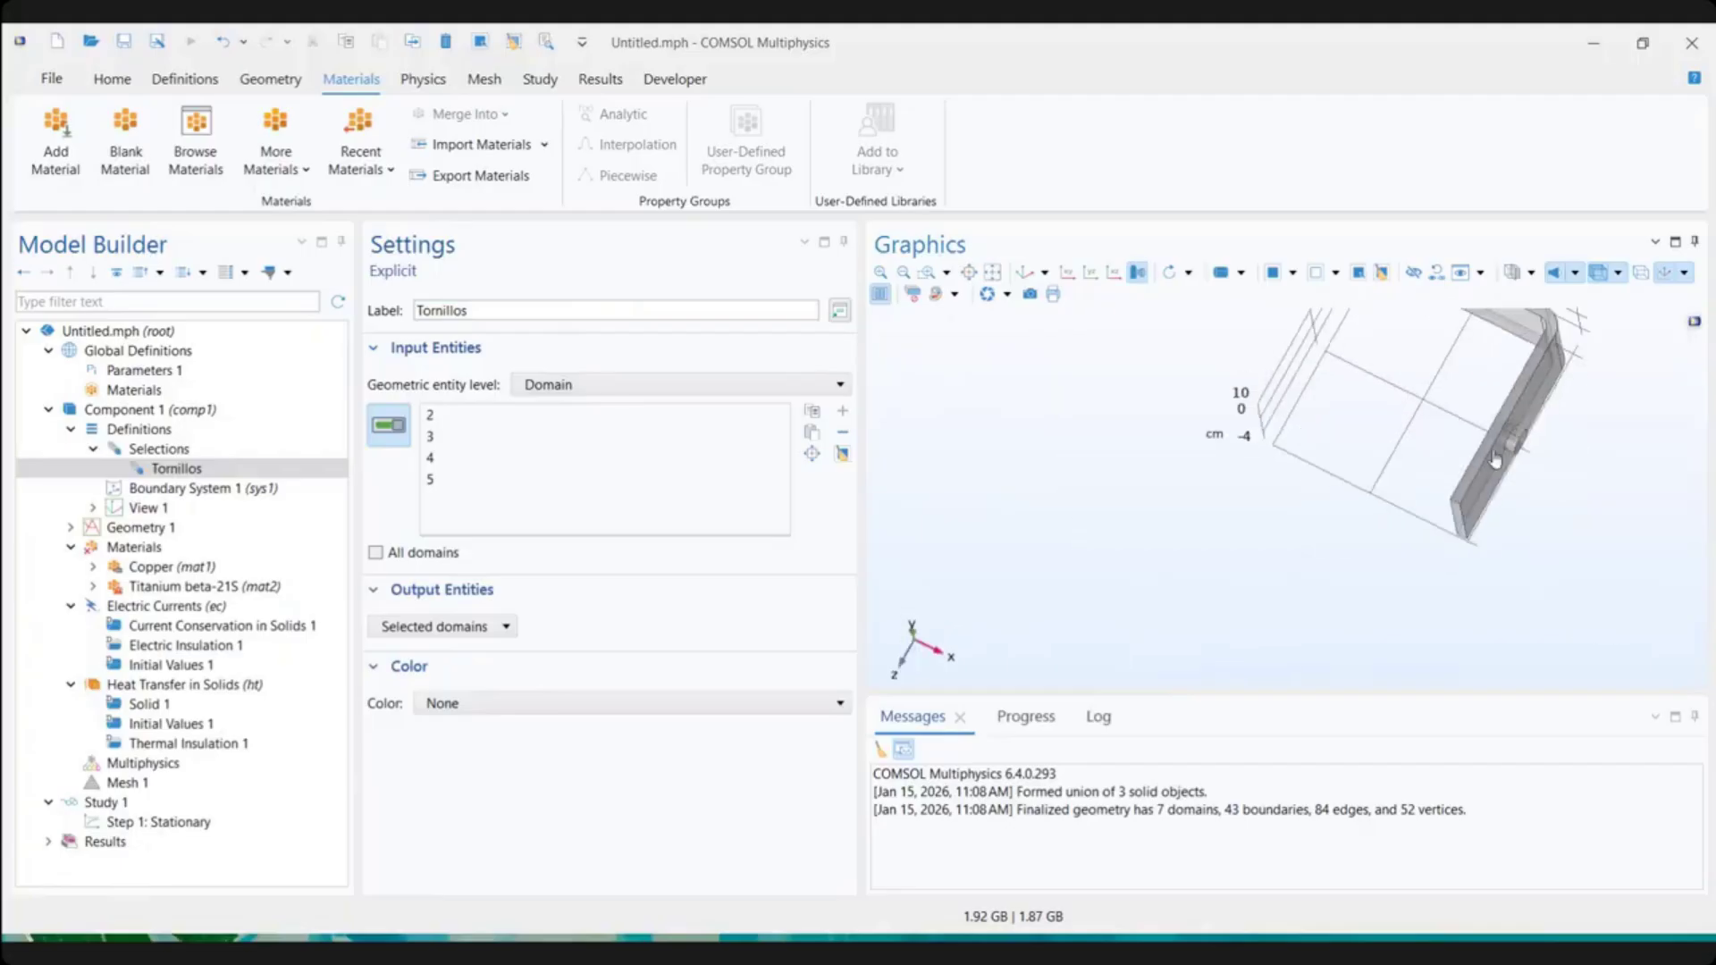
pyautogui.moveTo(1519, 500); pyautogui.dragTo(1541, 446)
pyautogui.rightClick(1541, 447)
pyautogui.click(1538, 439)
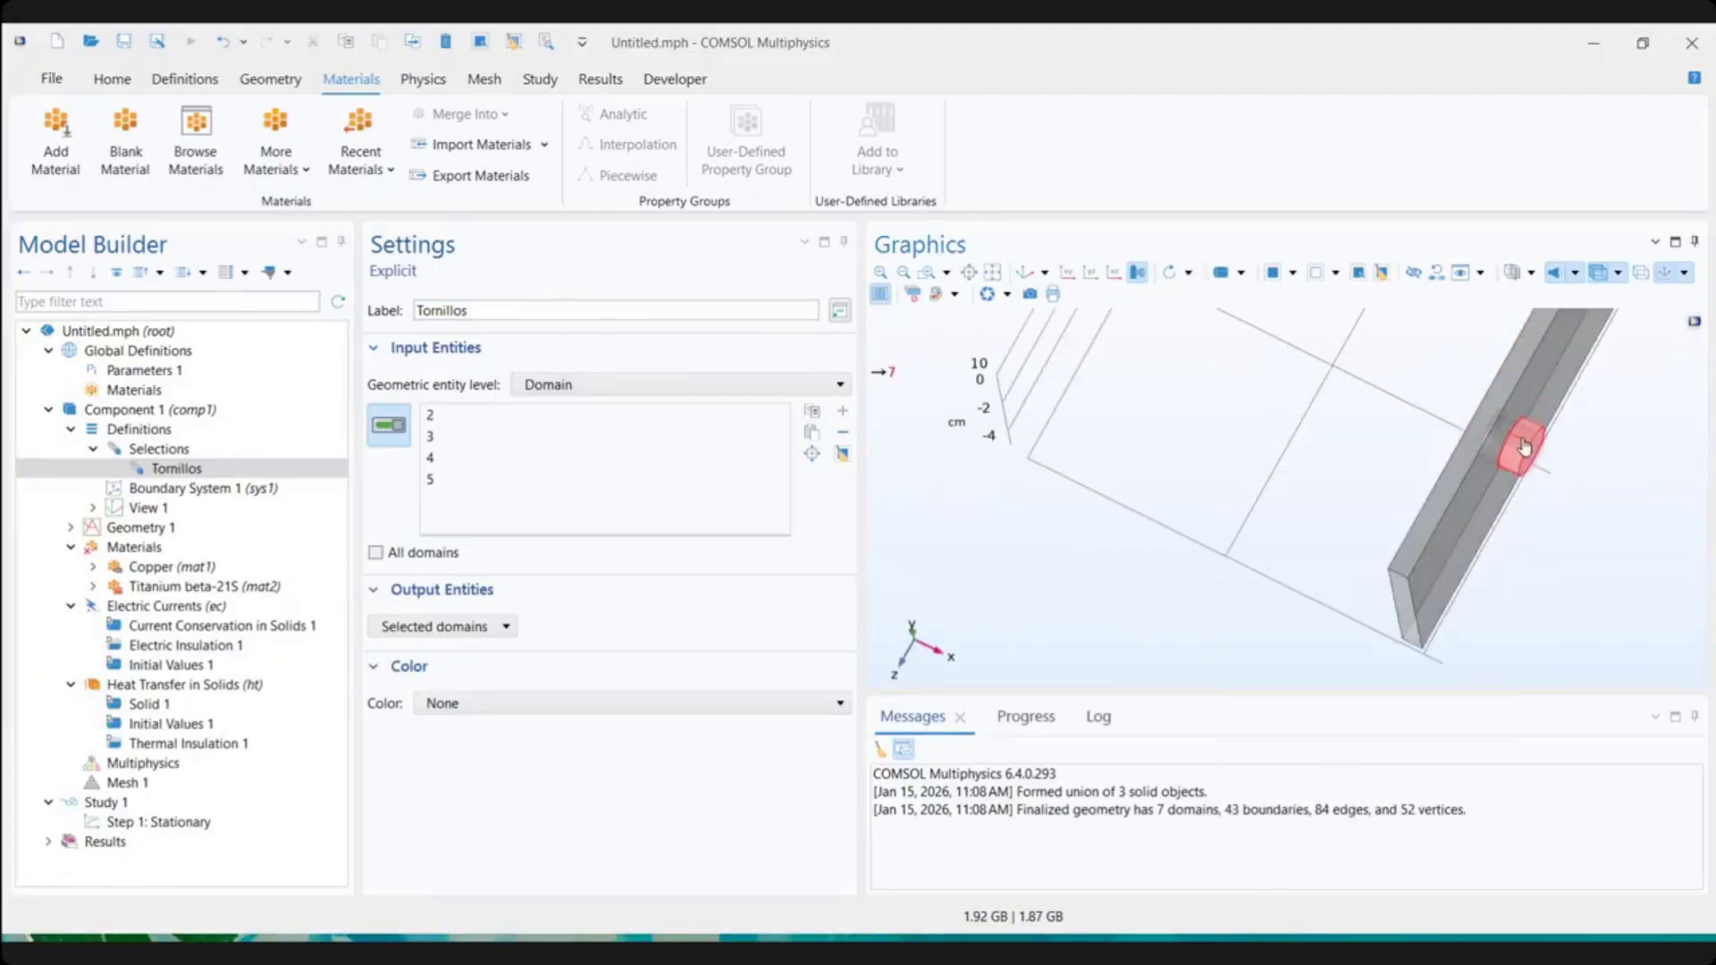
pyautogui.click(1521, 447)
pyautogui.moveTo(1453, 455)
pyautogui.mouseDown()
pyautogui.moveTo(1504, 474)
pyautogui.moveTo(1471, 449)
pyautogui.mouseUp()
pyautogui.click(1455, 431)
pyautogui.moveTo(1545, 645); pyautogui.dragTo(1510, 474)
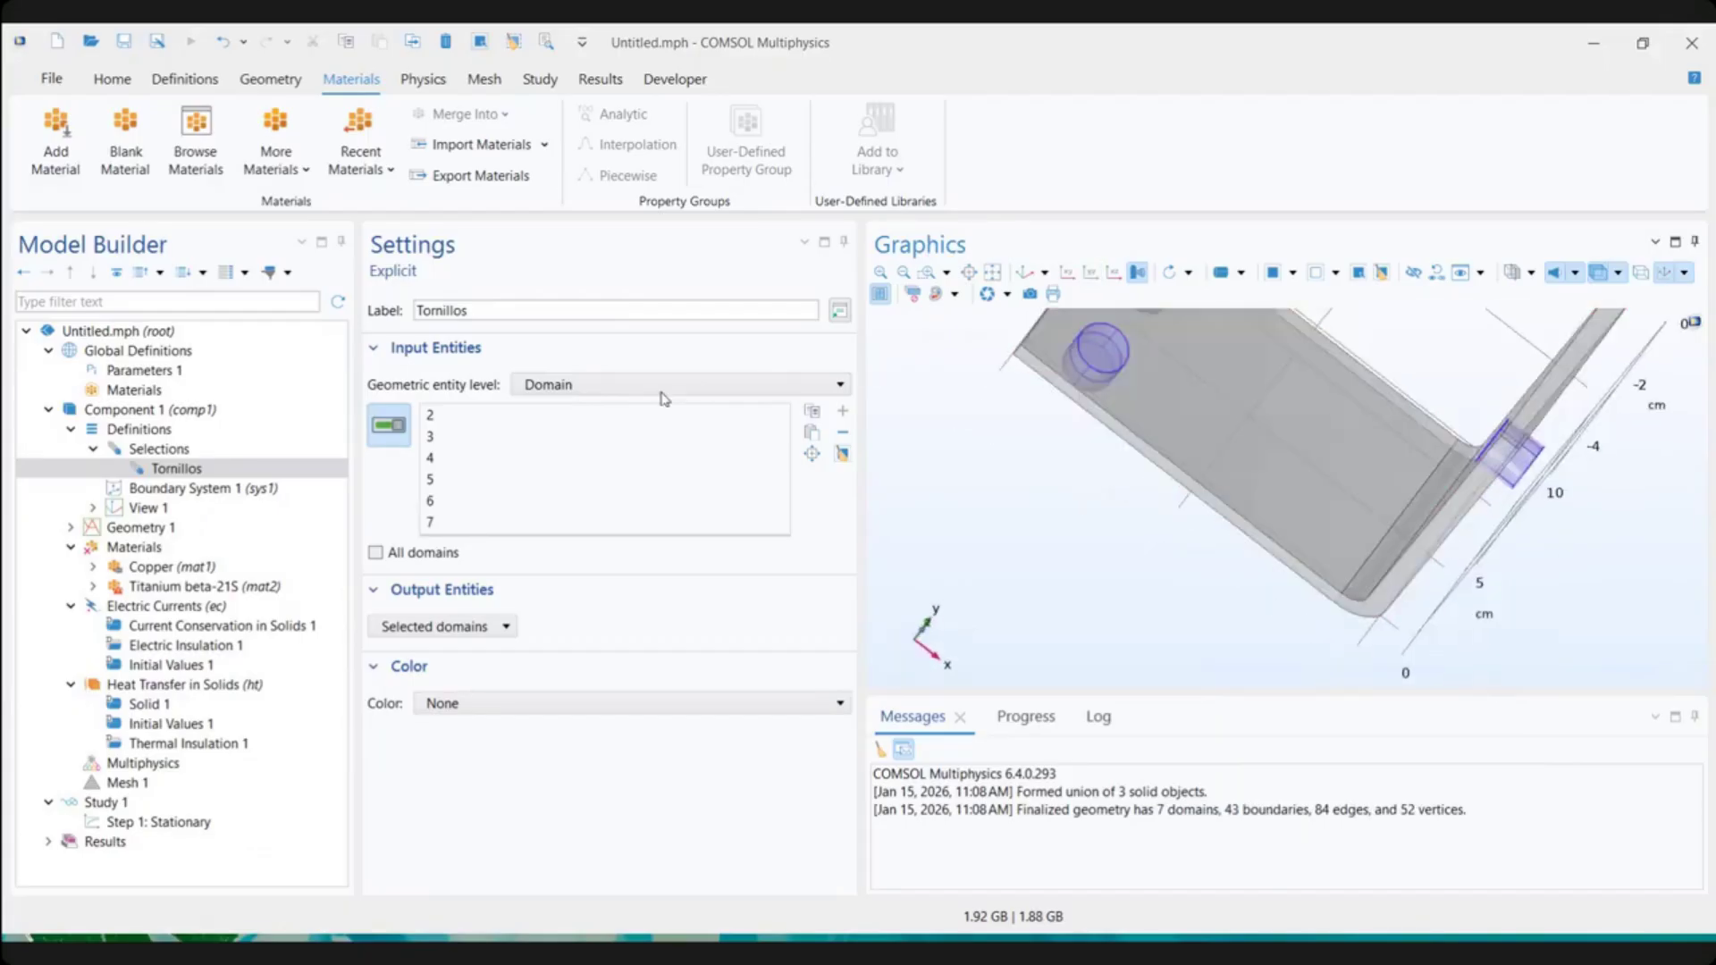
pyautogui.click(389, 427)
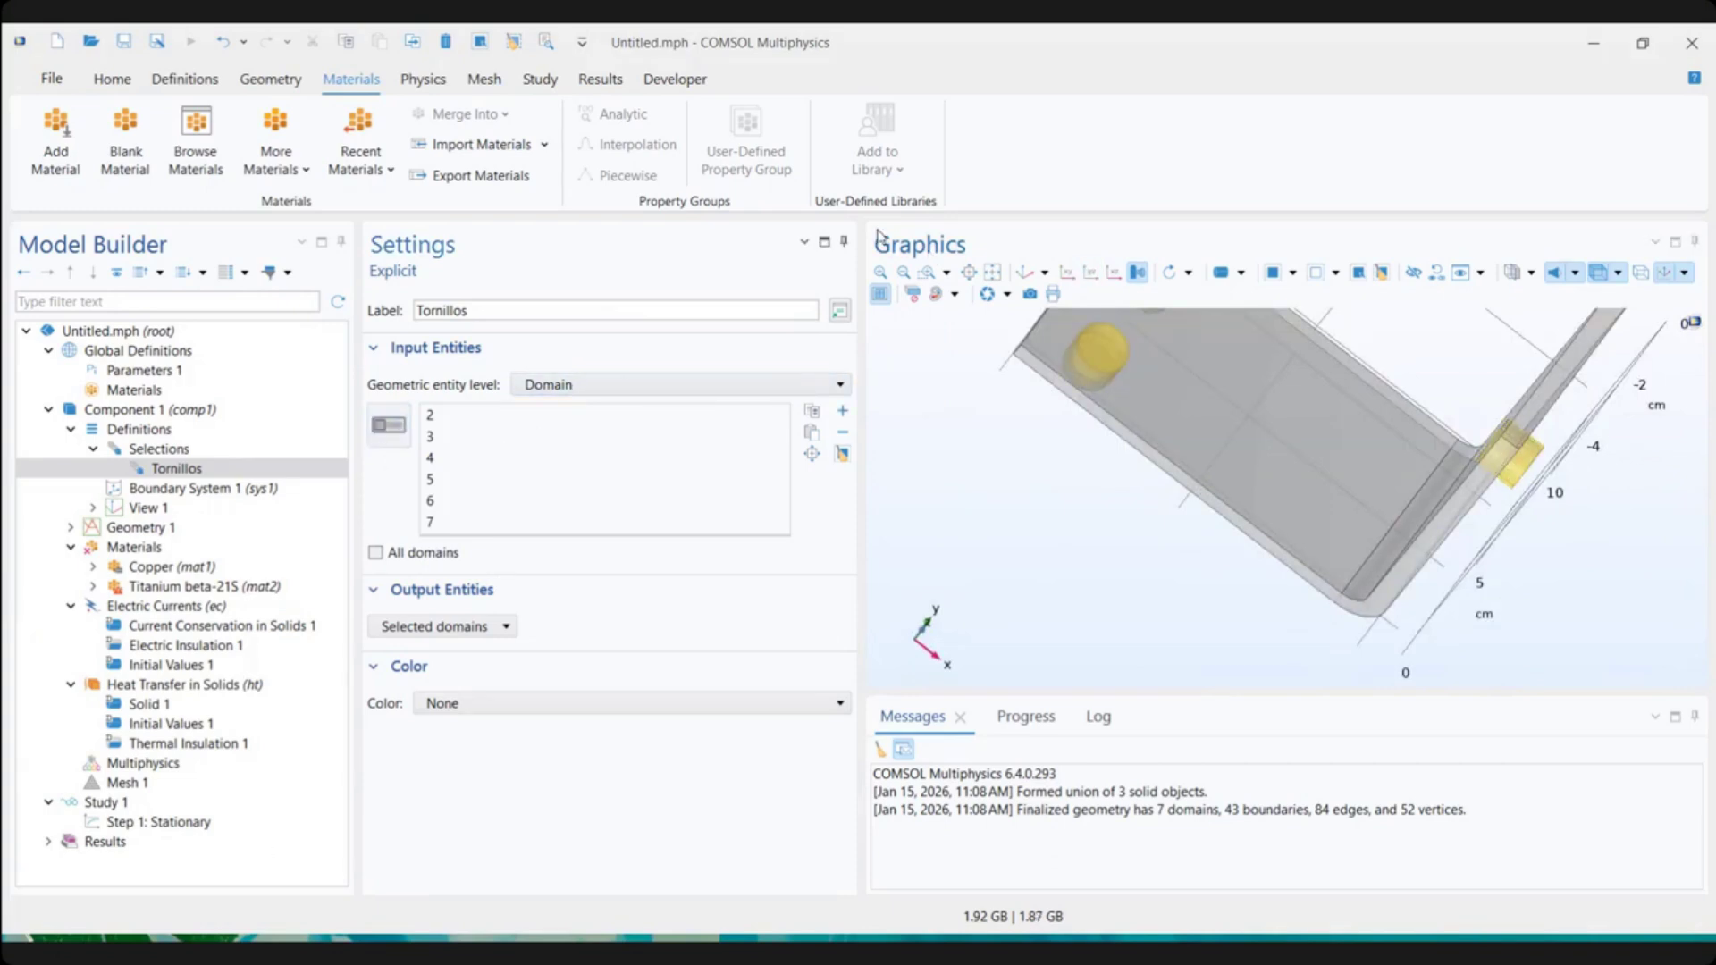
pyautogui.click(1025, 271)
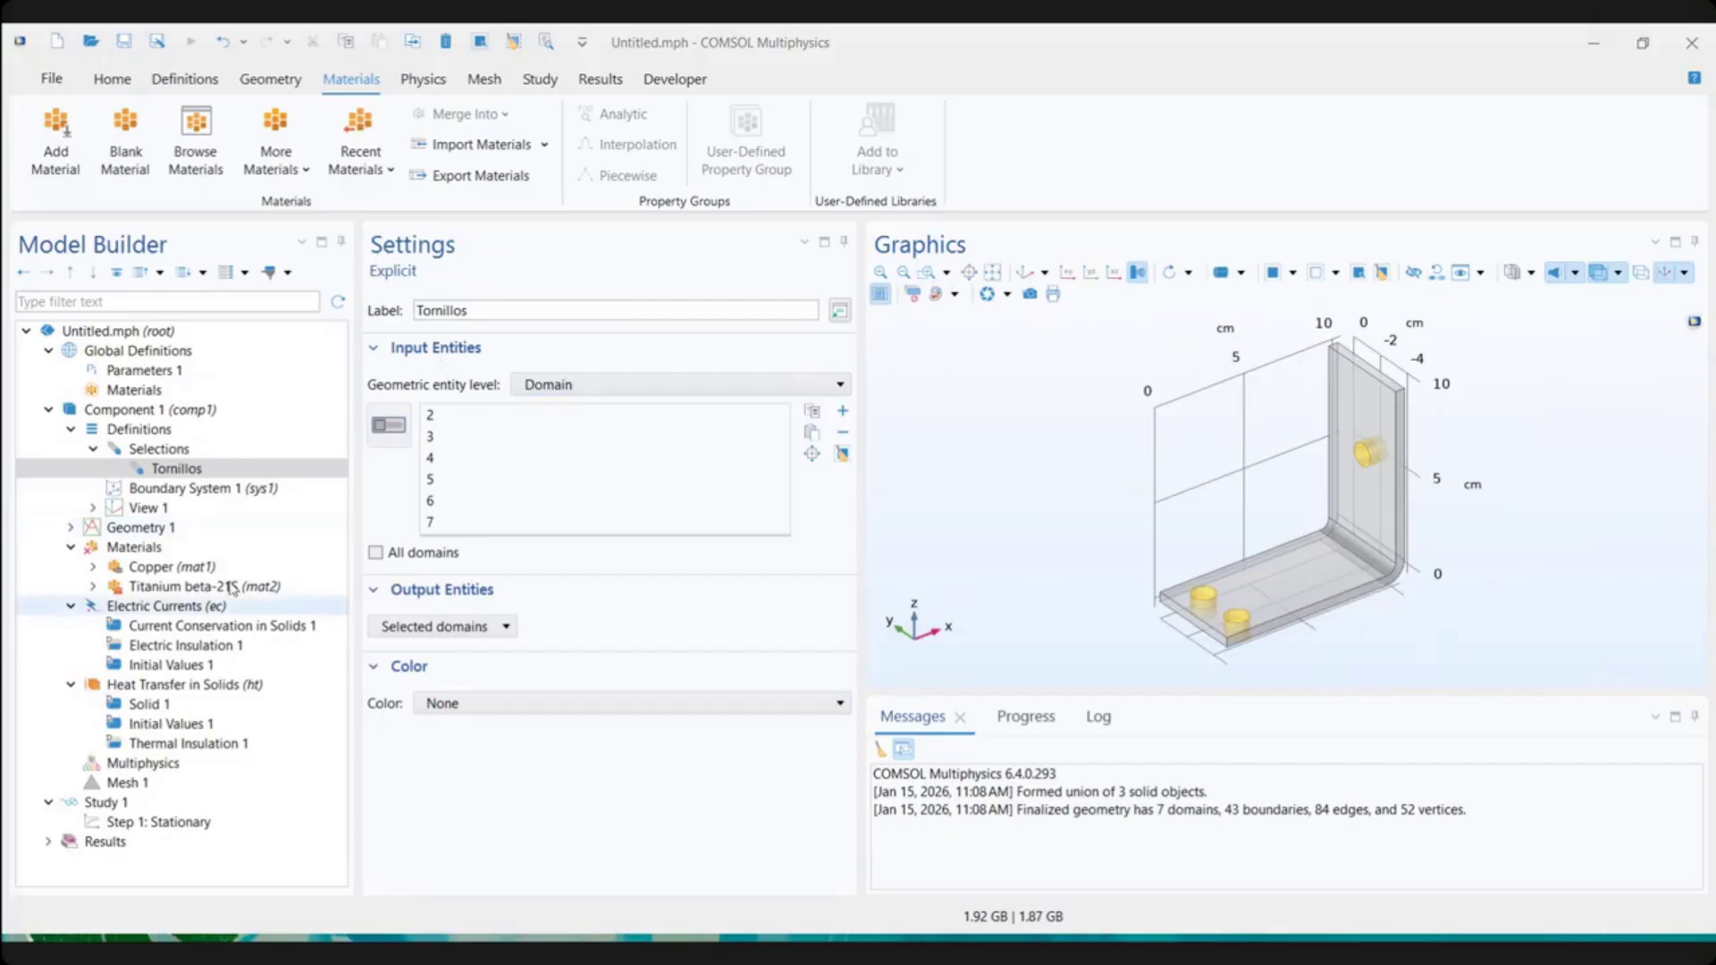
# Assign Titanium beta-21S to the Tornillos selection and deactivate its domain selection
pyautogui.click(196, 591)
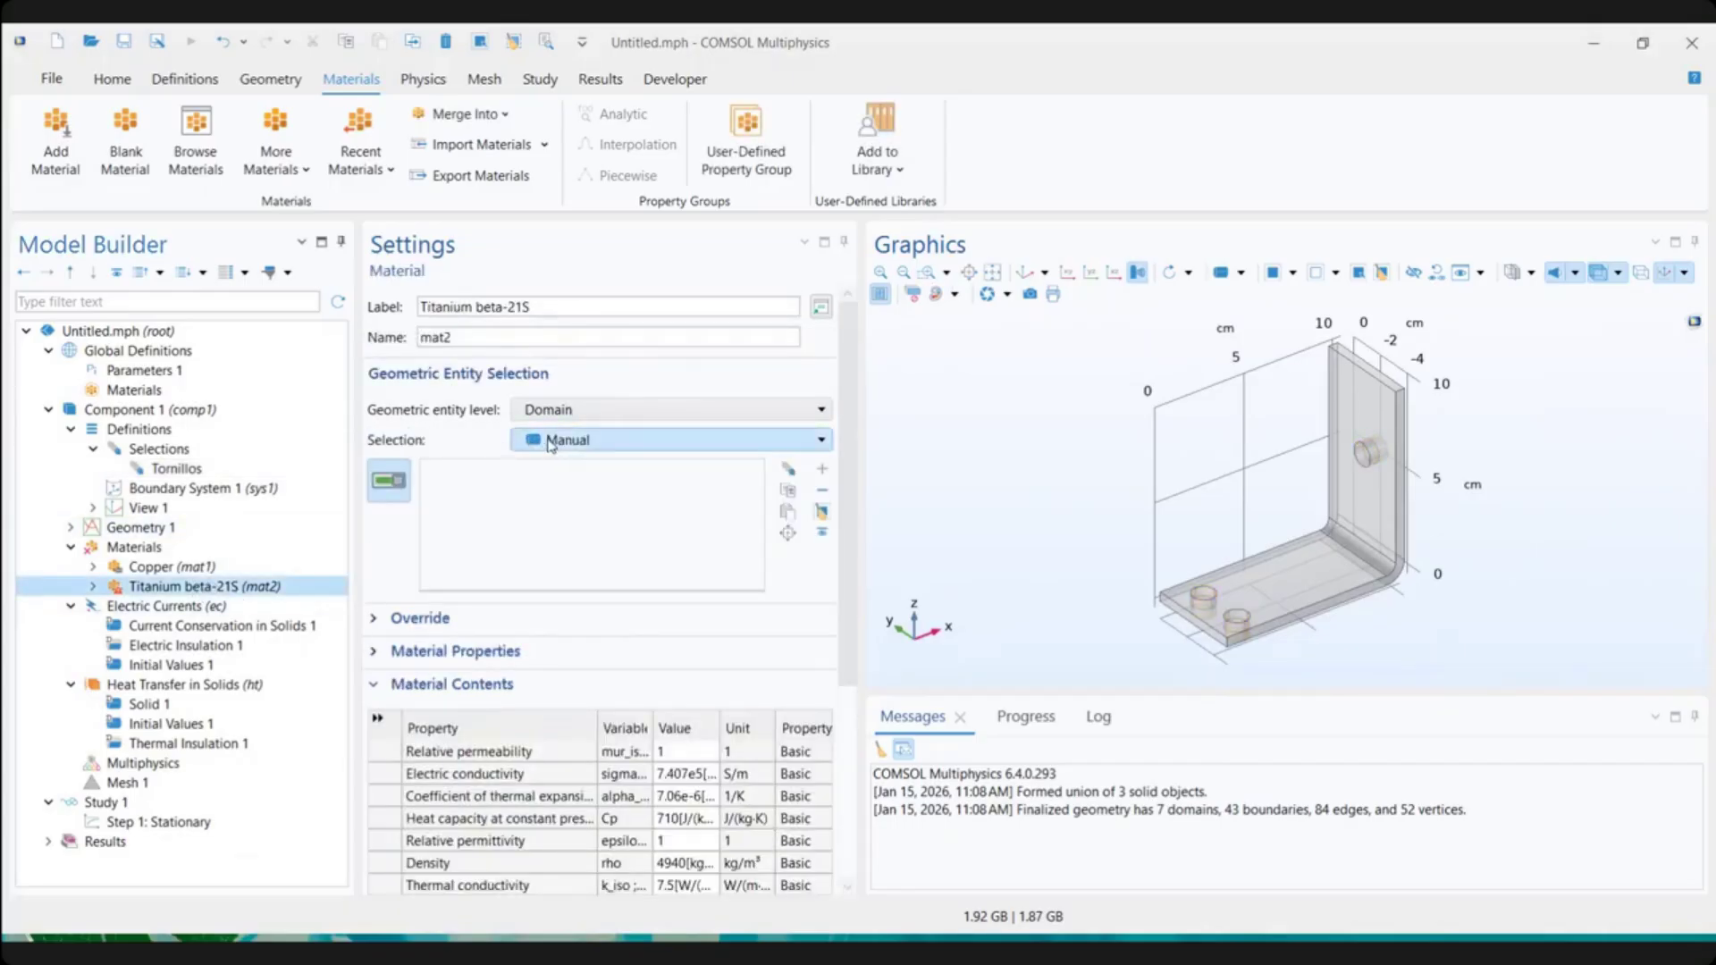
pyautogui.click(595, 443)
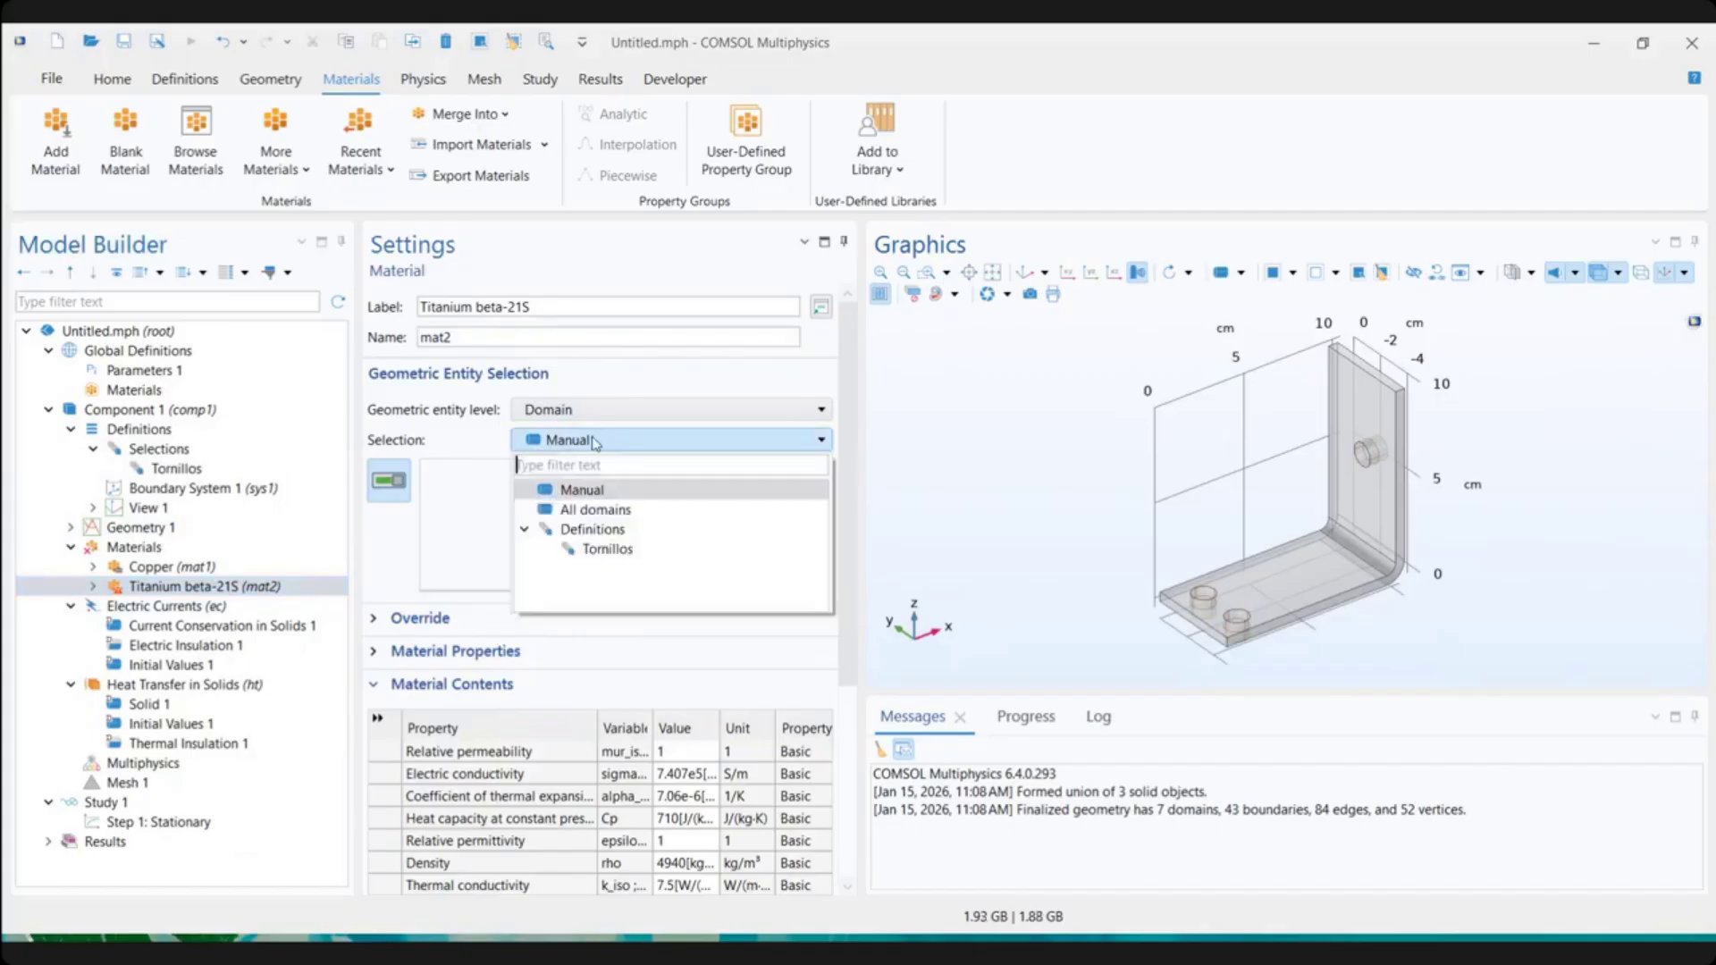
pyautogui.click(609, 549)
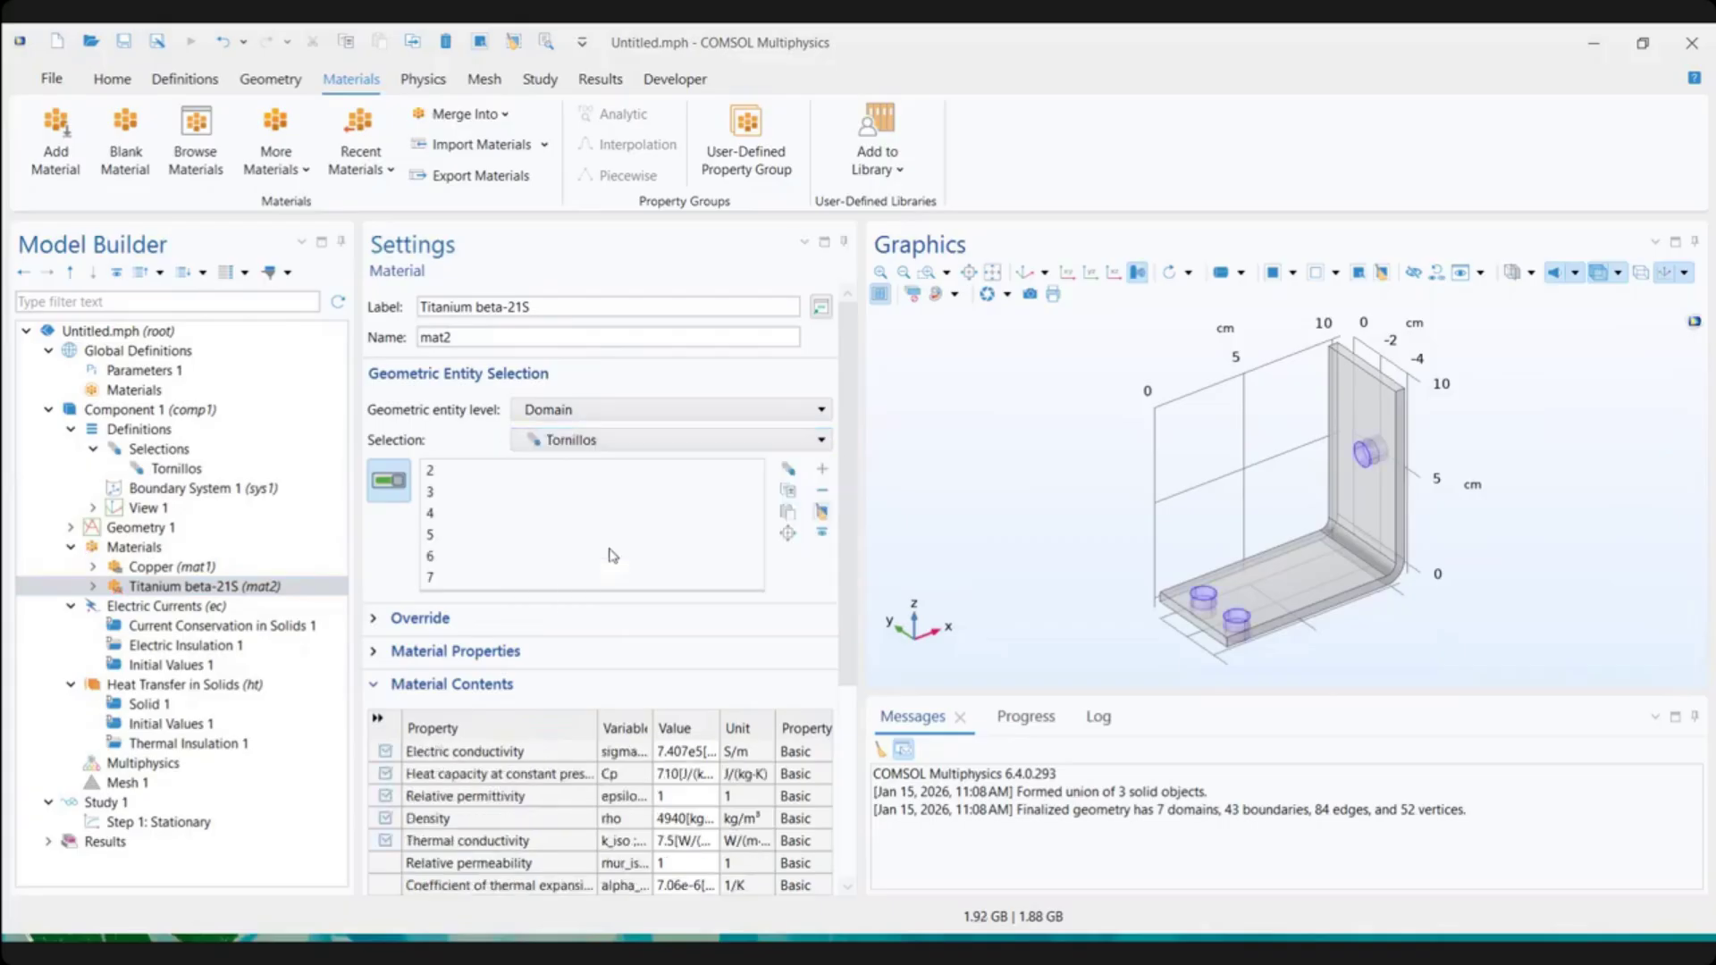
pyautogui.click(395, 484)
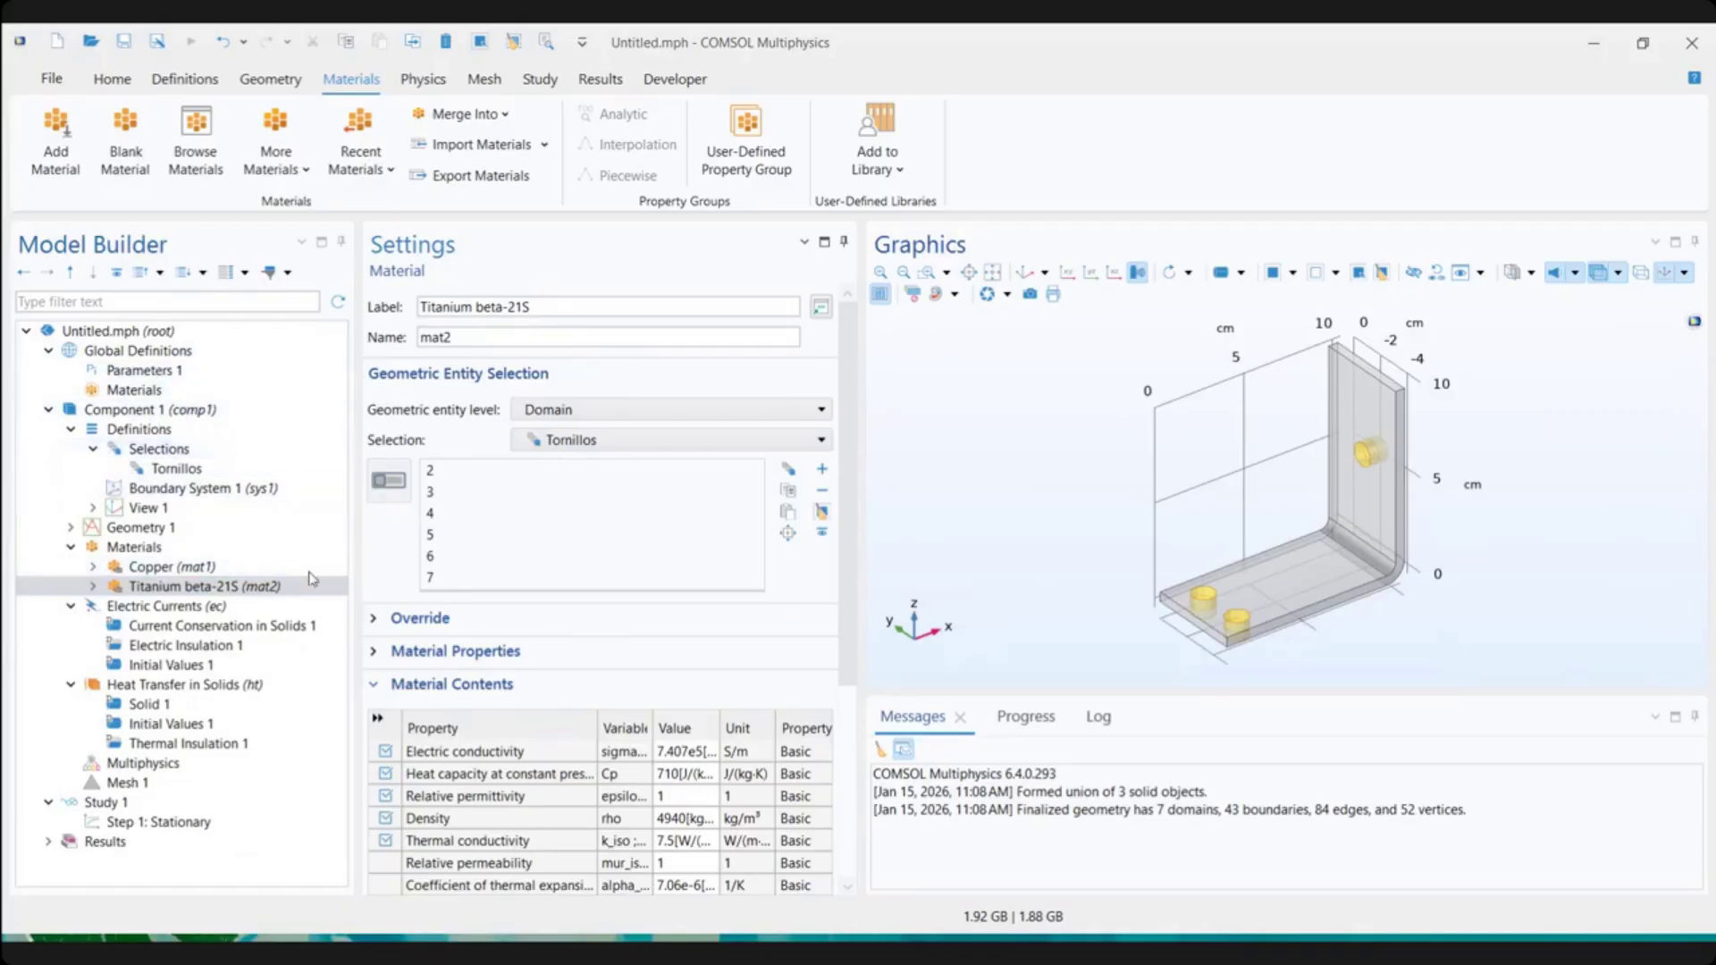
# Compare the material properties of Copper and Titanium beta-21S with what Electric Currents and Heat Transfer in Solids require
pyautogui.click(259, 575)
pyautogui.click(260, 590)
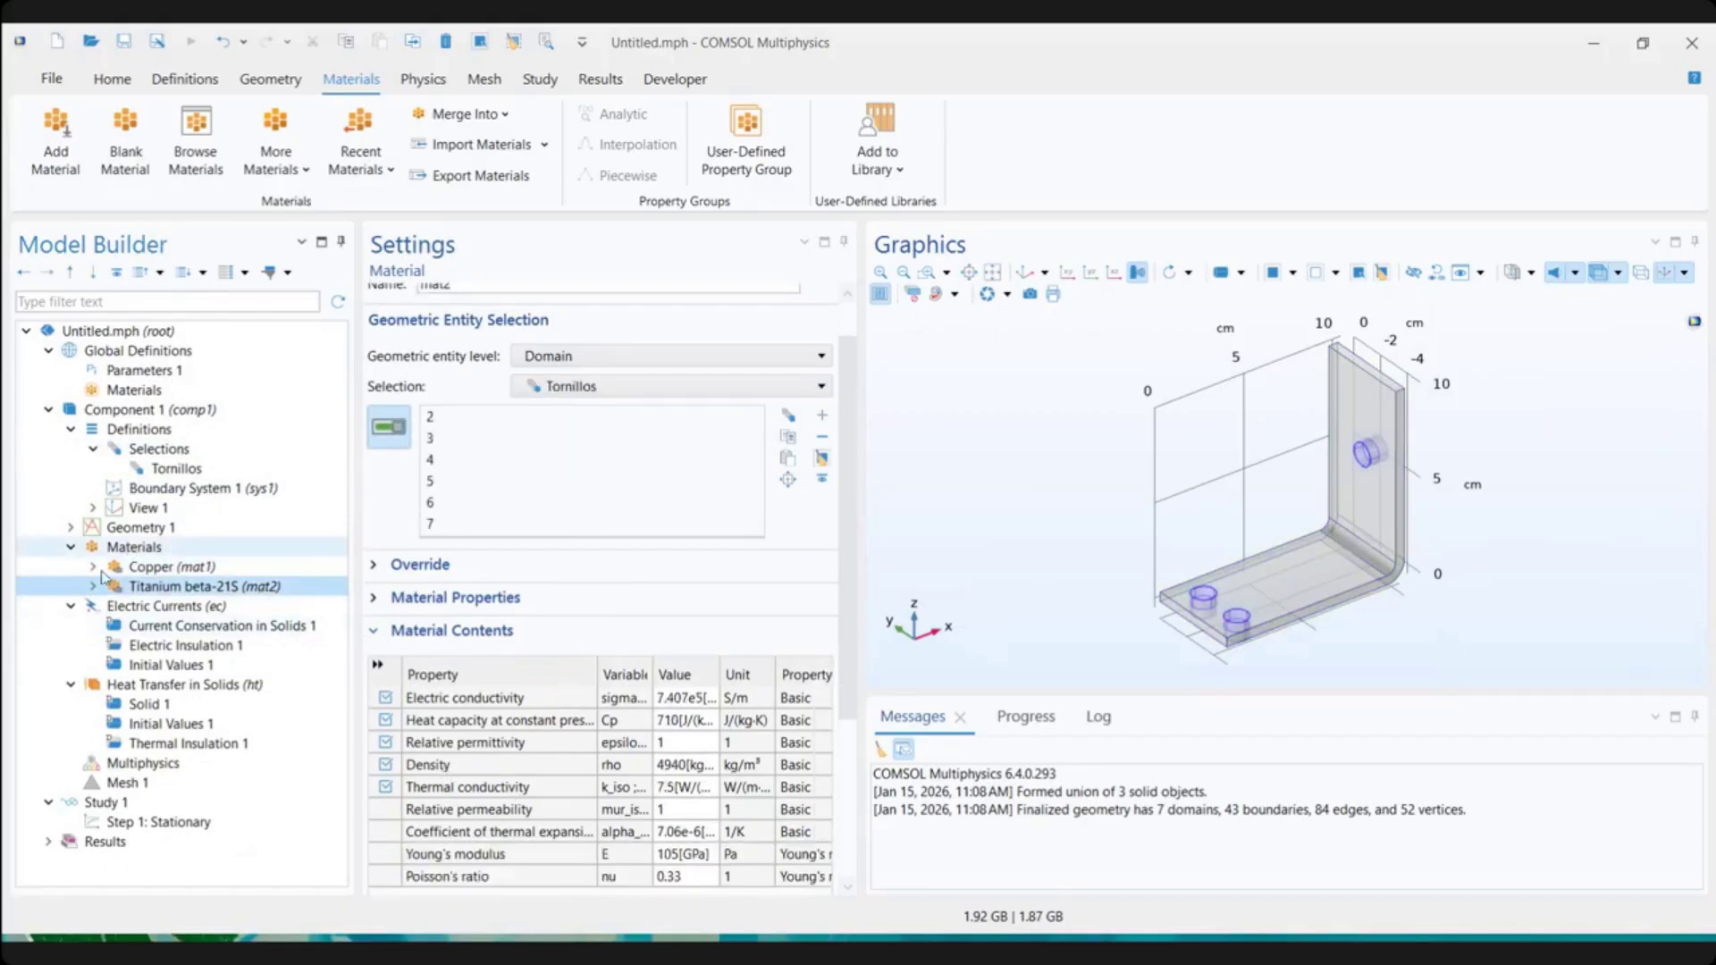
pyautogui.click(141, 572)
pyautogui.click(148, 590)
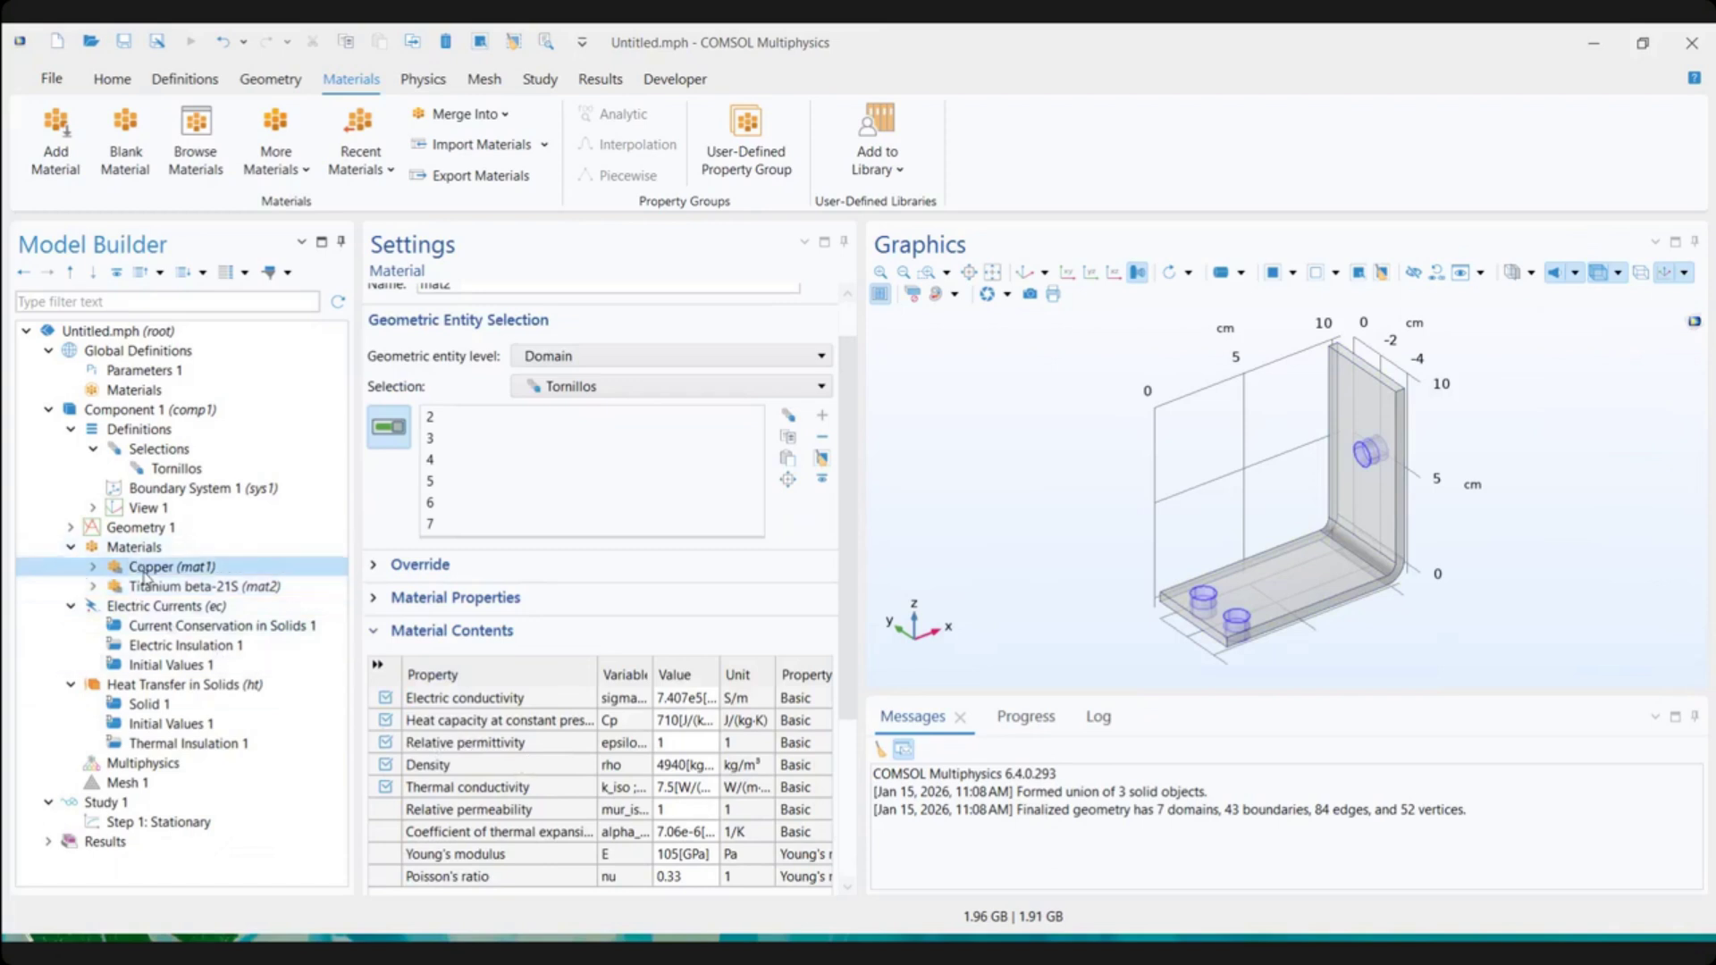
pyautogui.click(143, 570)
pyautogui.click(149, 590)
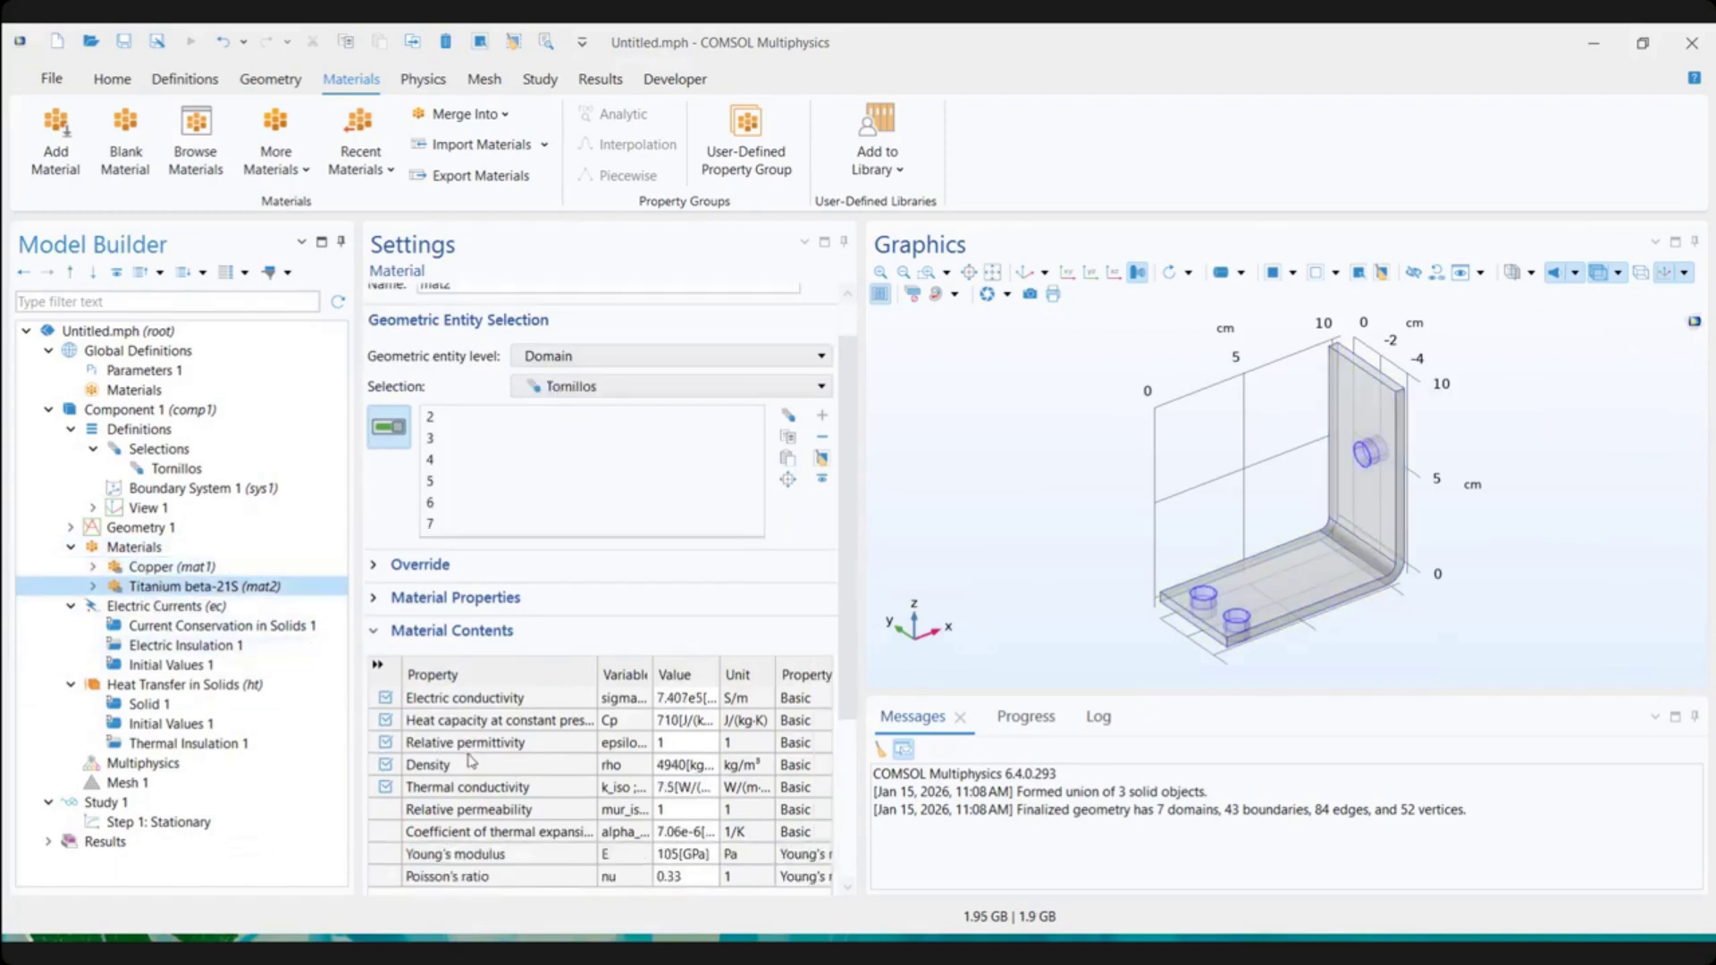
pyautogui.scroll(-3, 471, 761)
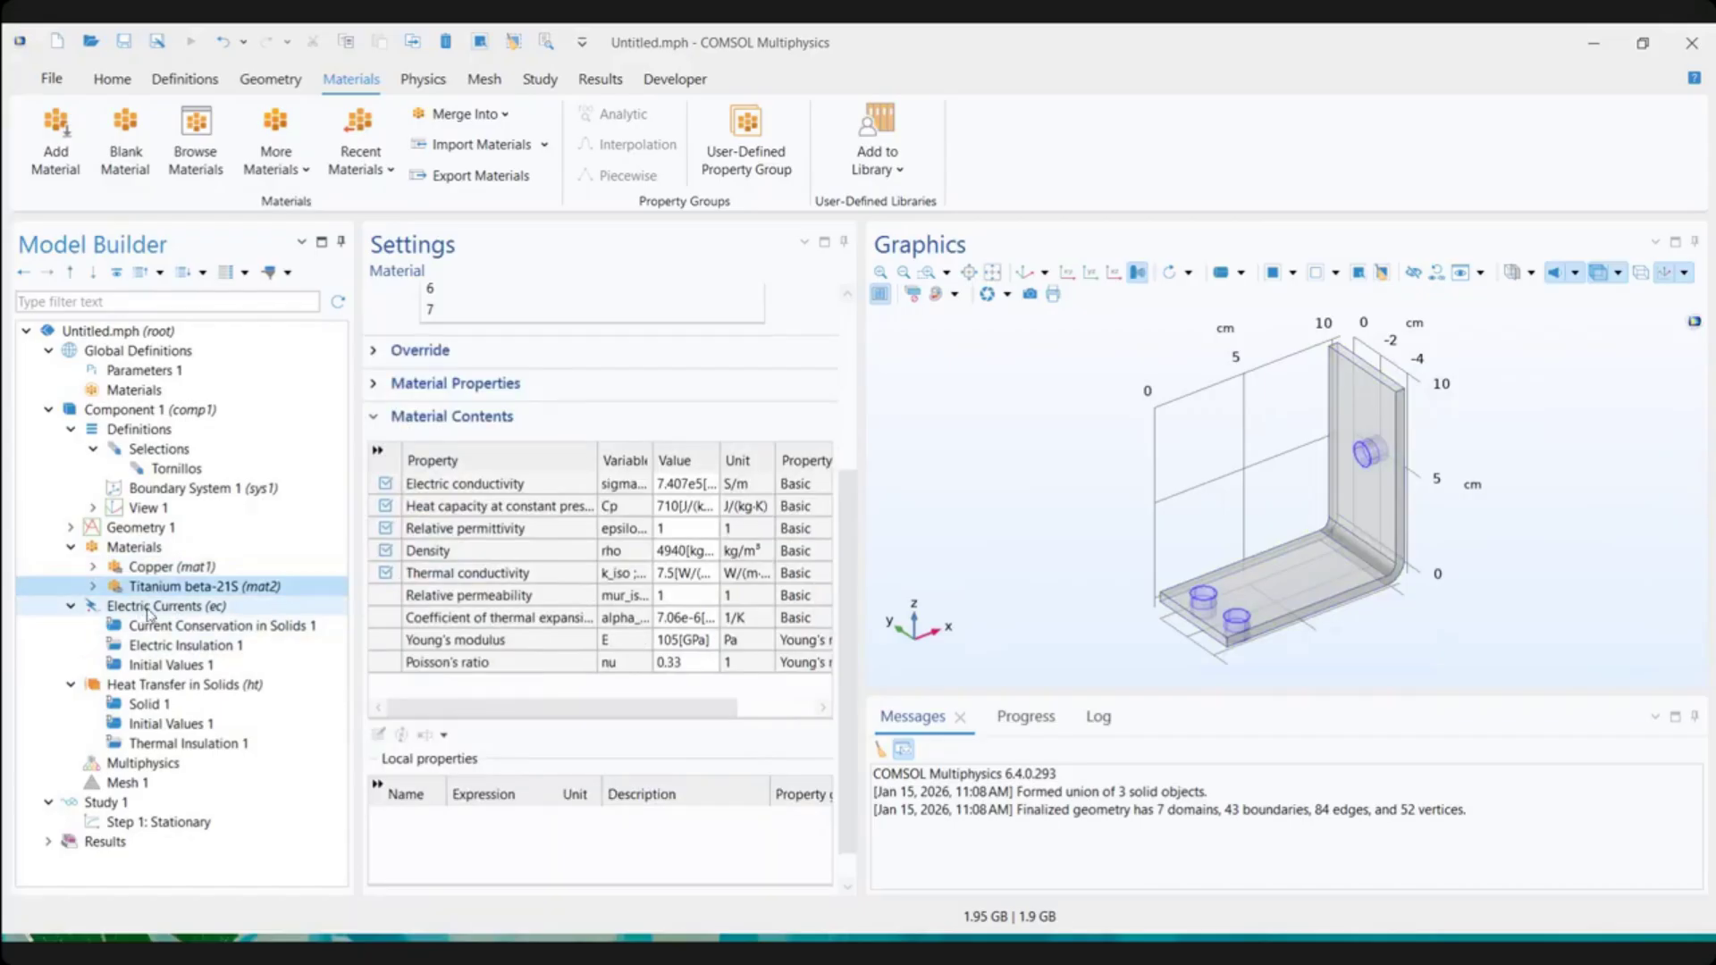
pyautogui.click(179, 608)
pyautogui.click(200, 687)
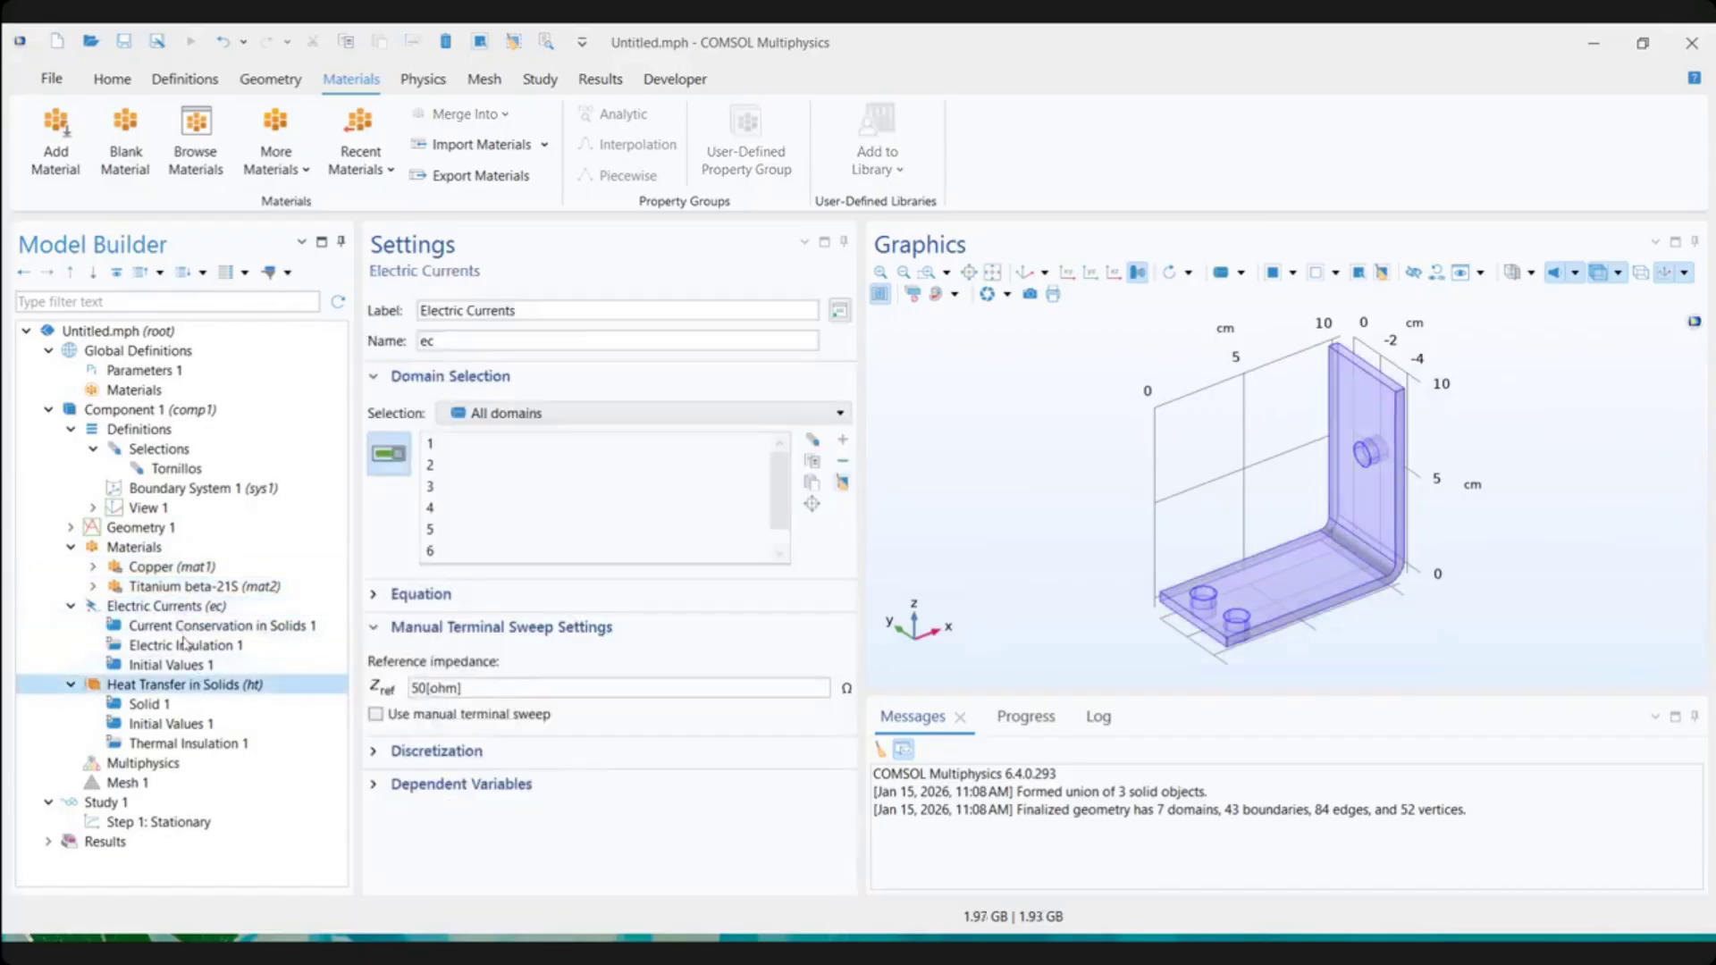
pyautogui.click(170, 567)
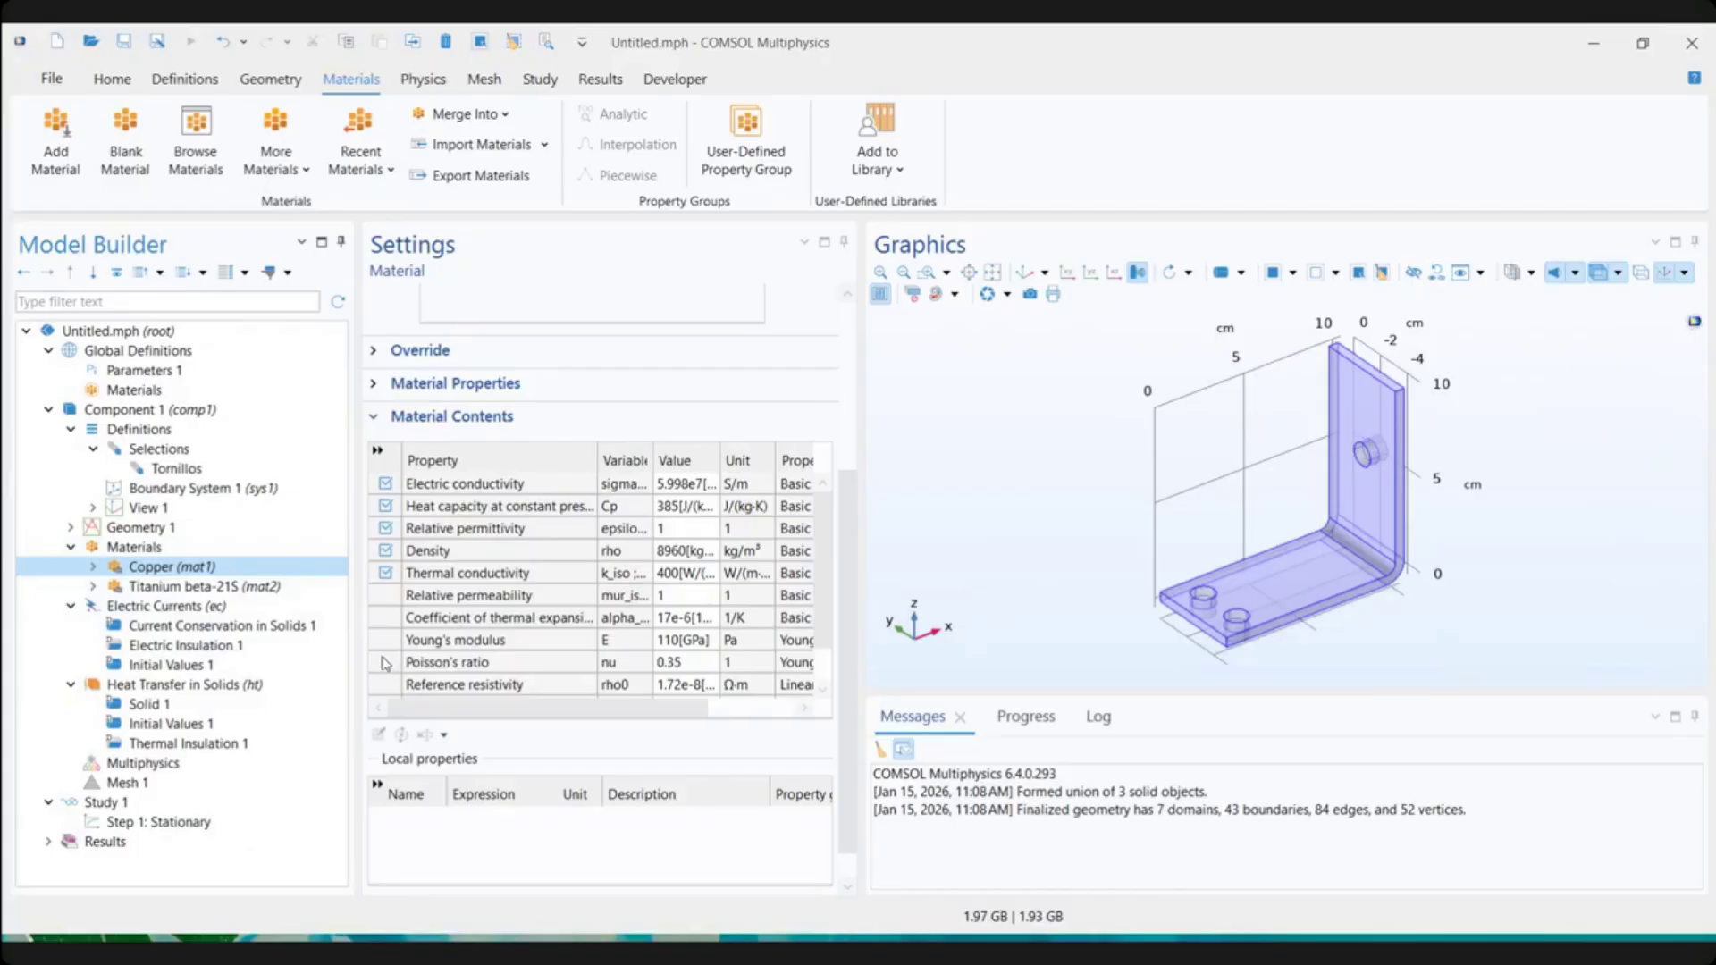
pyautogui.click(123, 606)
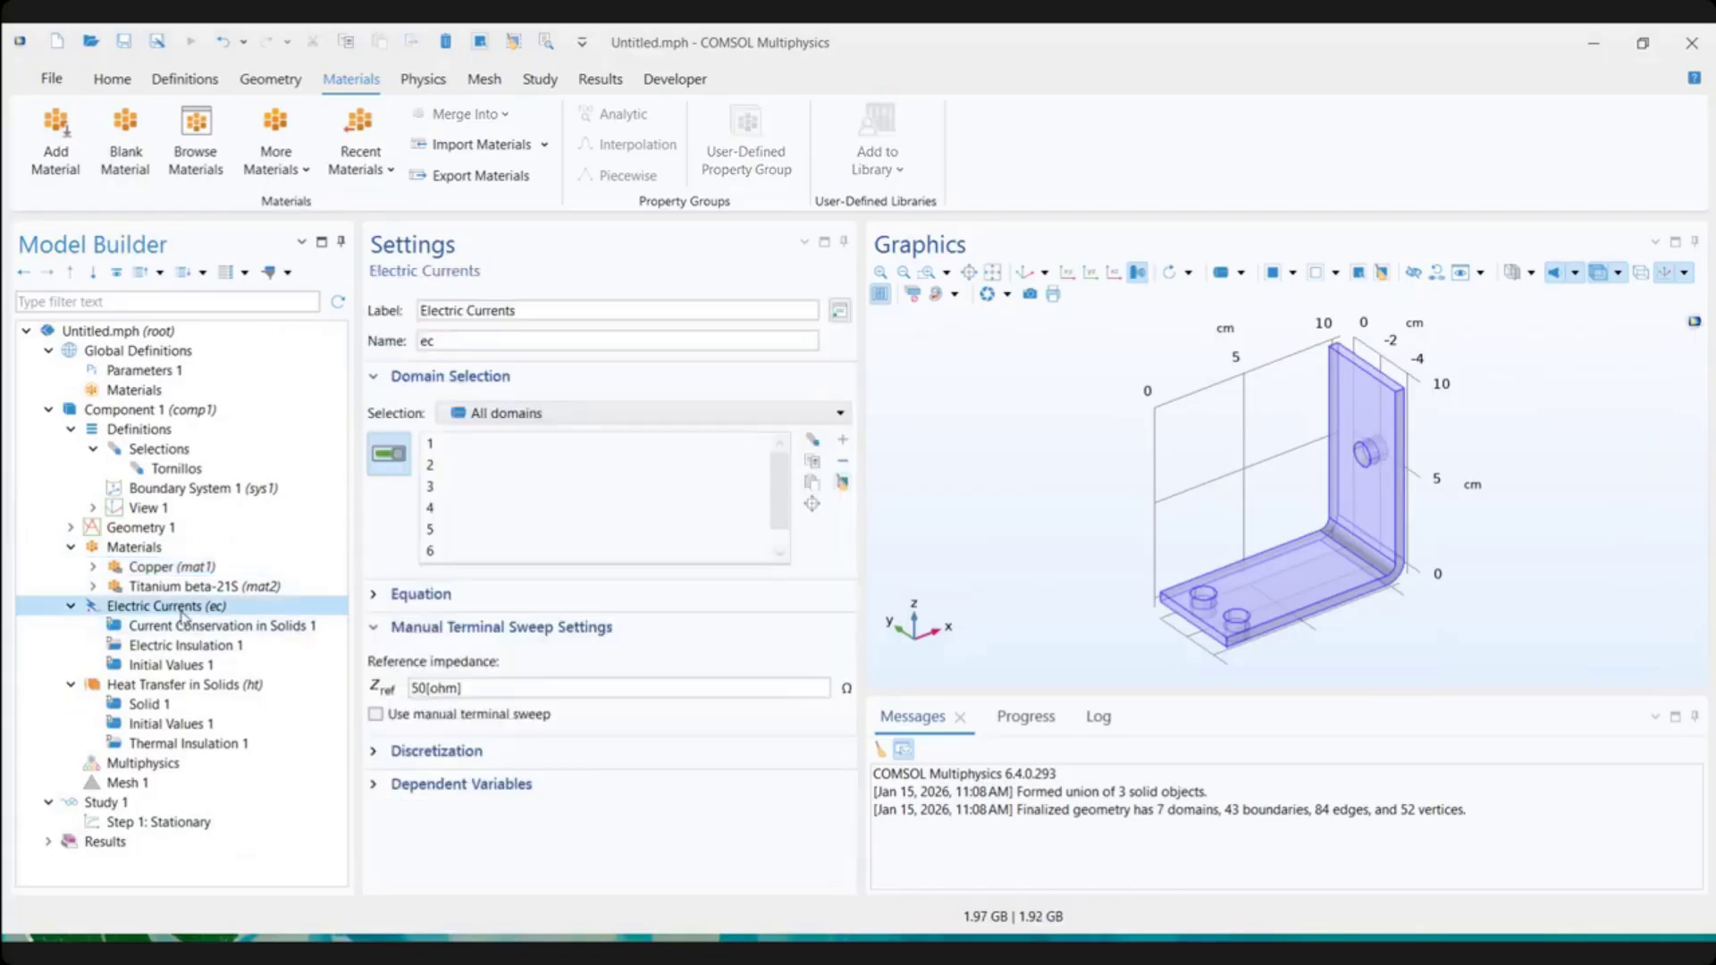
# Collapse the Materials node and review the domain, boundary, pair, edge and point conditions available for Electric Currents
pyautogui.click(71, 547)
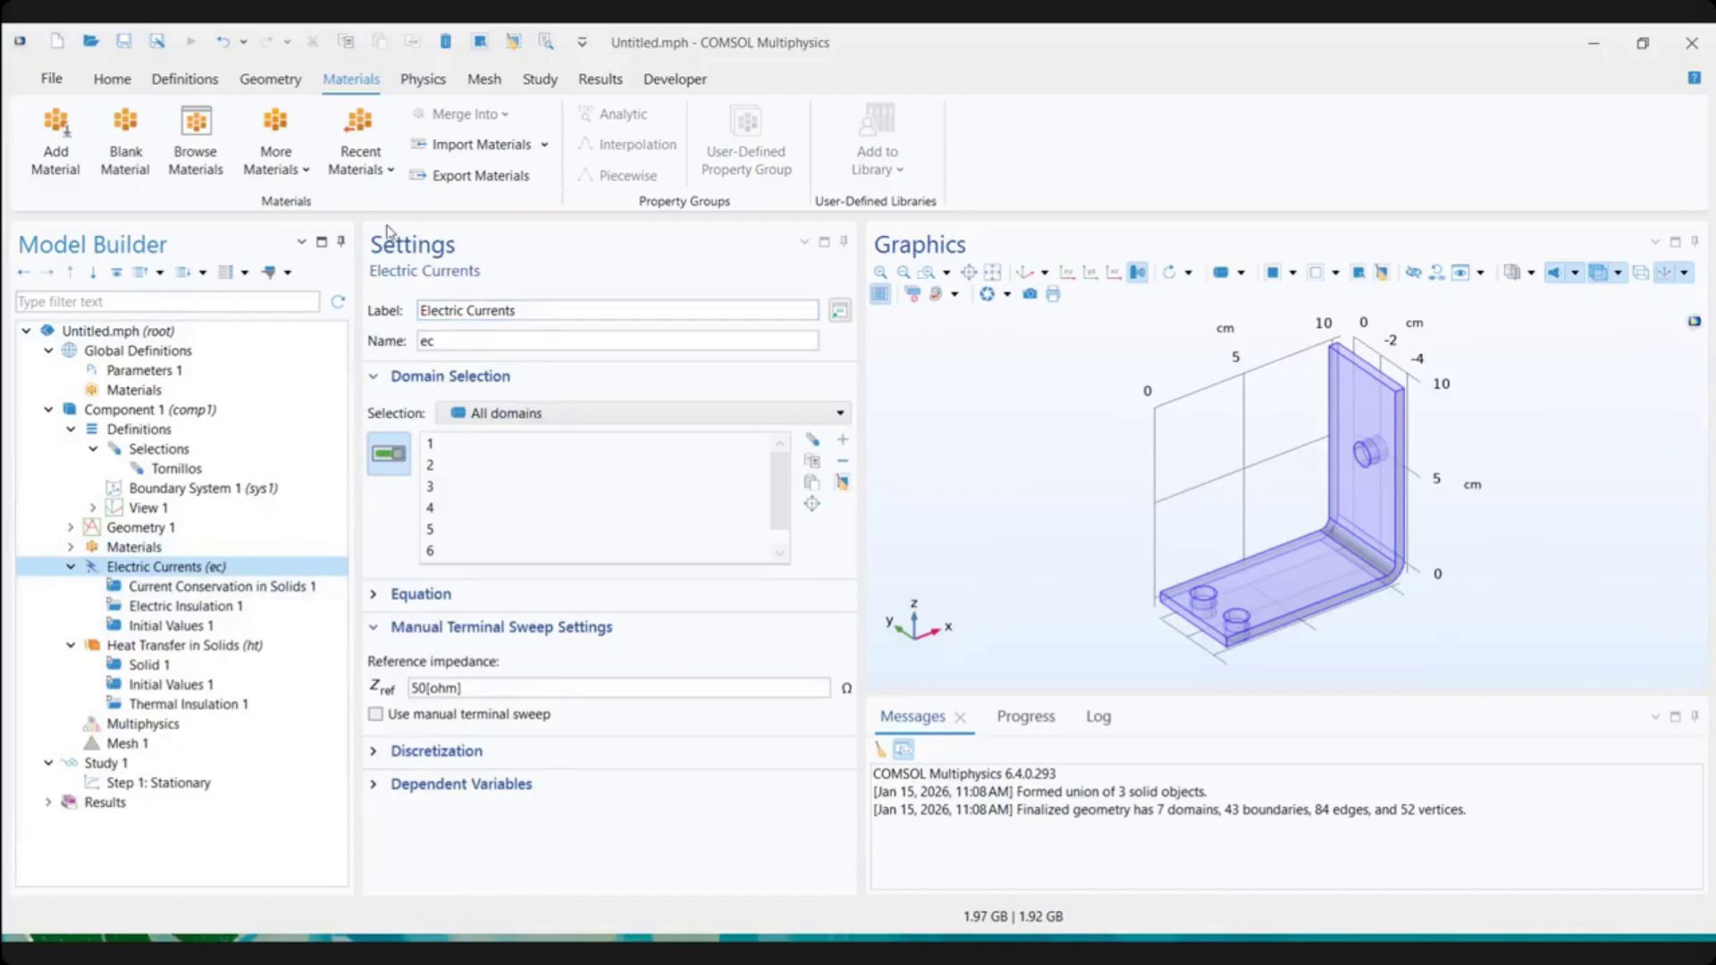
pyautogui.click(423, 85)
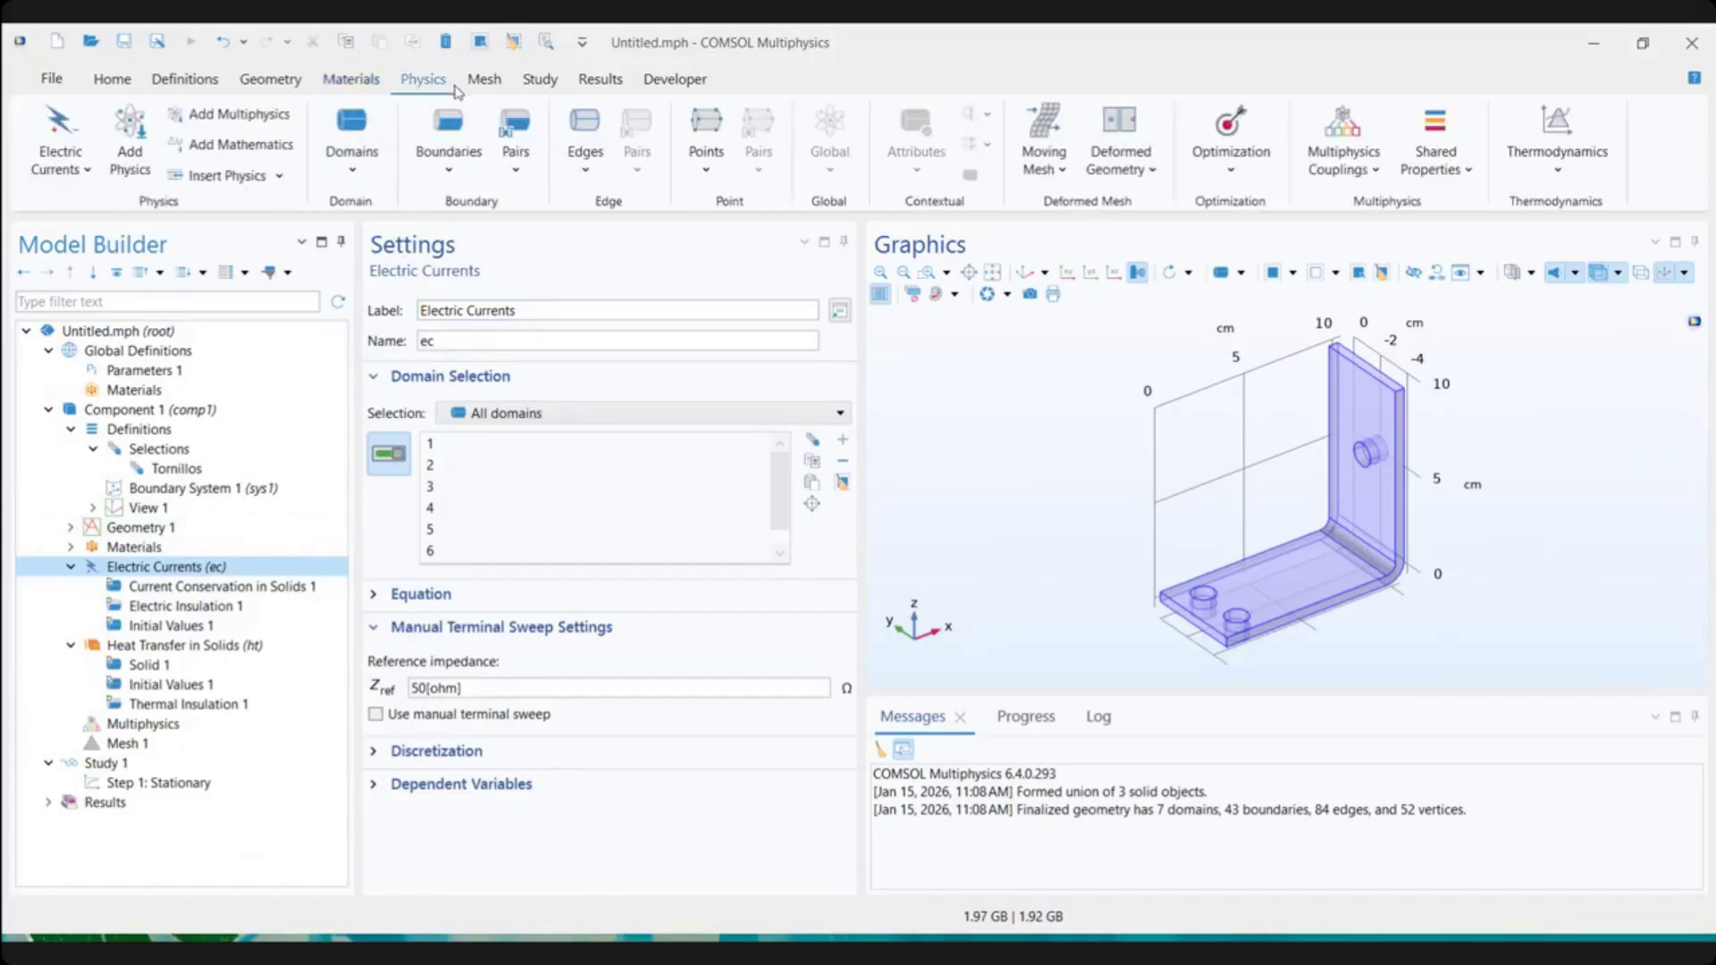
pyautogui.click(353, 170)
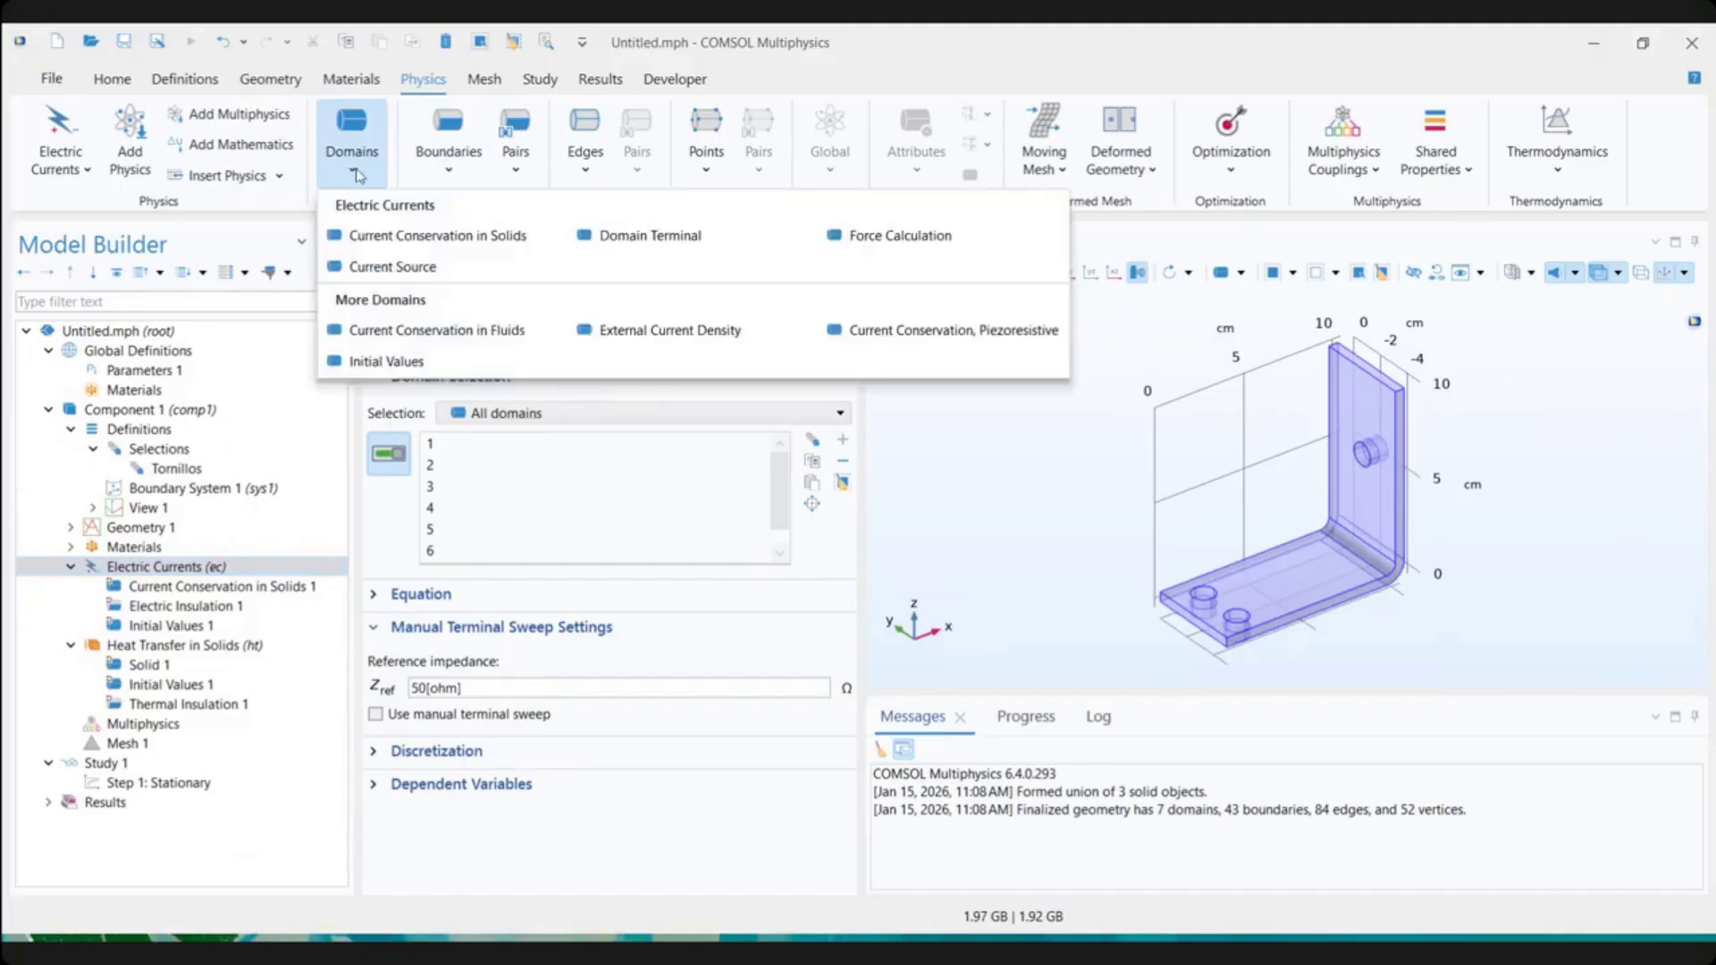
pyautogui.click(366, 177)
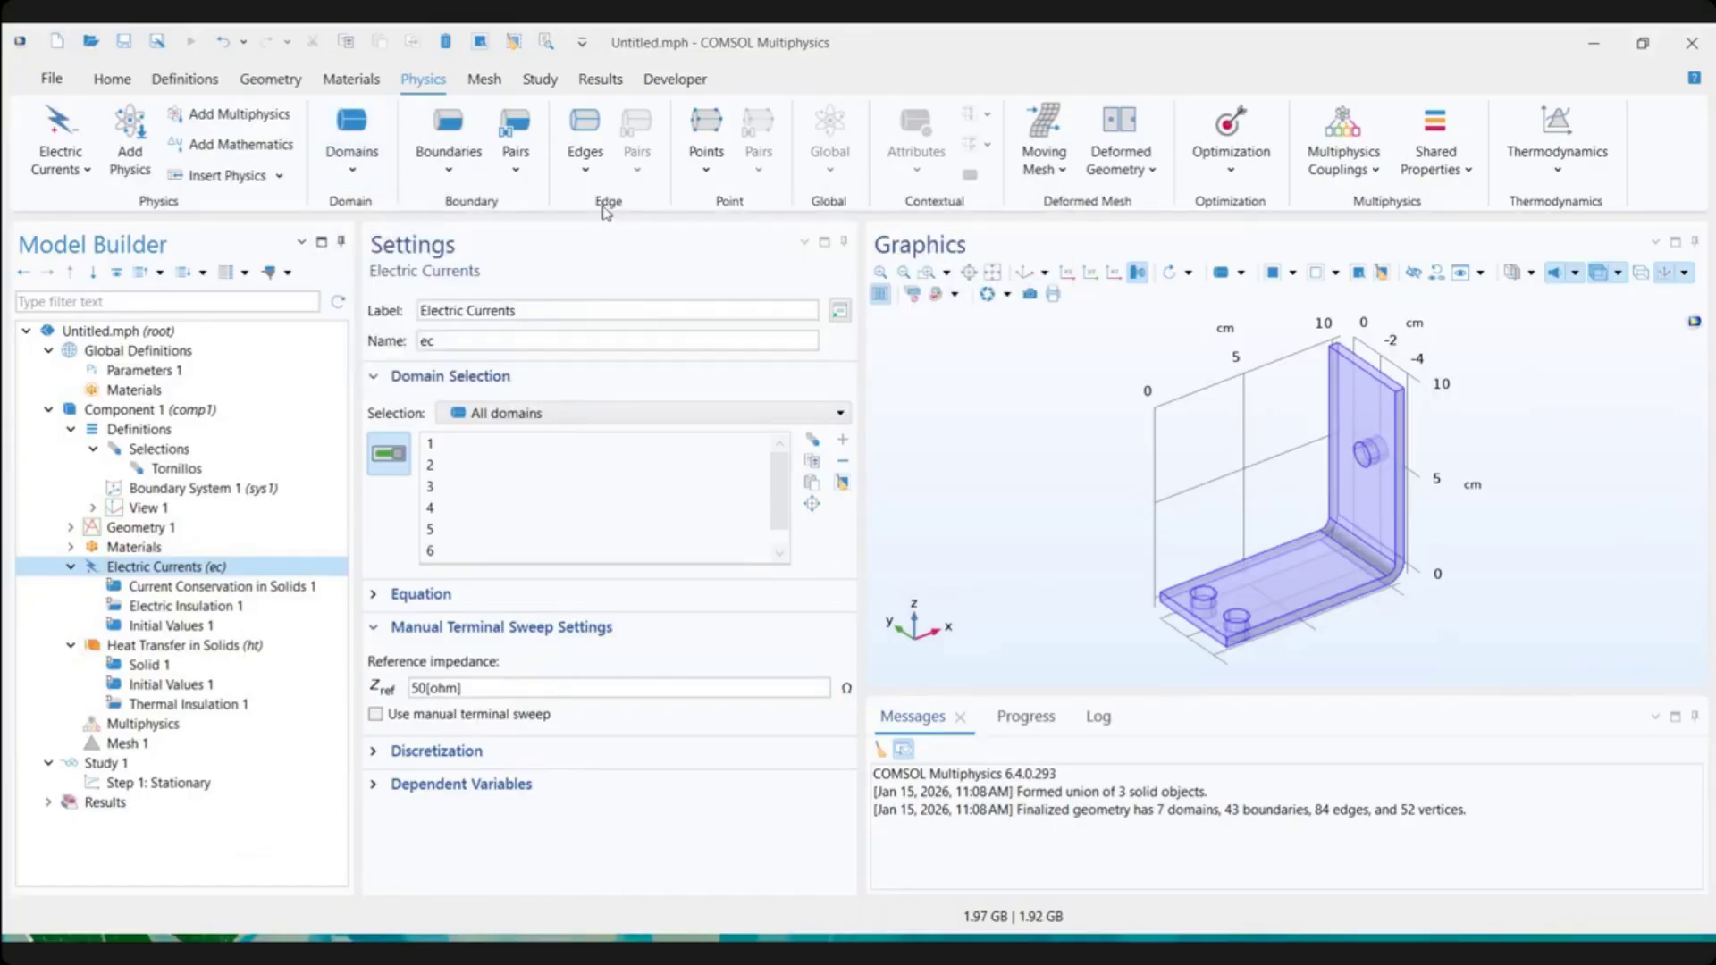
pyautogui.click(432, 175)
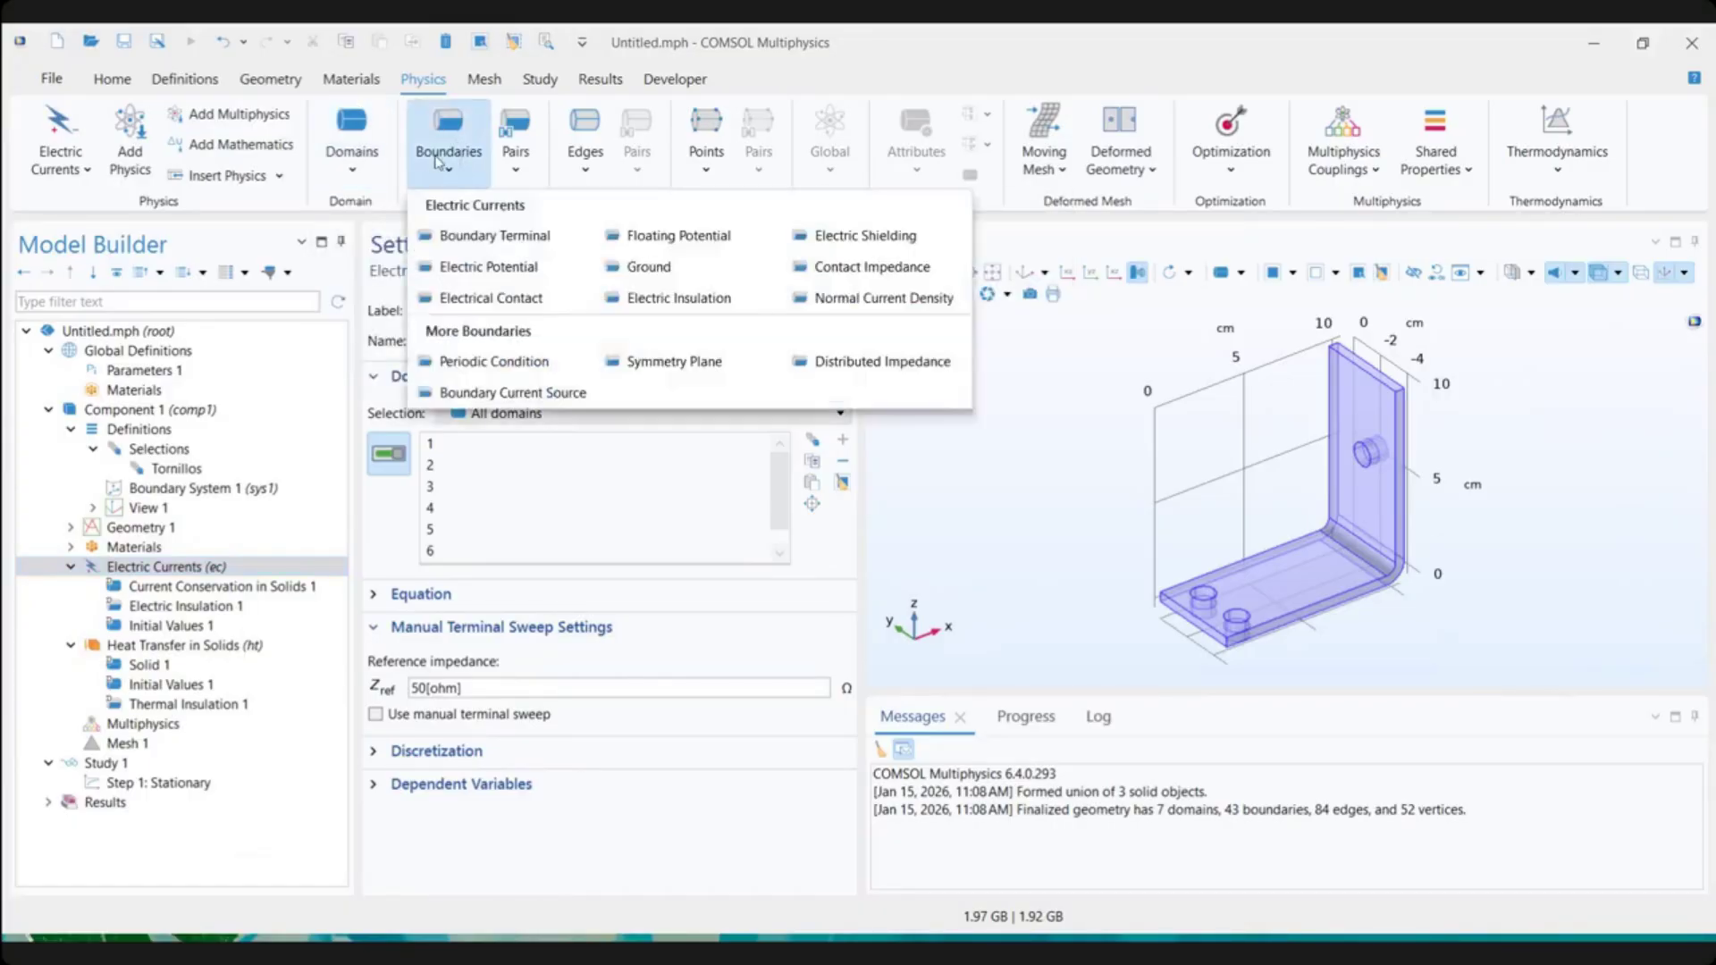
pyautogui.click(527, 163)
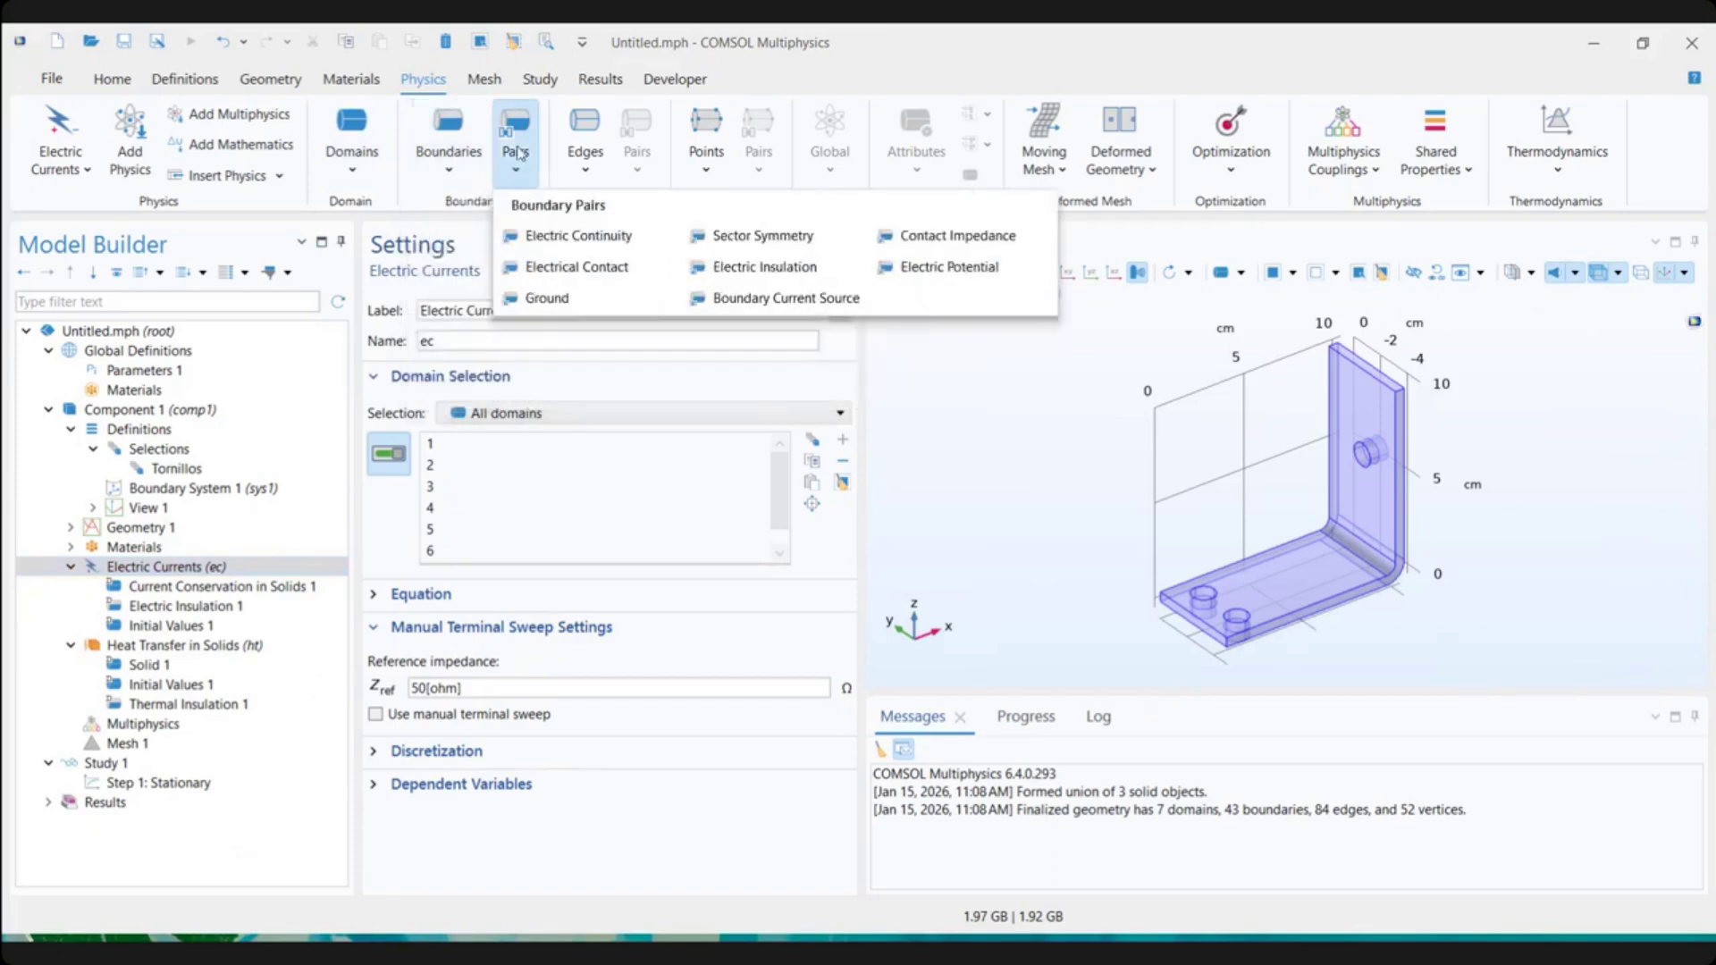
pyautogui.click(581, 177)
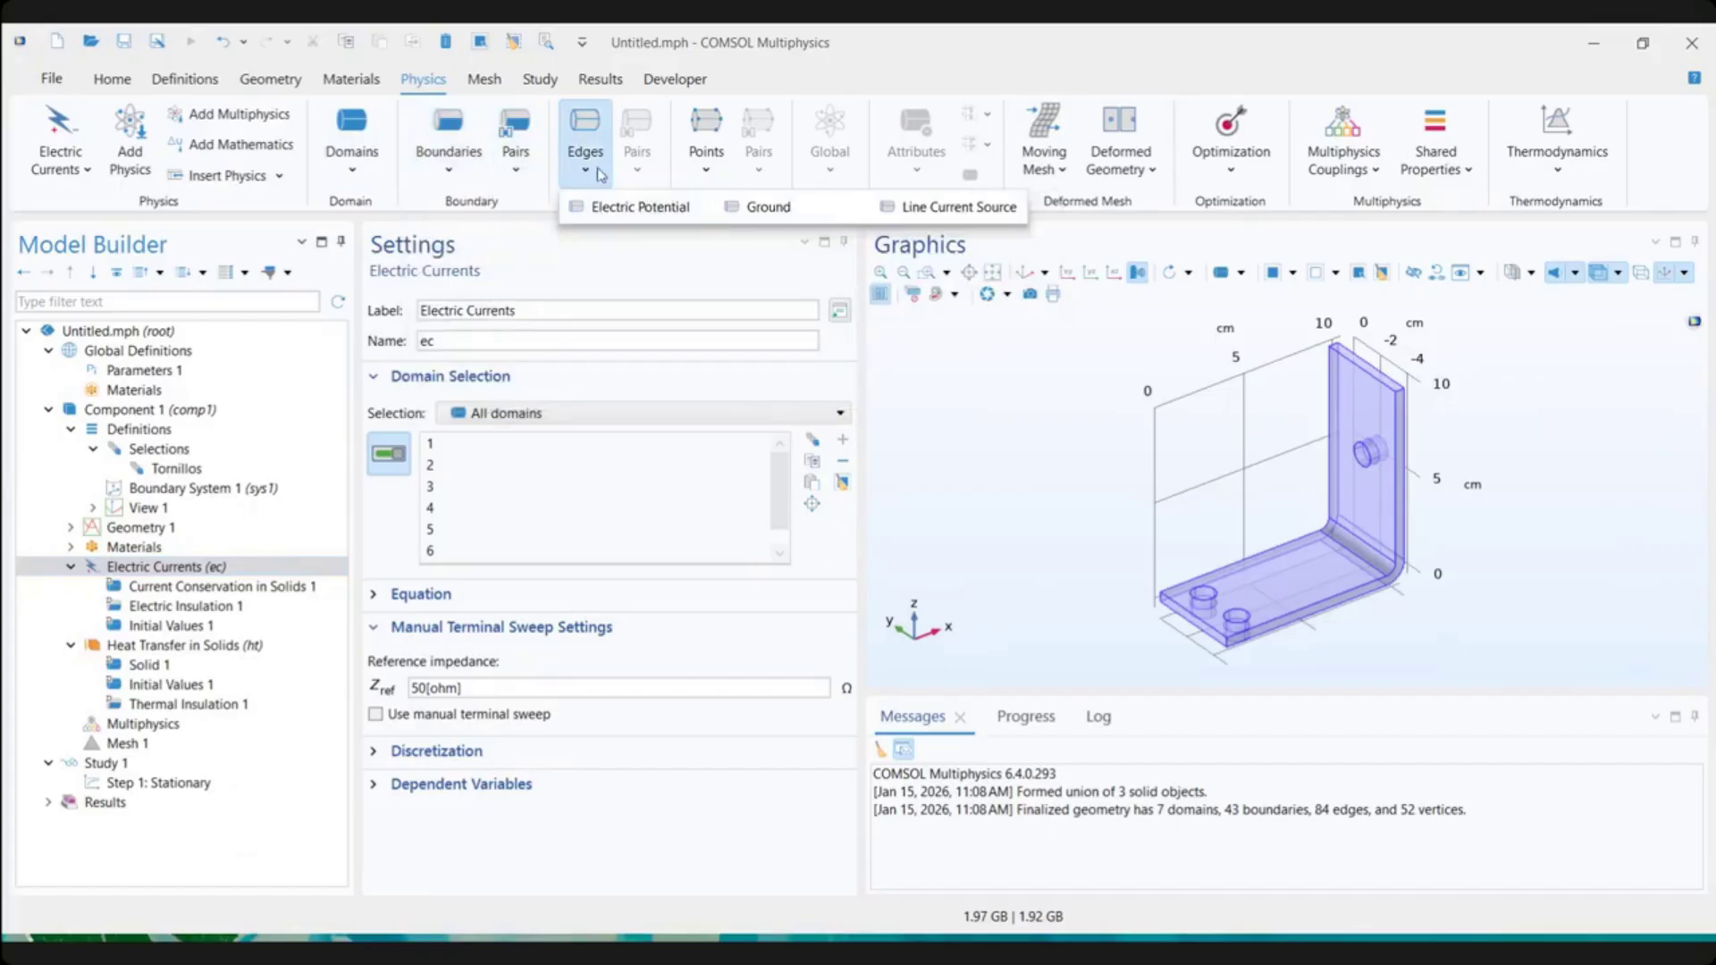
pyautogui.click(701, 172)
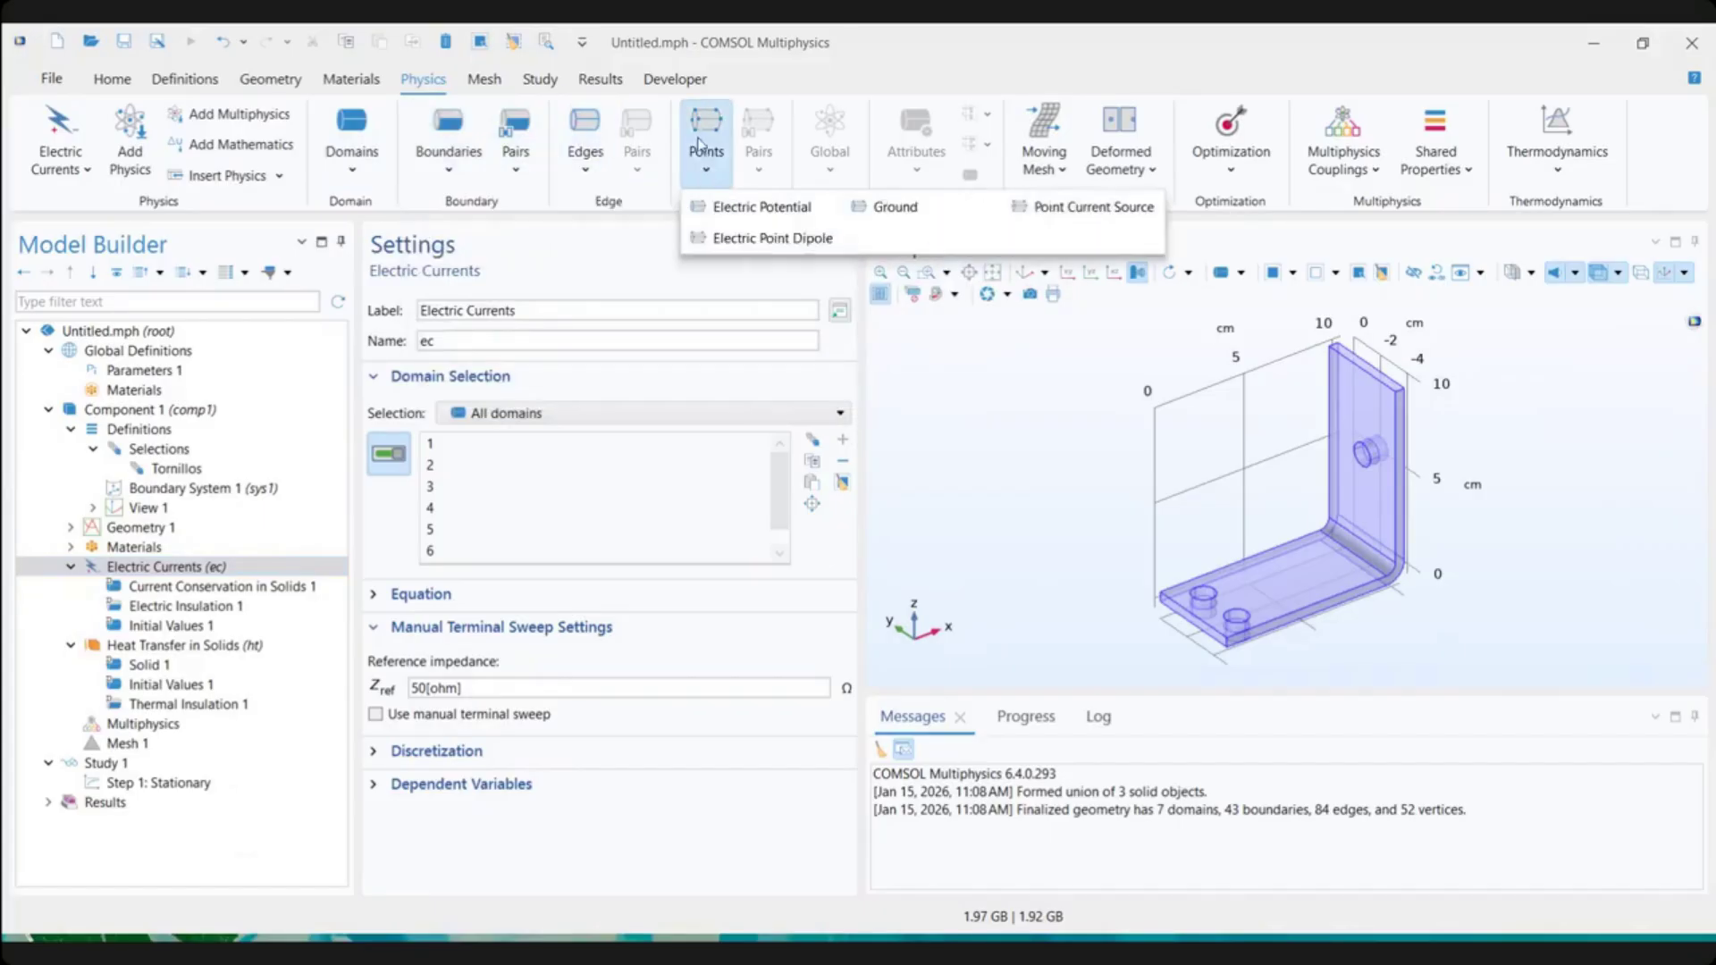
# Add an Electric Potential boundary condition to Electric Currents on the end face of the vertical plate's bolt, boundary 43
pyautogui.click(451, 173)
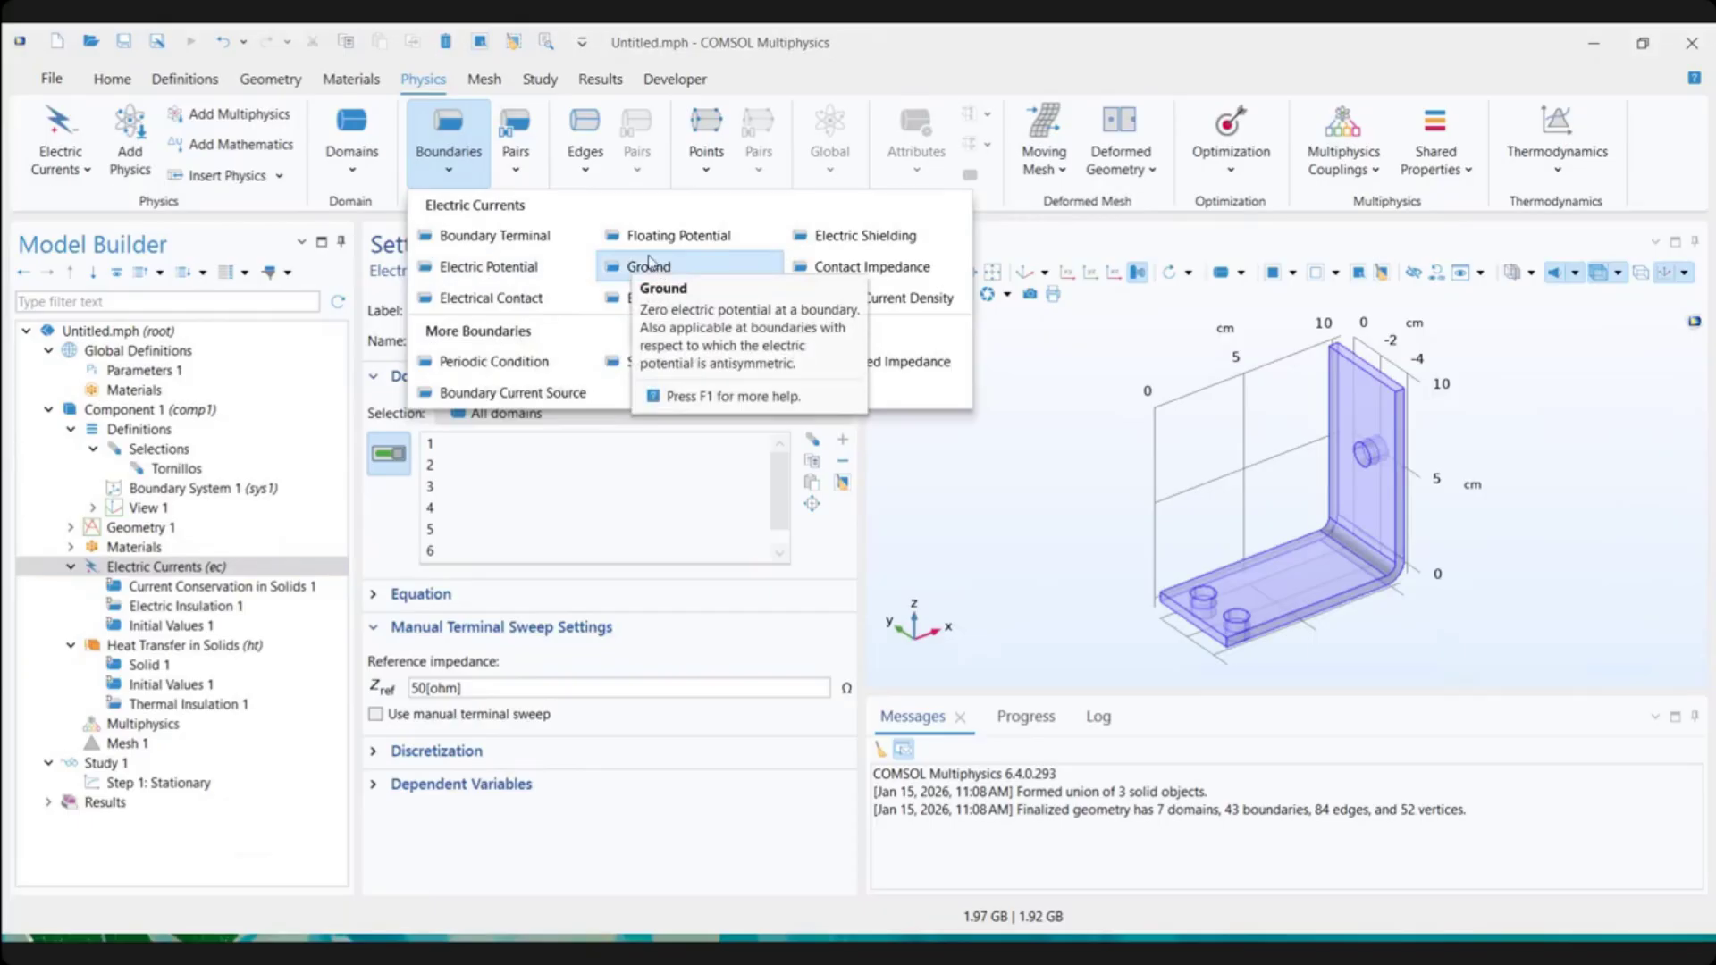
pyautogui.click(500, 268)
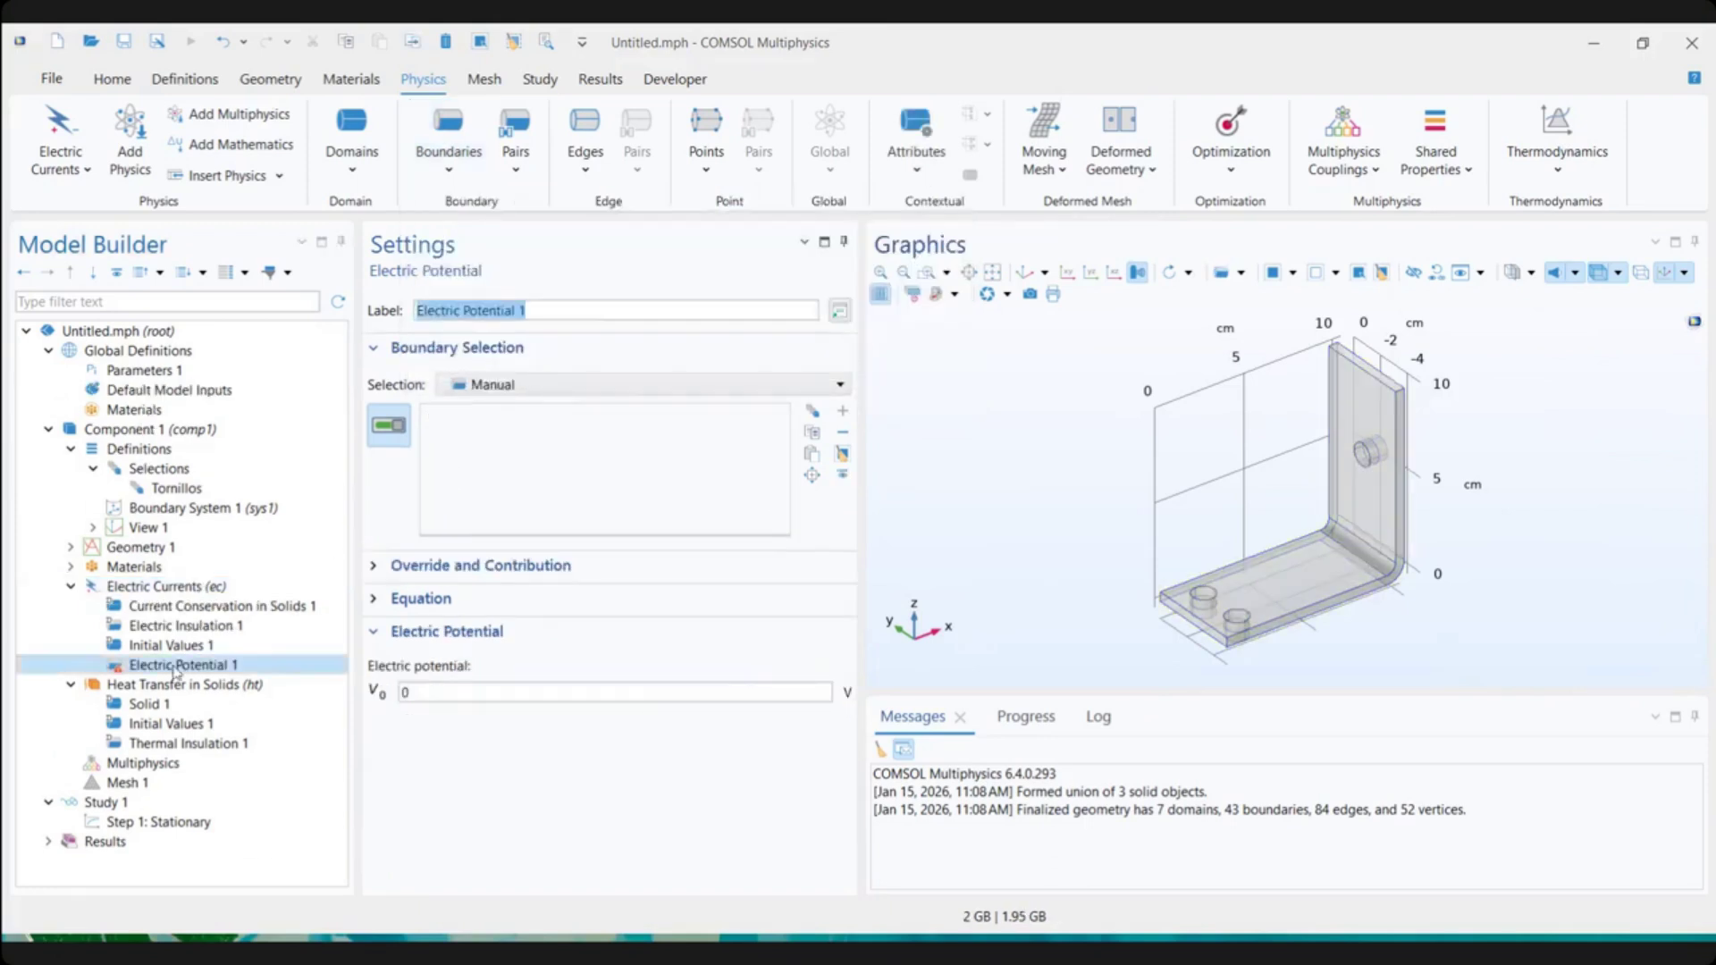
pyautogui.moveTo(1363, 528); pyautogui.dragTo(1229, 517)
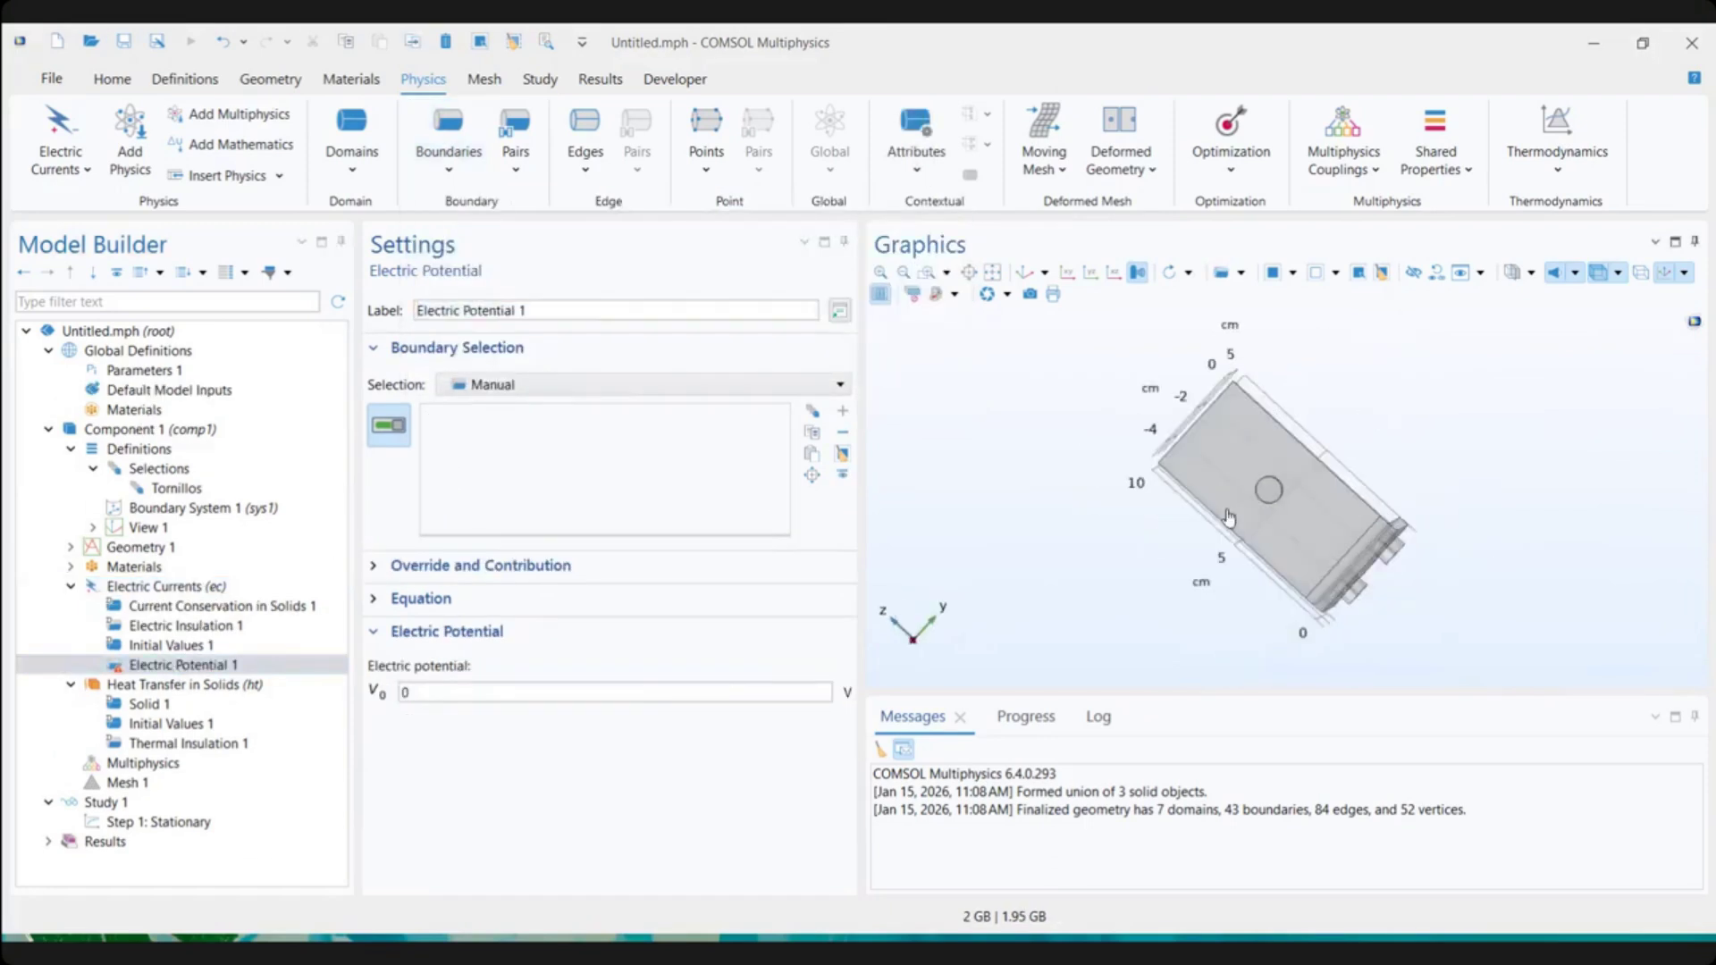
pyautogui.click(1272, 501)
pyautogui.moveTo(1272, 498); pyautogui.dragTo(1401, 321)
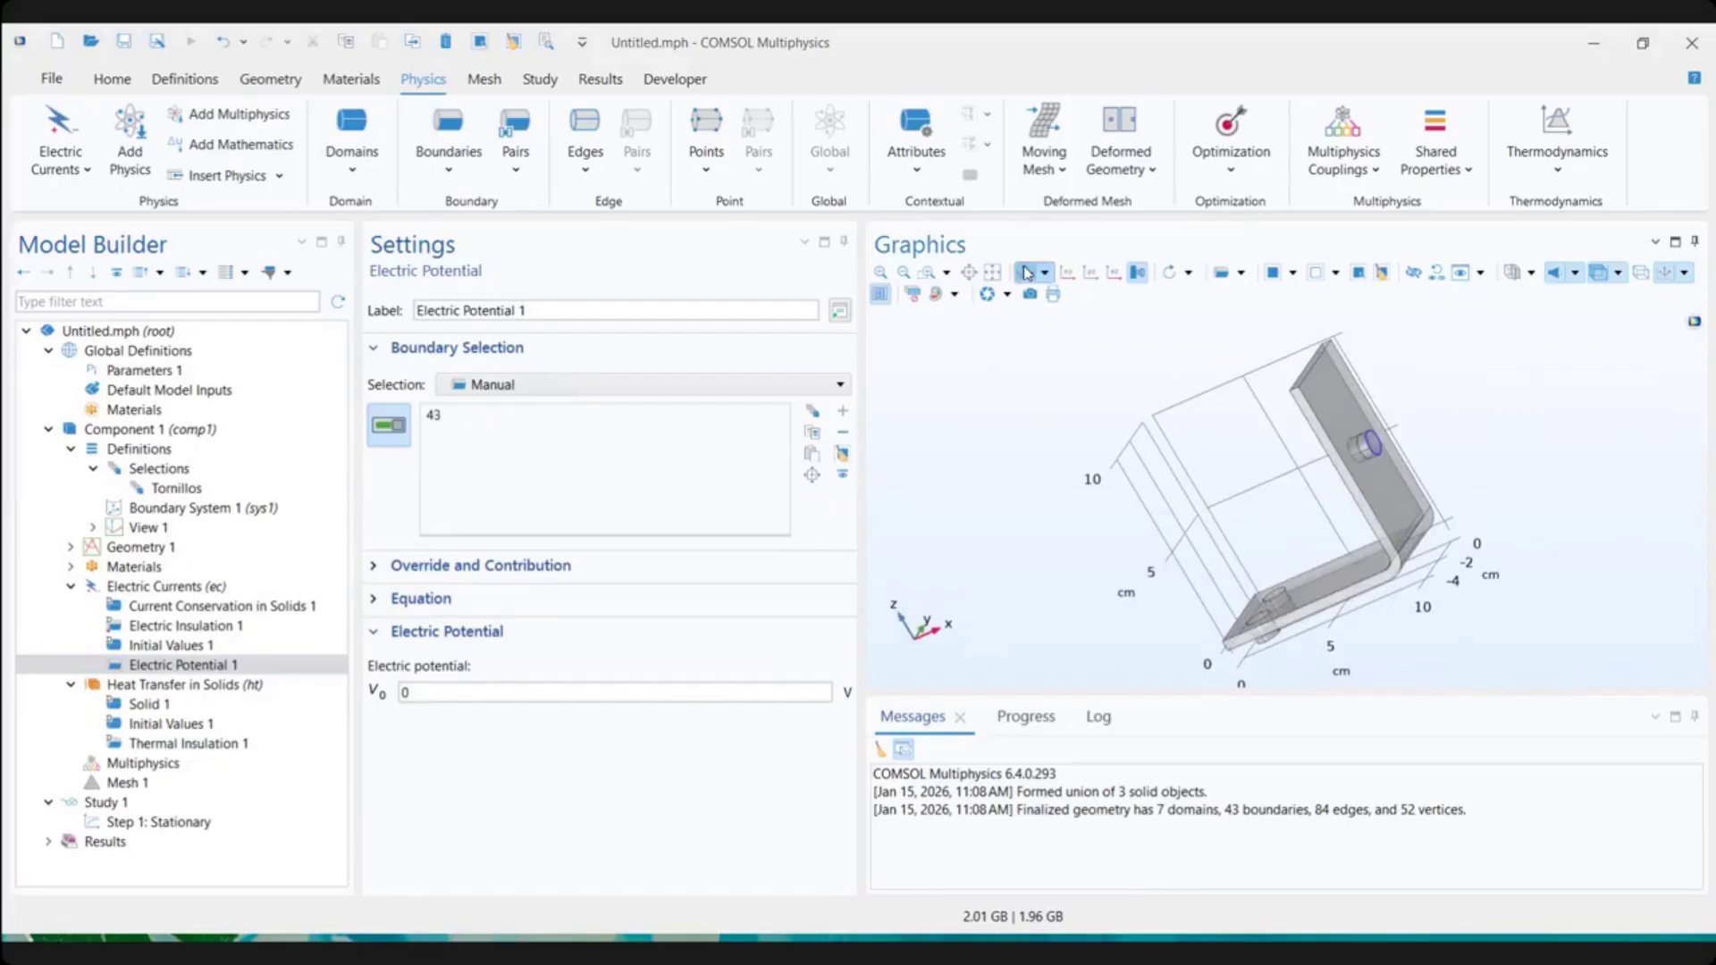
pyautogui.click(1025, 272)
pyautogui.moveTo(1272, 529); pyautogui.dragTo(1206, 520)
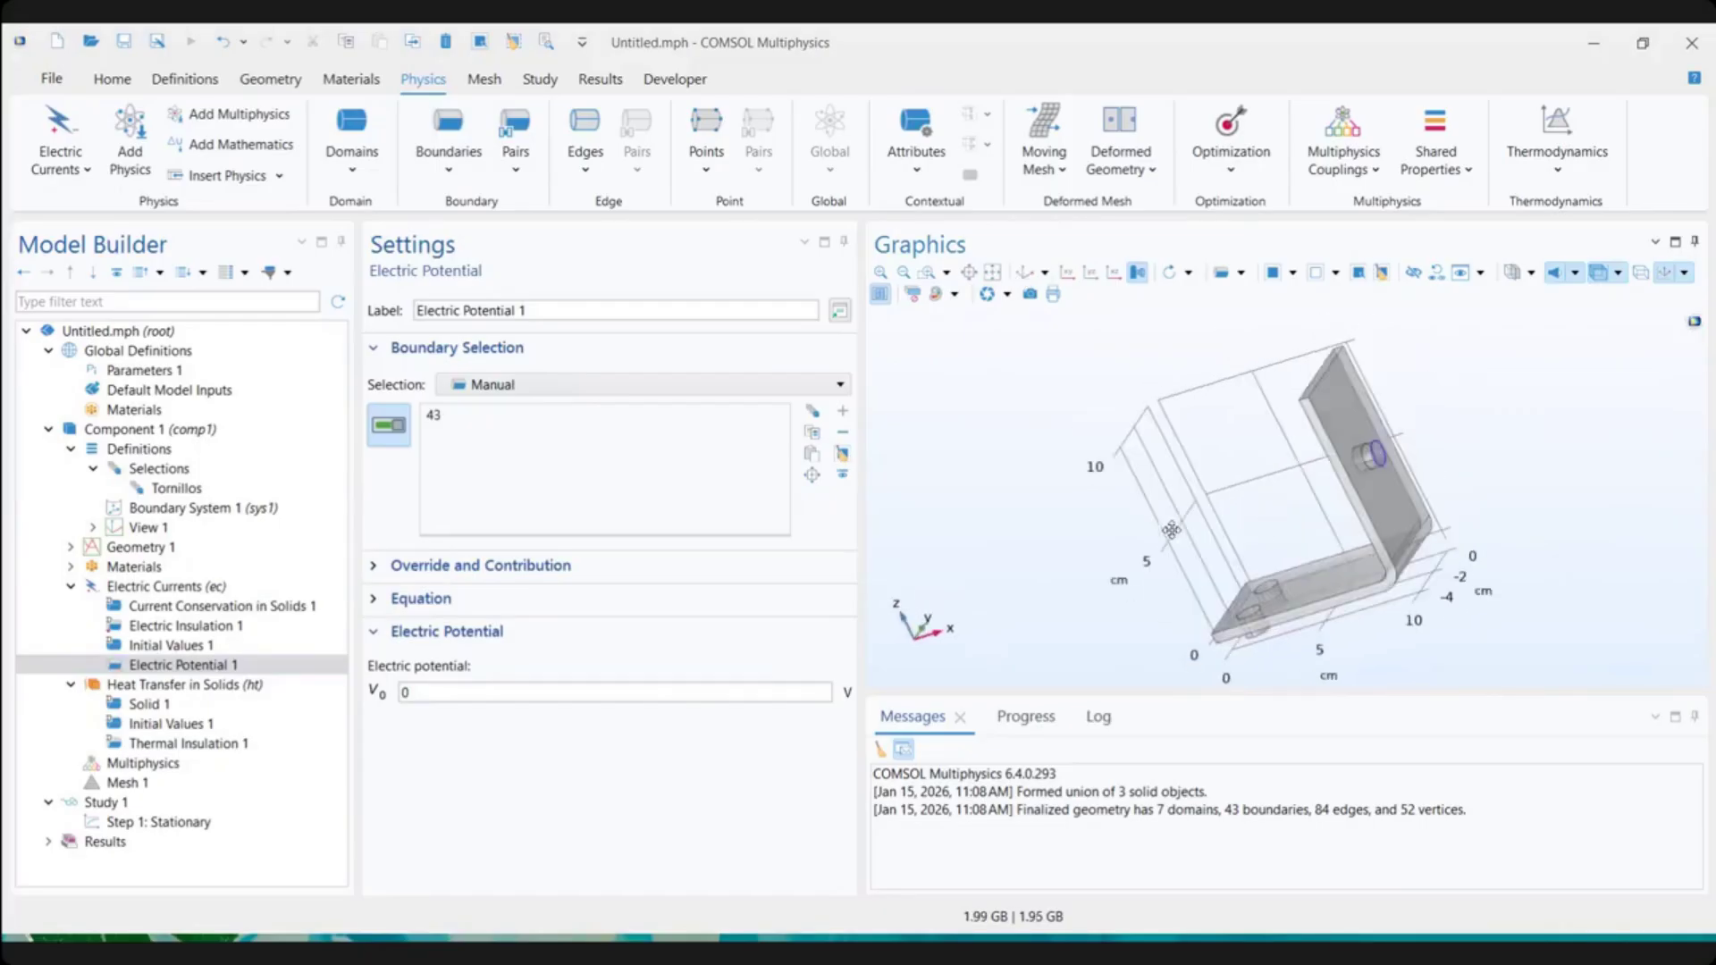
pyautogui.click(398, 430)
# Look up the voltage parameter's name, set the boundary's electric potential V0 to Vtot and check the condition's equation
pyautogui.click(420, 694)
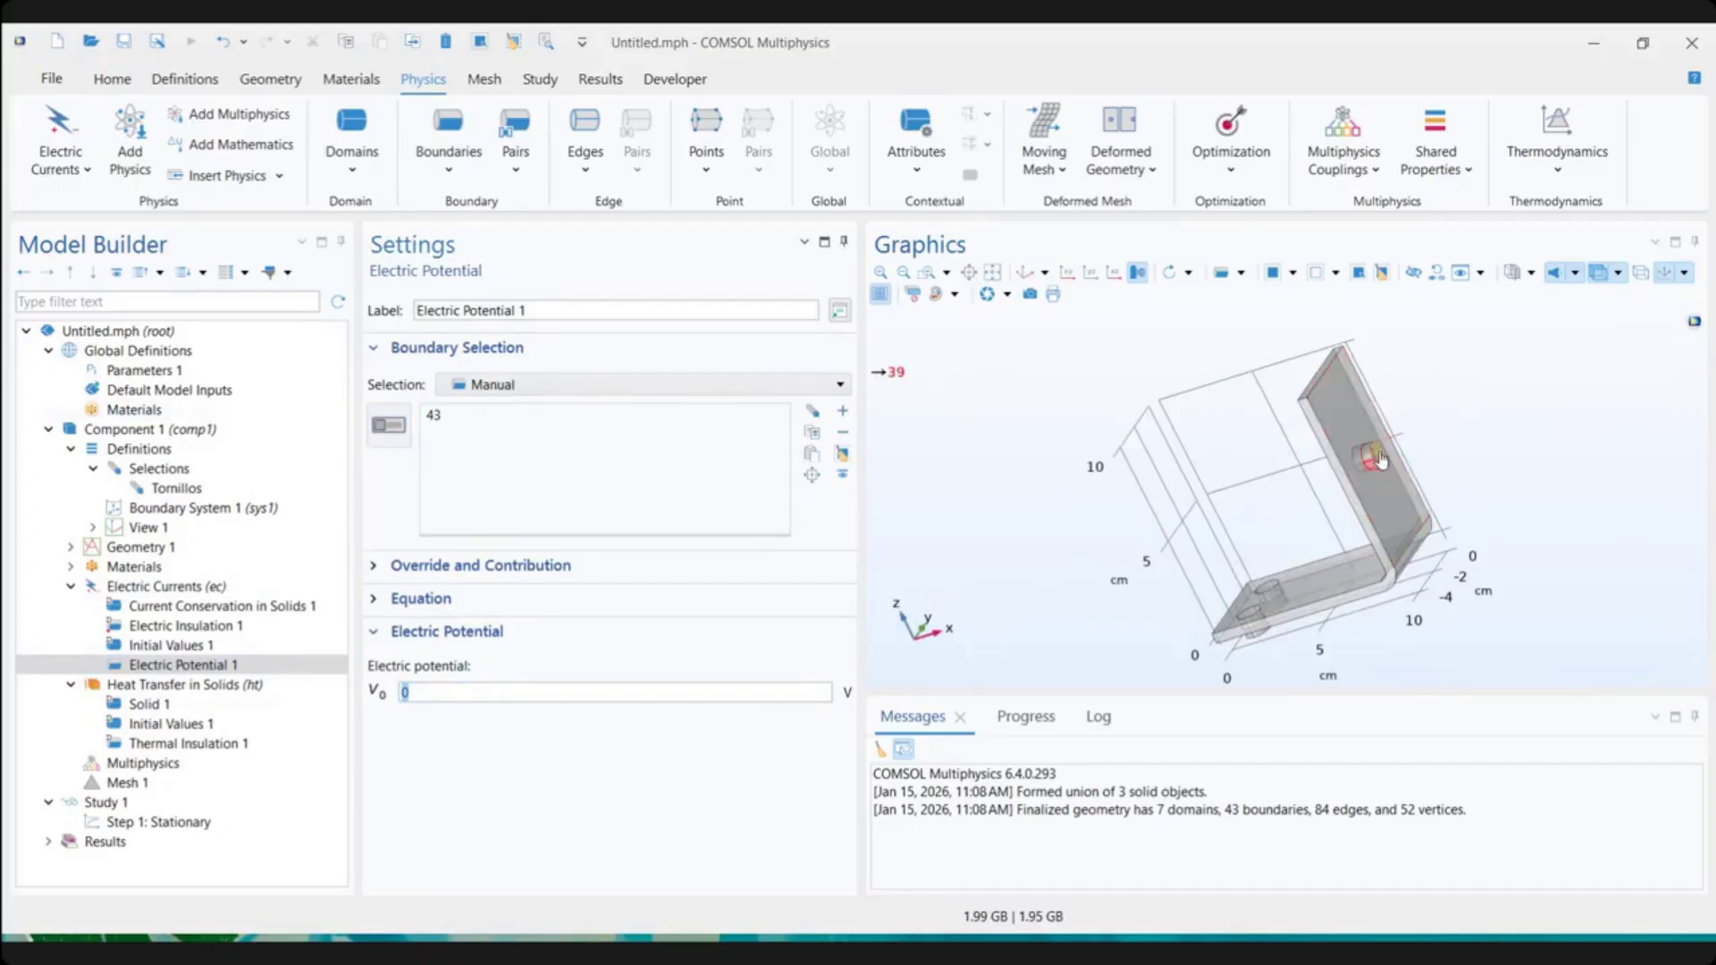
pyautogui.click(725, 696)
pyautogui.click(175, 374)
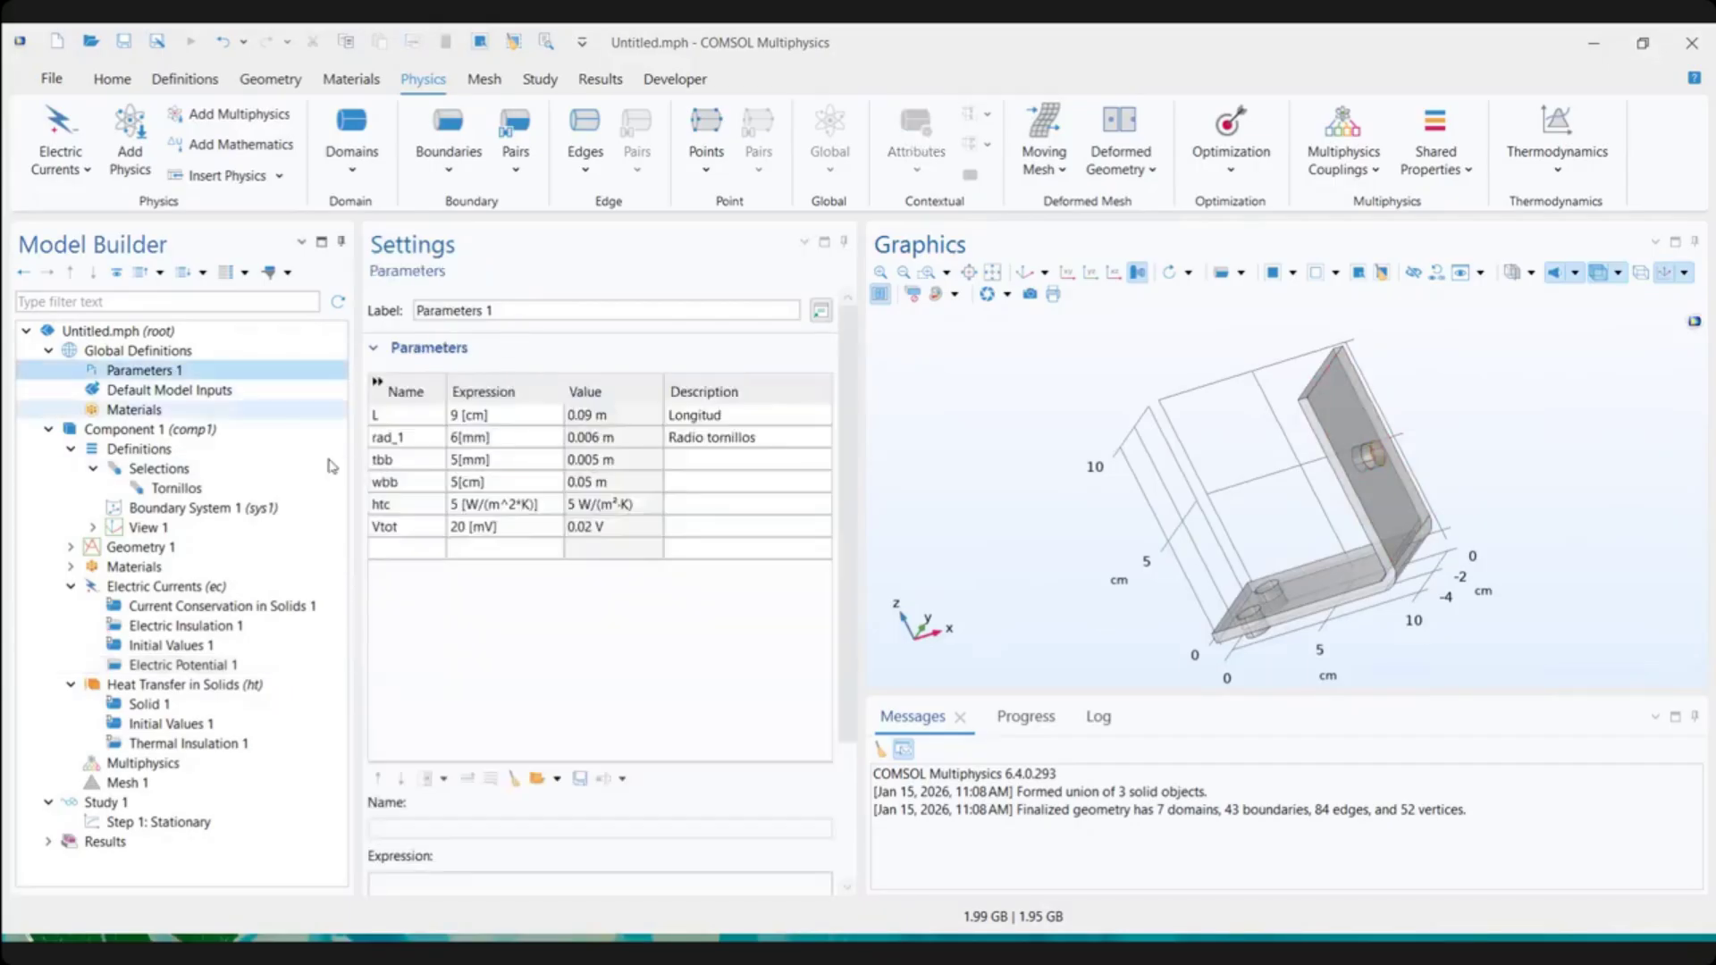
pyautogui.click(389, 533)
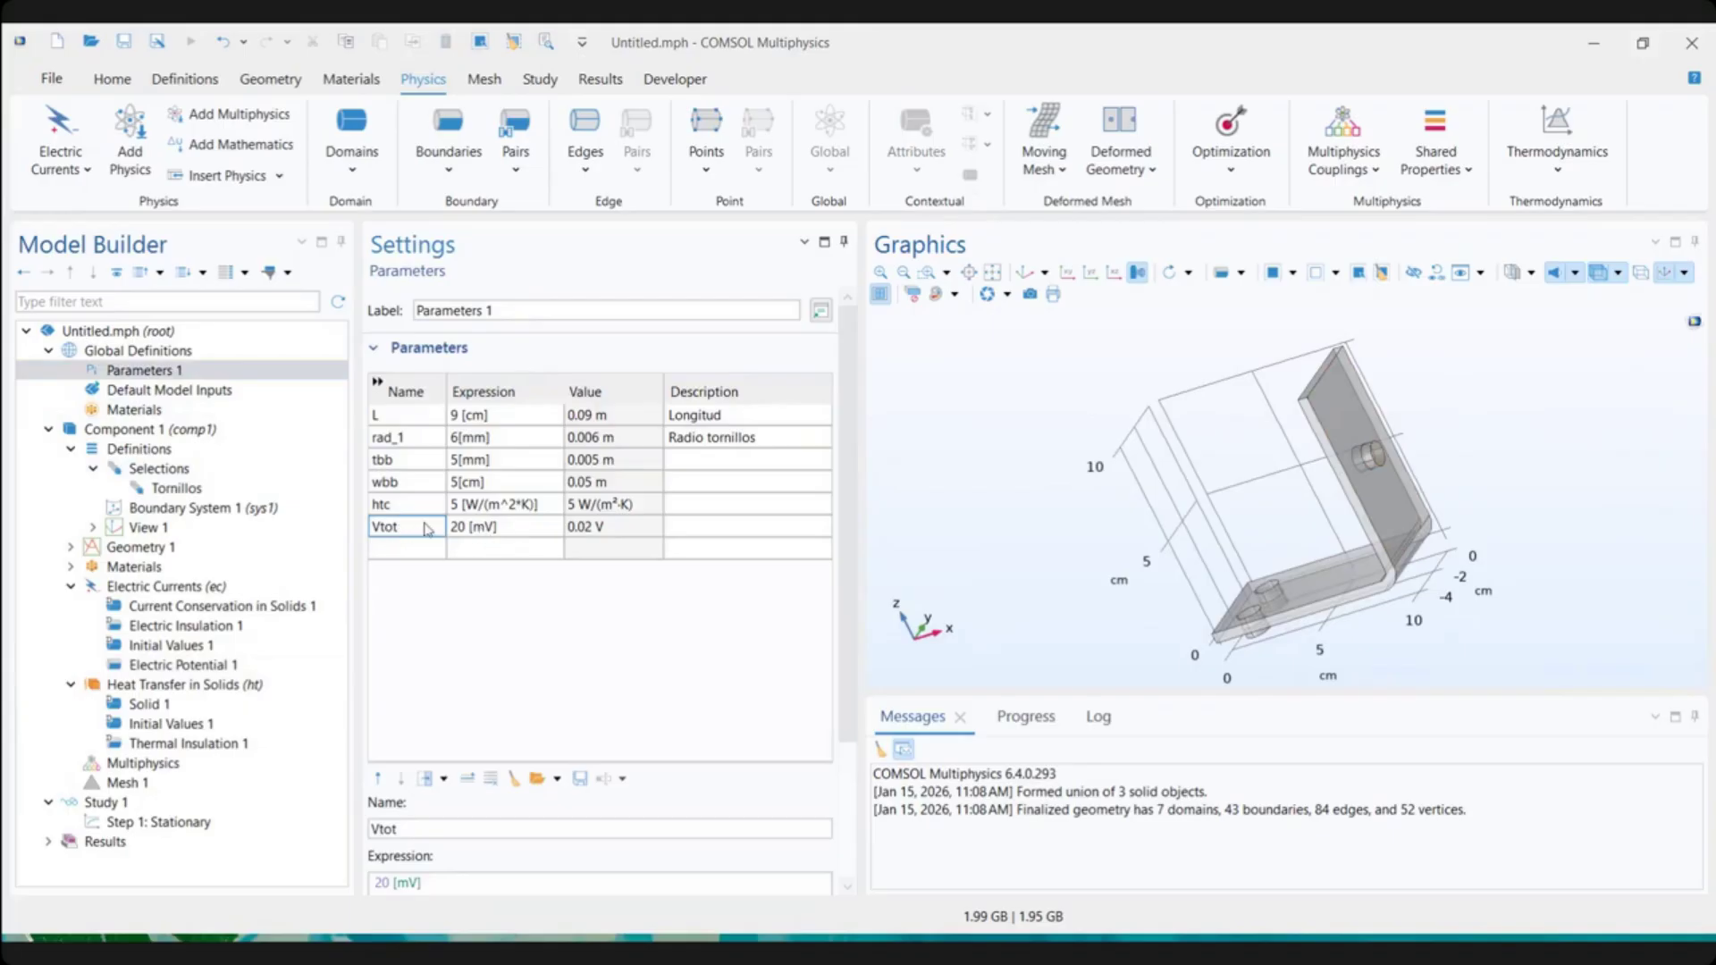
pyautogui.click(183, 665)
pyautogui.click(407, 696)
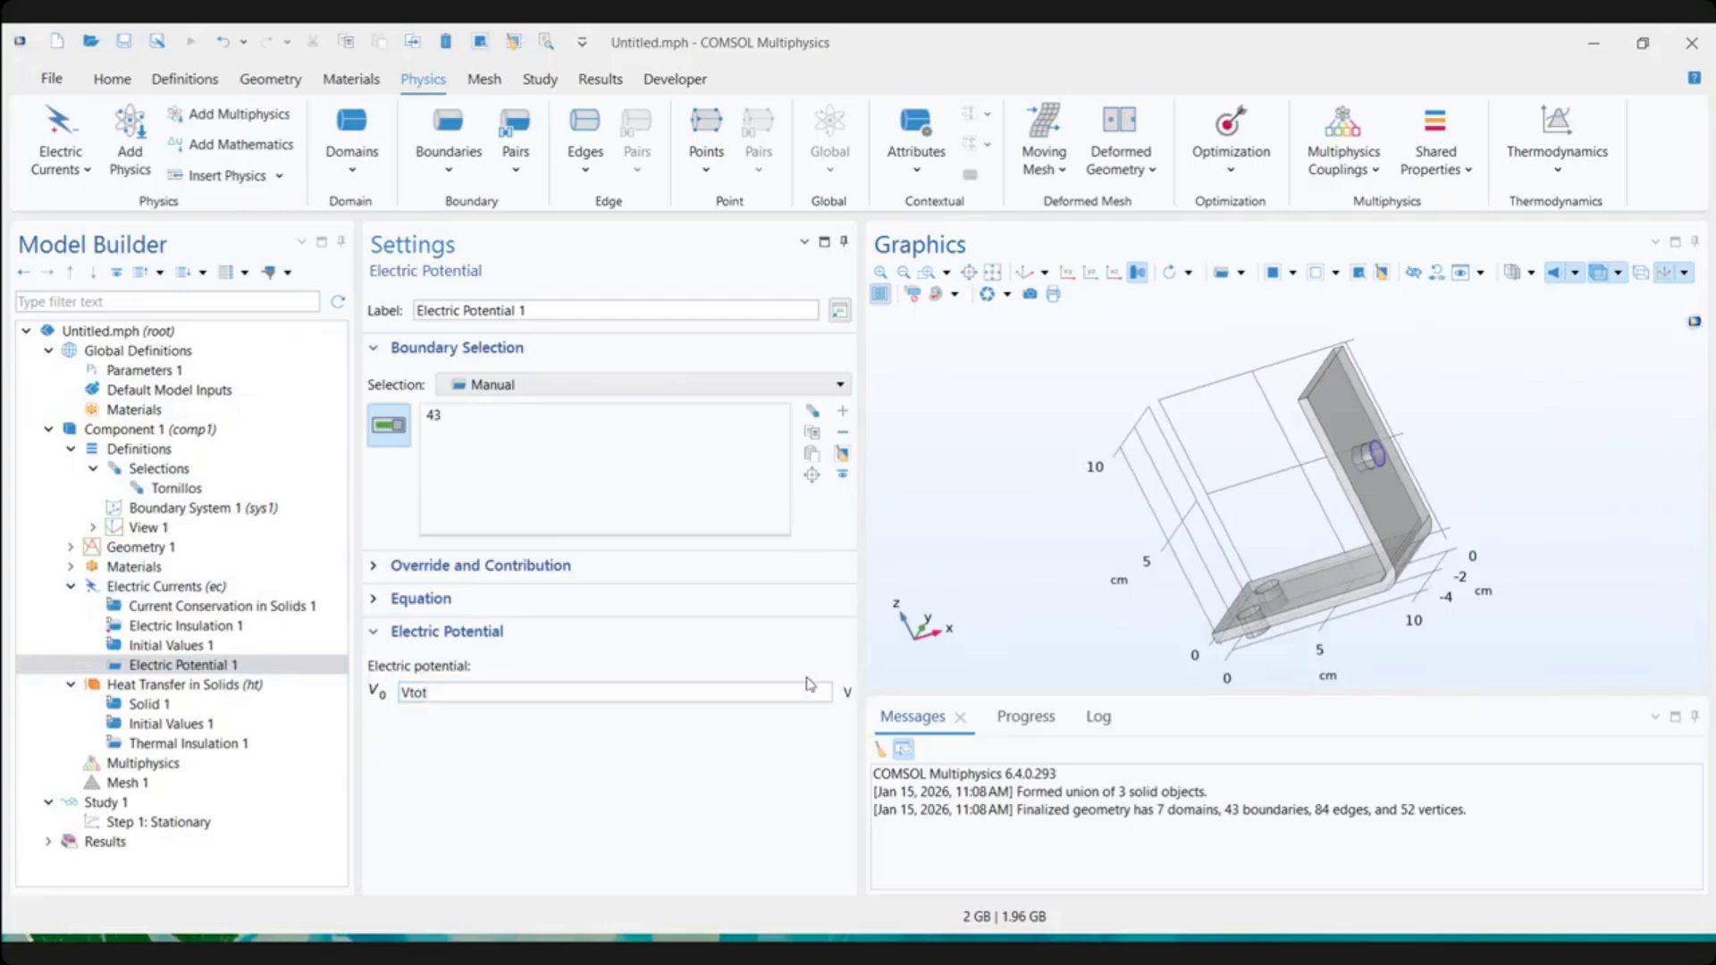
pyautogui.click(404, 604)
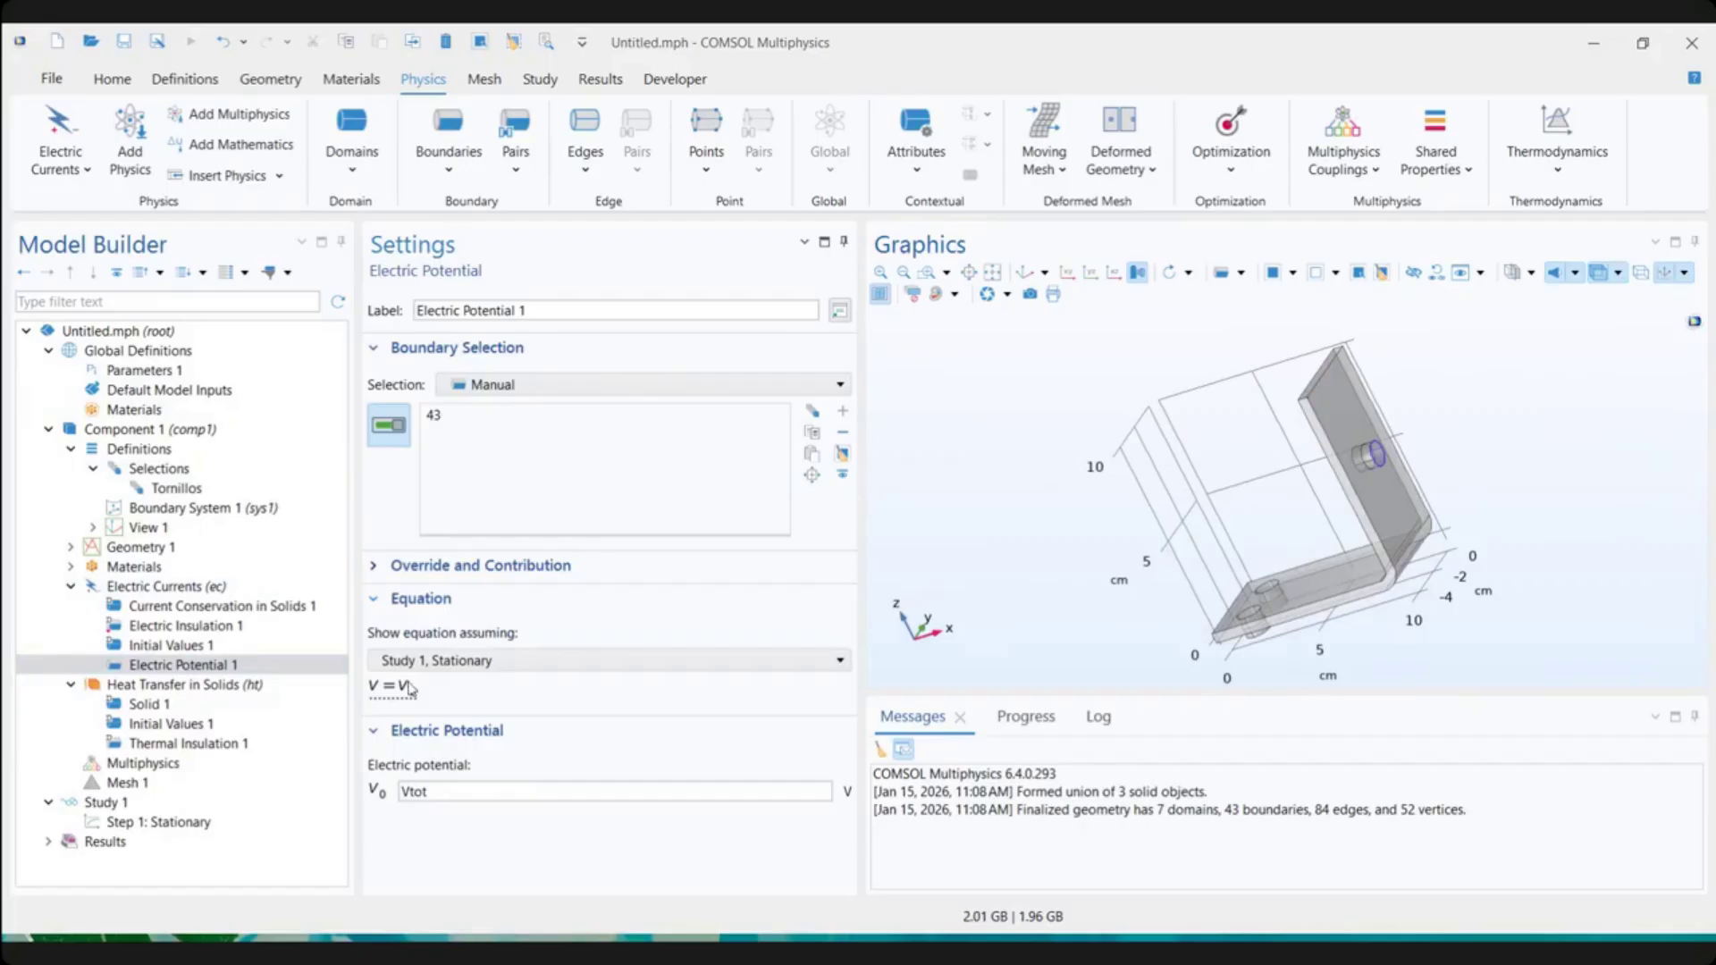
pyautogui.click(394, 607)
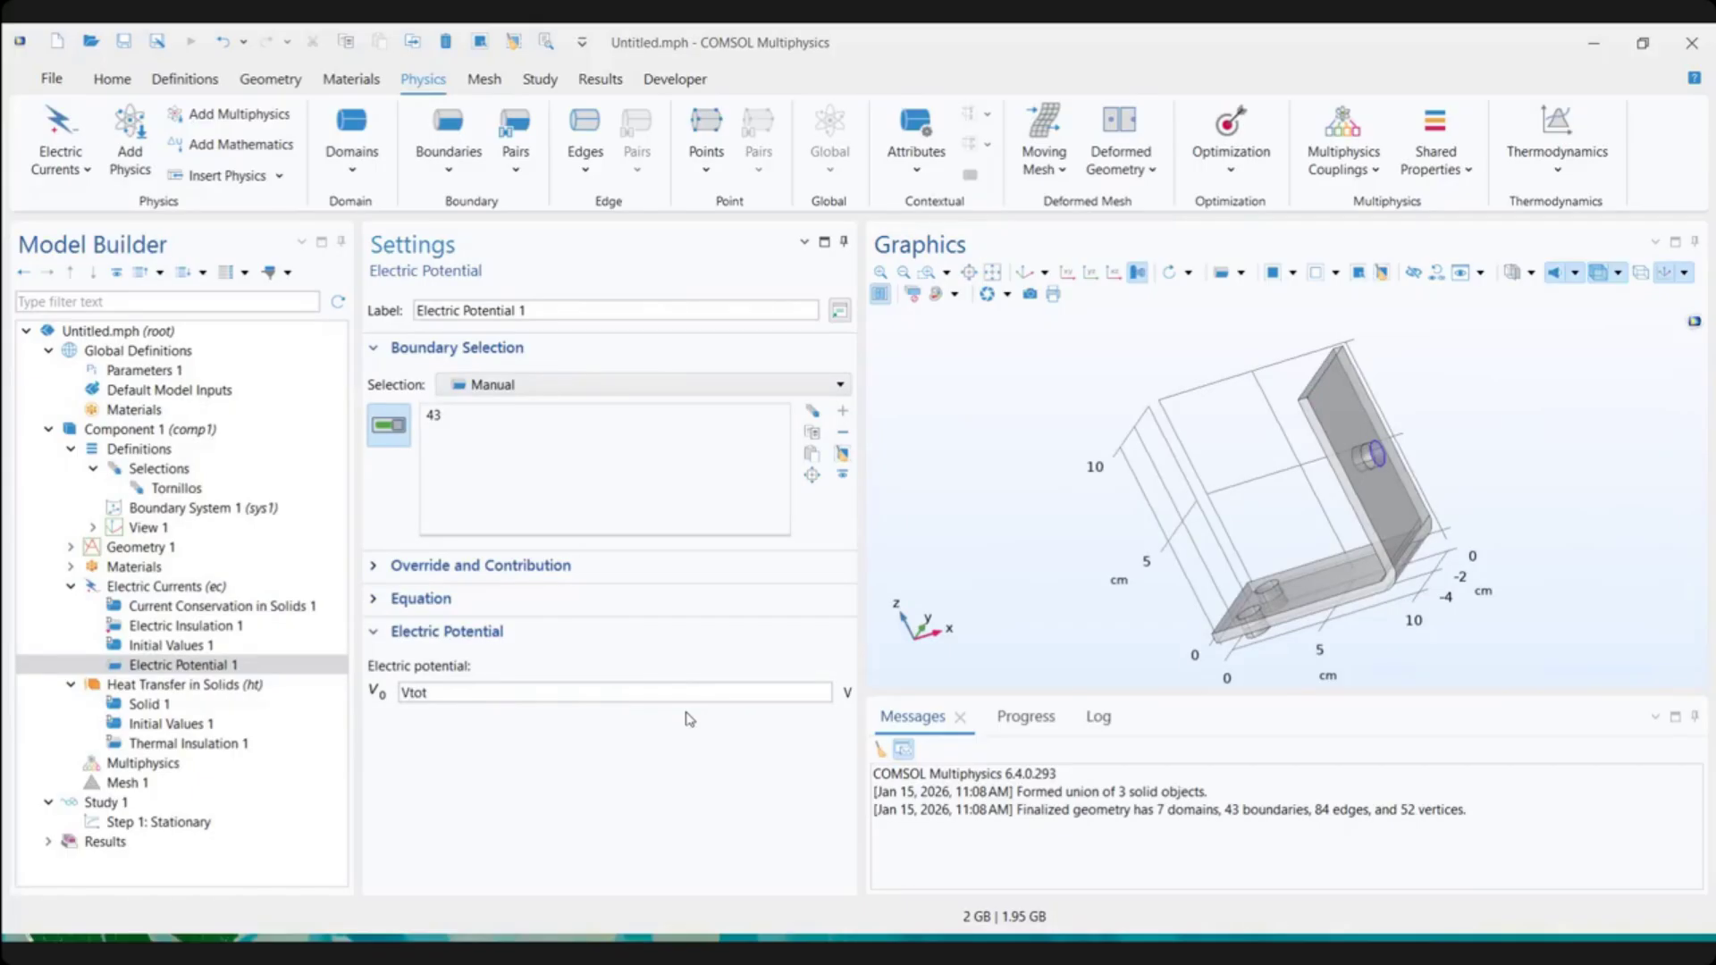
# Add a Ground boundary condition to Electric Currents and display its equation
pyautogui.click(190, 668)
pyautogui.click(446, 154)
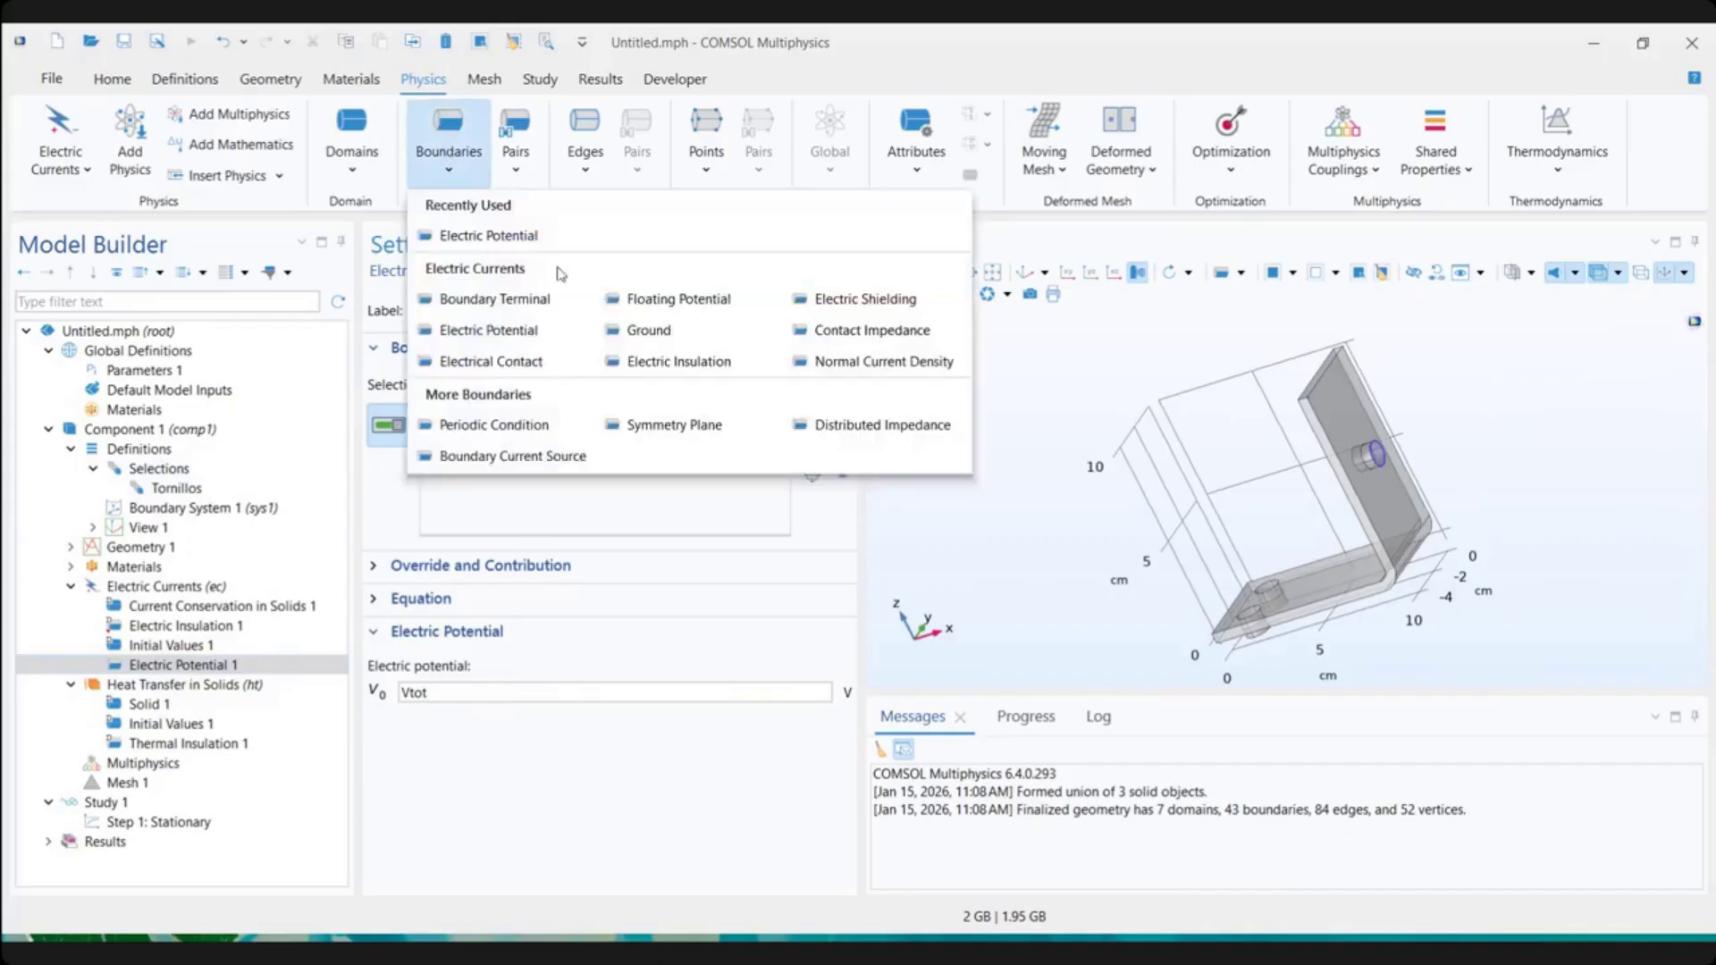
pyautogui.click(647, 332)
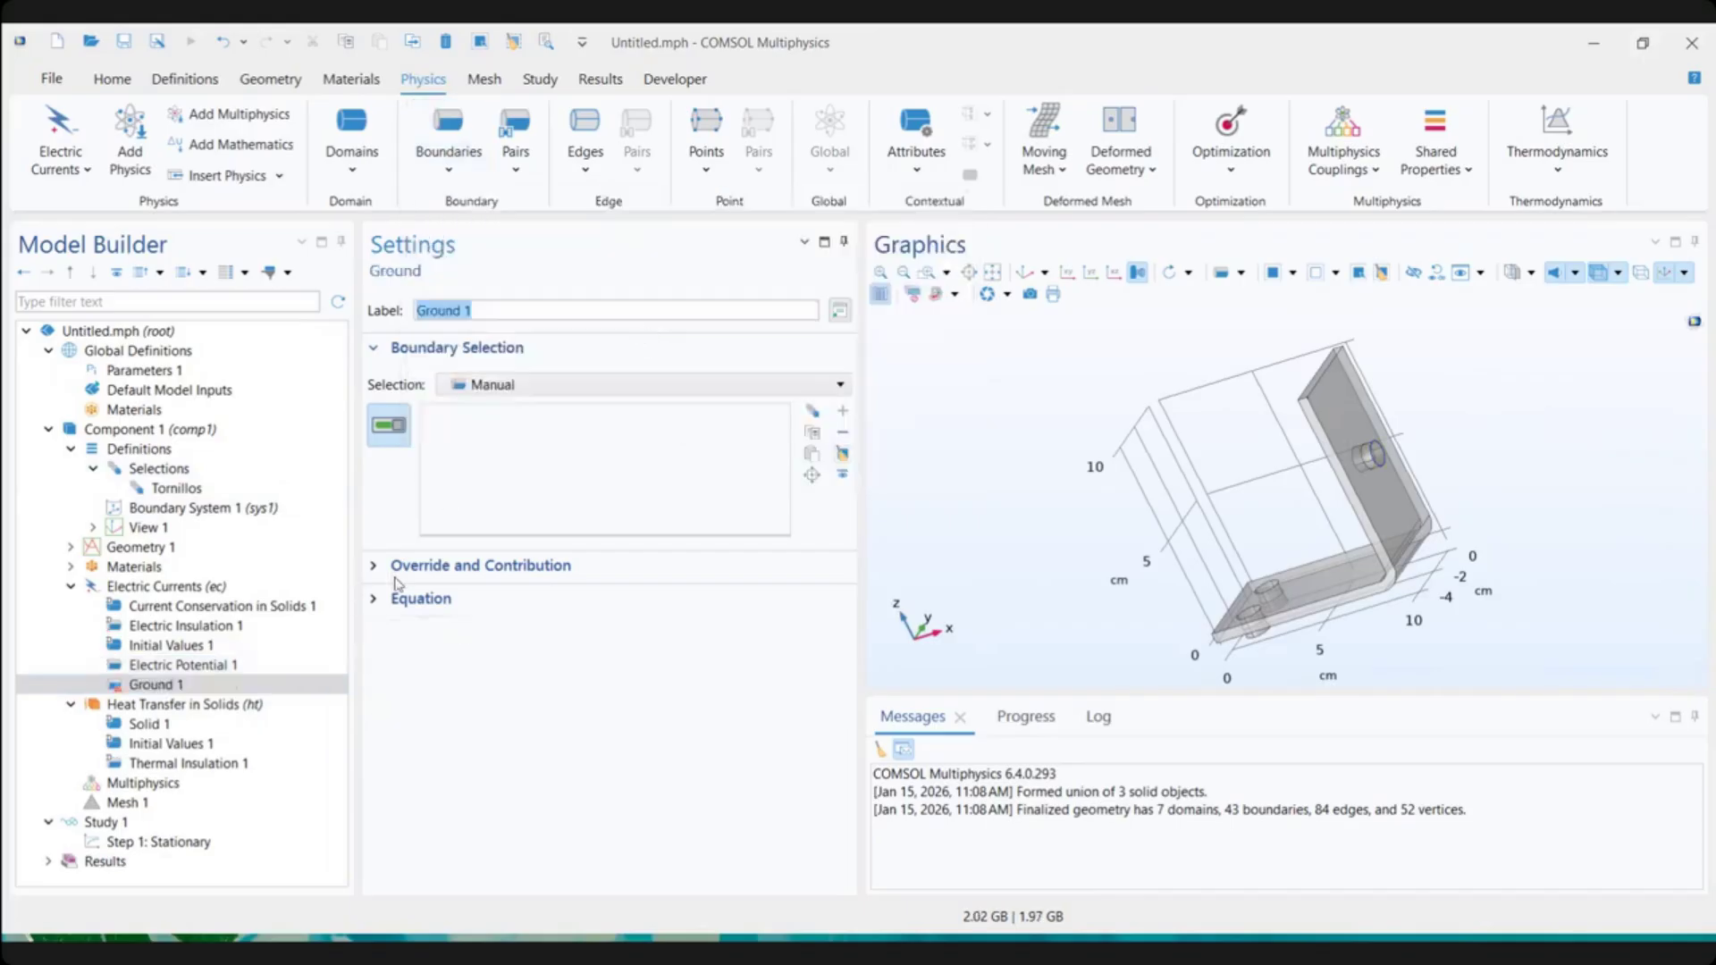
pyautogui.click(410, 606)
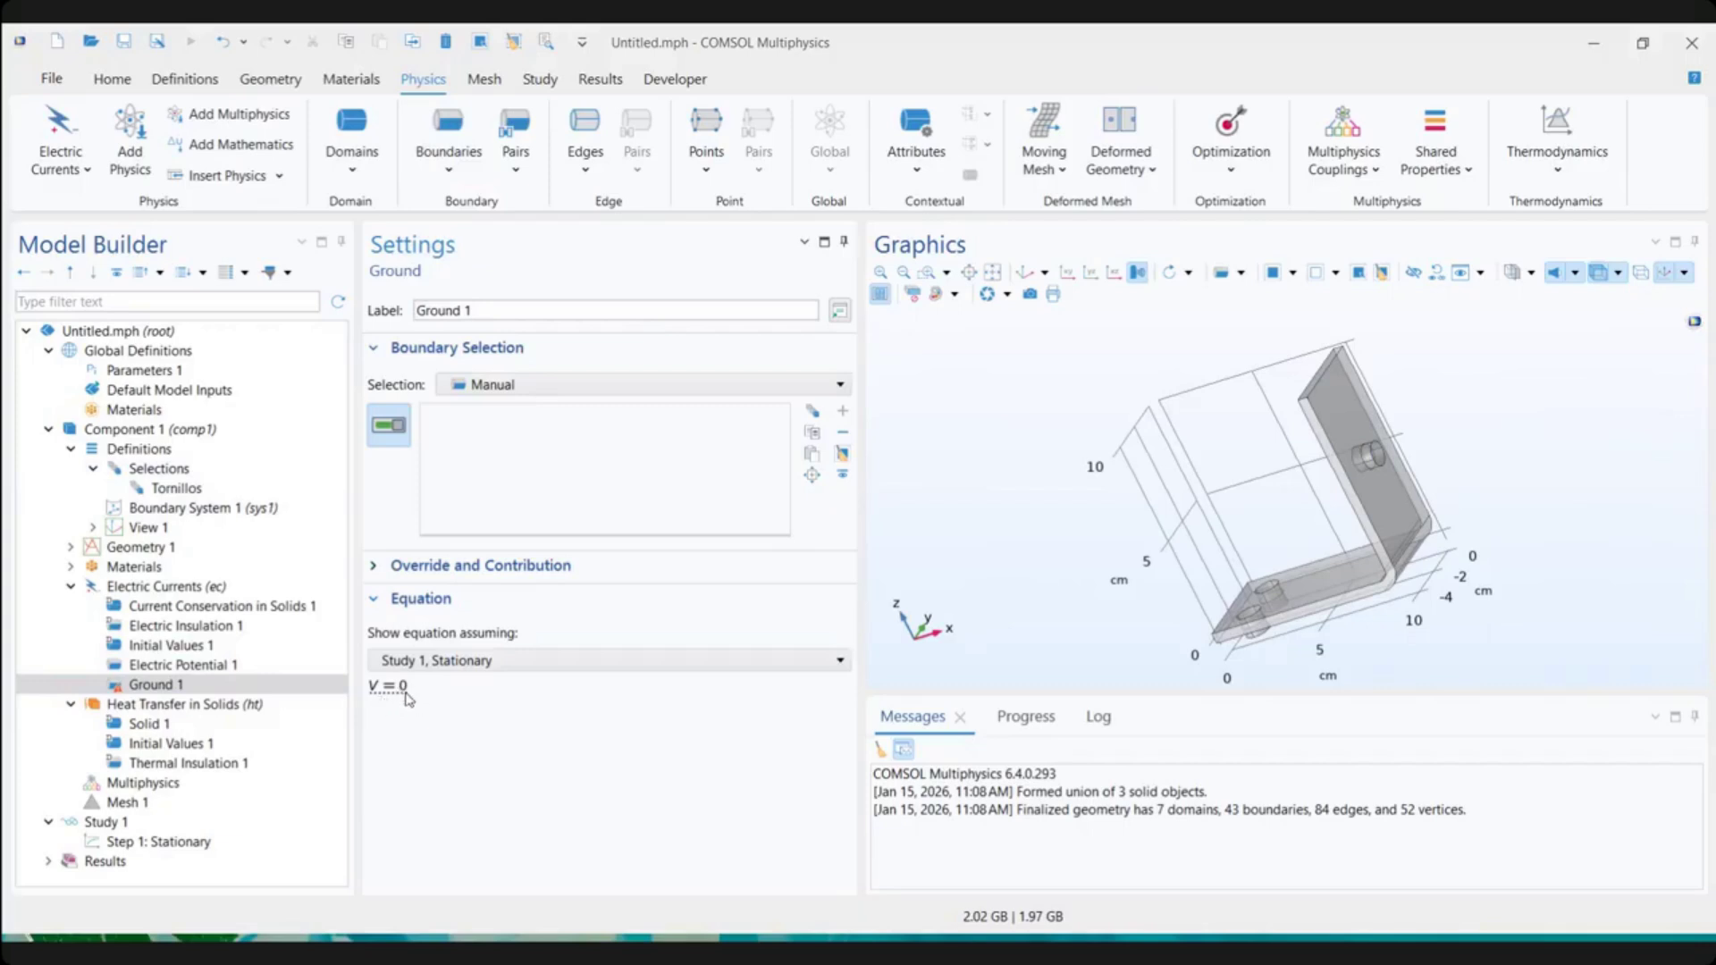
# Assign the Ground condition to the end faces of the two bolts in the horizontal plate, boundaries 8 and 15
pyautogui.moveTo(1286, 633); pyautogui.dragTo(1246, 474)
pyautogui.scroll(5, 1245, 566)
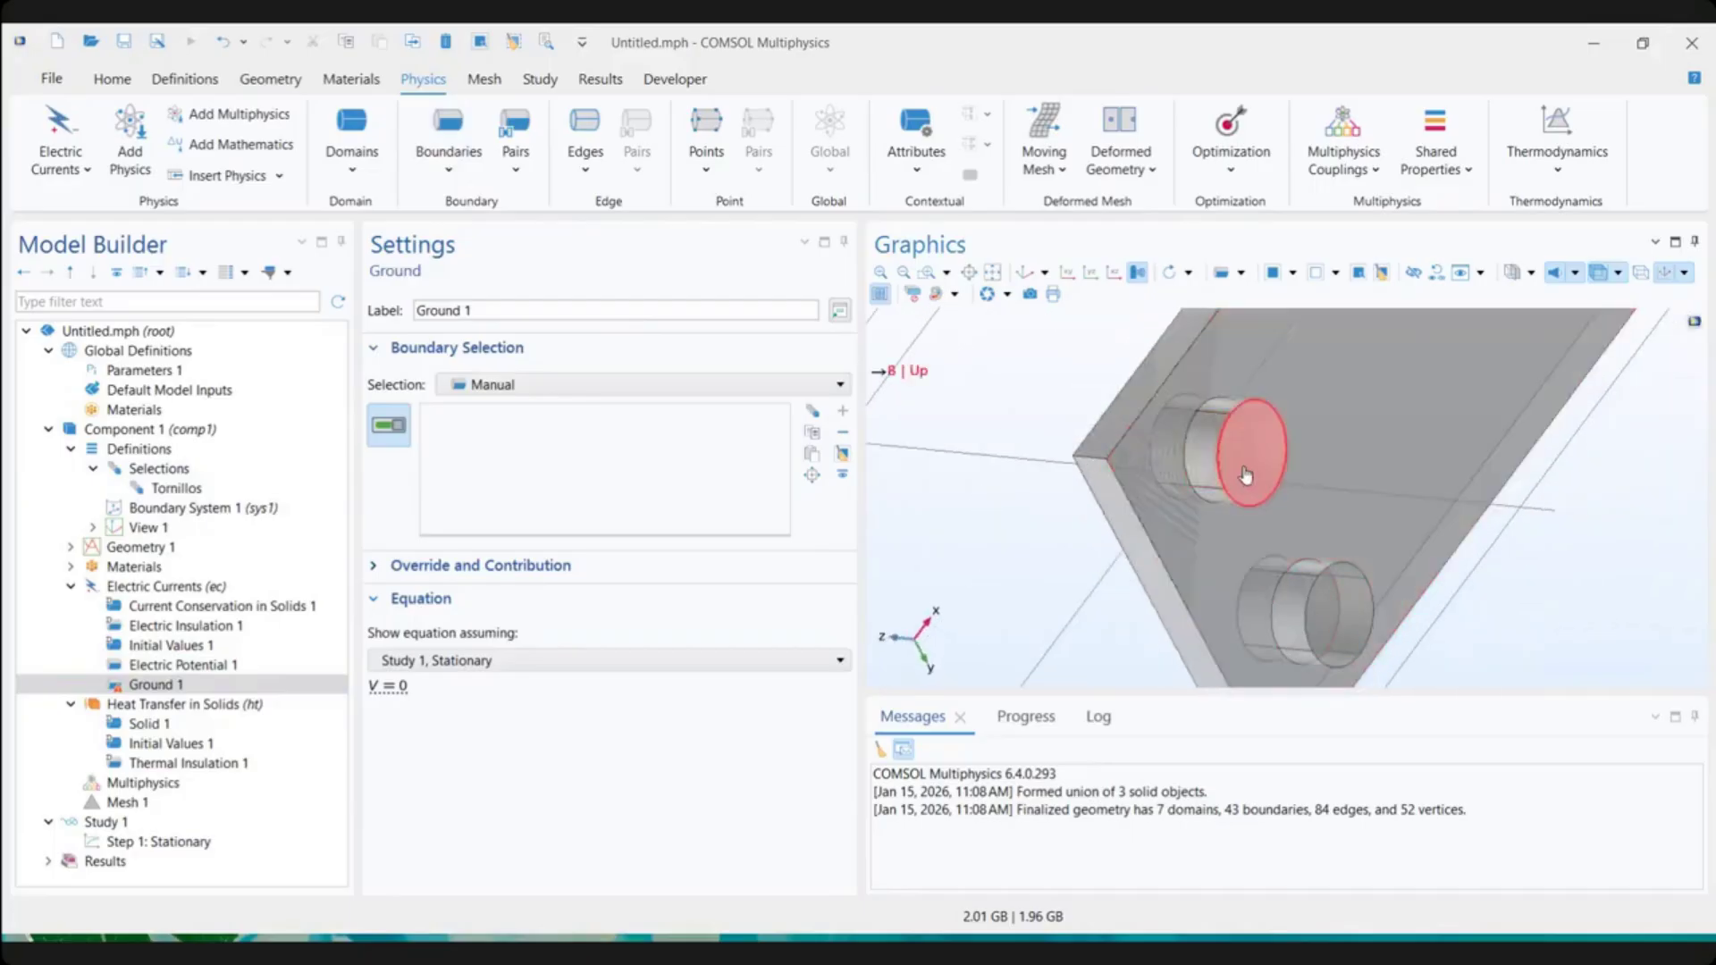
pyautogui.click(1246, 472)
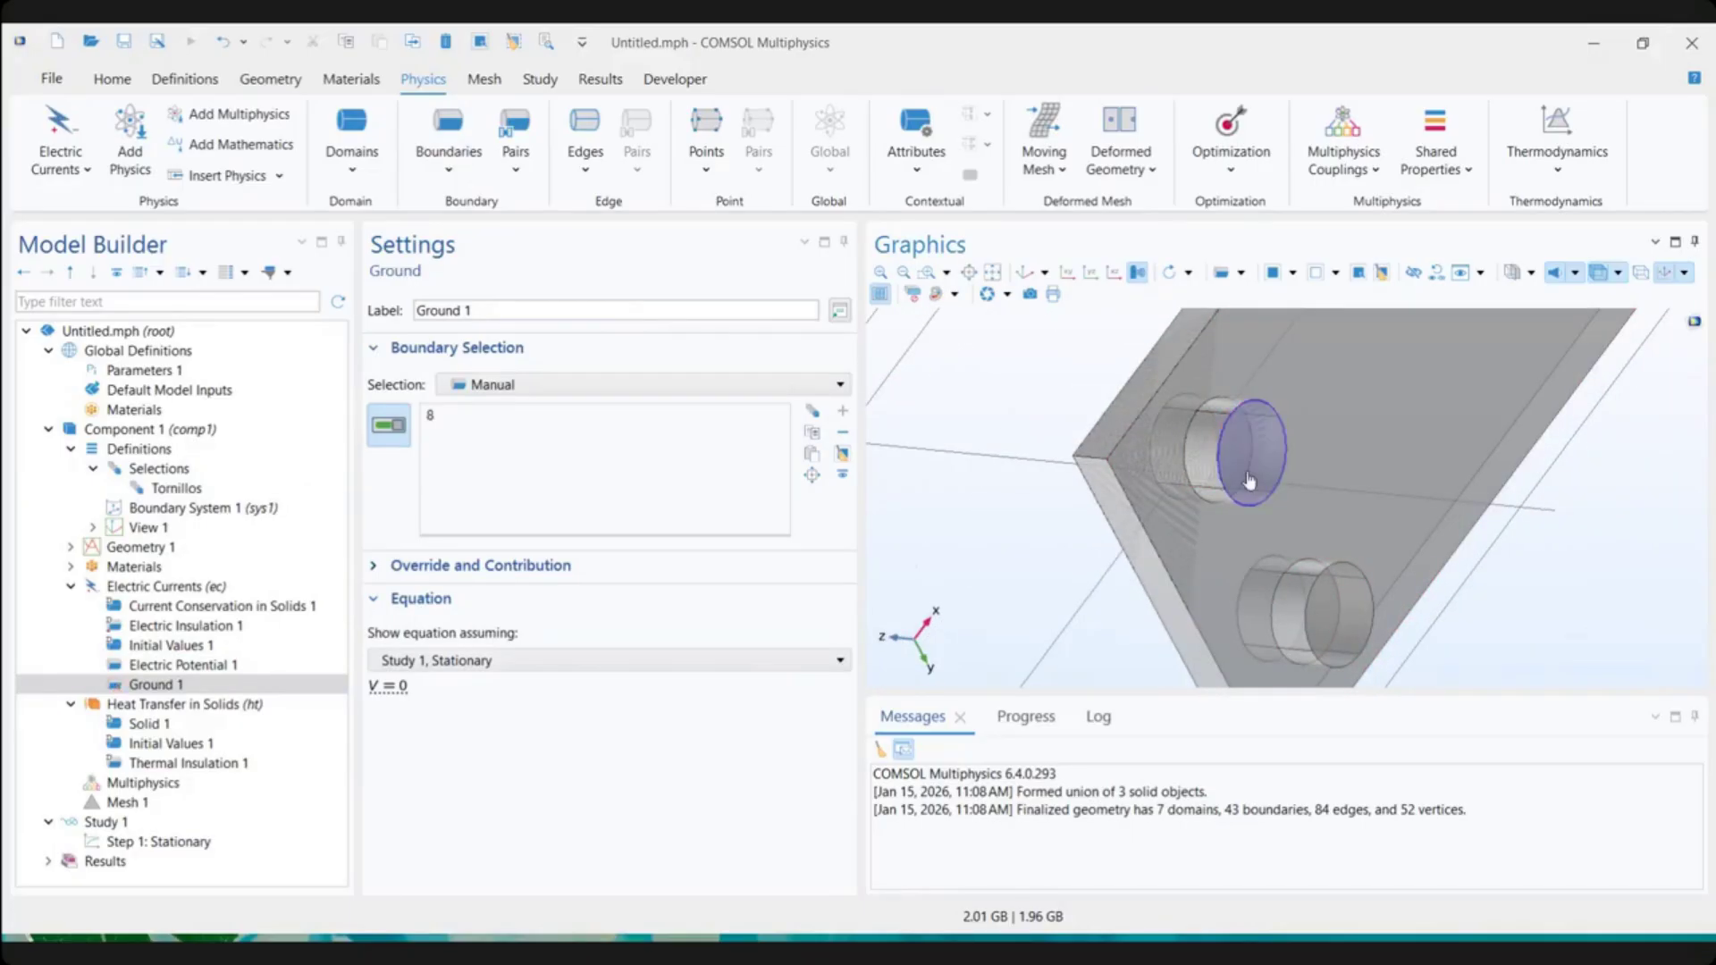
pyautogui.click(1338, 614)
pyautogui.click(389, 426)
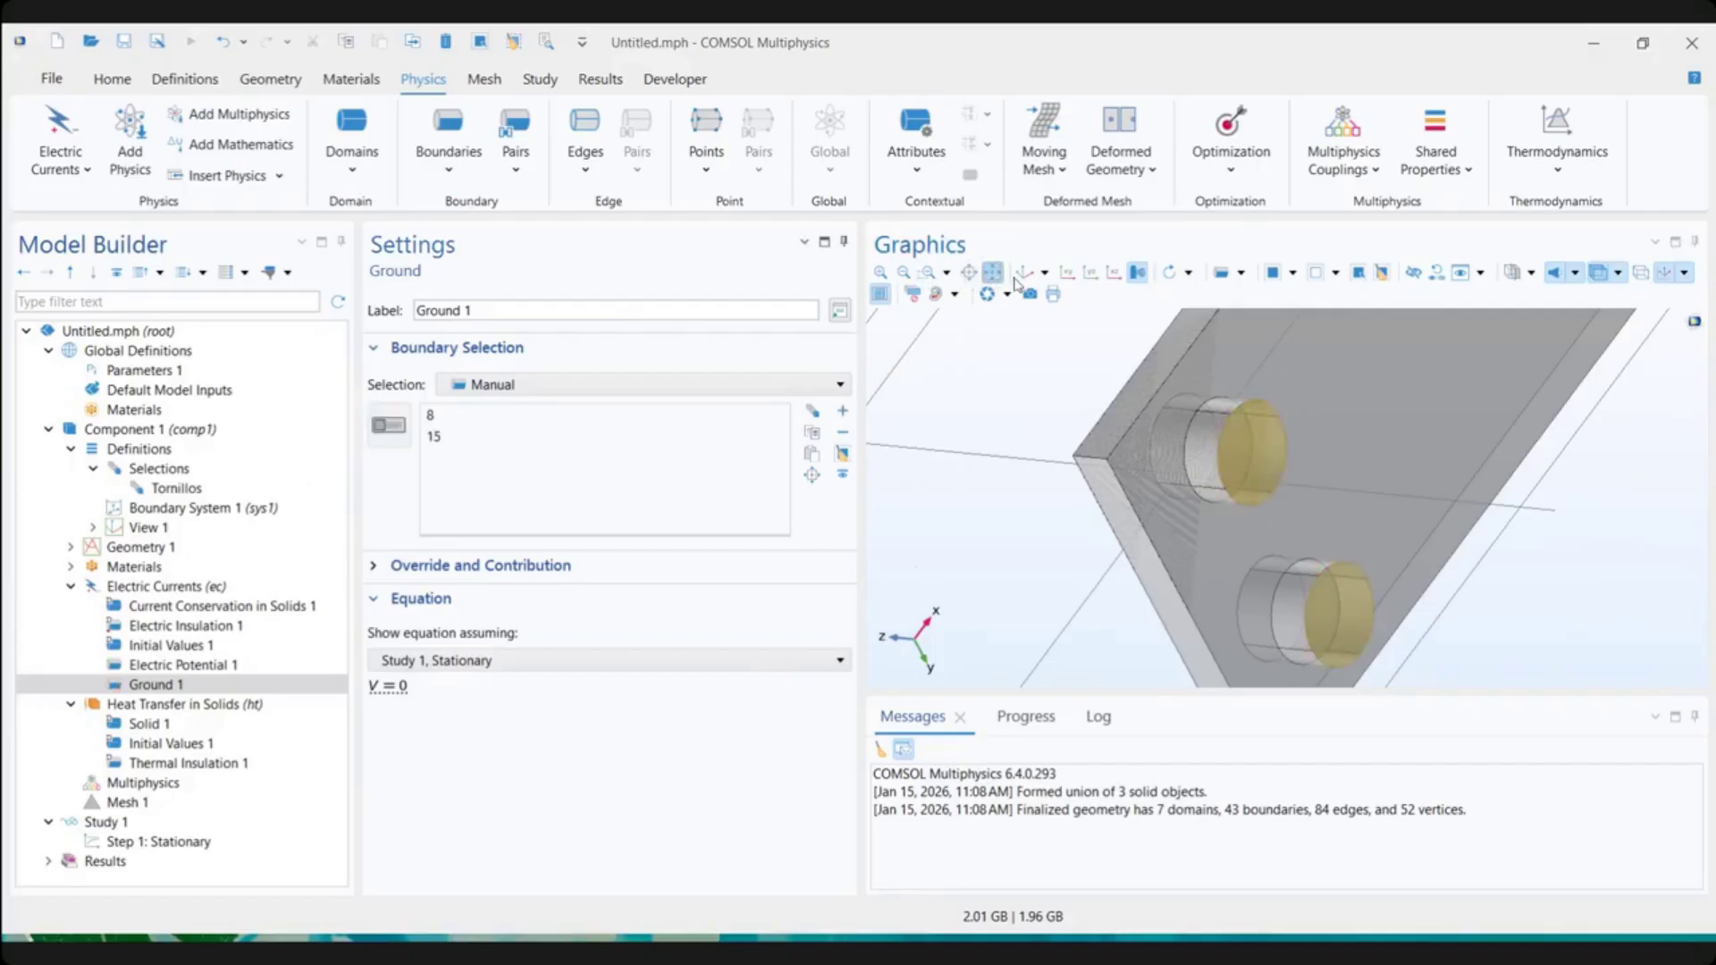
# Turn off transparency in the graphics view and inspect the grounded bolt faces from several angles
pyautogui.click(1023, 273)
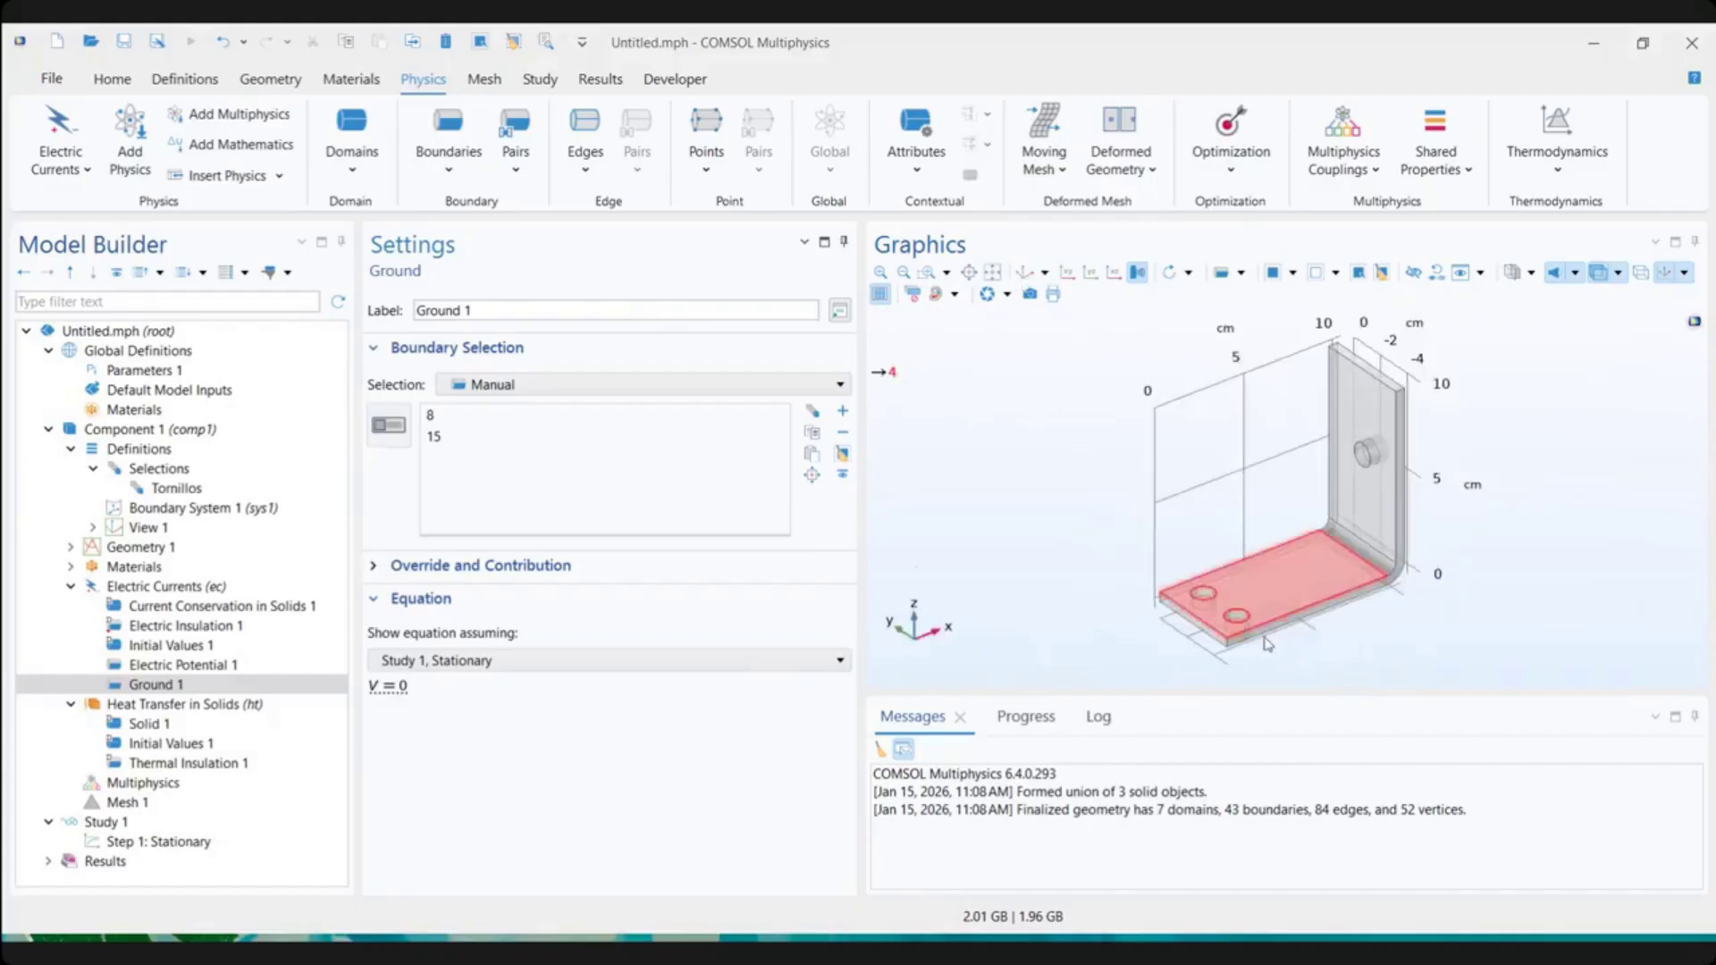
pyautogui.moveTo(1265, 543); pyautogui.dragTo(1197, 572)
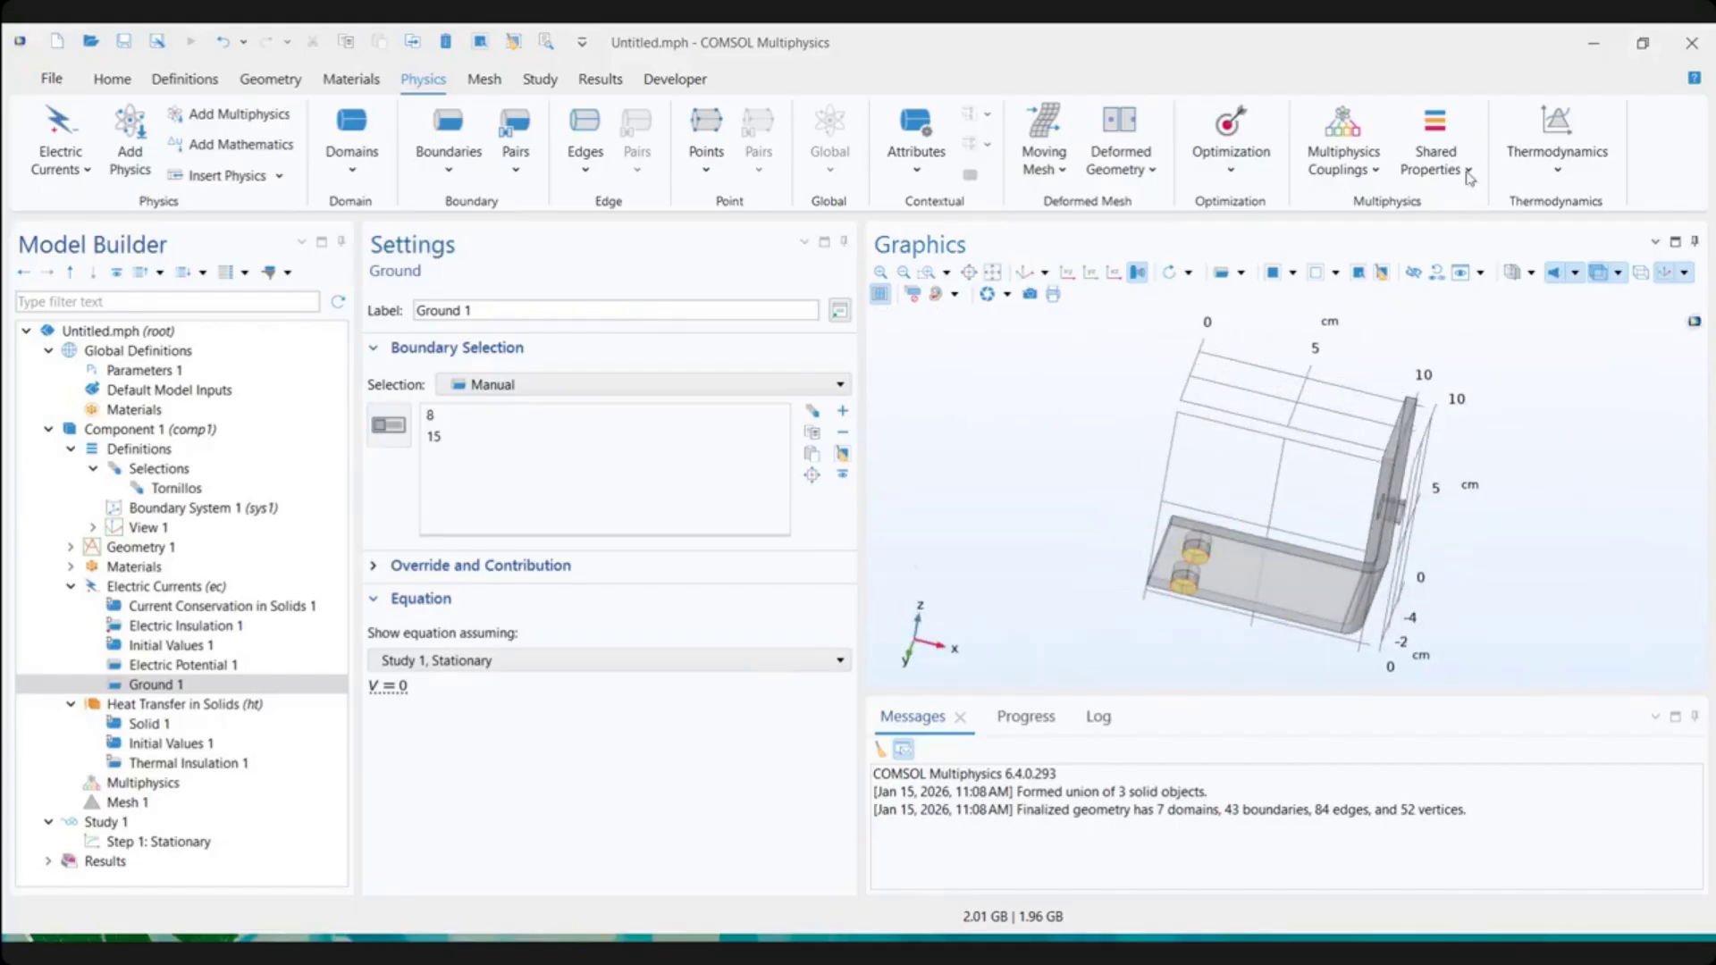
pyautogui.click(1593, 273)
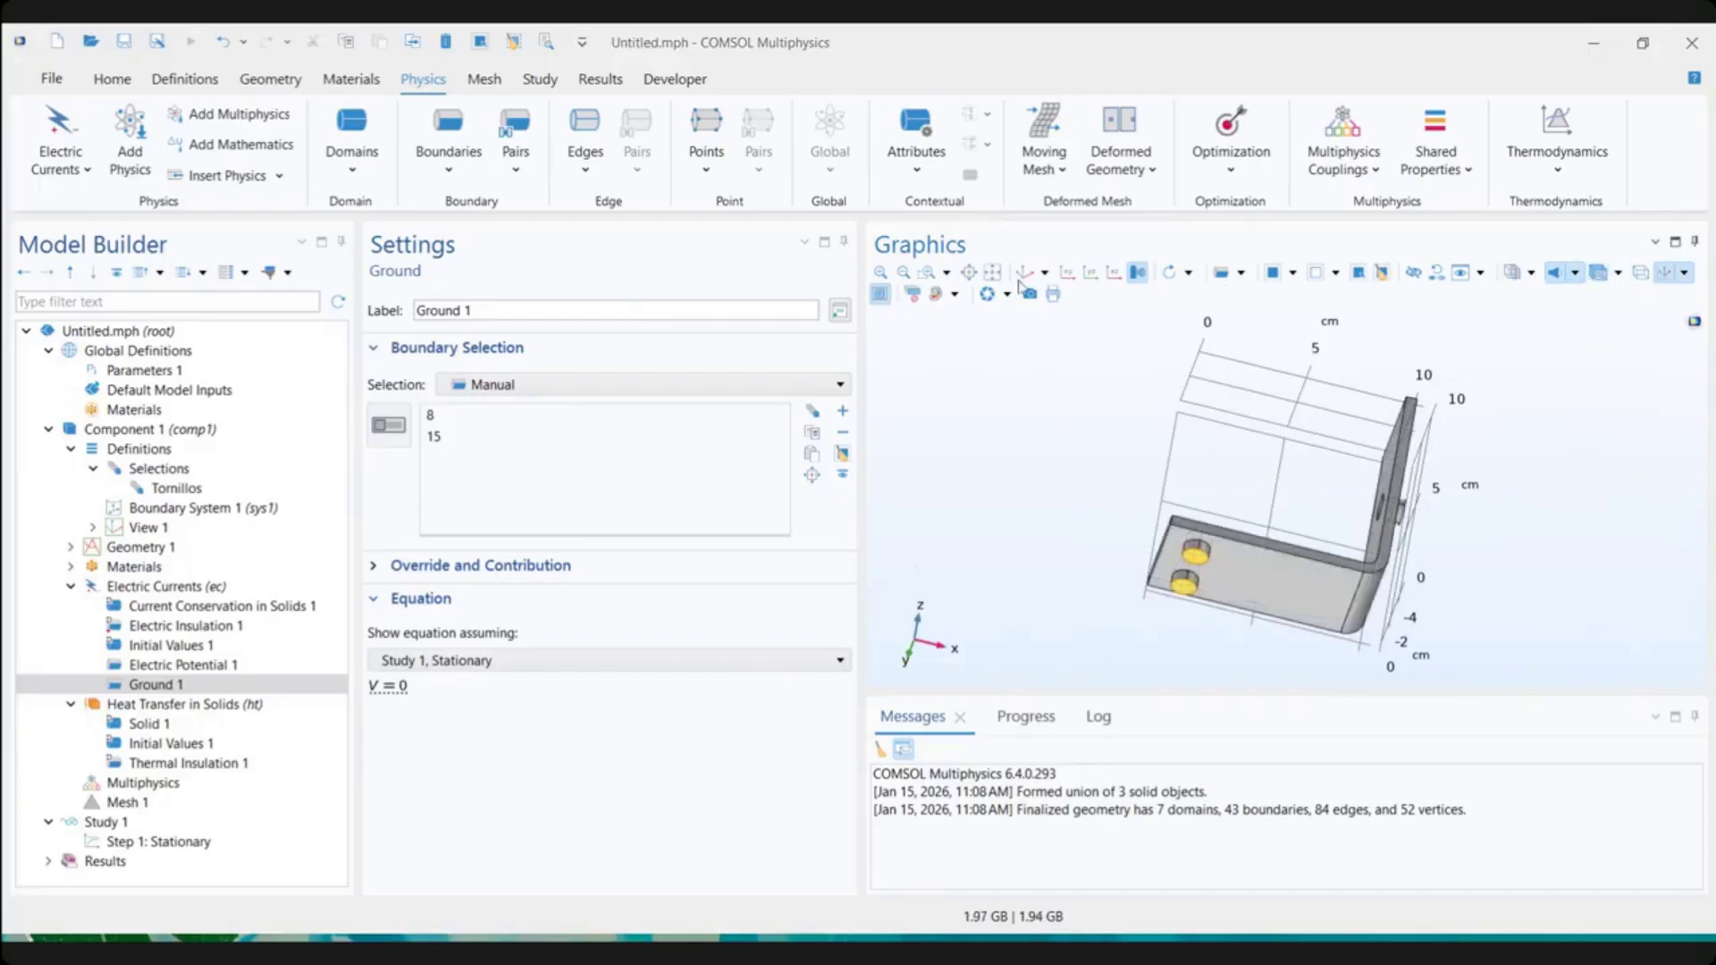
pyautogui.click(1027, 292)
pyautogui.moveTo(1195, 500); pyautogui.dragTo(1161, 597)
pyautogui.click(158, 668)
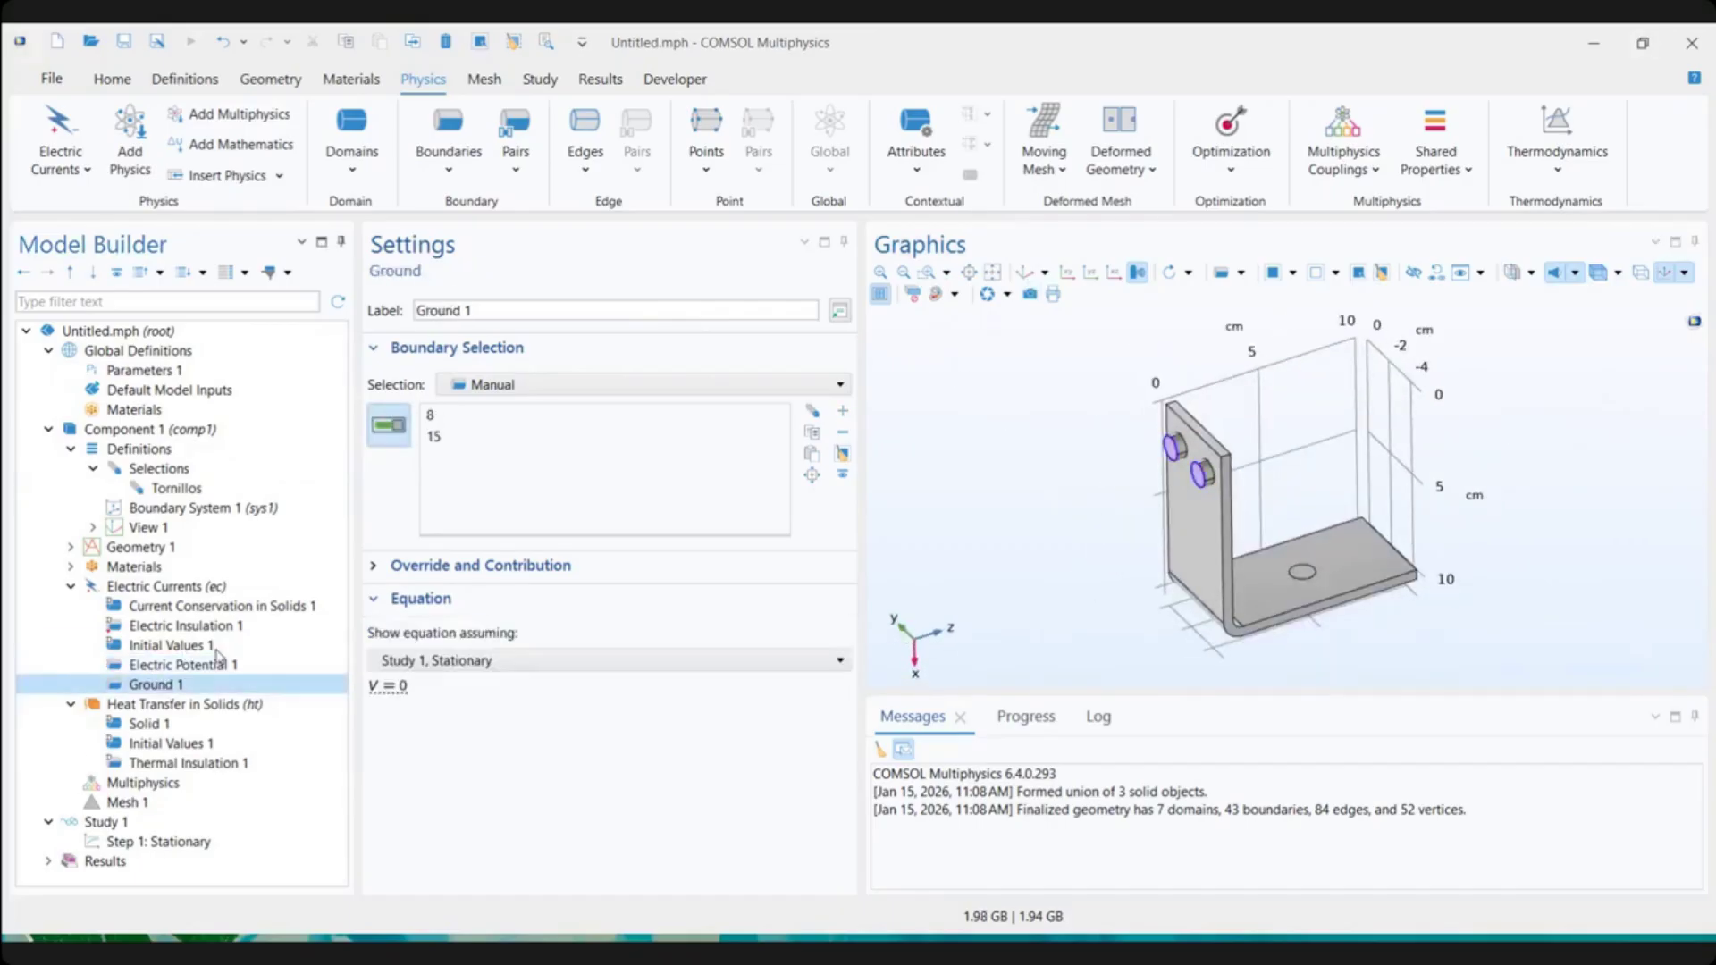
pyautogui.click(164, 687)
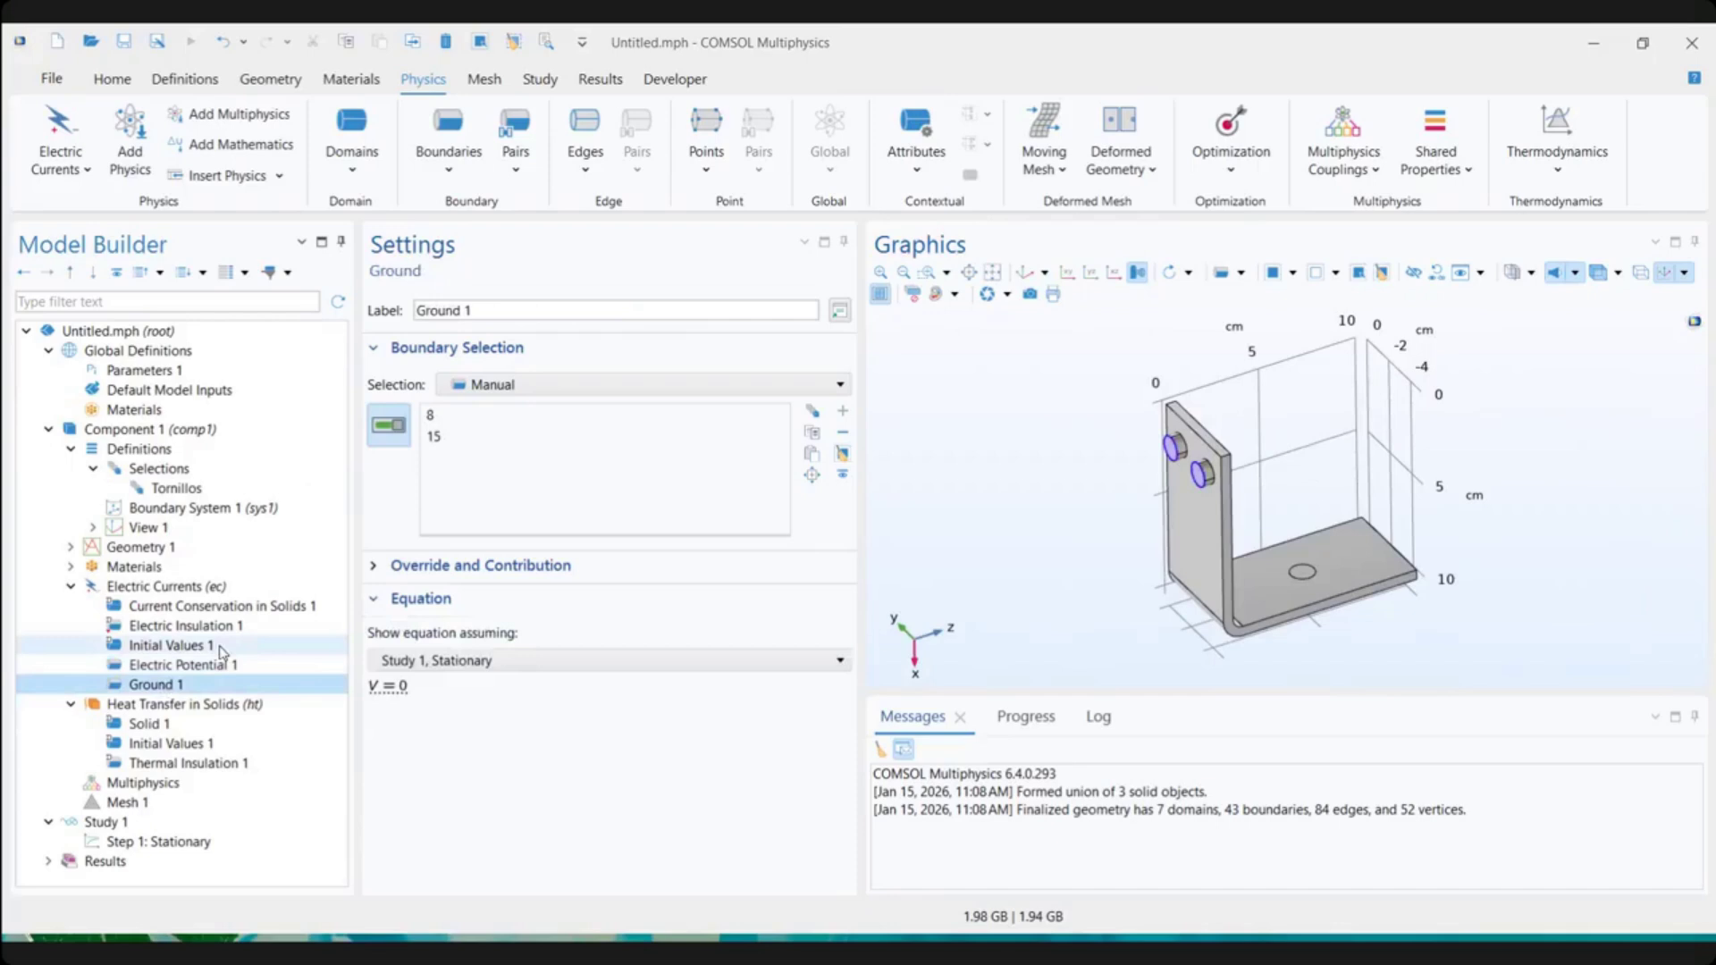
# Add a Heat Flux boundary condition to Heat Transfer in Solids and apply it to all boundaries
pyautogui.click(193, 710)
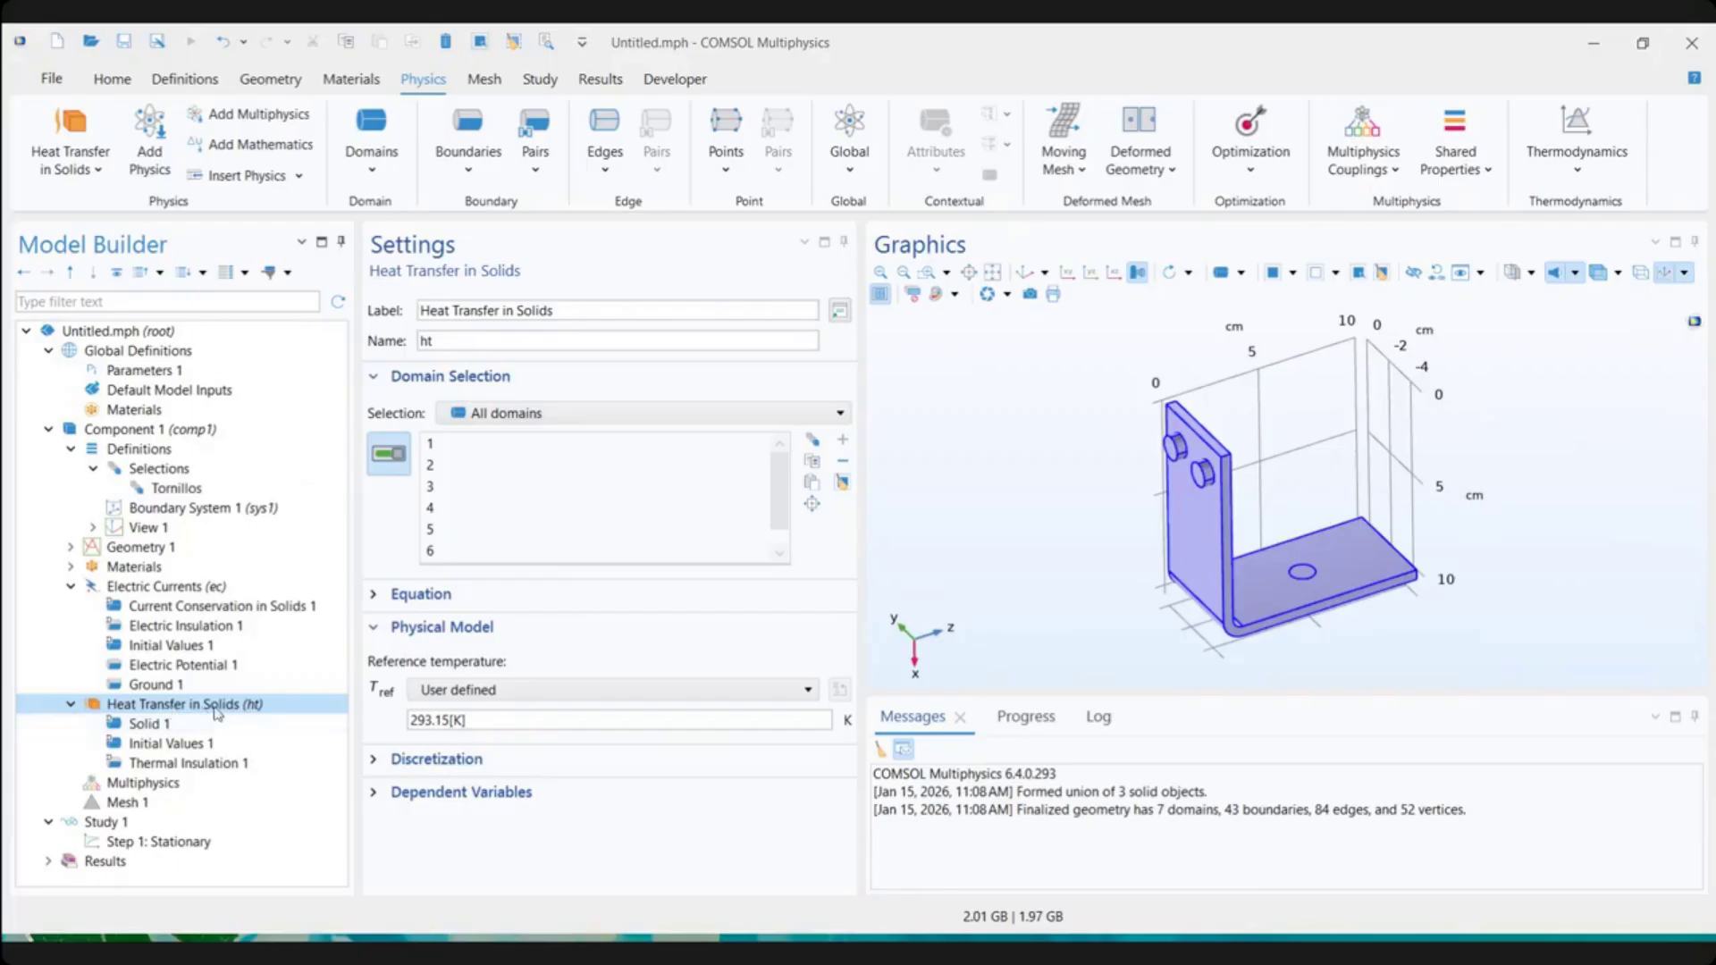
pyautogui.click(1026, 273)
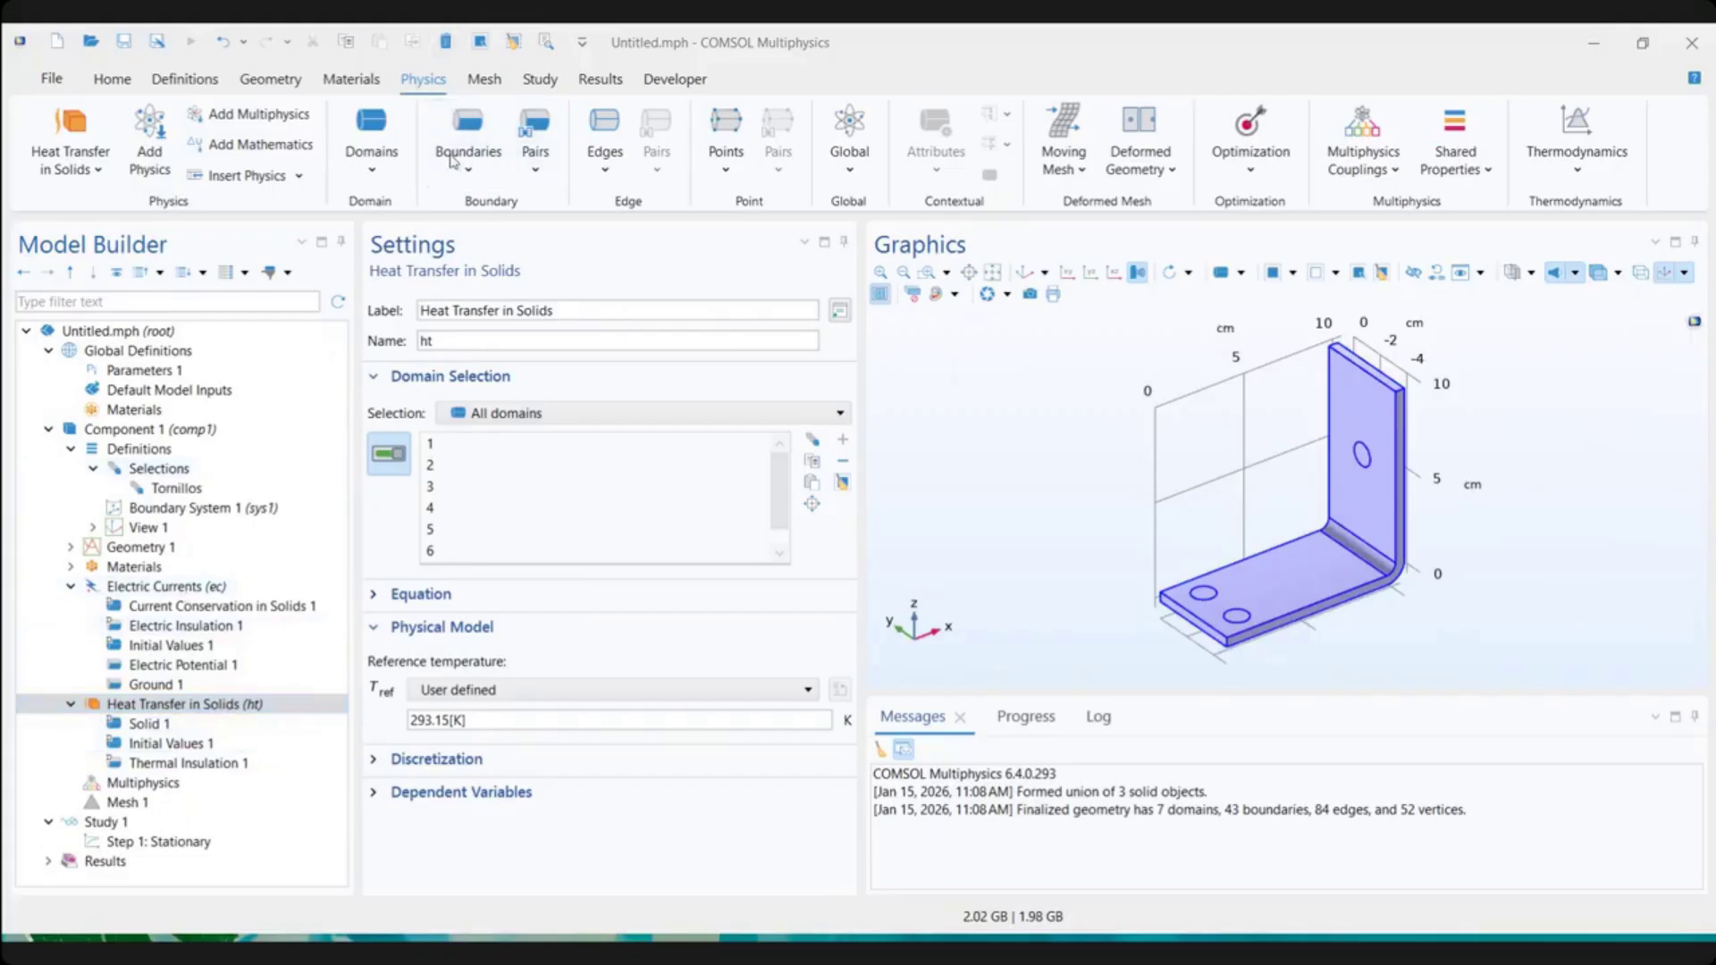
pyautogui.click(480, 170)
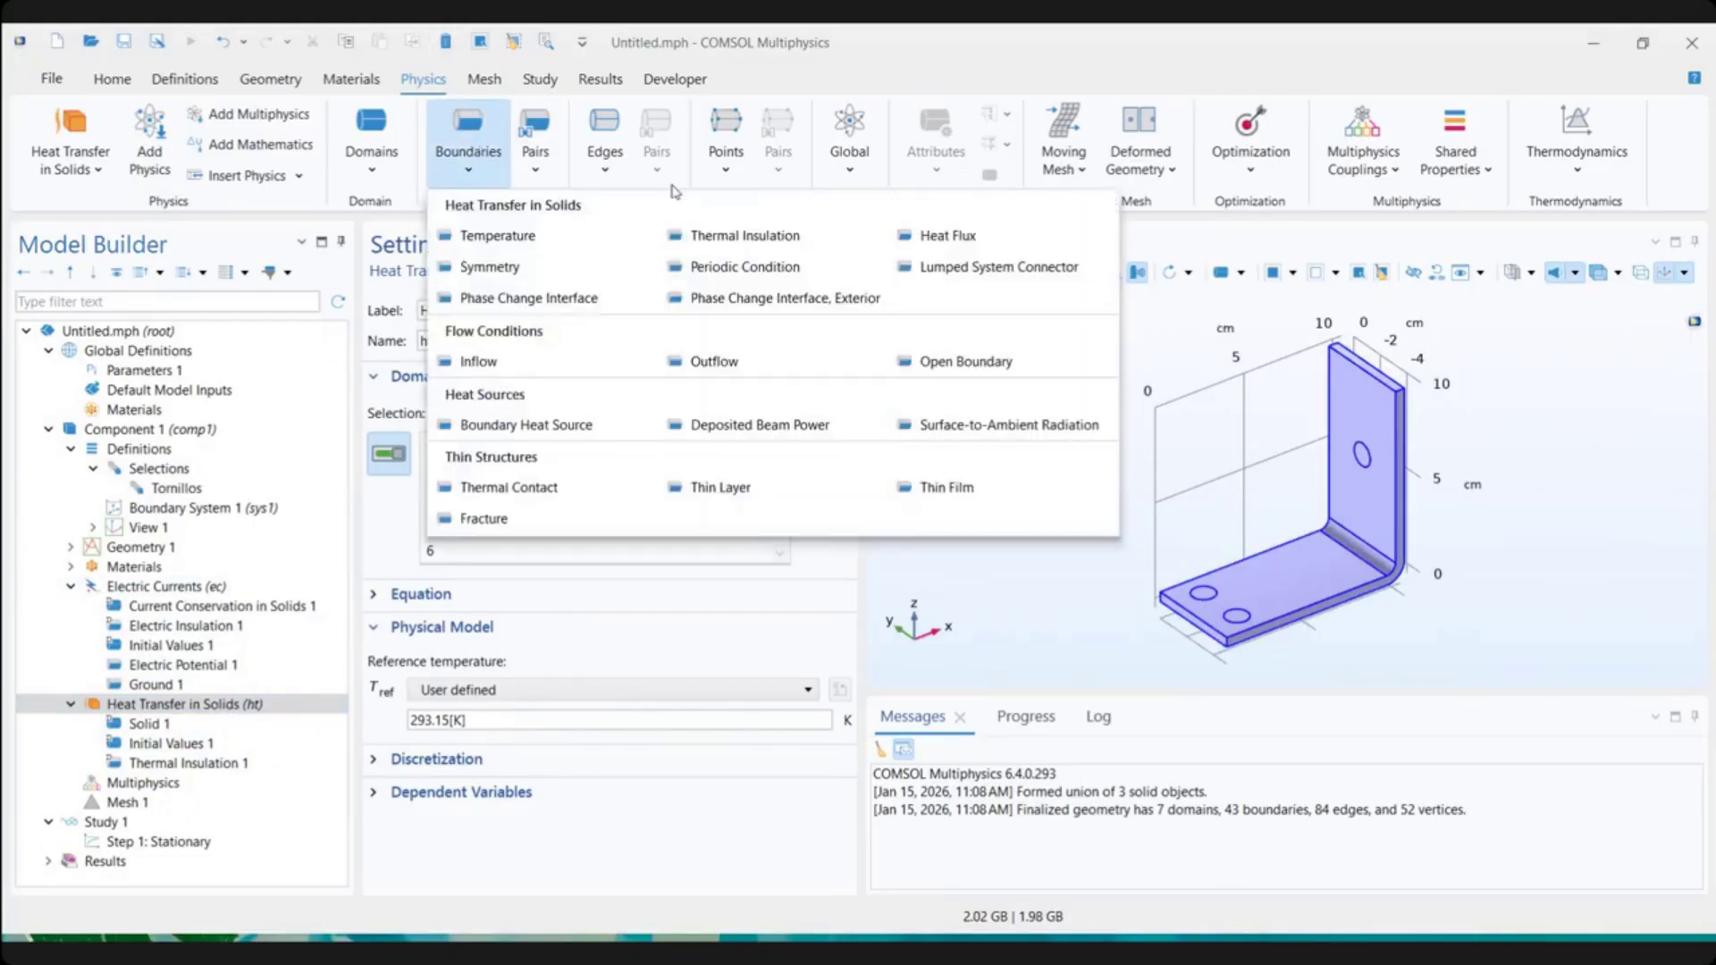
pyautogui.click(936, 238)
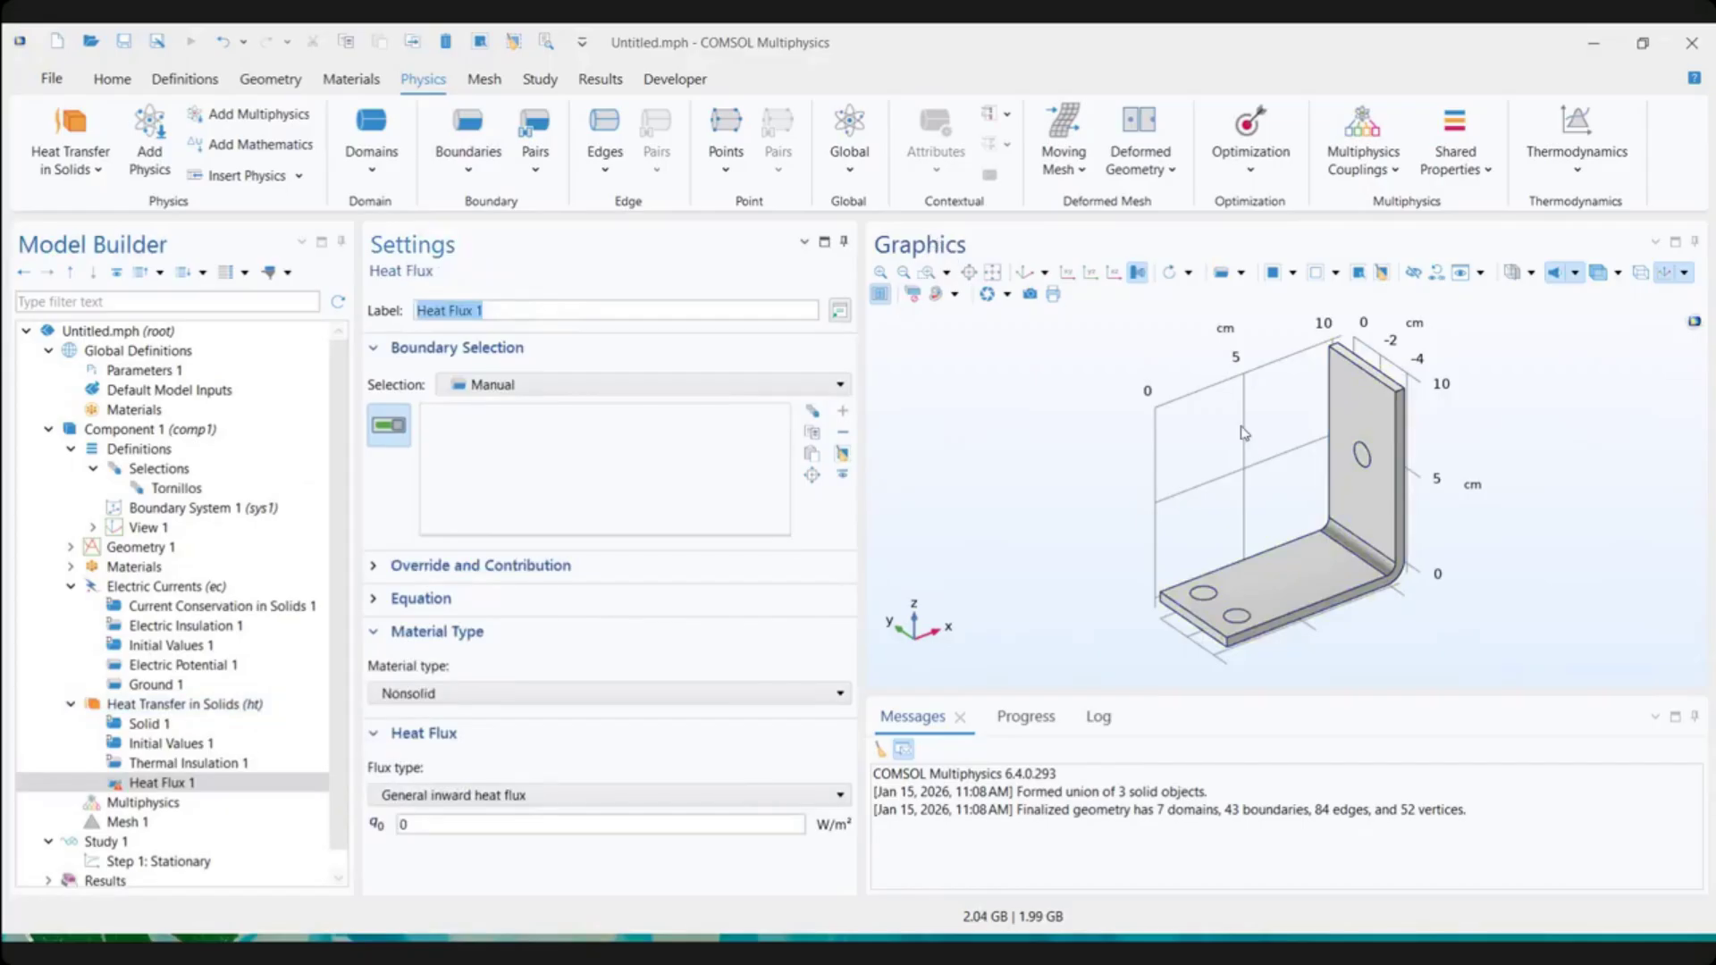
pyautogui.moveTo(1327, 572); pyautogui.dragTo(1374, 440)
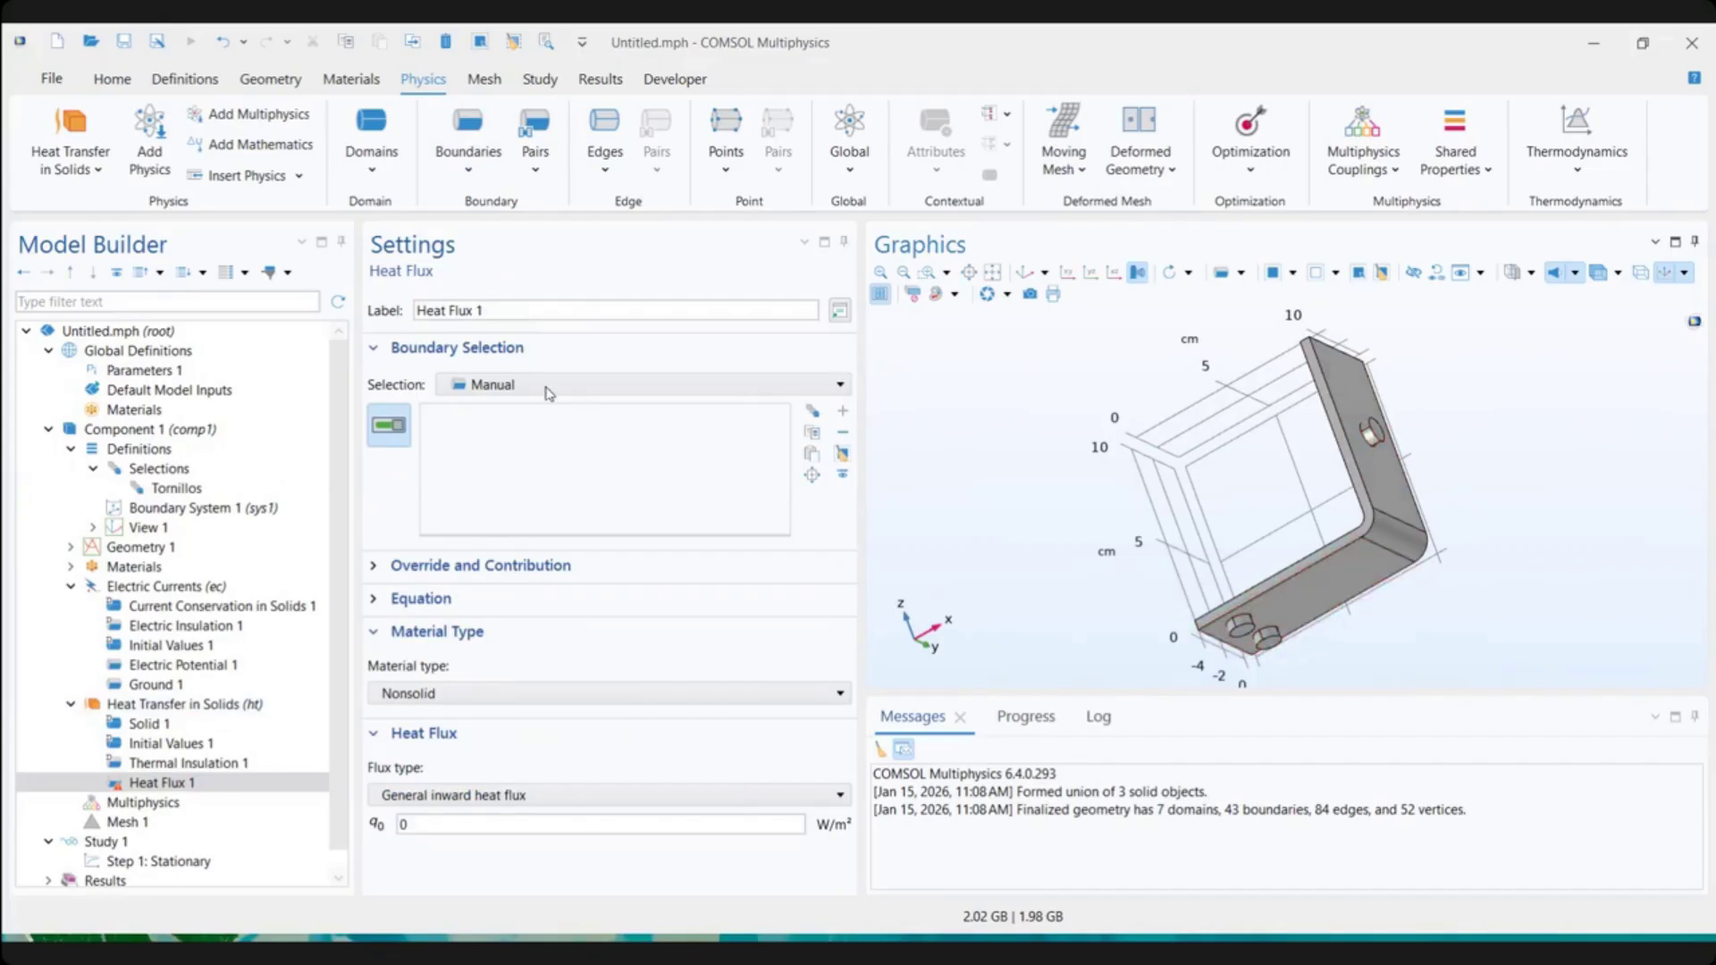
pyautogui.click(478, 386)
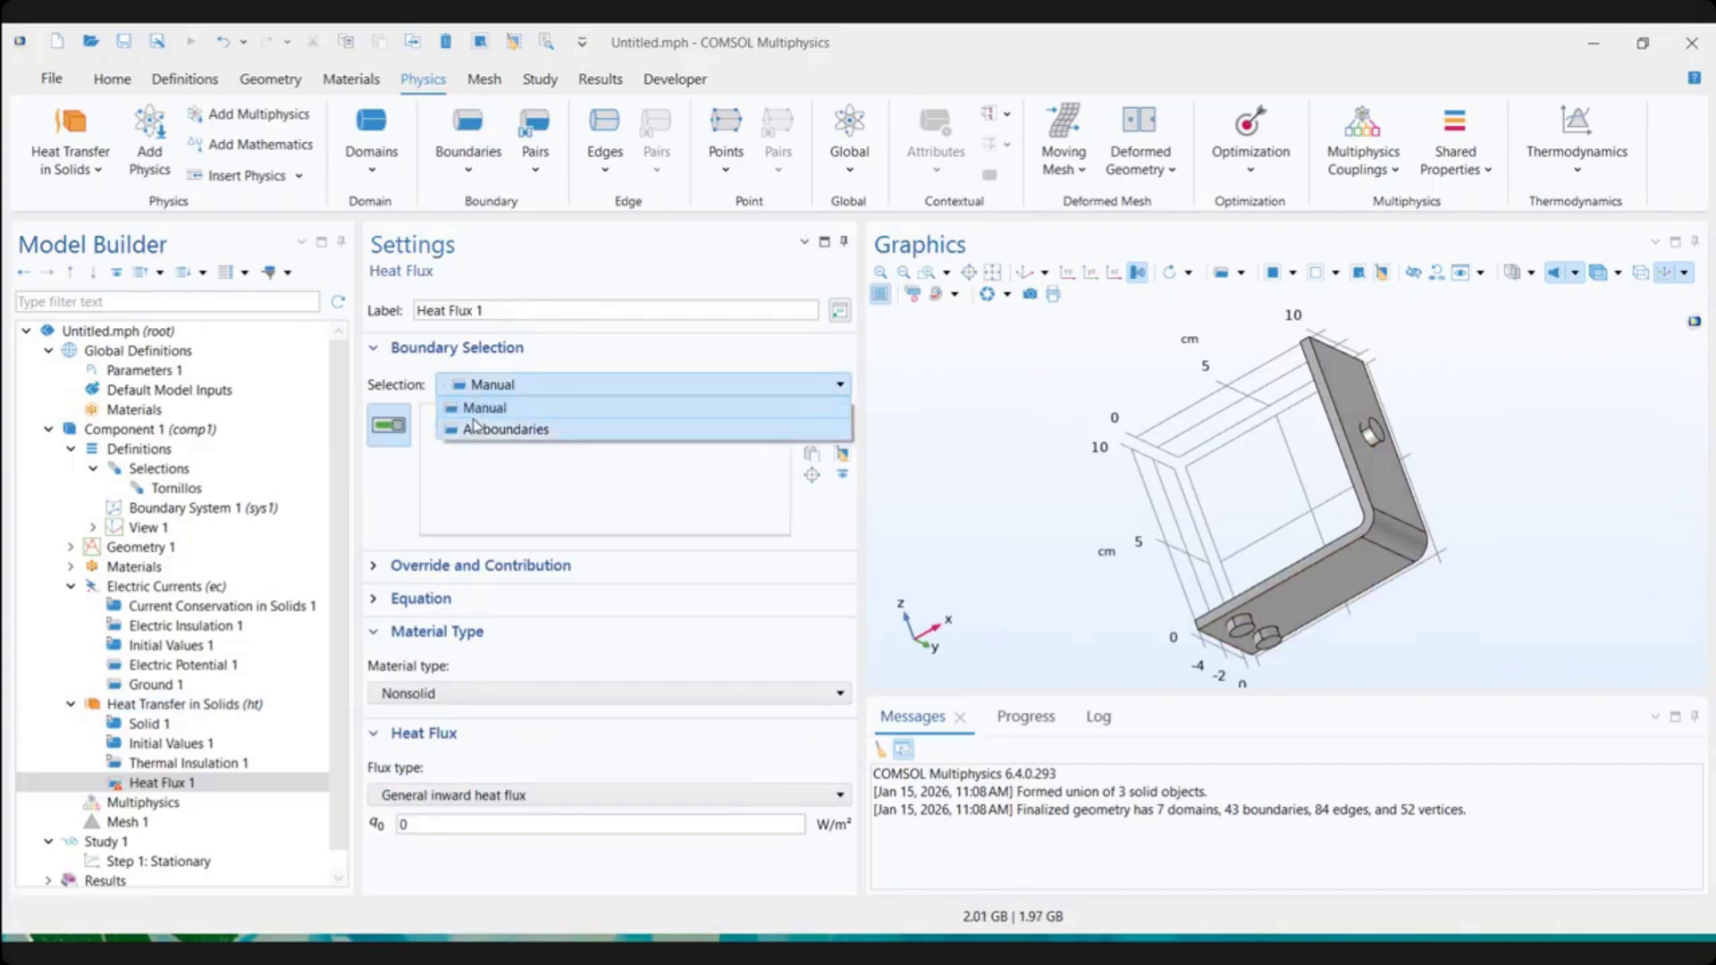
pyautogui.click(475, 429)
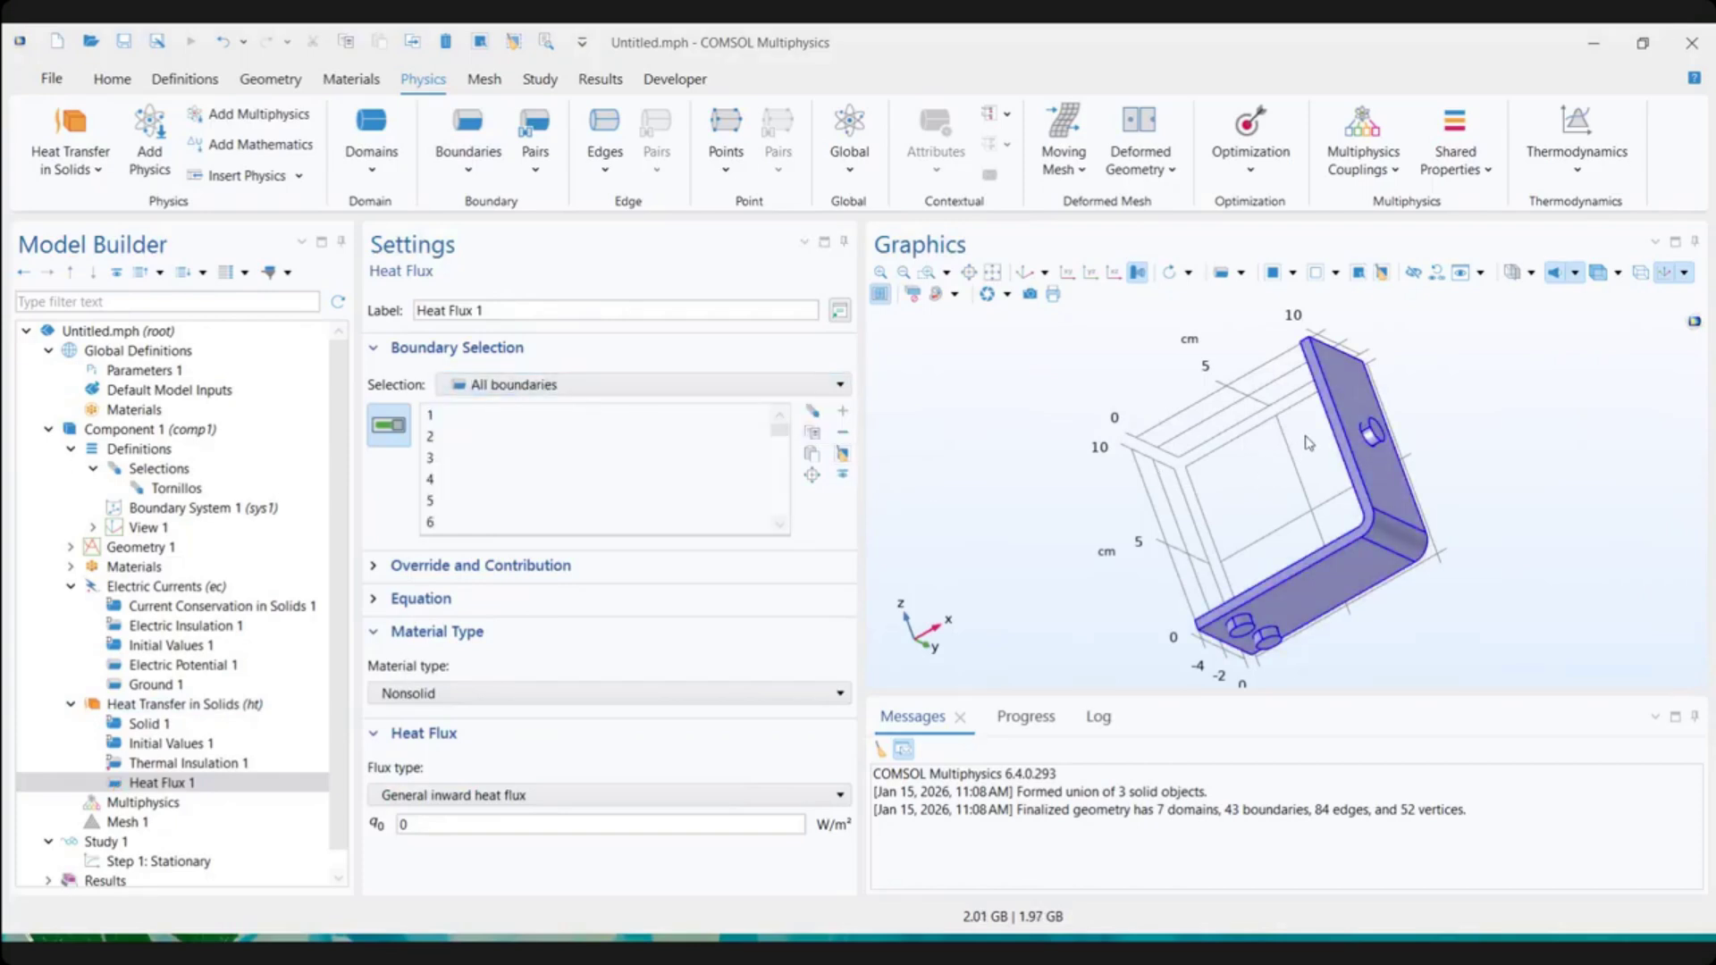
# Remove the end faces of the three bolts from the Heat Flux boundary selection
pyautogui.moveTo(1372, 435); pyautogui.dragTo(1354, 449)
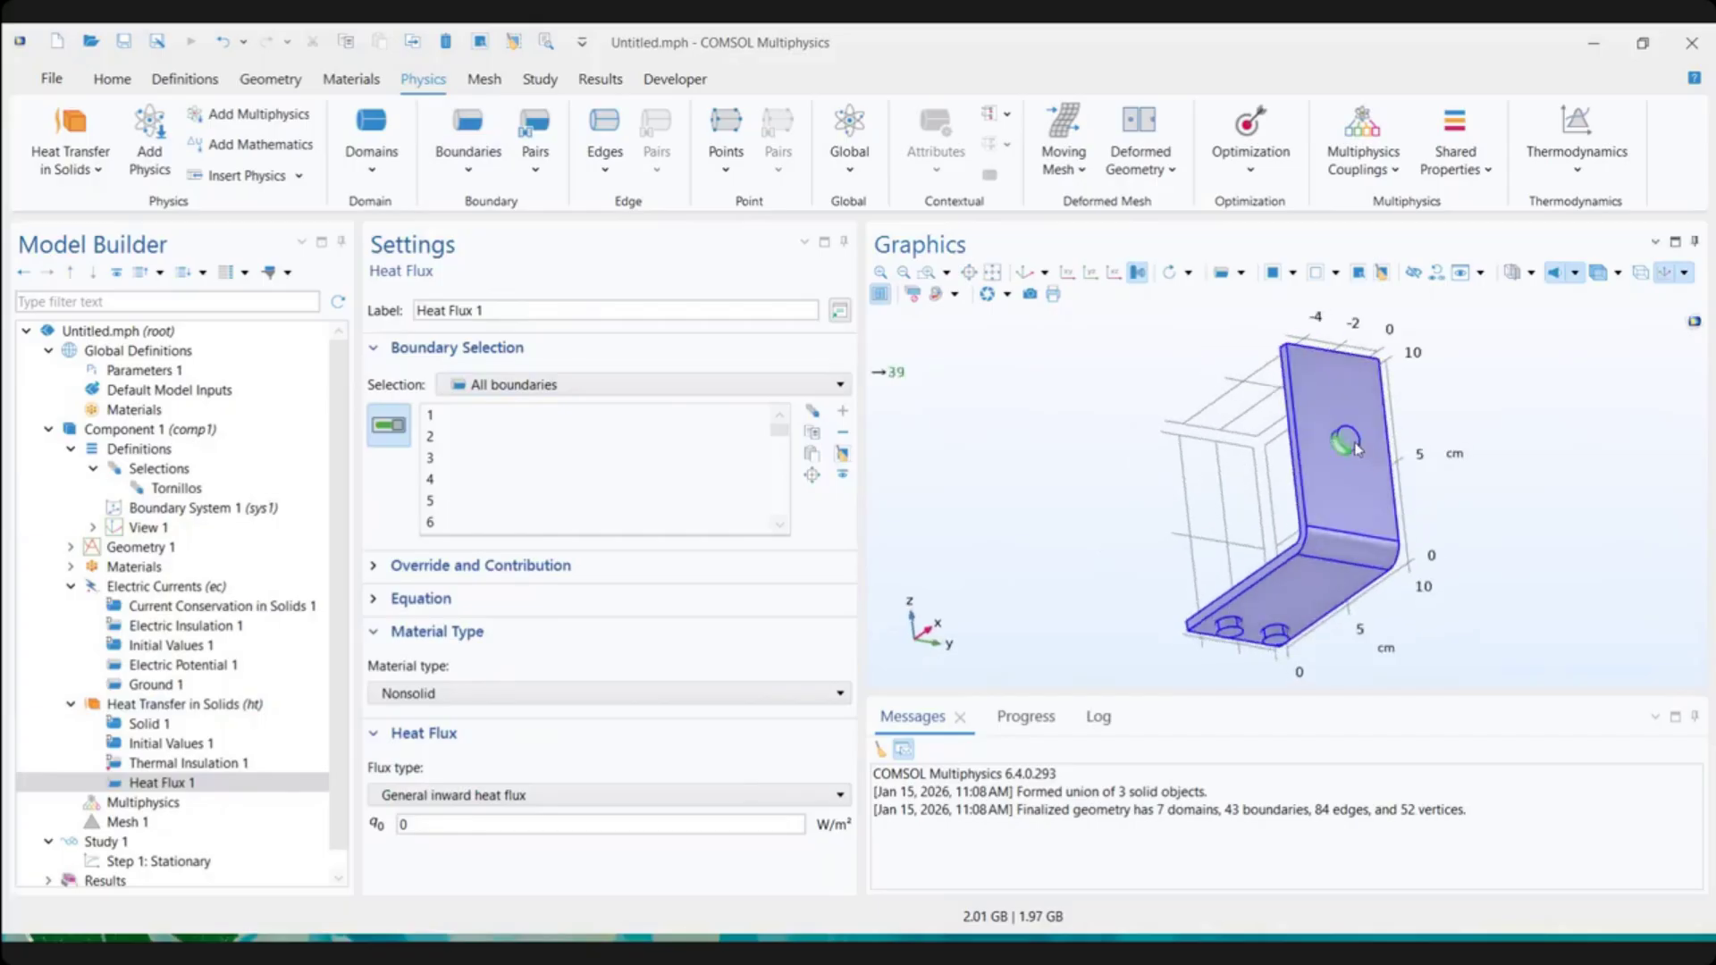
pyautogui.scroll(4, 1354, 450)
pyautogui.click(1355, 446)
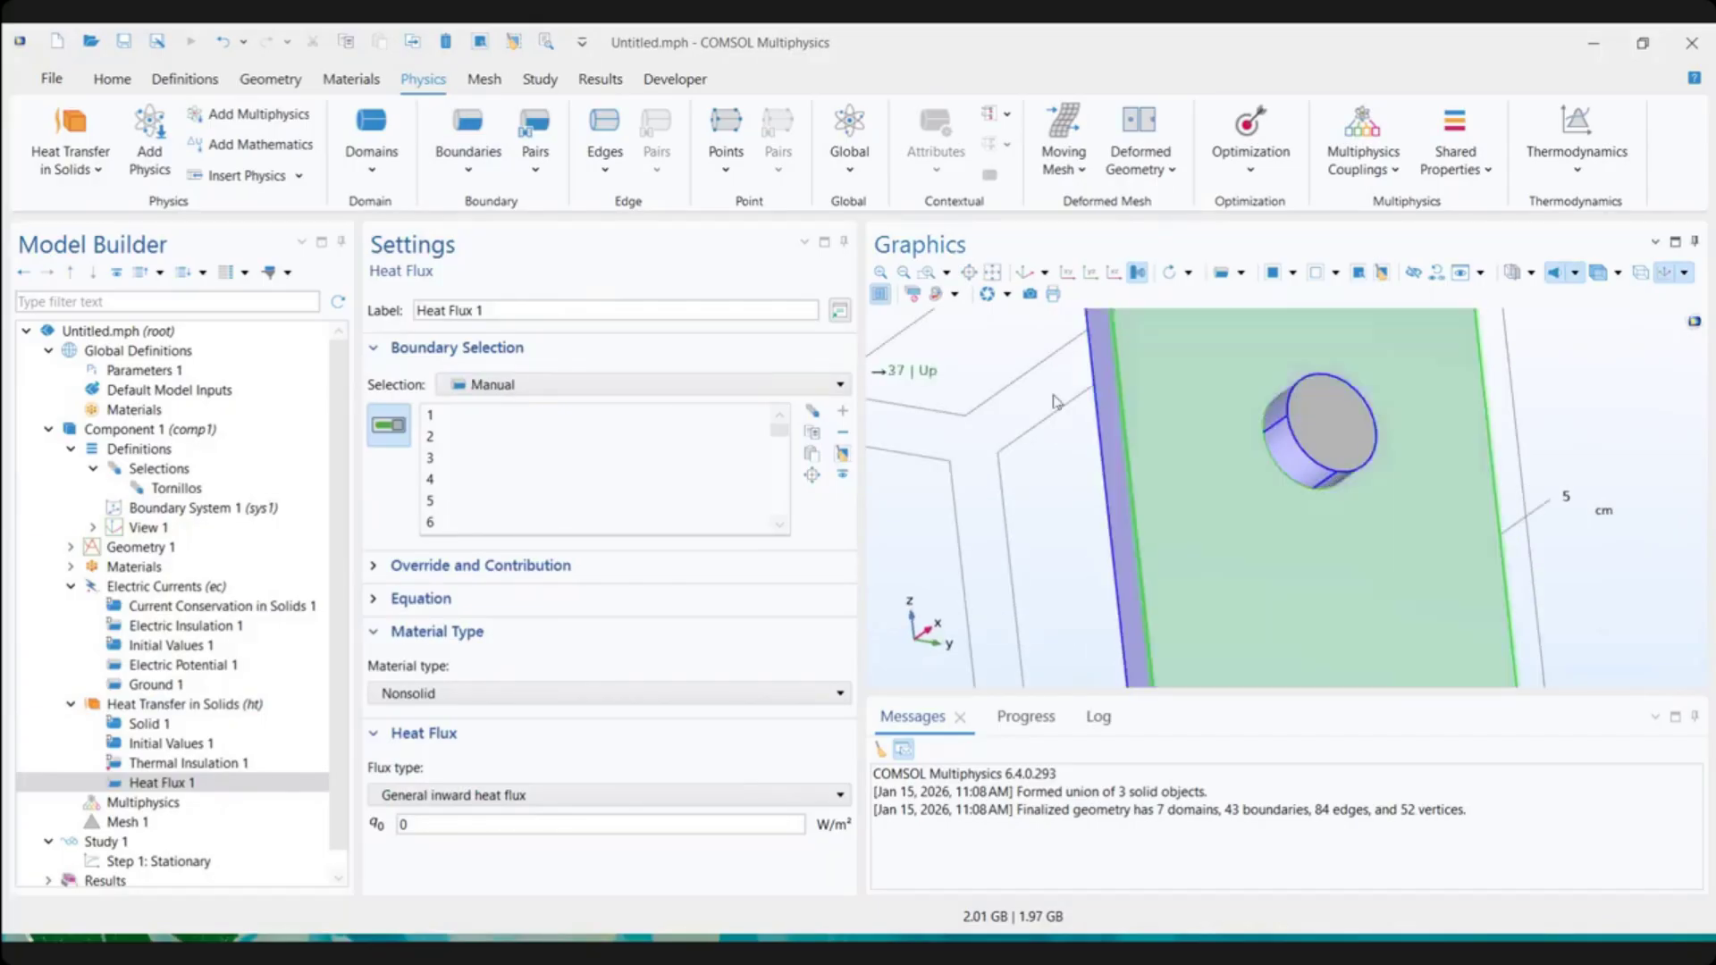
pyautogui.scroll(-5, 1088, 422)
pyautogui.moveTo(1093, 485); pyautogui.dragTo(1094, 429)
pyautogui.scroll(6, 1054, 484)
pyautogui.scroll(-3, 1224, 435)
pyautogui.click(1235, 389)
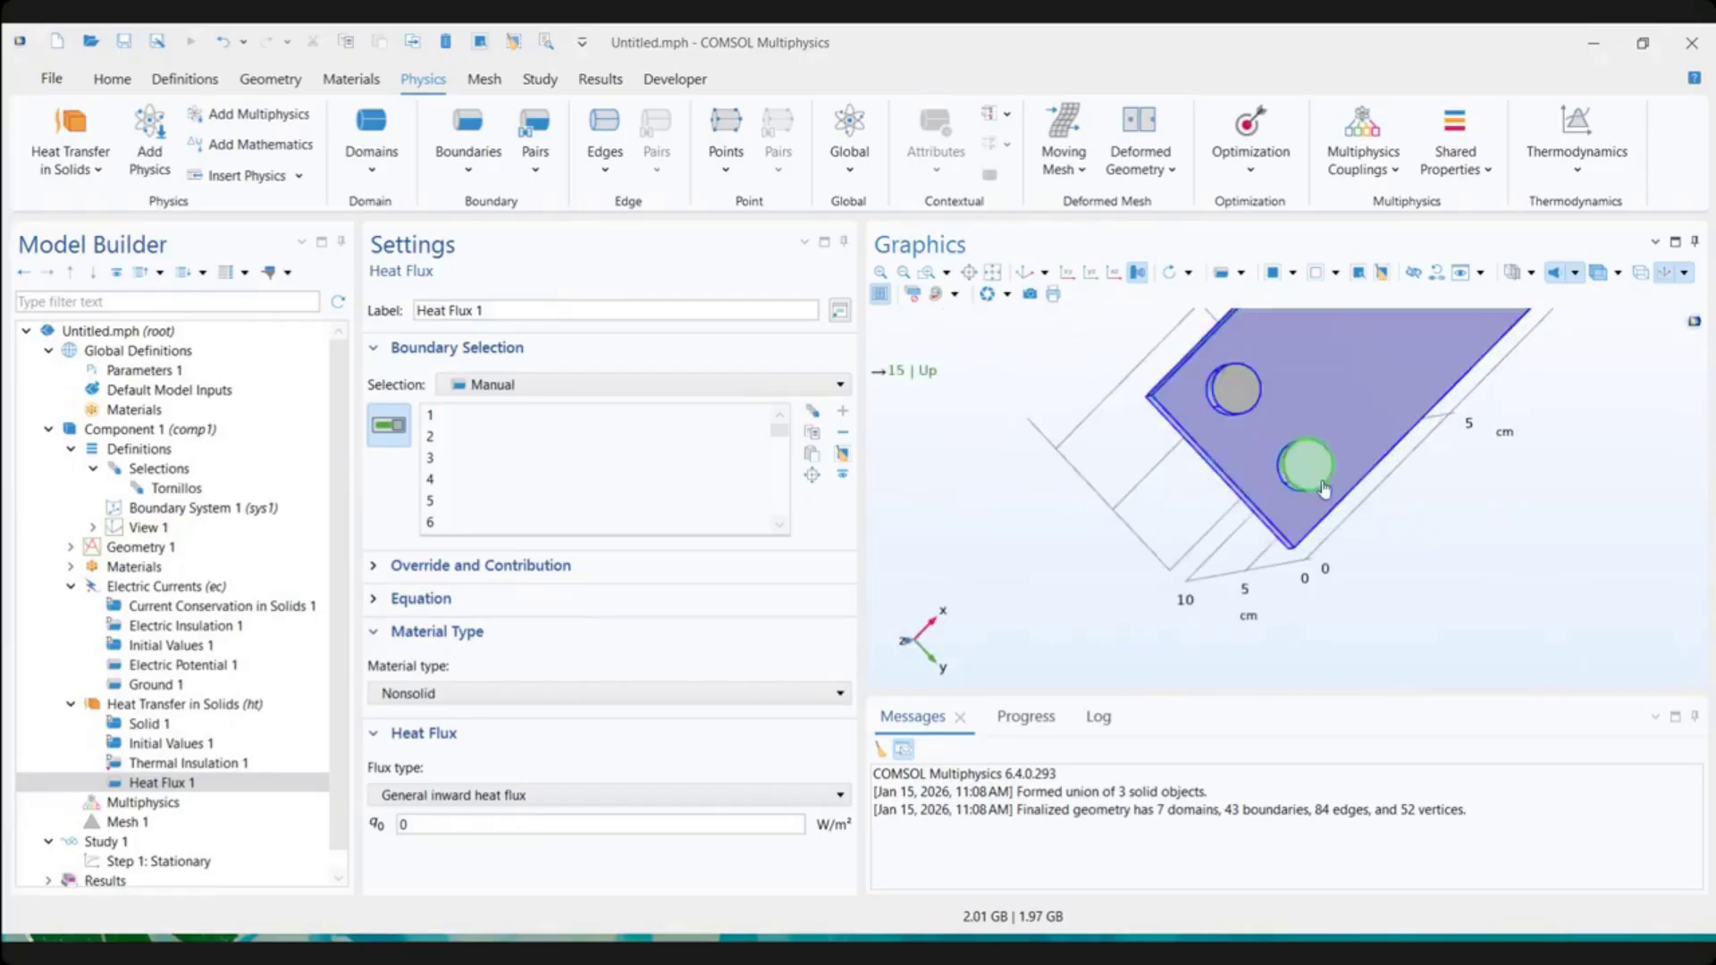
pyautogui.click(1300, 469)
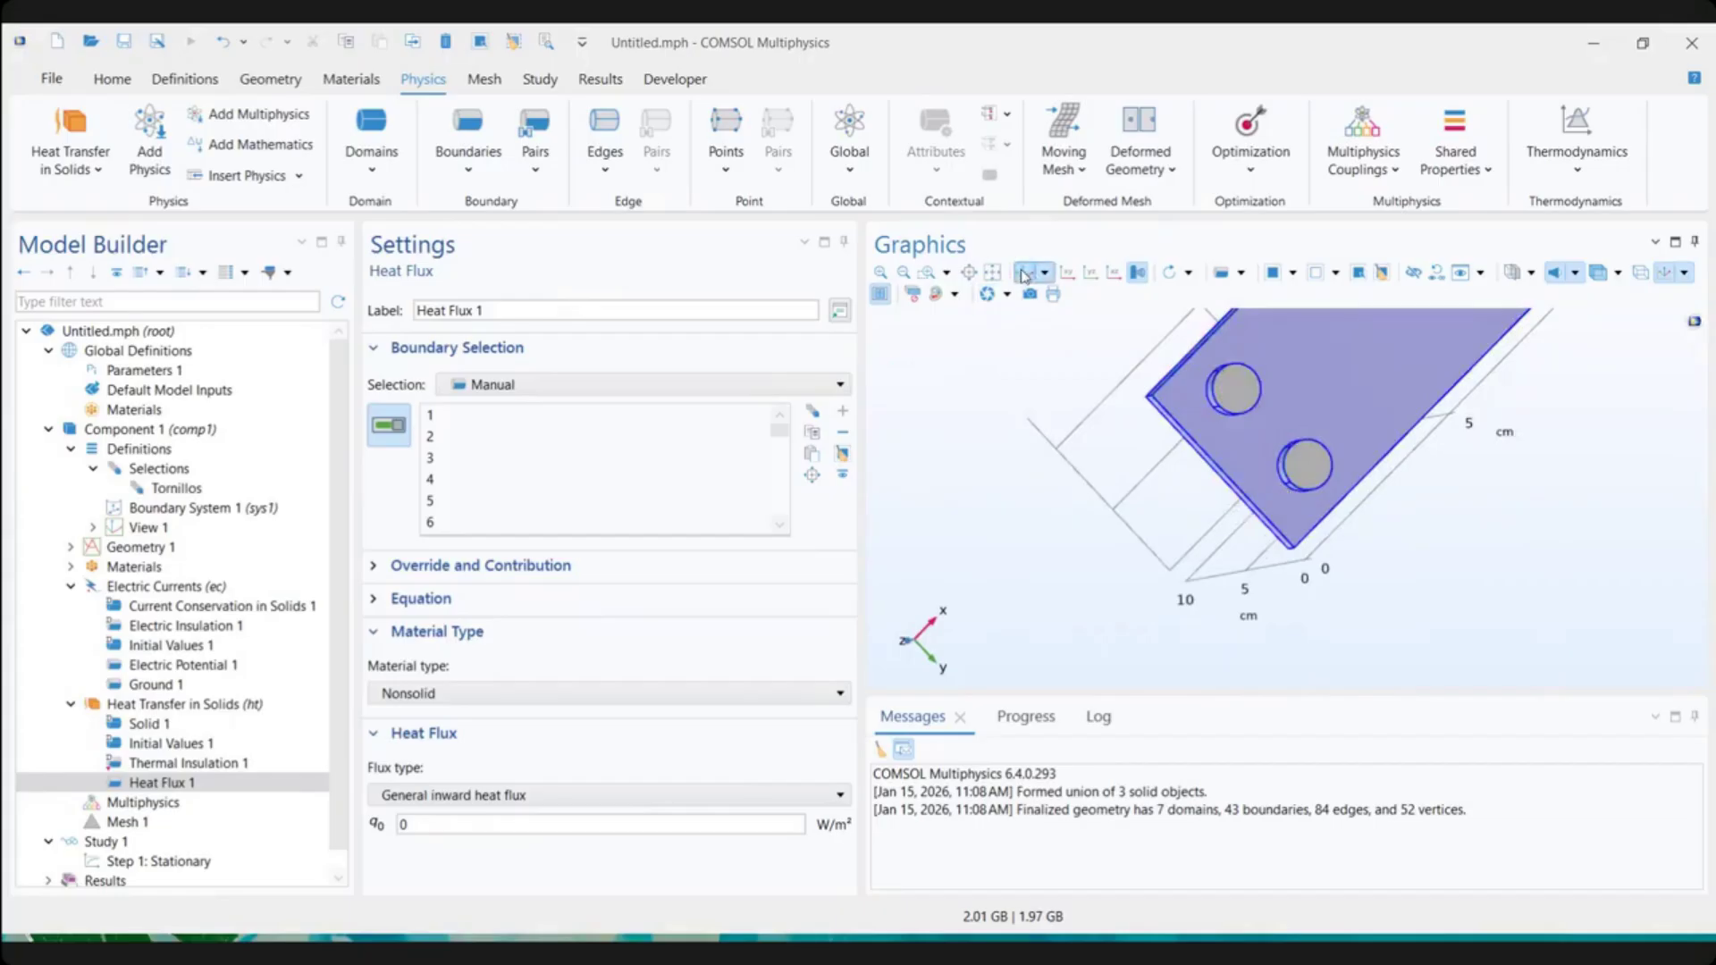
# Inspect the Heat Flux selection on the model and check which boundaries Thermal Insulation still covers
pyautogui.click(986, 294)
pyautogui.click(389, 424)
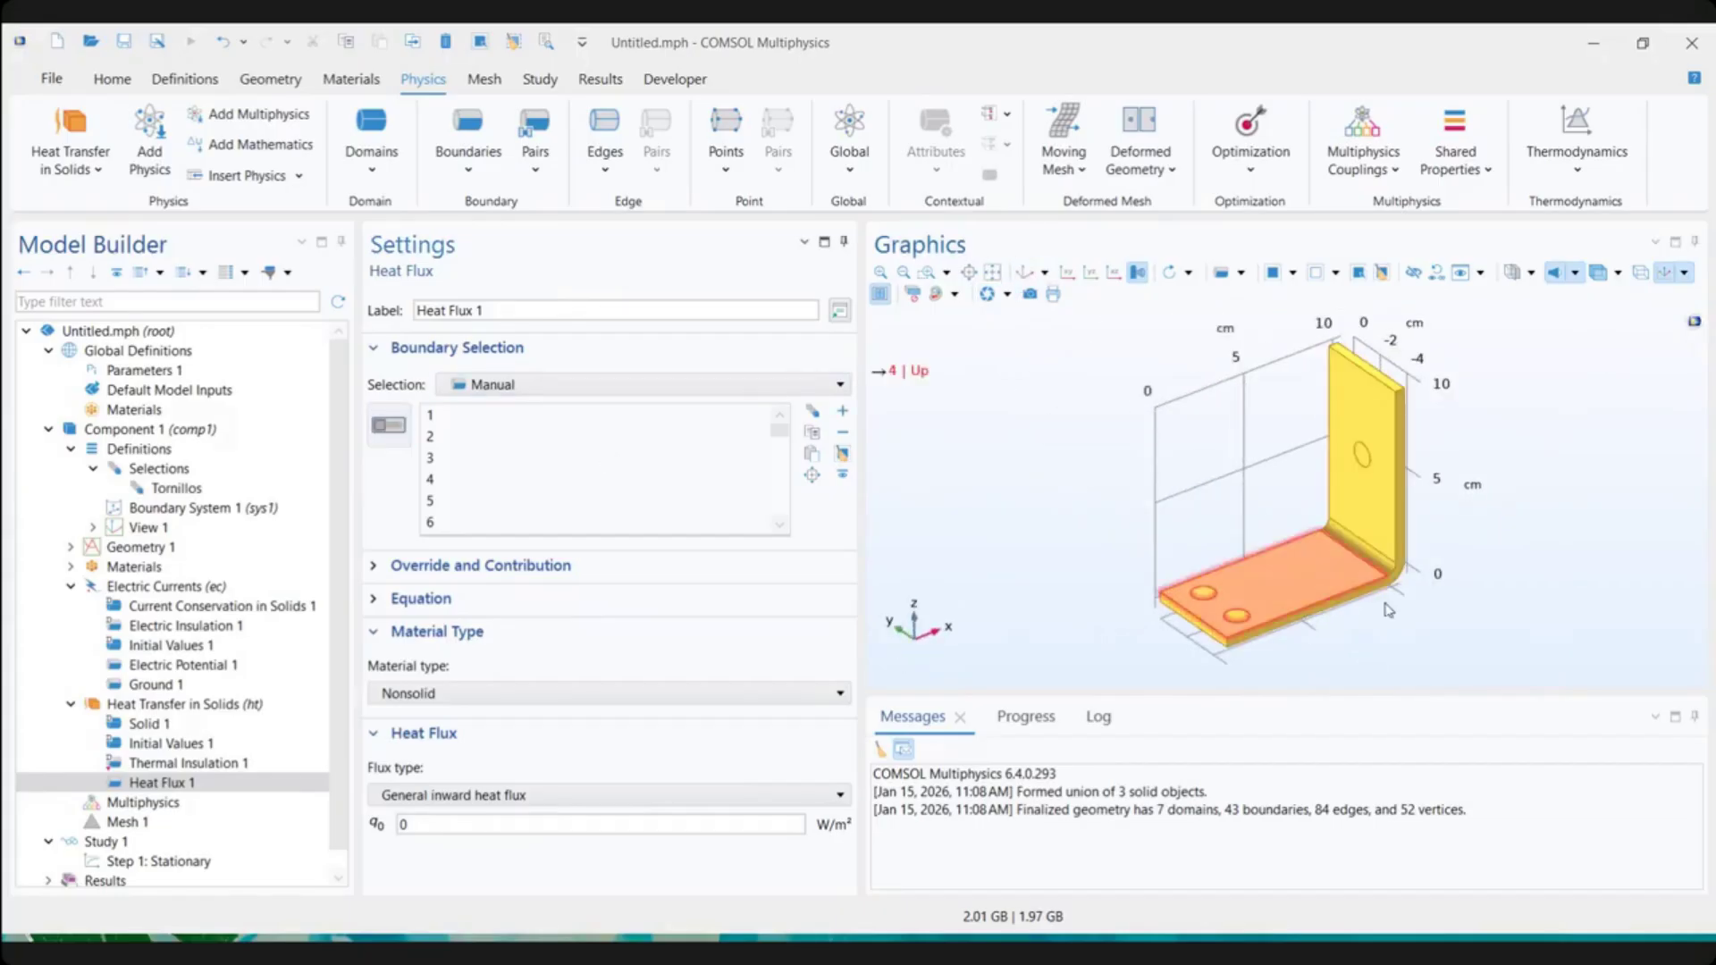
pyautogui.moveTo(1359, 571); pyautogui.dragTo(1229, 542)
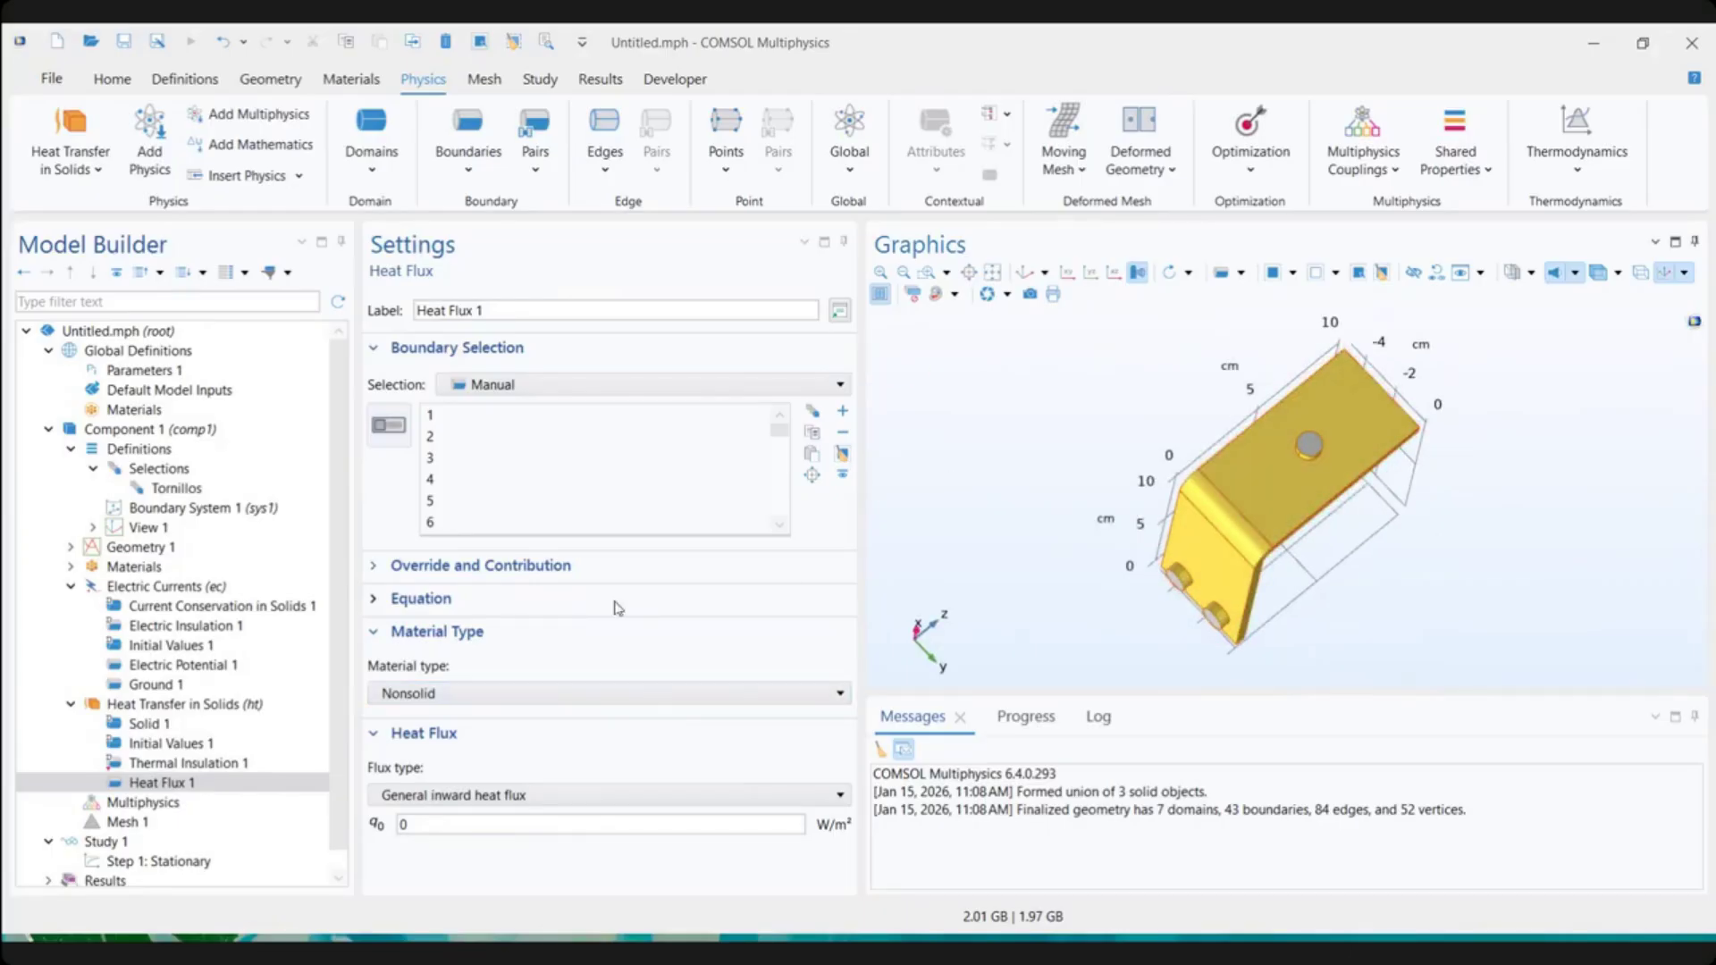
pyautogui.click(184, 765)
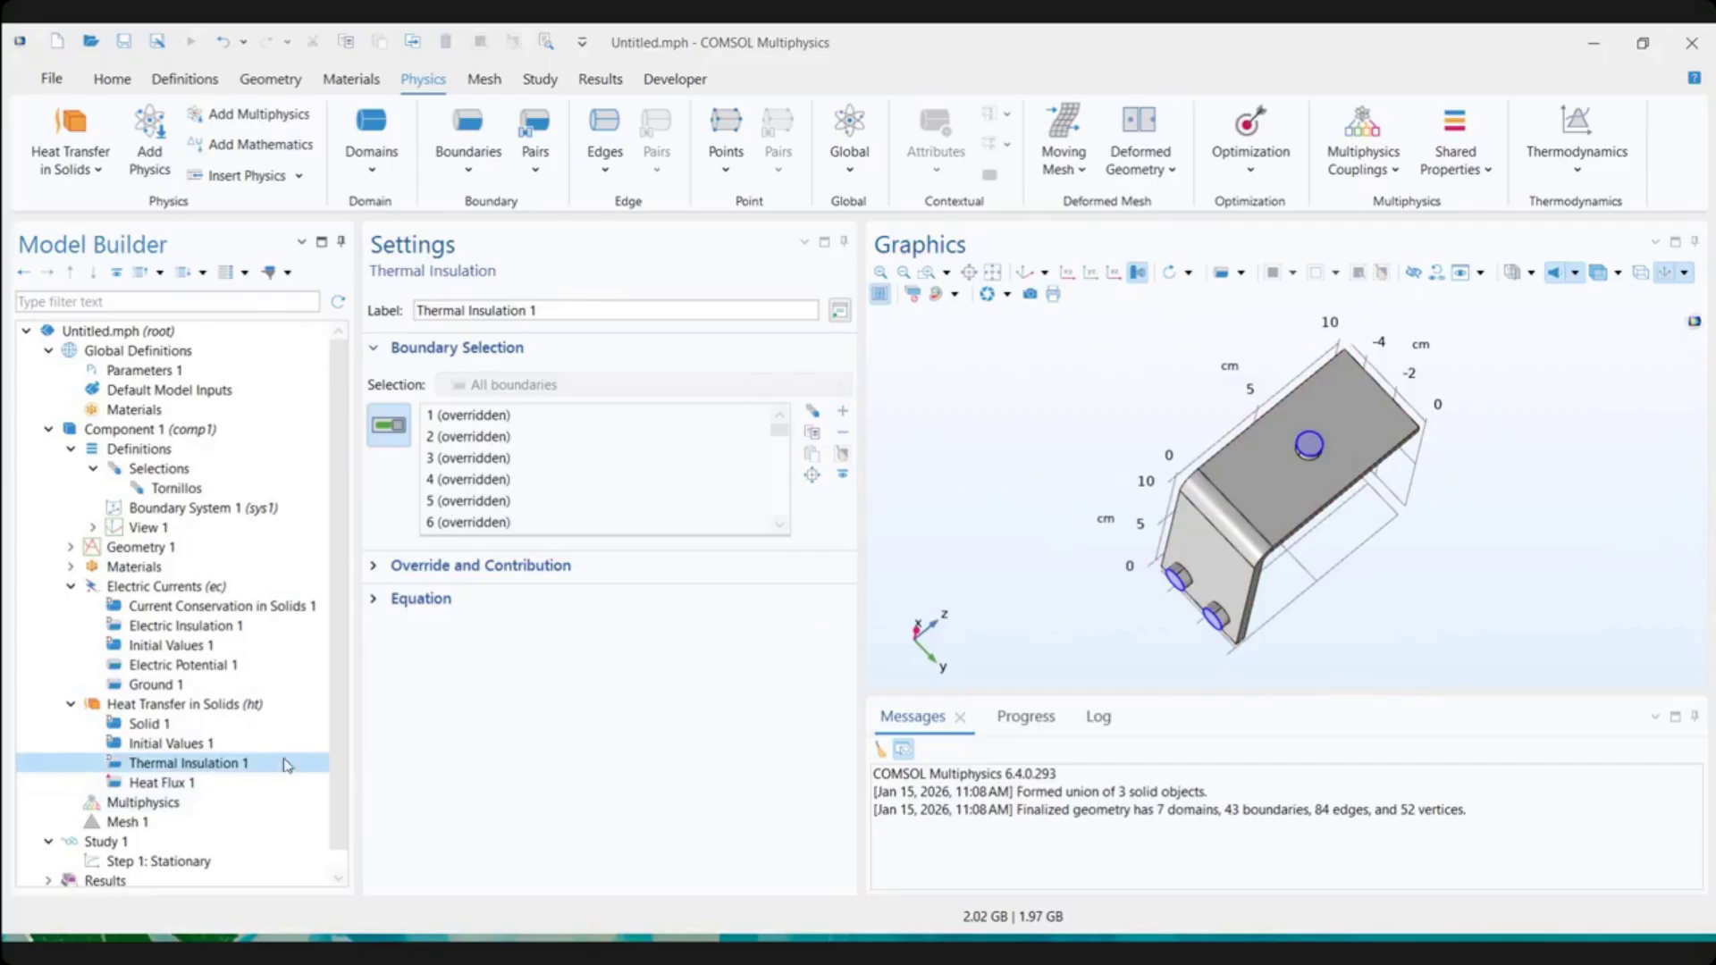
# Set the Heat Flux condition's flux type to Convective heat flux and display its equation
pyautogui.click(115, 785)
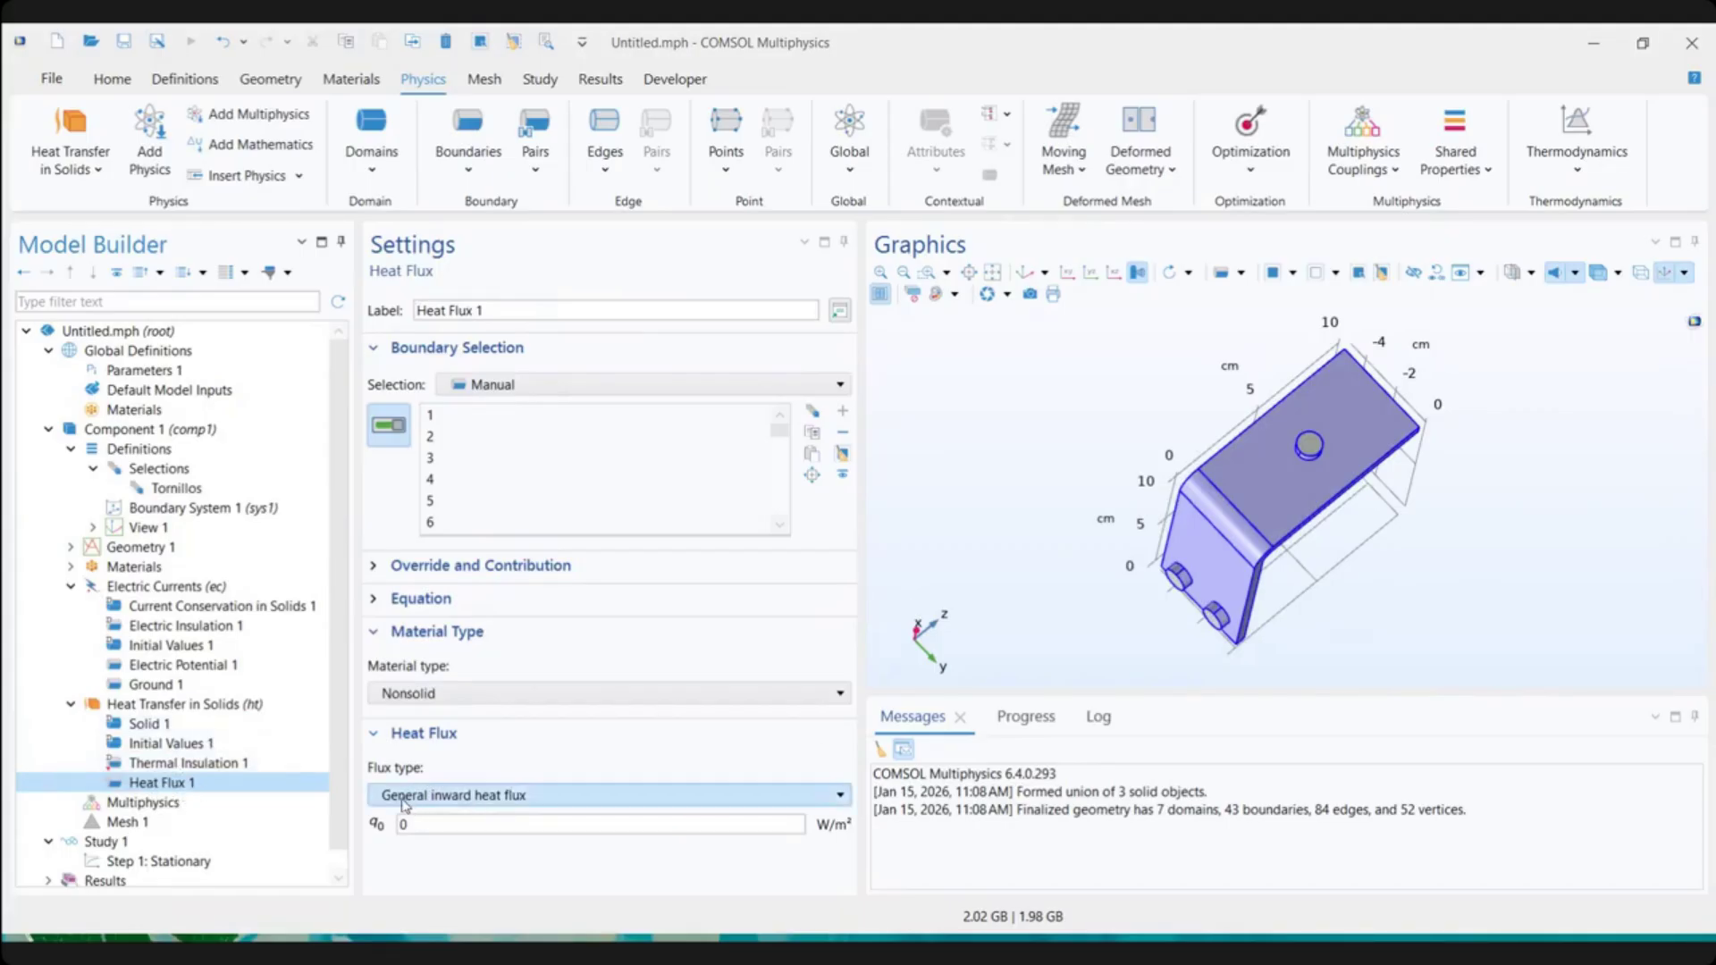
pyautogui.click(464, 801)
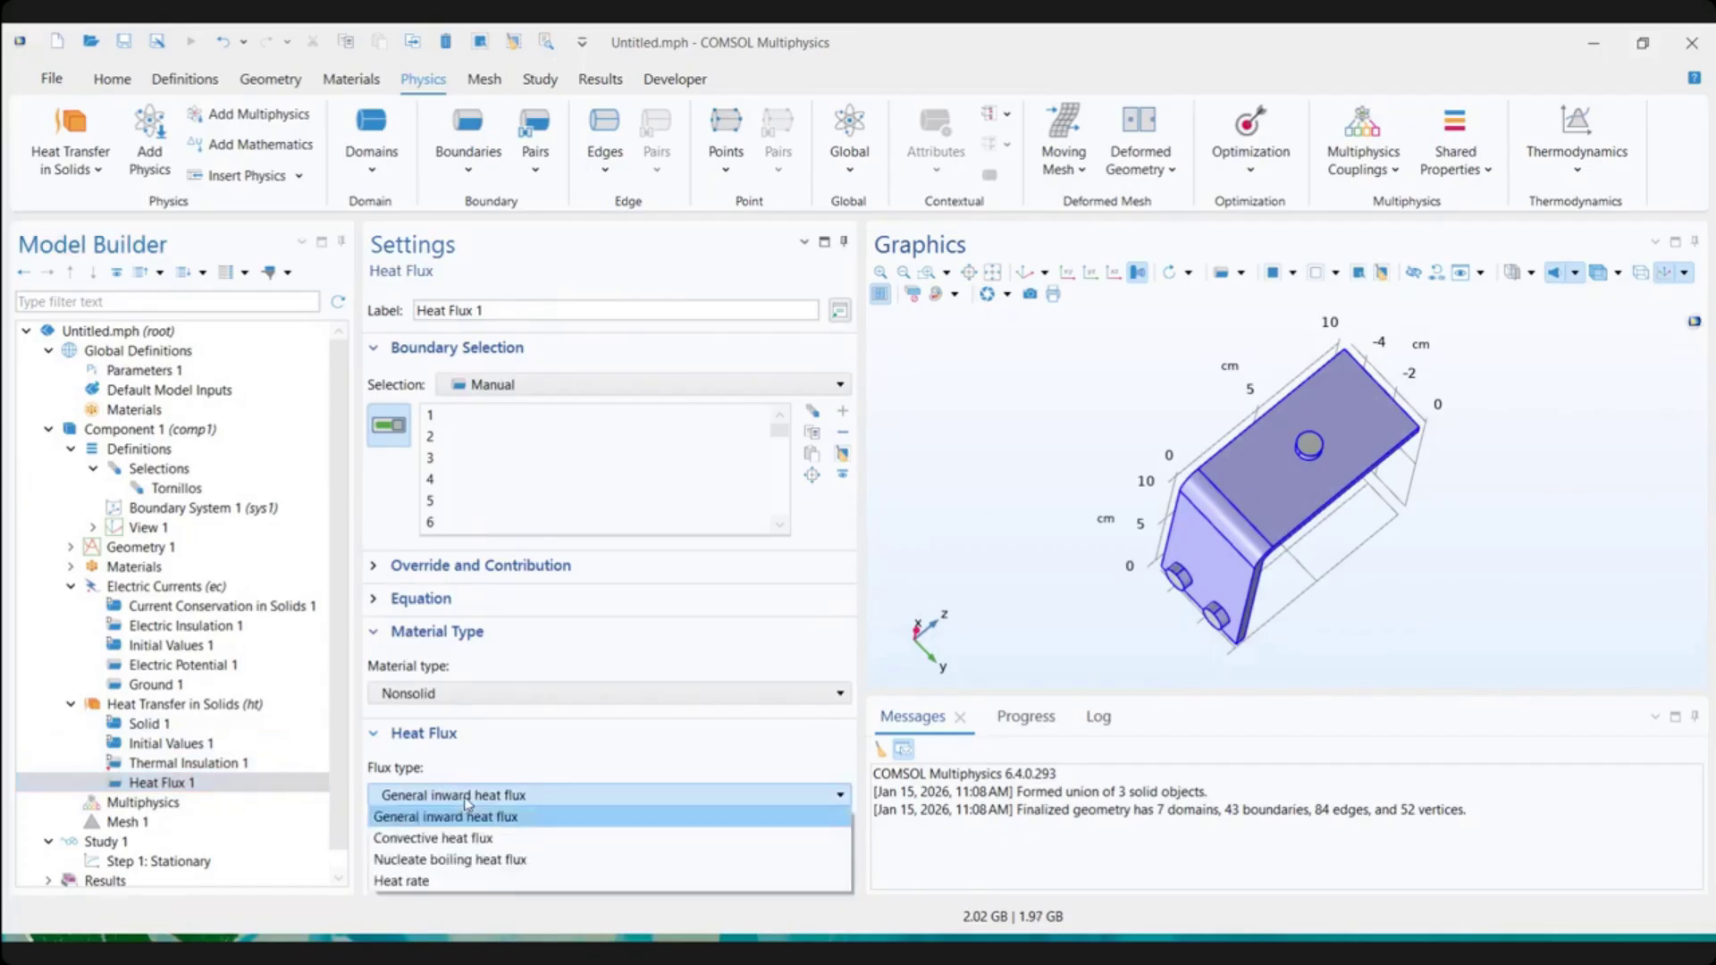
pyautogui.click(448, 841)
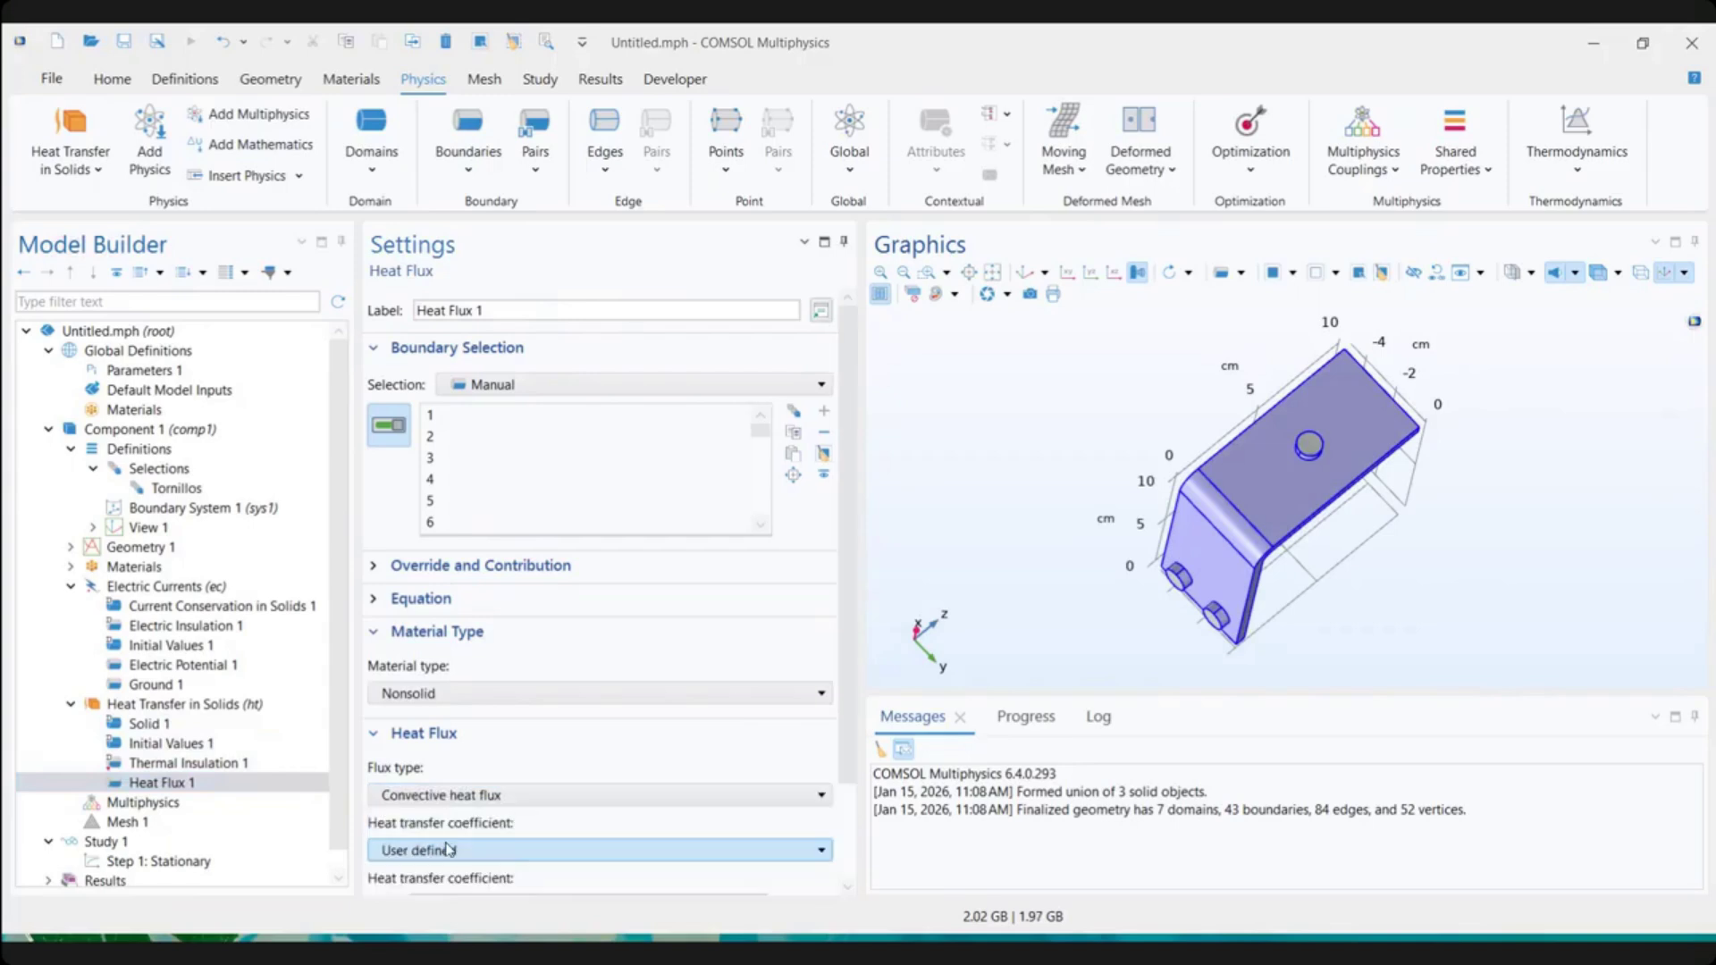
pyautogui.scroll(-3, 516, 753)
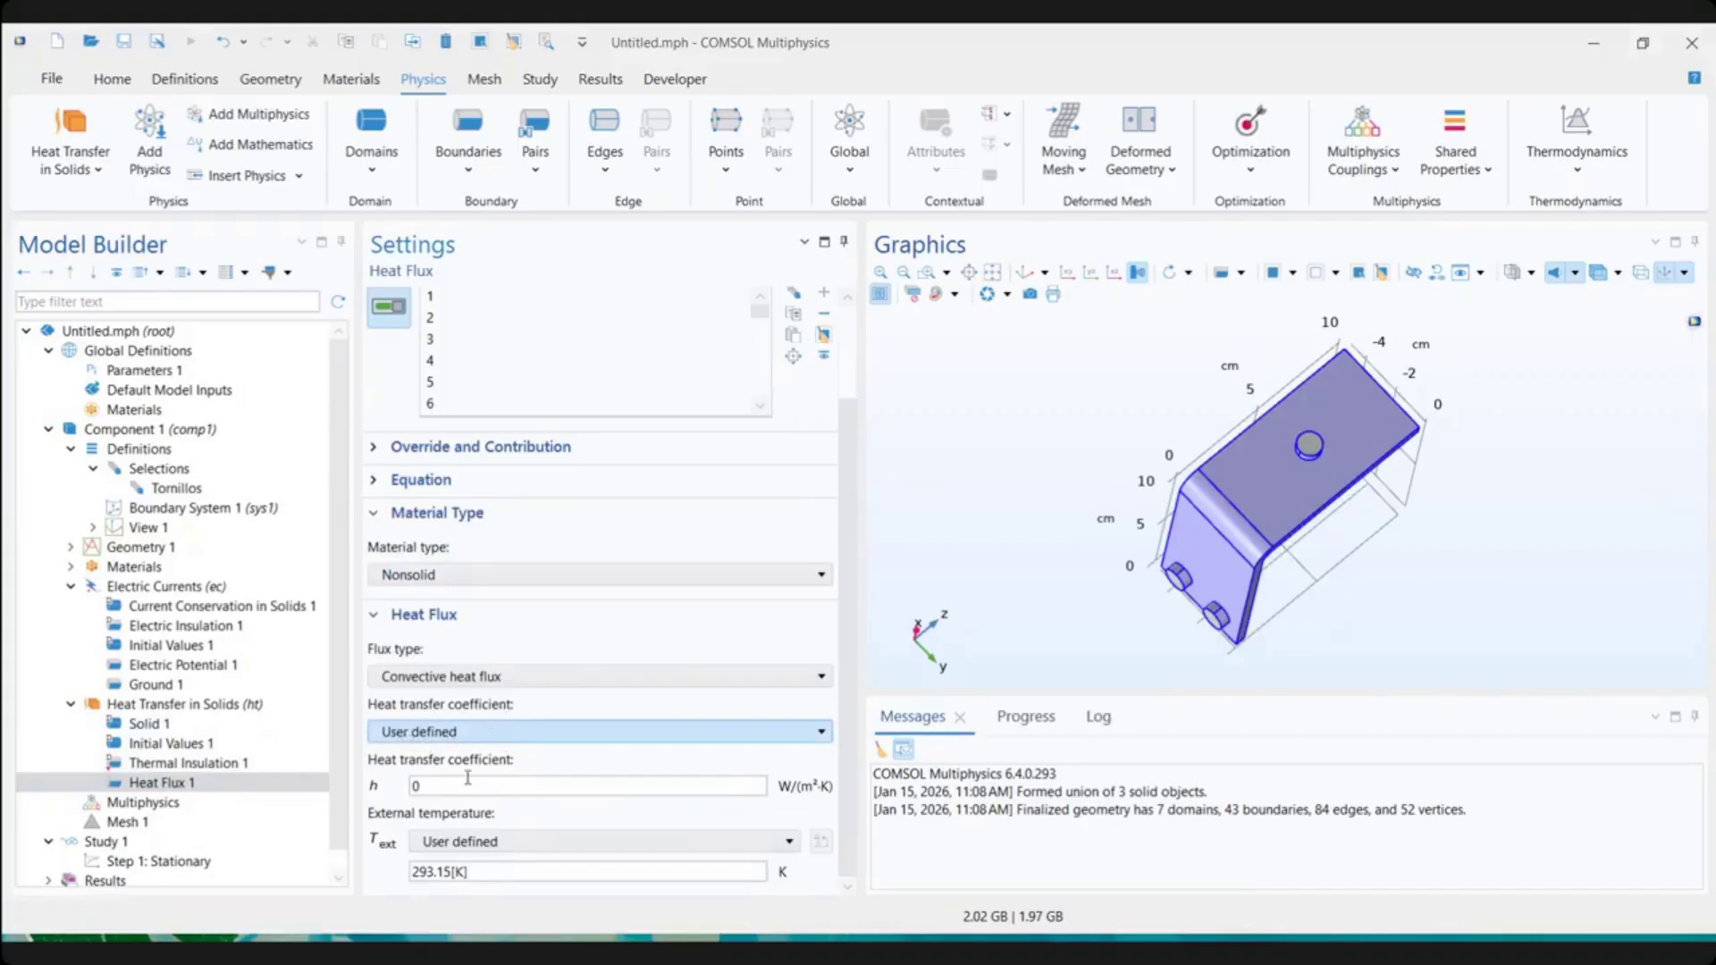
pyautogui.moveTo(463, 789); pyautogui.dragTo(377, 791)
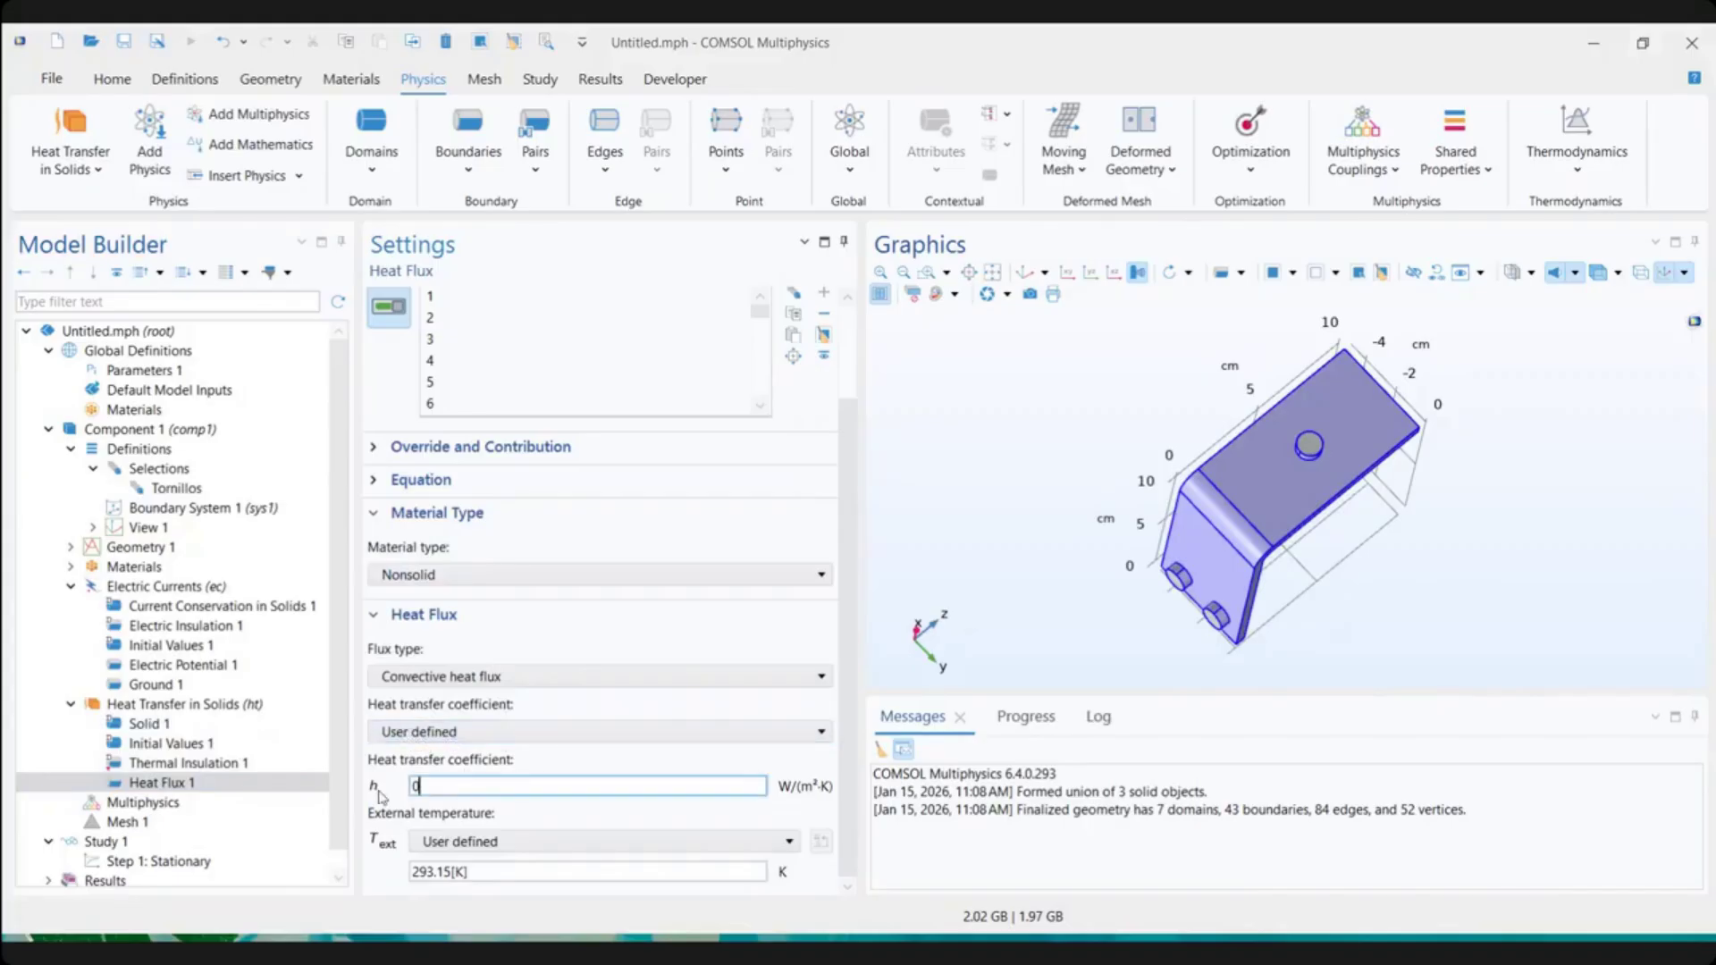
pyautogui.click(412, 492)
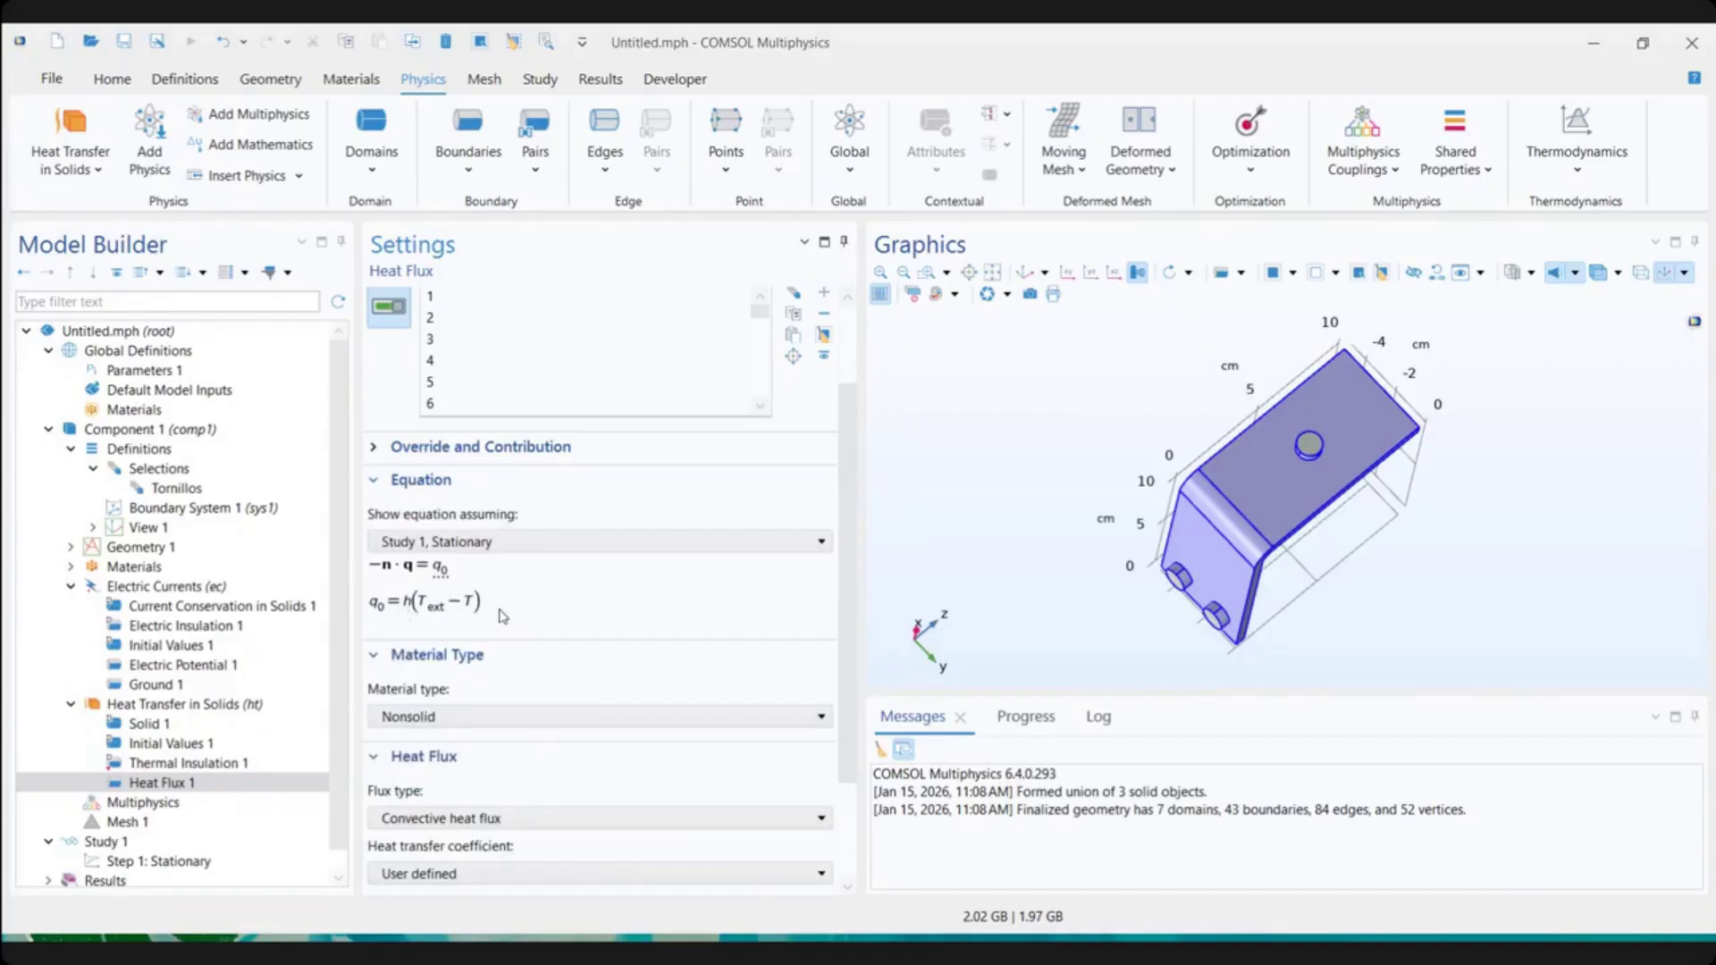
# Set the convective heat flux's user-defined heat transfer coefficient h to htc
pyautogui.scroll(-3, 521, 681)
pyautogui.doubleClick(420, 820)
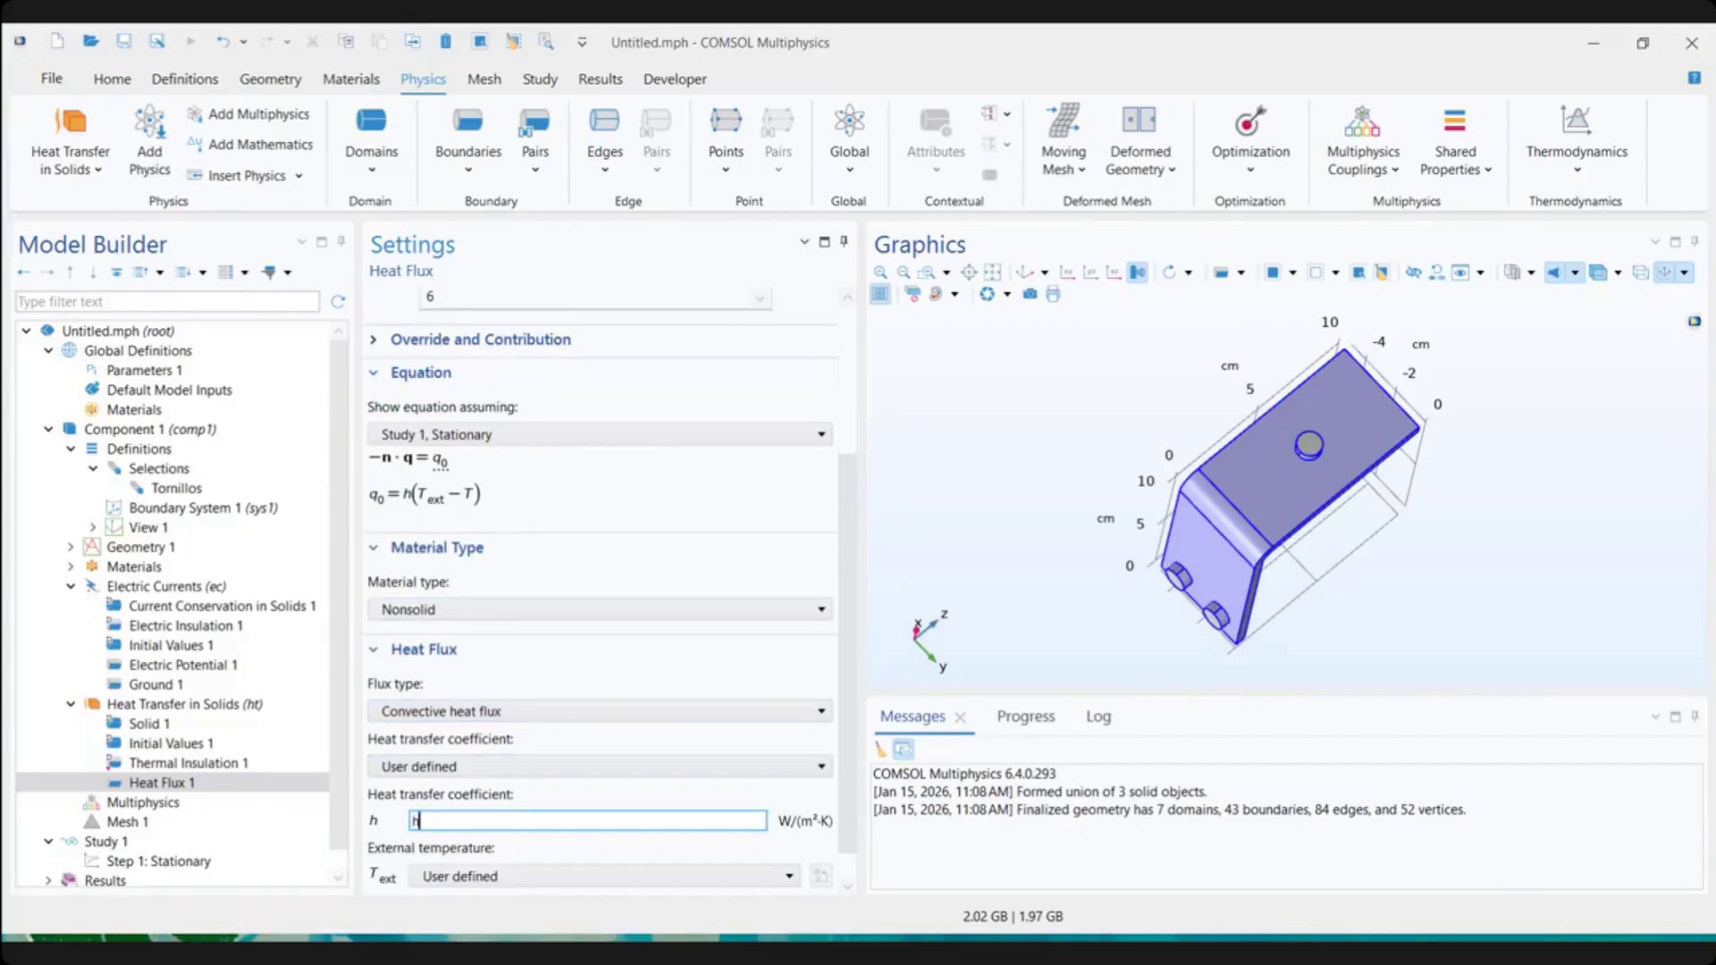
pyautogui.moveTo(411, 820); pyautogui.dragTo(486, 821)
pyautogui.click(486, 822)
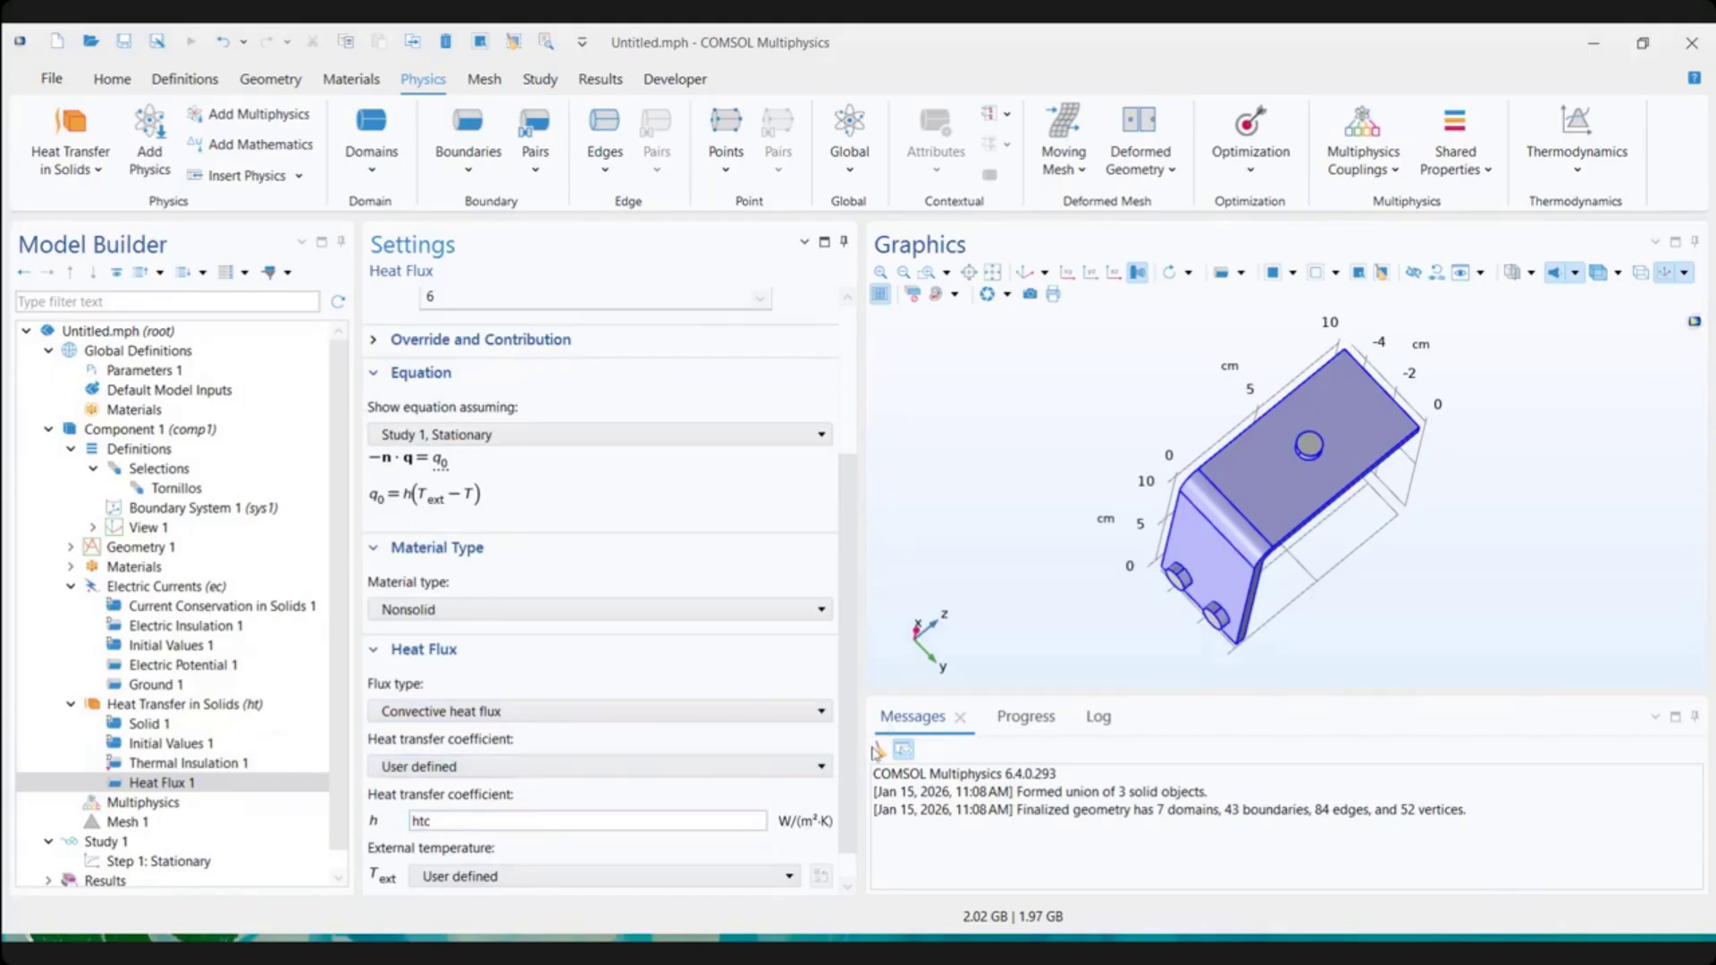
# Review the Heat Flux condition's user-defined external temperature and inspect its selected boundaries from several sides of the plate
pyautogui.scroll(-1, 429, 826)
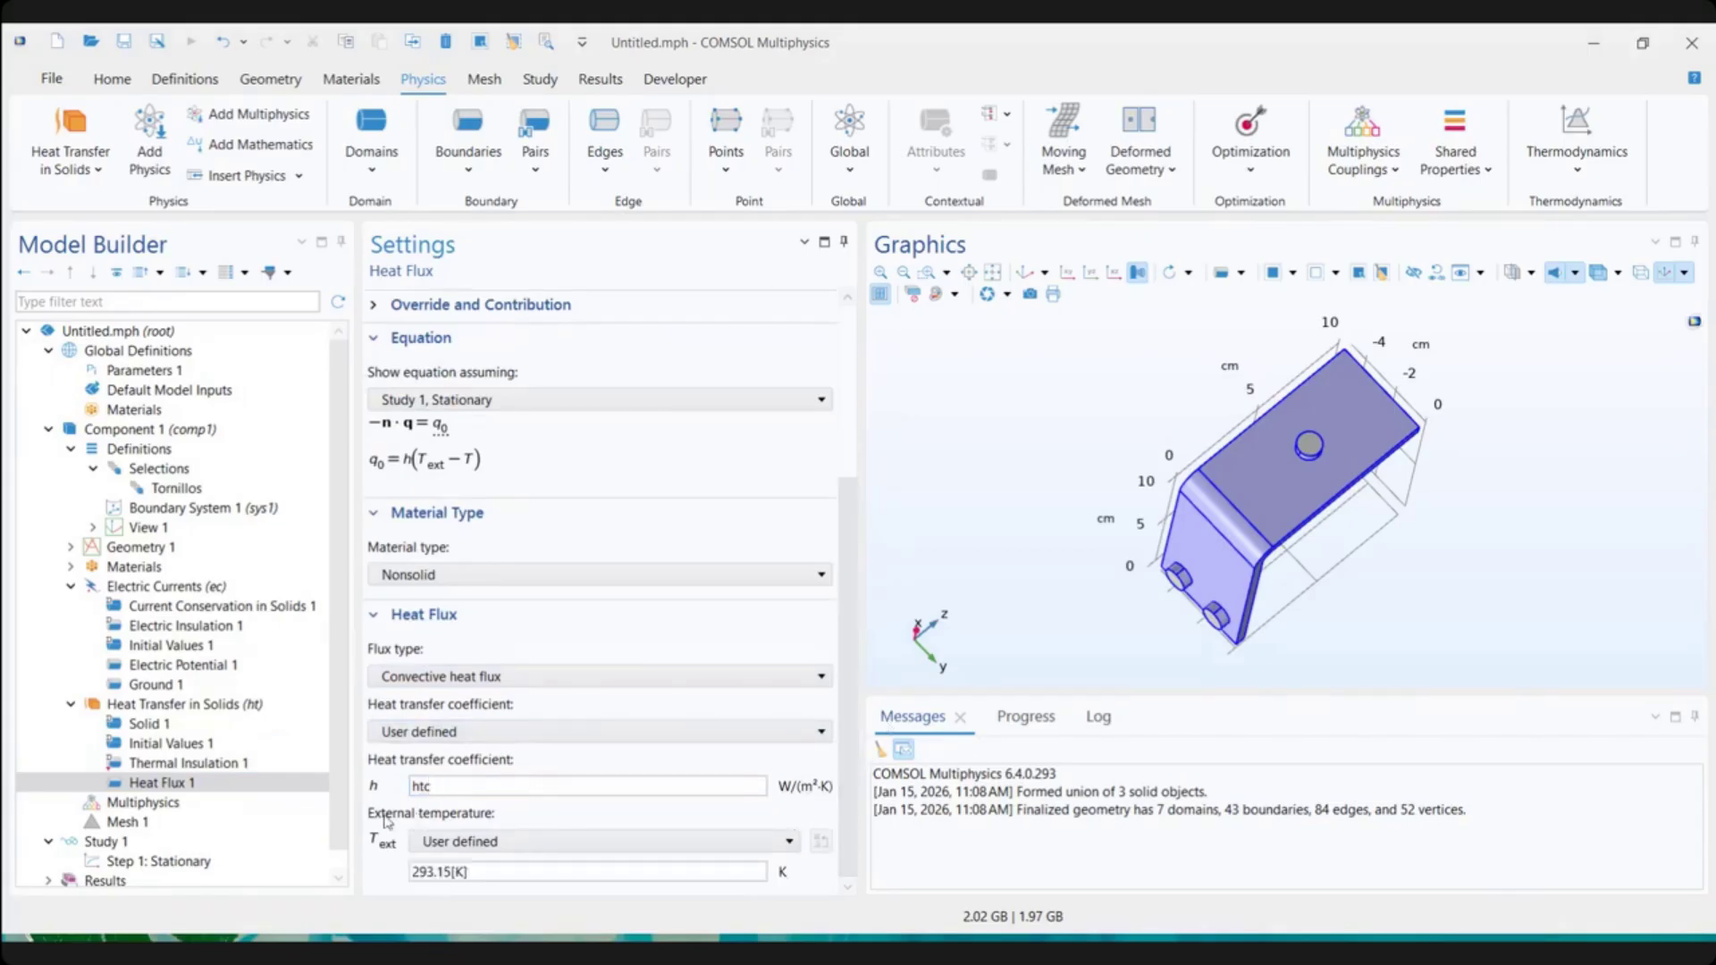
pyautogui.click(488, 873)
pyautogui.moveTo(488, 873); pyautogui.dragTo(386, 874)
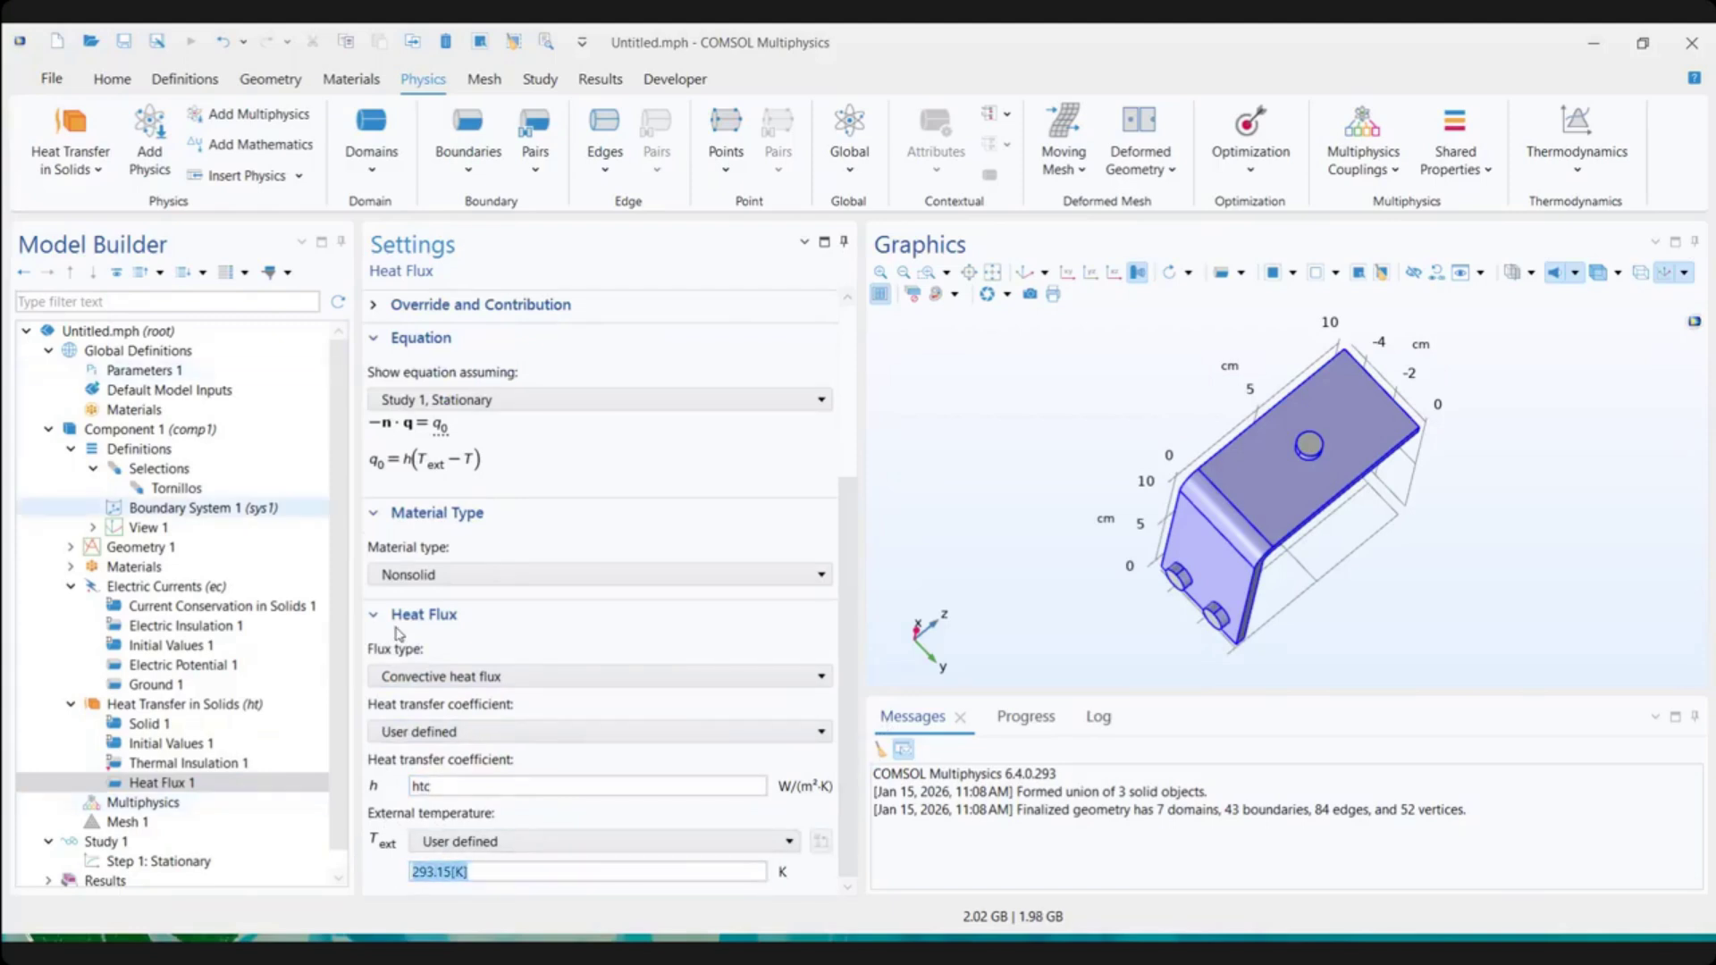
pyautogui.moveTo(1233, 480); pyautogui.dragTo(1017, 419)
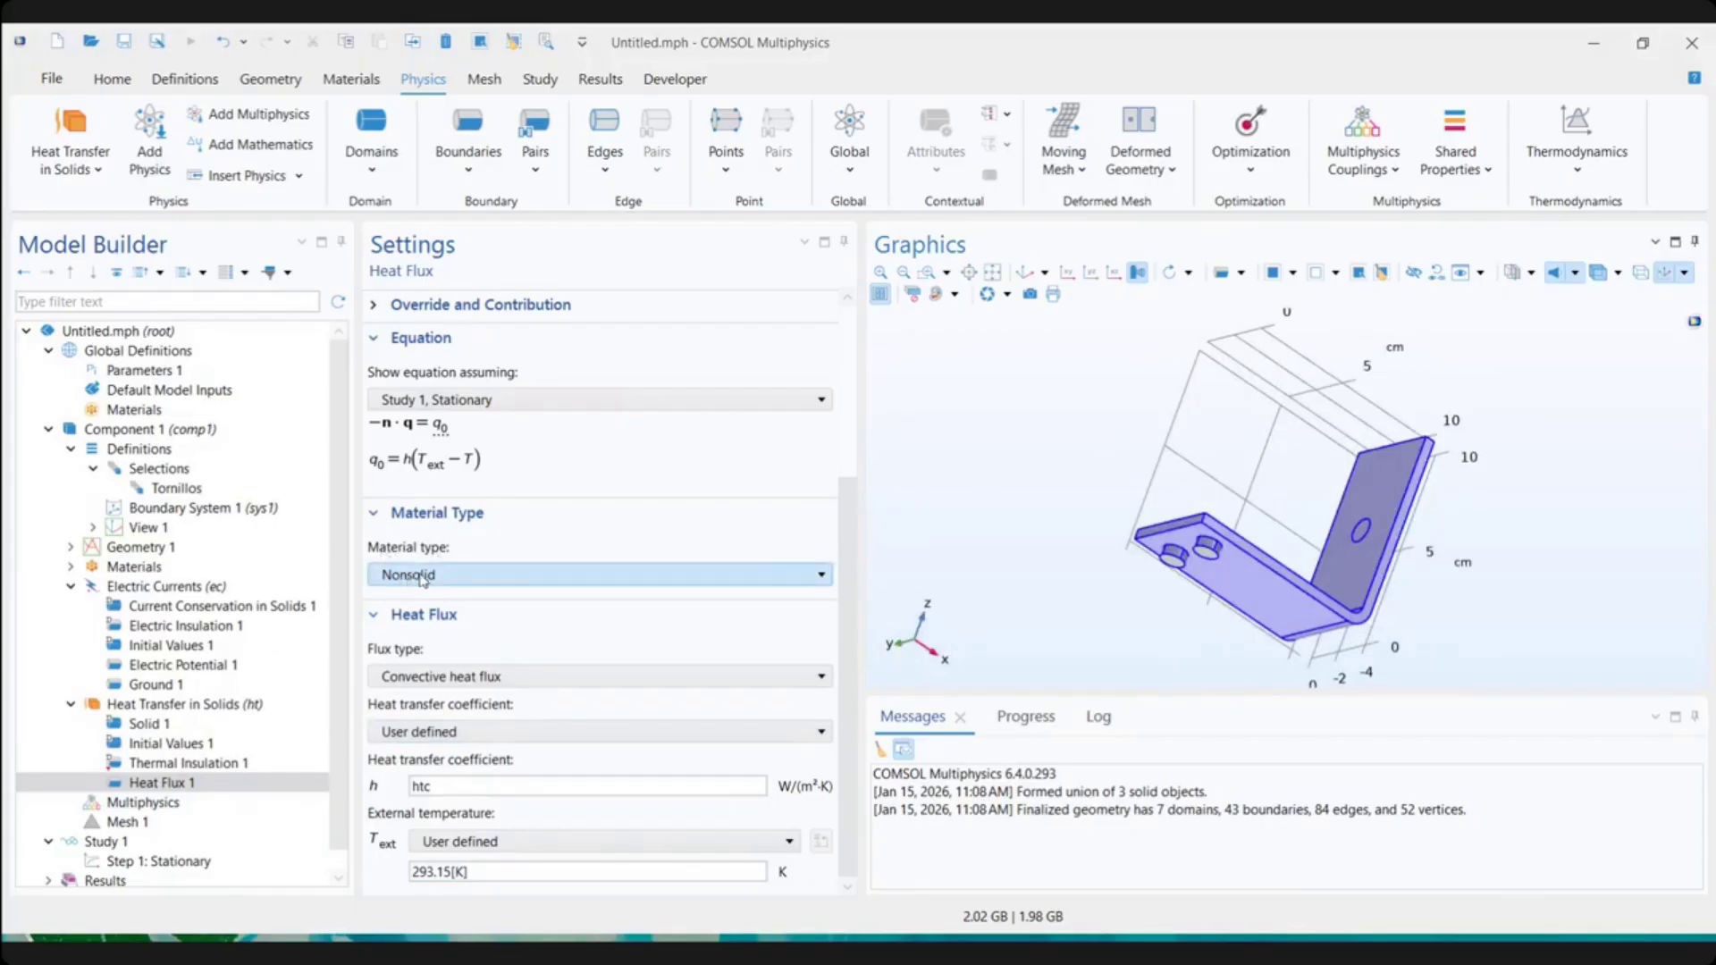
pyautogui.moveTo(1293, 539); pyautogui.dragTo(1273, 588)
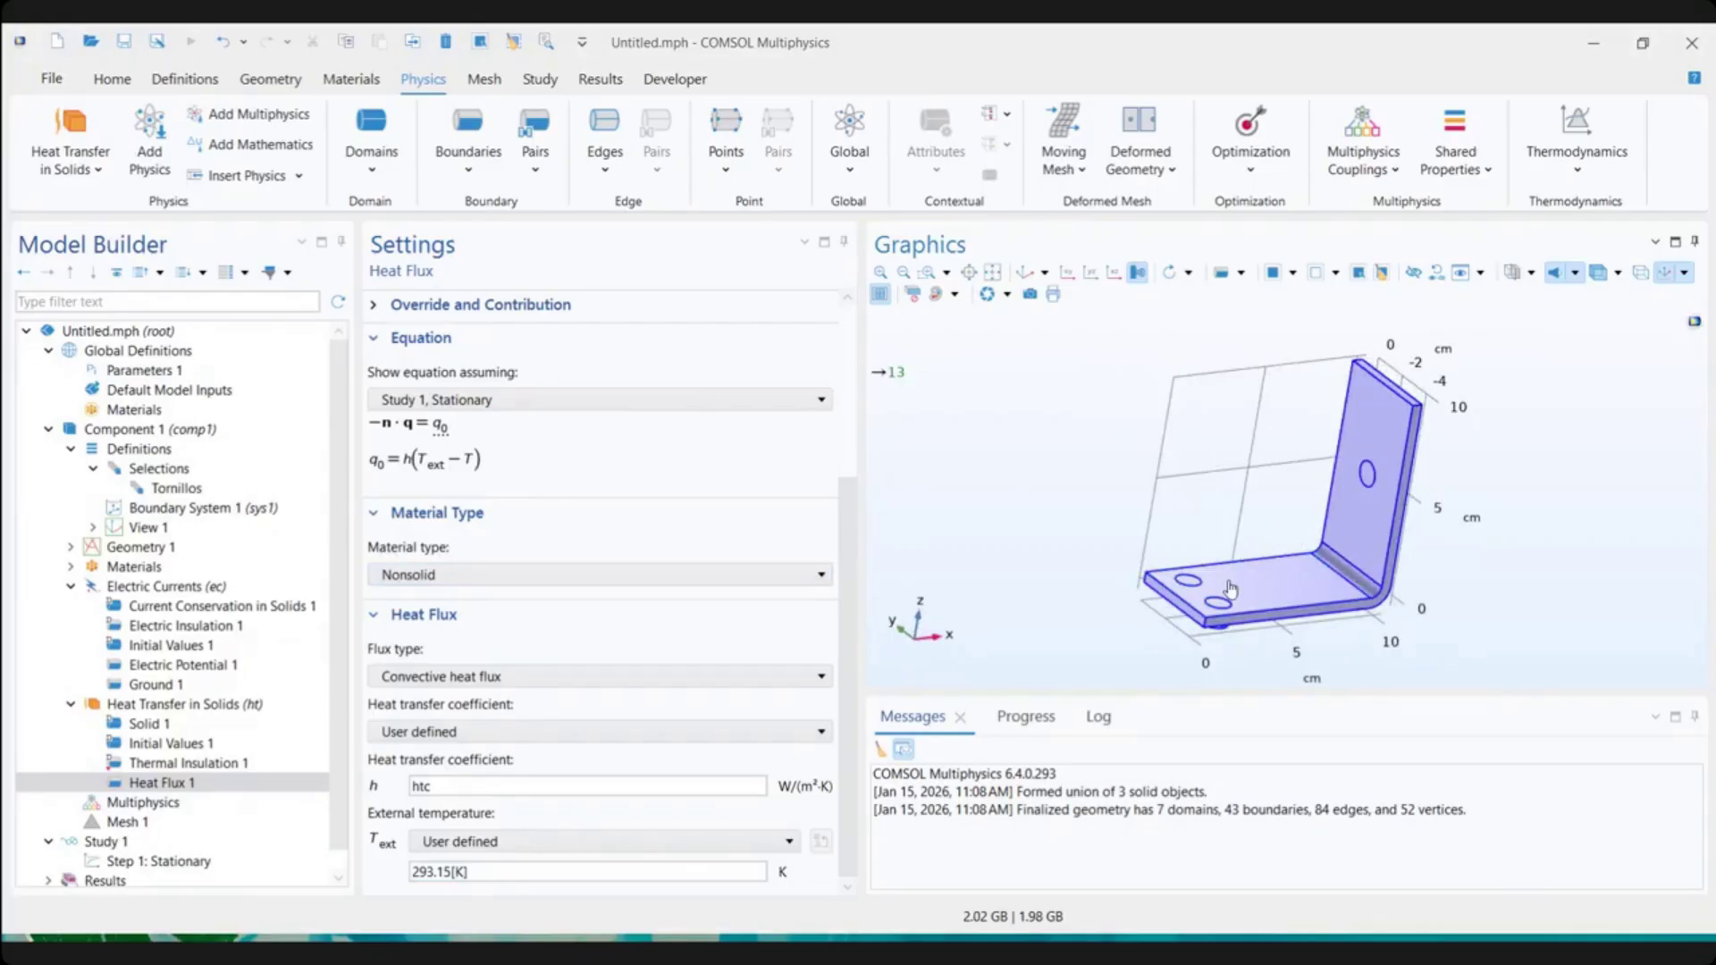
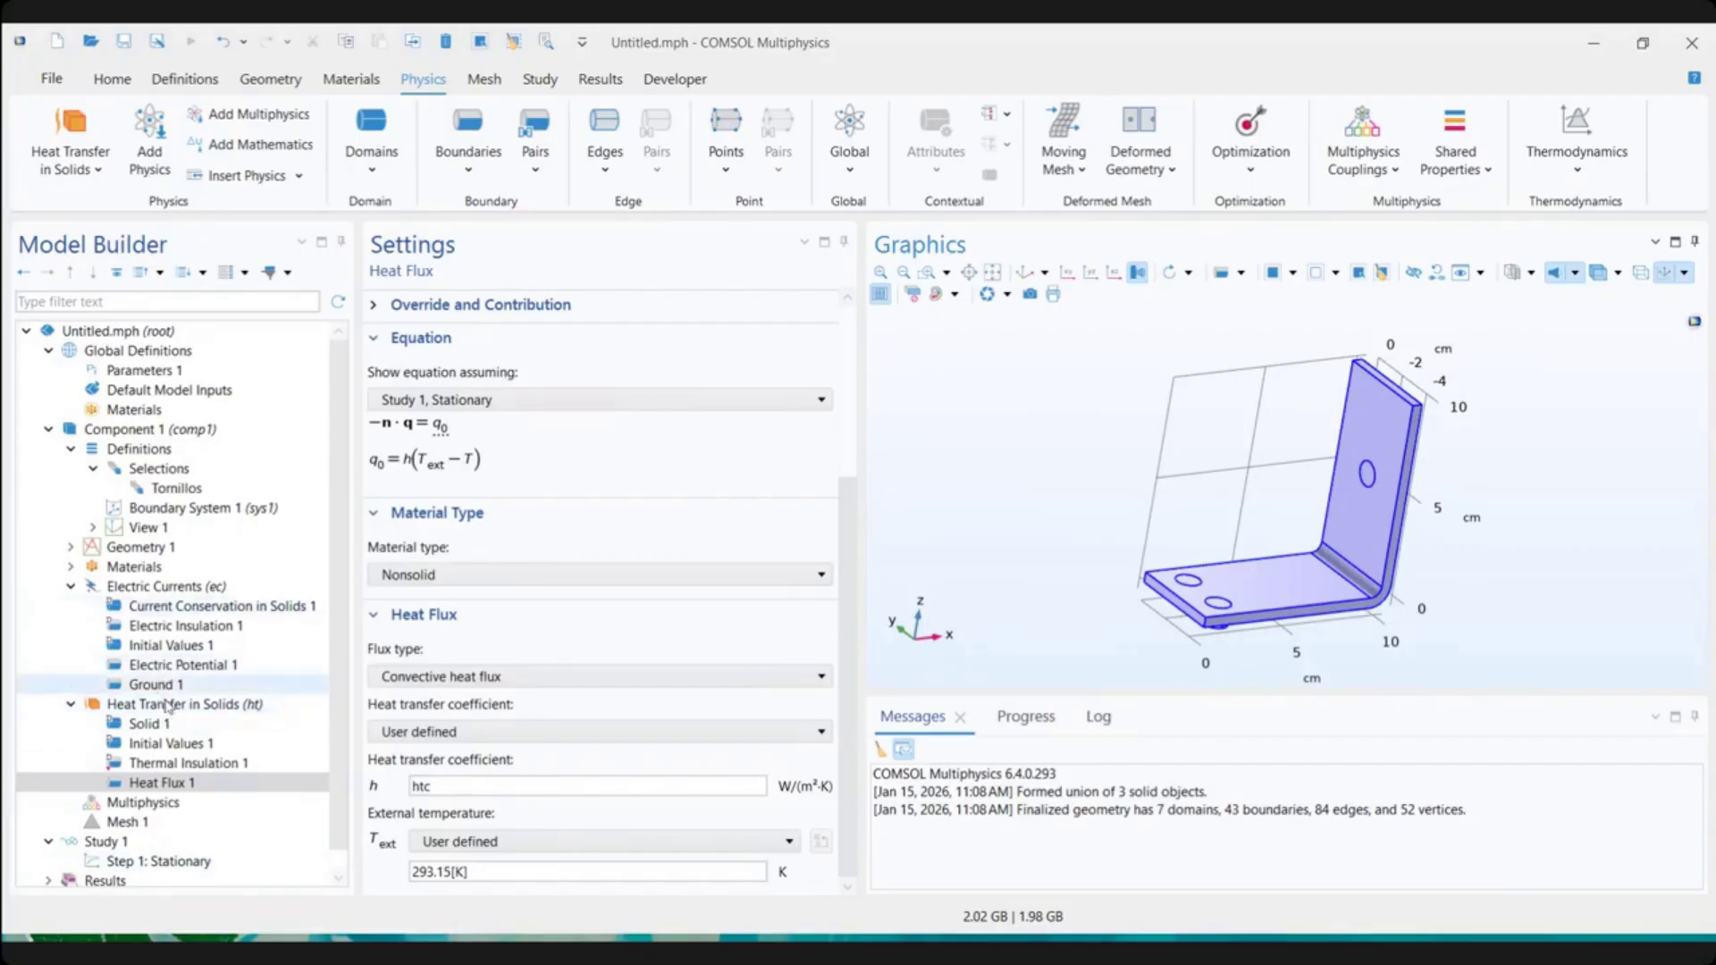
# Add a Heat Source domain condition to Heat Transfer in Solids and display its equation
pyautogui.click(220, 710)
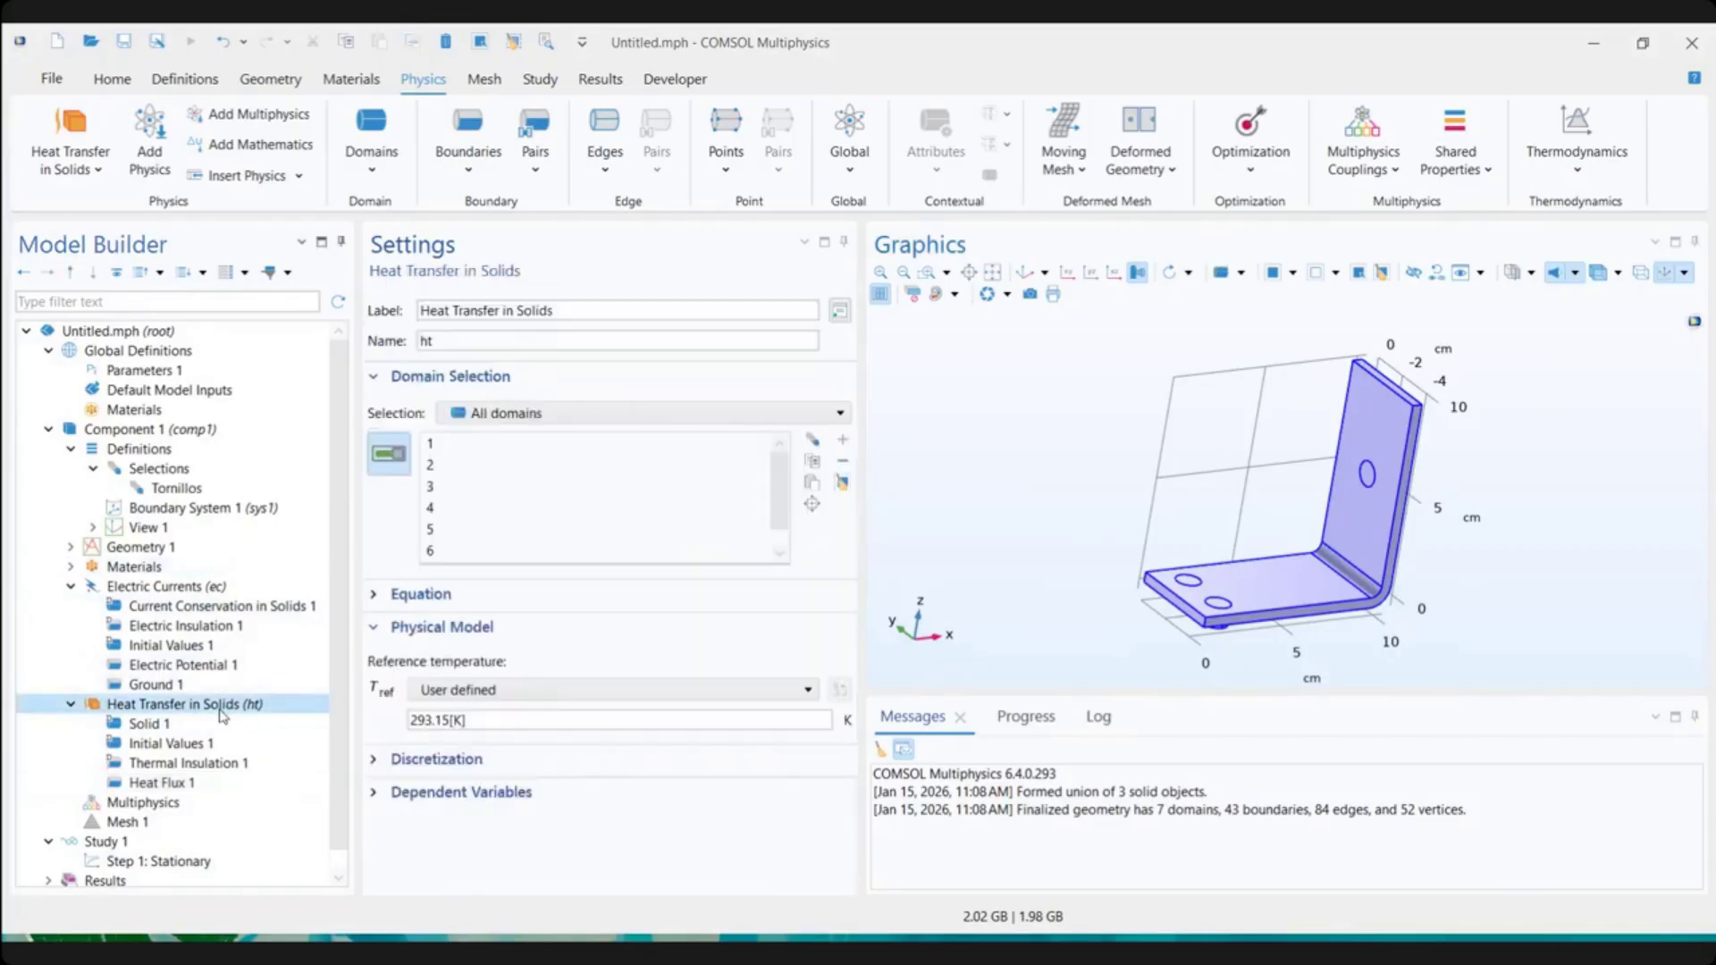
pyautogui.rightClick(220, 711)
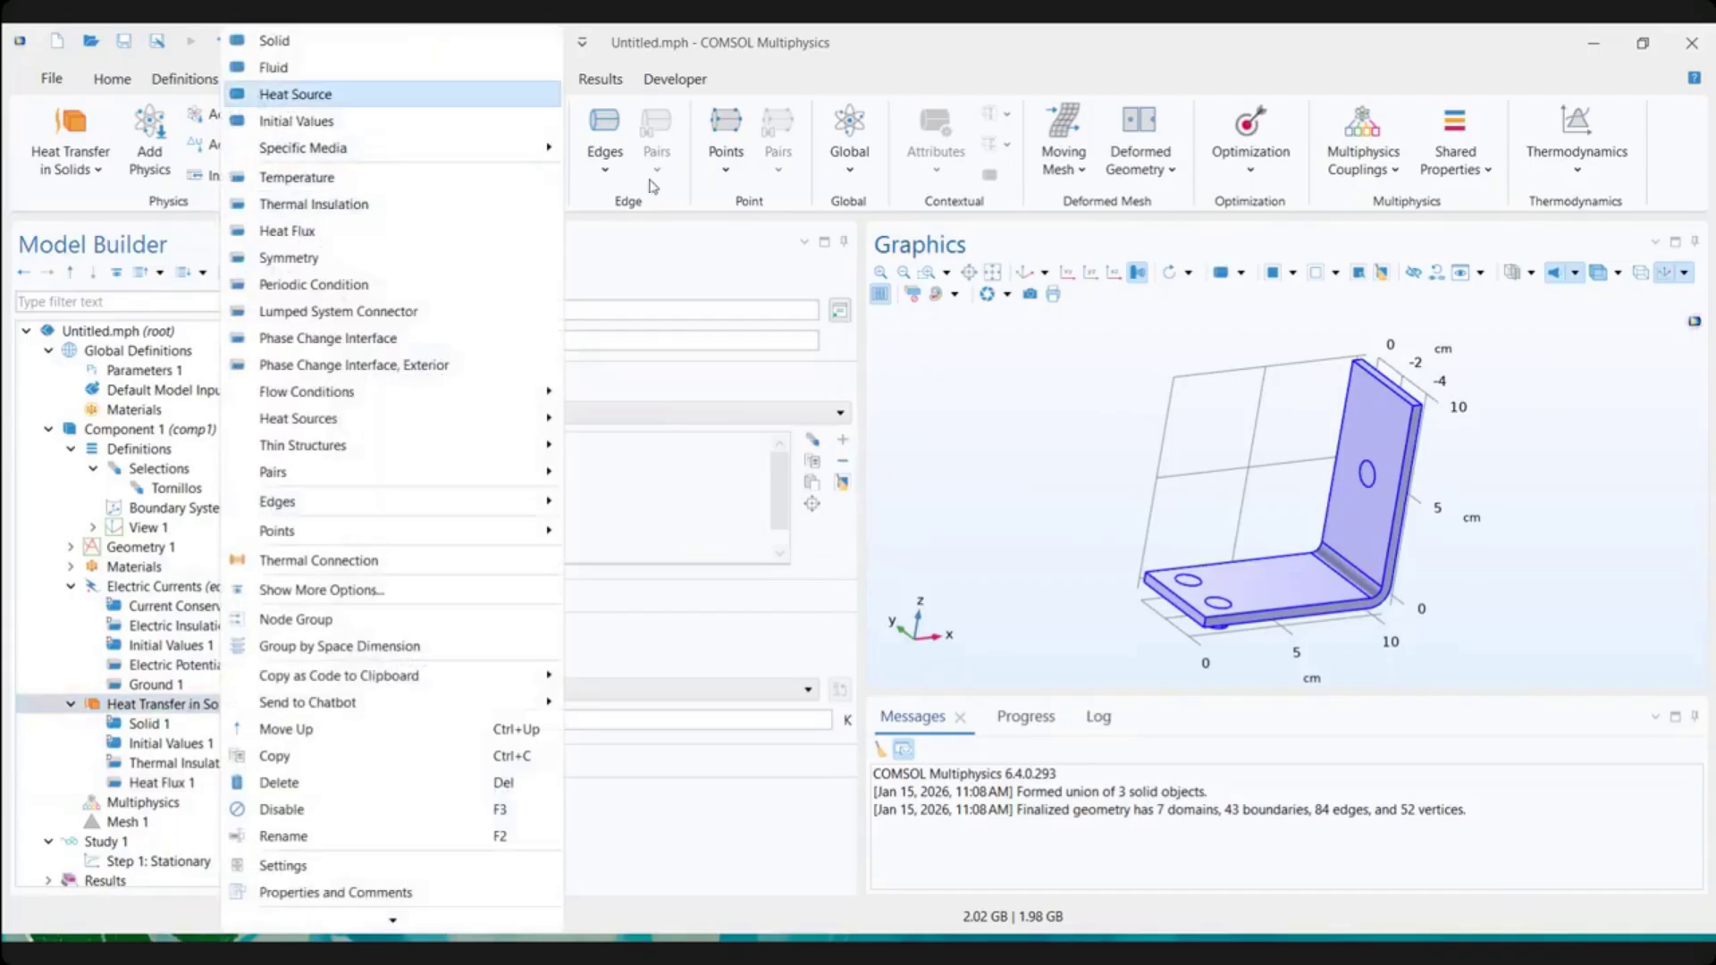
pyautogui.click(706, 200)
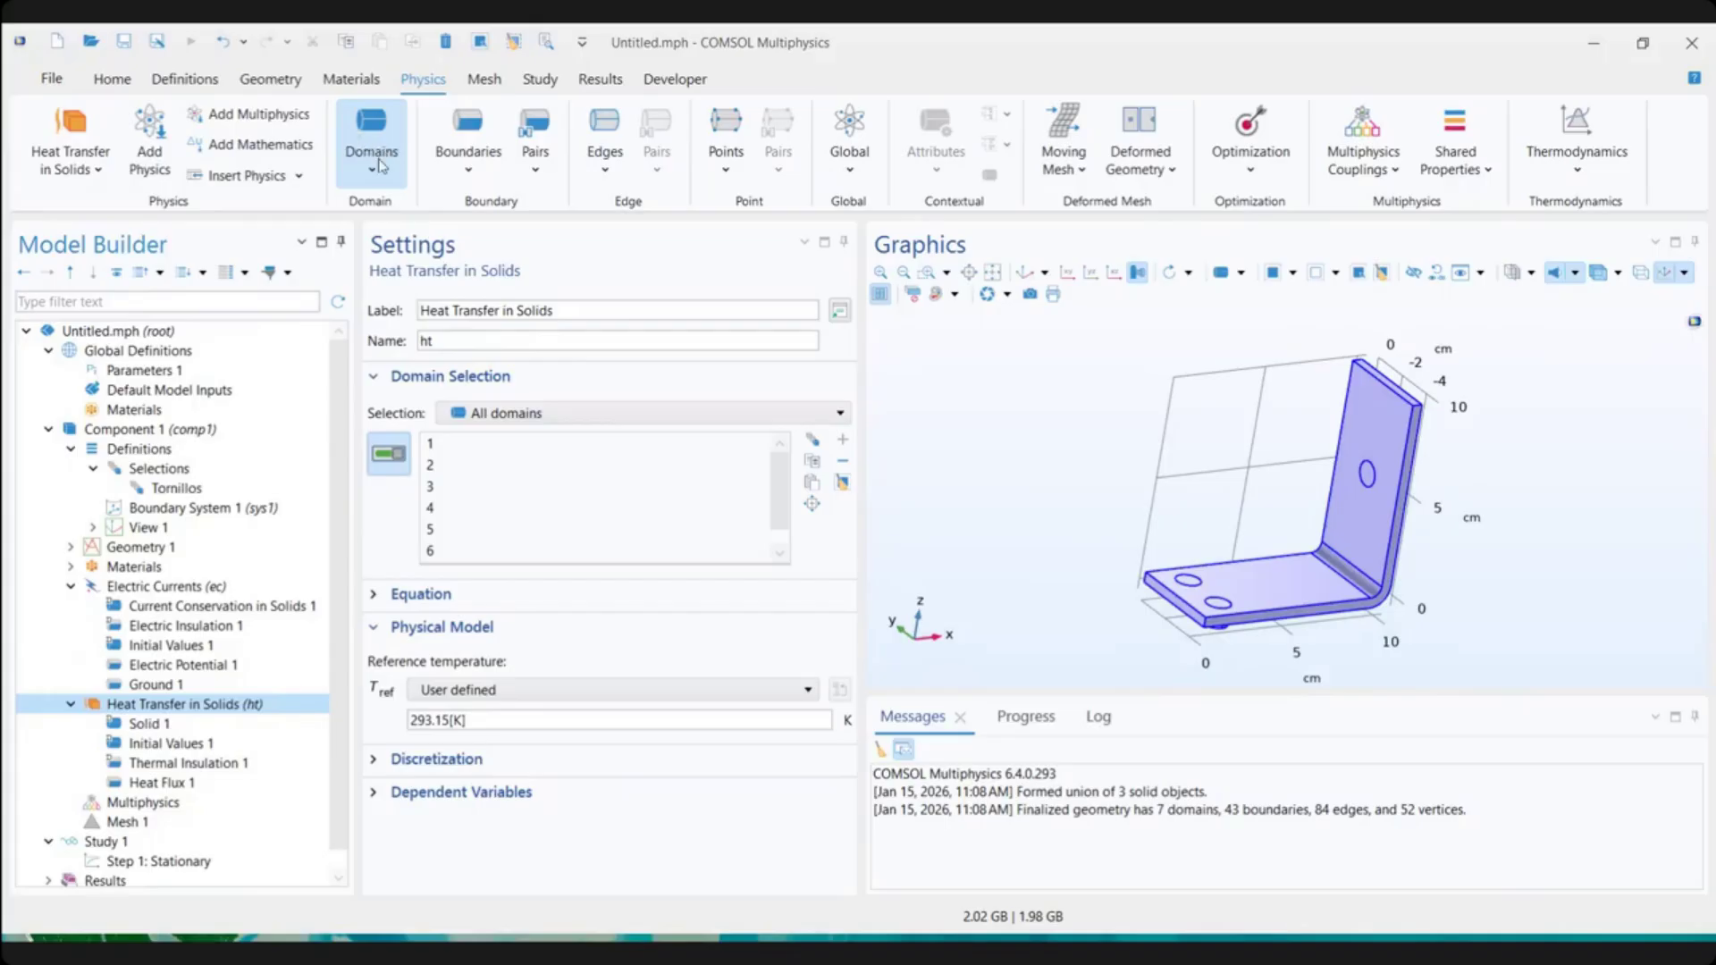
pyautogui.click(380, 166)
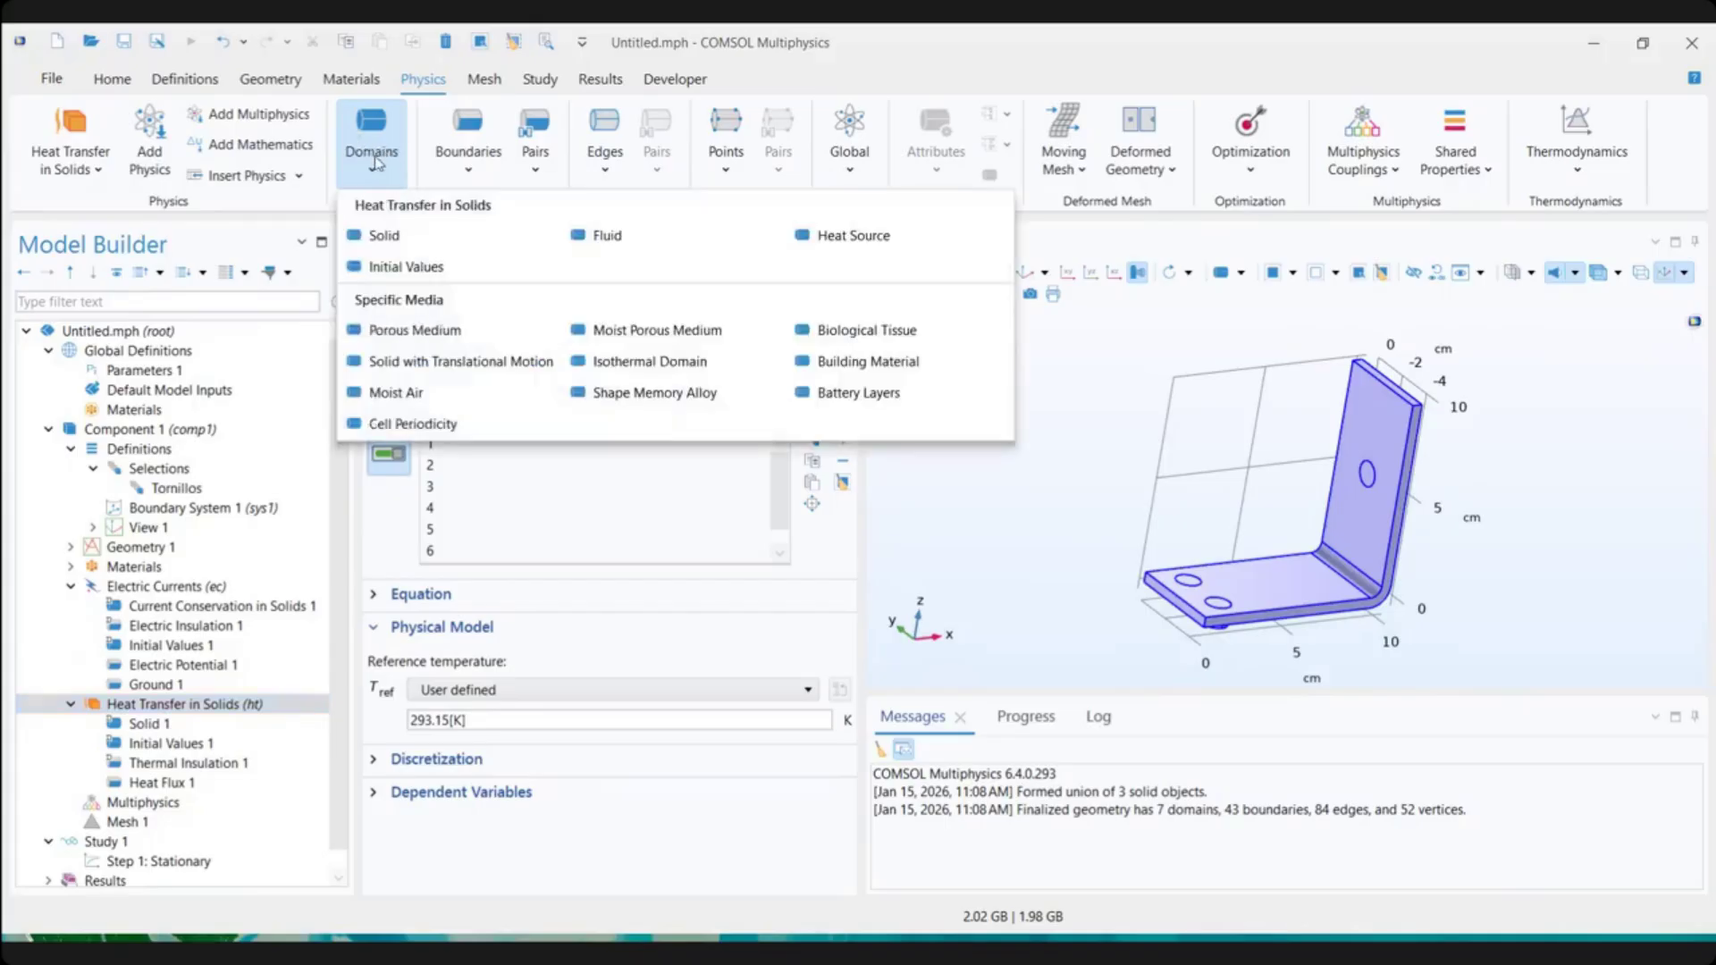
pyautogui.click(850, 236)
pyautogui.click(489, 598)
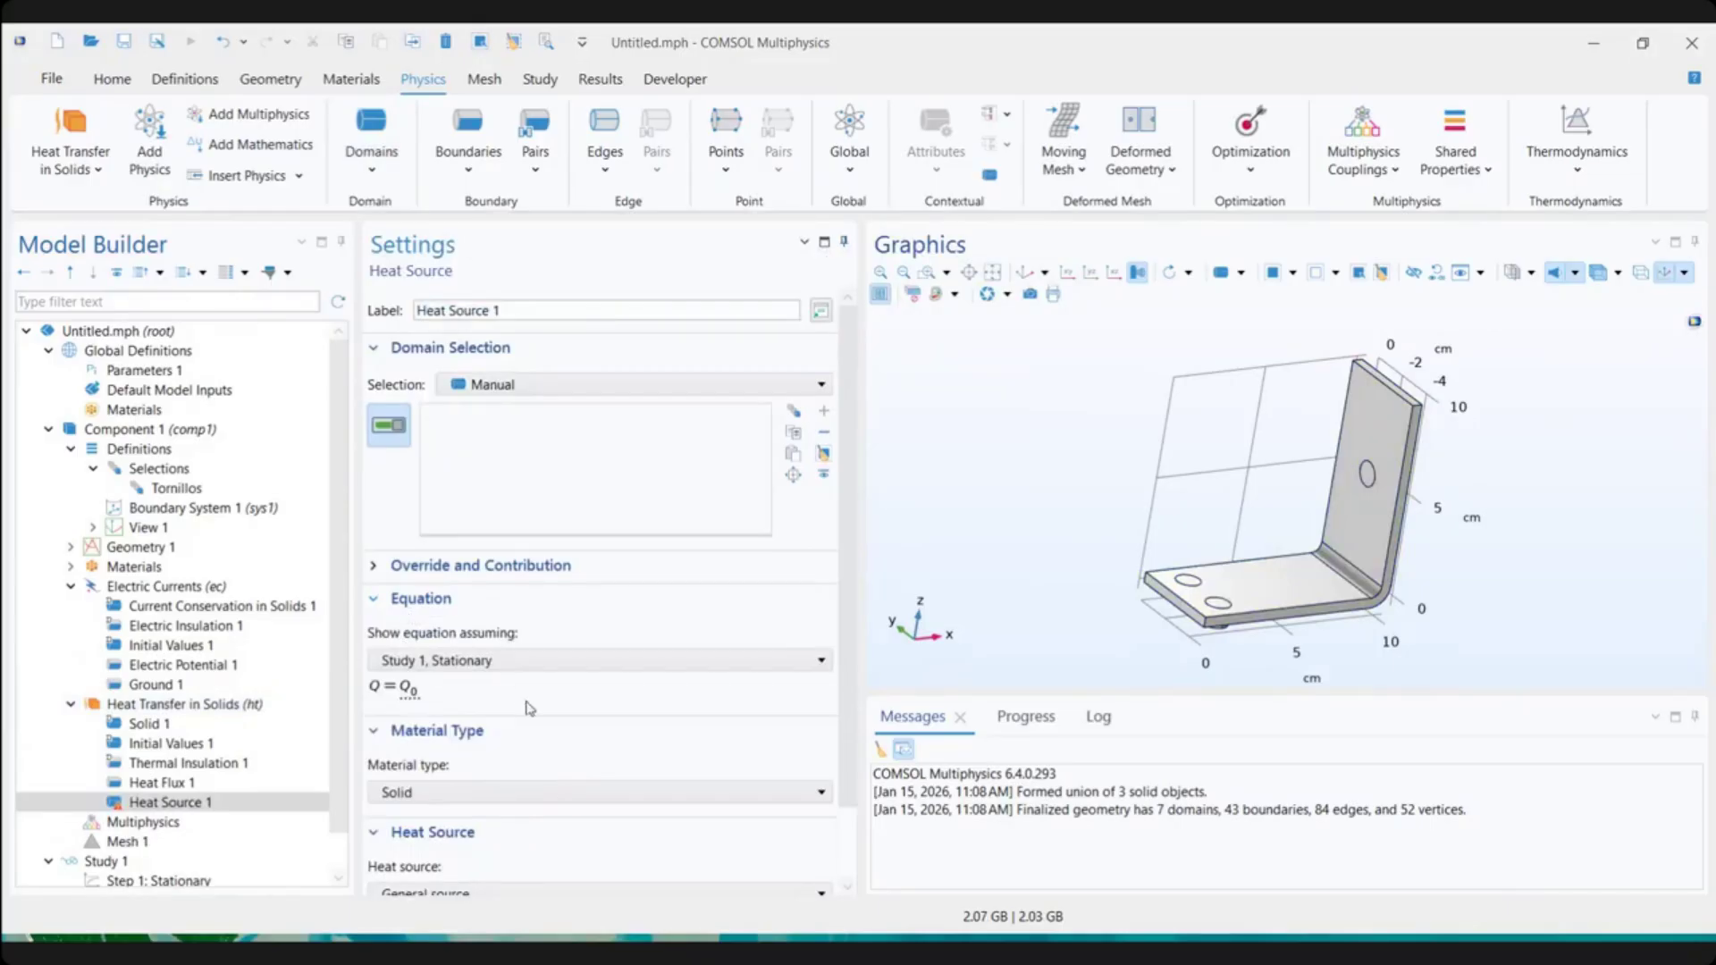
# Apply the heat source to all domains and check the selection on the L-shaped plate
pyautogui.scroll(-2, 513, 706)
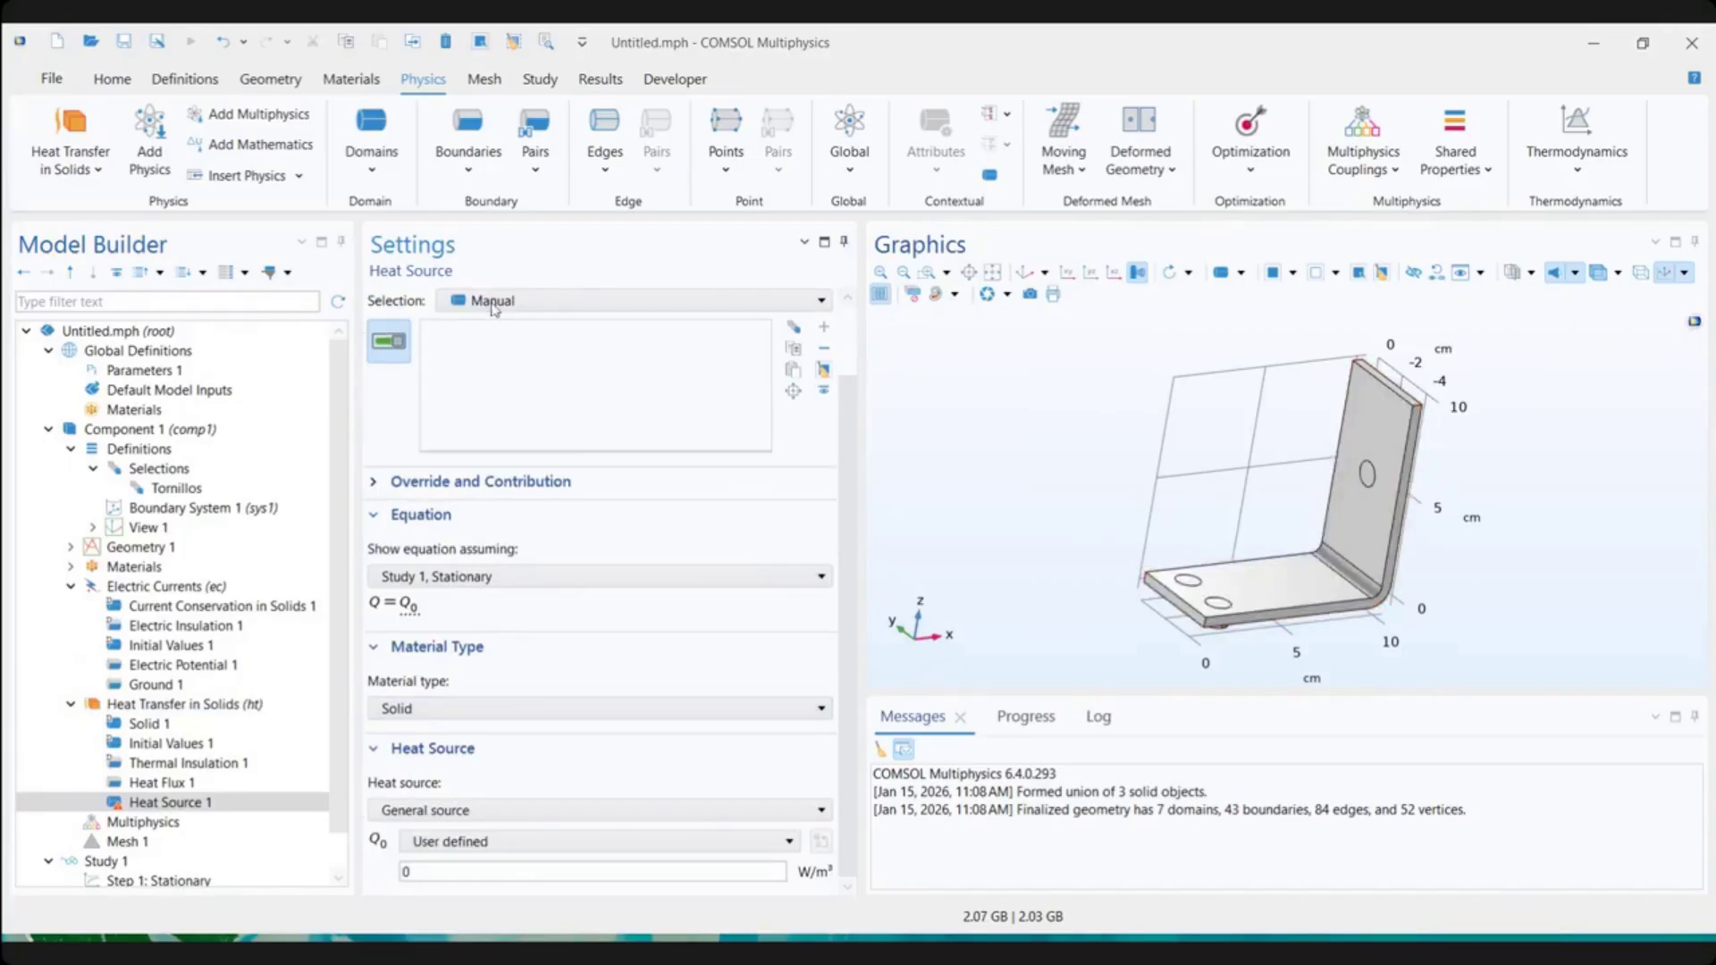
pyautogui.click(493, 303)
pyautogui.click(523, 371)
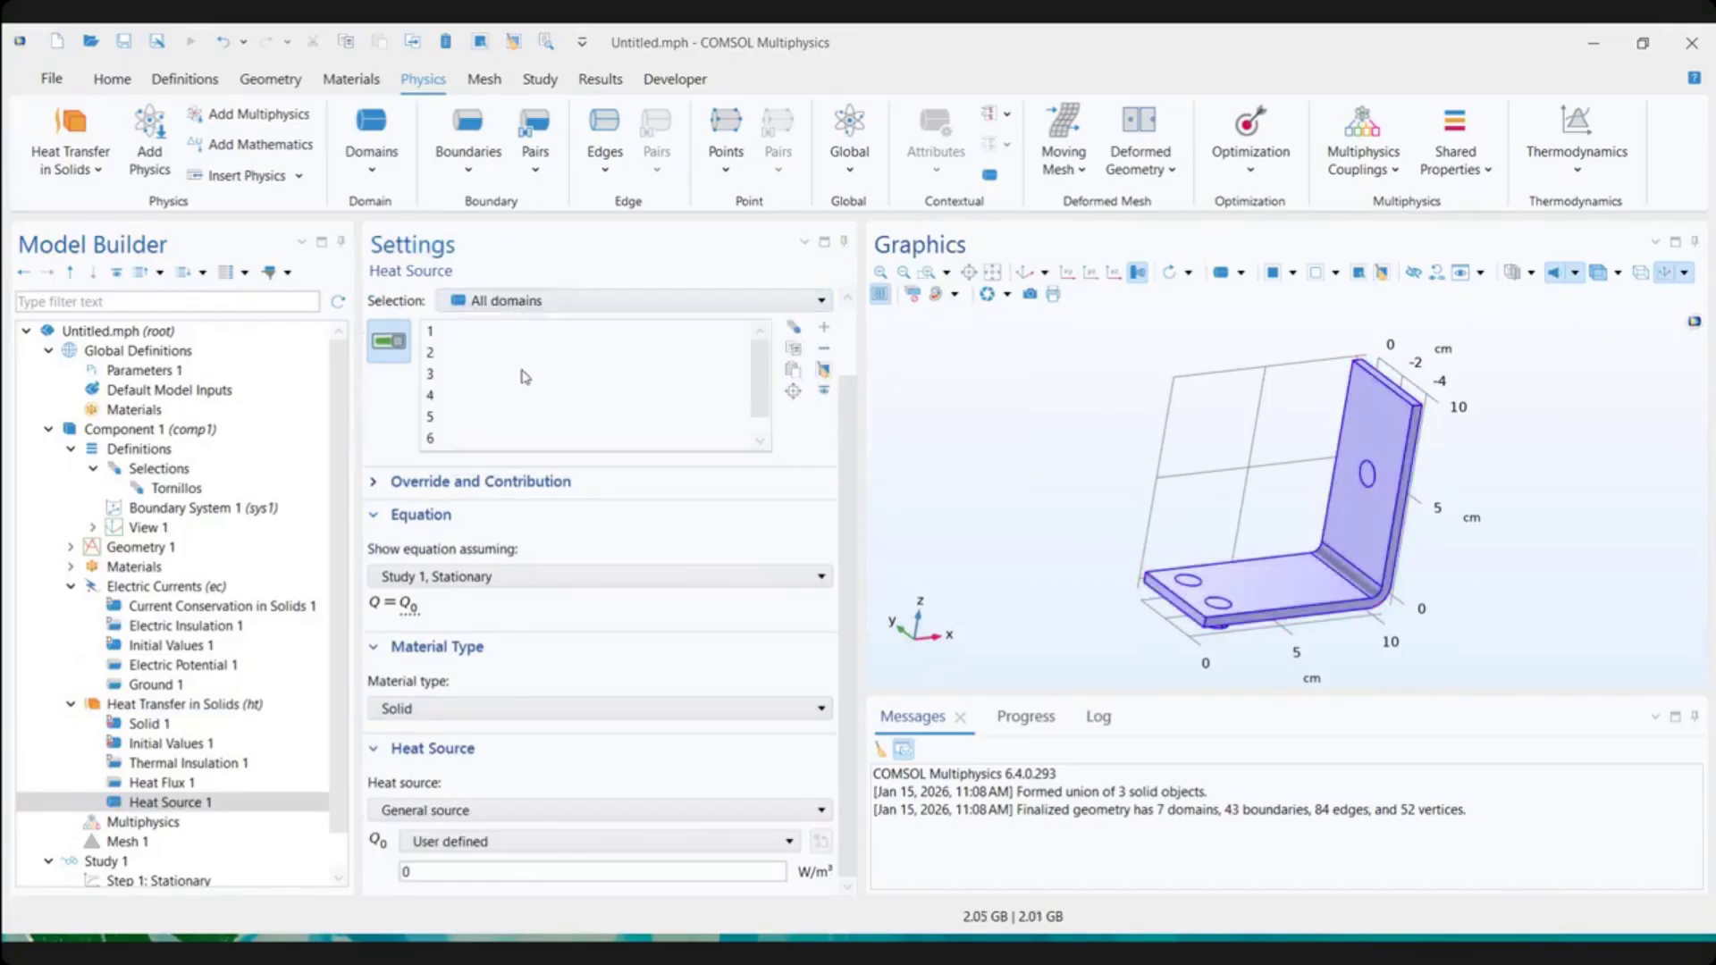
pyautogui.moveTo(1255, 542); pyautogui.dragTo(977, 408)
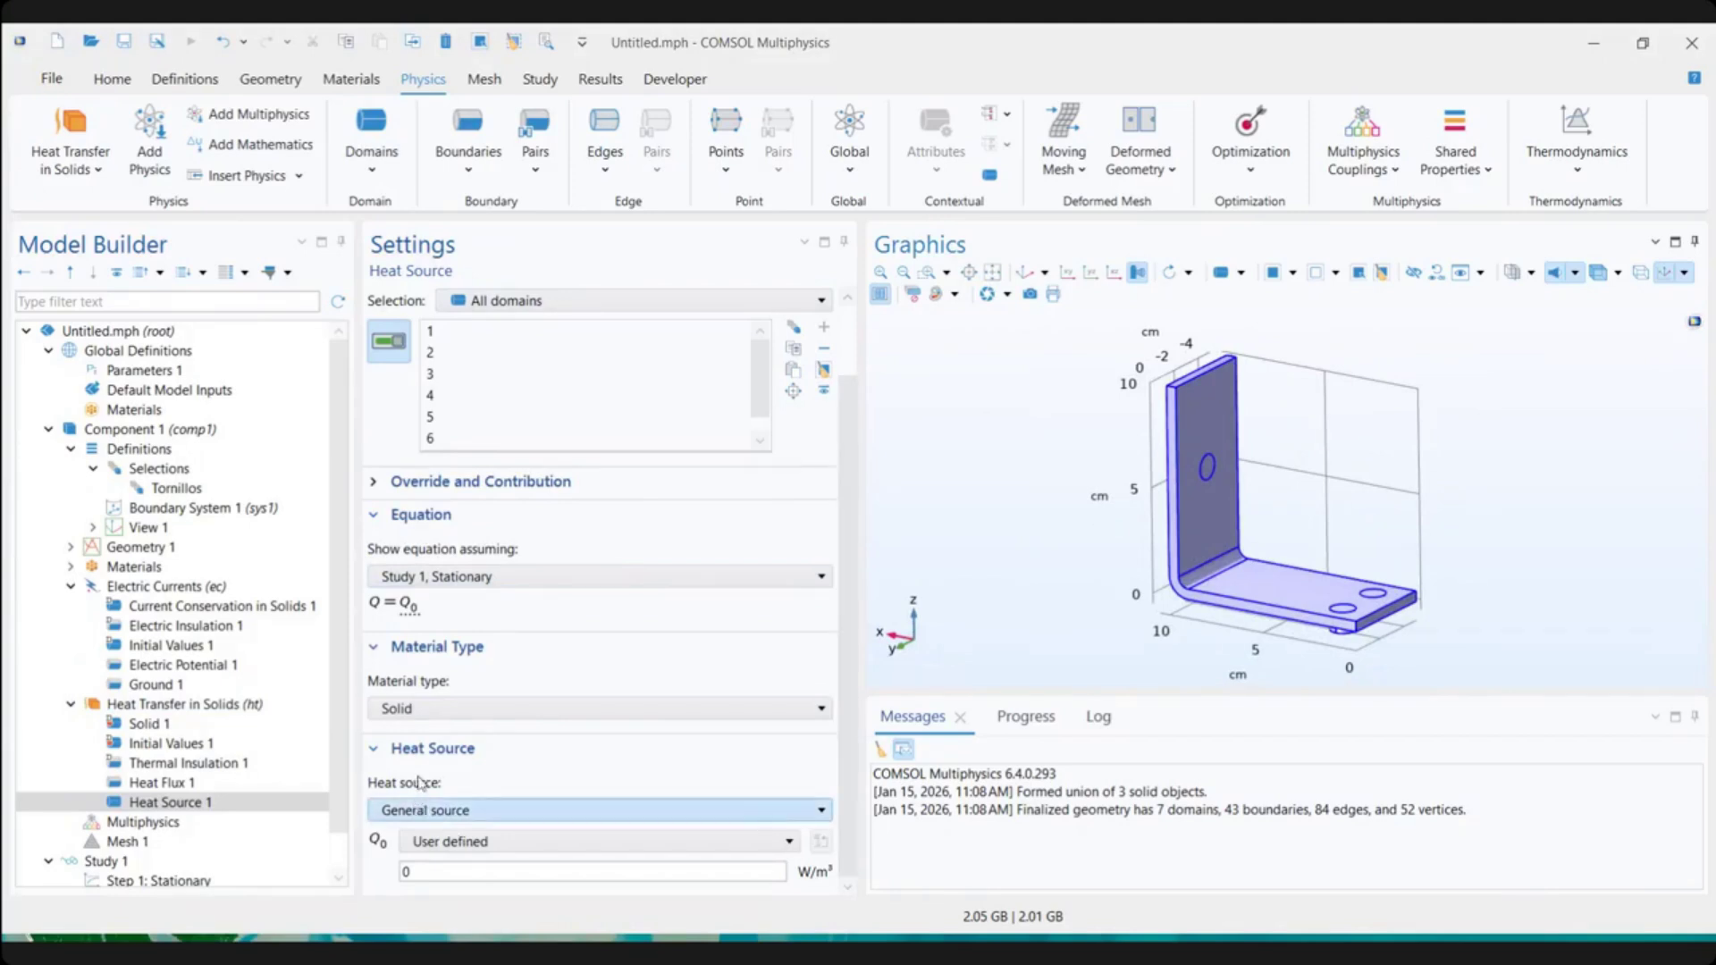
# Compare the equations of the Linear source and Heat rate types for the heat source, then return to General source
pyautogui.click(416, 808)
pyautogui.click(436, 827)
pyautogui.click(466, 841)
pyautogui.click(463, 808)
pyautogui.click(463, 807)
pyautogui.click(460, 850)
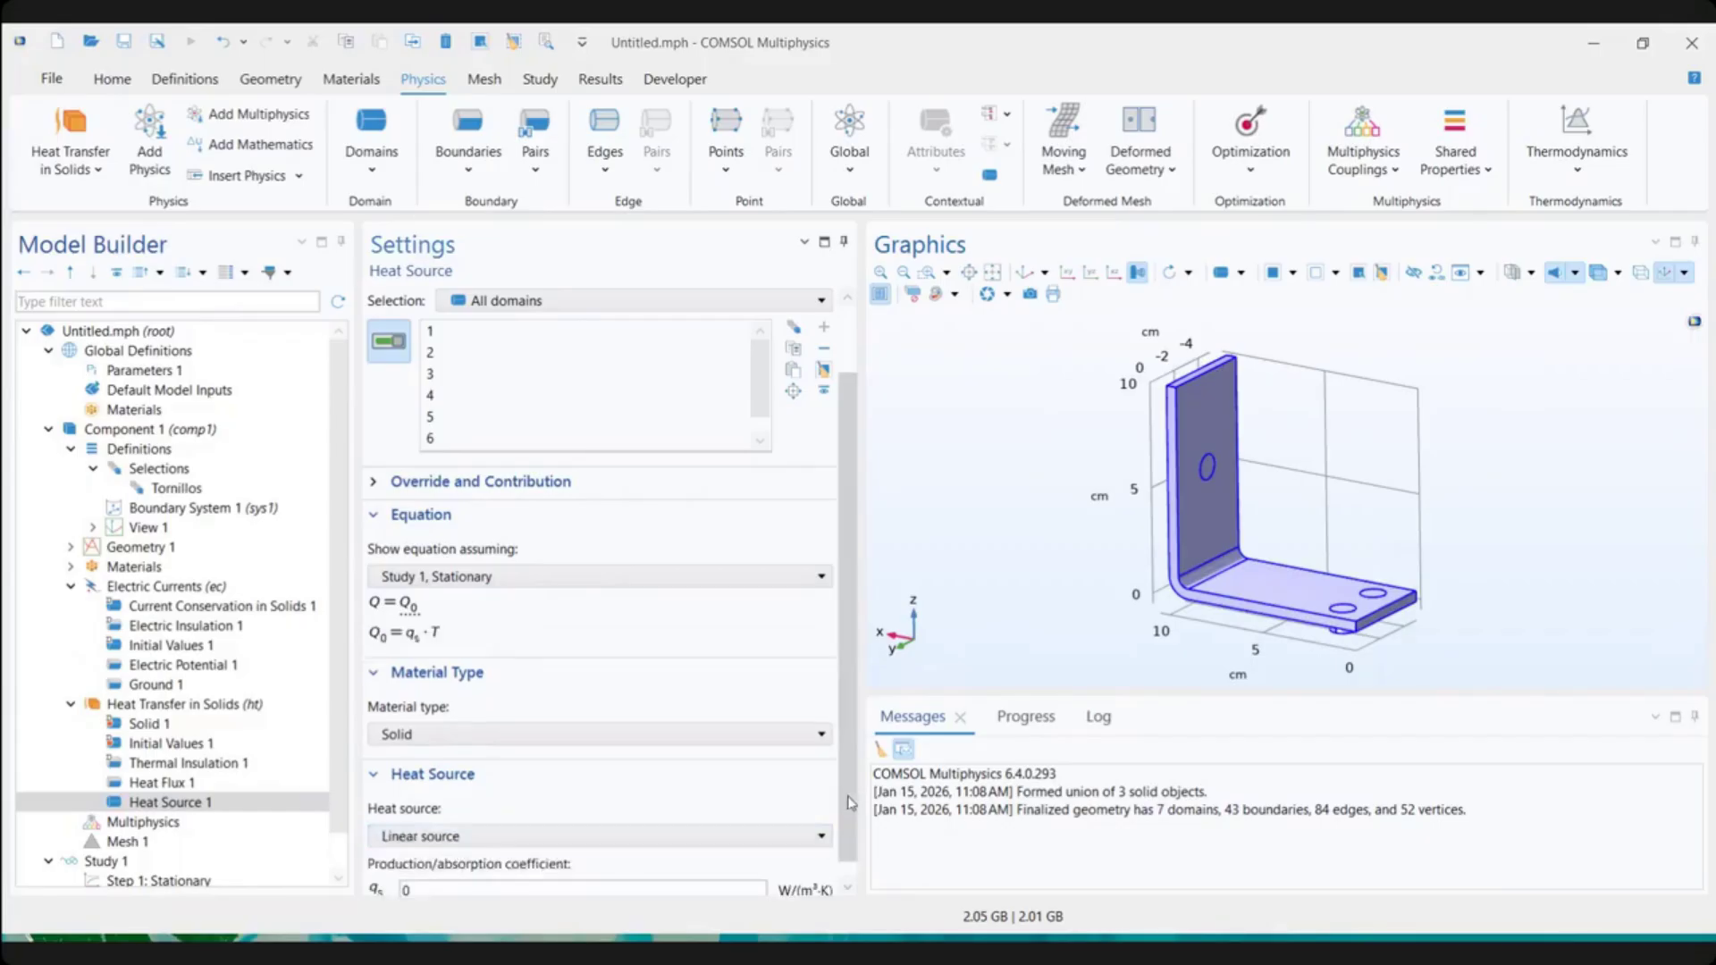
pyautogui.scroll(-1, 848, 796)
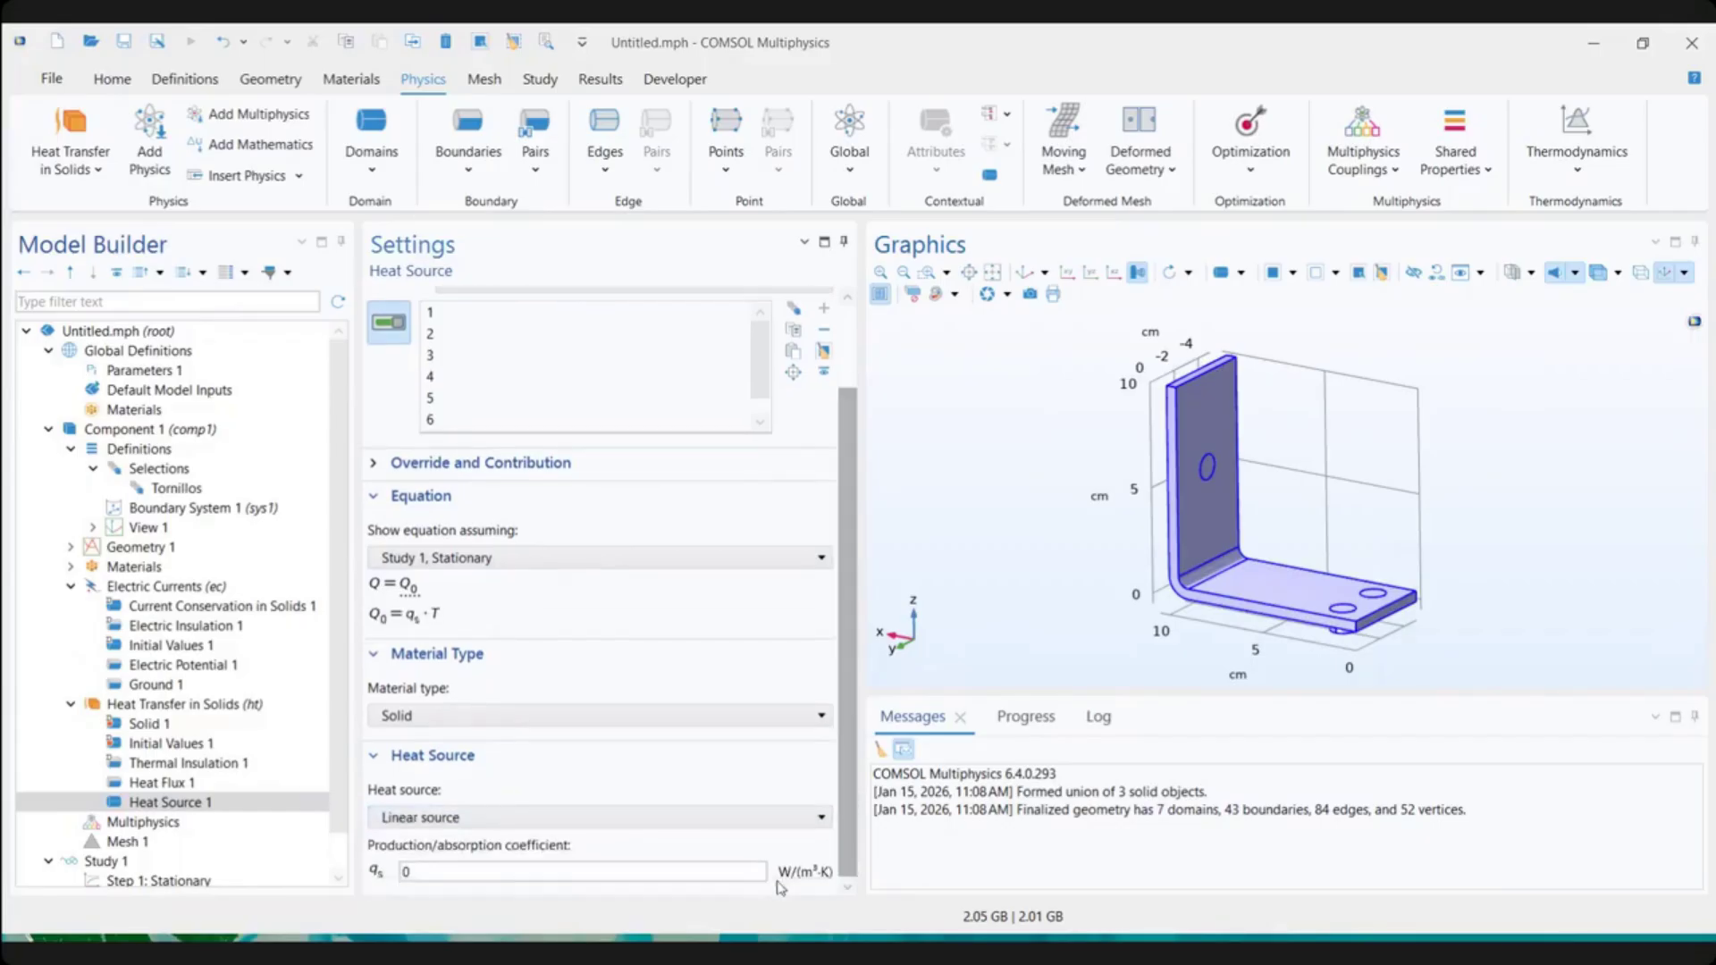
pyautogui.click(462, 818)
pyautogui.click(419, 881)
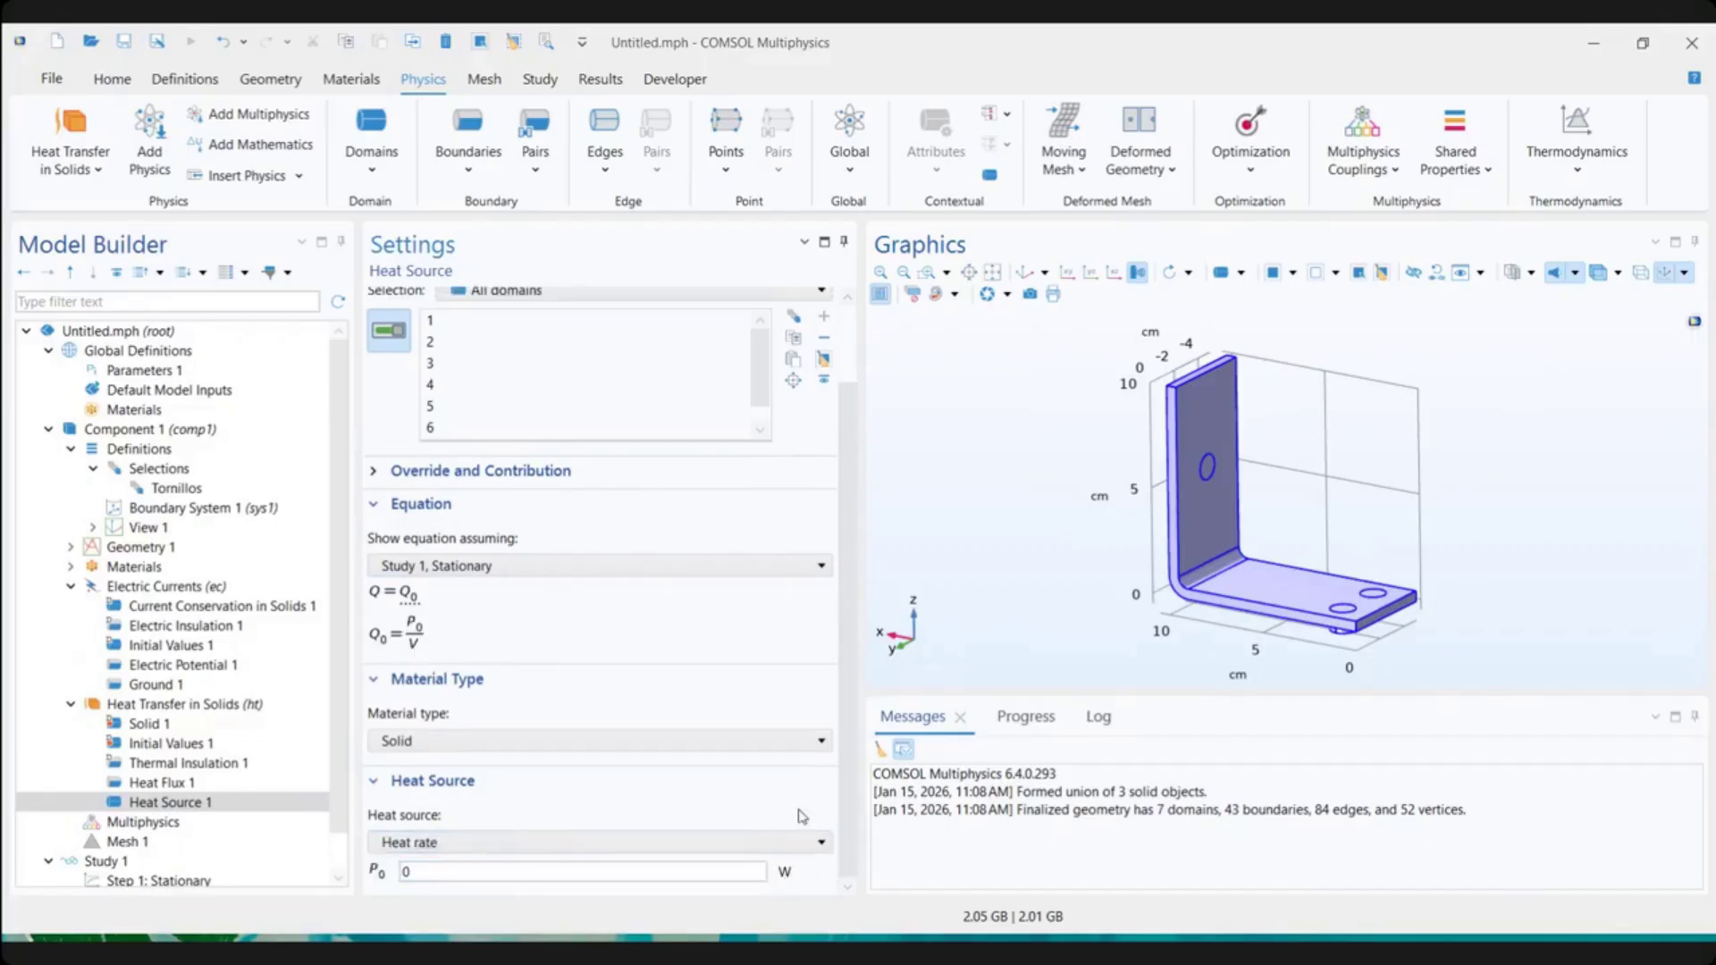
pyautogui.click(660, 844)
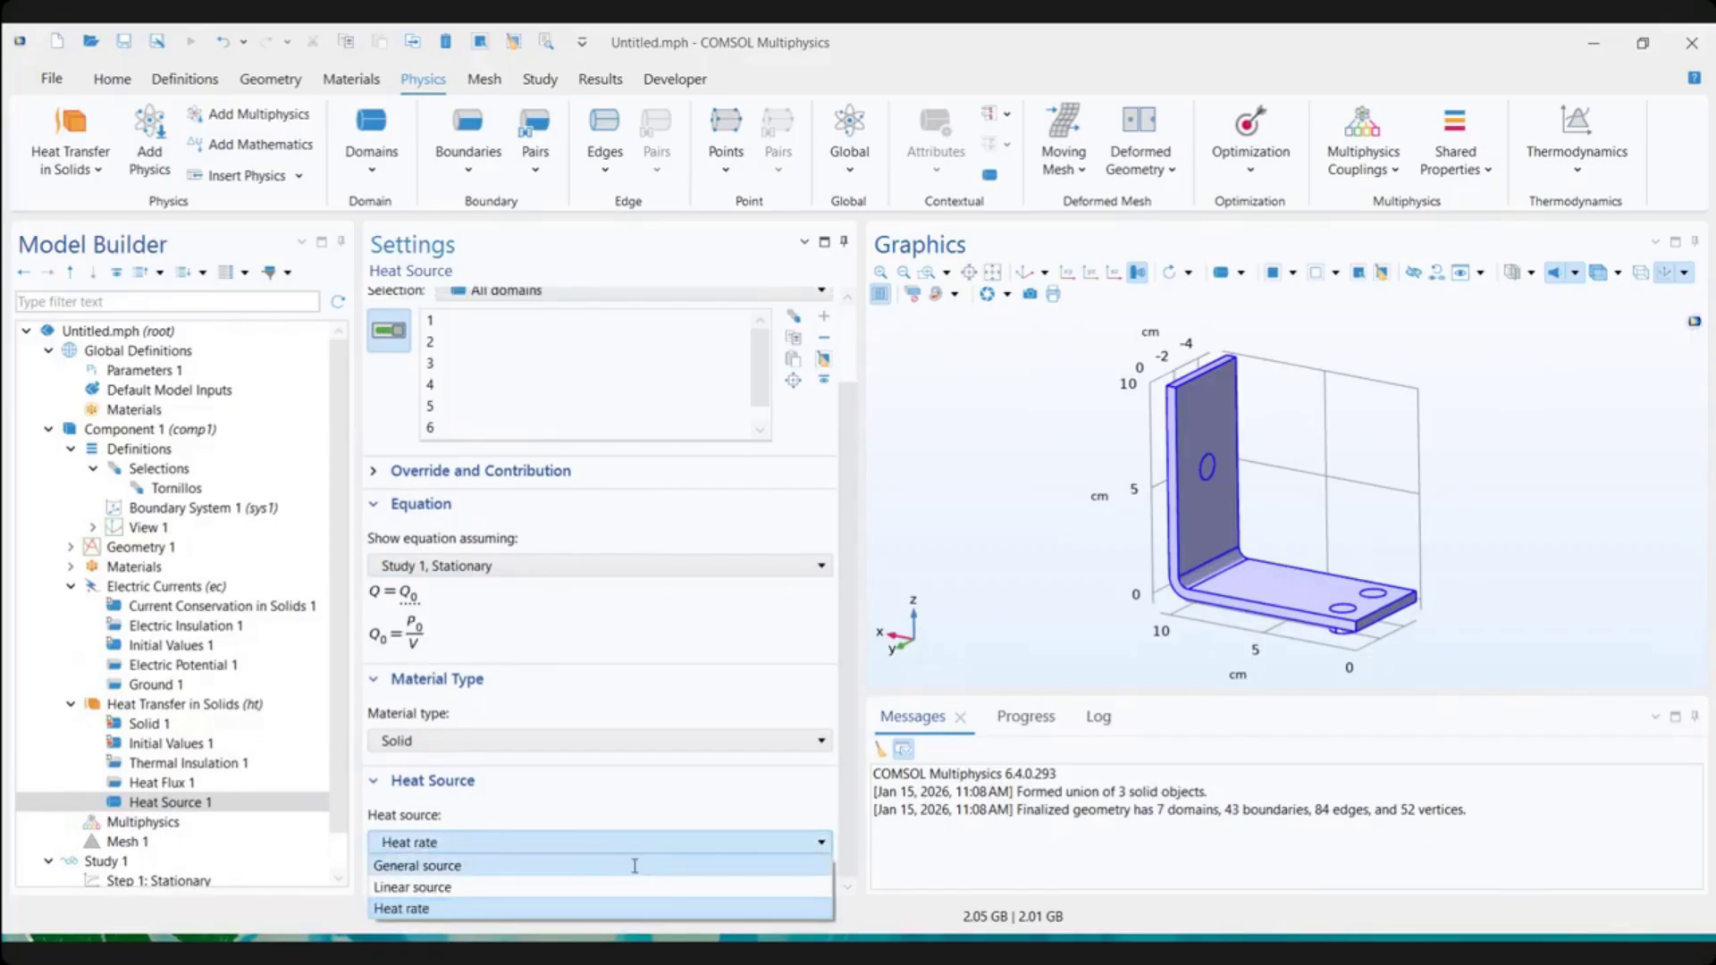
pyautogui.click(634, 867)
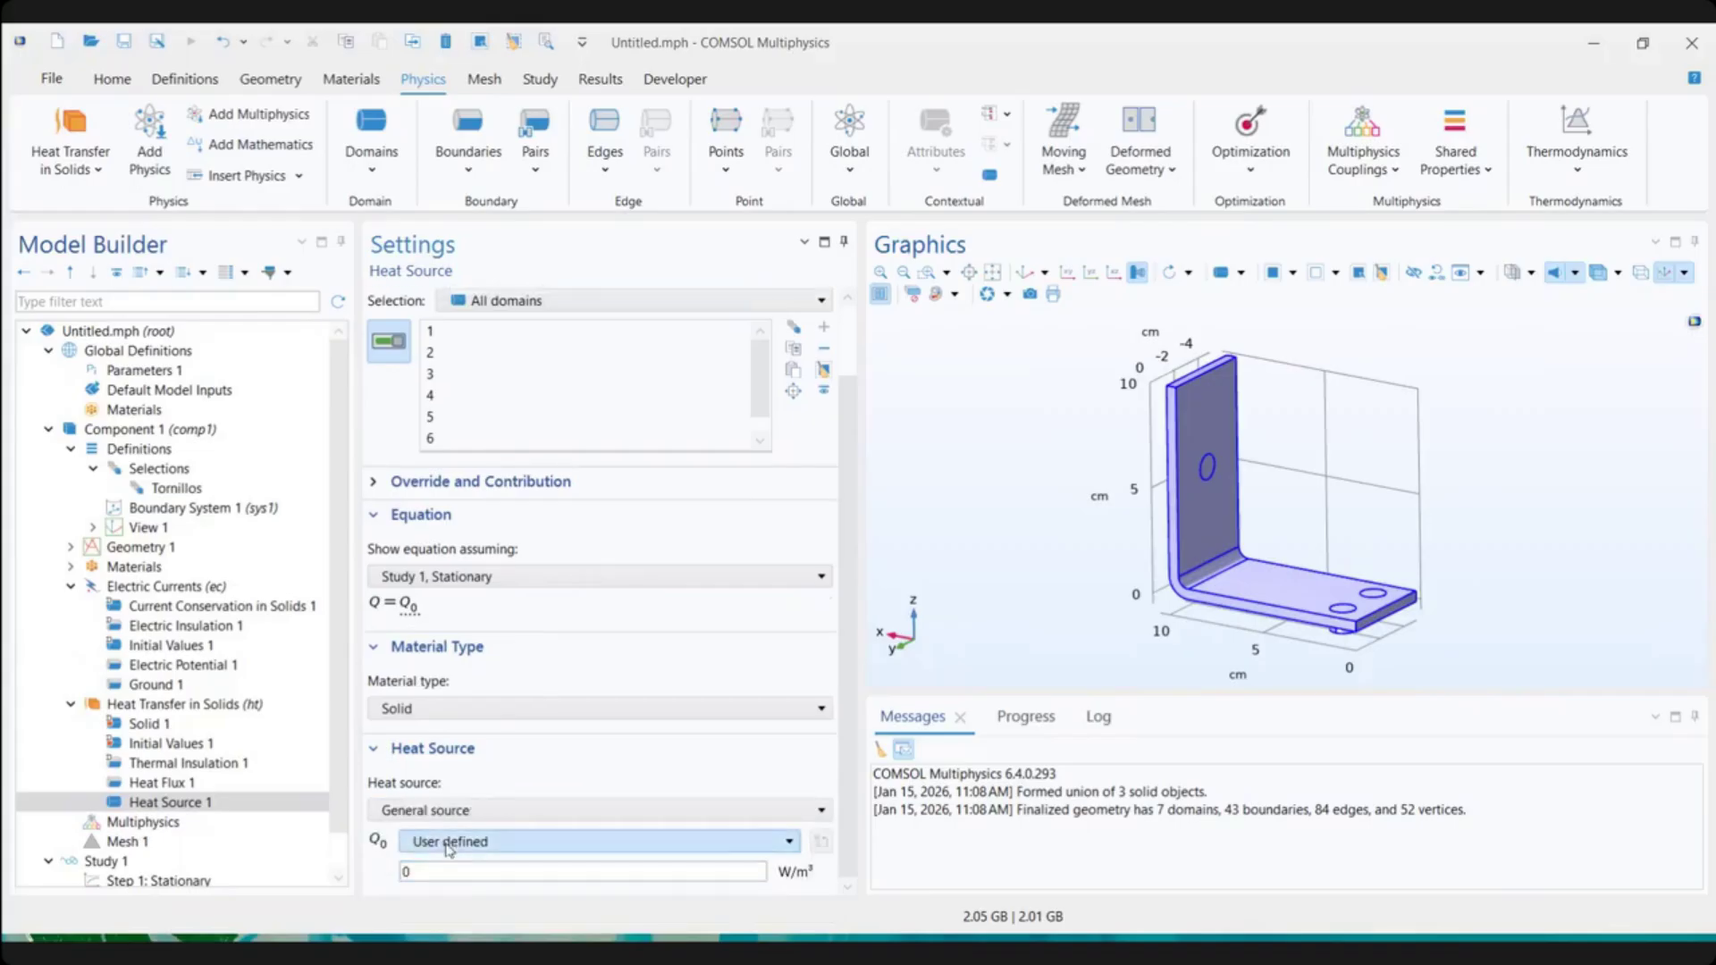
# Set the general heat source Q0 to Volumetric loss density, electromagnetic (ec)
pyautogui.doubleClick(406, 871)
pyautogui.click(561, 844)
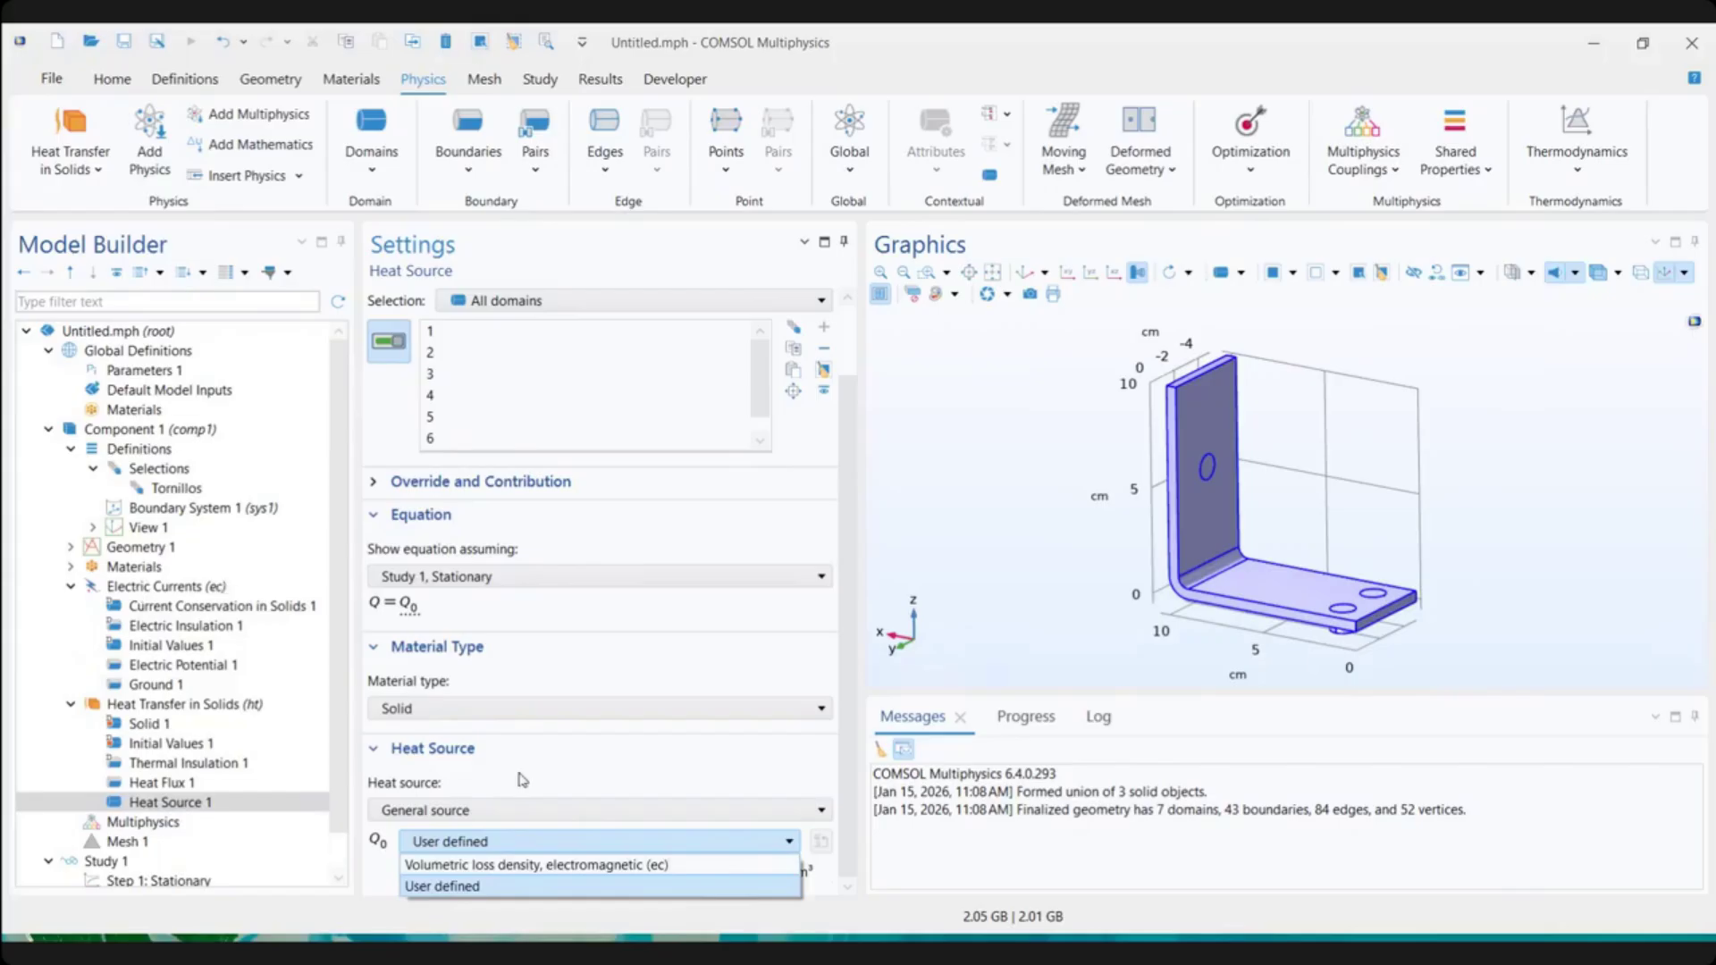
pyautogui.click(547, 864)
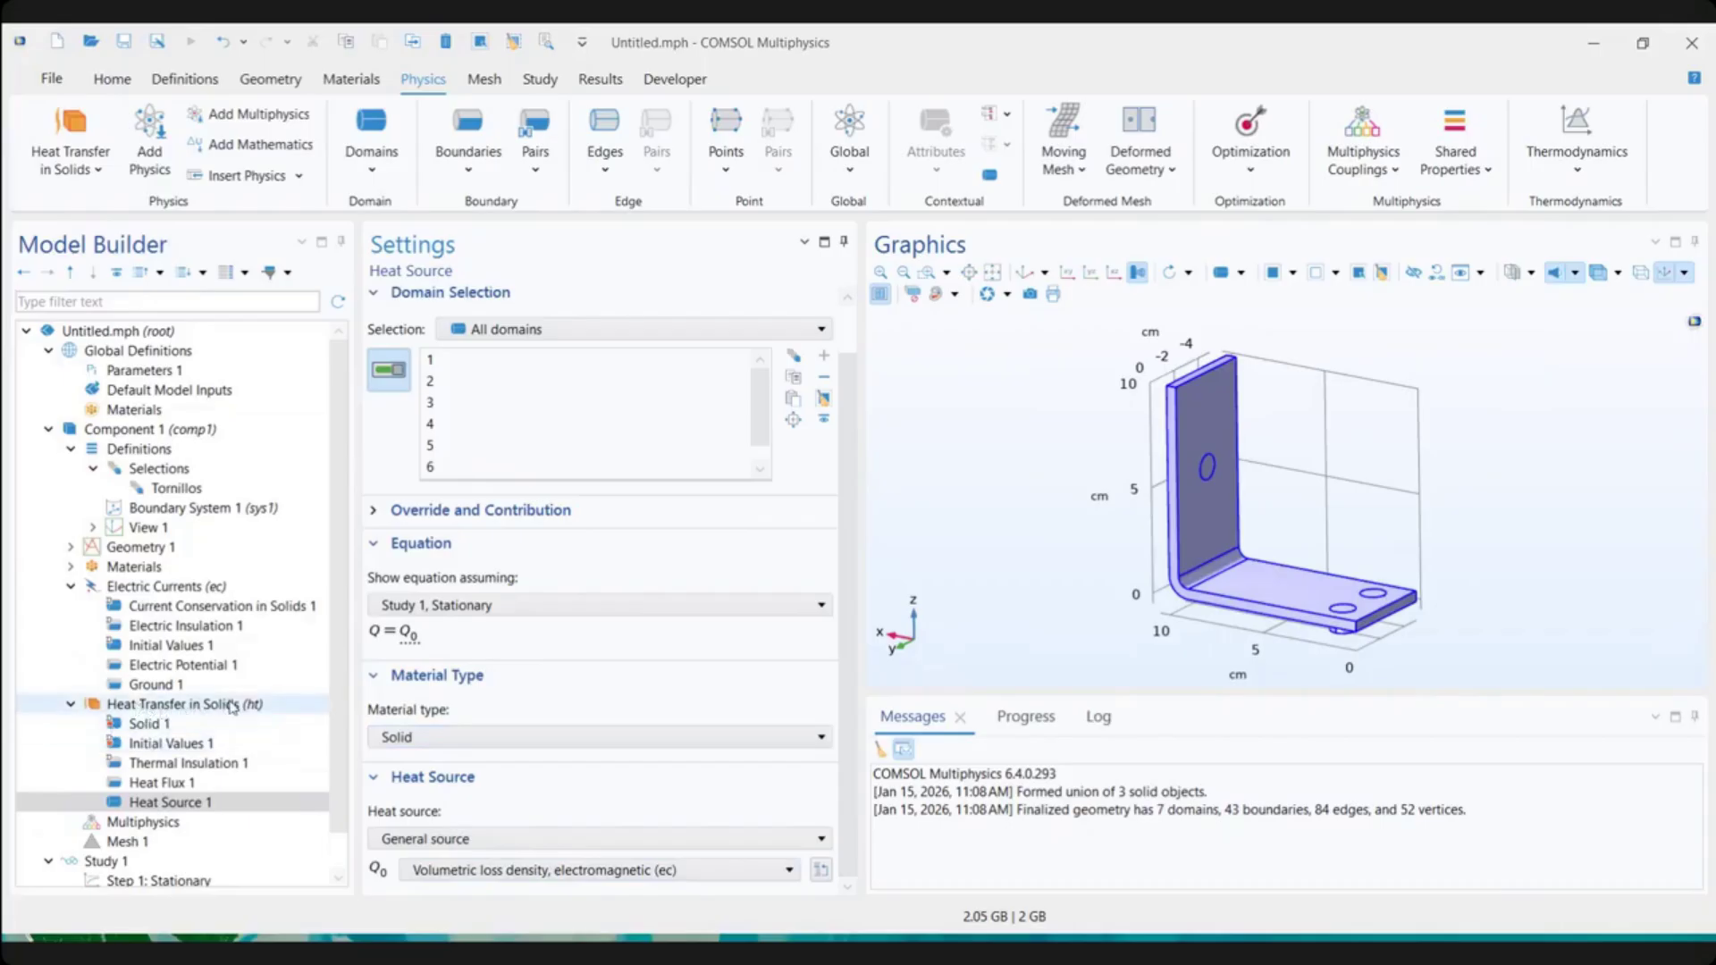
# Review the Heat Source and Heat Flux settings under Heat Transfer in Solids
pyautogui.click(189, 799)
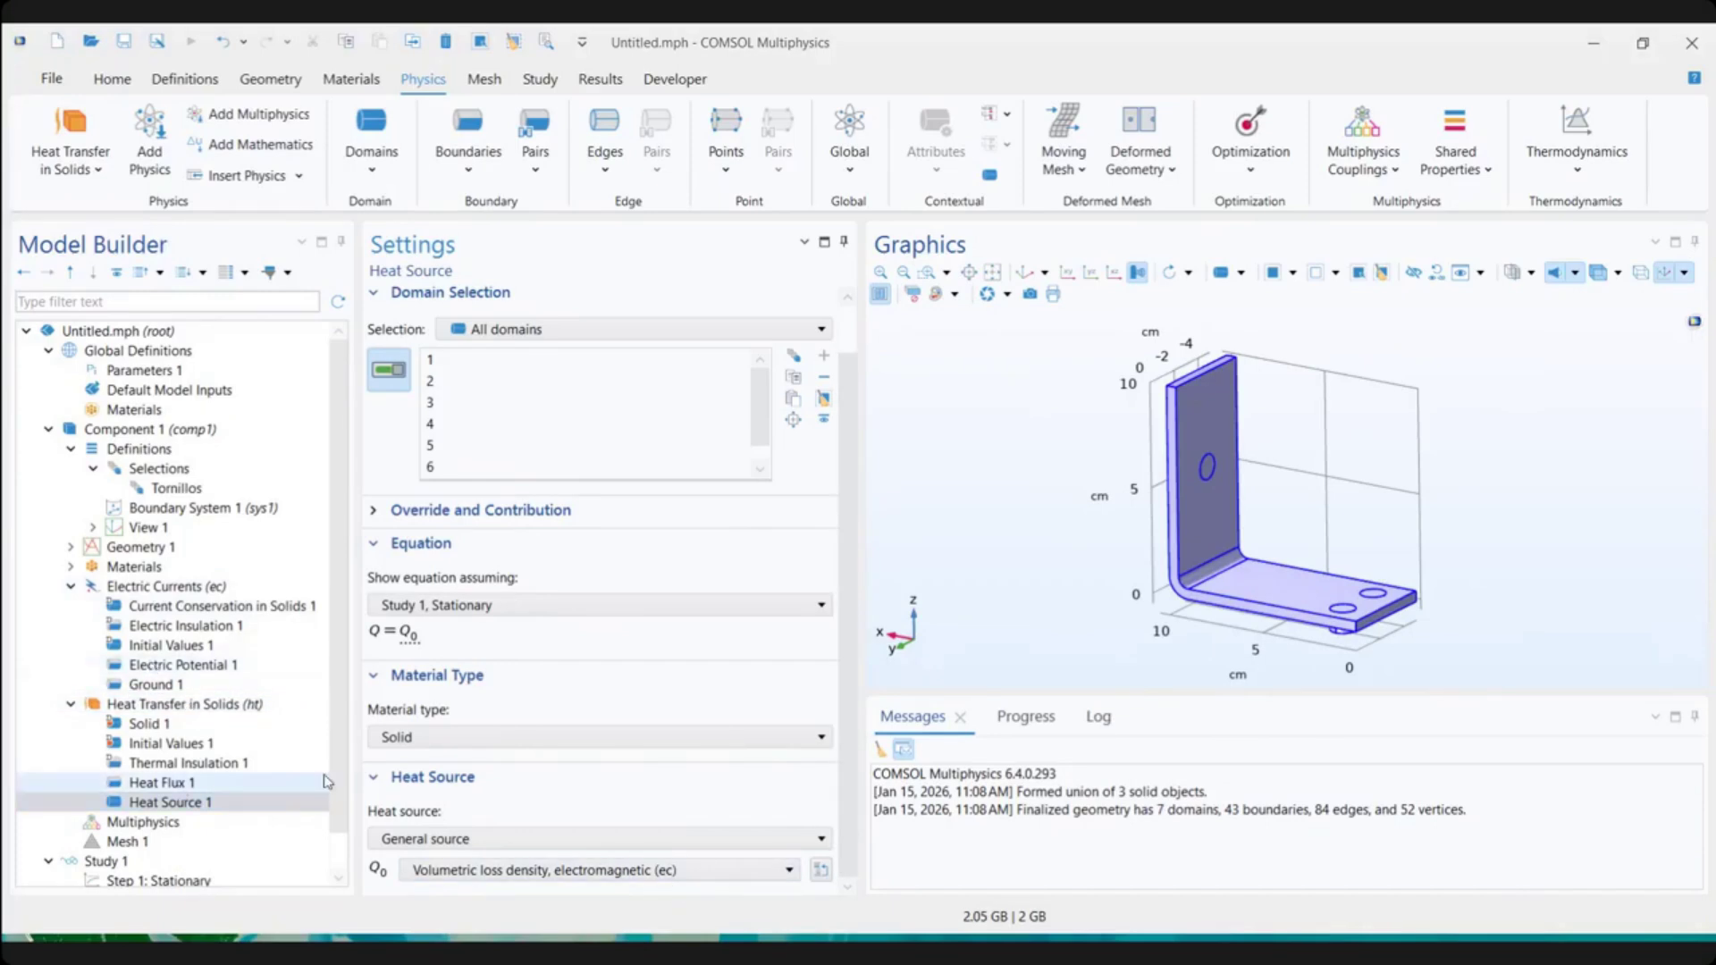
pyautogui.scroll(-1, 152, 791)
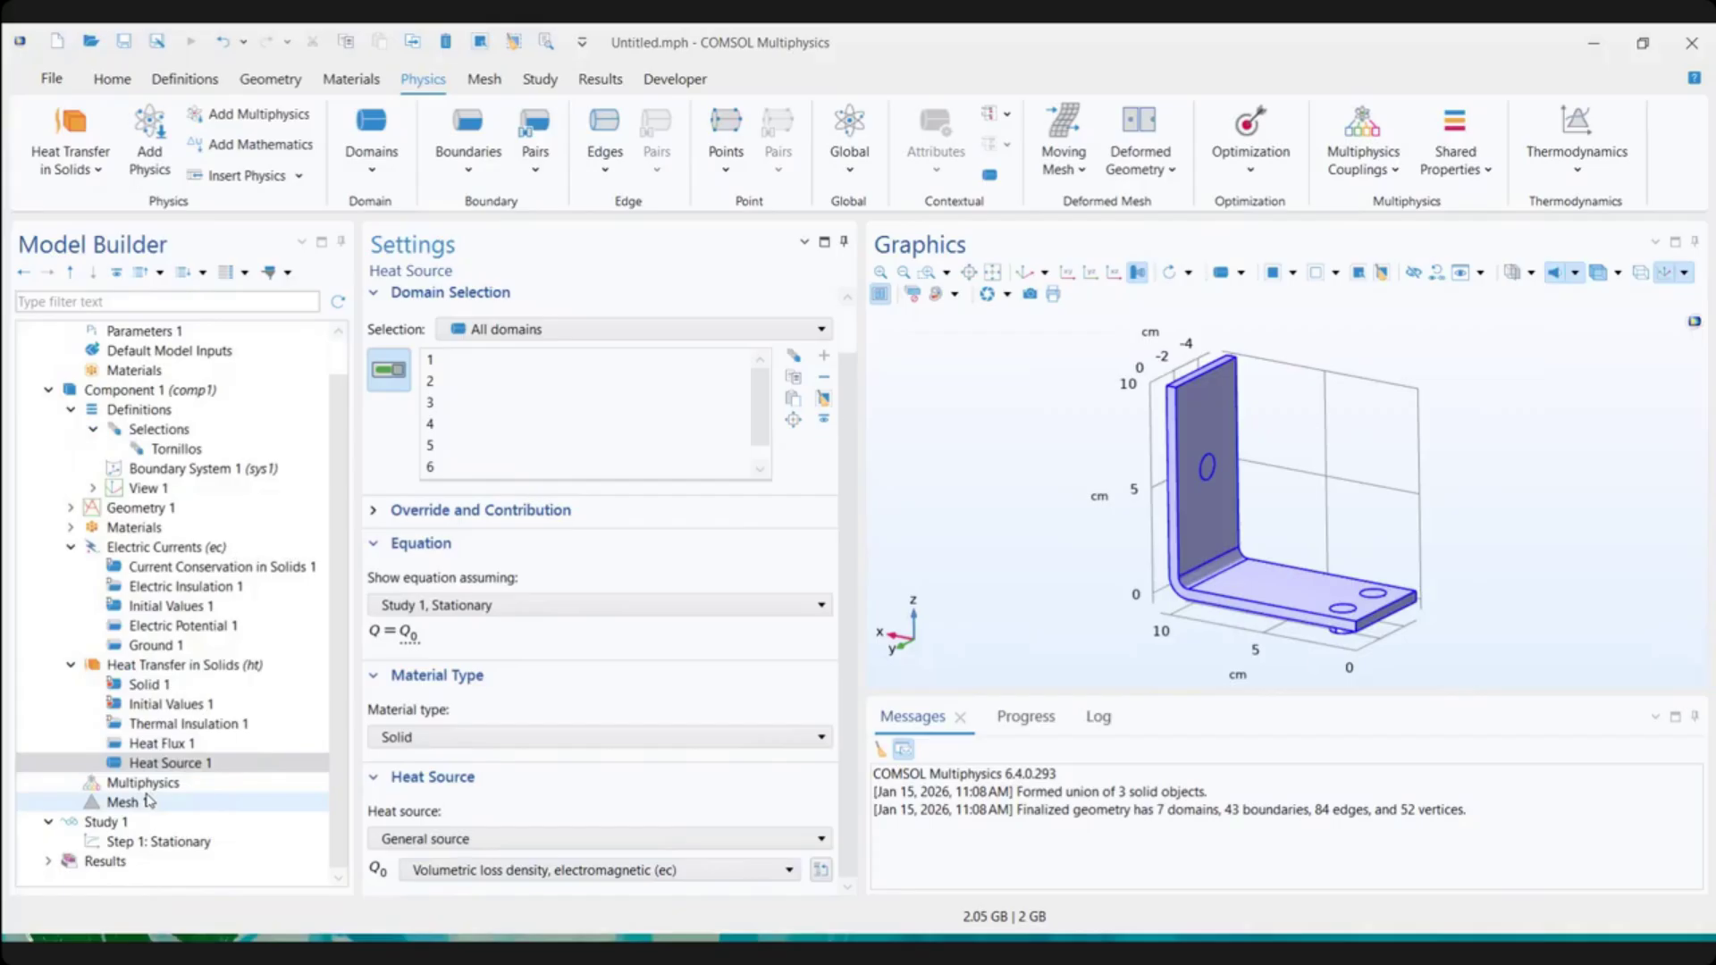
pyautogui.click(166, 745)
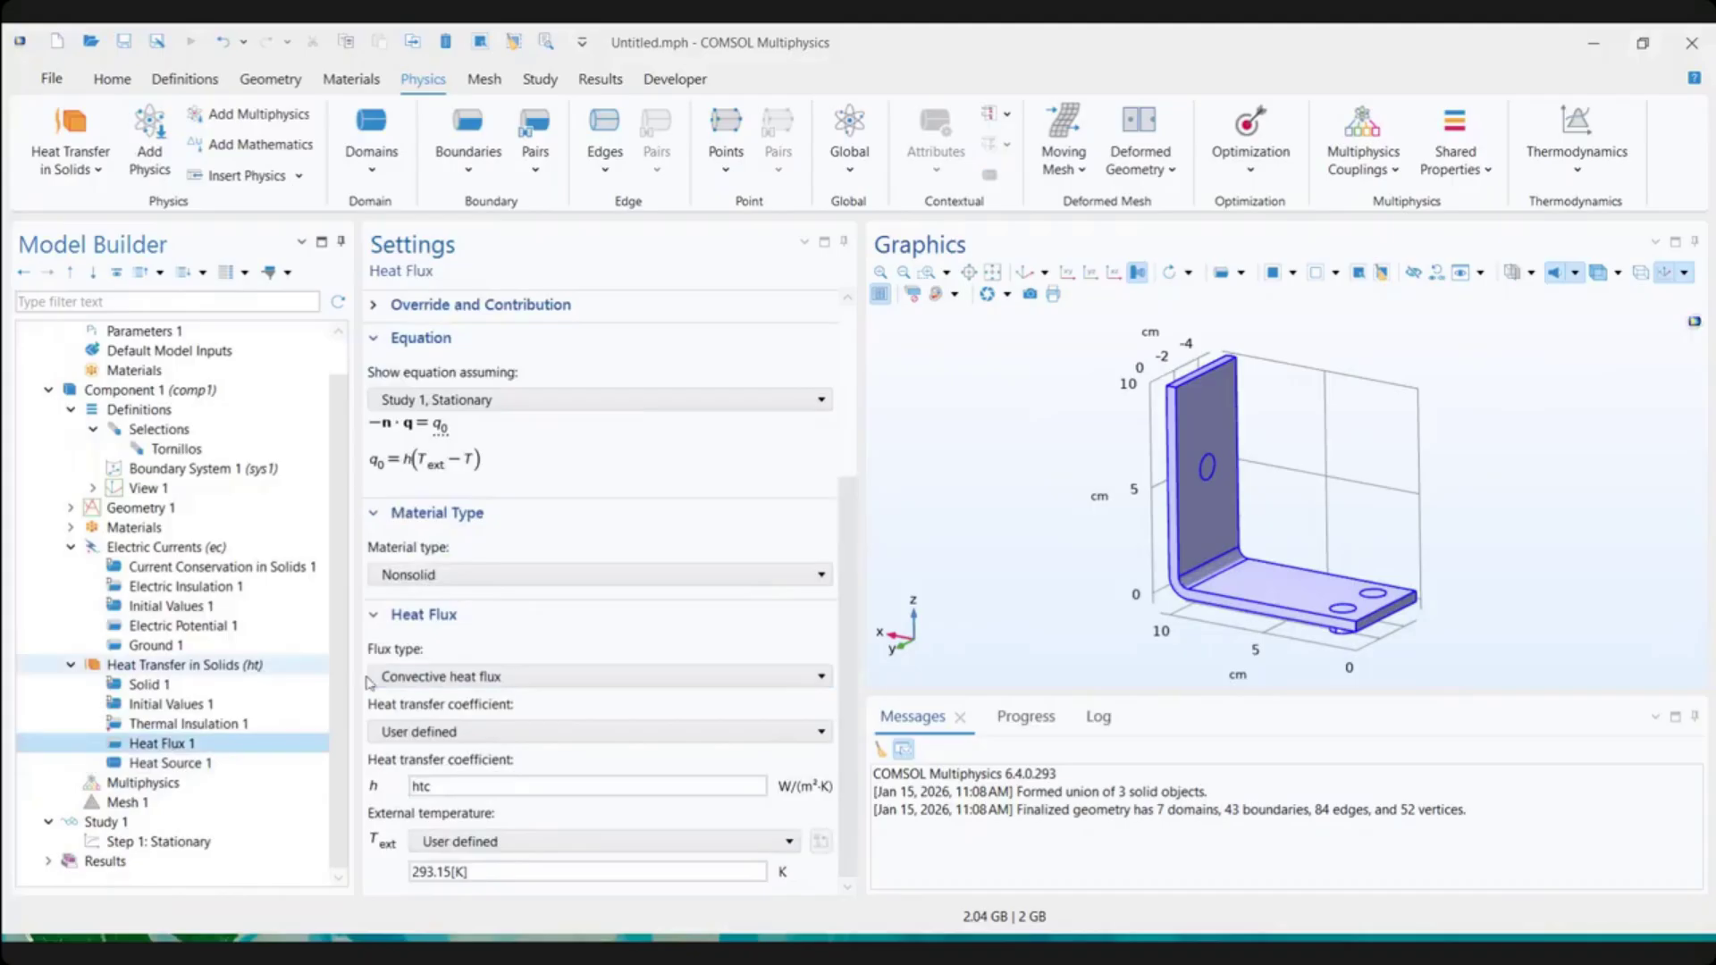
# Build the physics-controlled mesh with Normal element size and display it in the default 3D view
pyautogui.click(178, 803)
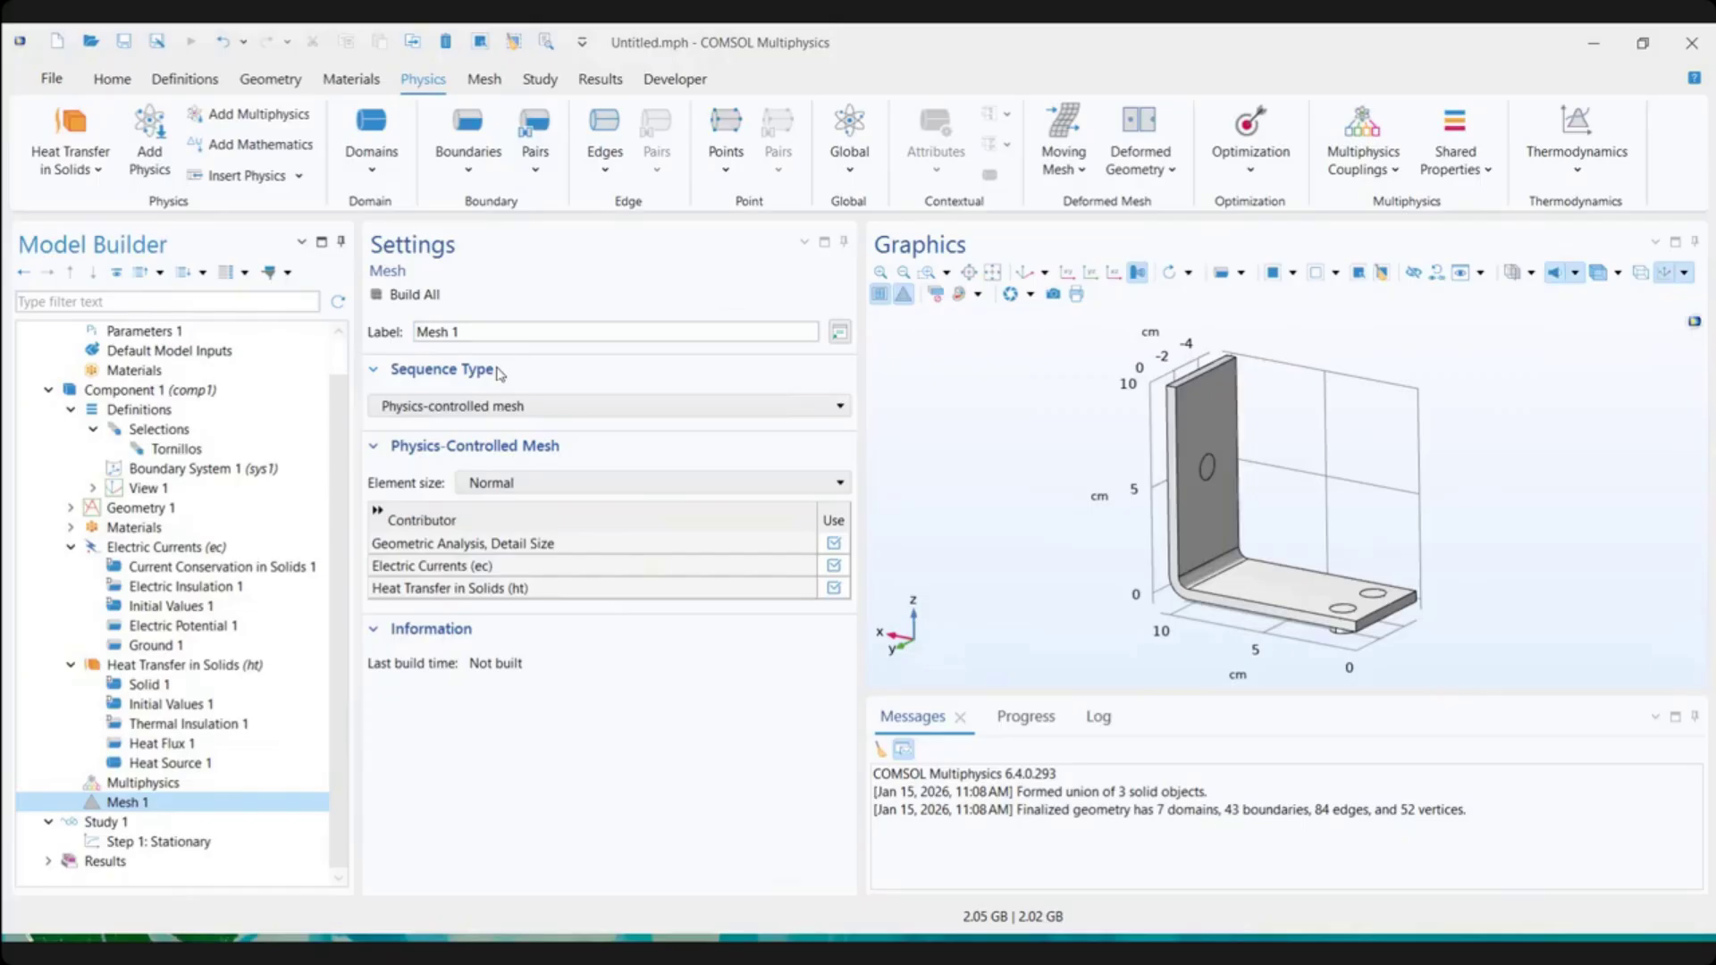
pyautogui.click(409, 294)
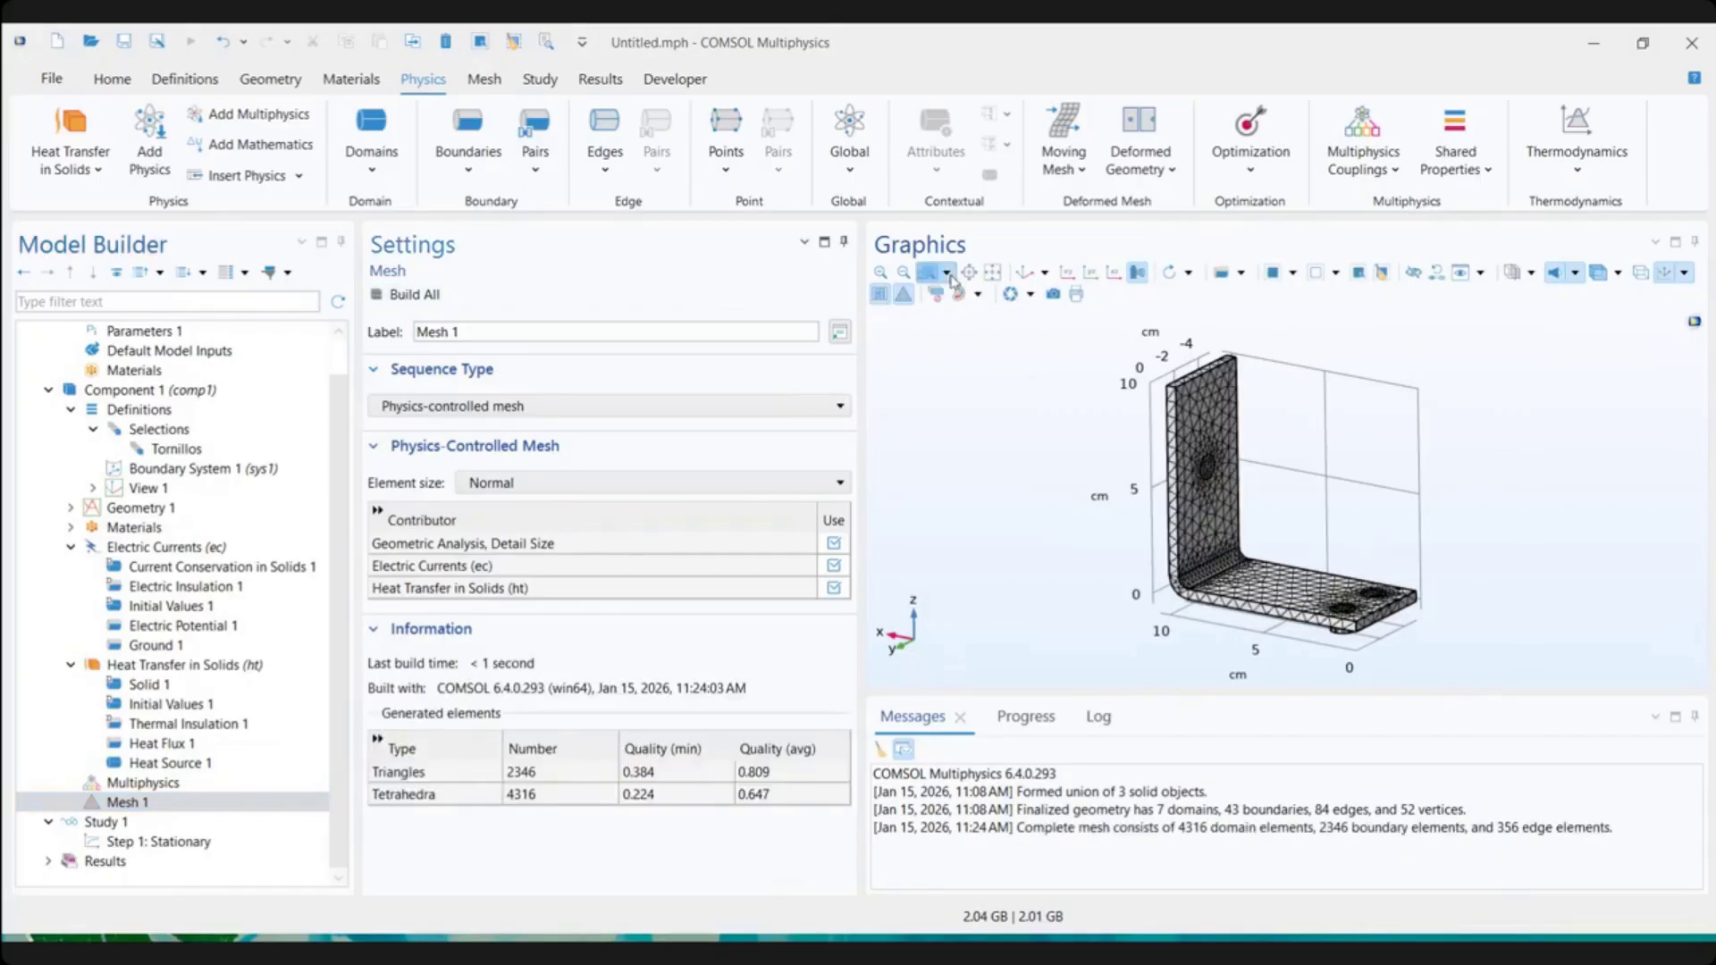
pyautogui.click(1024, 272)
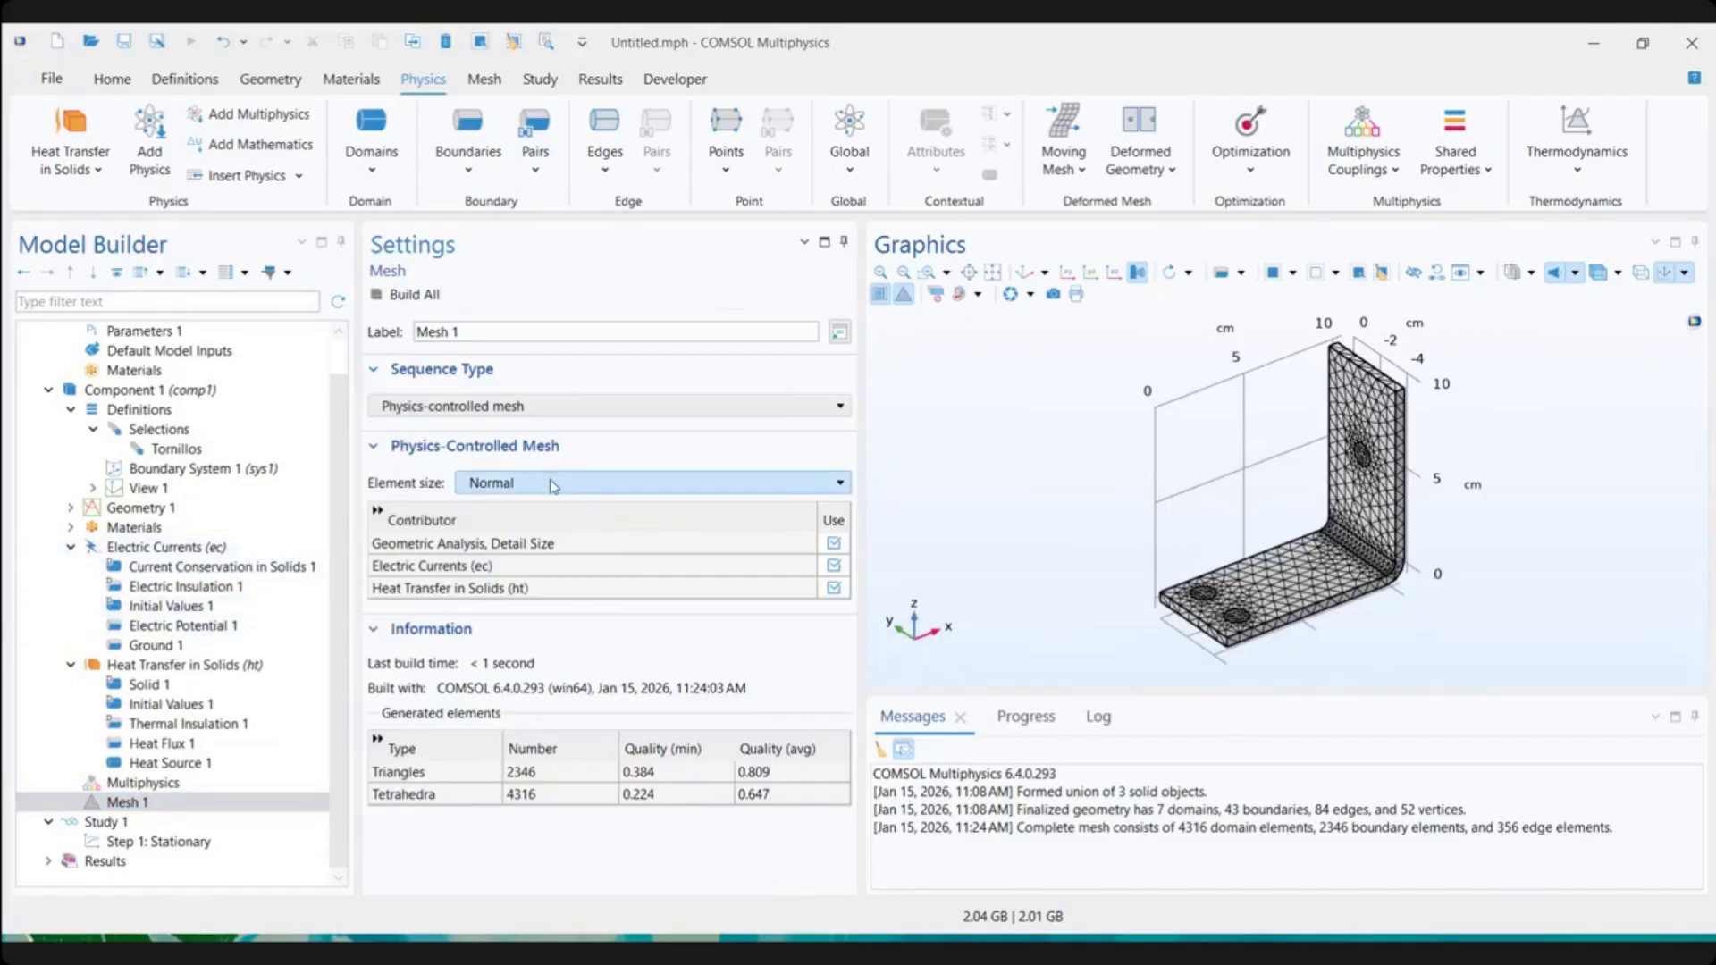
# Examine the available mesh element sizes, the sequence types and the quality of the generated elements
pyautogui.click(532, 485)
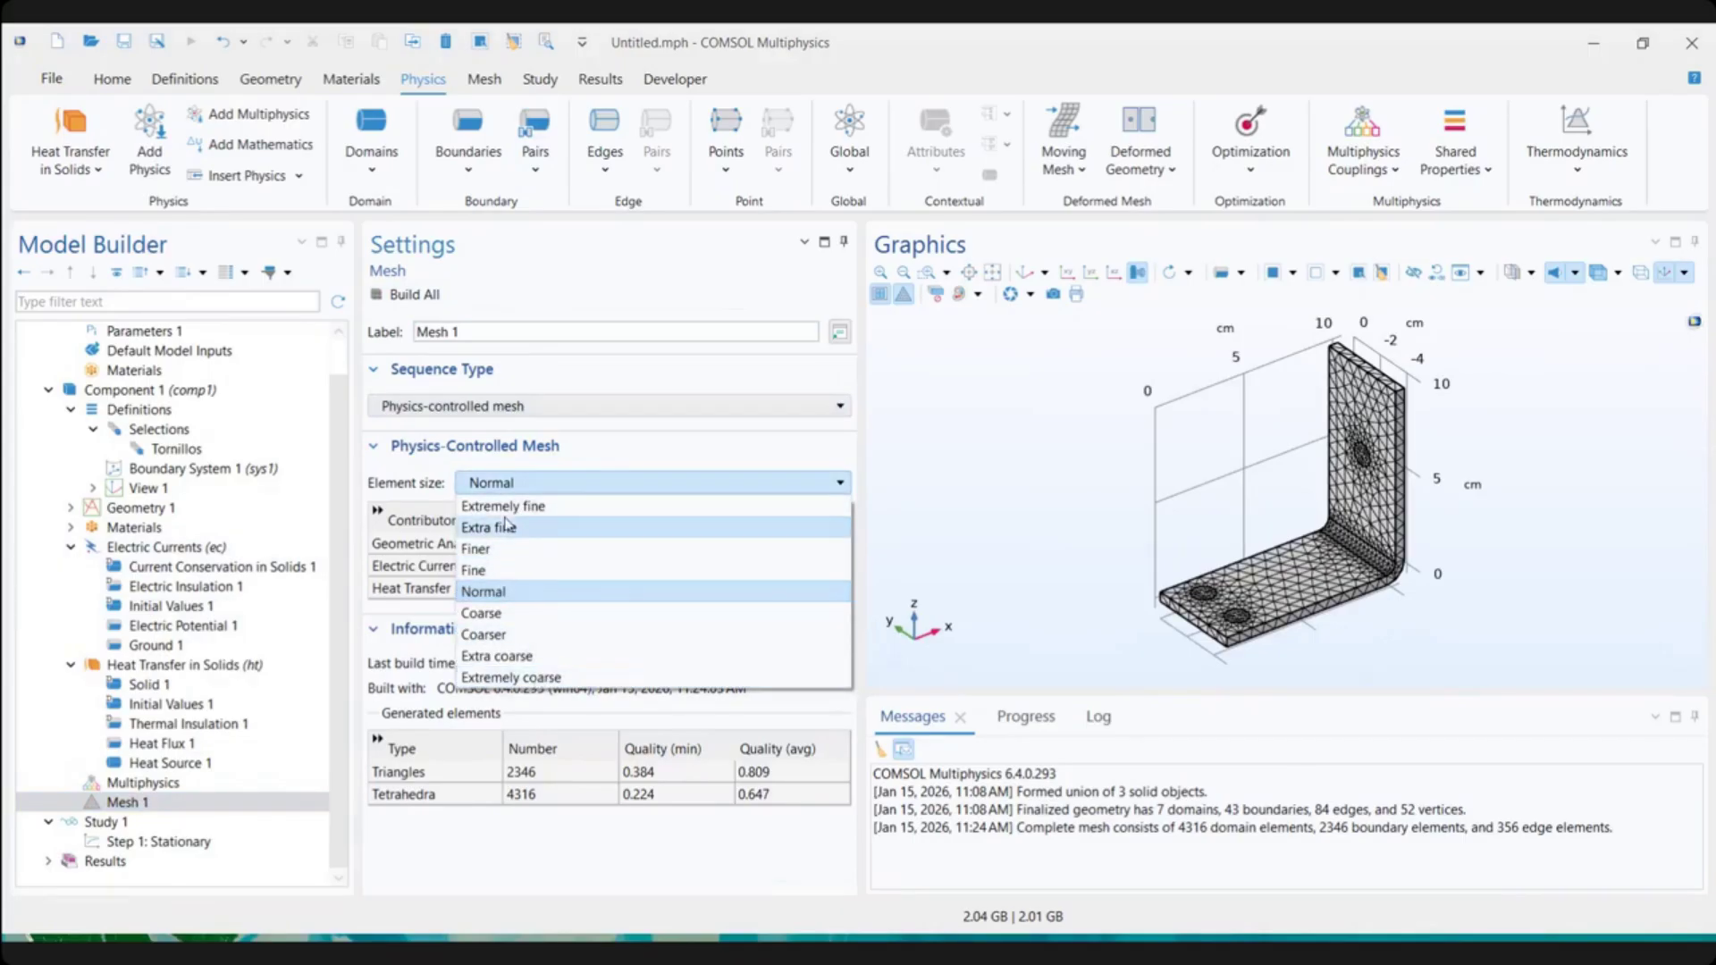
pyautogui.click(380, 487)
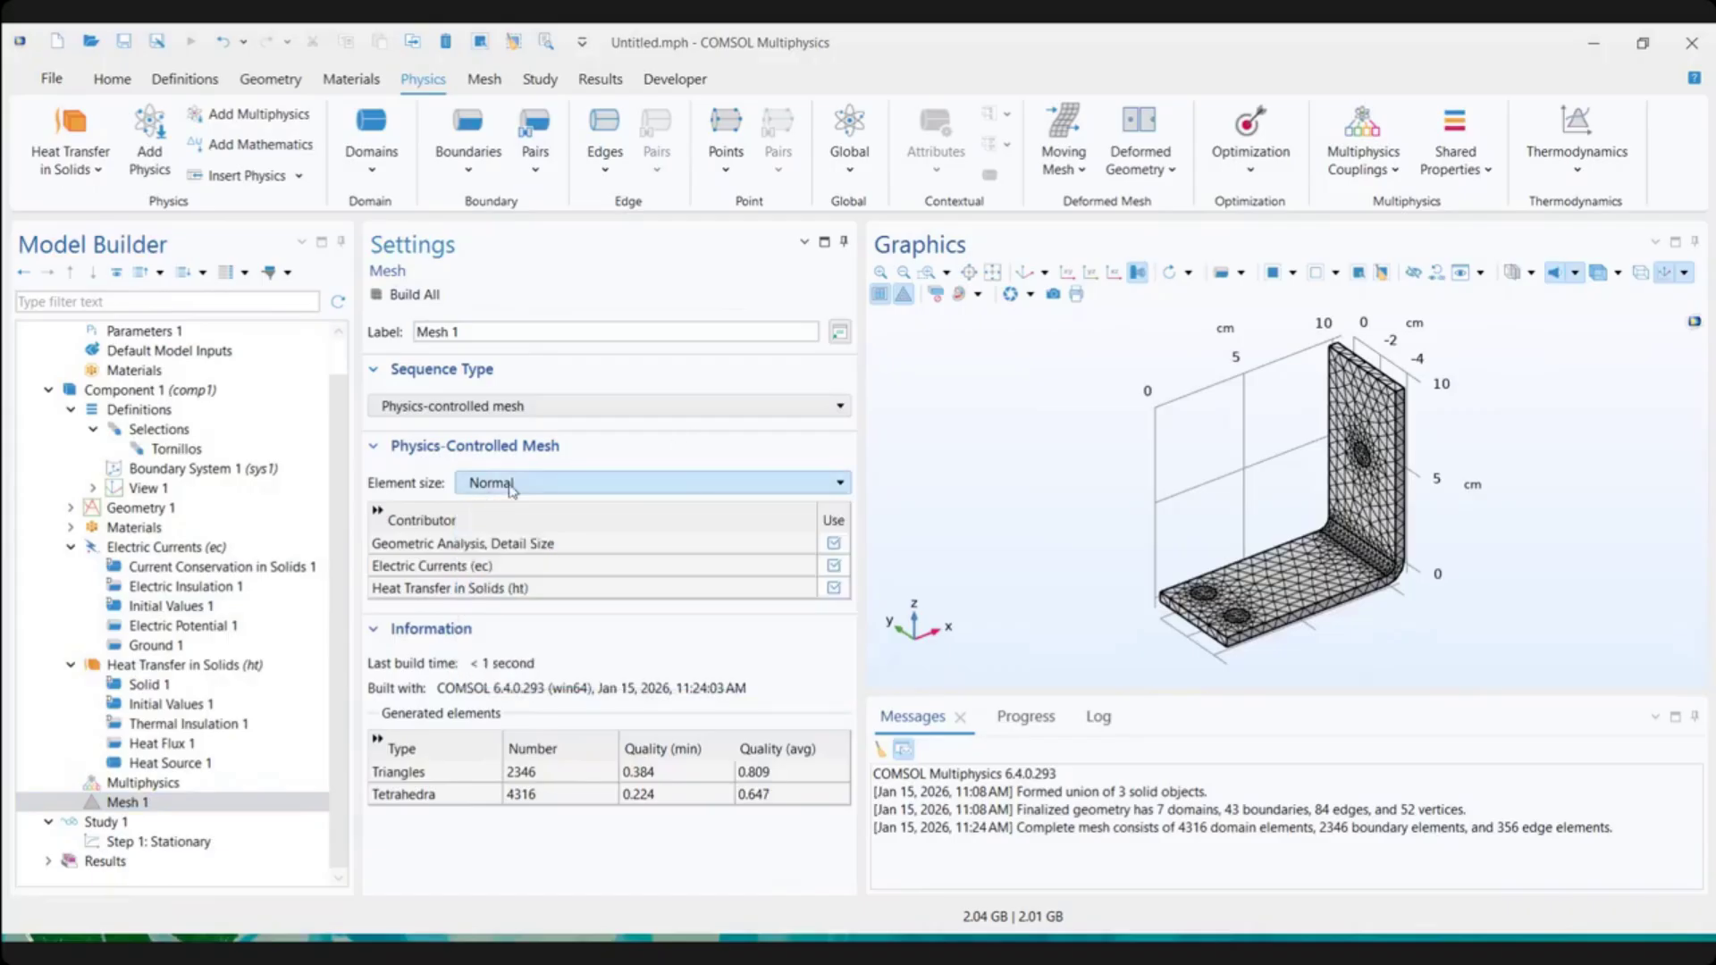
pyautogui.click(579, 414)
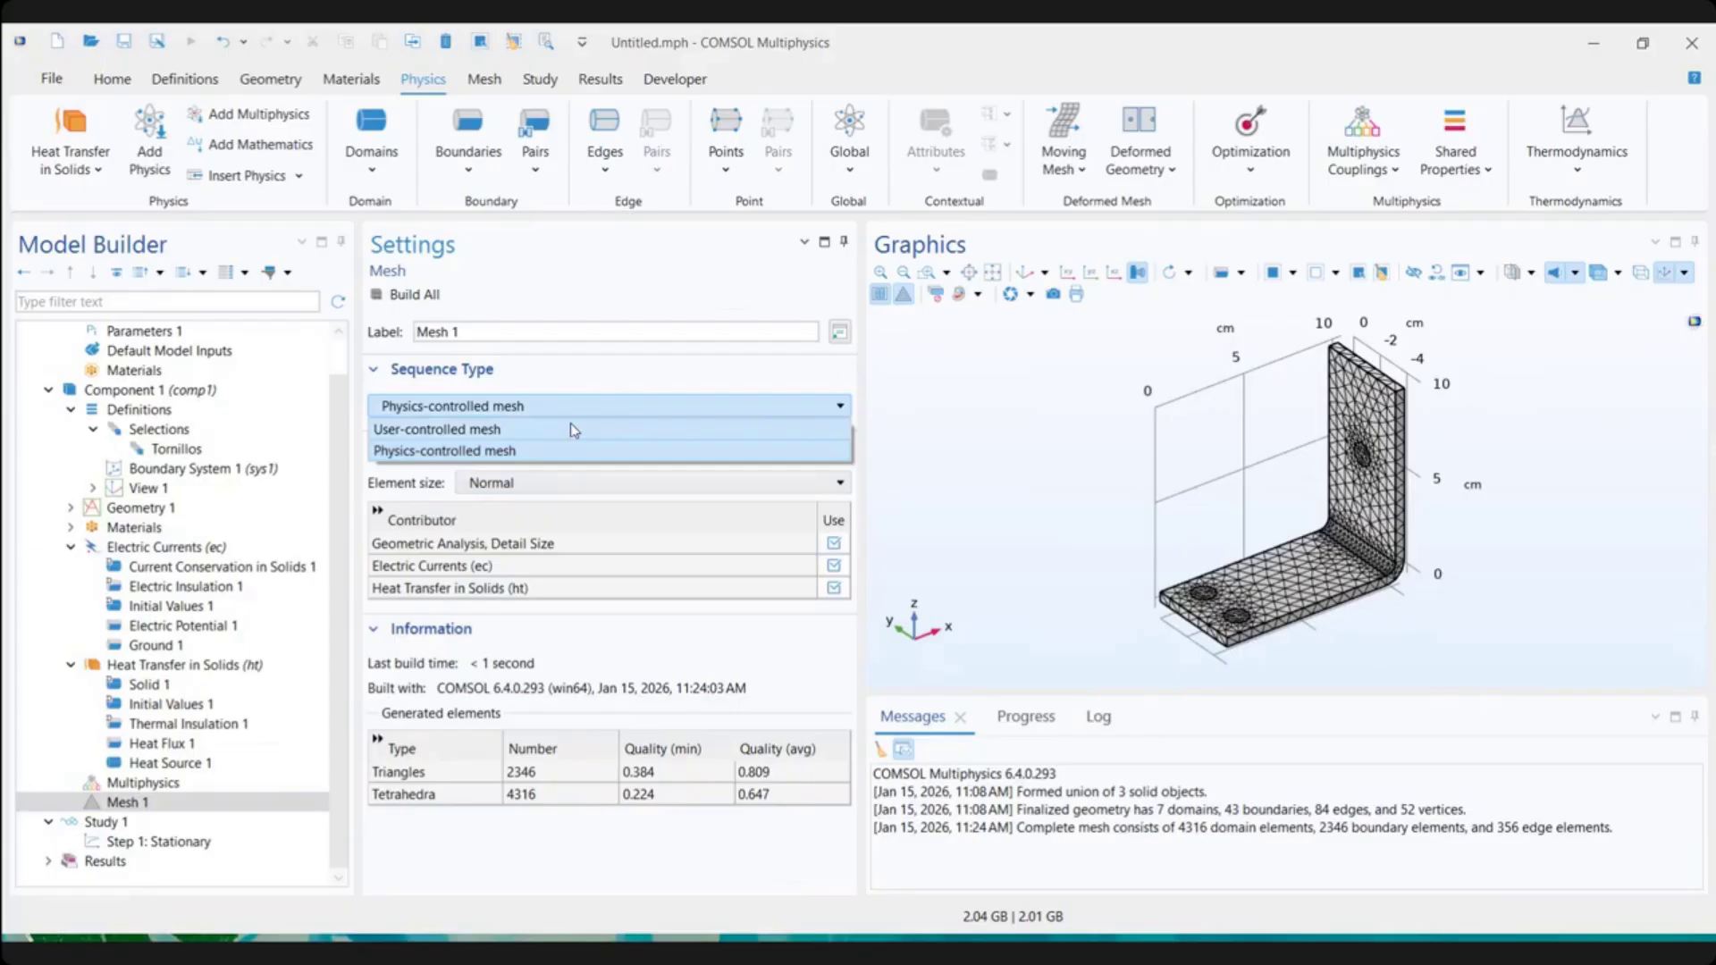
pyautogui.click(597, 397)
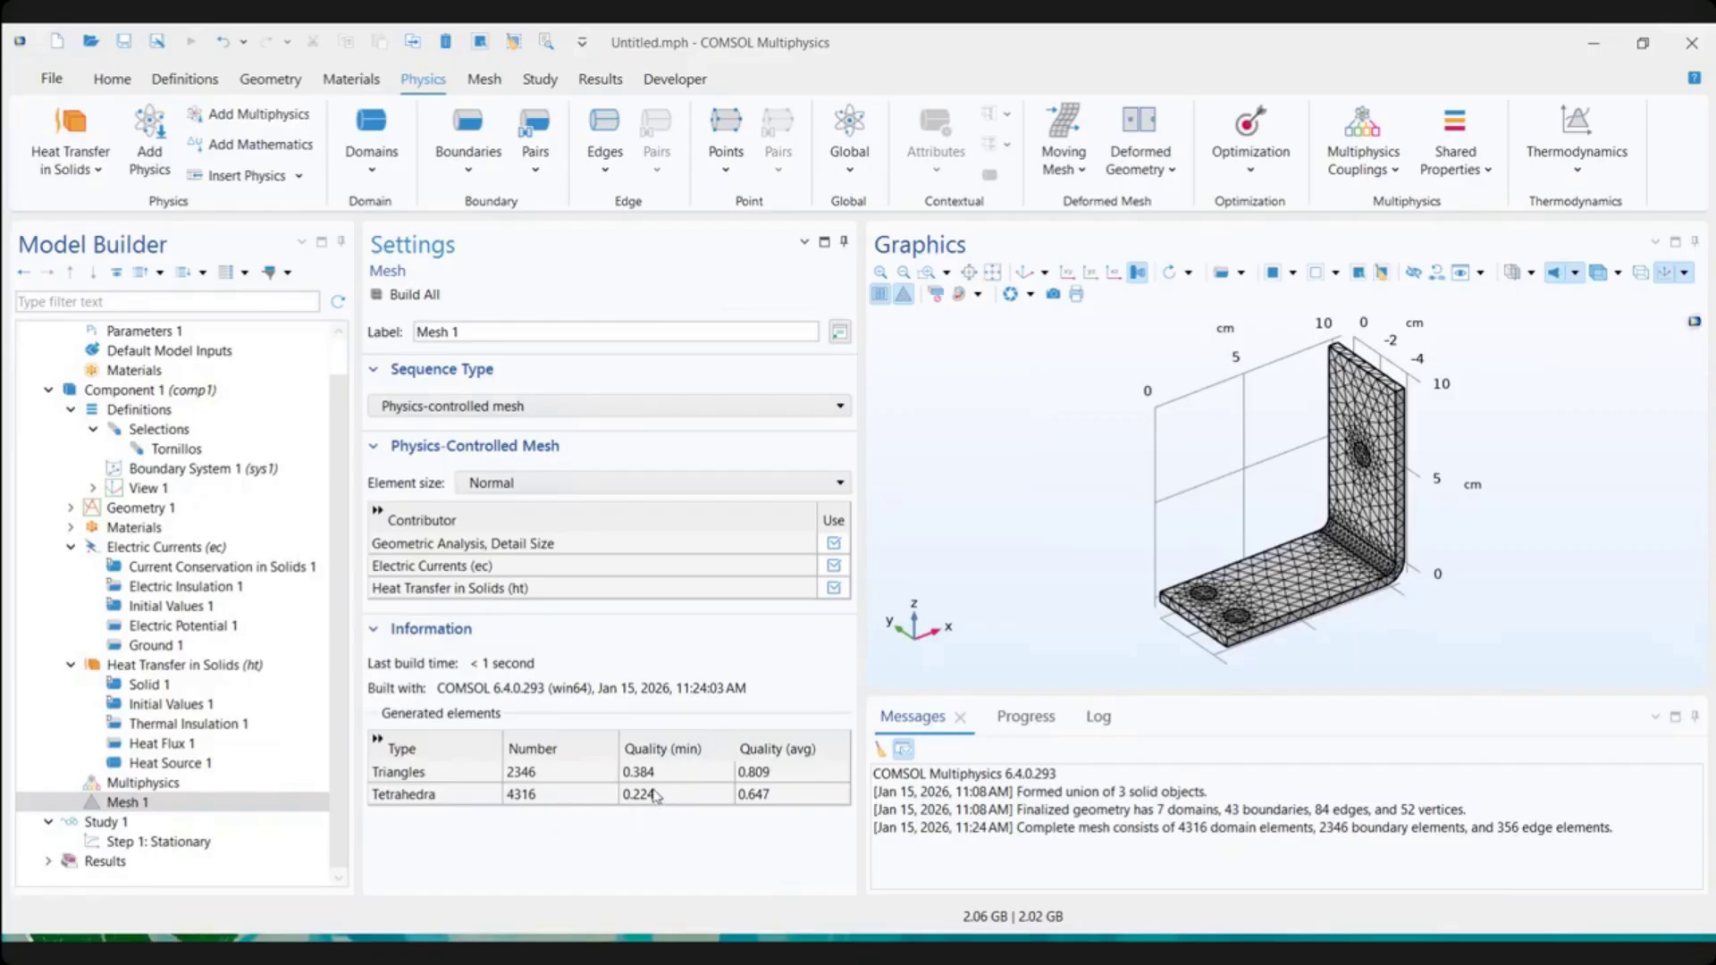
pyautogui.moveTo(655, 794)
# Set the mesh element size to Fine and rebuild the mesh
pyautogui.click(492, 486)
pyautogui.click(476, 570)
pyautogui.click(411, 296)
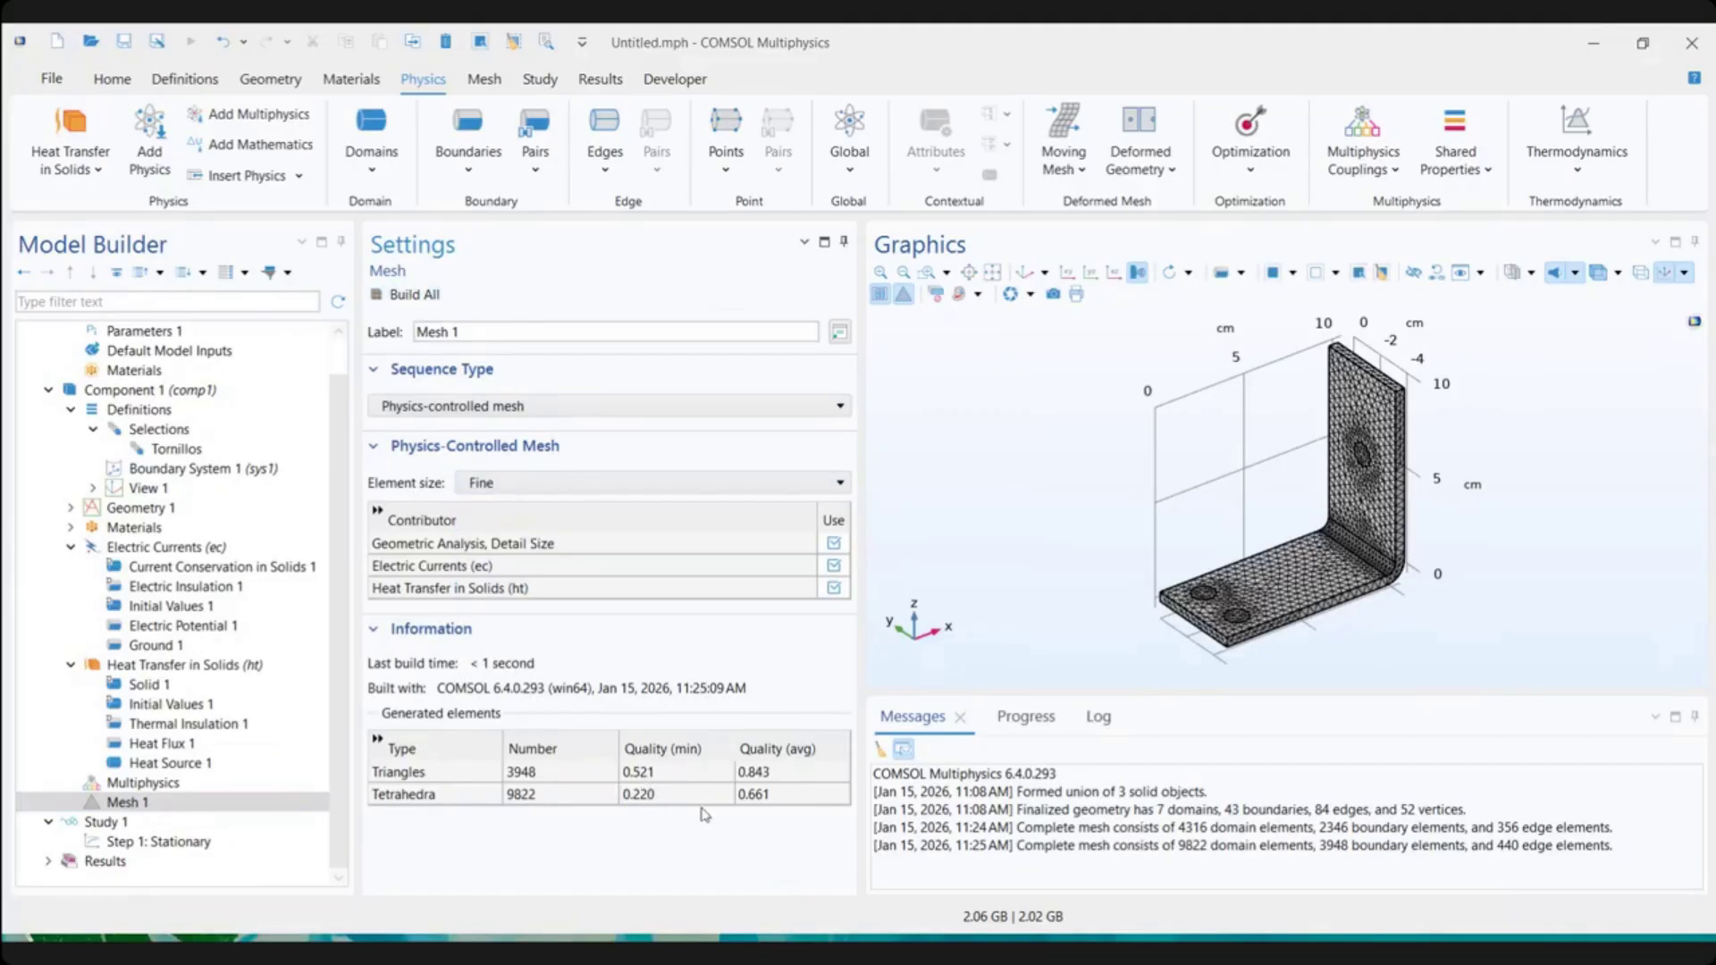
# Return the physics-controlled mesh's element size to Normal
pyautogui.click(496, 406)
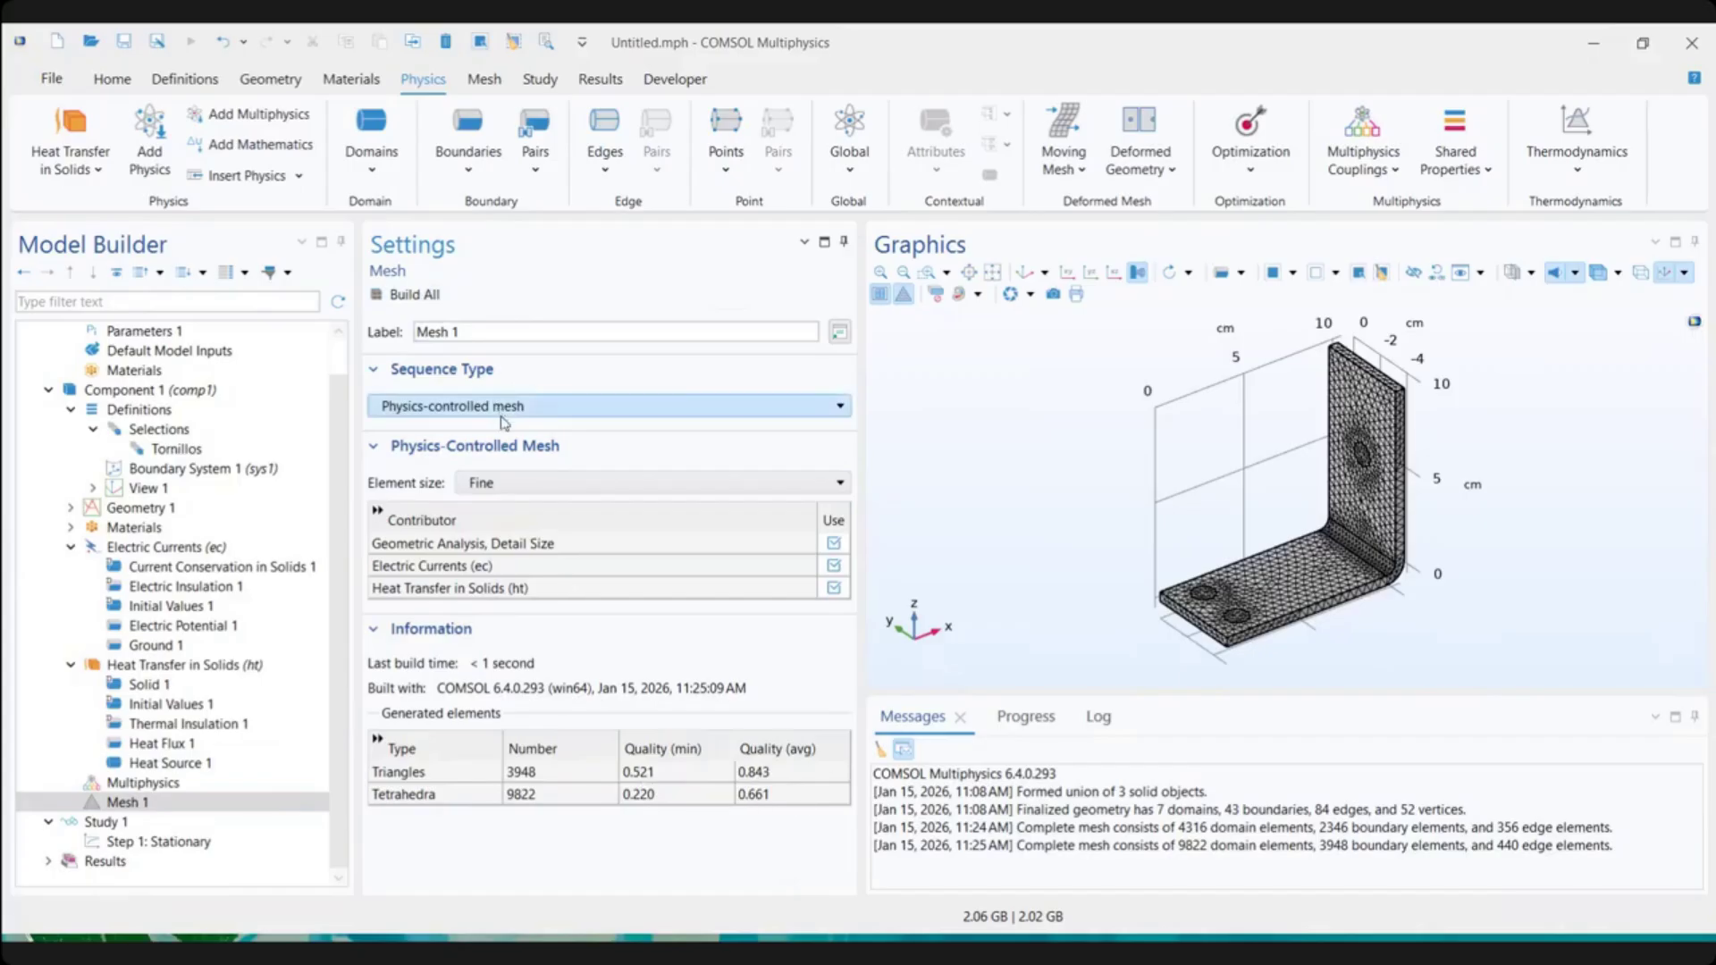
pyautogui.click(522, 406)
pyautogui.click(533, 476)
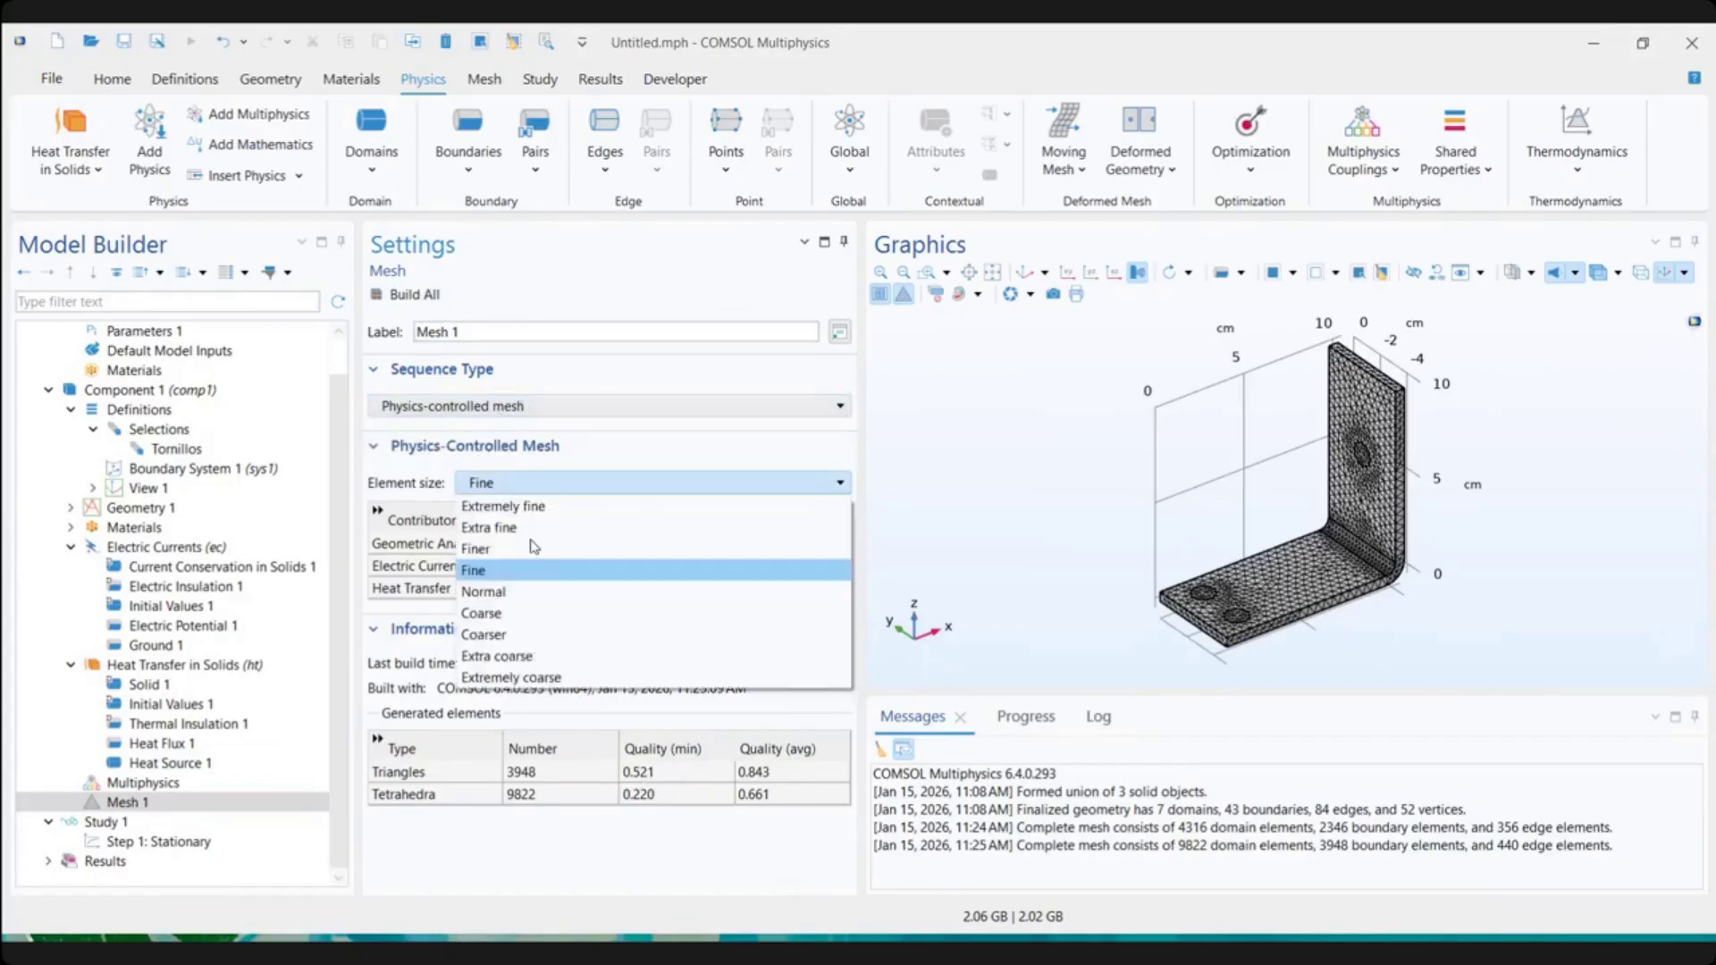
pyautogui.click(541, 594)
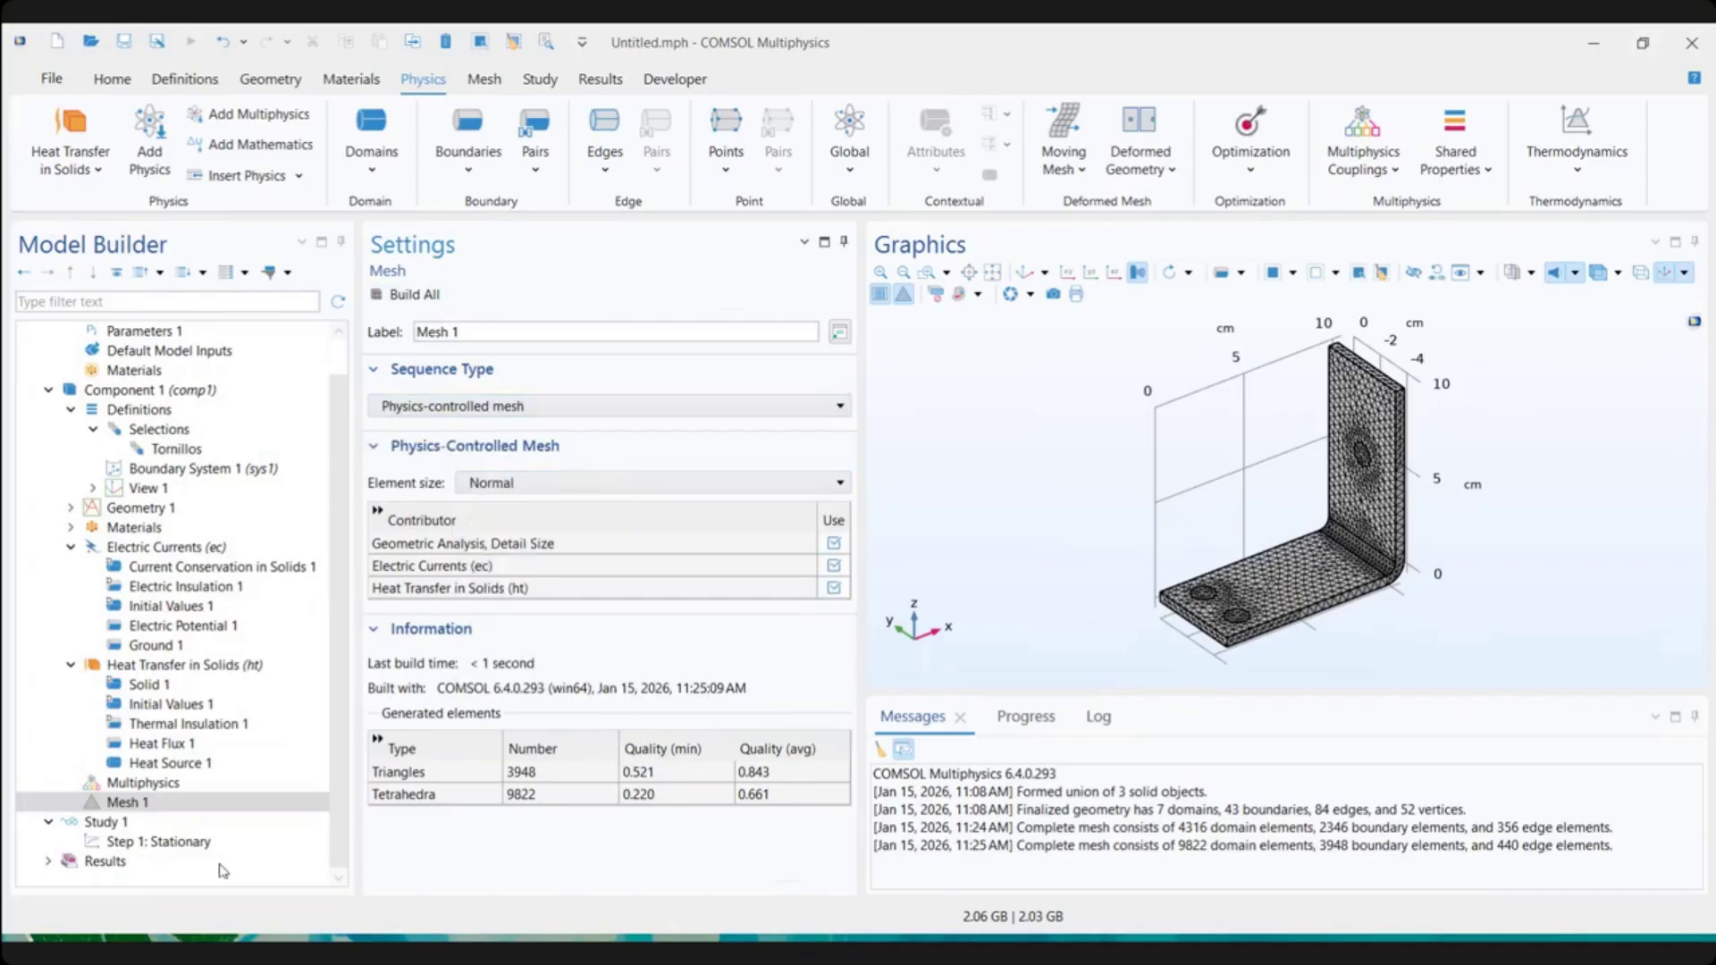
# Compute the stationary study for the Electric Currents and Heat Transfer in Solids interfaces and follow its progress
pyautogui.click(196, 842)
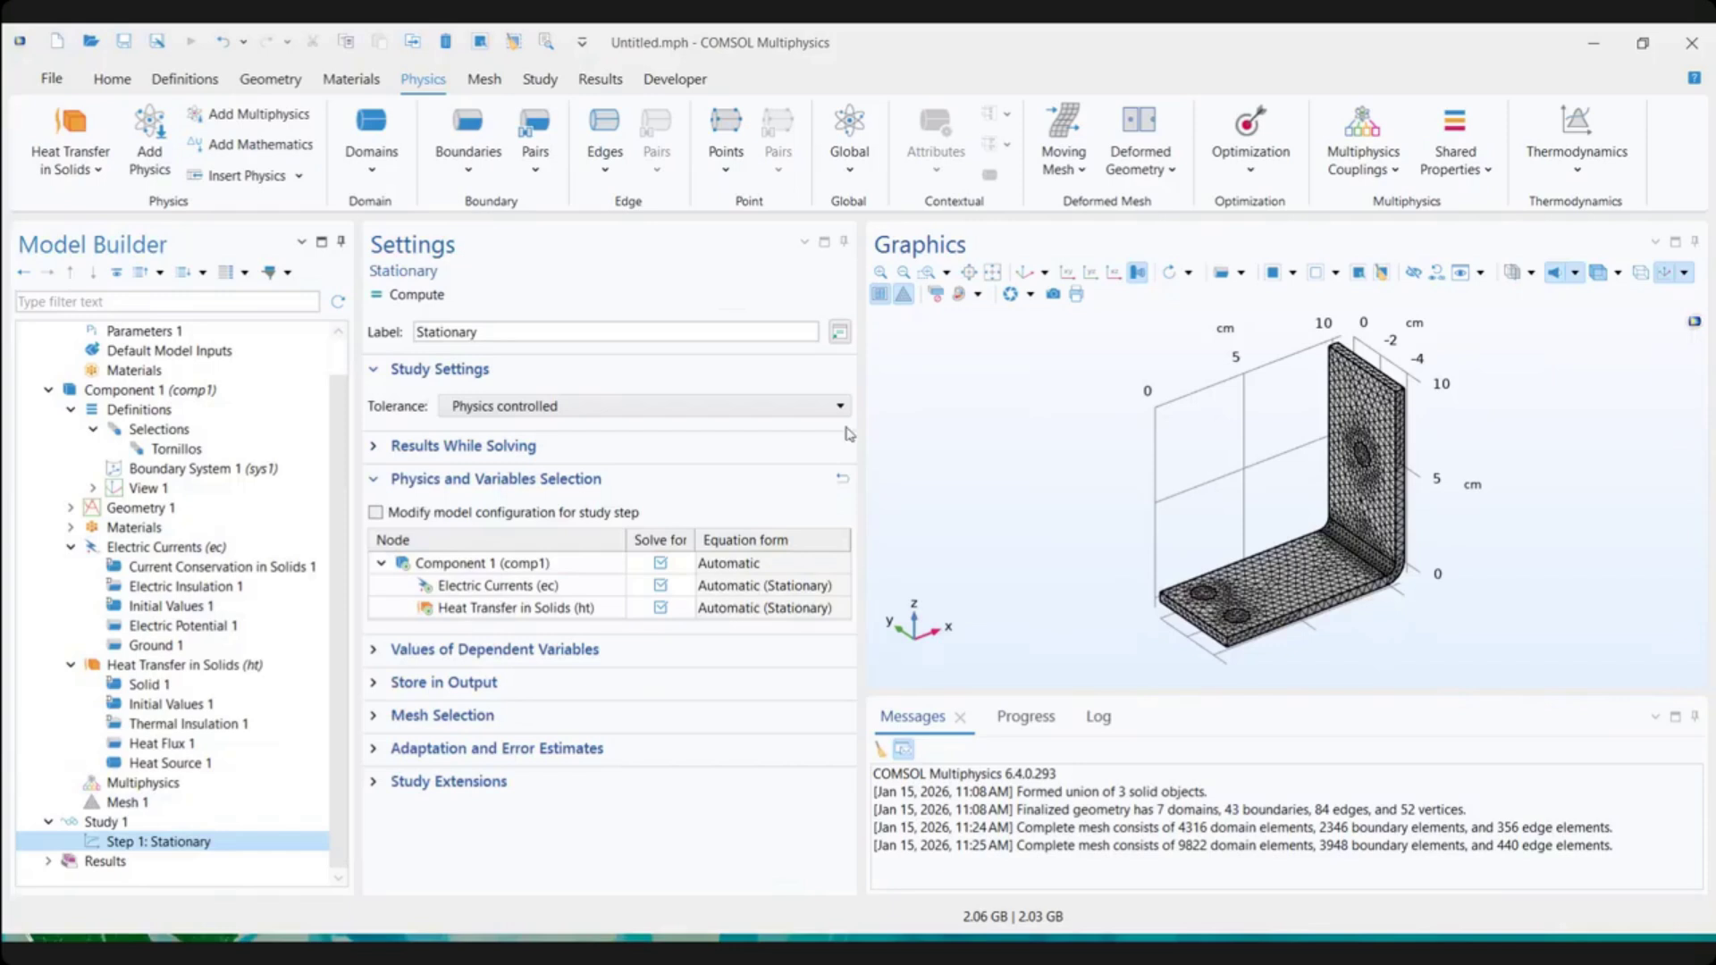
pyautogui.click(405, 296)
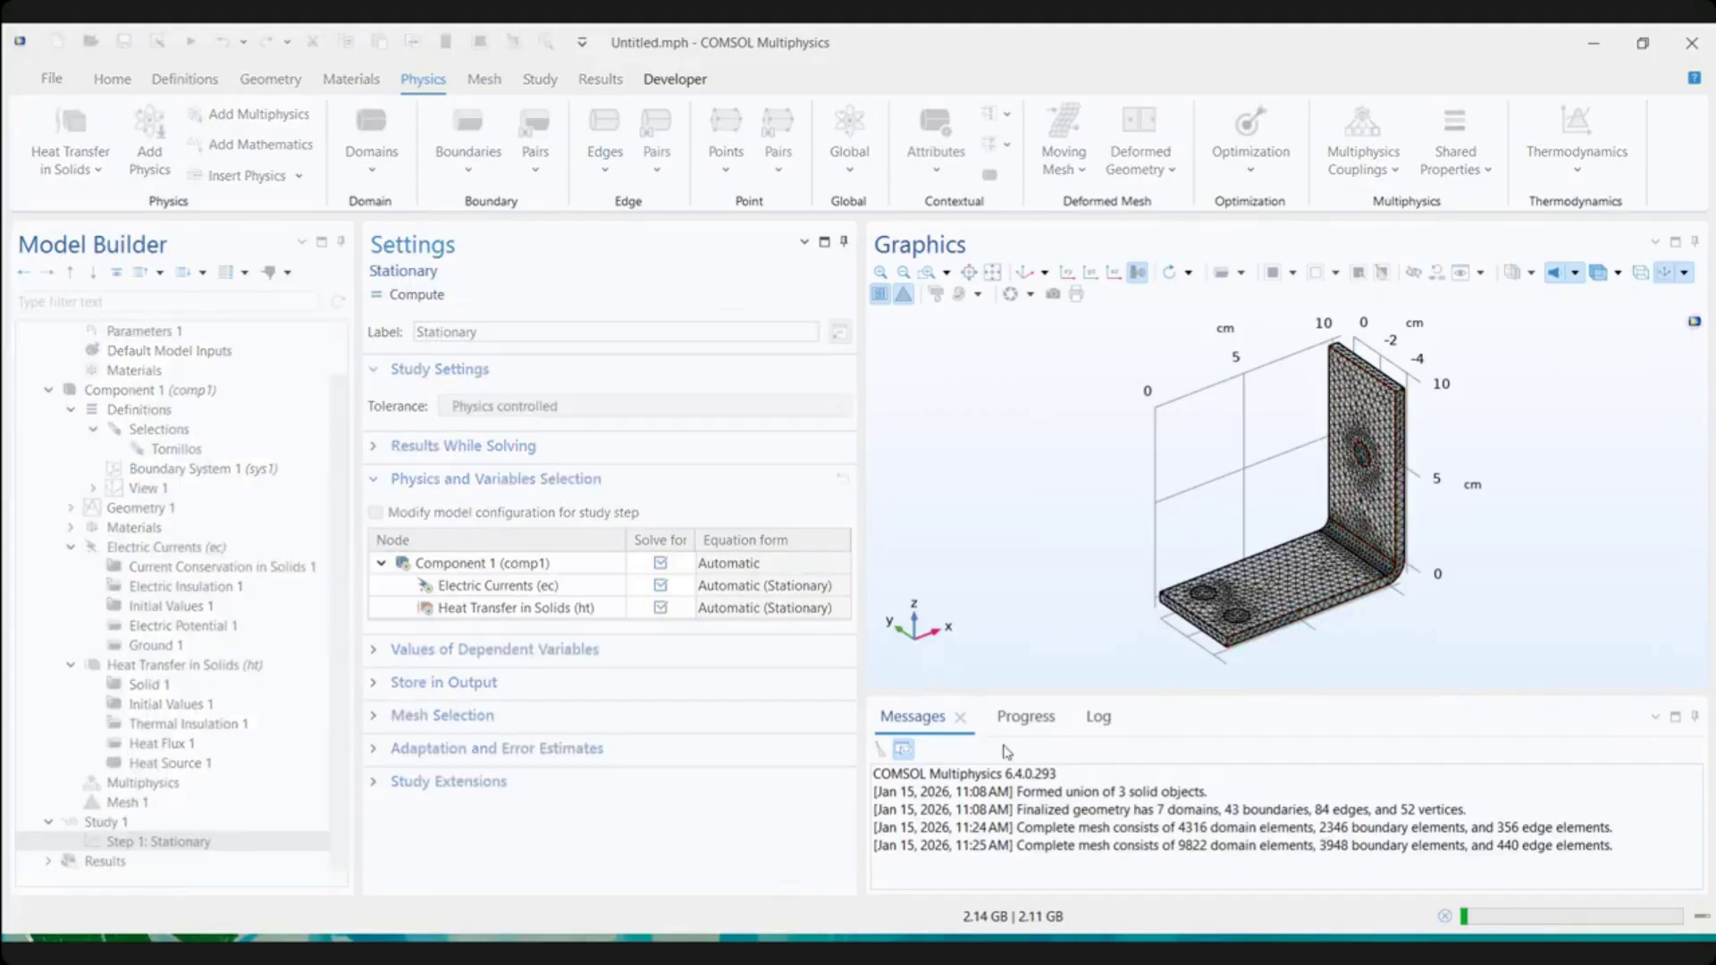
pyautogui.click(1025, 722)
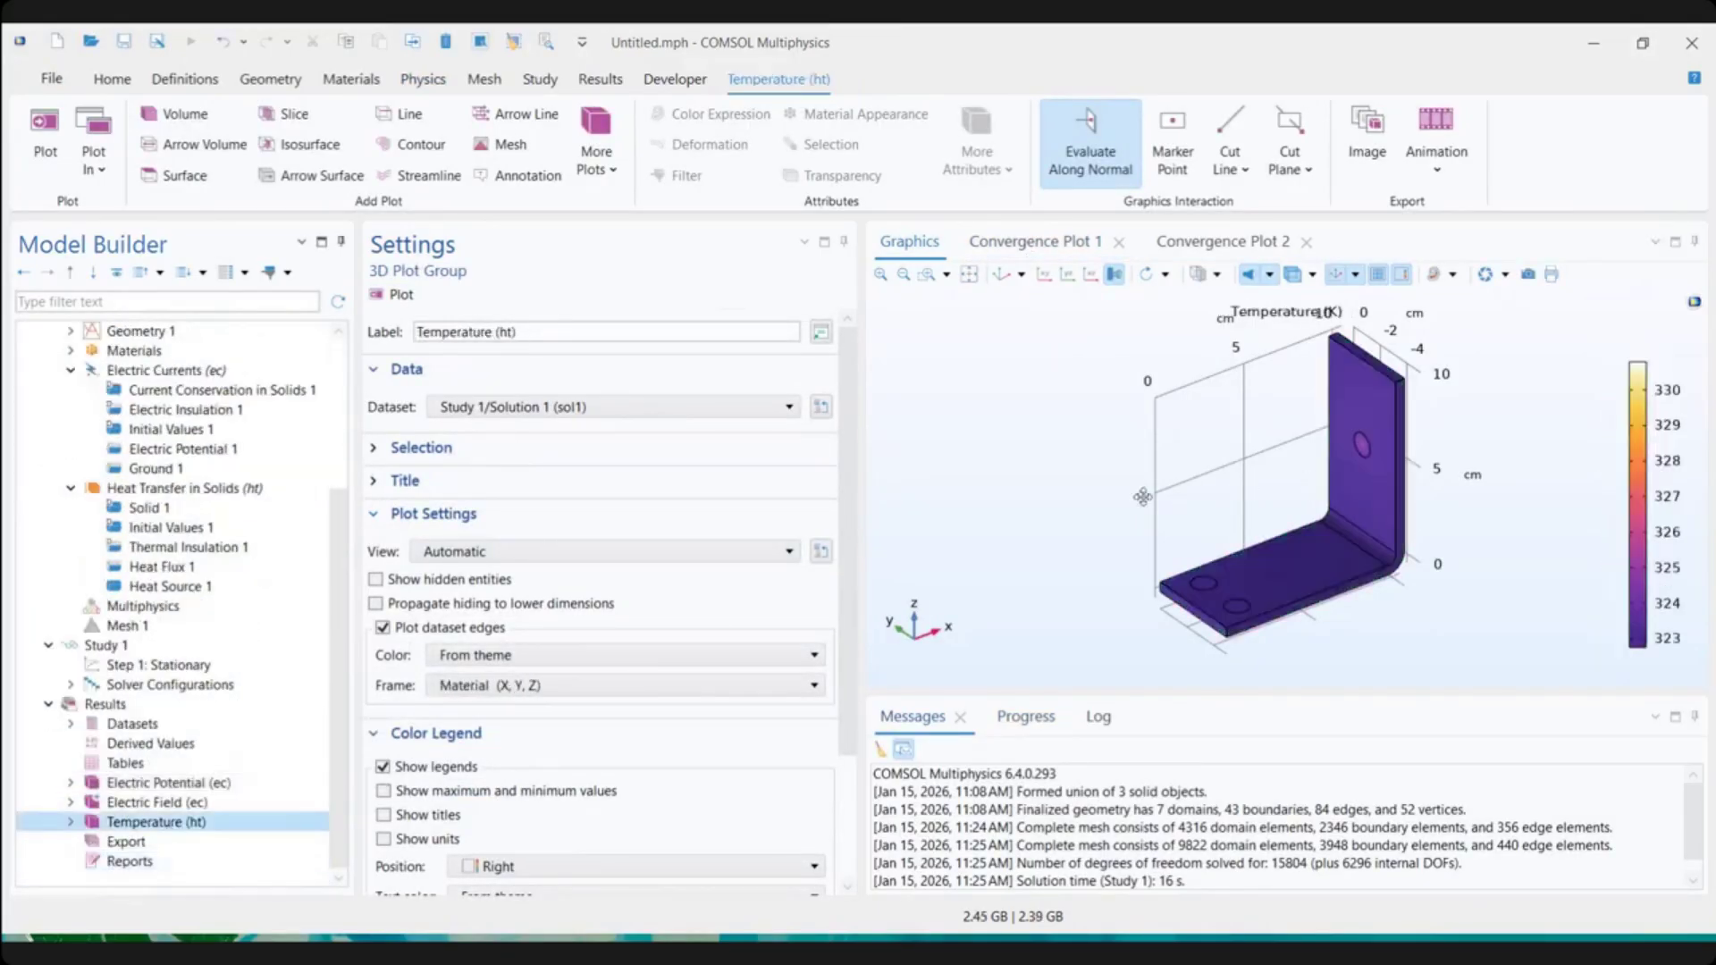
# Examine the convergence plots of the conjugate gradients and segregated solvers
pyautogui.click(1030, 243)
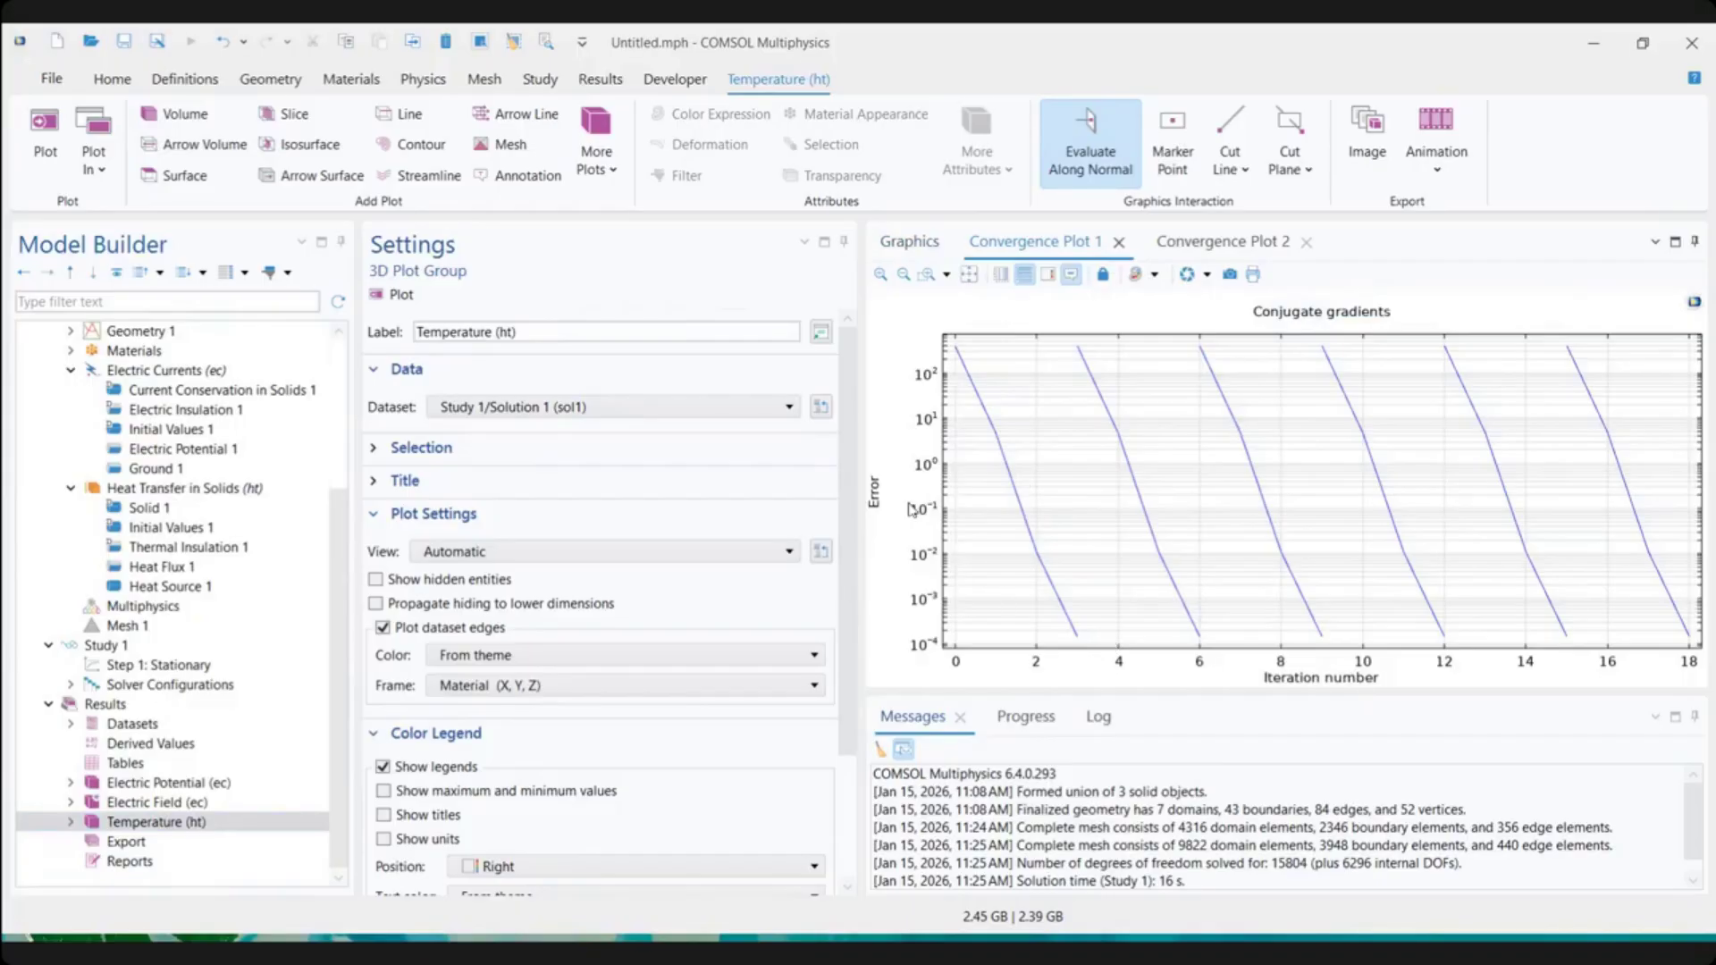
pyautogui.click(1198, 246)
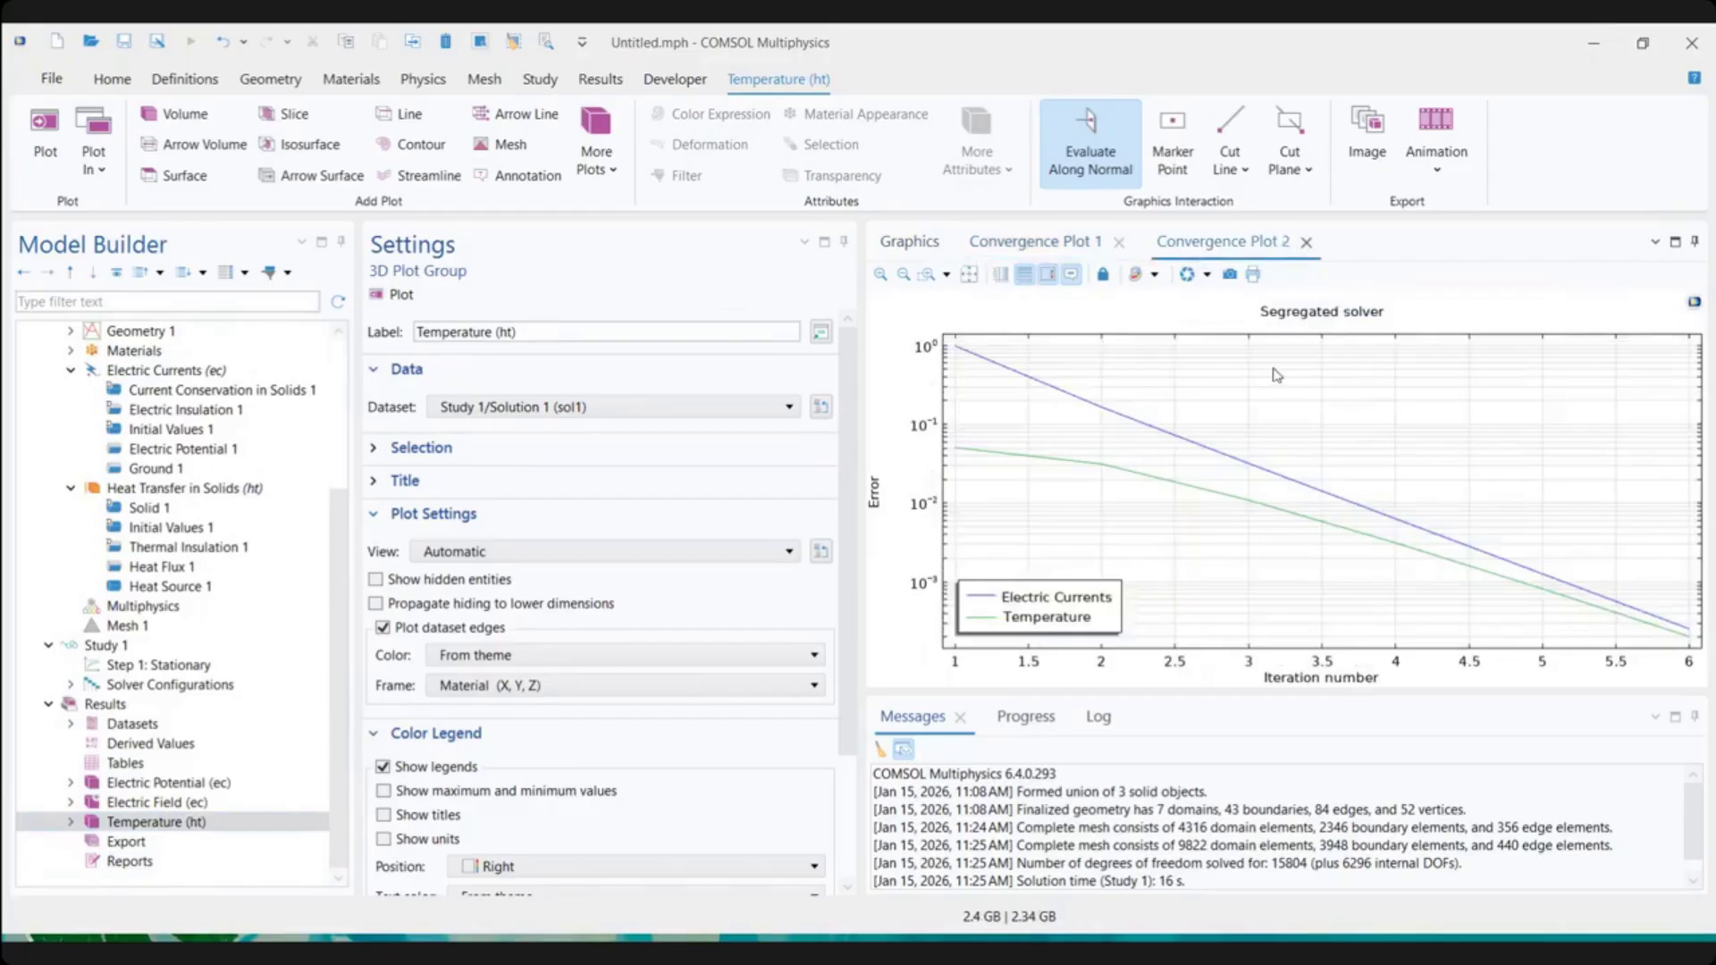
pyautogui.click(996, 362)
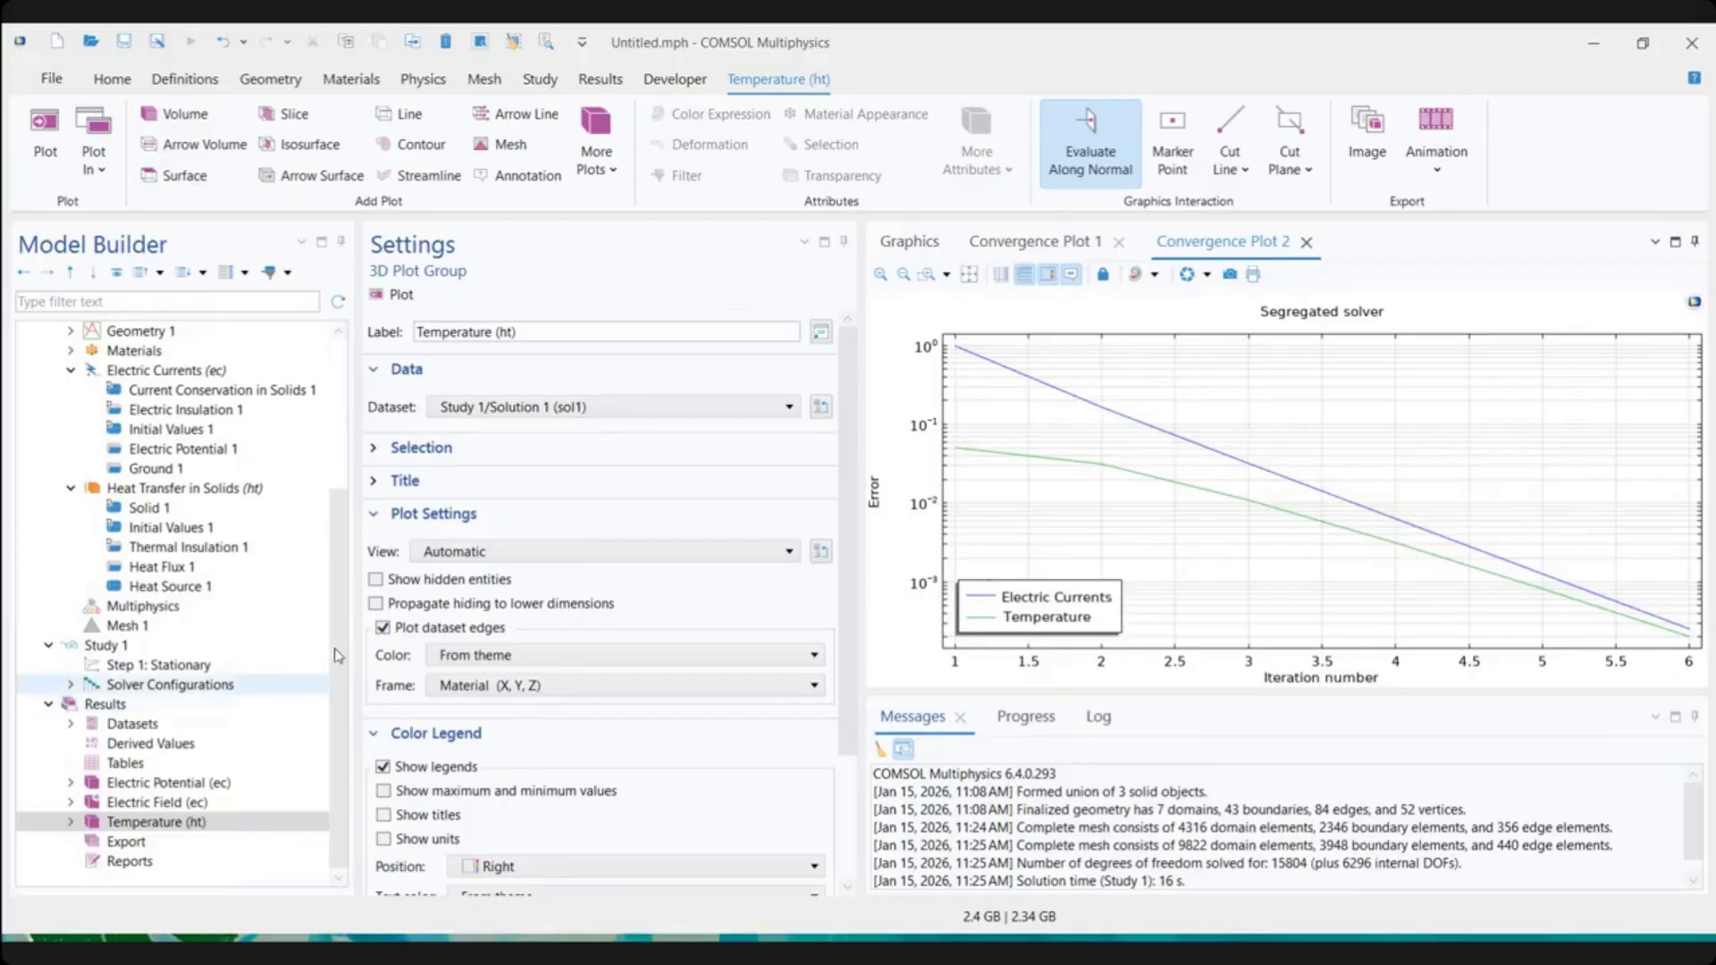
# Display the Electric Potential plot group and show units in its color legend
pyautogui.click(148, 822)
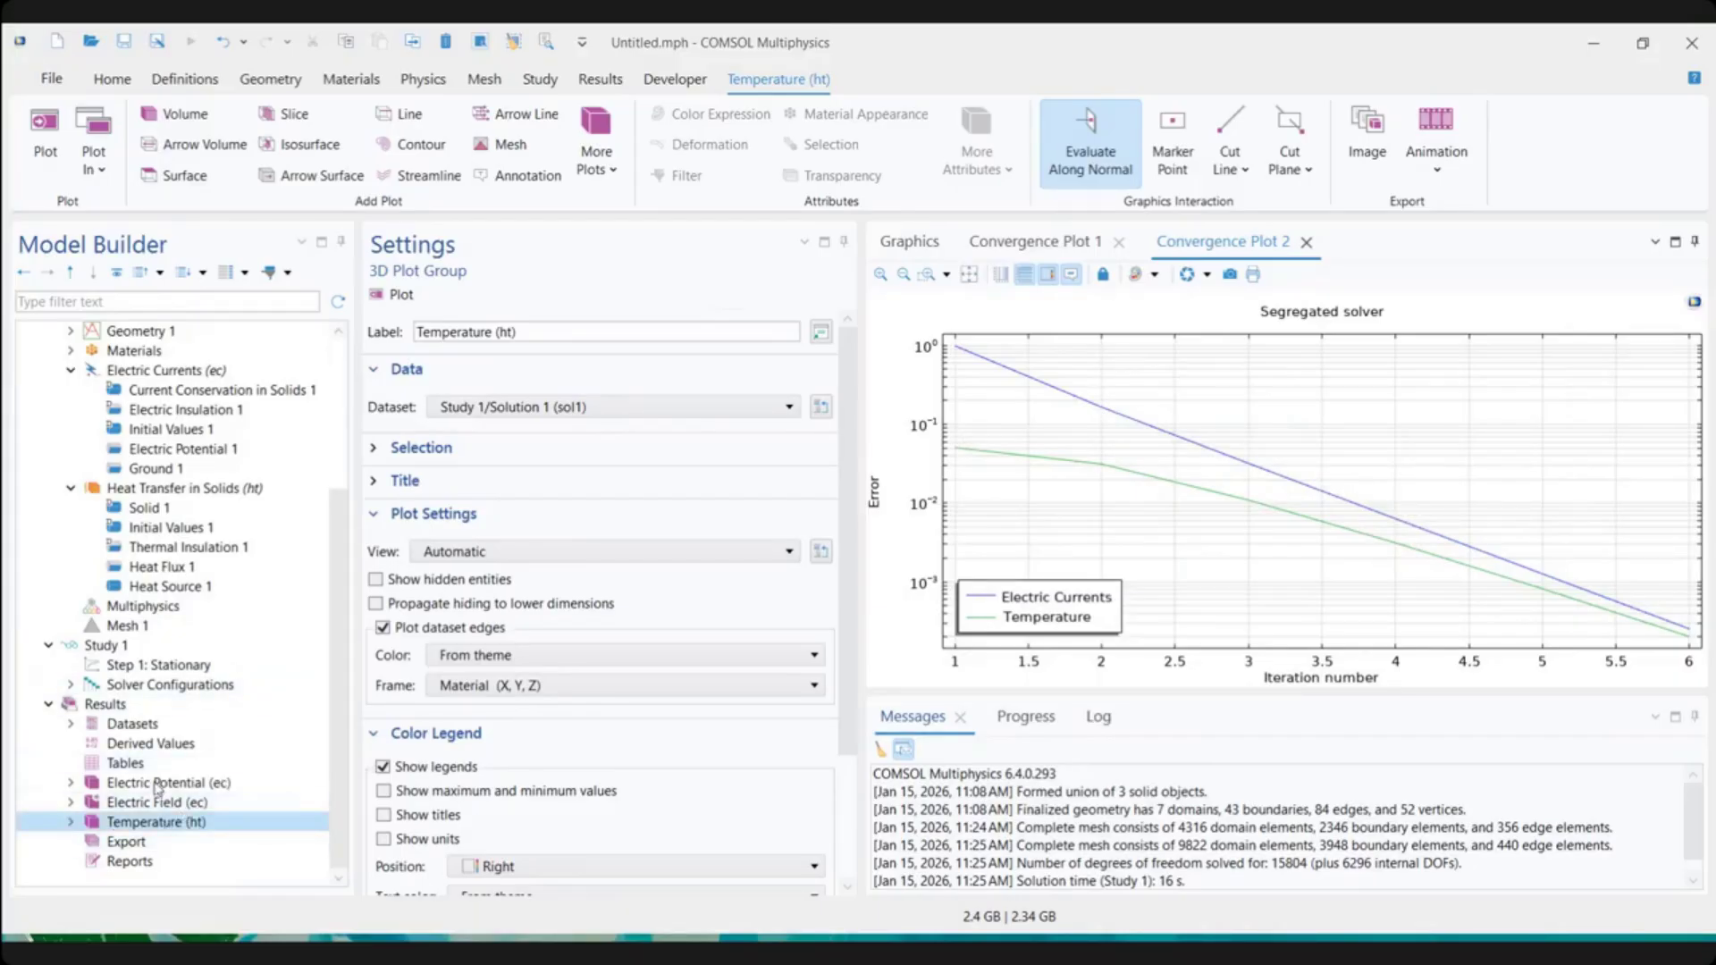
pyautogui.click(157, 783)
pyautogui.moveTo(1118, 439); pyautogui.dragTo(1179, 439)
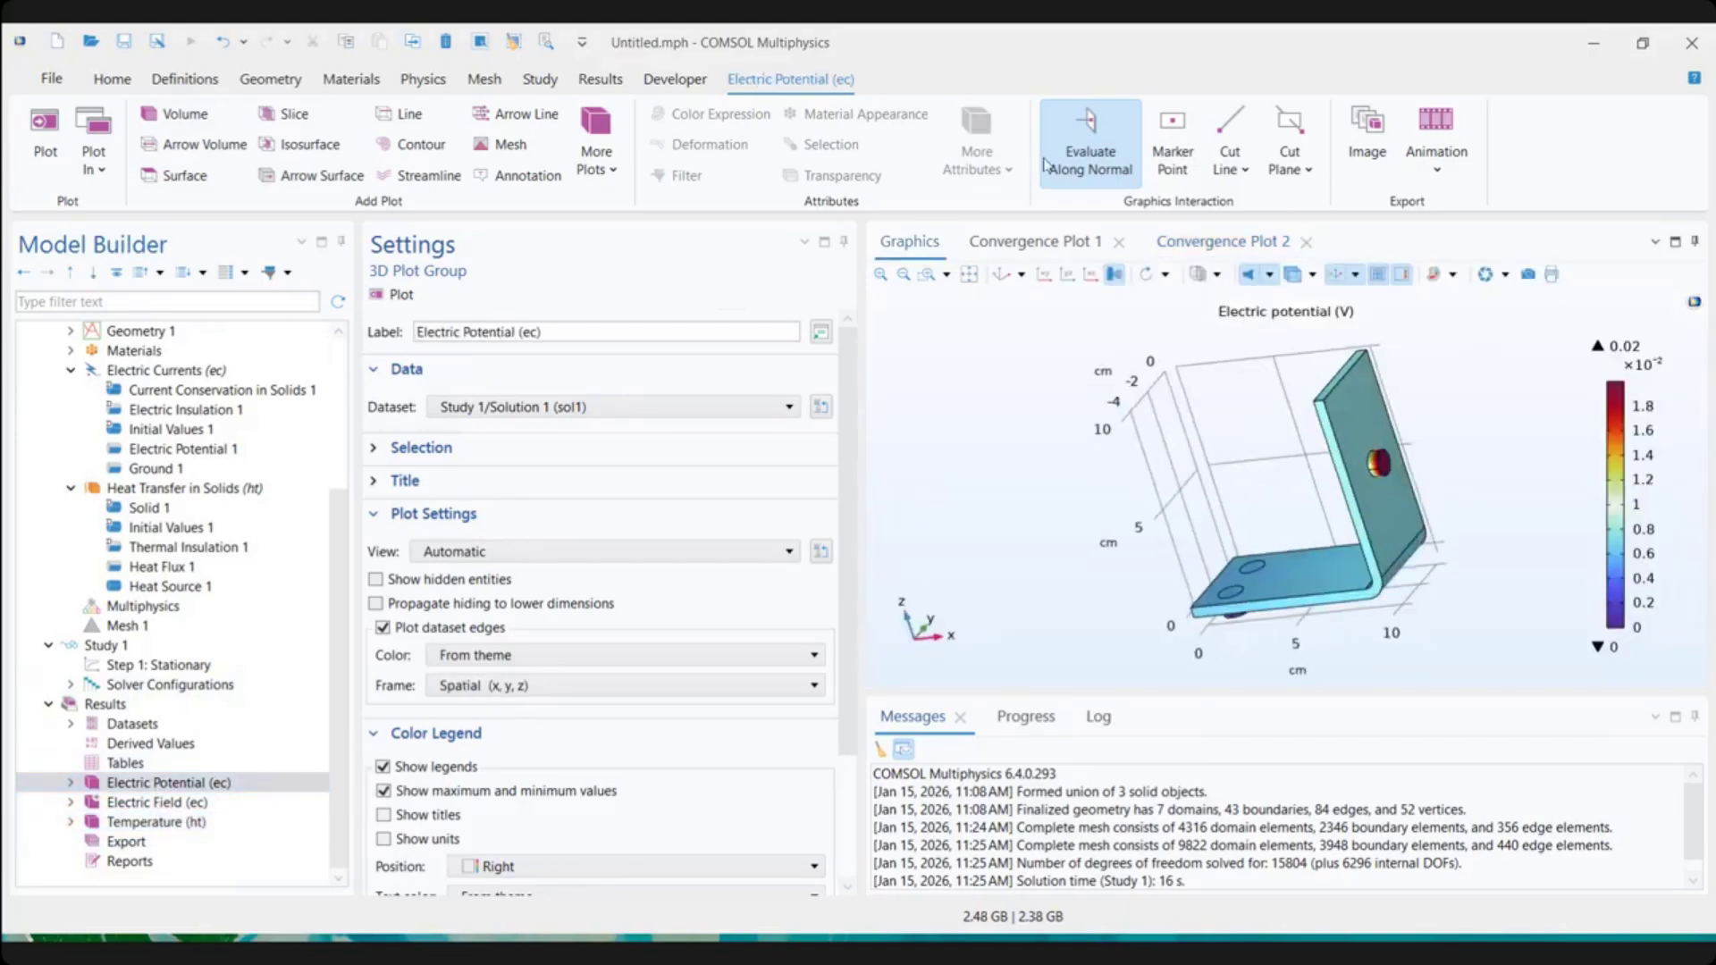
pyautogui.moveTo(1374, 507); pyautogui.dragTo(1452, 508)
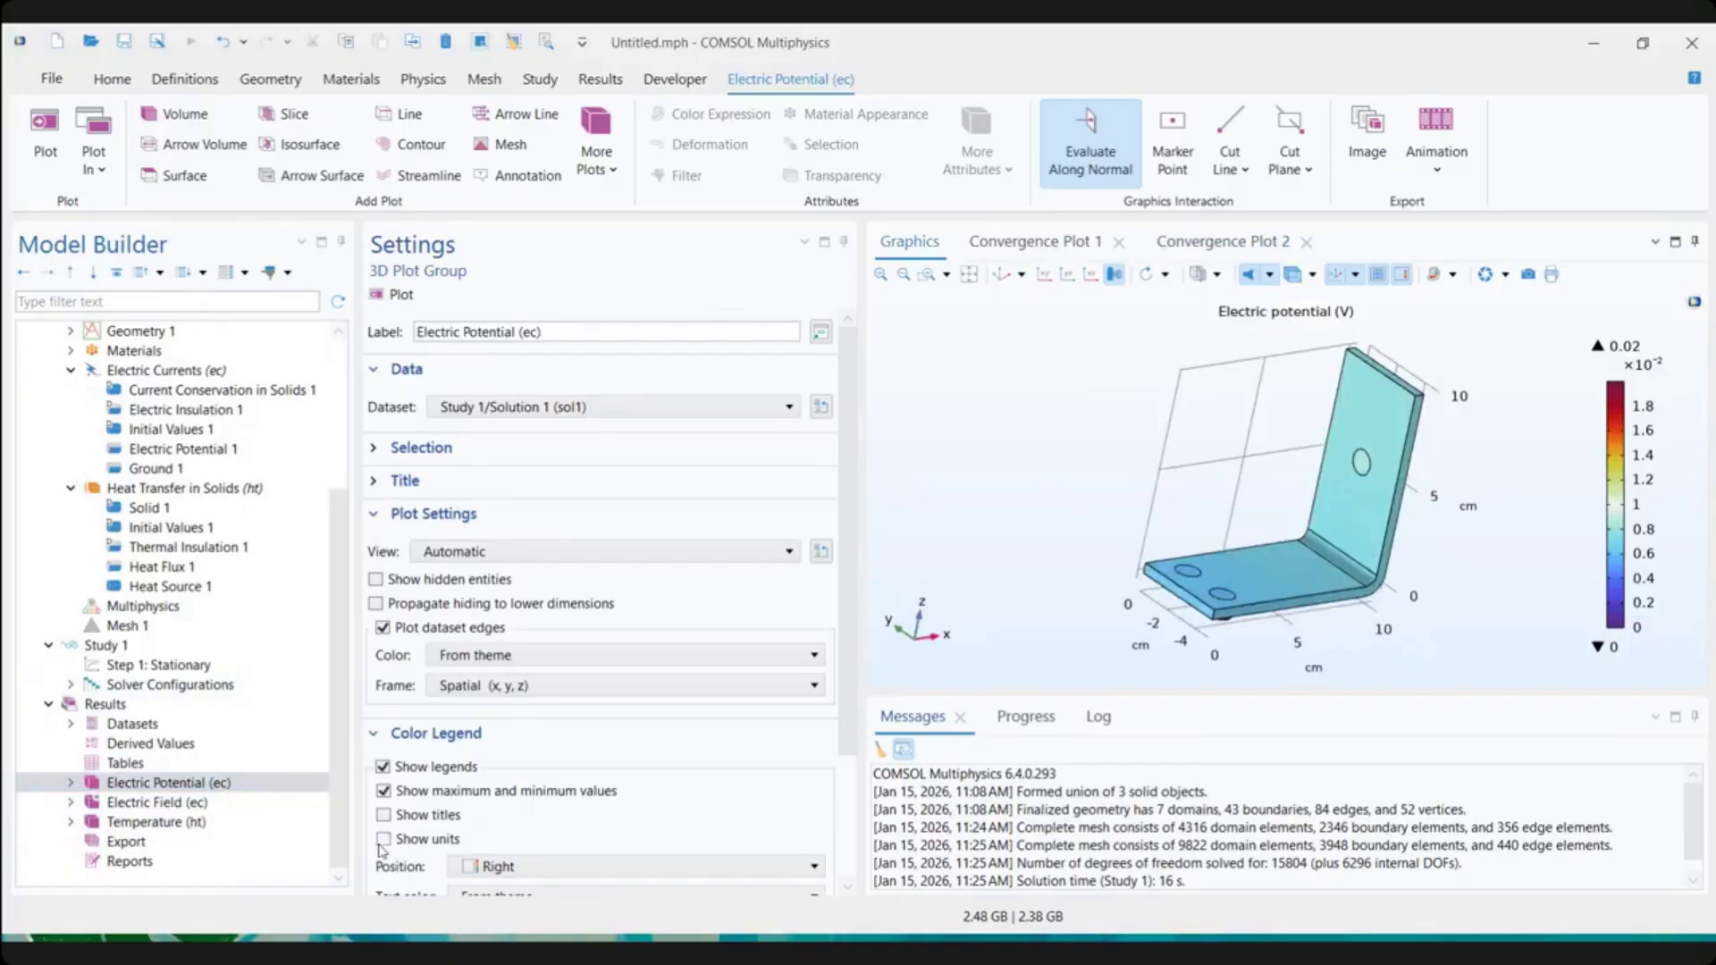
pyautogui.click(159, 787)
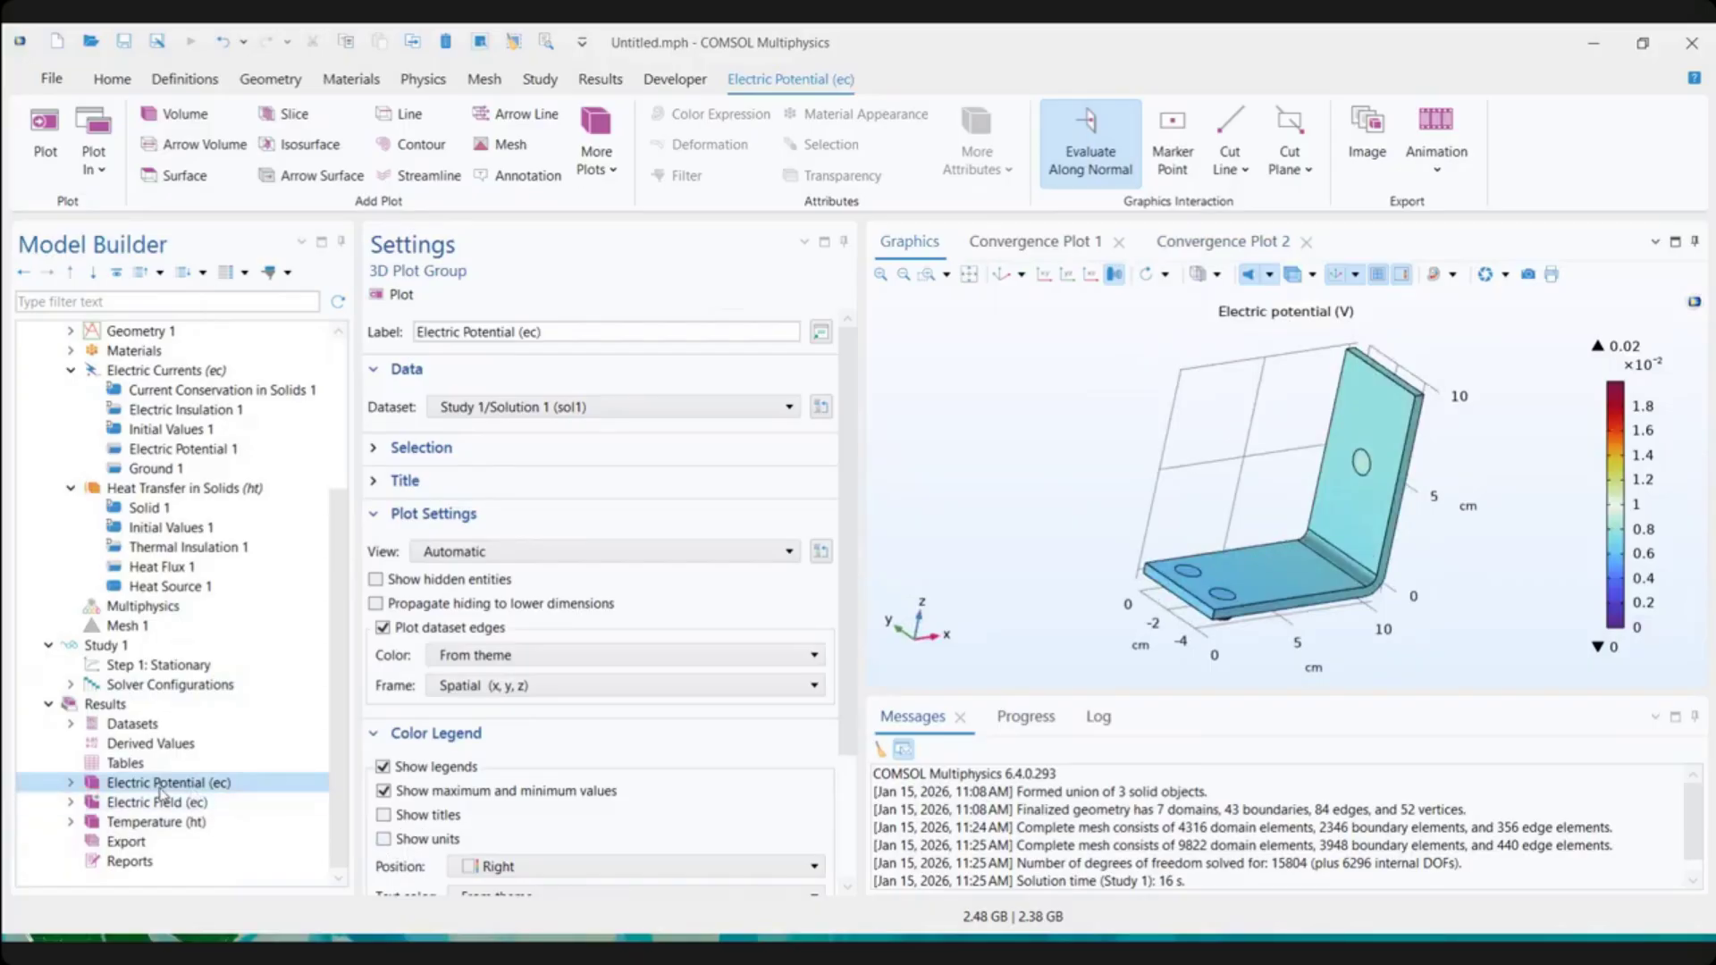
pyautogui.click(384, 840)
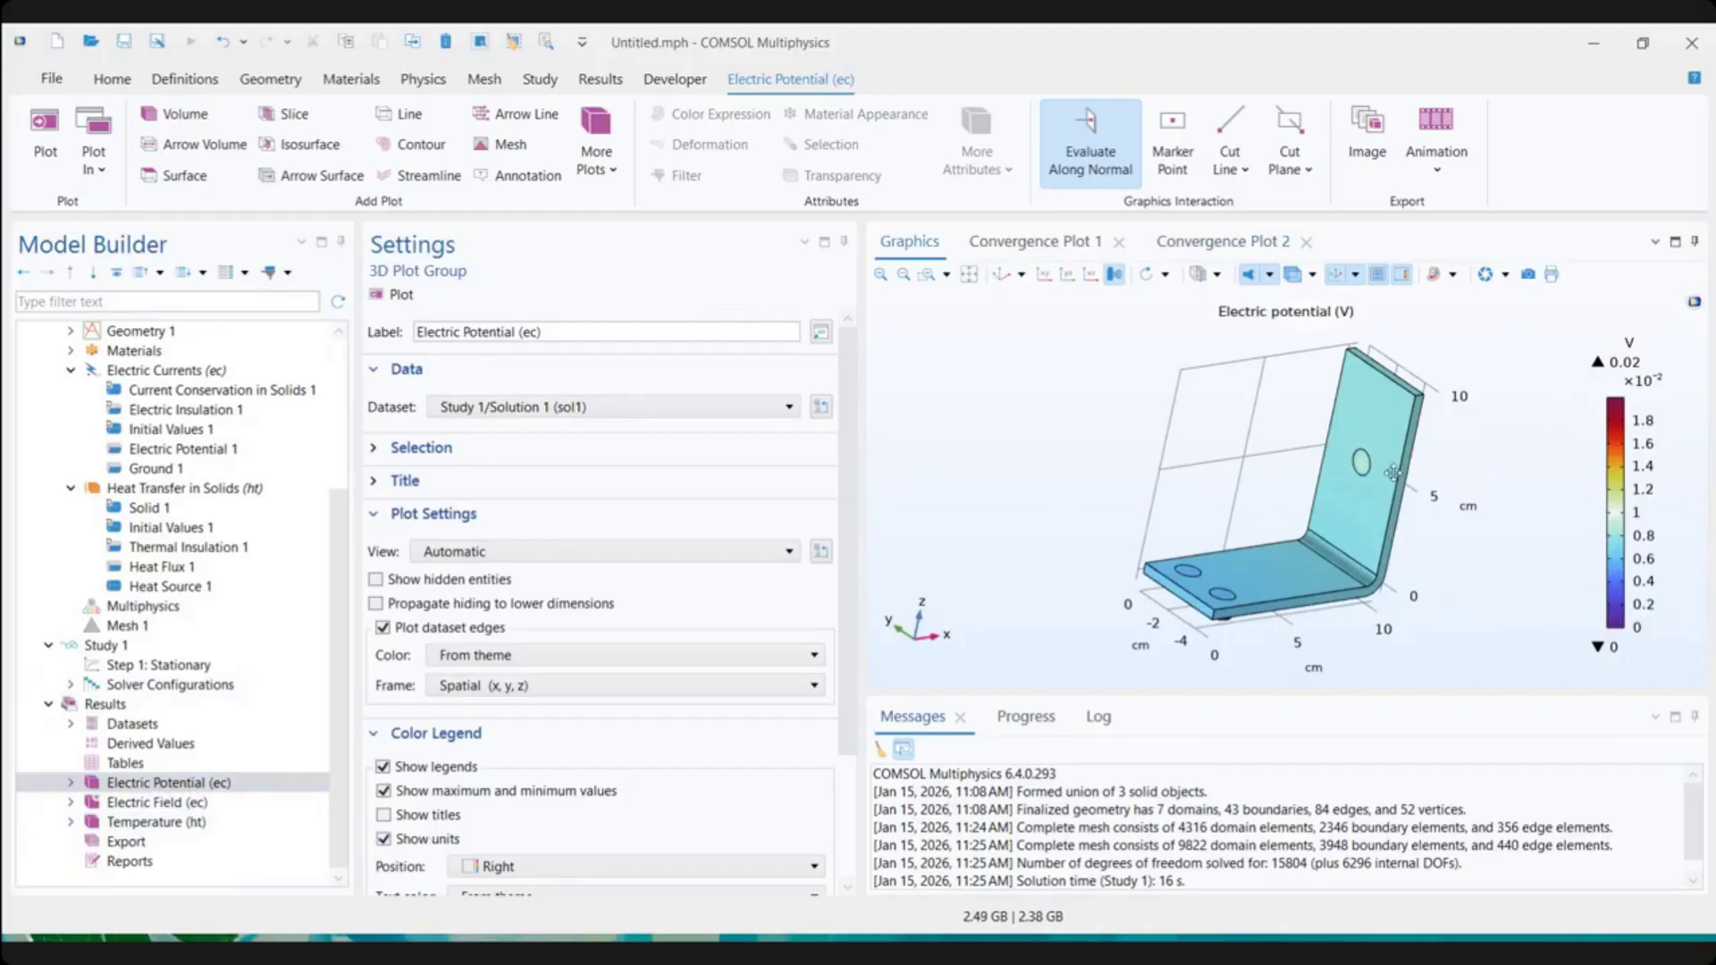
# View the Electric Field plot and reveal the individual plots inside the Electric Field and Electric Potential groups
pyautogui.moveTo(1437, 506); pyautogui.dragTo(1372, 478)
pyautogui.click(121, 806)
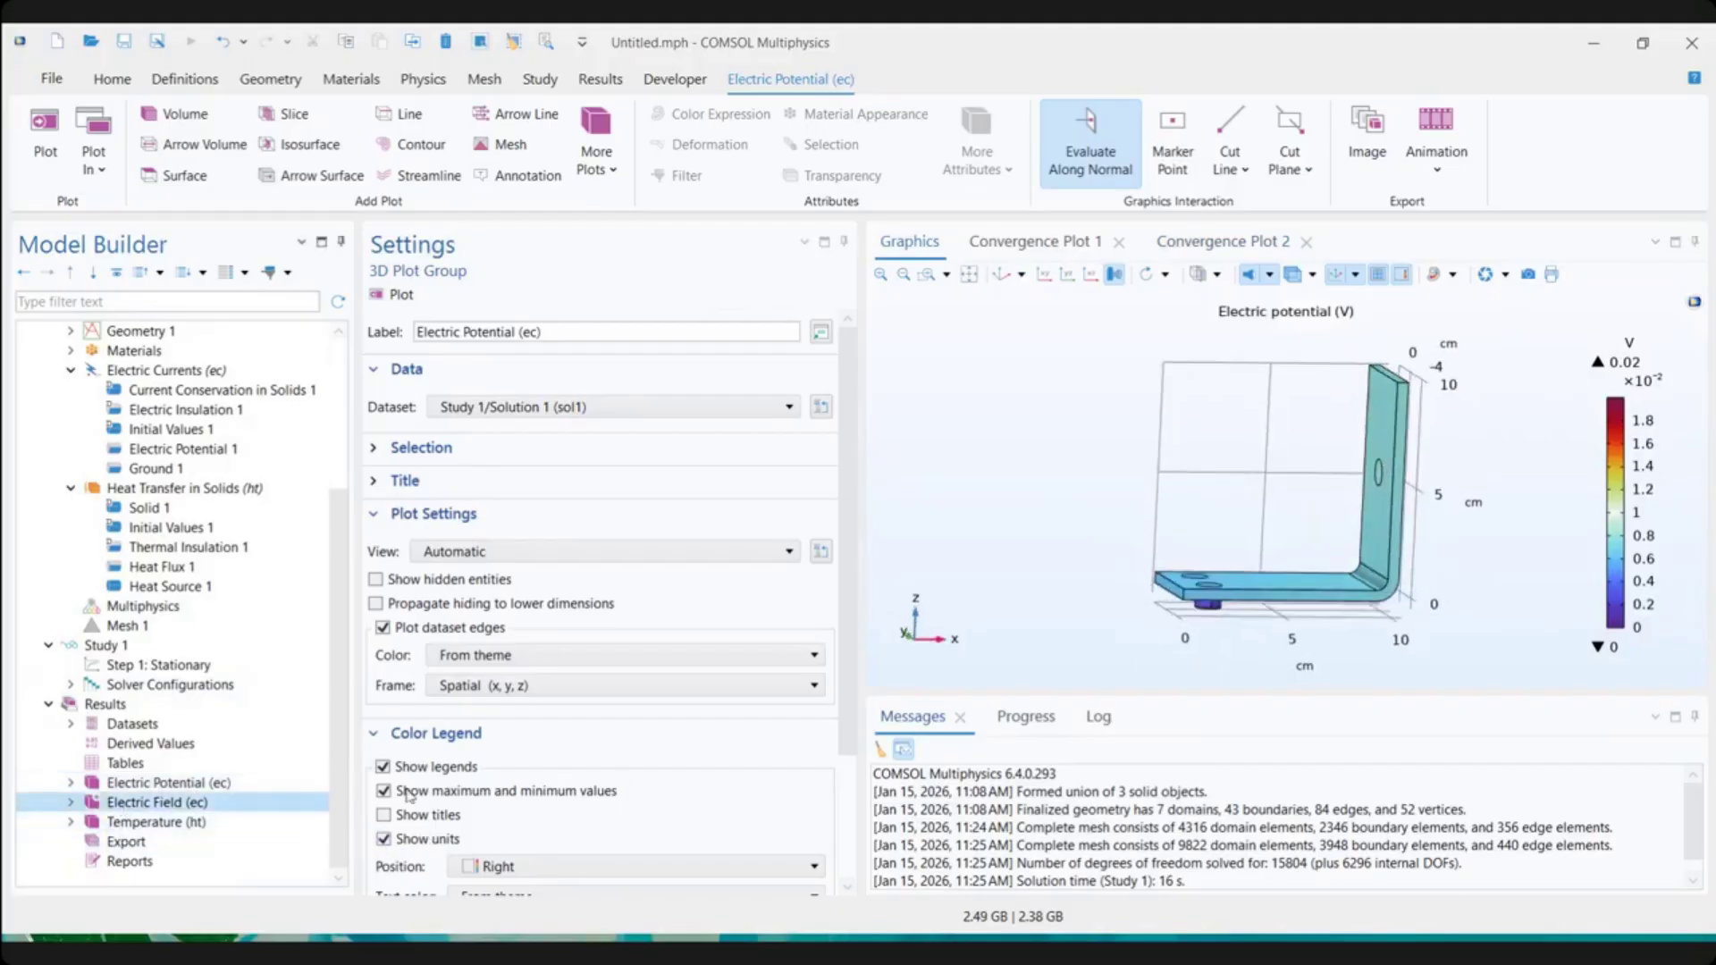
pyautogui.moveTo(1317, 420); pyautogui.dragTo(1331, 489)
pyautogui.click(69, 803)
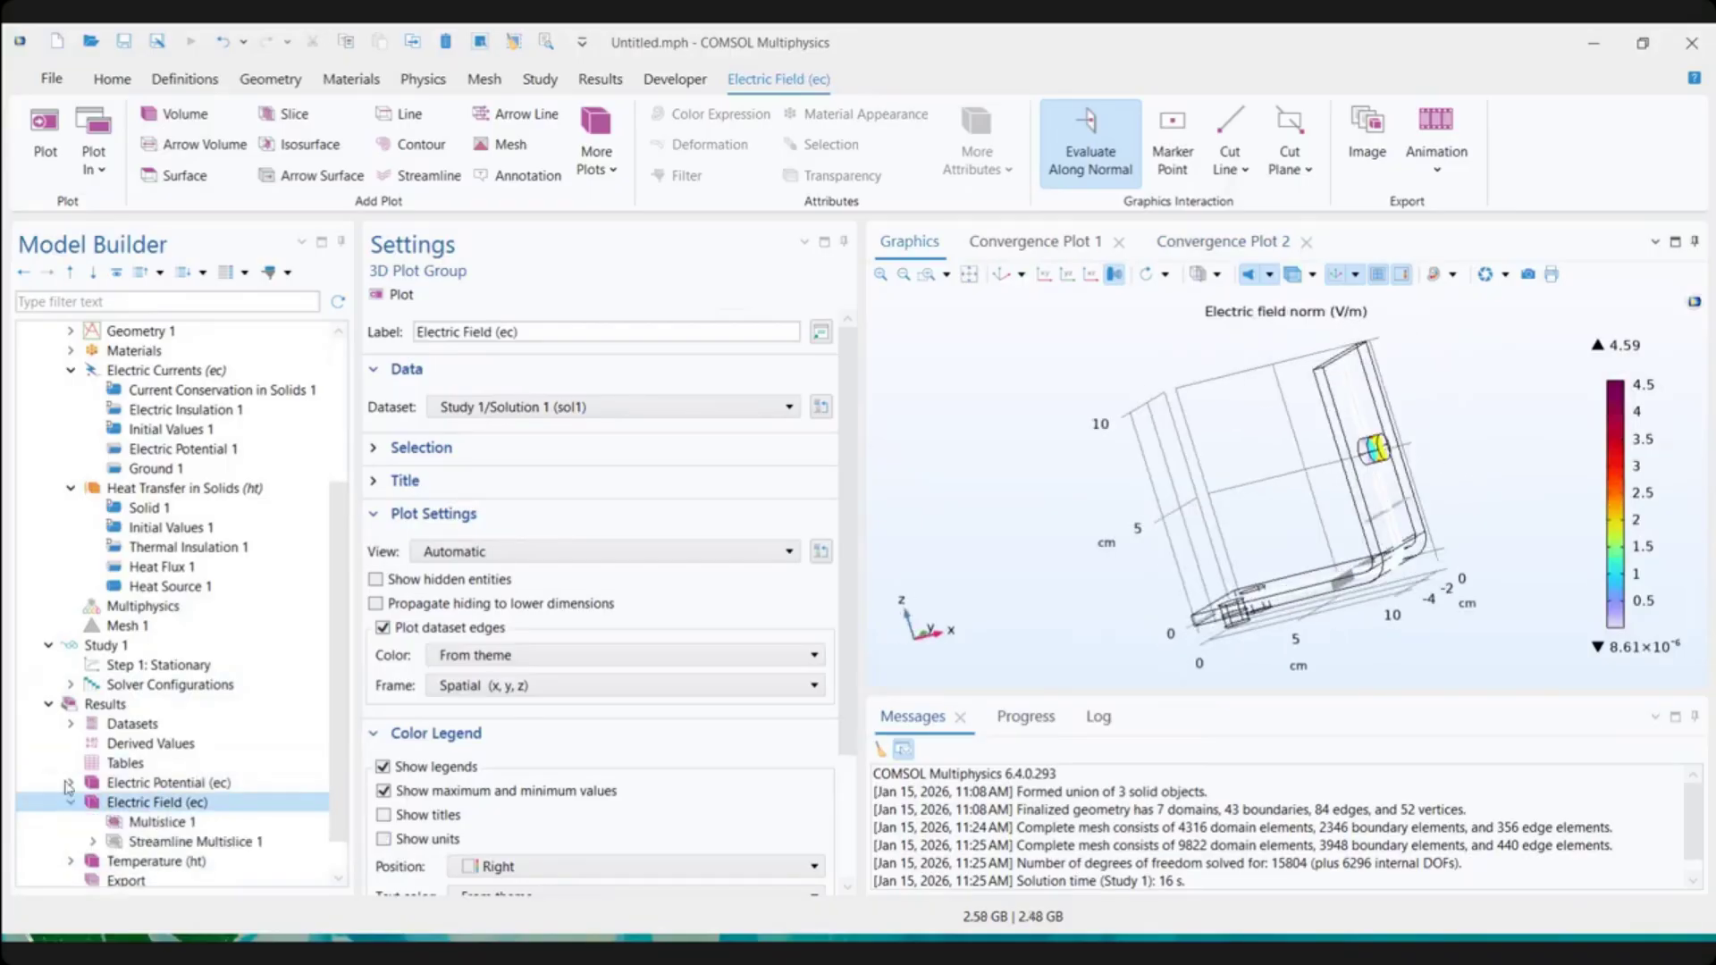
pyautogui.click(70, 782)
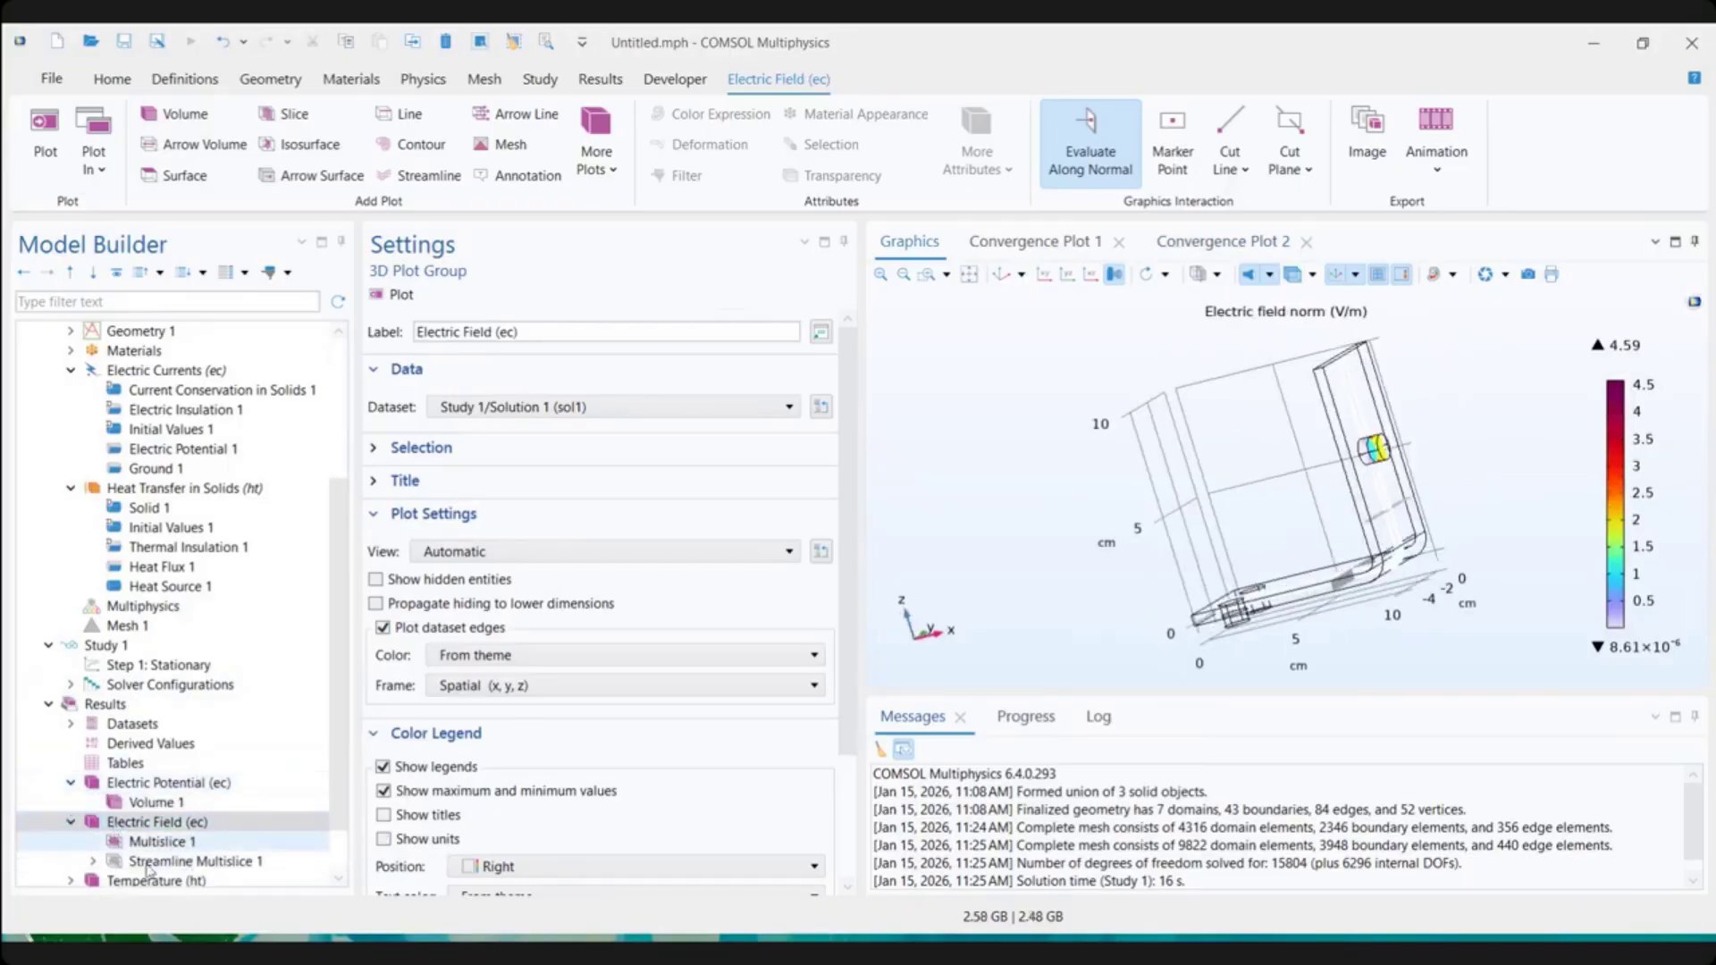
# Inspect the volume plots of the Electric Potential and Temperature groups and their expression settings
pyautogui.click(138, 802)
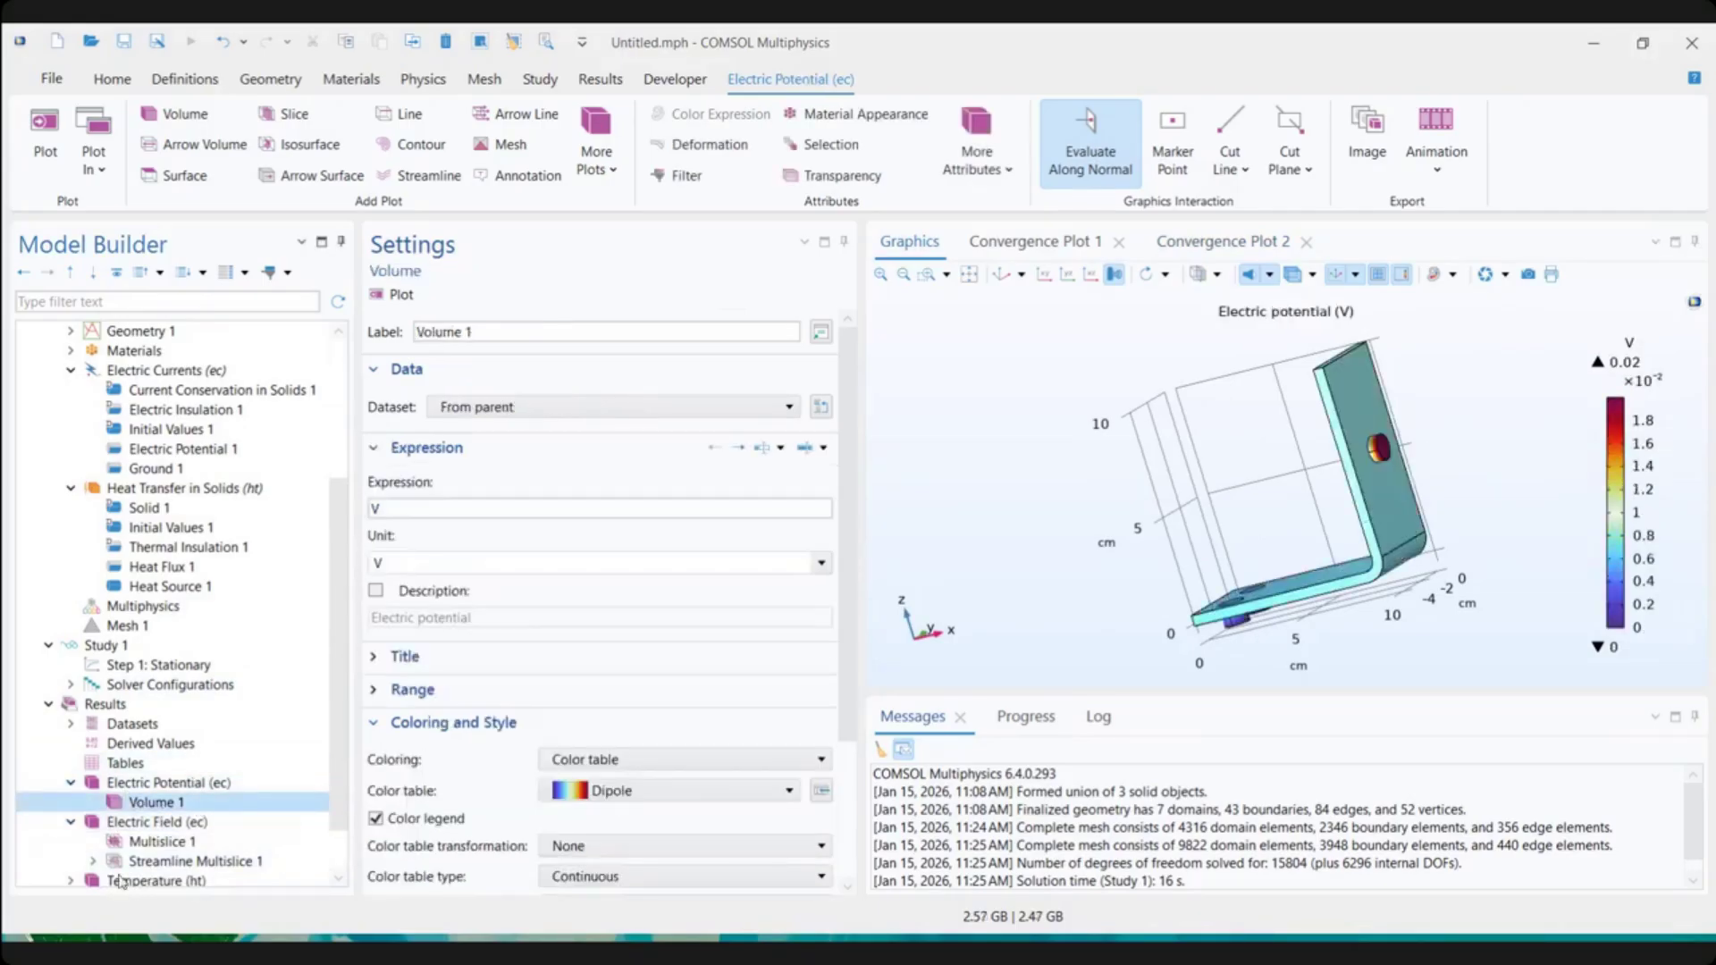
pyautogui.scroll(-1, 125, 858)
pyautogui.click(70, 821)
pyautogui.click(150, 841)
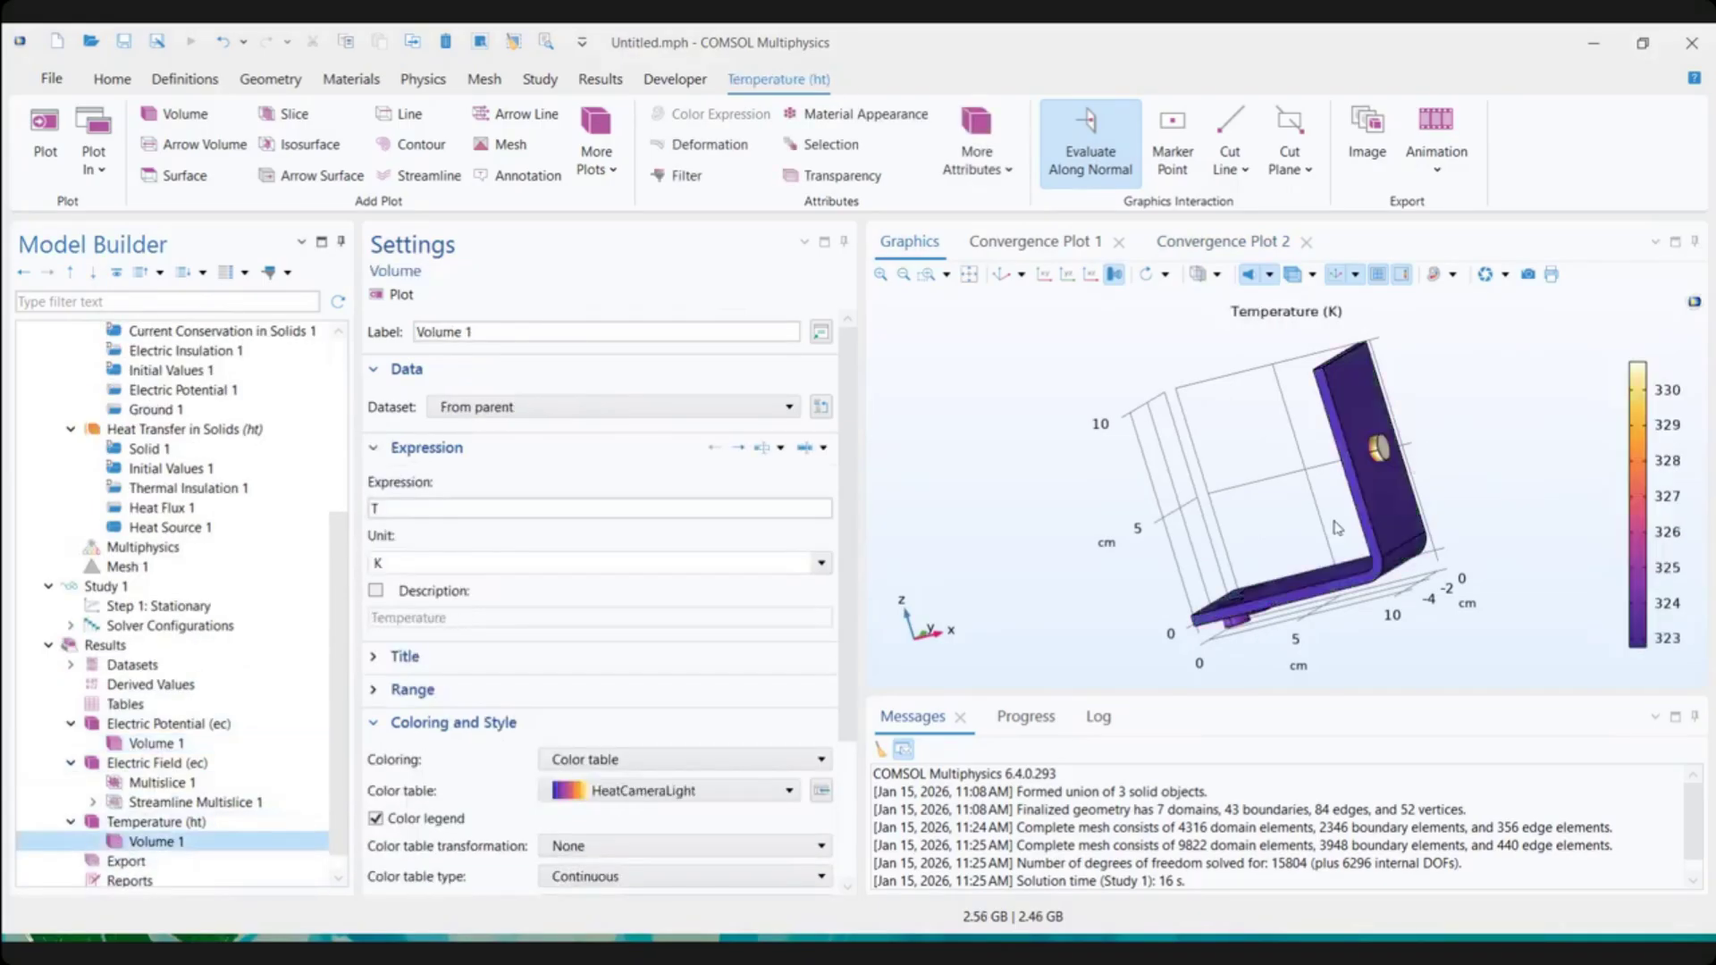
pyautogui.moveTo(1285, 521); pyautogui.dragTo(1323, 475)
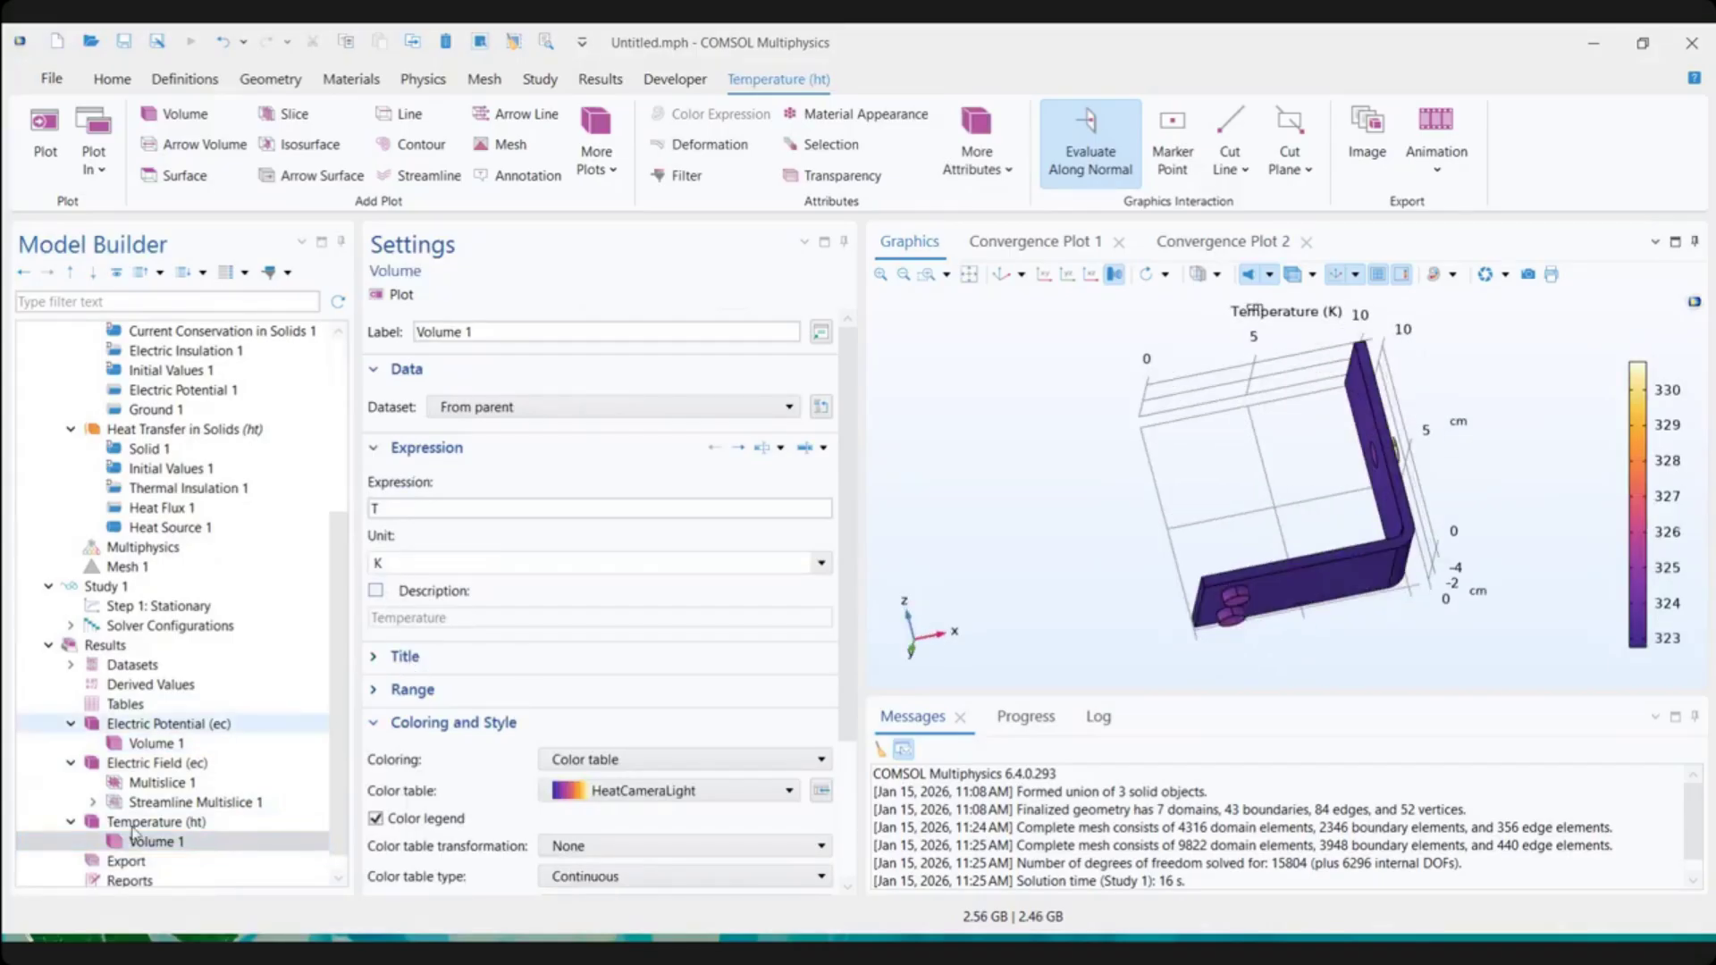
# Show units in the Temperature plot's color legend and set its volume plot's unit to °C
pyautogui.click(142, 822)
pyautogui.click(423, 847)
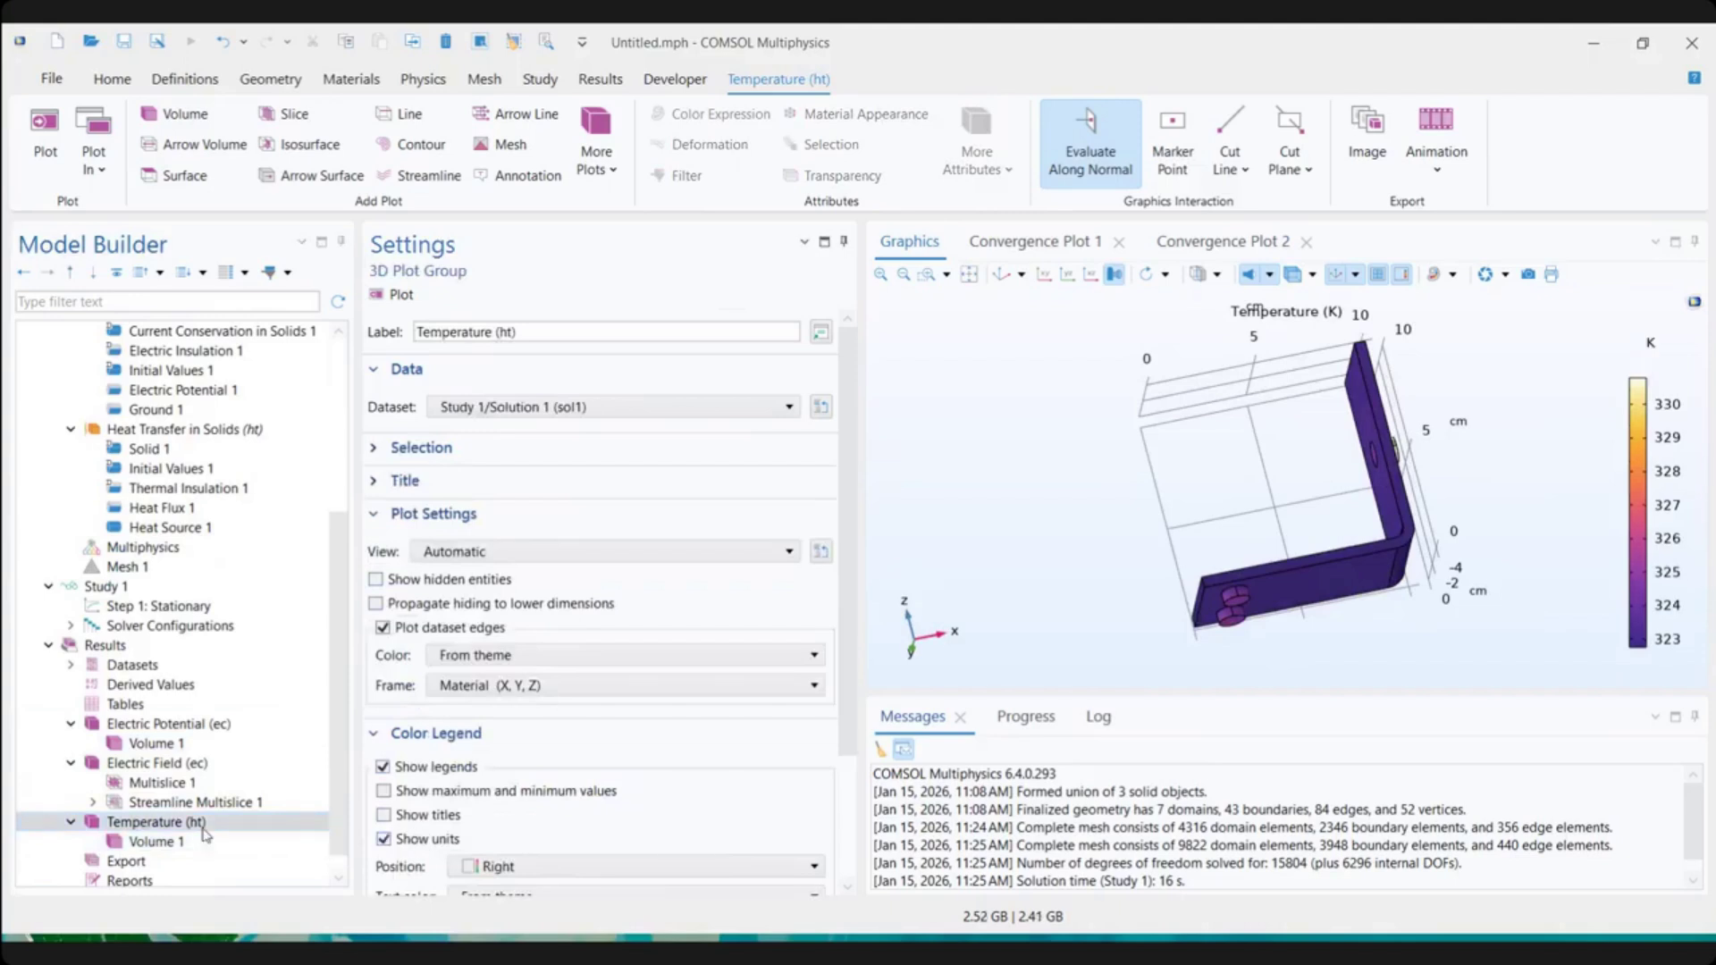
pyautogui.click(175, 843)
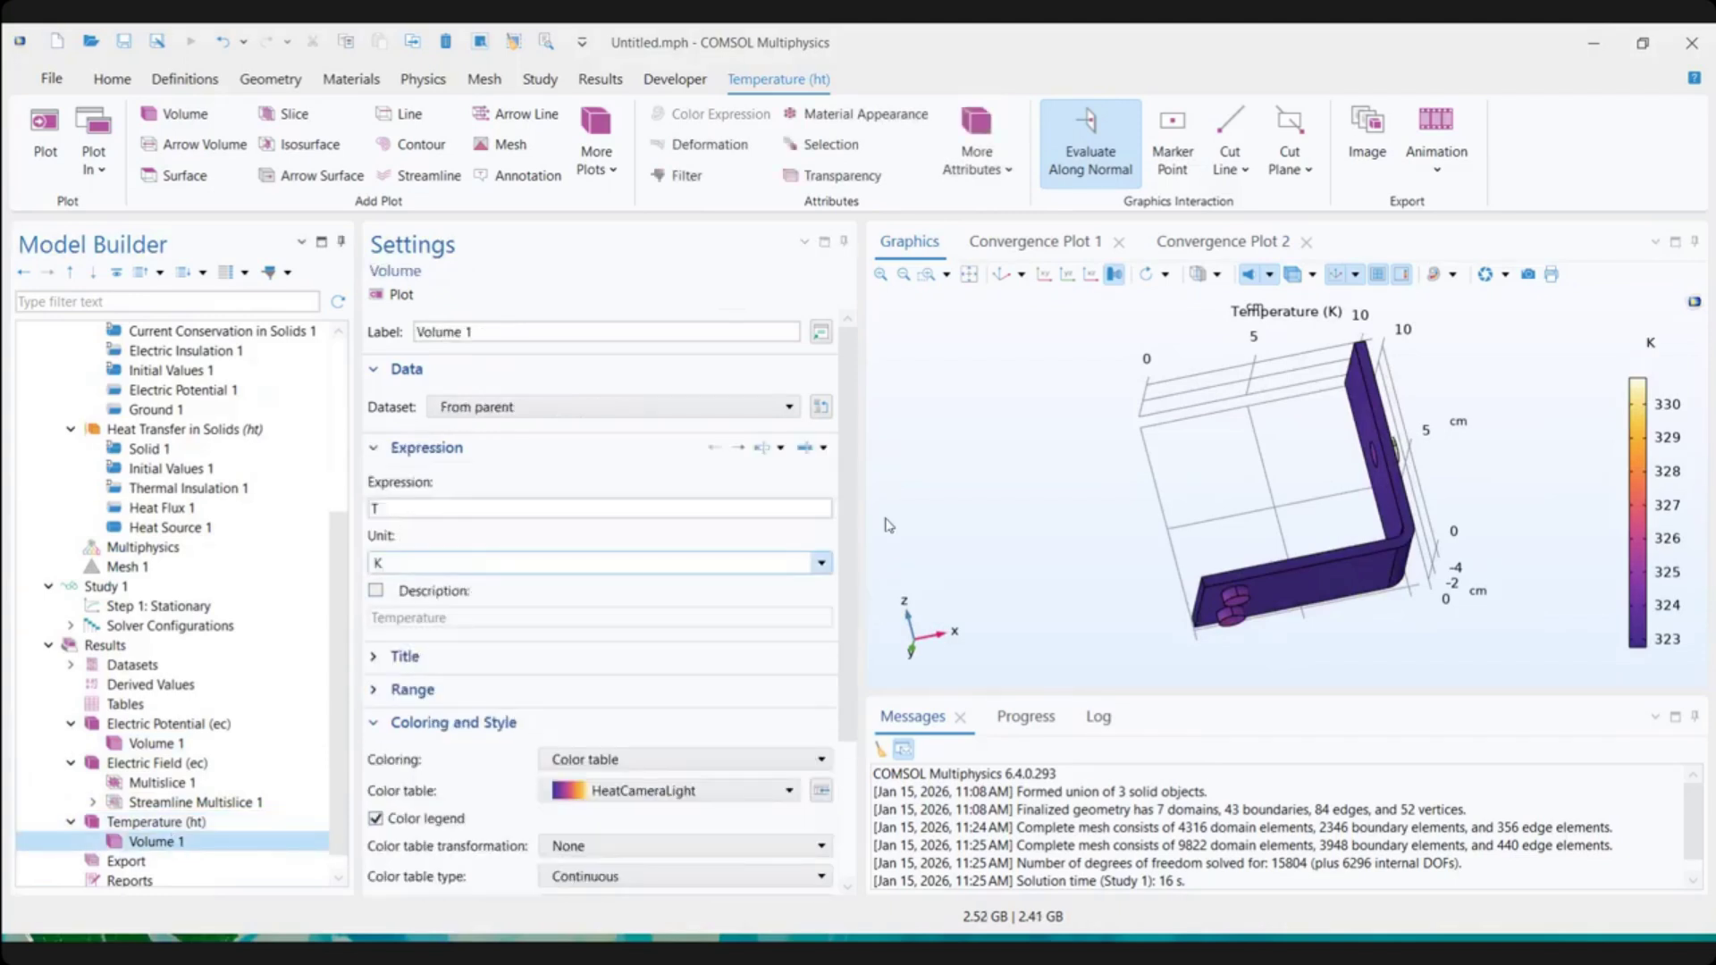
pyautogui.click(823, 566)
pyautogui.click(593, 737)
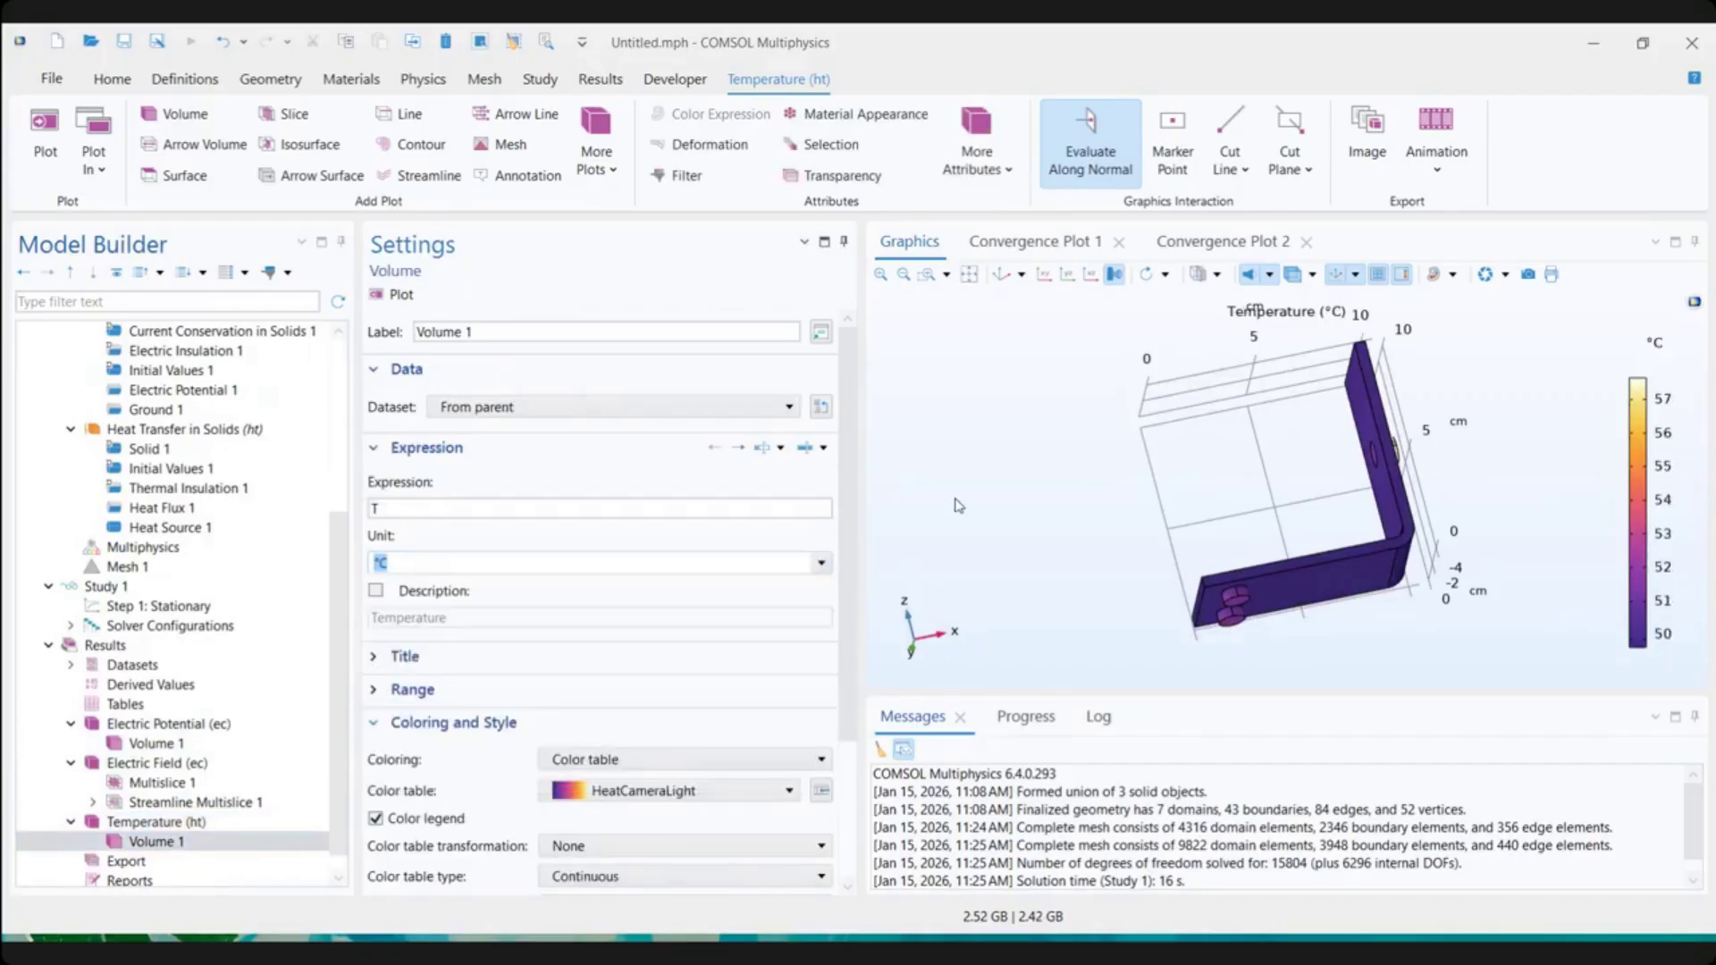
pyautogui.click(1064, 125)
pyautogui.moveTo(1453, 463); pyautogui.dragTo(1013, 591)
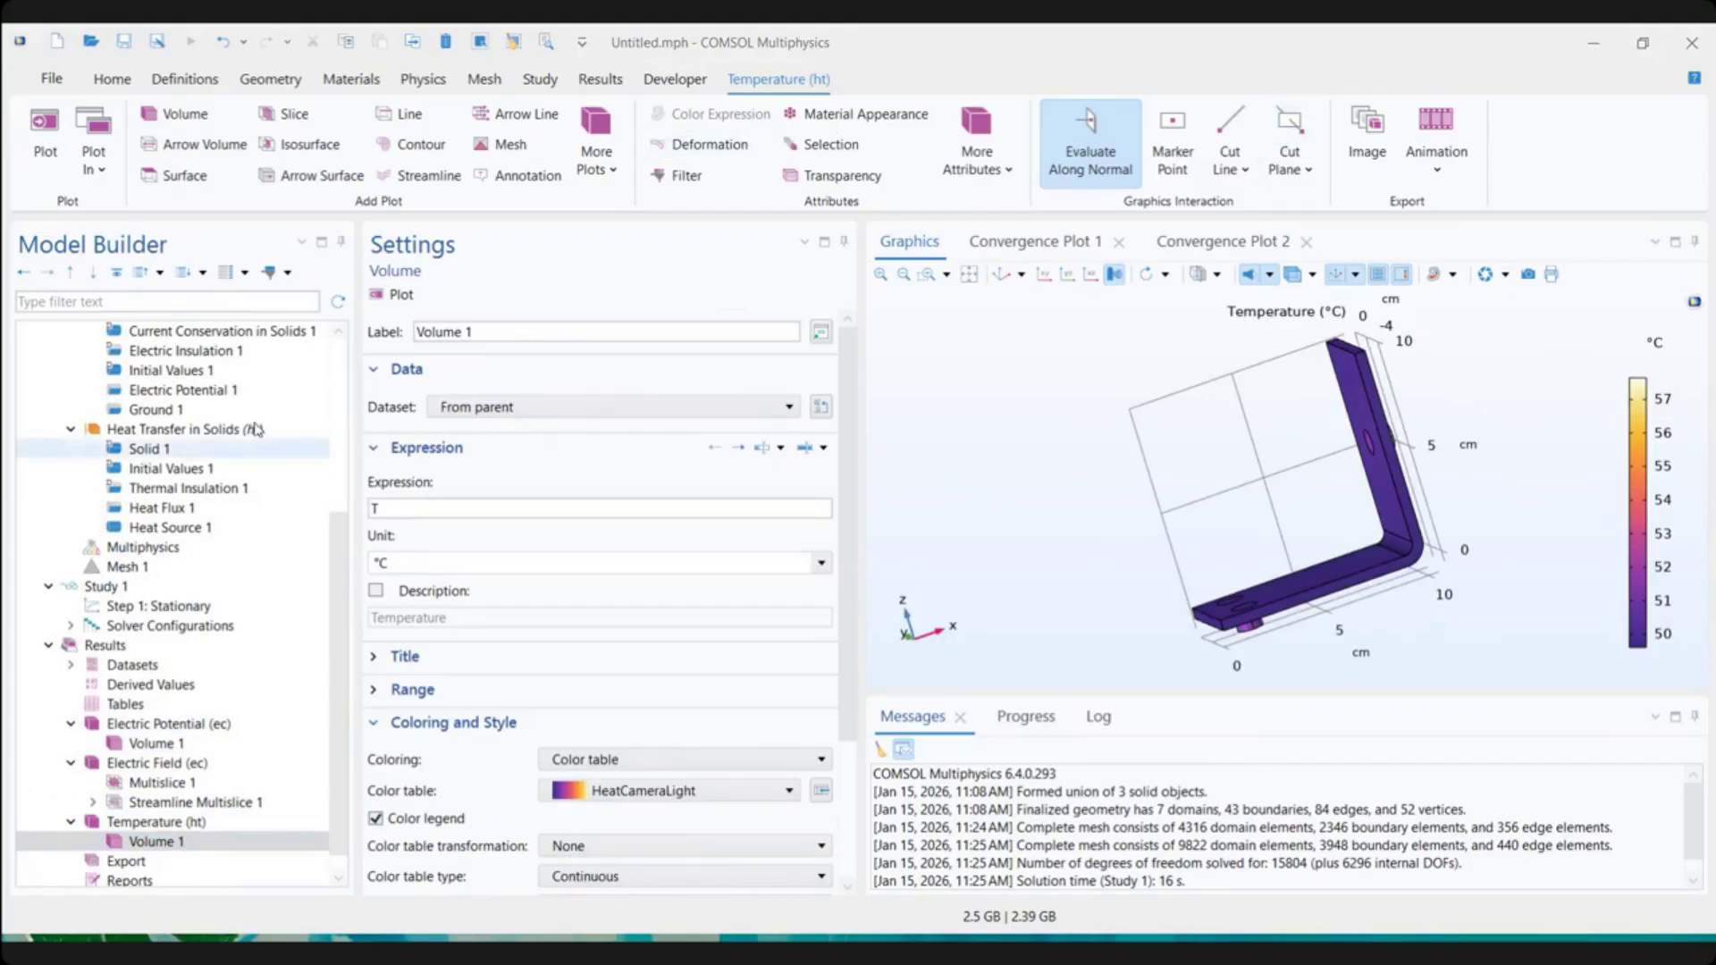
# Add an Electromagnetic Heating multiphysics coupling to the component
pyautogui.moveTo(346, 582); pyautogui.dragTo(340, 538)
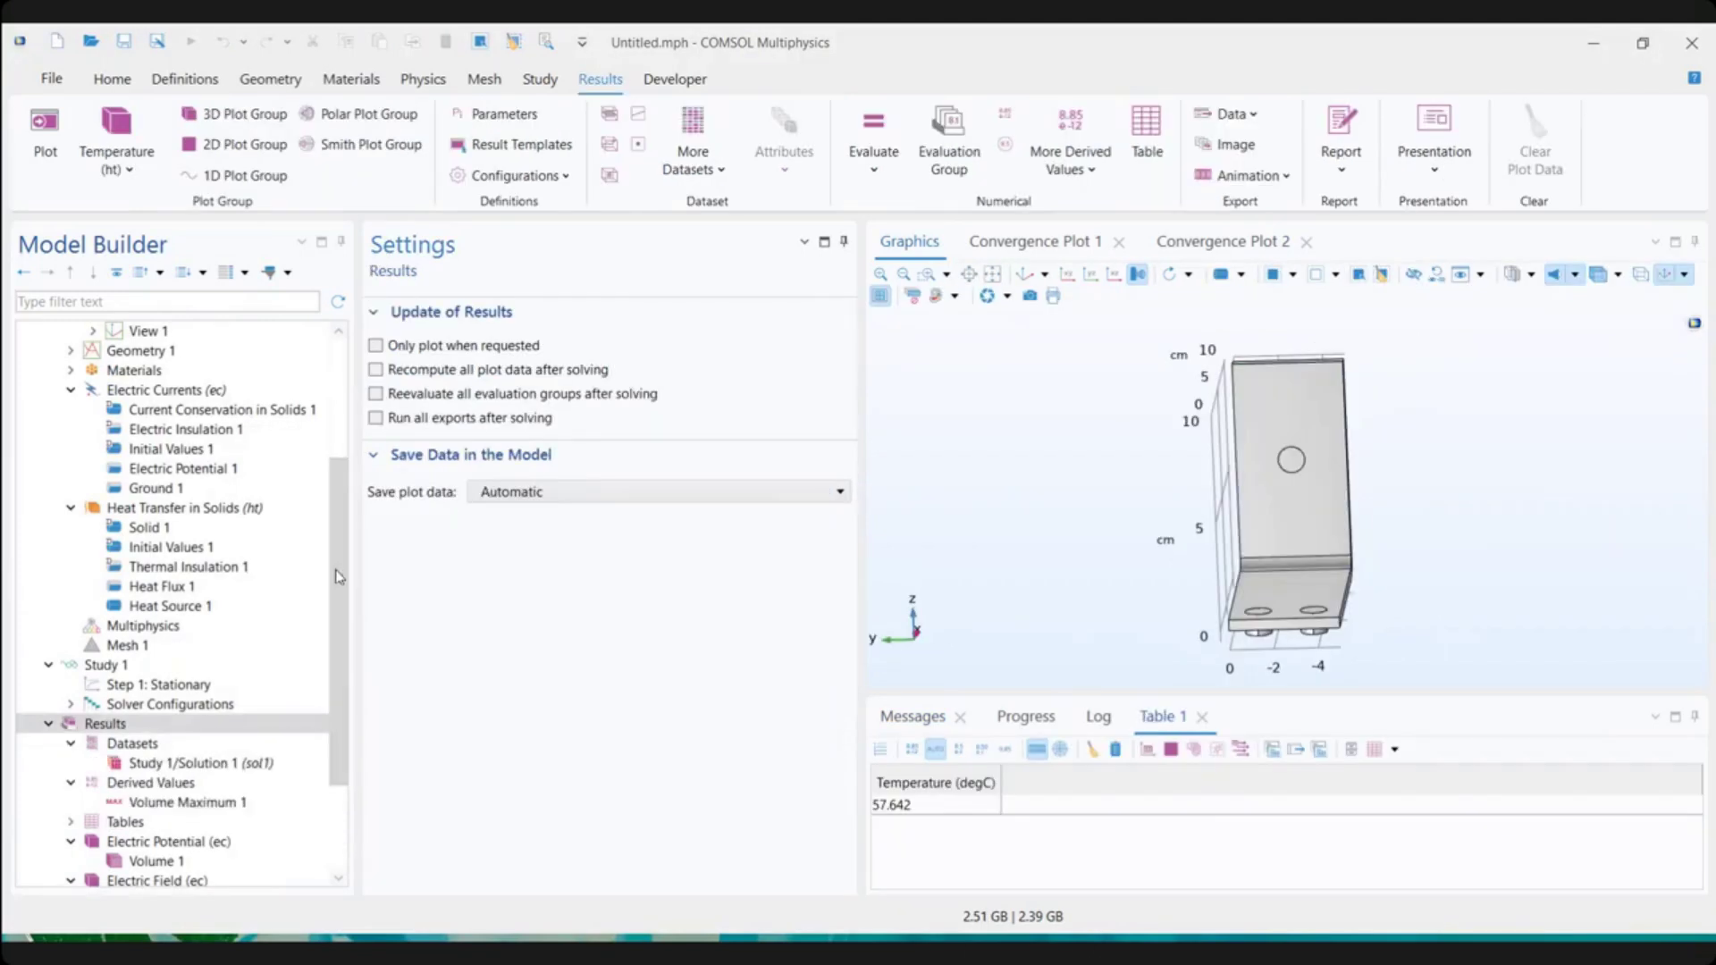
pyautogui.click(130, 628)
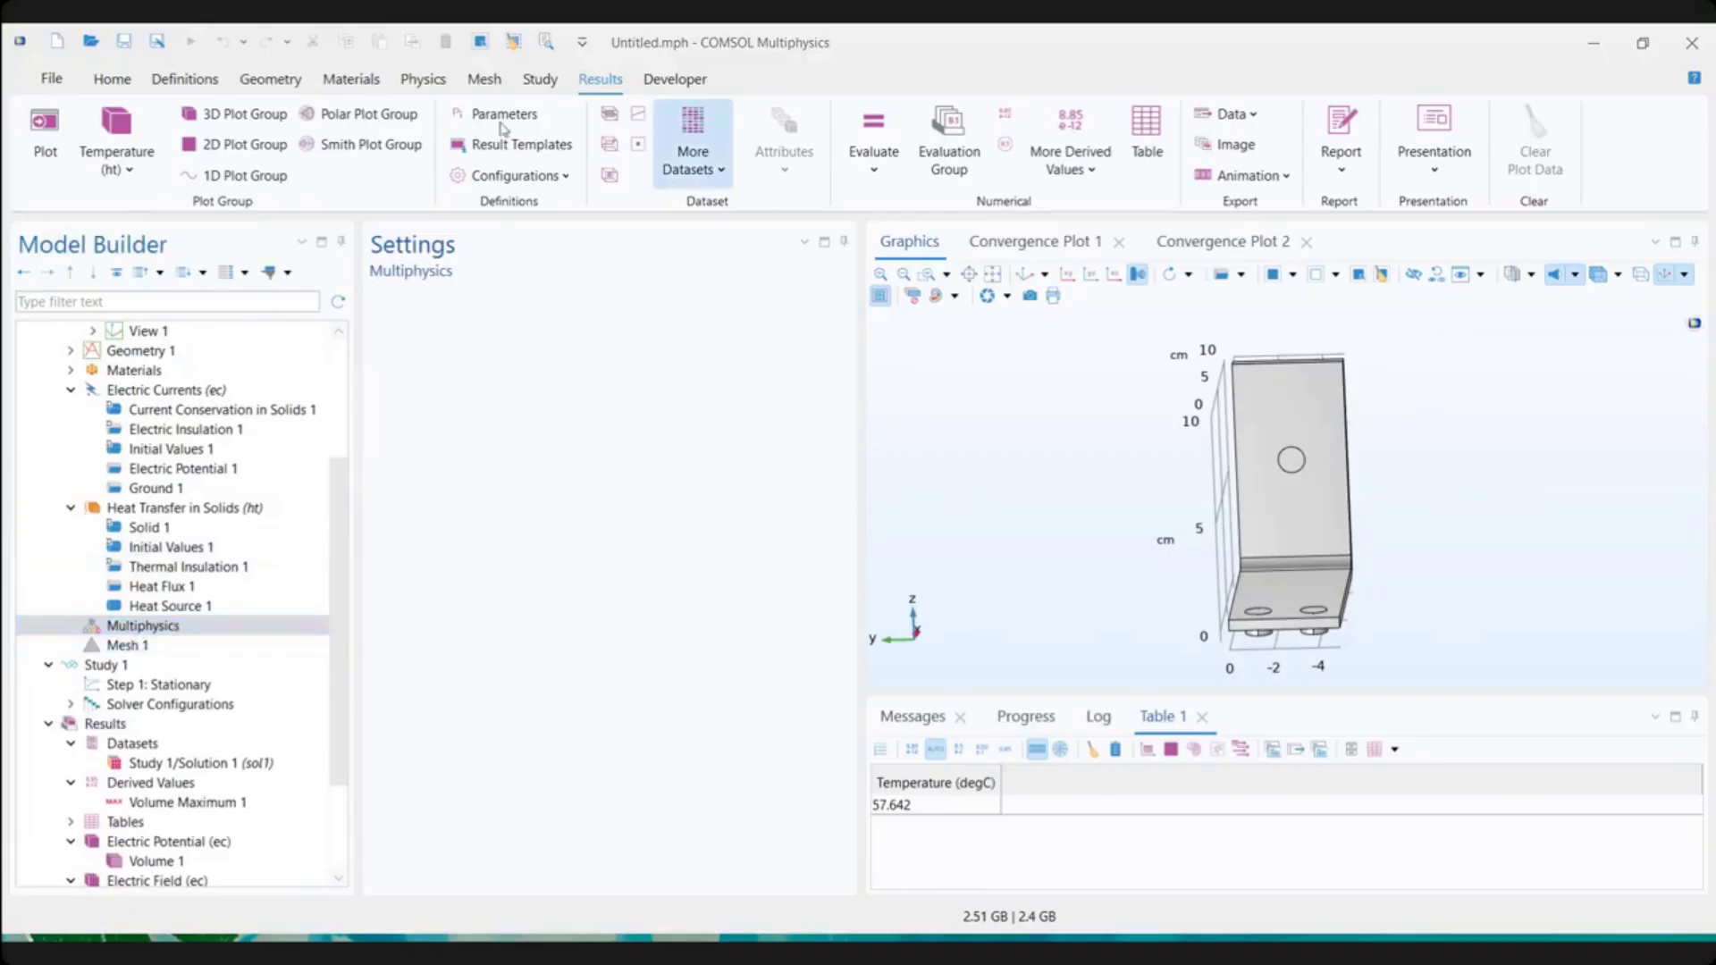
pyautogui.click(421, 79)
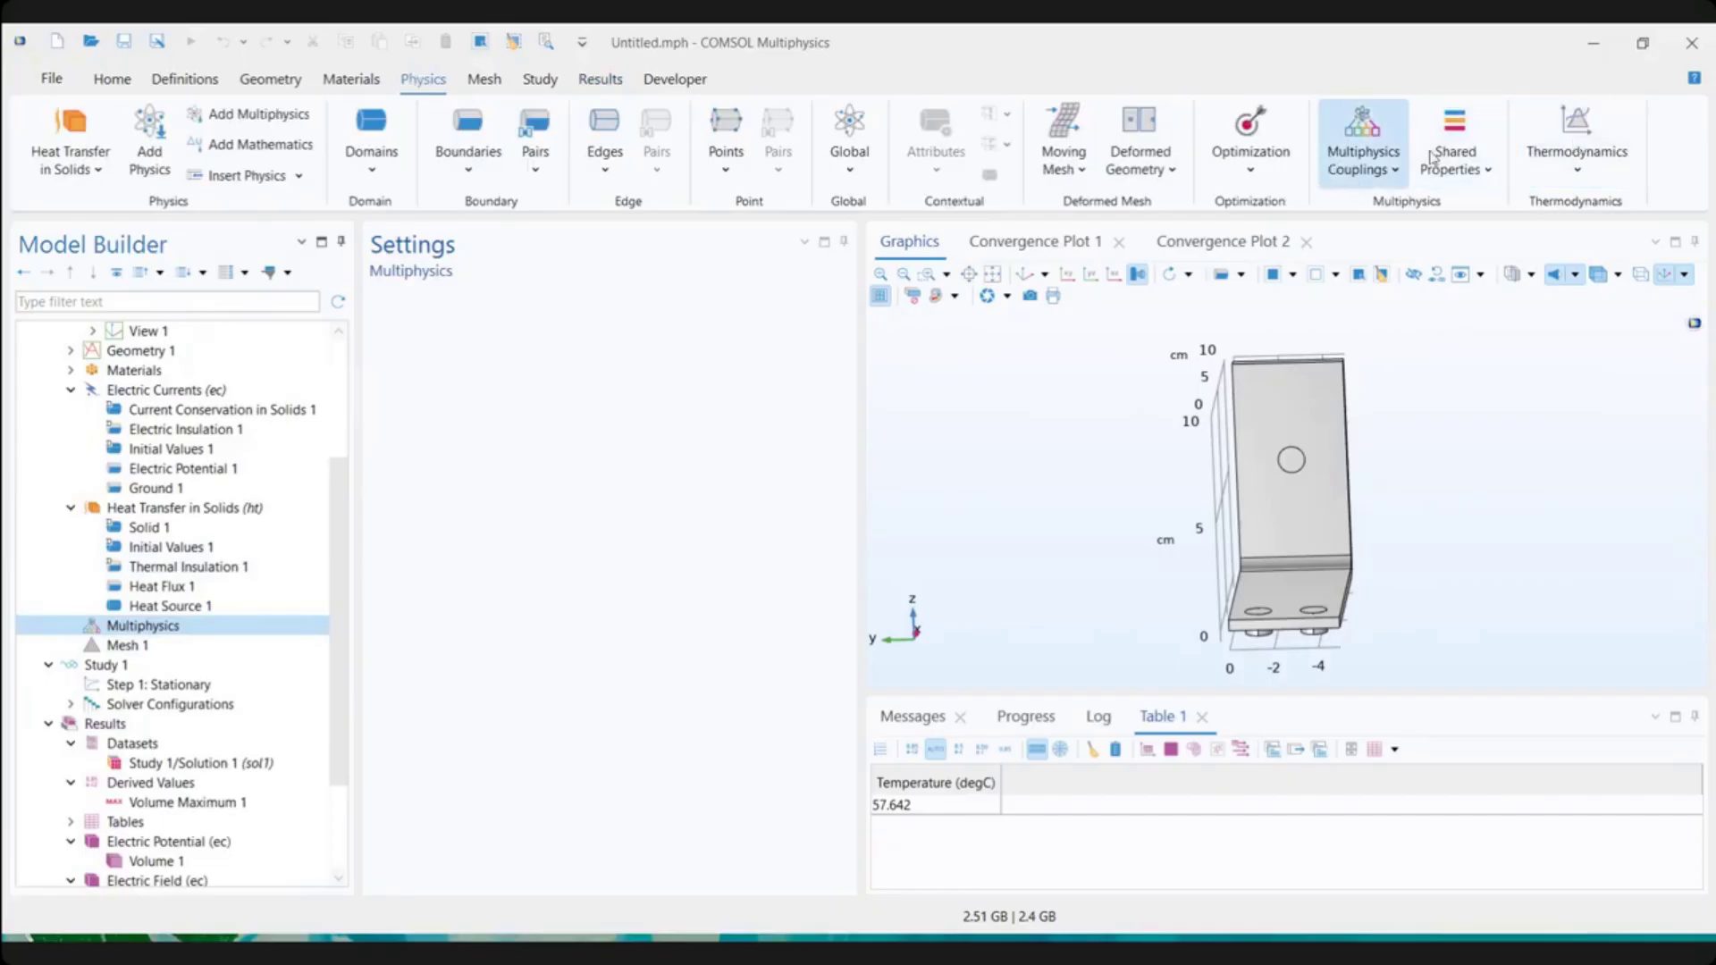
pyautogui.click(1365, 170)
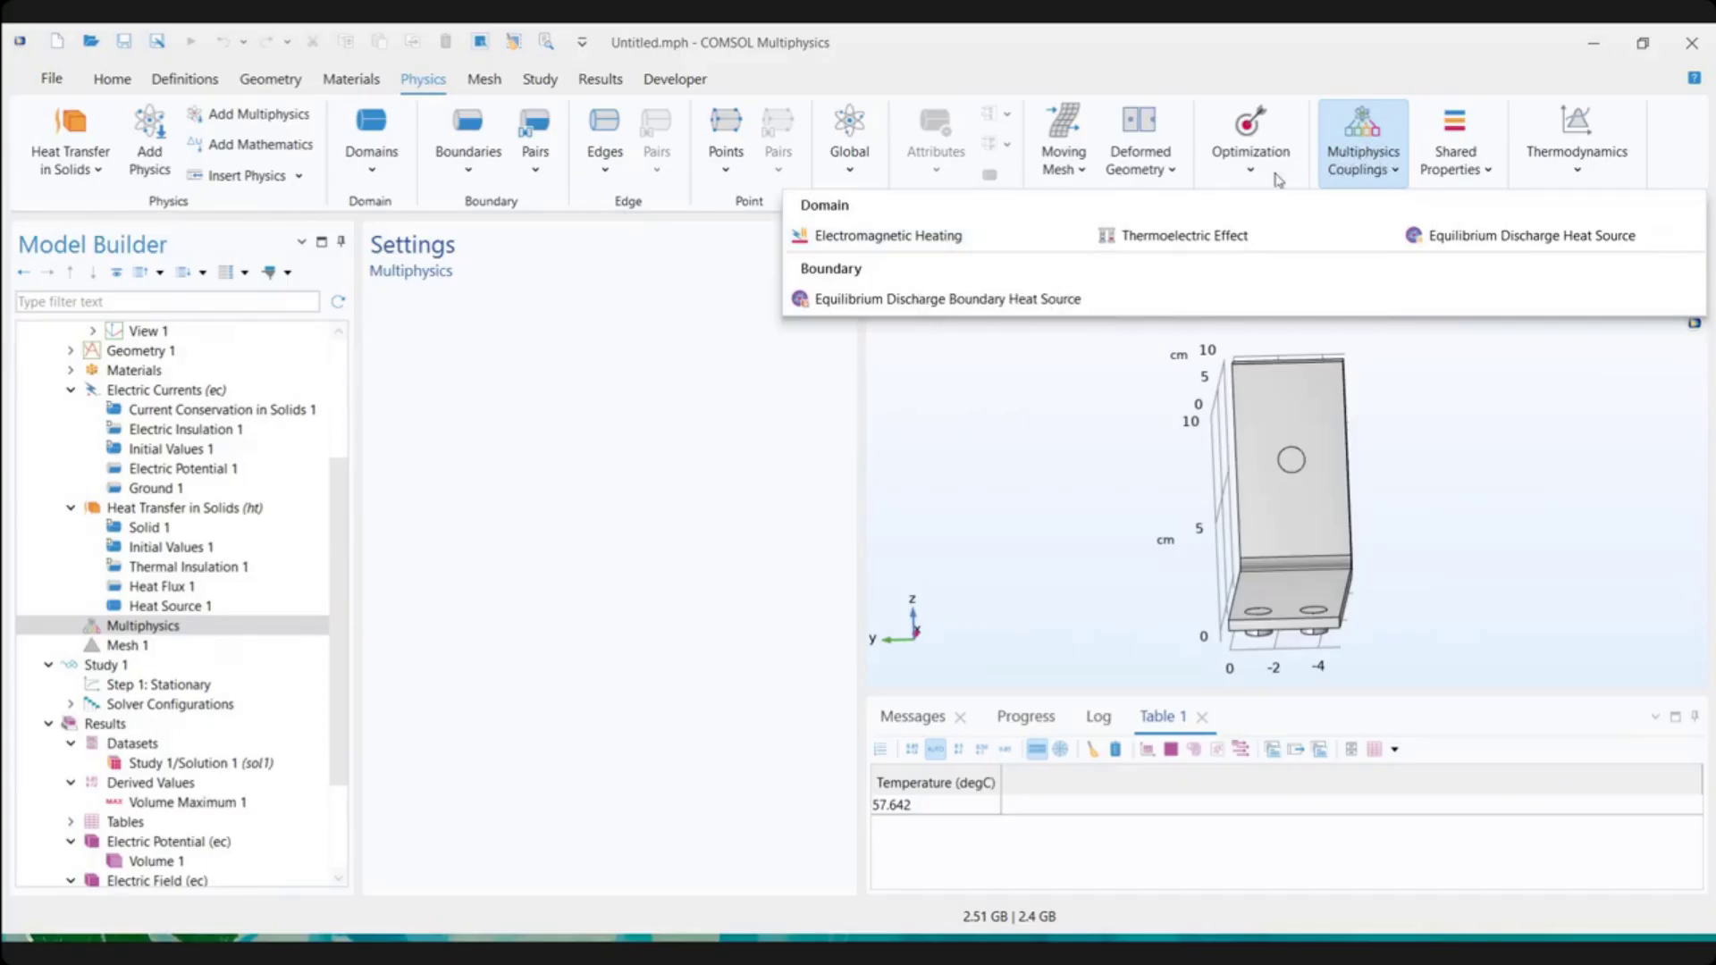
pyautogui.click(923, 237)
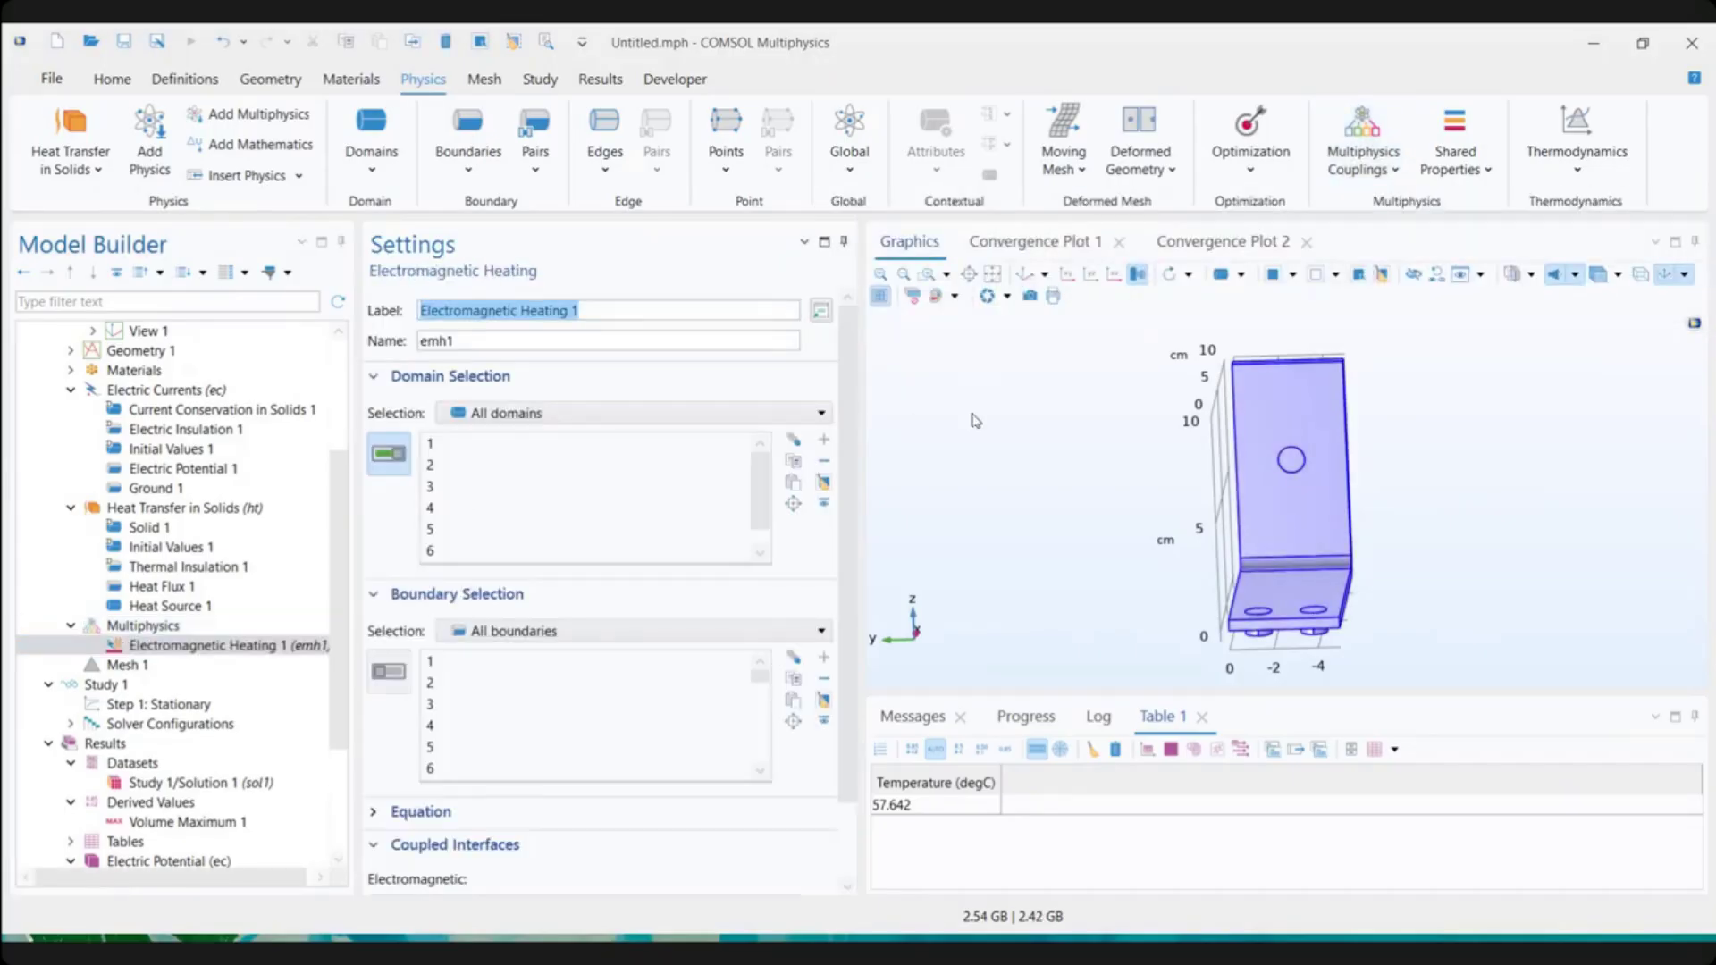
# Examine the Electromagnetic Heating coupling's domain and boundary selections, coupled interfaces and equation
pyautogui.moveTo(1389, 570); pyautogui.dragTo(1362, 518)
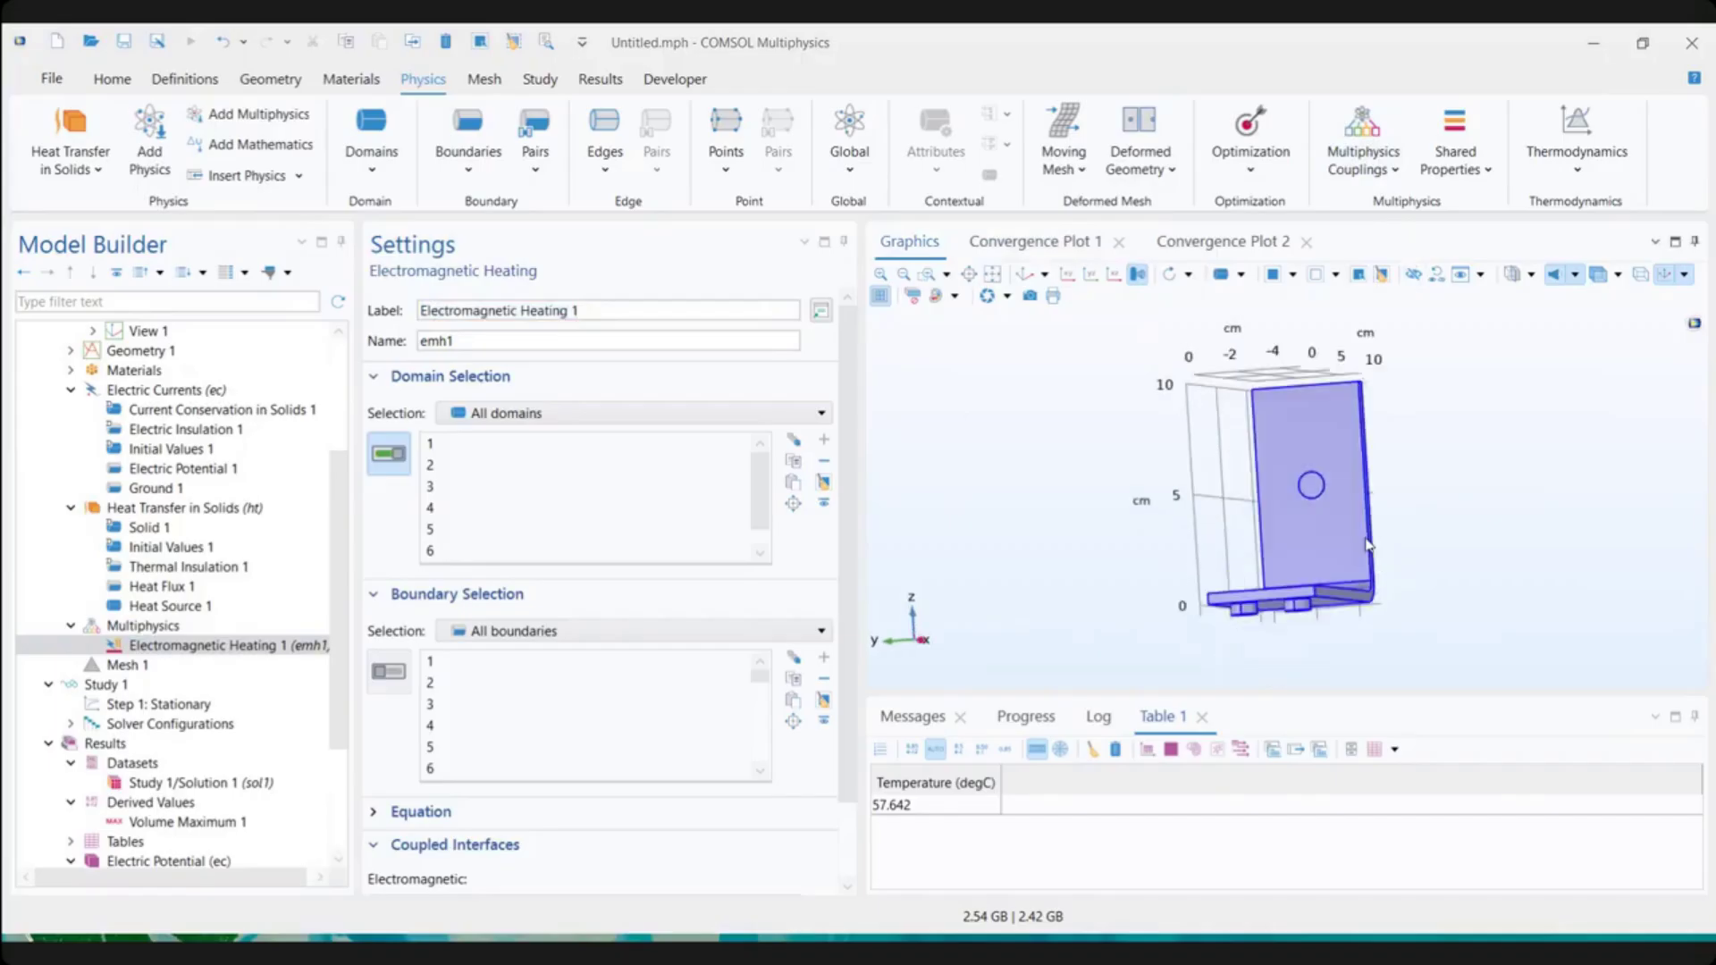
pyautogui.scroll(-2, 679, 801)
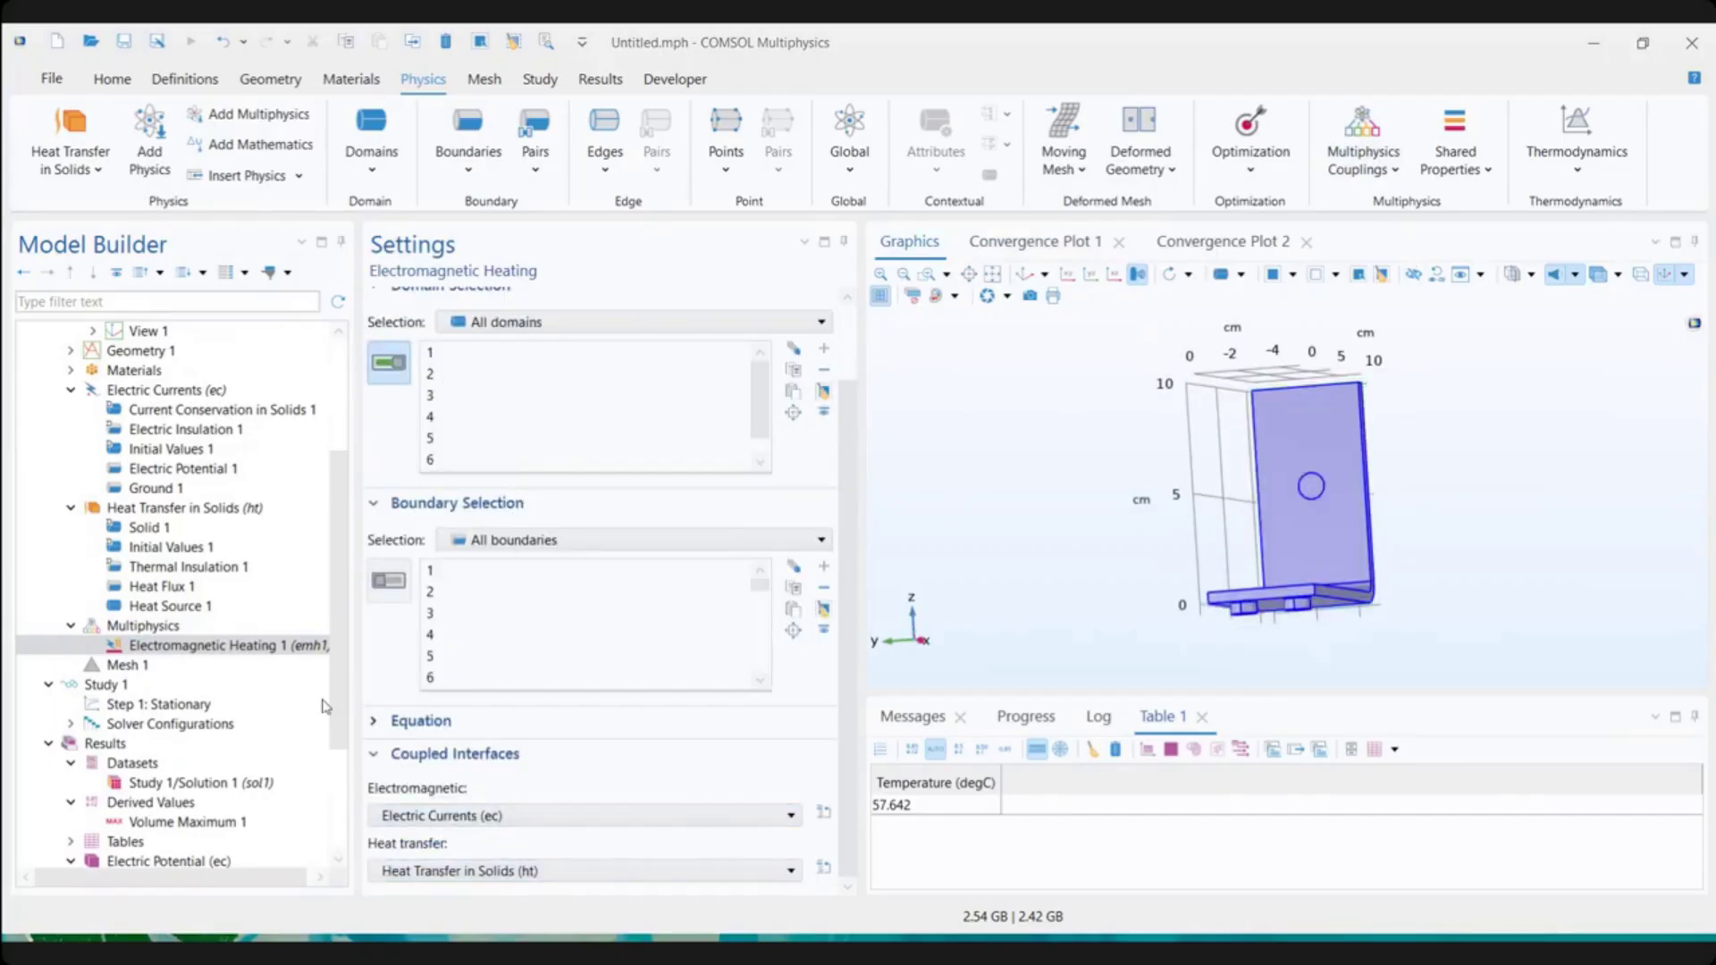
pyautogui.click(248, 647)
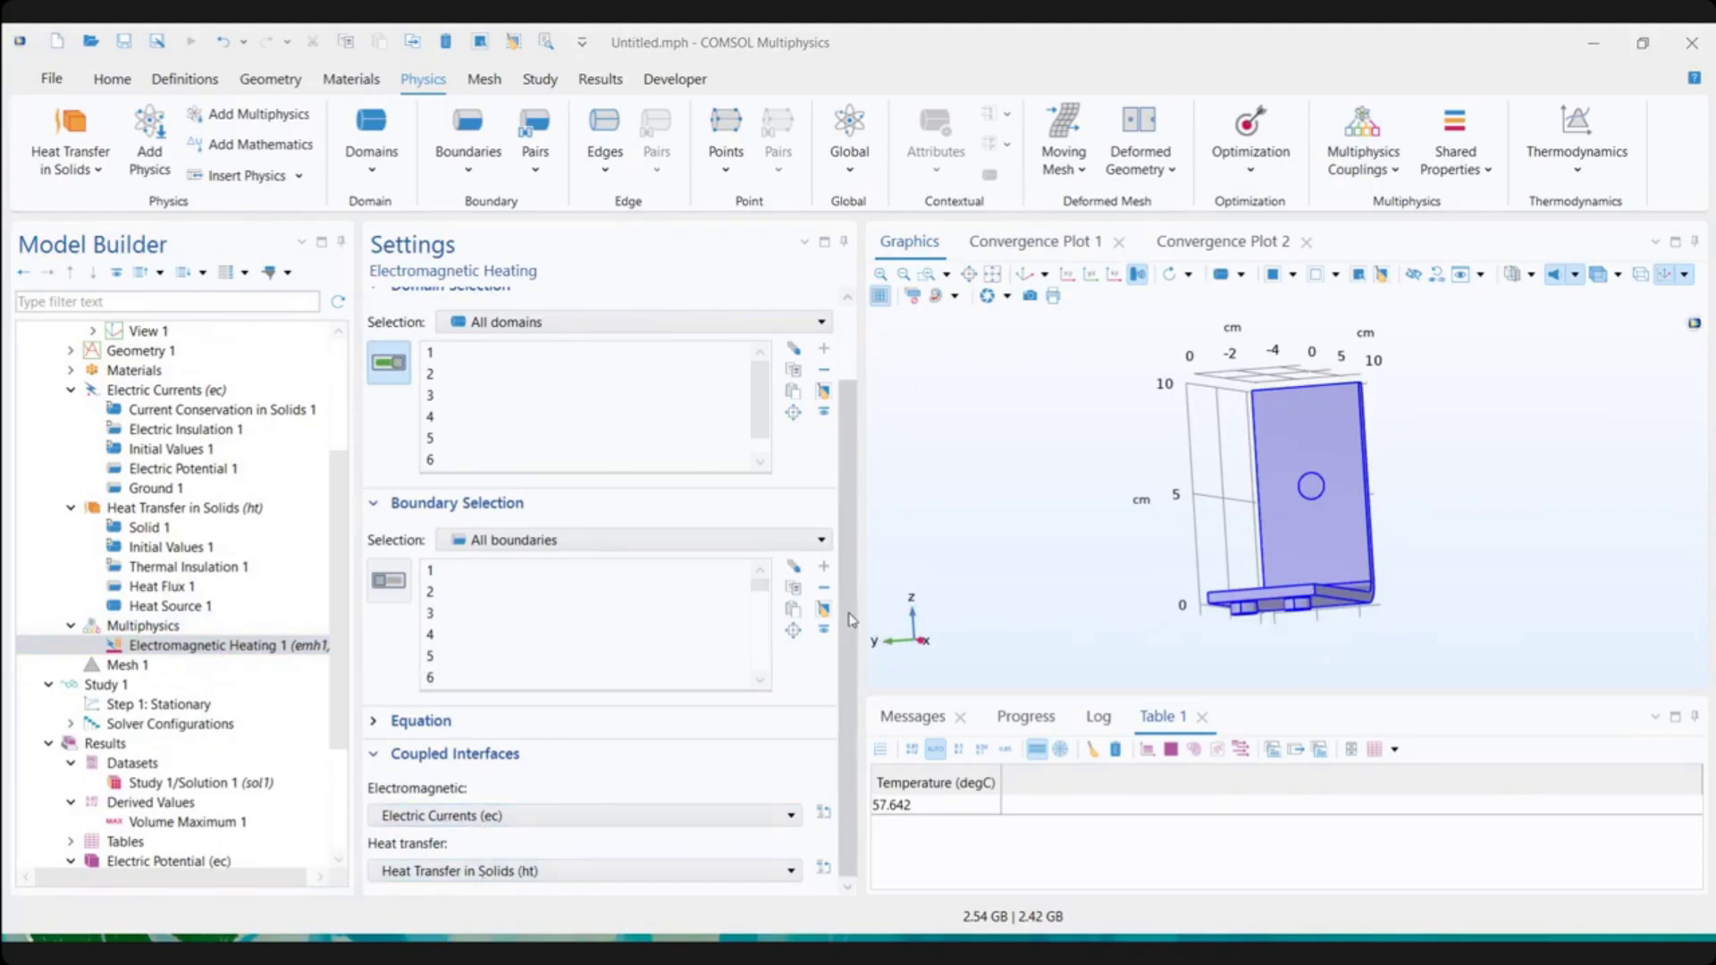
pyautogui.click(413, 731)
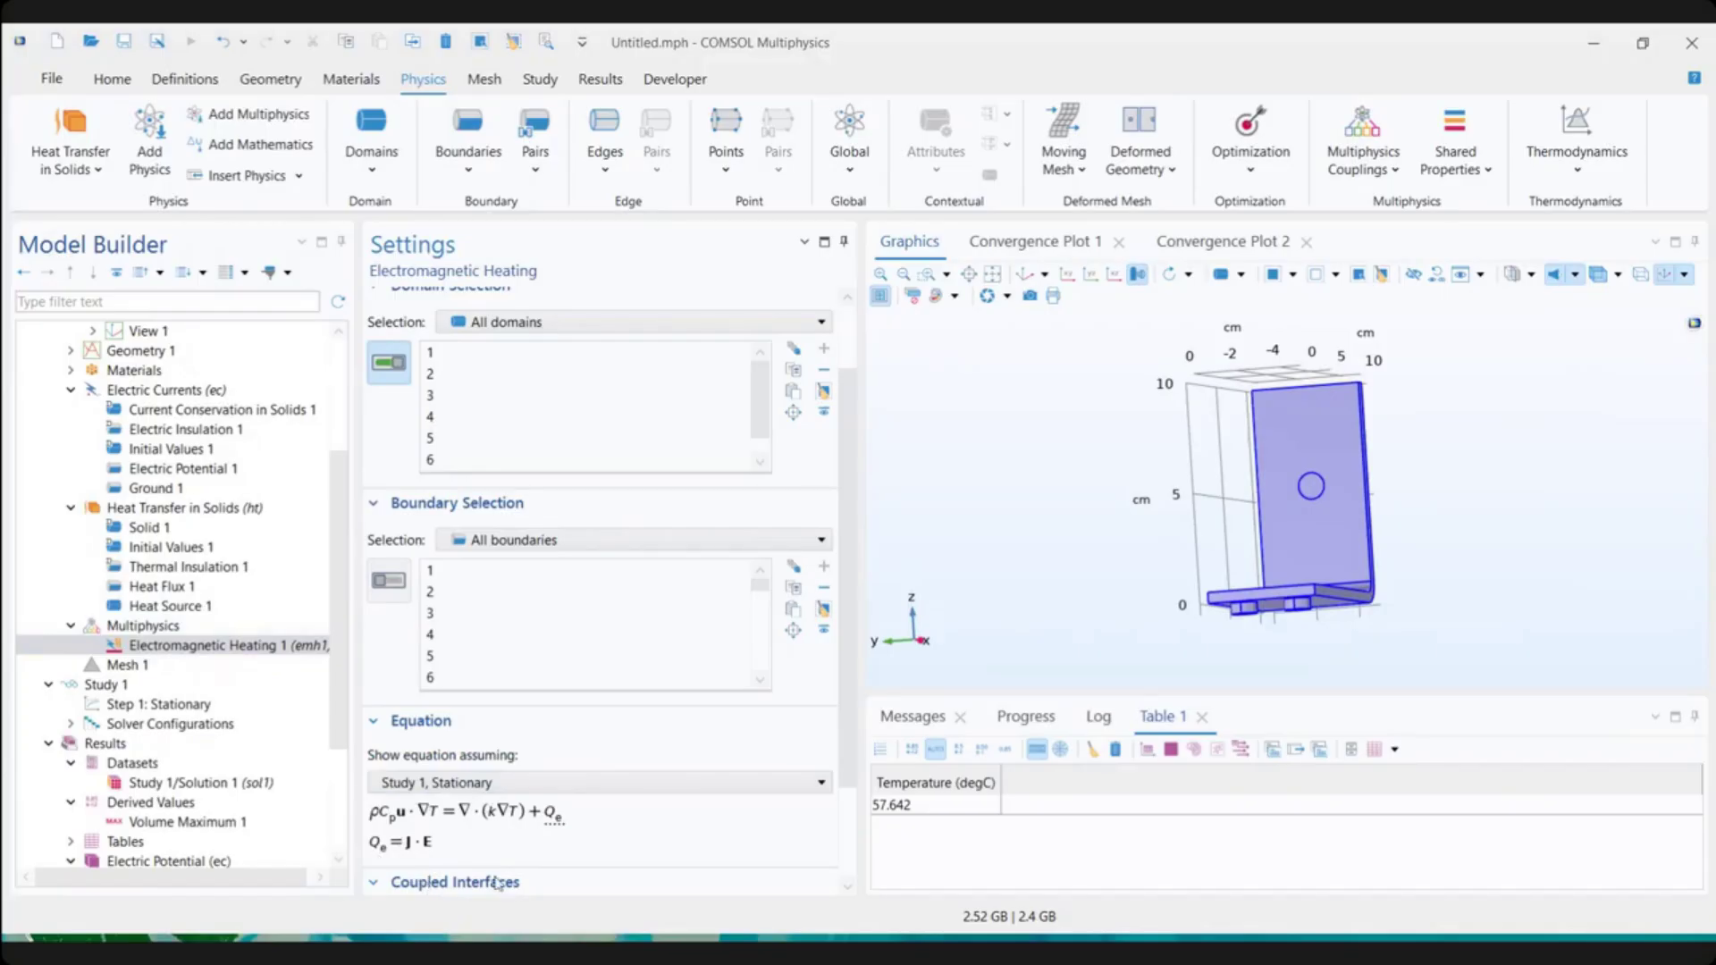
pyautogui.moveTo(1169, 483); pyautogui.dragTo(1223, 428)
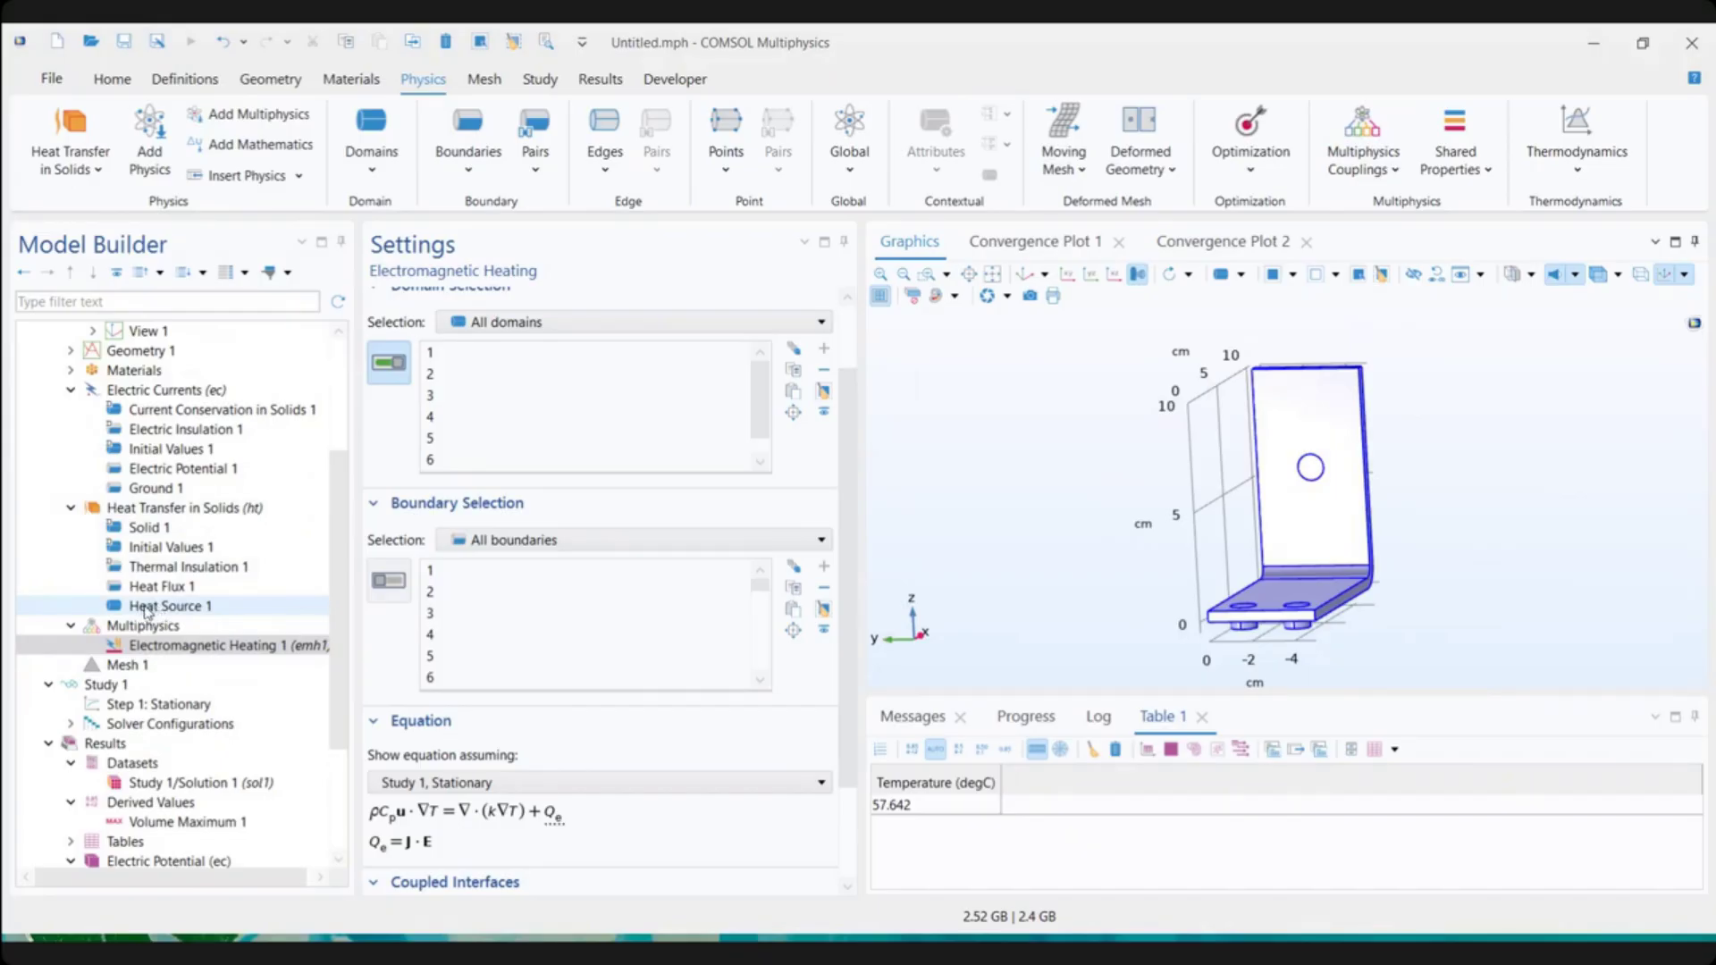
# Disable Heat Source 1 in Heat Transfer in Solids and recompute the stationary study with the Electromagnetic Heating coupling
pyautogui.rightClick(147, 606)
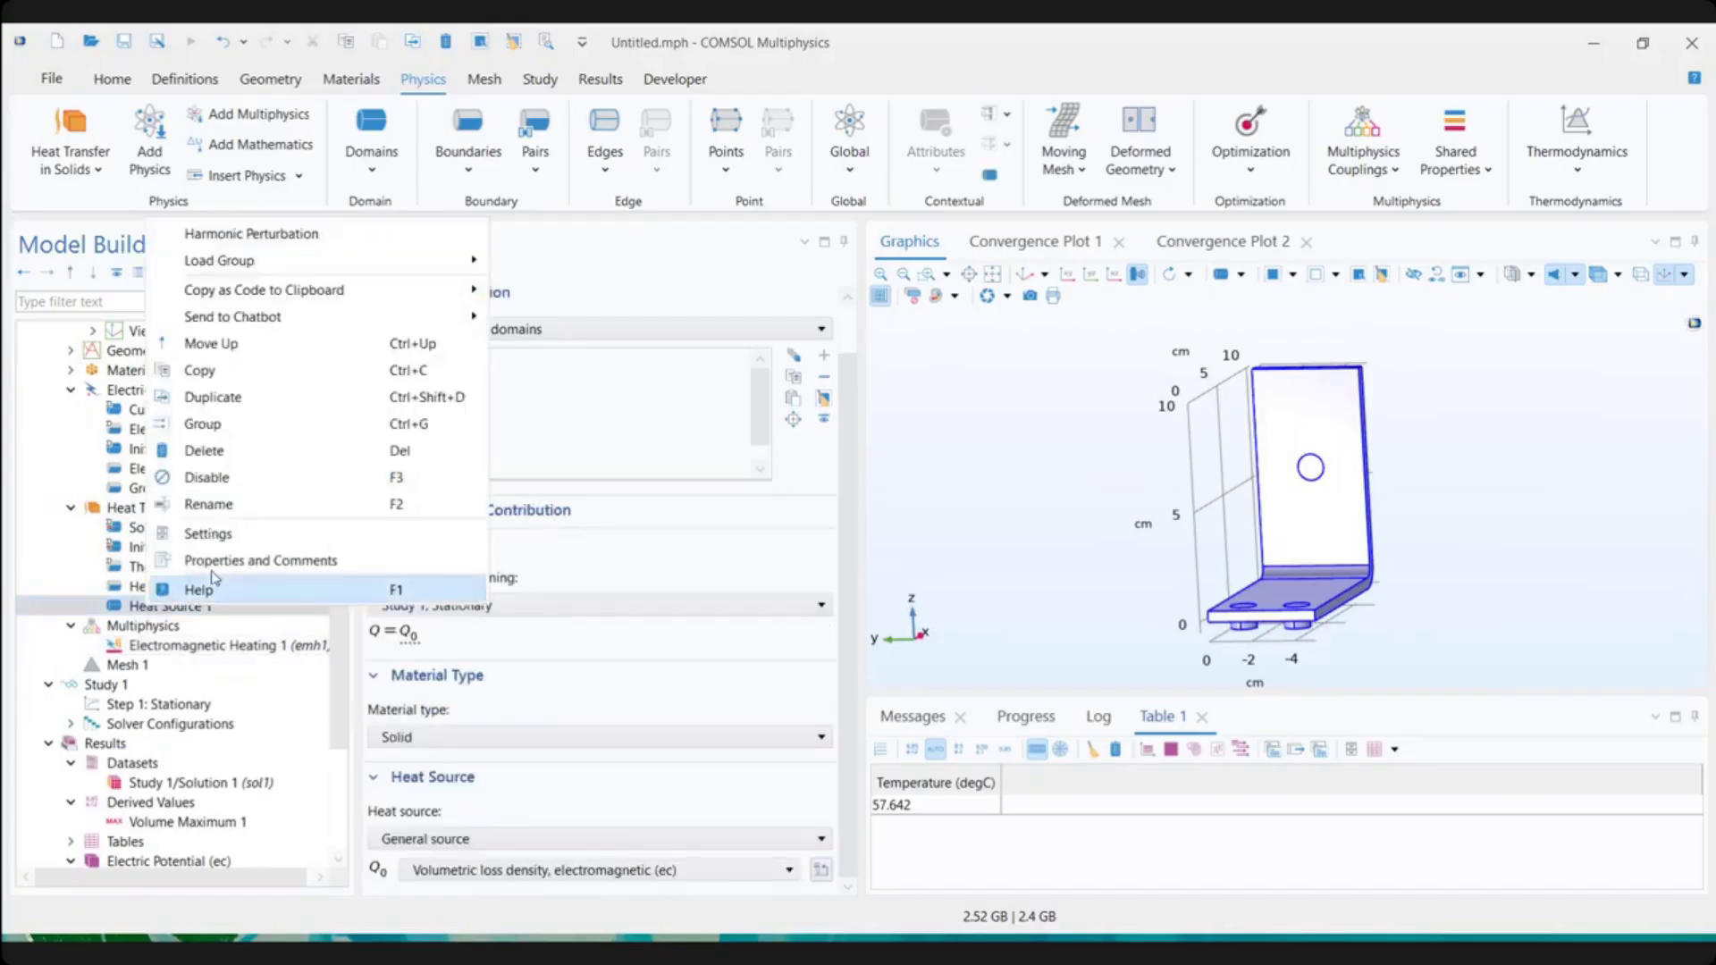
pyautogui.click(240, 482)
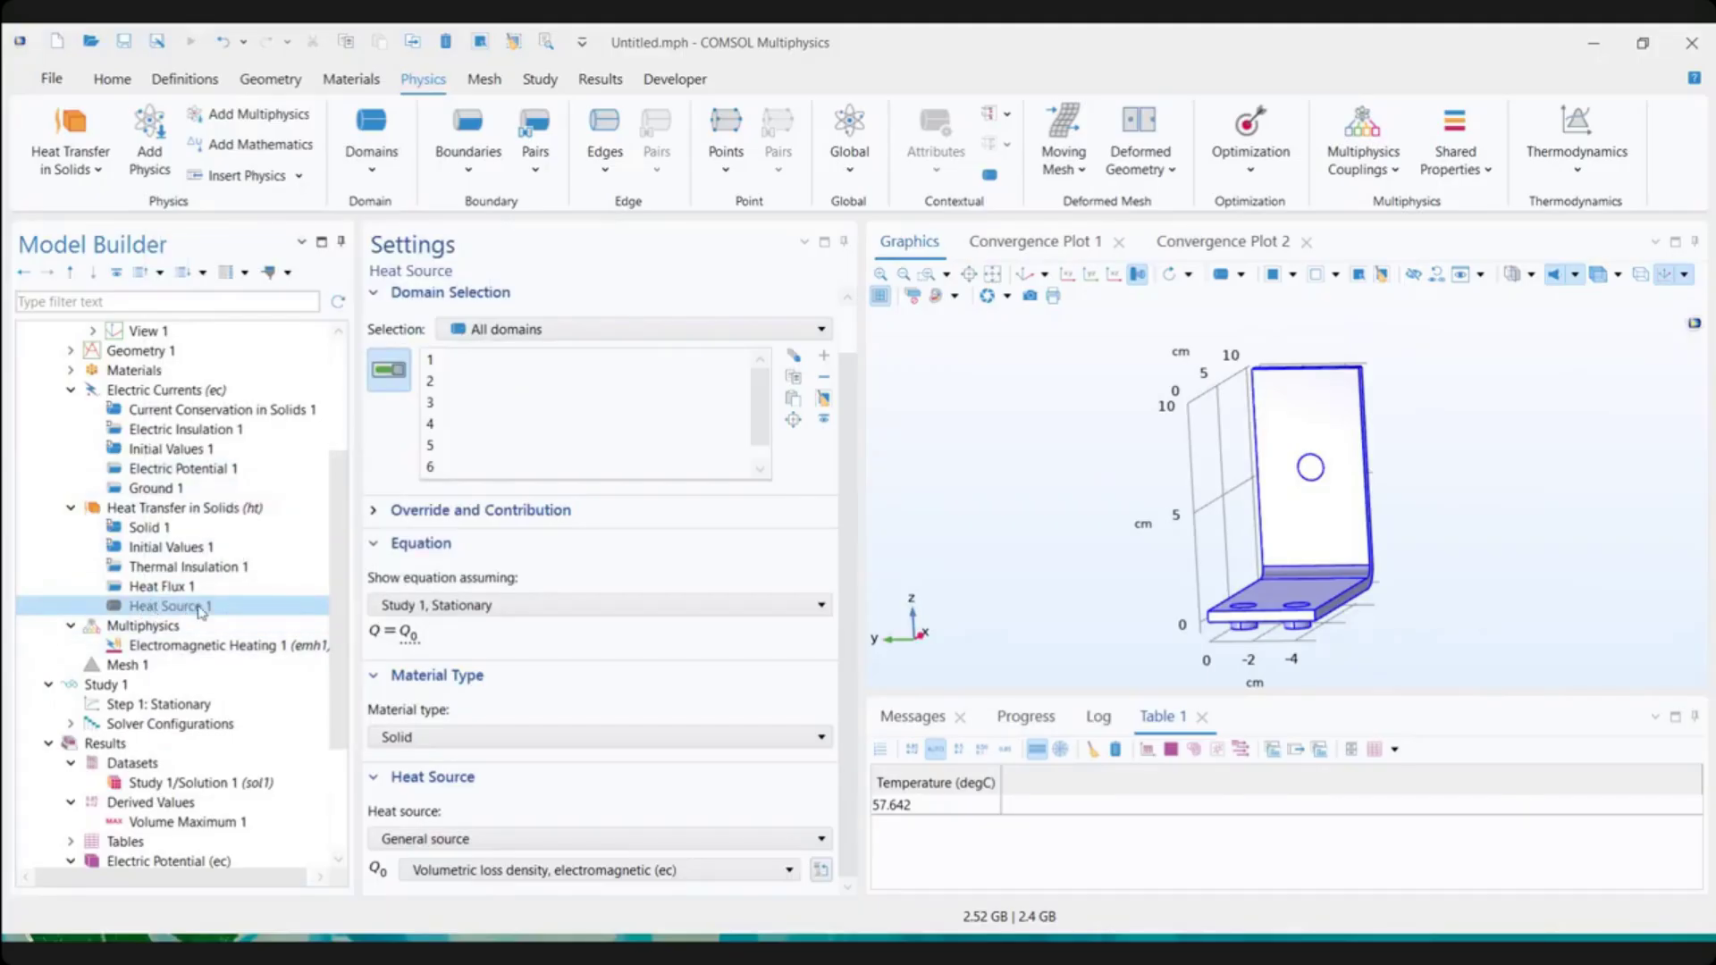
pyautogui.click(199, 651)
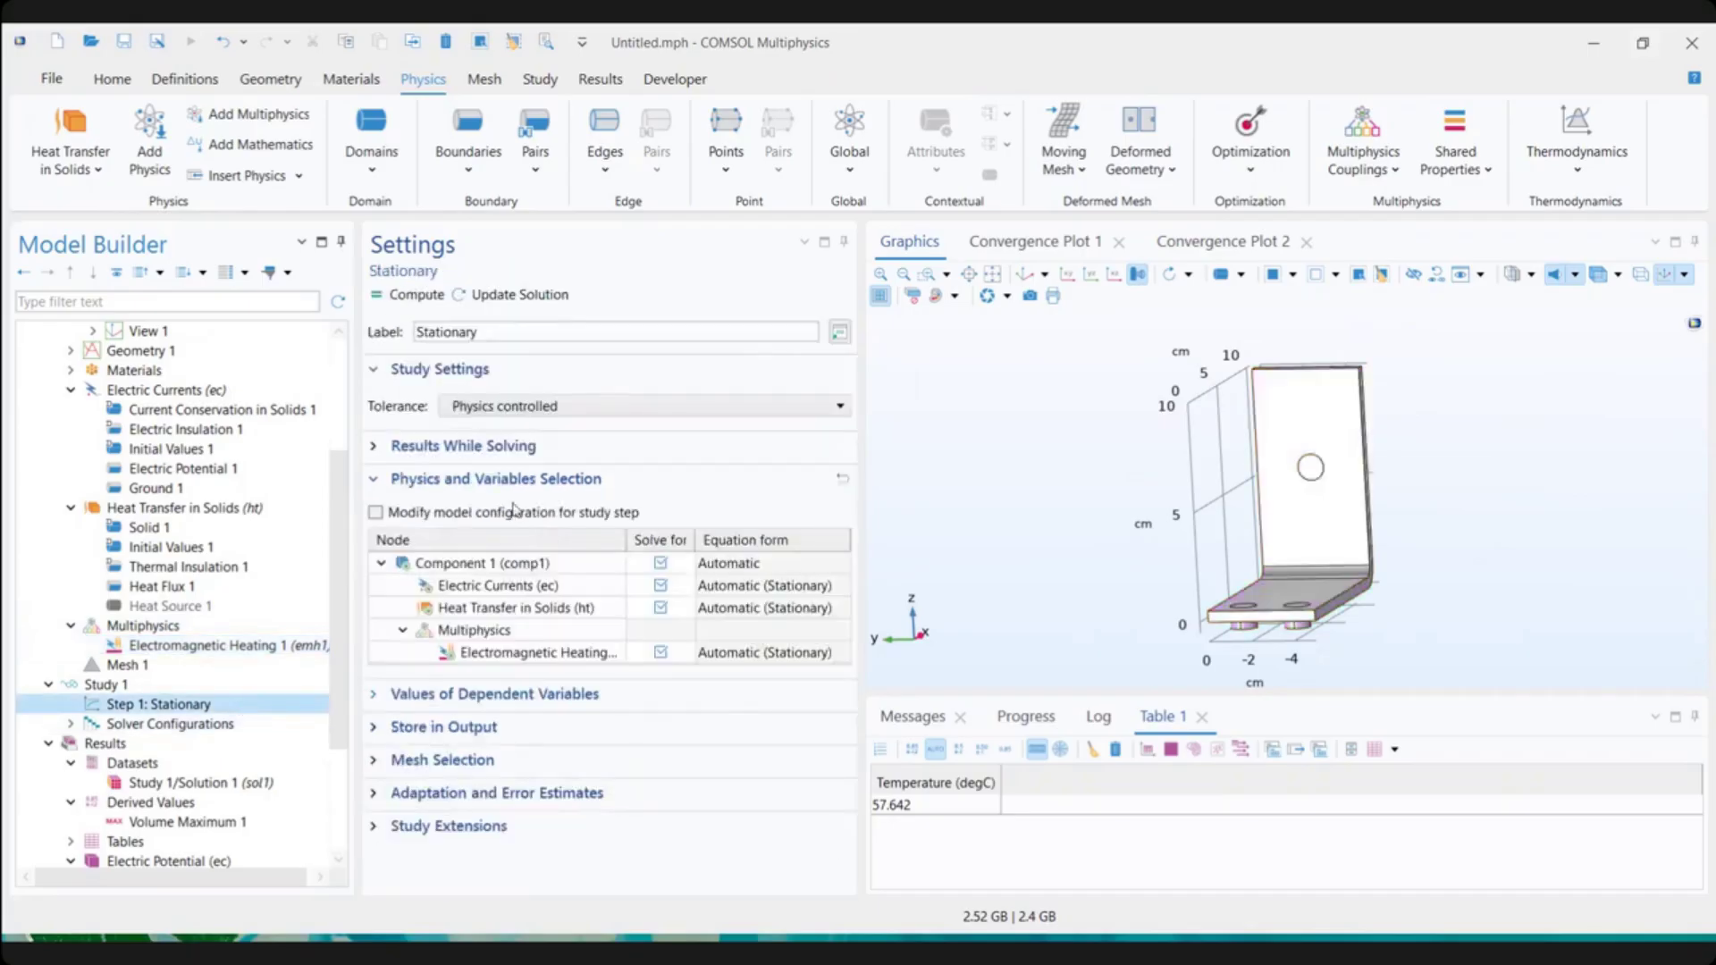
pyautogui.click(411, 294)
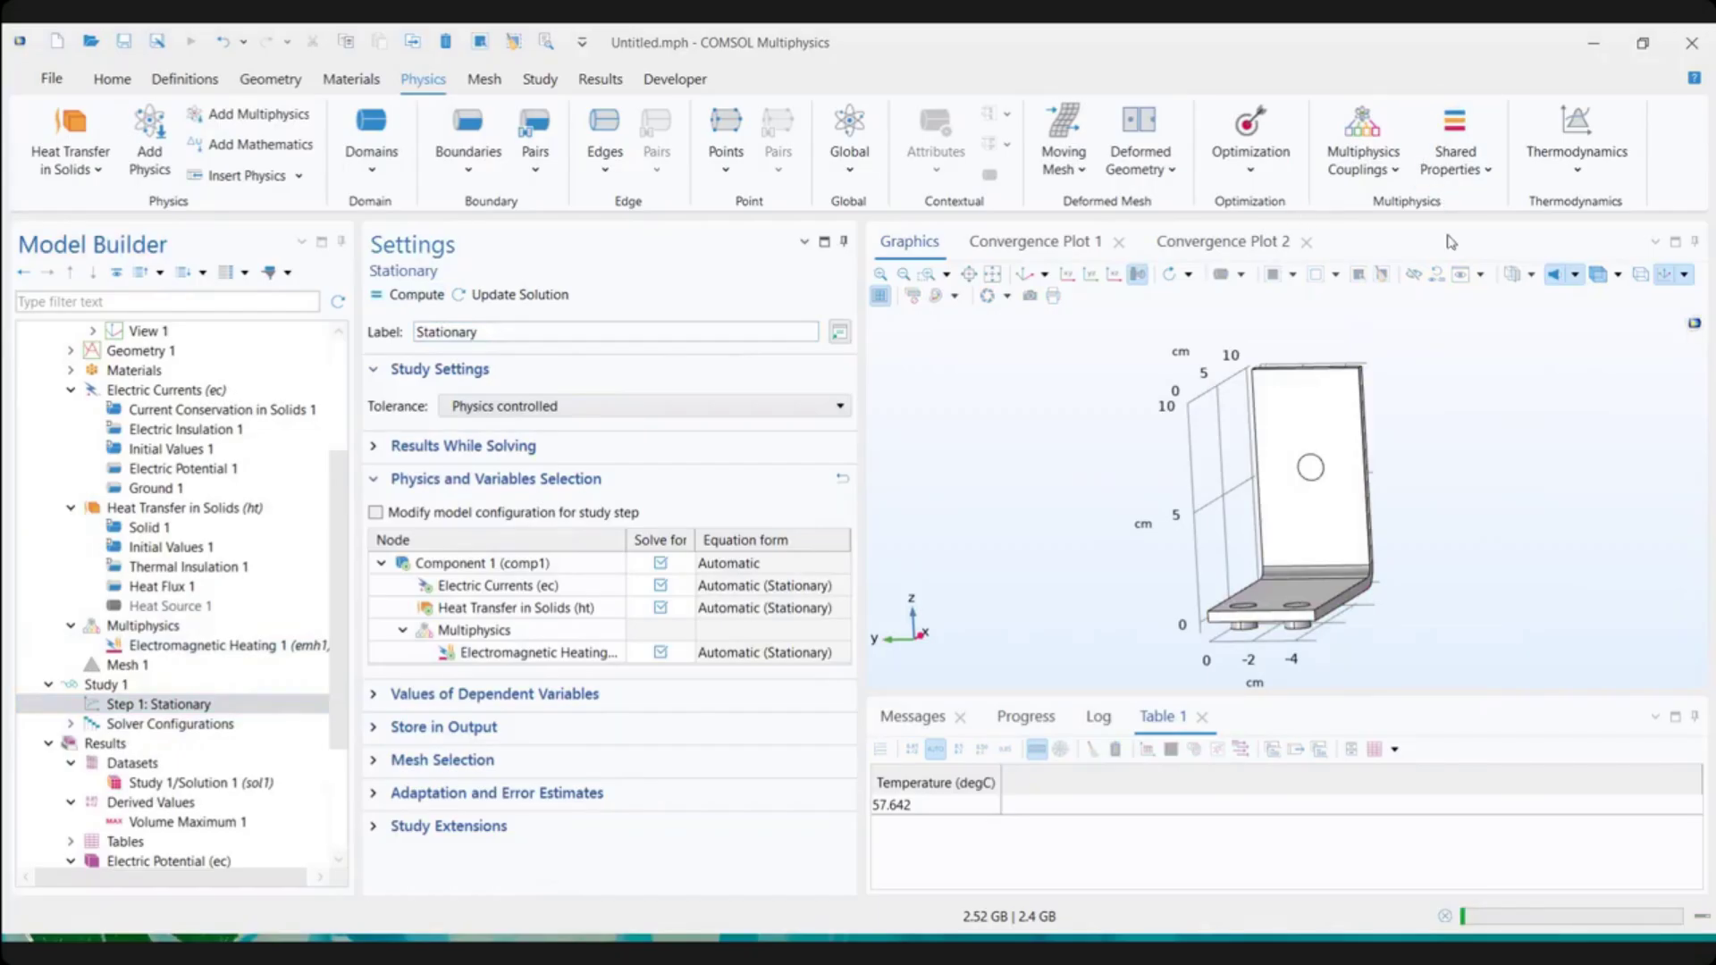
# Monitor the recomputation's progress, then inspect the segregated solver's convergence plot and the updated Temperature volume plot
pyautogui.click(1025, 719)
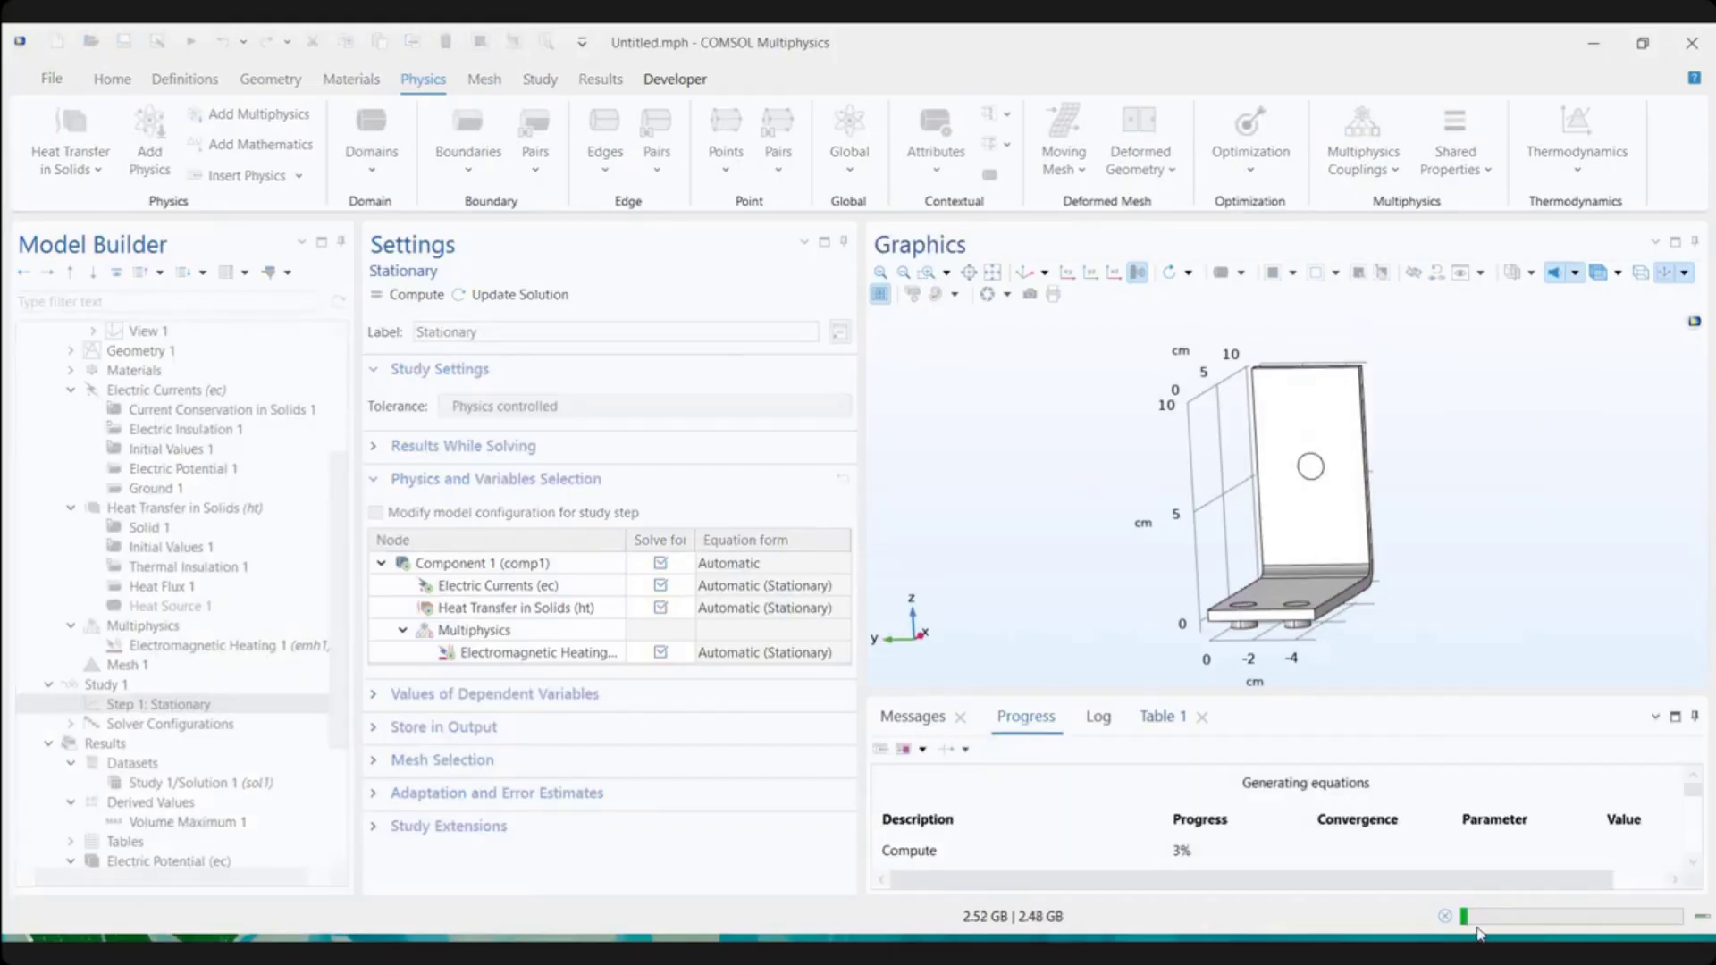
pyautogui.click(1041, 727)
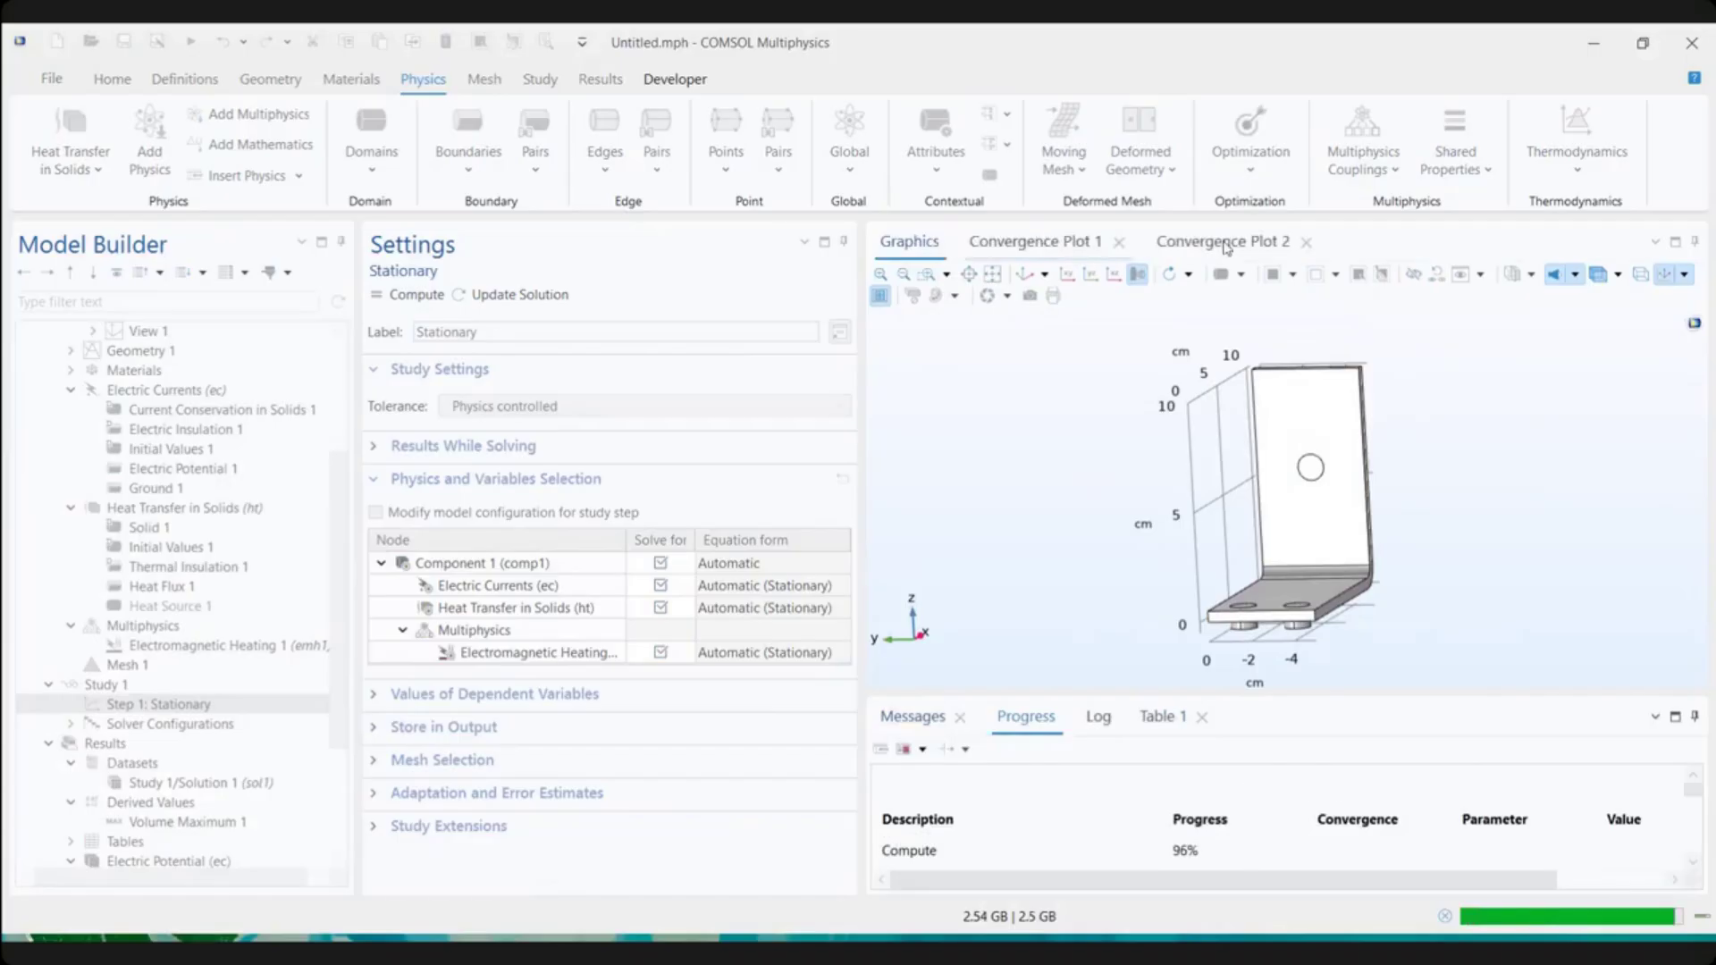
pyautogui.click(1224, 243)
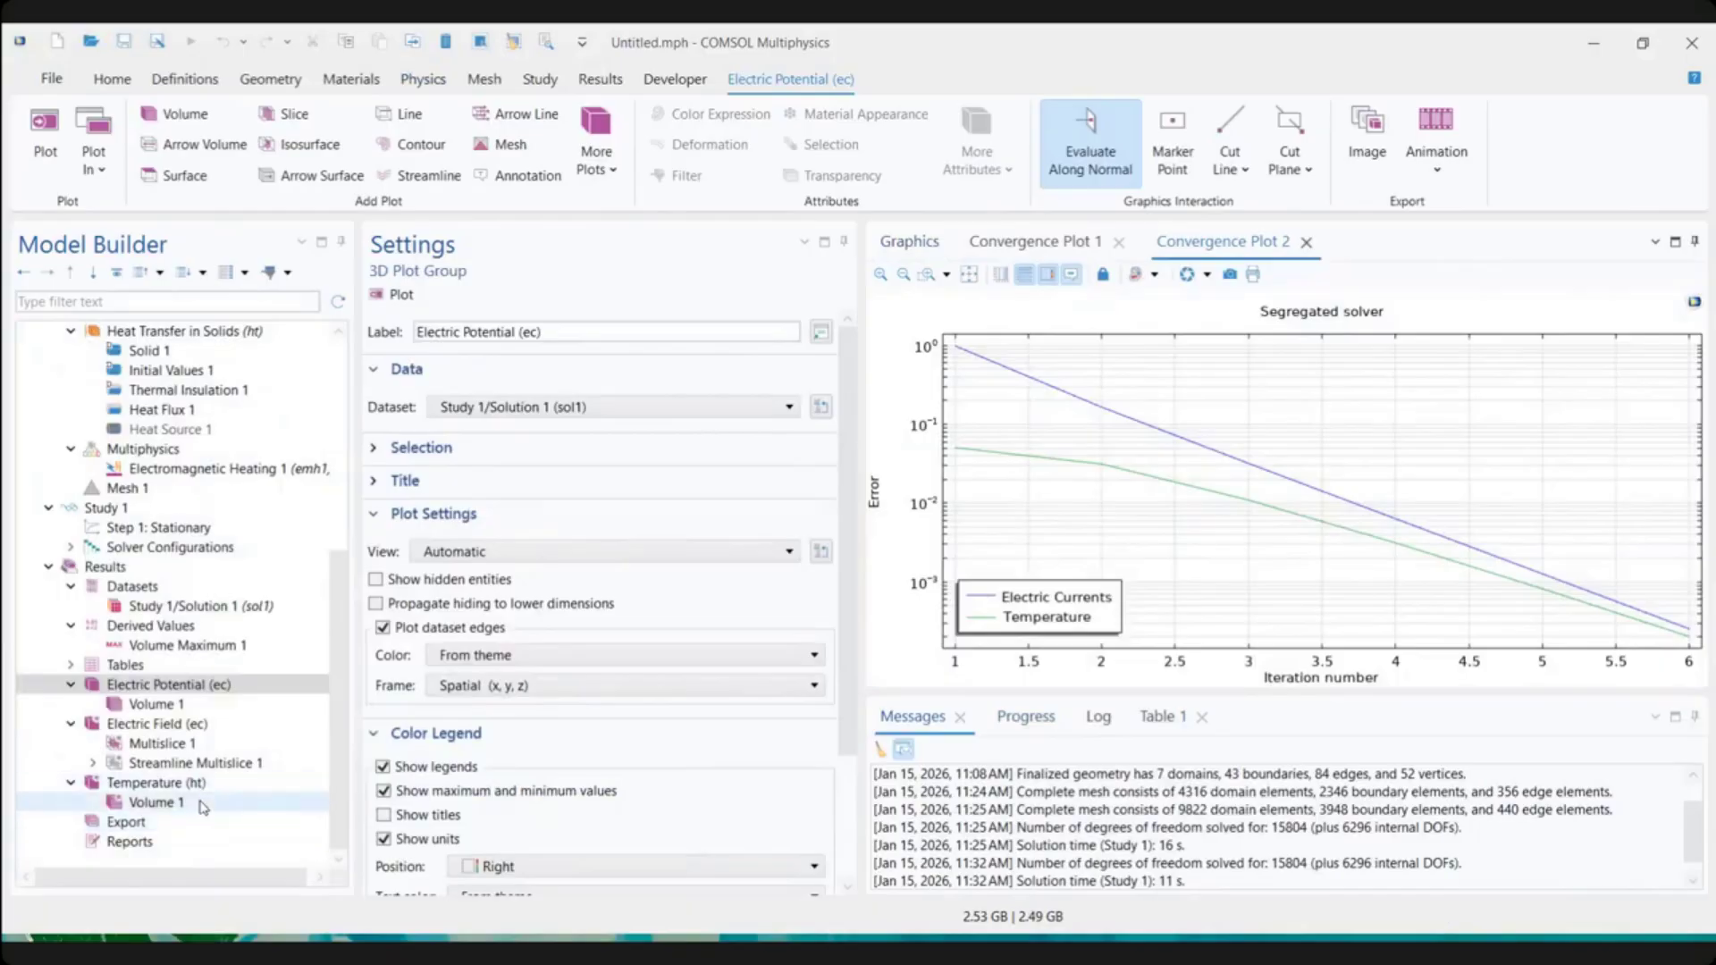
pyautogui.click(154, 803)
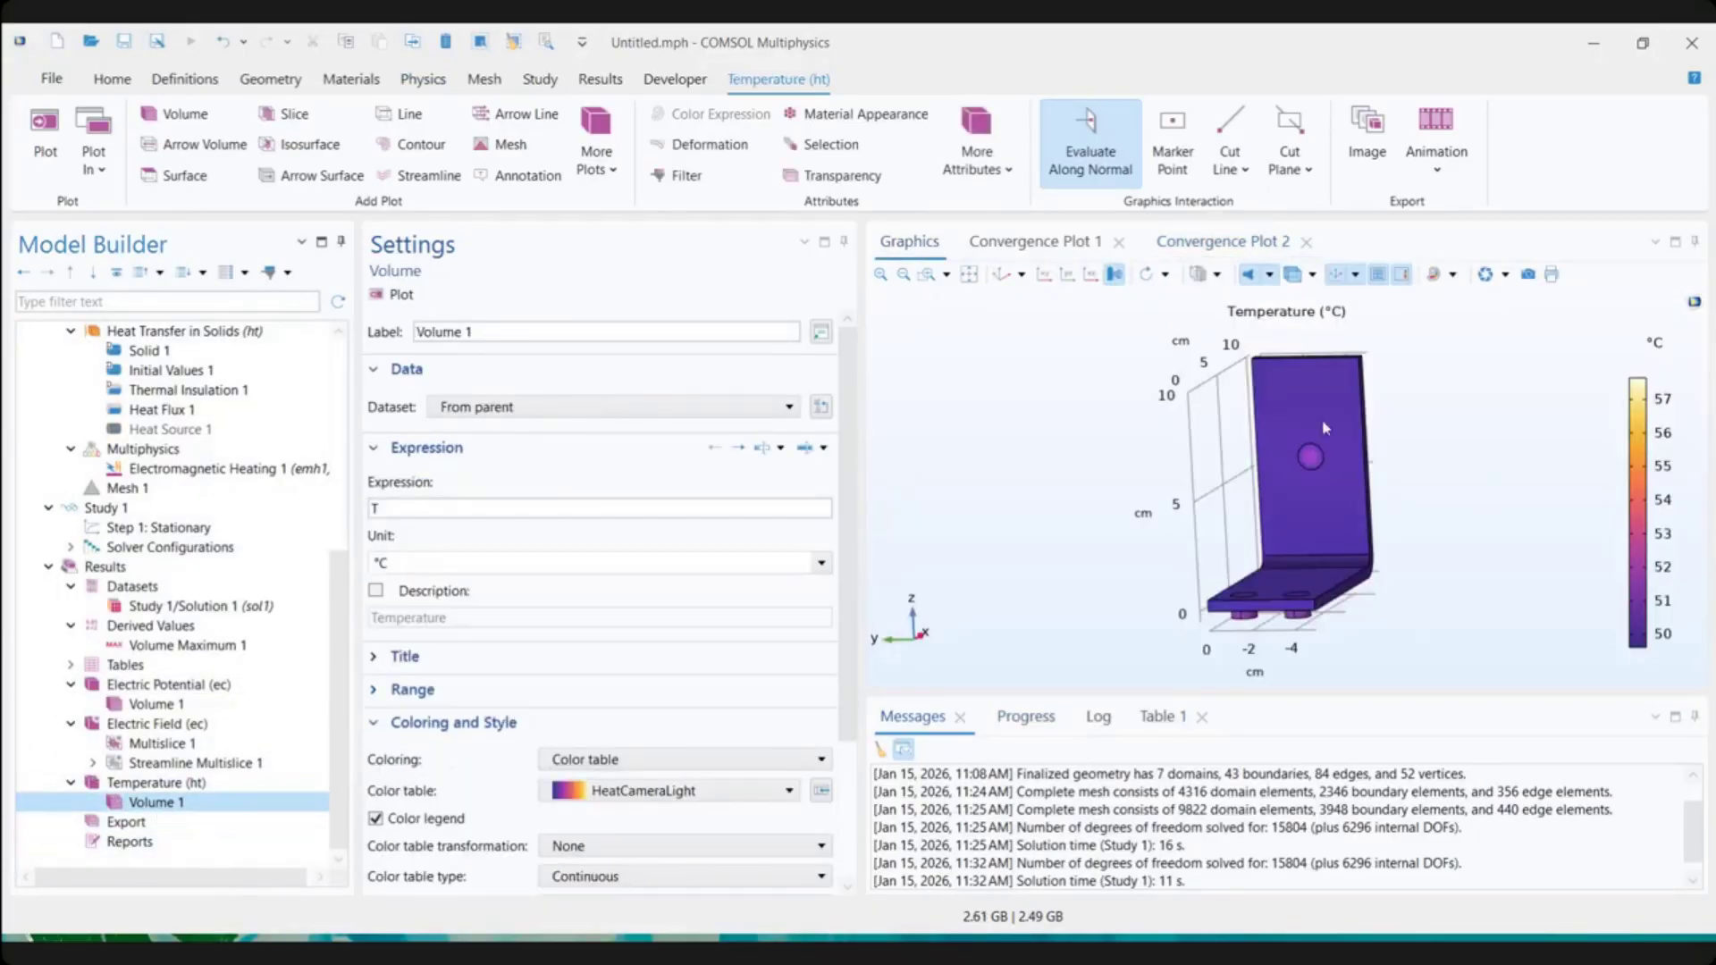
pyautogui.moveTo(1231, 485); pyautogui.dragTo(1075, 573)
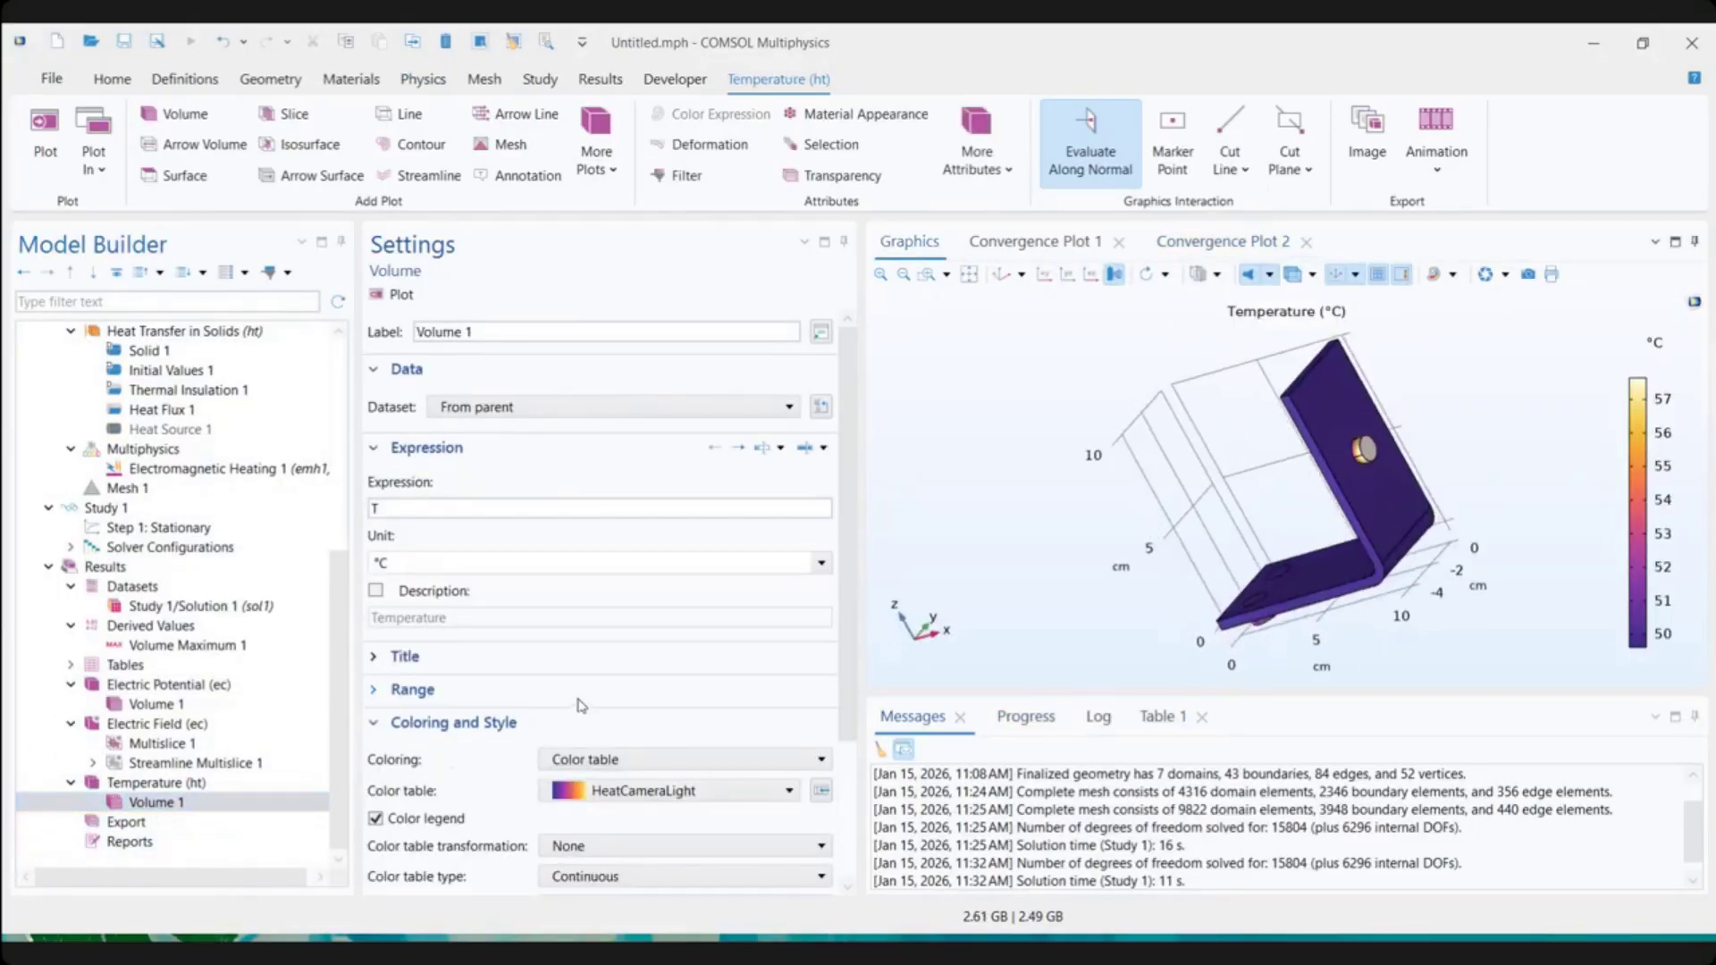
# Evaluate Volume Maximum 1 for the temperature T in degC over all domains with the recomputed solution
pyautogui.click(177, 664)
pyautogui.click(176, 645)
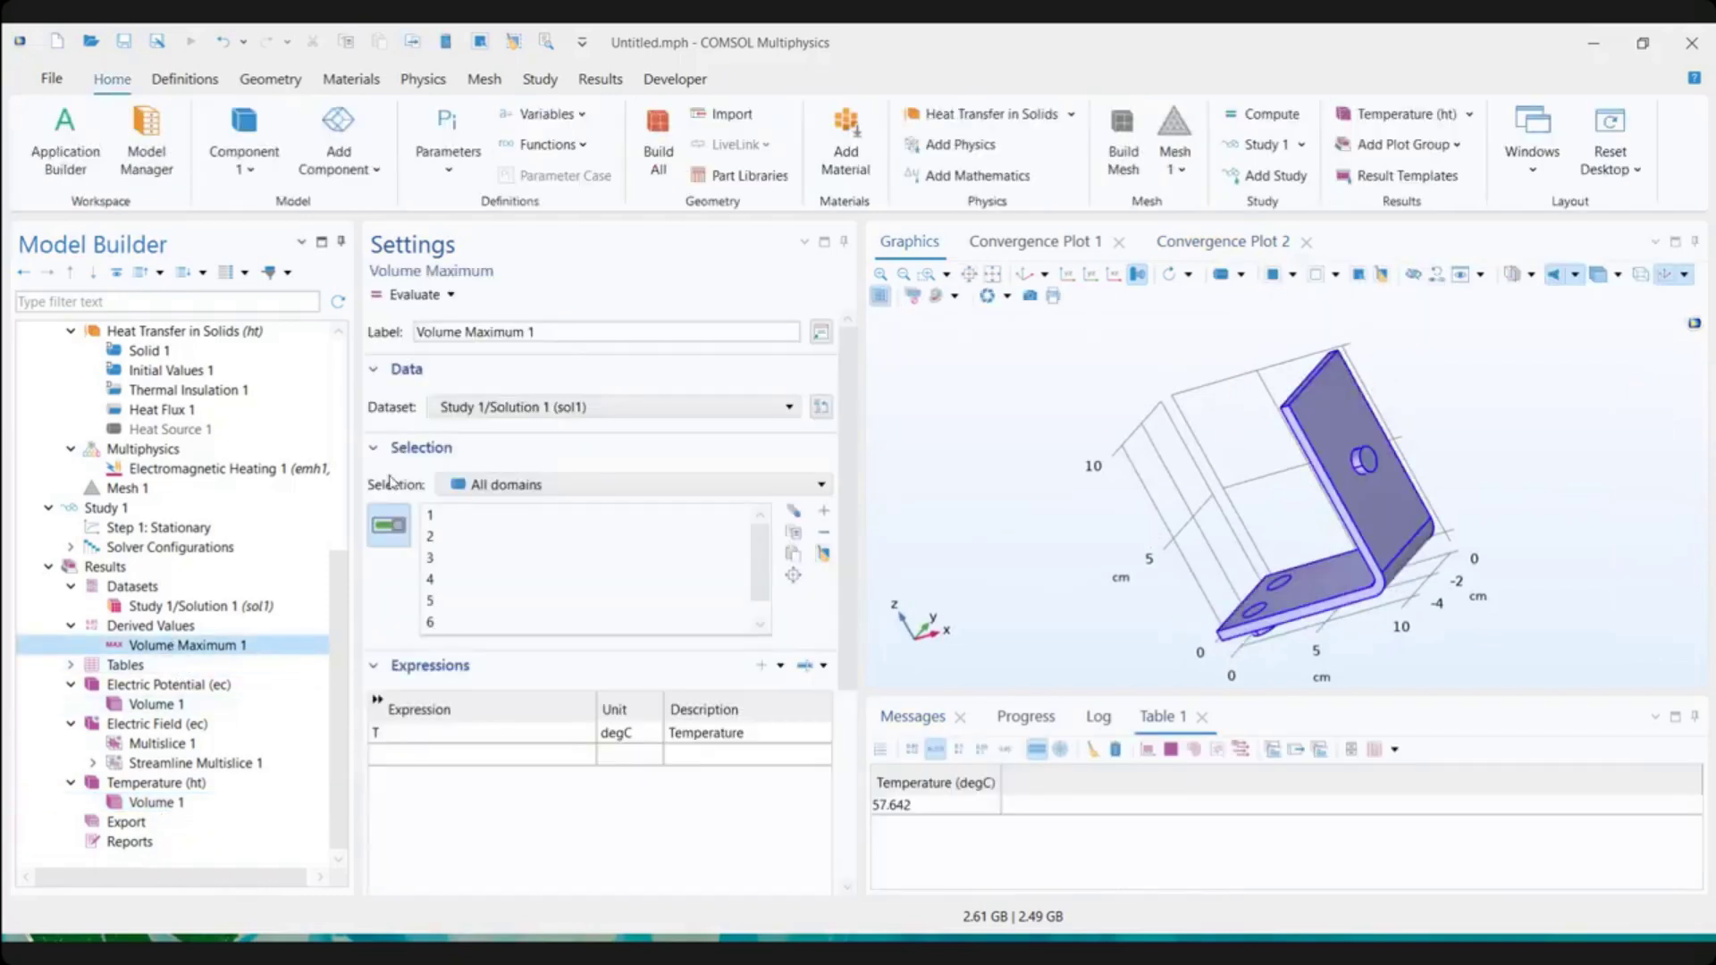
pyautogui.click(413, 295)
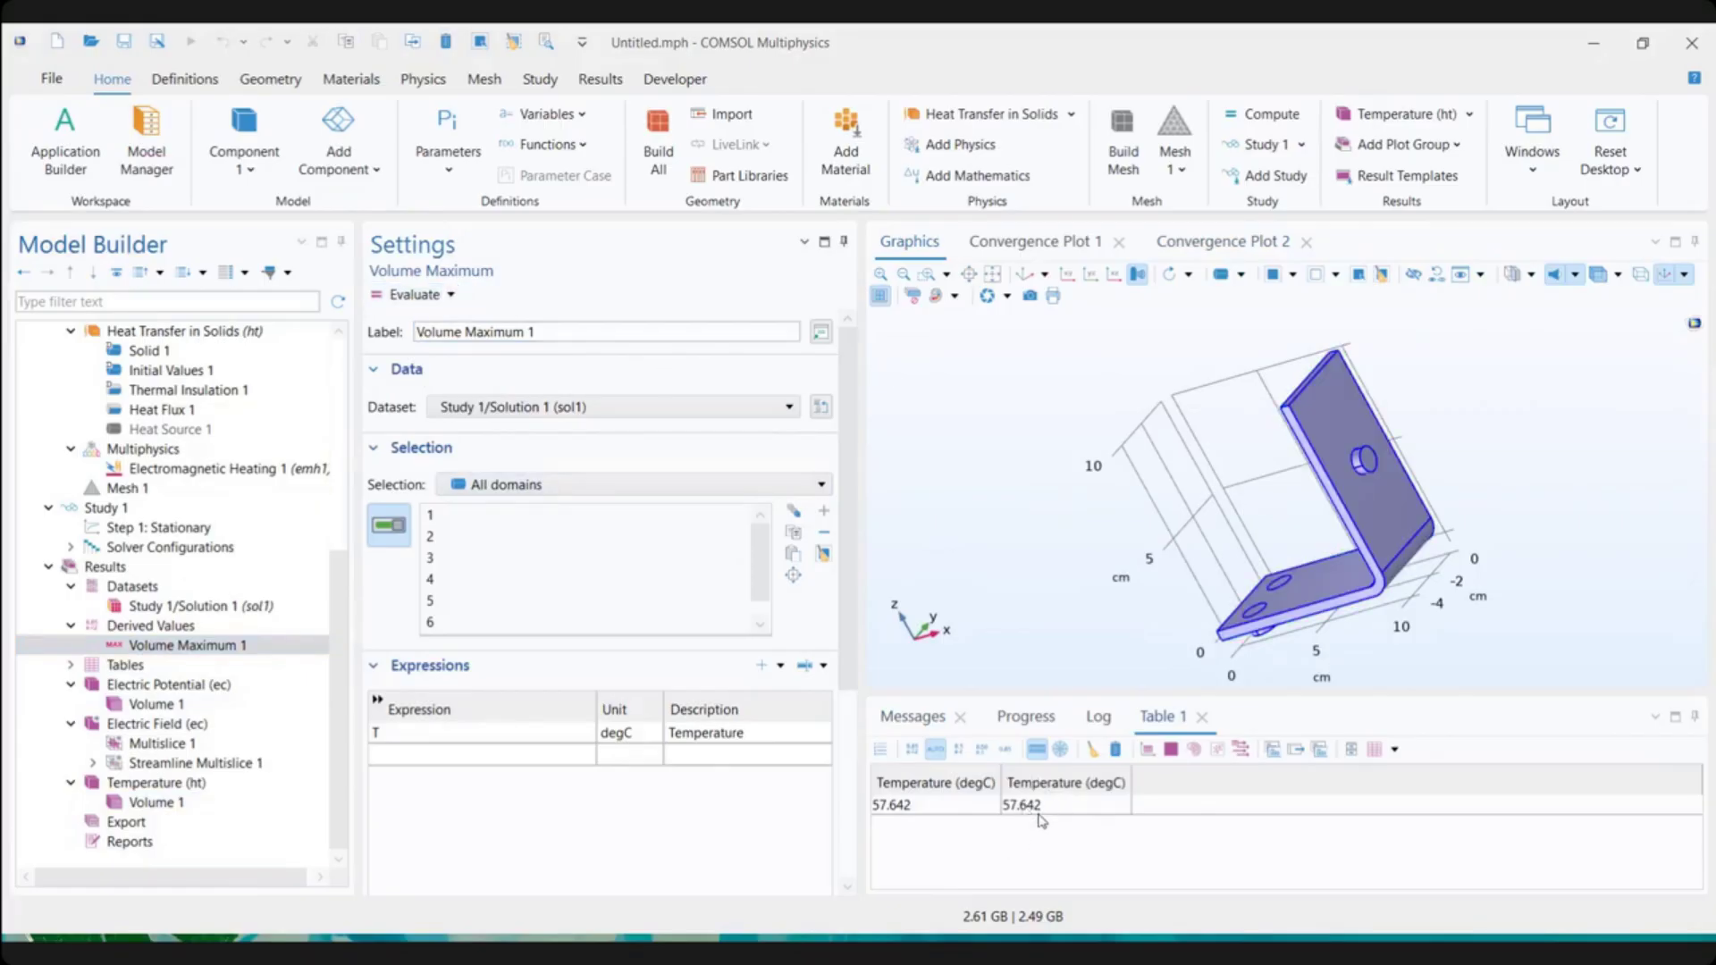
# Review the Electromagnetic Heating coupling's settings and Heat Flux 1's convective heat transfer coefficient, and restore the default 3D view
pyautogui.scroll(3, 276, 556)
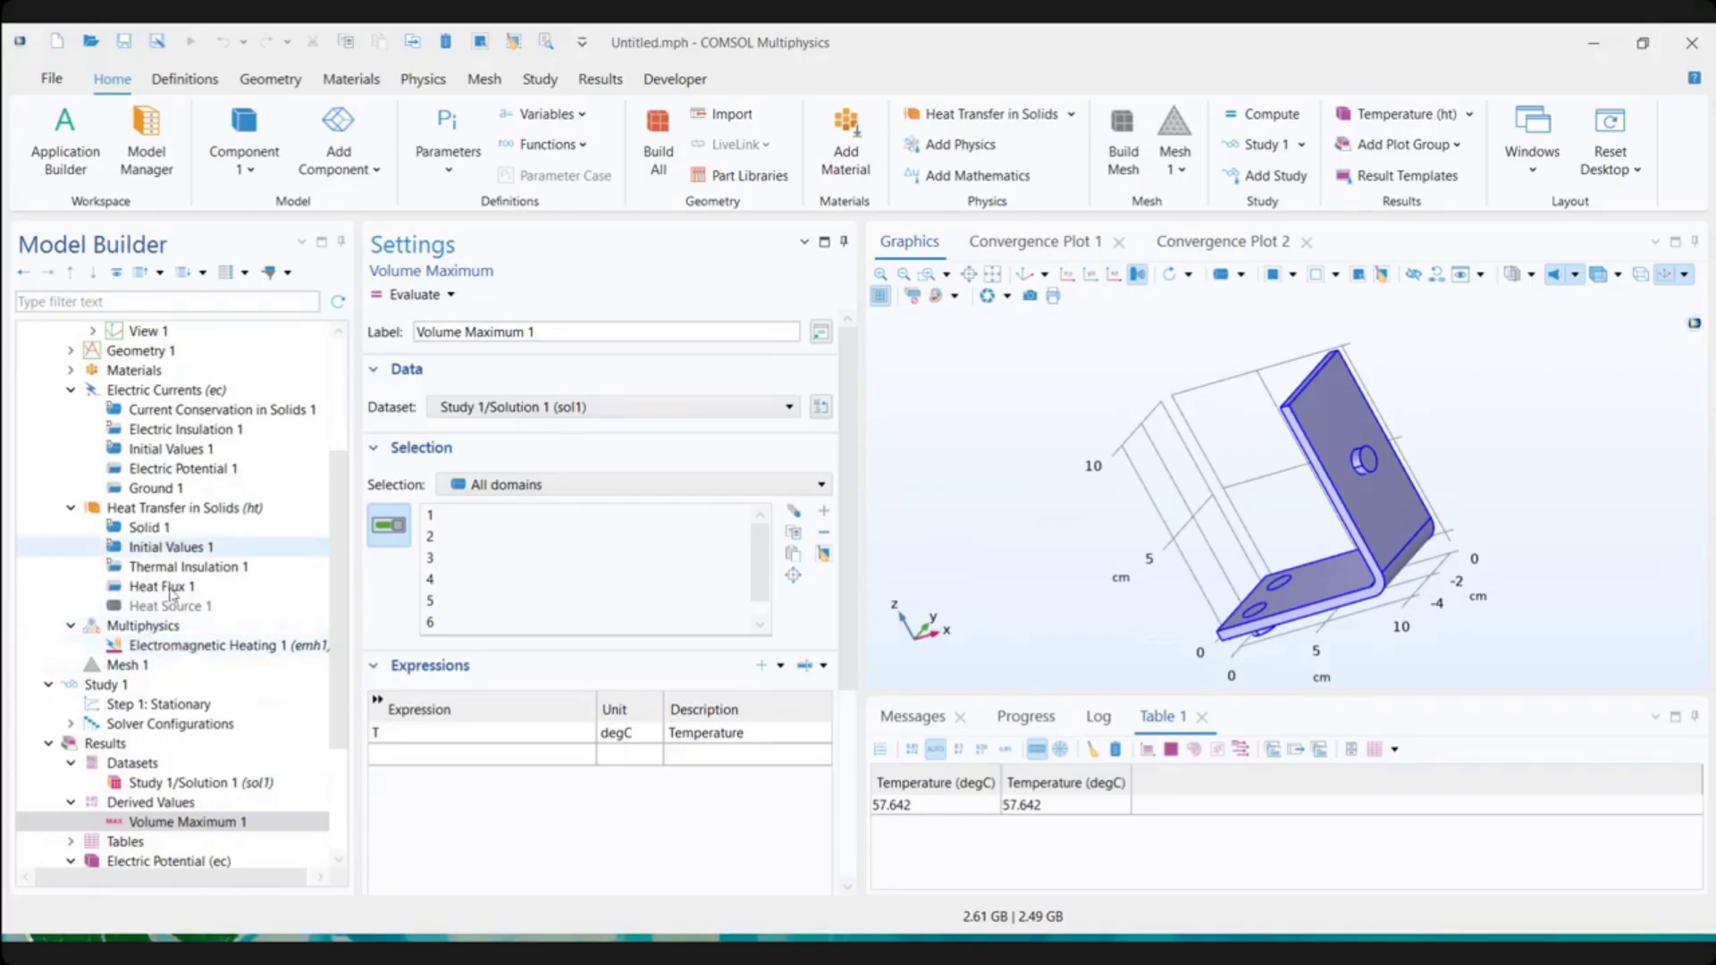
pyautogui.click(167, 647)
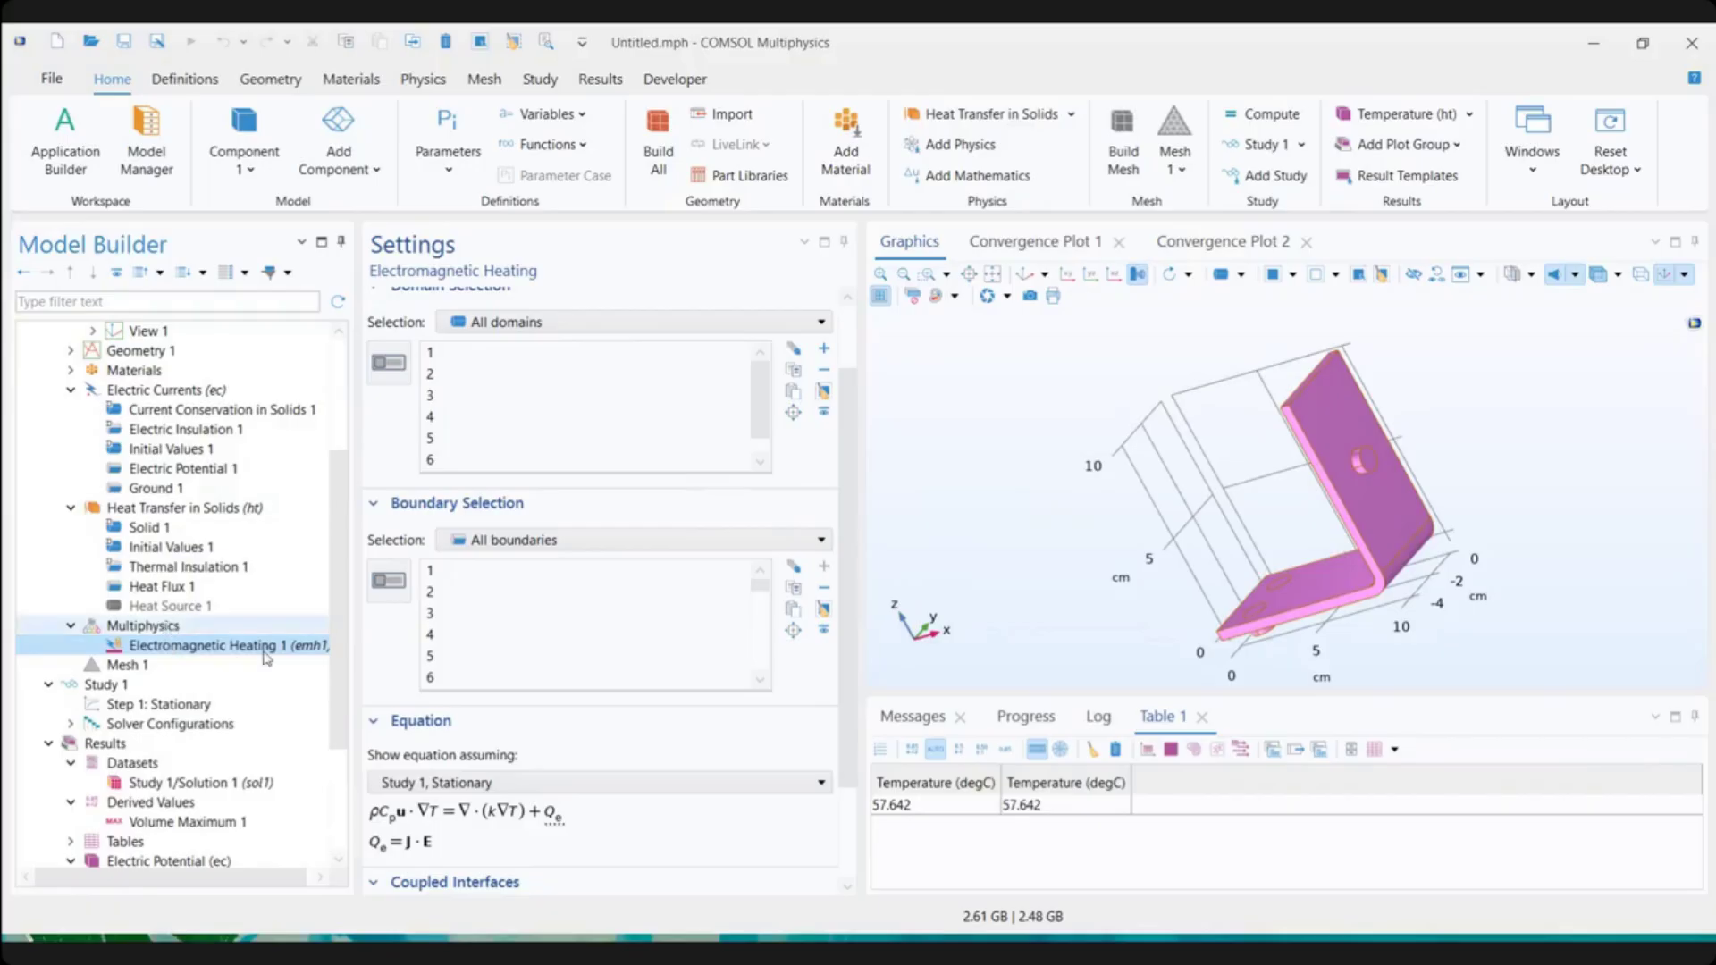
pyautogui.moveTo(339, 628); pyautogui.dragTo(355, 588)
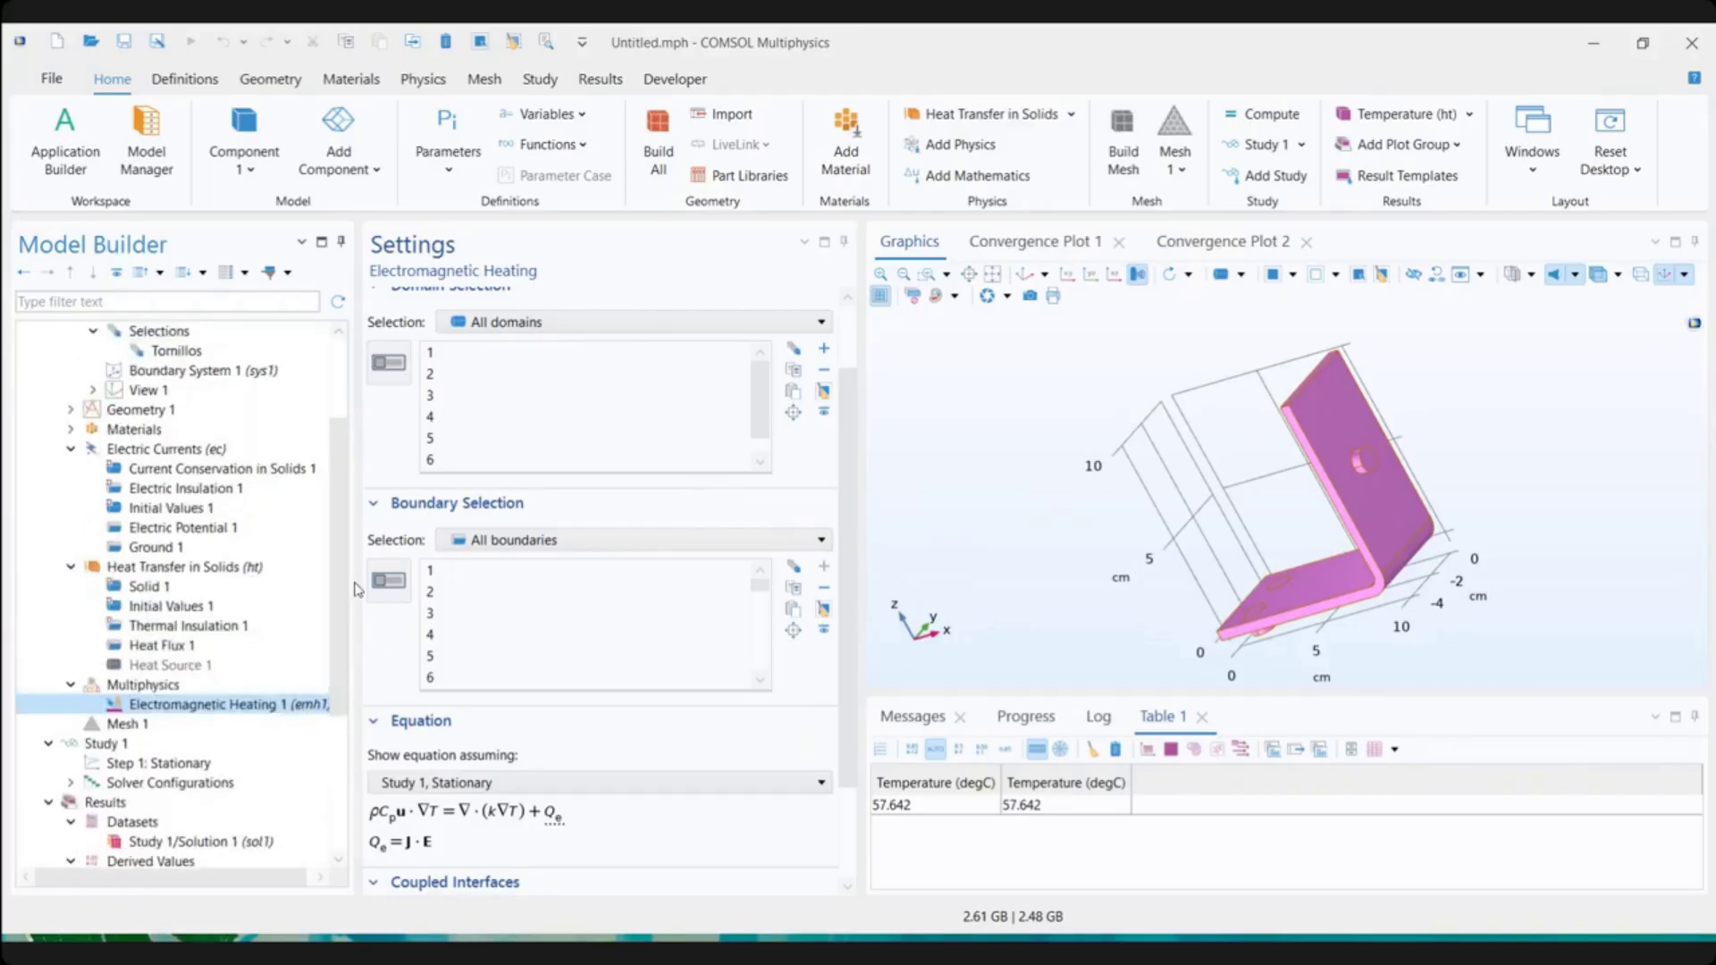
pyautogui.click(191, 645)
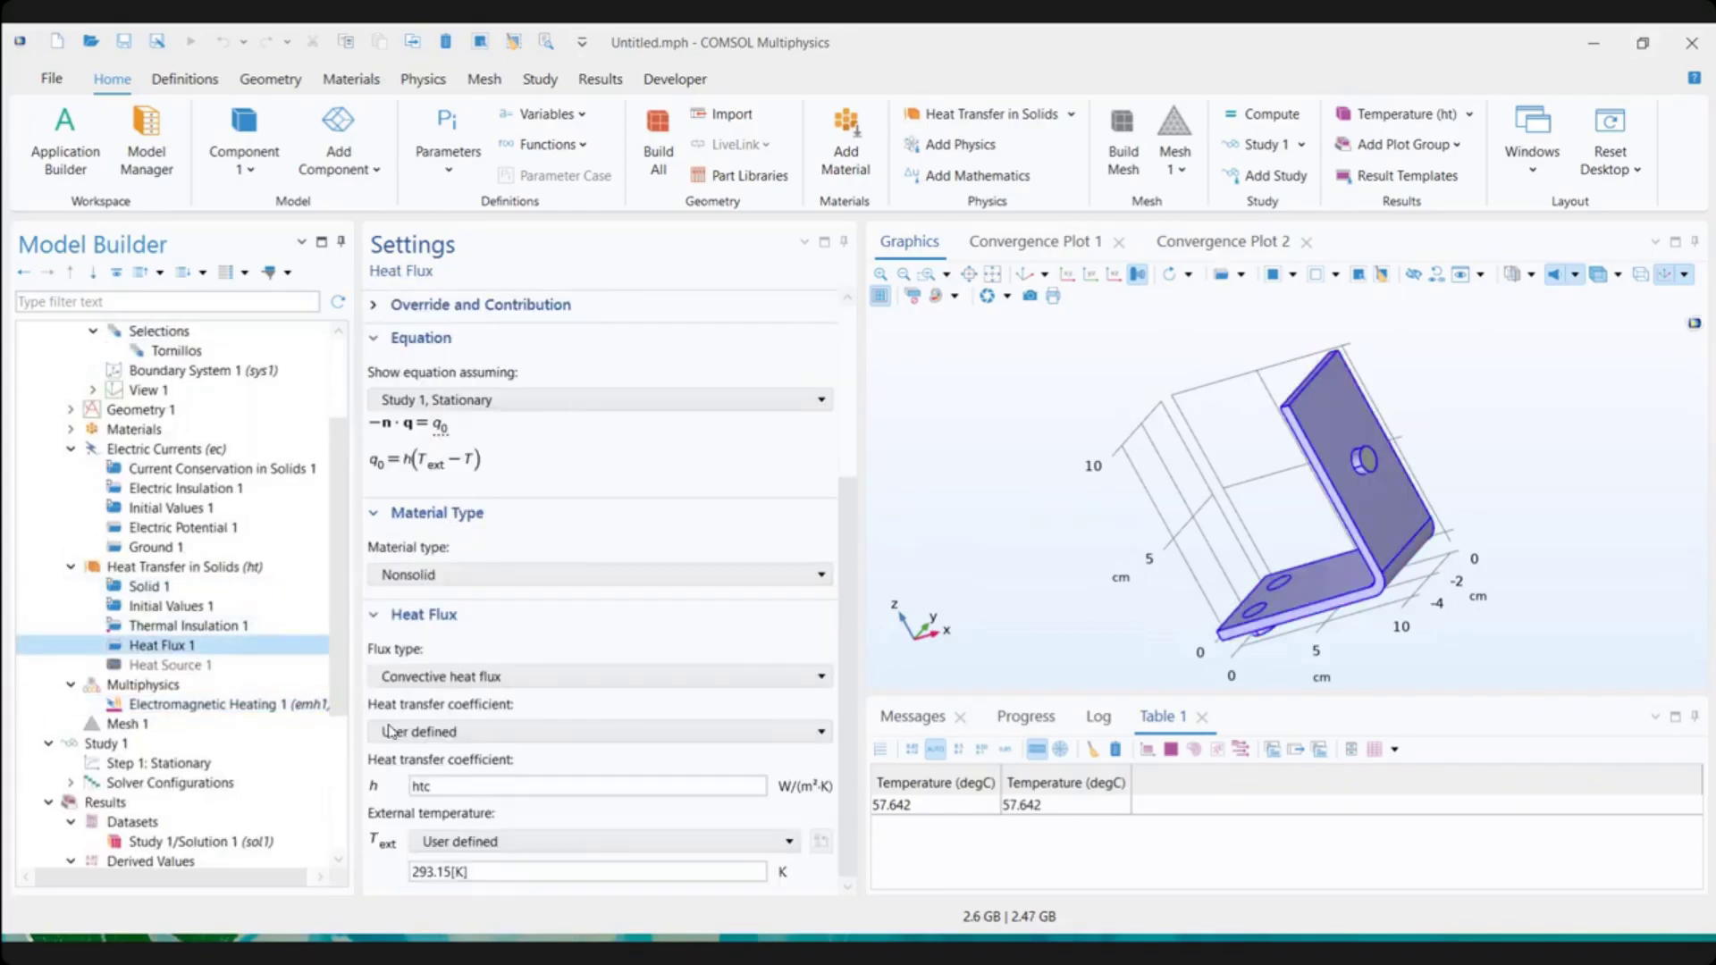
pyautogui.doubleClick(420, 787)
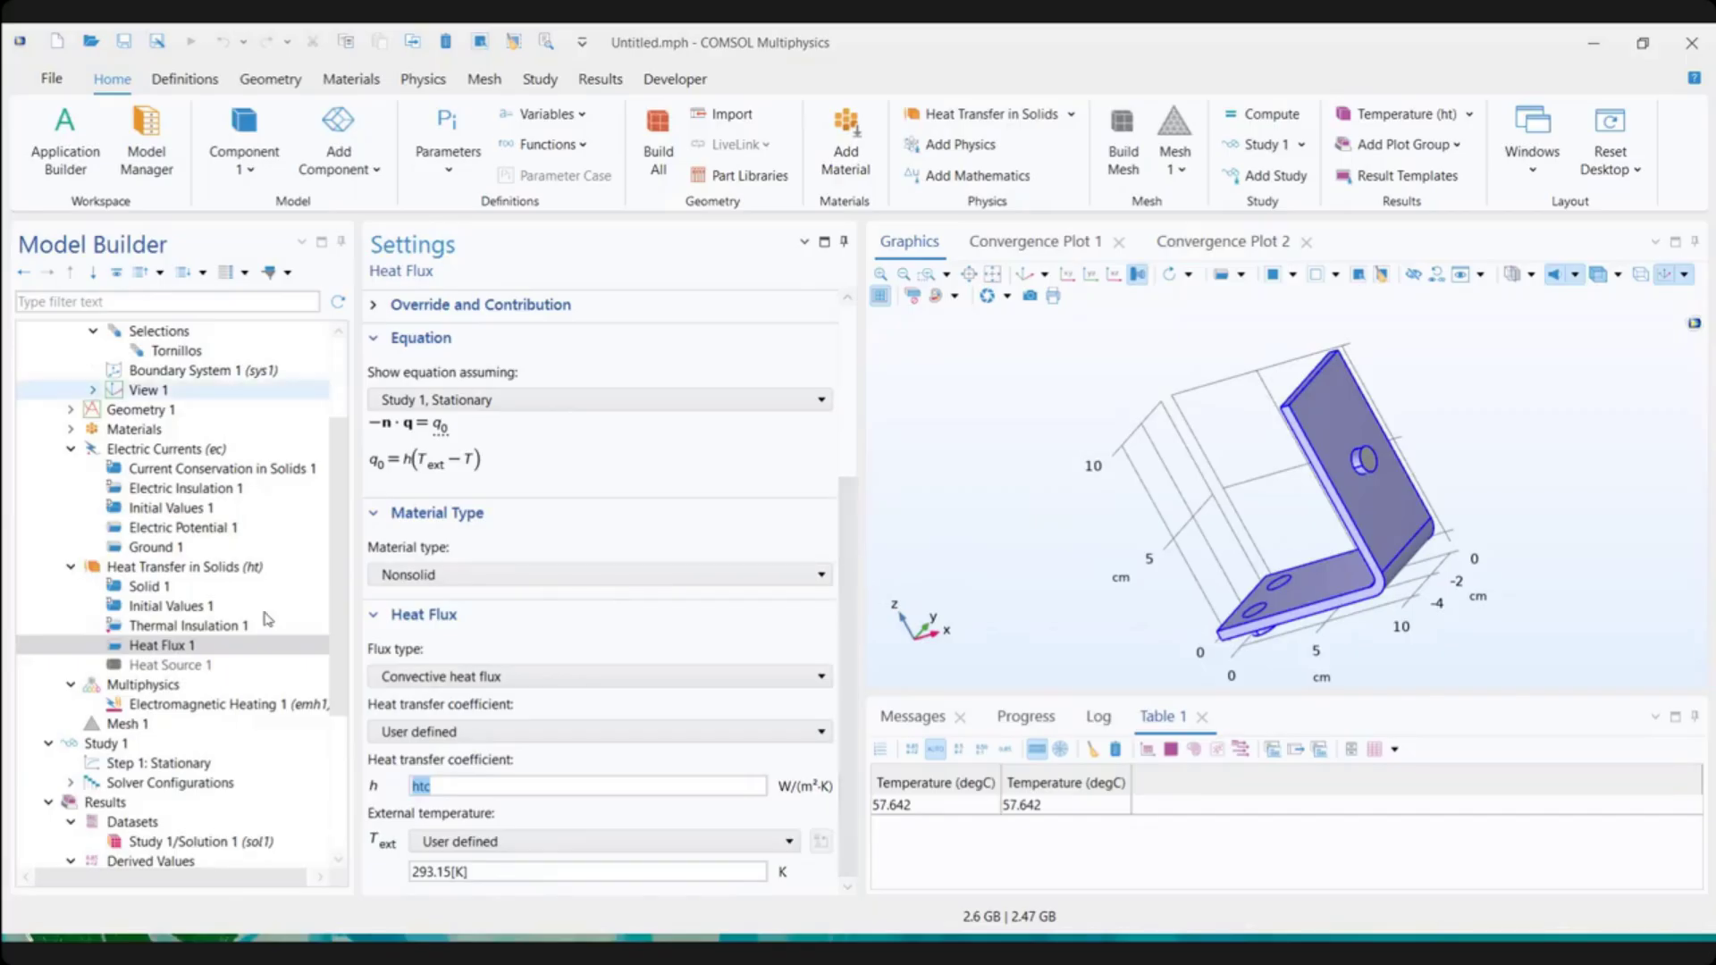
pyautogui.click(1019, 275)
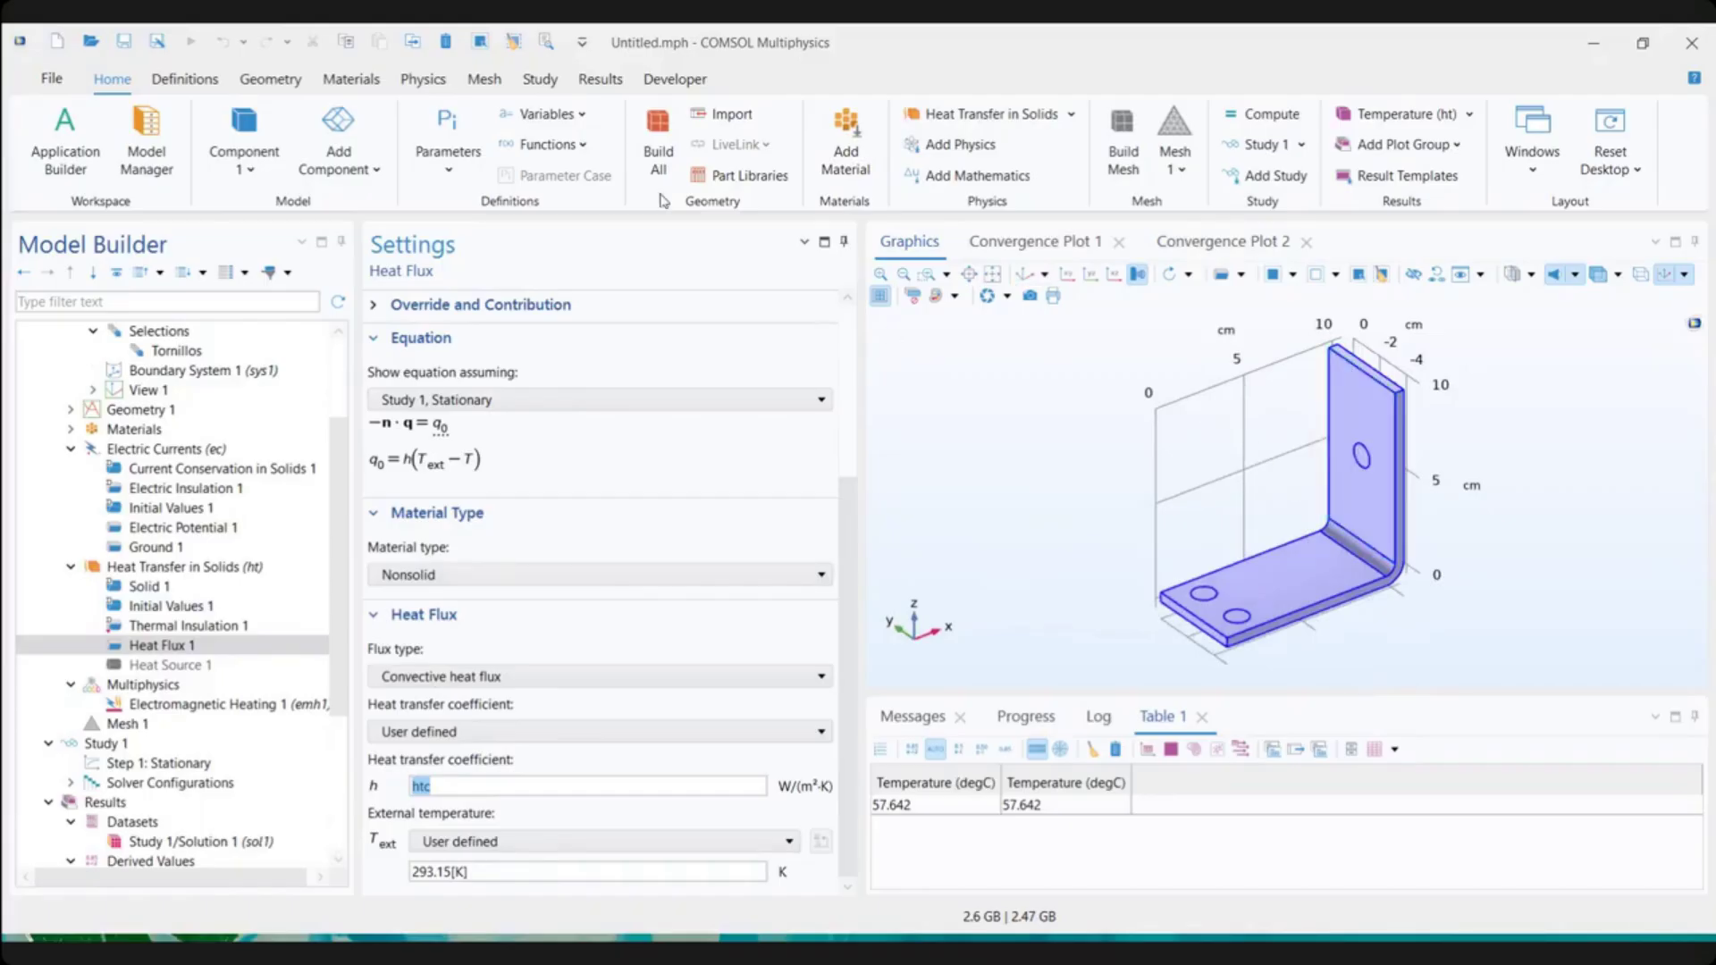
# Add the Solid Mechanics interface from Structural Mechanics to Component 1 and close the physics list
pyautogui.click(425, 80)
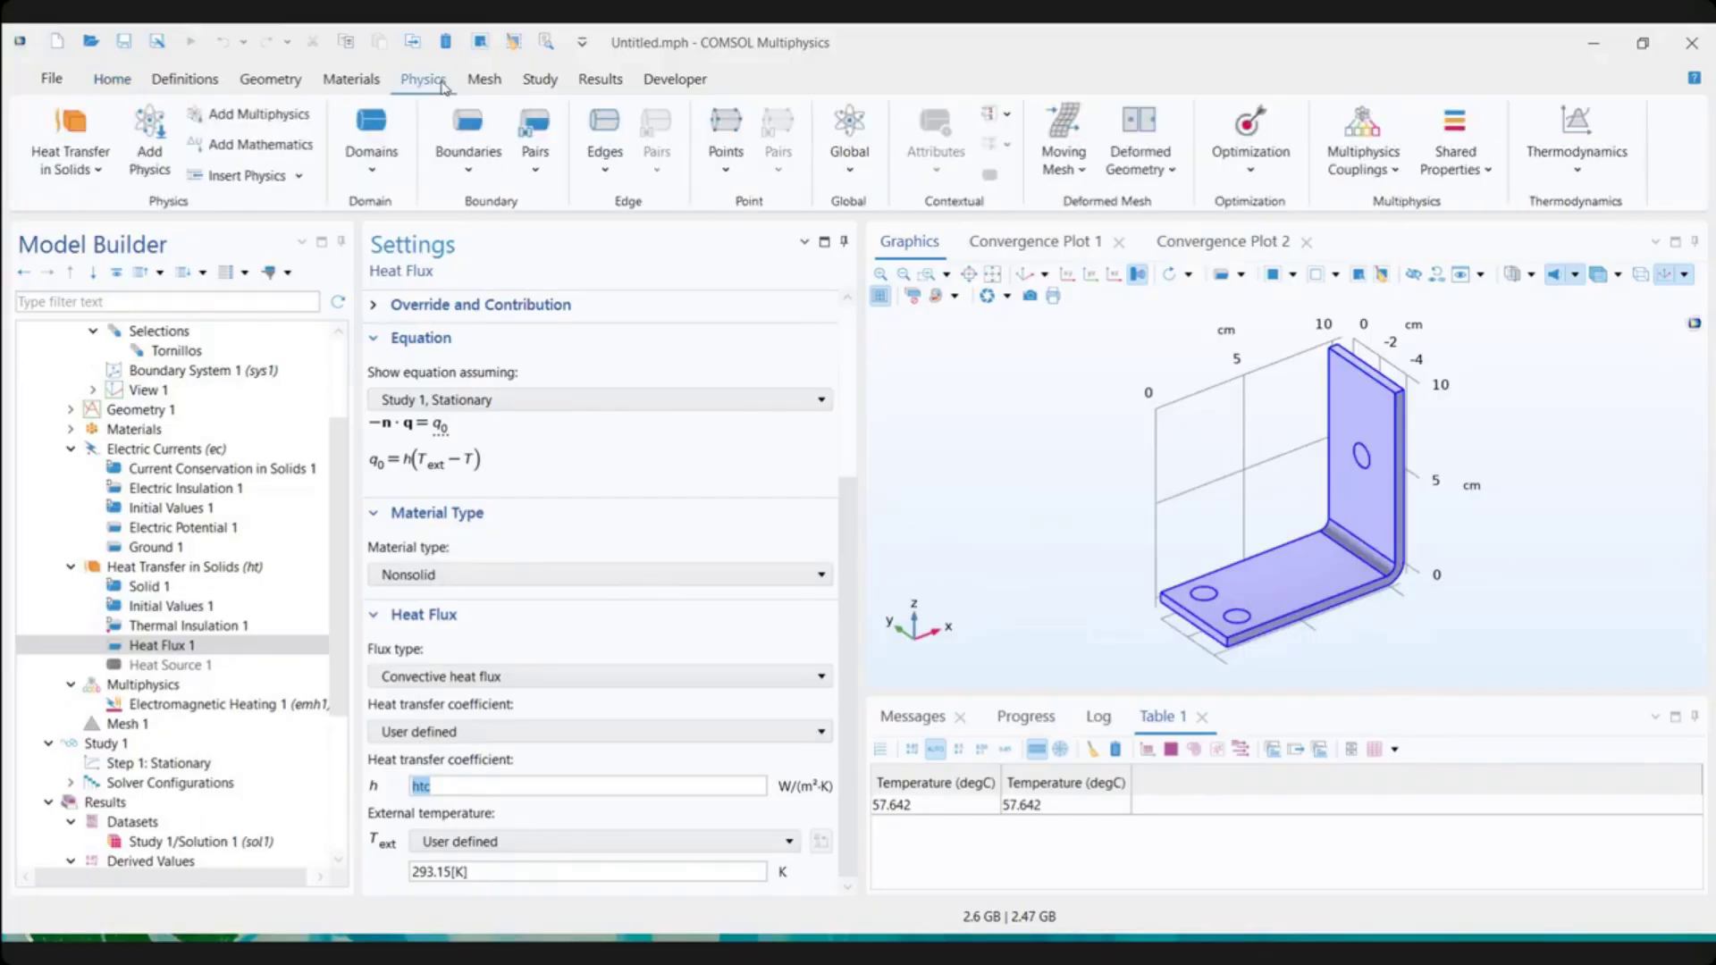
pyautogui.click(169, 136)
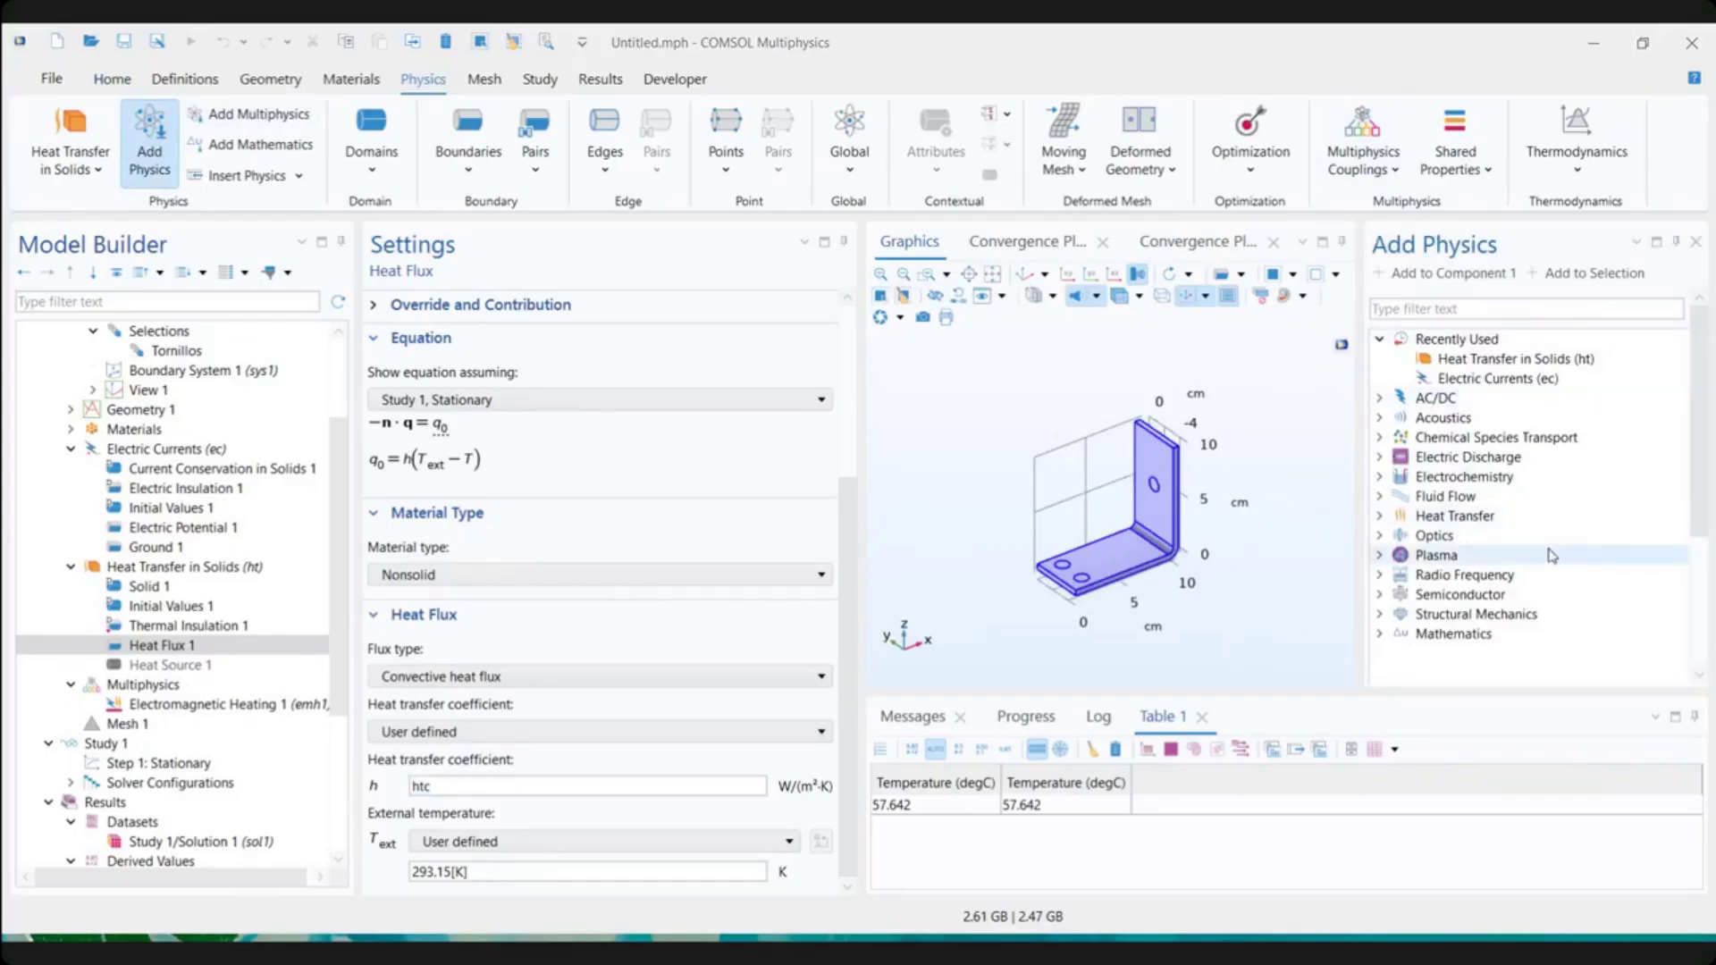
pyautogui.click(1380, 616)
pyautogui.scroll(-2, 1452, 527)
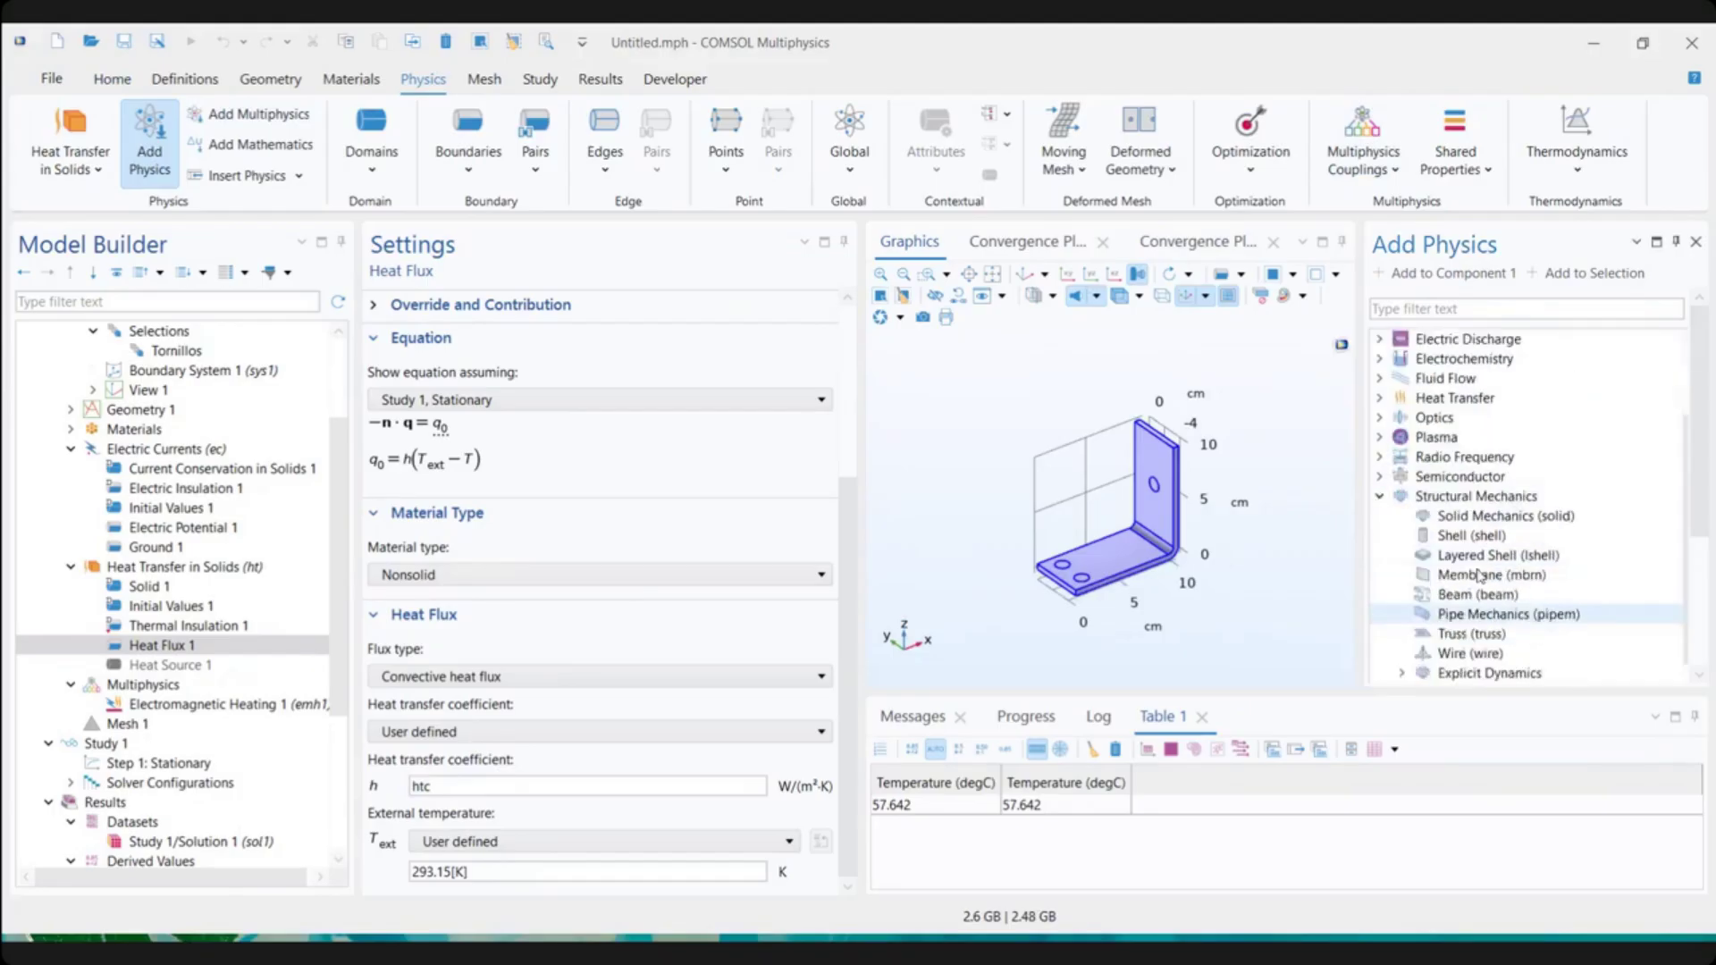
pyautogui.click(1501, 517)
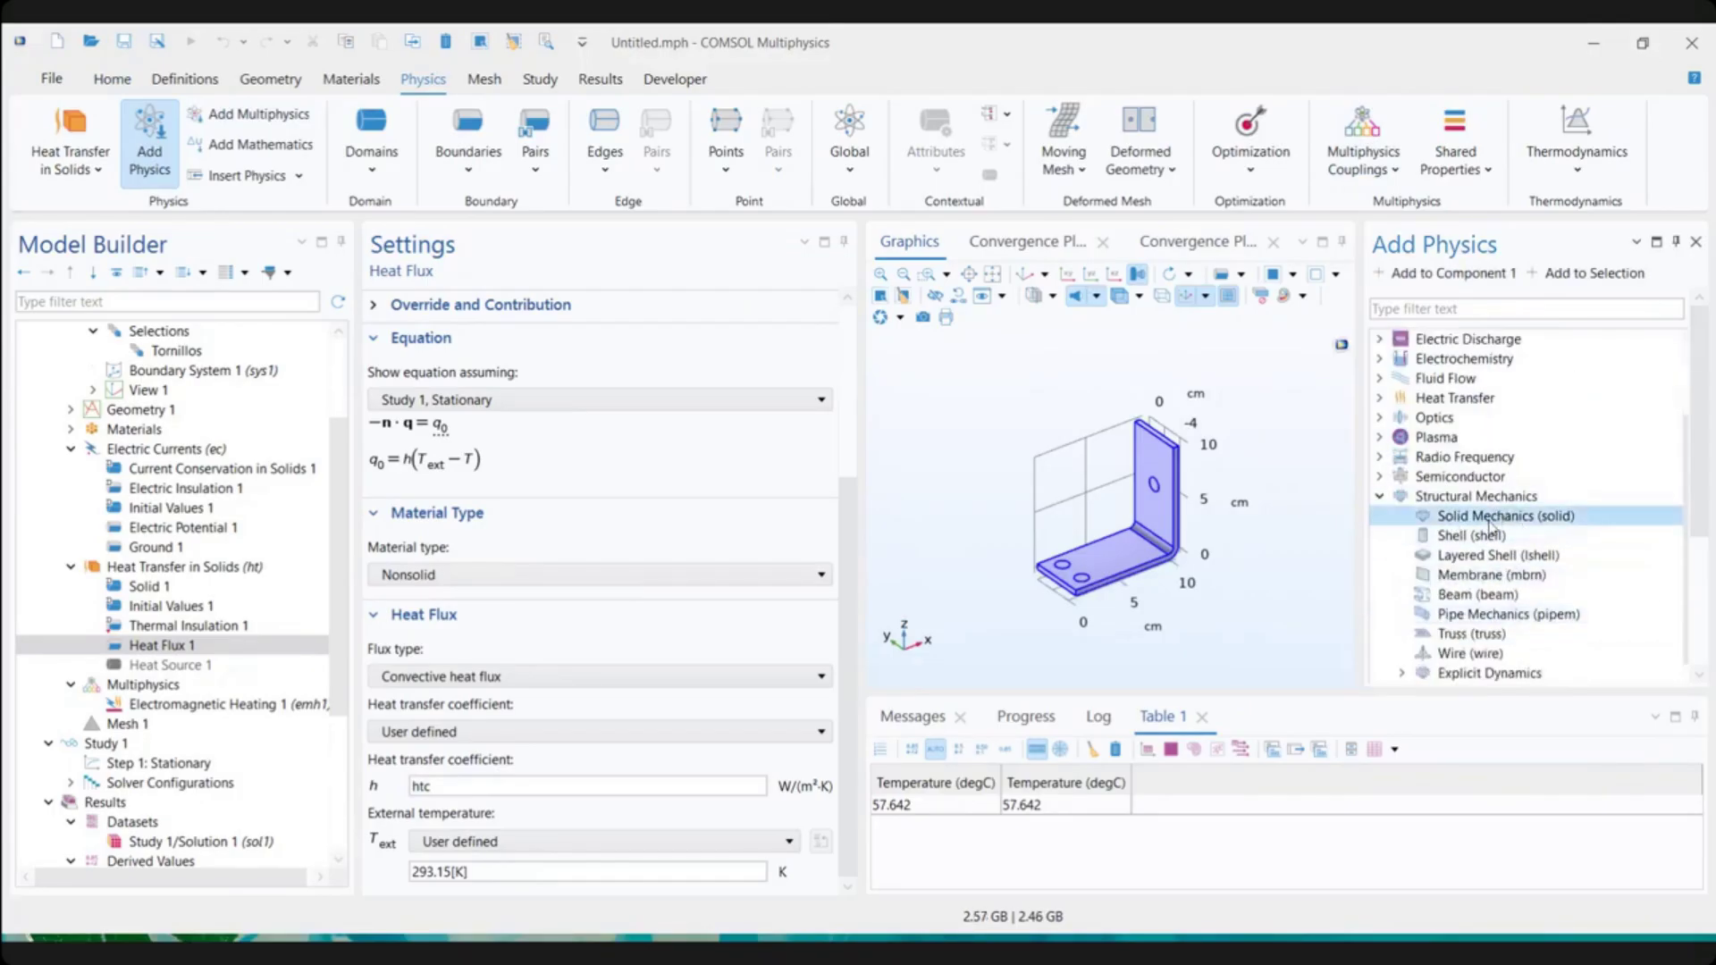
pyautogui.click(1463, 278)
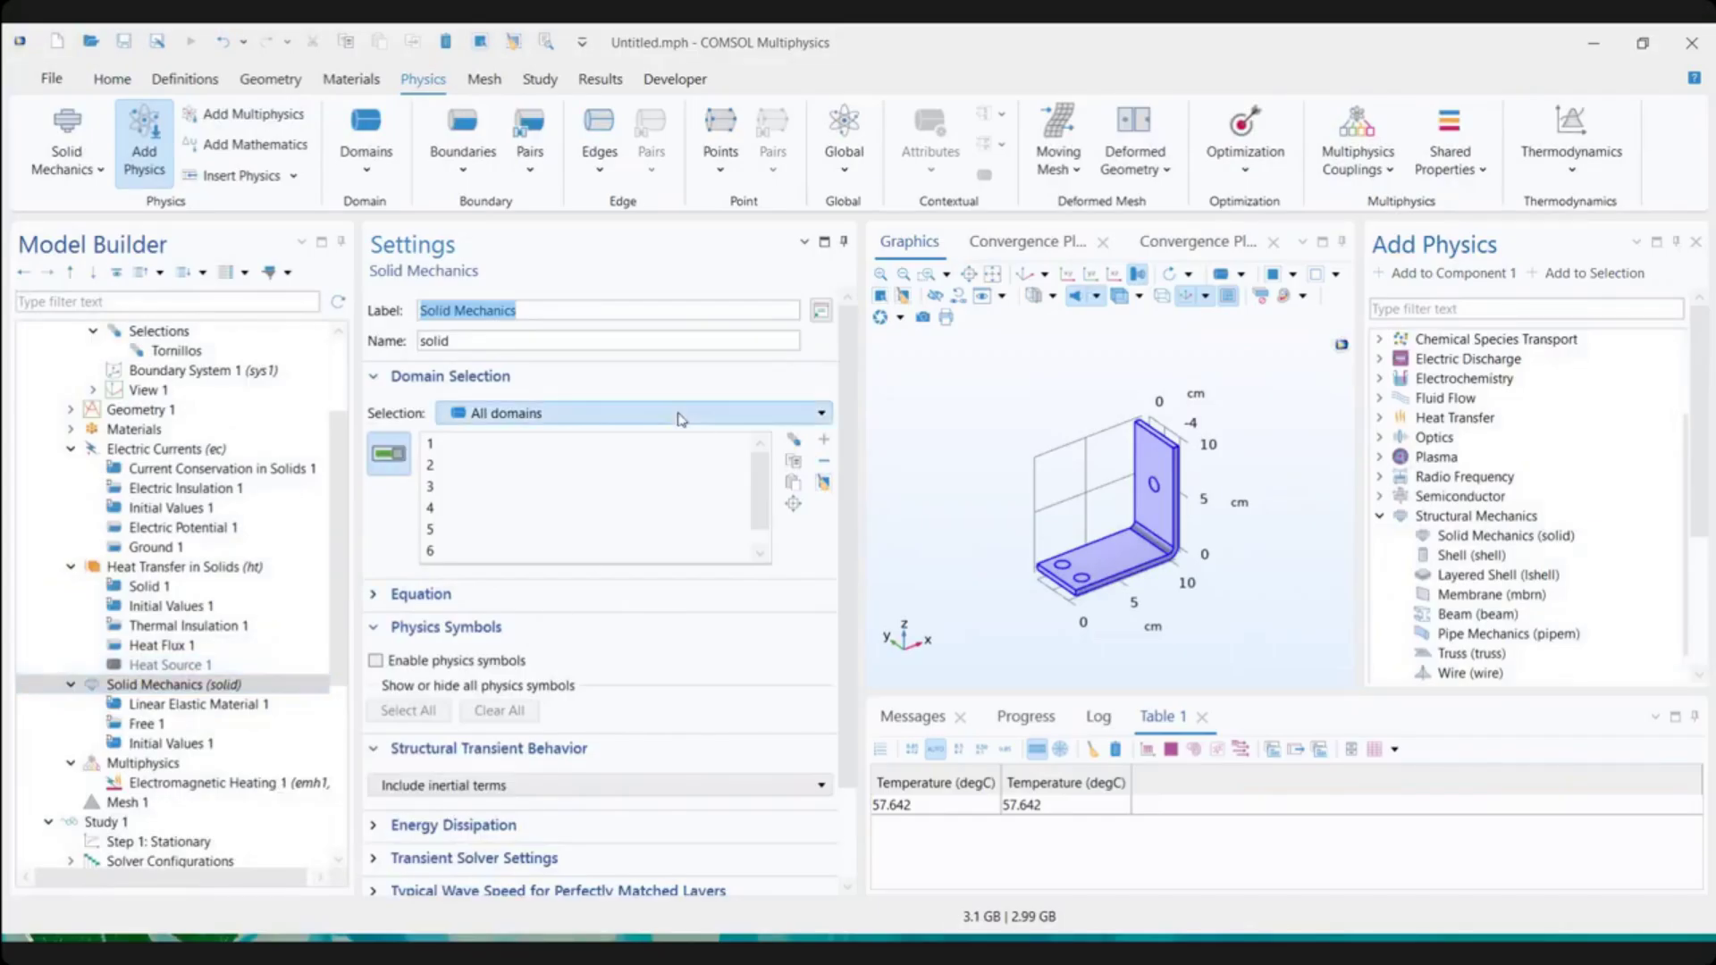
pyautogui.scroll(-1, 347, 566)
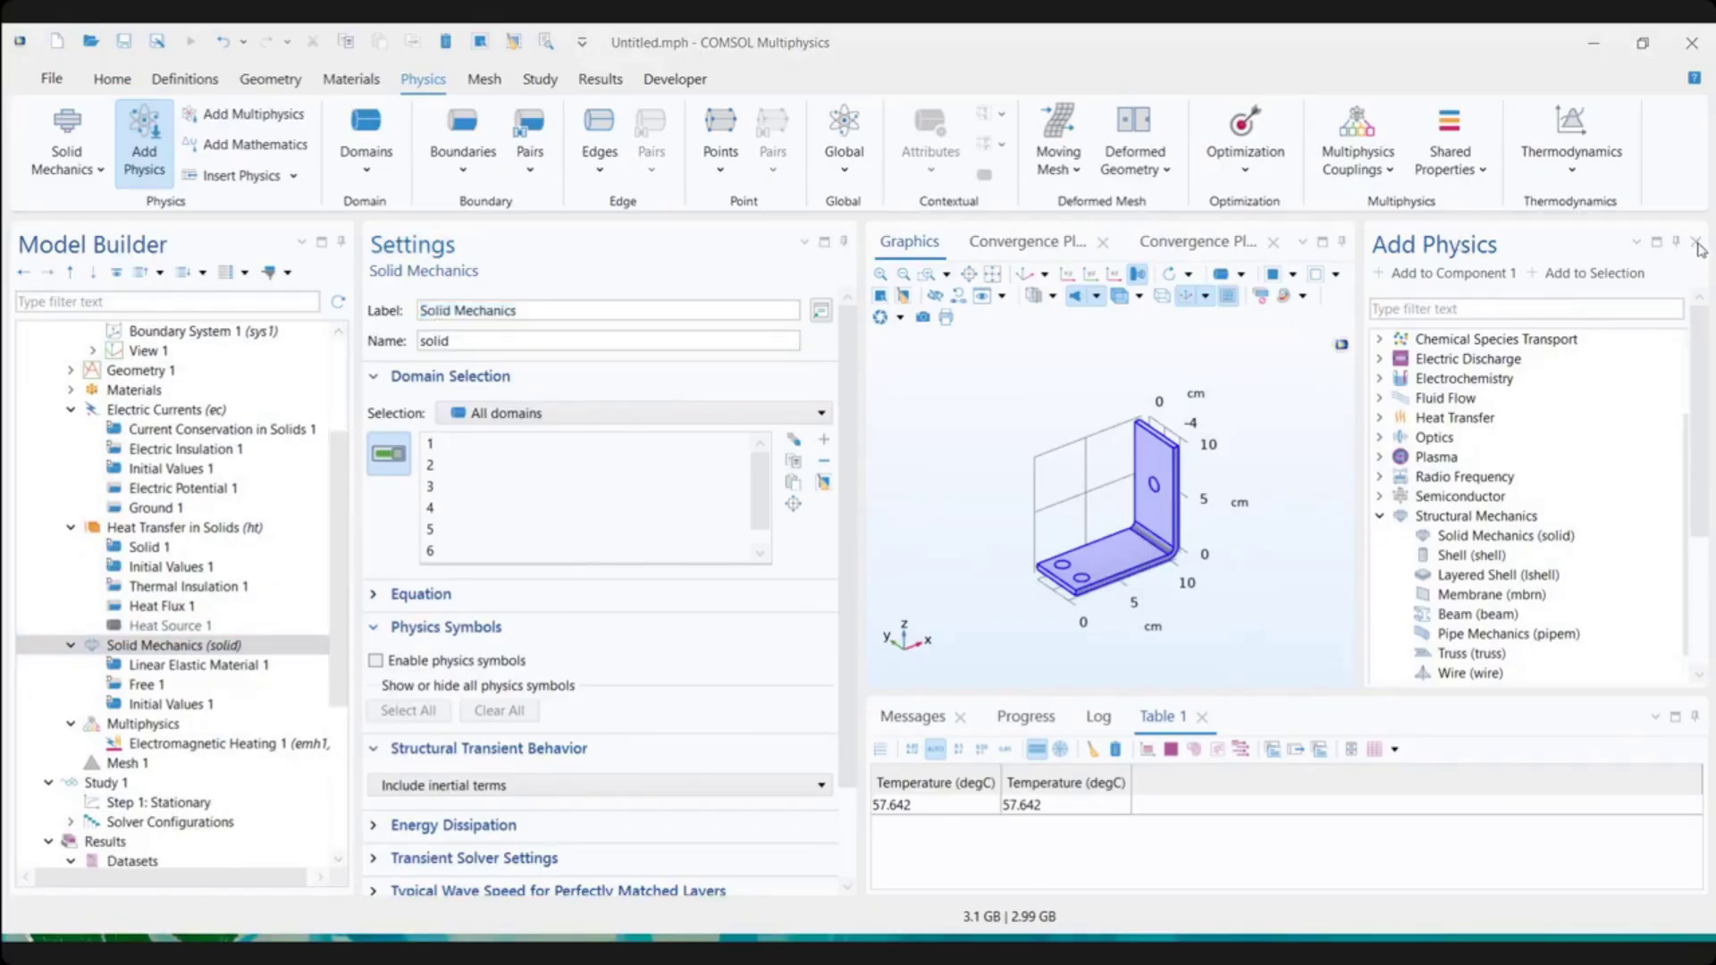
pyautogui.click(1695, 241)
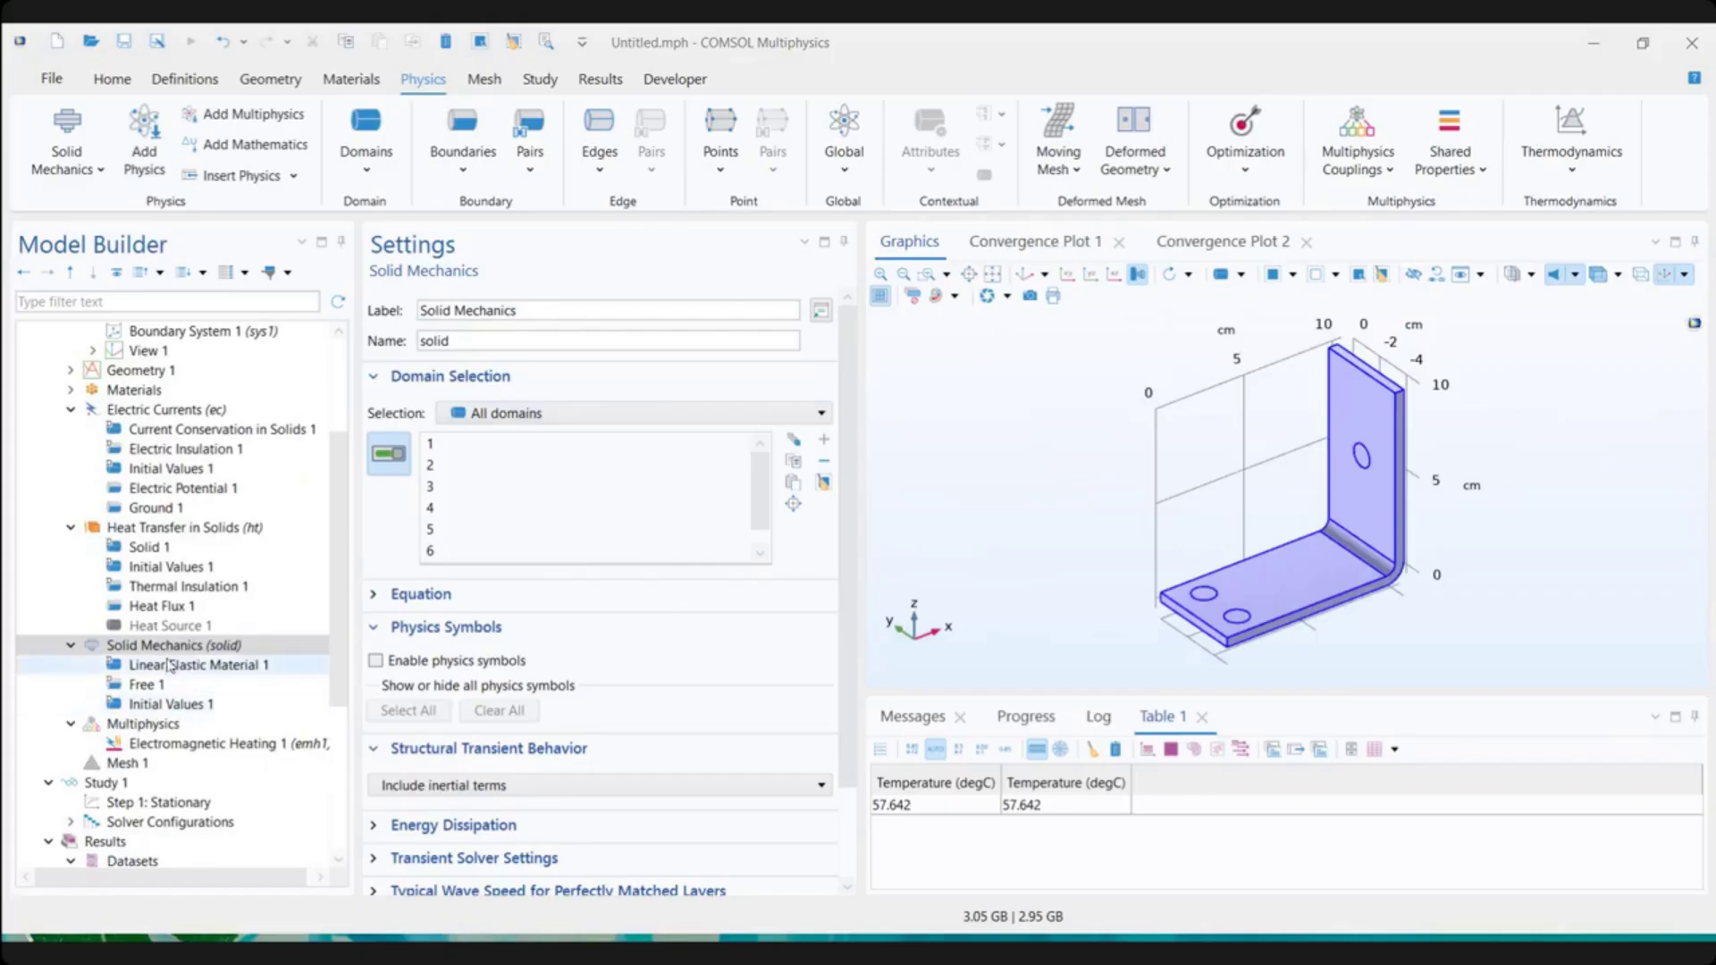
# Add a Fixed Constraint boundary condition to Solid Mechanics and show its equation
pyautogui.click(464, 175)
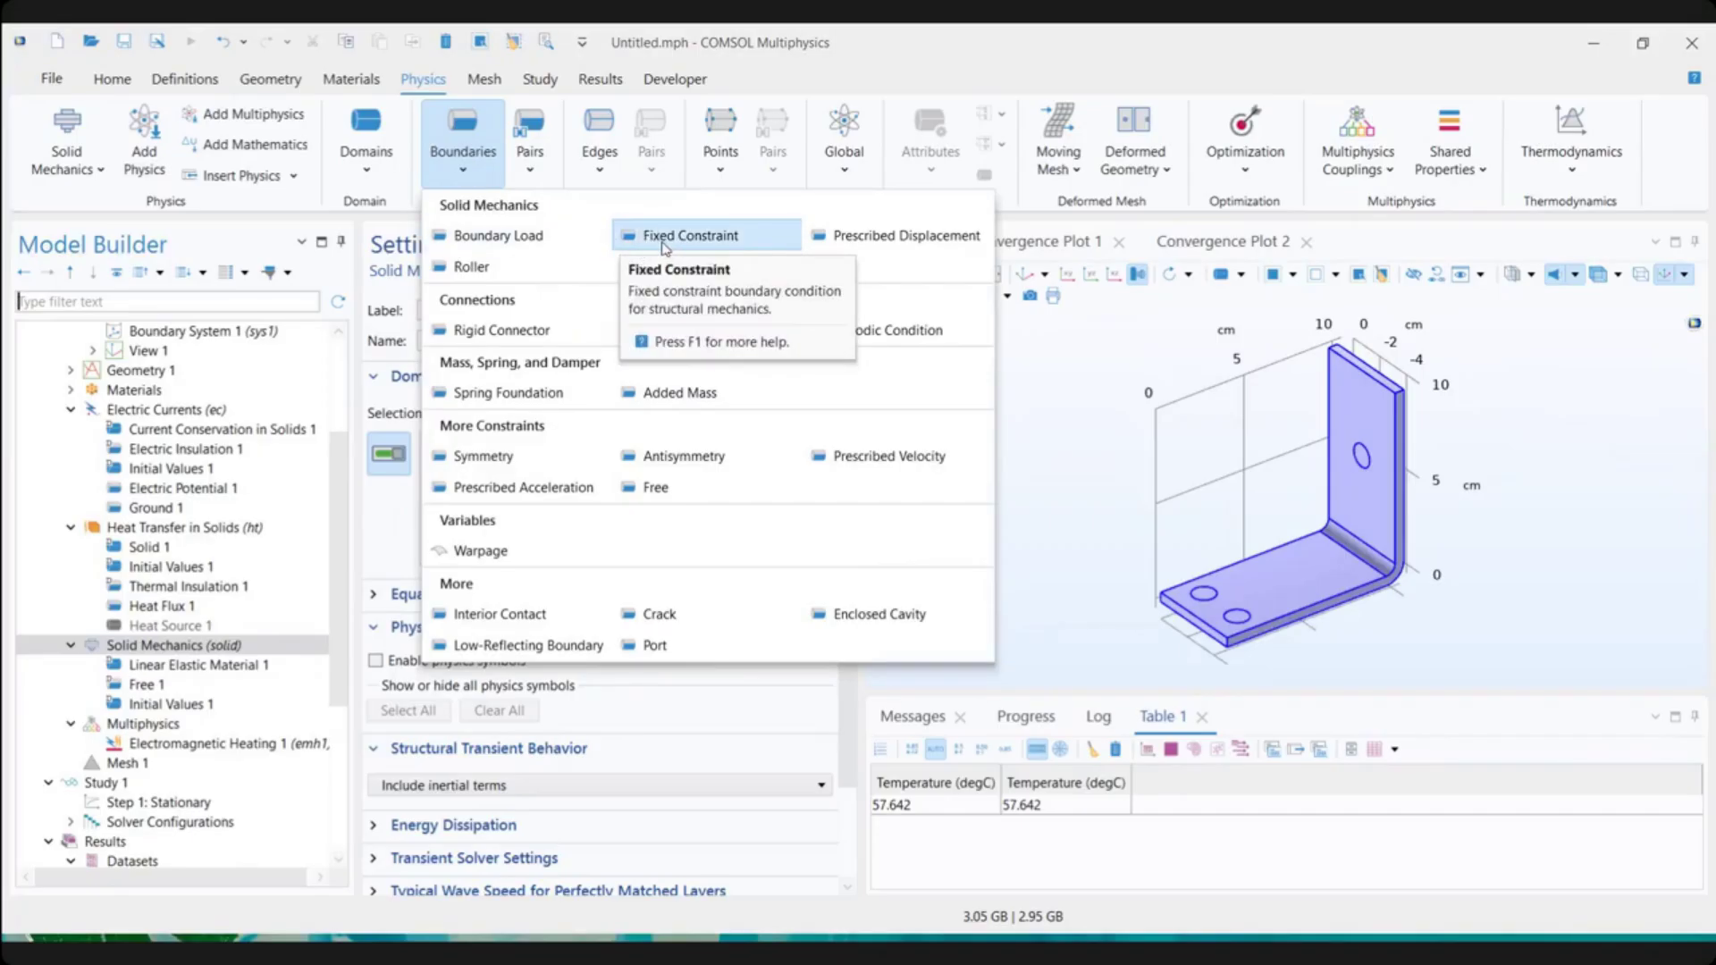
pyautogui.click(714, 239)
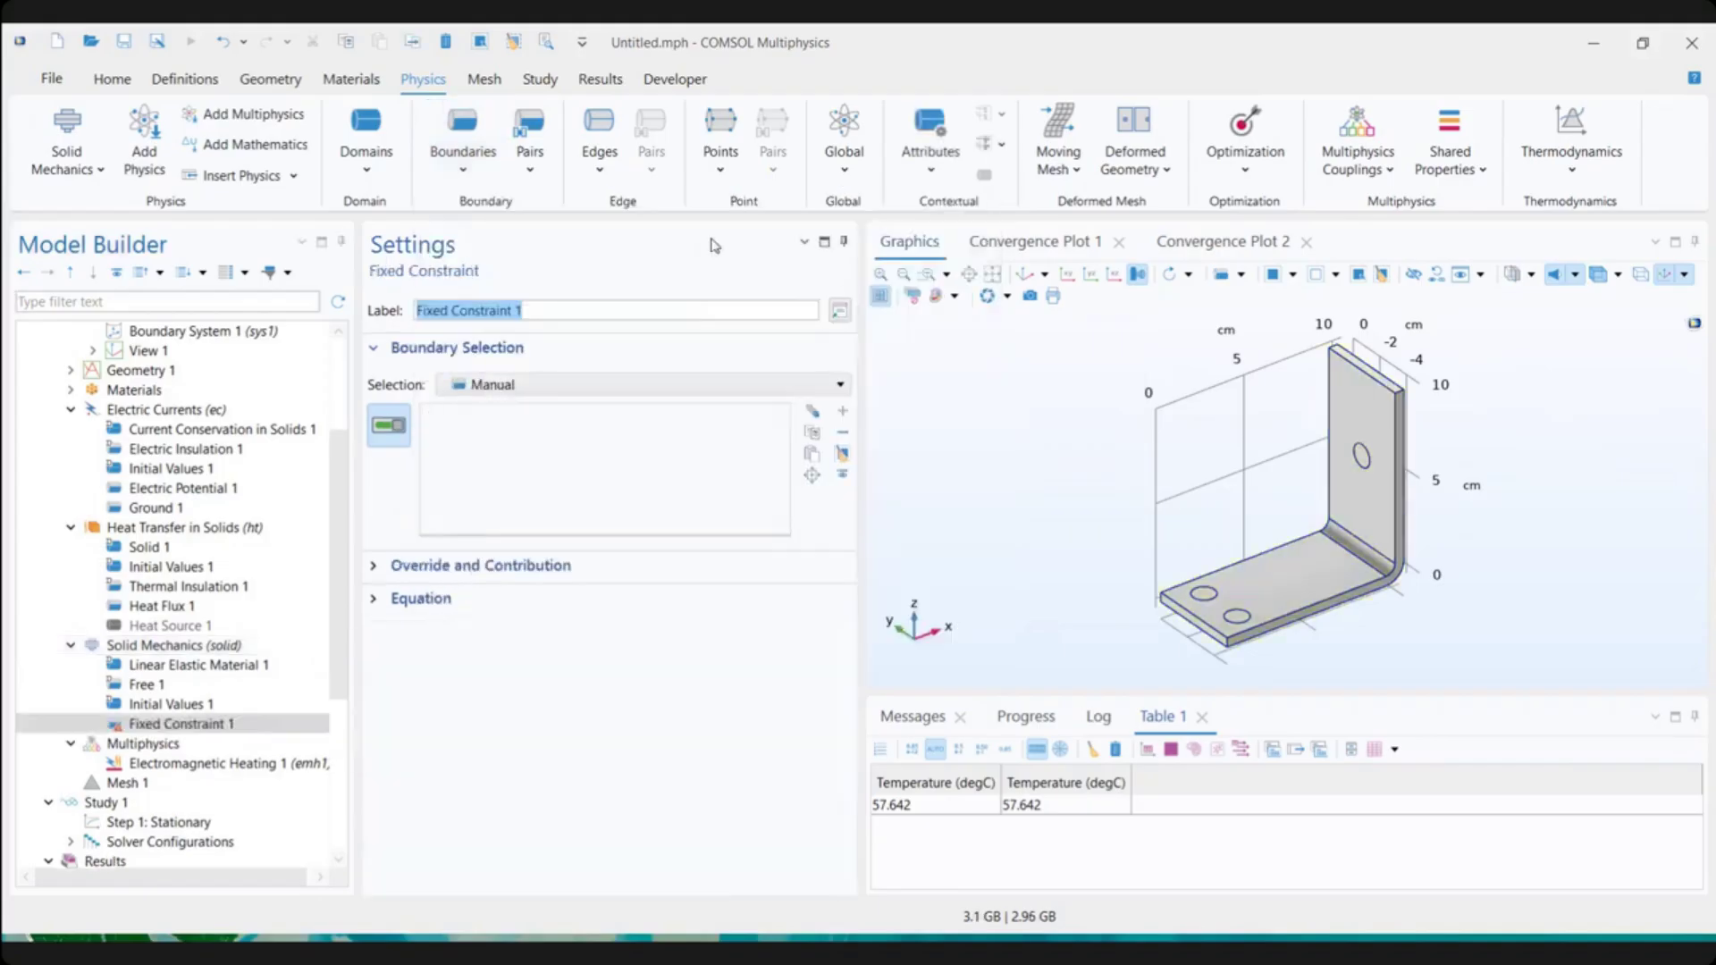
pyautogui.click(416, 600)
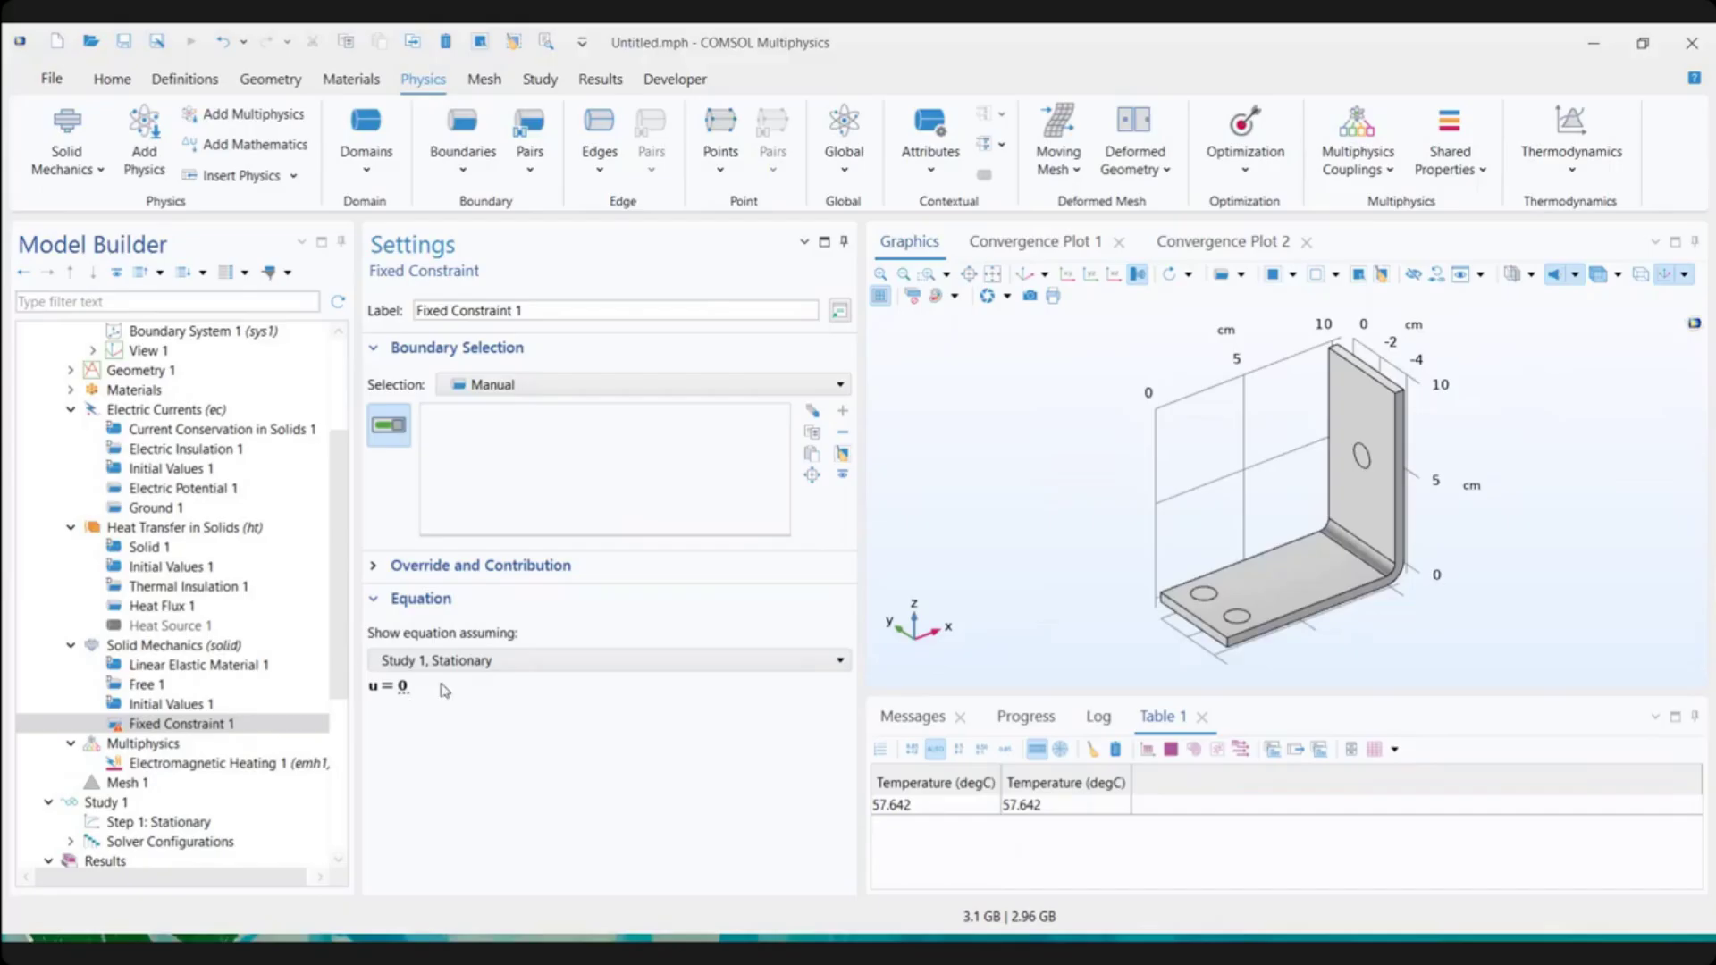
# Assign the outer end faces of the three bolts, boundaries 8, 15 and 43, to the Fixed Constraint and deactivate its selection
pyautogui.moveTo(1276, 610); pyautogui.dragTo(1244, 506)
pyautogui.scroll(5, 1242, 505)
pyautogui.click(1220, 506)
pyautogui.click(1101, 640)
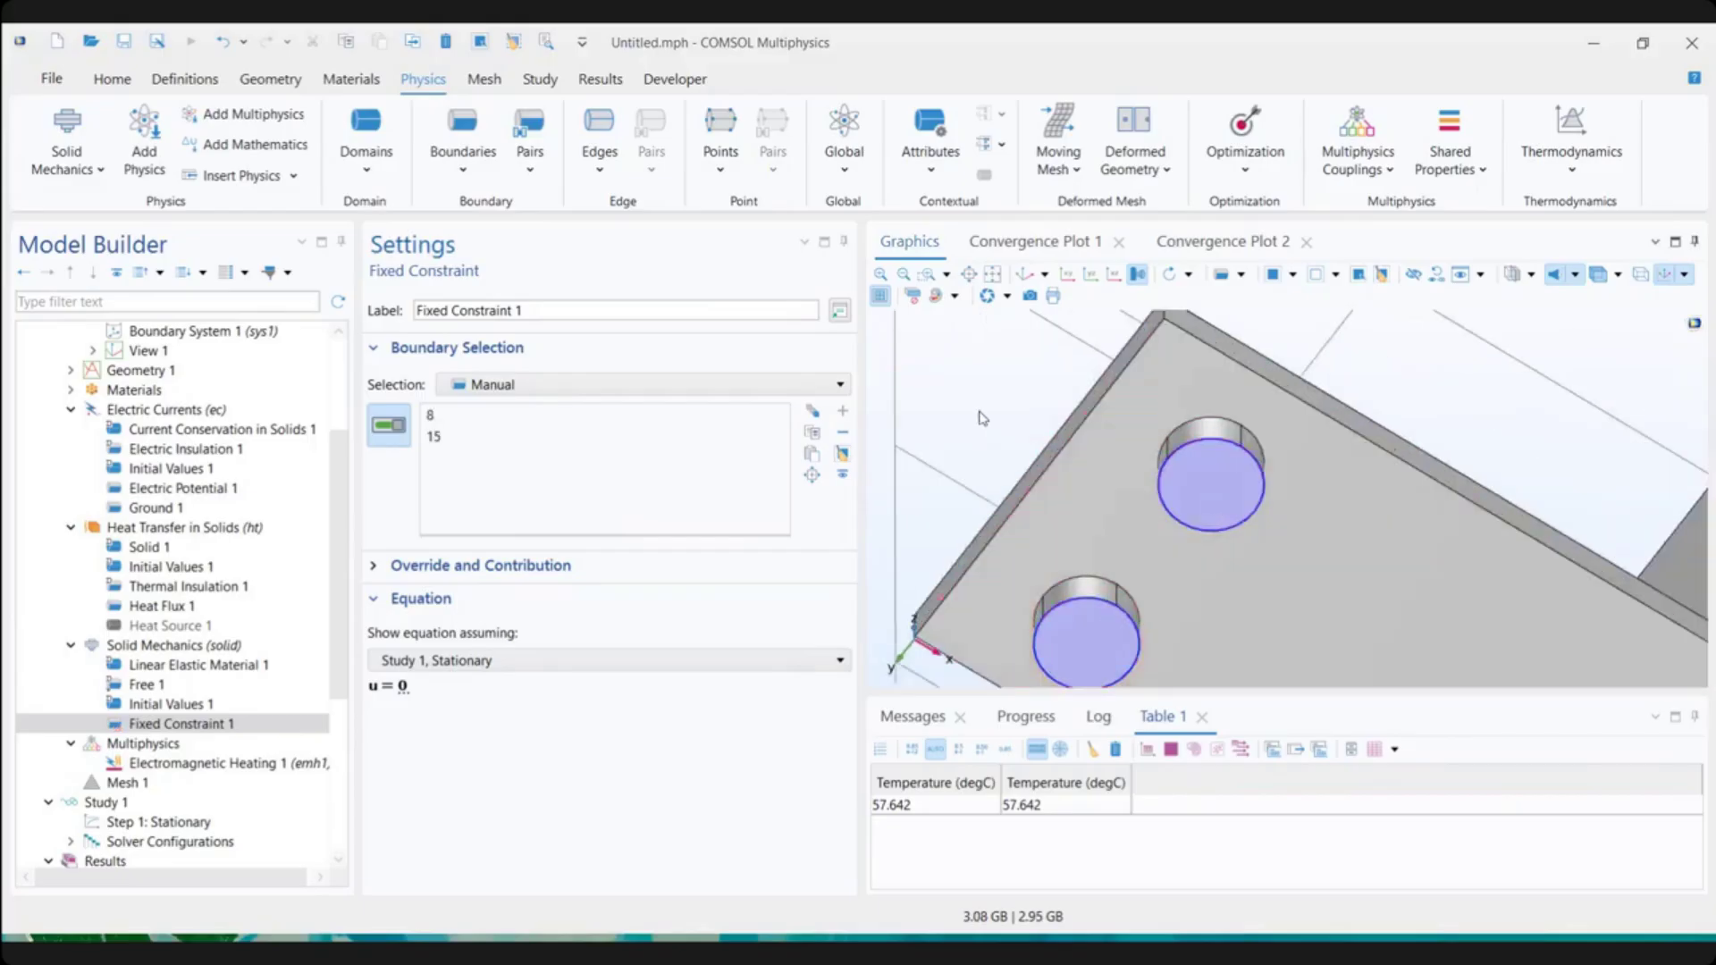
pyautogui.scroll(-6, 983, 418)
pyautogui.moveTo(1050, 422); pyautogui.dragTo(1073, 439)
pyautogui.scroll(5, 1073, 438)
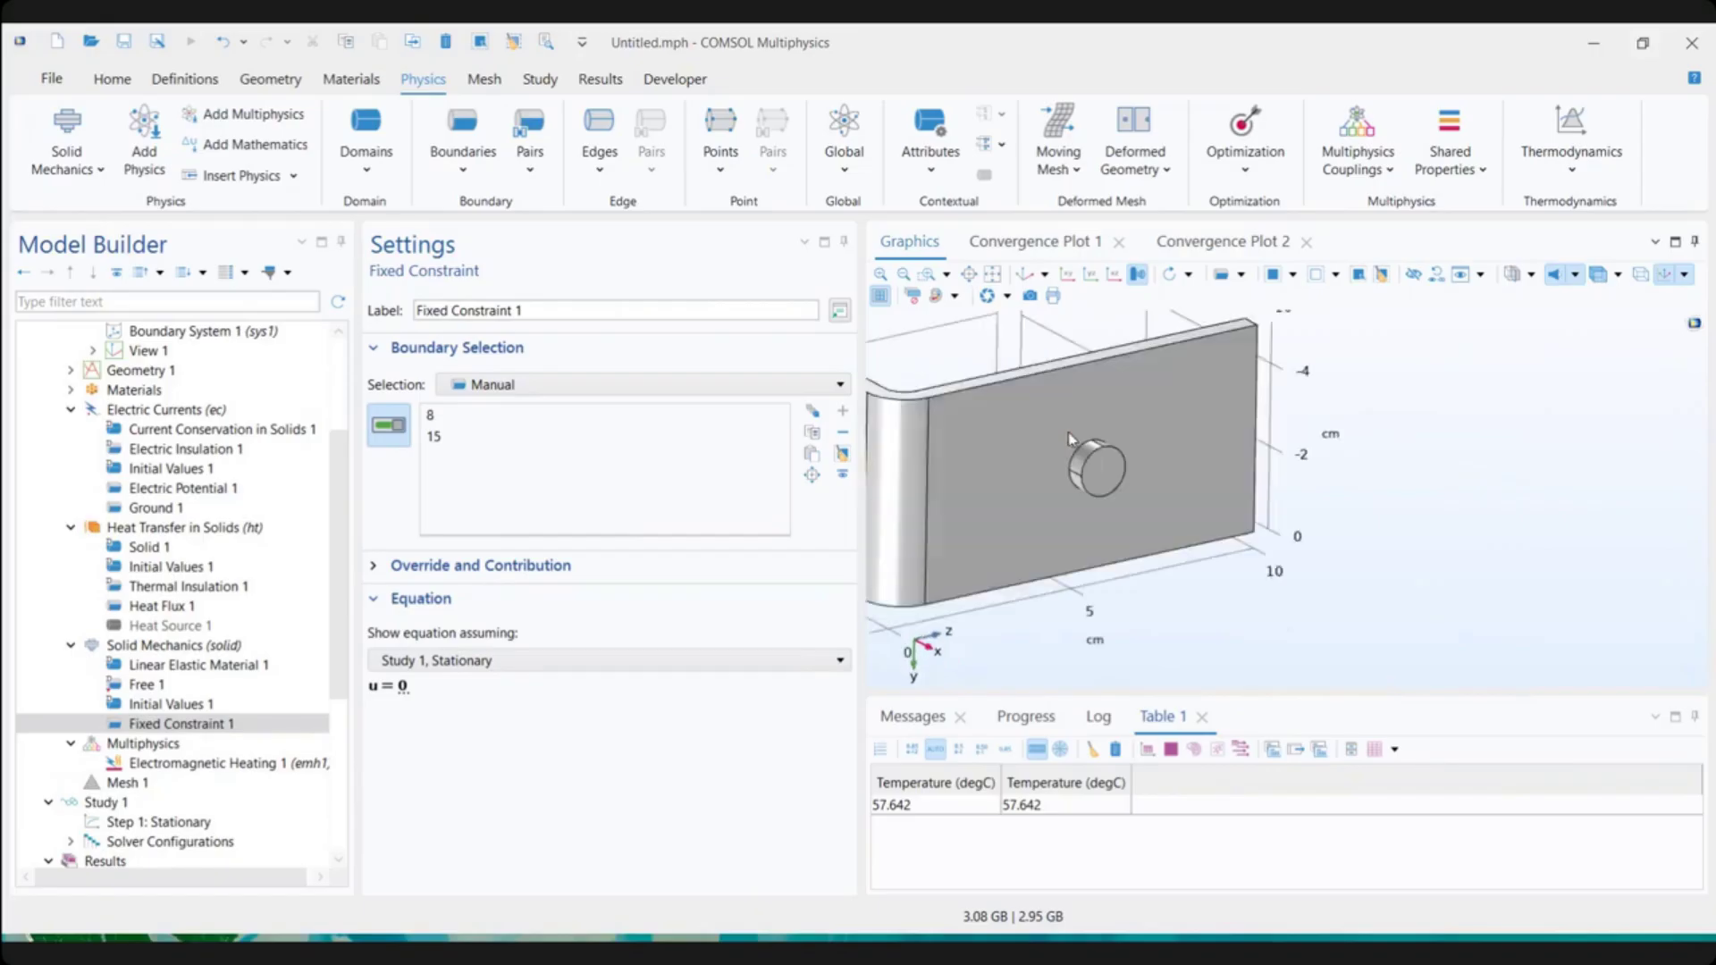
pyautogui.click(1103, 467)
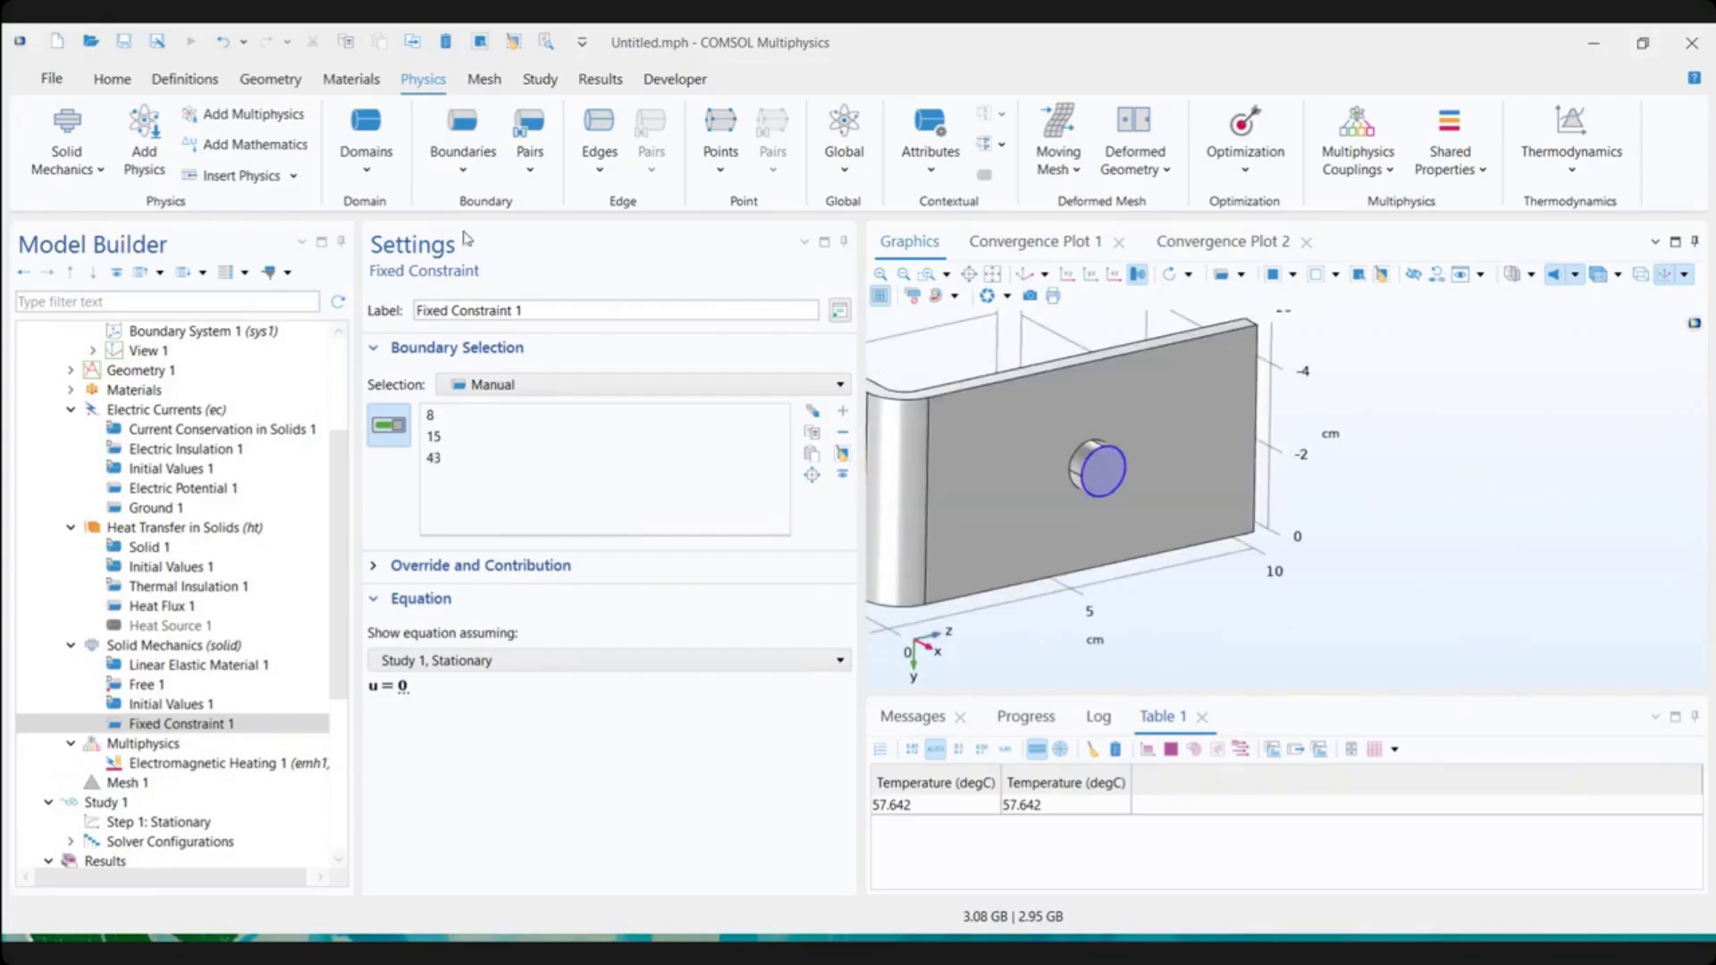
pyautogui.click(404, 437)
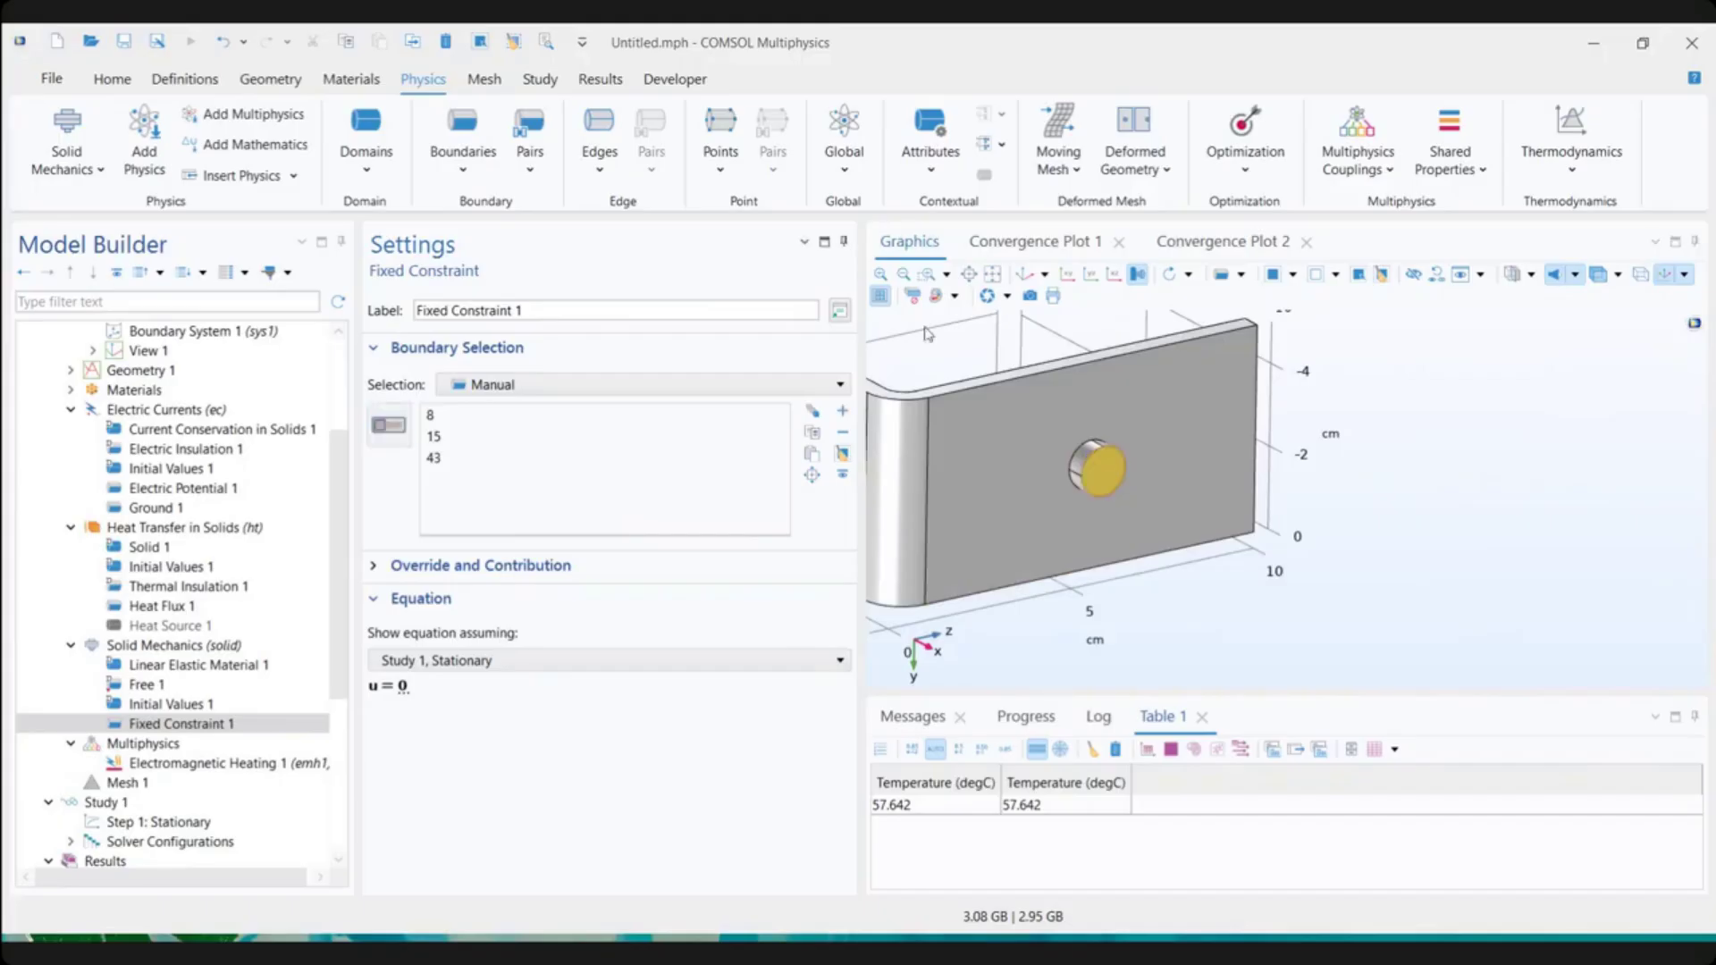
pyautogui.click(1025, 276)
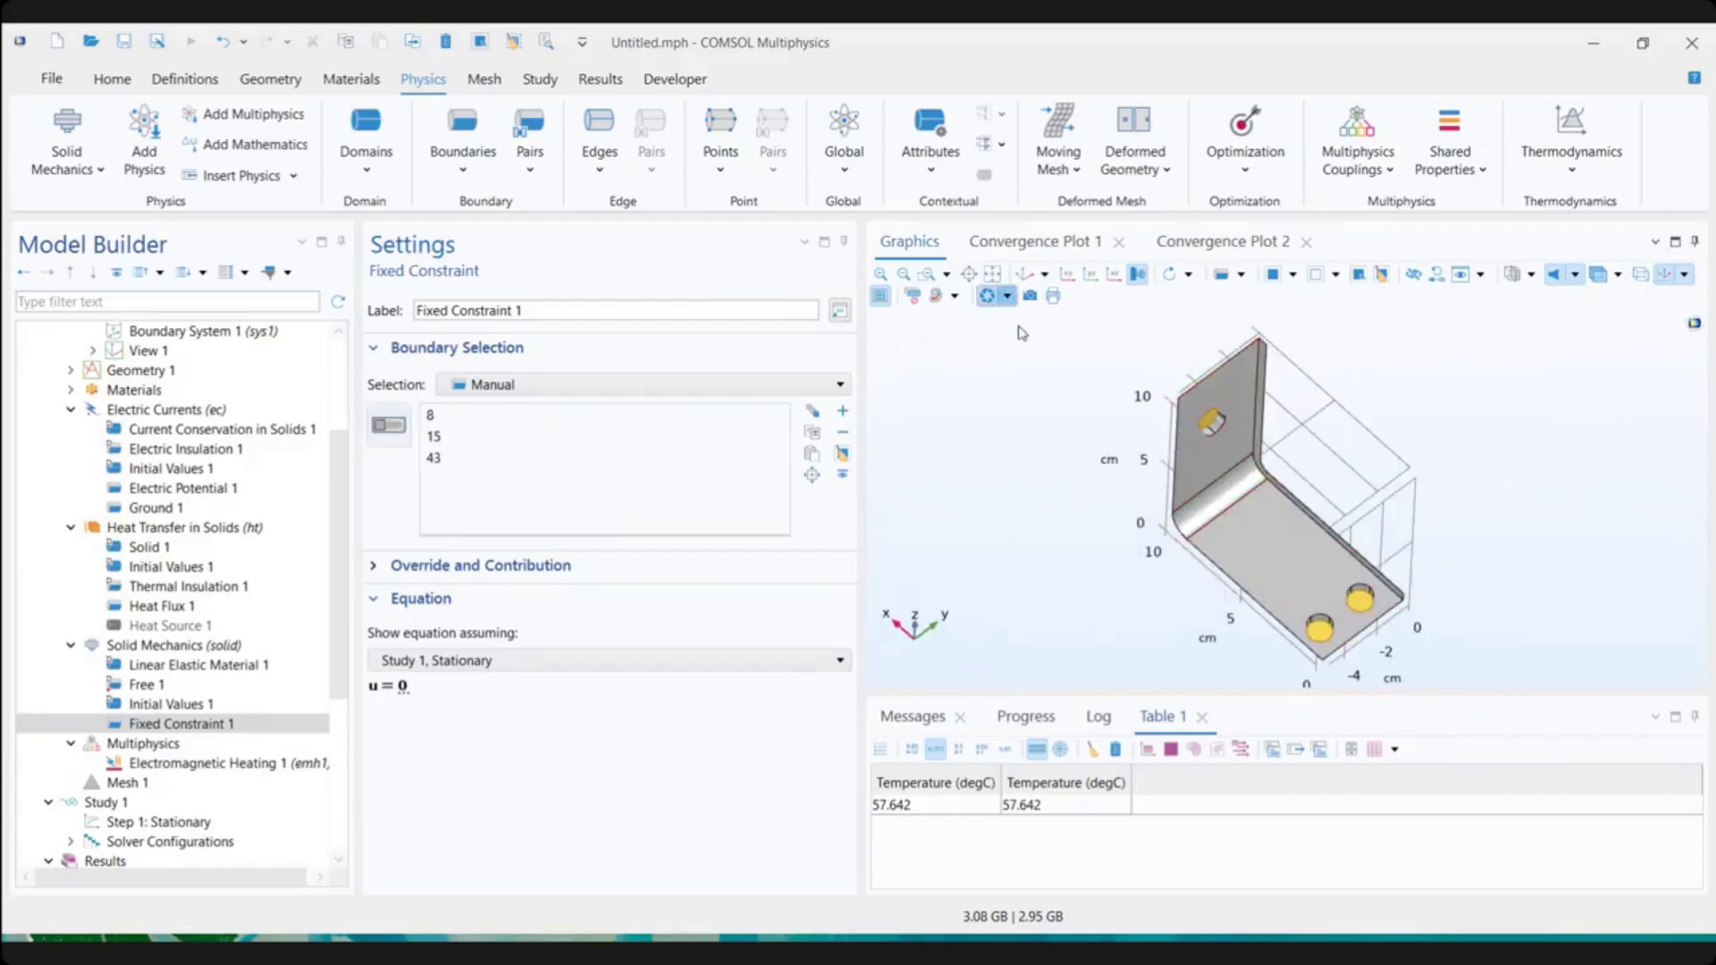
pyautogui.click(1025, 274)
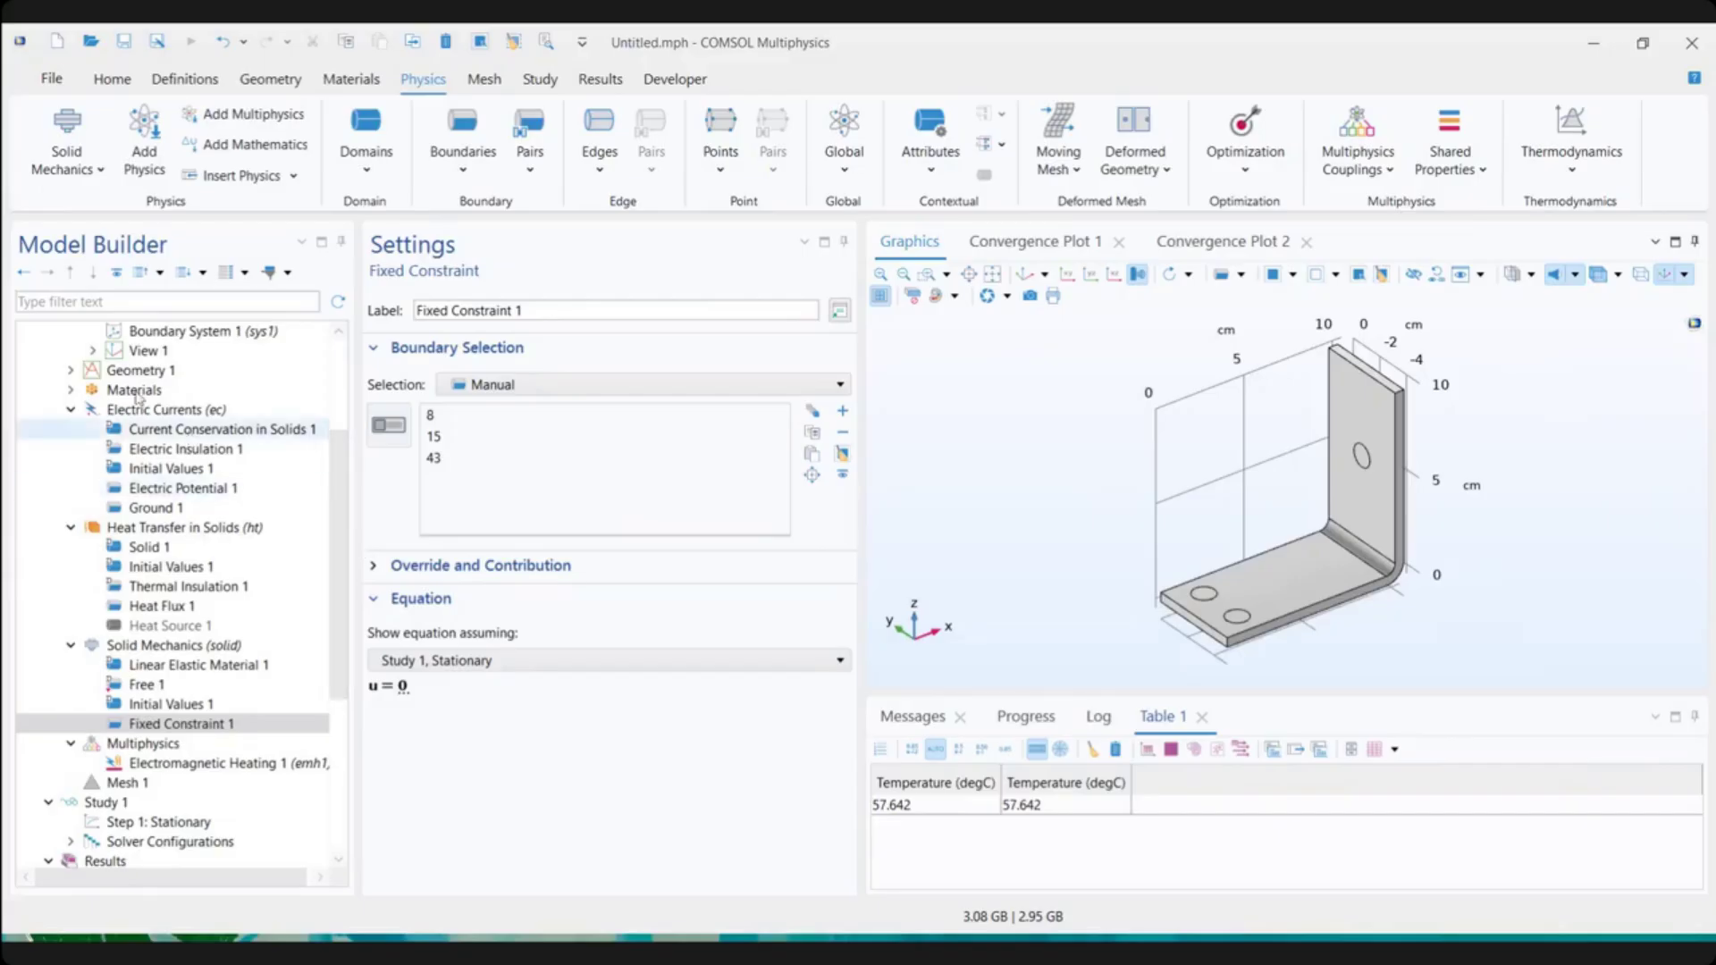
# Examine Copper's material properties and the Linear Elastic Material's settings for Young's modulus, Poisson's ratio and density
pyautogui.click(72, 390)
pyautogui.click(150, 411)
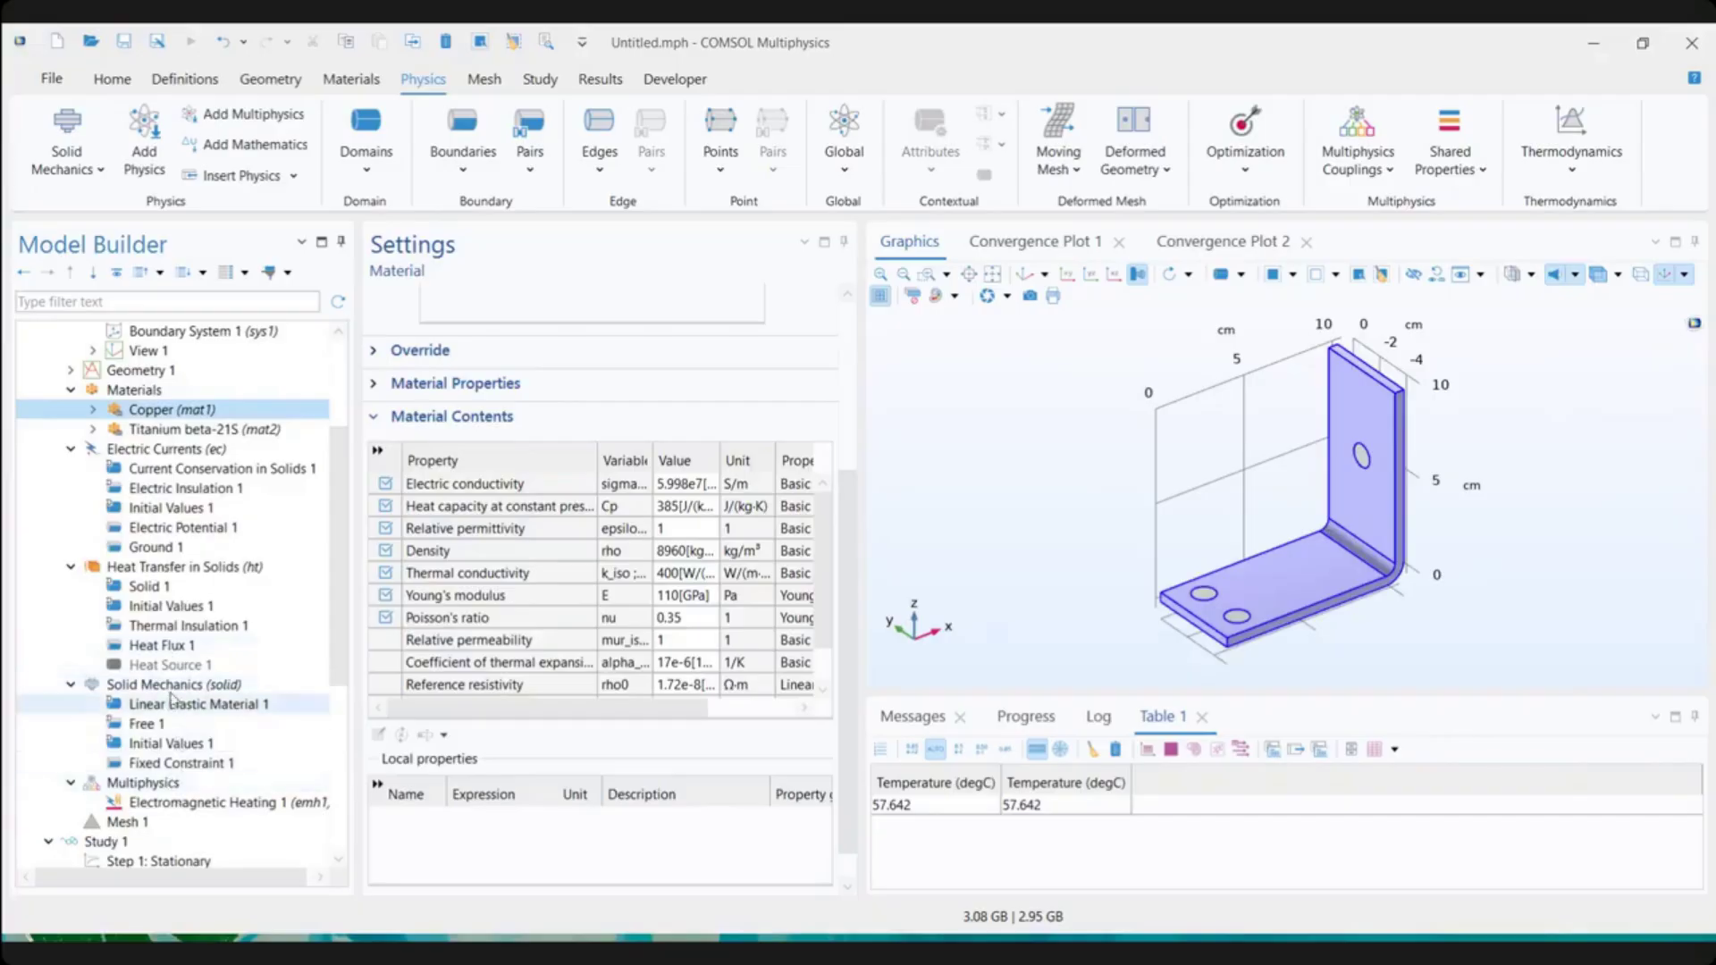
pyautogui.click(170, 784)
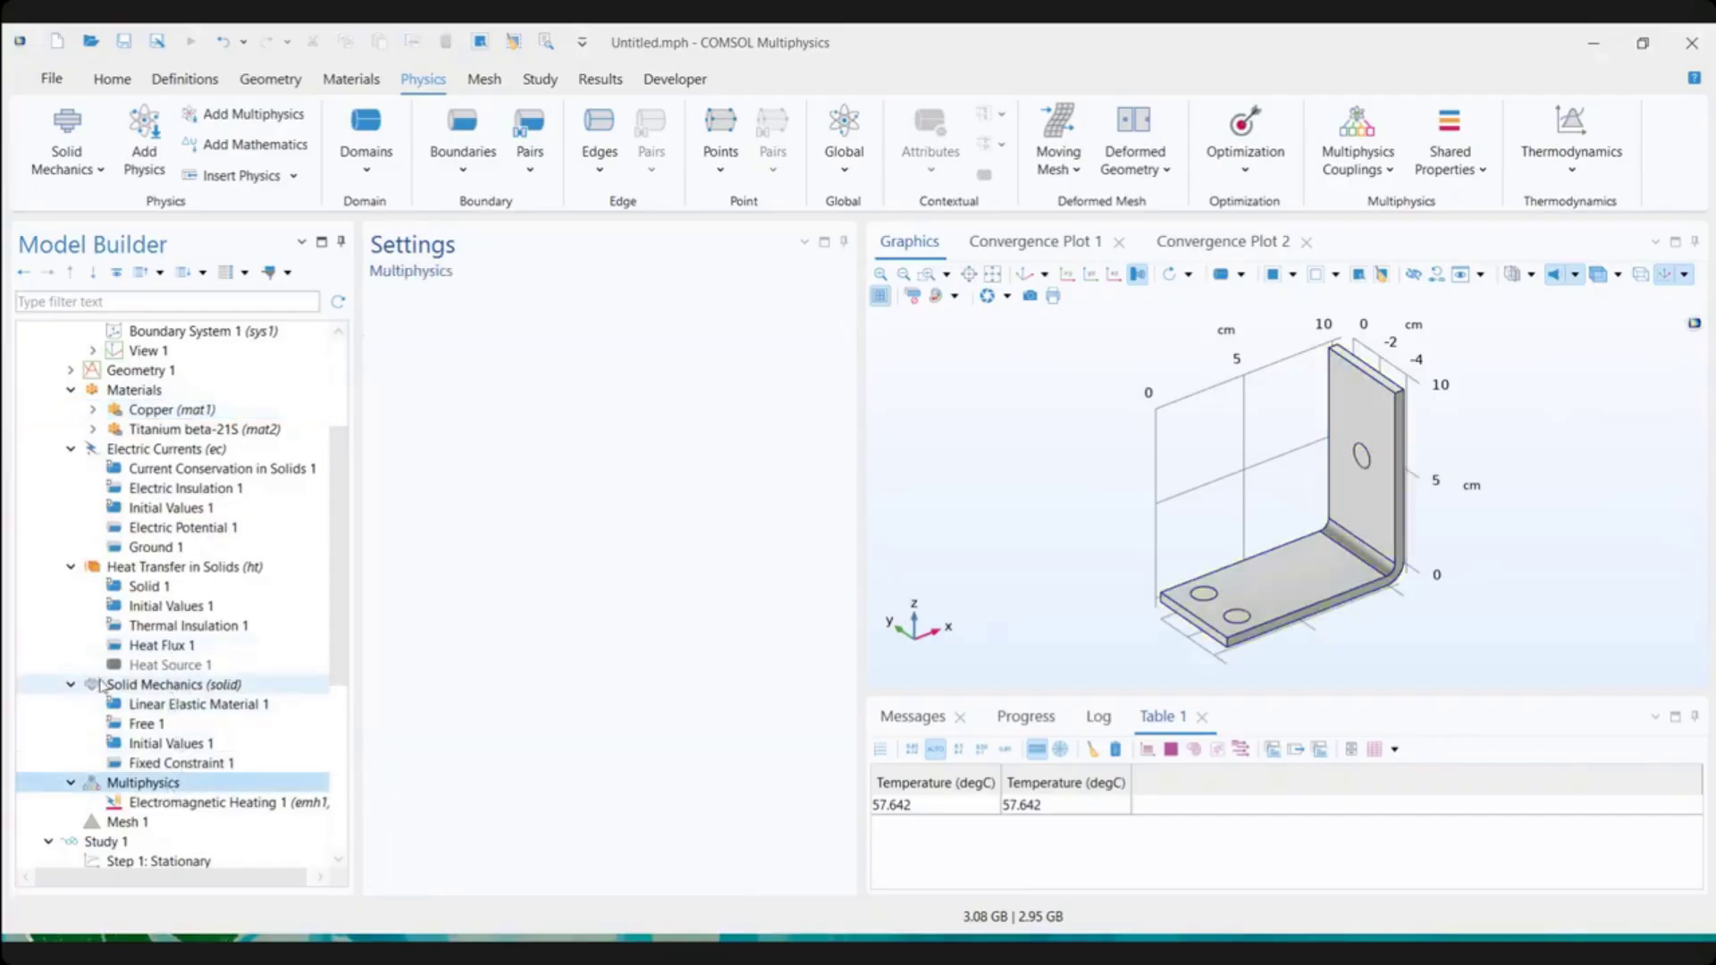
pyautogui.click(177, 685)
pyautogui.click(185, 709)
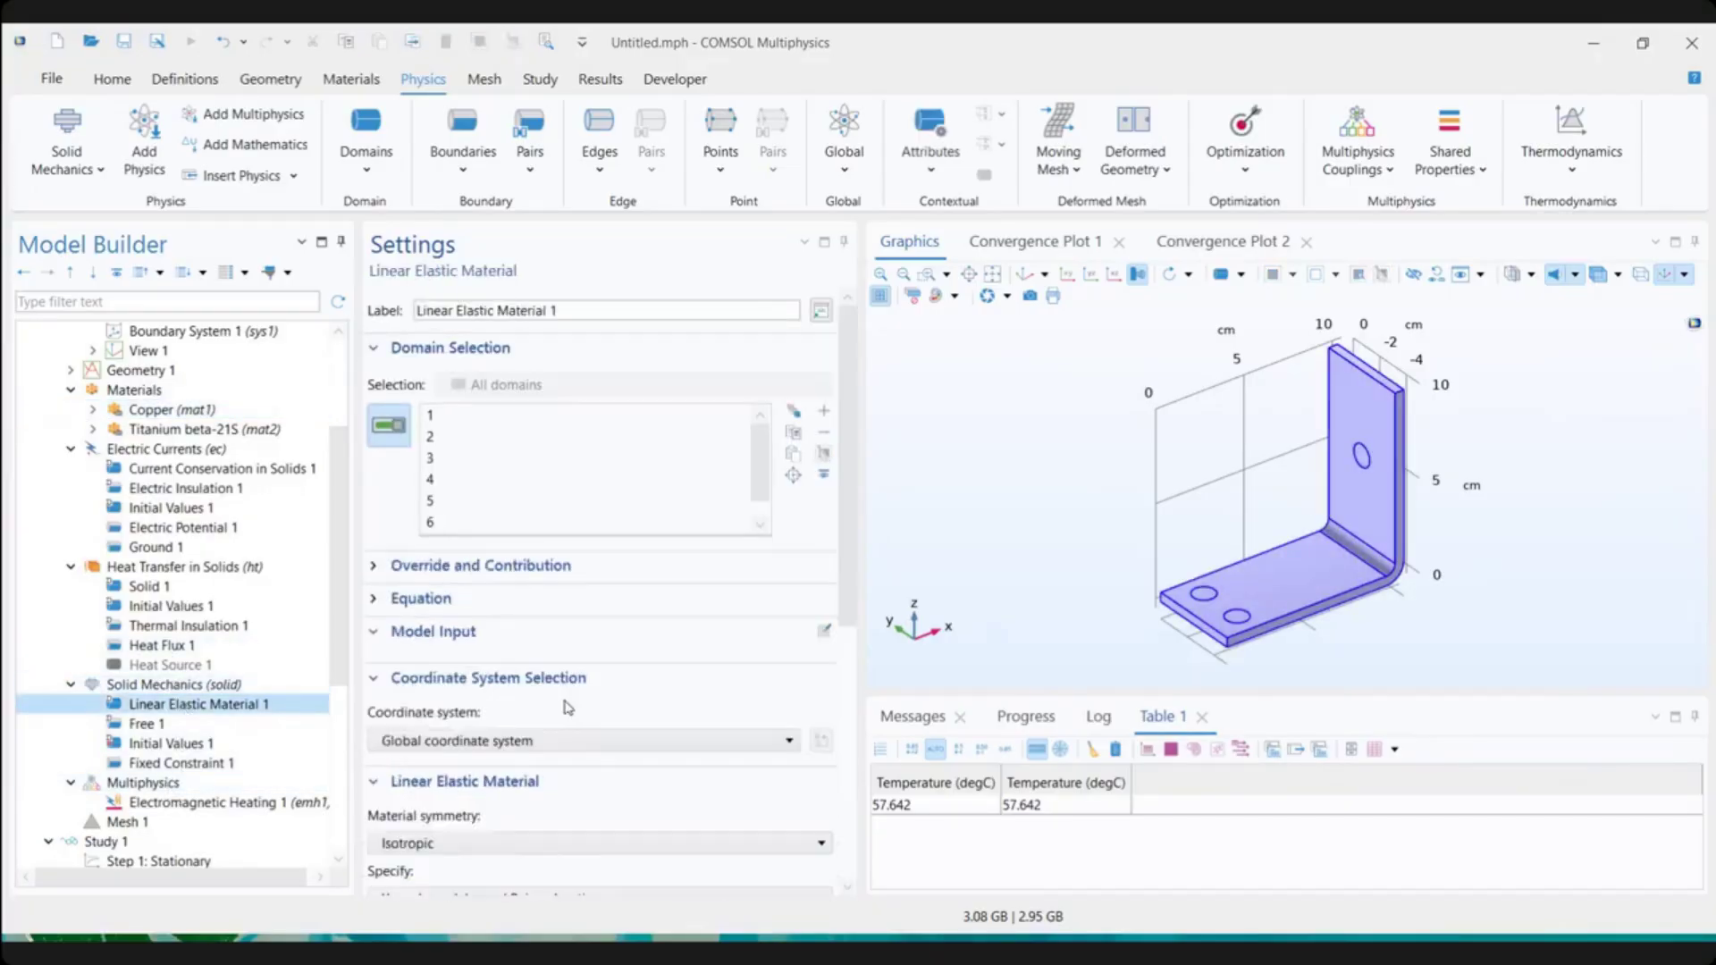
pyautogui.scroll(-3, 624, 702)
pyautogui.scroll(-3, 625, 708)
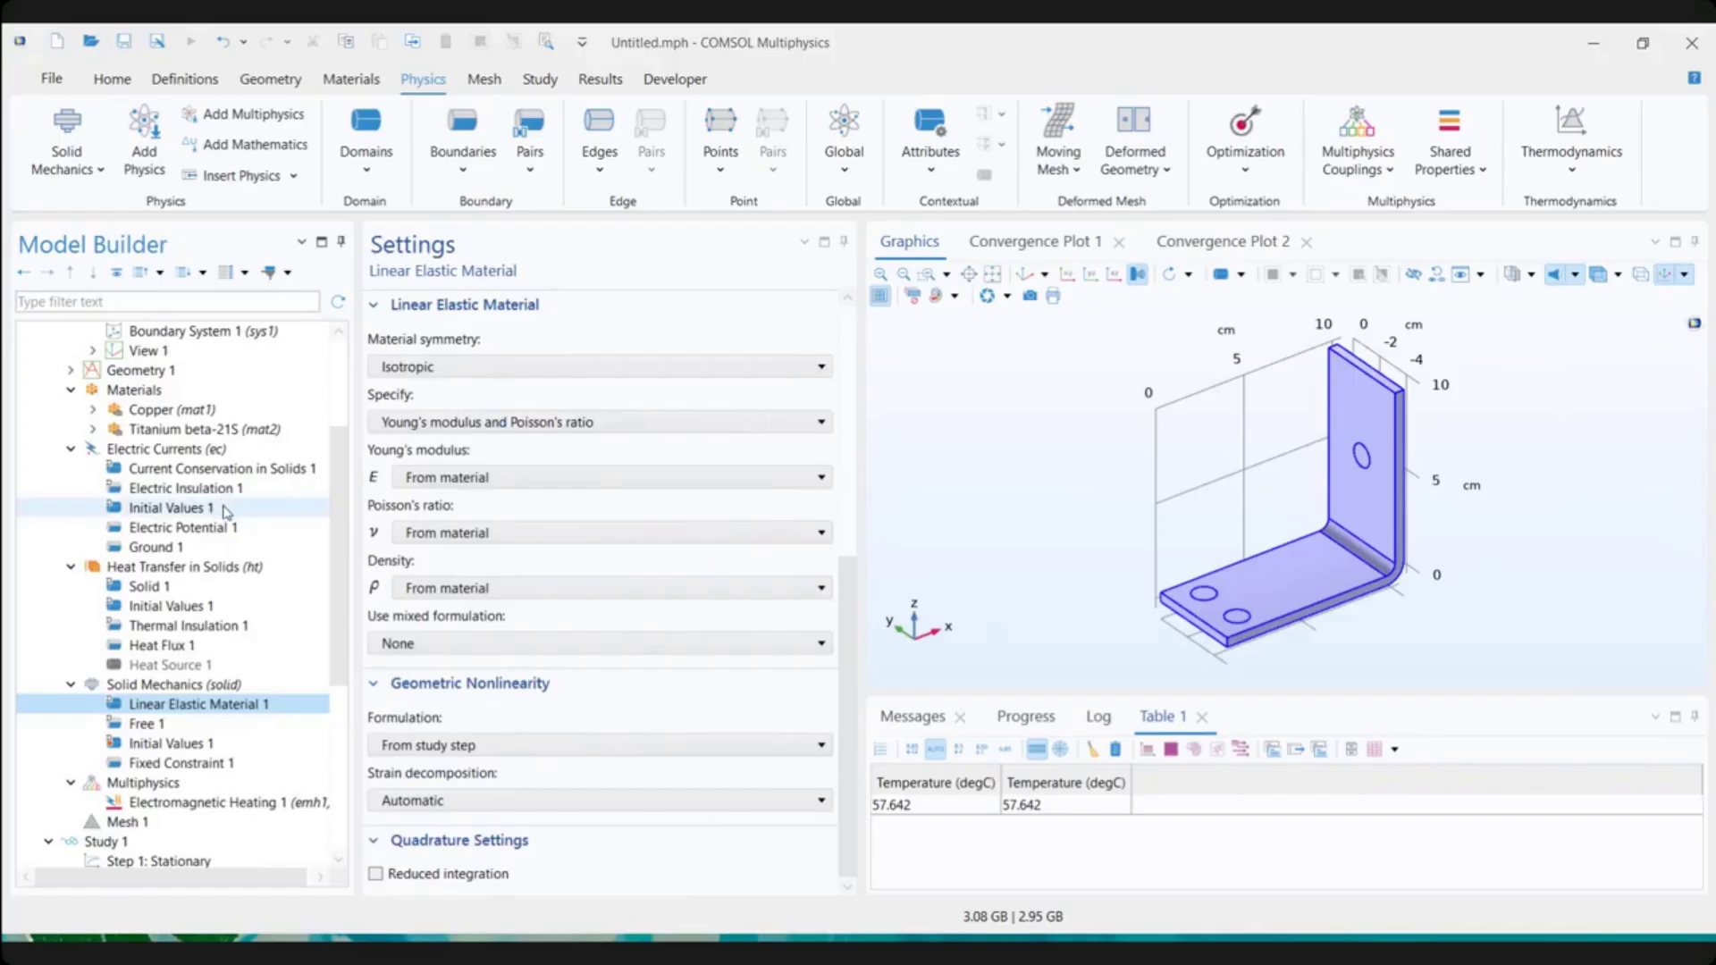
# Add a Thermal Expansion multiphysics coupling between Heat Transfer in Solids and Solid Mechanics and apply it to all domains
pyautogui.click(170, 786)
pyautogui.click(599, 80)
pyautogui.click(424, 83)
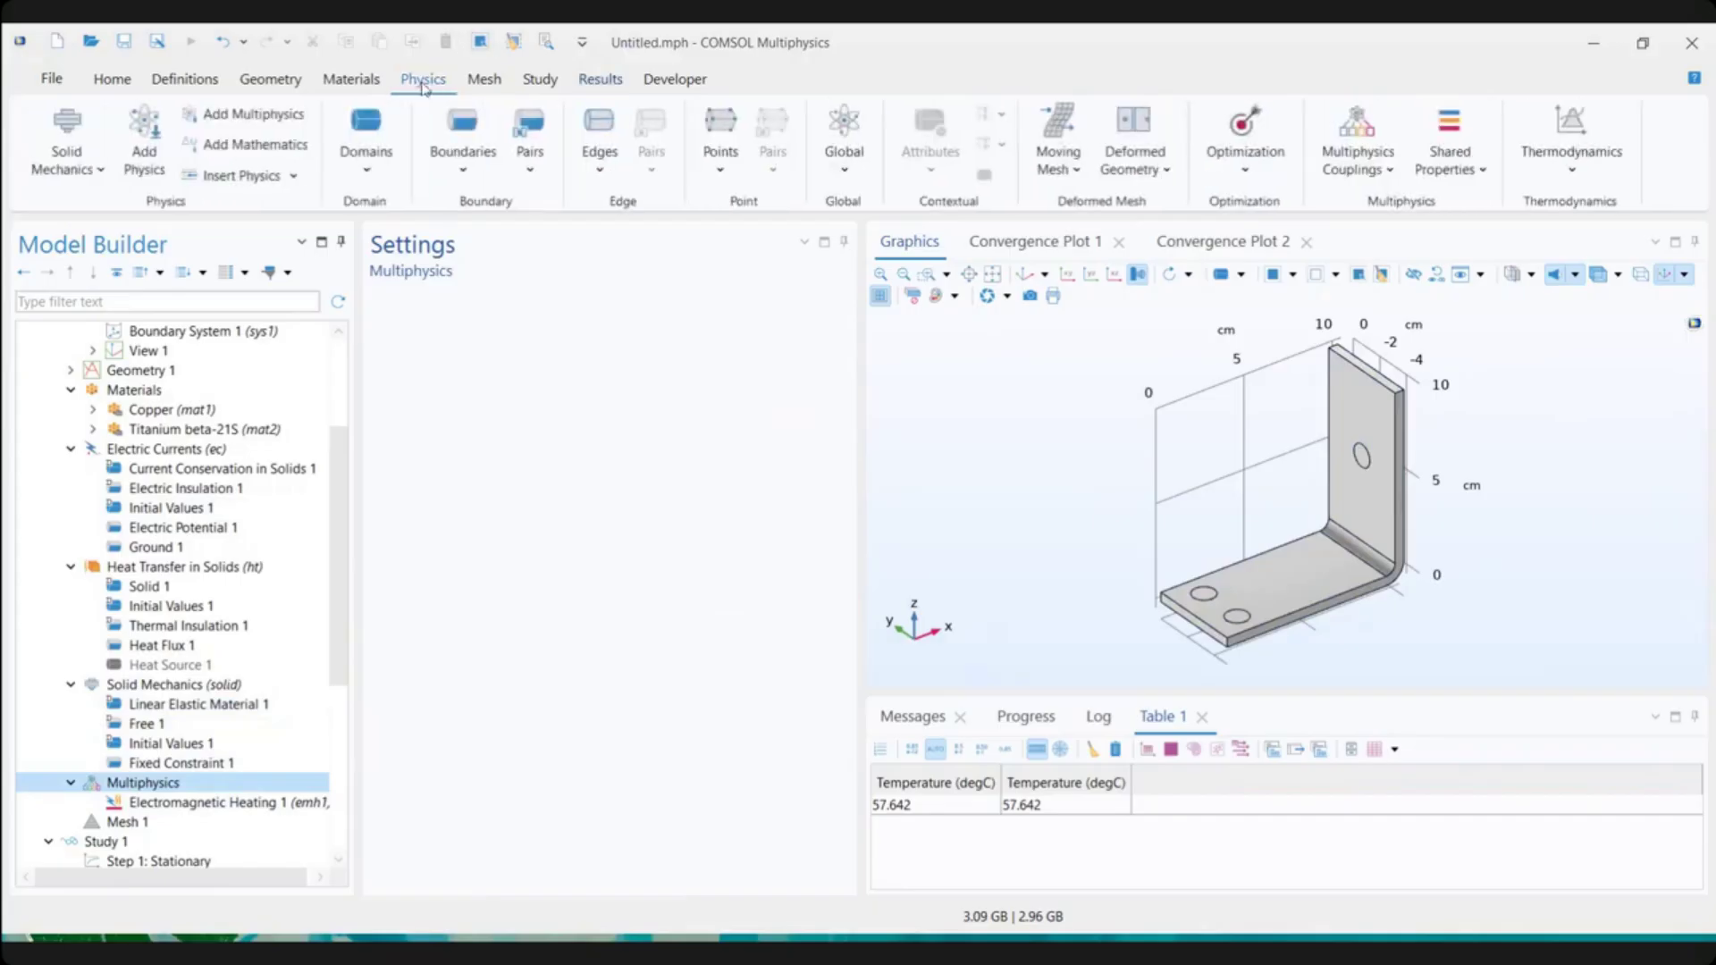
pyautogui.click(1365, 170)
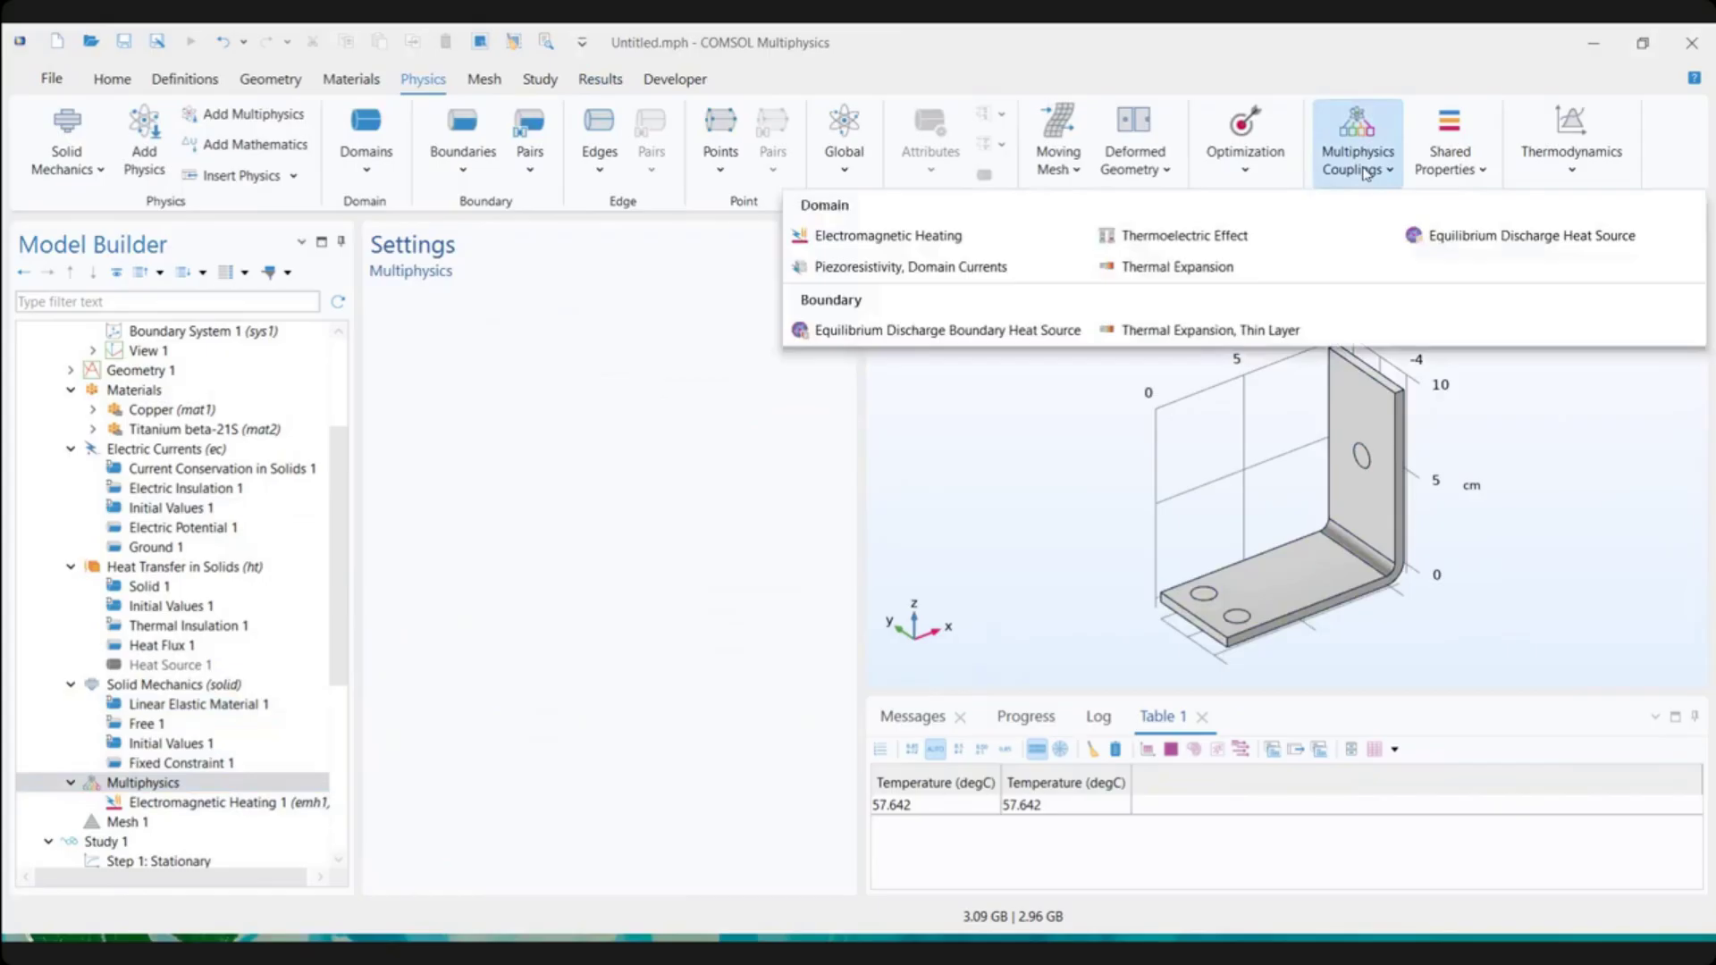
pyautogui.click(1176, 268)
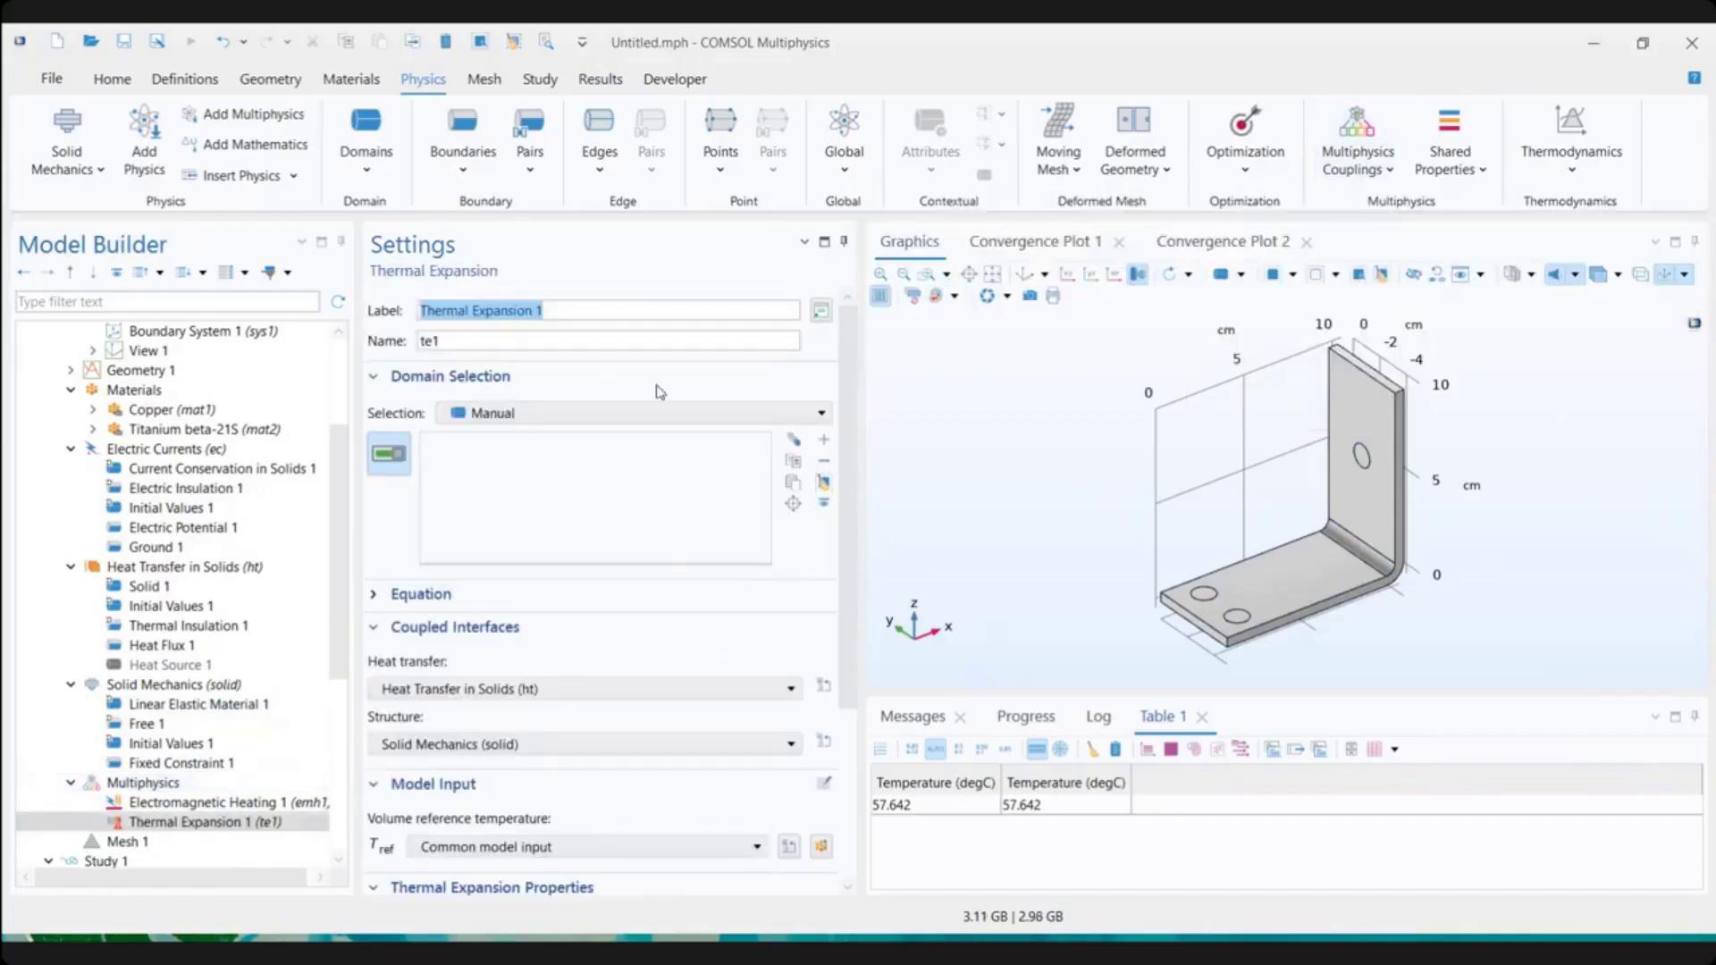
pyautogui.click(596, 418)
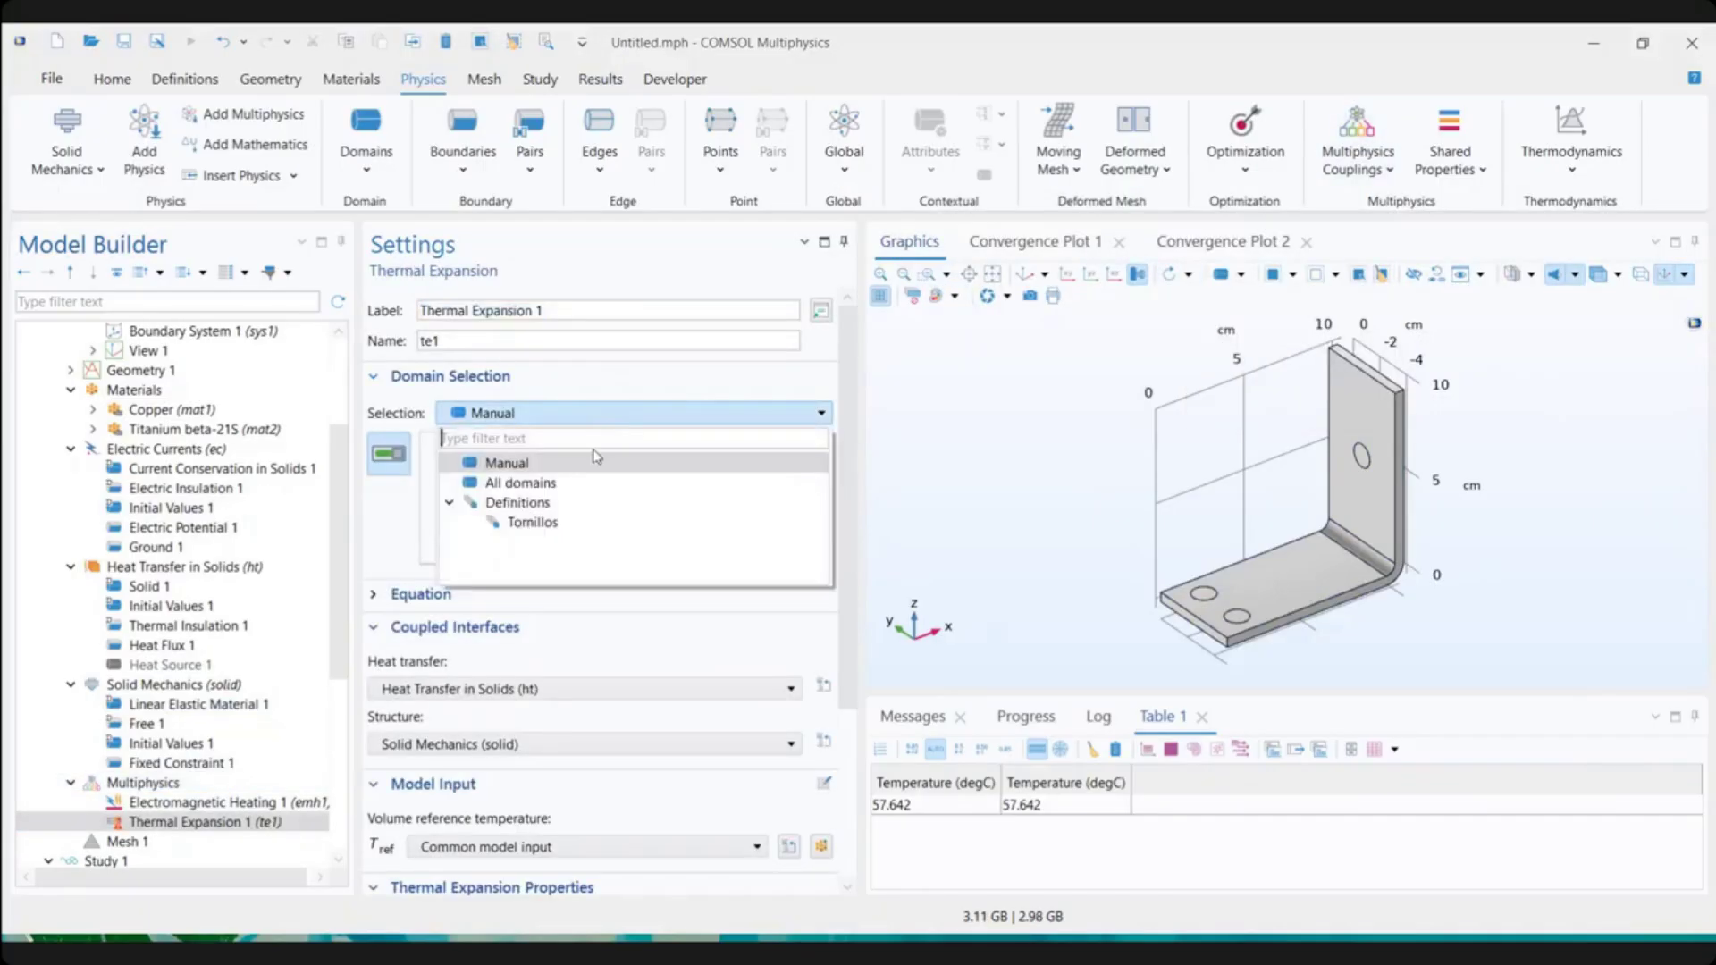
pyautogui.click(593, 490)
pyautogui.moveTo(1357, 623); pyautogui.dragTo(1098, 520)
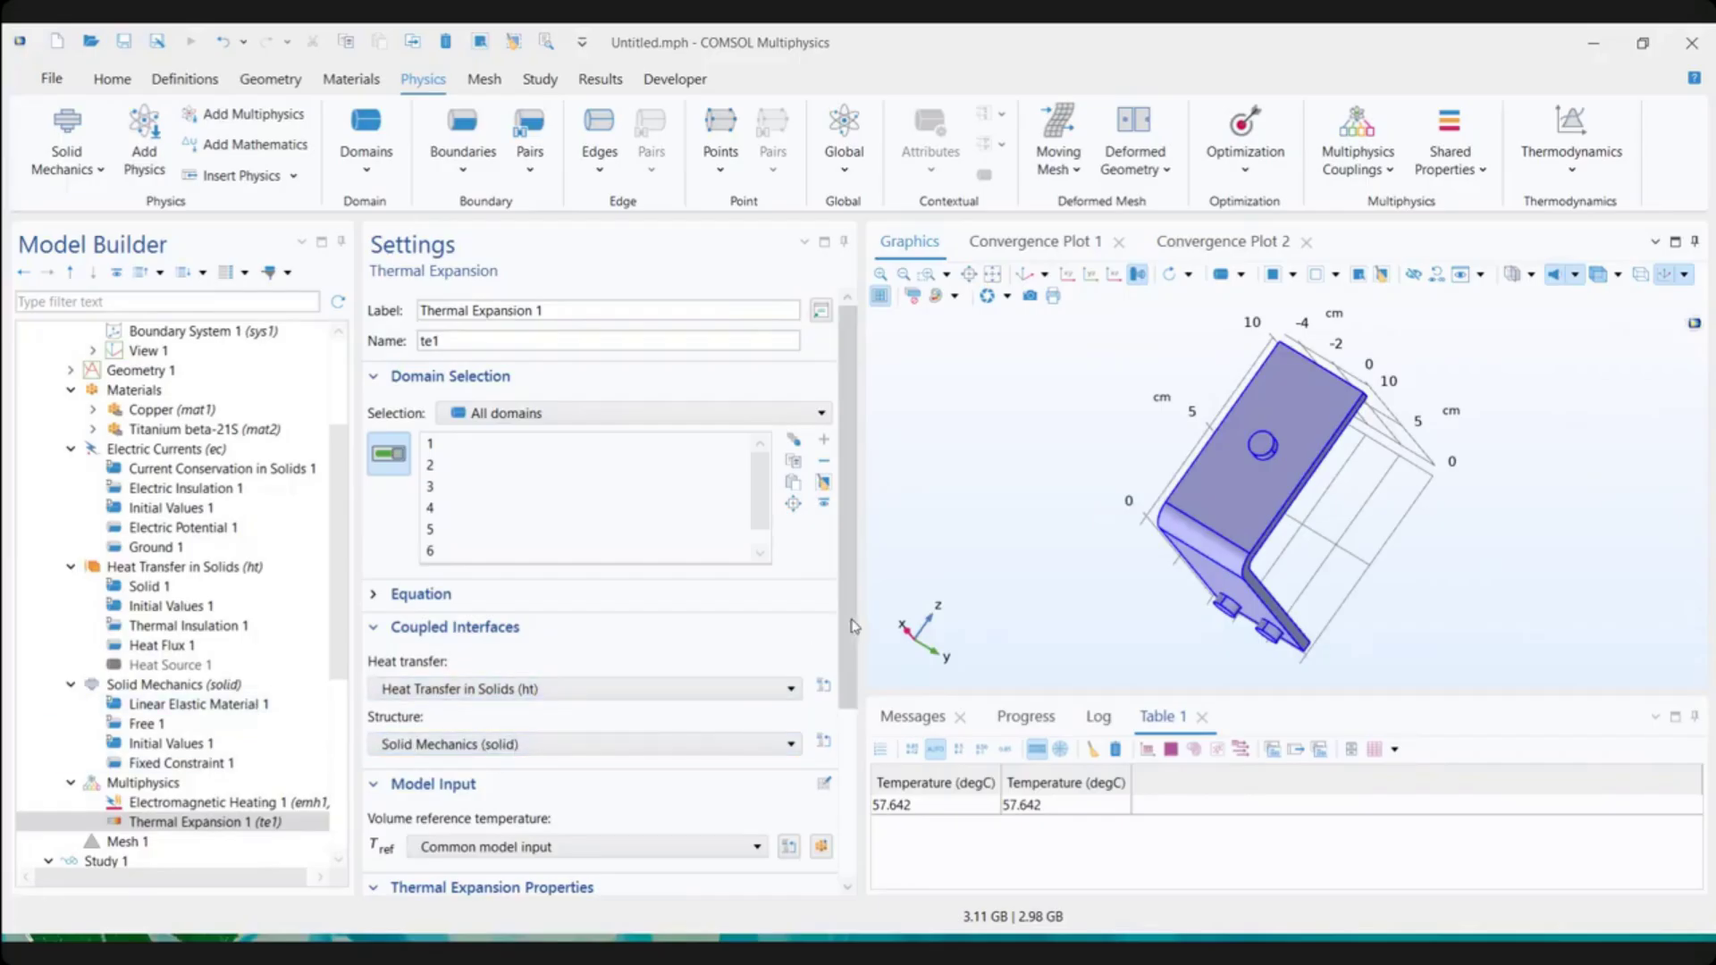
# Examine the Thermal Expansion coupling's properties and the coefficient of thermal expansion of Titanium beta-21S and Copper
pyautogui.scroll(-5, 853, 626)
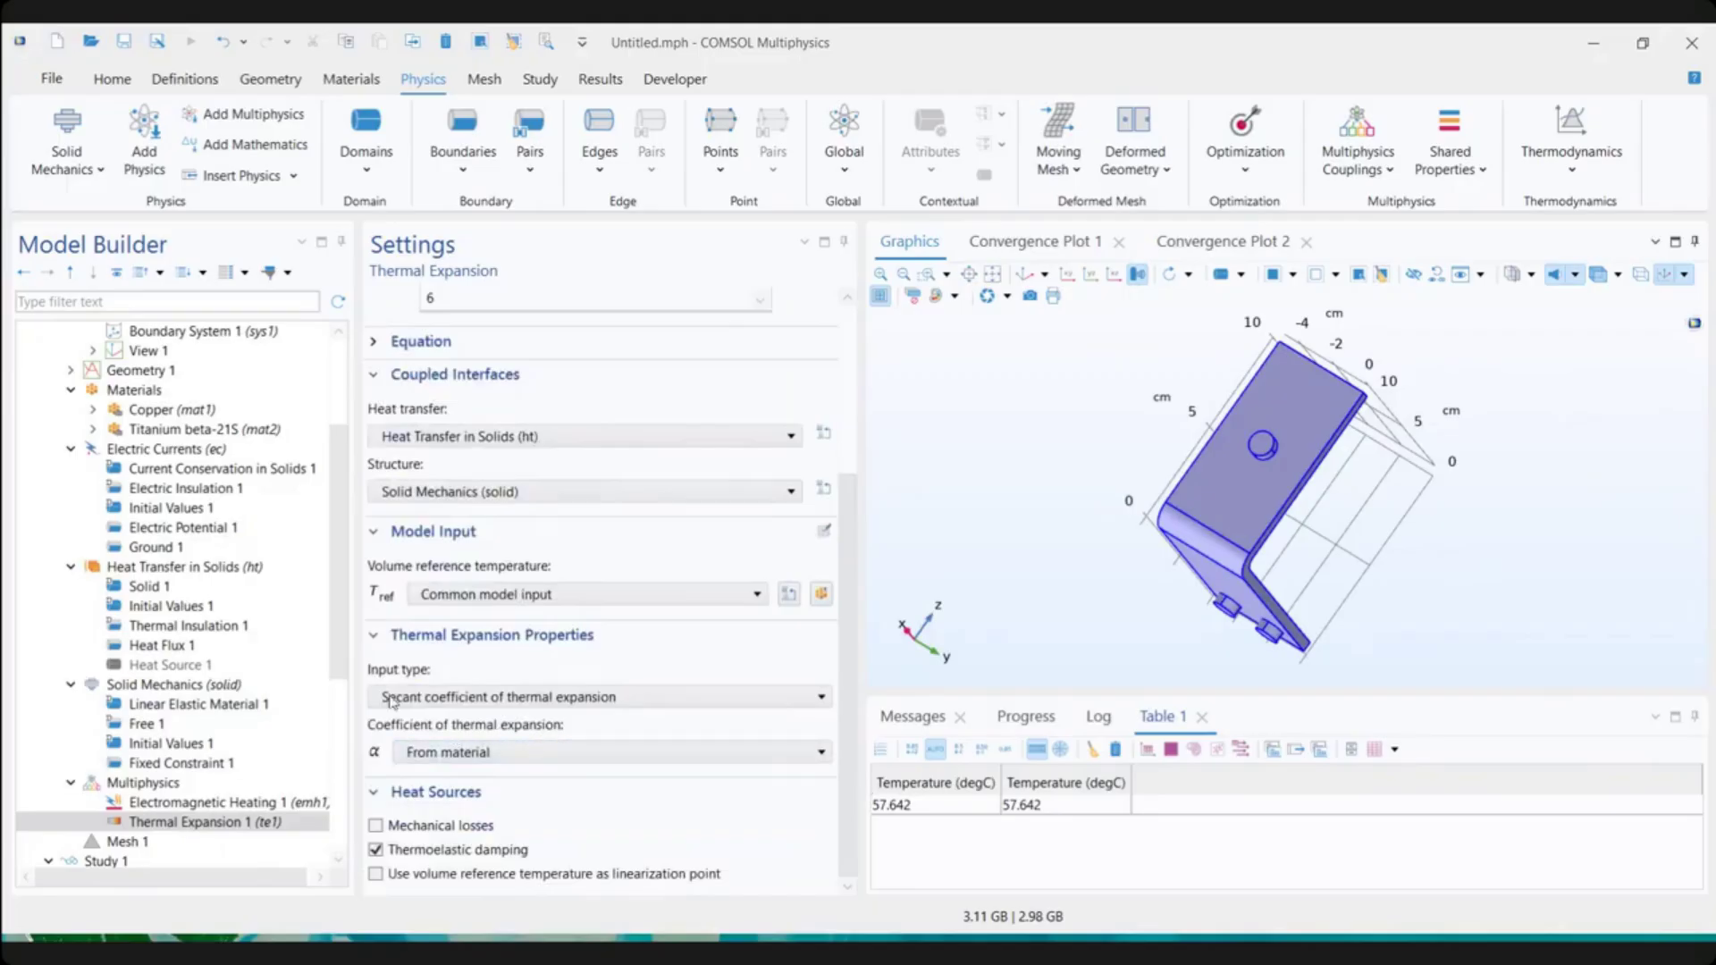
pyautogui.click(179, 429)
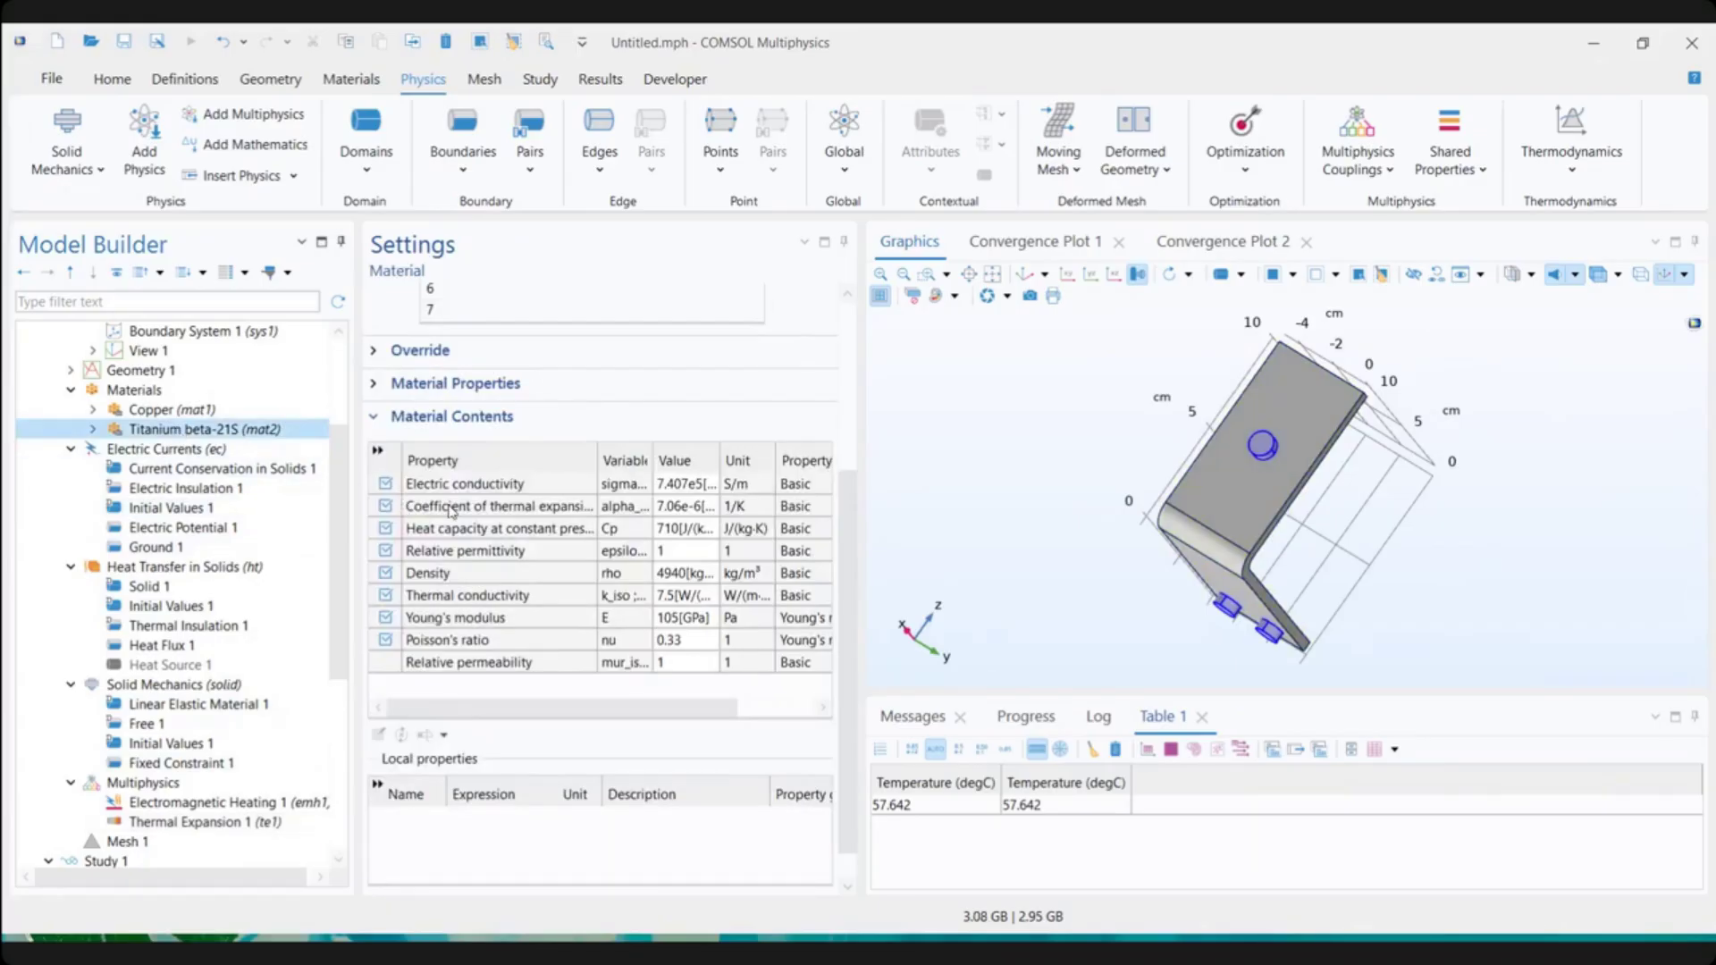
pyautogui.doubleClick(720, 447)
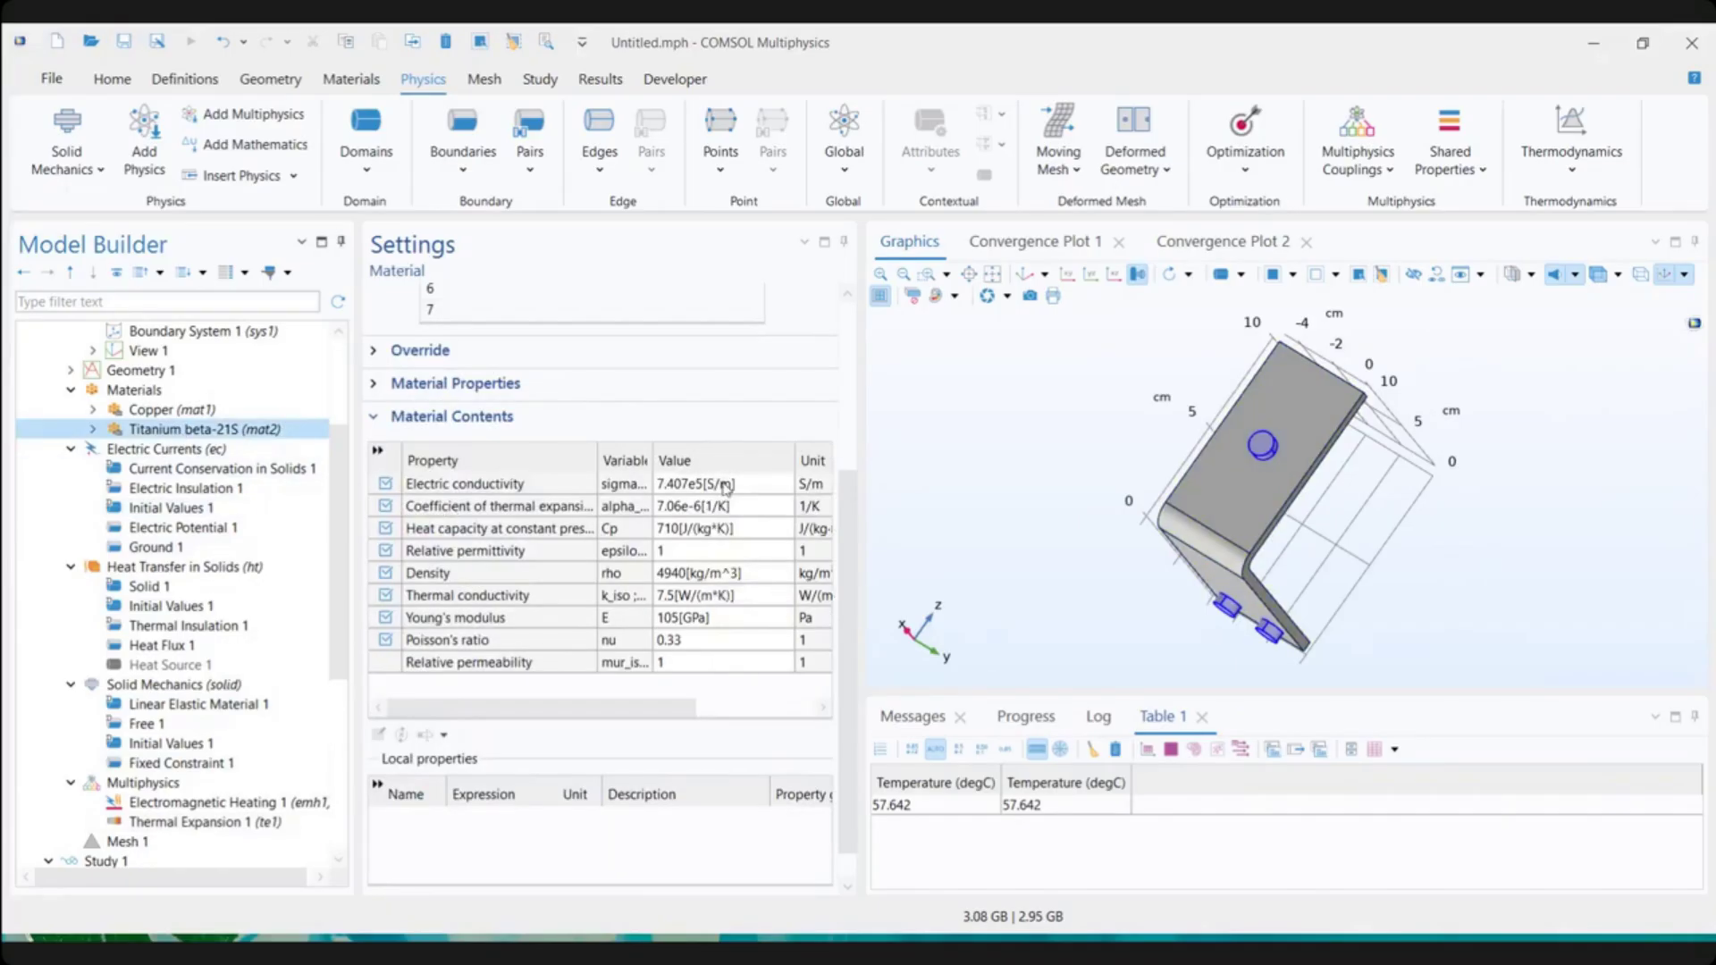
pyautogui.click(483, 507)
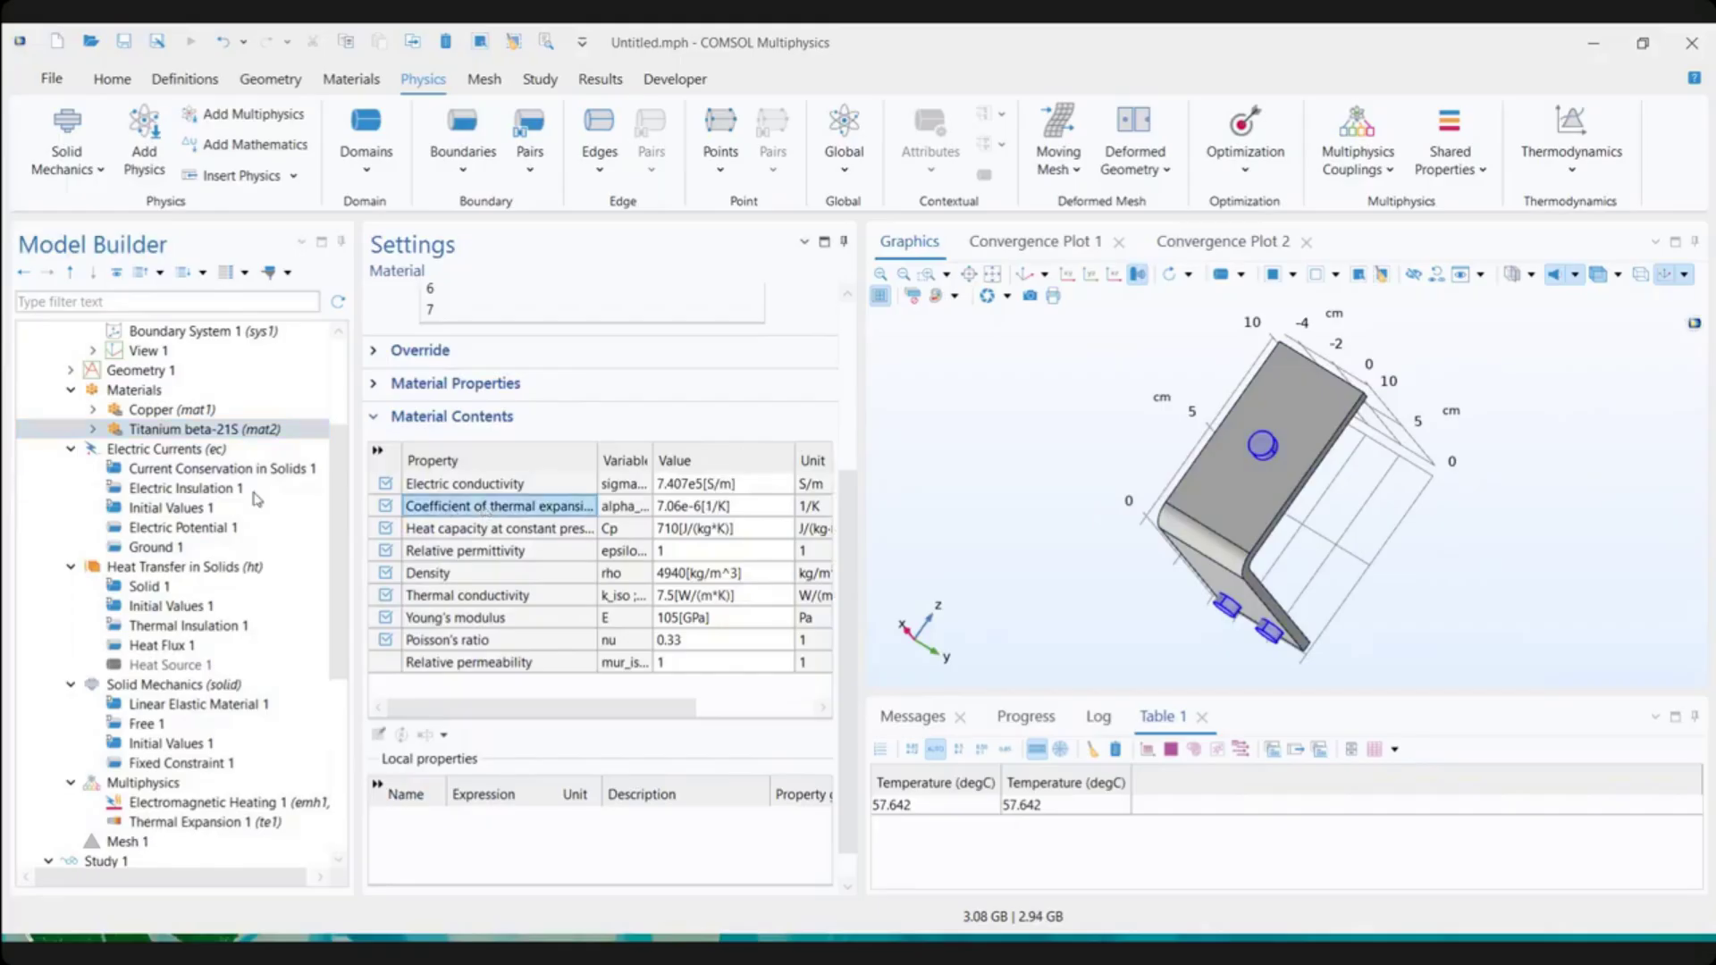
pyautogui.click(164, 411)
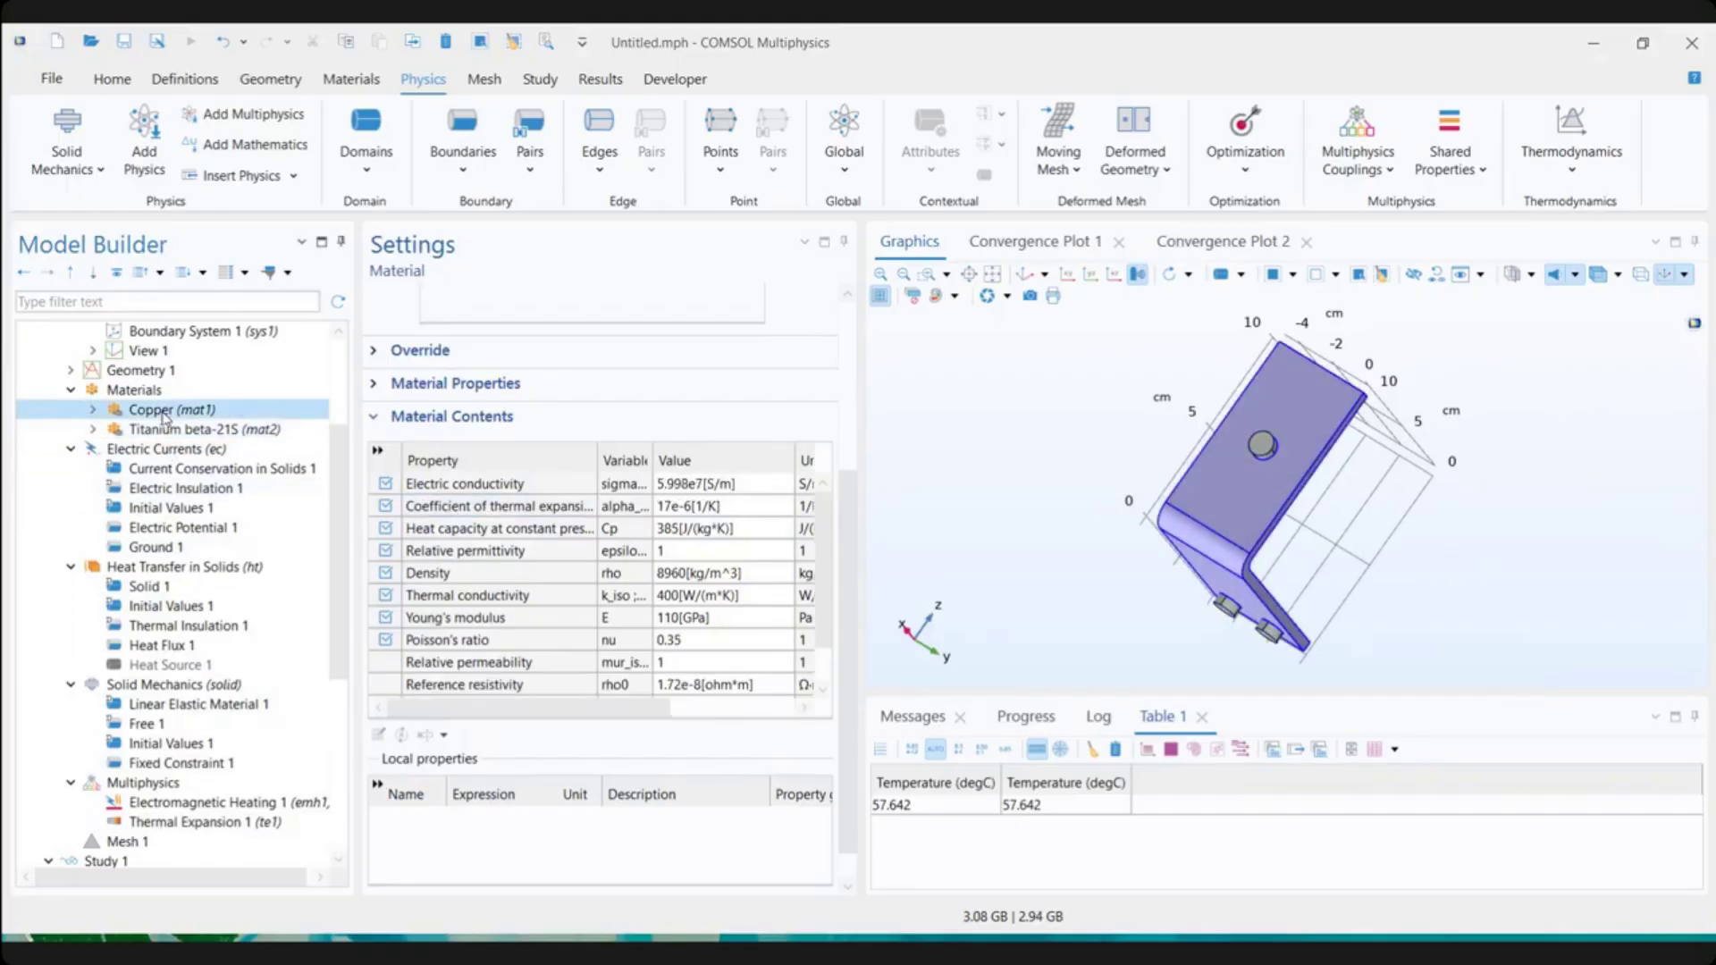
pyautogui.click(515, 509)
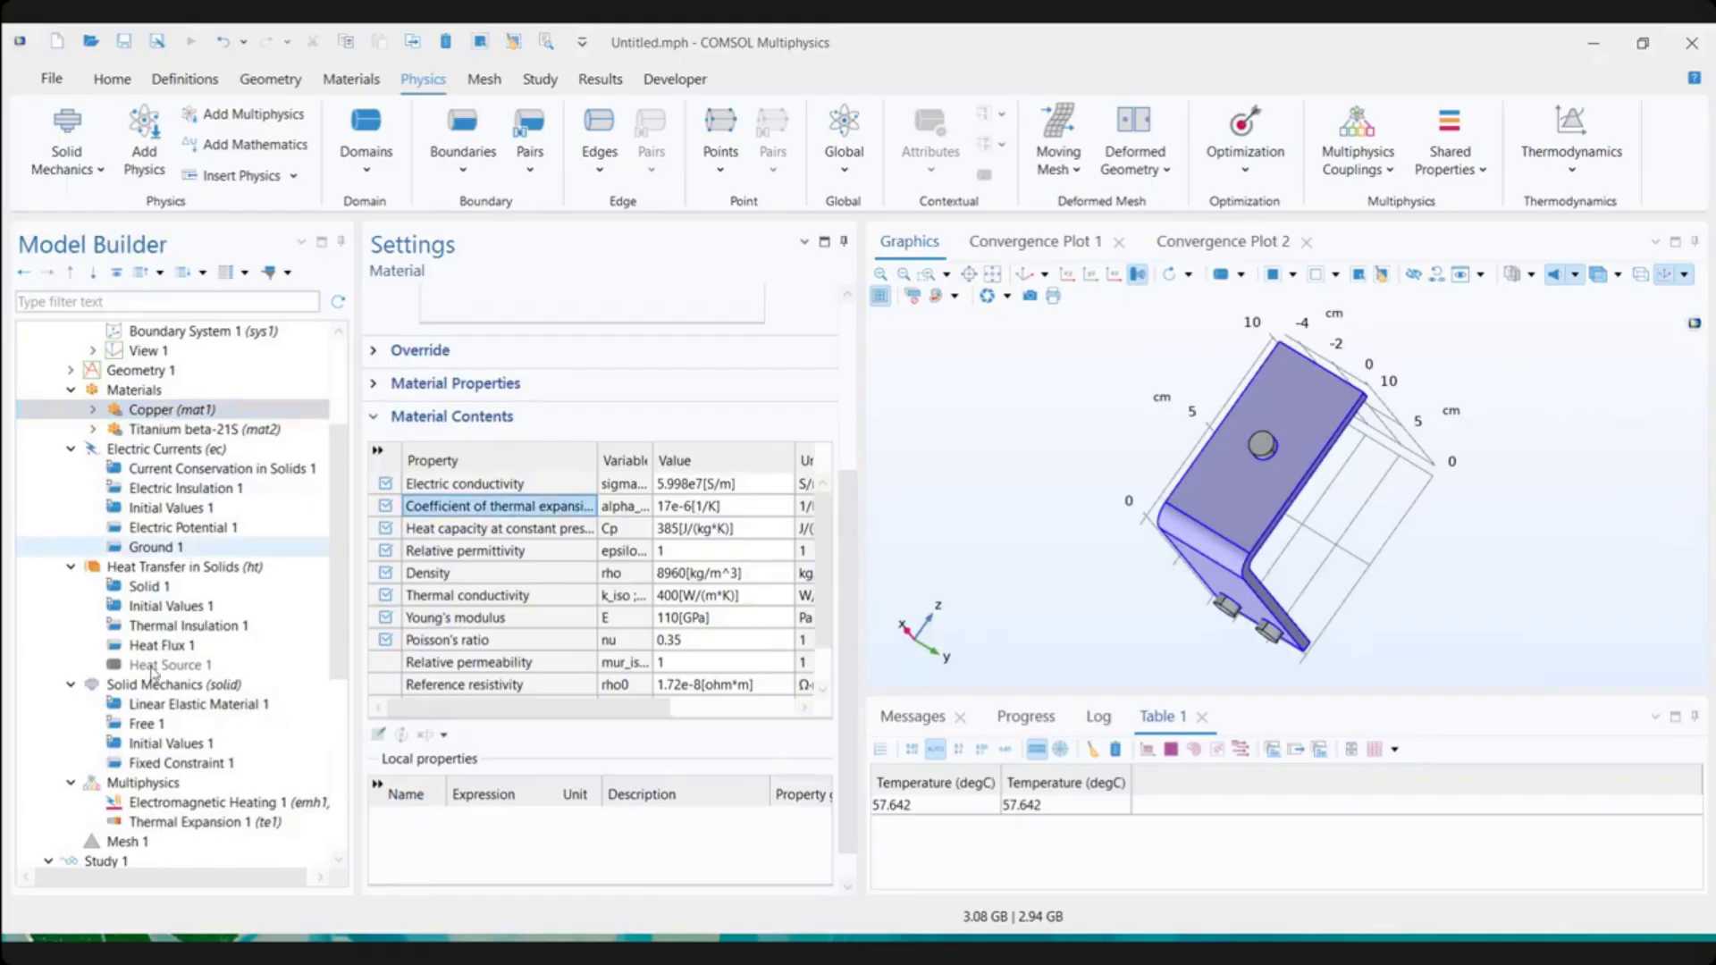
pyautogui.click(186, 821)
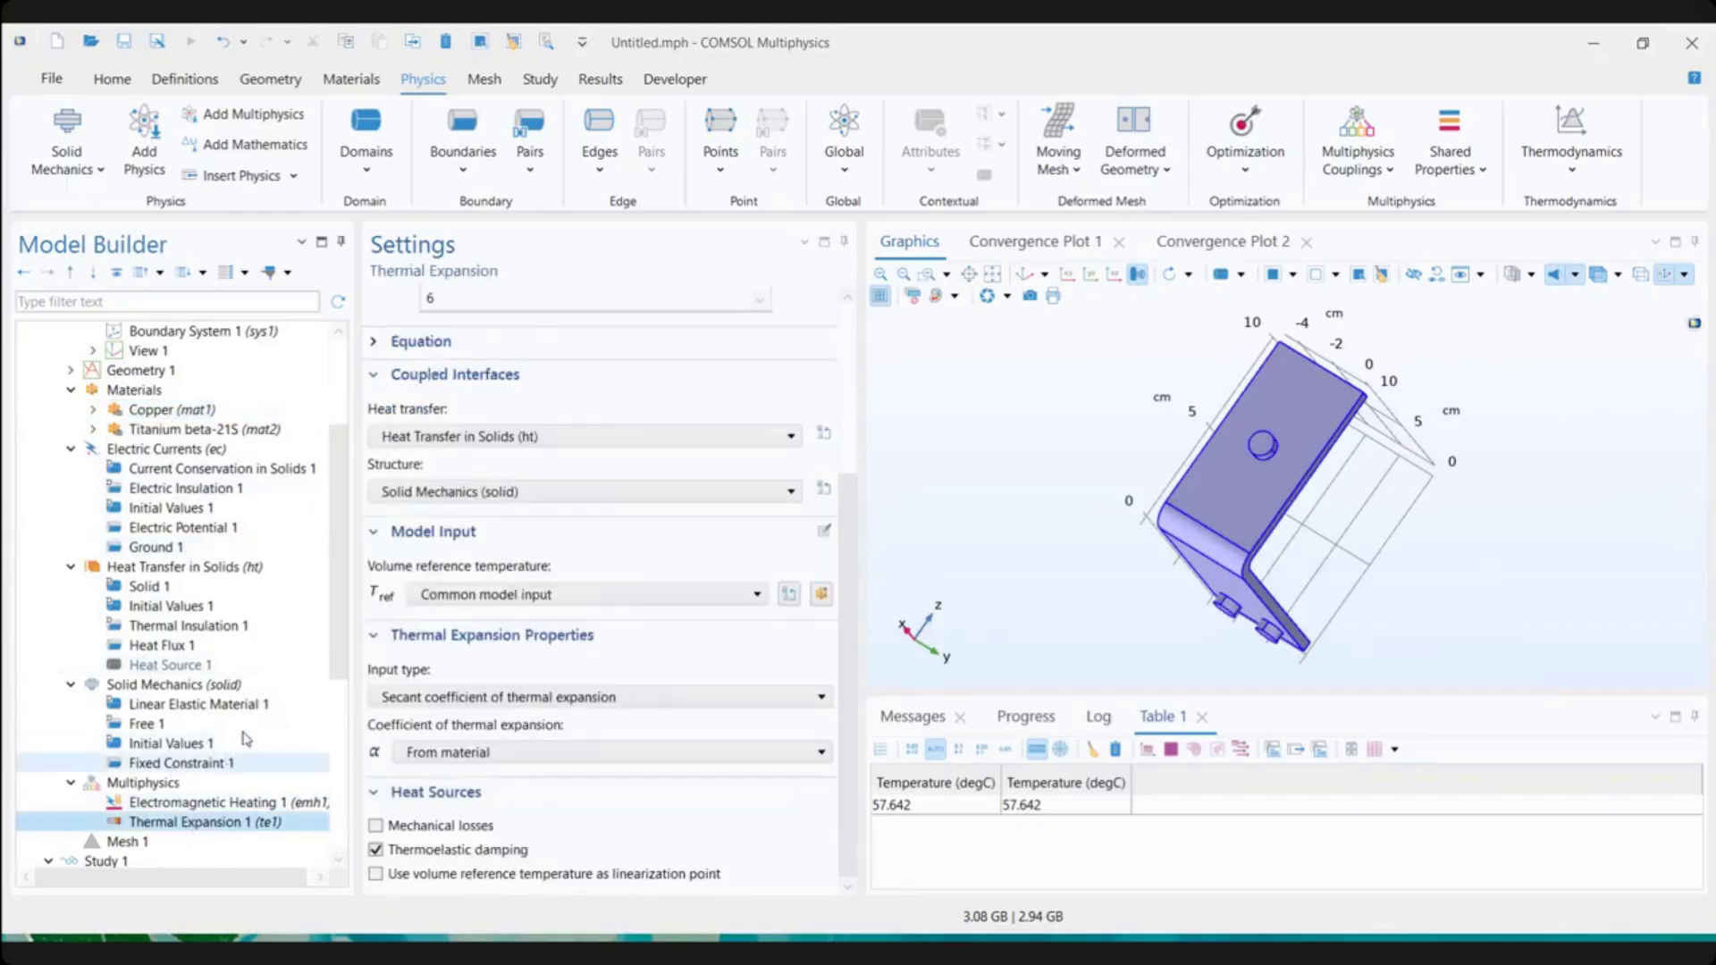
# Compute Study 1's Stationary step with Solid Mechanics and Thermal Expansion included, and view the Temperature plot
pyautogui.moveTo(322, 655); pyautogui.dragTo(332, 718)
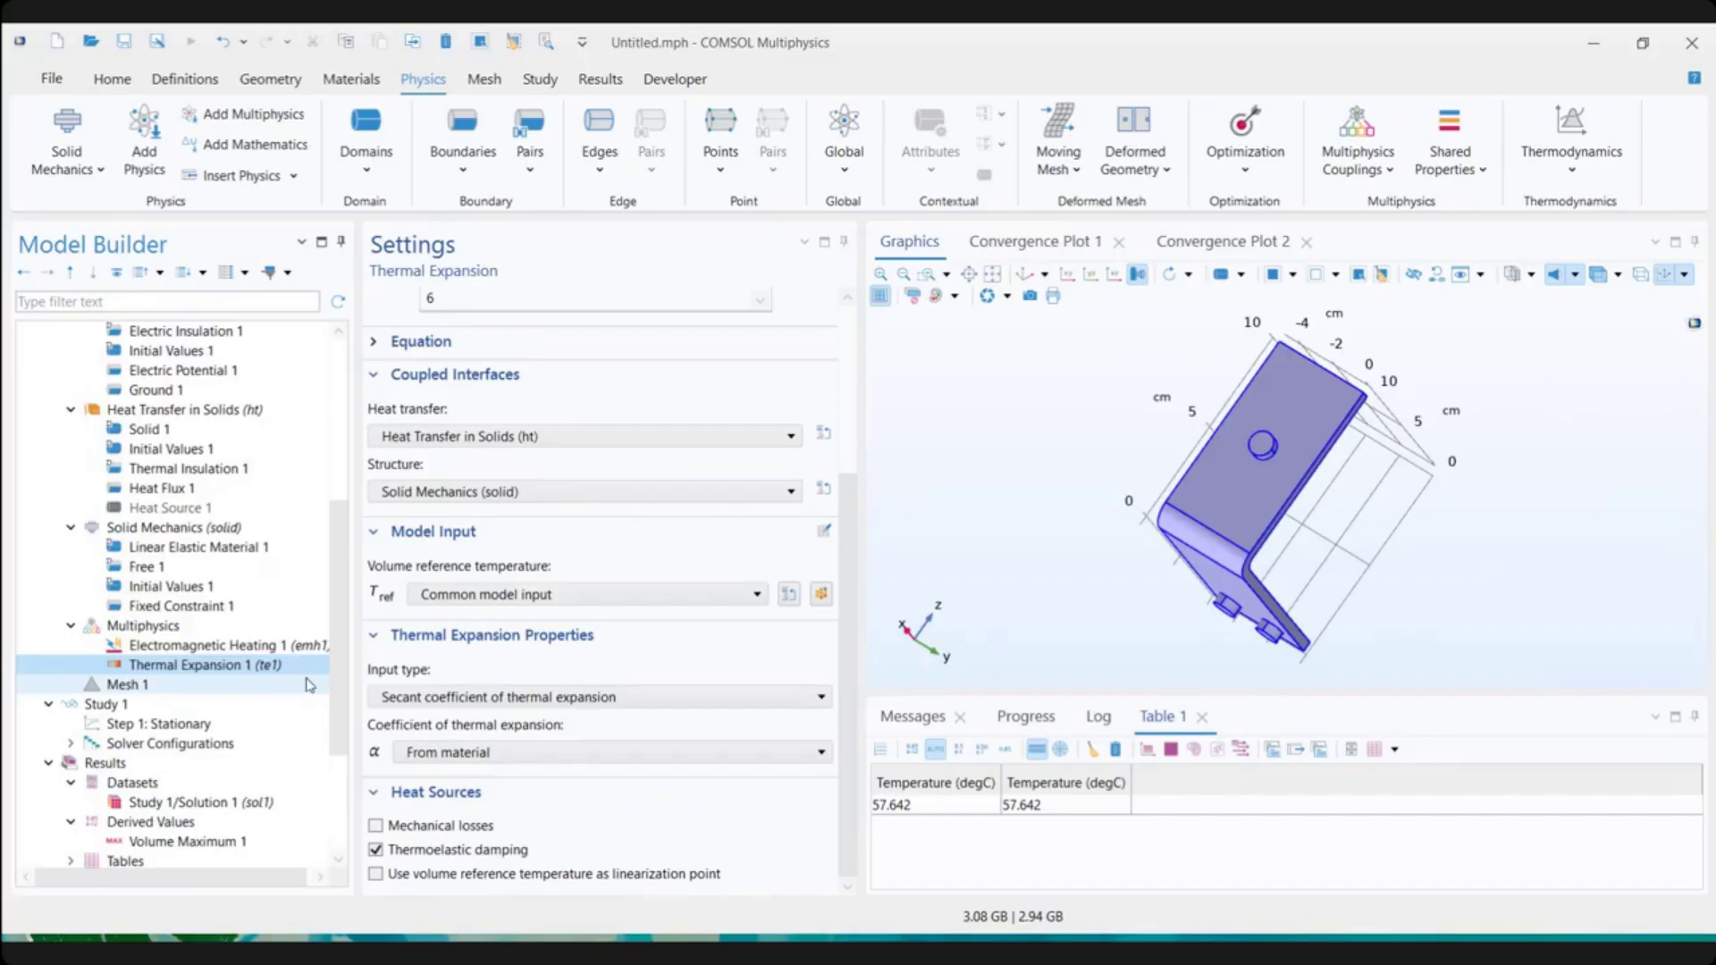
pyautogui.click(256, 725)
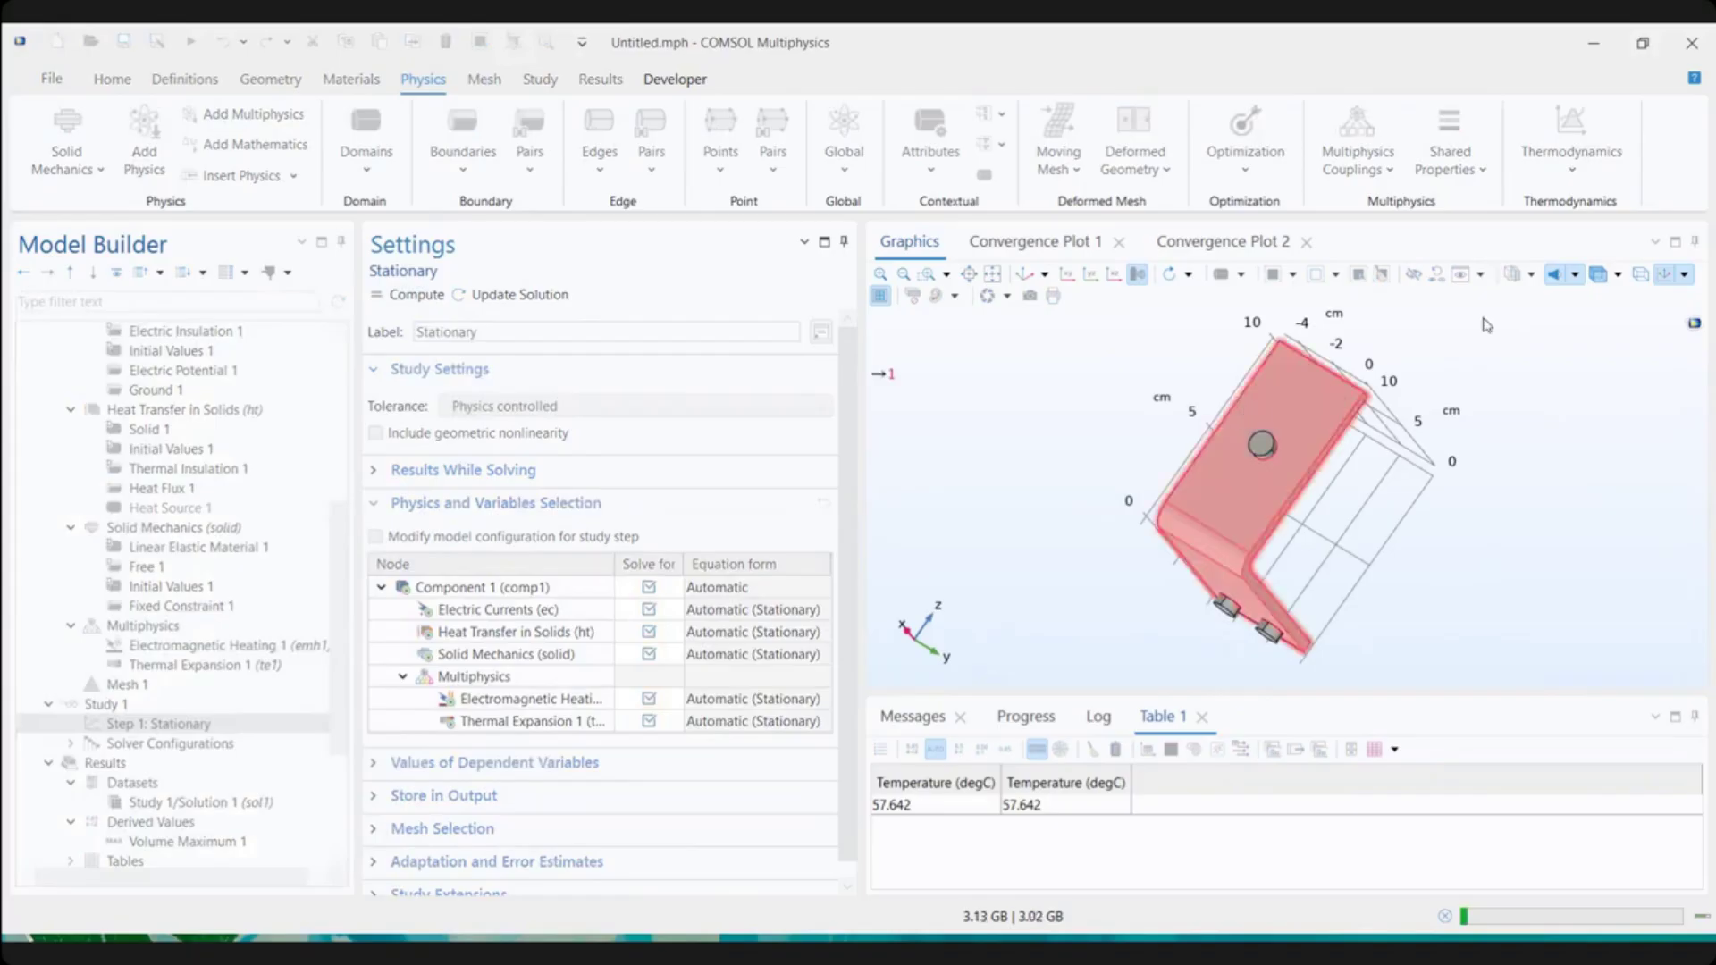
pyautogui.click(1028, 717)
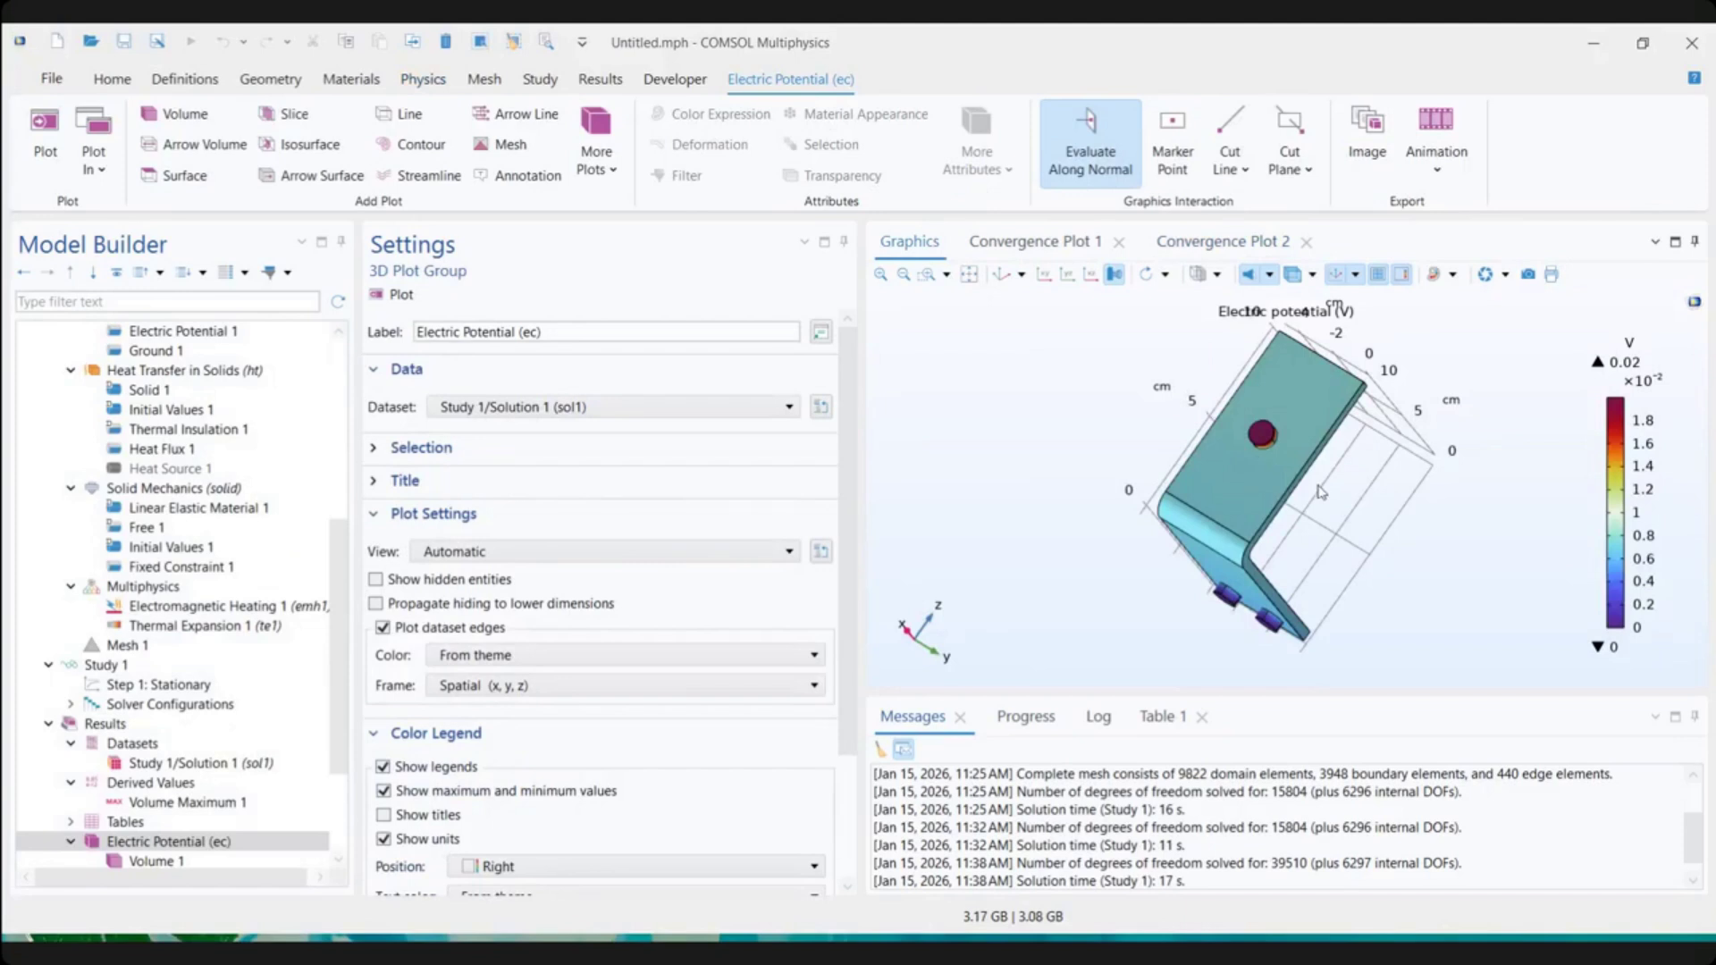
pyautogui.click(1201, 242)
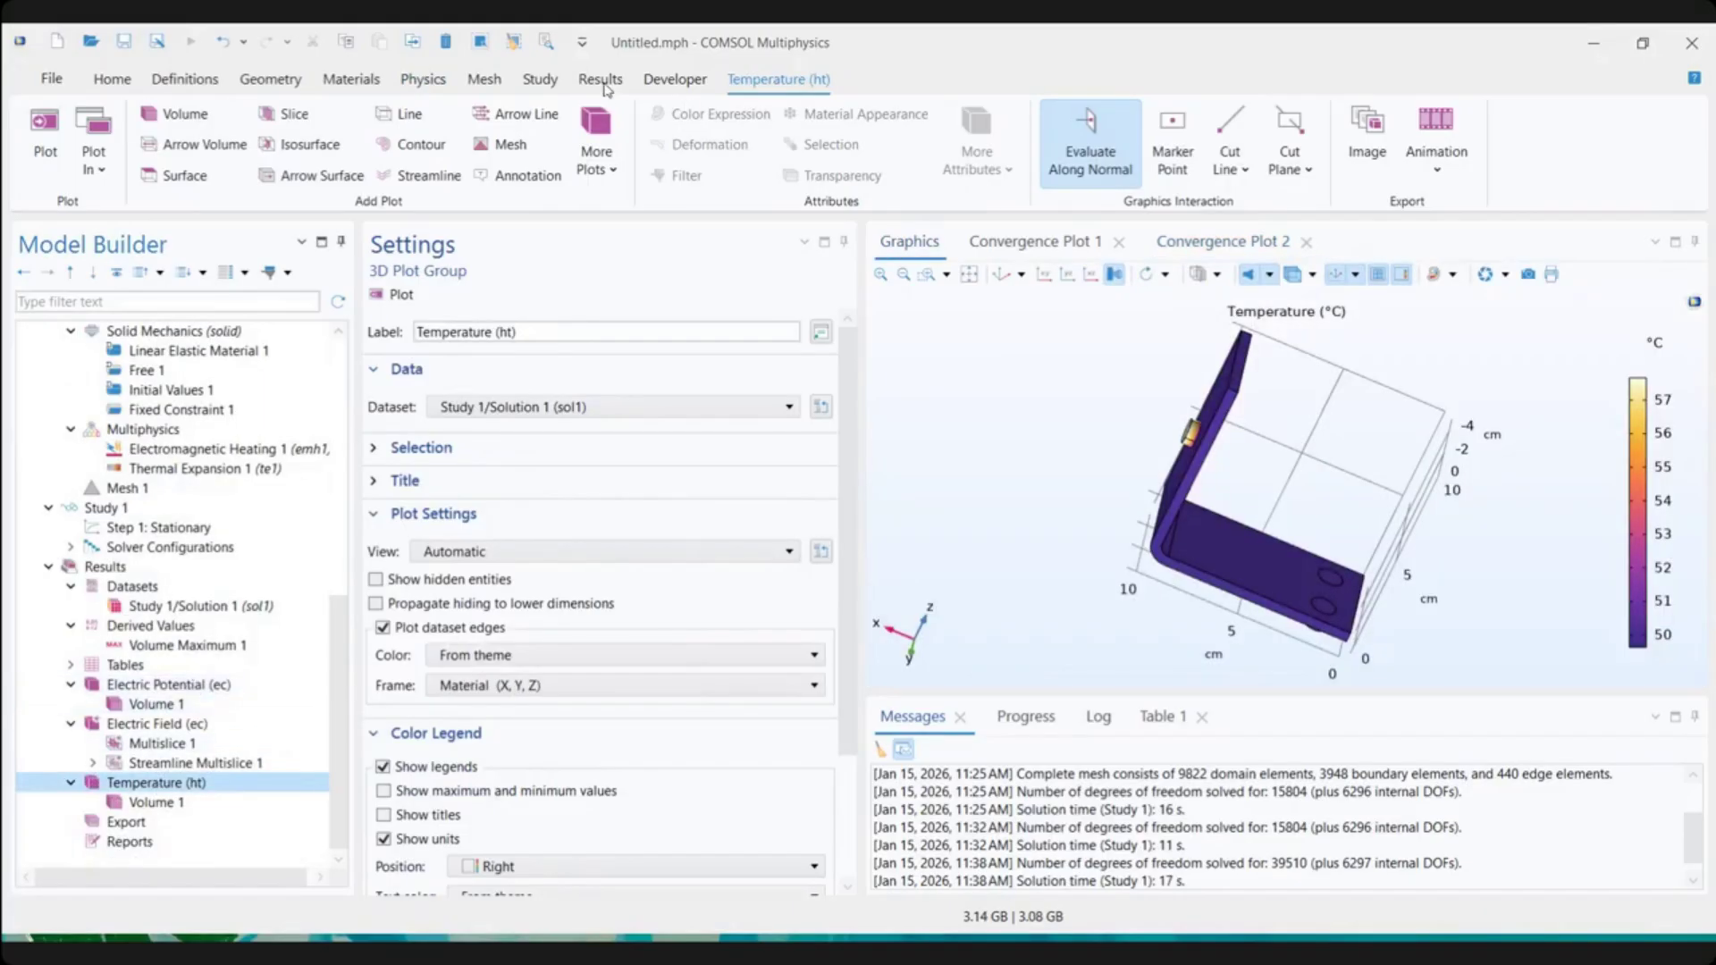
# Add the Displacement (solid) plot from the Solid Mechanics result templates and show units in its color legend
pyautogui.click(601, 81)
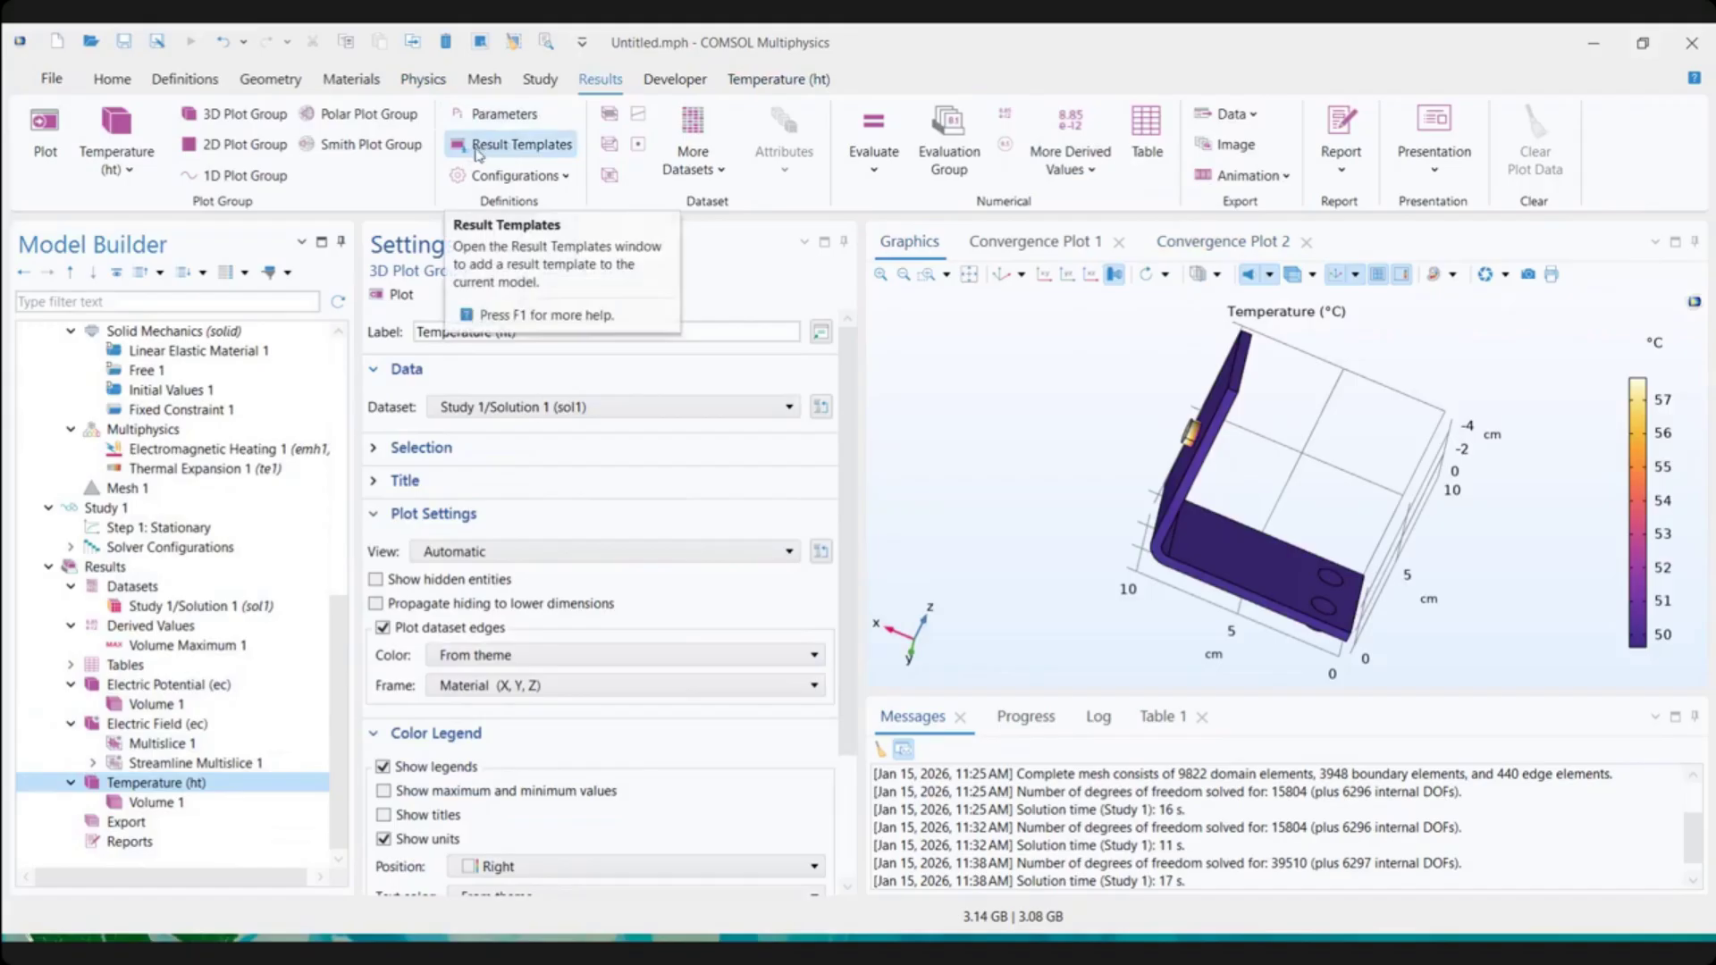
pyautogui.click(550, 146)
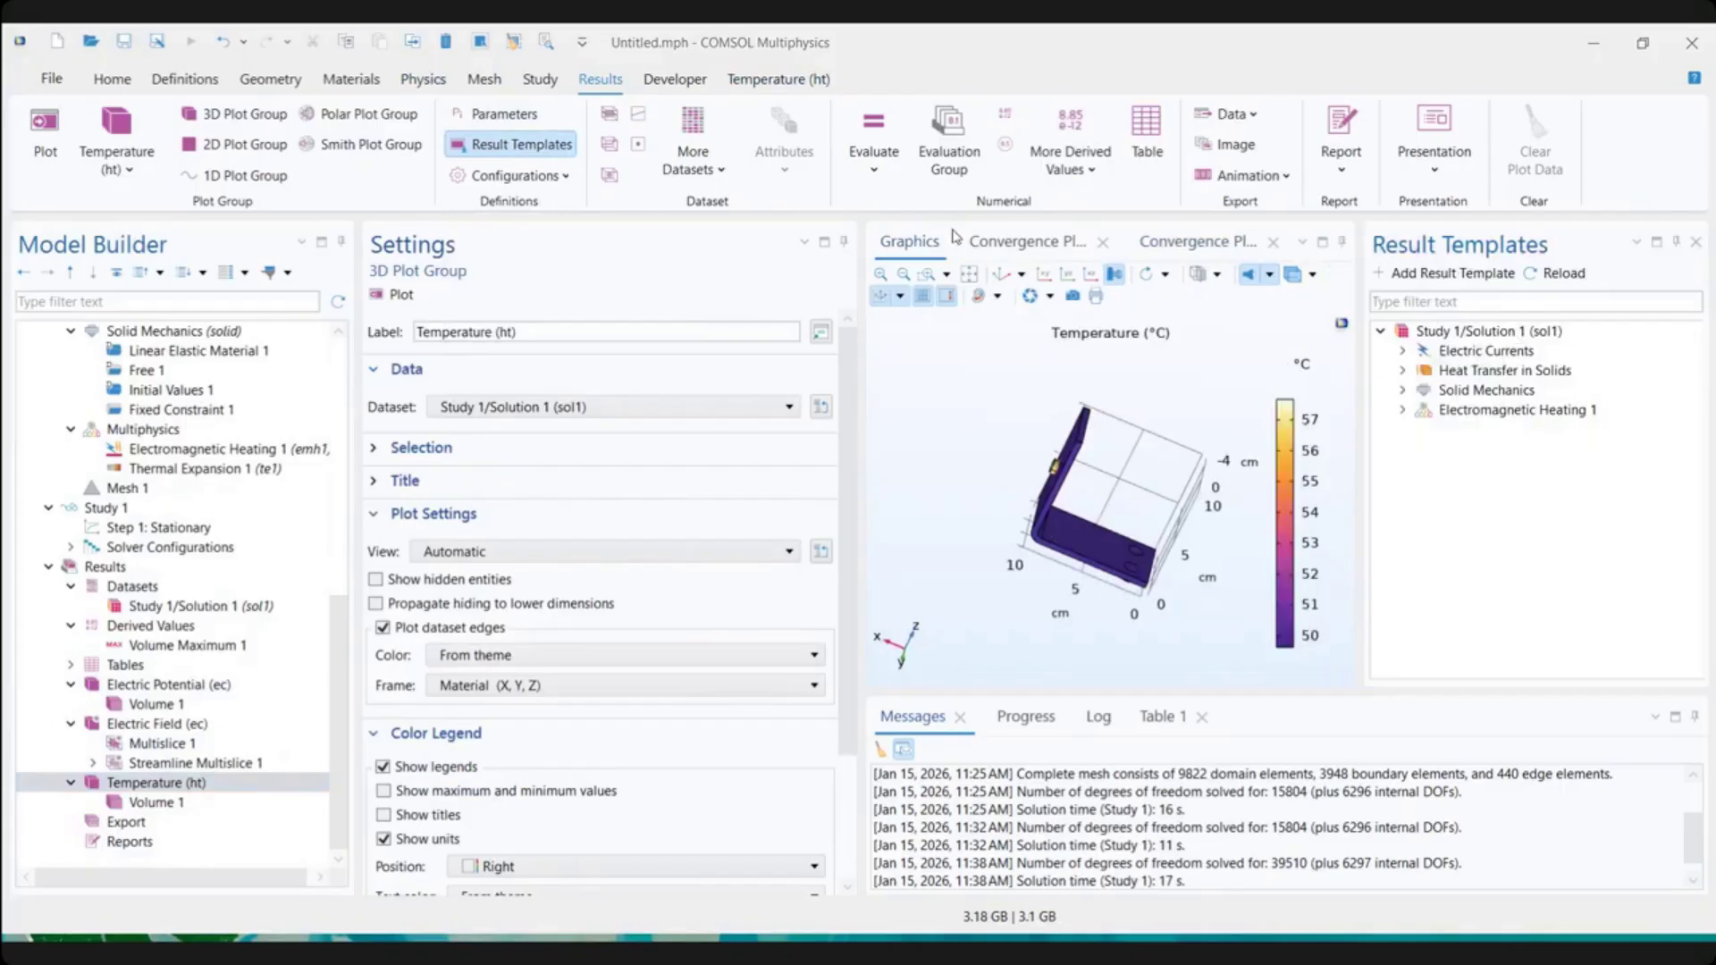
pyautogui.click(1402, 391)
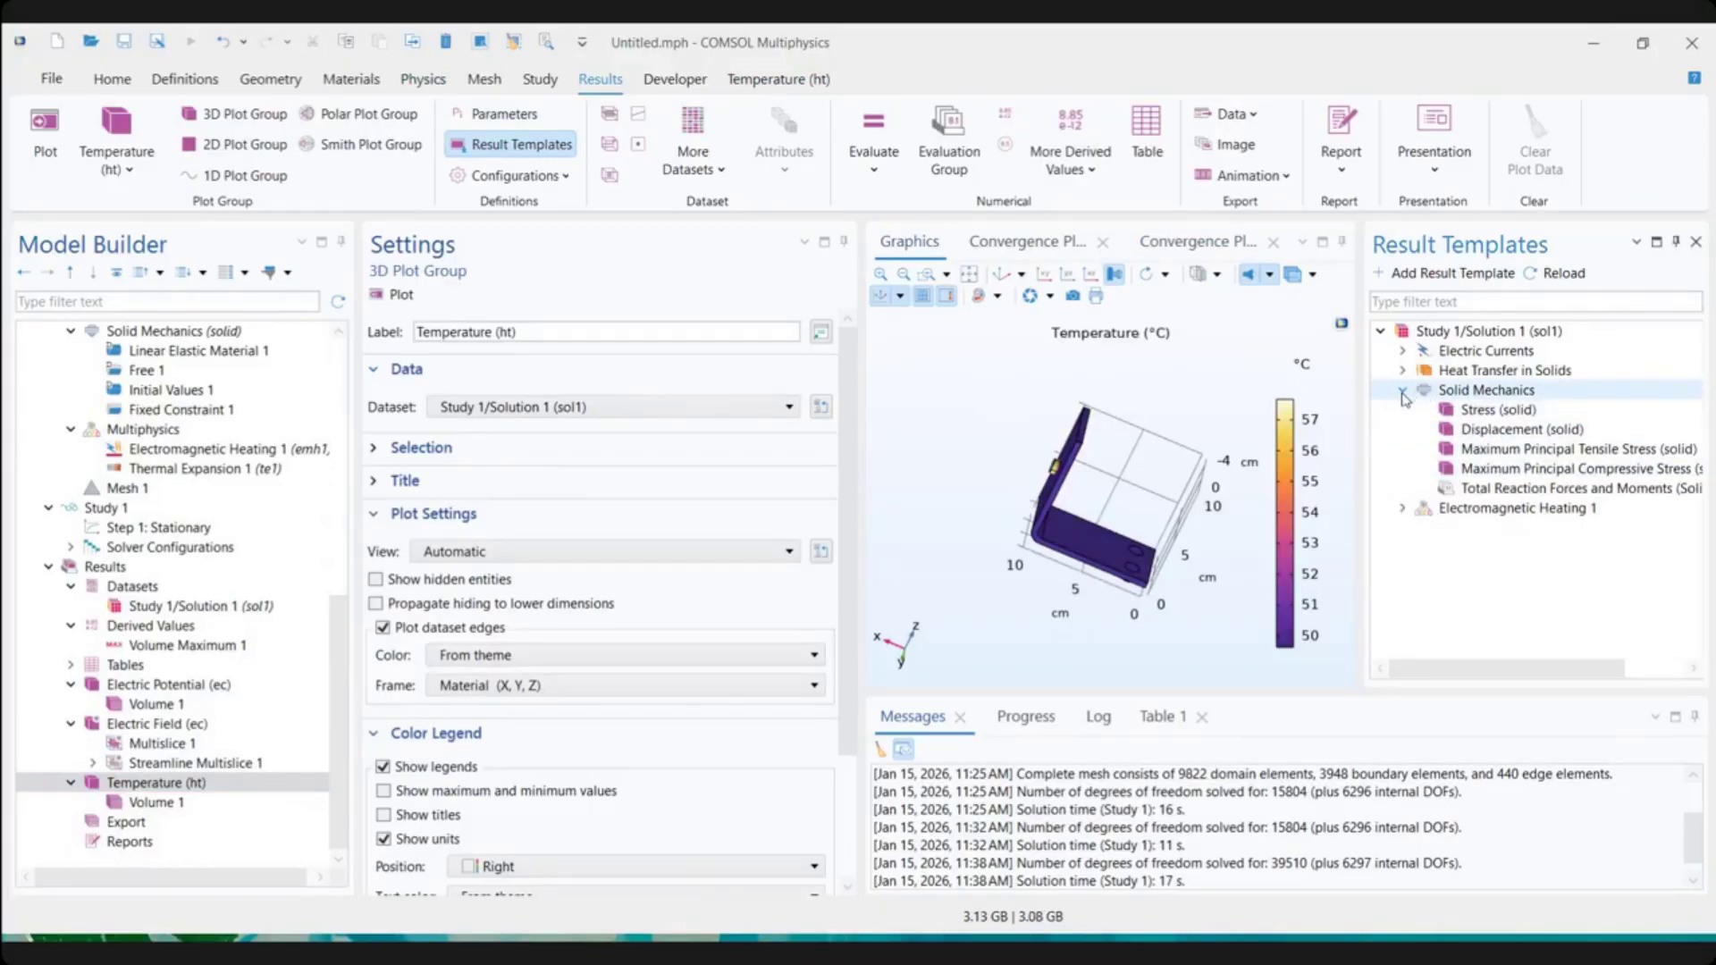
pyautogui.click(1486, 432)
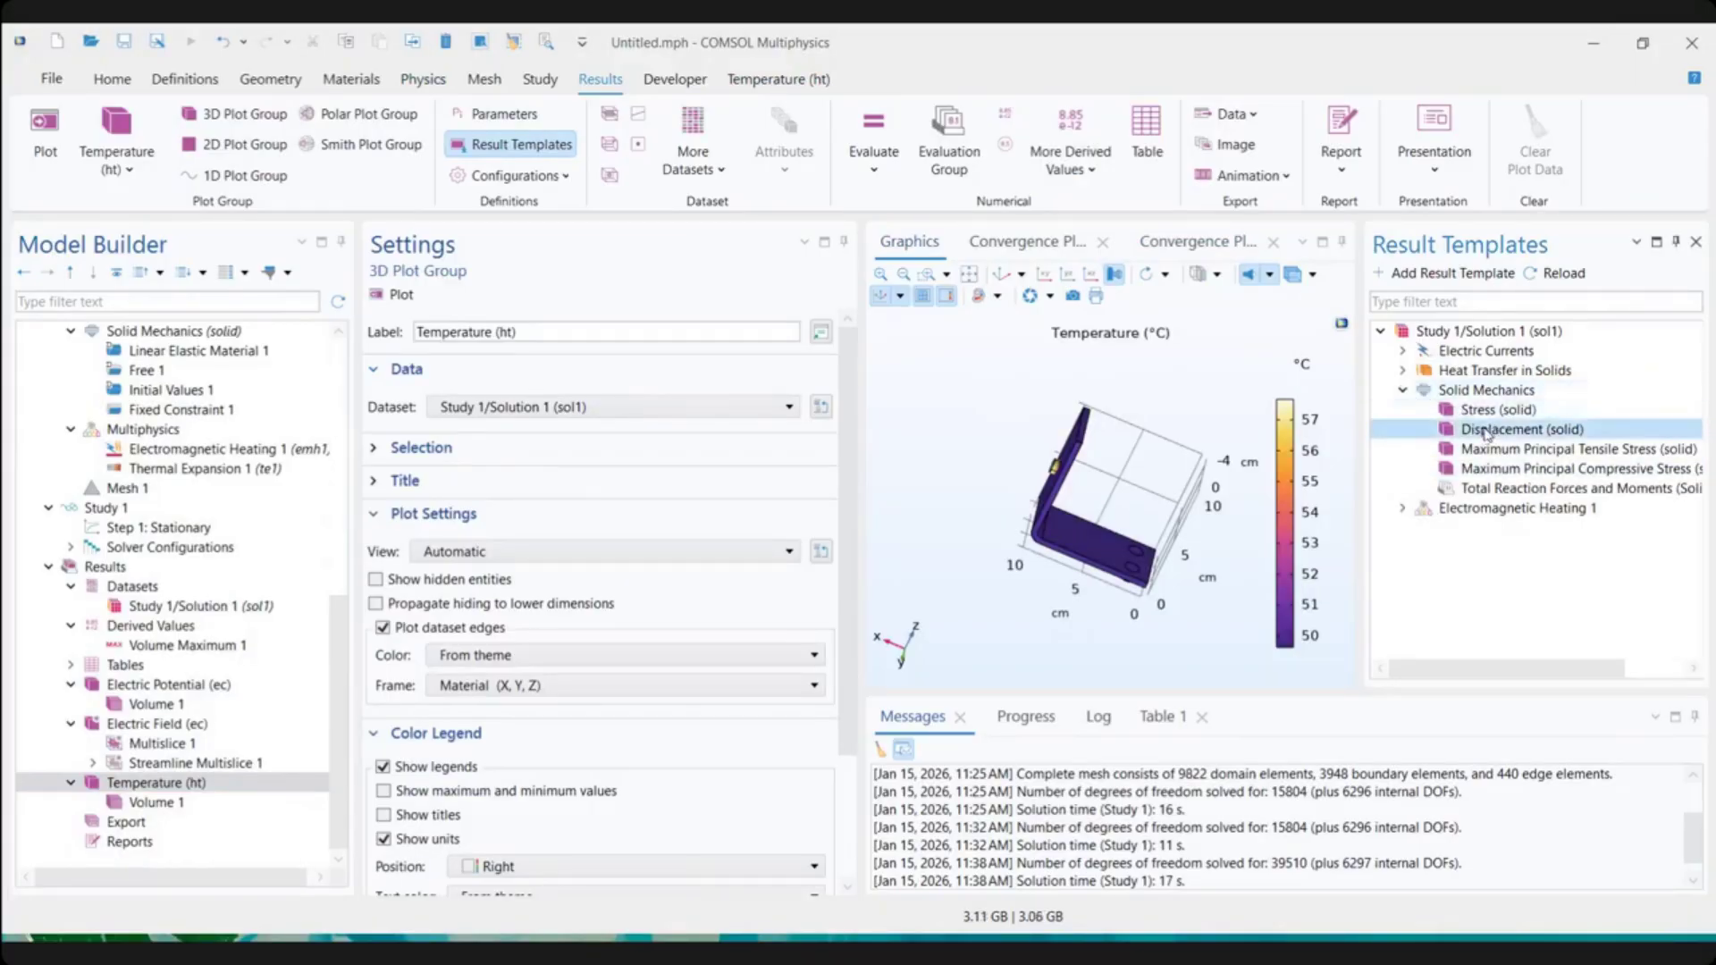
pyautogui.click(1454, 273)
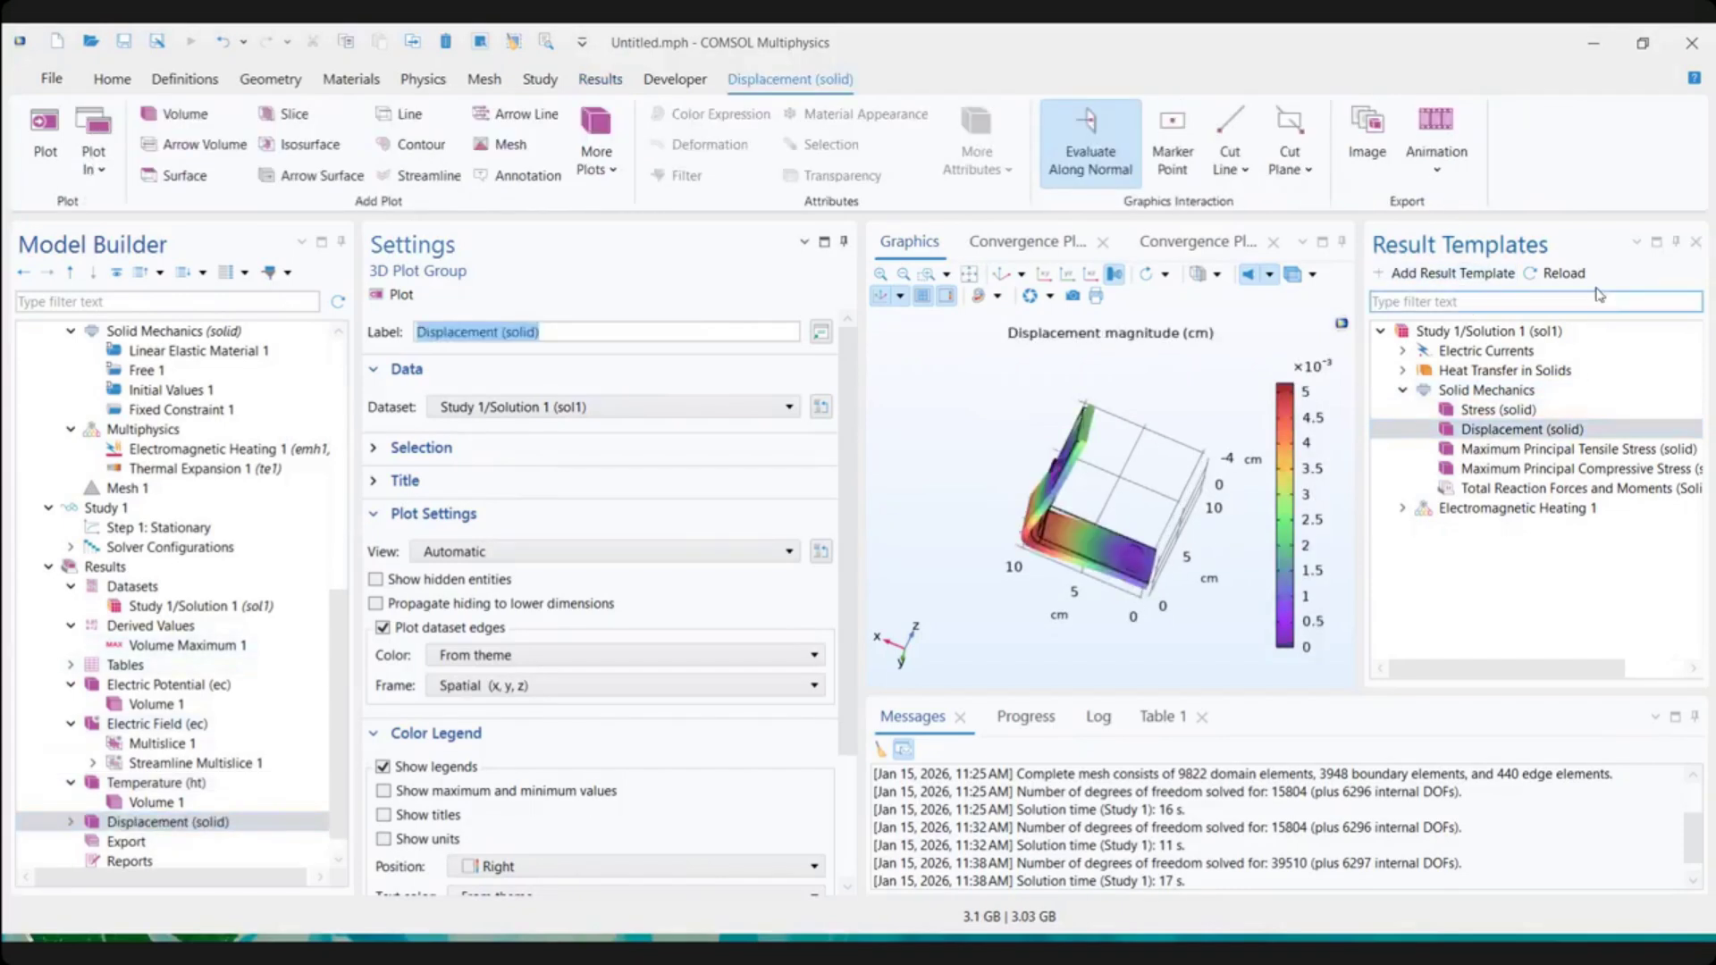
pyautogui.click(1695, 242)
pyautogui.click(384, 839)
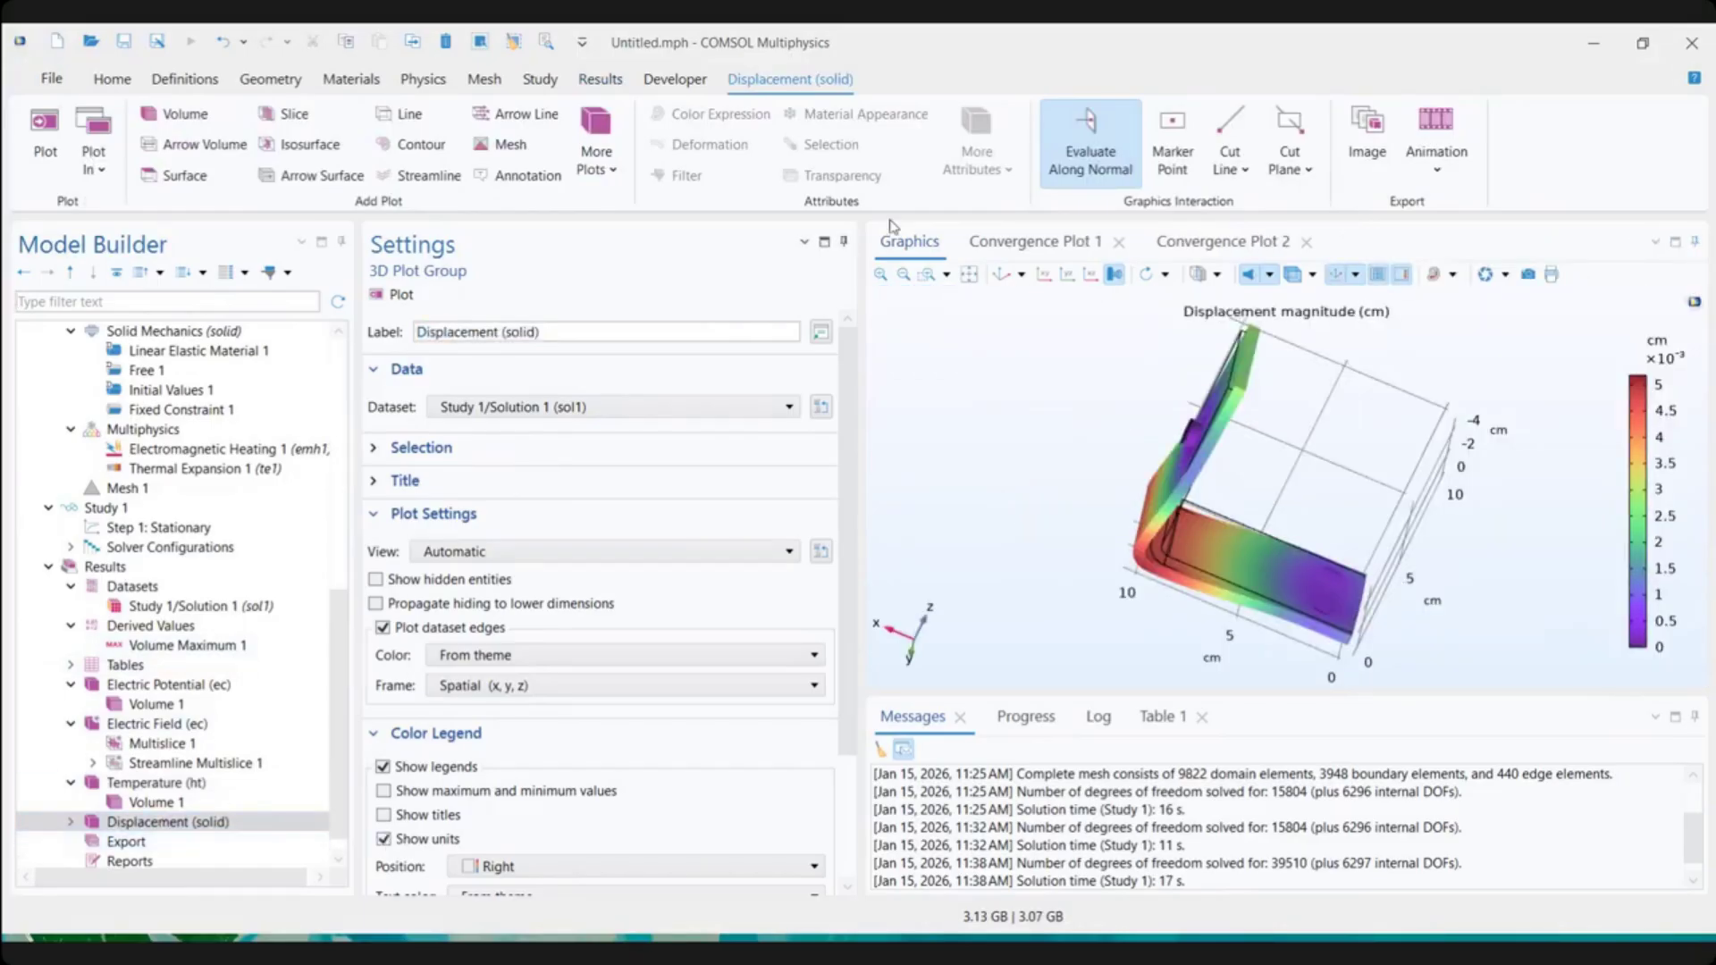
# Examine the plate's displacement plot in the default 3D view, close up around the bend, and in the xz view
pyautogui.click(999, 274)
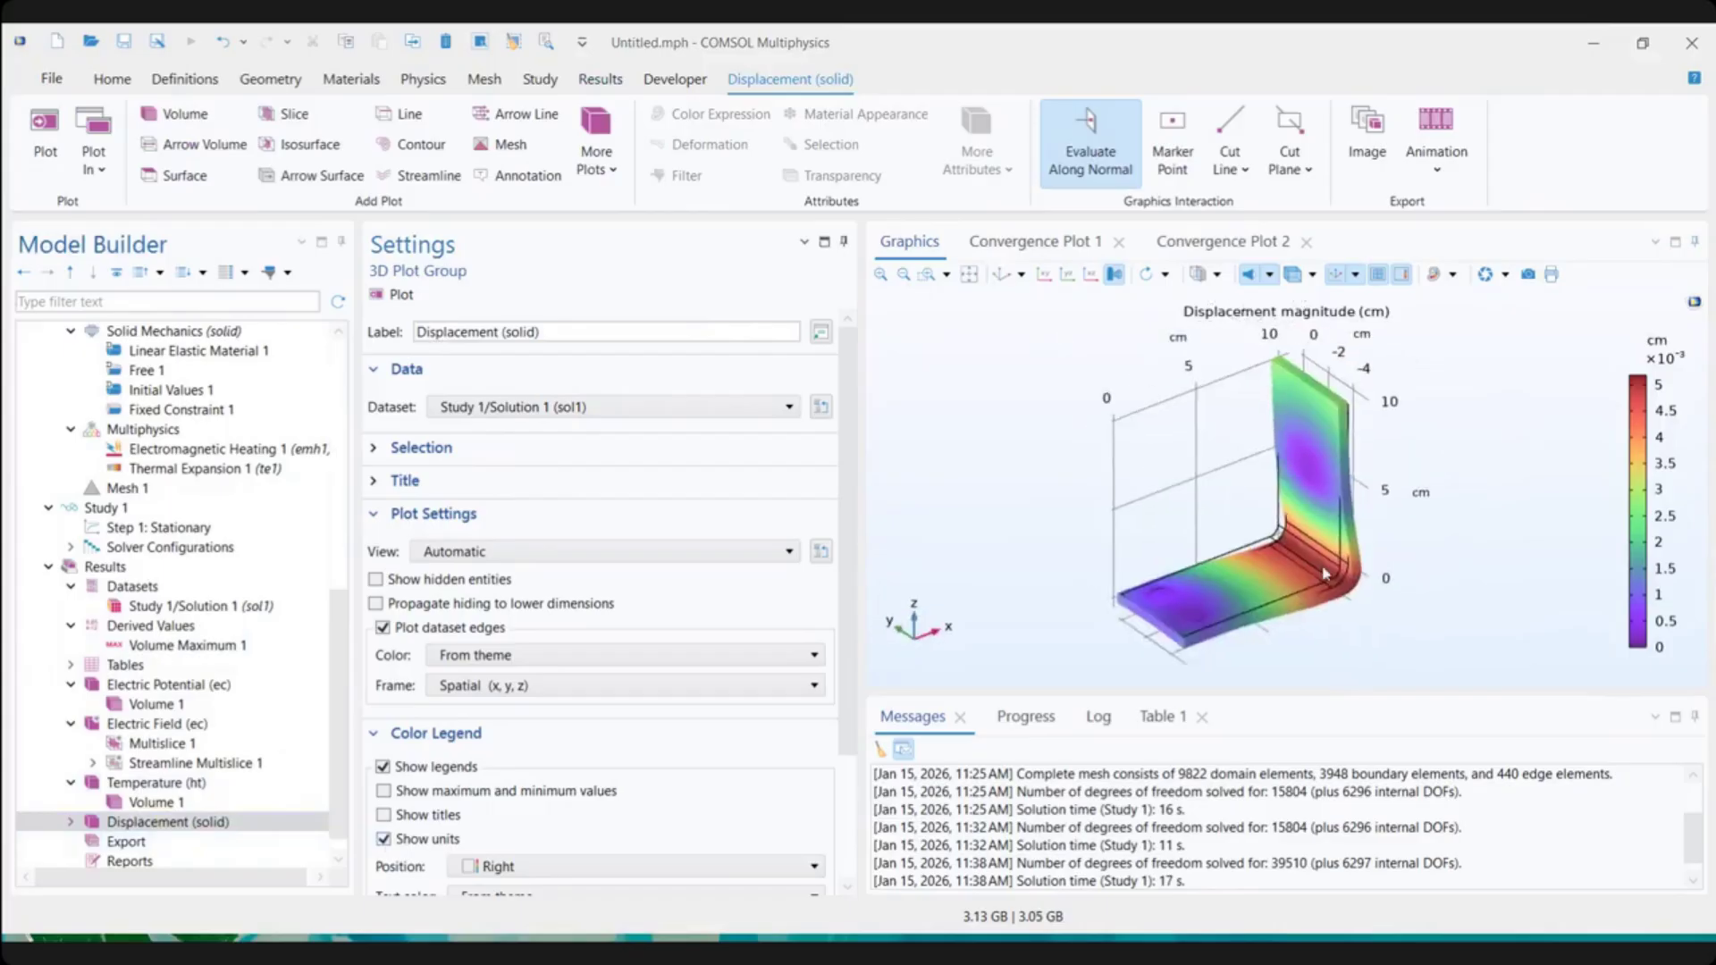
pyautogui.scroll(5, 1343, 631)
pyautogui.scroll(-5, 1343, 631)
pyautogui.scroll(5, 1326, 466)
pyautogui.scroll(-5, 1326, 466)
pyautogui.scroll(5, 1365, 569)
pyautogui.scroll(-5, 1364, 569)
pyautogui.scroll(4, 1336, 618)
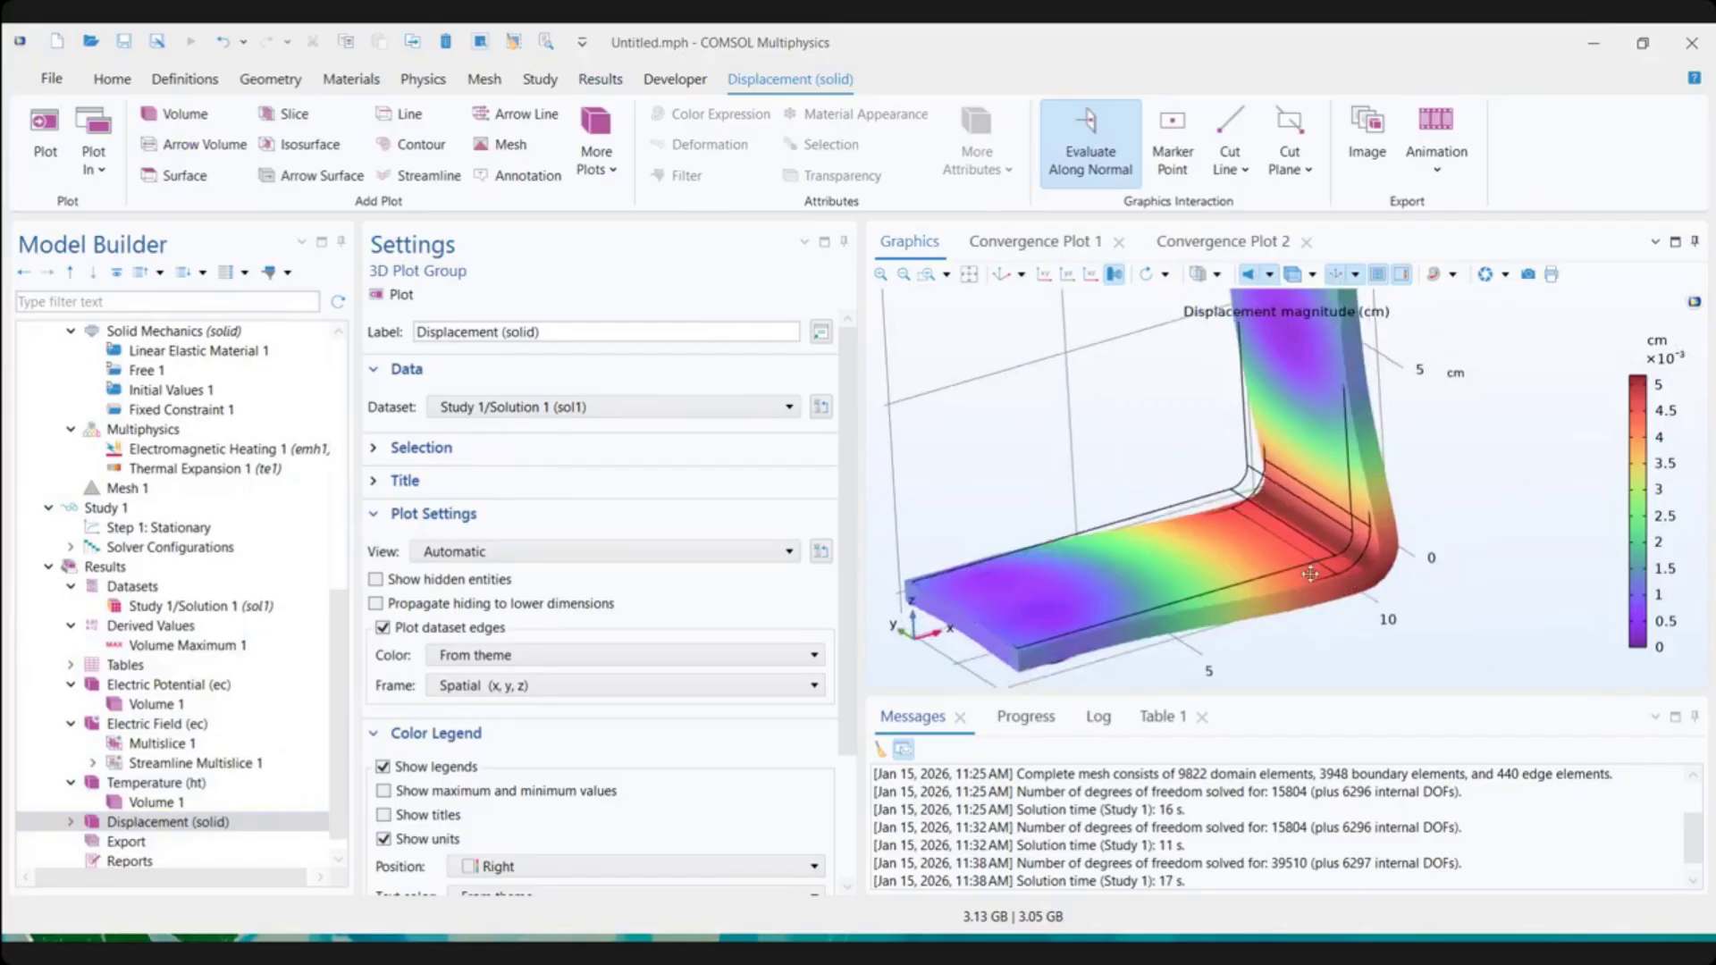
pyautogui.click(1090, 275)
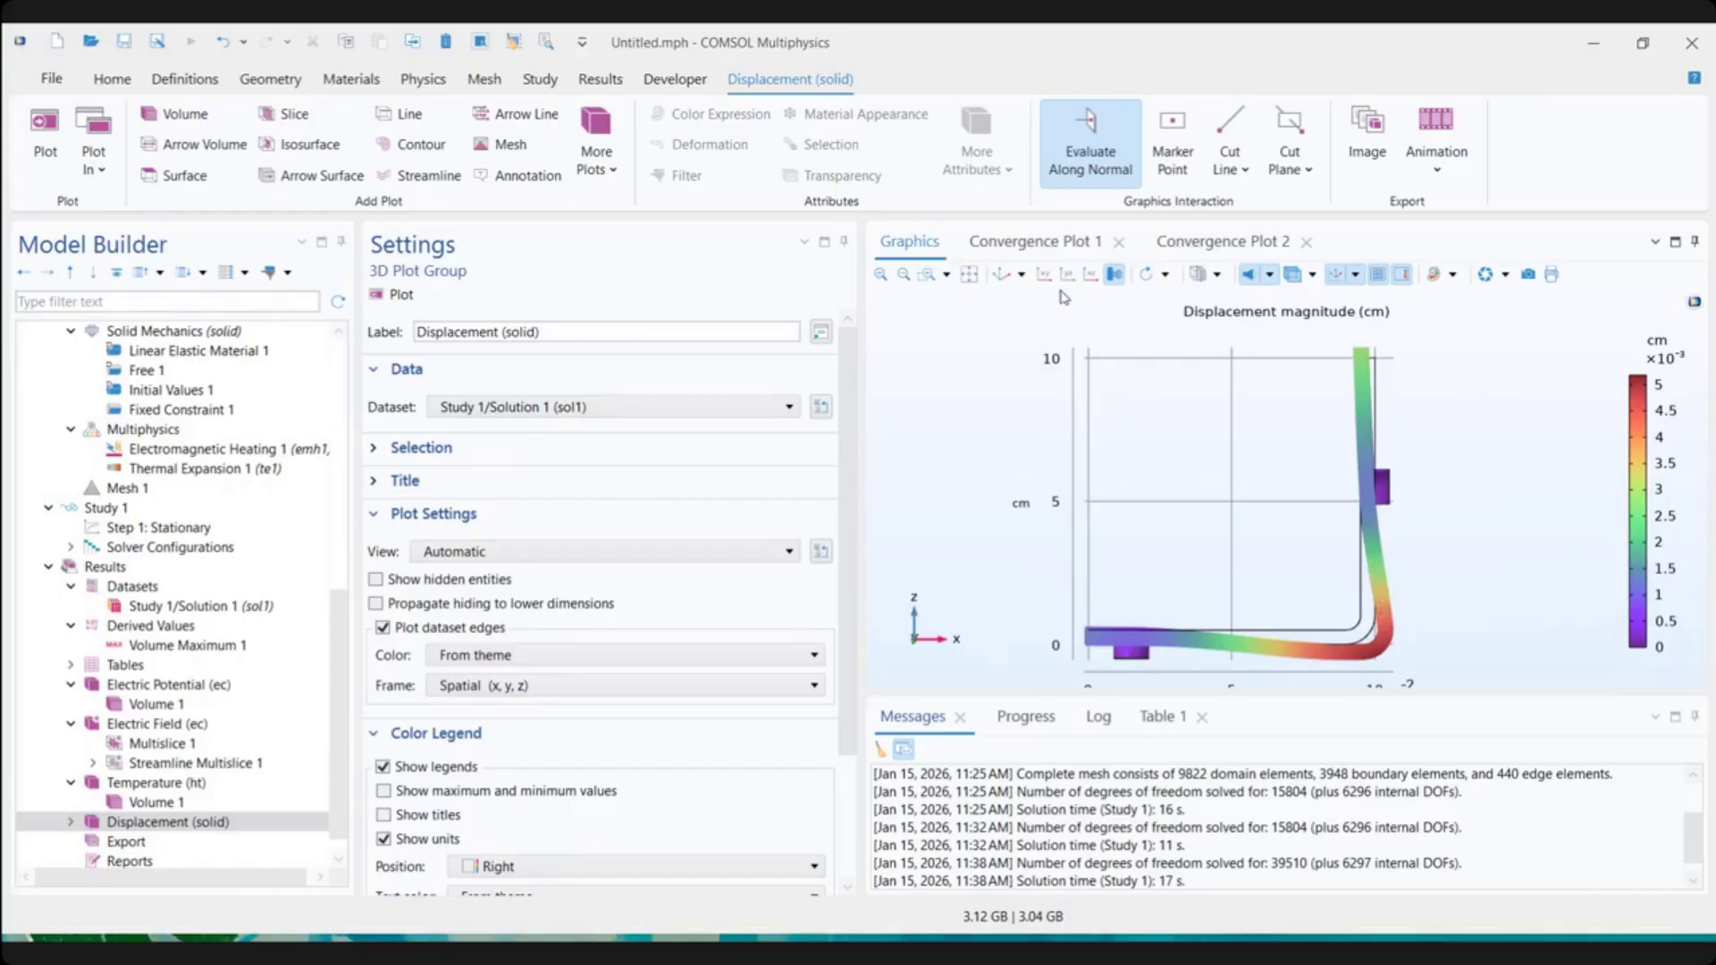
pyautogui.click(1005, 276)
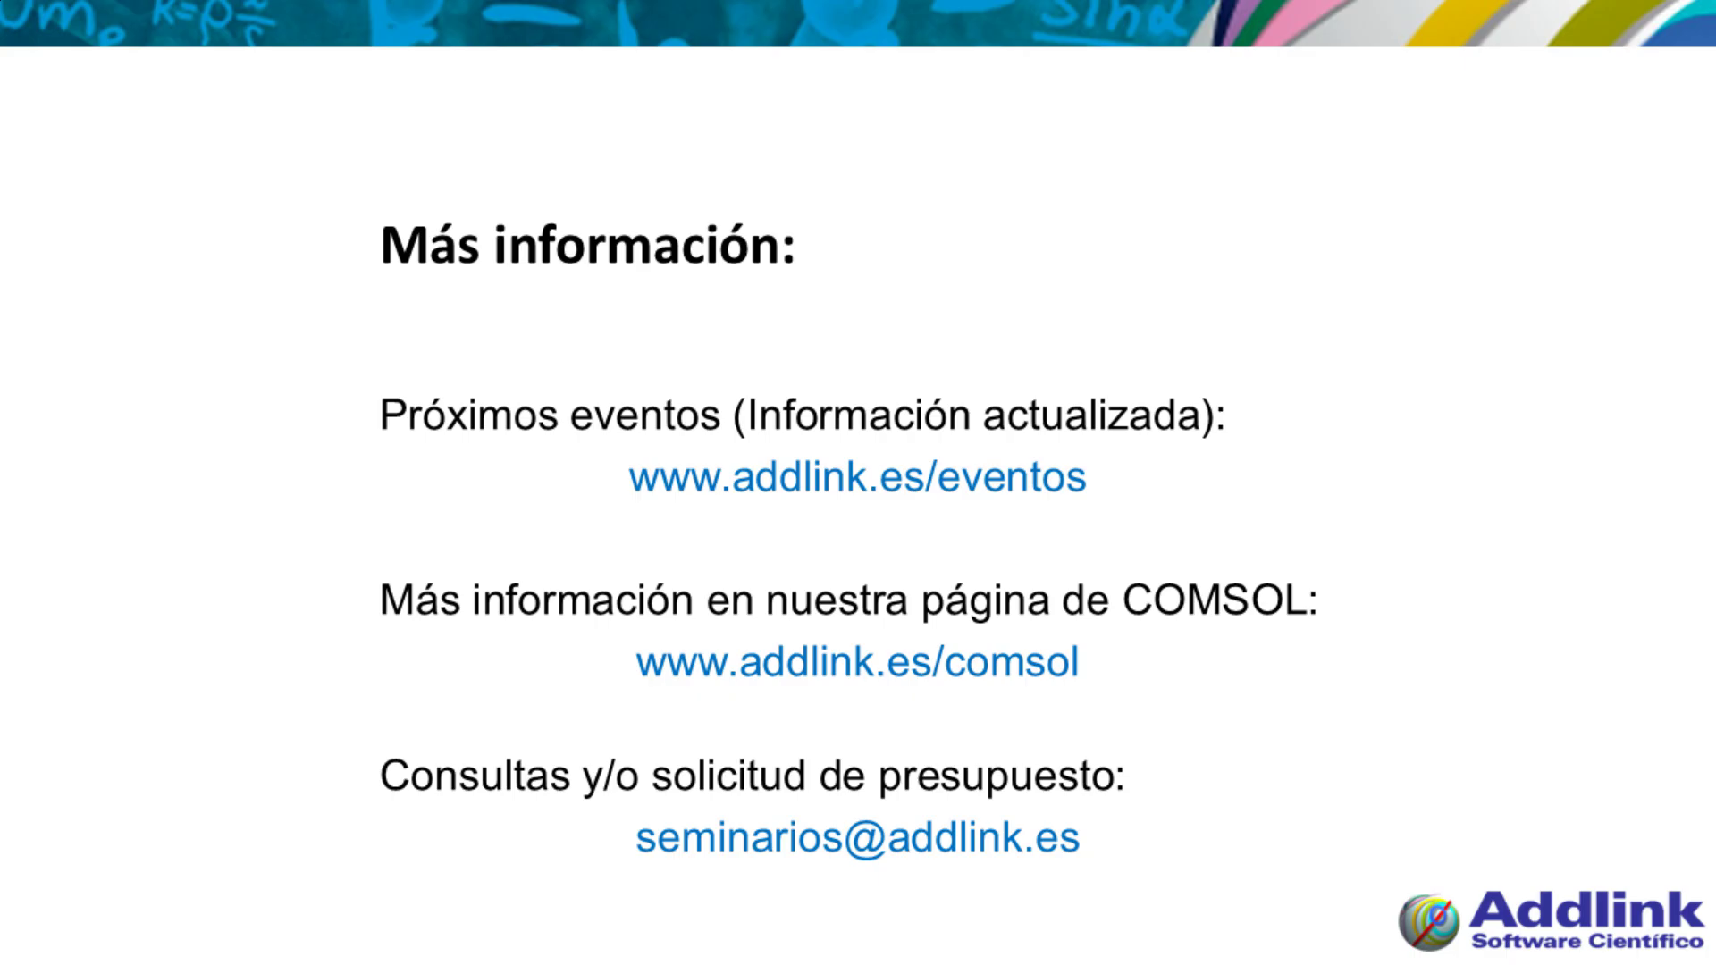